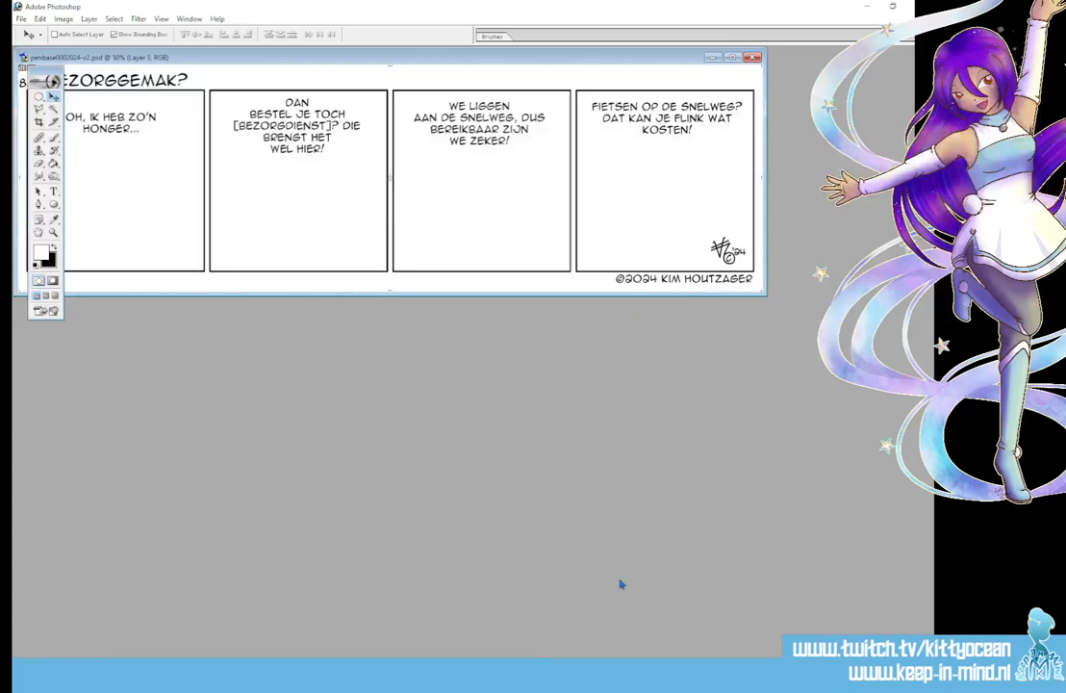
Switch to VSeeFace and start it with the Pen-i Winter avatar
key("alt+Tab")
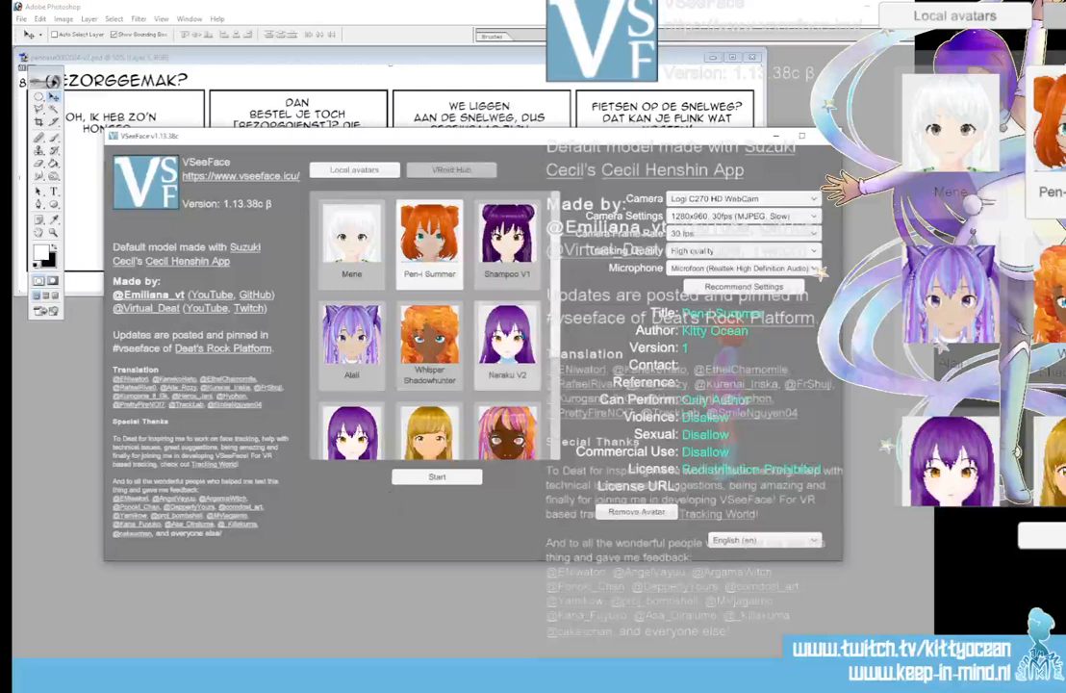
scroll(555, 341, "down", 3)
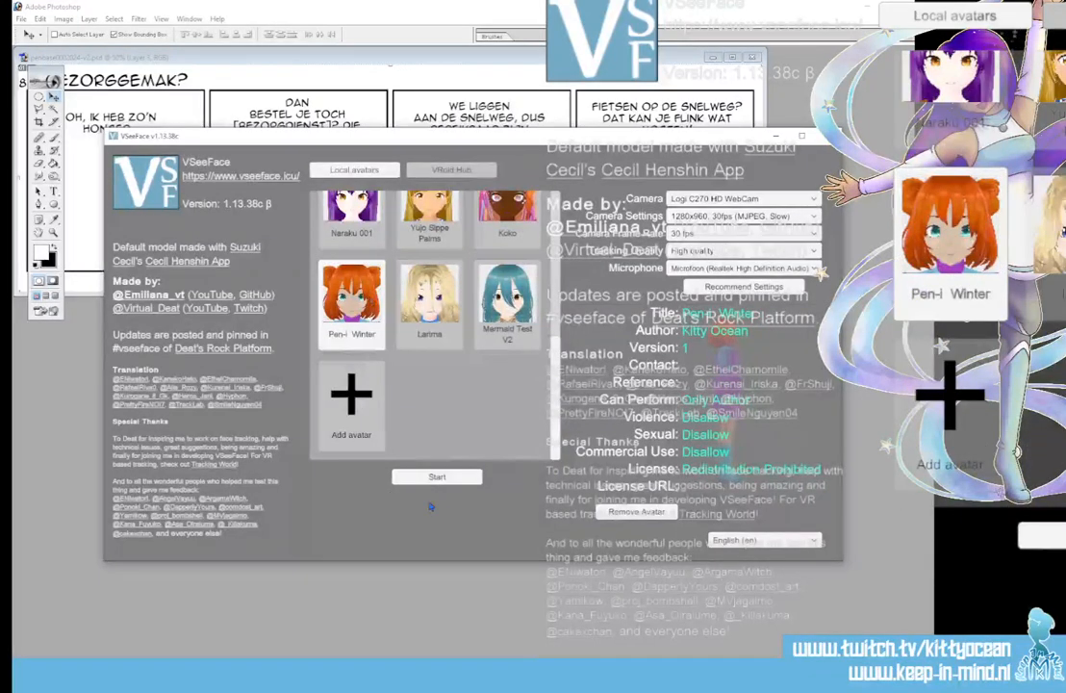
left_click(445, 479)
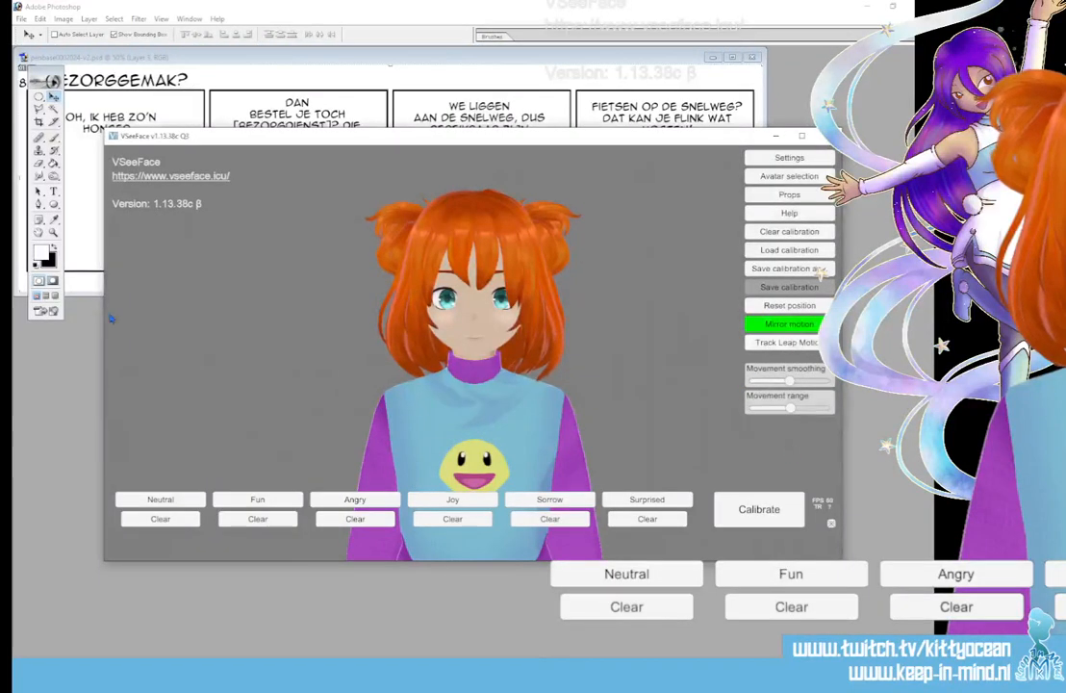
Narrow the avatar window with its interface controls hidden, and move it clear of the comic strip
left_click_drag(103, 321, 345, 331)
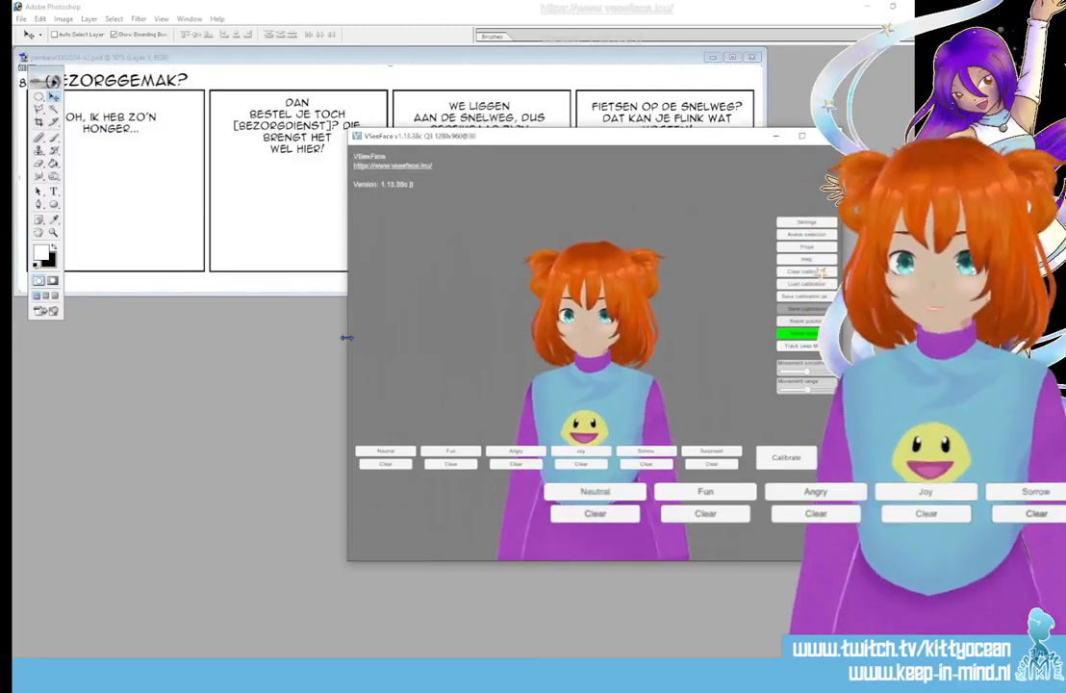
left_click_drag(348, 338, 387, 331)
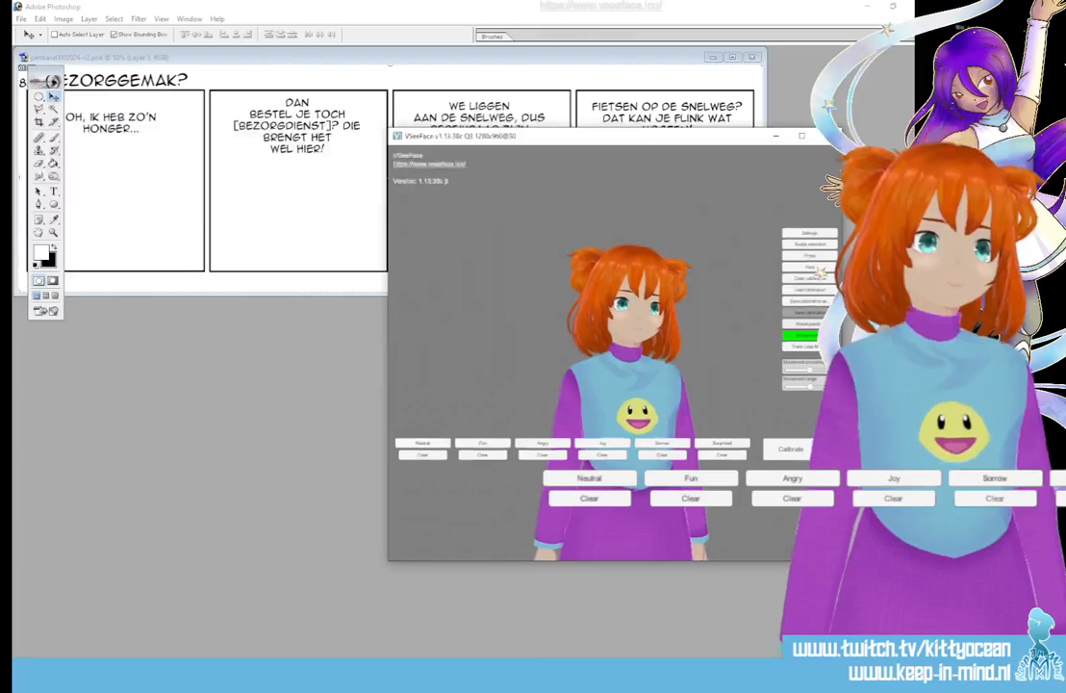
left_click(829, 548)
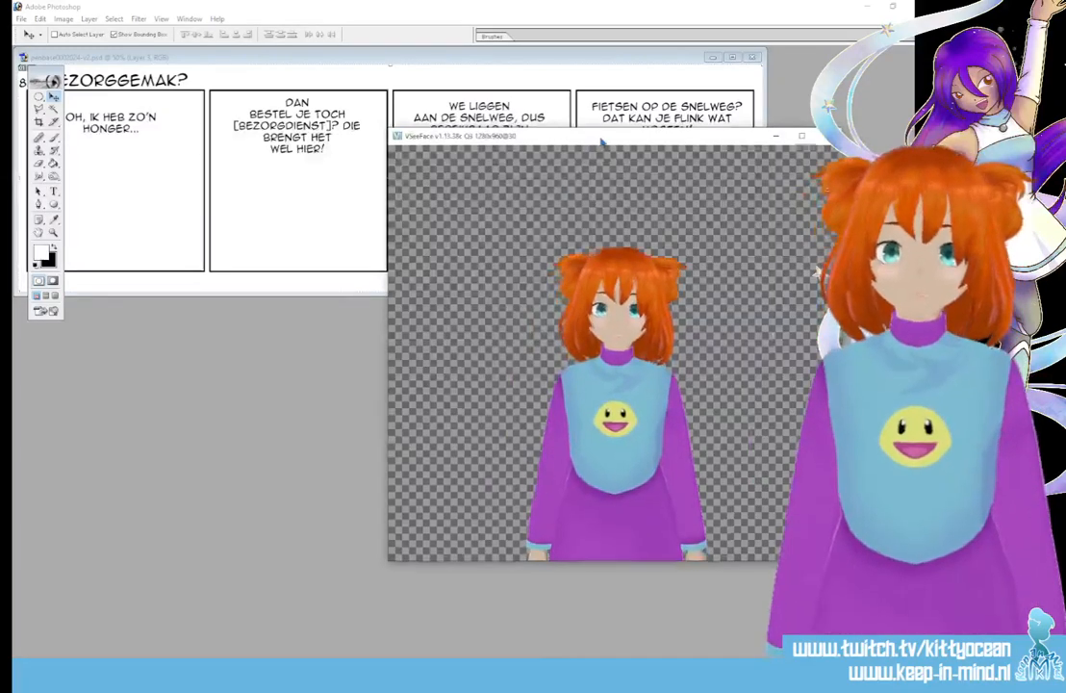
left_click_drag(602, 141, 1064, 141)
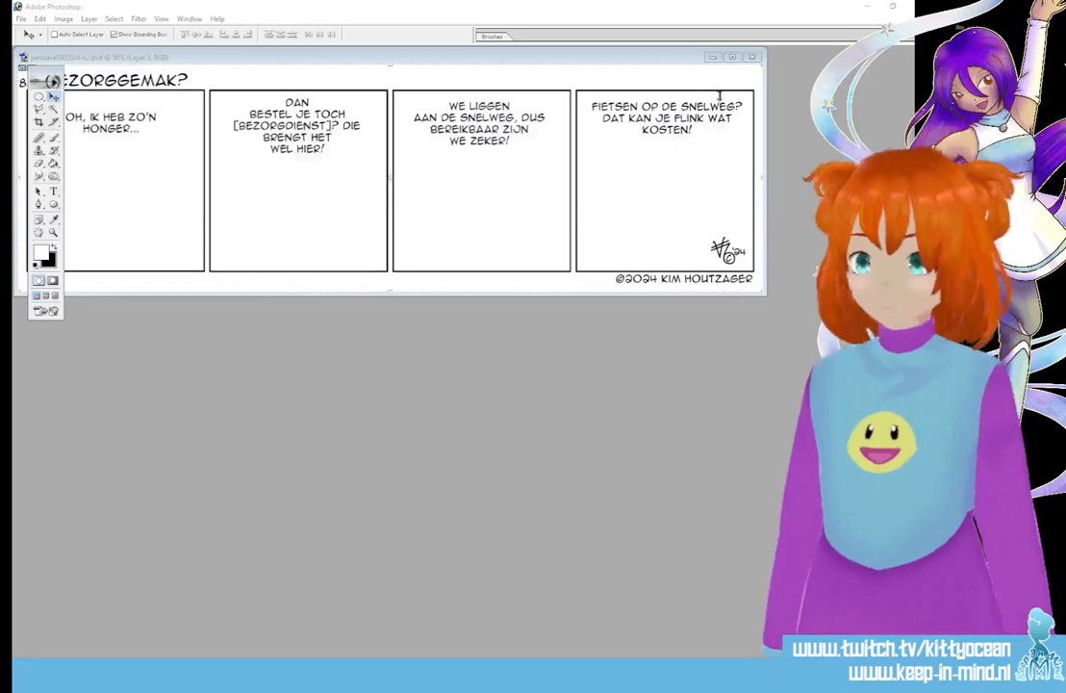
Maximize the comic document in Photoshop and save it as 856 in the "Jaar 17 - 2024-2025 - 833 - 885" folder
left_click(733, 57)
left_click(34, 18)
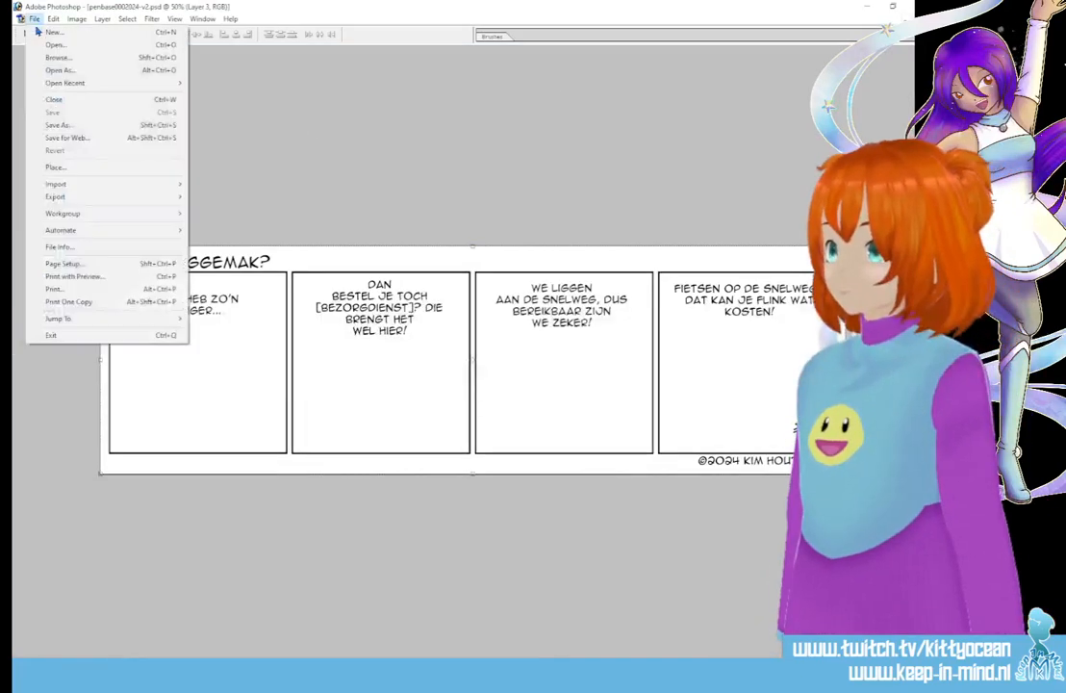
left_click(77, 124)
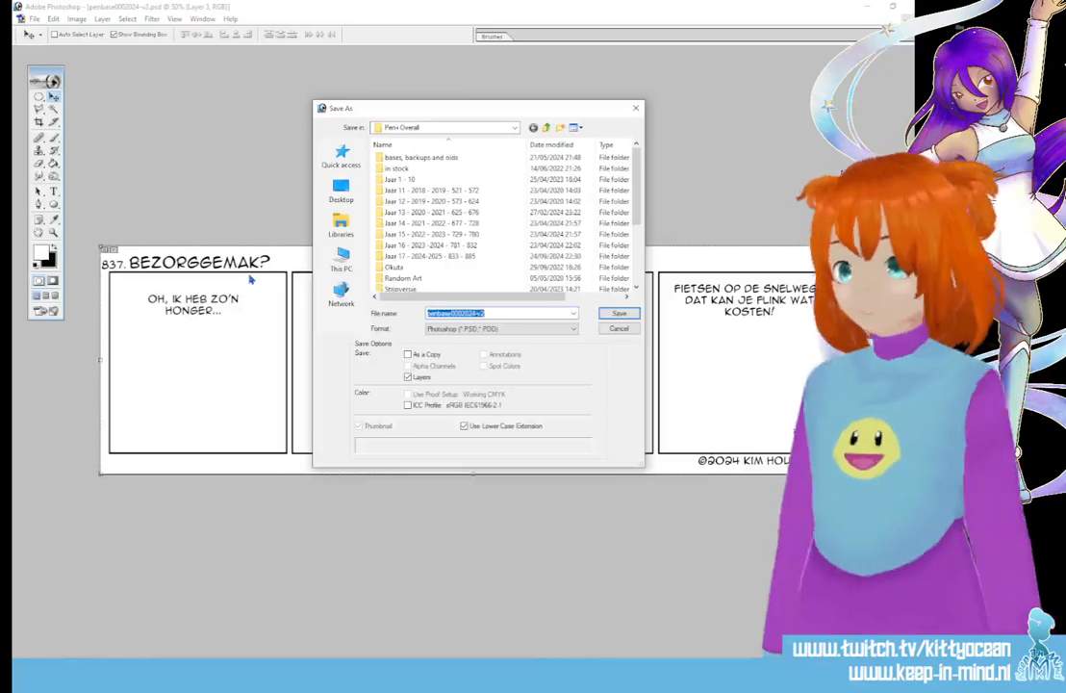
double_click(446, 257)
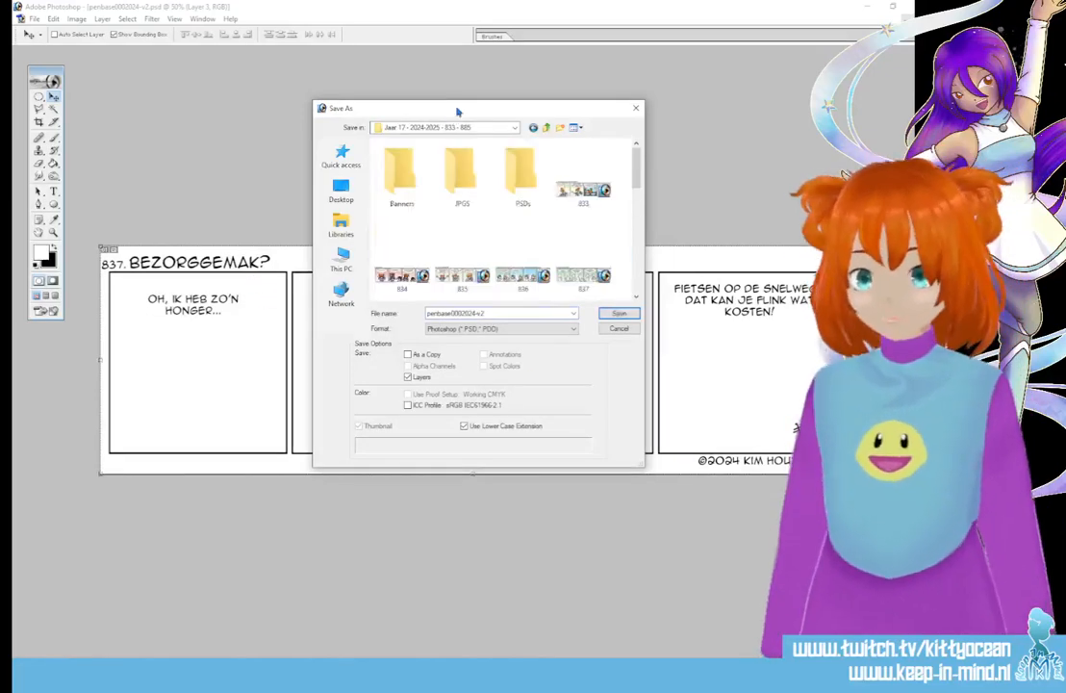
key("Return")
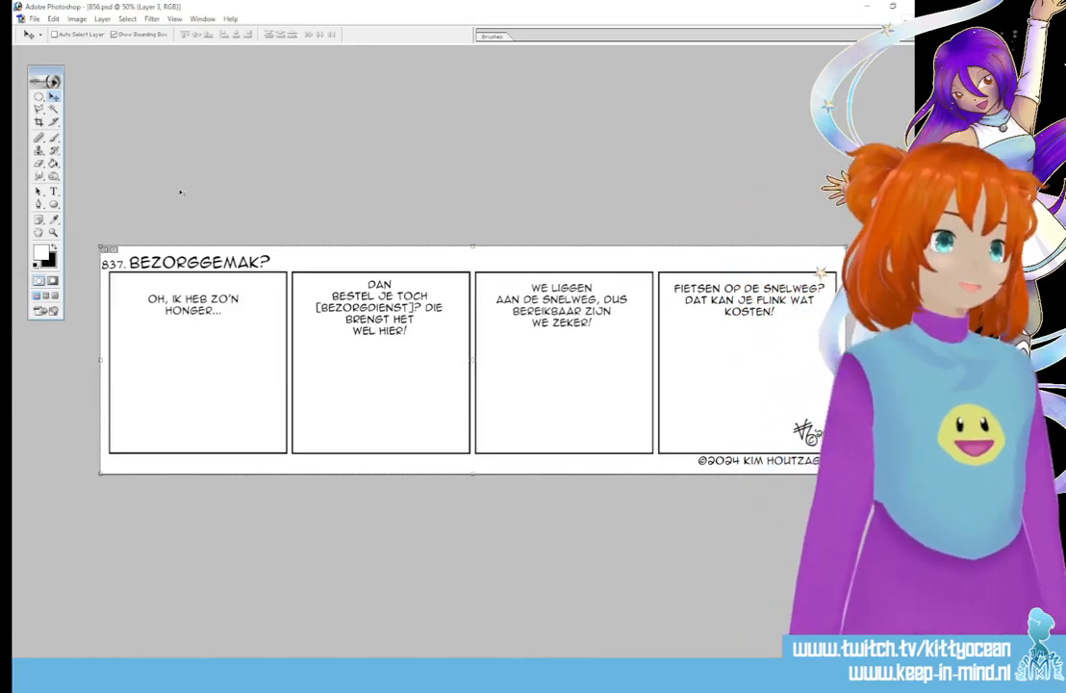
Change the strip number before the title to 856
left_click(53, 191)
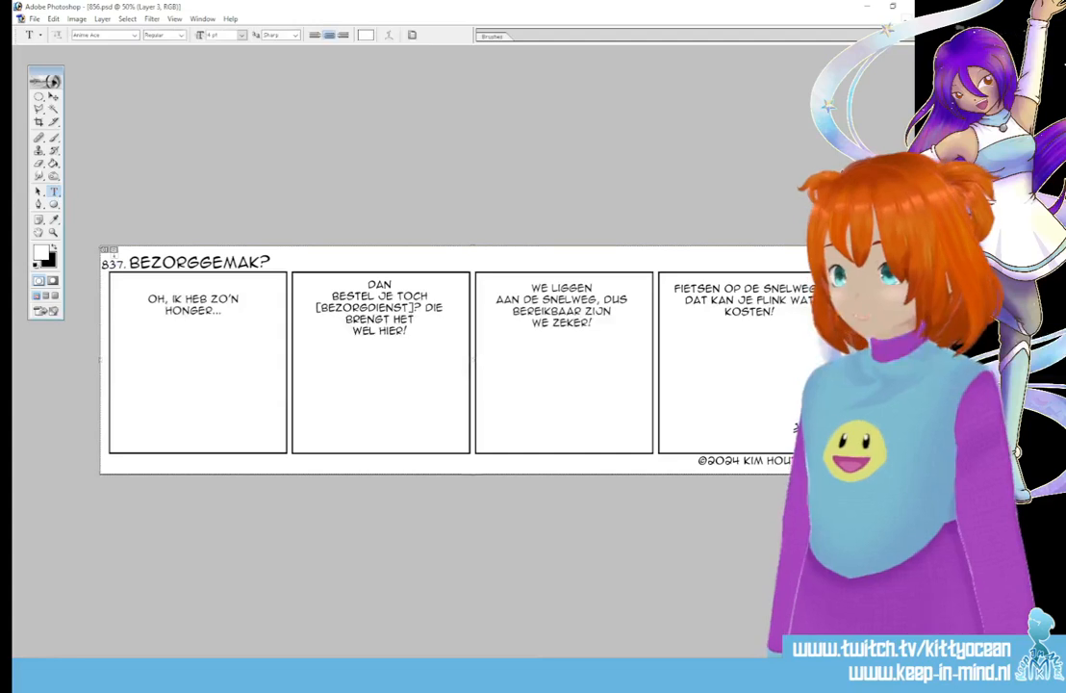
left_click_drag(102, 263, 125, 264)
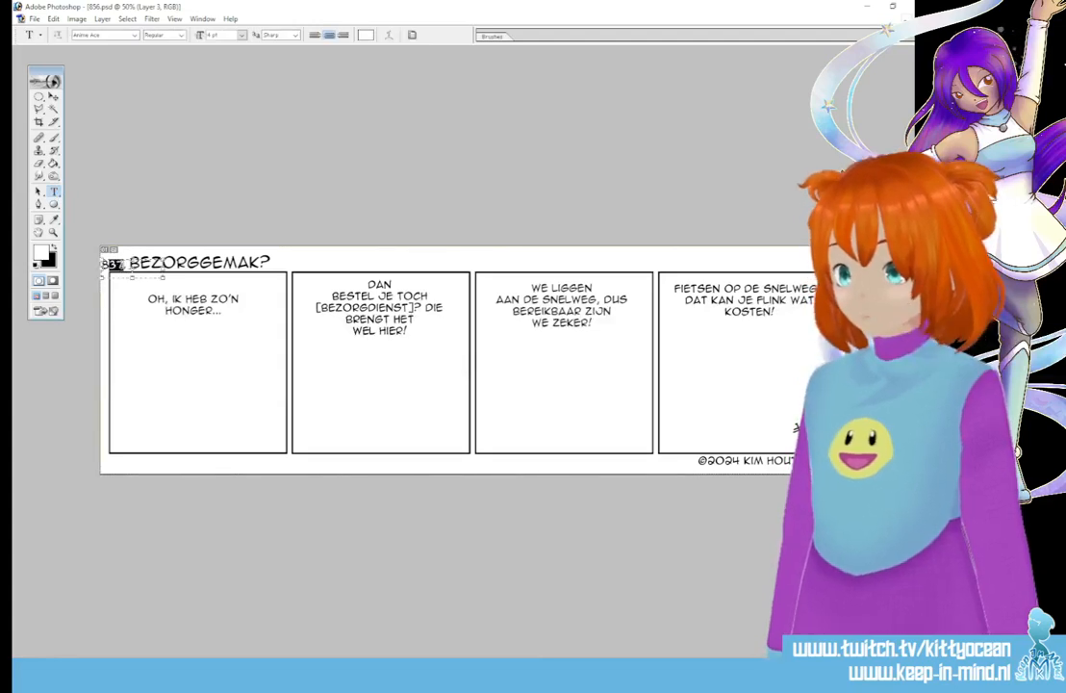
type("856")
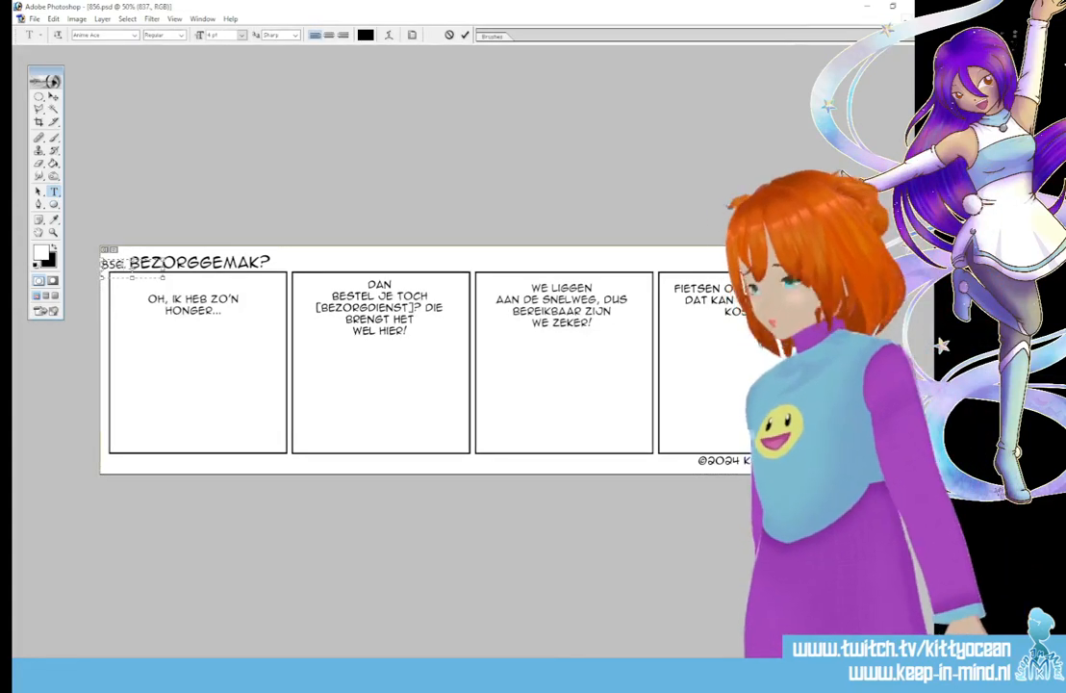
left_click(465, 34)
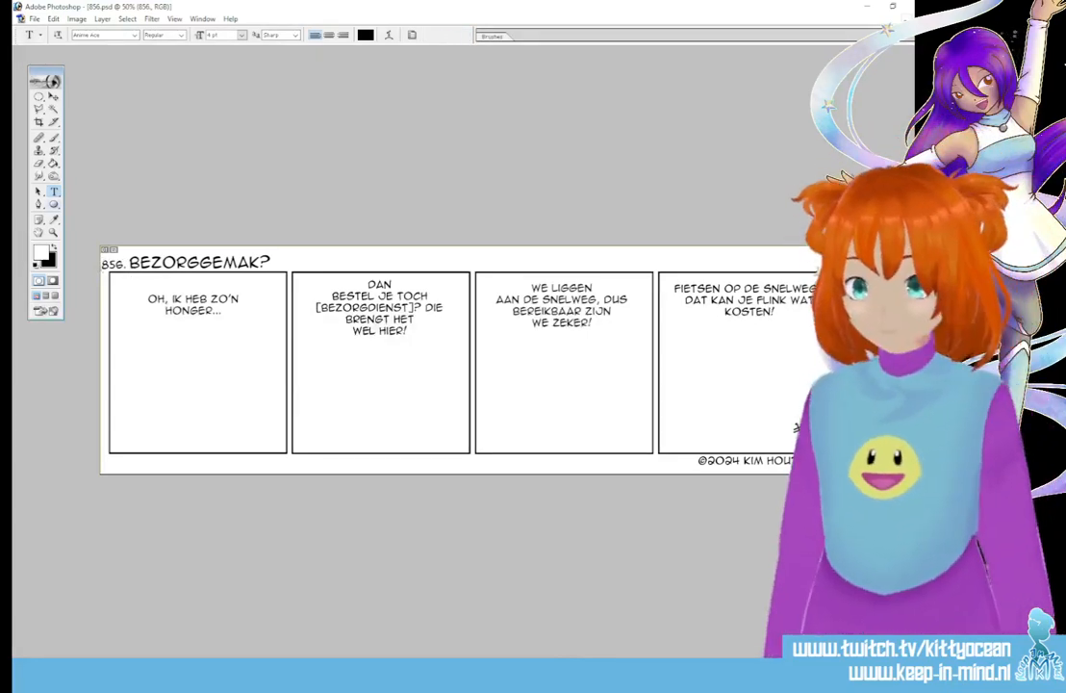
Replace the strip's title with "De herfst is begonnen!"
double_click(318, 261)
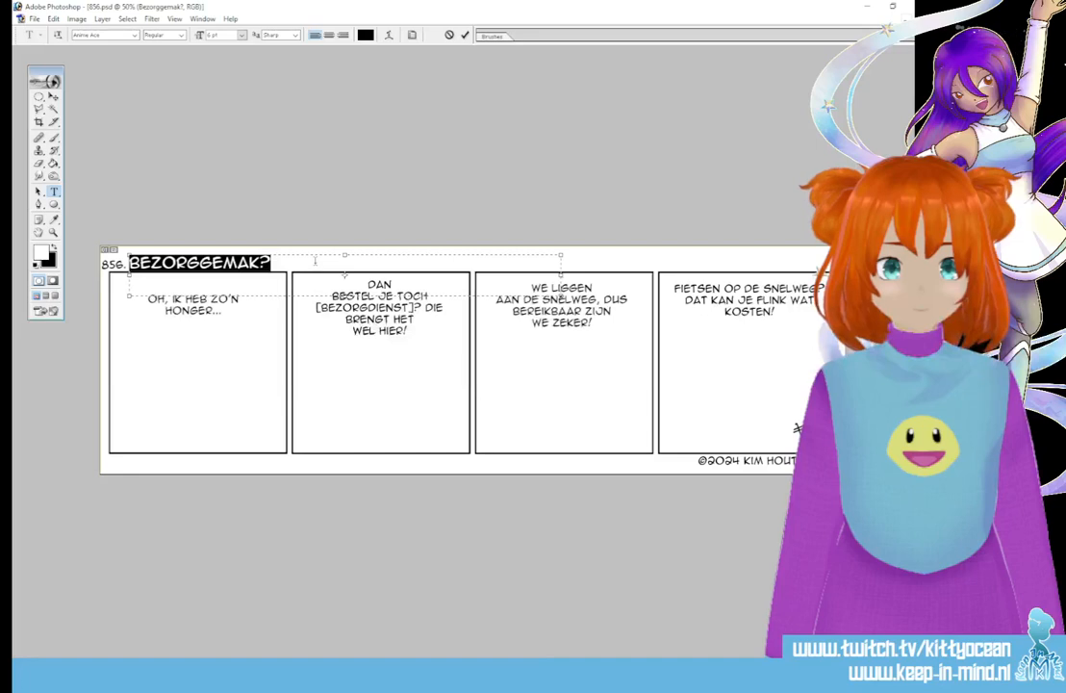
type("DE HERF")
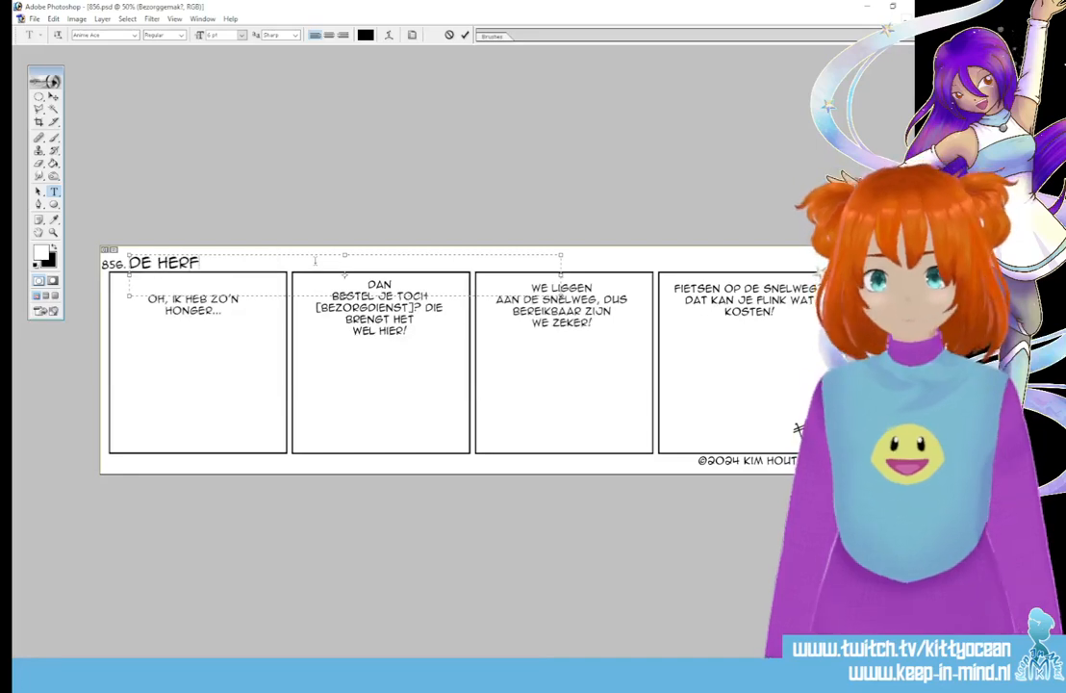
type("ST IS BEGONNEN!")
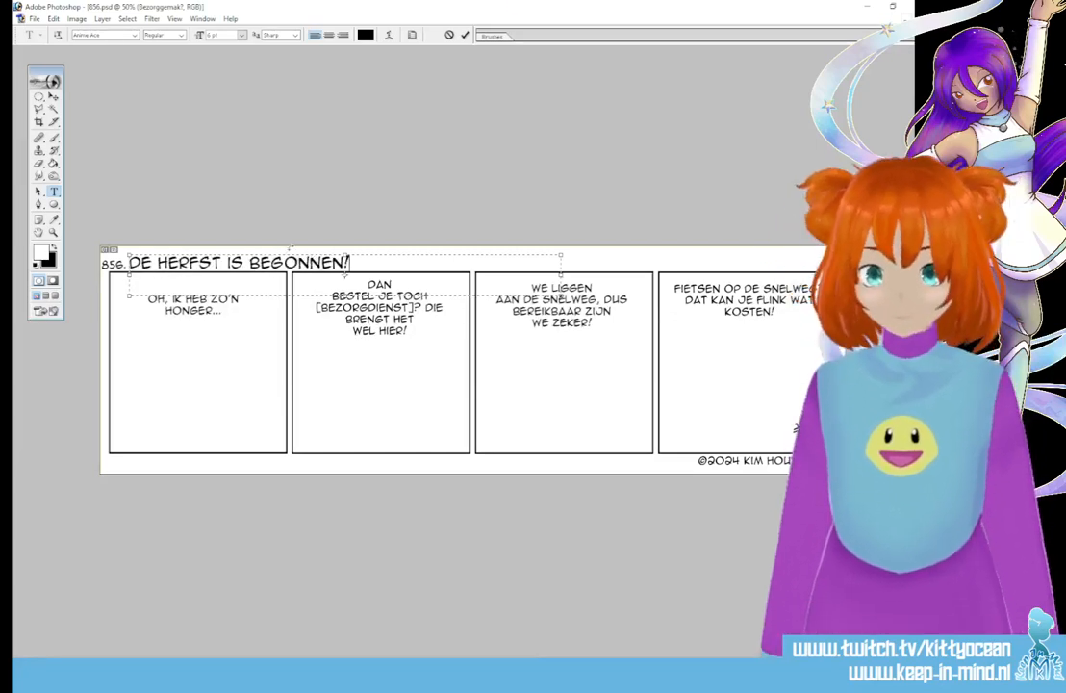
left_click(464, 35)
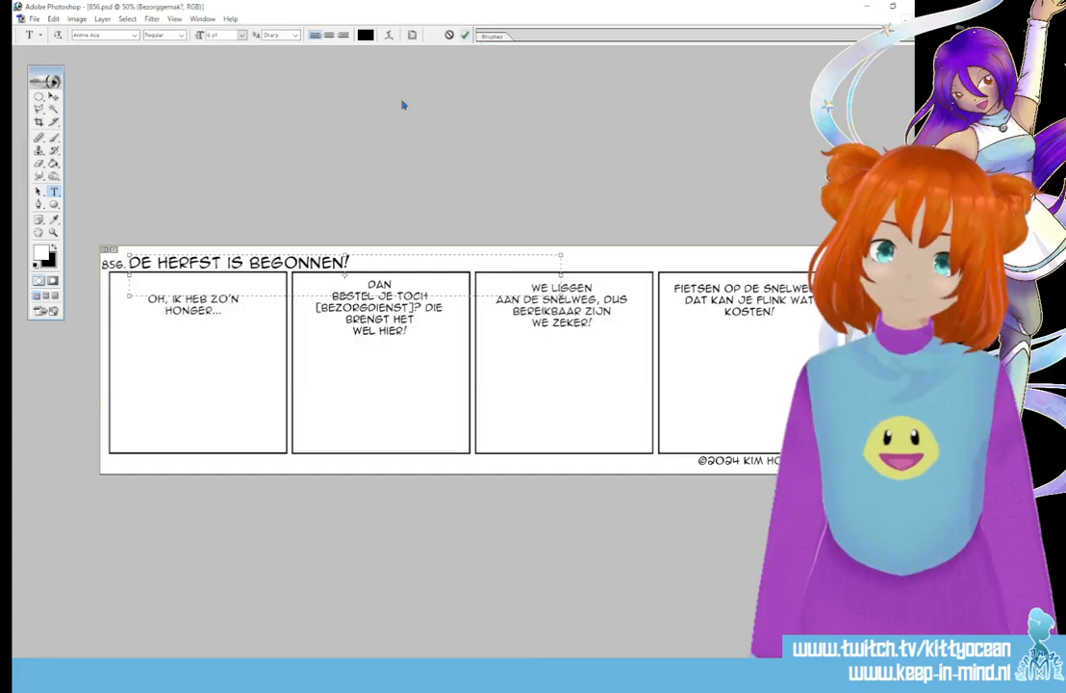
Replace the first panel's text with "Nieuwegein is een fietsstad!"
left_click(166, 302)
key("ctrl+a")
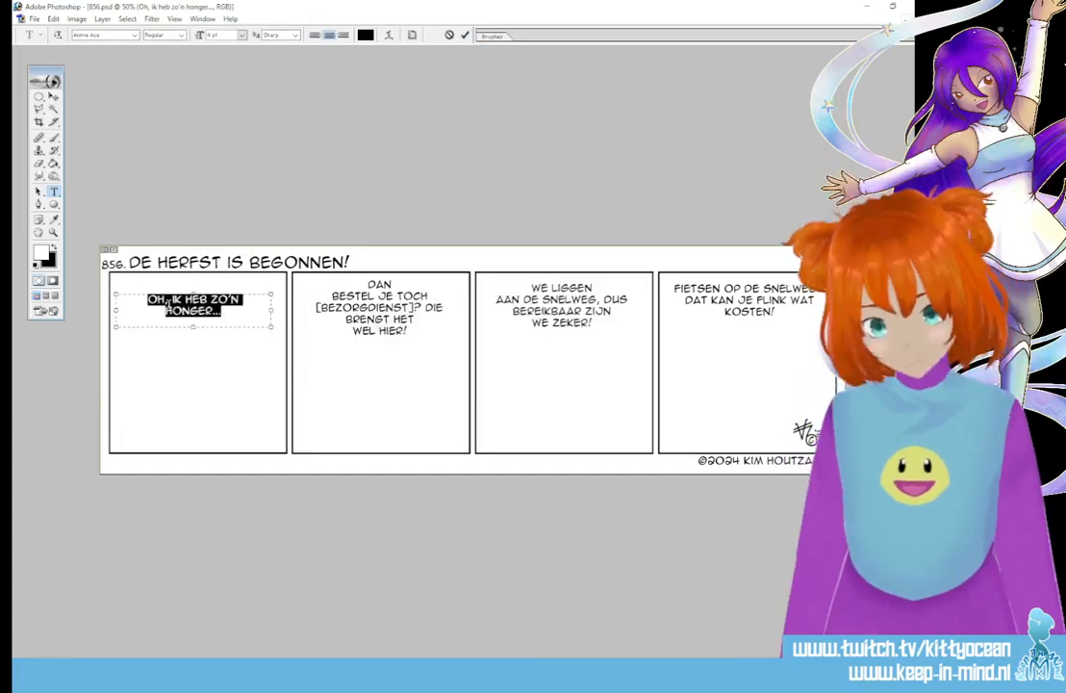
type("NIEUWEGEIN")
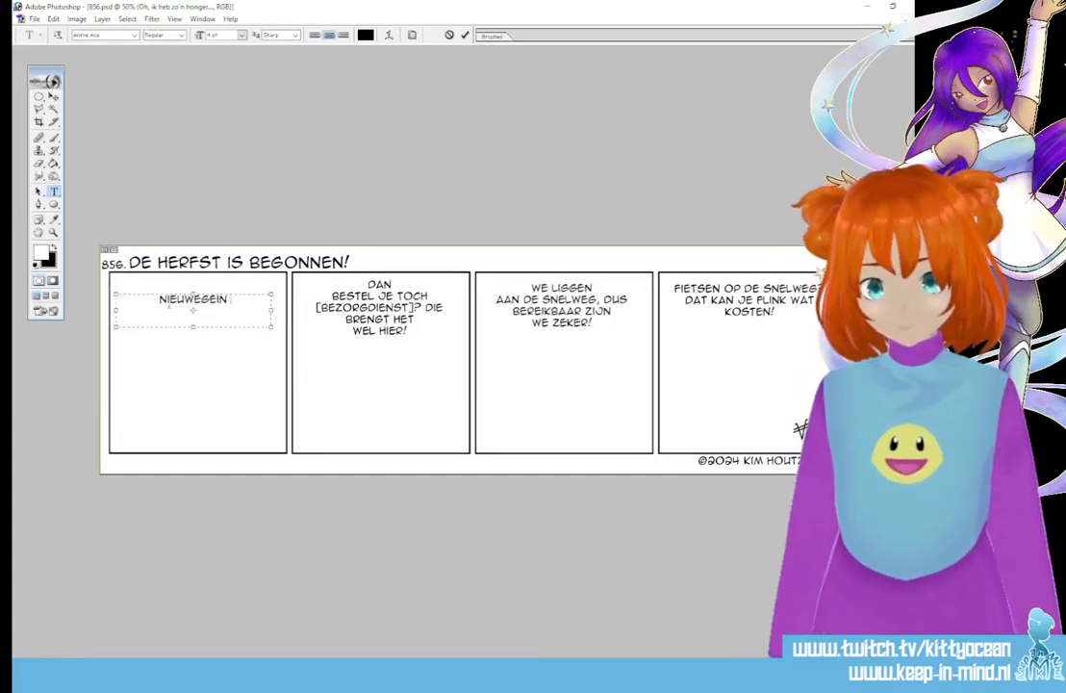
type(" IS EEN FIETSS")
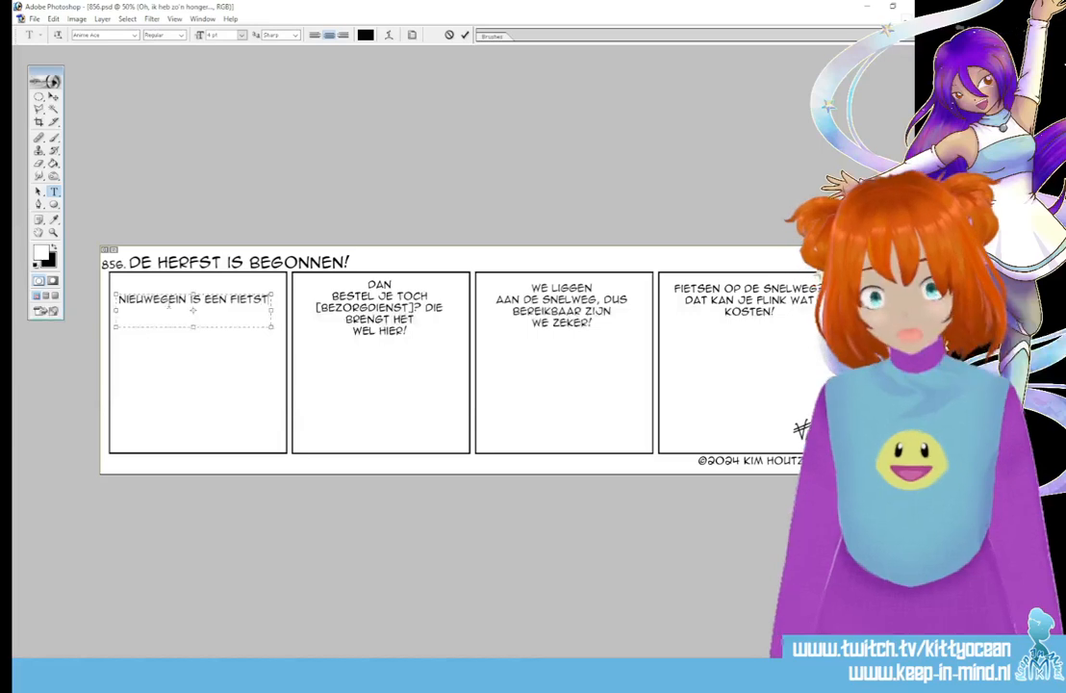
key("BackSpace")
type("TAD!")
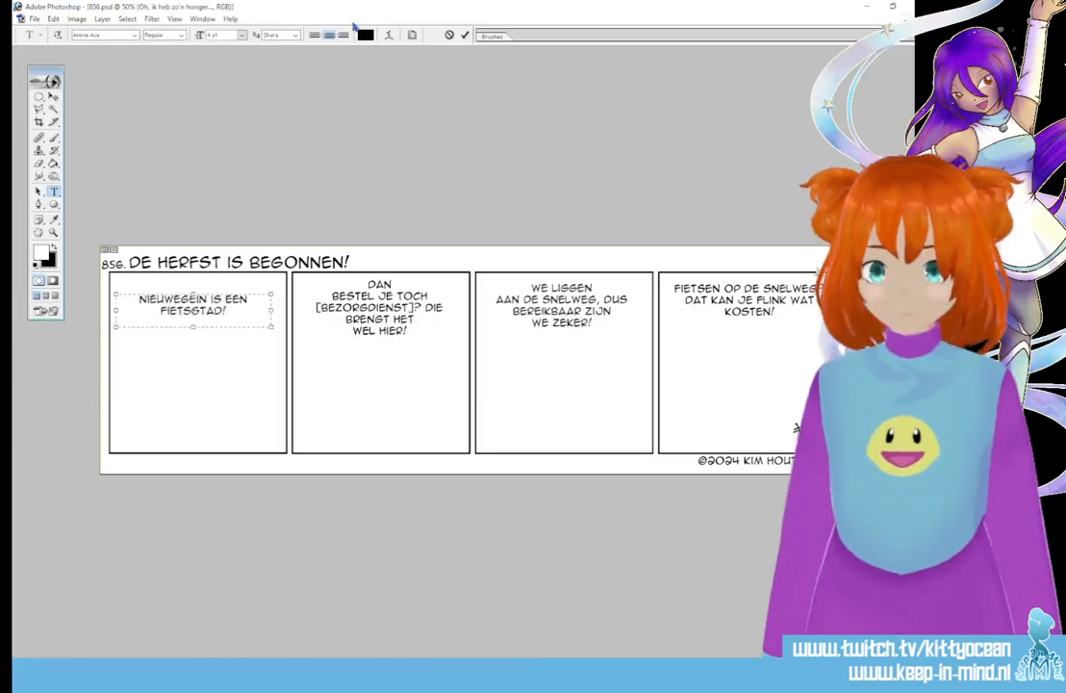
Replace the second panel's text with "Voor waterfietsen!"
left_click(380, 308)
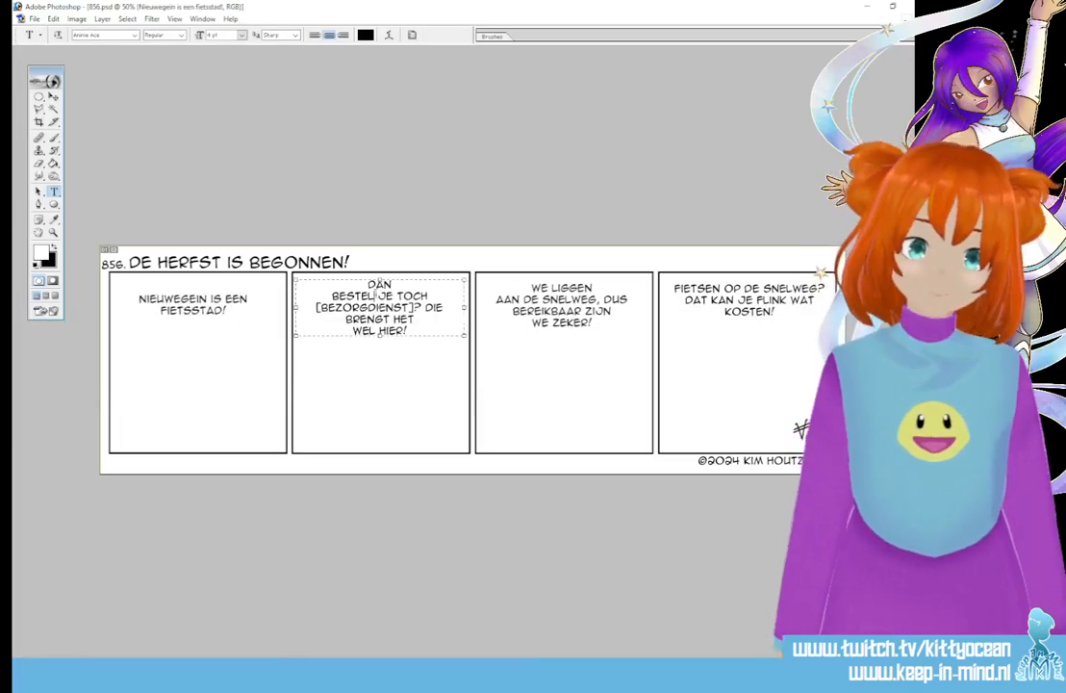
key("ctrl+a")
key("BackSpace")
type("VOOR W")
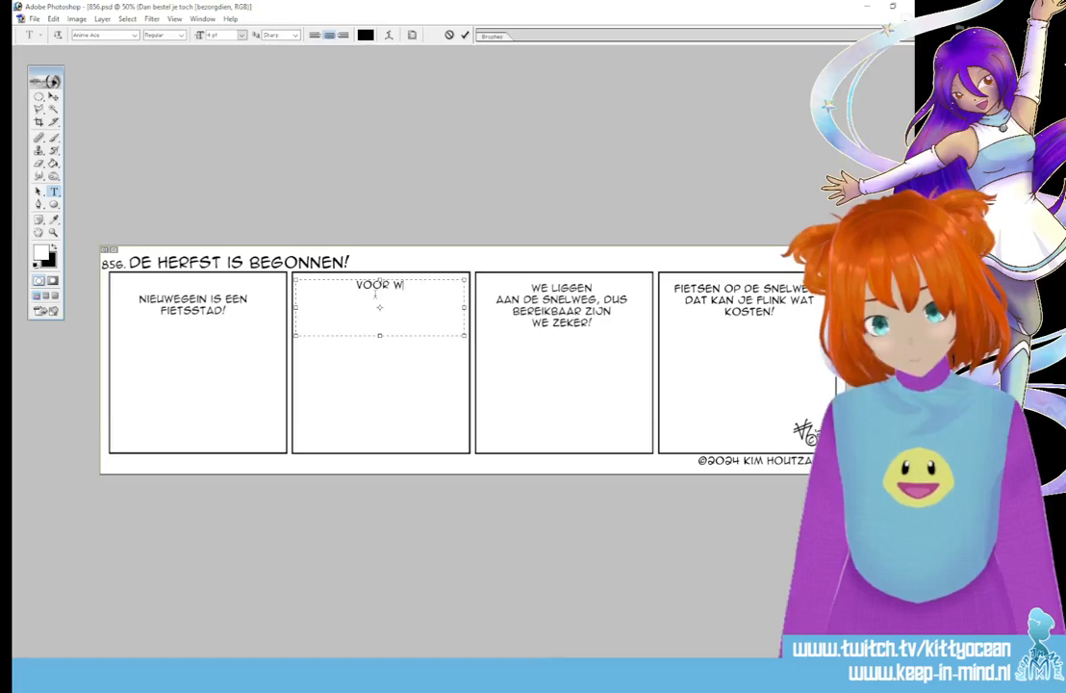
type("ATERFIETSEN!")
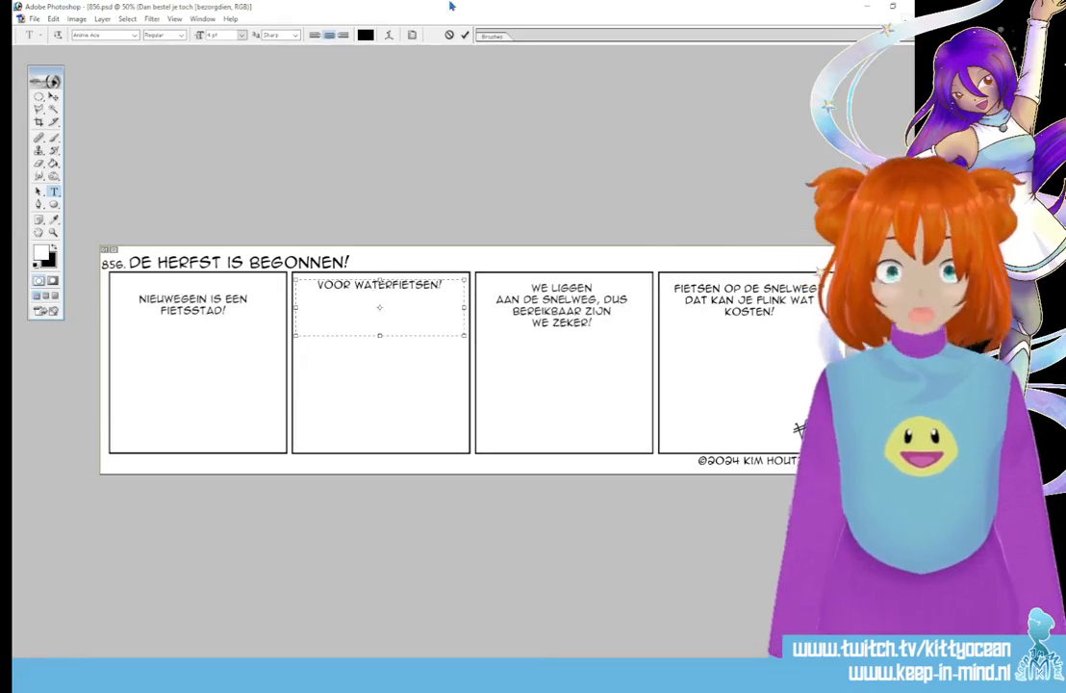
key("ctrl+Return")
End the first panel's text with "..." instead of the exclamation mark, and start the second panel's text with "..."
left_click(192, 279)
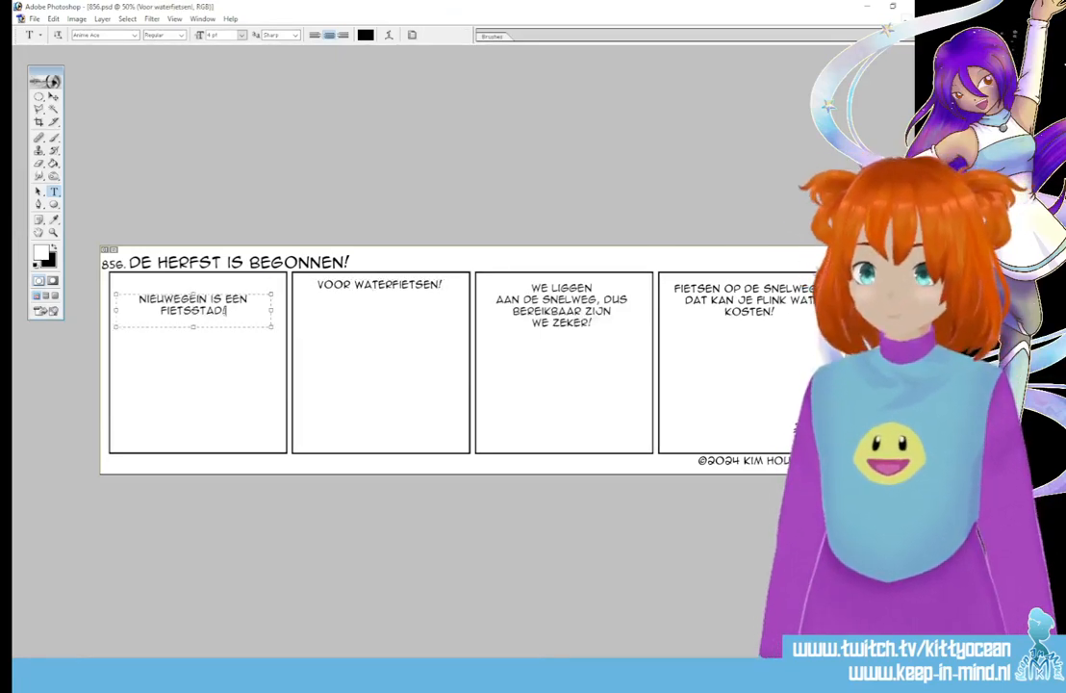
key("BackSpace")
type("...")
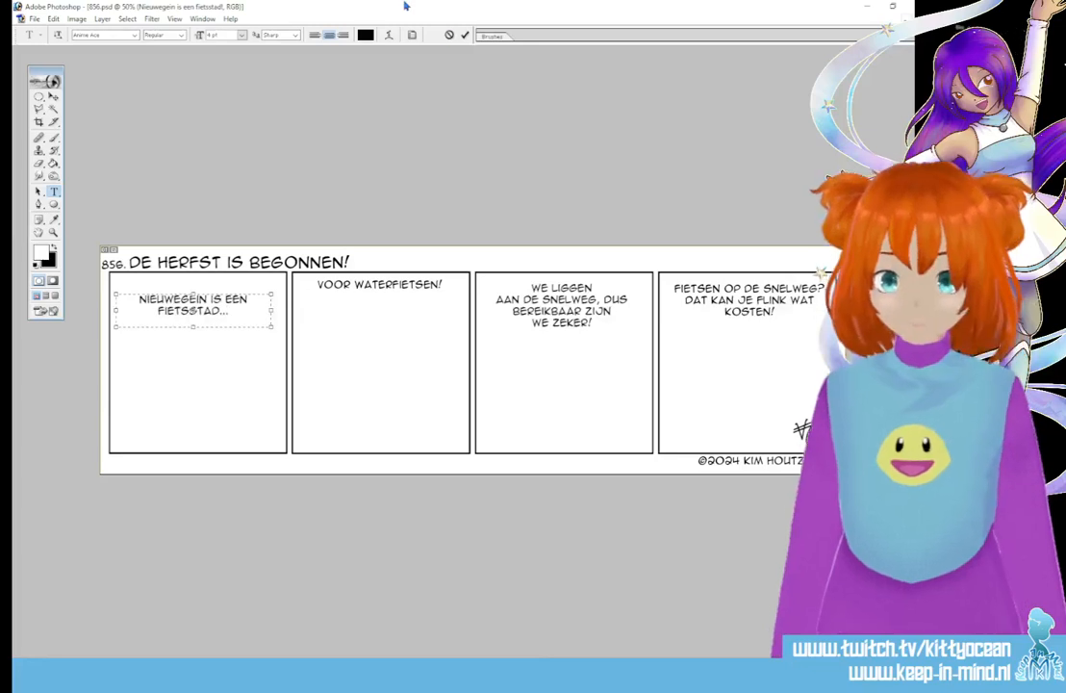
left_click(465, 36)
left_click(380, 285)
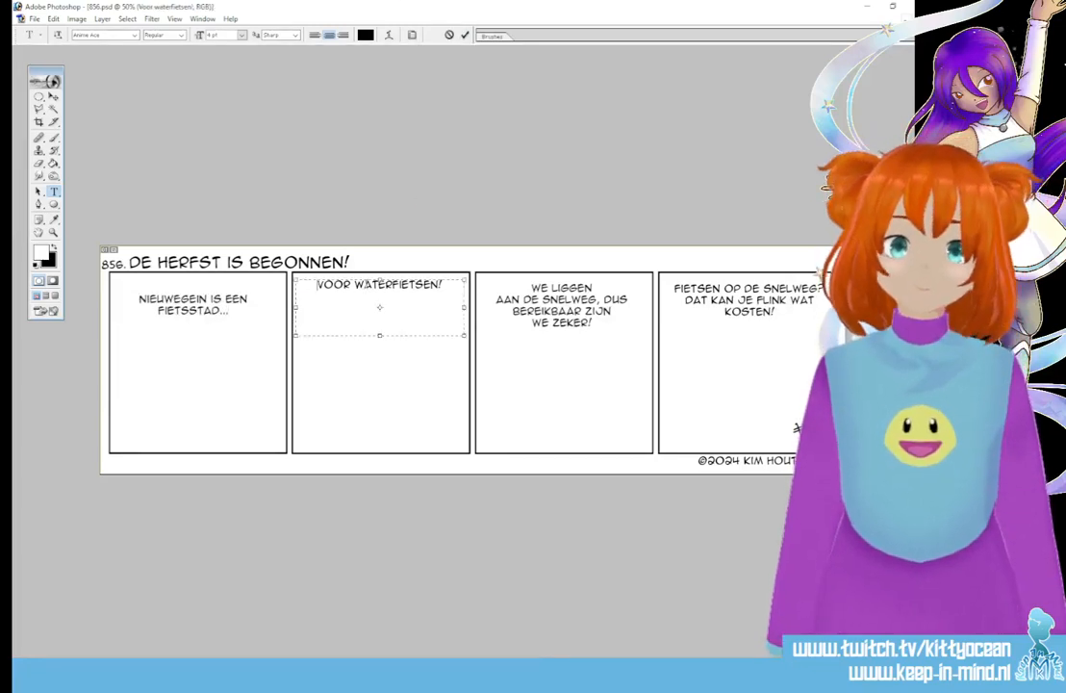
type("...")
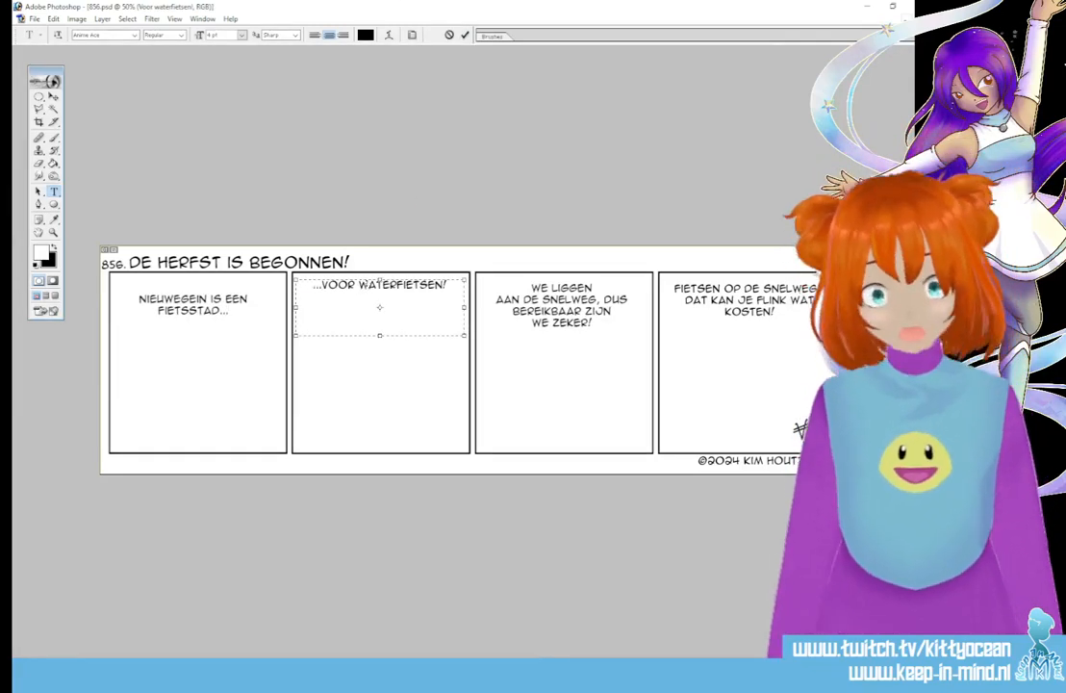
Replace the third panel's text with "*splash*"
left_click(562, 310)
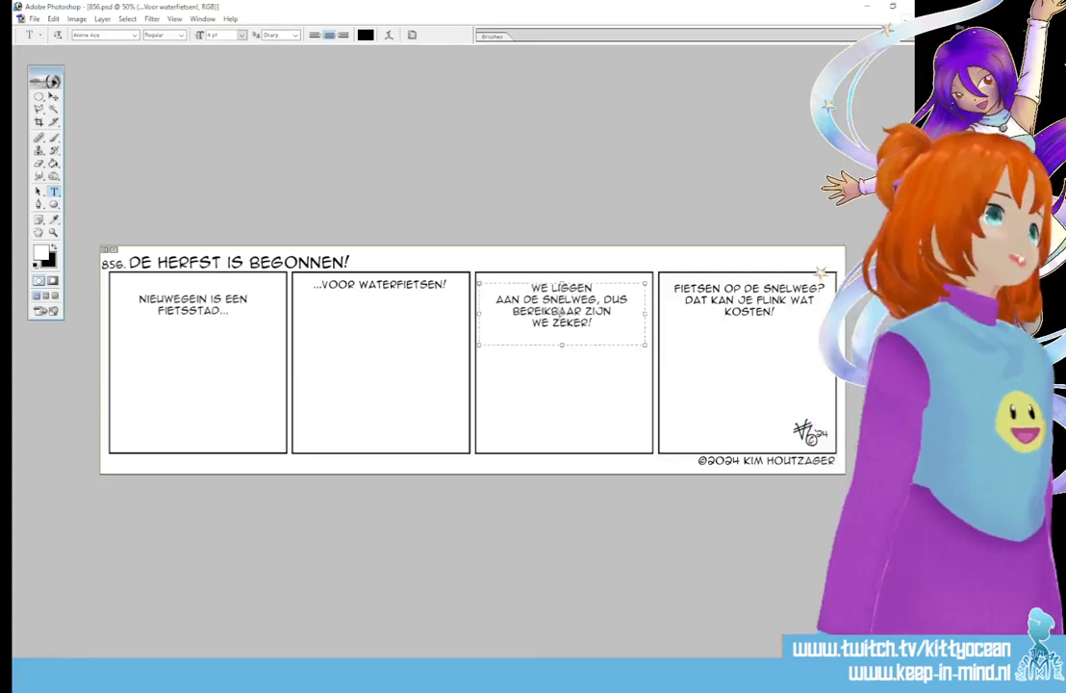
key("ctrl+a")
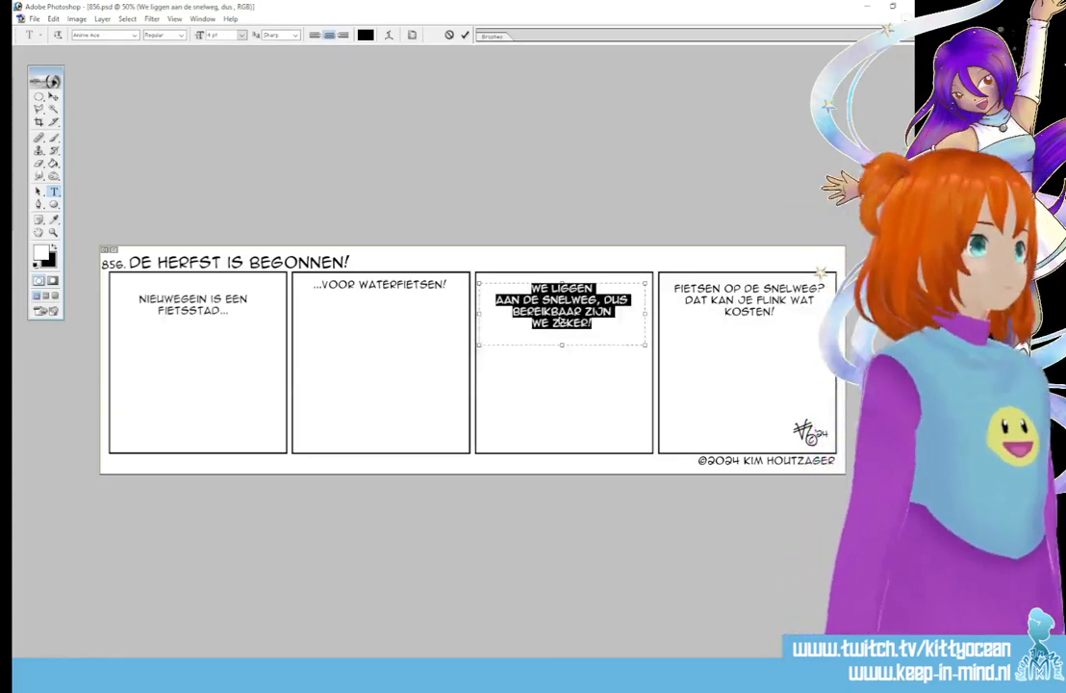
key("BackSpace")
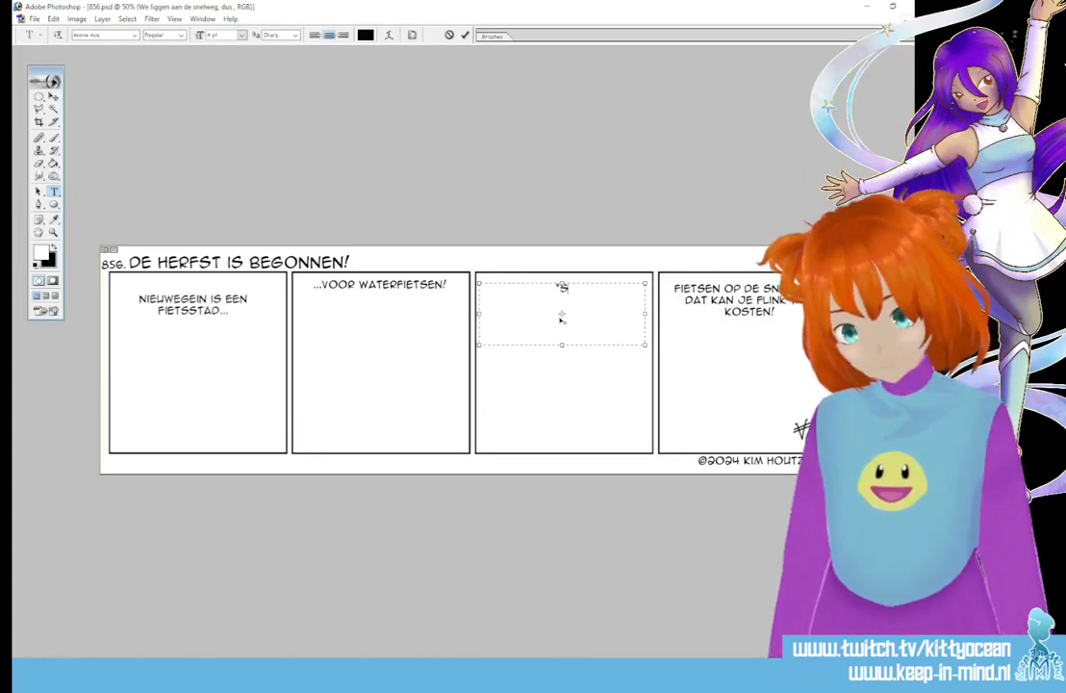
type("*SPLASH*")
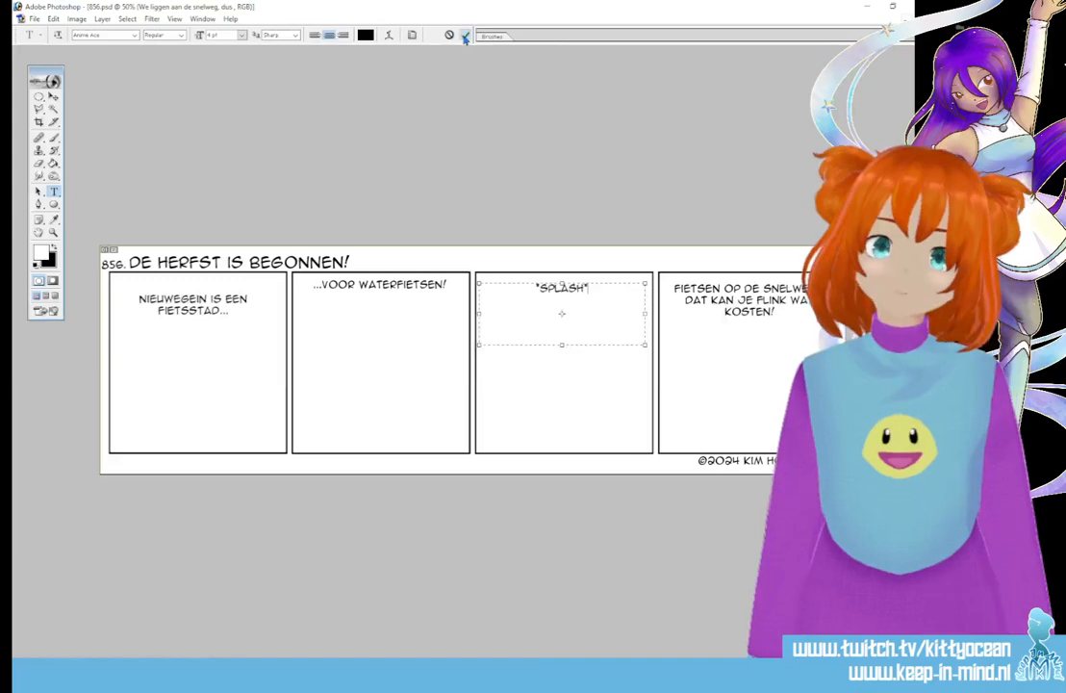
left_click(464, 34)
Replace the fourth panel's text with "En regenjassen..."
left_click(737, 299)
key("ctrl+a")
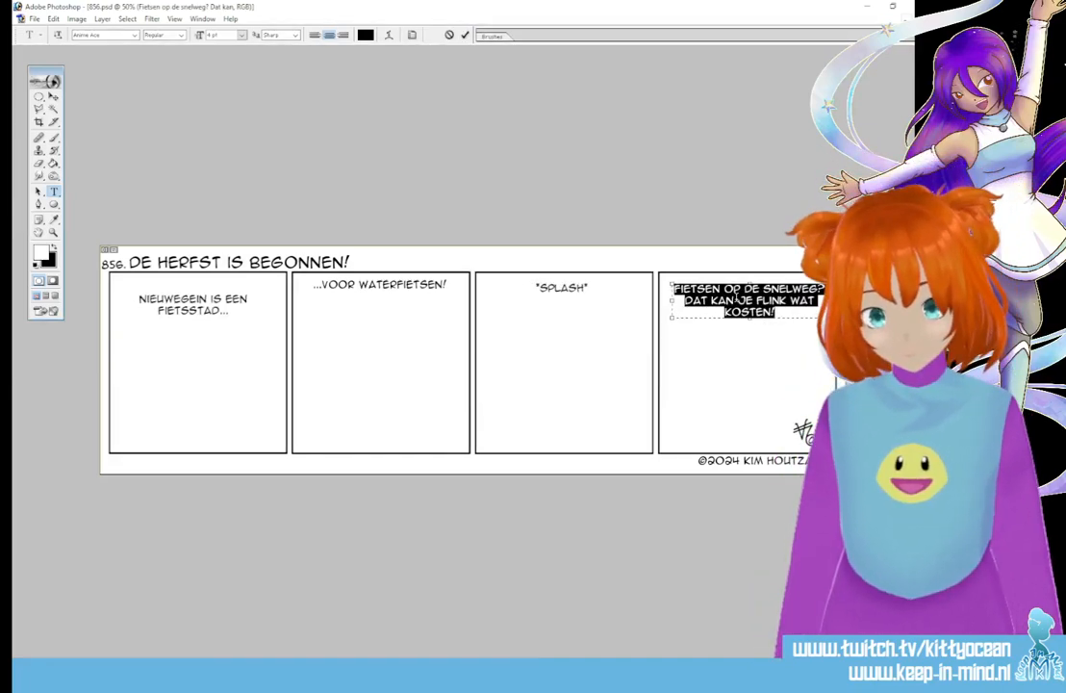
type("EN")
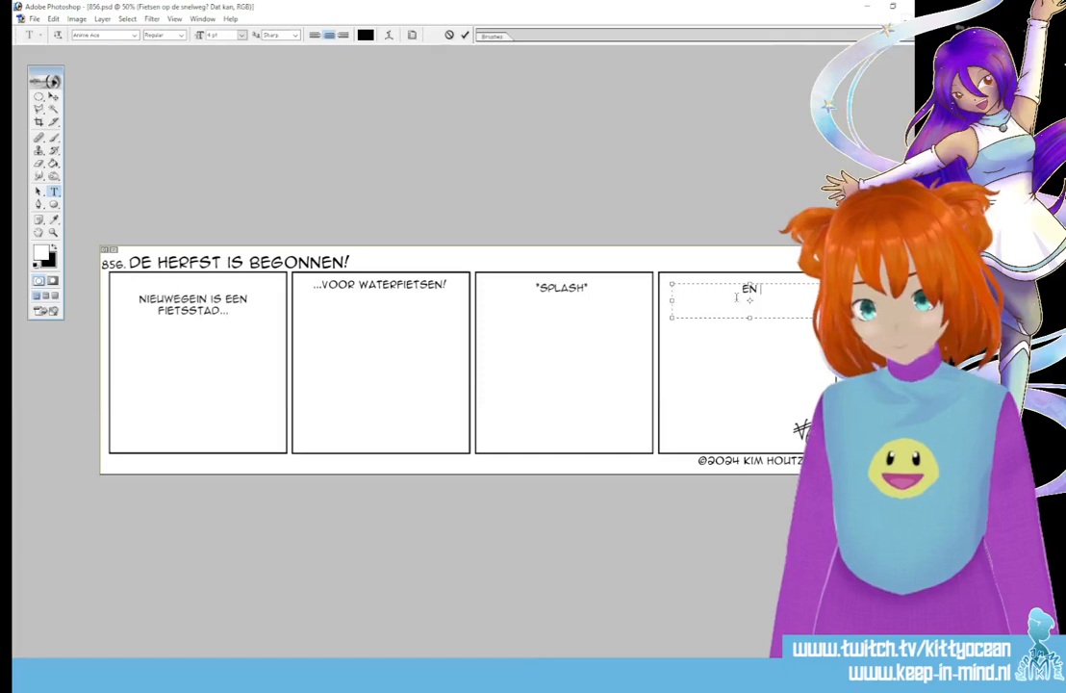
type(" REGENJASSEN!!")
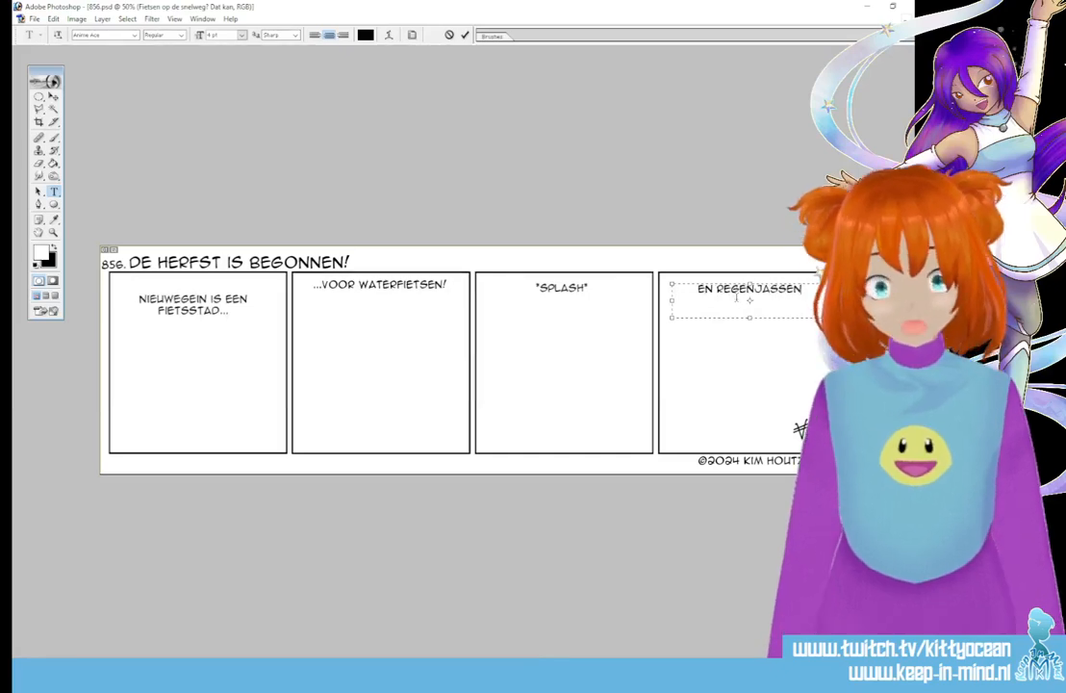
key("BackSpace")
key("BackSpace")
type("...")
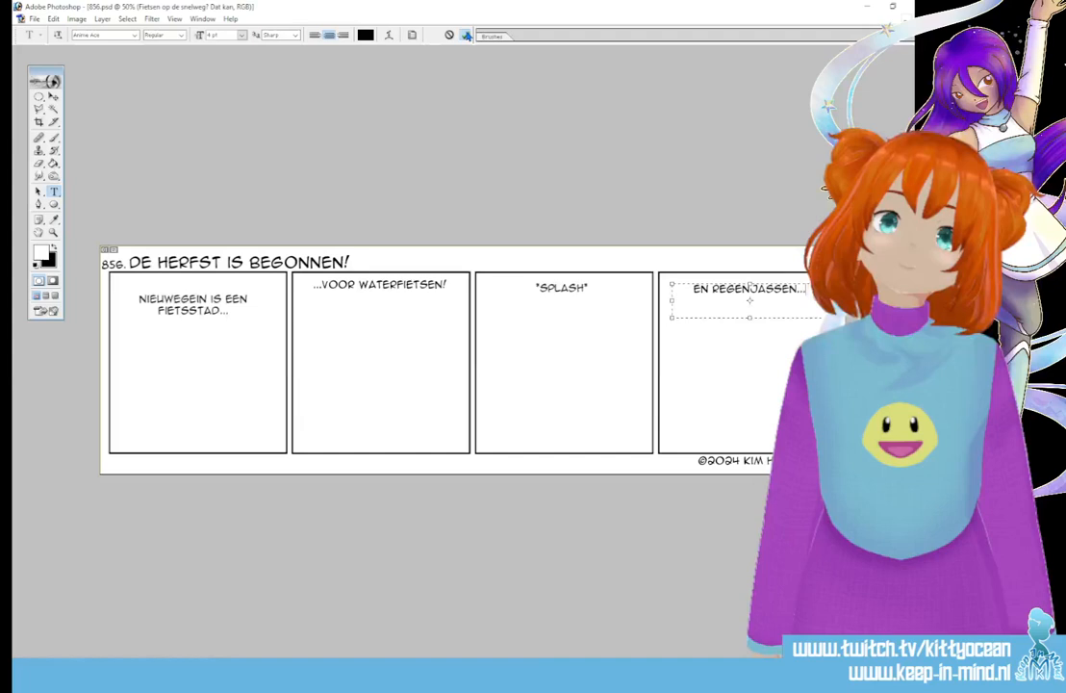
left_click(464, 35)
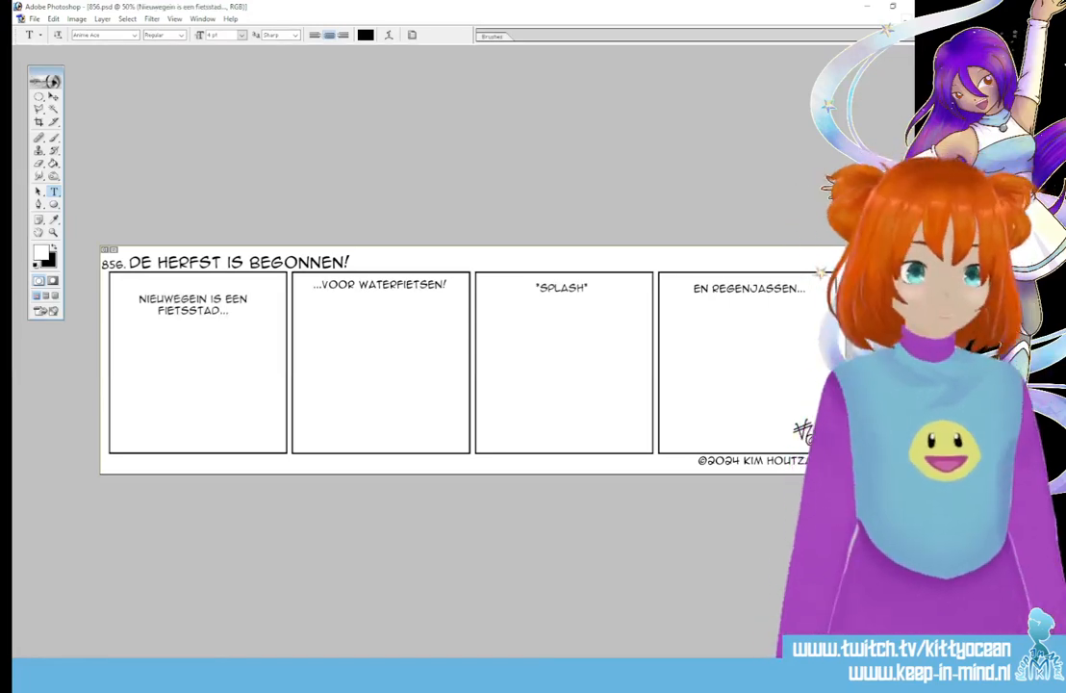
Move the first panel's text up and slightly right so it sits near the panel's upper edge
left_click(53, 95)
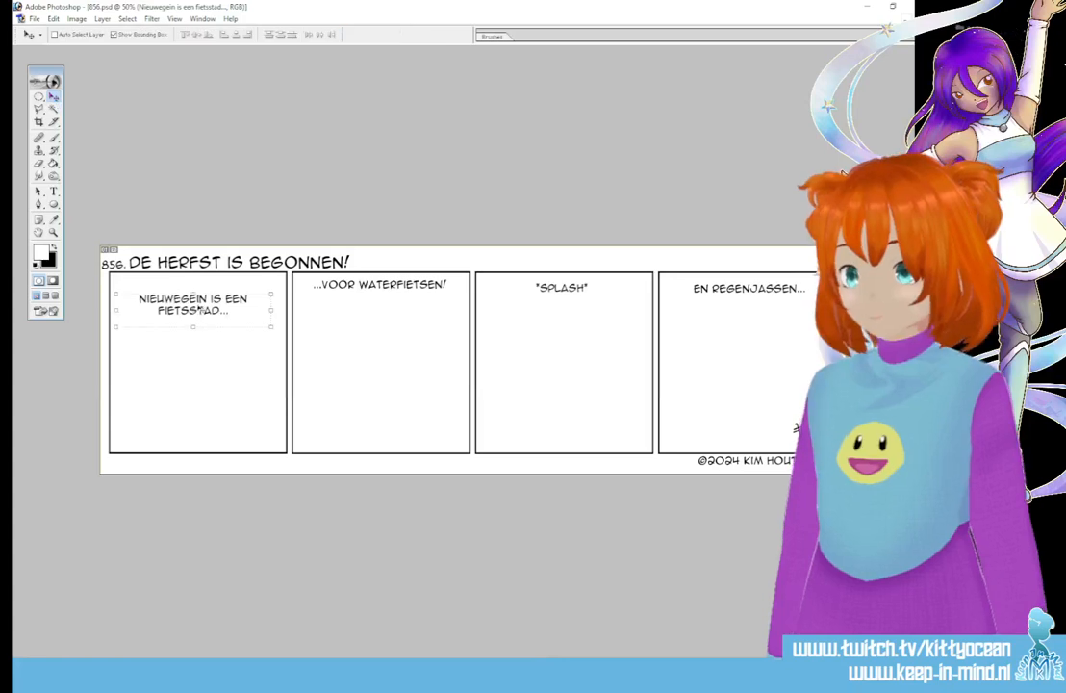
left_click_drag(201, 313, 210, 302)
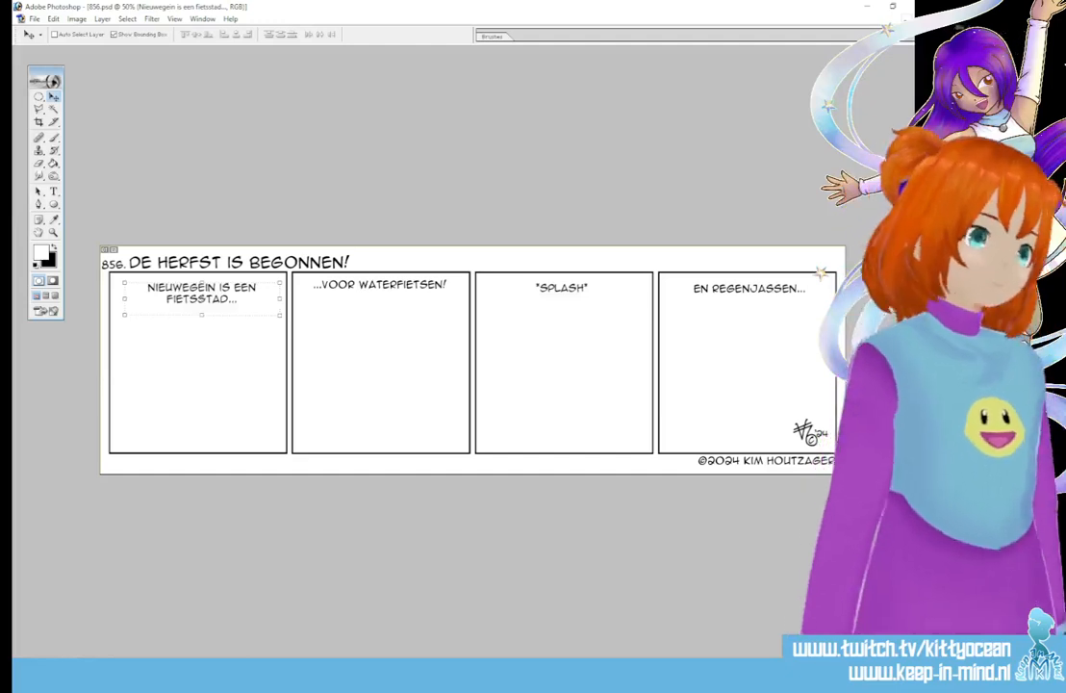
Make the sketch layer active and set the foreground colour to a muted red
key("alt+bracketleft")
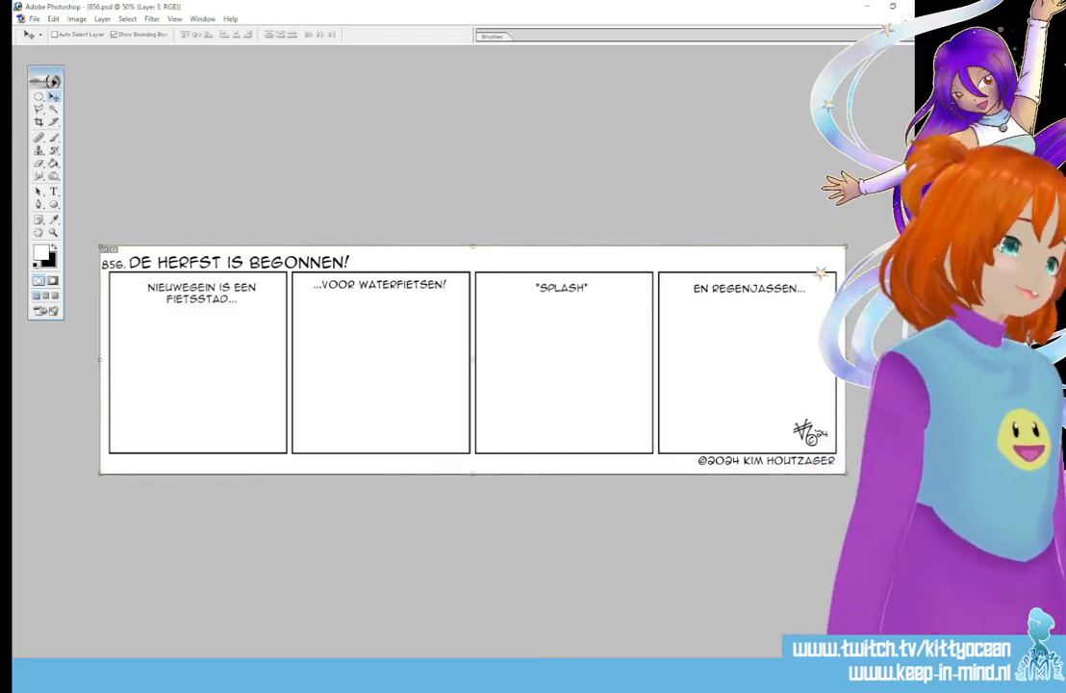
key("alt+bracketleft")
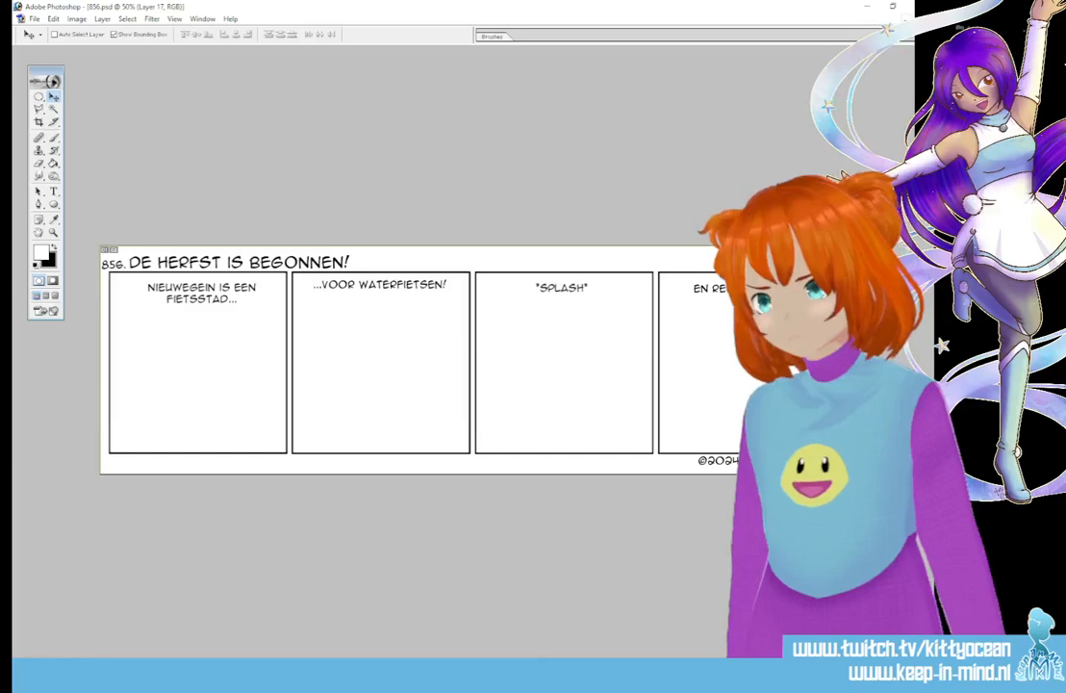
key("alt+bracketleft")
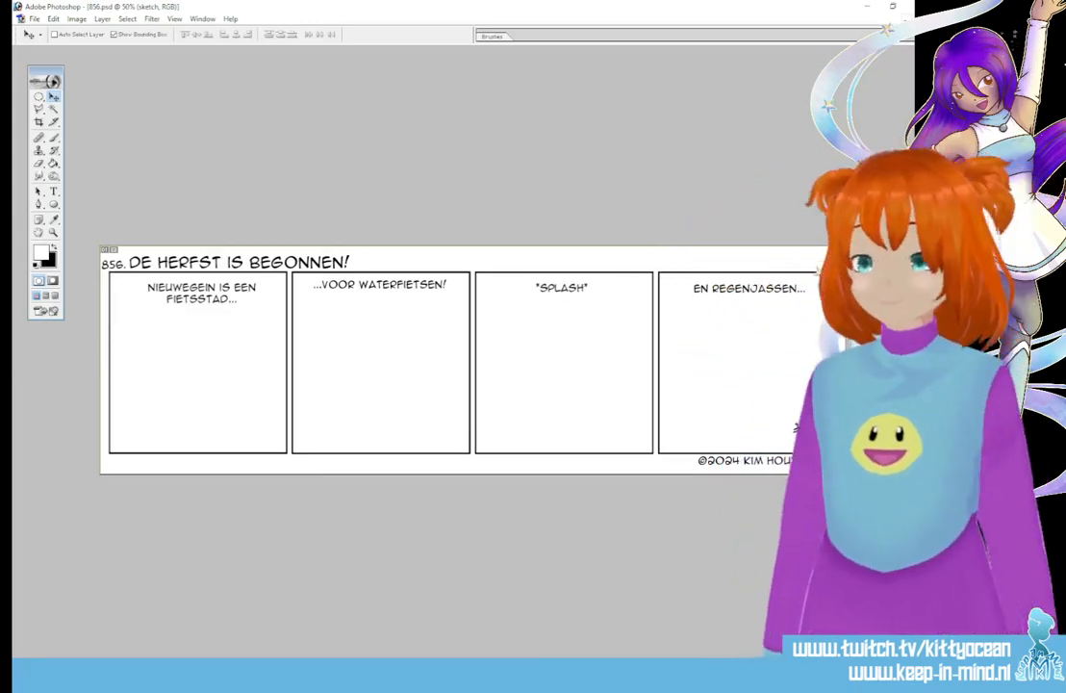
left_click(41, 252)
left_click(461, 326)
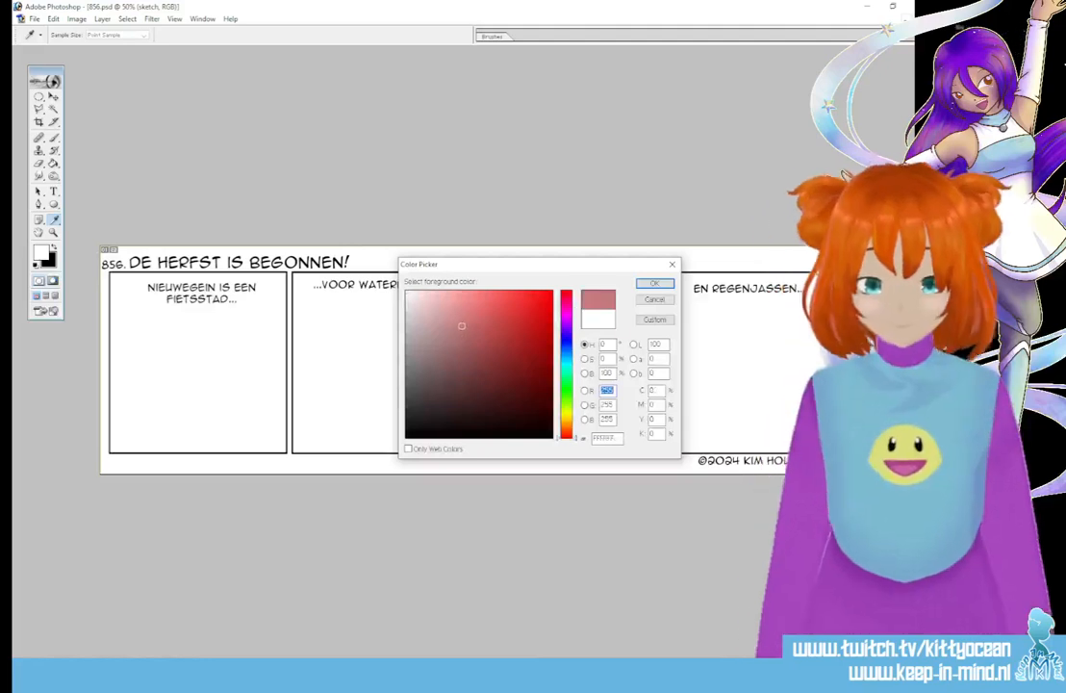
left_click(655, 284)
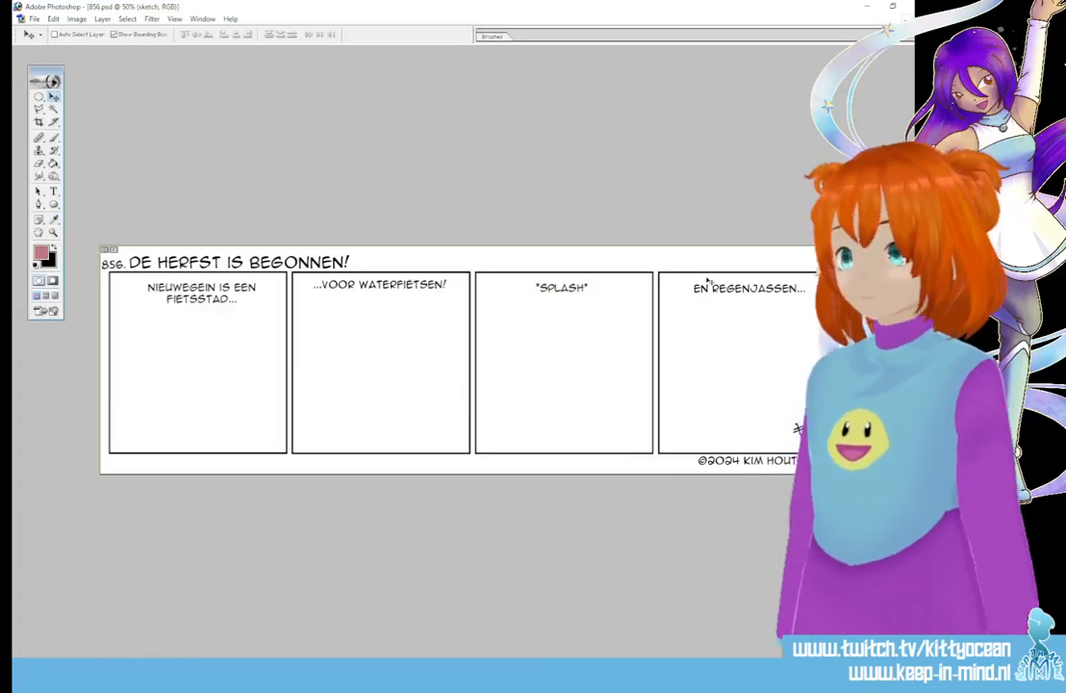
With a 9 px brush, sketch a character's head with face guidelines, neck, shoulders and torso in the first panel
left_click(53, 139)
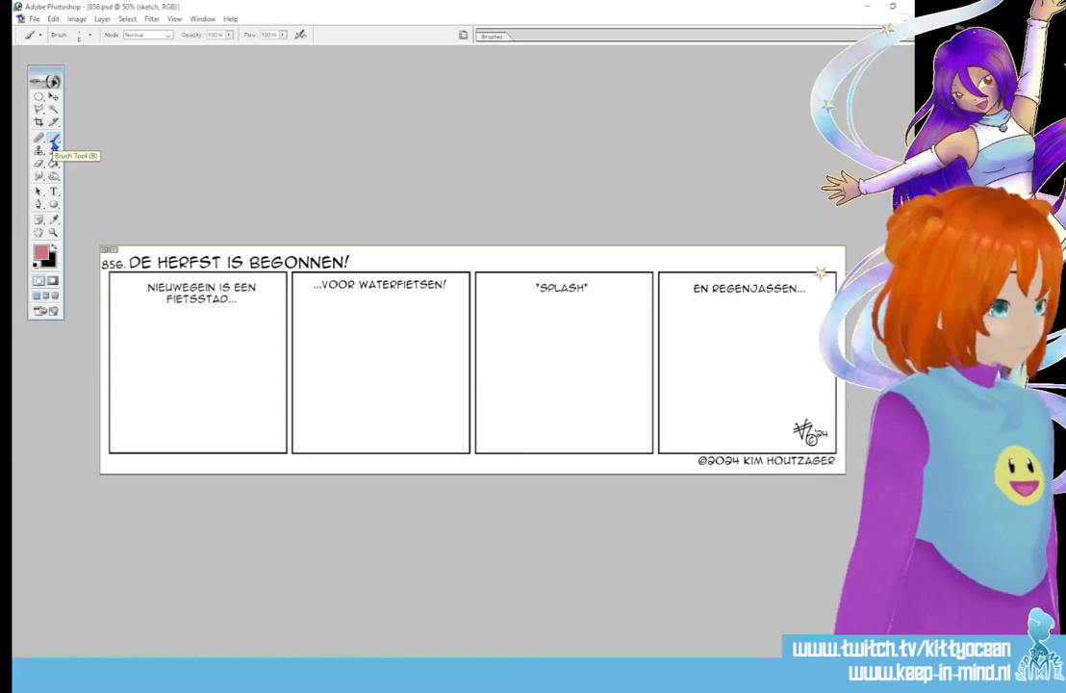
left_click(491, 36)
left_click(598, 112)
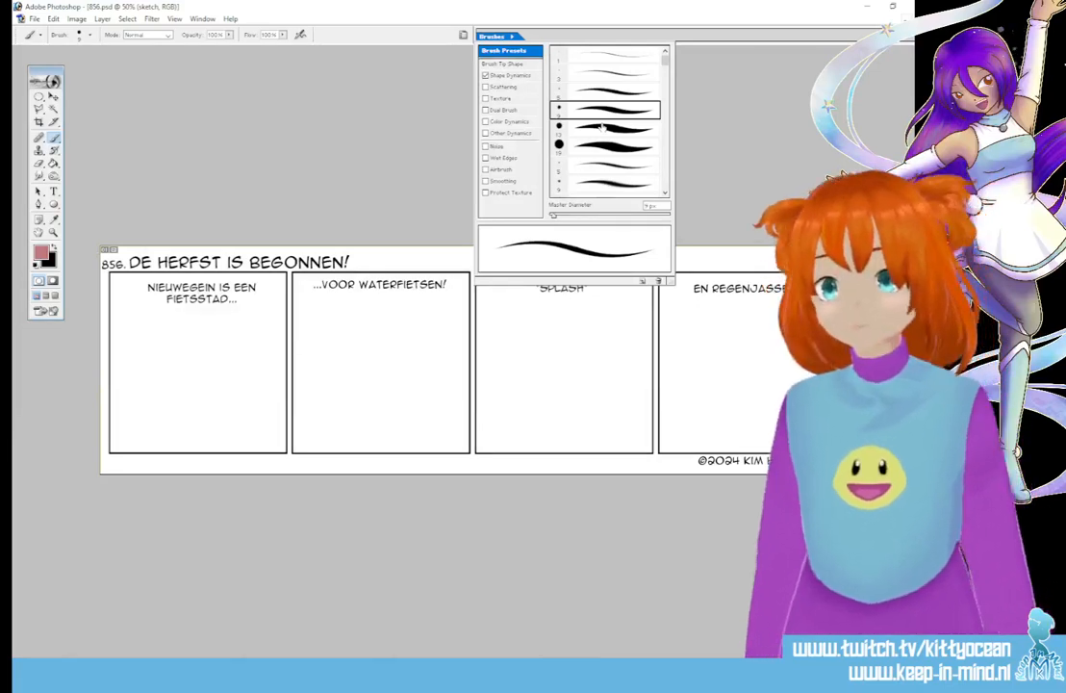
mouse_move(174, 348)
left_mouse_down()
mouse_move(214, 348)
mouse_move(175, 351)
mouse_move(192, 341)
mouse_move(177, 386)
mouse_move(192, 375)
mouse_move(217, 387)
mouse_move(202, 392)
mouse_move(217, 353)
mouse_move(205, 420)
left_mouse_up()
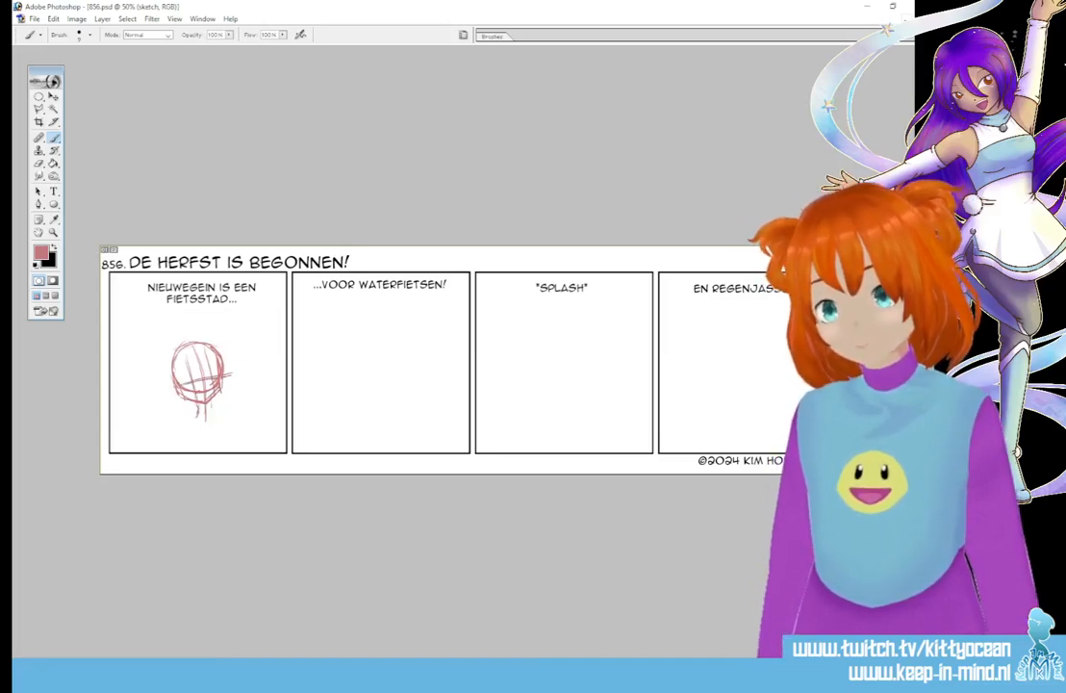
mouse_move(212, 406)
left_mouse_down()
mouse_move(178, 419)
mouse_move(236, 406)
left_mouse_up()
mouse_move(203, 412)
left_mouse_down()
mouse_move(233, 403)
mouse_move(194, 451)
left_mouse_up()
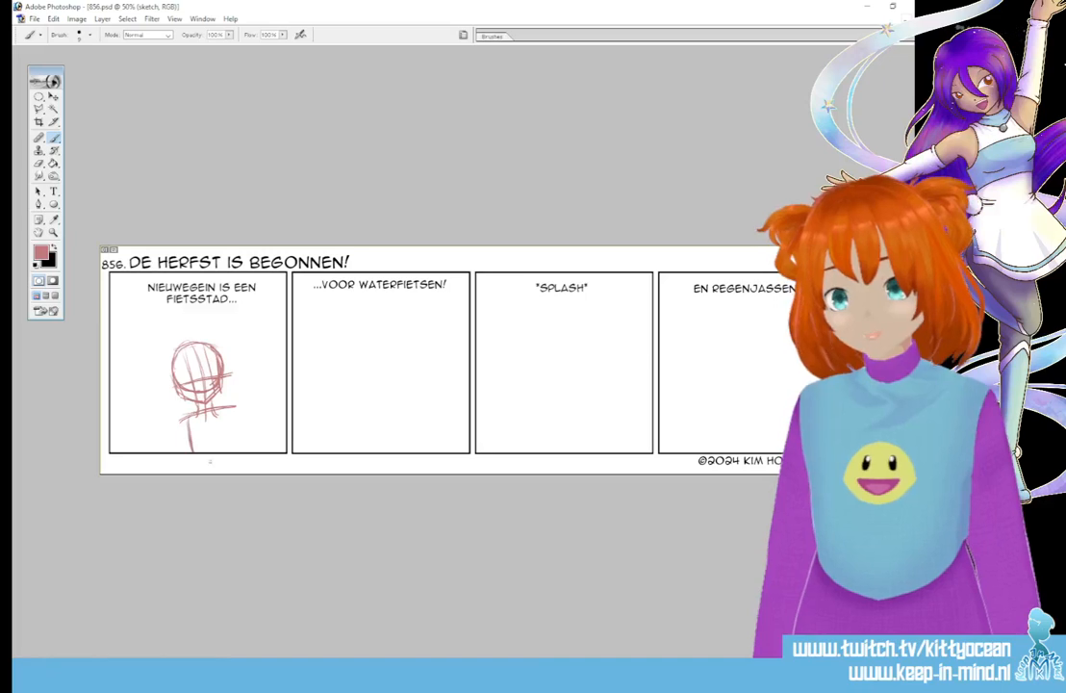
mouse_move(197, 354)
left_mouse_down()
mouse_move(201, 392)
mouse_move(234, 449)
mouse_move(235, 428)
mouse_move(190, 450)
left_mouse_up()
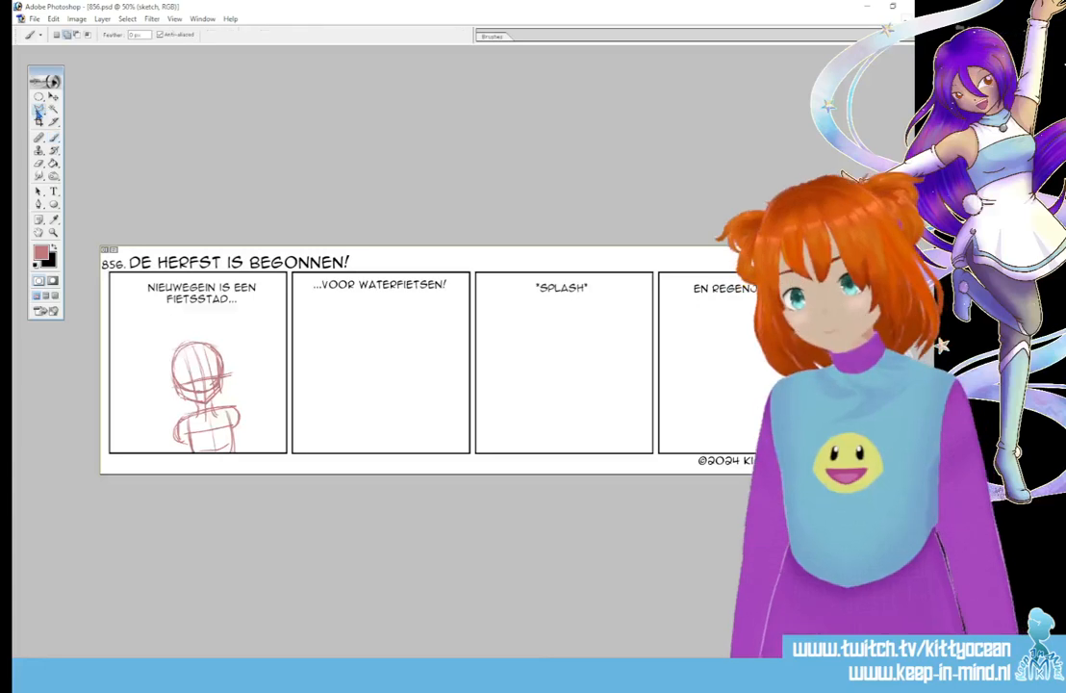
Lasso the sketched character in the first panel, move it slightly left, and deselect it
left_click_drag(40, 109, 79, 111)
left_click_drag(197, 306, 193, 308)
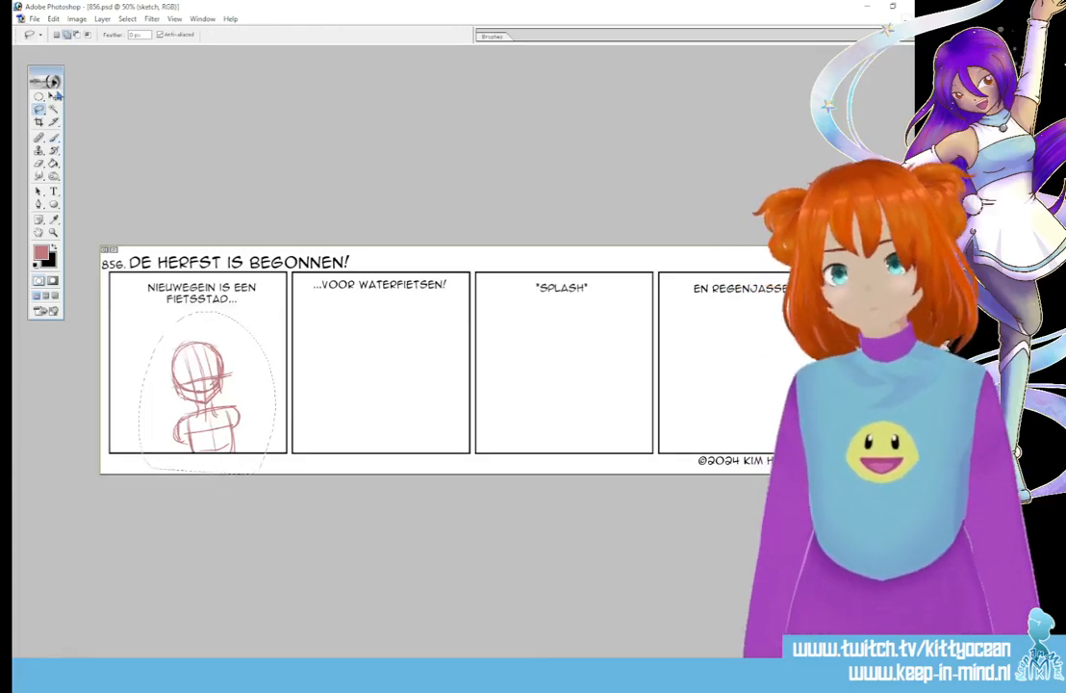
key("v")
mouse_move(197, 384)
left_mouse_down()
mouse_move(175, 385)
mouse_move(198, 386)
left_mouse_up()
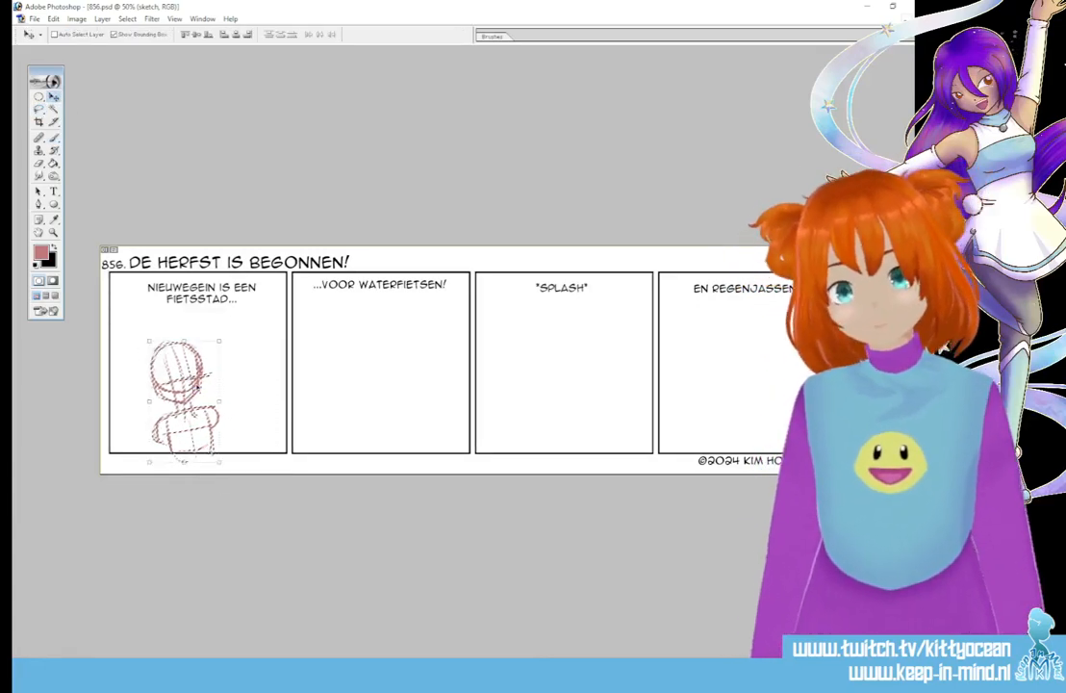
key("ctrl+d")
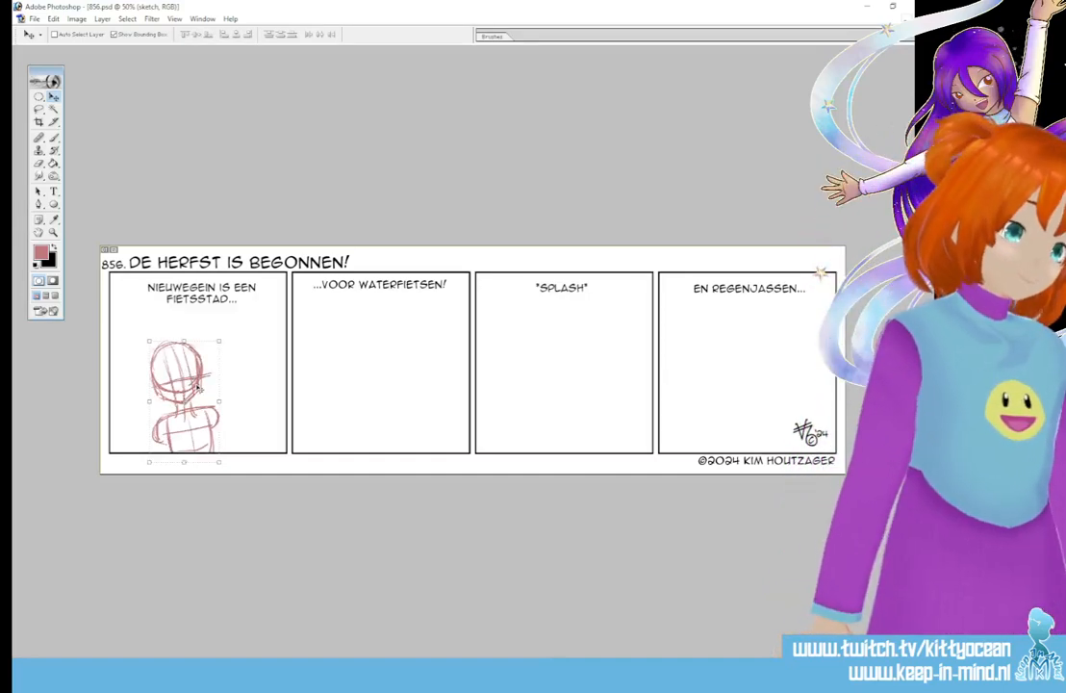
Sketch the first panel character's arms, with one raised hand holding up a small bicycle
key("b")
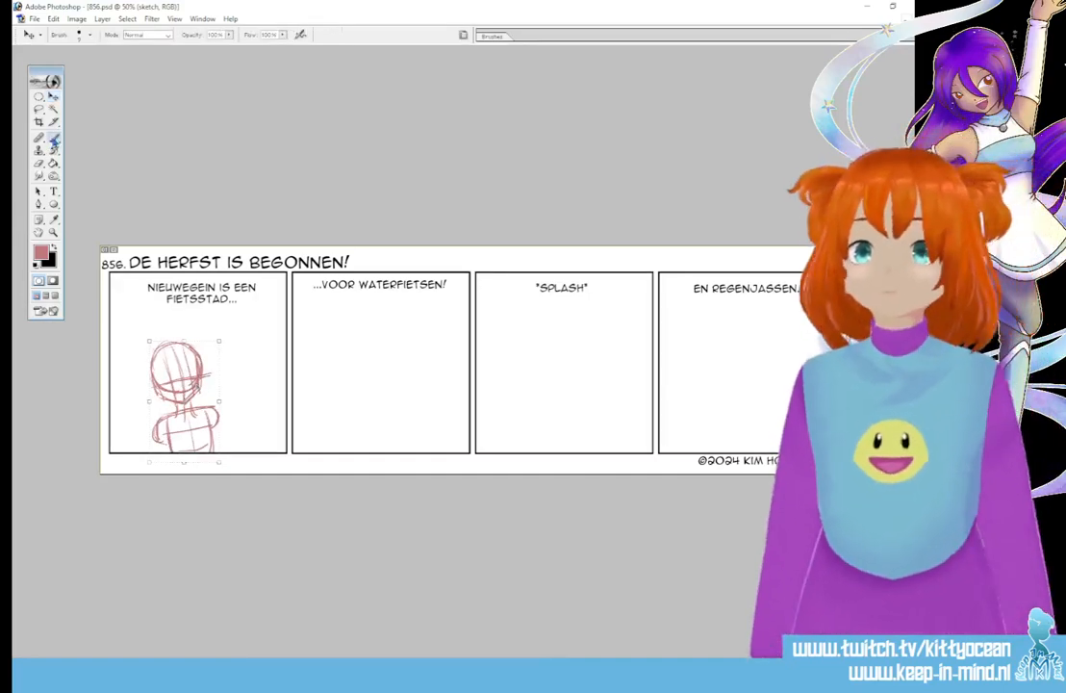
left_click_drag(219, 415, 234, 450)
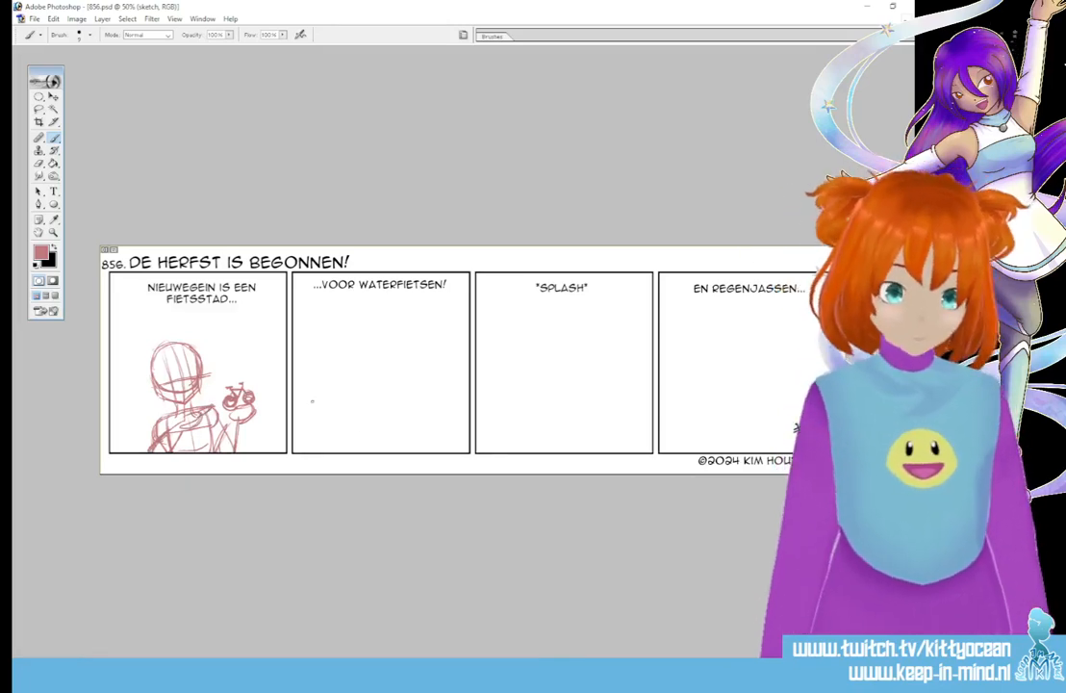
Sketch a ledge and a small figure's head and torso above it in the second panel, and scale the figure to 90.5%
left_click_drag(319, 414, 469, 406)
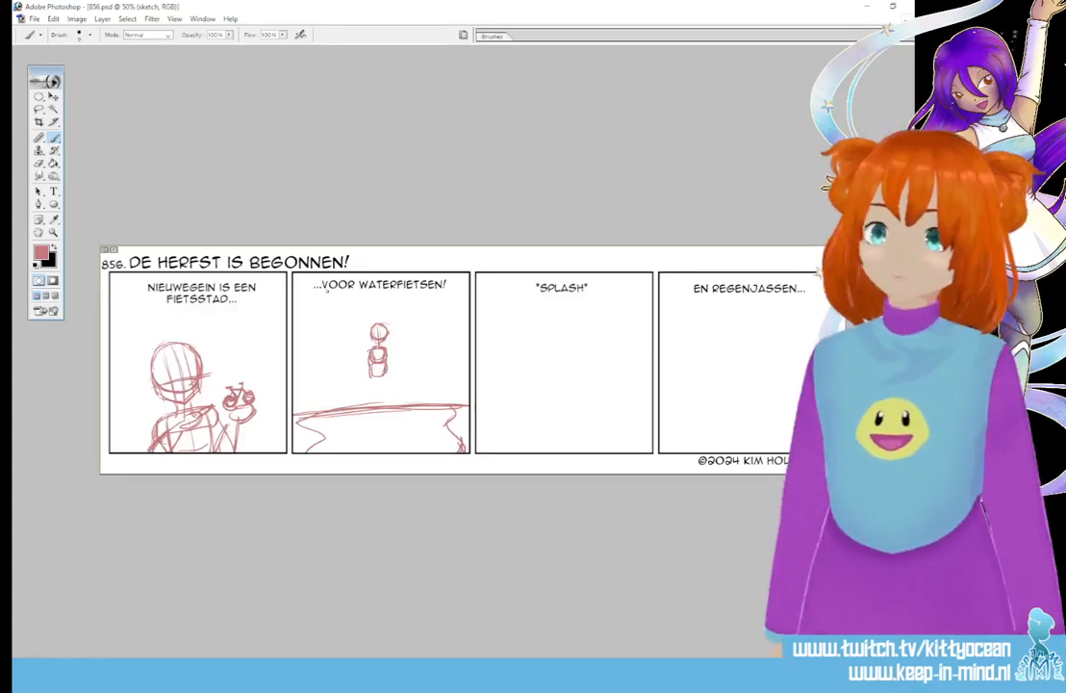
key("l")
left_click_drag(365, 382, 368, 387)
left_click(54, 97)
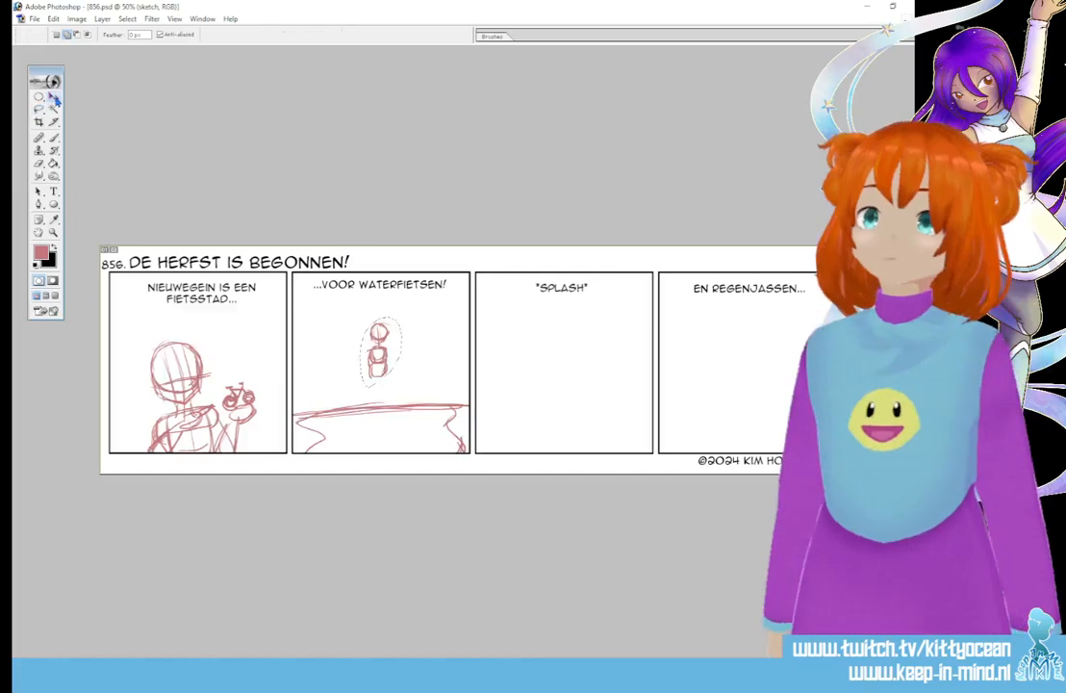
left_click_drag(404, 314, 395, 345)
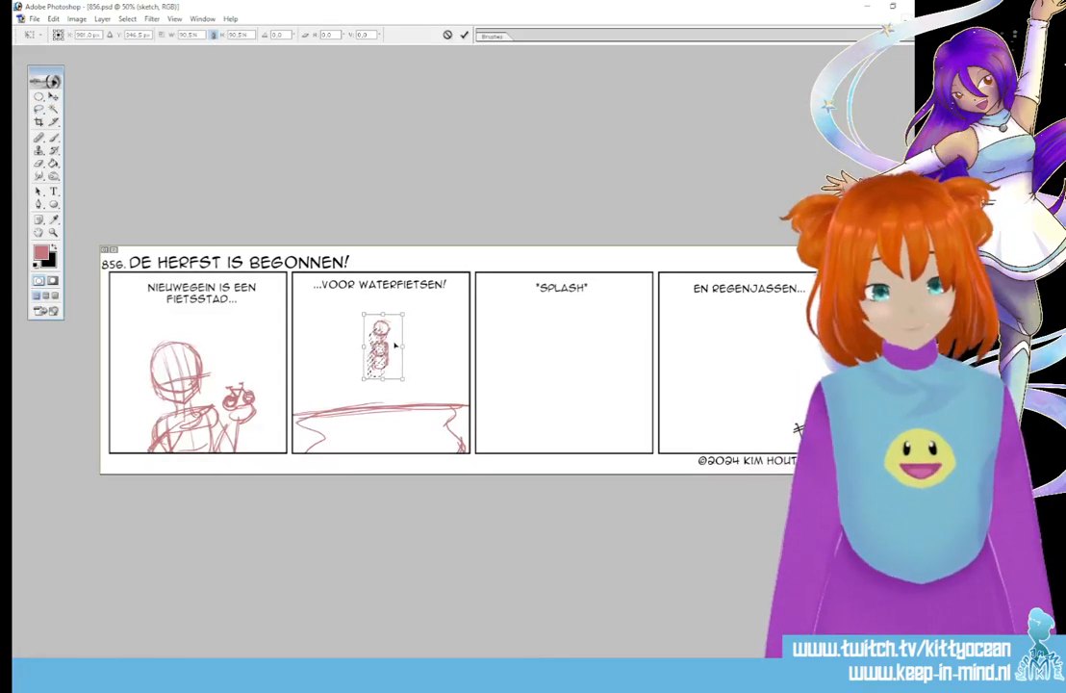
left_click(464, 36)
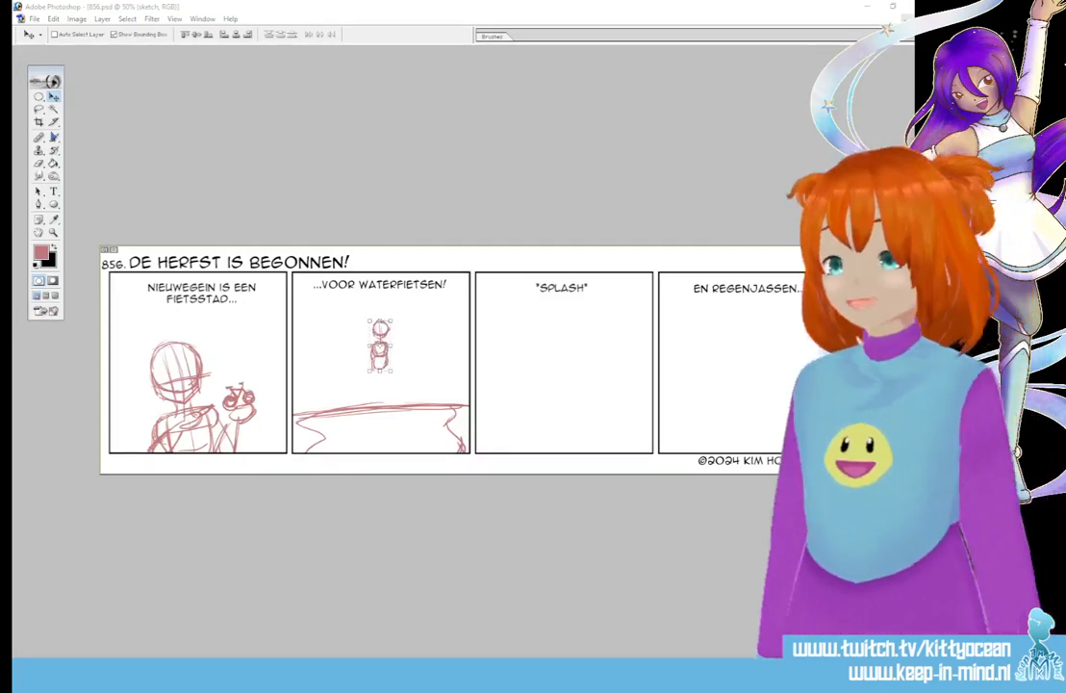
Sketch the second panel figure's legs standing apart on the ledge and both arms stretched out sideways
left_click(54, 139)
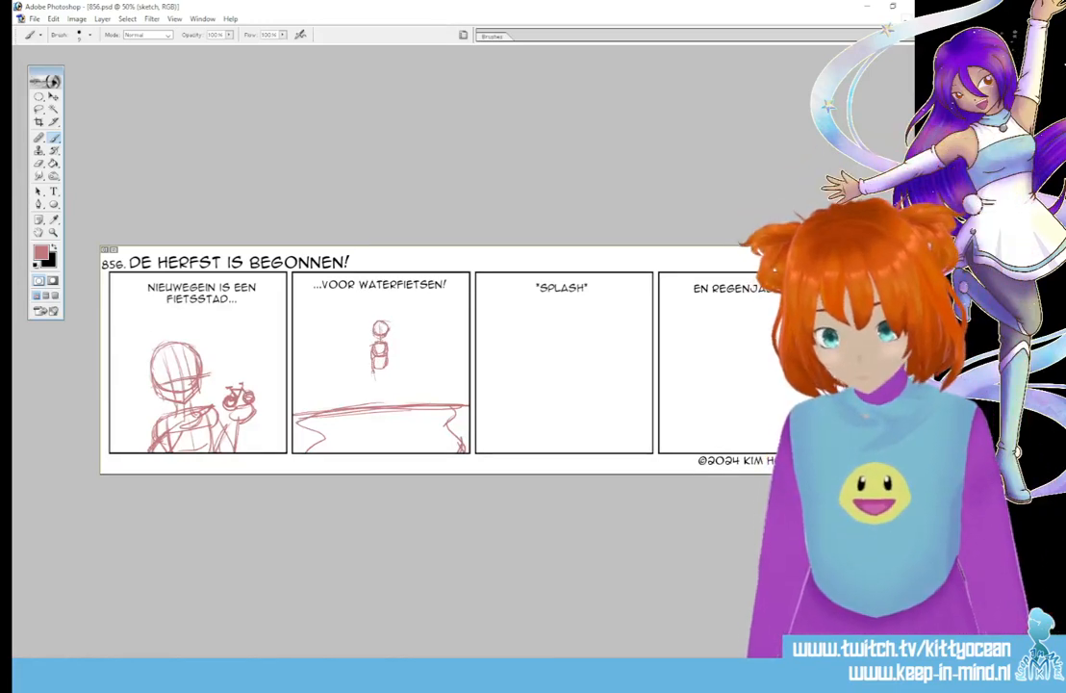
left_click_drag(379, 364, 374, 381)
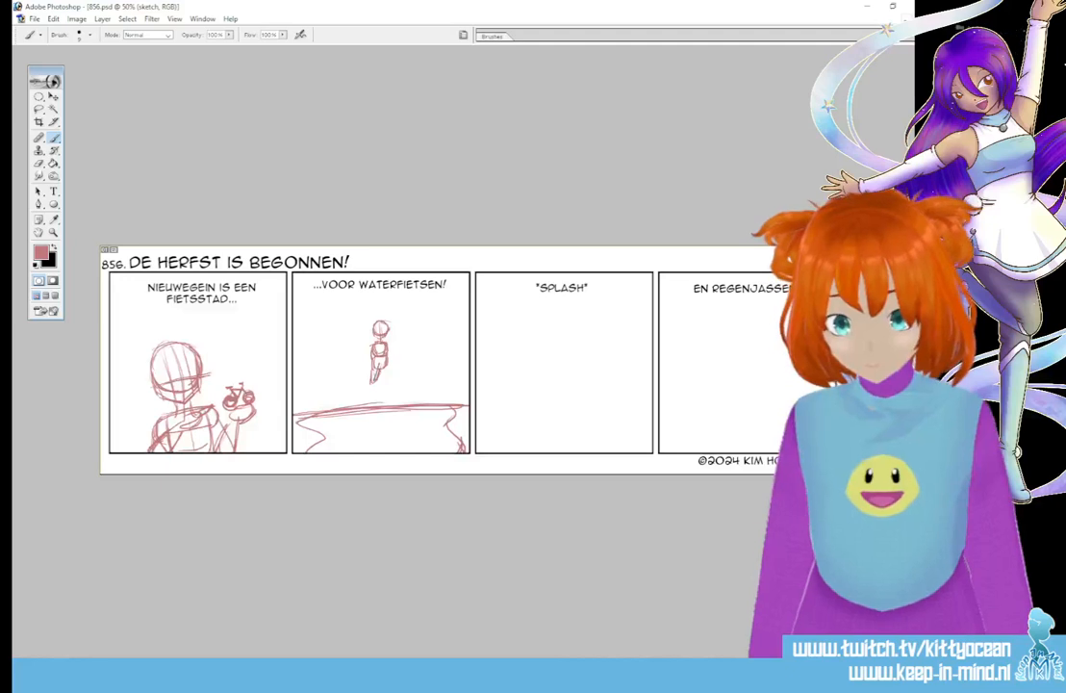
left_click_drag(375, 377, 365, 398)
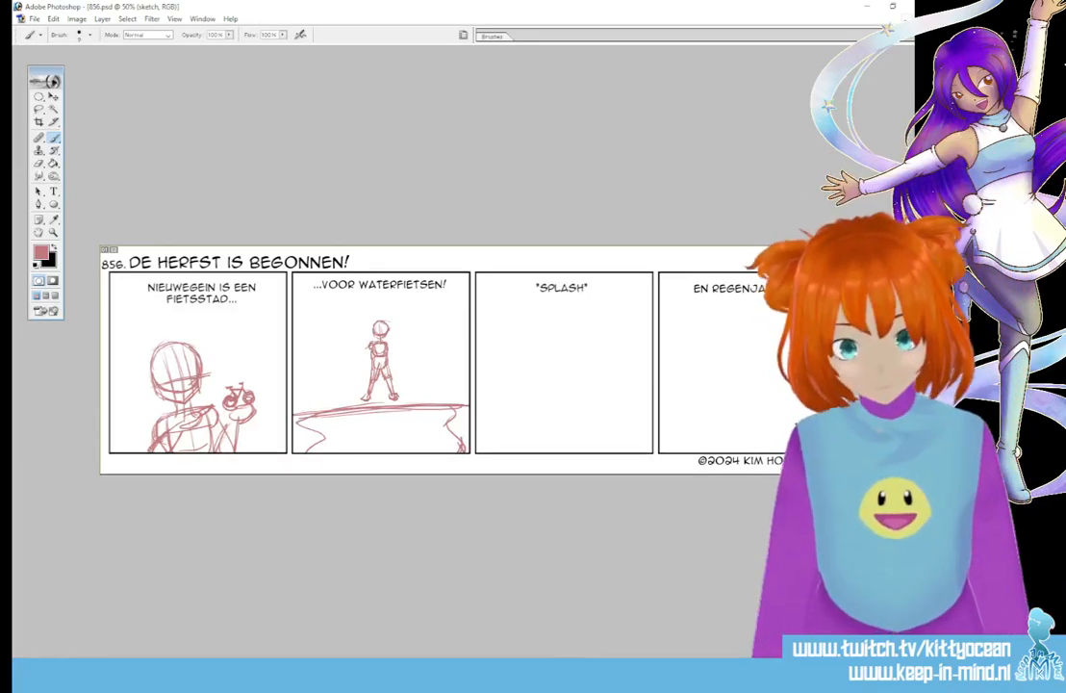
mouse_move(371, 343)
left_mouse_down()
mouse_move(347, 353)
mouse_move(405, 346)
left_mouse_up()
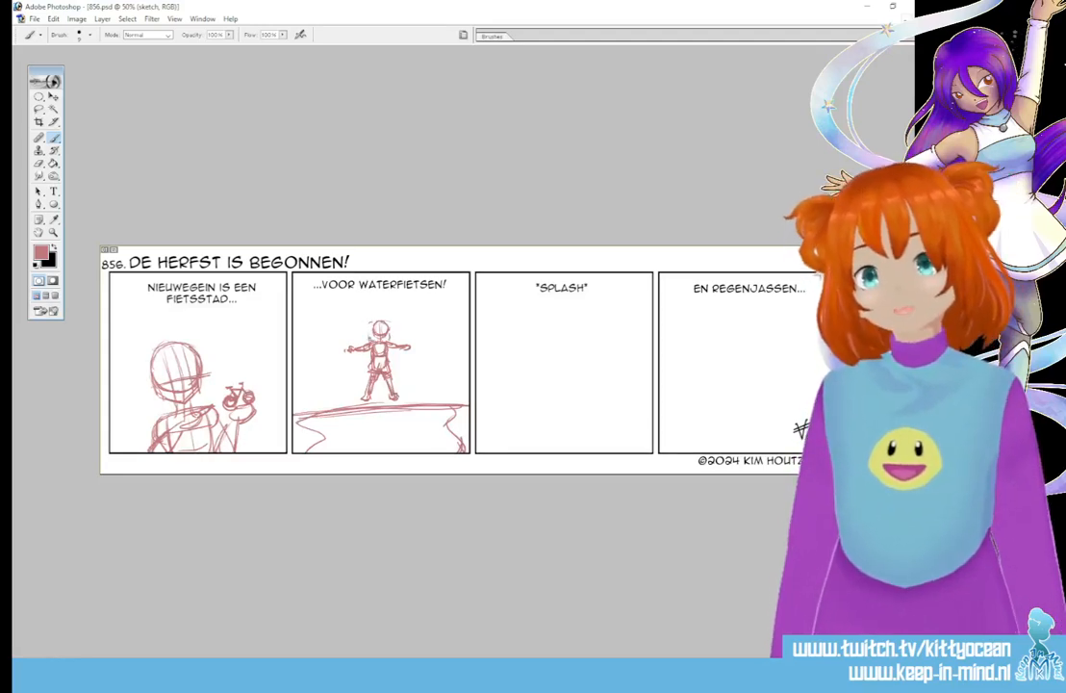
Lasso the whole figure in the second panel and stretch it vertically to about 106%, keeping its width
left_click(39, 109)
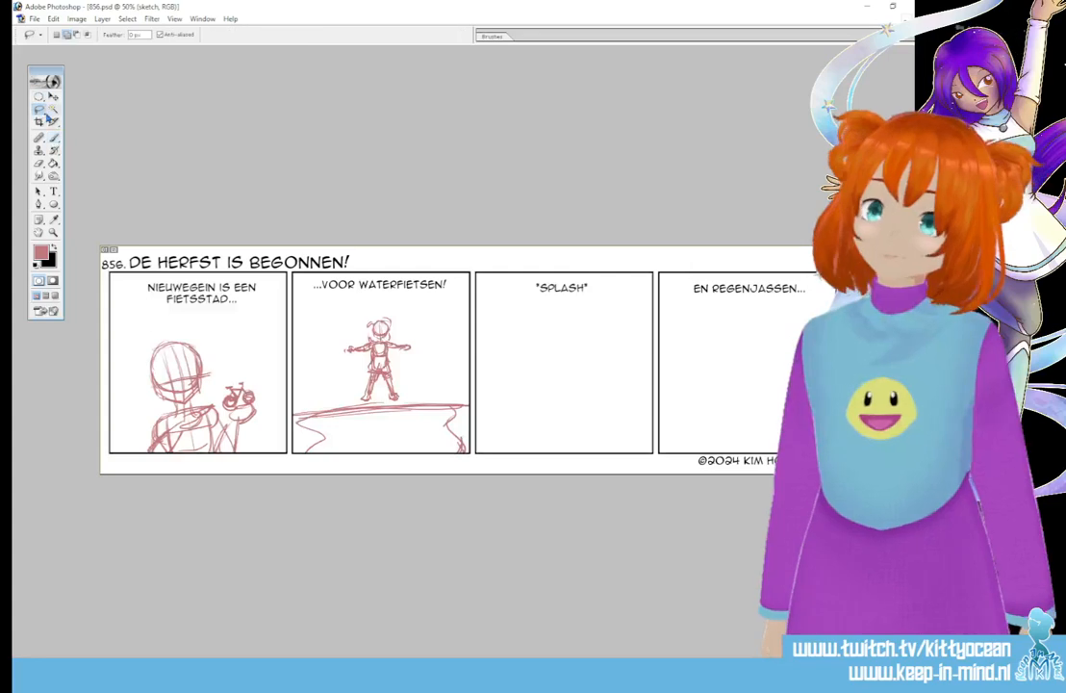
mouse_move(414, 387)
left_mouse_down()
mouse_move(373, 392)
mouse_move(411, 395)
left_mouse_up()
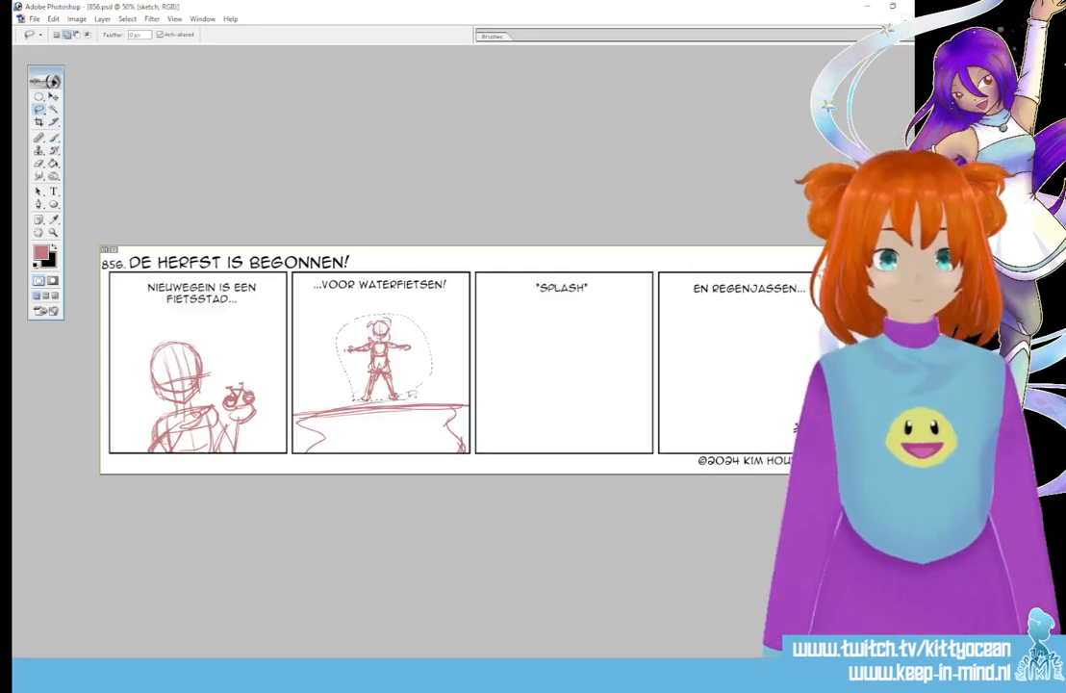
left_click(54, 98)
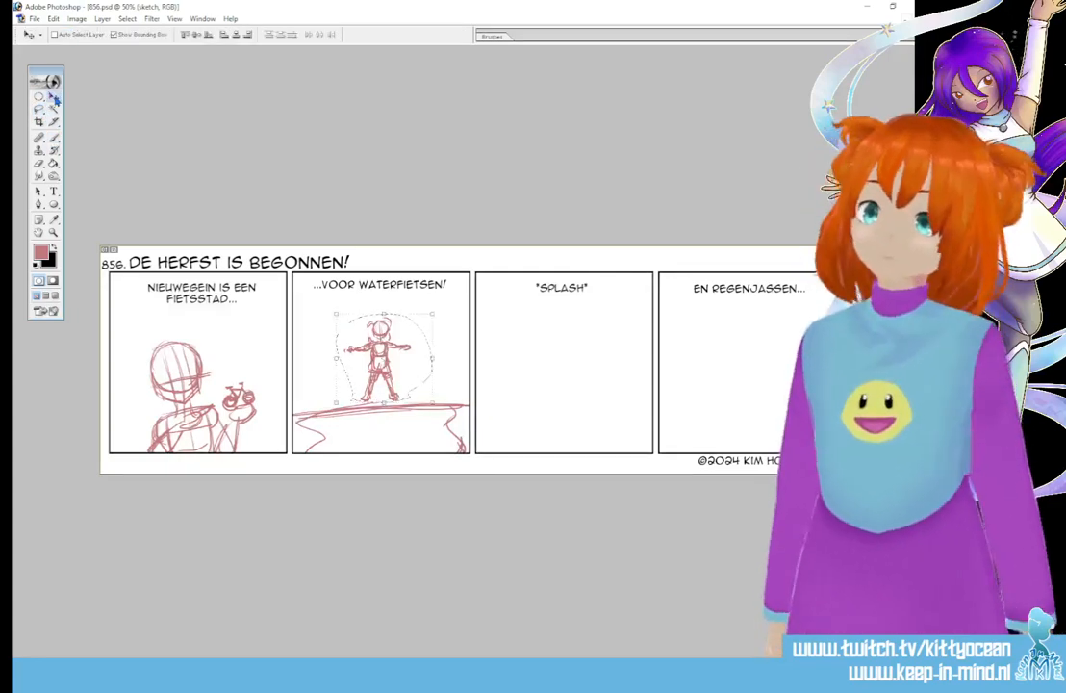
left_click(383, 311)
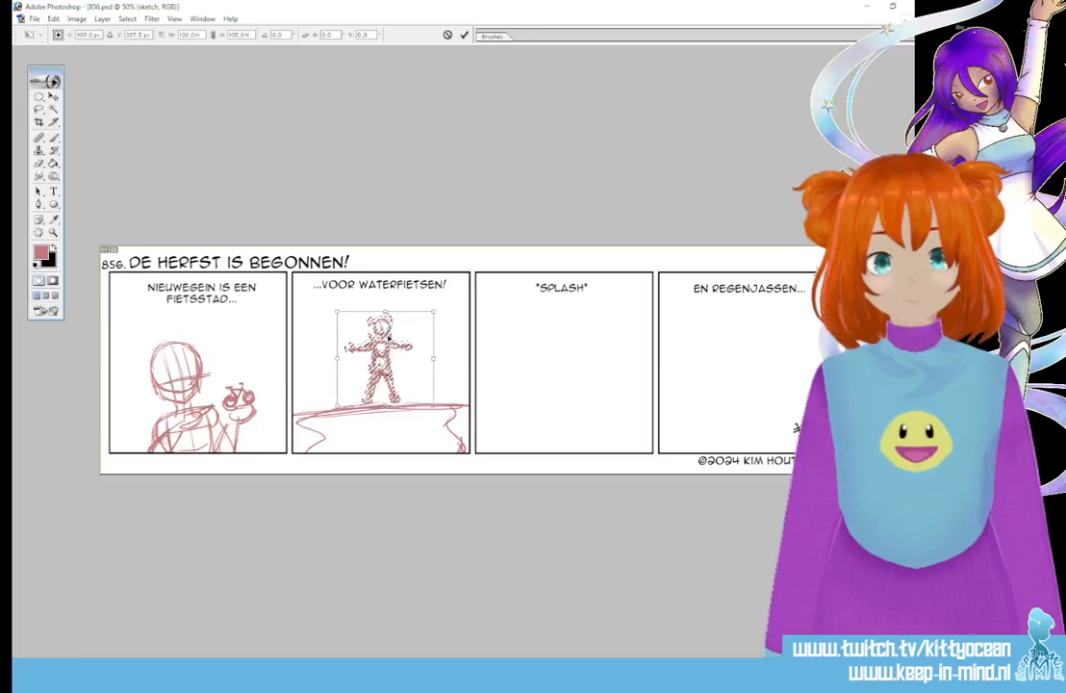
left_click(463, 34)
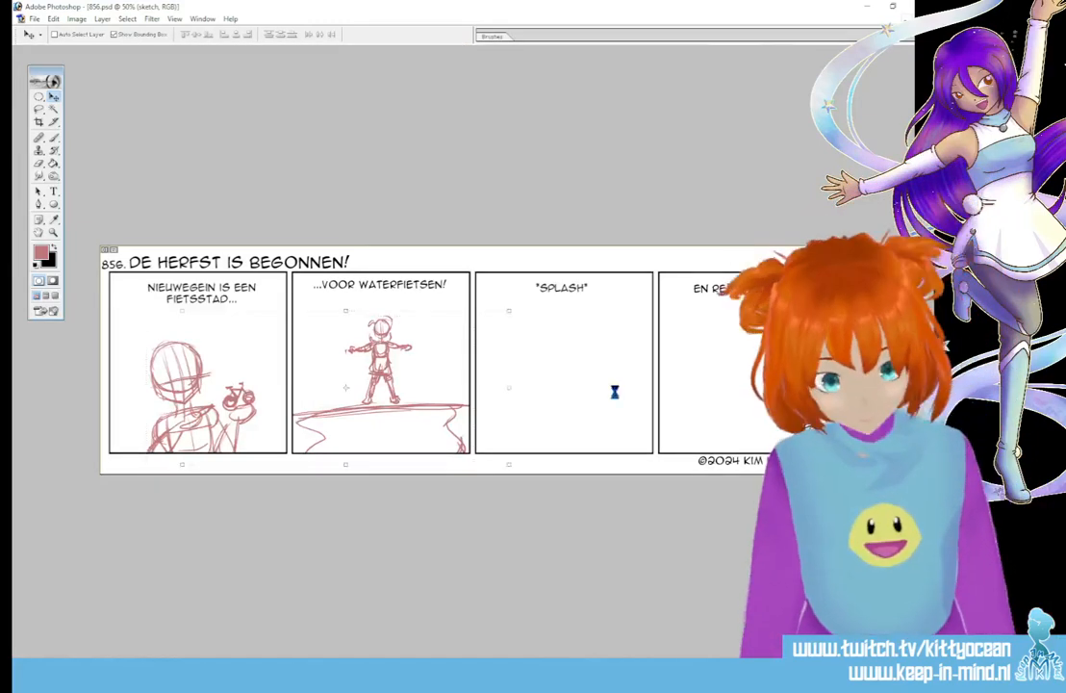
Sketch a tall wavy splash with scattered droplets and a tiny figure on its crest across the upper part of the third panel
left_click_drag(379, 359, 415, 354)
key("ctrl+z")
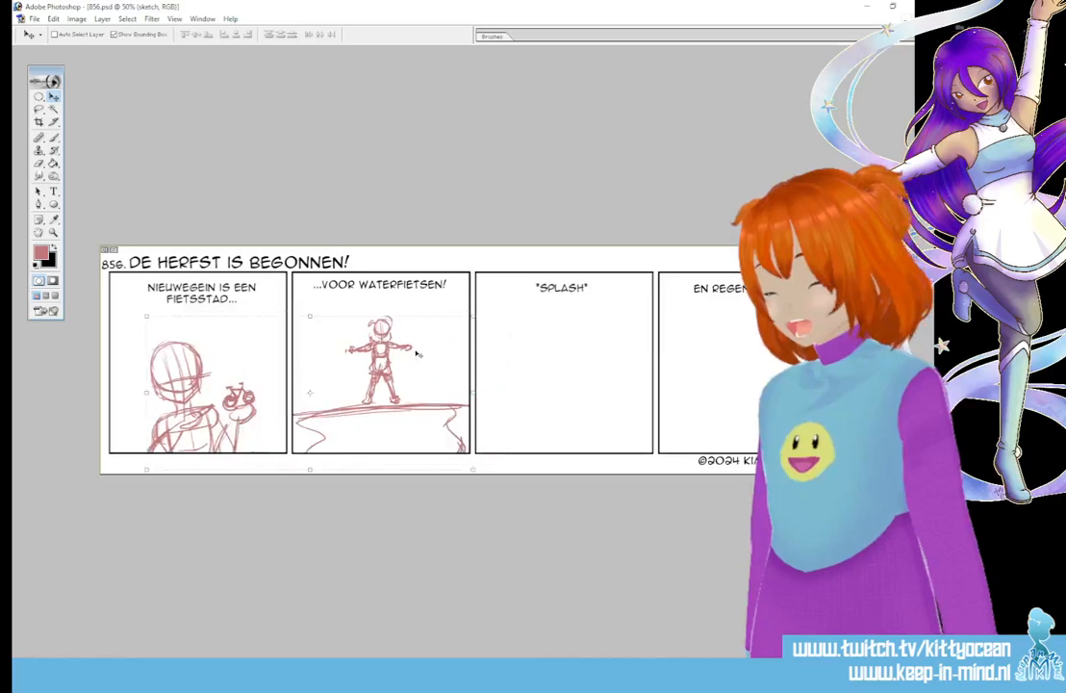
left_click(53, 140)
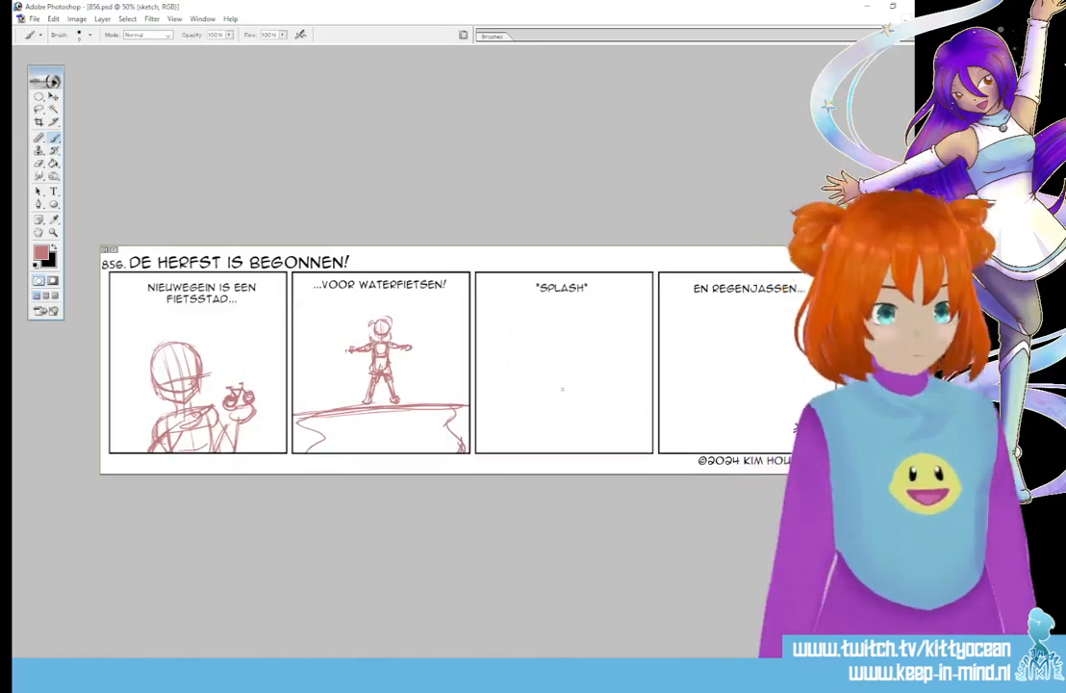
mouse_move(635, 385)
left_mouse_down()
mouse_move(546, 384)
mouse_move(478, 426)
left_mouse_up()
mouse_move(479, 345)
left_mouse_down()
mouse_move(510, 333)
mouse_move(580, 315)
mouse_move(635, 330)
mouse_move(646, 381)
left_mouse_up()
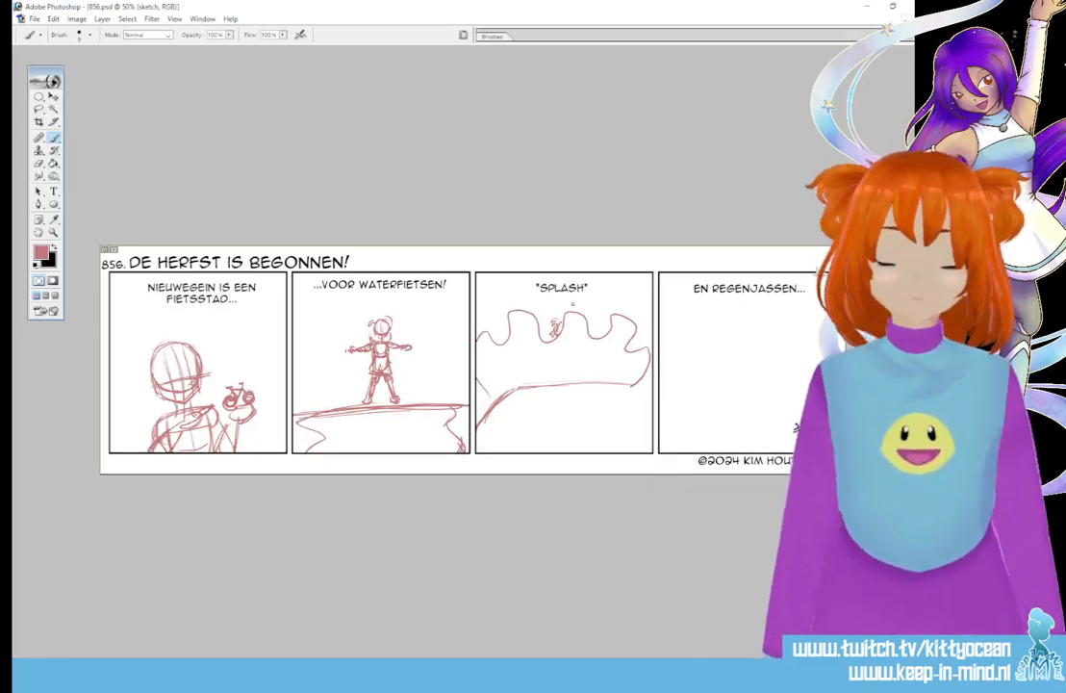
mouse_move(489, 312)
left_mouse_down()
mouse_move(531, 305)
mouse_move(522, 297)
left_mouse_up()
mouse_move(589, 309)
left_mouse_down()
mouse_move(622, 309)
mouse_move(649, 336)
left_mouse_up()
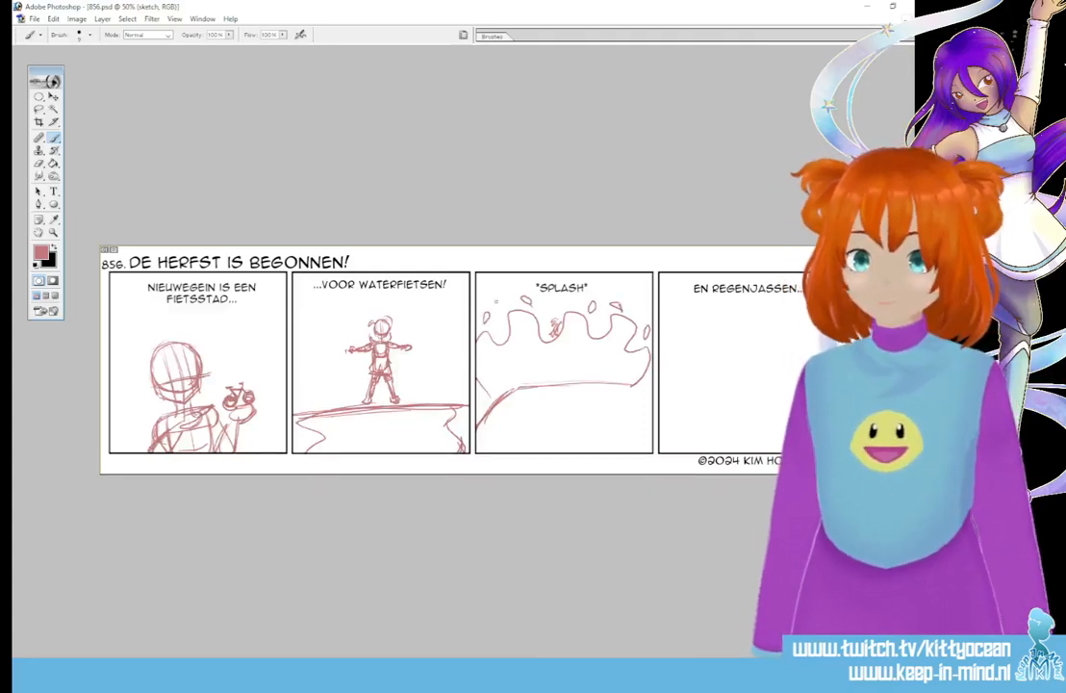
left_click_drag(506, 300, 504, 305)
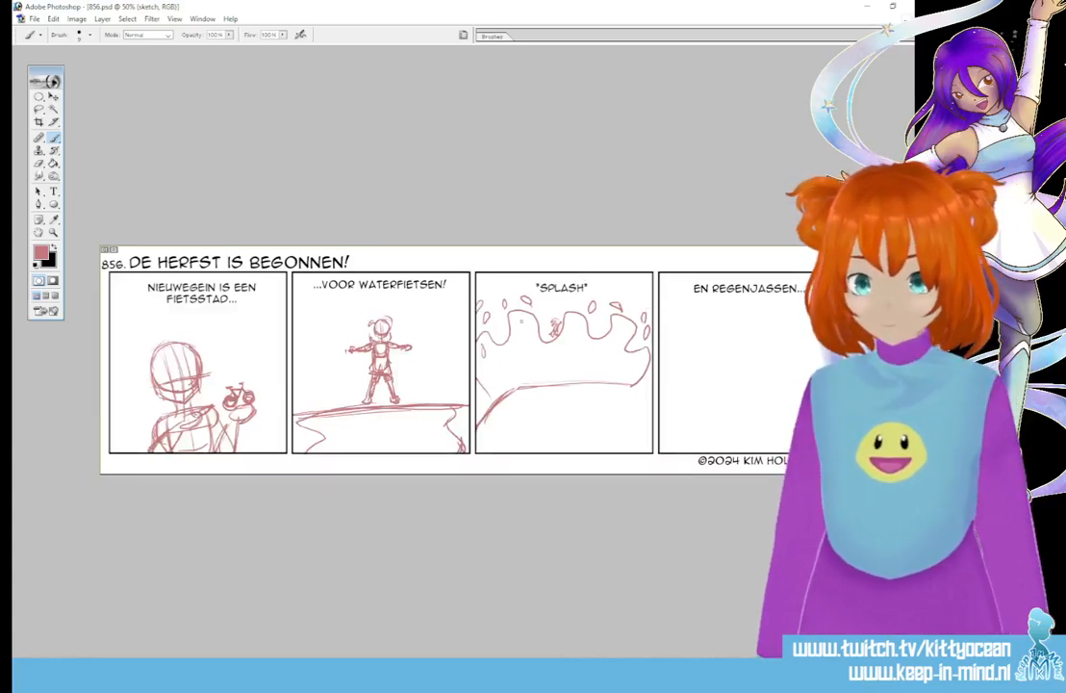
Sketch a smaller wave, the double-lined car roof edge and the window frame with its pillar below the splash in the third panel
mouse_move(483, 390)
left_mouse_down()
mouse_move(525, 361)
mouse_move(604, 360)
mouse_move(625, 384)
mouse_move(643, 380)
left_mouse_up()
mouse_move(496, 402)
left_mouse_down()
mouse_move(543, 388)
mouse_move(646, 386)
left_mouse_up()
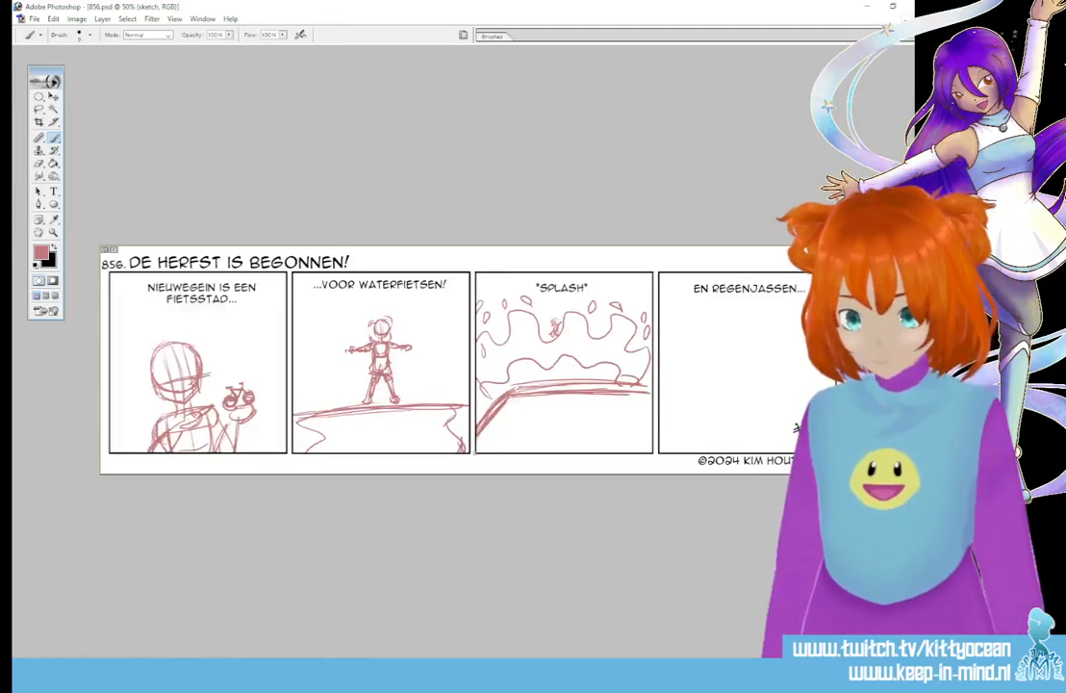
left_click_drag(474, 450, 560, 450)
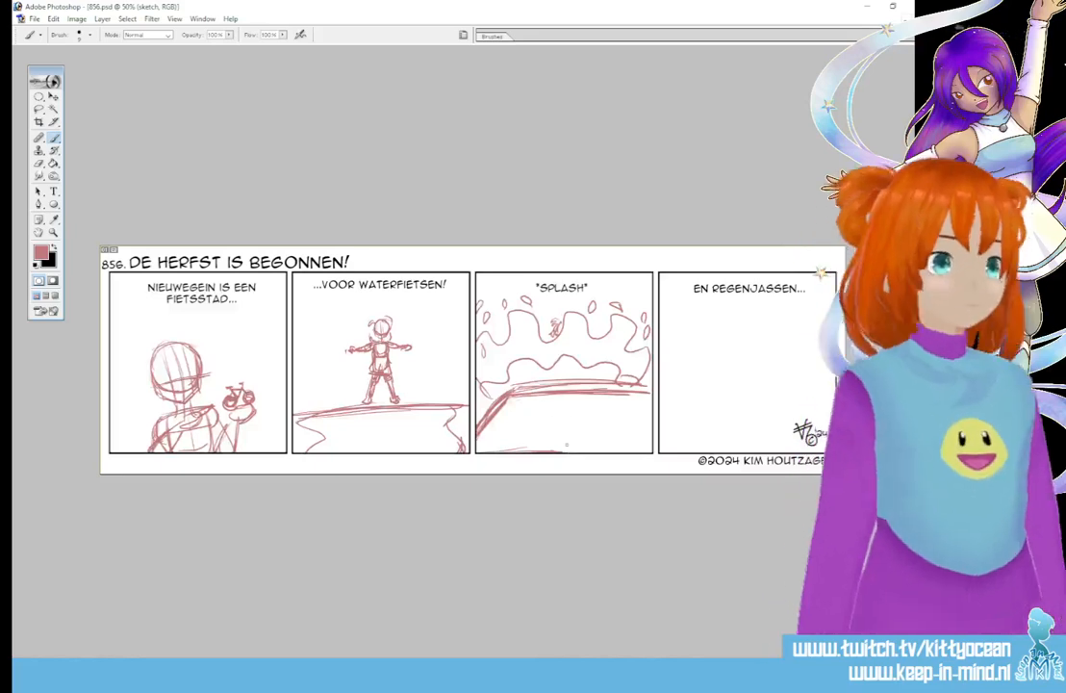
left_click_drag(569, 395, 577, 448)
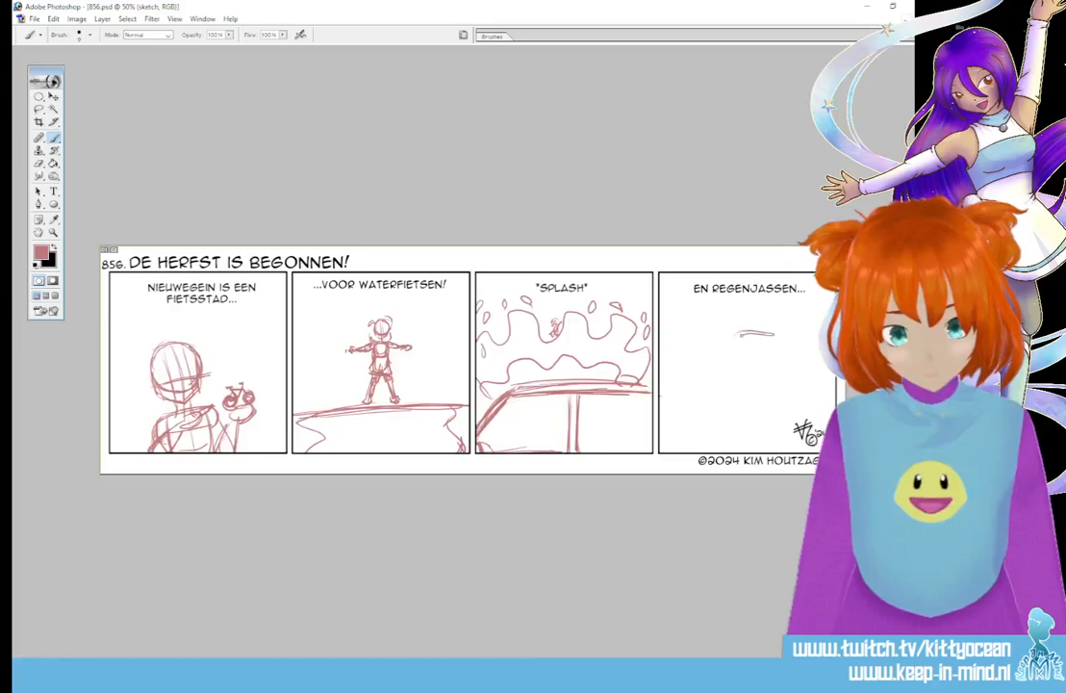
Sketch a front-facing character in the fourth panel with head, torso, hips and both arms held away from the body
mouse_move(772, 334)
left_mouse_down()
mouse_move(733, 358)
mouse_move(765, 373)
mouse_move(735, 364)
mouse_move(775, 344)
mouse_move(769, 379)
mouse_move(750, 385)
mouse_move(751, 402)
mouse_move(734, 382)
left_mouse_up()
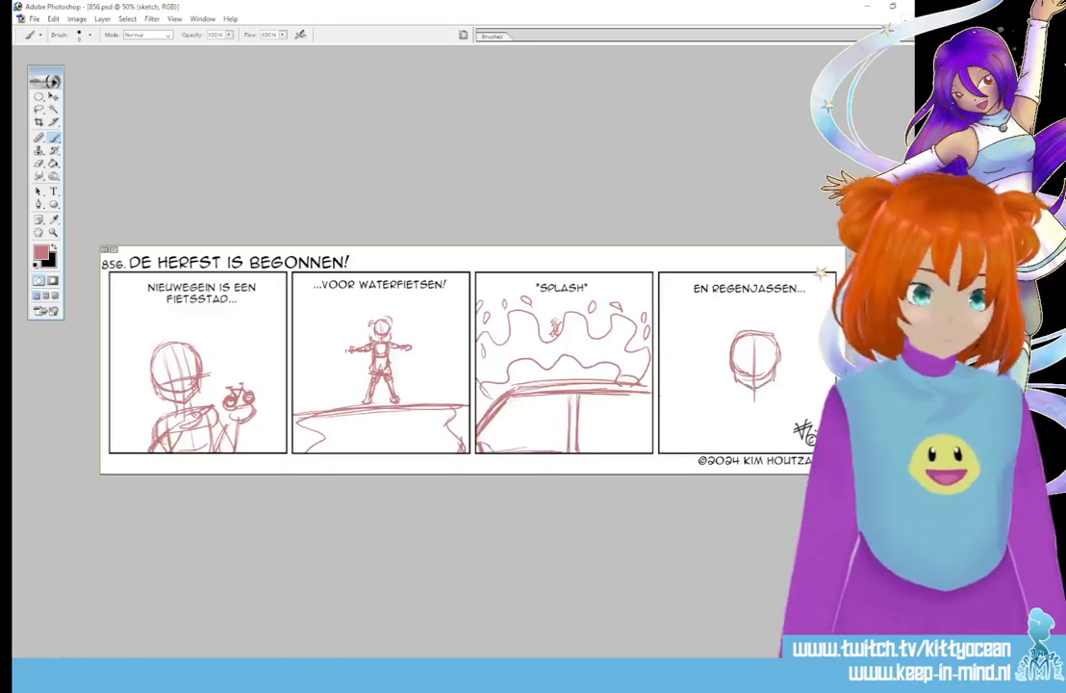
mouse_move(741, 385)
left_mouse_down()
mouse_move(775, 394)
mouse_move(728, 391)
left_mouse_up()
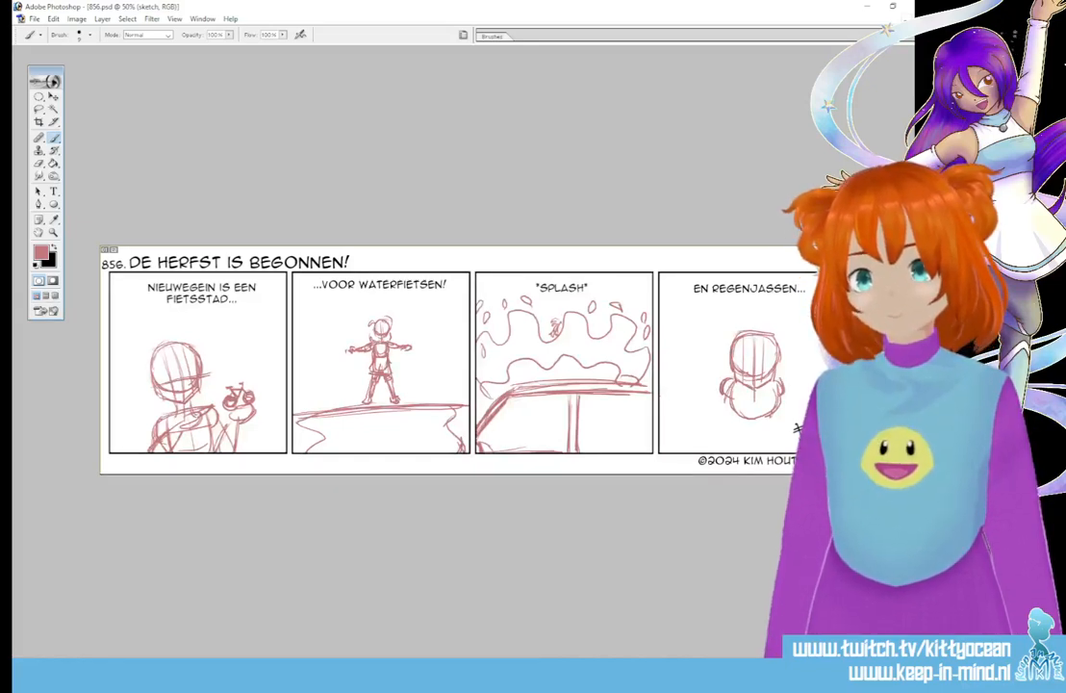
mouse_move(723, 381)
left_mouse_down()
mouse_move(695, 386)
mouse_move(721, 394)
mouse_move(682, 416)
mouse_move(676, 439)
left_mouse_up()
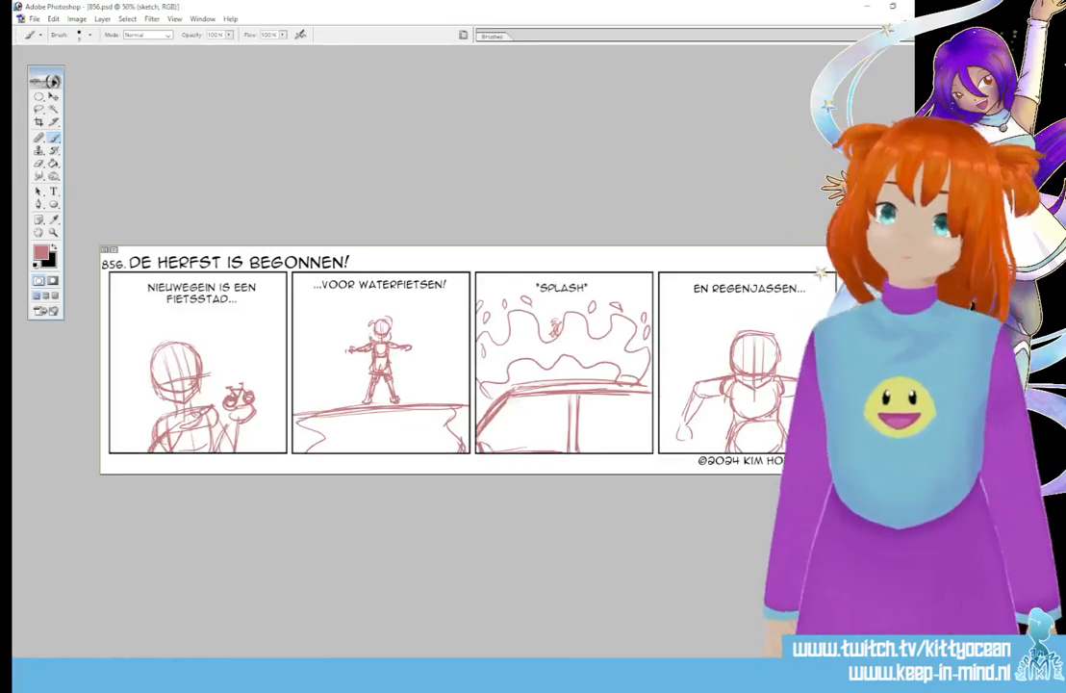
Lasso the whole figure in the fourth panel and shift it slightly to the left and up
key("l")
mouse_move(669, 454)
left_mouse_down()
mouse_move(817, 342)
mouse_move(668, 461)
left_mouse_up()
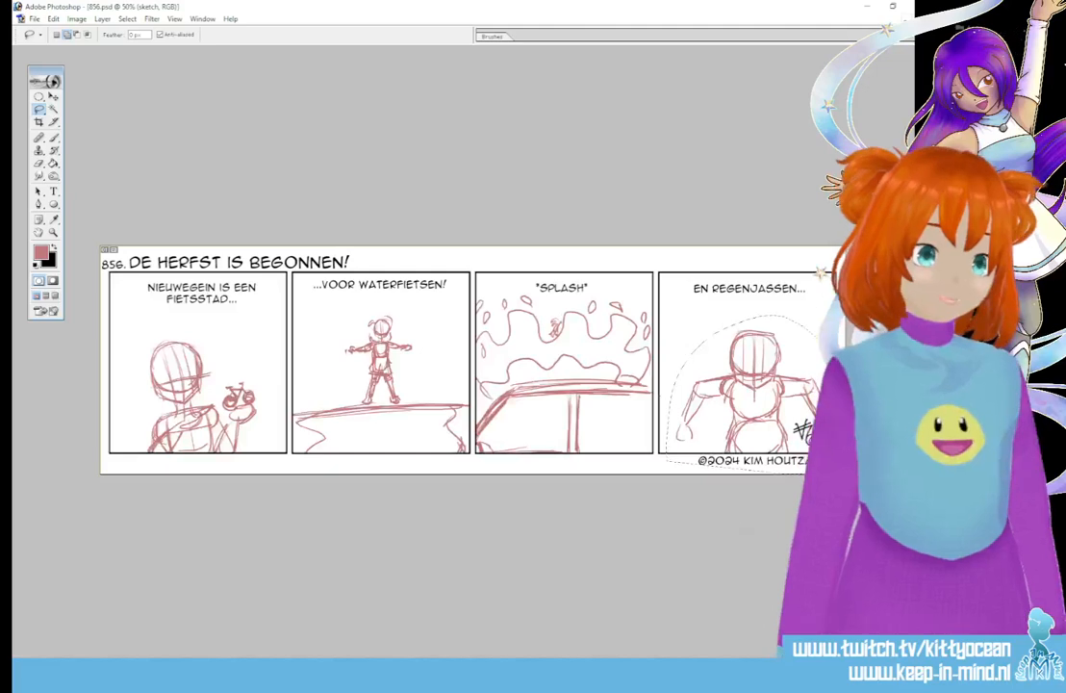
key("v")
left_click_drag(750, 385, 742, 382)
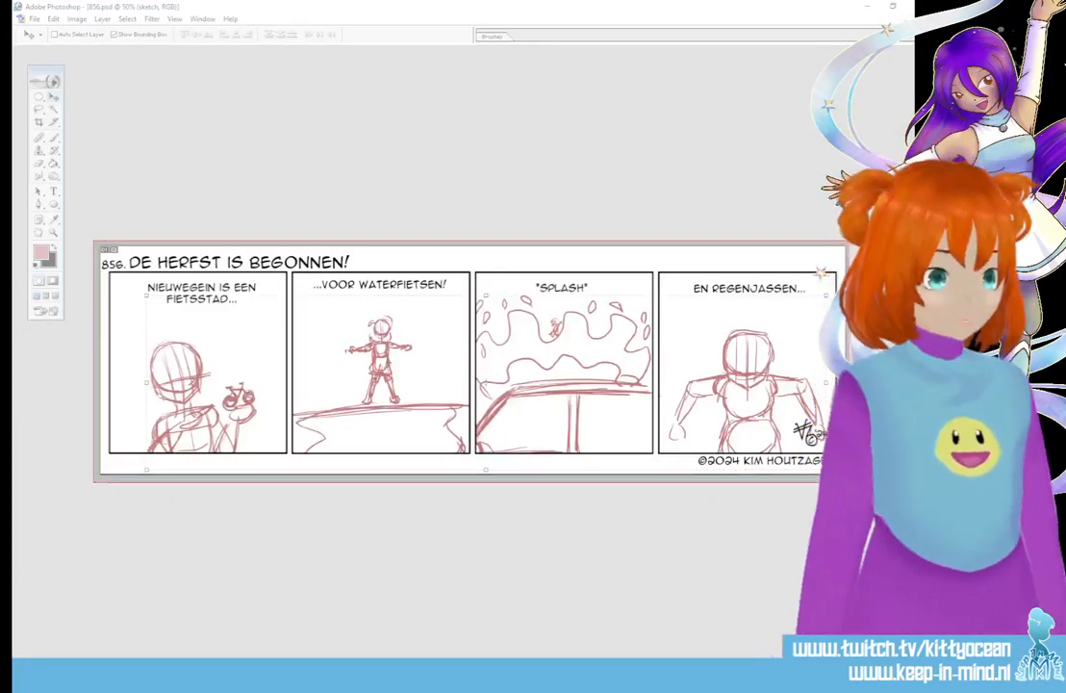
Capture the whole comic strip with the Snipping Tool and close the capture window
left_click_drag(846, 477, 846, 476)
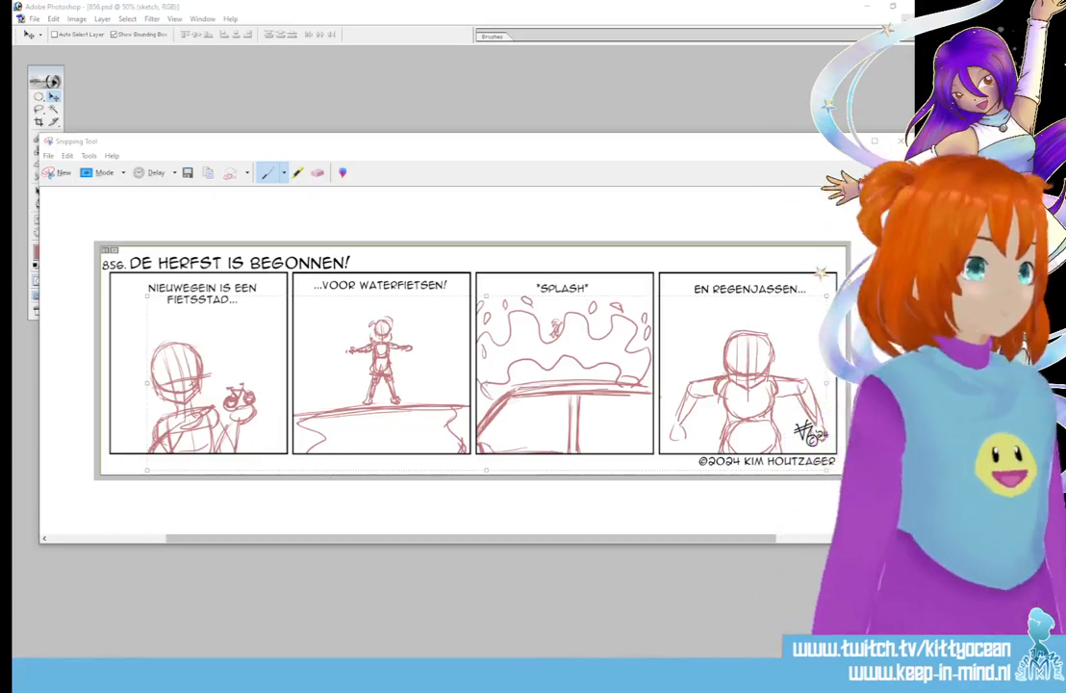
left_click(899, 142)
left_click(534, 352)
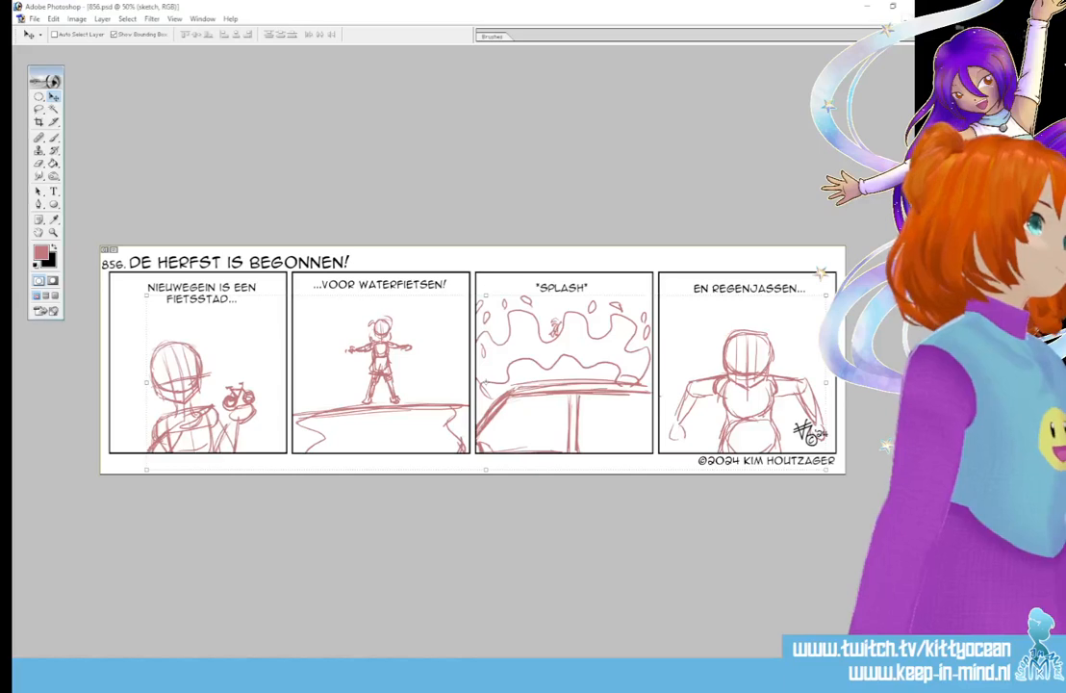
Reduce the sketch layer's opacity to 50% and create a new layer named "lineart"
key("5")
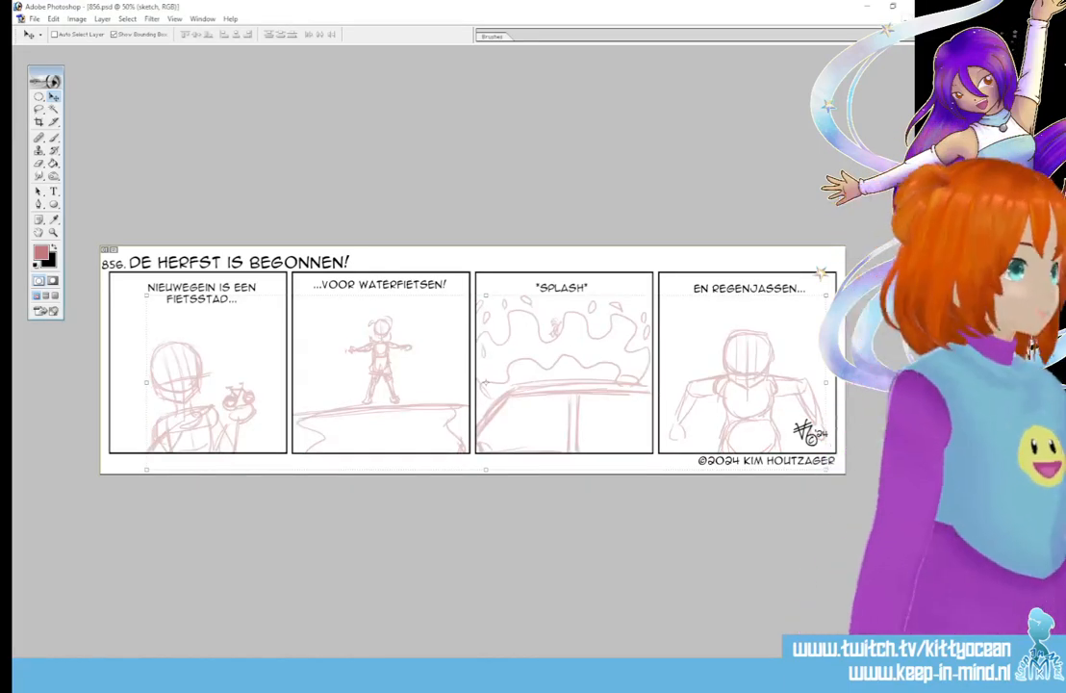
key("ctrl+alt+shift+n")
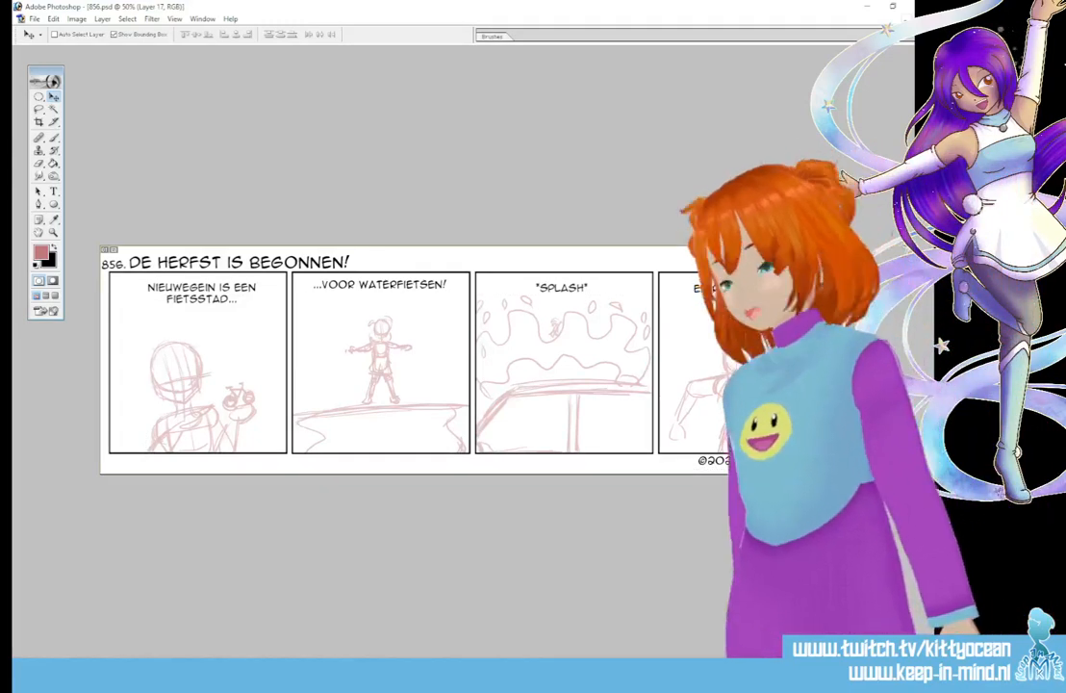
type("lineart")
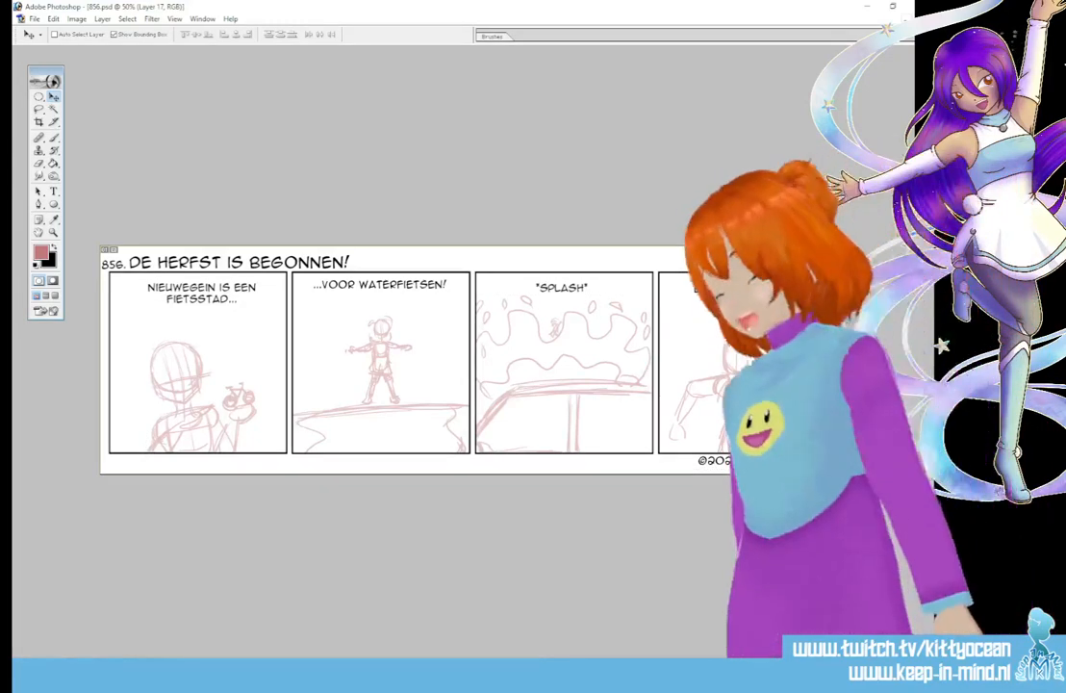
key("Return")
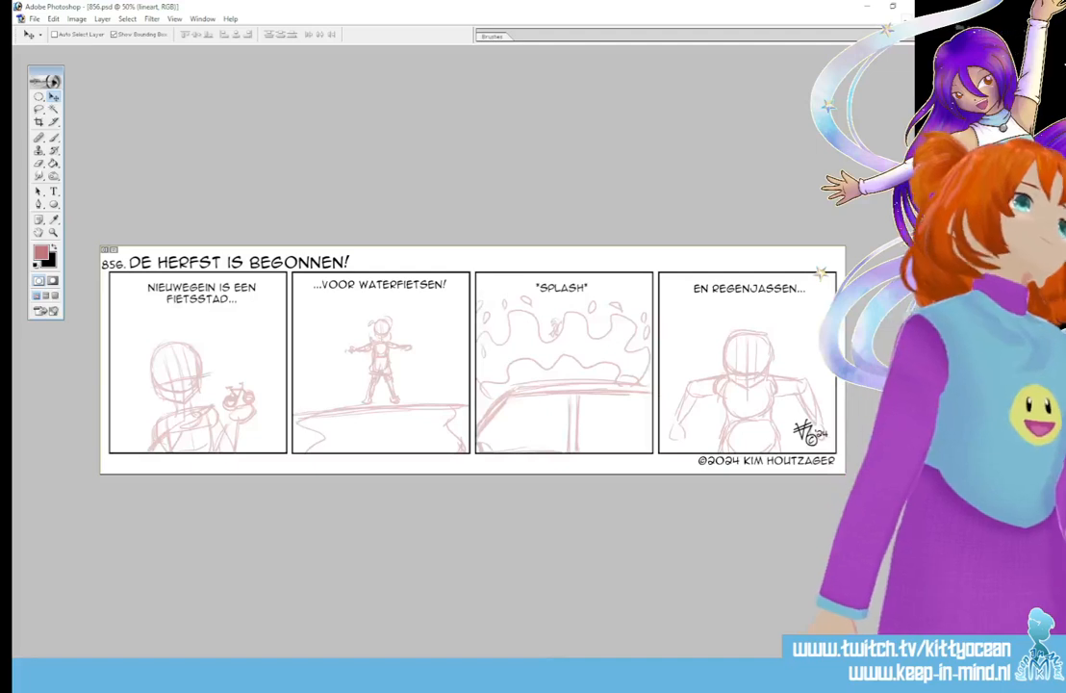
Make black the foreground colour and choose a thin tapered brush preset for inking
key("x")
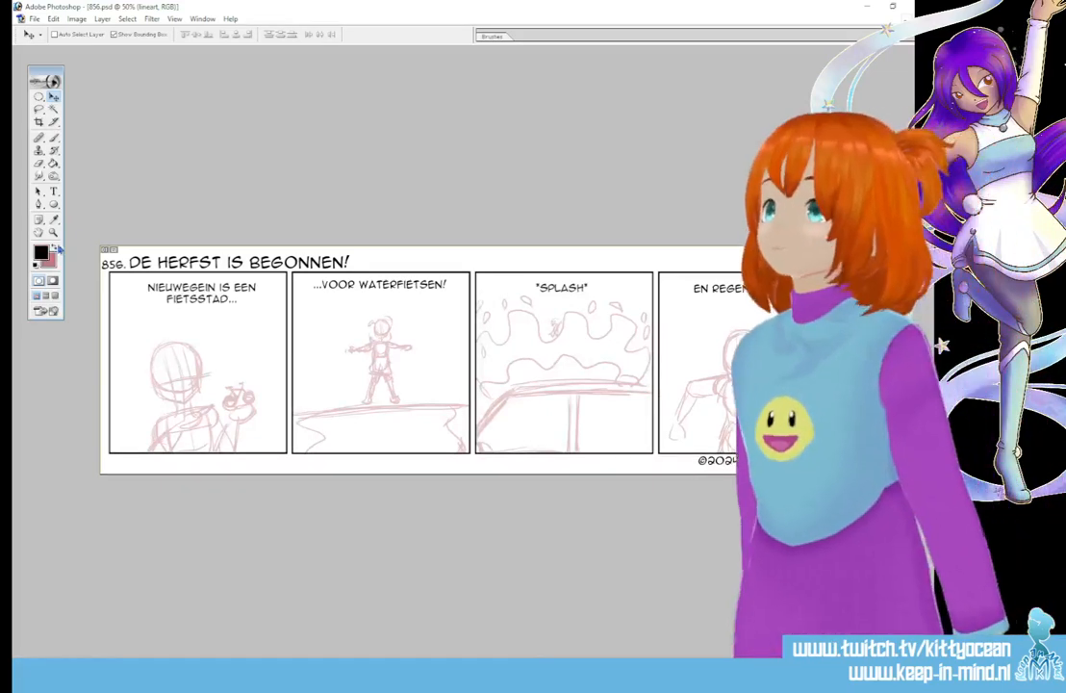
left_click(493, 37)
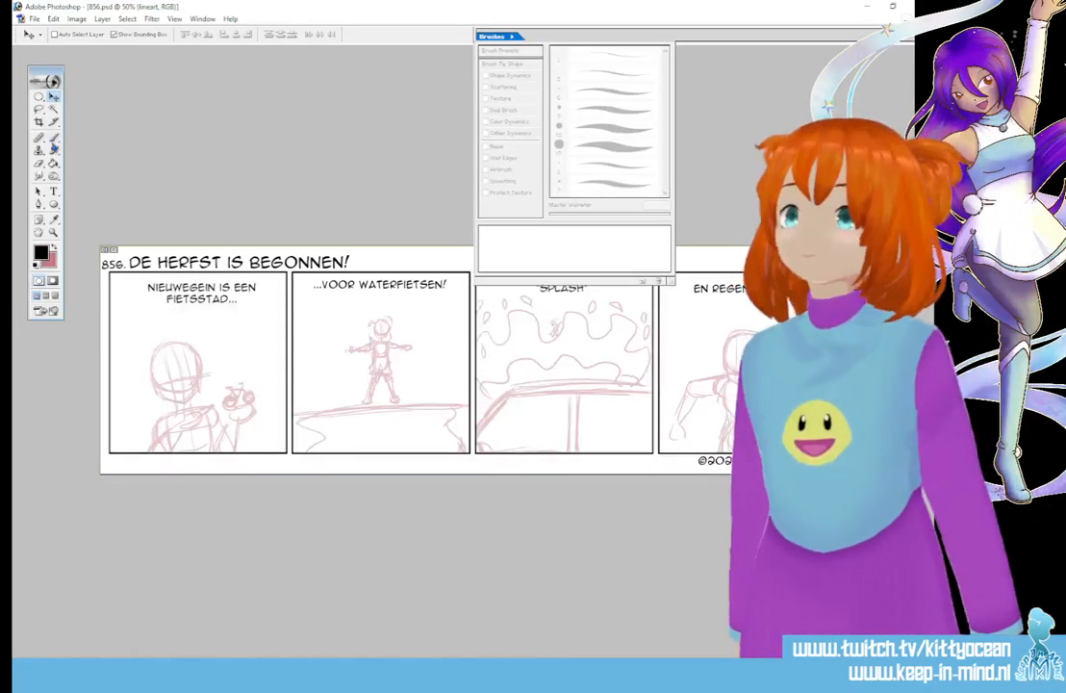
left_click(54, 141)
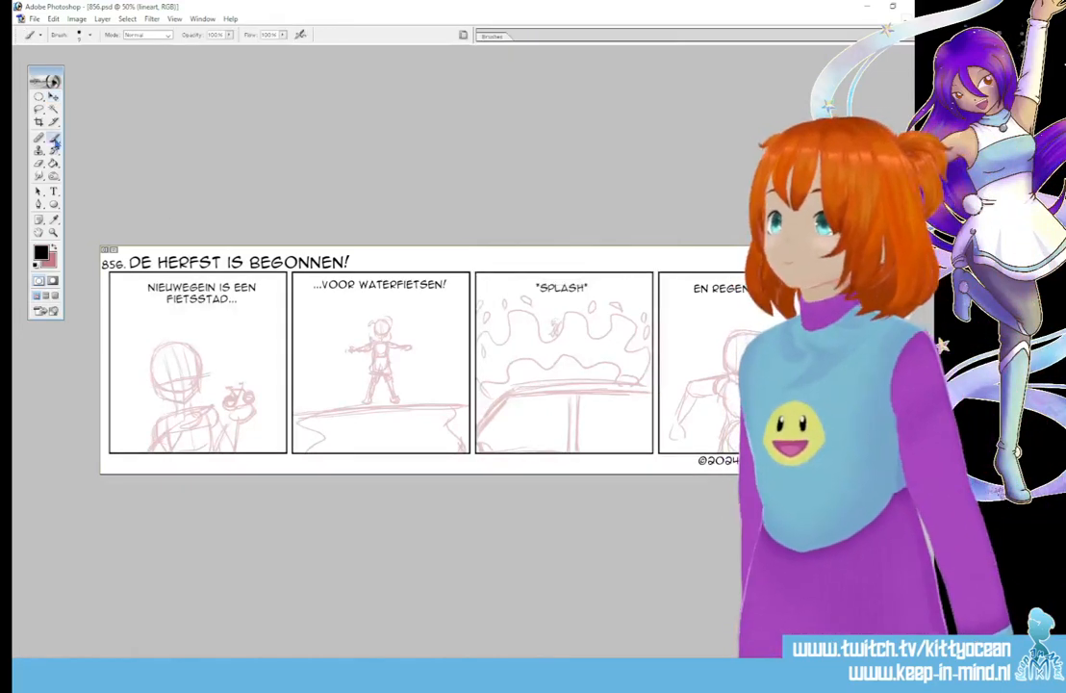
left_click(500, 37)
left_click(604, 91)
left_click(555, 19)
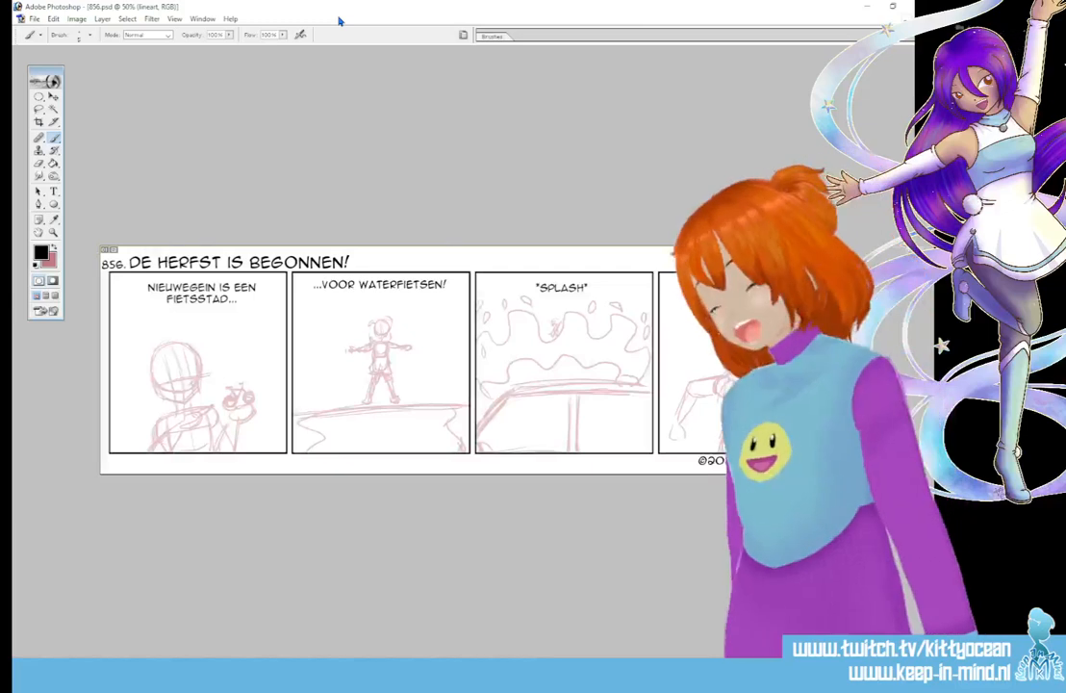
Ink the first panel character's two eyes as narrow upright ovals on the horizontal face guideline
key("ctrl+plus")
key("ctrl+plus")
key("ctrl+plus")
left_click_drag(433, 664, 145, 664)
mouse_move(151, 680)
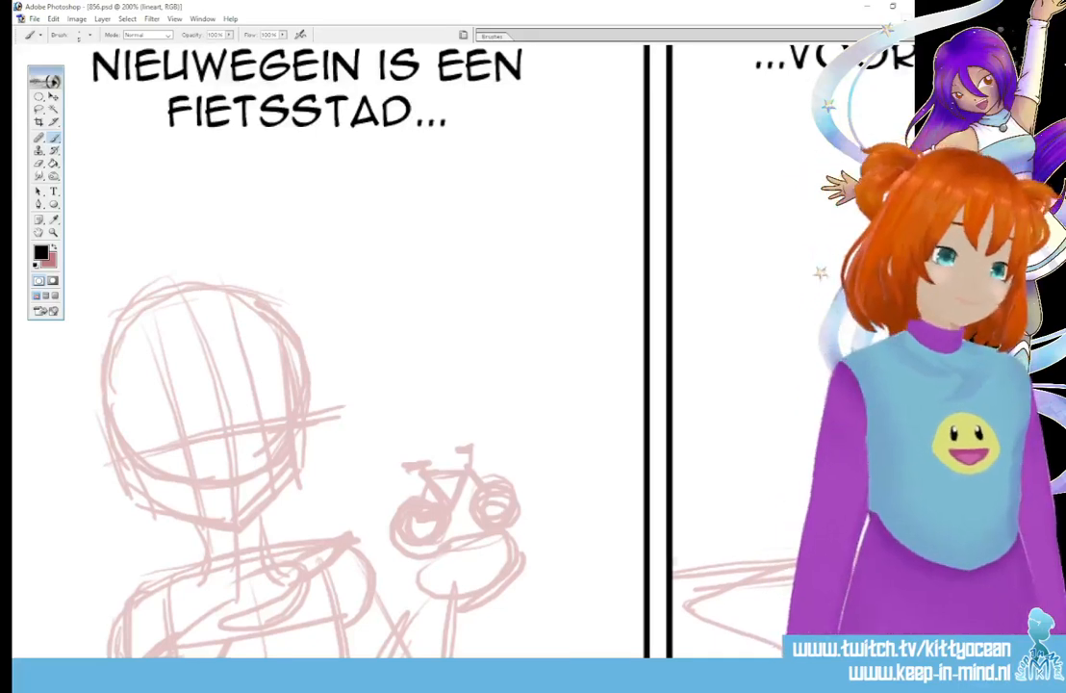
scroll(327, 384, "down", 3)
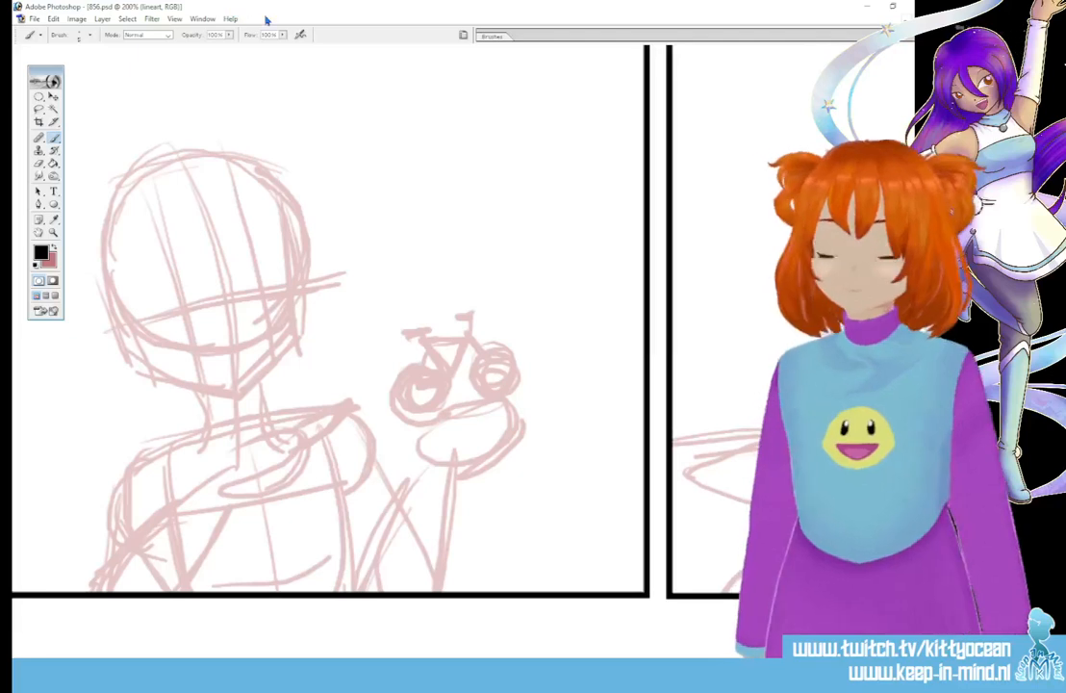
key("ctrl+plus")
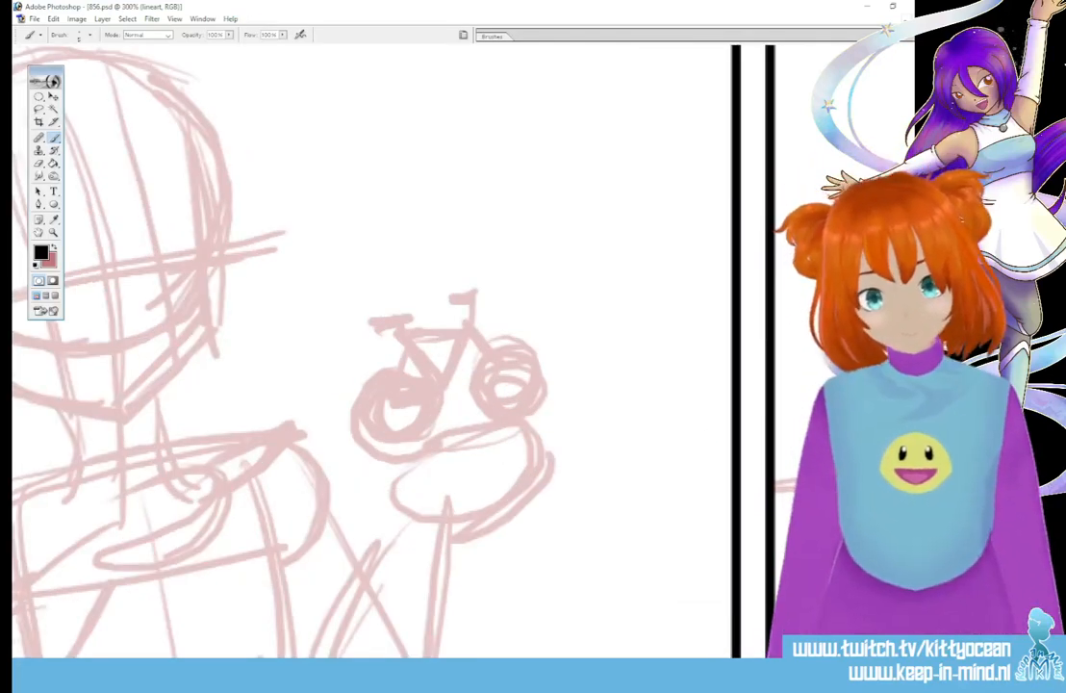
scroll(395, 351, "left", 4)
scroll(395, 351, "right", 1)
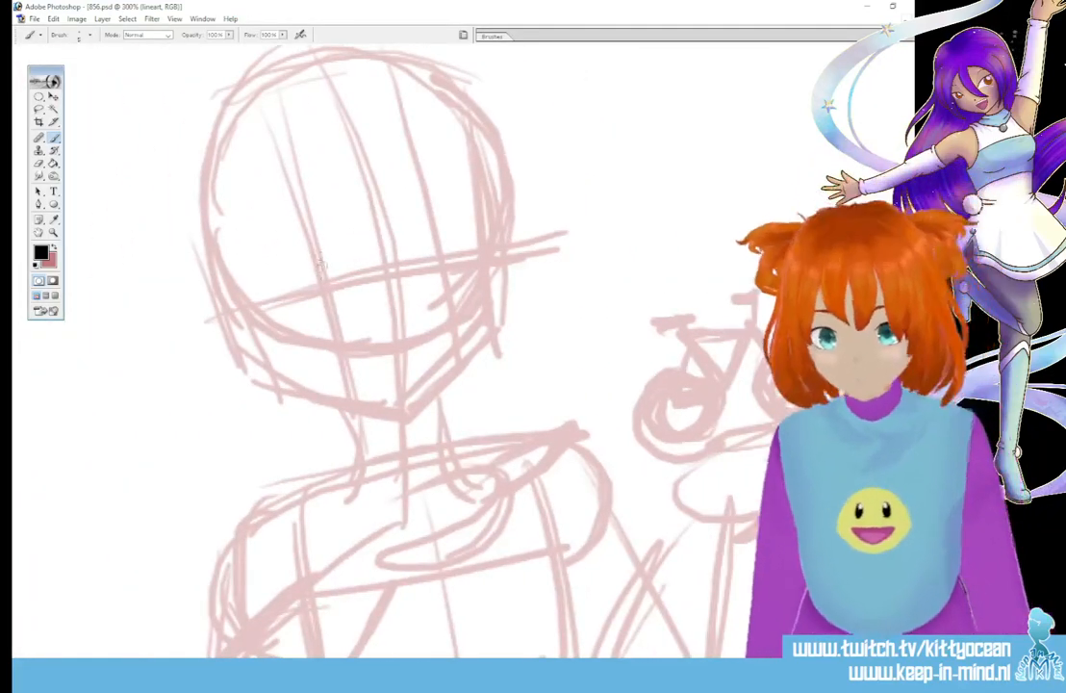
left_click_drag(324, 262, 324, 264)
left_click_drag(438, 240, 439, 242)
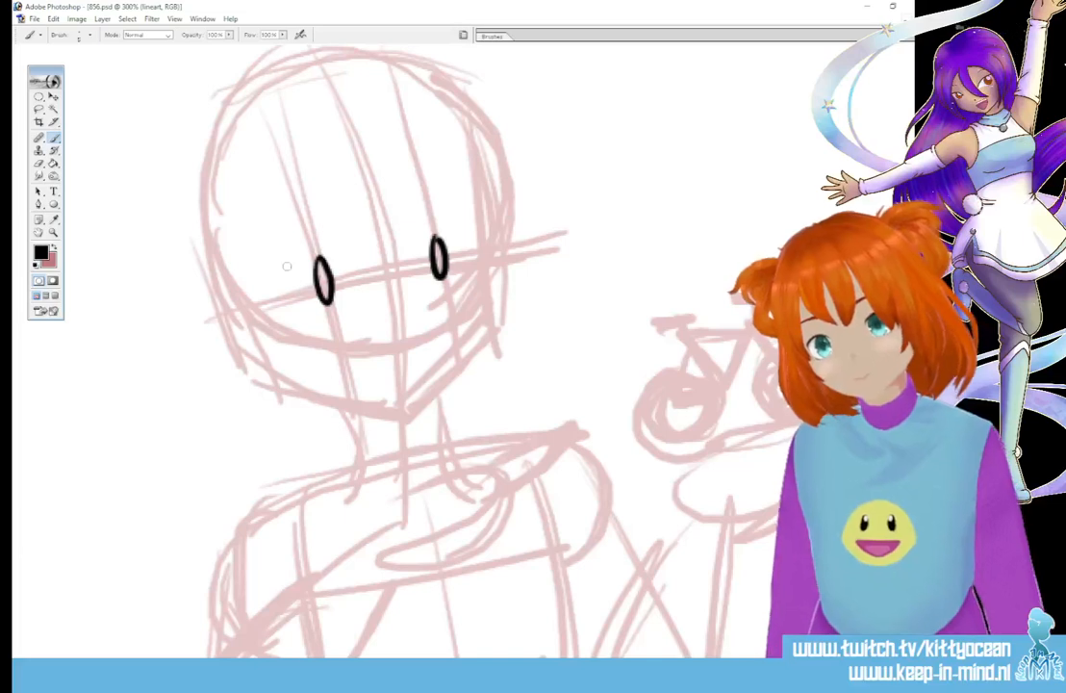
Ink the first panel character's upper eyelids, eyebrows, pupils, small nose and open smiling mouth
left_click_drag(287, 267, 318, 253)
left_click_drag(426, 229, 459, 231)
left_click_drag(260, 241, 306, 210)
left_click_drag(424, 199, 457, 198)
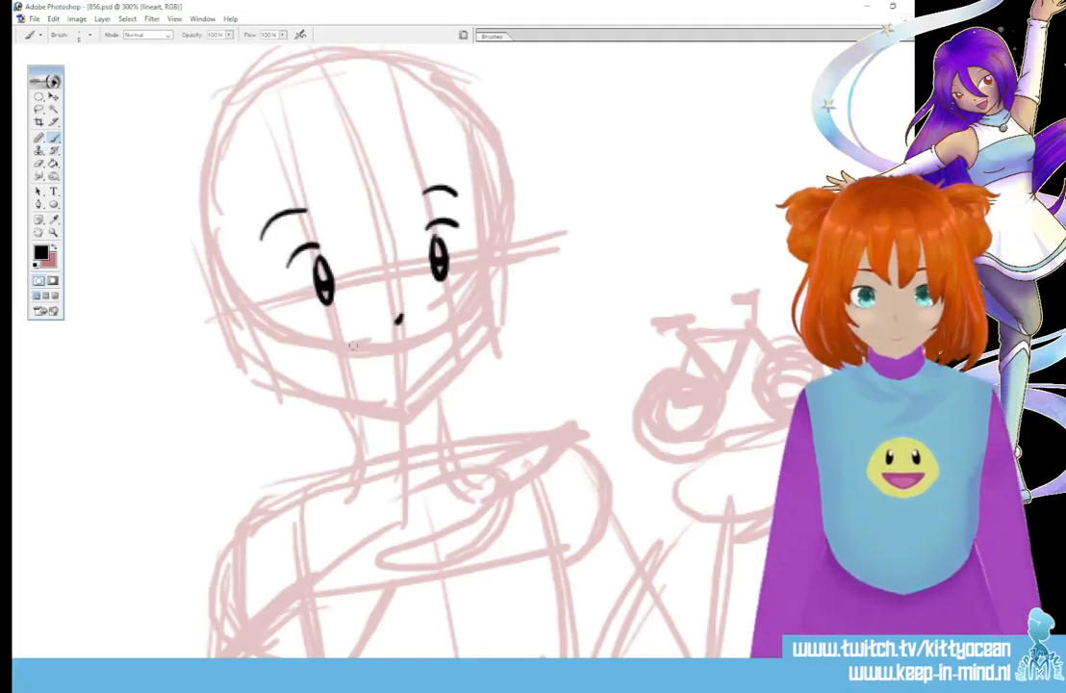
mouse_move(412, 335)
left_mouse_down()
mouse_move(365, 341)
mouse_move(353, 366)
mouse_move(397, 393)
mouse_move(414, 364)
left_mouse_up()
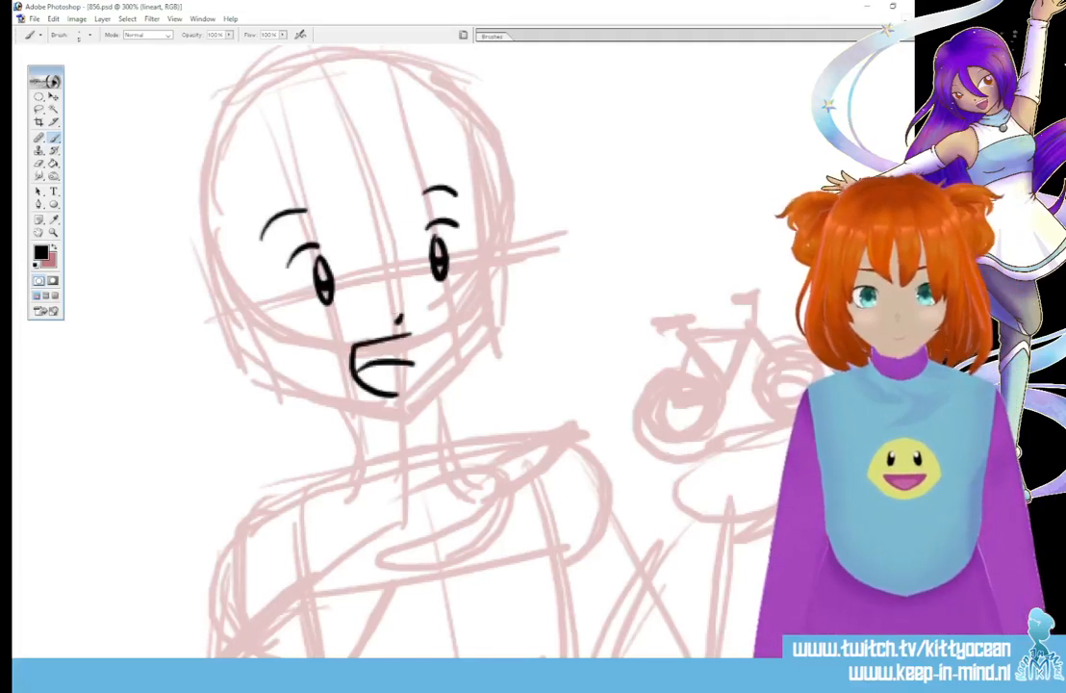
Ink the first panel character's pointed bangs and the long curved hair locks framing both sides of the face
mouse_move(364, 201)
left_mouse_down()
mouse_move(357, 262)
mouse_move(382, 262)
mouse_move(409, 226)
mouse_move(417, 252)
left_mouse_up()
mouse_move(356, 204)
left_mouse_down()
mouse_move(320, 225)
mouse_move(308, 454)
left_mouse_up()
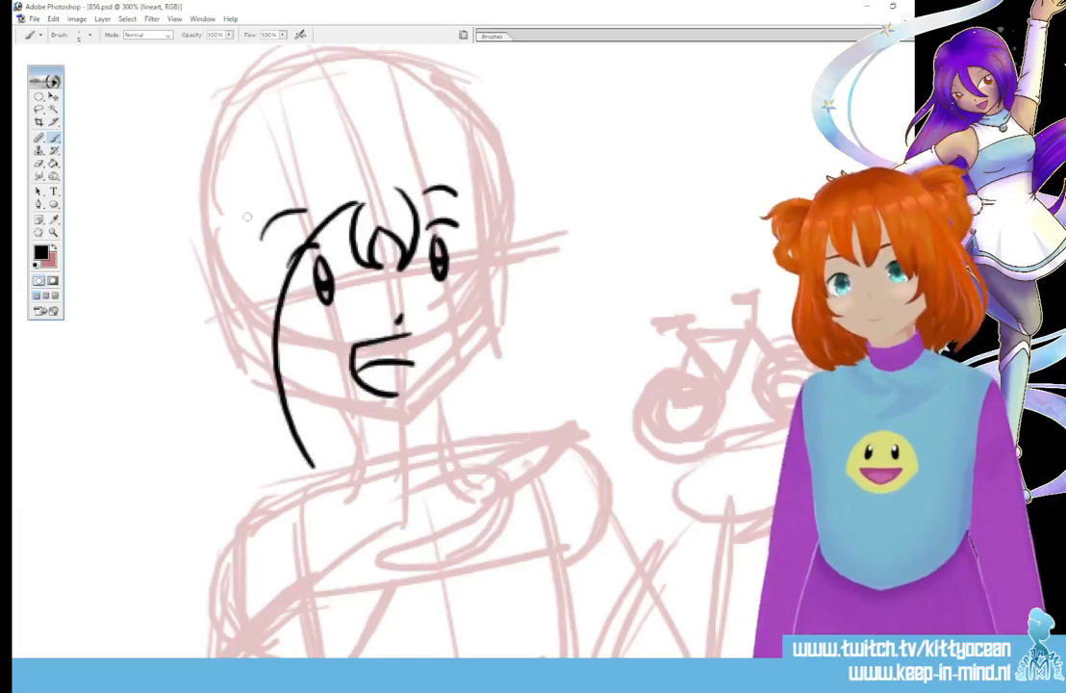
mouse_move(248, 216)
left_mouse_down()
mouse_move(259, 393)
mouse_move(327, 478)
left_mouse_up()
left_click_drag(428, 193, 467, 486)
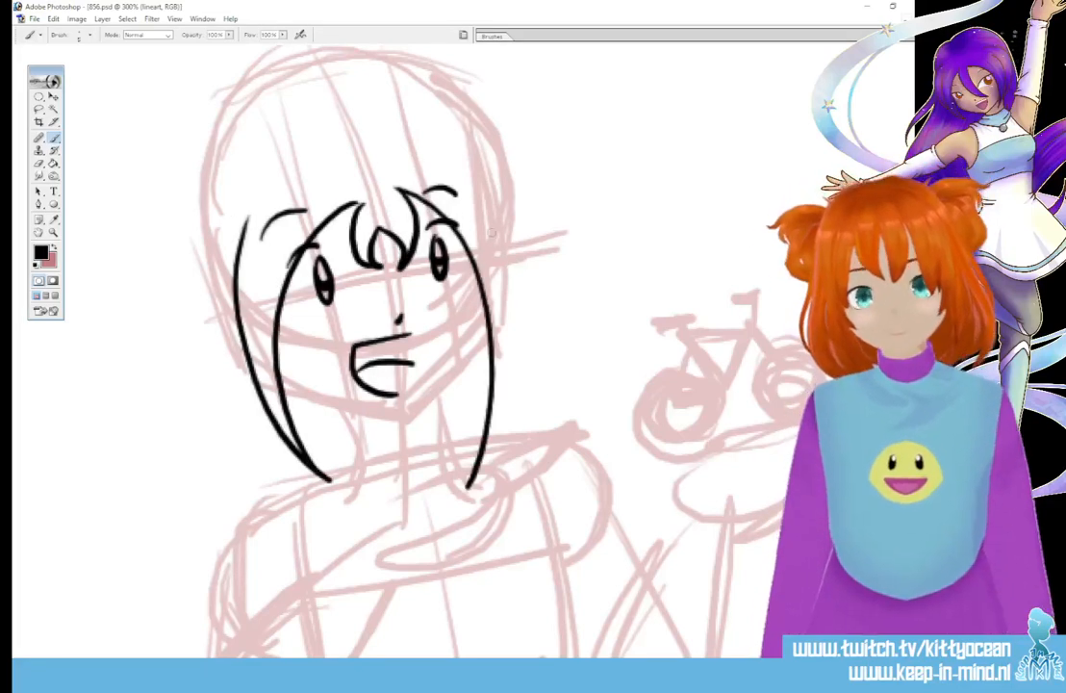
mouse_move(489, 176)
left_mouse_down()
mouse_move(524, 256)
mouse_move(493, 444)
mouse_move(468, 485)
left_mouse_up()
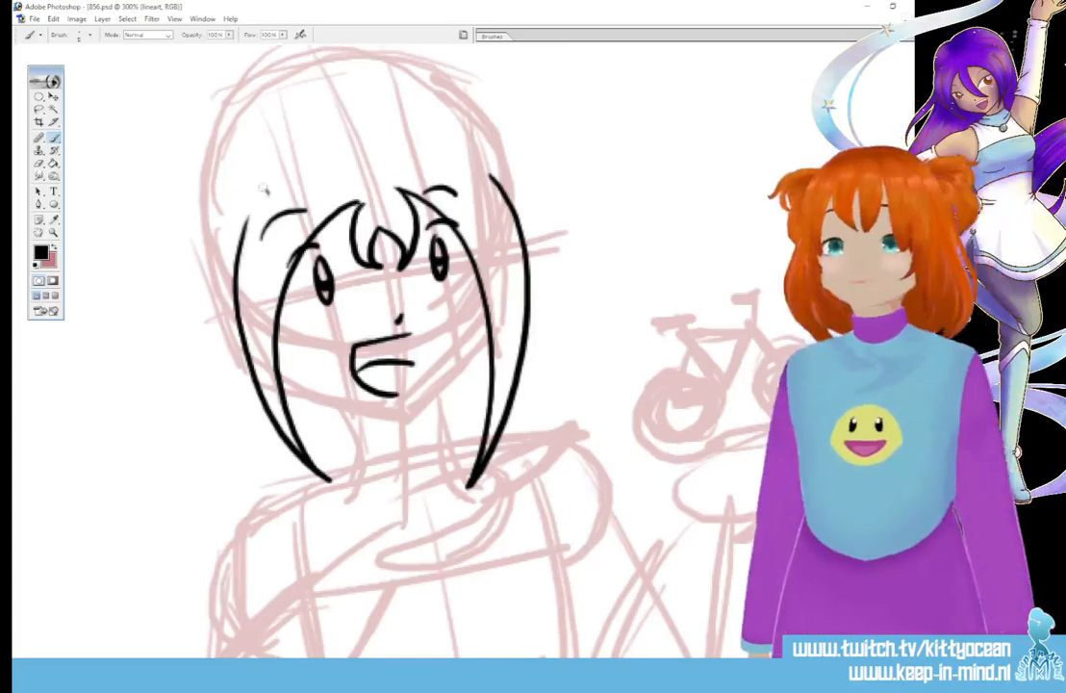
Ink a curved hair tuft on each side of the head and the jawline between the side locks
left_click_drag(270, 197, 207, 268)
left_click_drag(447, 150, 531, 221)
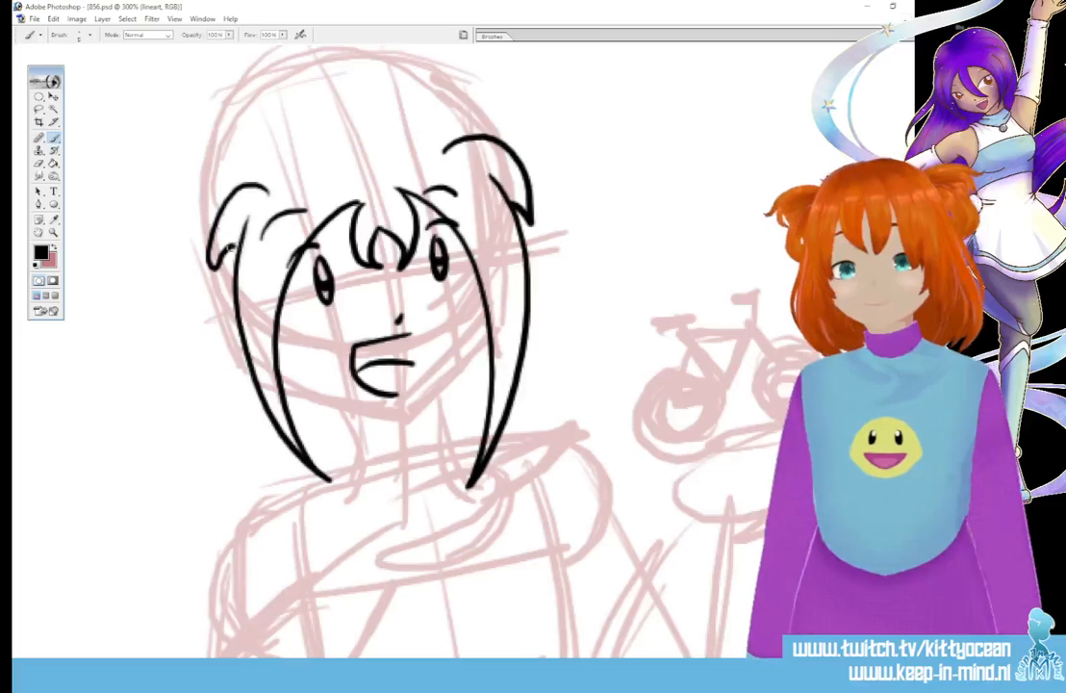
mouse_move(280, 370)
left_mouse_down()
mouse_move(332, 398)
mouse_move(404, 409)
mouse_move(450, 381)
mouse_move(486, 329)
left_mouse_up()
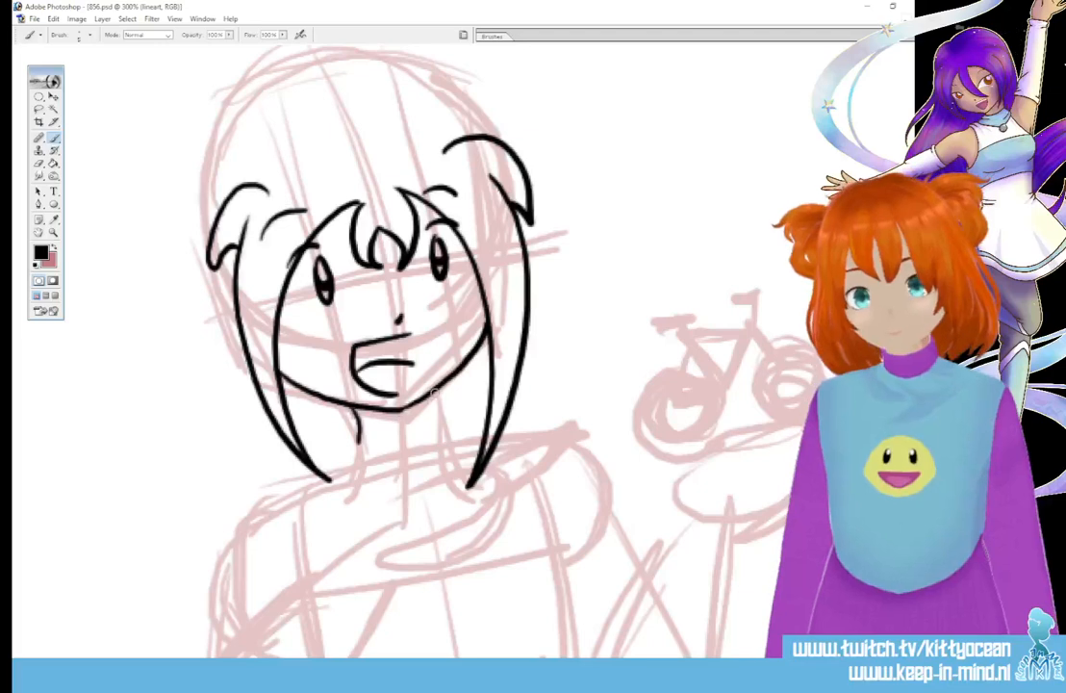
Ink the first panel character's neck with its turtleneck collar and the two curved outlines forming the crown of the head
mouse_move(358, 412)
left_mouse_down()
mouse_move(359, 442)
mouse_move(447, 419)
left_mouse_up()
mouse_move(329, 472)
left_mouse_down()
mouse_move(353, 487)
mouse_move(395, 508)
mouse_move(462, 460)
left_mouse_up()
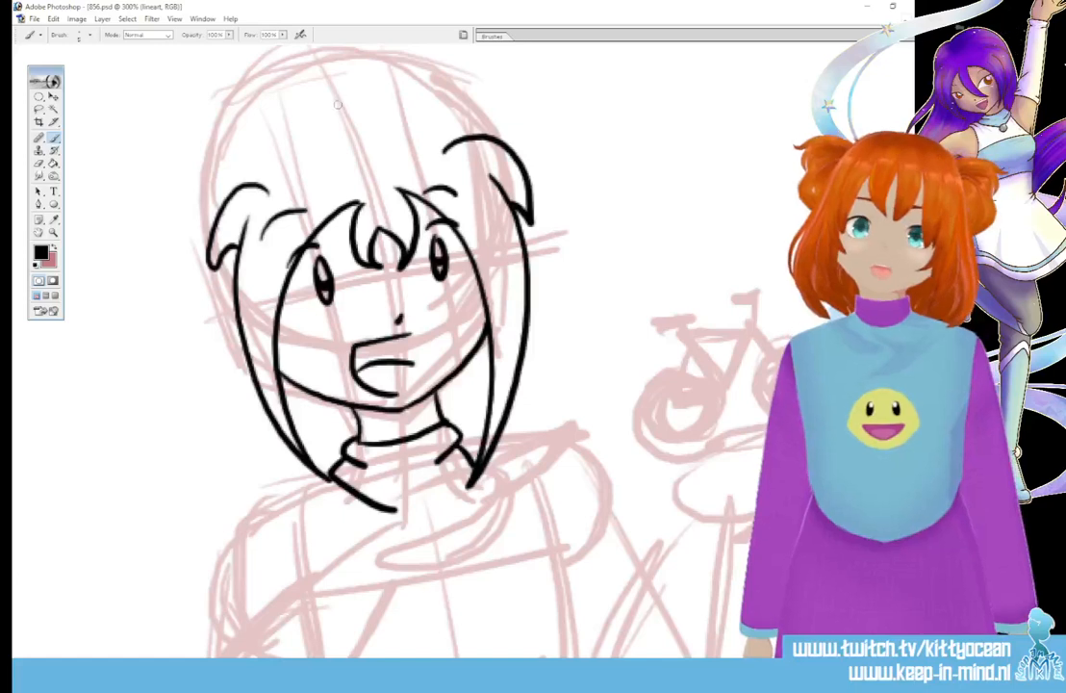
mouse_move(336, 103)
left_mouse_down()
mouse_move(277, 118)
mouse_move(212, 226)
left_mouse_up()
mouse_move(288, 98)
left_mouse_down()
mouse_move(351, 77)
mouse_move(428, 87)
mouse_move(491, 143)
left_mouse_up()
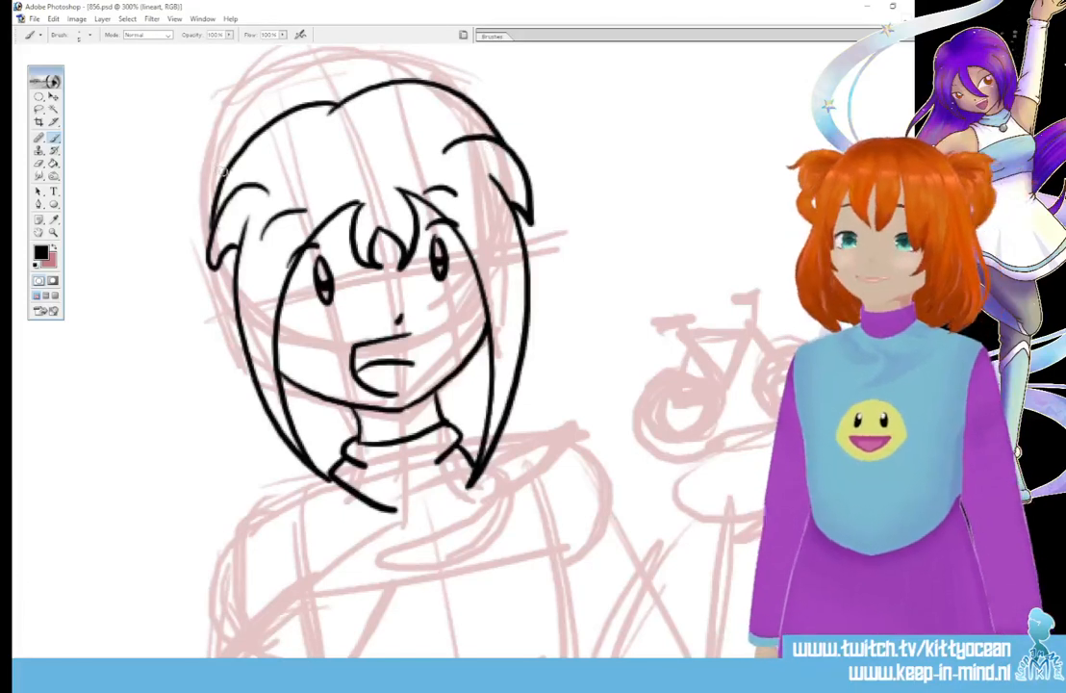
Ink a pointed hair bun on each side of the head and the flared, jagged back hair beside both side locks
mouse_move(197, 145)
left_mouse_down()
mouse_move(130, 240)
mouse_move(219, 322)
left_mouse_up()
mouse_move(234, 252)
left_mouse_down()
mouse_move(191, 411)
mouse_move(227, 473)
mouse_move(252, 465)
mouse_move(298, 479)
left_mouse_up()
left_click_drag(454, 77, 529, 178)
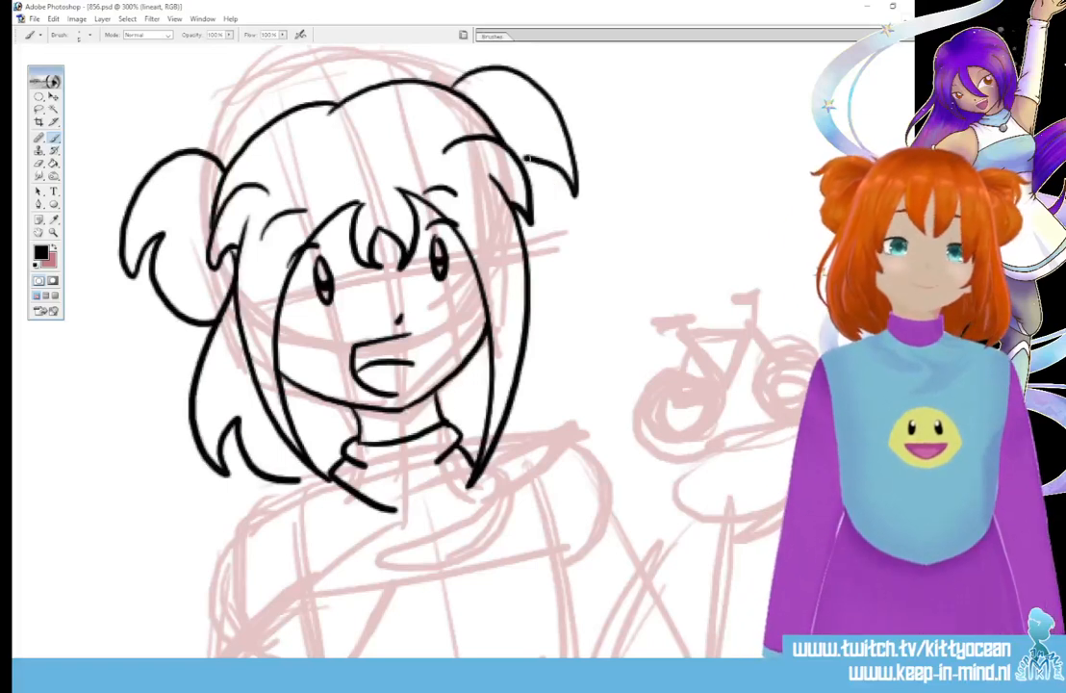
mouse_move(527, 246)
left_mouse_down()
mouse_move(572, 428)
mouse_move(536, 428)
left_mouse_up()
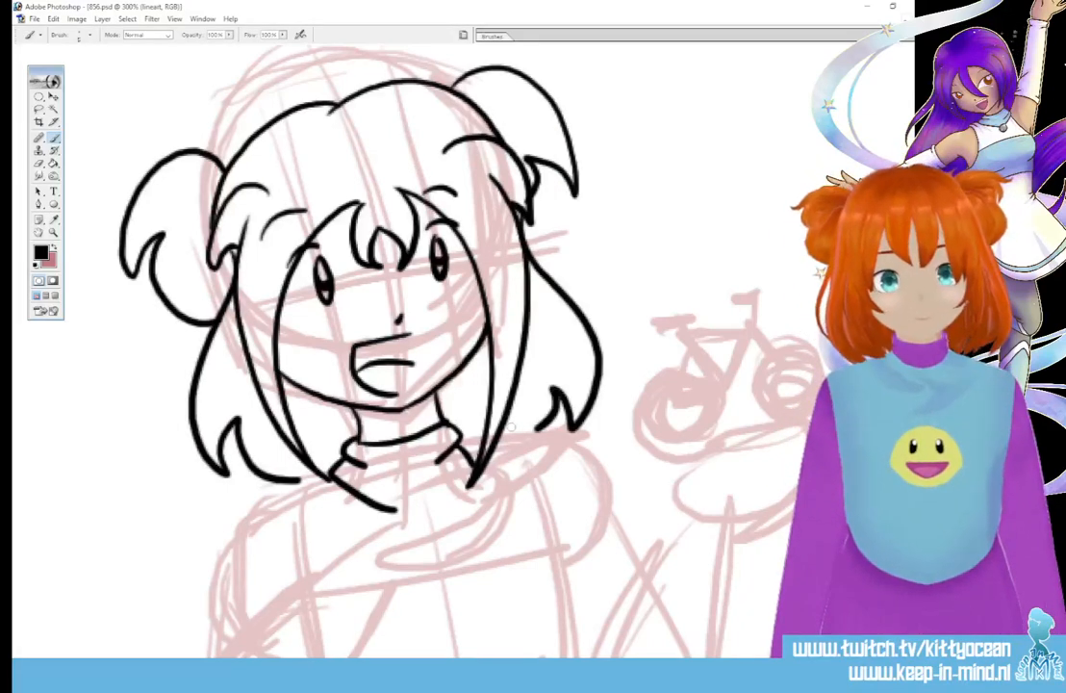
Ink the curled fingers of the character's pointing hand just below the collar
scroll(337, 303, "down", 3)
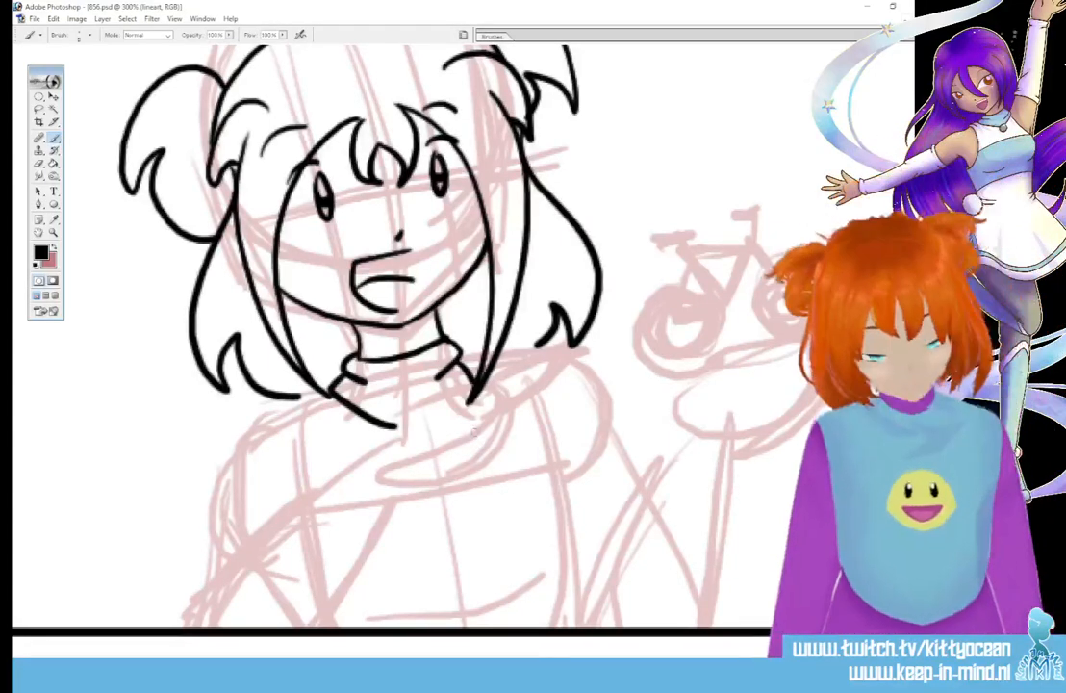
mouse_move(474, 428)
left_mouse_down()
mouse_move(489, 445)
mouse_move(448, 469)
mouse_move(466, 446)
mouse_move(498, 438)
left_mouse_up()
left_click_drag(470, 383, 500, 416)
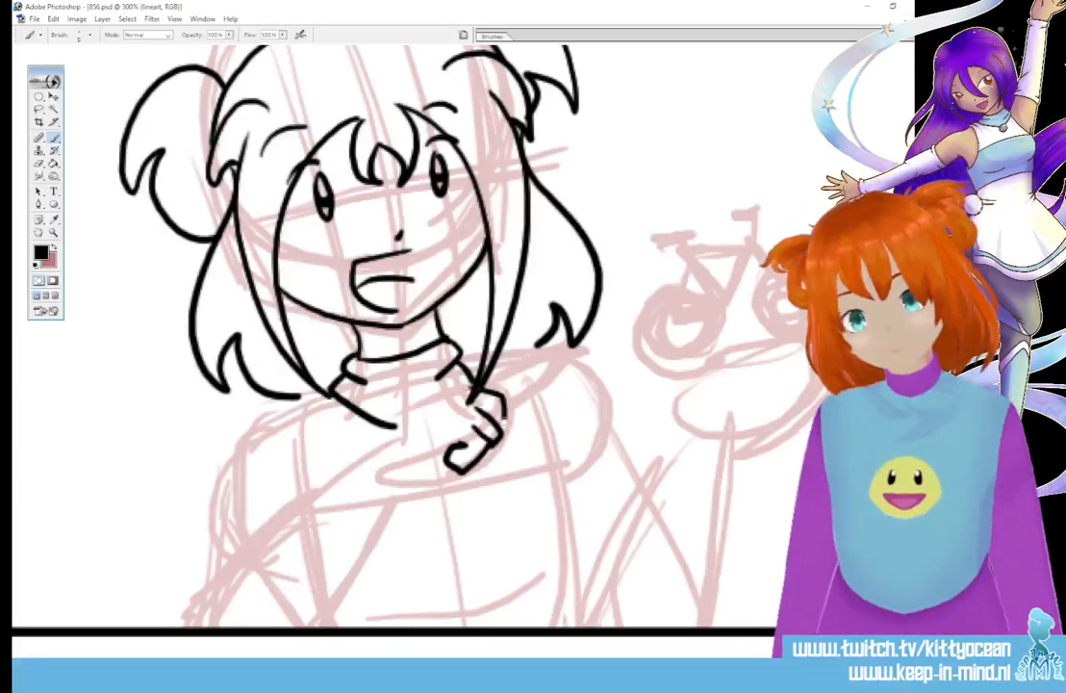
mouse_move(395, 427)
left_mouse_down()
mouse_move(534, 341)
mouse_move(544, 364)
mouse_move(500, 392)
left_mouse_up()
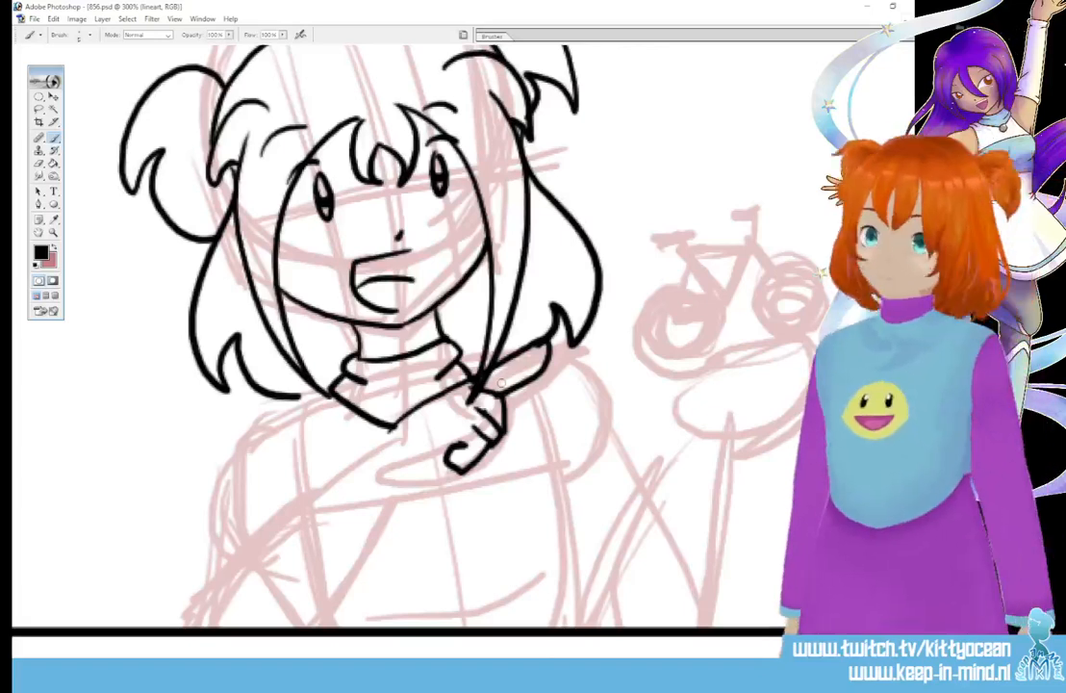
key("ctrl+z")
Lasso the inked curled fingers, enlarge them to about 110% in width and height, shift them slightly and deselect
key("l")
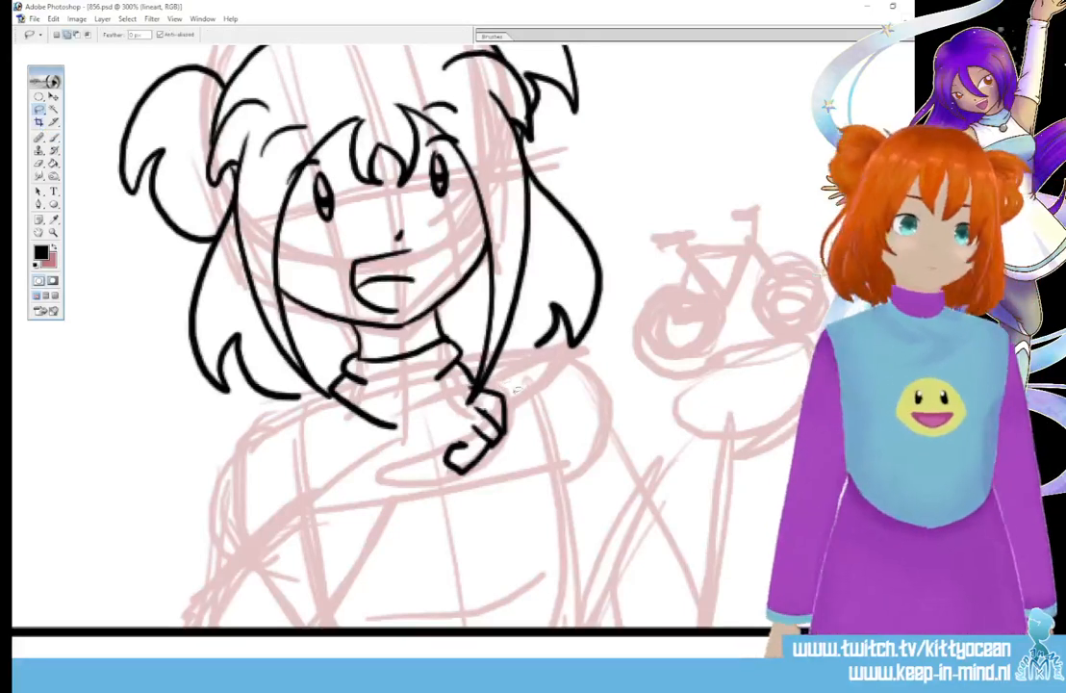
mouse_move(427, 447)
left_mouse_down()
mouse_move(520, 389)
mouse_move(428, 452)
left_mouse_up()
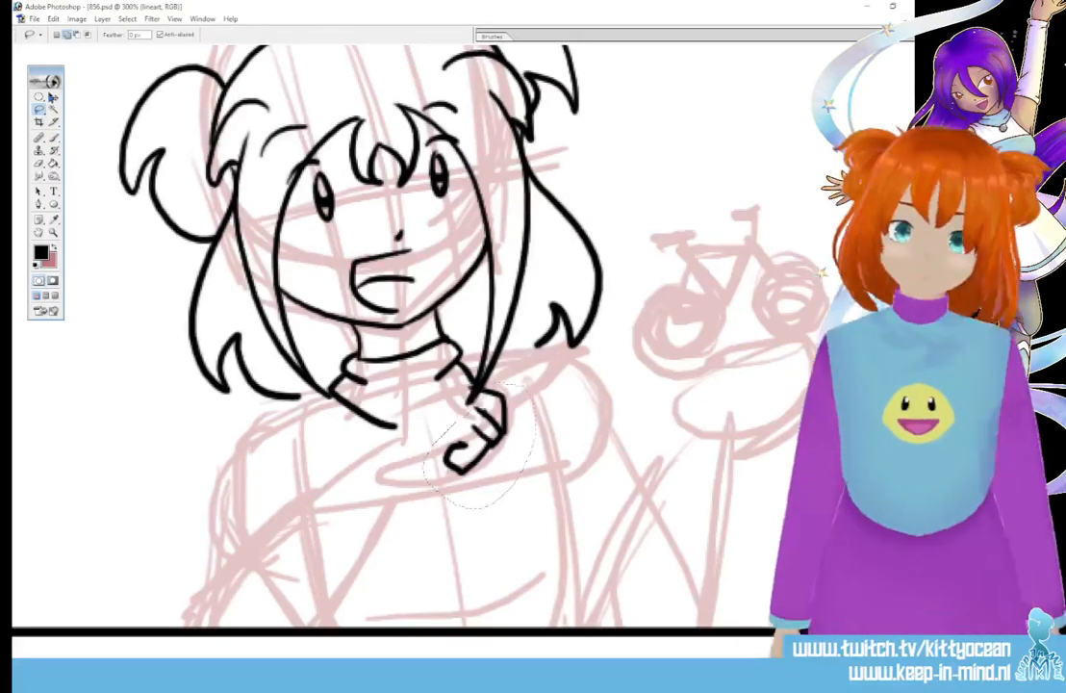
key("v")
key("ctrl+t")
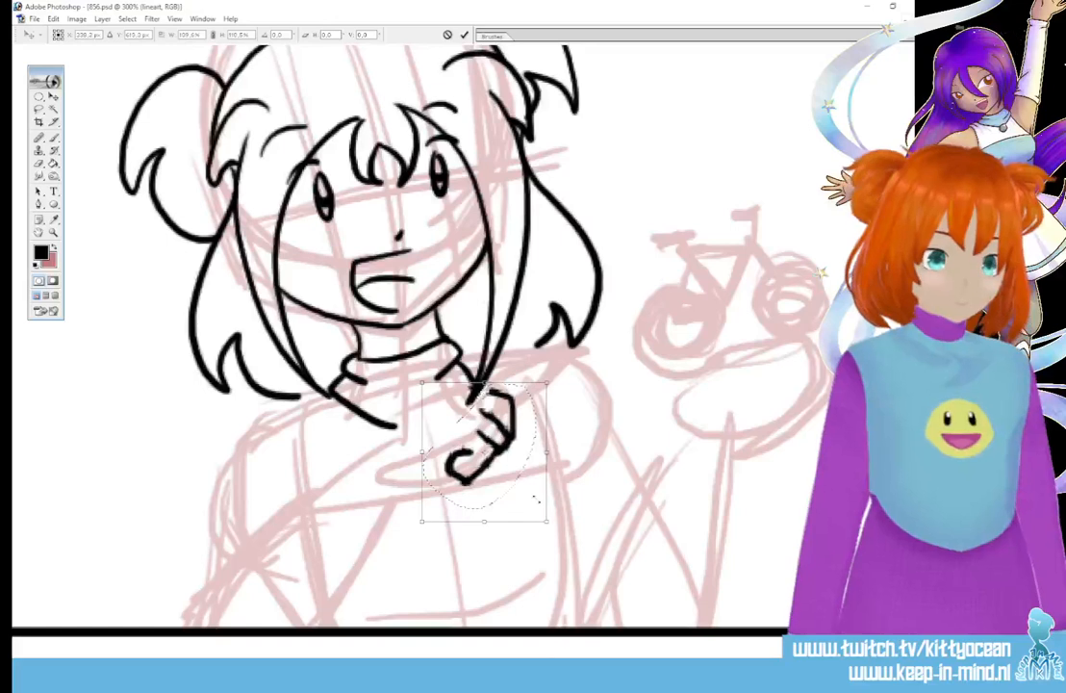
left_click_drag(536, 508, 540, 529)
left_click_drag(492, 459, 497, 454)
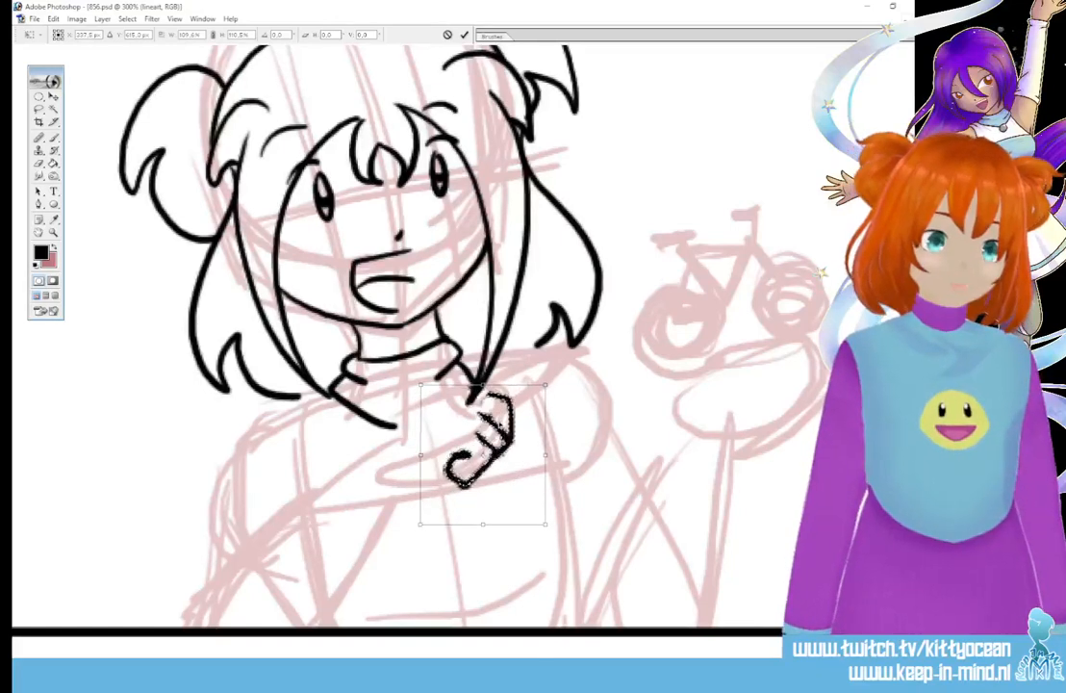
left_click(463, 34)
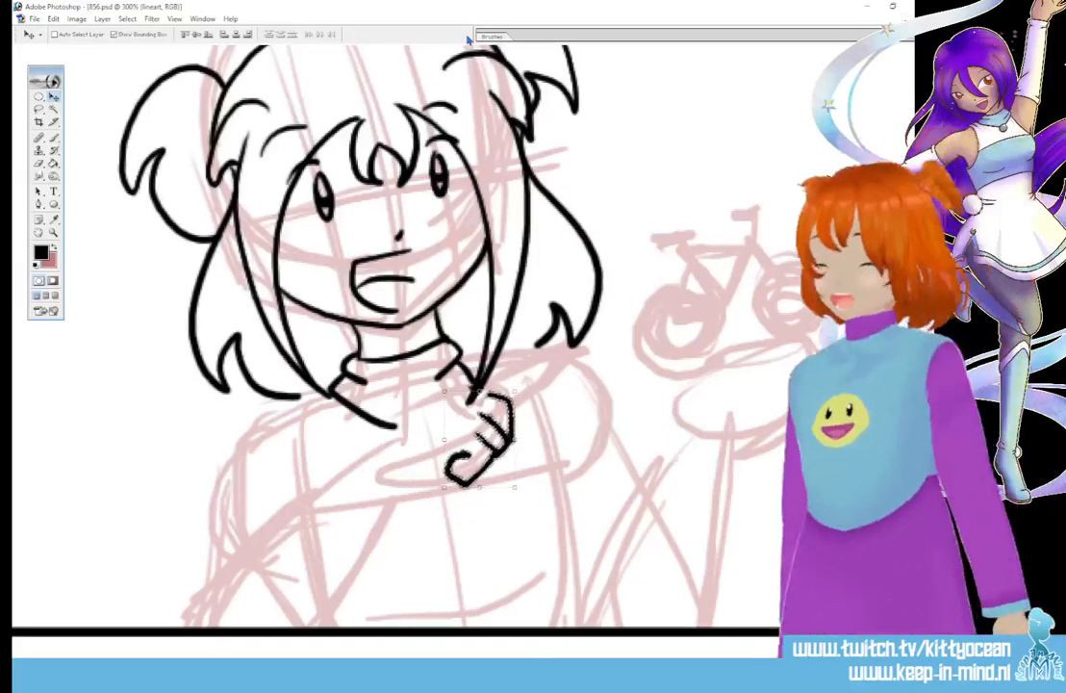
key("ctrl+d")
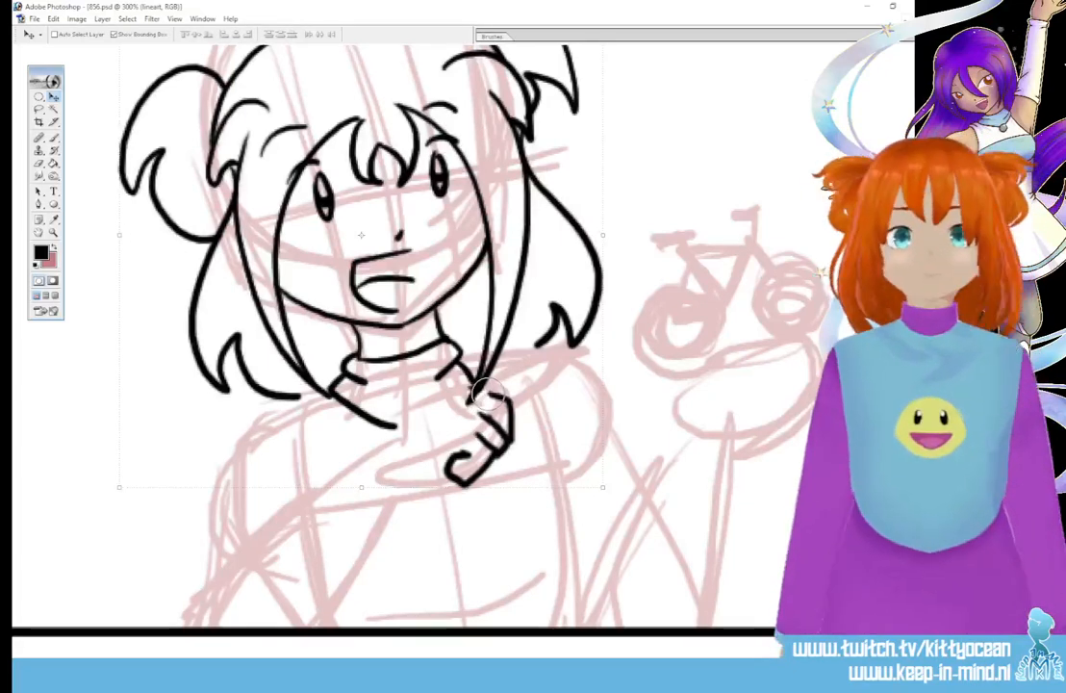
Ink the outstretched index finger, the back of the pointing hand, the wrist and the rounded sleeve cuff
key("b")
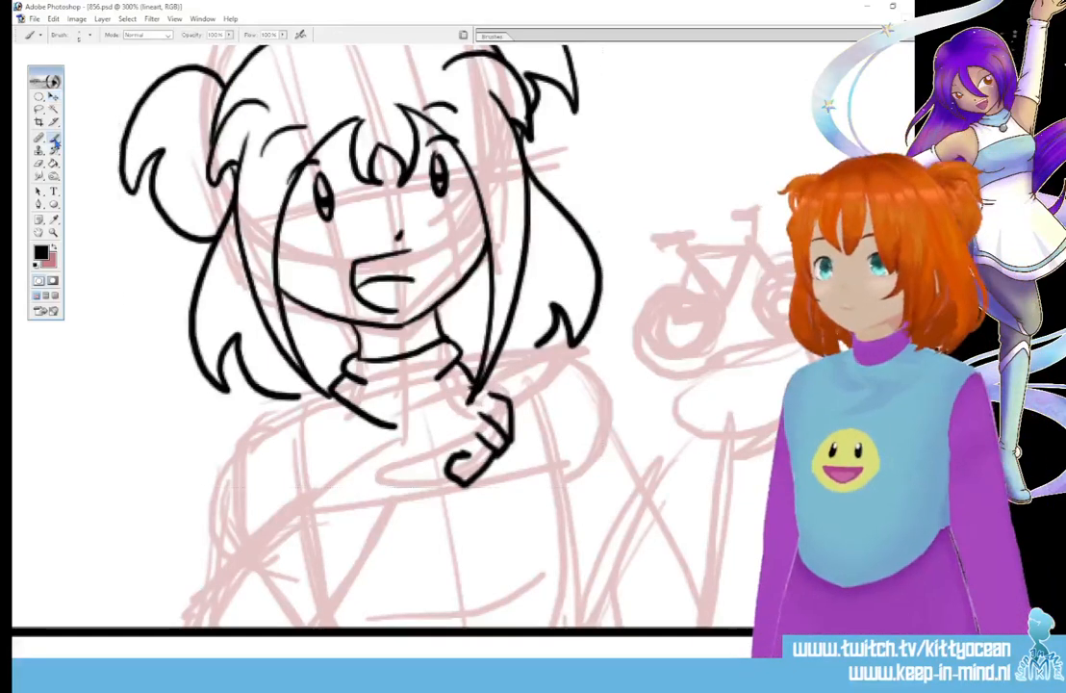
mouse_move(375, 441)
left_mouse_down()
mouse_move(546, 335)
mouse_move(502, 390)
left_mouse_up()
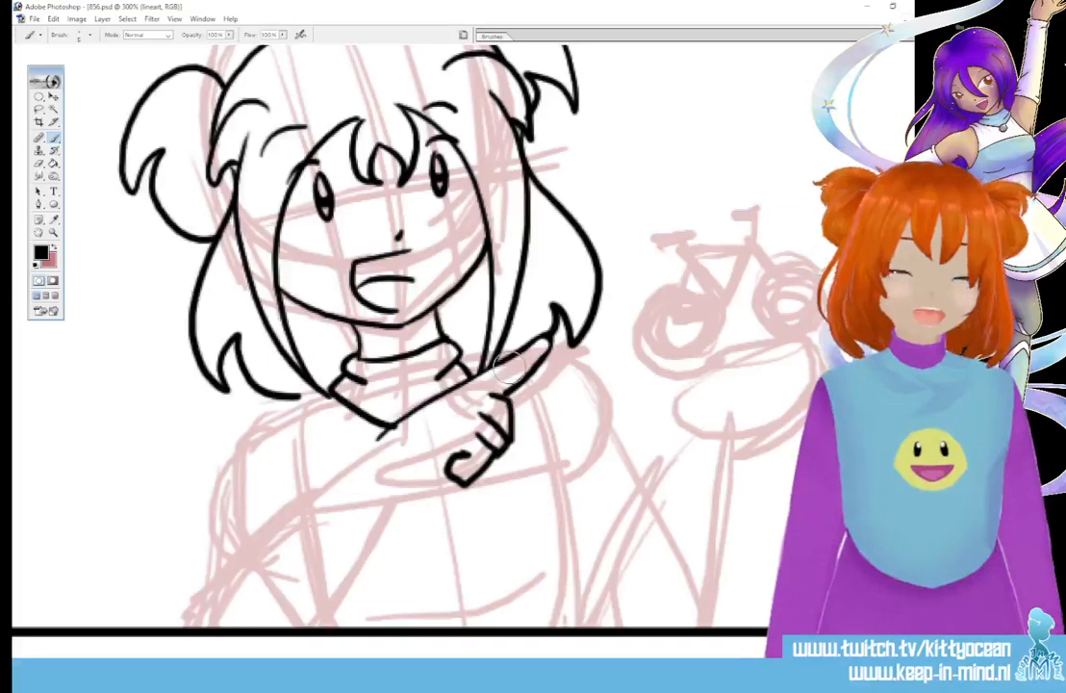
left_click_drag(446, 475, 404, 496)
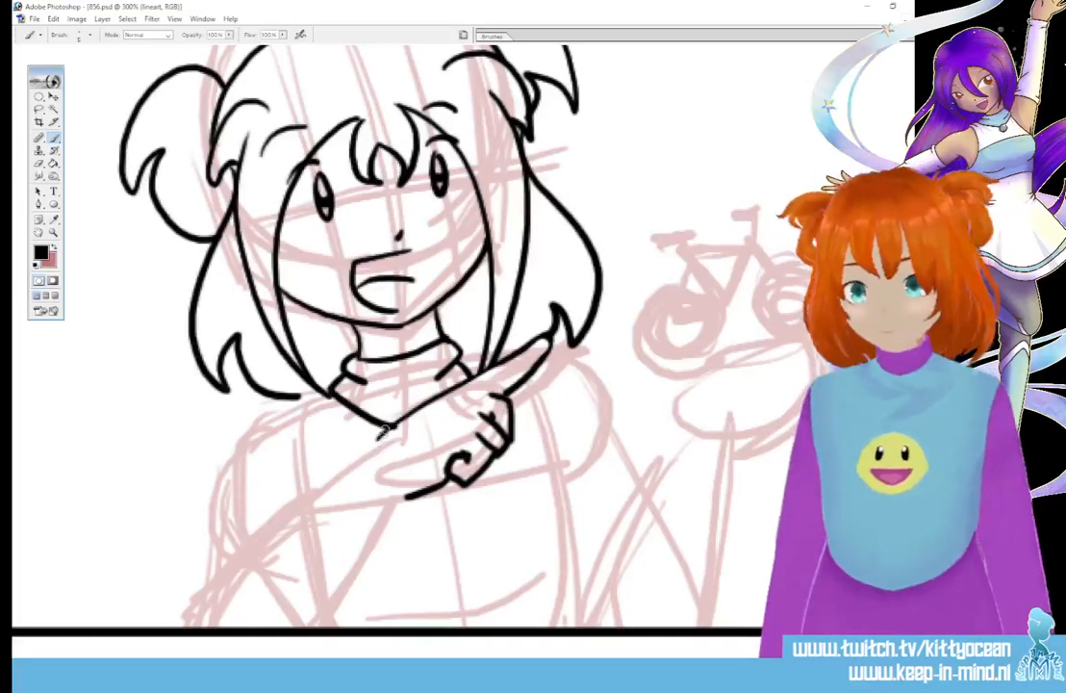
left_click_drag(388, 426, 404, 497)
mouse_move(371, 449)
left_mouse_down()
mouse_move(348, 479)
mouse_move(391, 525)
mouse_move(412, 491)
left_mouse_up()
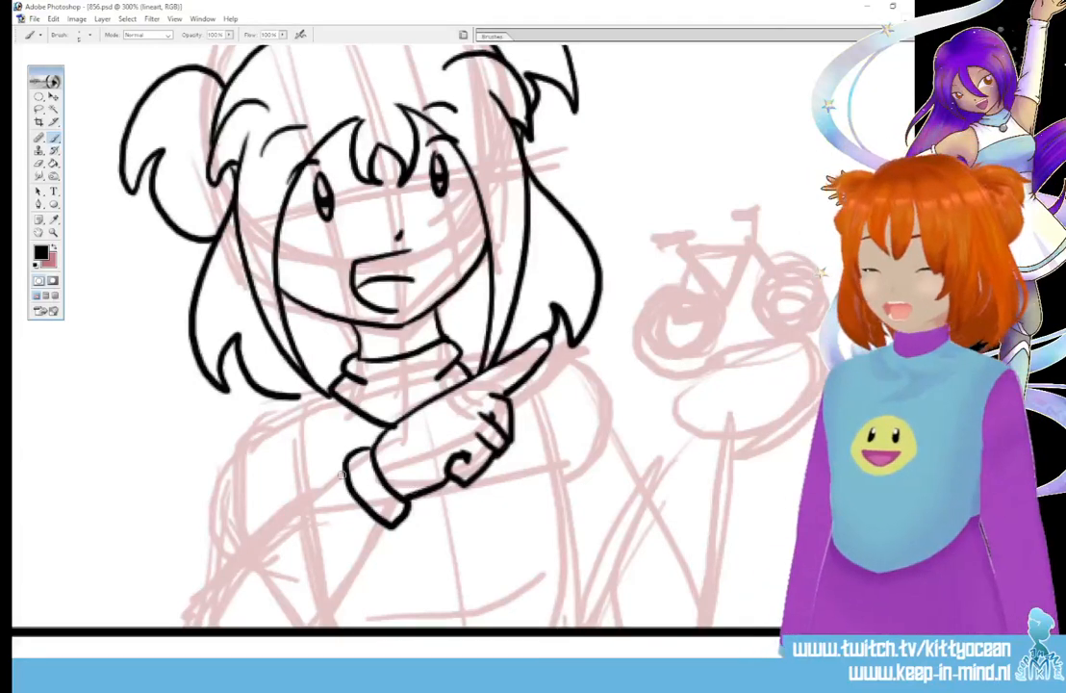
Ink the raised forearm's sleeve from the cuff to the panel's lower border and the curved shoulder and upper-arm outline behind it
mouse_move(342, 473)
left_mouse_down()
mouse_move(289, 505)
mouse_move(189, 625)
left_mouse_up()
left_click_drag(383, 525, 324, 606)
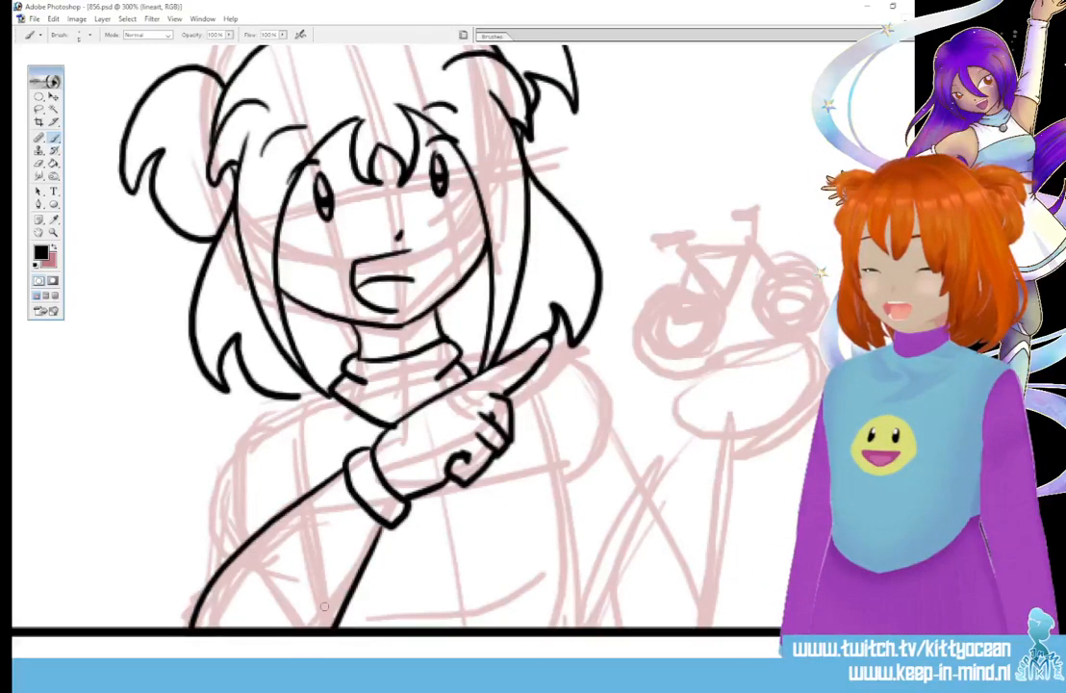
mouse_move(330, 392)
left_mouse_down()
mouse_move(262, 412)
mouse_move(210, 476)
mouse_move(190, 611)
left_mouse_up()
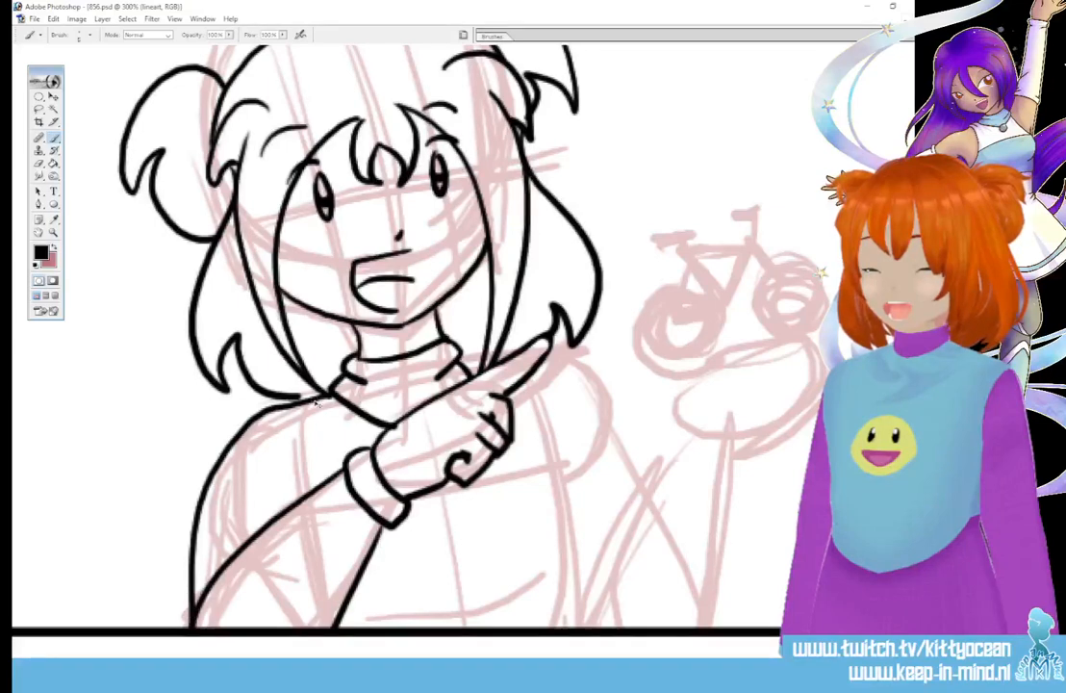
key("ctrl+z")
mouse_move(327, 394)
left_mouse_down()
mouse_move(239, 423)
mouse_move(208, 512)
mouse_move(191, 624)
left_mouse_up()
Ink both side edges of the character's tunic, small fold lines at the shoulder and a round smiley face on the chest
left_click_drag(301, 404, 296, 492)
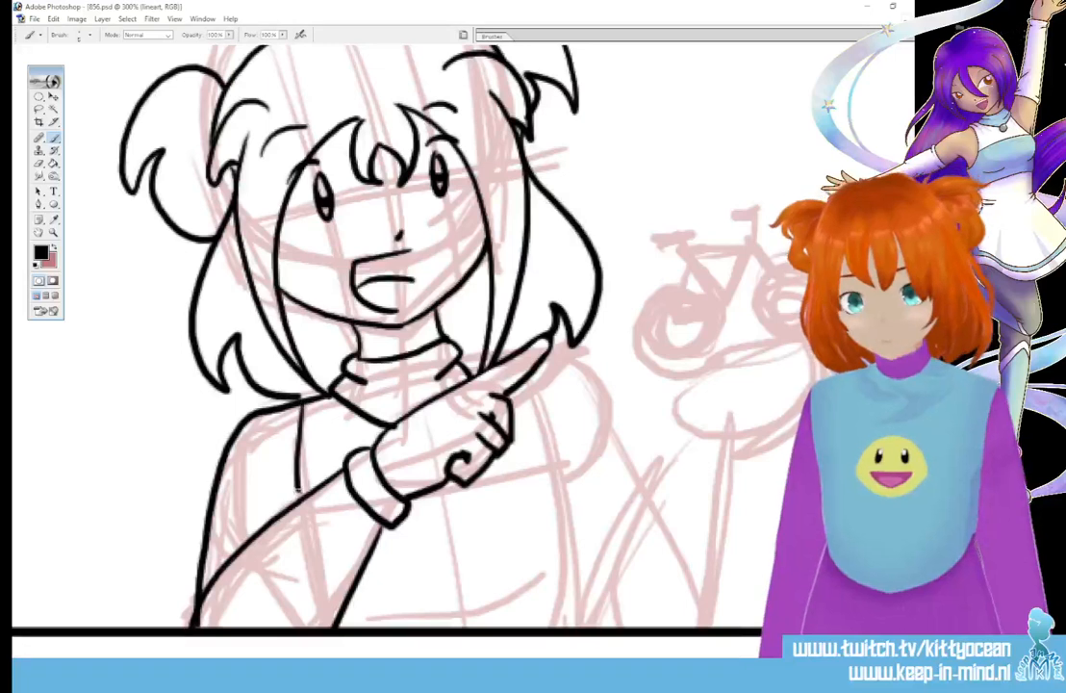
left_click_drag(318, 400, 326, 422)
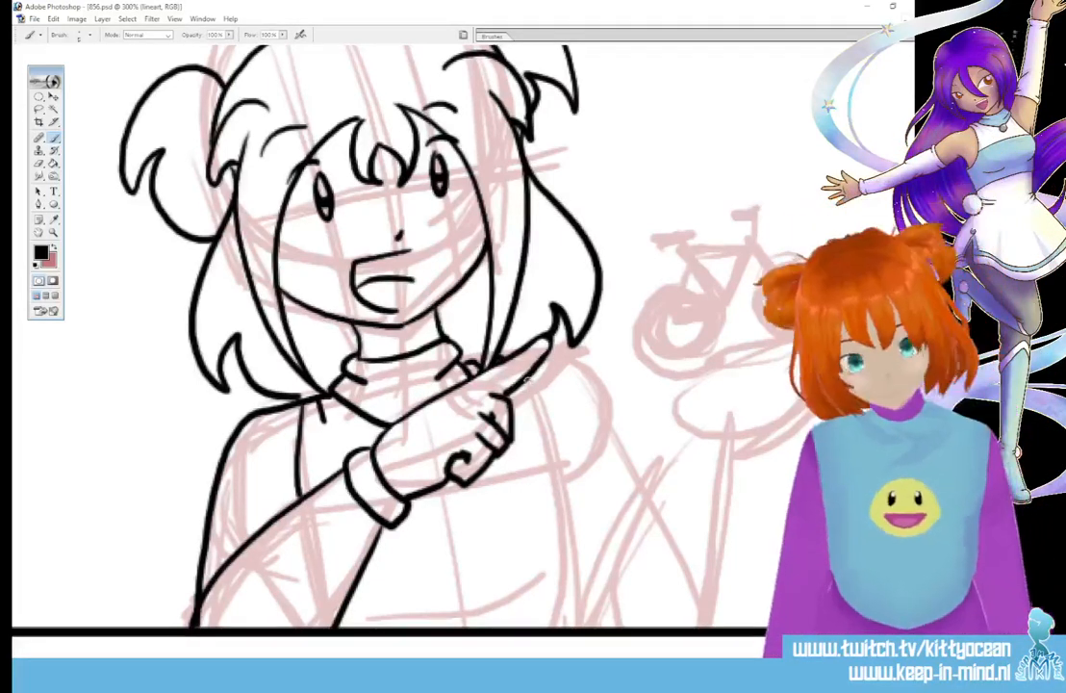
mouse_move(531, 382)
left_mouse_down()
mouse_move(565, 526)
mouse_move(558, 625)
left_mouse_up()
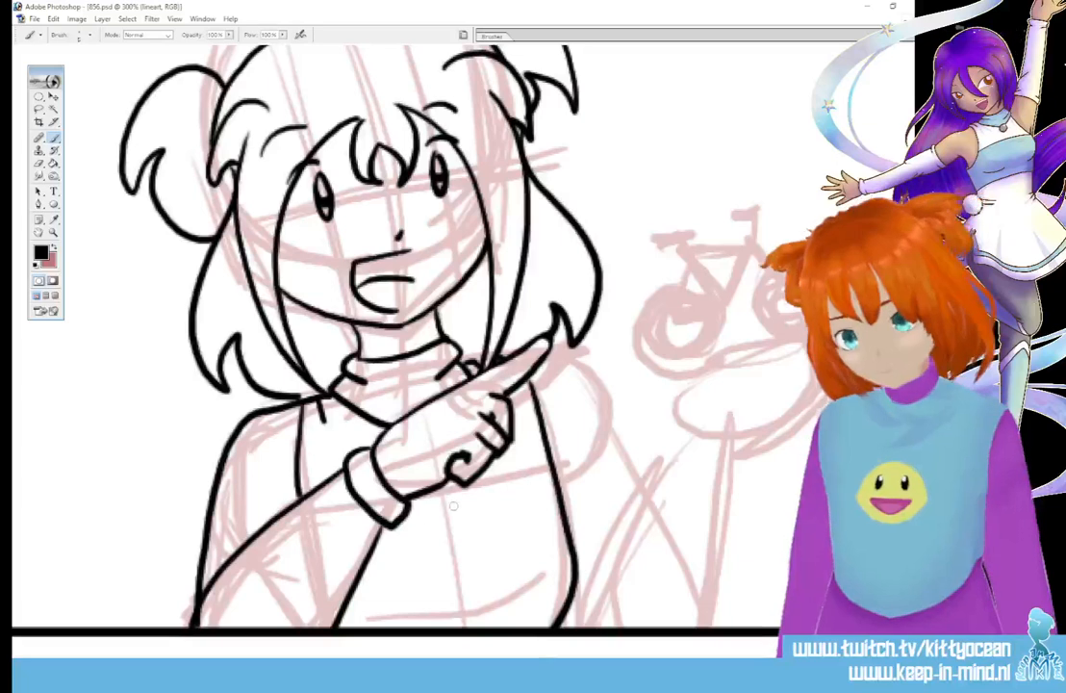
mouse_move(453, 502)
left_mouse_down()
mouse_move(423, 512)
mouse_move(416, 562)
mouse_move(481, 569)
mouse_move(467, 507)
mouse_move(457, 525)
mouse_move(469, 537)
left_mouse_up()
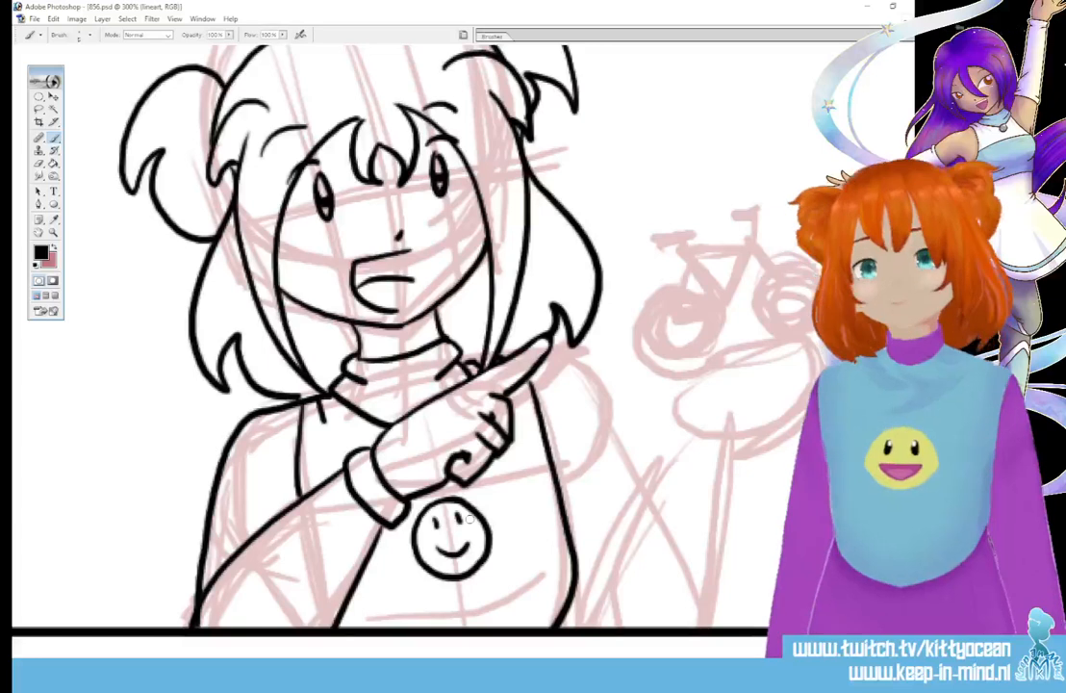
Ink the other arm's shoulder line, its sleeve cuff and both sides of the raised forearm down to the panel border
left_click_drag(554, 395, 633, 475)
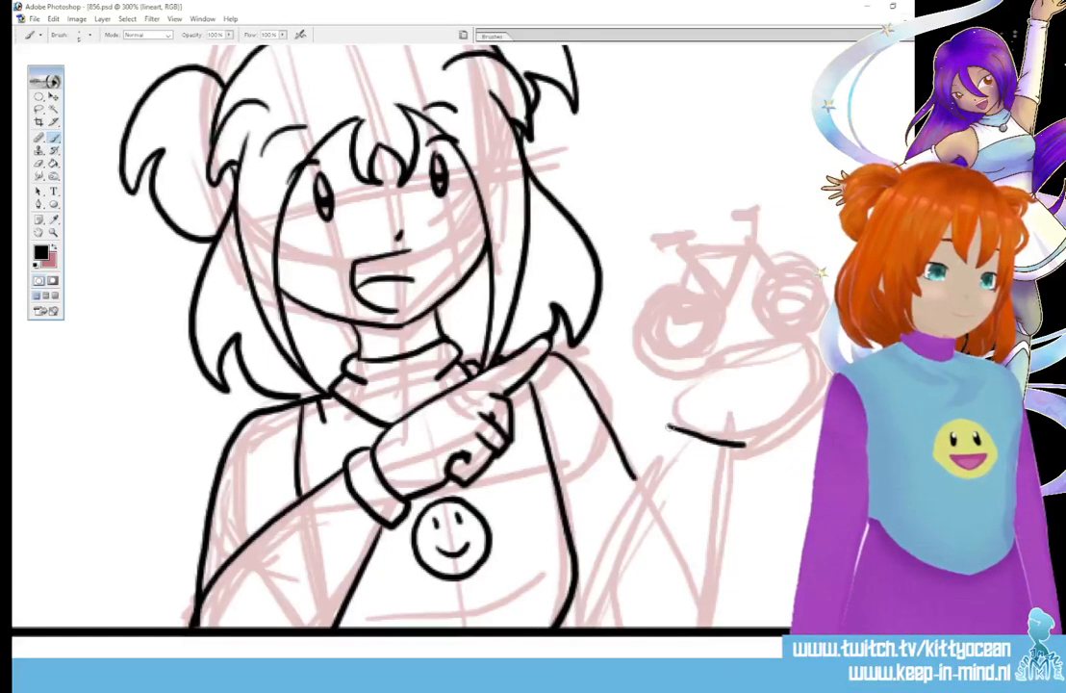
mouse_move(666, 430)
left_mouse_down()
mouse_move(707, 460)
mouse_move(743, 457)
mouse_move(650, 478)
mouse_move(588, 623)
left_mouse_up()
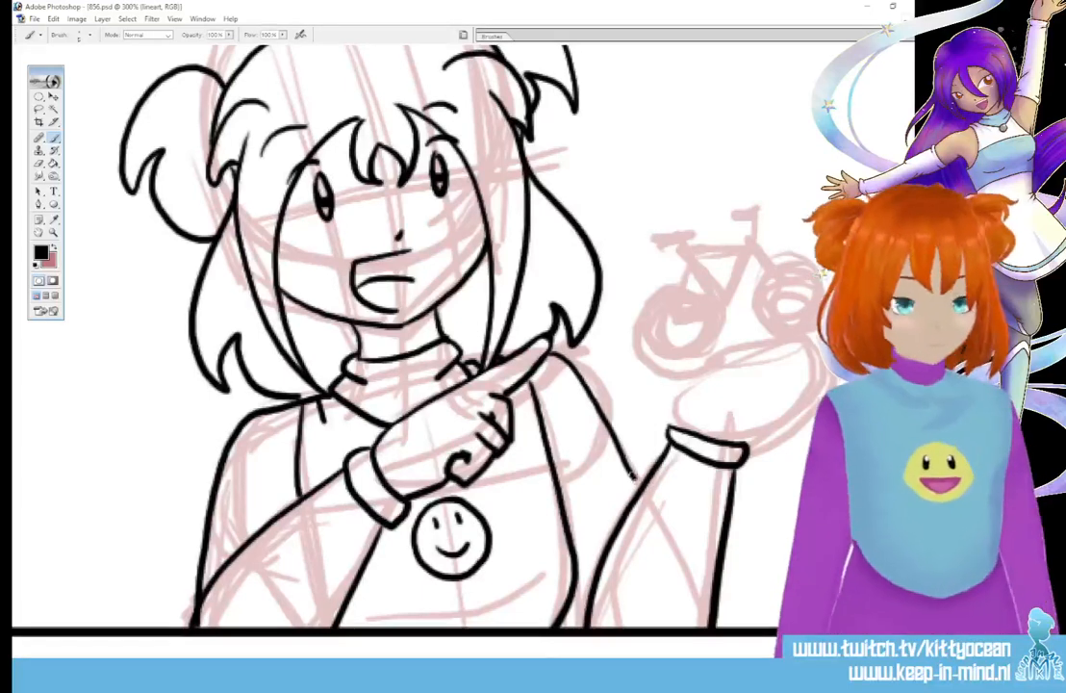
left_click_drag(737, 469, 717, 623)
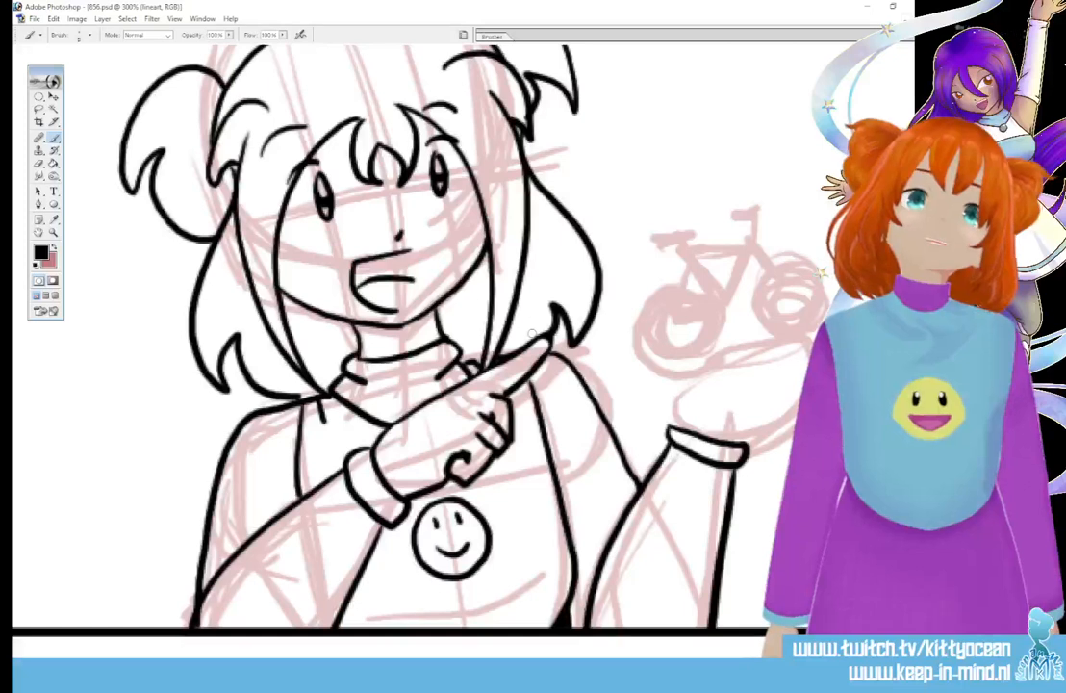
Ink the open upturned palm above the second cuff, with its raised fingers and the edge at the base of the hand
scroll(532, 334, "right", 5)
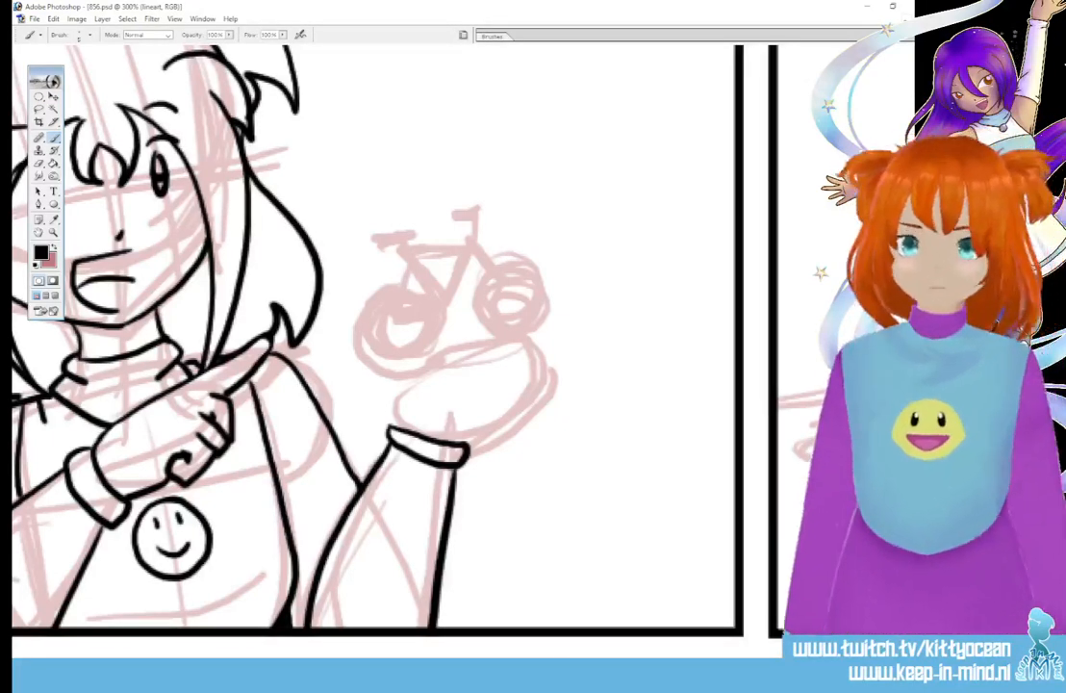
mouse_move(450, 388)
left_mouse_down()
mouse_move(513, 347)
mouse_move(498, 382)
left_mouse_up()
mouse_move(466, 443)
left_mouse_down()
mouse_move(523, 392)
mouse_move(556, 300)
left_mouse_up()
mouse_move(521, 348)
left_mouse_down()
mouse_move(544, 298)
mouse_move(556, 297)
left_mouse_up()
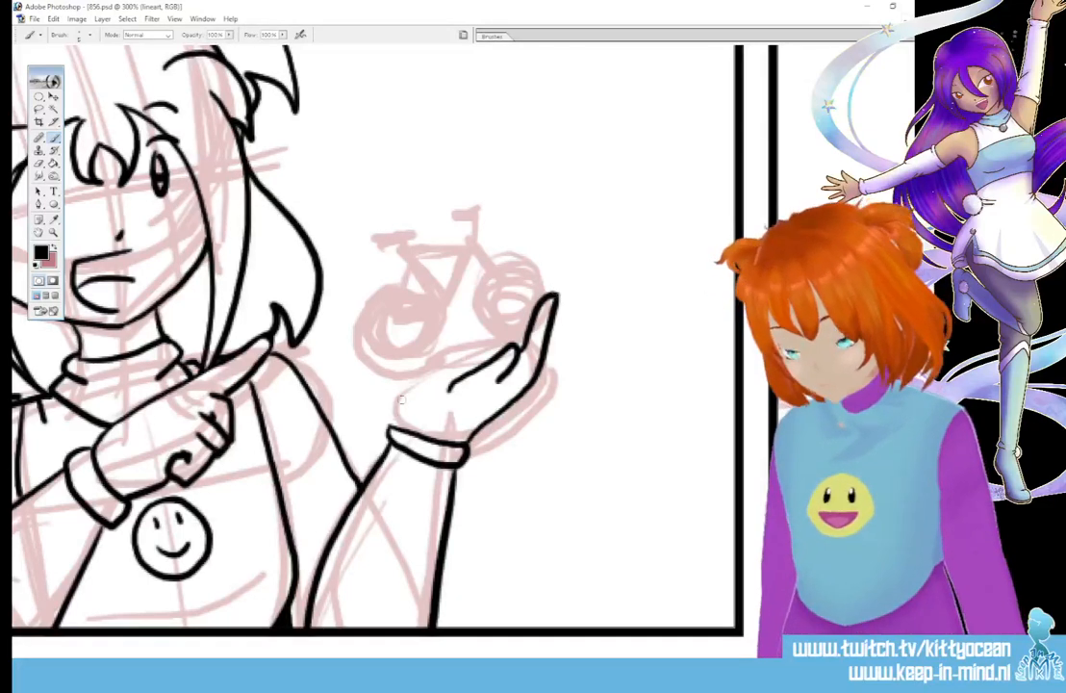
left_click_drag(390, 425, 407, 380)
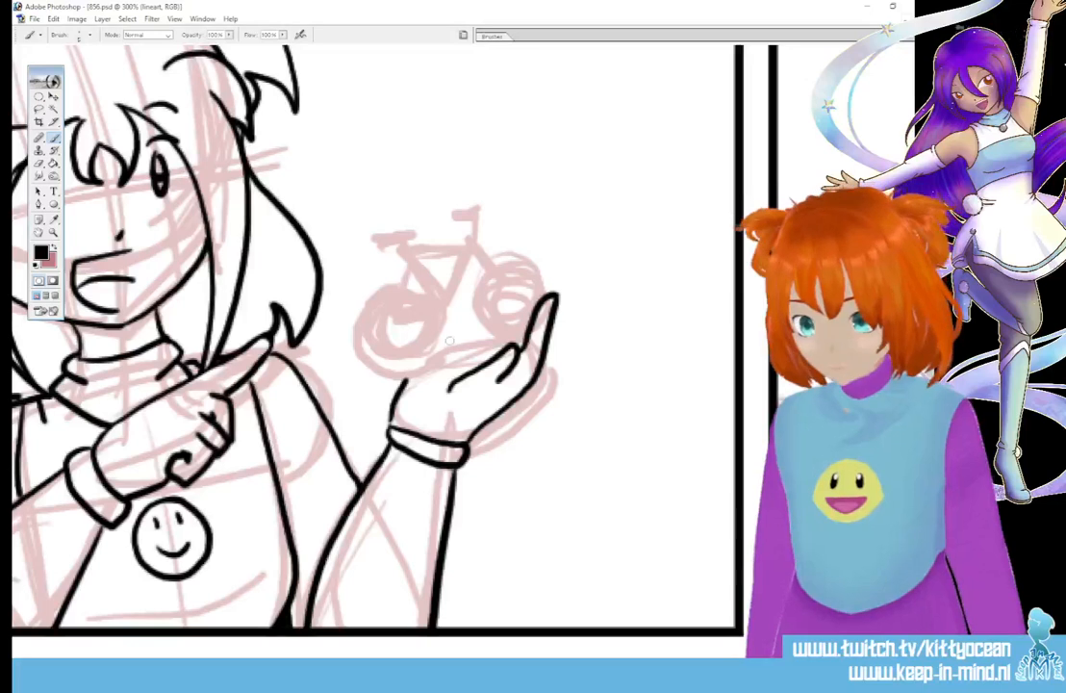
Ink the small bicycle above the open palm with double-ringed wheels, frame, front fork, saddle, handlebars and mudguards
mouse_move(419, 305)
left_mouse_down()
mouse_move(377, 334)
mouse_move(389, 370)
mouse_move(417, 381)
mouse_move(448, 341)
mouse_move(422, 305)
left_mouse_up()
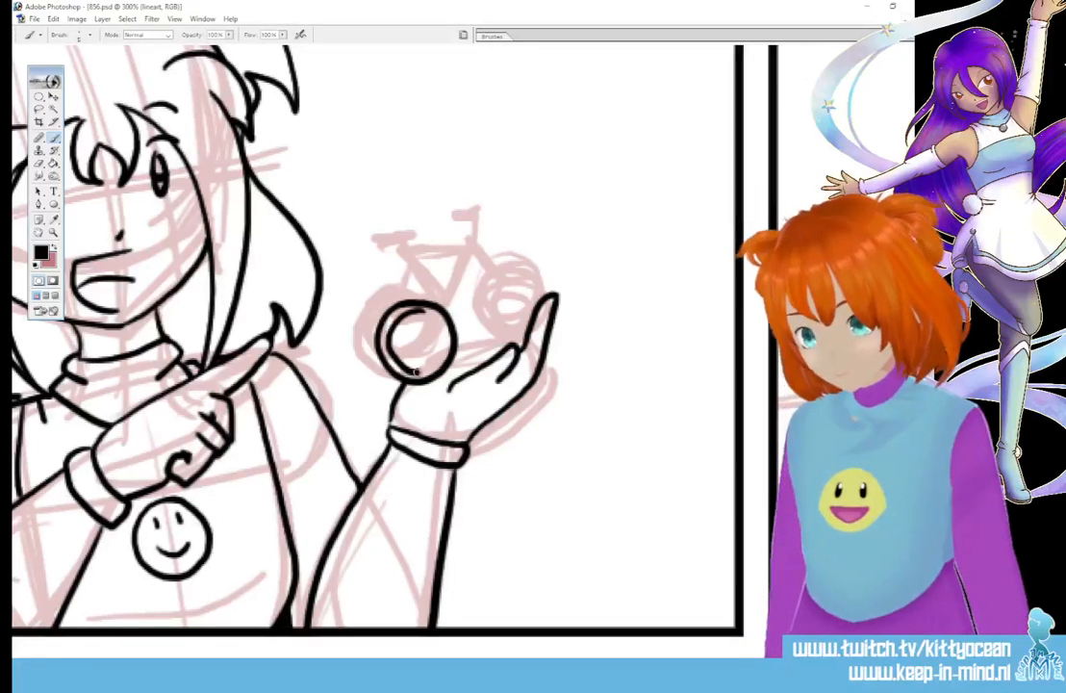
mouse_move(519, 269)
left_mouse_down()
mouse_move(481, 325)
mouse_move(498, 341)
mouse_move(524, 310)
mouse_move(501, 270)
mouse_move(541, 278)
mouse_move(544, 316)
left_mouse_up()
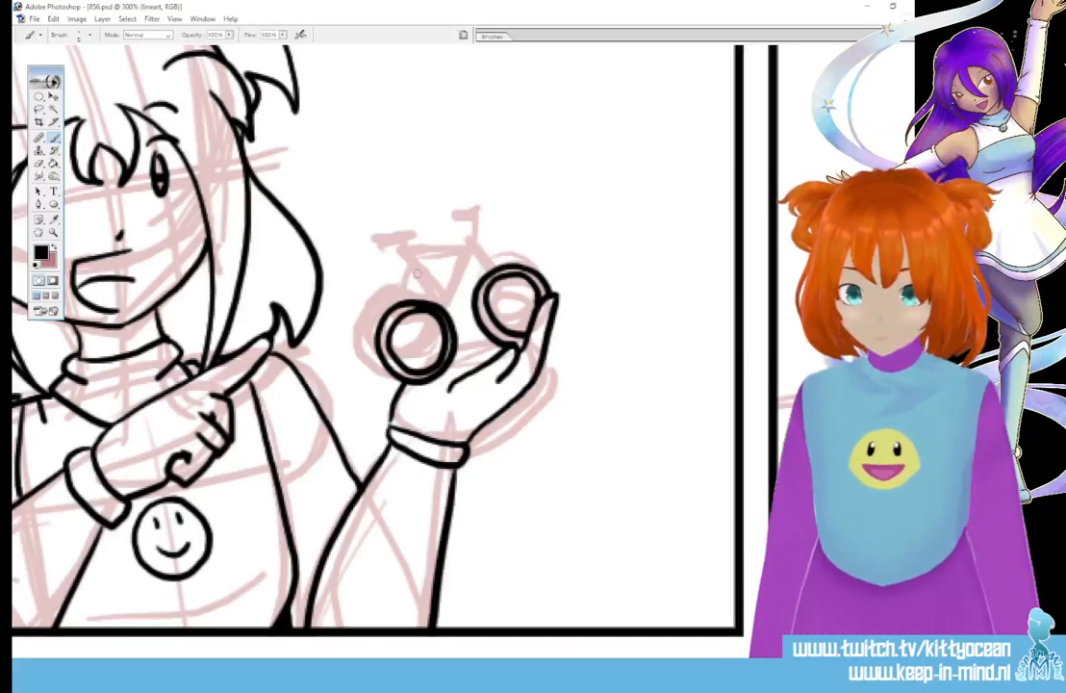
mouse_move(417, 271)
left_mouse_down()
mouse_move(413, 313)
mouse_move(460, 328)
left_mouse_up()
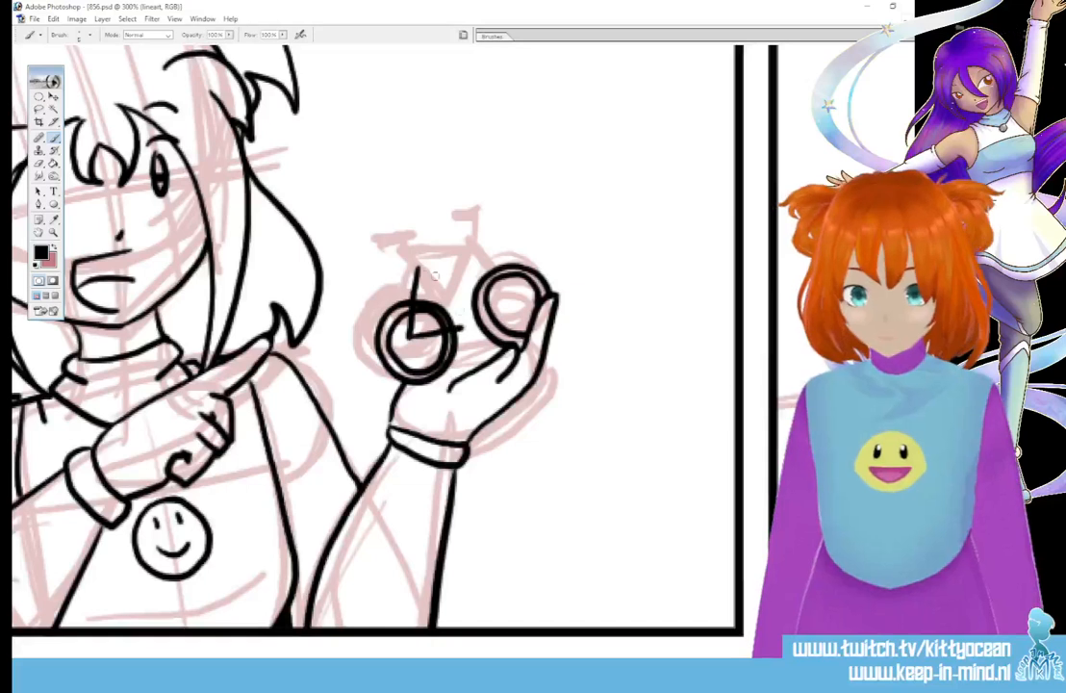
left_click_drag(416, 272, 464, 323)
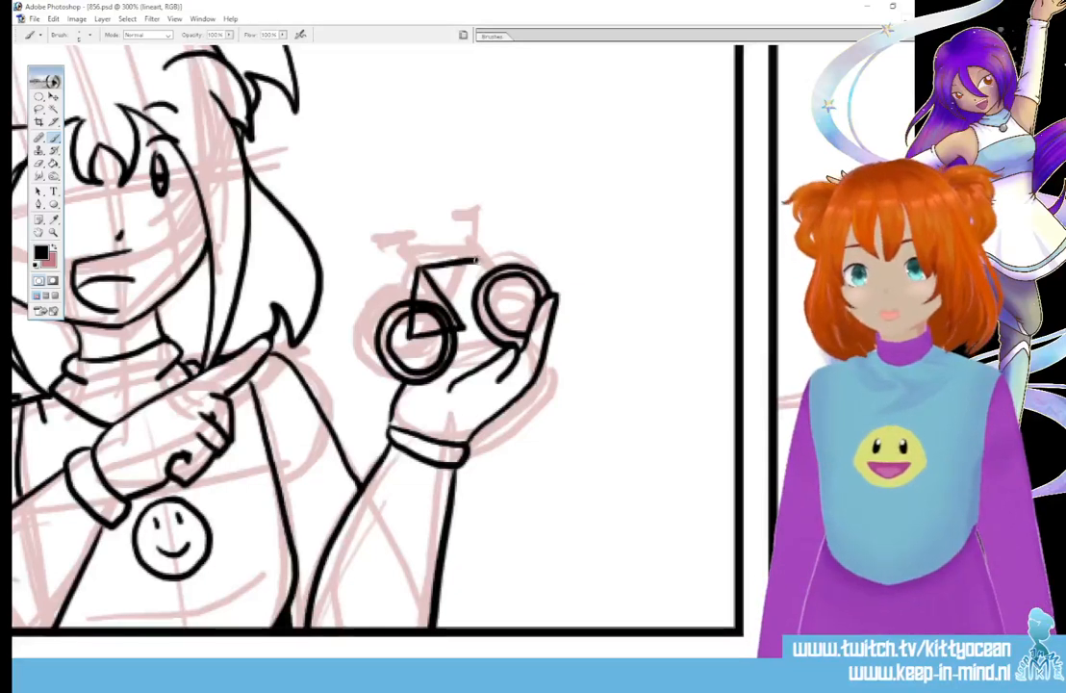
left_click_drag(475, 256, 520, 309)
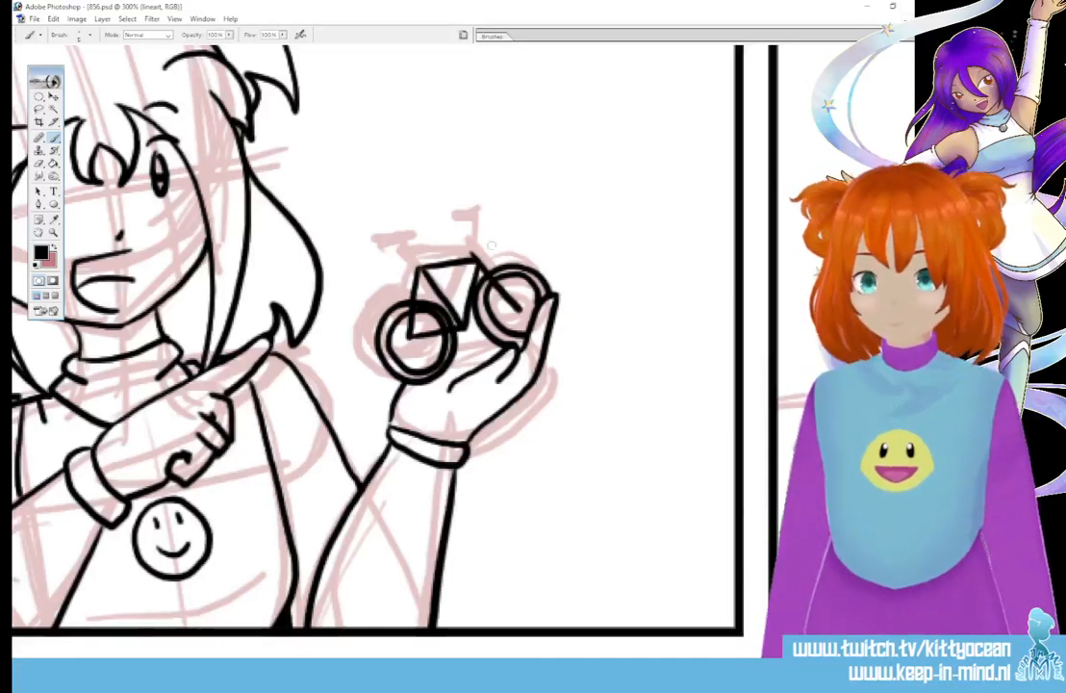
mouse_move(473, 258)
left_mouse_down()
mouse_move(472, 213)
mouse_move(449, 231)
left_mouse_up()
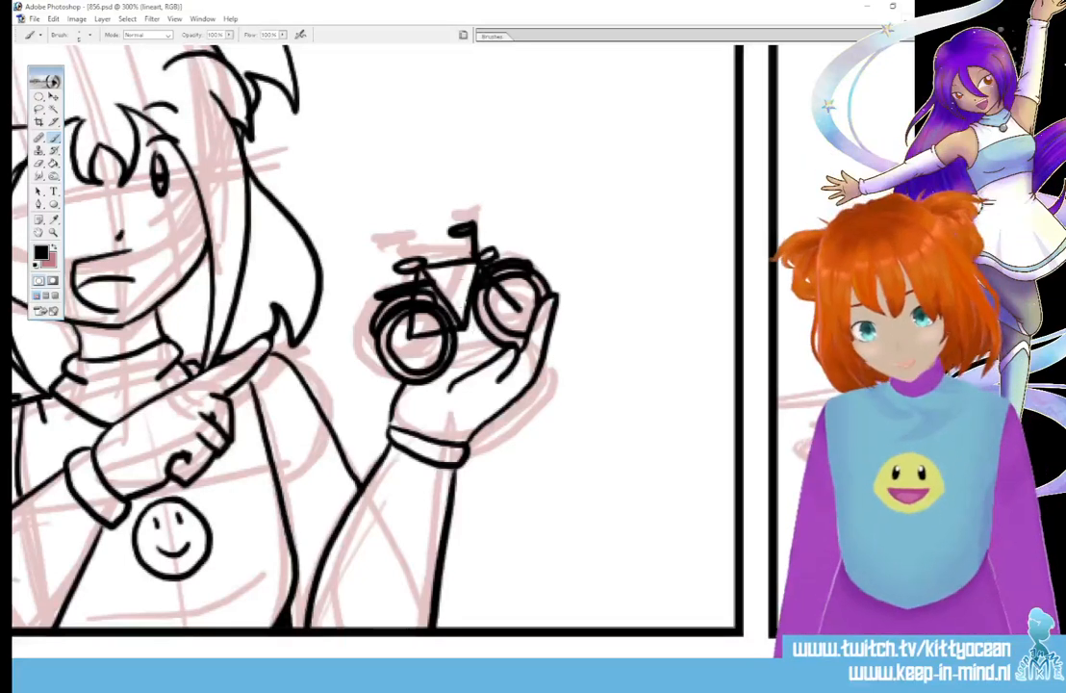
Add the chain guard, pedal and curved frame tube to the small bicycle above the open palm
left_click_drag(471, 325, 408, 335)
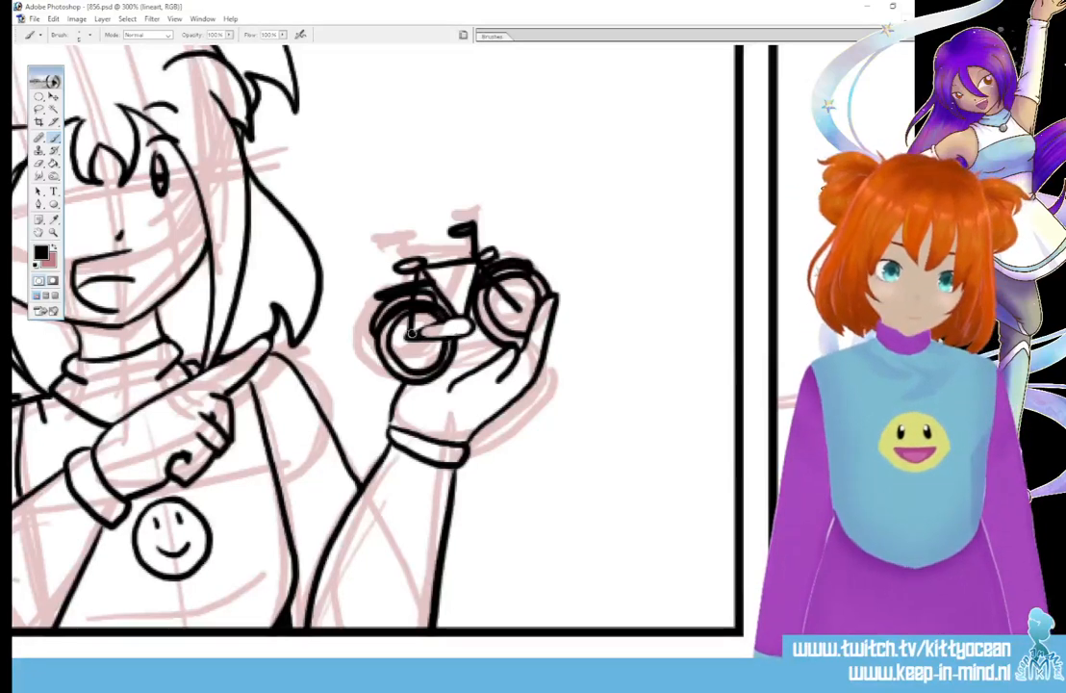
left_click_drag(352, 293, 404, 271)
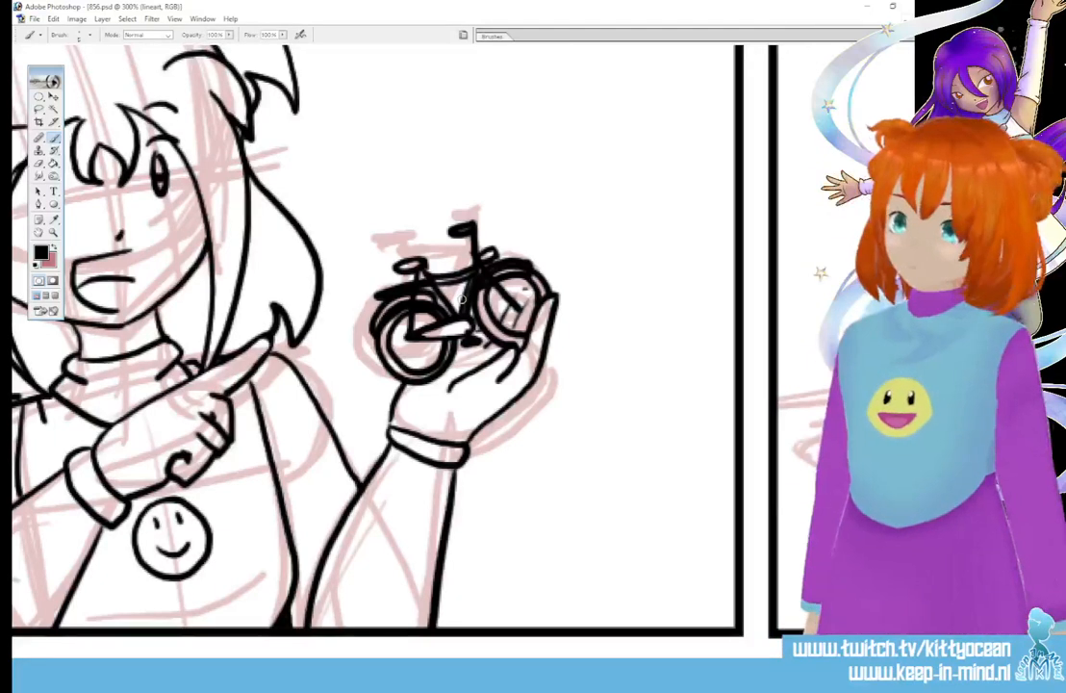
Ink the wavy water's edge in the "...VOOR WATERFIETSEN!" panel, running below the figure's feet and curling inward along both sides
left_click_drag(226, 663, 371, 663)
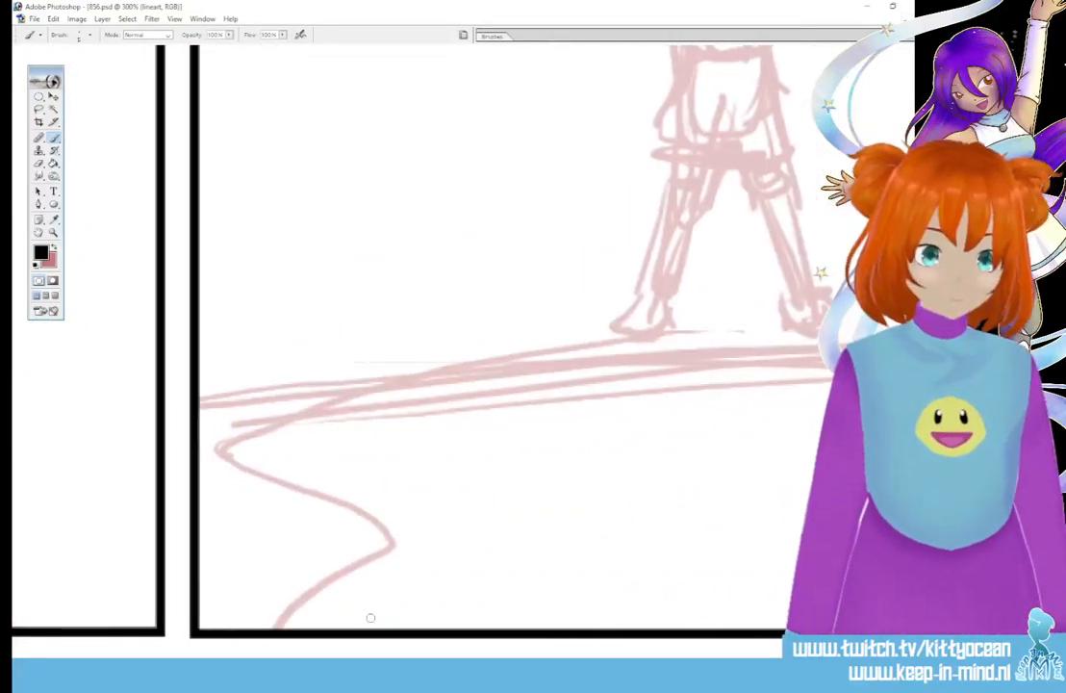
mouse_move(657, 338)
left_mouse_down()
mouse_move(286, 358)
mouse_move(223, 394)
mouse_move(335, 442)
mouse_move(222, 462)
mouse_move(238, 498)
mouse_move(319, 527)
mouse_move(328, 546)
mouse_move(416, 560)
mouse_move(197, 610)
left_mouse_up()
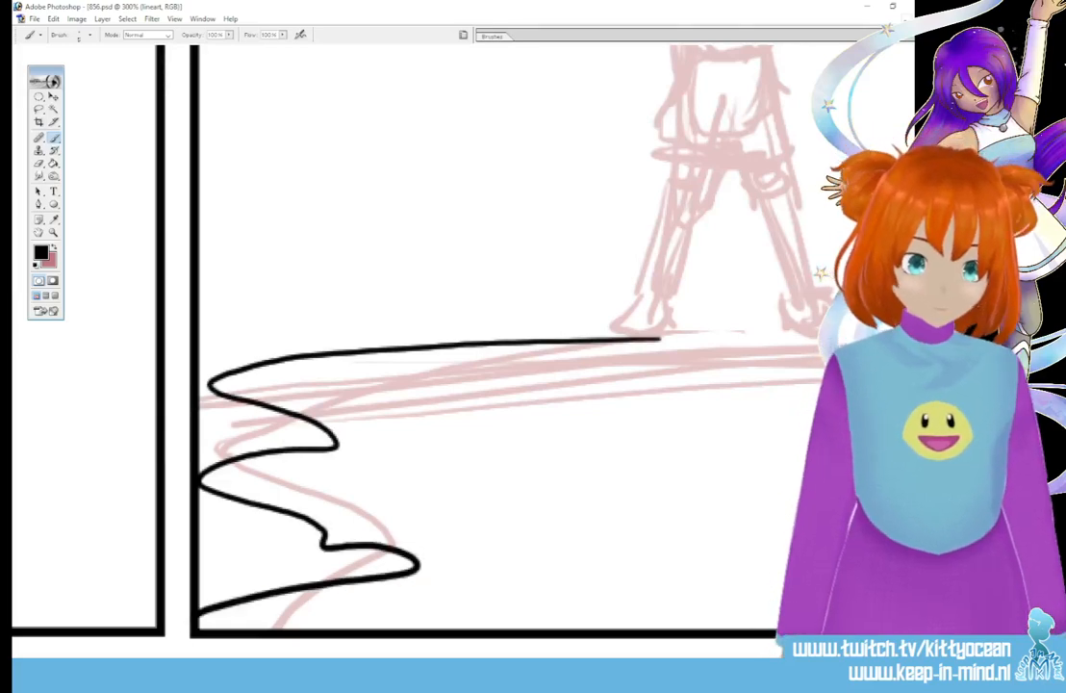
mouse_move(351, 663)
left_mouse_down()
mouse_move(464, 664)
mouse_move(424, 664)
left_mouse_up()
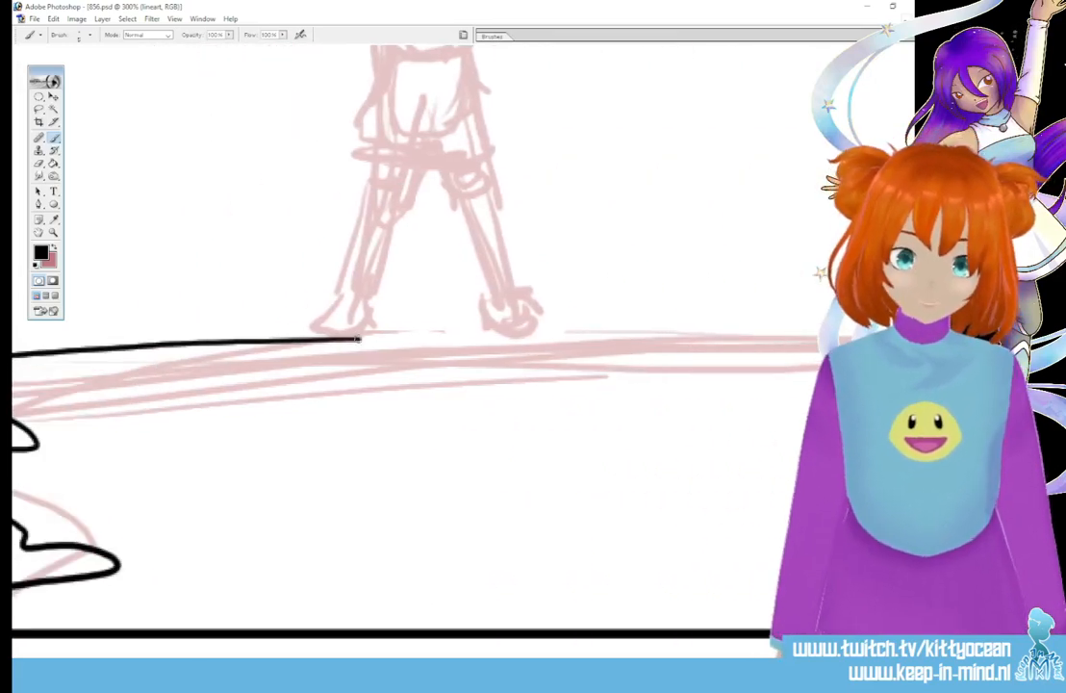
mouse_move(357, 338)
left_mouse_down()
mouse_move(734, 350)
mouse_move(804, 439)
left_mouse_up()
left_click_drag(823, 521, 782, 568)
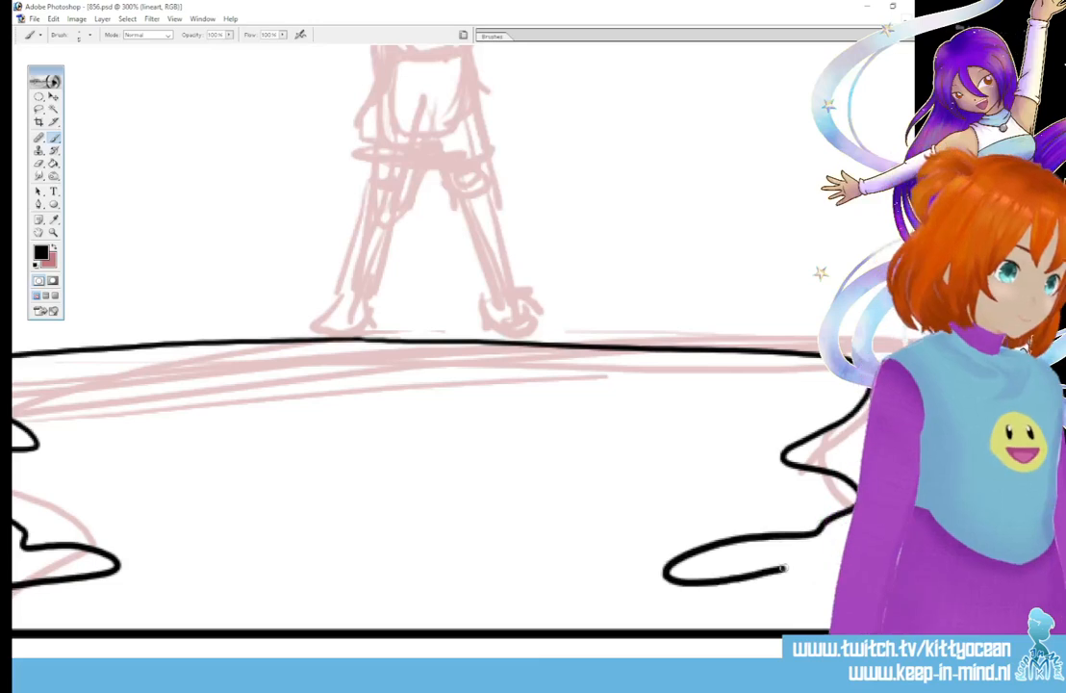
mouse_move(450, 664)
left_mouse_down()
mouse_move(498, 664)
mouse_move(466, 664)
left_mouse_up()
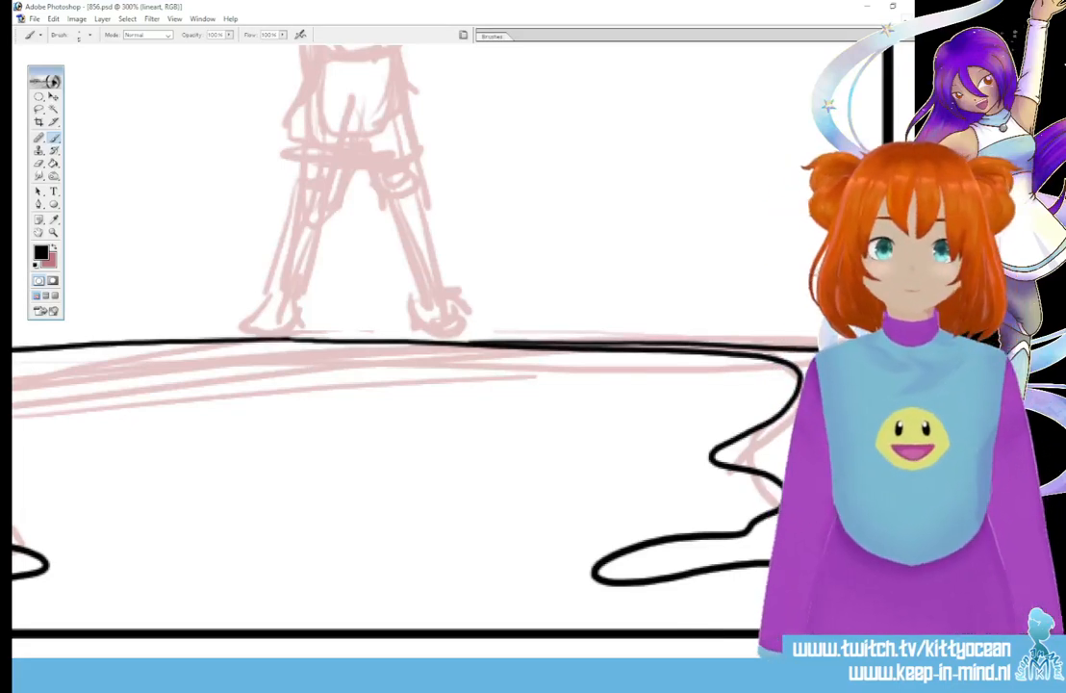
left_click_drag(731, 310, 31, 329)
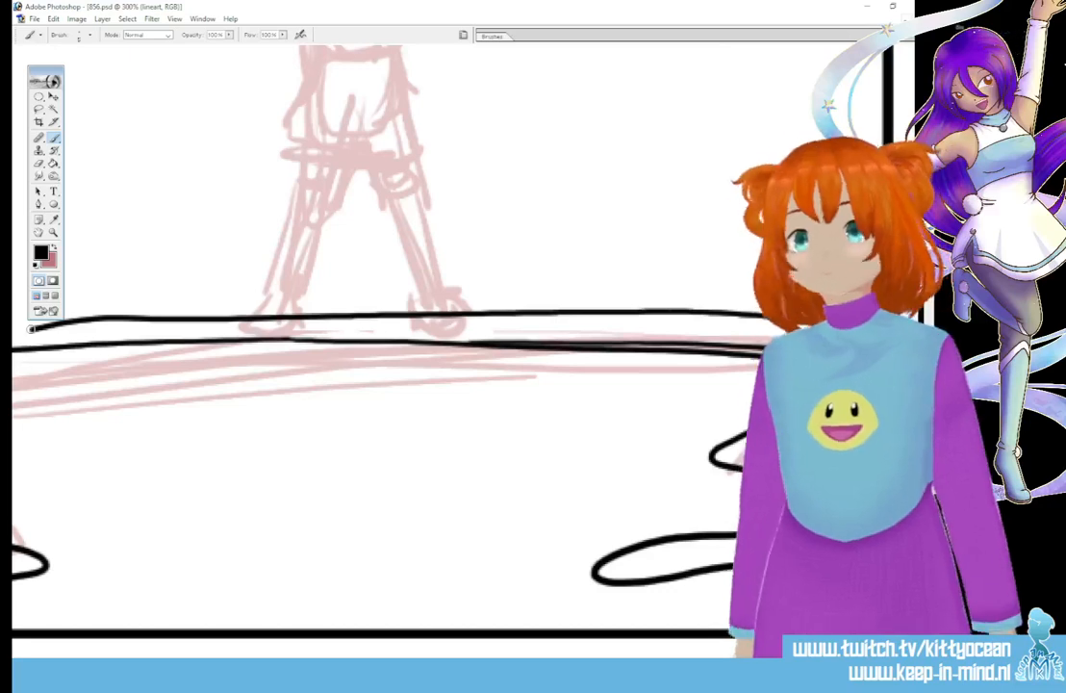
key("ctrl+minus")
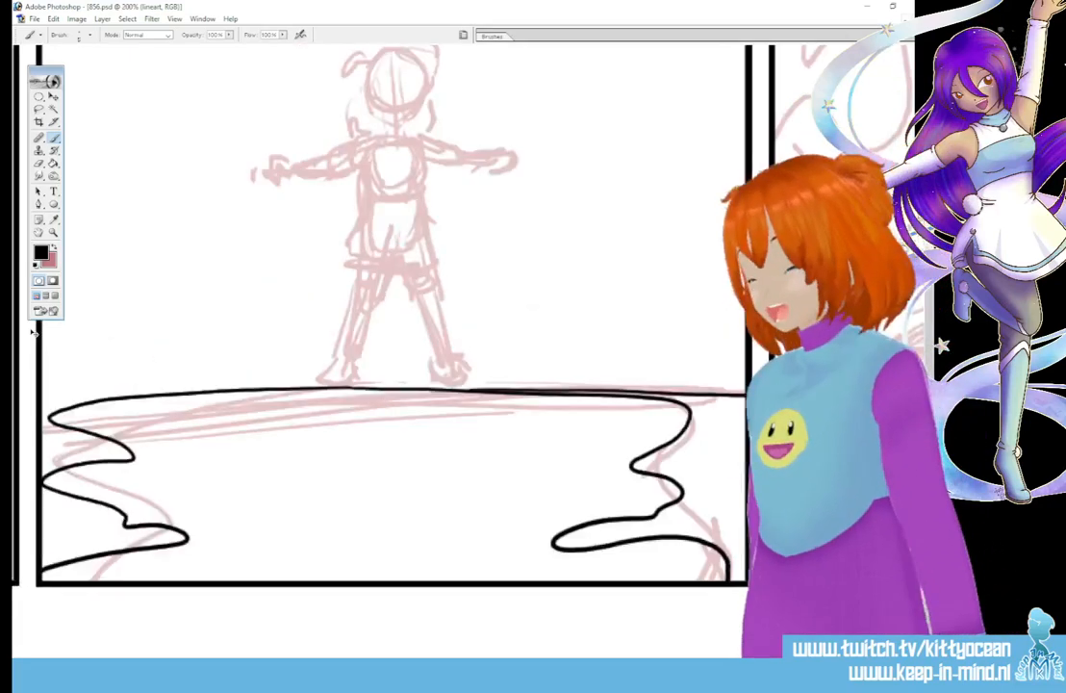
key("ctrl+minus")
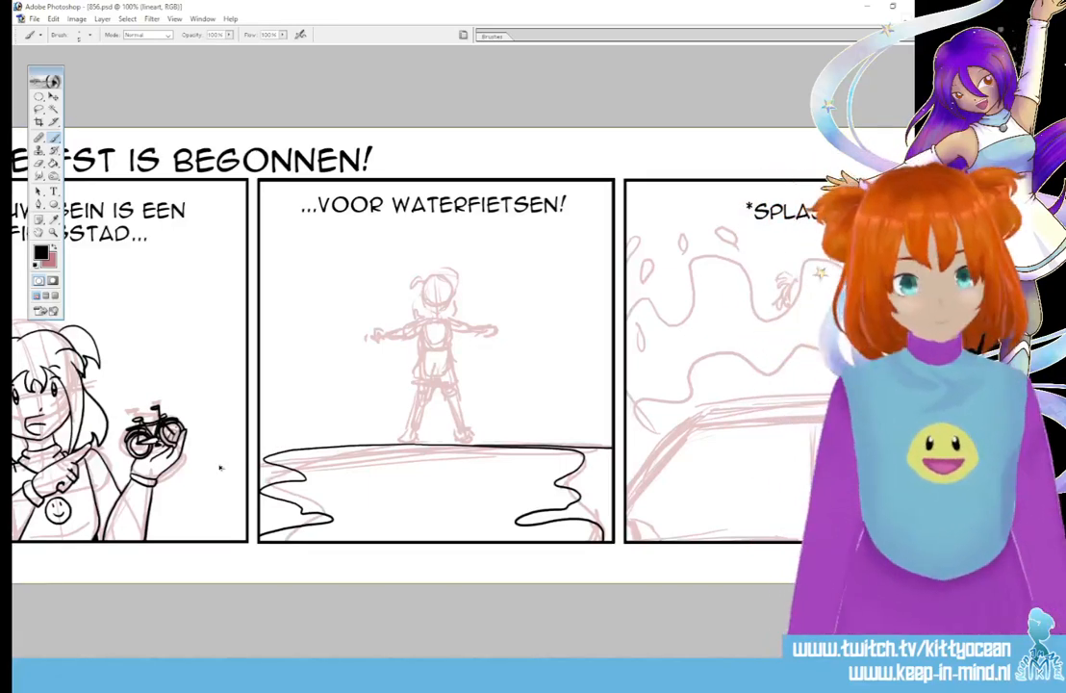
key("ctrl+alt+z")
key("ctrl+alt+z")
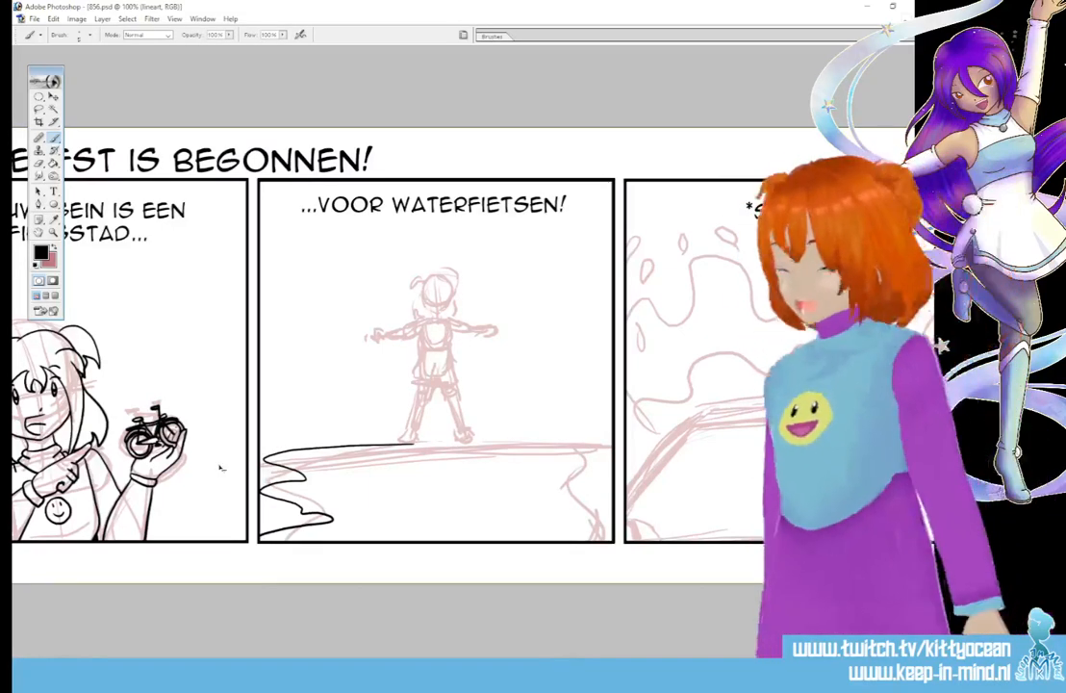
key("ctrl+shift+z")
key("ctrl+shift+z")
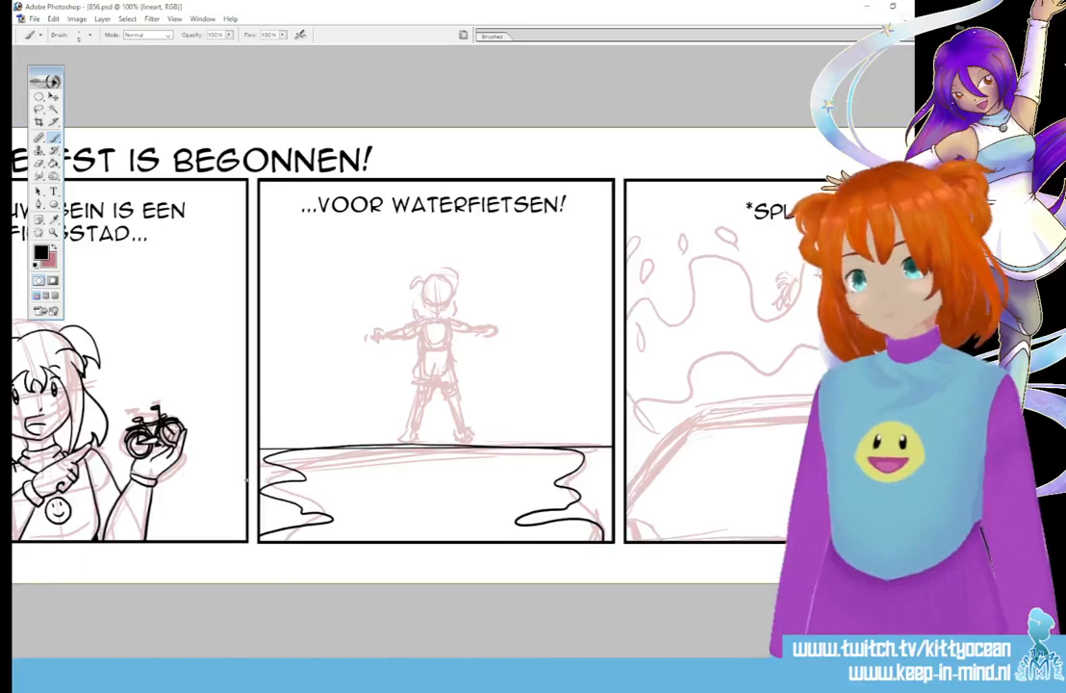
Rule two straight lines across the panel at the figure's foot and hem heights, and trim the hump off the water's edge
key("ctrl+plus")
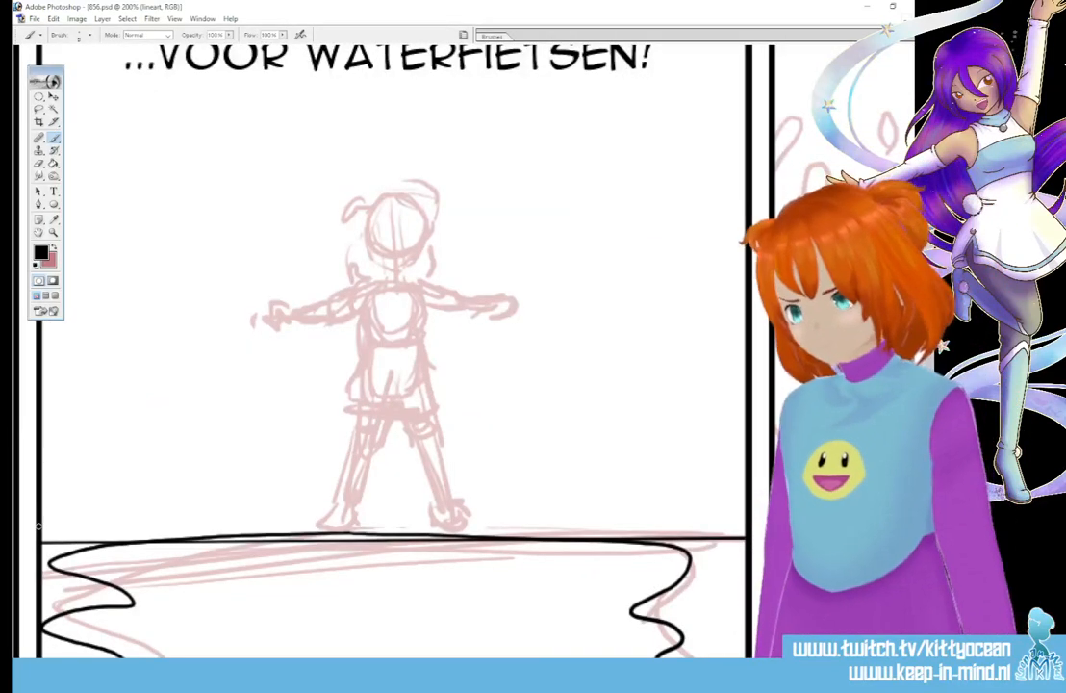
left_click(746, 519, "shift")
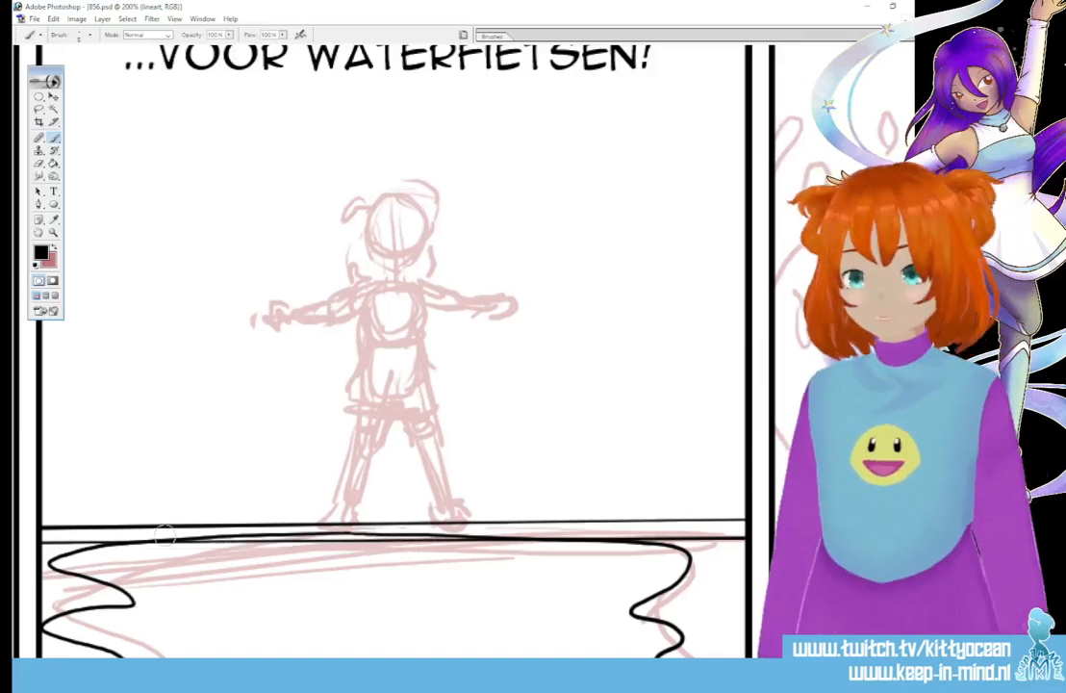
left_click_drag(173, 534, 541, 531)
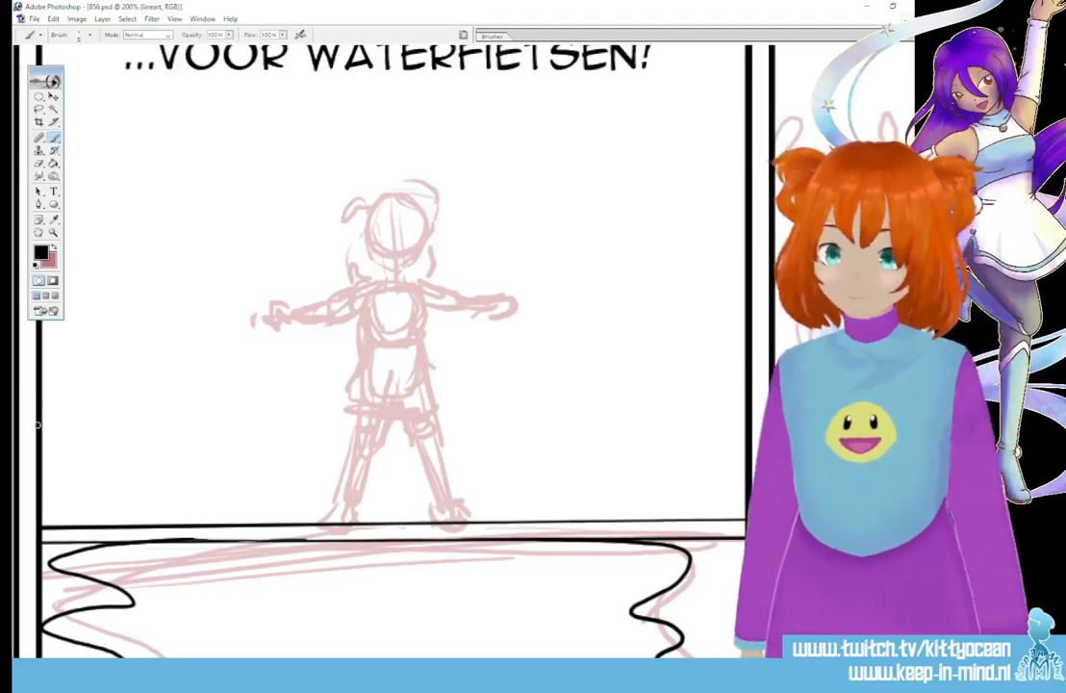
left_click(747, 413, "shift")
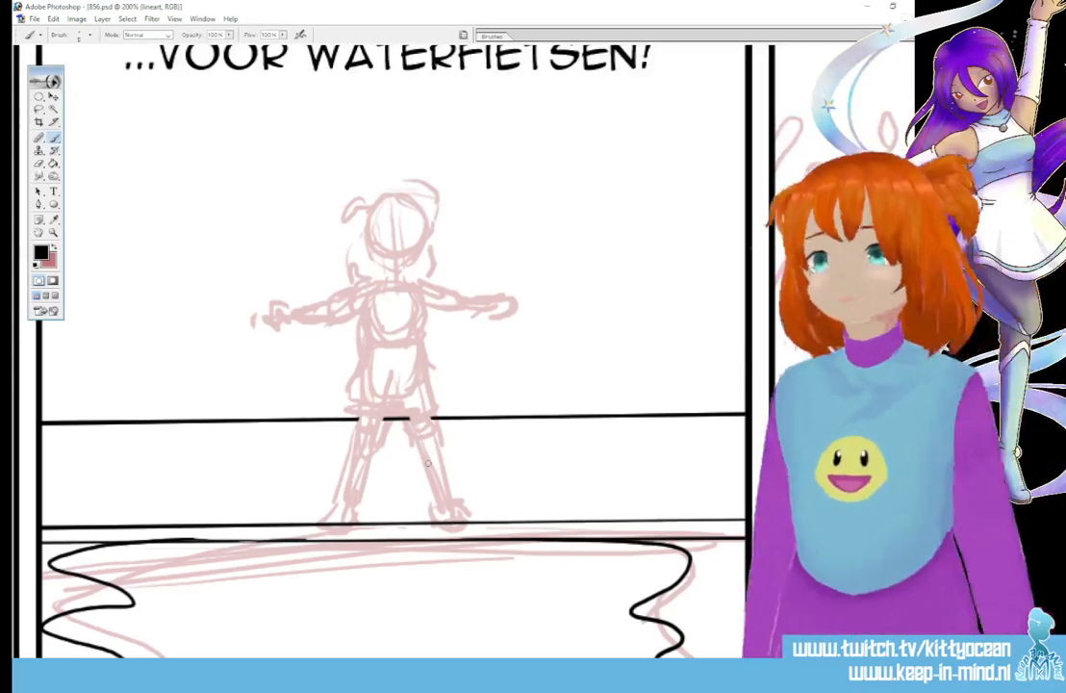
Ink the bumpy outlines of two bushes and a tree canopy above the upper ruled line, on the figure's right-hand side
mouse_move(728, 221)
left_mouse_down()
mouse_move(704, 240)
mouse_move(664, 239)
mouse_move(631, 286)
mouse_move(584, 310)
mouse_move(573, 352)
mouse_move(531, 397)
mouse_move(487, 362)
mouse_move(452, 406)
left_mouse_up()
mouse_move(628, 407)
left_mouse_down()
mouse_move(663, 354)
mouse_move(686, 354)
mouse_move(709, 382)
left_mouse_up()
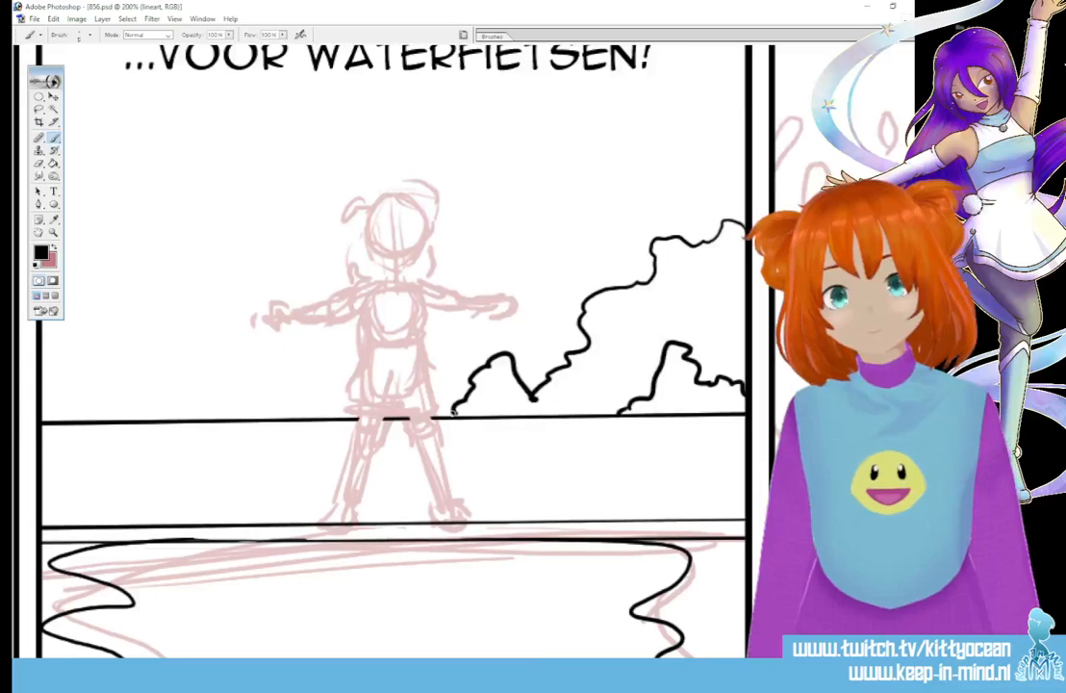
mouse_move(627, 281)
left_mouse_down()
mouse_move(585, 263)
mouse_move(513, 264)
left_mouse_up()
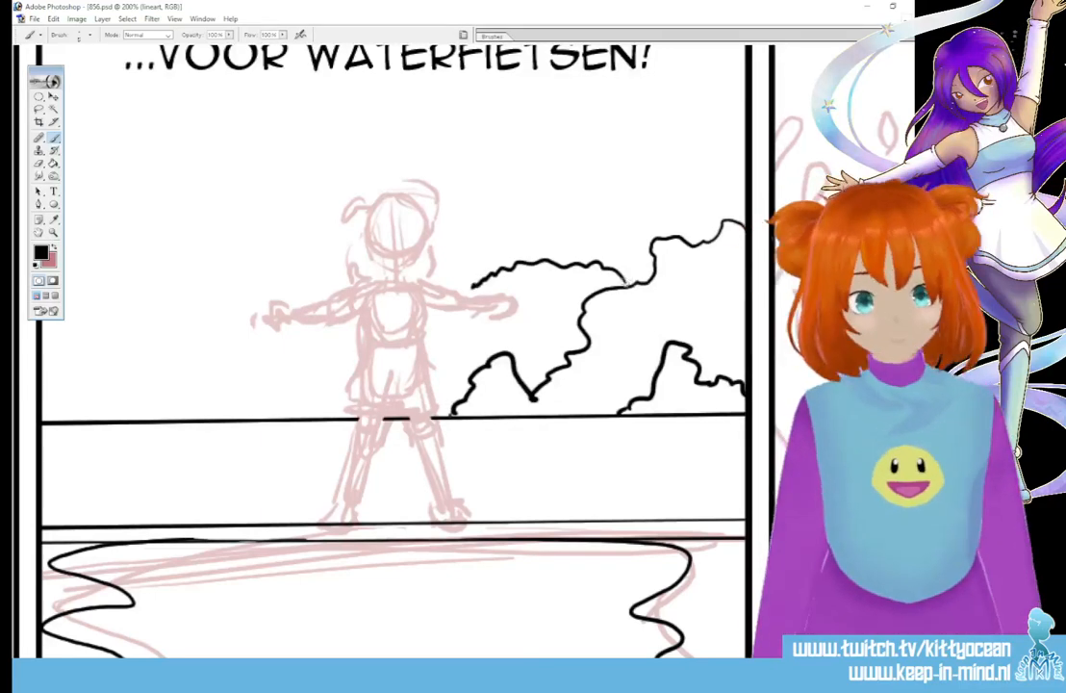
Ink matching bush and tree outlines on the figure's left-hand side, including a small bush reaching behind the body
left_click_drag(385, 327, 593, 327)
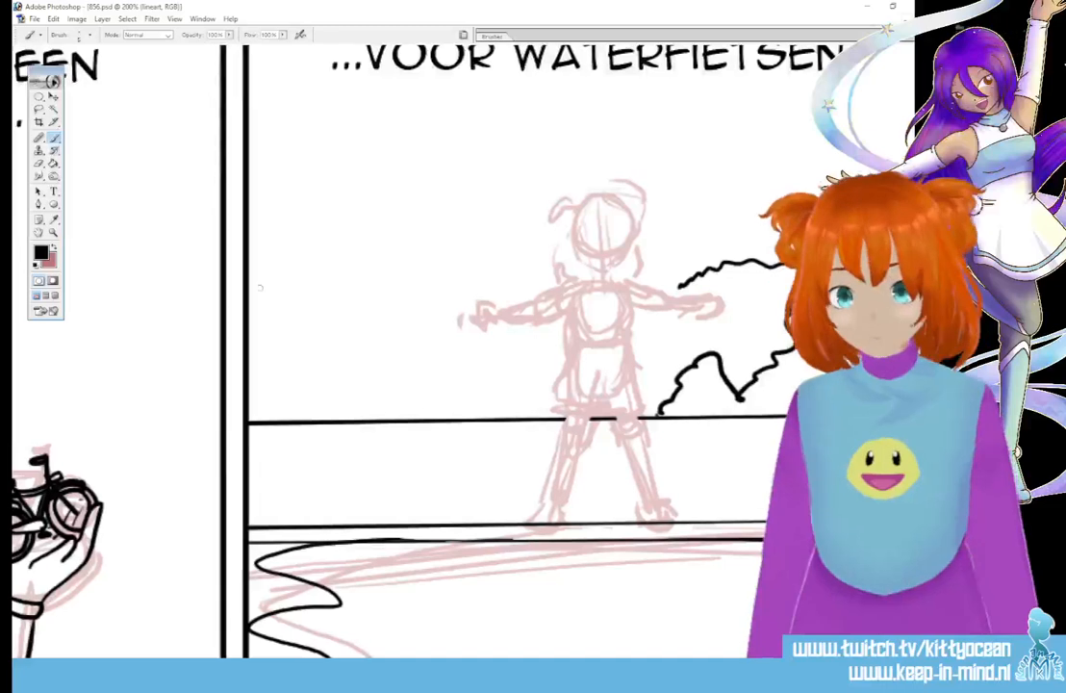
mouse_move(250, 294)
left_mouse_down()
mouse_move(331, 374)
mouse_move(378, 381)
mouse_move(381, 397)
mouse_move(396, 376)
mouse_move(414, 378)
mouse_move(430, 399)
mouse_move(466, 414)
left_mouse_up()
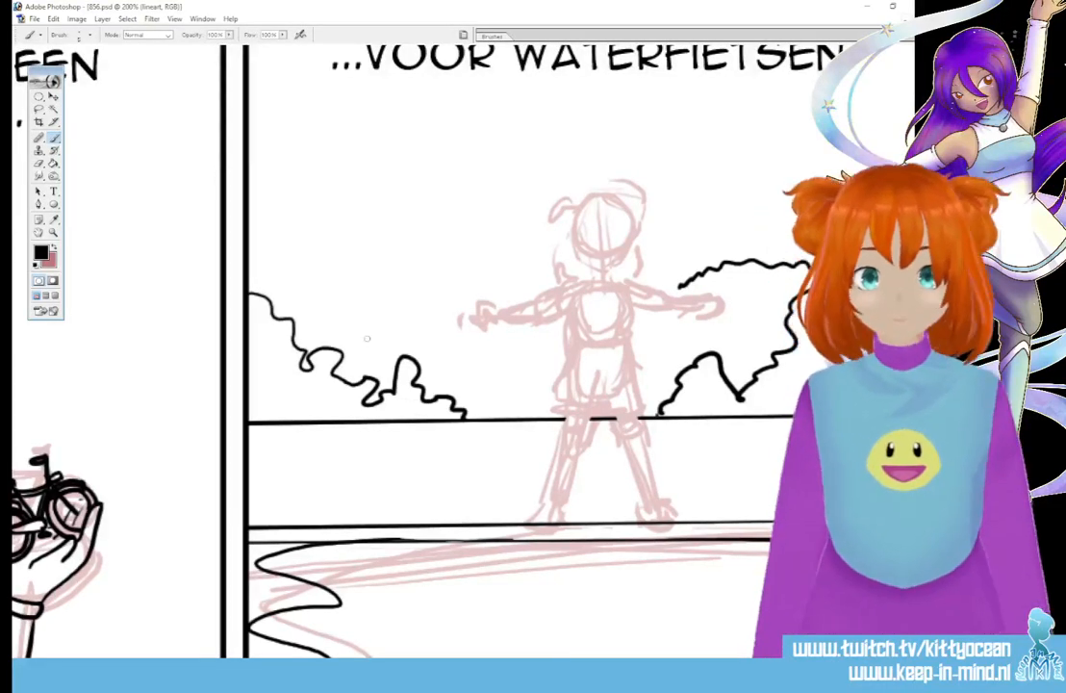
mouse_move(336, 335)
left_mouse_down()
mouse_move(376, 288)
mouse_move(484, 281)
left_mouse_up()
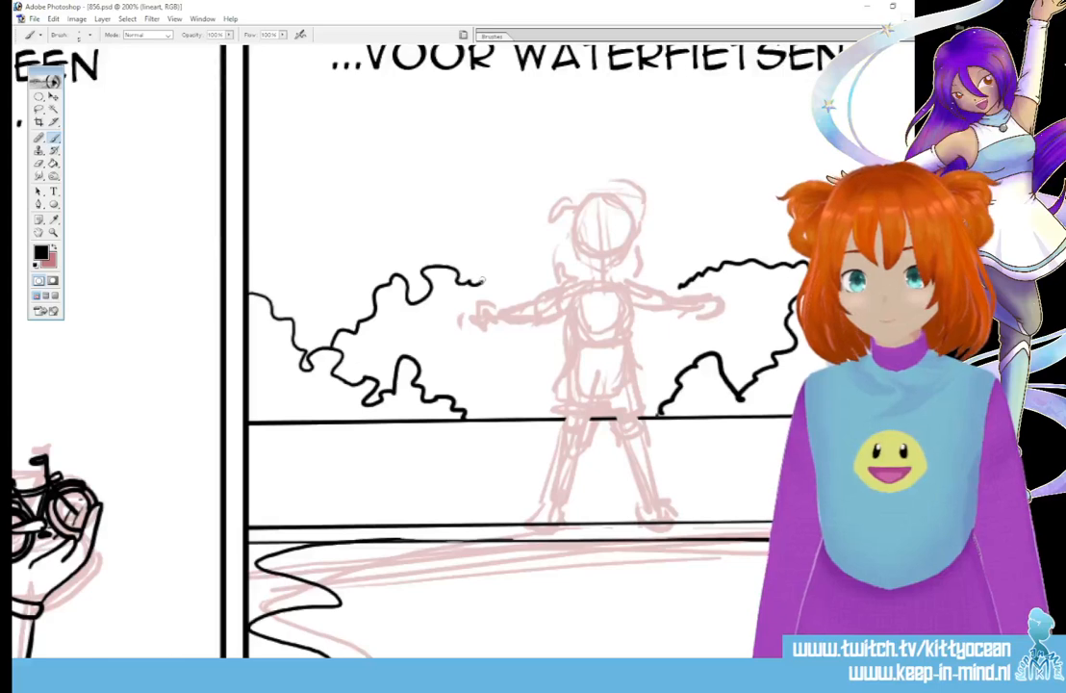
mouse_move(499, 418)
left_mouse_down()
mouse_move(518, 373)
mouse_move(548, 348)
left_mouse_up()
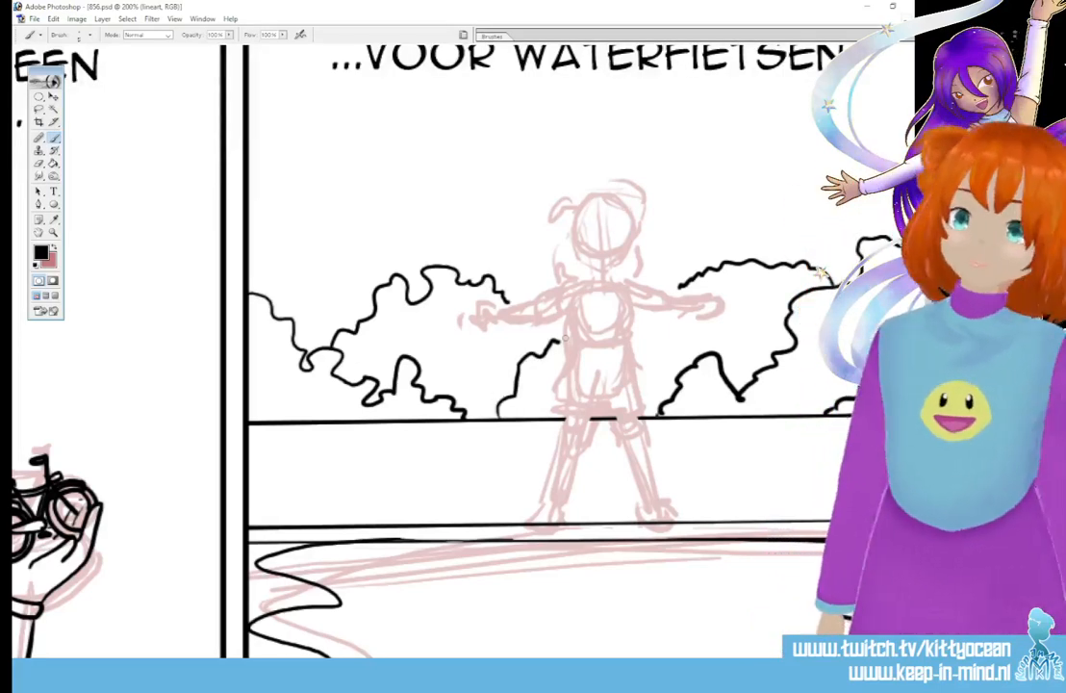
Ink the standing figure's fringe, face-framing locks and side tufts, with the chin, neck and collar beneath them
key("ctrl+plus")
key("ctrl+plus")
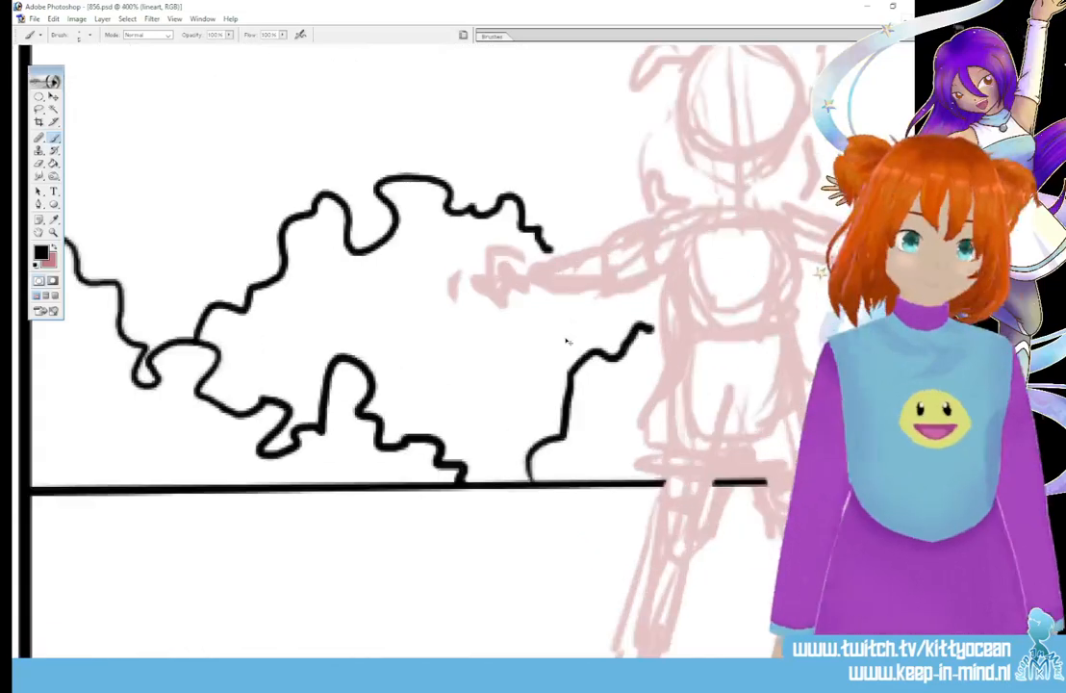
left_click_drag(564, 338, 401, 338)
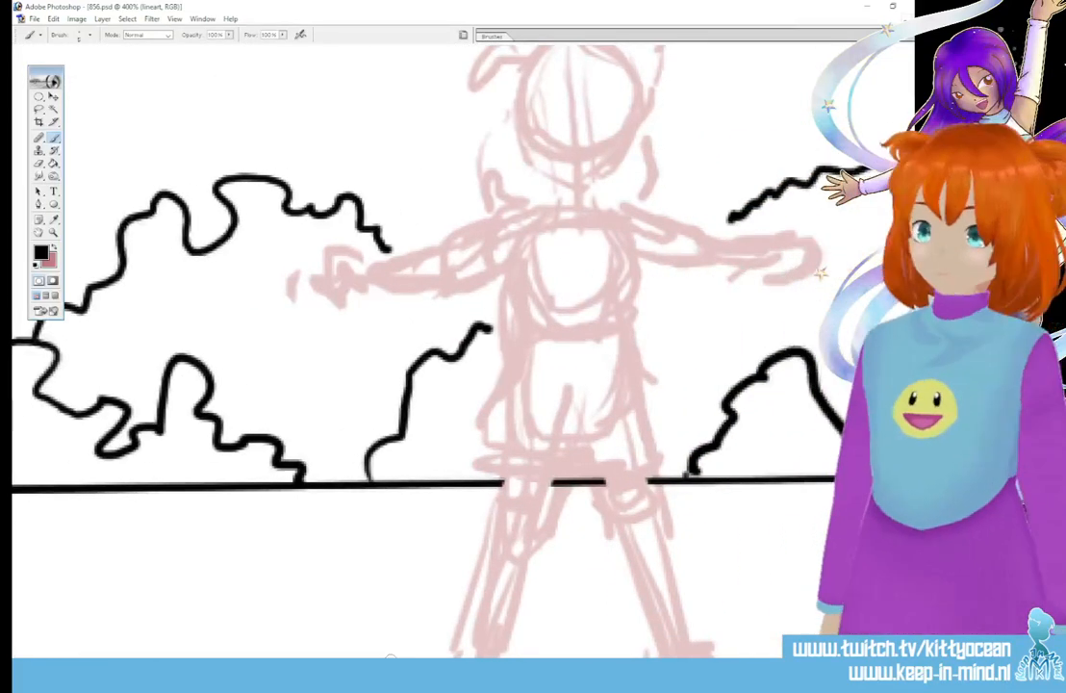
mouse_move(567, 108)
left_mouse_down()
mouse_move(567, 269)
mouse_move(556, 288)
mouse_move(564, 304)
mouse_move(597, 302)
mouse_move(531, 316)
mouse_move(543, 365)
left_mouse_up()
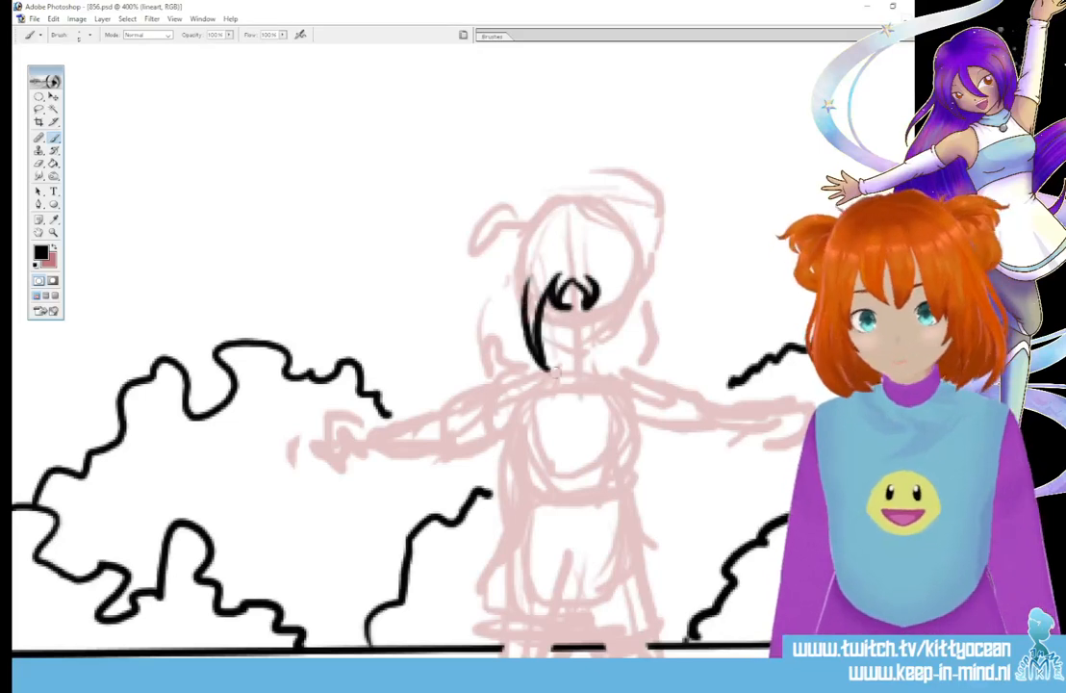
left_click_drag(534, 264, 509, 300)
left_click_drag(620, 279, 596, 366)
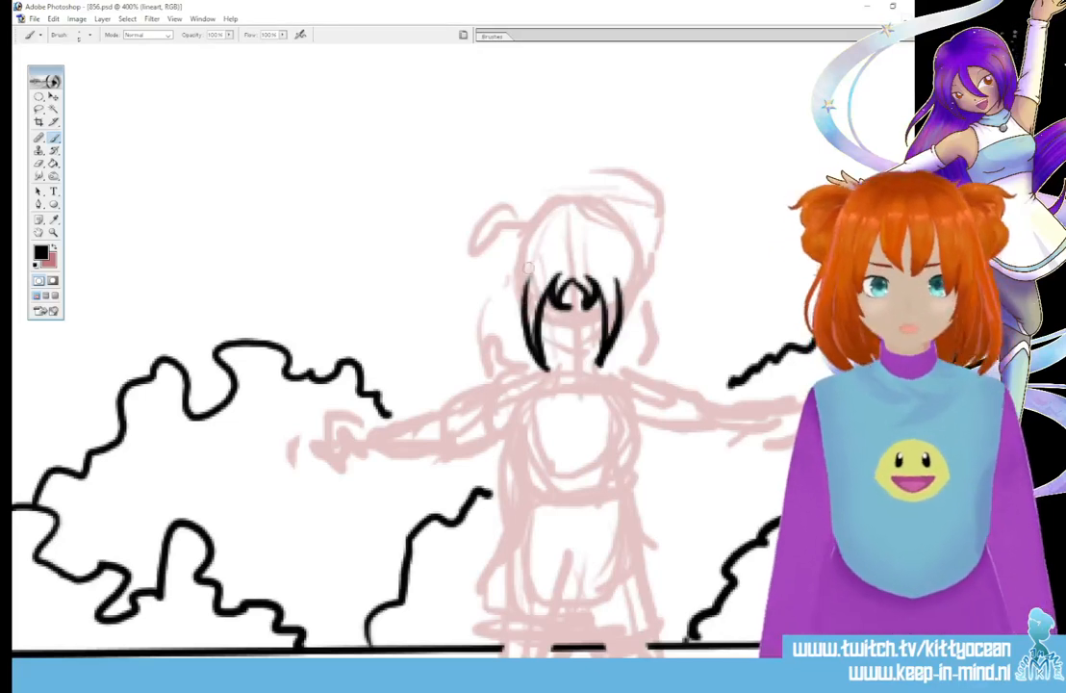
left_click_drag(560, 277, 537, 299)
left_click_drag(616, 269, 634, 296)
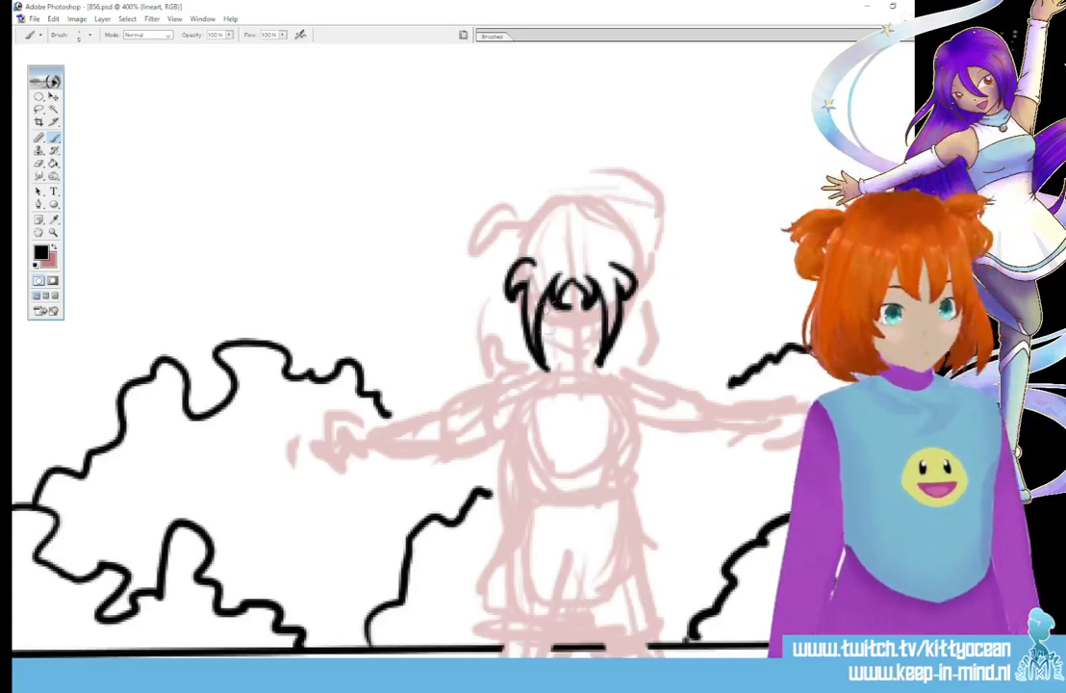
mouse_move(542, 335)
left_mouse_down()
mouse_move(582, 347)
mouse_move(604, 329)
left_mouse_up()
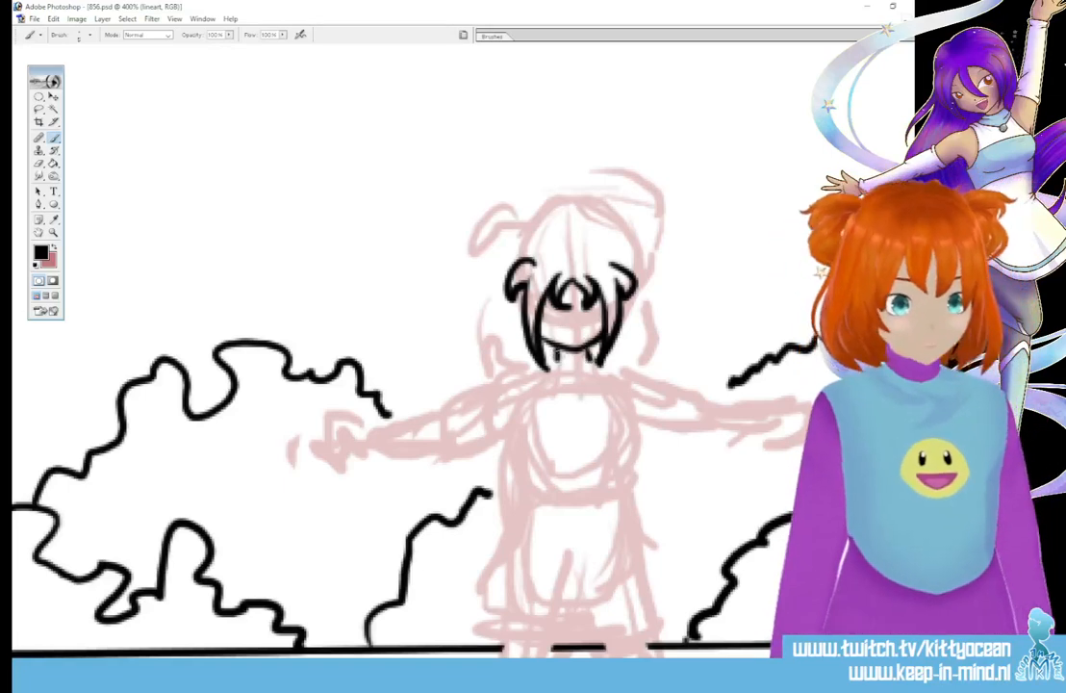
left_click_drag(544, 367, 583, 377)
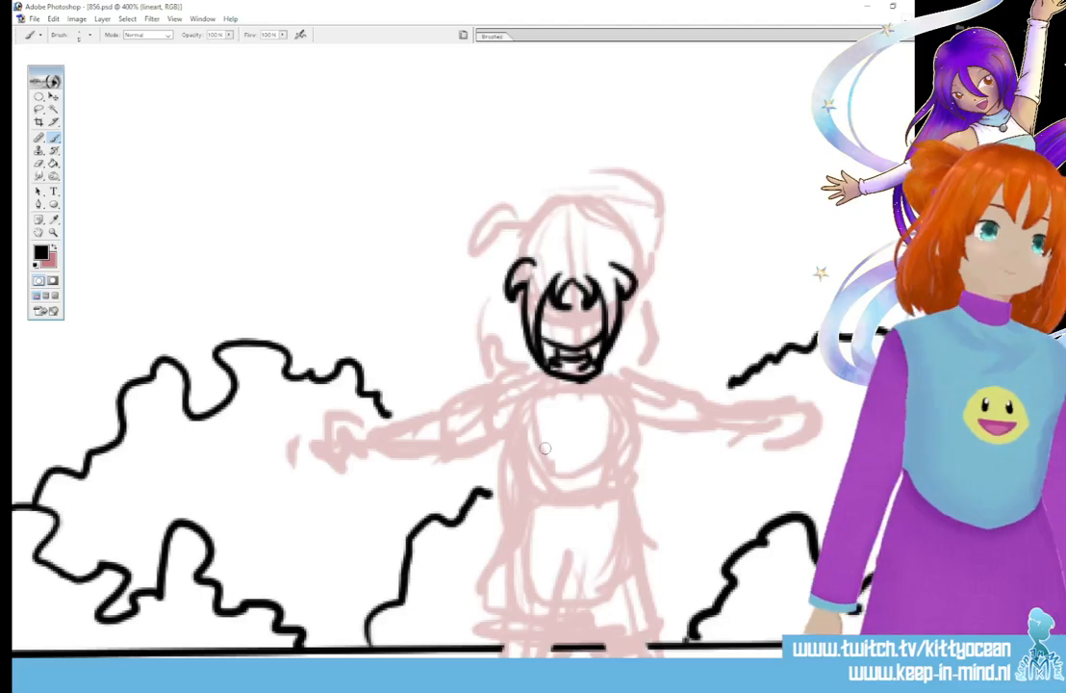
Ink the crown of the figure's head, the two hair buns and the loose hair flaring out on both sides
mouse_move(522, 258)
left_mouse_down()
mouse_move(545, 230)
mouse_move(623, 249)
left_mouse_up()
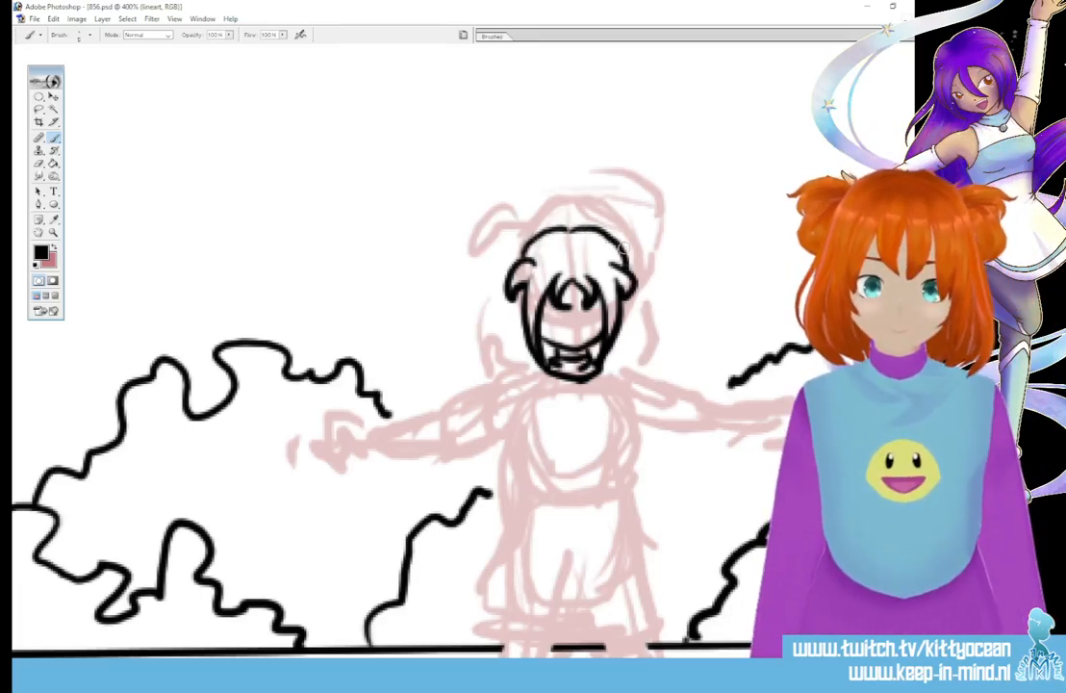
left_click_drag(527, 235, 512, 261)
left_click_drag(618, 235, 643, 261)
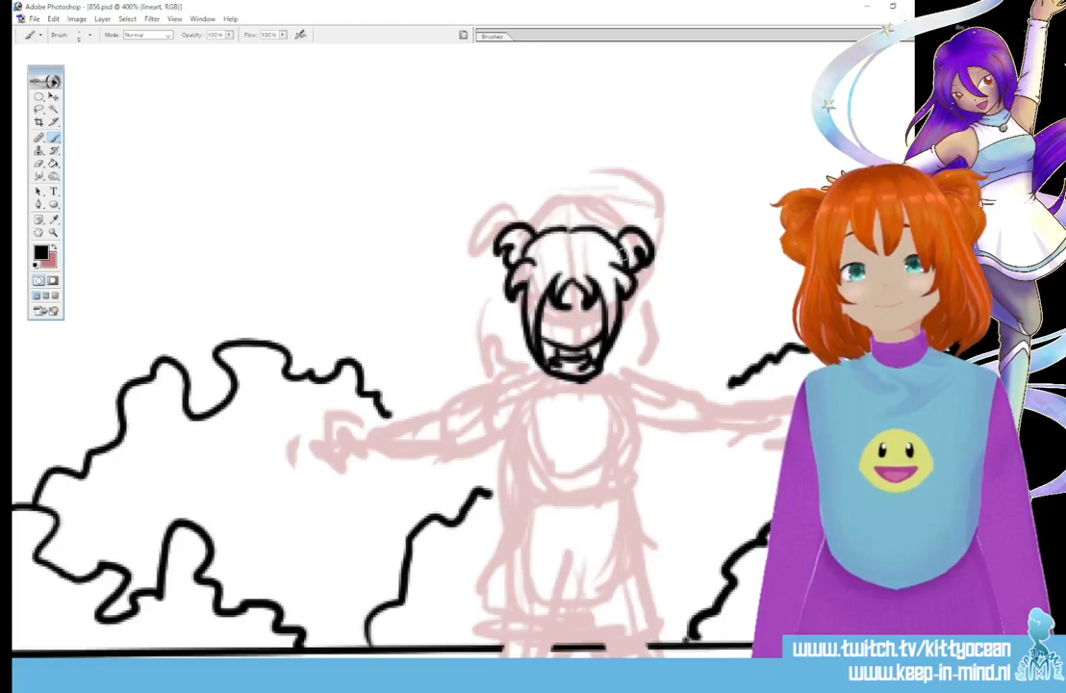
mouse_move(508, 279)
left_mouse_down()
mouse_move(474, 331)
mouse_move(486, 354)
mouse_move(519, 365)
left_mouse_up()
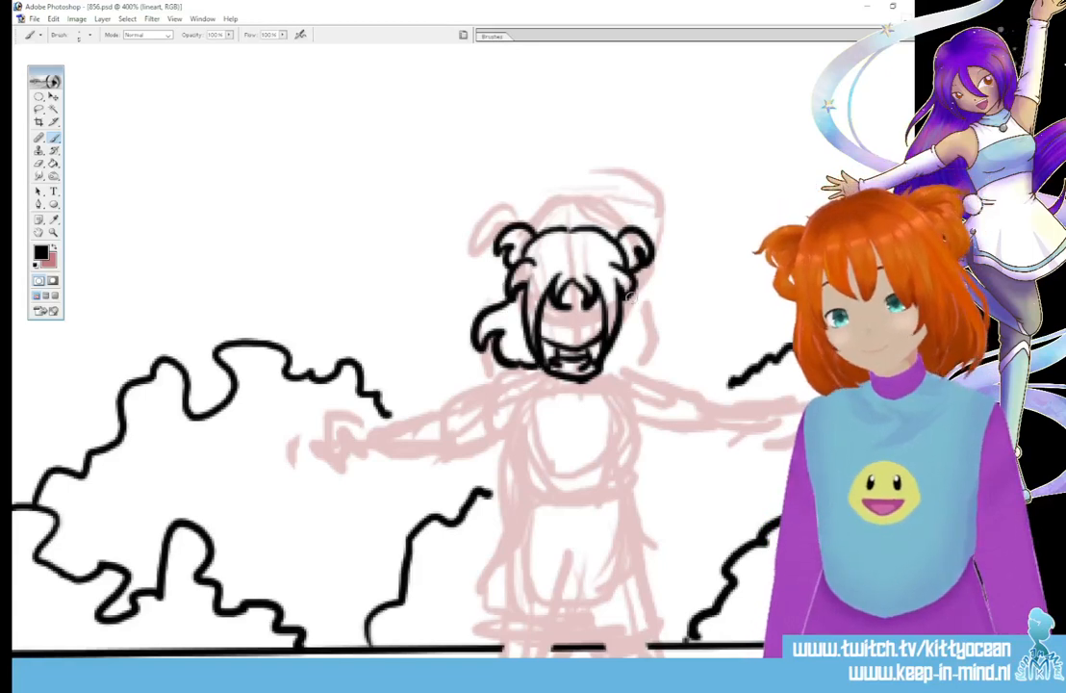
left_click_drag(631, 296, 625, 363)
Ink the figure's pointed tunic front with a small round face emblem on the chest, and add the eyes and open mouth
mouse_move(536, 372)
left_mouse_down()
mouse_move(522, 459)
mouse_move(522, 449)
mouse_move(609, 487)
mouse_move(583, 483)
mouse_move(625, 450)
left_mouse_up()
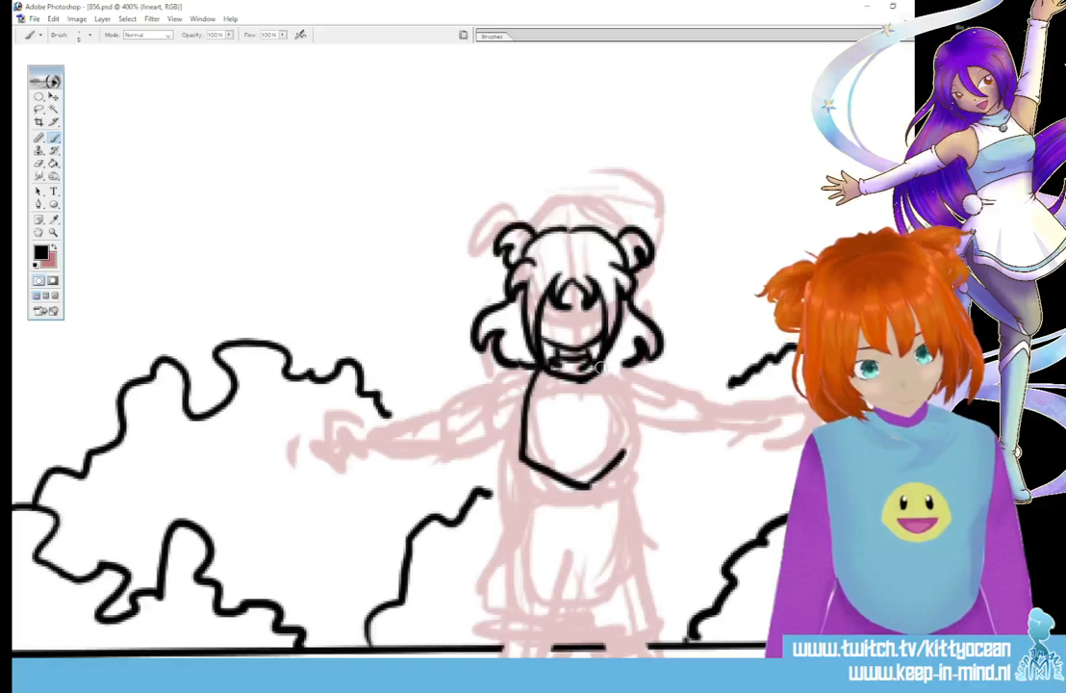
left_click_drag(612, 380, 626, 452)
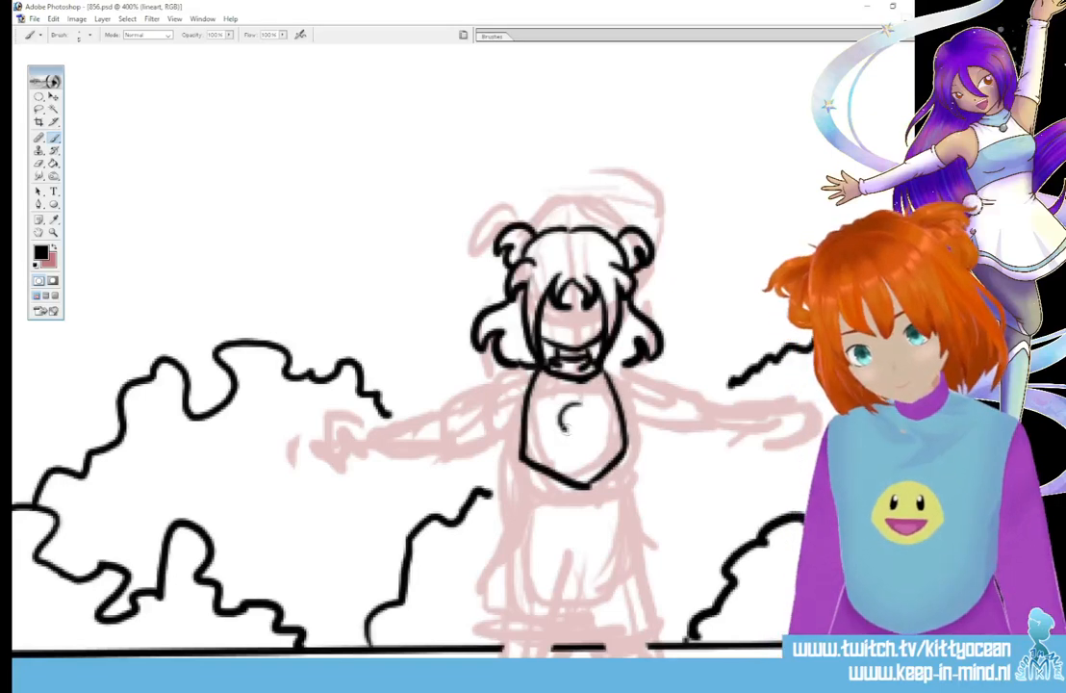
mouse_move(567, 431)
left_mouse_down()
mouse_move(574, 405)
mouse_move(582, 422)
left_mouse_up()
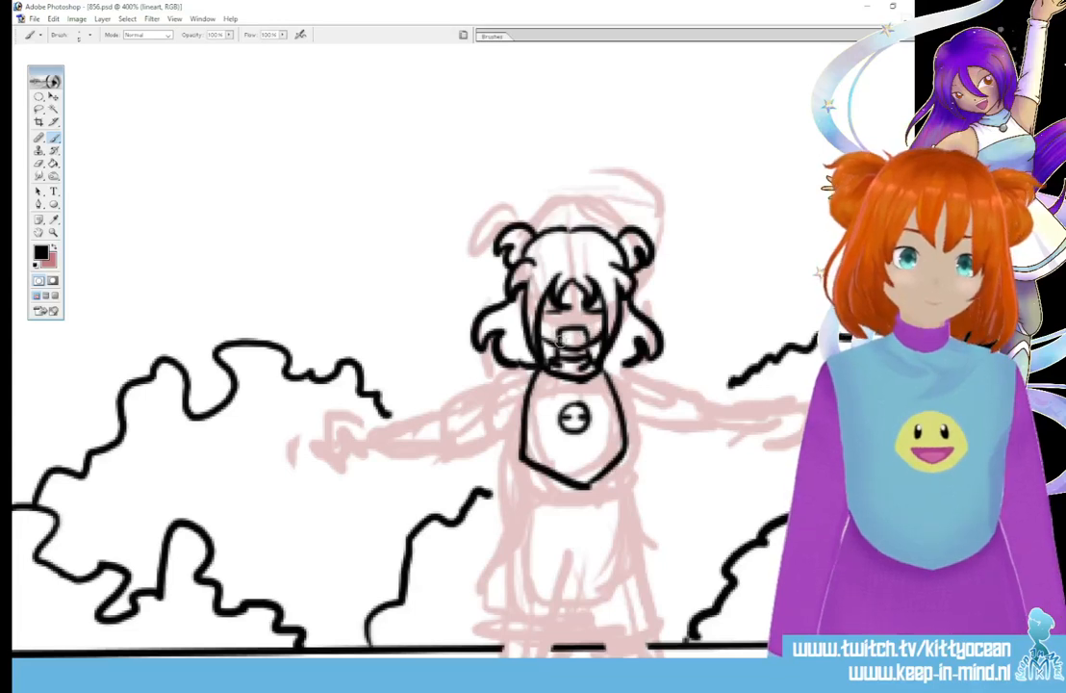
Finish the figure's mouth, and ink the waist below the tunic and the flared skirt with a fold line near its hem
left_click_drag(560, 340, 588, 343)
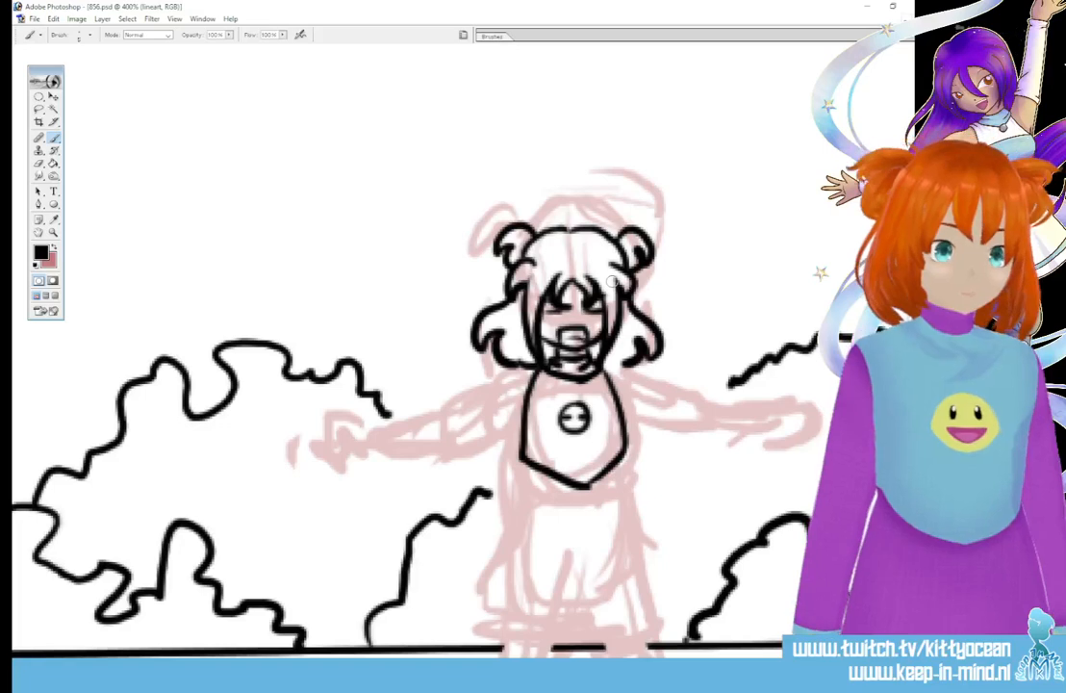
left_click_drag(531, 478, 527, 499)
left_click_drag(617, 479, 601, 497)
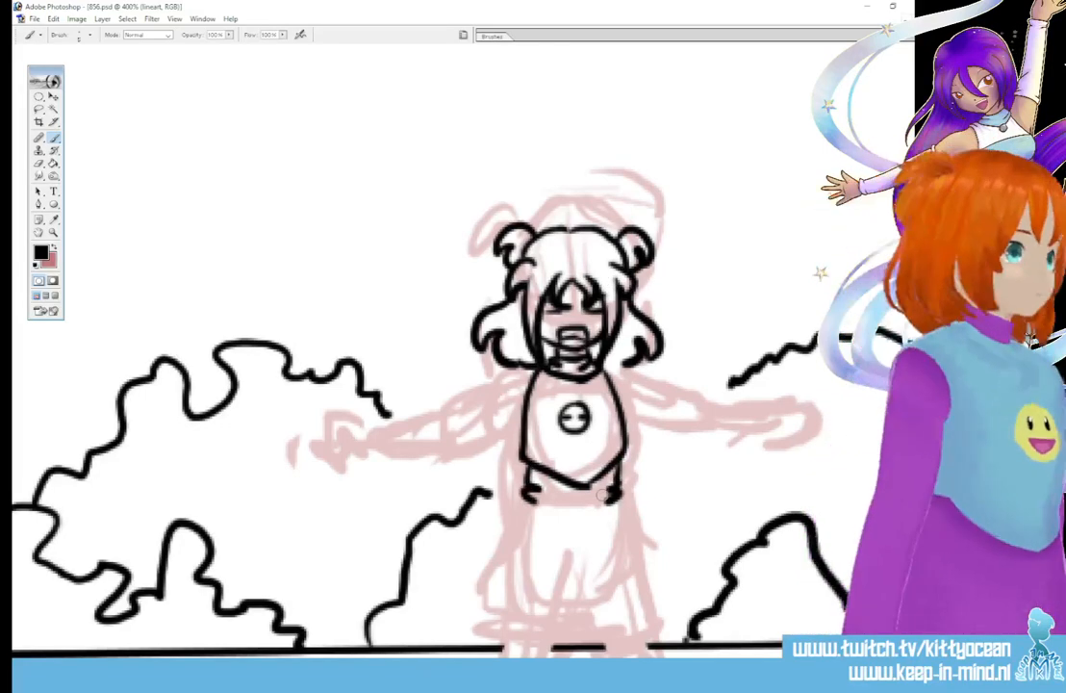
scroll(433, 365, "down", 3)
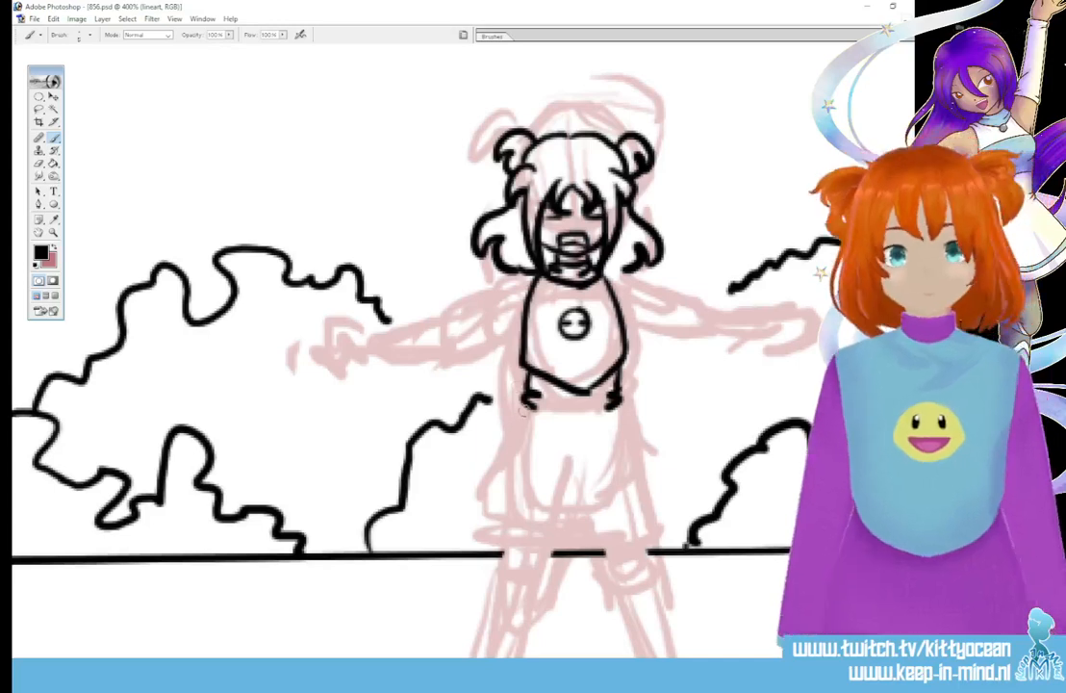
mouse_move(525, 404)
left_mouse_down()
mouse_move(475, 518)
mouse_move(645, 534)
left_mouse_up()
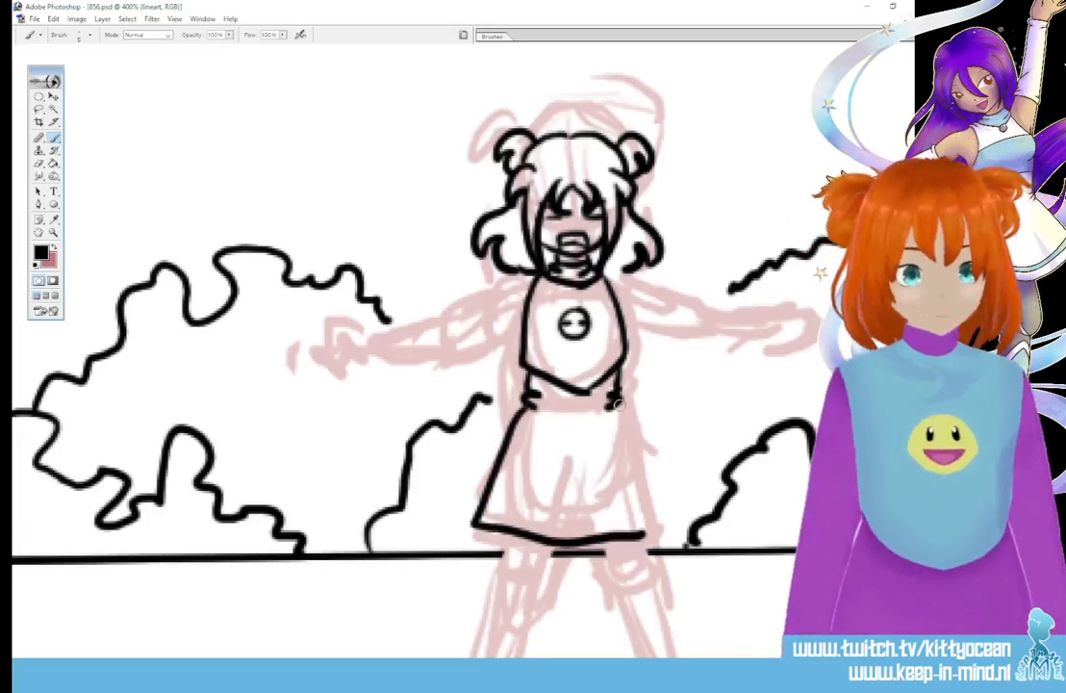
left_click_drag(617, 405, 658, 527)
left_click_drag(584, 515, 621, 499)
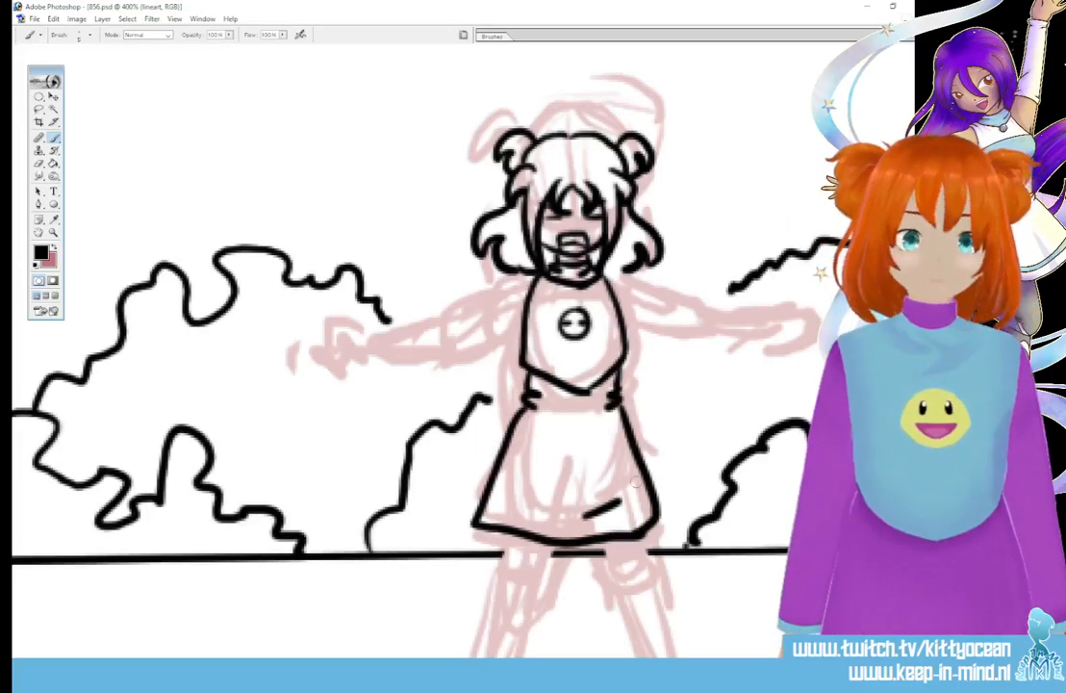
Ink the figure's outstretched arm on the image's left-hand side, with elbow creases, a wrist cuff and a spread-fingered hand
mouse_move(533, 278)
left_mouse_down()
mouse_move(455, 313)
mouse_move(466, 315)
left_mouse_up()
left_click_drag(465, 351, 522, 327)
mouse_move(456, 309)
left_mouse_down()
mouse_move(383, 333)
mouse_move(387, 358)
mouse_move(452, 352)
left_mouse_up()
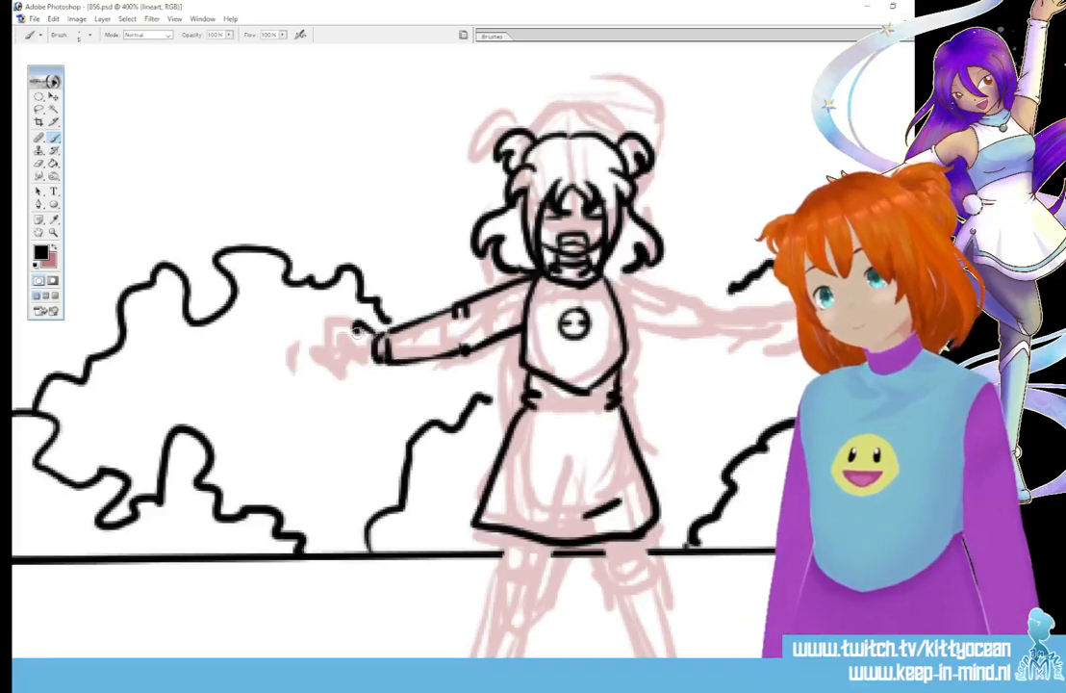
mouse_move(373, 333)
left_mouse_down()
mouse_move(337, 328)
mouse_move(340, 339)
mouse_move(311, 352)
mouse_move(335, 351)
mouse_move(318, 366)
mouse_move(360, 373)
left_mouse_up()
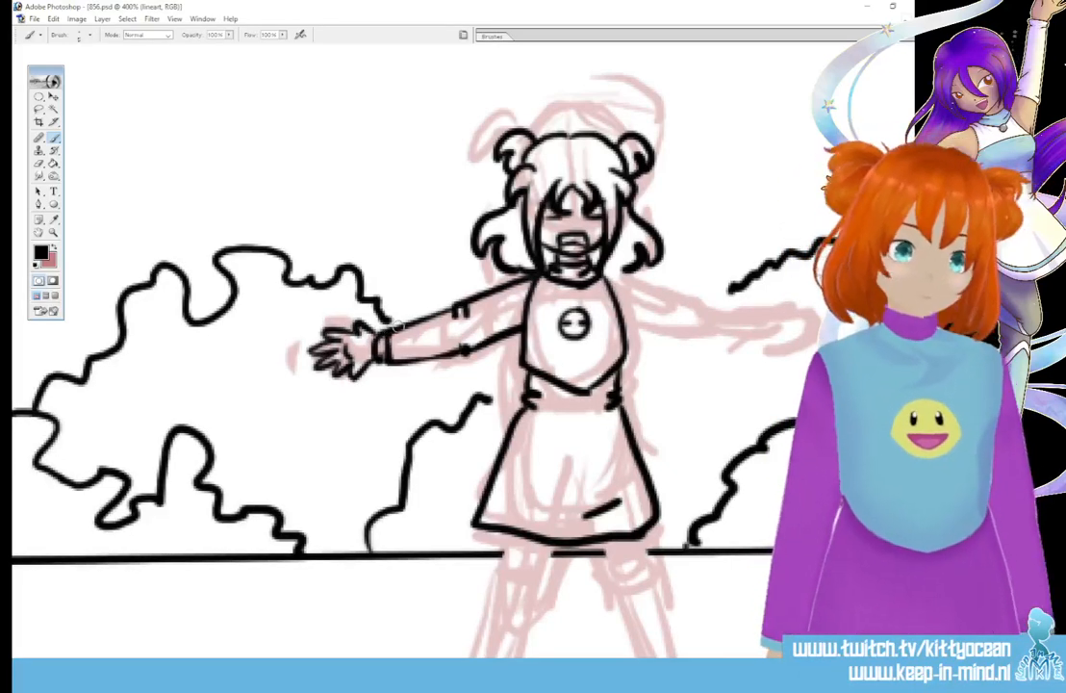
Ink the figure's opposite outstretched arm from the shoulder to a closed cuff at the wrist, with elbow creases
scroll(338, 316, "right", 5)
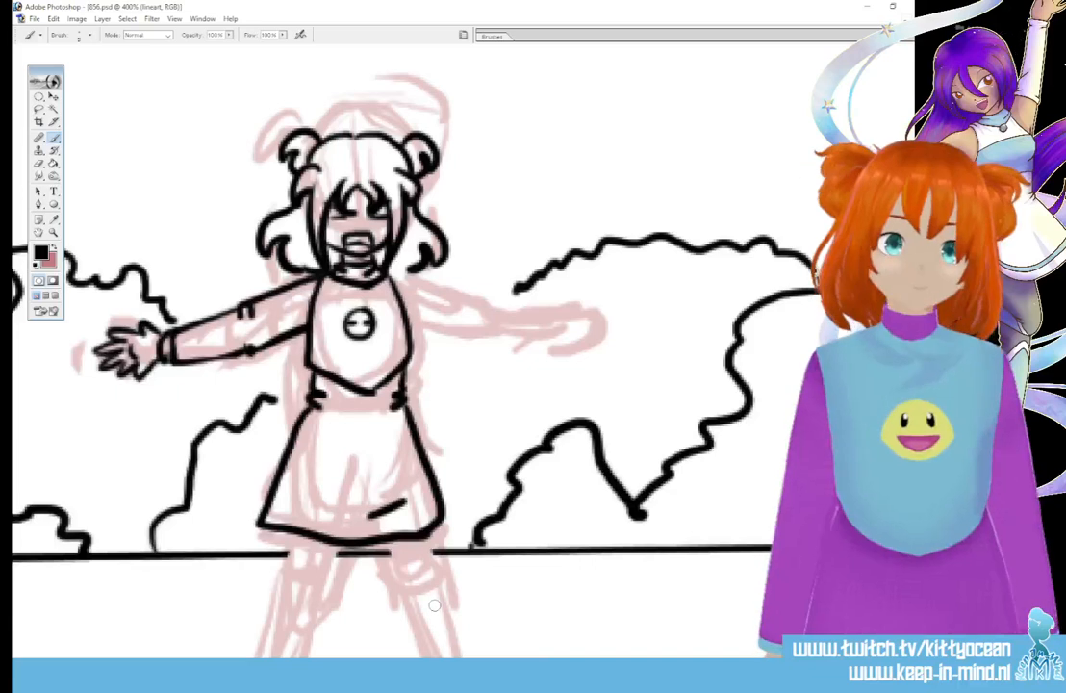
mouse_move(390, 276)
left_mouse_down()
mouse_move(478, 298)
mouse_move(471, 309)
mouse_move(481, 310)
left_mouse_up()
mouse_move(413, 323)
left_mouse_down()
mouse_move(485, 331)
mouse_move(481, 307)
mouse_move(544, 313)
left_mouse_up()
left_click_drag(463, 327, 541, 330)
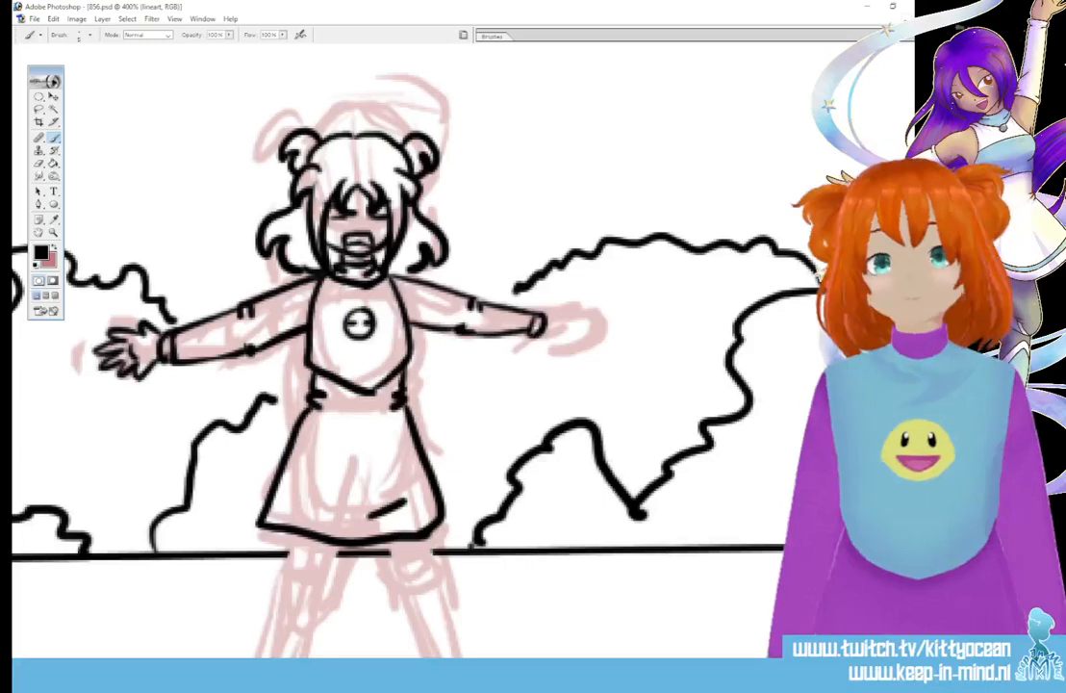
Undo the last forearm and cuff strokes, and re-ink a longer forearm ending in a cuff and a spread-fingered hand
key("ctrl+alt+z")
key("ctrl+alt+z")
key("ctrl+alt+z")
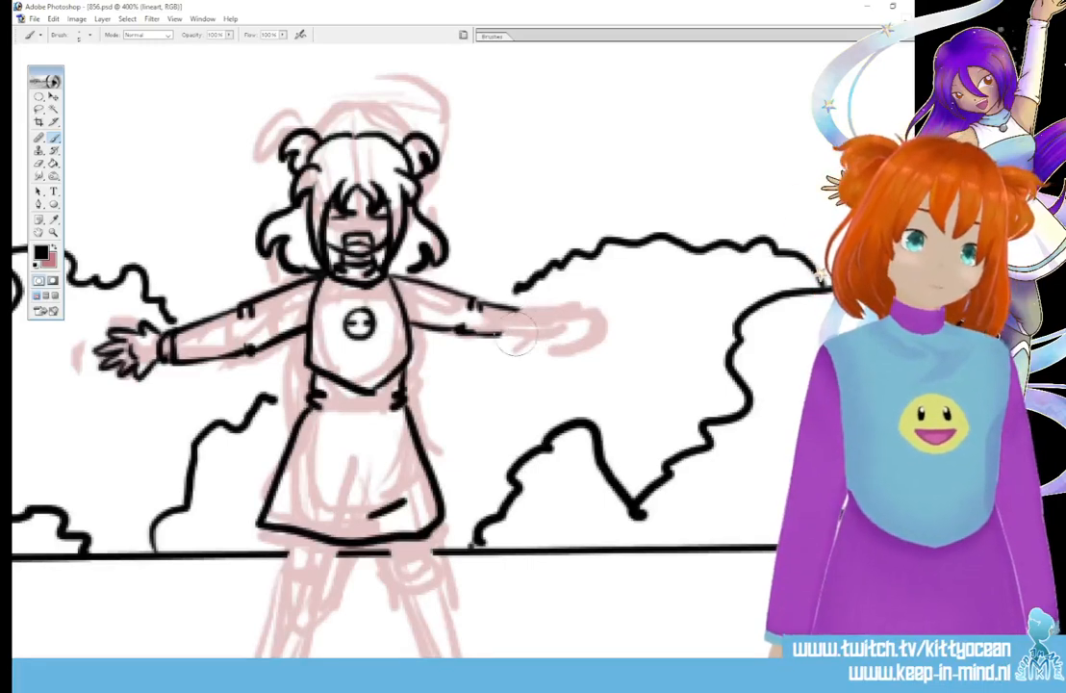
mouse_move(472, 331)
left_mouse_down()
mouse_move(521, 338)
mouse_move(485, 331)
mouse_move(512, 308)
mouse_move(541, 314)
mouse_move(534, 336)
mouse_move(561, 330)
mouse_move(552, 314)
mouse_move(576, 308)
mouse_move(553, 333)
mouse_move(603, 319)
mouse_move(581, 333)
mouse_move(603, 361)
left_mouse_up()
mouse_move(603, 360)
left_mouse_down()
mouse_move(560, 361)
mouse_move(569, 366)
mouse_move(575, 338)
left_mouse_up()
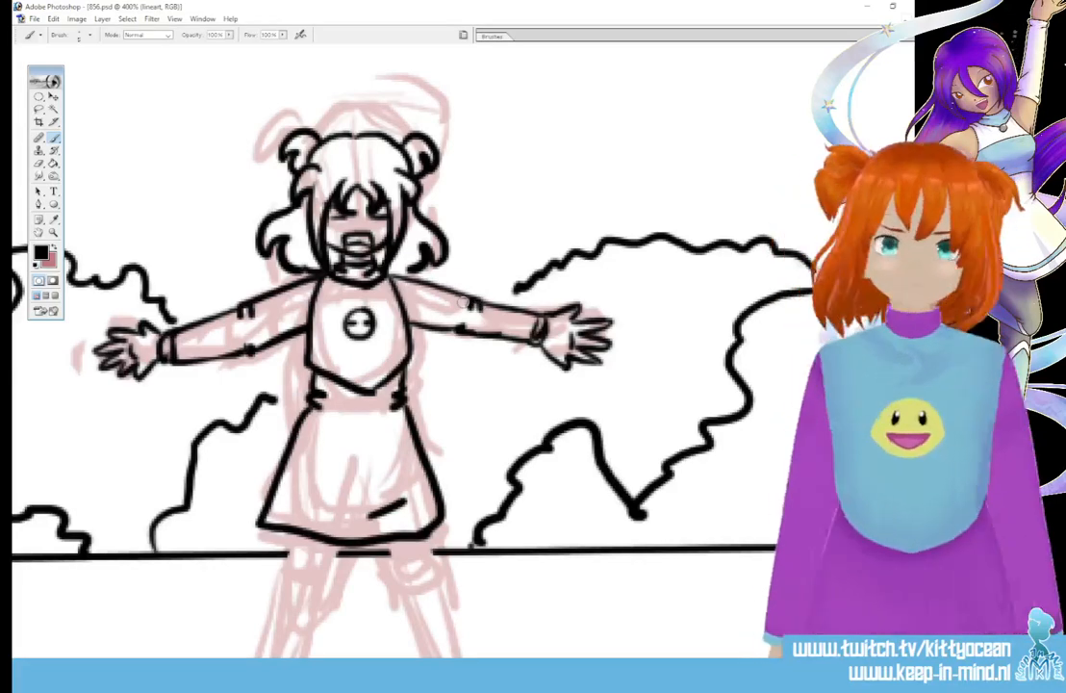
Ink both of the figure's spread legs below the skirt, with knee-high socks, knee marks and shoes standing on the ground line
scroll(385, 337, "down", 5)
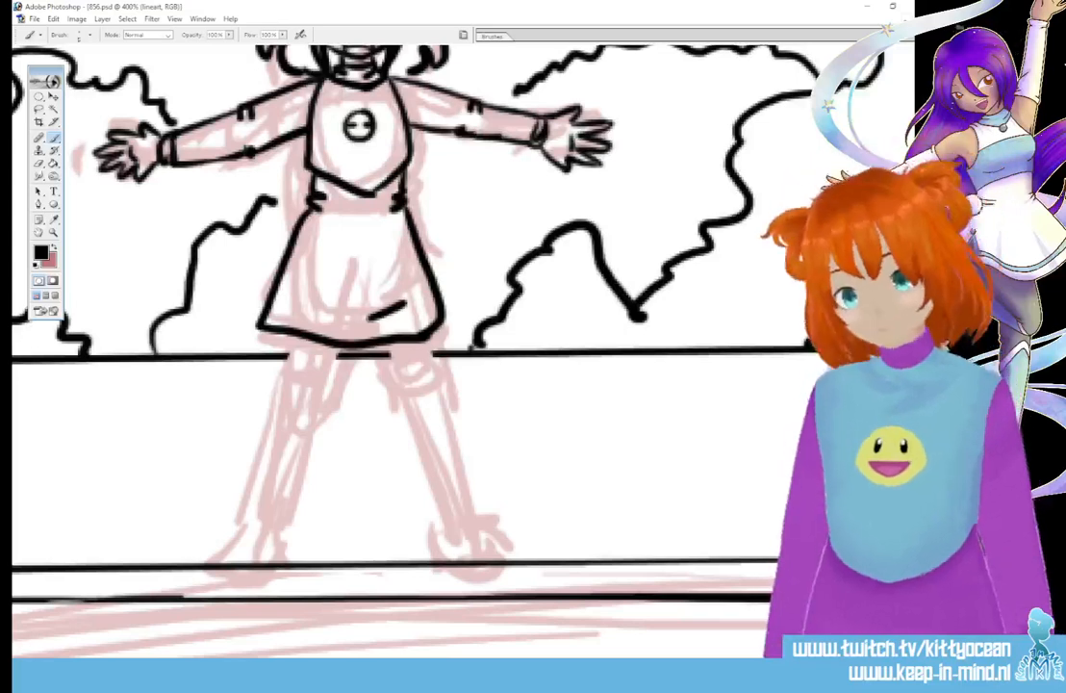
left_click_drag(291, 337, 284, 381)
left_click_drag(335, 356, 253, 524)
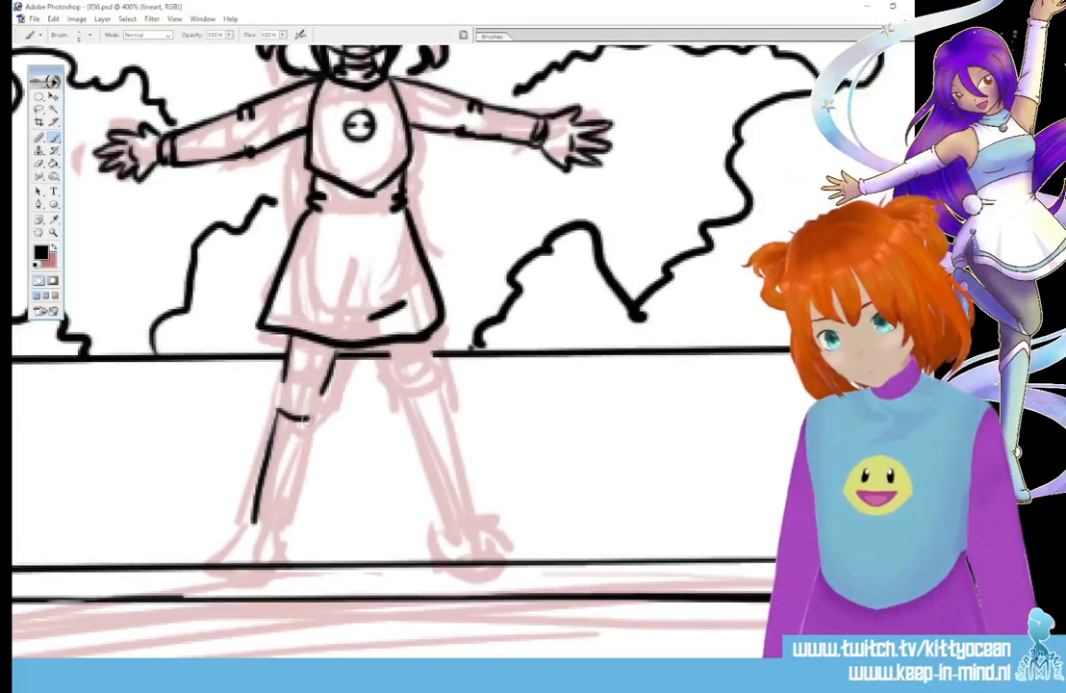
left_click_drag(278, 410, 273, 524)
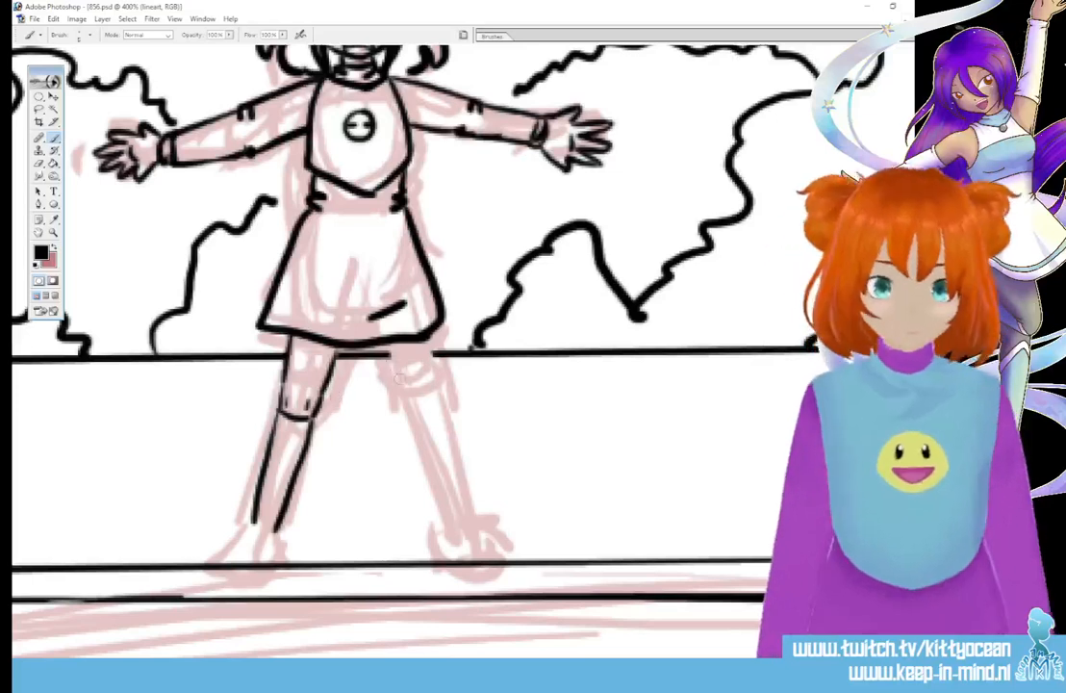
left_click_drag(387, 352, 399, 405)
mouse_move(432, 352)
left_mouse_down()
mouse_move(433, 385)
mouse_move(393, 364)
mouse_move(405, 416)
mouse_move(440, 408)
mouse_move(445, 520)
mouse_move(466, 526)
mouse_move(441, 545)
mouse_move(441, 532)
mouse_move(455, 560)
mouse_move(481, 559)
mouse_move(476, 542)
mouse_move(446, 548)
left_mouse_up()
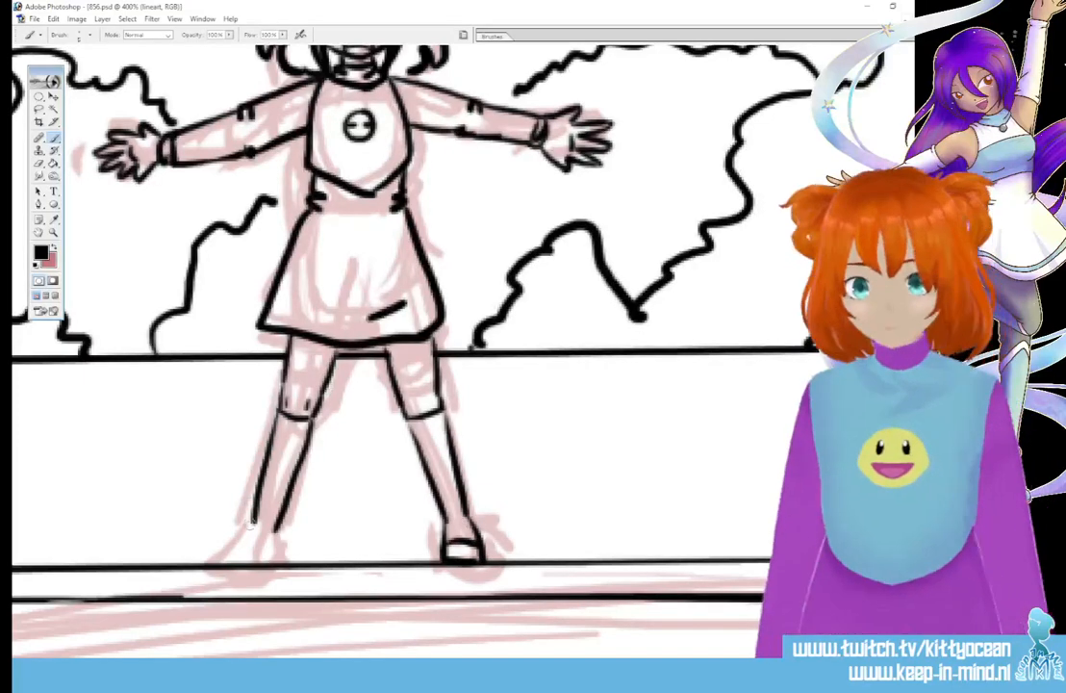
mouse_move(252, 529)
left_mouse_down()
mouse_move(263, 559)
mouse_move(274, 536)
mouse_move(259, 551)
mouse_move(242, 544)
mouse_move(270, 556)
left_mouse_up()
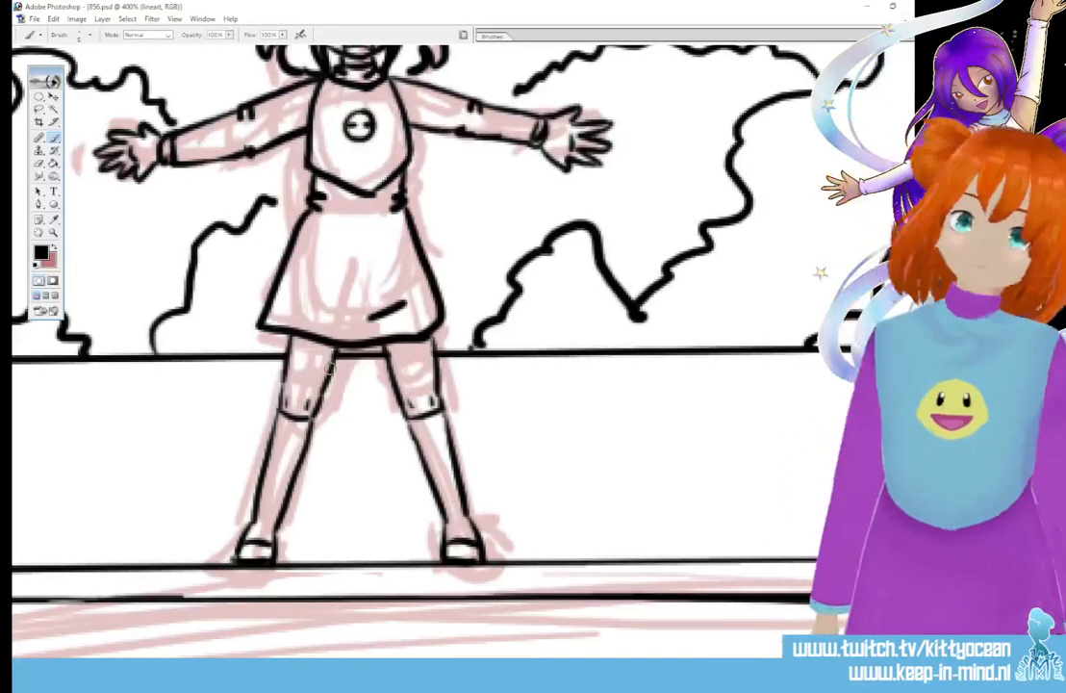
Ink the small narrow rounded shape with its inner line in the next panel's lower-left corner
scroll(329, 368, "right", 10)
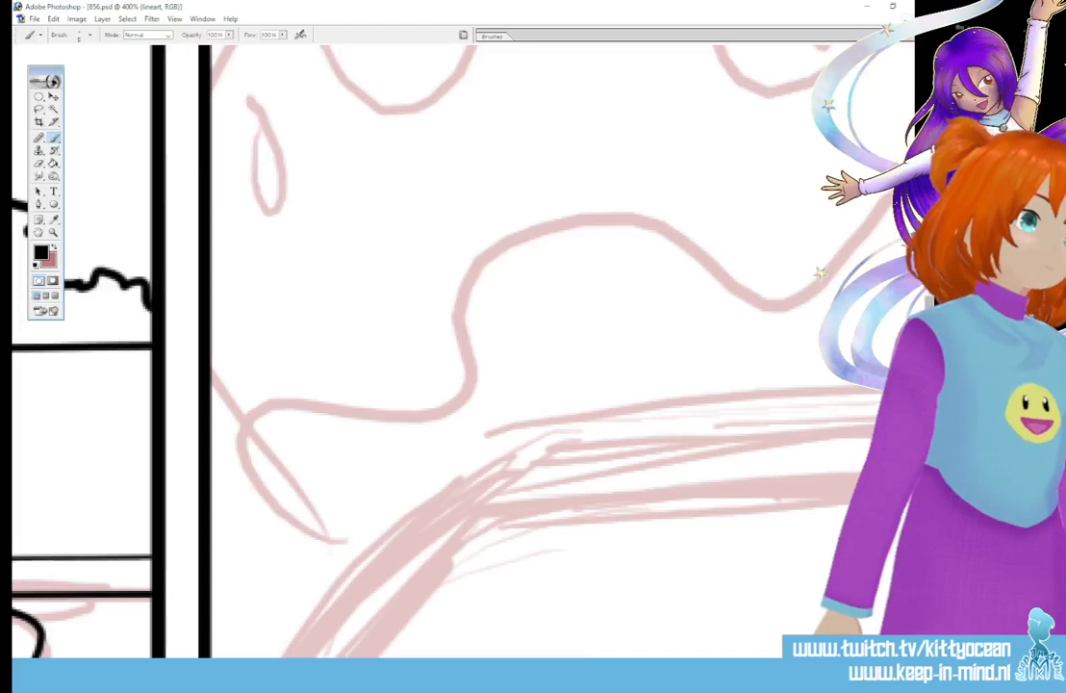
scroll(820, 273, "down", 8)
scroll(820, 273, "down", 7)
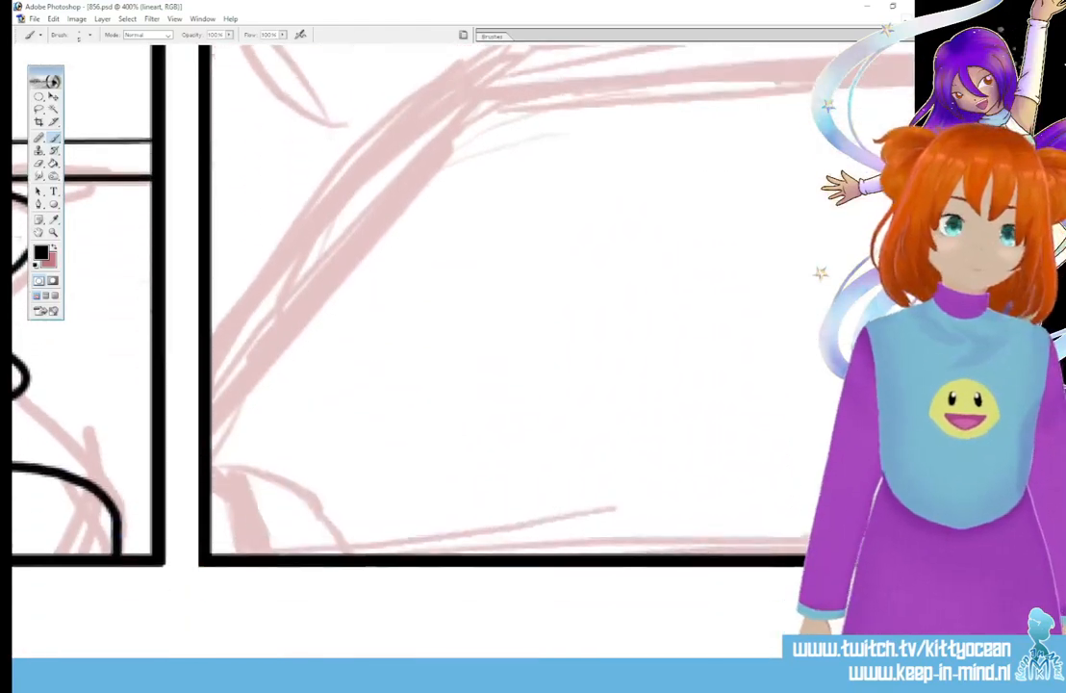
scroll(820, 273, "up", 3)
left_click_drag(226, 548, 242, 630)
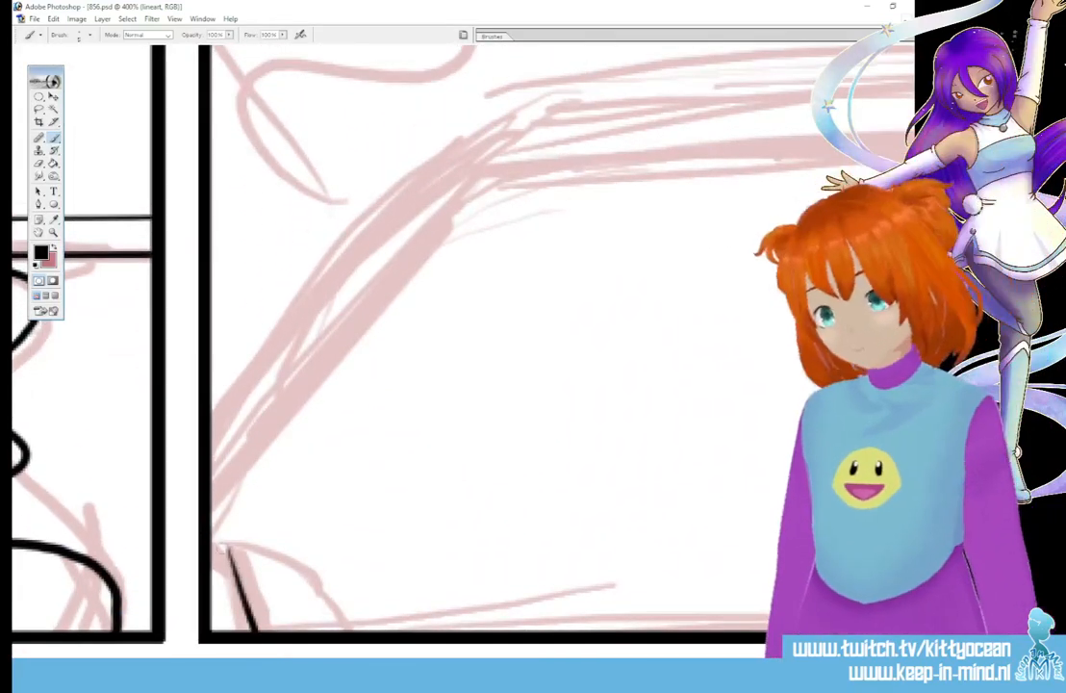
left_click_drag(229, 551, 274, 630)
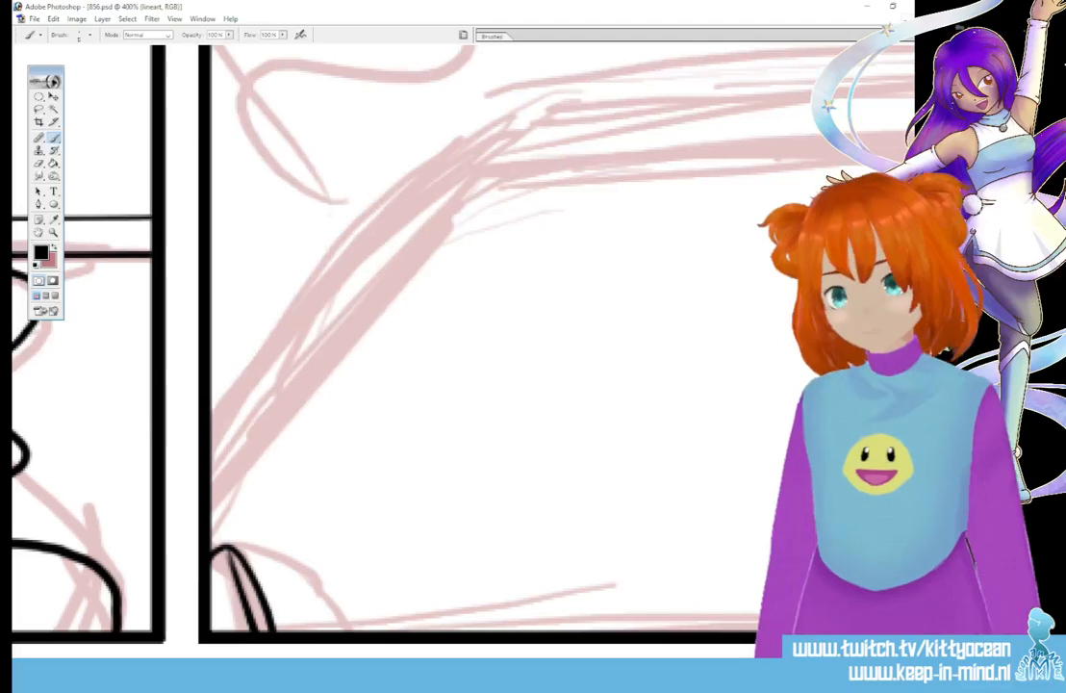
Ink the large curved frame as two parallel lines rising from the panel's left border and running across to its right border
mouse_move(211, 534)
left_mouse_down()
mouse_move(236, 486)
mouse_move(404, 278)
mouse_move(535, 183)
mouse_move(837, 167)
left_mouse_up()
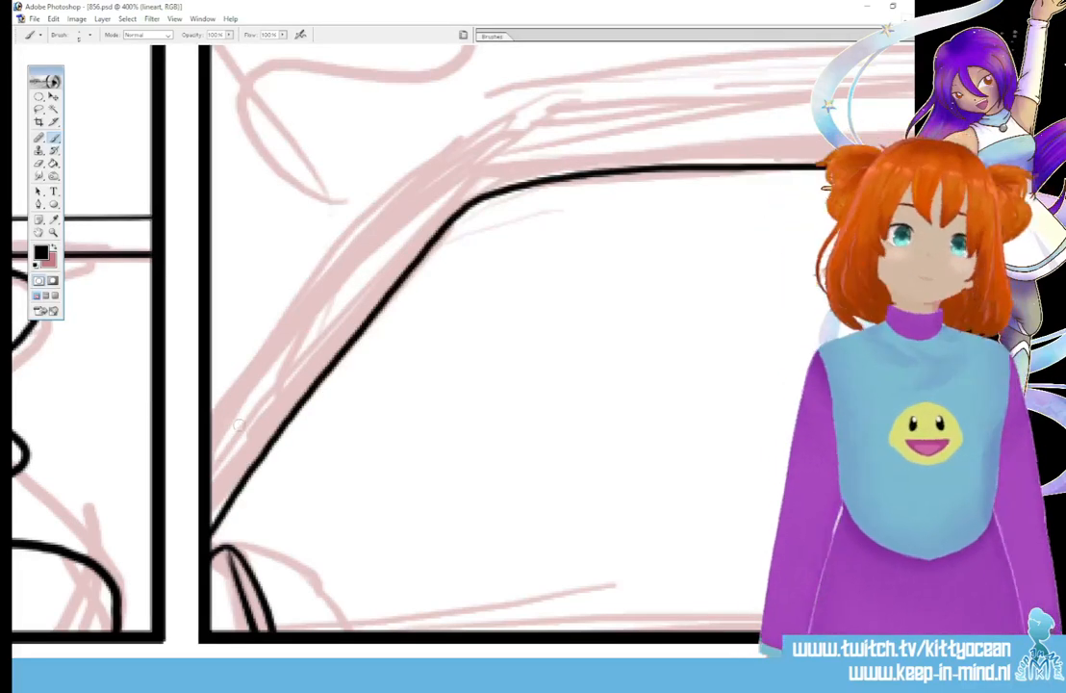
mouse_move(236, 423)
left_mouse_down()
mouse_move(479, 156)
mouse_move(577, 80)
mouse_move(791, 77)
mouse_move(909, 91)
left_mouse_up()
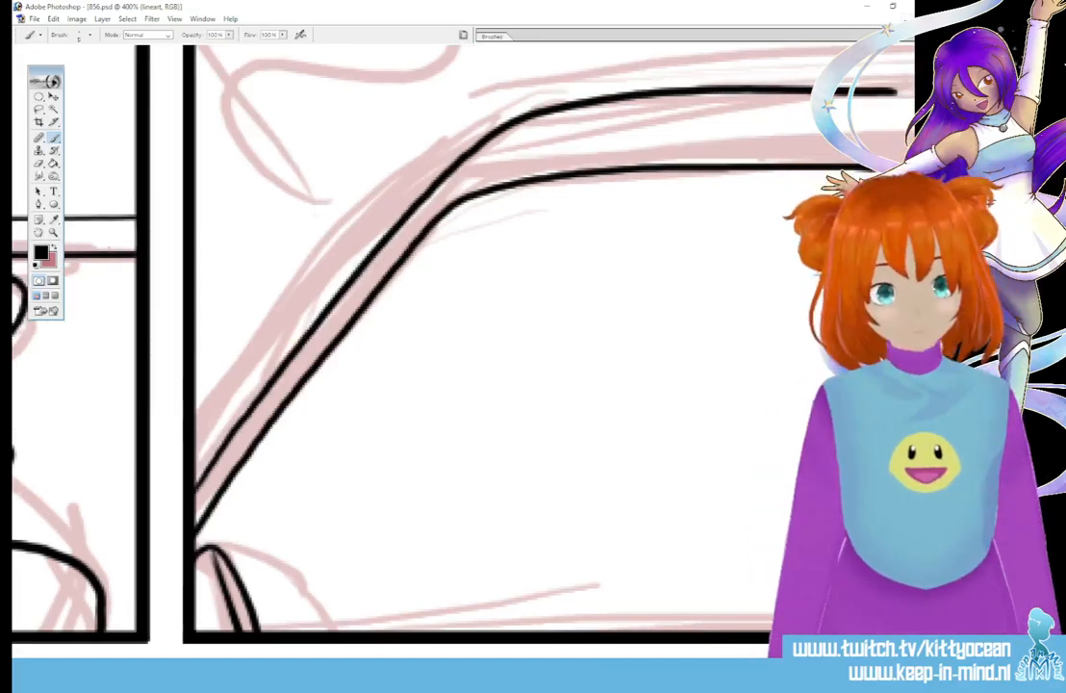
scroll(512, 600, "right", 5)
left_click_drag(401, 169, 846, 165)
scroll(462, 385, "up", 3)
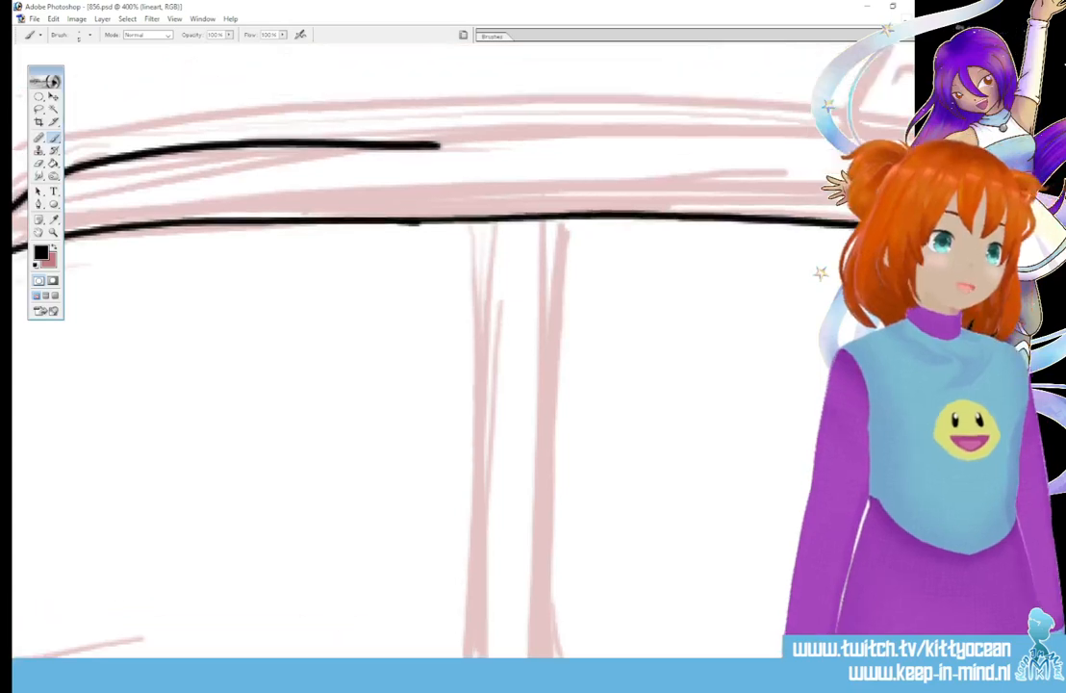
left_click_drag(416, 245, 846, 239)
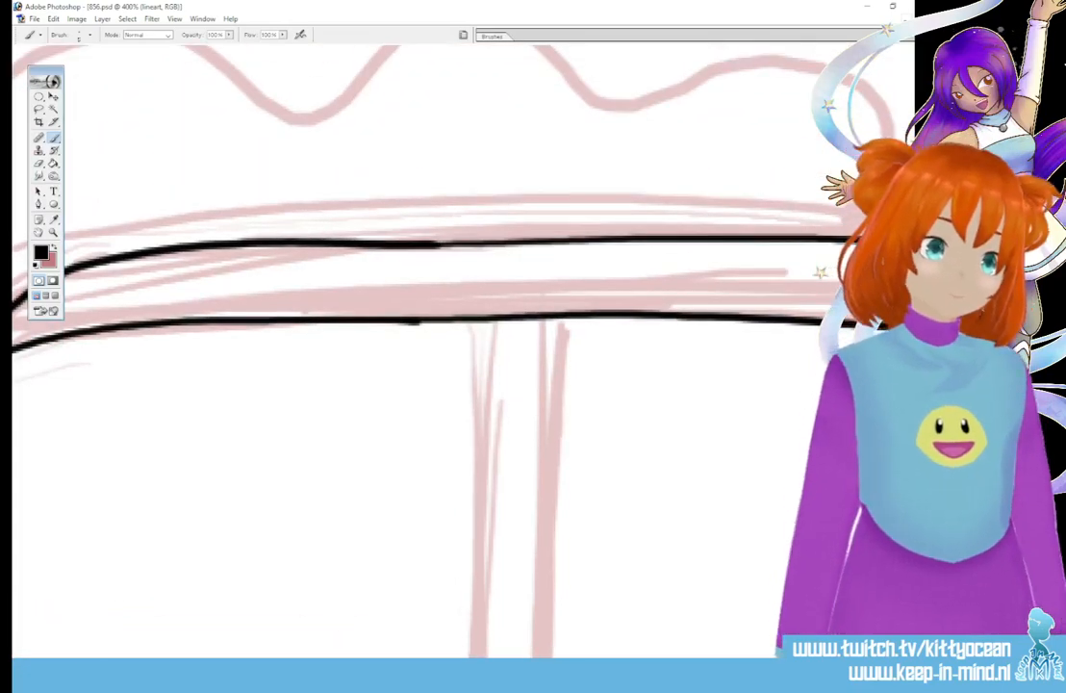
scroll(568, 618, "right", 9)
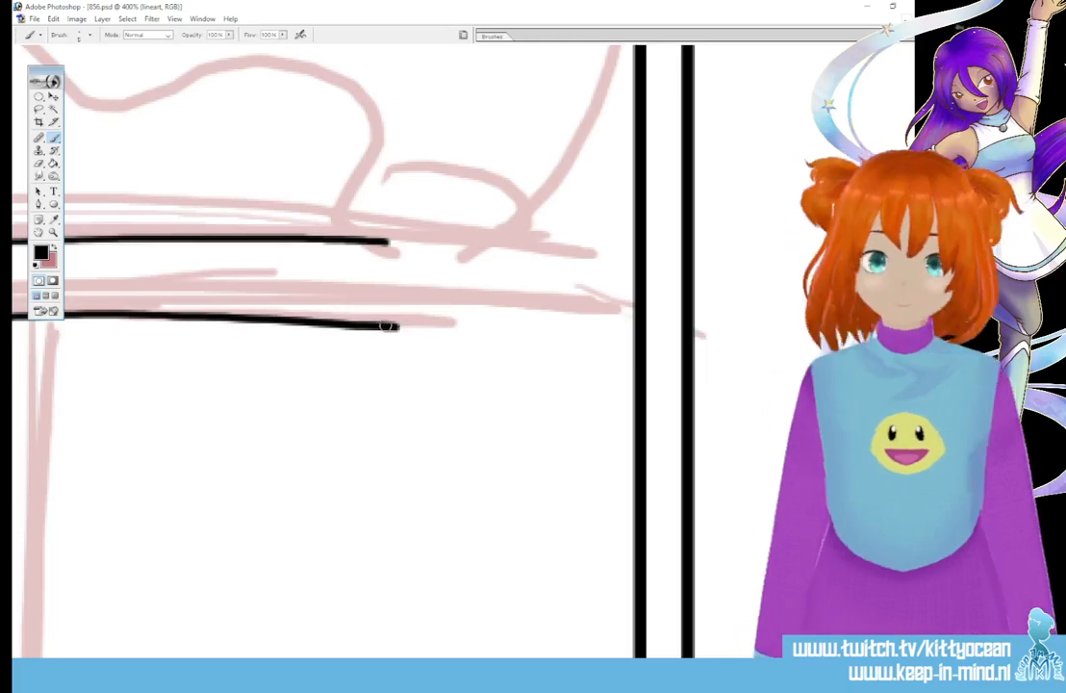
left_click_drag(398, 327, 631, 337)
left_click_drag(392, 241, 654, 255)
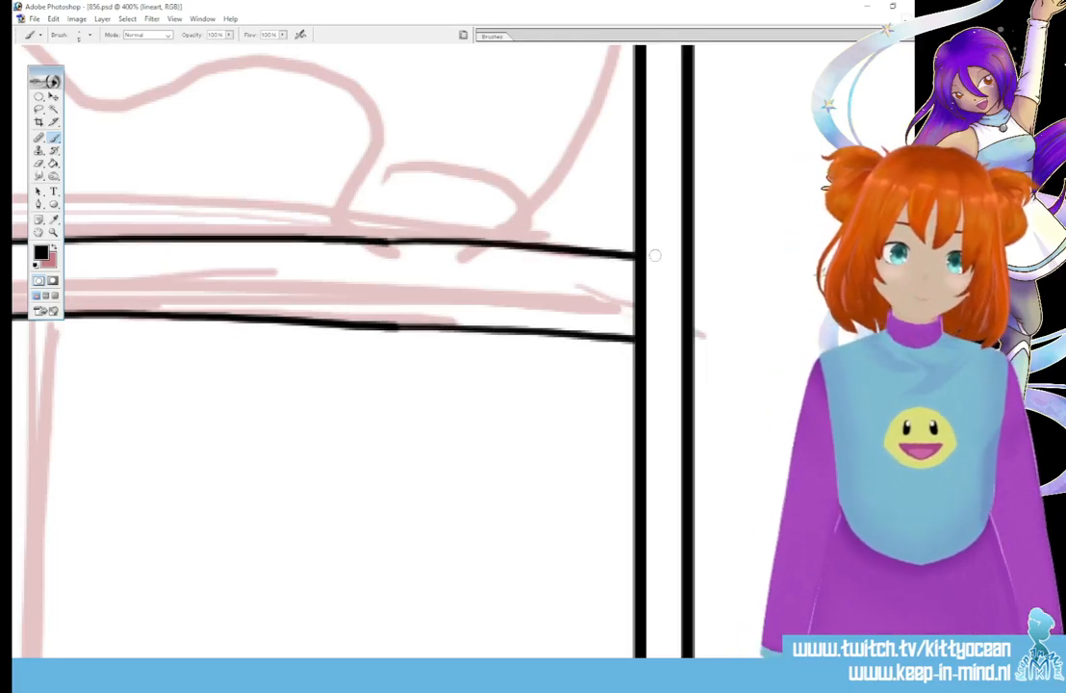
Ink two vertical lines for the post running from the curved frame's lower line down to the panel's bottom border
scroll(567, 635, "left", 9)
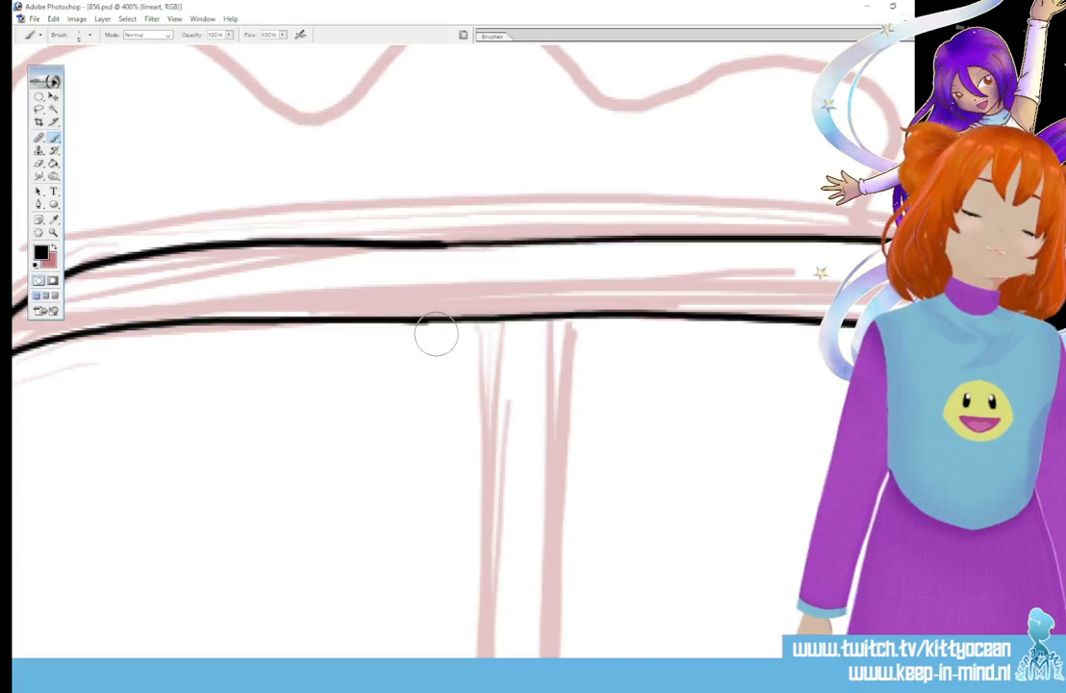
mouse_move(436, 334)
left_mouse_down()
mouse_move(496, 150)
mouse_move(488, 612)
left_mouse_up()
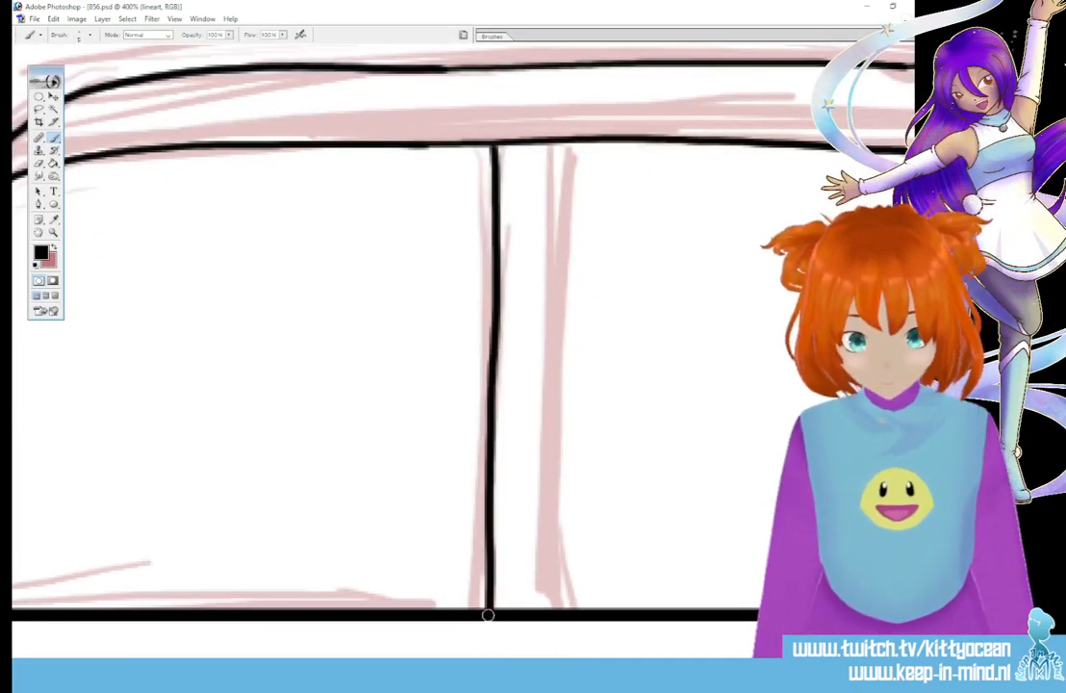
left_click_drag(553, 152, 556, 608)
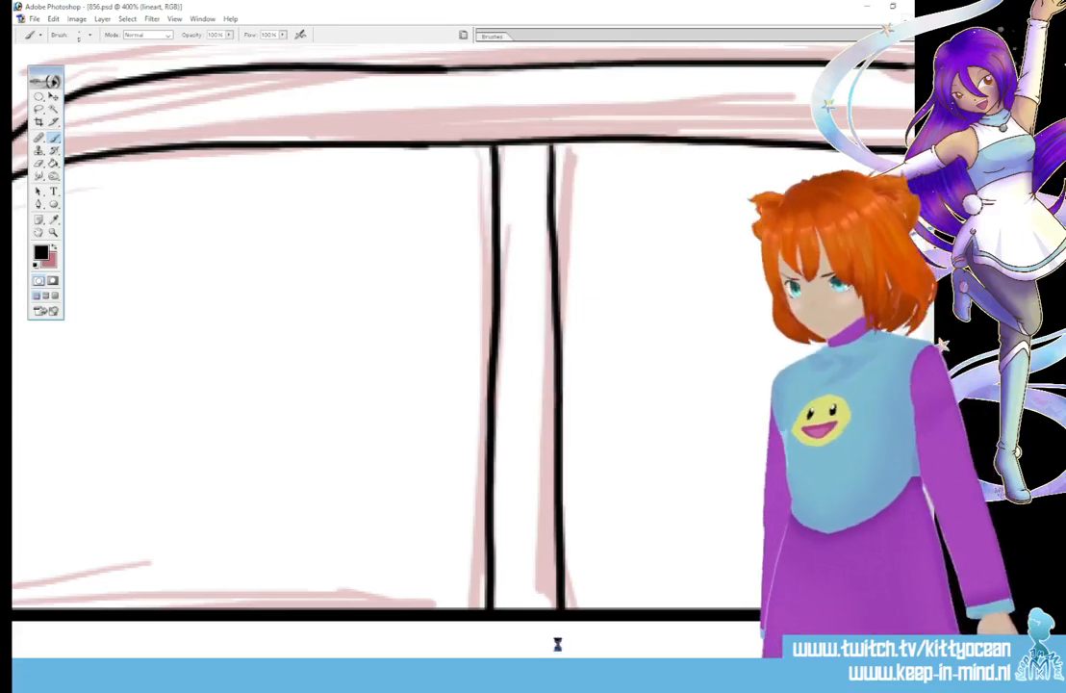
Ink the lower splash's wavy outline above the curved frame, rising from its sloping left end and meeting the frame near the right border
scroll(557, 644, "up", 10)
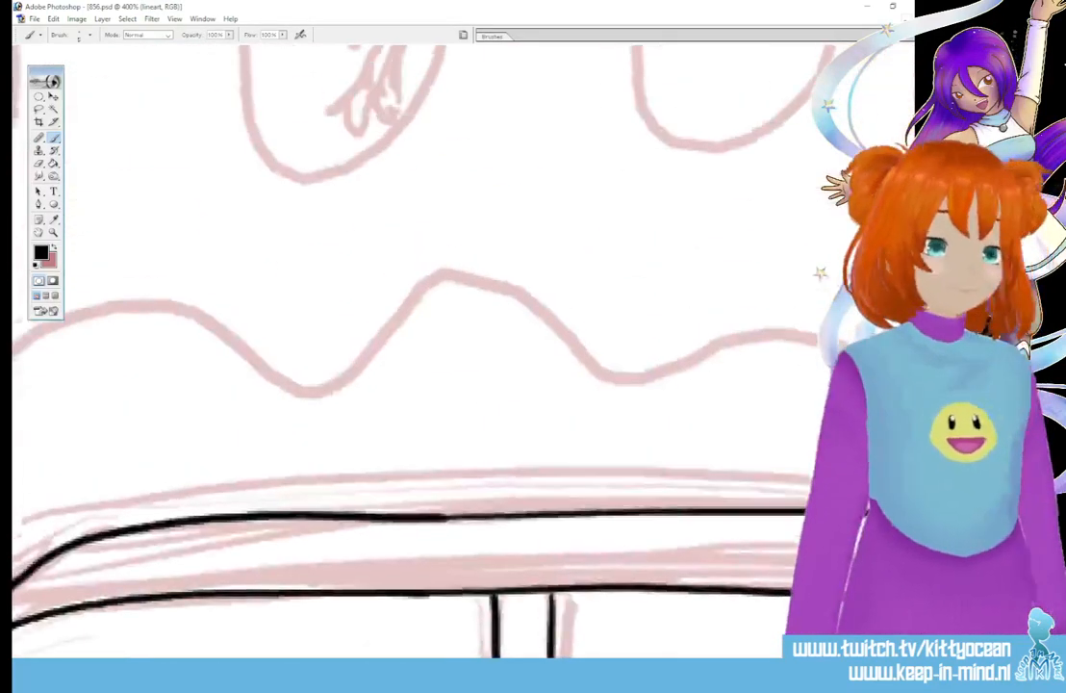
scroll(404, 352, "left", 6)
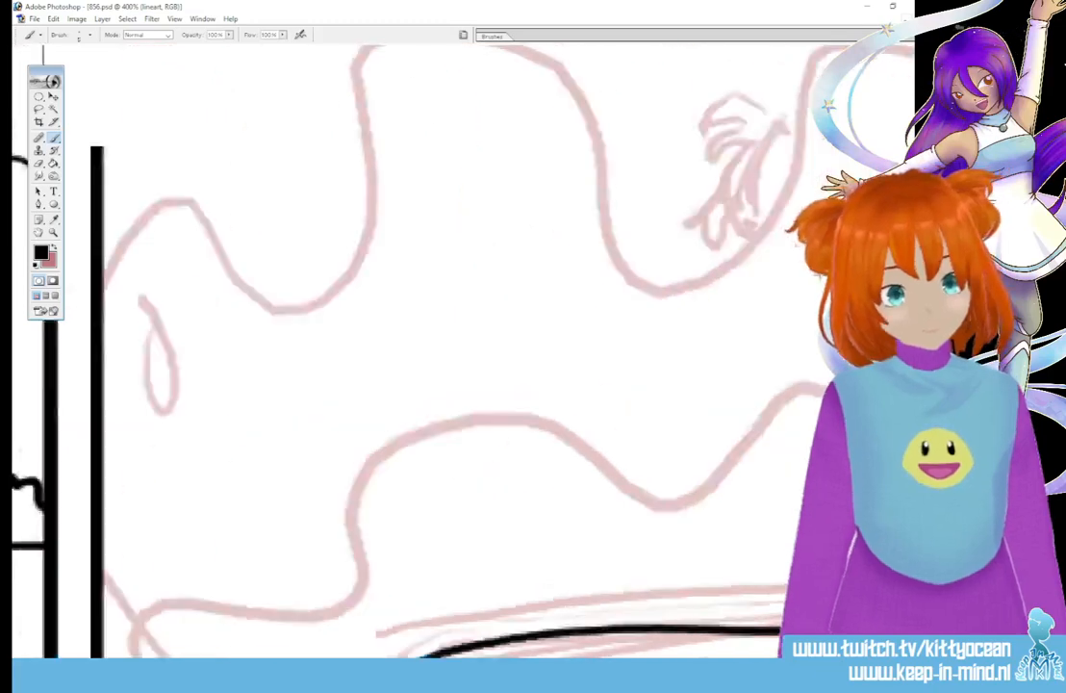
scroll(404, 351, "down", 1)
scroll(222, 547, "down", 4)
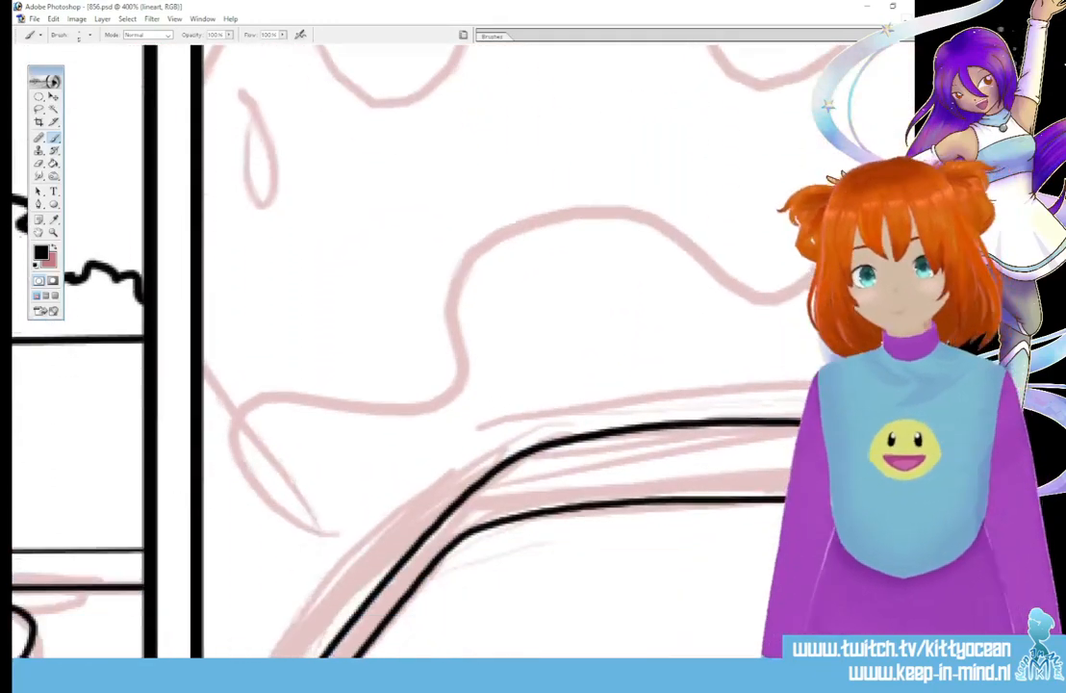
scroll(222, 546, "up", 2)
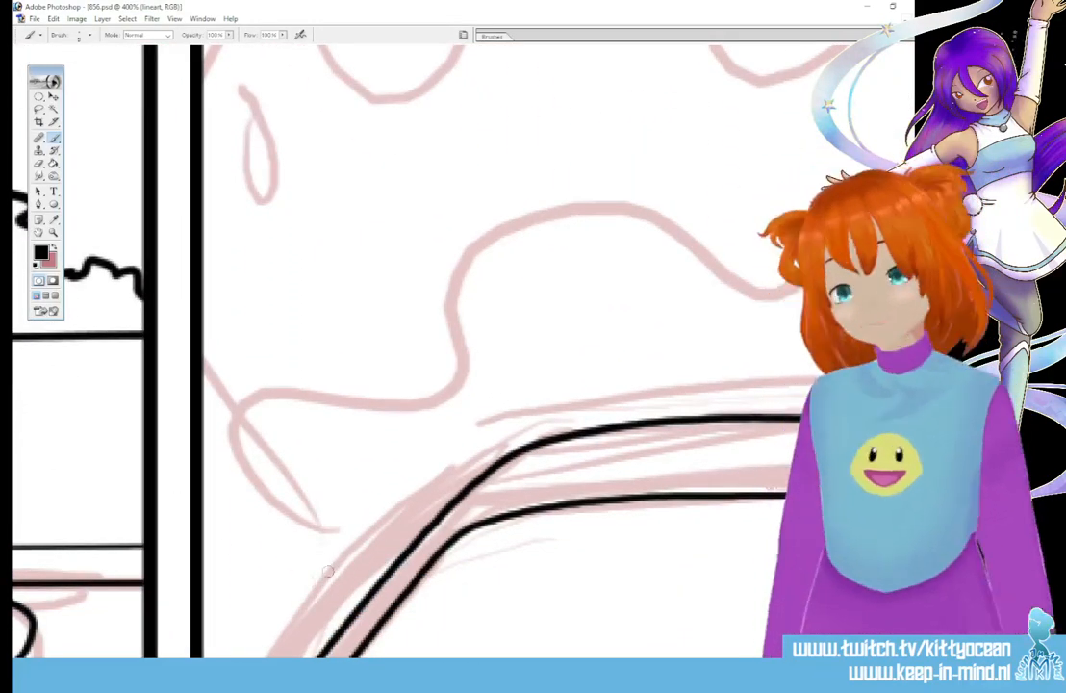
mouse_move(349, 601)
left_mouse_down()
mouse_move(252, 472)
mouse_move(309, 396)
mouse_move(450, 406)
mouse_move(582, 248)
mouse_move(833, 236)
left_mouse_up()
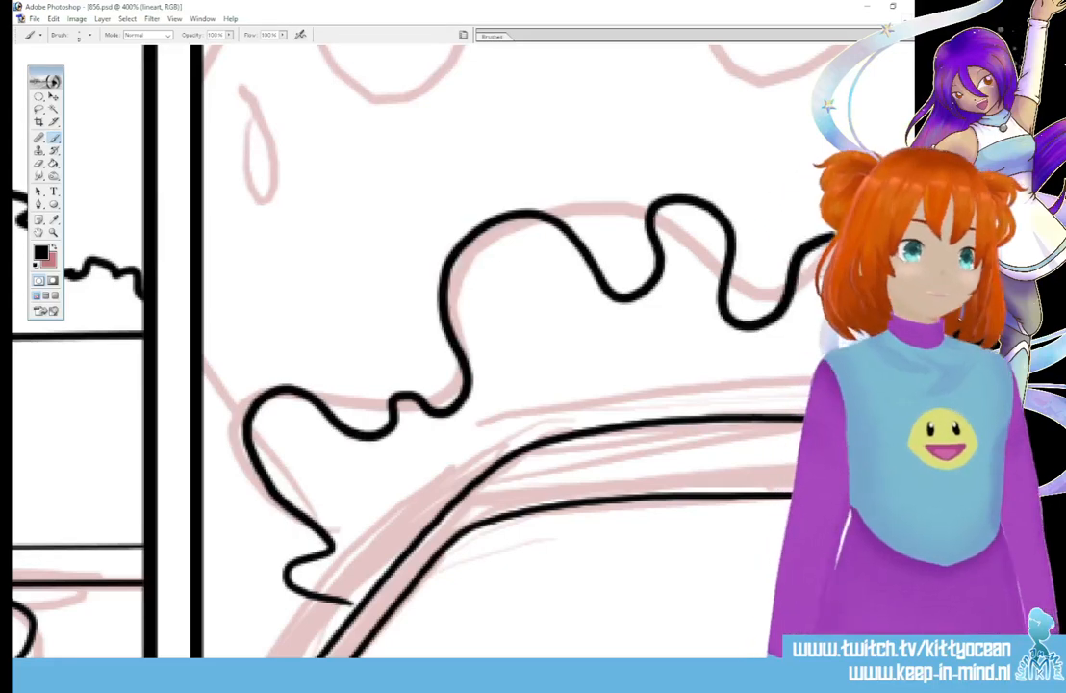
scroll(500, 584, "right", 6)
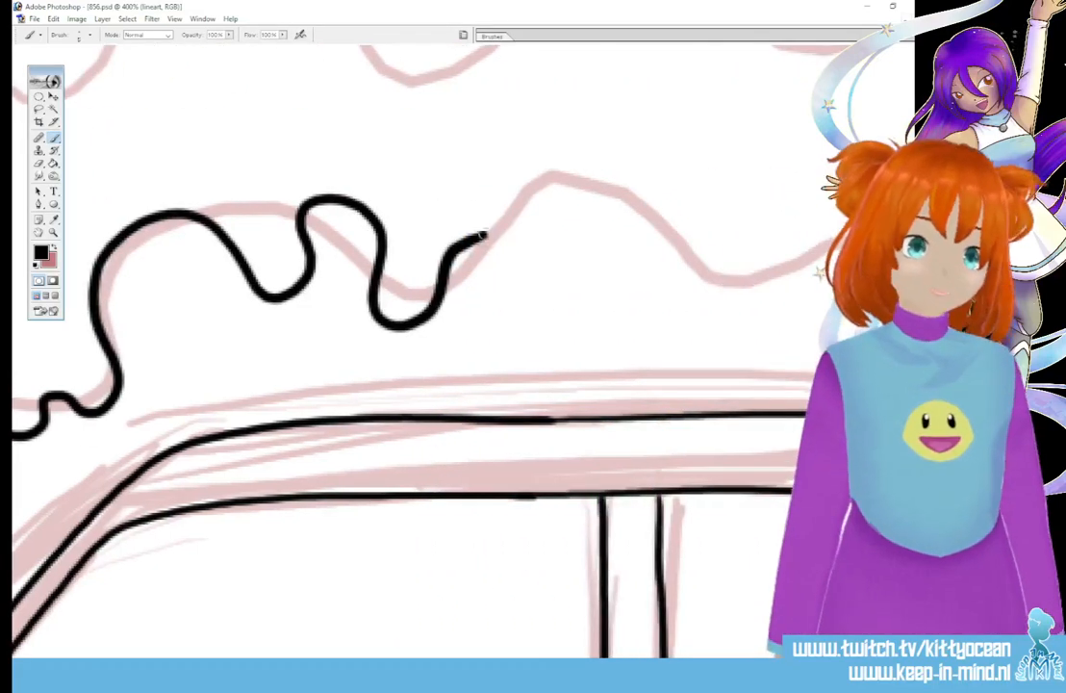
mouse_move(483, 235)
left_mouse_down()
mouse_move(611, 174)
mouse_move(818, 306)
left_mouse_up()
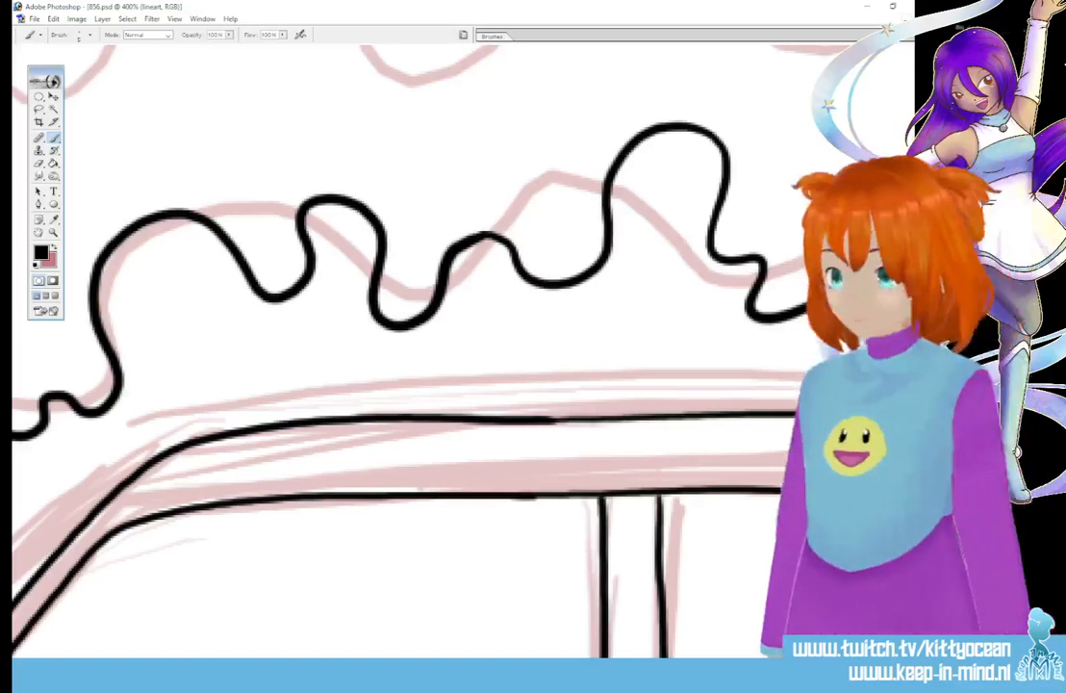
scroll(590, 599, "right", 8)
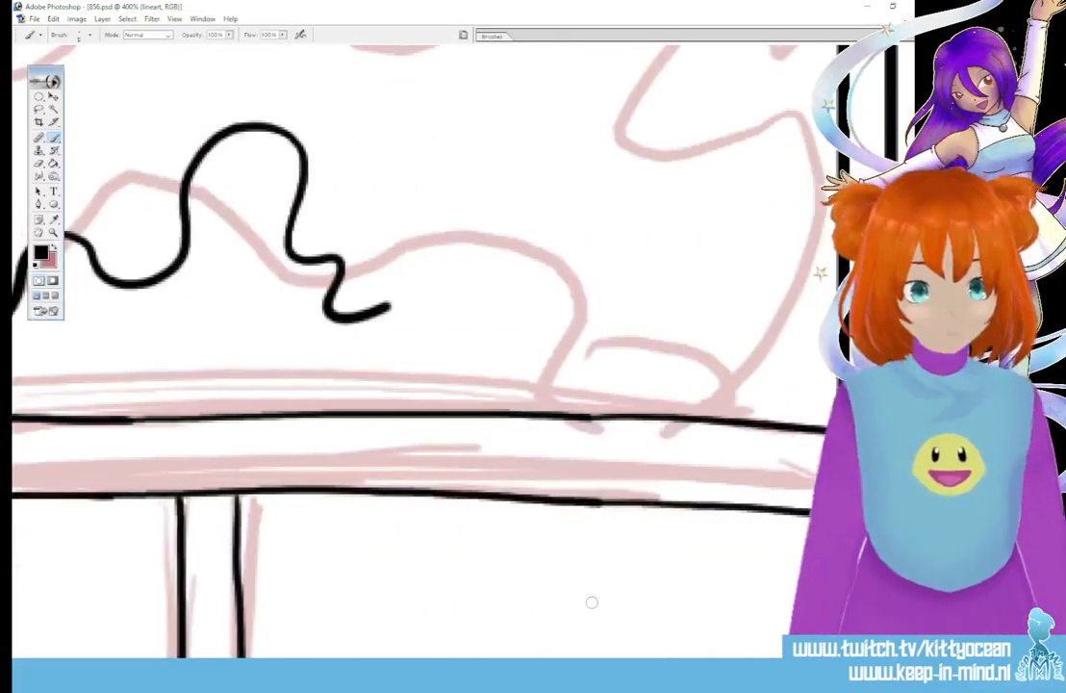
mouse_move(377, 310)
left_mouse_down()
mouse_move(486, 256)
mouse_move(542, 331)
mouse_move(639, 340)
mouse_move(673, 404)
left_mouse_up()
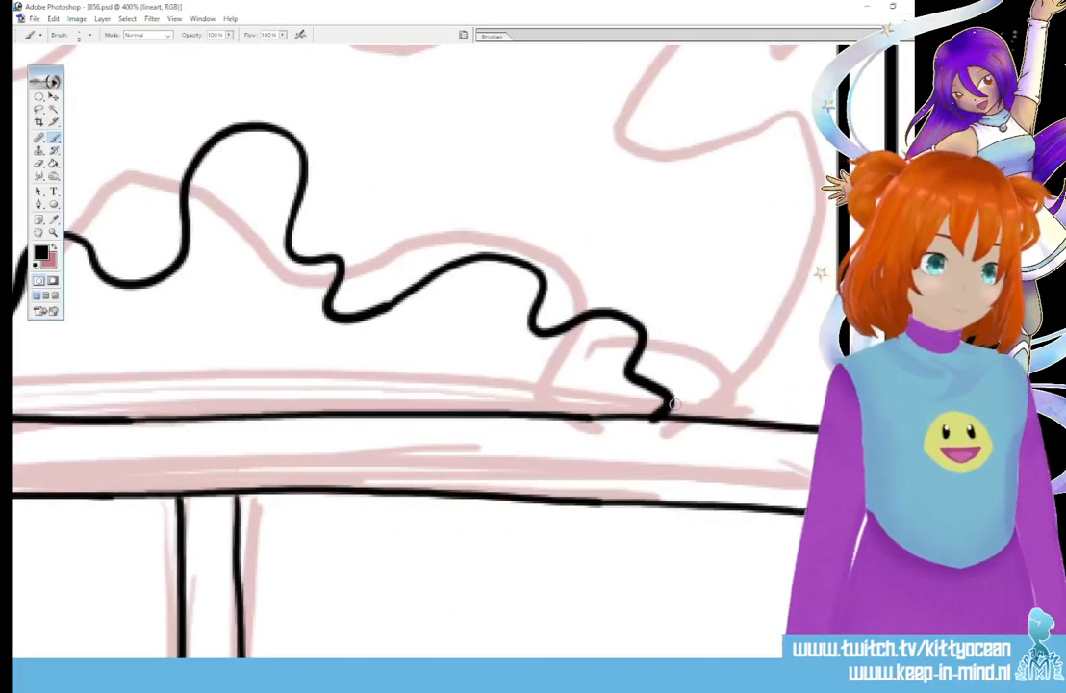
key("bracketright")
key("bracketright")
key("bracketright")
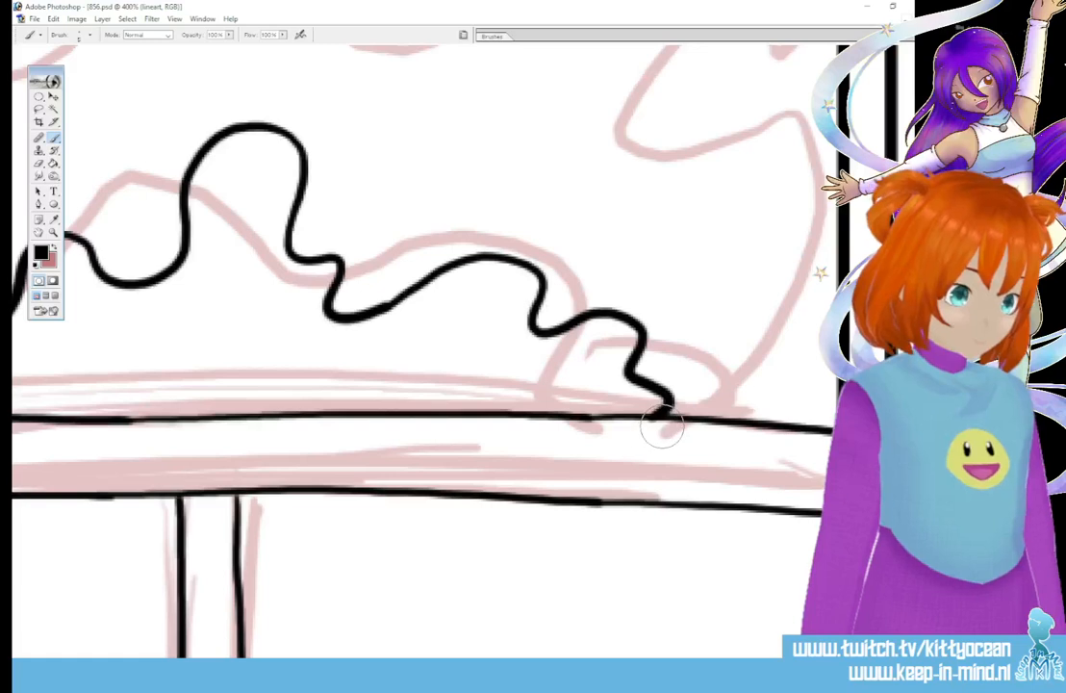
Ink three teardrop droplets around the lower splash's right end, one above its last crest and two flying toward the right border
mouse_move(685, 373)
left_mouse_down()
mouse_move(757, 361)
mouse_move(684, 378)
left_mouse_up()
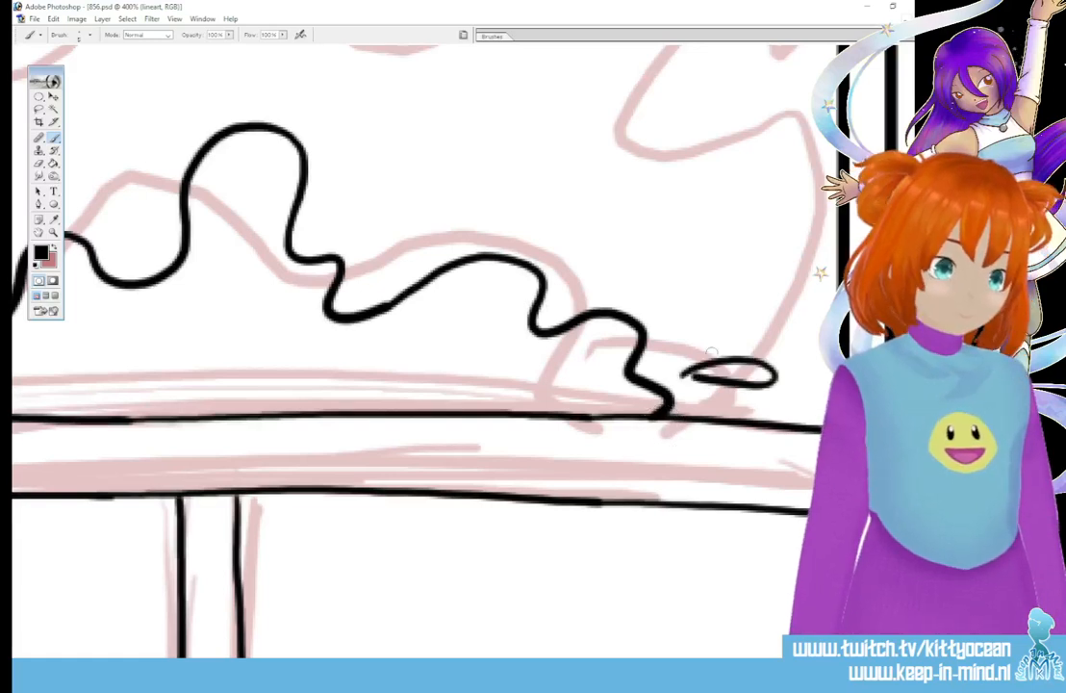
left_click_drag(564, 288, 583, 269)
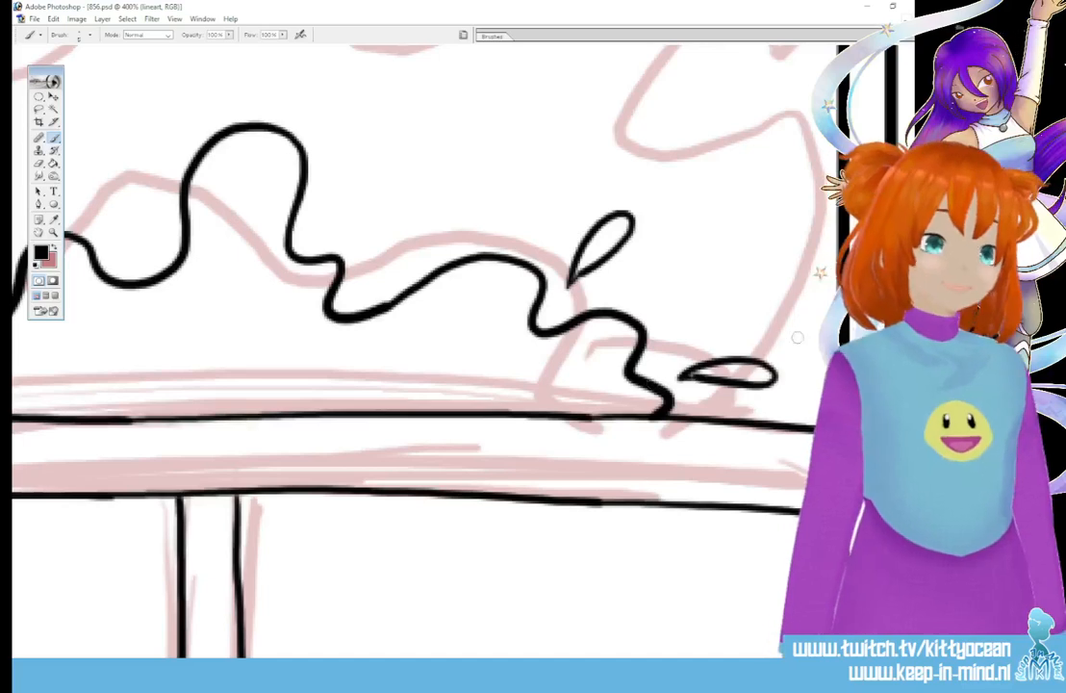
left_click_drag(748, 337, 816, 346)
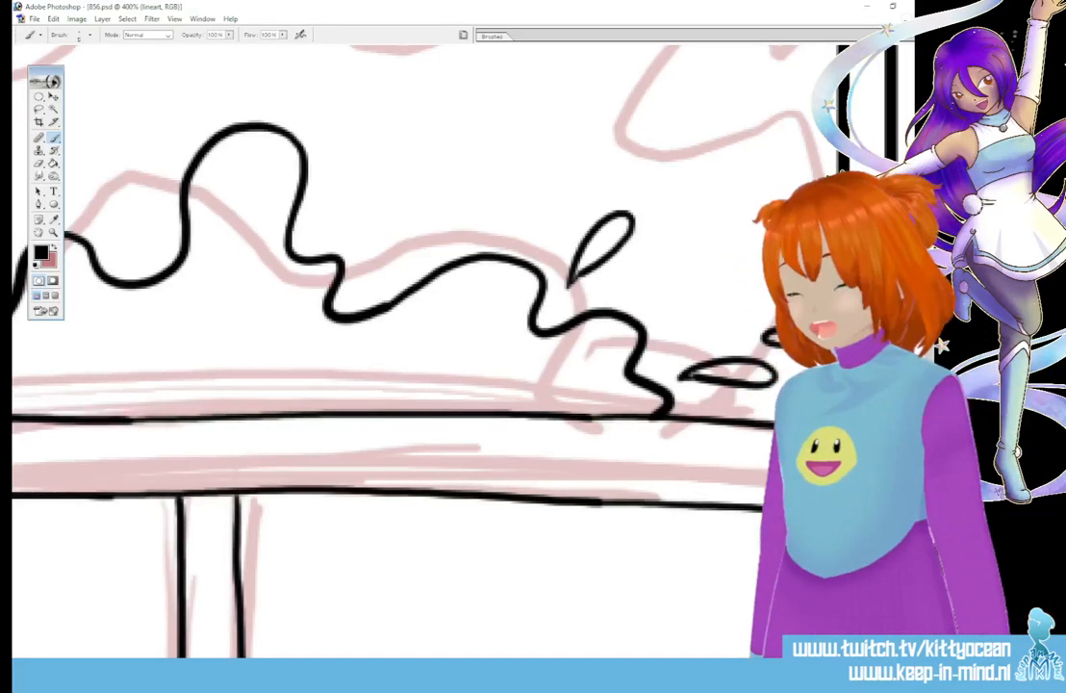
key("ctrl+z")
mouse_move(747, 334)
left_mouse_down()
mouse_move(808, 323)
mouse_move(747, 336)
left_mouse_up()
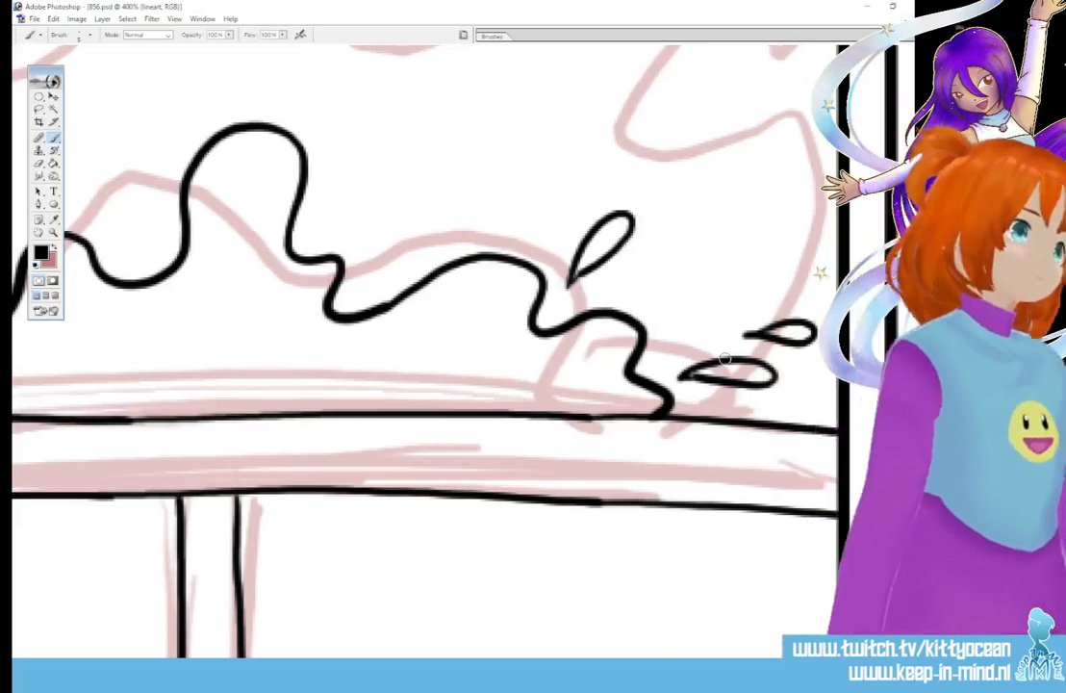
Ink four more teardrop droplets above the lower splash outline, two along its middle and two beside its left crest
left_click_drag(587, 664, 563, 664)
left_click_drag(548, 285, 552, 233)
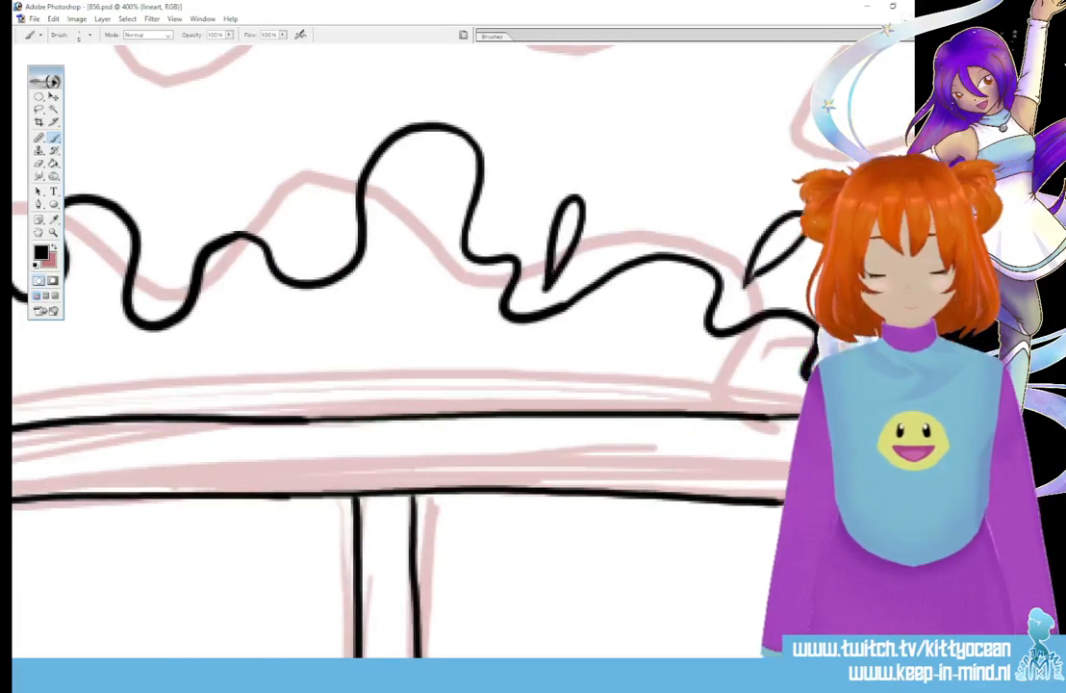
left_click_drag(577, 664, 539, 664)
left_click_drag(576, 229, 586, 228)
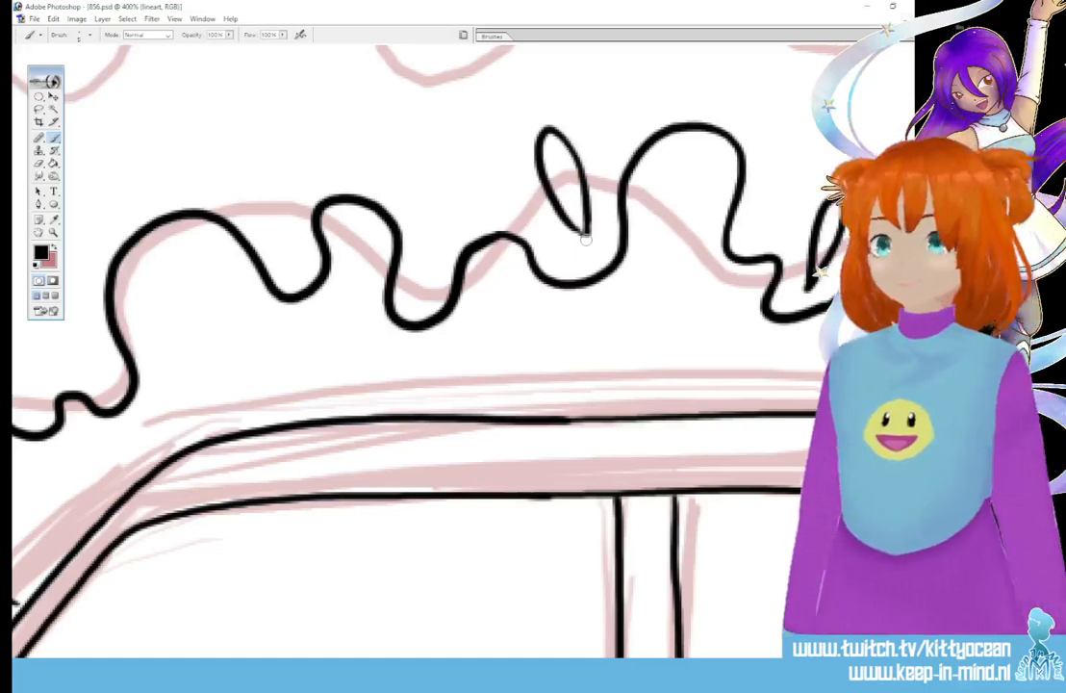
left_click_drag(514, 664, 462, 664)
left_click_drag(423, 341, 417, 303)
mouse_move(358, 256)
left_mouse_down()
mouse_move(423, 332)
mouse_move(411, 290)
left_mouse_up()
left_click_drag(381, 233, 374, 229)
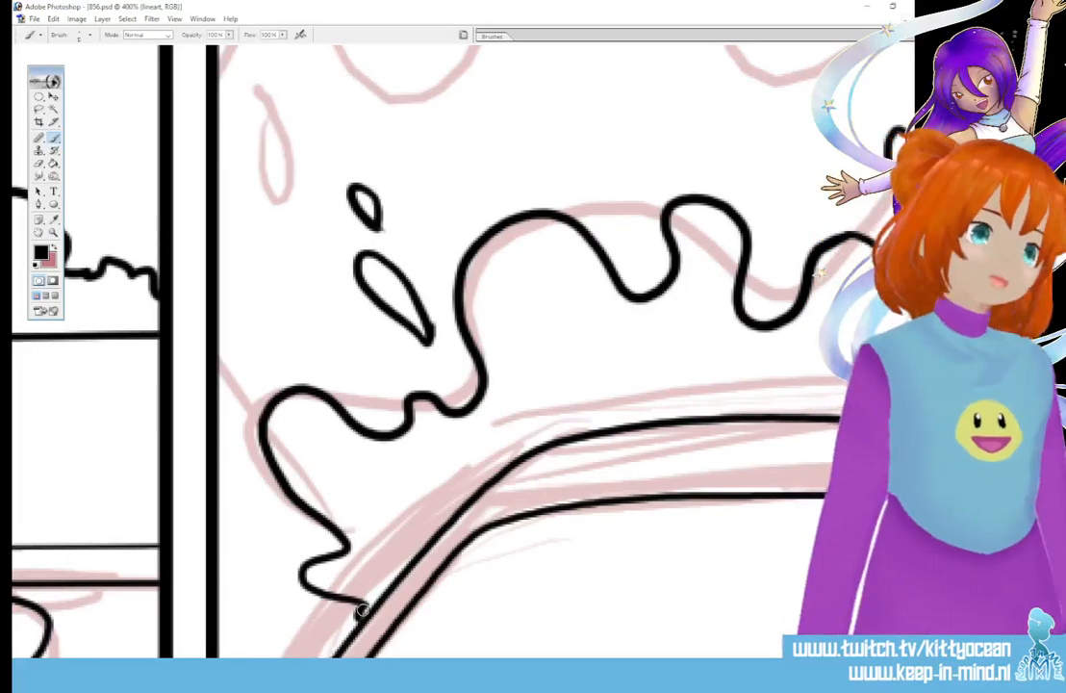
Ink the upper splash's outline with tall crests from the panel's left border to its right border and down to the curved frame
scroll(363, 609, "up", 6)
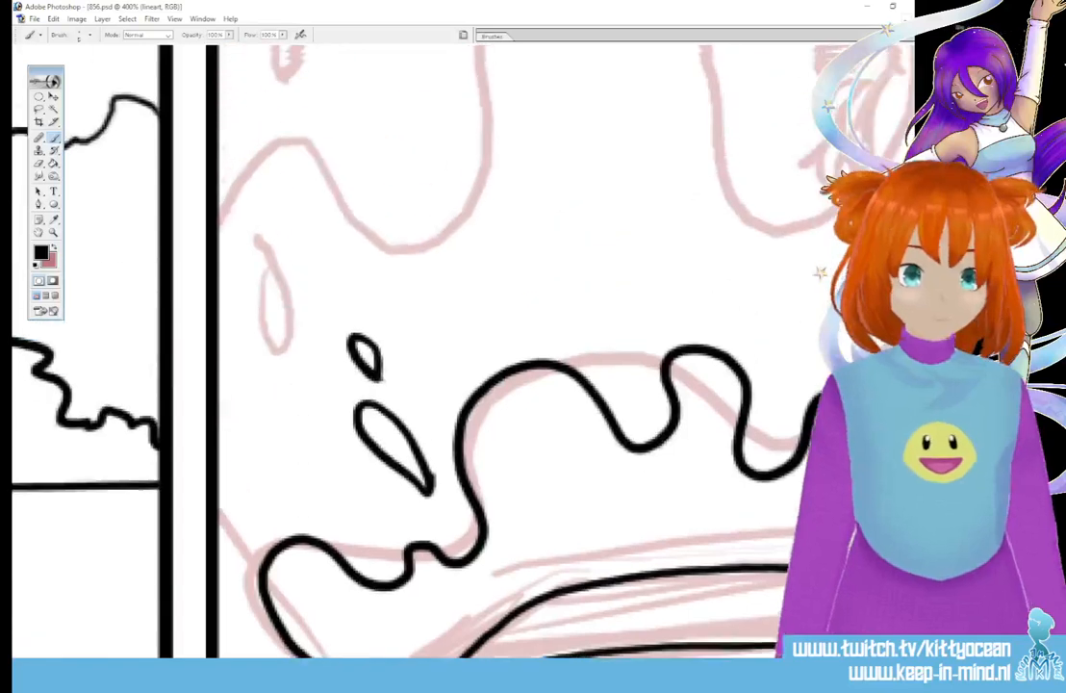
mouse_move(219, 404)
left_mouse_down()
mouse_move(321, 374)
mouse_move(404, 449)
mouse_move(470, 441)
mouse_move(485, 348)
mouse_move(459, 210)
mouse_move(577, 169)
mouse_move(697, 328)
mouse_move(753, 429)
left_mouse_up()
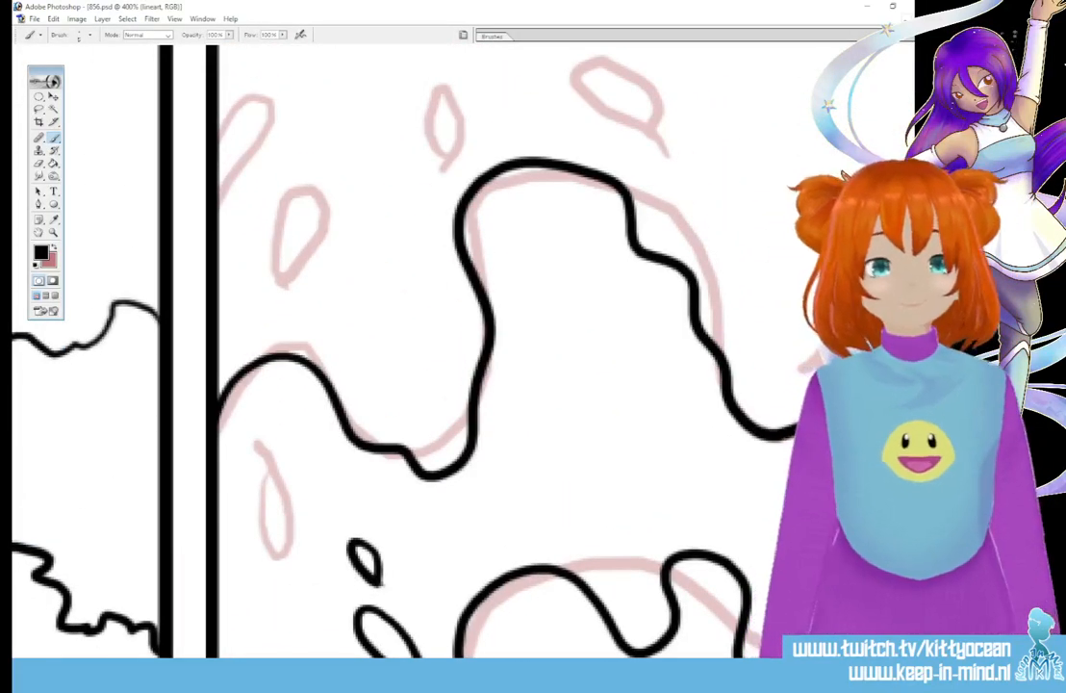
scroll(385, 385, "right", 7)
mouse_move(356, 428)
left_mouse_down()
mouse_move(413, 409)
mouse_move(459, 343)
mouse_move(472, 205)
mouse_move(643, 200)
mouse_move(731, 432)
left_mouse_up()
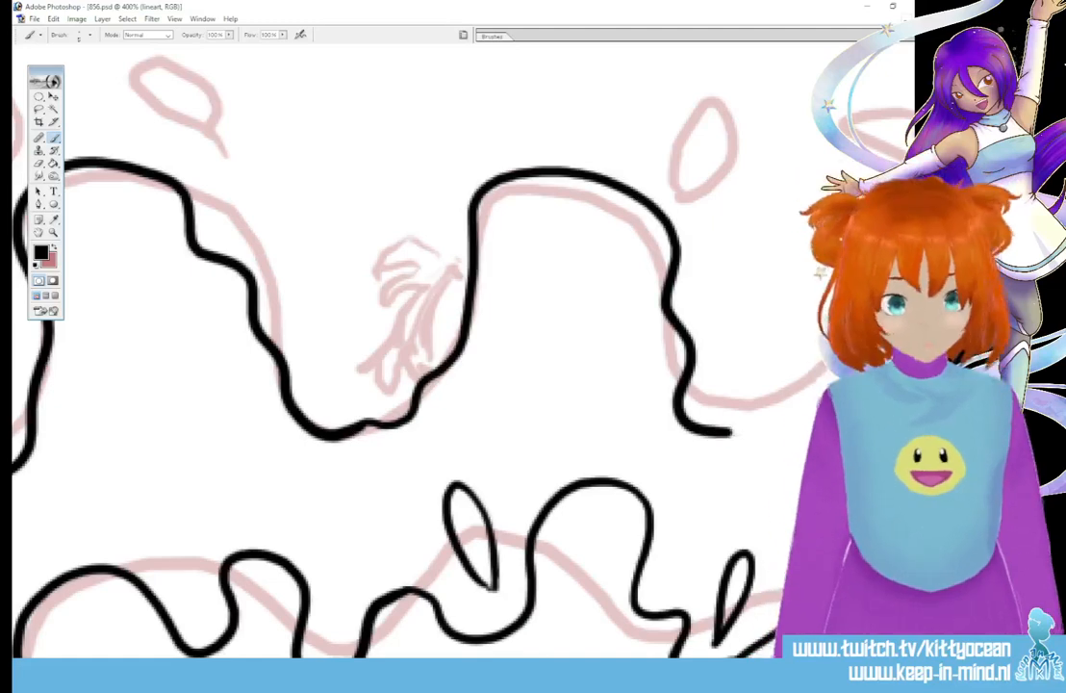
scroll(385, 385, "right", 7)
mouse_move(310, 431)
left_mouse_down()
mouse_move(361, 406)
mouse_move(479, 206)
mouse_move(618, 248)
mouse_move(635, 397)
mouse_move(577, 524)
mouse_move(657, 495)
mouse_move(758, 486)
left_mouse_up()
scroll(779, 551, "down", 3)
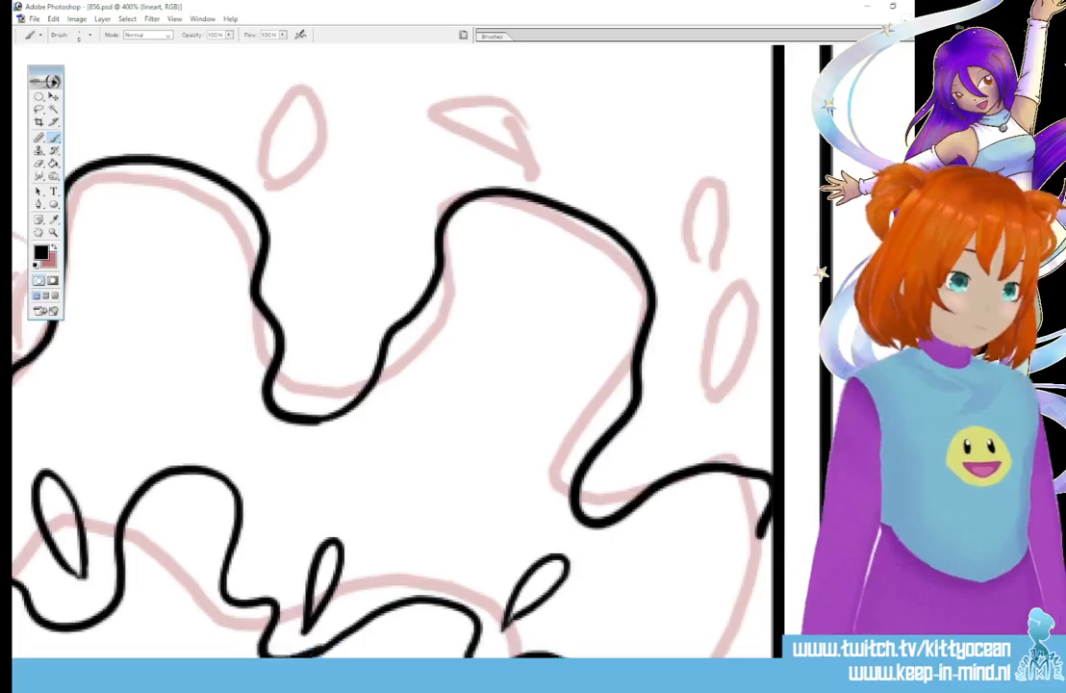
mouse_move(779, 385)
left_mouse_down()
mouse_move(748, 396)
mouse_move(750, 460)
mouse_move(781, 486)
left_mouse_up()
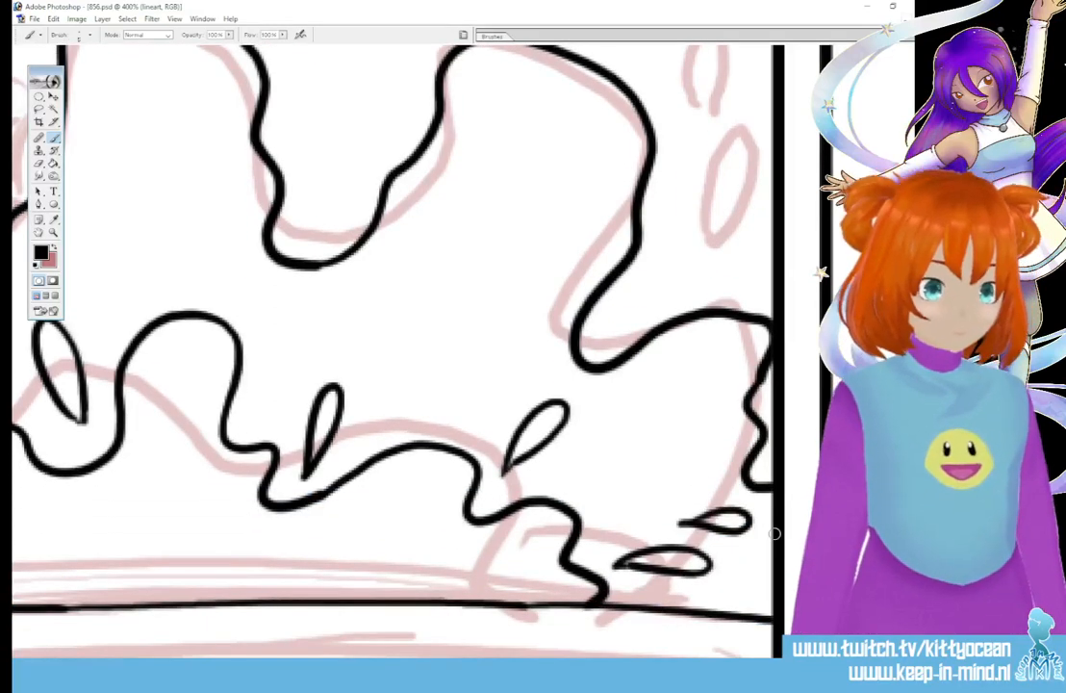
left_click_drag(727, 593, 718, 612)
Ink six teardrop droplets over the right half of the upper splash, beside and above its two right crests
mouse_move(668, 287)
left_mouse_down()
mouse_move(731, 242)
mouse_move(668, 289)
left_mouse_up()
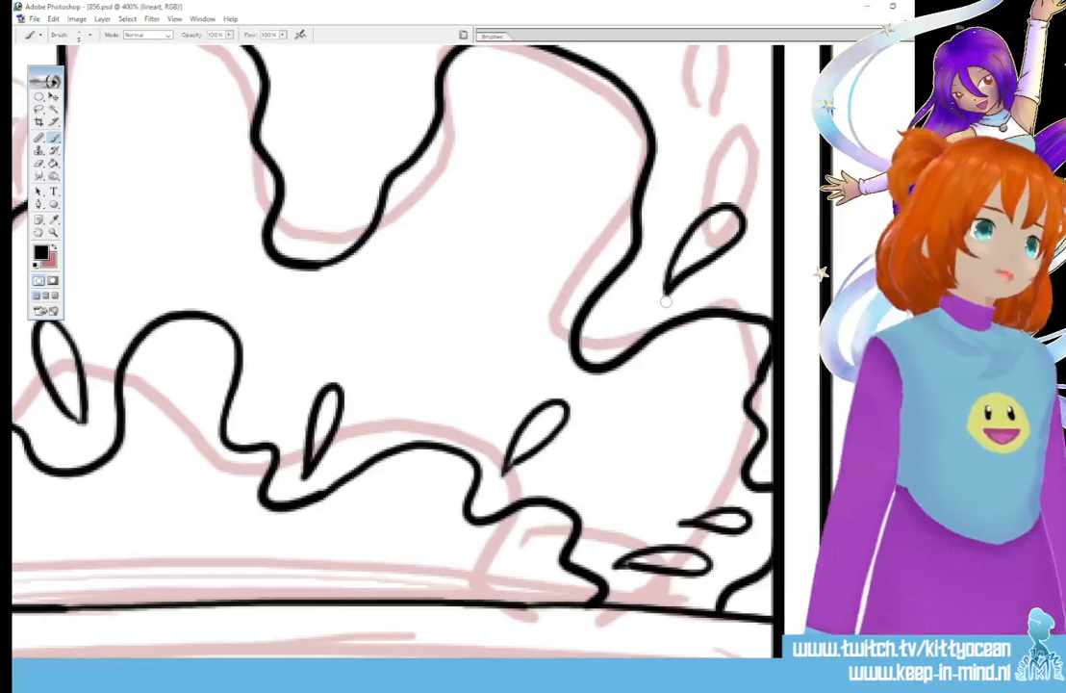
scroll(674, 384, "up", 5)
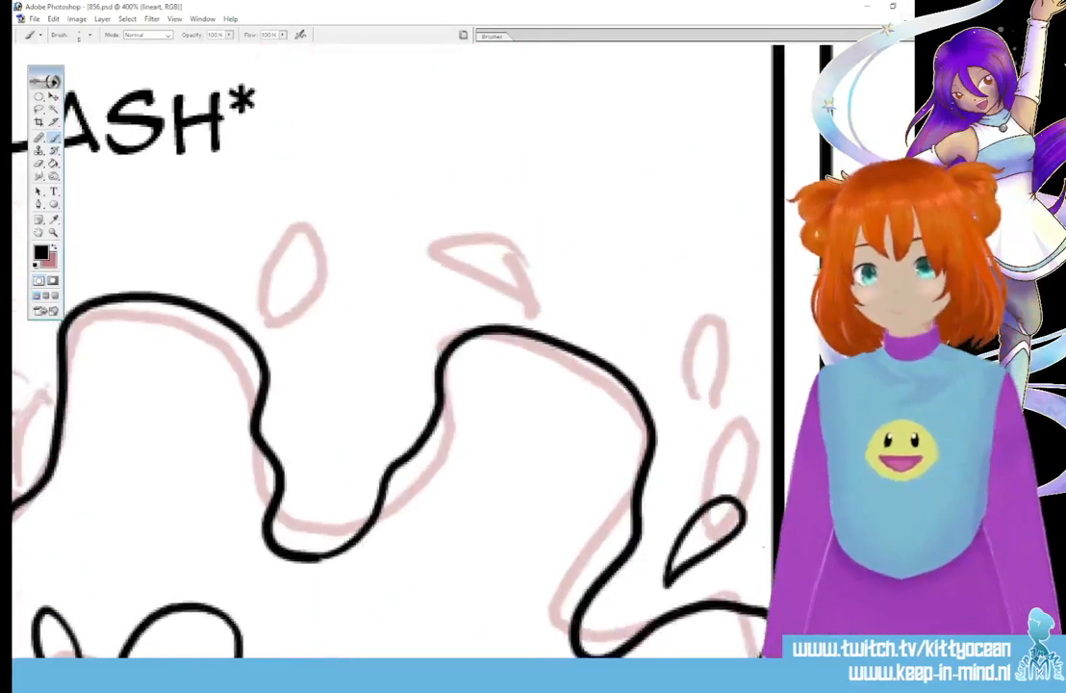
left_click_drag(681, 481, 678, 492)
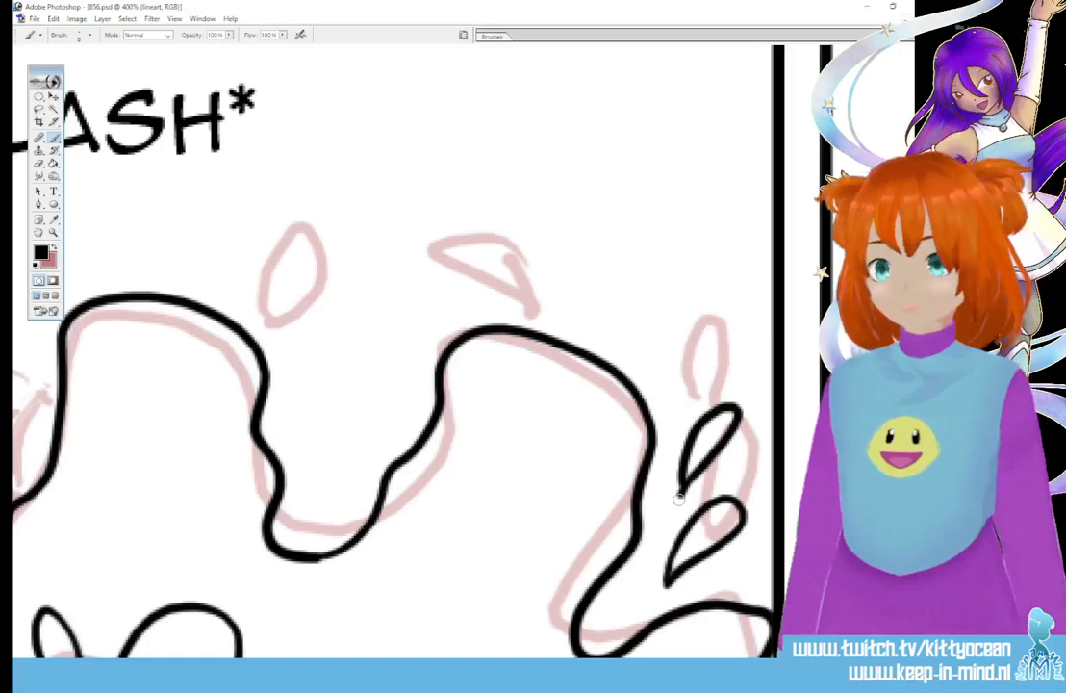
left_click_drag(282, 321, 279, 347)
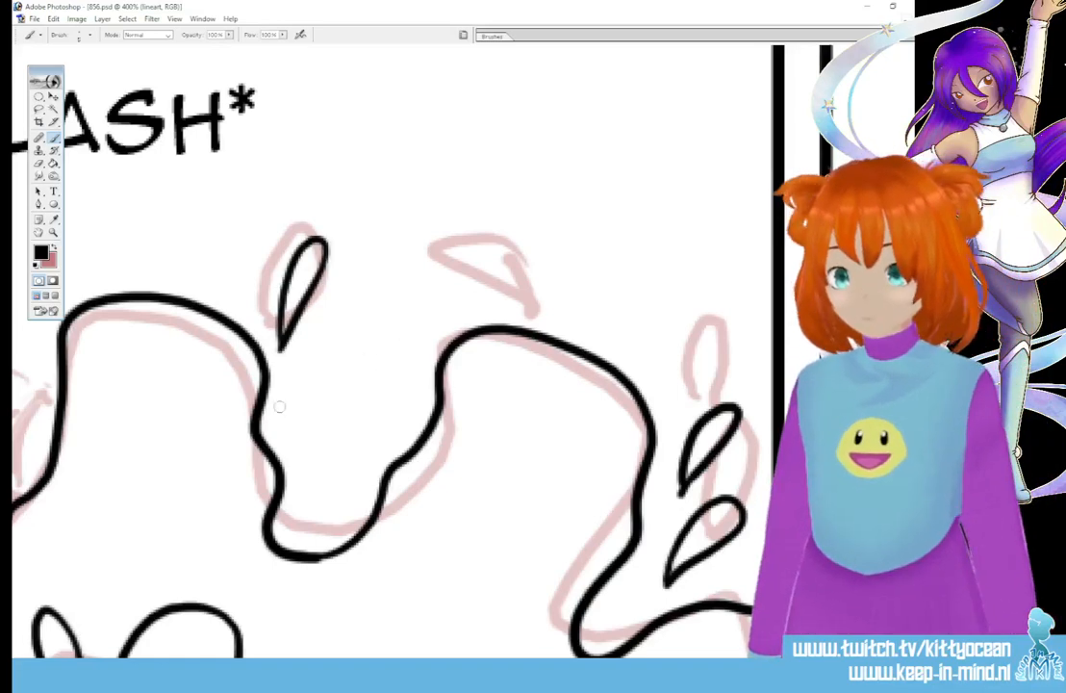
left_click_drag(280, 404, 286, 420)
left_click_drag(499, 304, 510, 305)
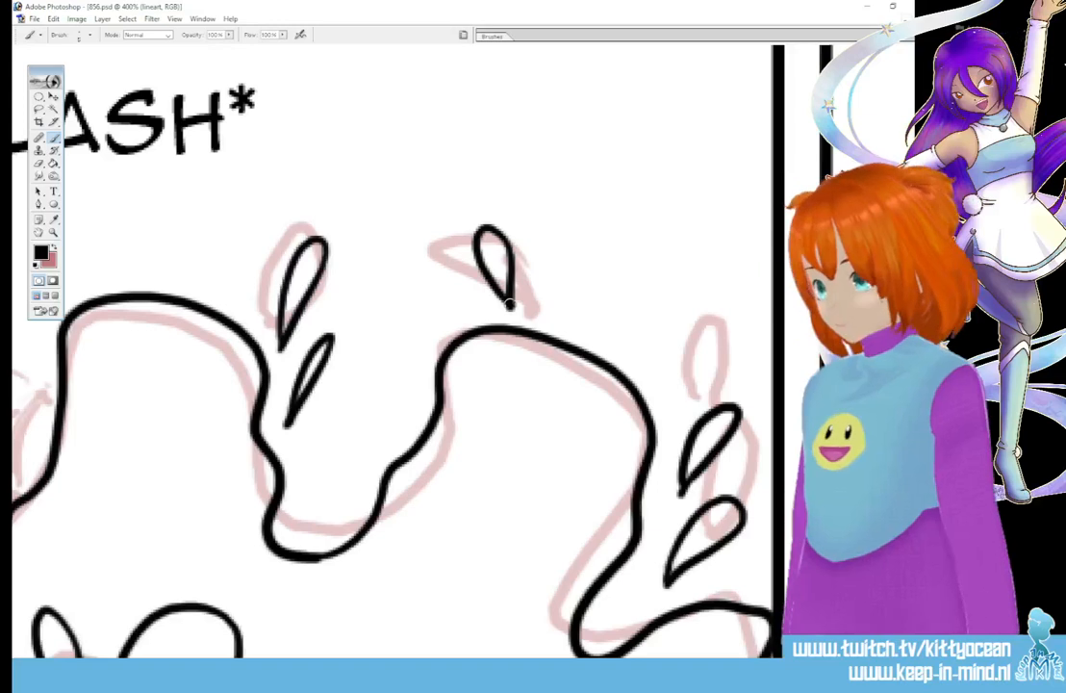
mouse_move(530, 169)
left_mouse_down()
mouse_move(528, 237)
mouse_move(535, 182)
left_mouse_up()
Ink three teardrop droplets above the upper splash's tall left crest and an irregular rounded highlight shape inside that crest
scroll(508, 609, "left", 5)
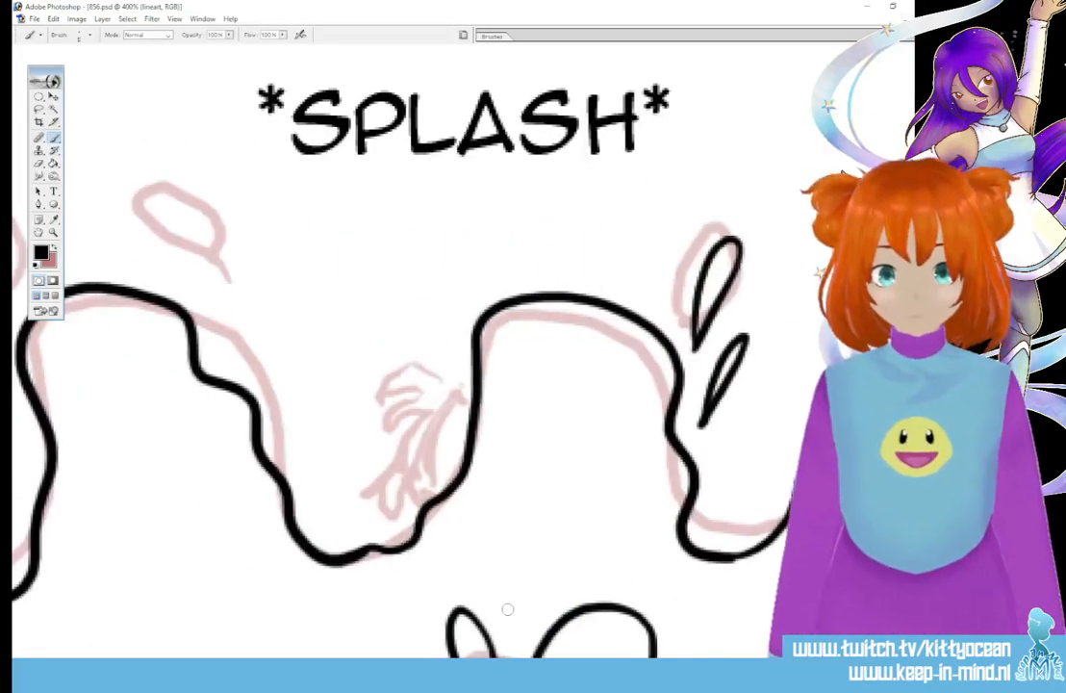
scroll(507, 609, "left", 3)
mouse_move(458, 322)
left_mouse_down()
mouse_move(464, 262)
mouse_move(457, 308)
left_mouse_up()
left_click_drag(236, 317, 240, 314)
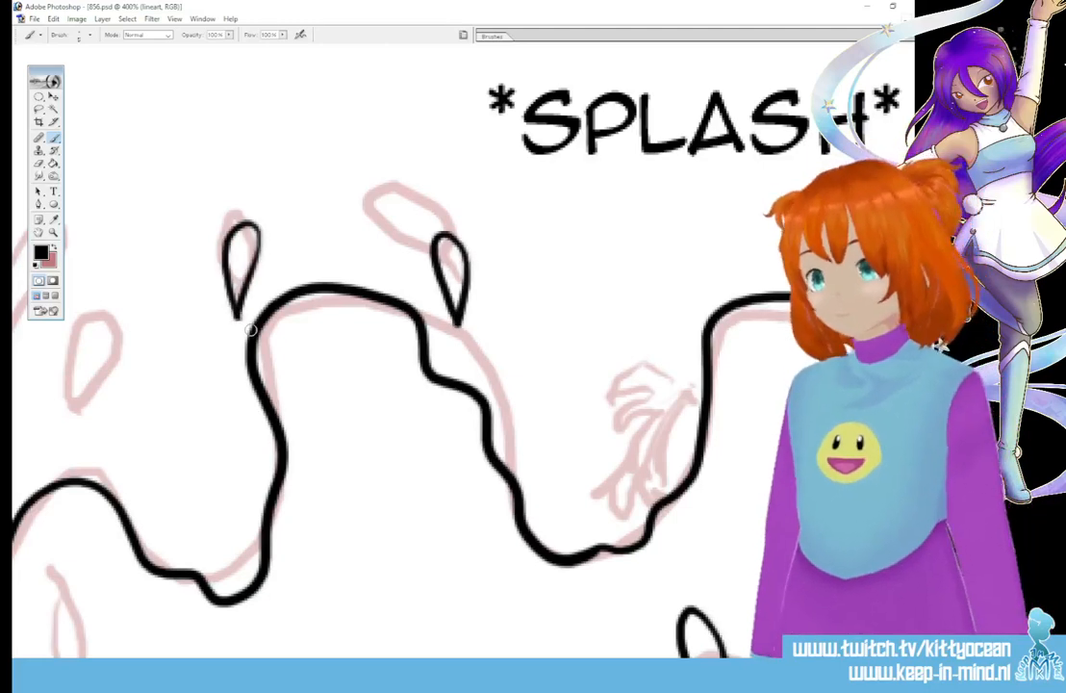
mouse_move(270, 217)
left_mouse_down()
mouse_move(269, 155)
mouse_move(279, 214)
left_mouse_up()
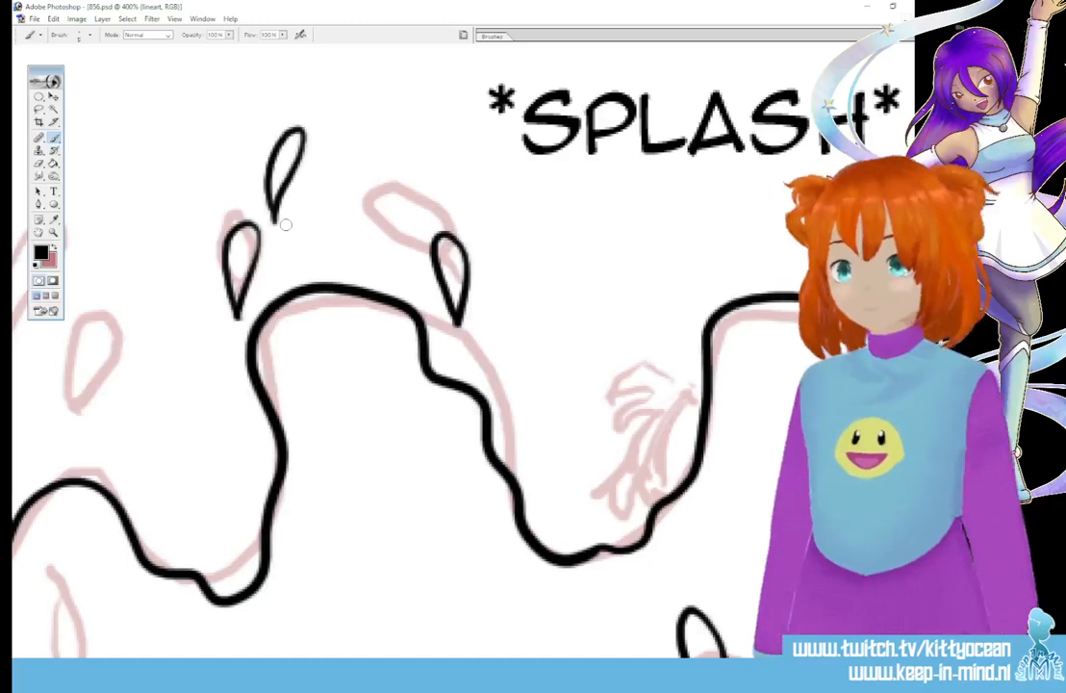
mouse_move(319, 421)
left_mouse_down()
mouse_move(387, 347)
mouse_move(348, 380)
mouse_move(314, 389)
mouse_move(283, 363)
mouse_move(383, 408)
mouse_move(293, 404)
left_mouse_up()
key("ctrl+z")
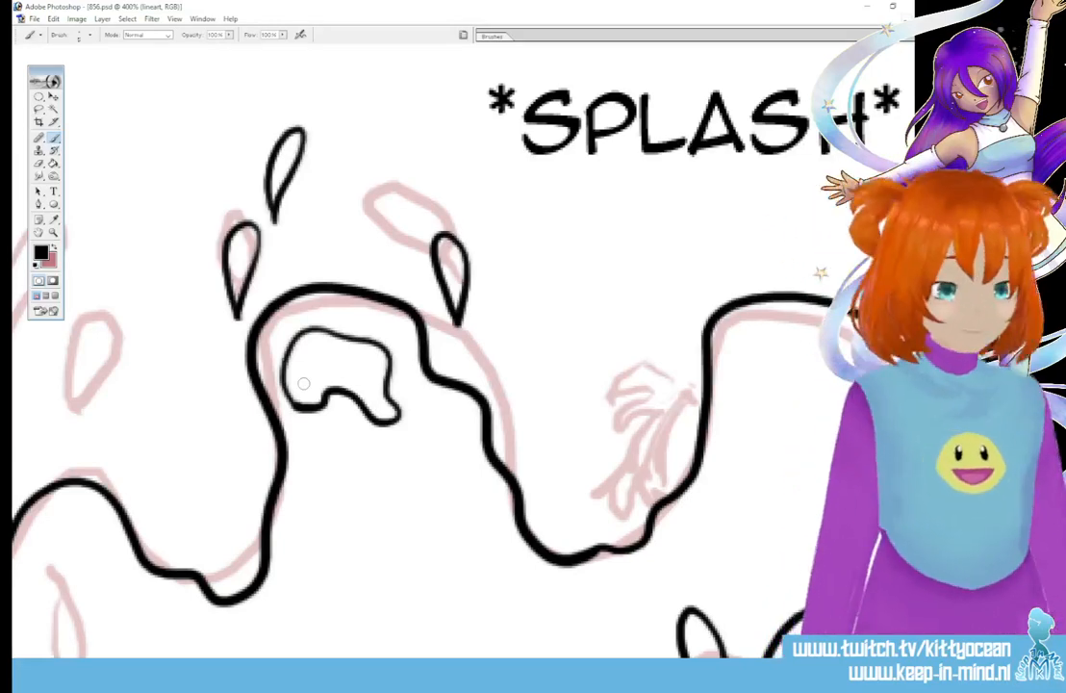
Ink a teardrop above the small wave at the panel's left border, plus a blob and a cut-off droplet below it
scroll(303, 383, "left", 8)
left_click_drag(438, 435, 441, 445)
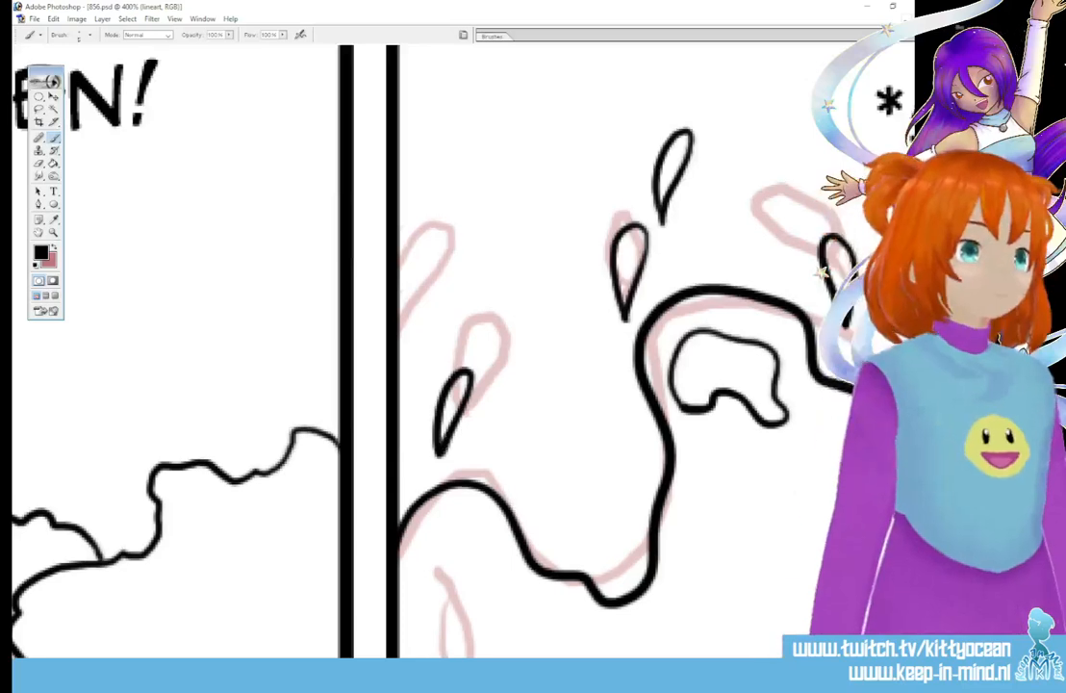
scroll(442, 442, "down", 4)
mouse_move(409, 461)
left_mouse_down()
mouse_move(442, 364)
mouse_move(508, 371)
mouse_move(471, 424)
mouse_move(444, 499)
mouse_move(409, 460)
left_mouse_up()
left_click_drag(402, 515, 421, 608)
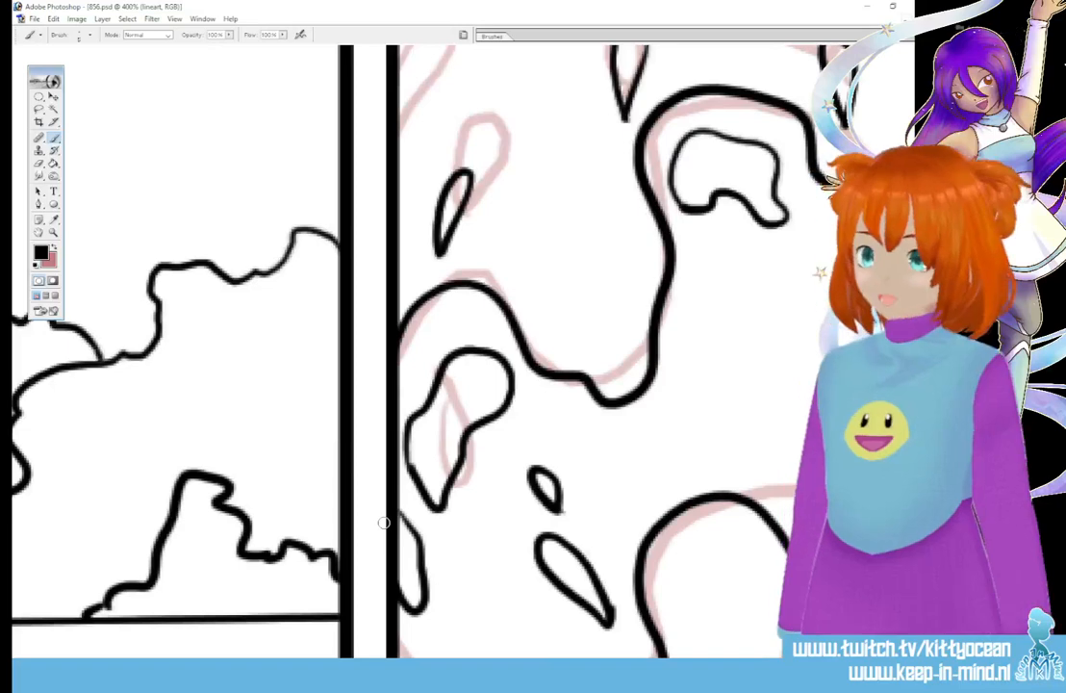
Ink a curved highlight shape inside the top of the upper splash's middle crest
scroll(383, 522, "right", 5)
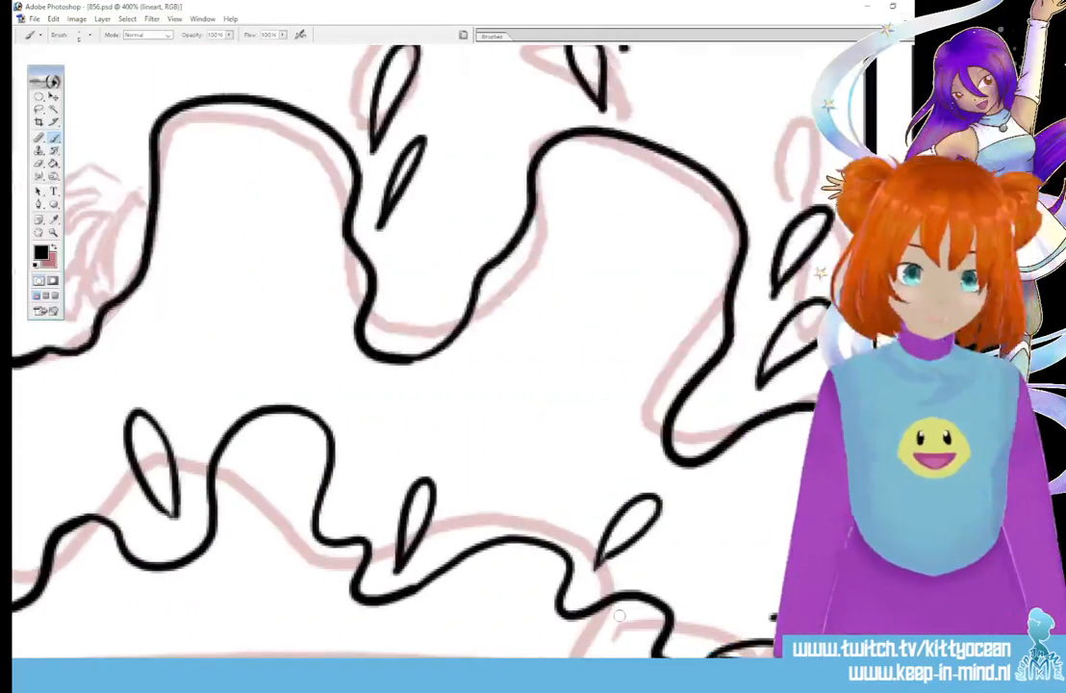
mouse_move(201, 195)
left_mouse_down()
mouse_move(249, 144)
mouse_move(306, 207)
mouse_move(263, 194)
mouse_move(224, 210)
mouse_move(205, 182)
left_mouse_up()
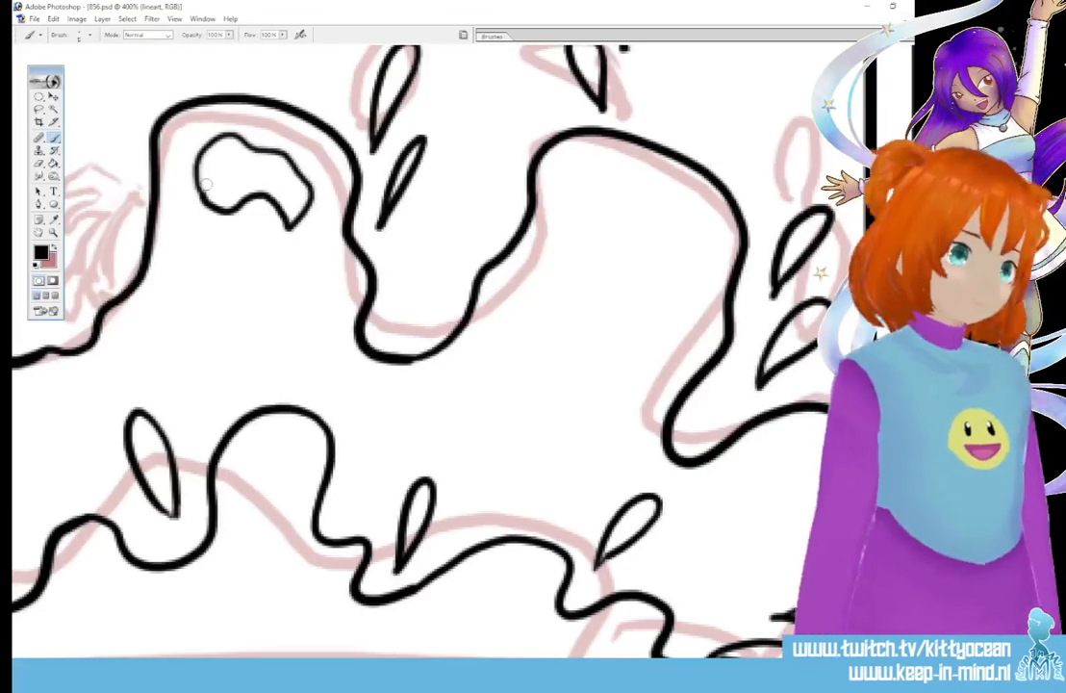
Ink two irregular highlight shapes inside the upper splash's right crest and a pointed one below the hollow to its right
mouse_move(570, 260)
left_mouse_down()
mouse_move(554, 199)
mouse_move(621, 205)
mouse_move(689, 241)
mouse_move(662, 276)
mouse_move(577, 264)
left_mouse_up()
mouse_move(625, 167)
left_mouse_down()
mouse_move(687, 217)
mouse_move(649, 169)
mouse_move(617, 175)
left_mouse_up()
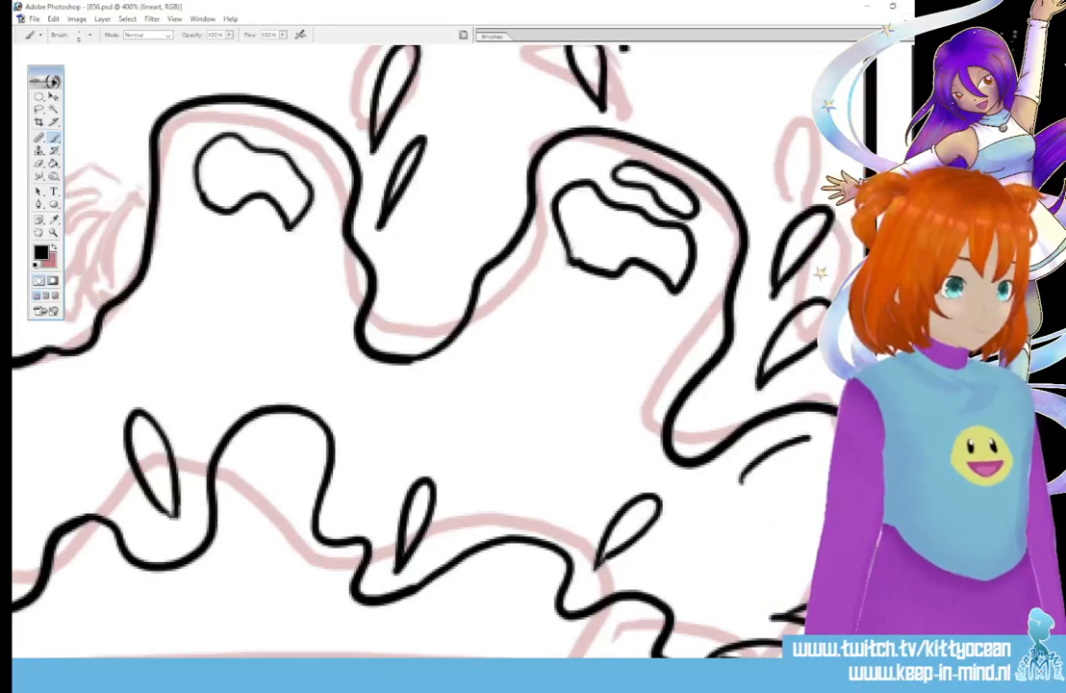
scroll(757, 478, "down", 5)
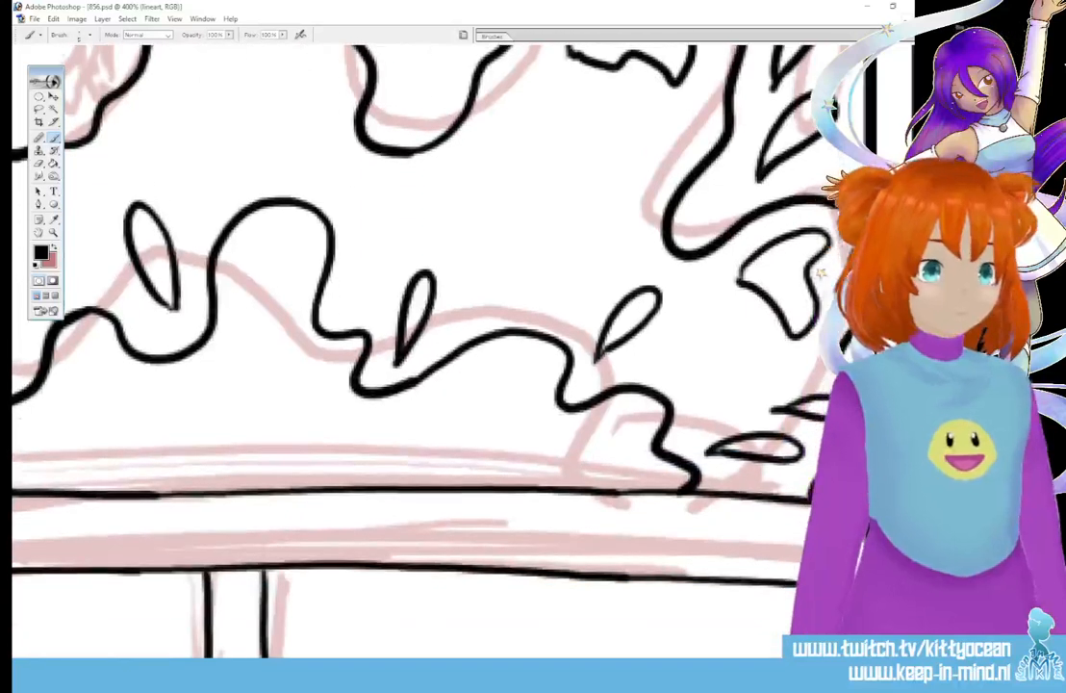
Ink irregular pointed highlight shapes inside three crests of the lower splash: the broad right one, the tall one and the wide left one
mouse_move(406, 414)
left_mouse_down()
mouse_move(524, 376)
mouse_move(550, 429)
mouse_move(447, 433)
mouse_move(407, 421)
left_mouse_up()
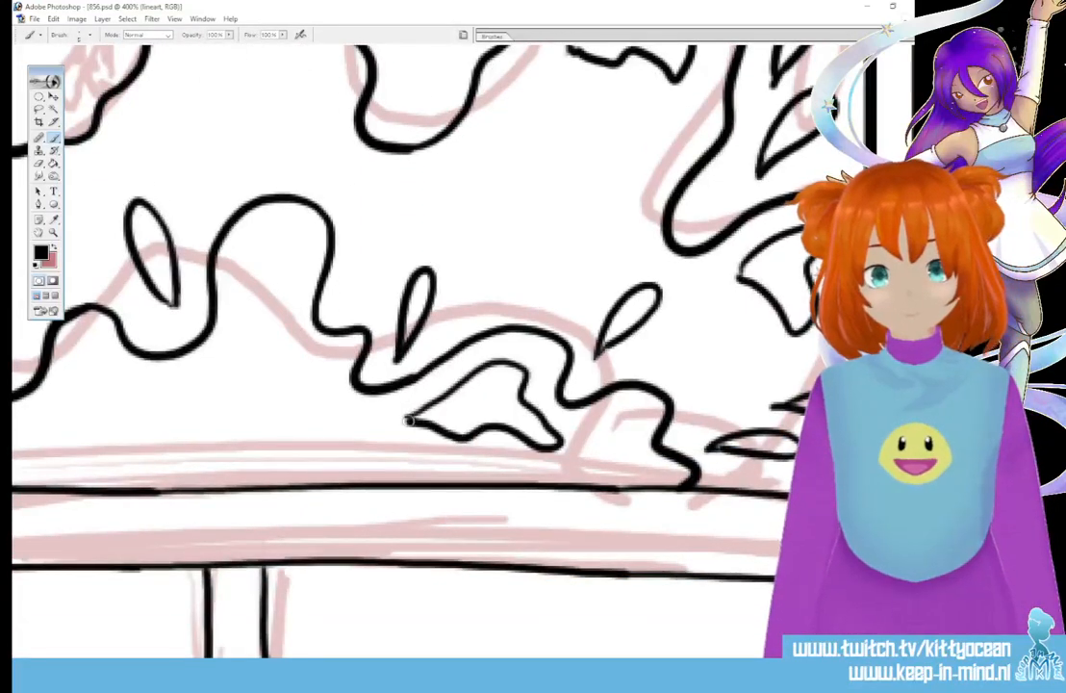
mouse_move(237, 289)
left_mouse_down()
mouse_move(281, 271)
mouse_move(242, 372)
left_mouse_up()
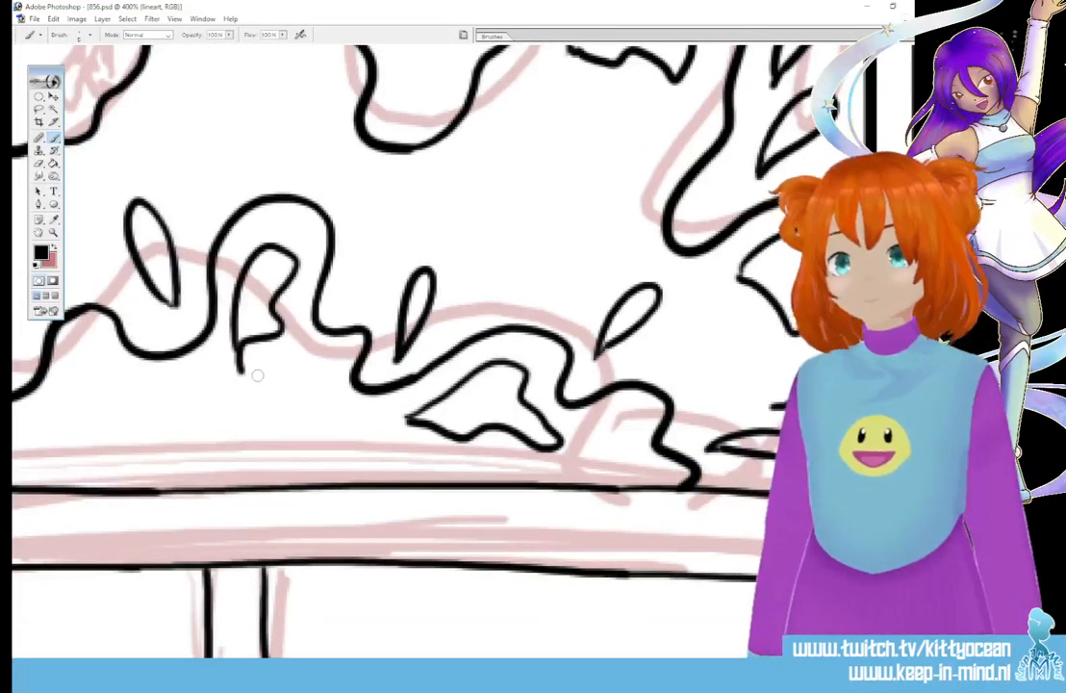
scroll(538, 640, "left", 8)
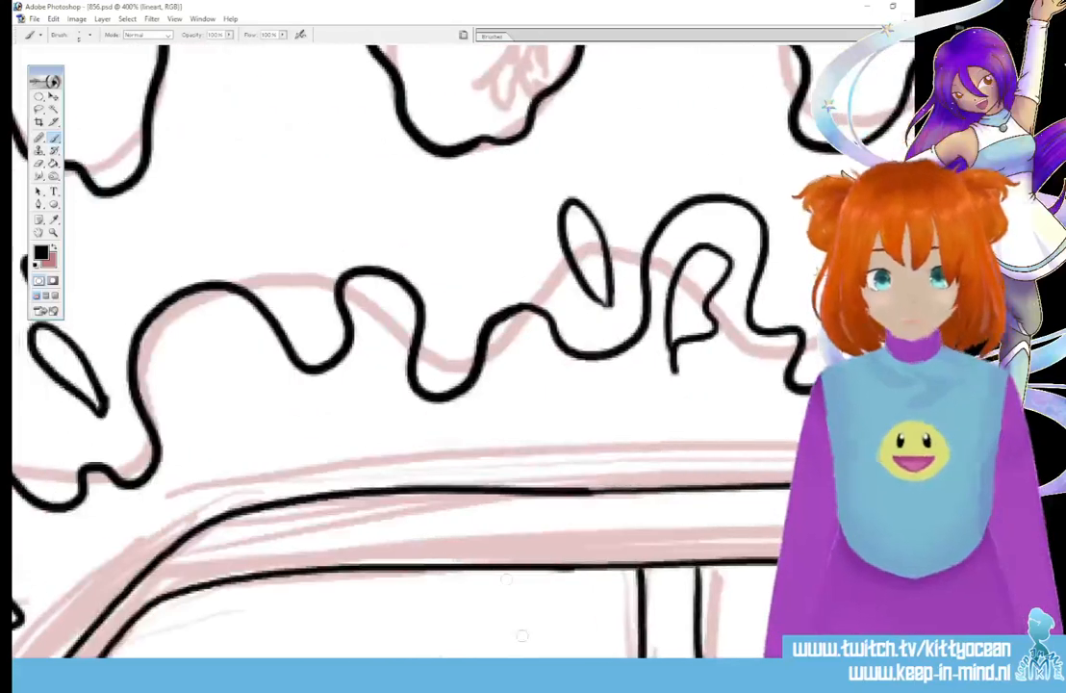
mouse_move(197, 428)
left_mouse_down()
mouse_move(204, 332)
mouse_move(216, 433)
left_mouse_up()
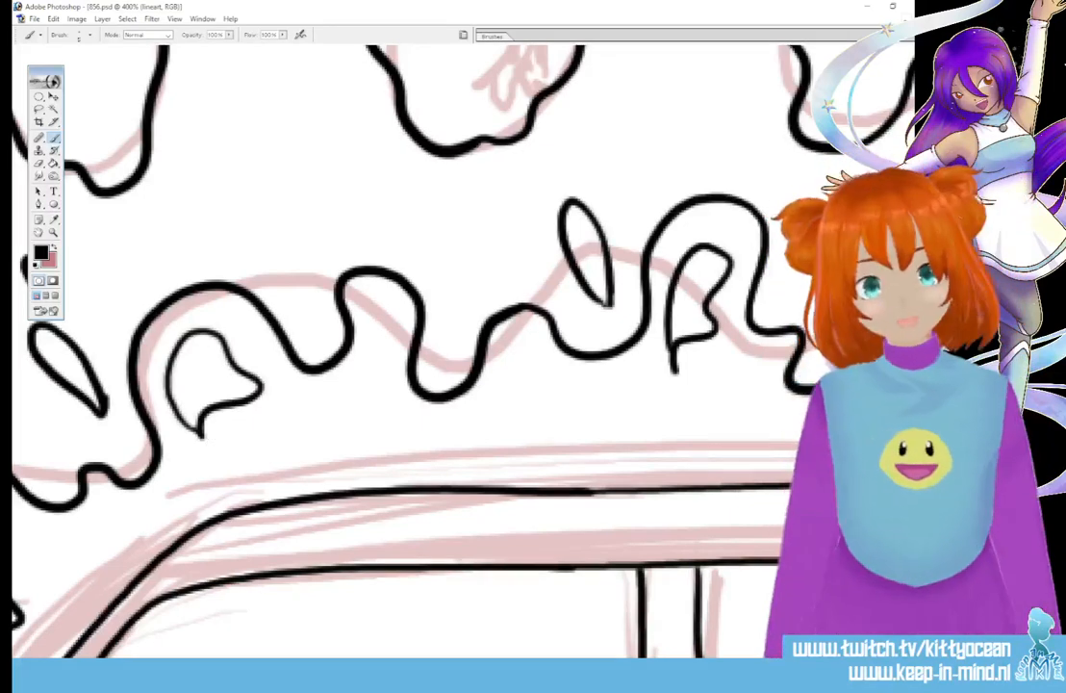
Ink a small highlight in the lower splash's leftmost crest and two tiny ovals in the narrow crest right of its wide one
scroll(392, 577, "left", 8)
mouse_move(368, 541)
left_mouse_down()
mouse_move(350, 483)
mouse_move(378, 547)
left_mouse_up()
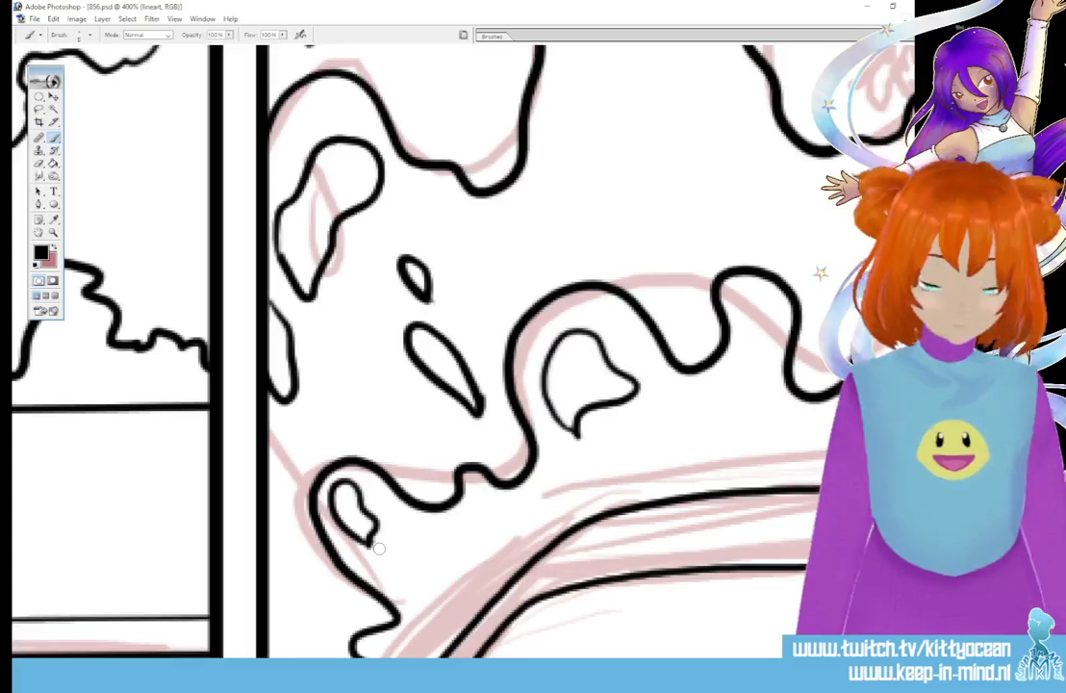
mouse_move(751, 297)
left_mouse_down()
mouse_move(743, 294)
mouse_move(771, 348)
left_mouse_up()
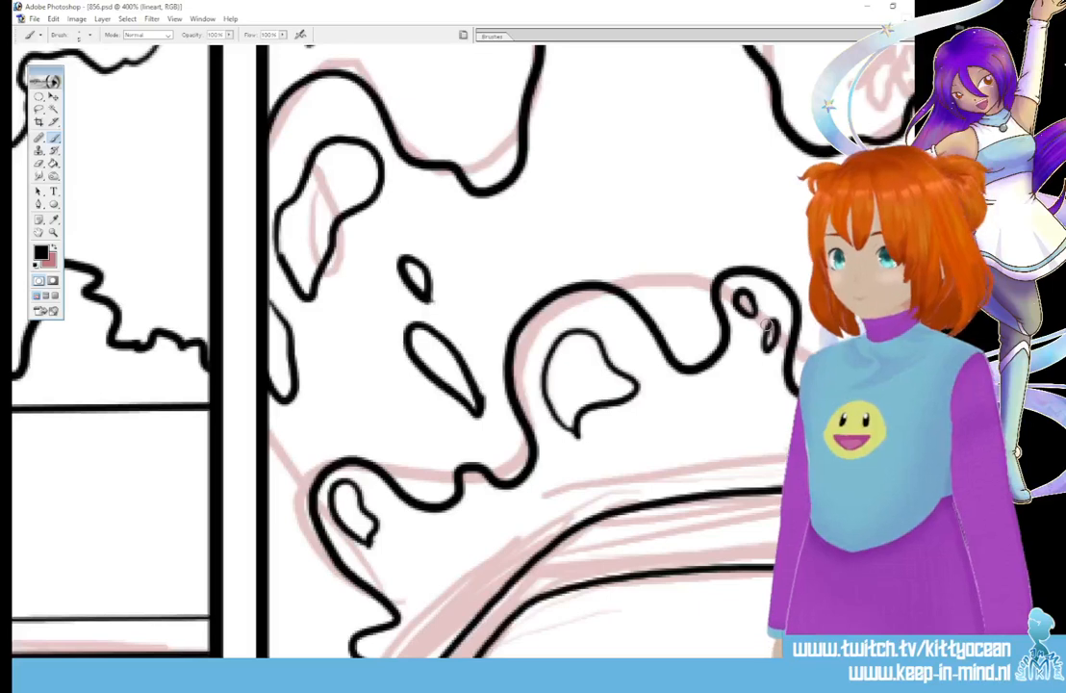
Ink the sketched tuft of curved, spiky strands on the left flank of the upper splash's middle crest
scroll(404, 346, "up", 5)
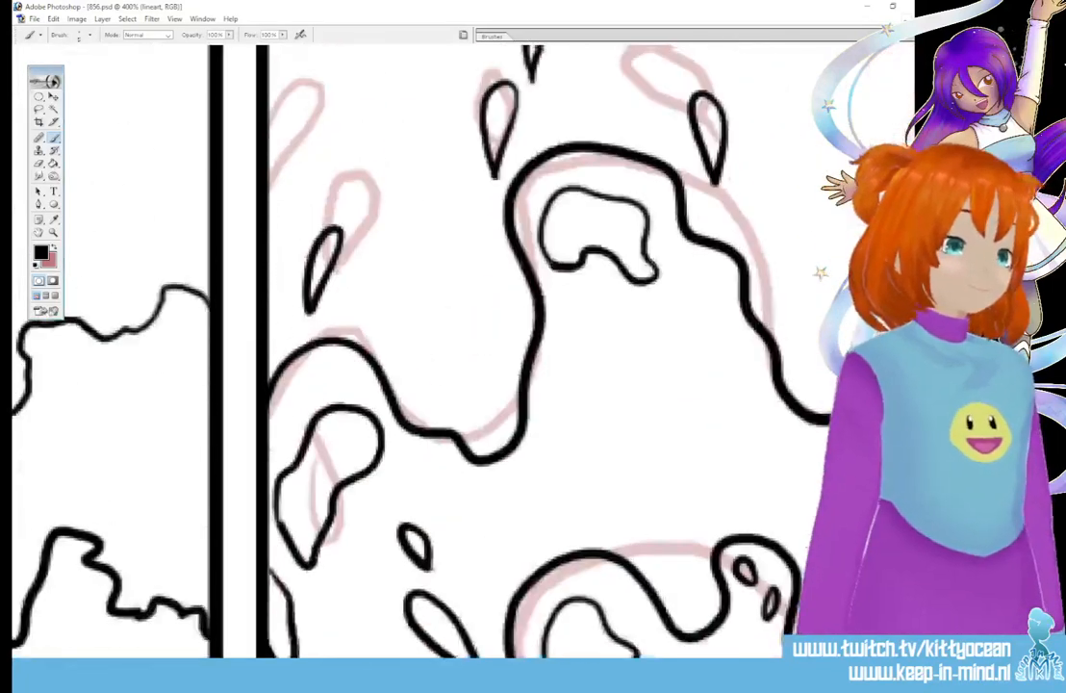
scroll(404, 347, "right", 4)
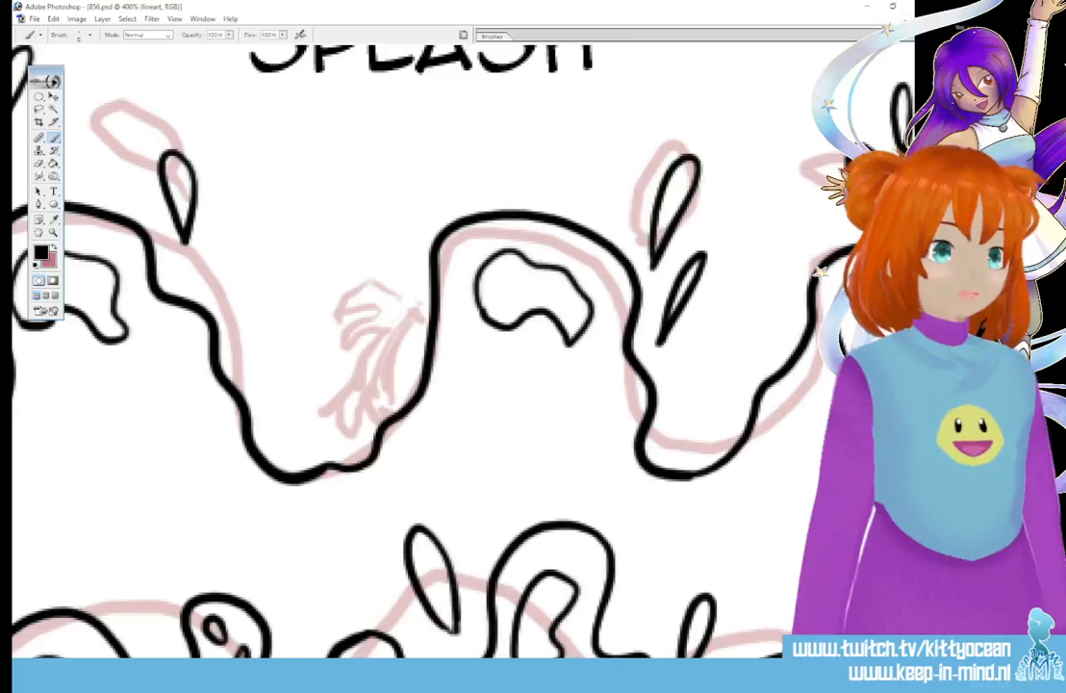
mouse_move(402, 312)
left_mouse_down()
mouse_move(380, 327)
mouse_move(373, 361)
mouse_move(379, 409)
mouse_move(409, 360)
mouse_move(394, 415)
left_mouse_up()
mouse_move(425, 319)
left_mouse_down()
mouse_move(388, 295)
mouse_move(401, 307)
mouse_move(343, 306)
mouse_move(381, 348)
mouse_move(330, 422)
mouse_move(363, 391)
left_mouse_up()
left_click_drag(349, 394, 375, 432)
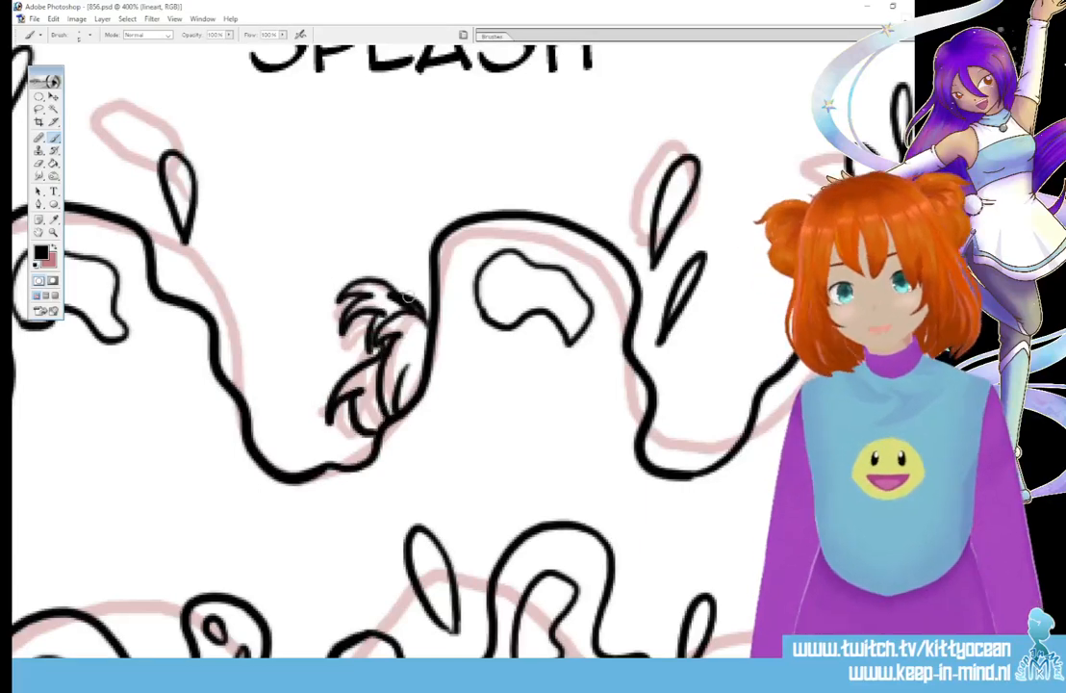
left_click_drag(392, 272, 424, 306)
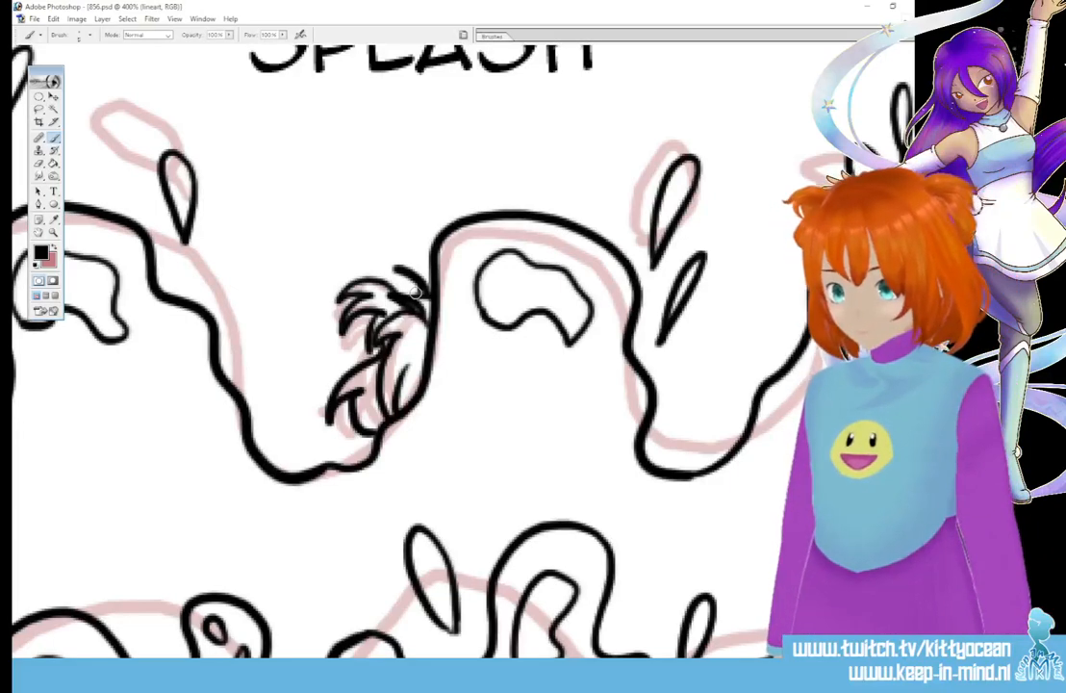
Ink the face on the hooded figure sketch further right: closed eyes as paired short lines, slanted brows, a small nose and an open mouth
scroll(433, 351, "right", 15)
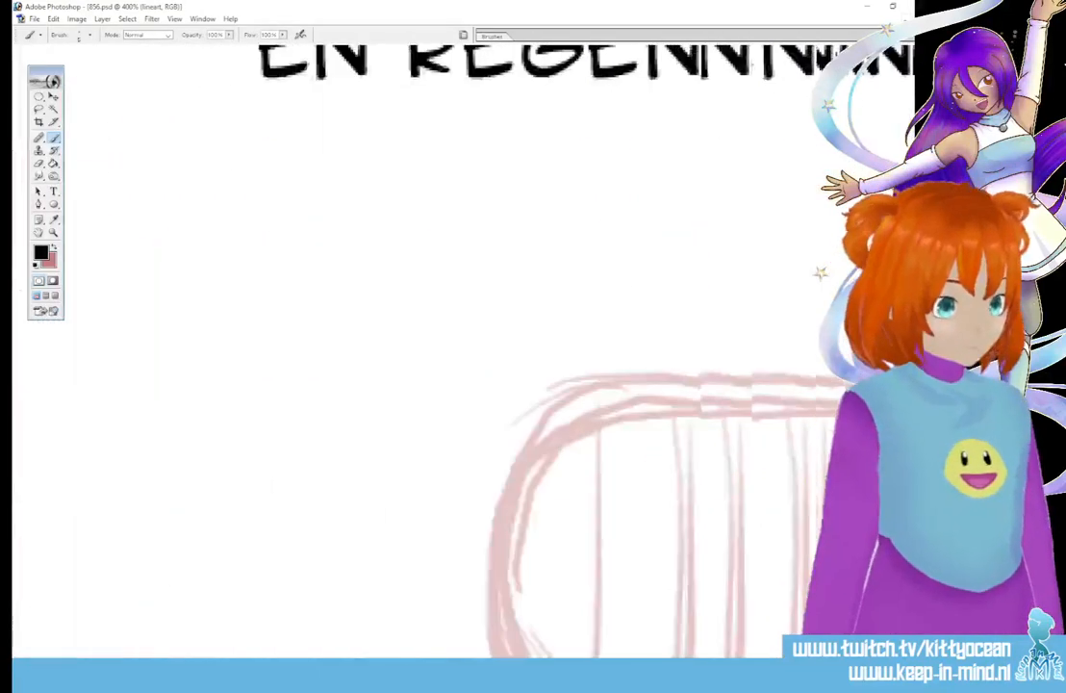
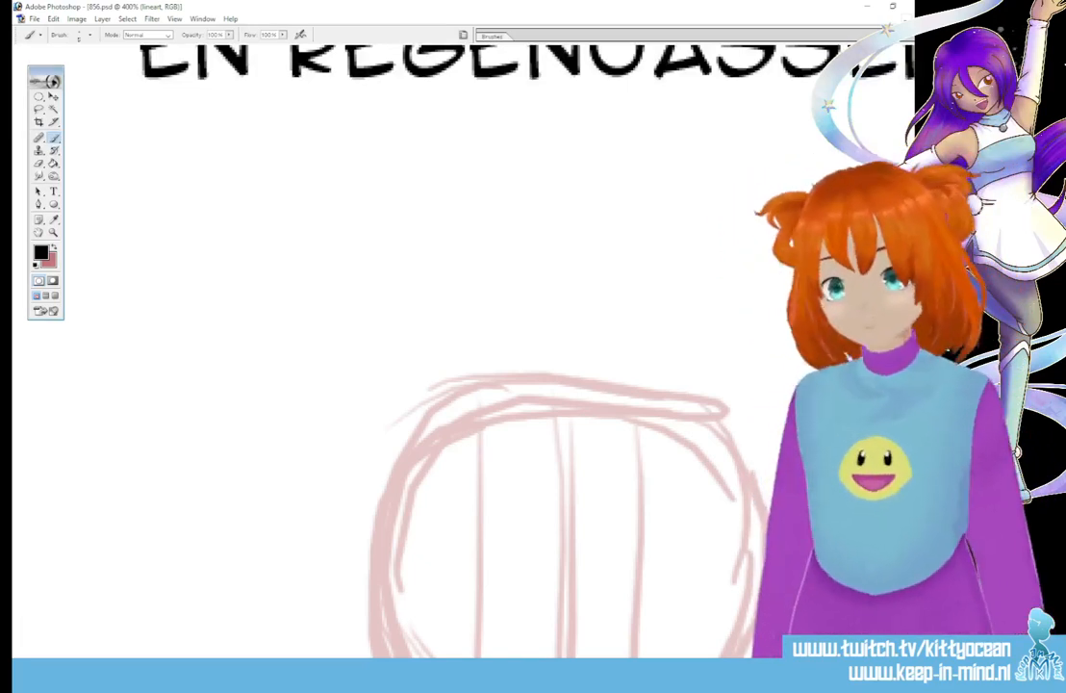
scroll(385, 366, "down", 5)
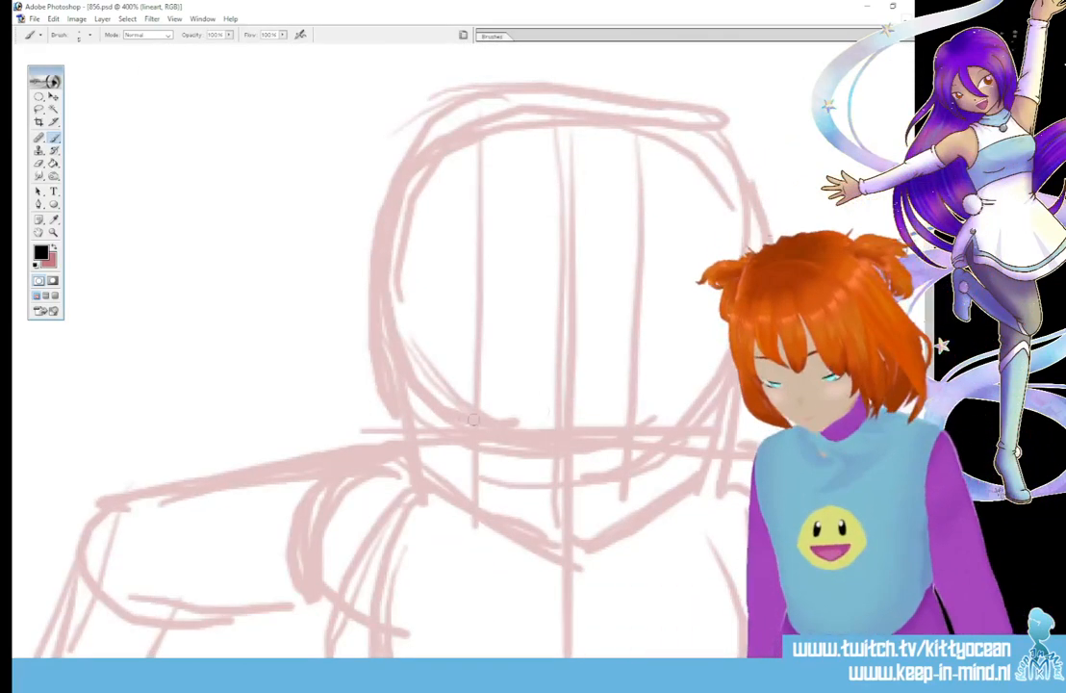
left_click_drag(464, 420, 524, 429)
left_click_drag(462, 390, 532, 409)
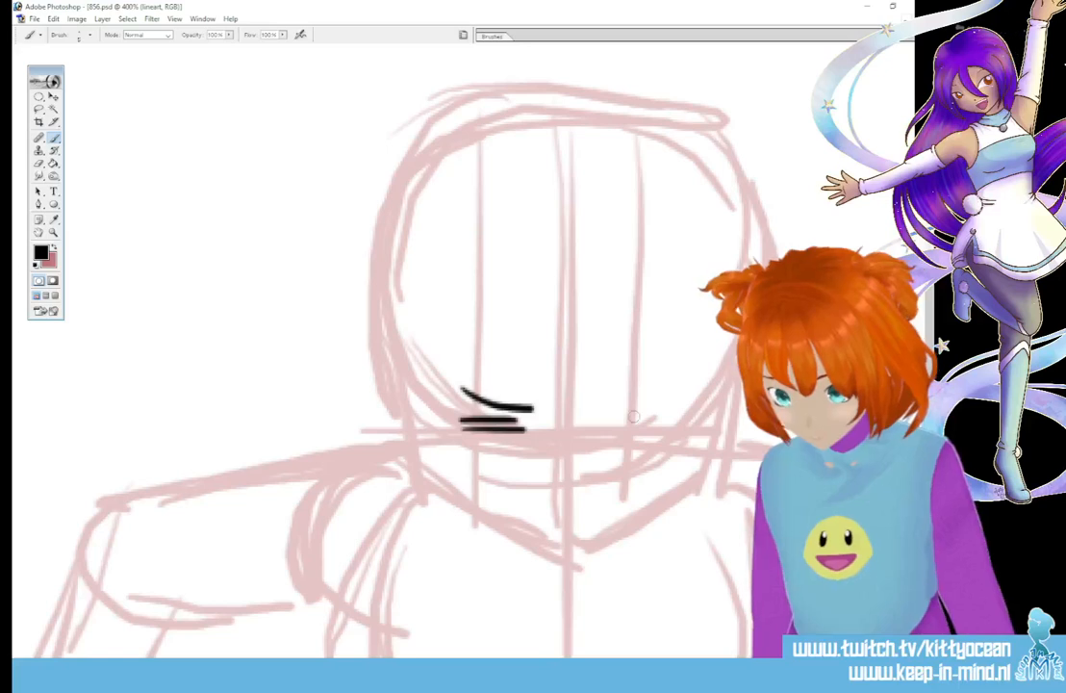
left_click_drag(622, 420, 685, 421)
left_click_drag(623, 429, 683, 430)
left_click_drag(620, 408, 691, 363)
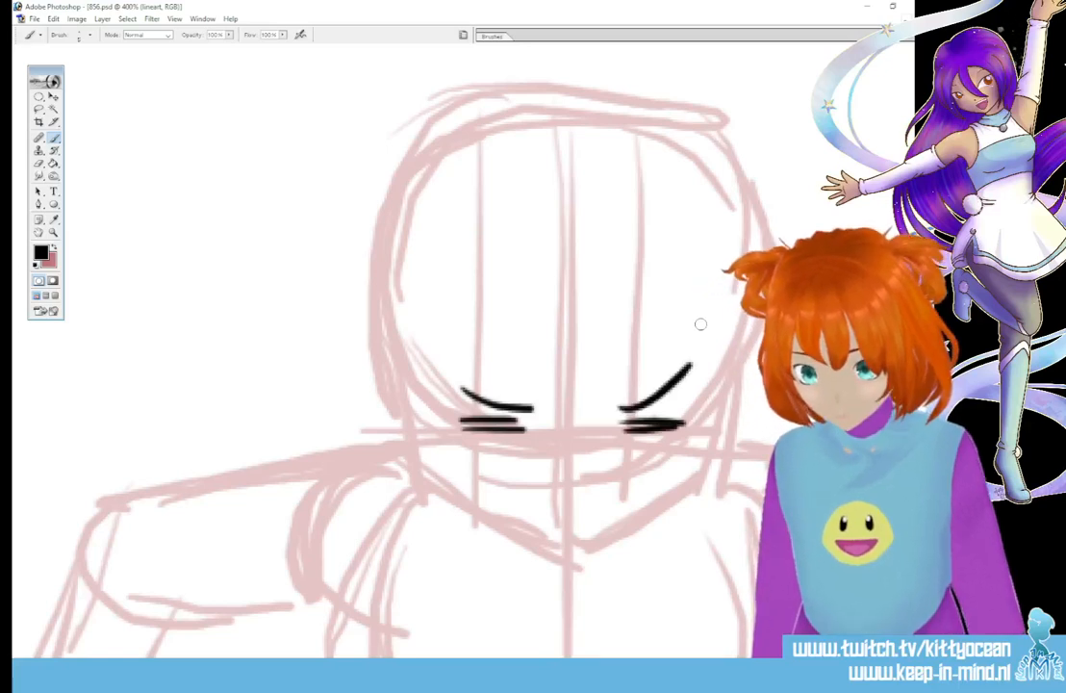
left_click_drag(574, 467, 559, 474)
mouse_move(500, 507)
left_mouse_down()
mouse_move(540, 524)
mouse_move(500, 513)
left_mouse_up()
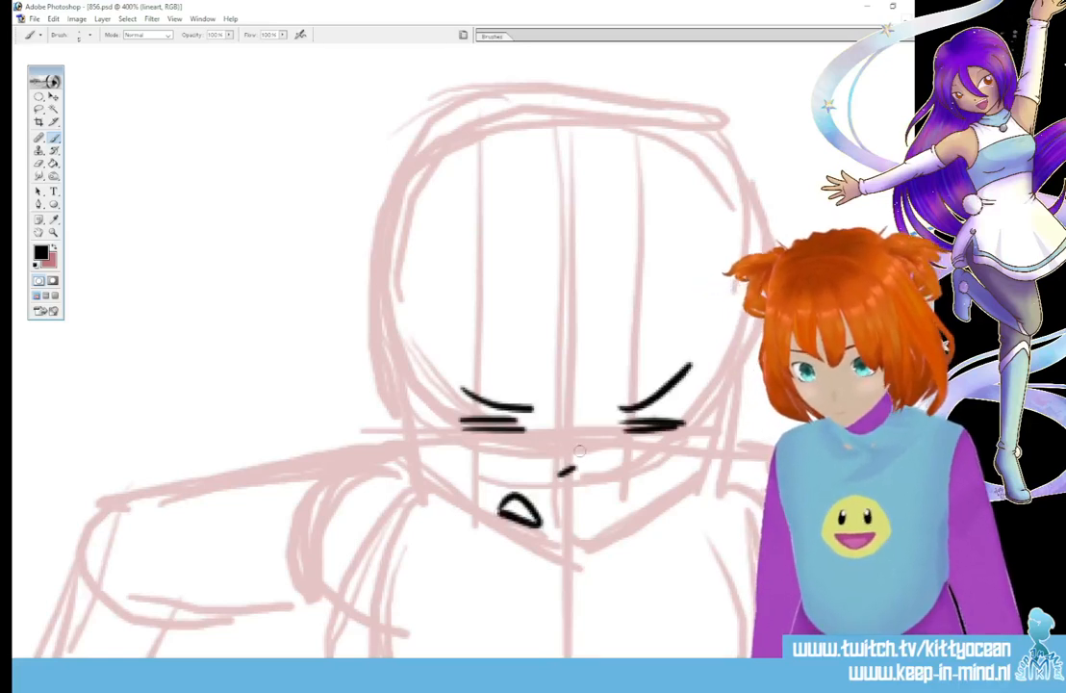
Ink the character's pointed fringe strands over the forehead and the long tapering locks framing both sides of the face
left_click_drag(567, 350, 558, 421)
mouse_move(576, 378)
left_mouse_down()
mouse_move(569, 440)
mouse_move(598, 476)
left_mouse_up()
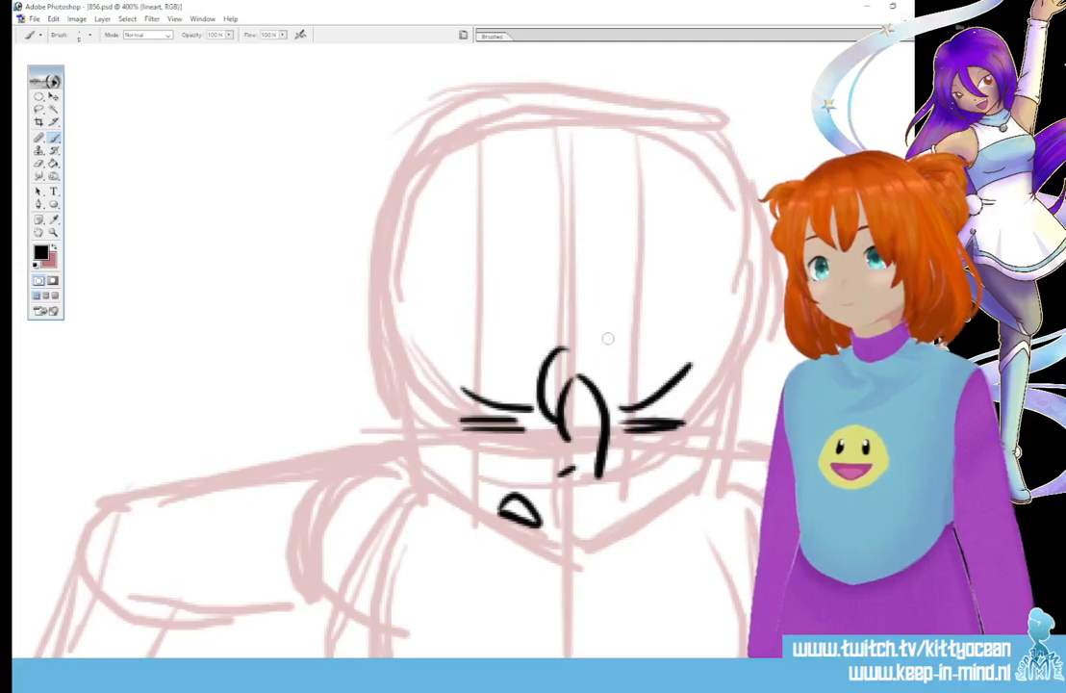
left_click_drag(610, 339, 595, 423)
mouse_move(567, 348)
left_mouse_down()
mouse_move(472, 441)
mouse_move(471, 594)
left_mouse_up()
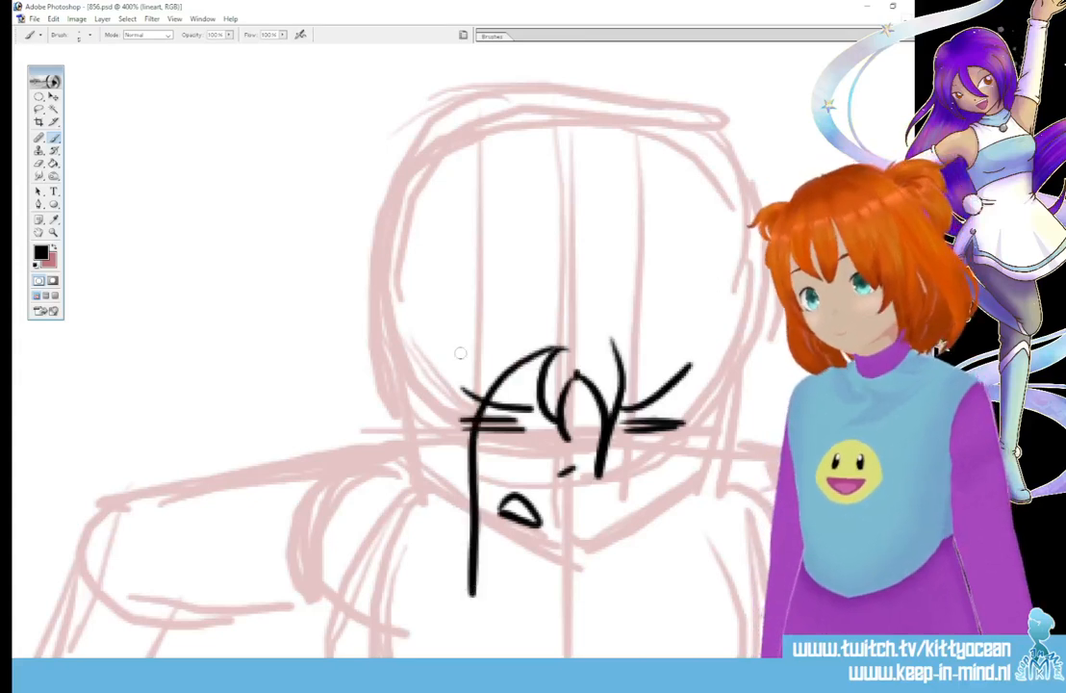
mouse_move(451, 348)
left_mouse_down()
mouse_move(435, 457)
mouse_move(481, 654)
left_mouse_up()
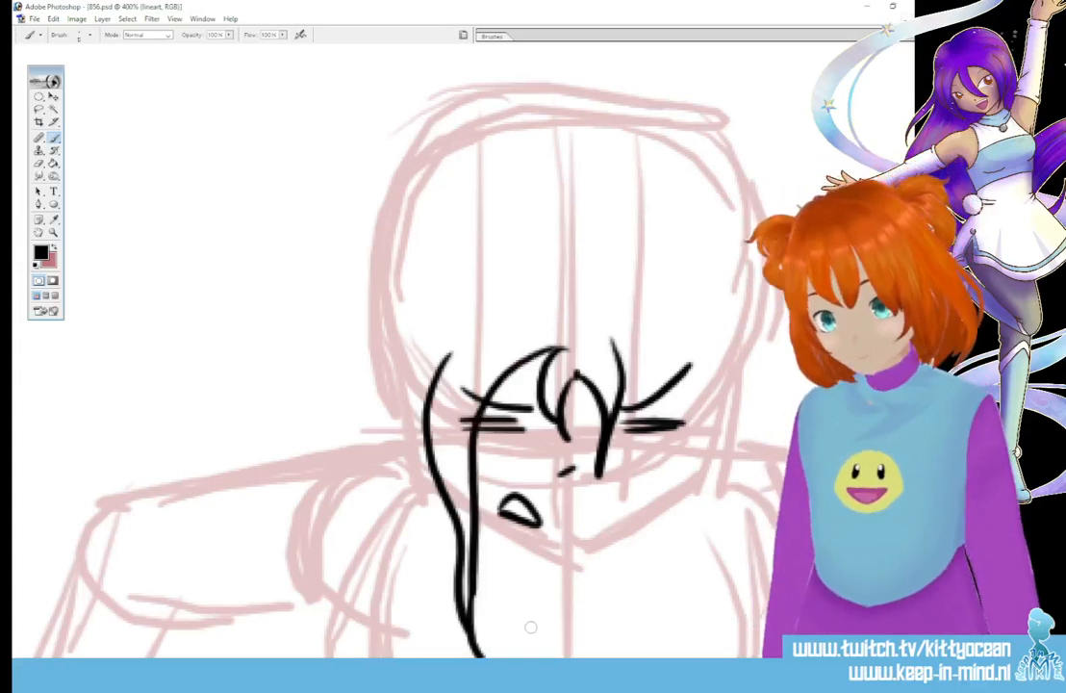
mouse_move(613, 342)
left_mouse_down()
mouse_move(682, 411)
mouse_move(658, 644)
left_mouse_up()
left_click_drag(722, 375, 704, 580)
mouse_move(700, 527)
left_mouse_down()
mouse_move(694, 610)
mouse_move(686, 553)
mouse_move(676, 625)
left_mouse_up()
Ink the curved shorter strands outside both long locks, the jawline between them and a small tuft above the left strand
mouse_move(471, 335)
left_mouse_down()
mouse_move(400, 356)
mouse_move(401, 457)
left_mouse_up()
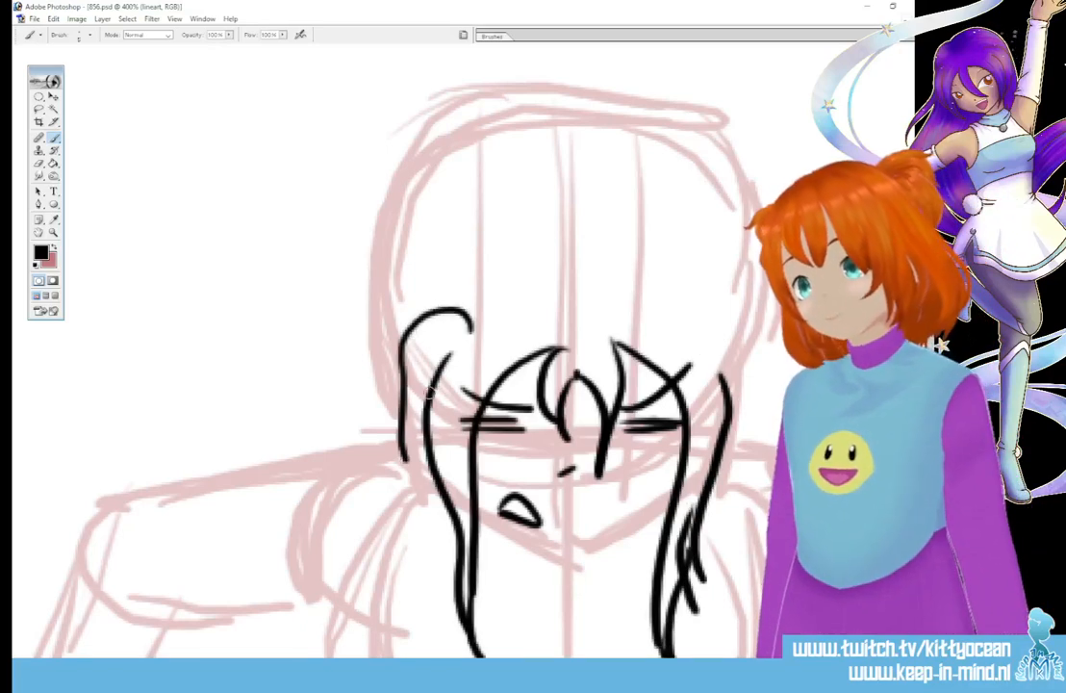
left_click_drag(428, 395, 414, 485)
mouse_move(698, 327)
left_mouse_down()
mouse_move(746, 376)
mouse_move(727, 497)
left_mouse_up()
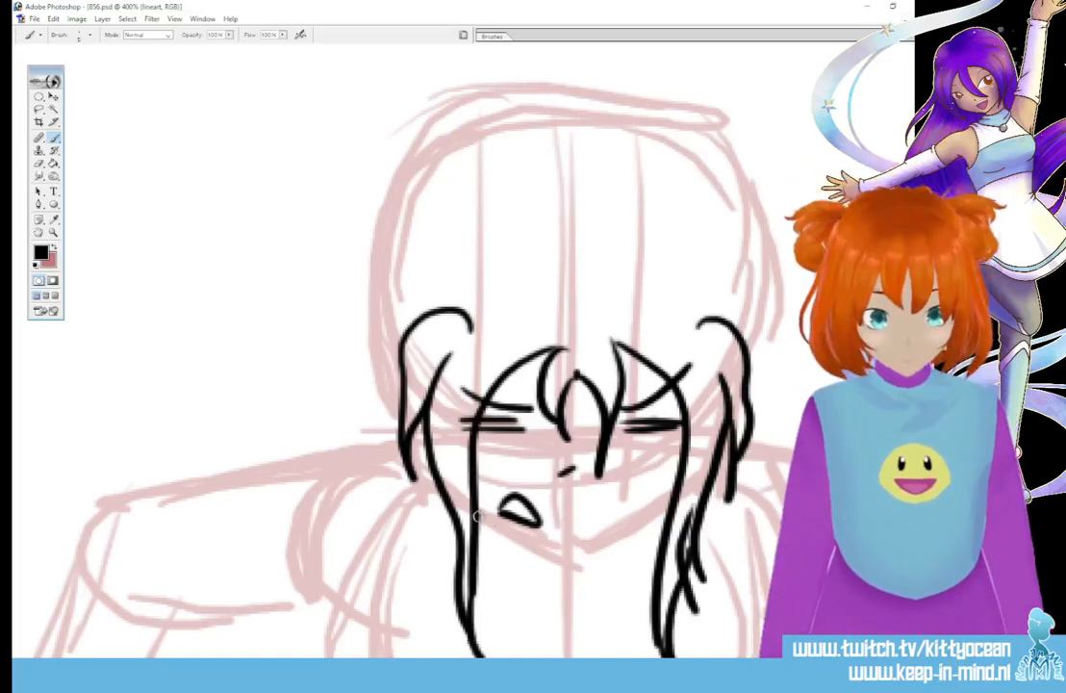
mouse_move(490, 531)
left_mouse_down()
mouse_move(575, 552)
mouse_move(650, 519)
left_mouse_up()
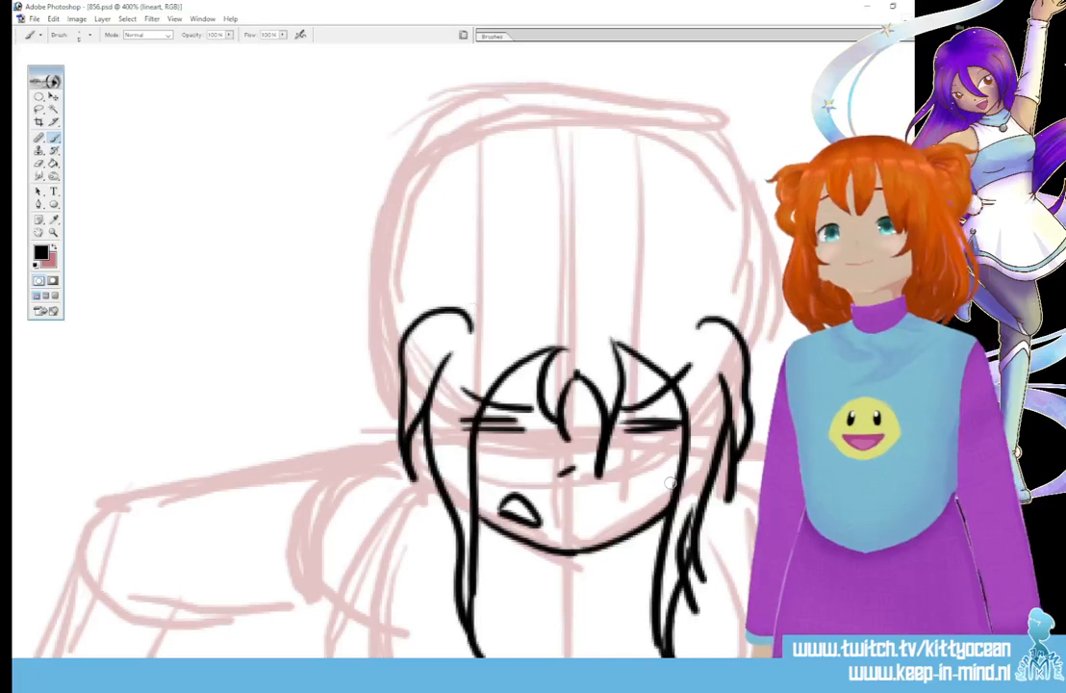
left_click_drag(452, 289, 484, 317)
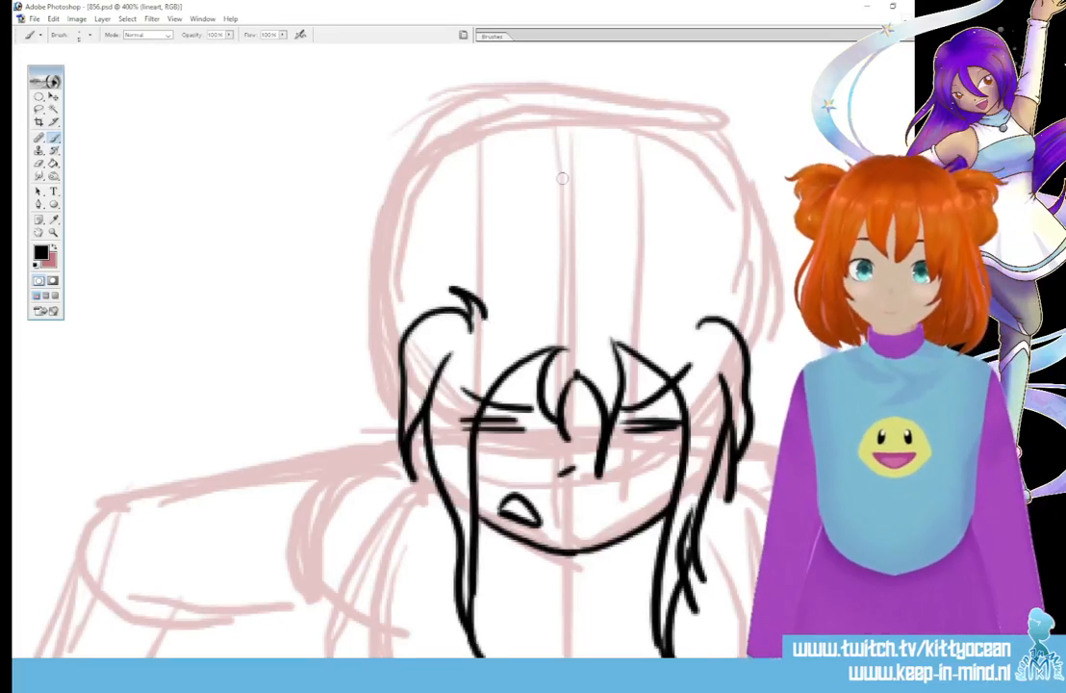
Ink the rounded crown of the character's head and a wavy pigtail with pointed ends on each side
left_click_drag(565, 179, 473, 191)
mouse_move(409, 210)
left_mouse_down()
mouse_move(375, 211)
mouse_move(333, 292)
mouse_move(331, 428)
left_mouse_up()
left_click_drag(360, 325, 343, 444)
mouse_move(415, 215)
left_mouse_down()
mouse_move(424, 315)
mouse_move(371, 456)
left_mouse_up()
mouse_move(353, 342)
left_mouse_down()
mouse_move(355, 461)
mouse_move(371, 478)
left_mouse_up()
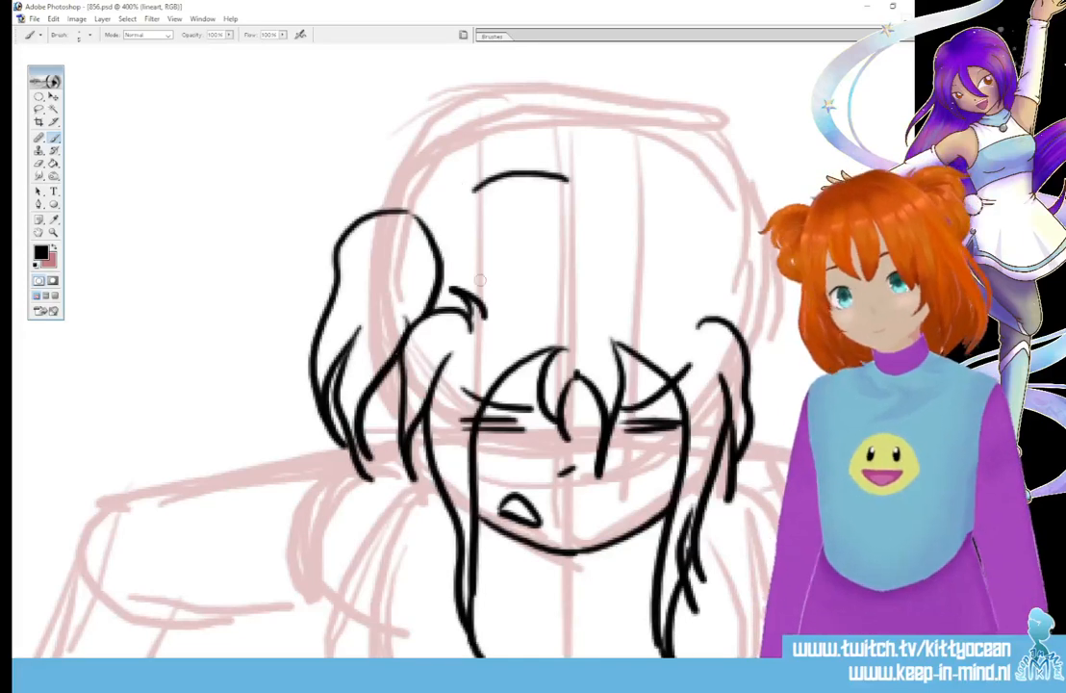
mouse_move(417, 209)
left_mouse_down()
mouse_move(453, 187)
mouse_move(564, 185)
mouse_move(601, 170)
mouse_move(656, 178)
mouse_move(726, 239)
mouse_move(780, 216)
mouse_move(810, 292)
left_mouse_up()
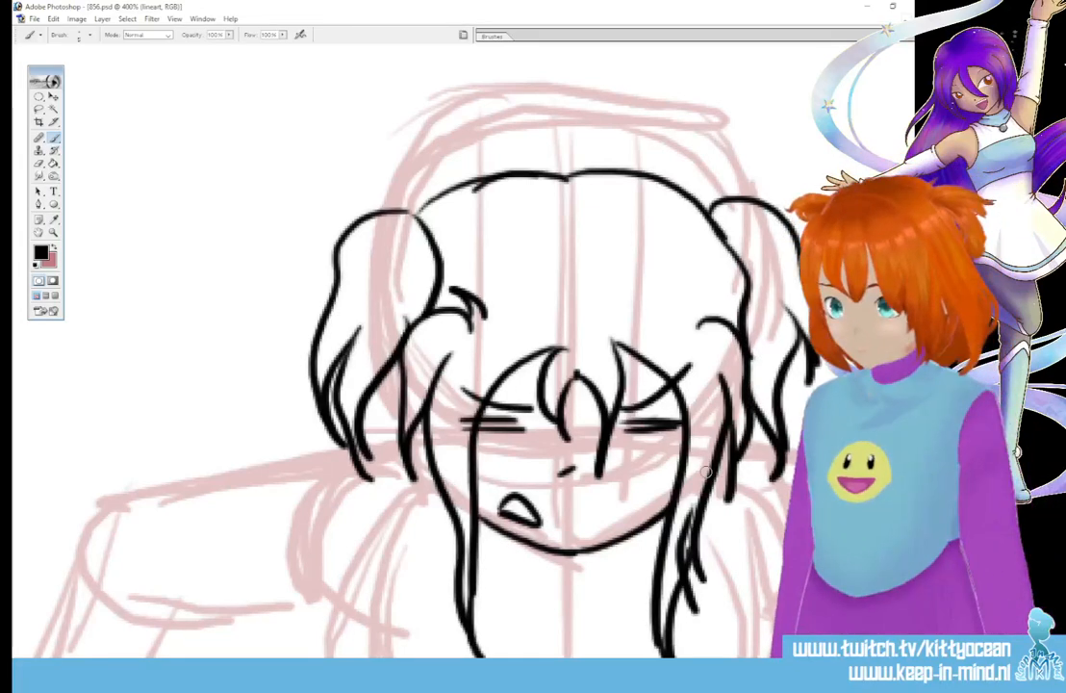
Ink wavy hair strands falling to the chest outside the character's long left lock
scroll(705, 472, "down", 5)
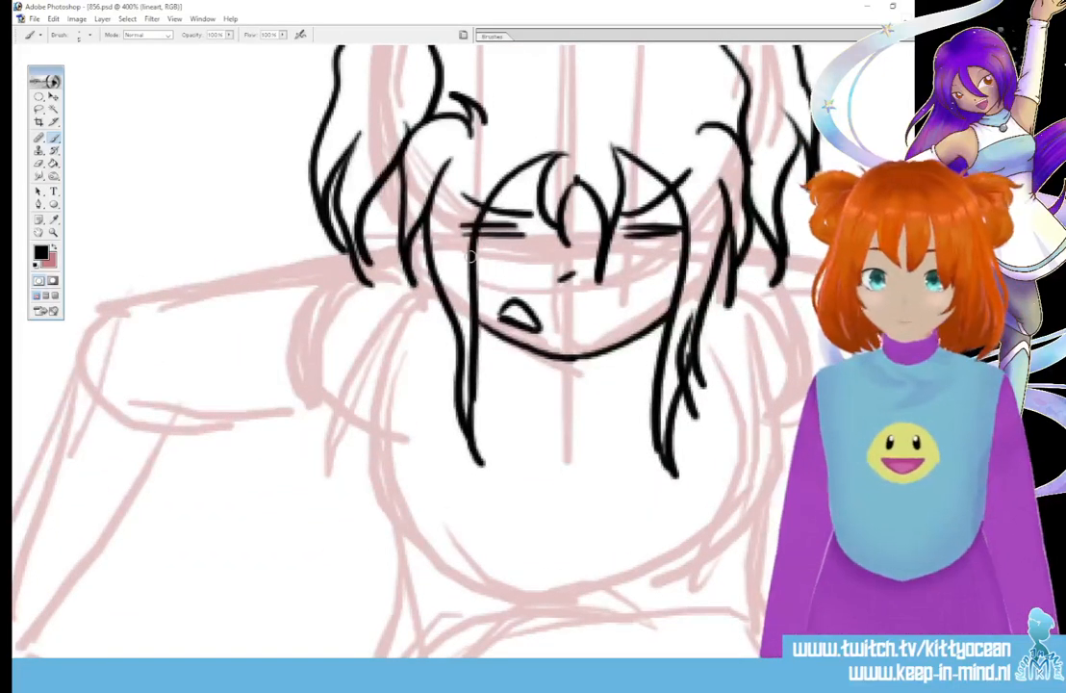
left_click_drag(413, 231, 404, 323)
left_click_drag(389, 265, 421, 419)
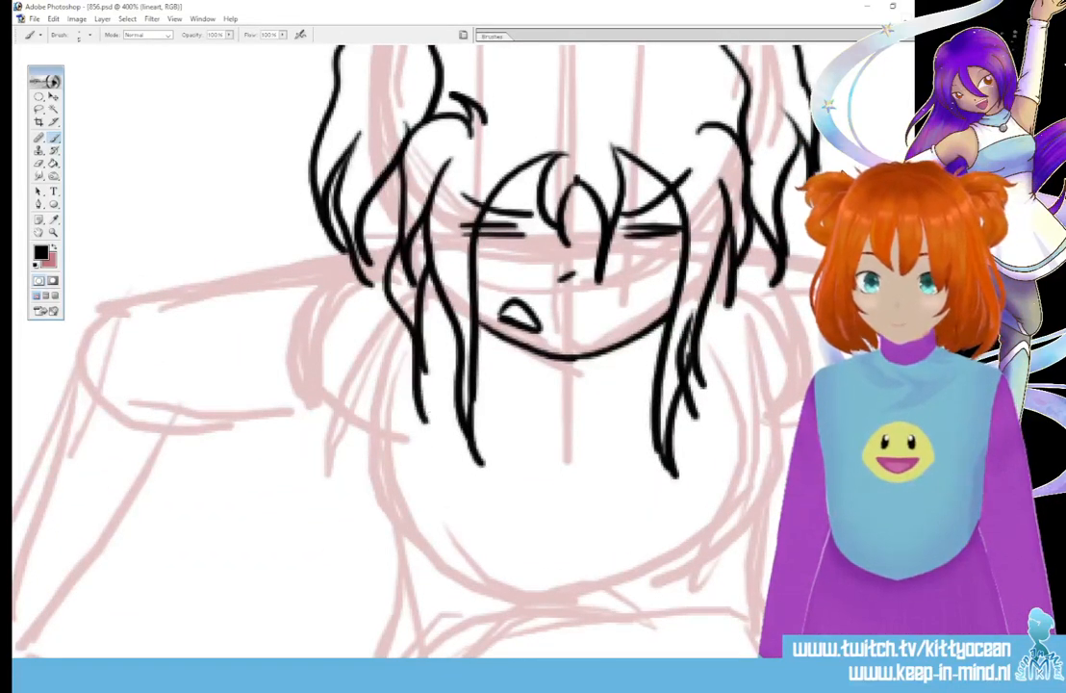
Ink the torso garment's two long sides and its angular rounded hem, with a short fold line above the hem
left_click_drag(395, 306, 391, 553)
left_click_drag(724, 271, 752, 535)
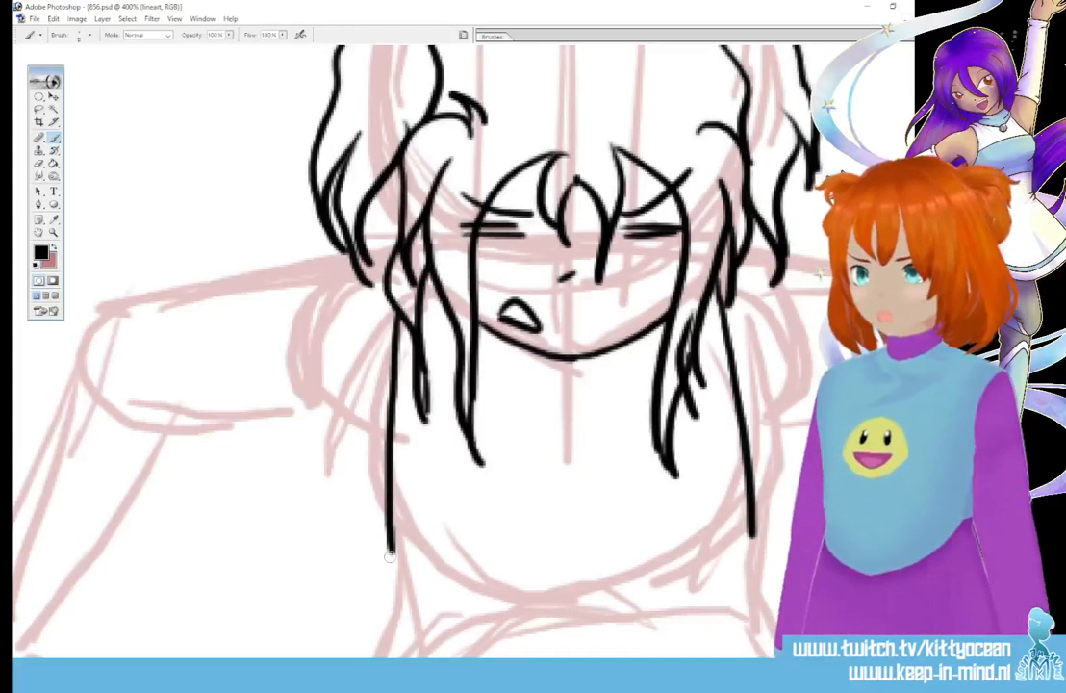
mouse_move(390, 555)
left_mouse_down()
mouse_move(521, 655)
mouse_move(587, 655)
mouse_move(694, 606)
mouse_move(751, 535)
left_mouse_up()
left_click_drag(645, 582, 608, 604)
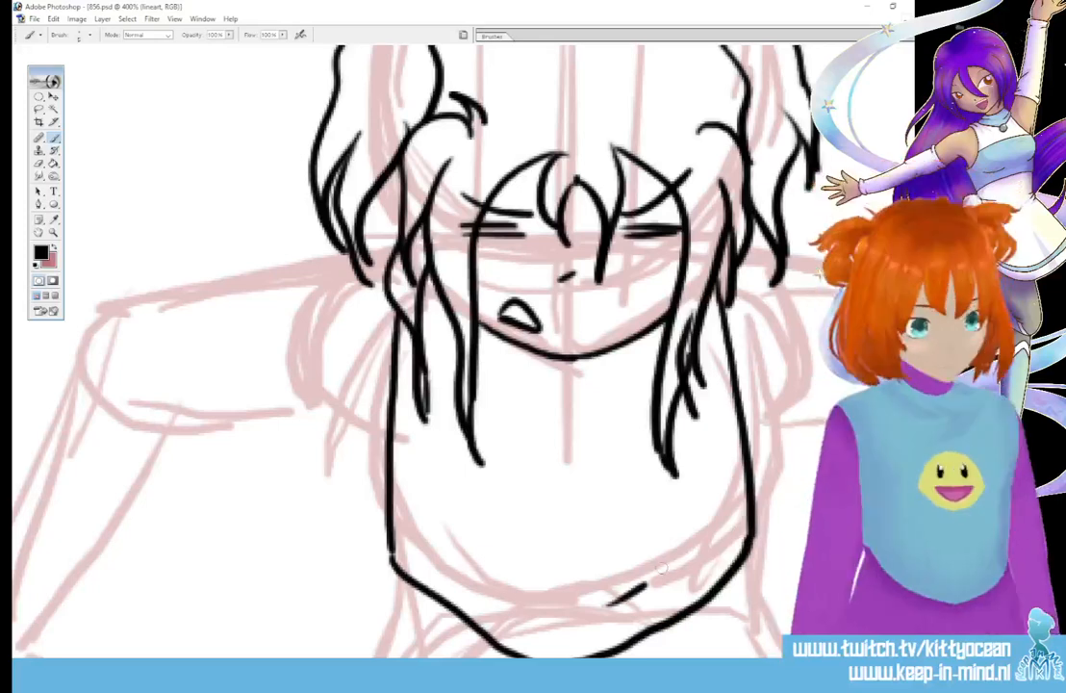
Ink a circular emblem in the middle of the character's chest, undoing rough attempts and redrawing it as a cleaner circle
mouse_move(588, 409)
left_mouse_down()
mouse_move(571, 488)
mouse_move(590, 412)
left_mouse_up()
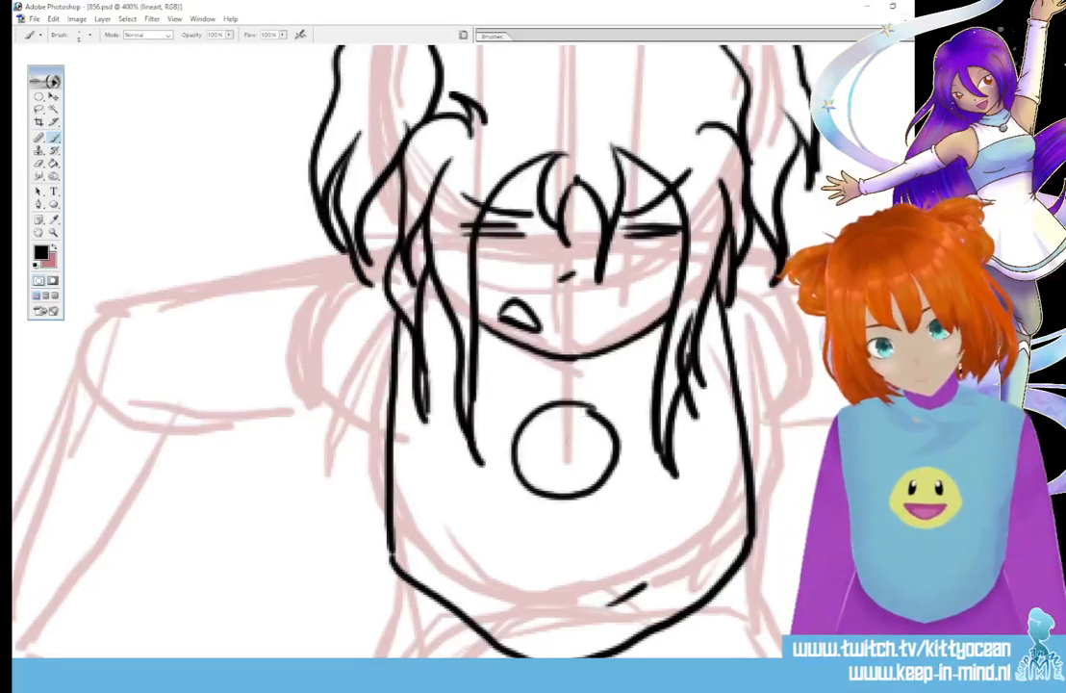
key("ctrl+z")
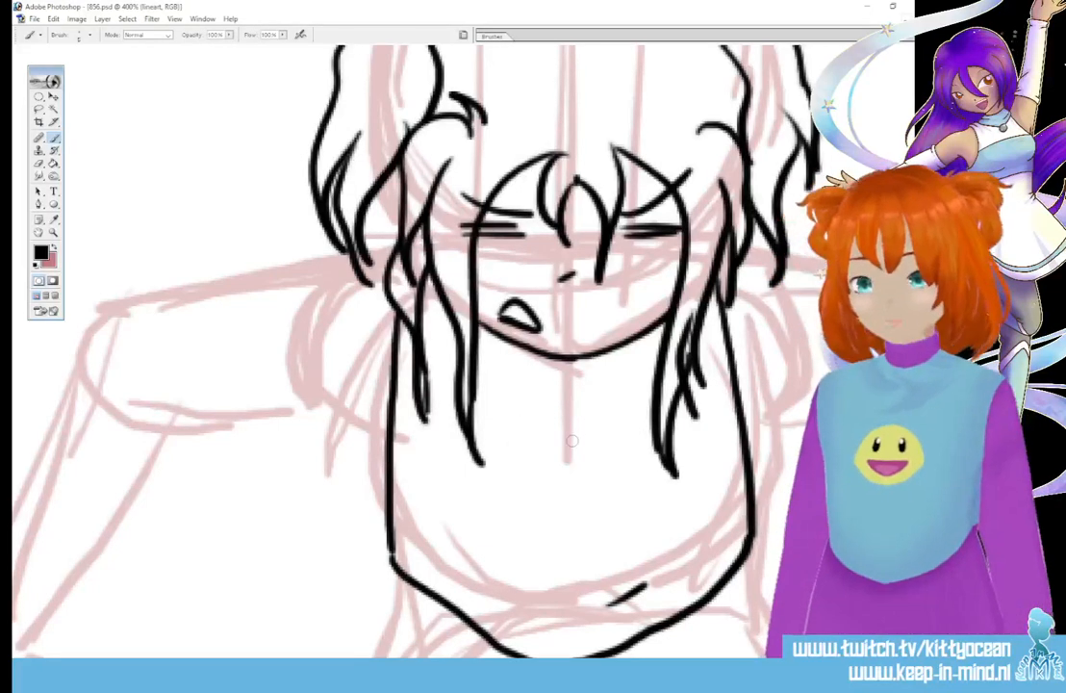
mouse_move(589, 404)
left_mouse_down()
mouse_move(518, 420)
mouse_move(546, 500)
mouse_move(624, 448)
mouse_move(573, 386)
mouse_move(509, 439)
mouse_move(543, 501)
mouse_move(609, 471)
mouse_move(517, 425)
mouse_move(547, 507)
mouse_move(618, 453)
mouse_move(545, 391)
left_mouse_up()
key("ctrl+z")
key("ctrl+z")
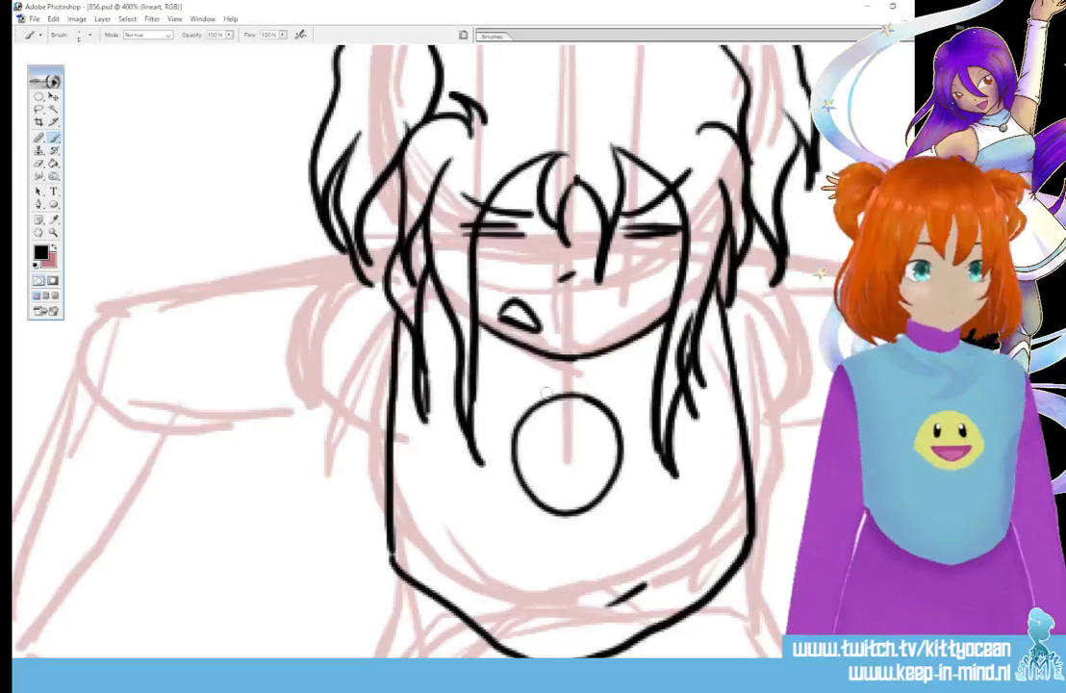
Lasso the circular chest emblem and squash it vertically to about 91% of its height, then deselect it
left_click(39, 110)
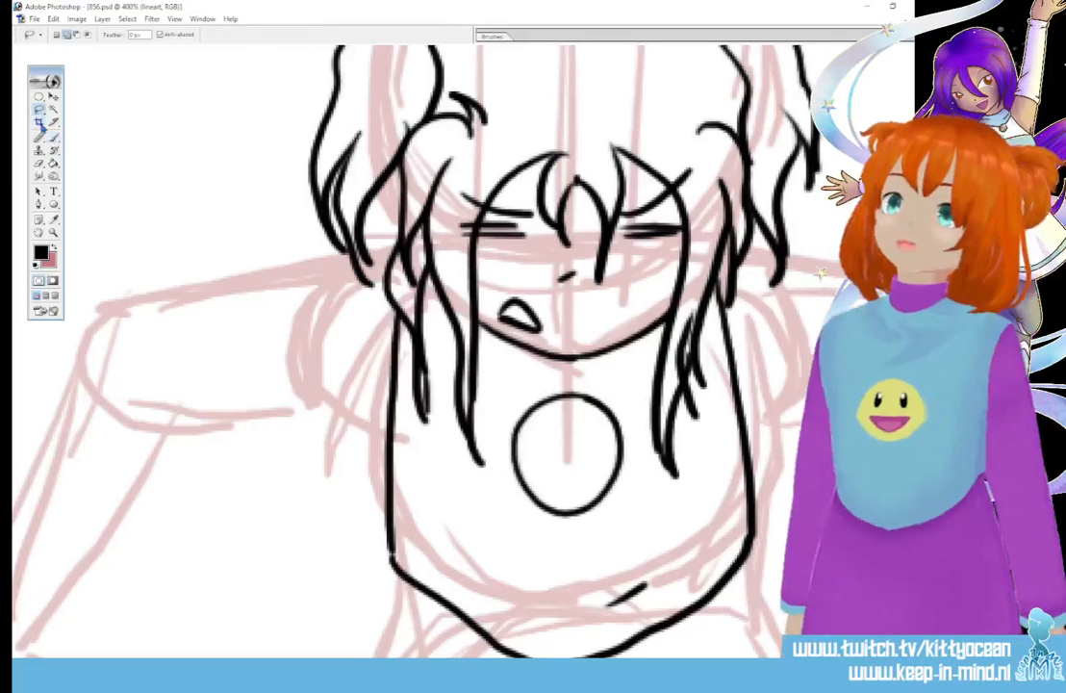
mouse_move(499, 491)
left_mouse_down()
mouse_move(634, 507)
mouse_move(497, 543)
left_mouse_up()
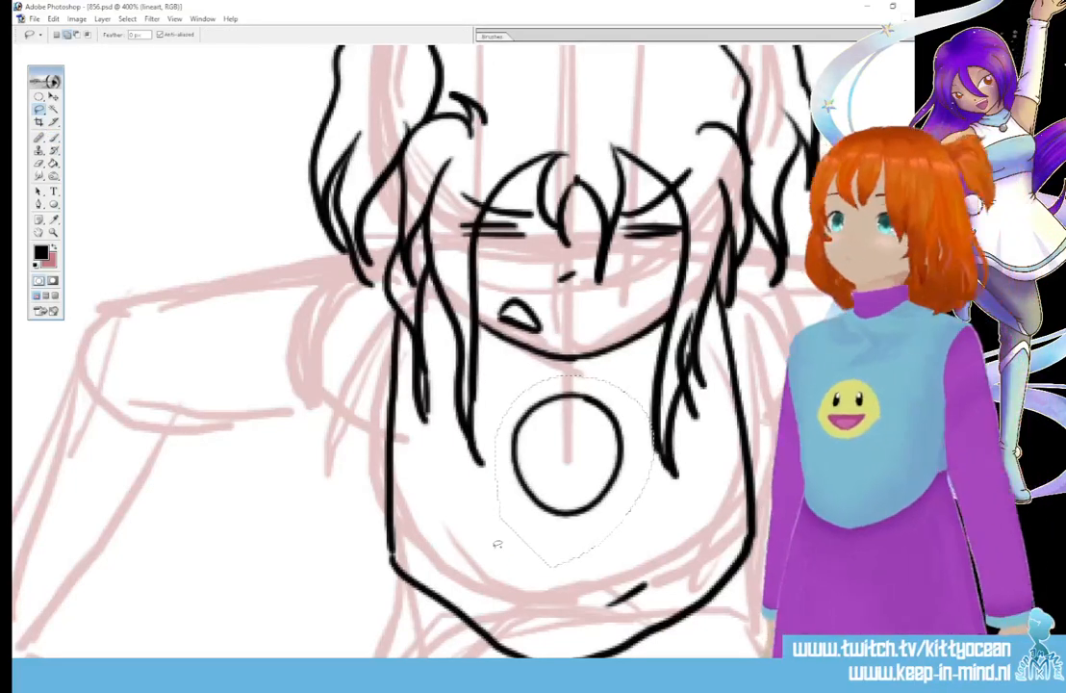
mouse_move(563, 377)
left_mouse_down()
mouse_move(637, 438)
mouse_move(558, 546)
mouse_move(482, 444)
left_mouse_up()
key("ctrl+t")
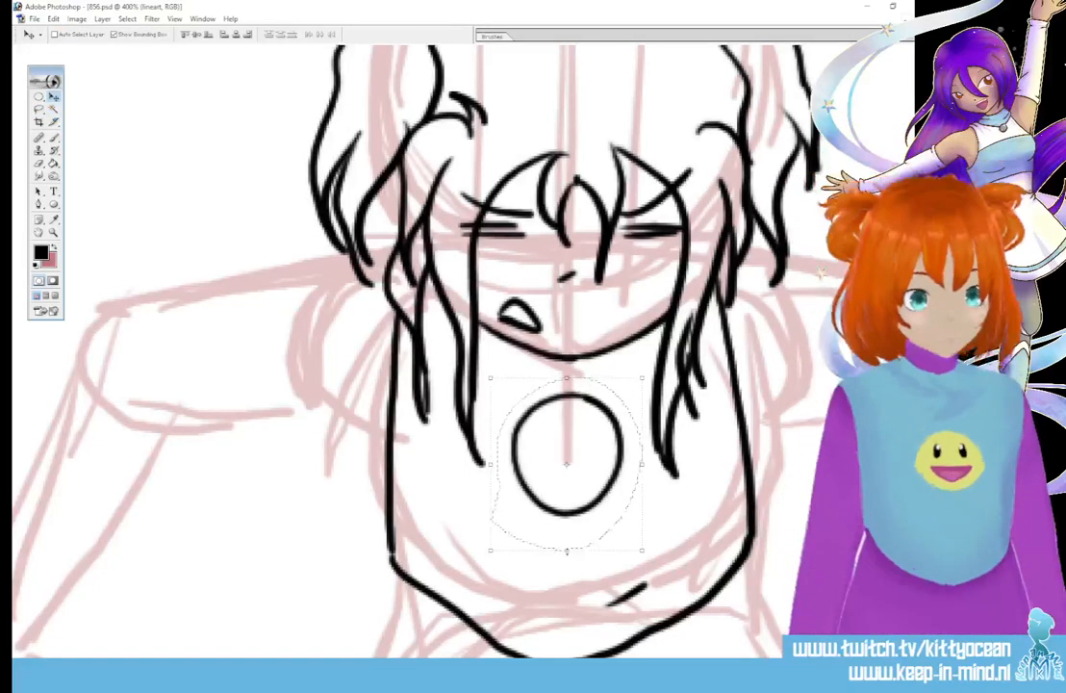
left_click_drag(567, 544, 567, 539)
left_click(464, 35)
key("ctrl+z")
key("ctrl+t")
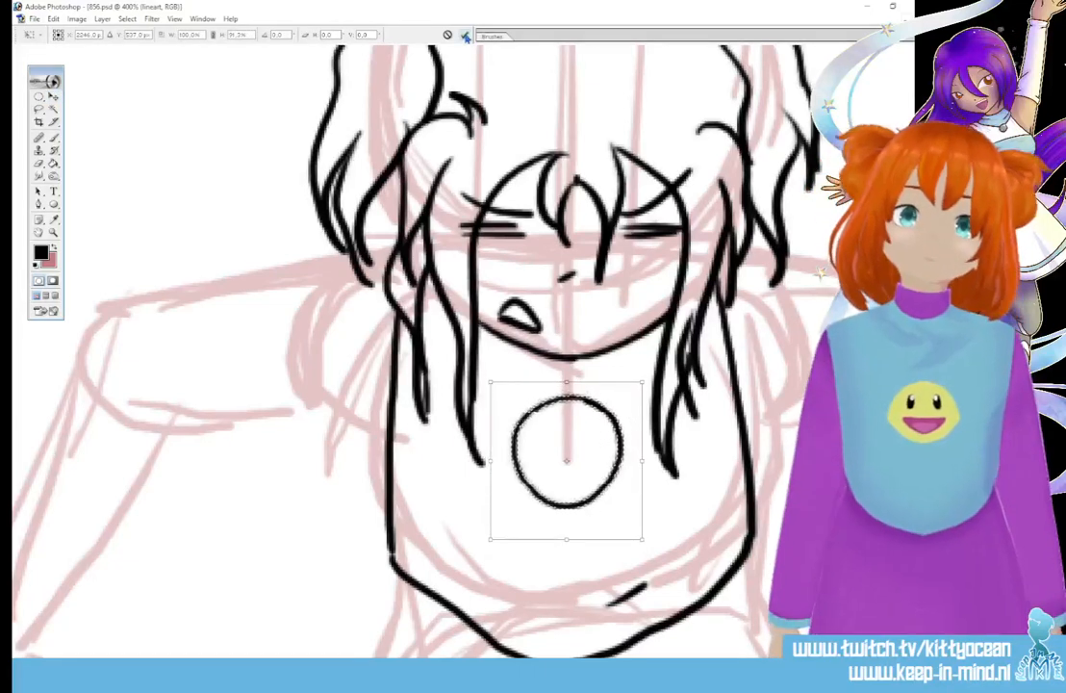
left_click(464, 34)
key("ctrl+d")
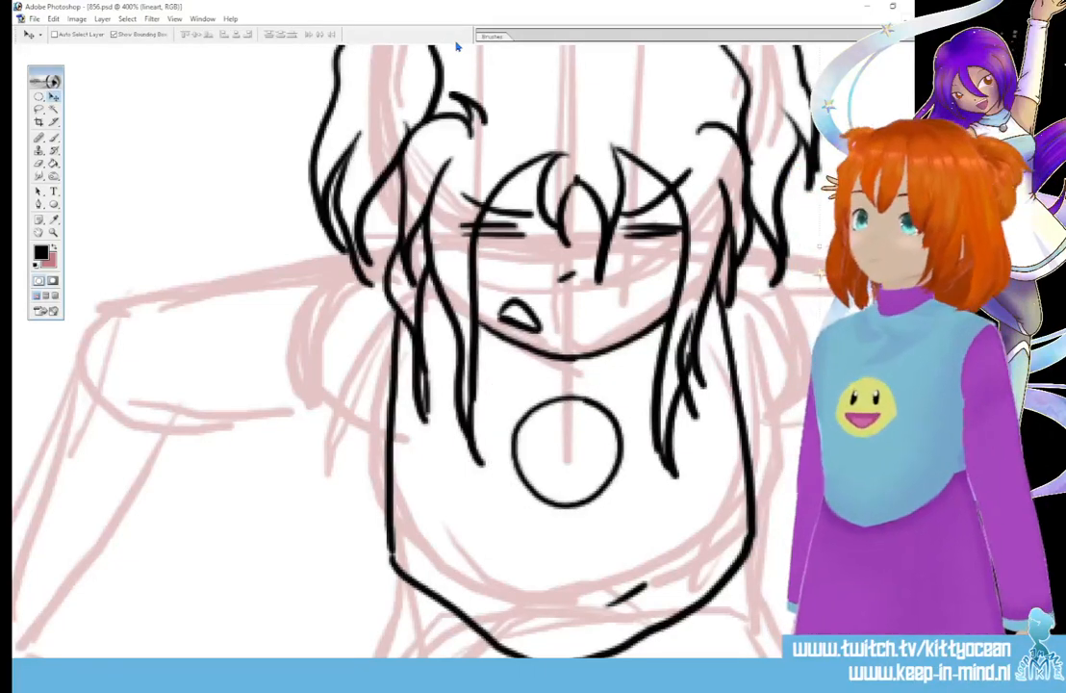
Ink closed eyes as paired short dashes inside the chest emblem, with two small drops dripping below the circle
key("b")
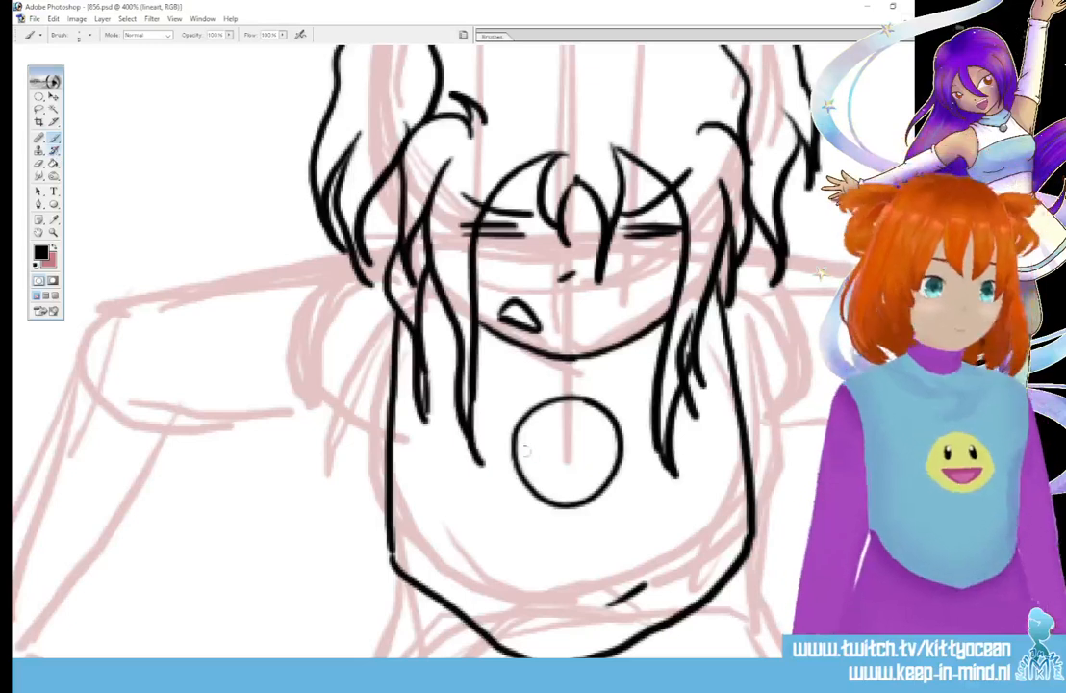
left_click_drag(535, 451, 603, 451)
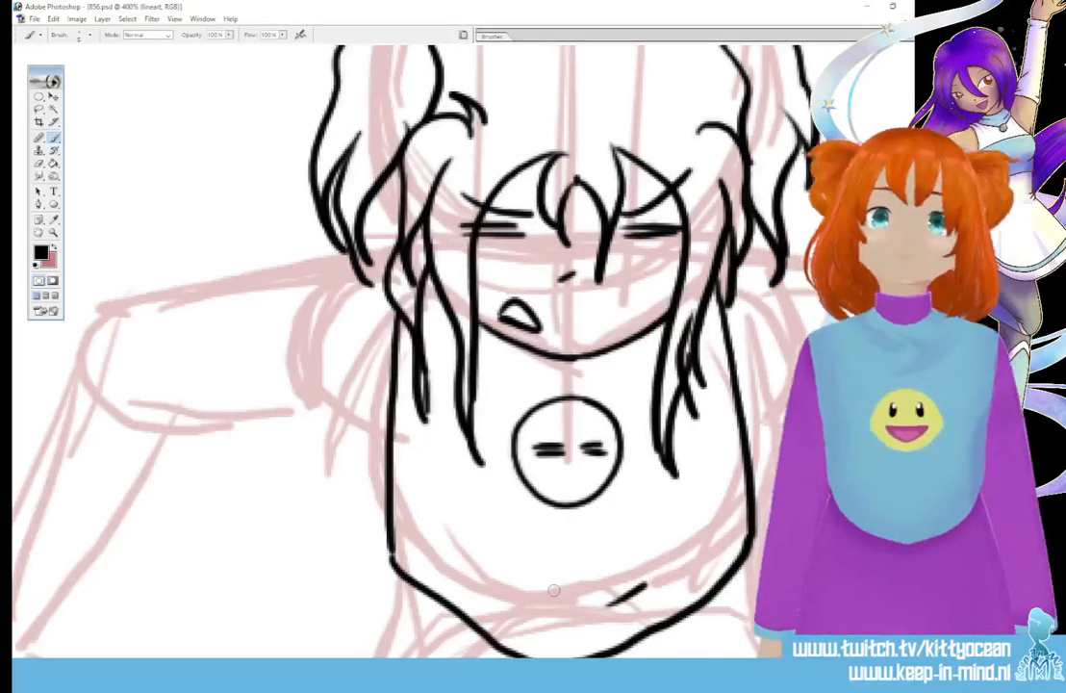
left_click_drag(518, 492, 549, 519)
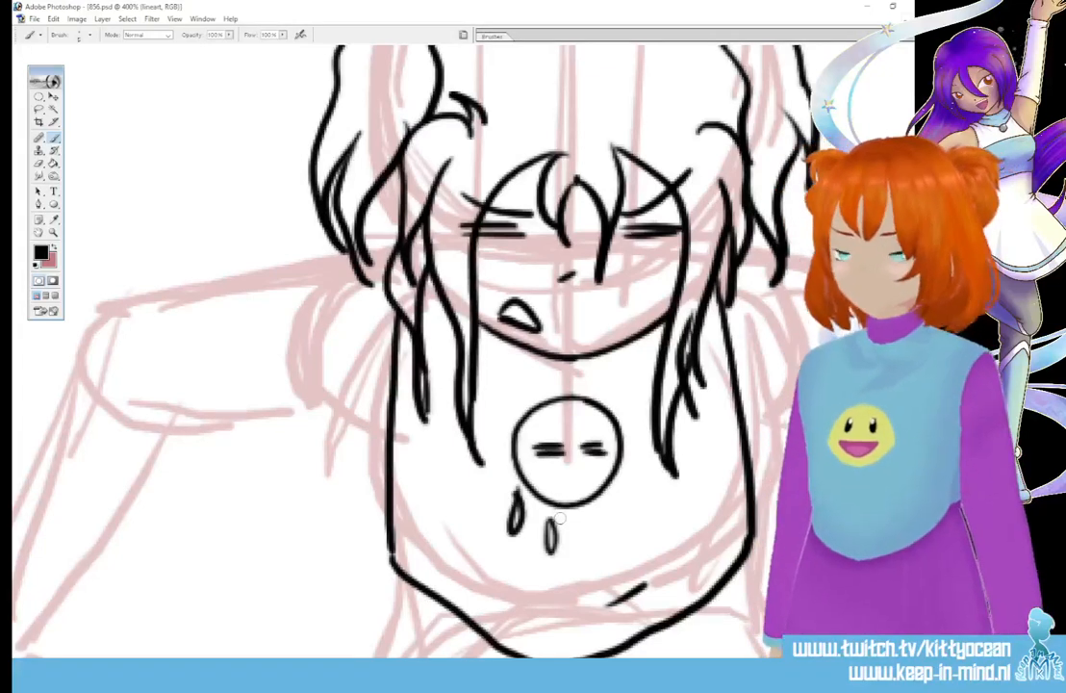
Ink the character's bent sleeve on the picture's left side, with short elbow folds and a narrow cuff at the wrist
scroll(462, 346, "left", 5)
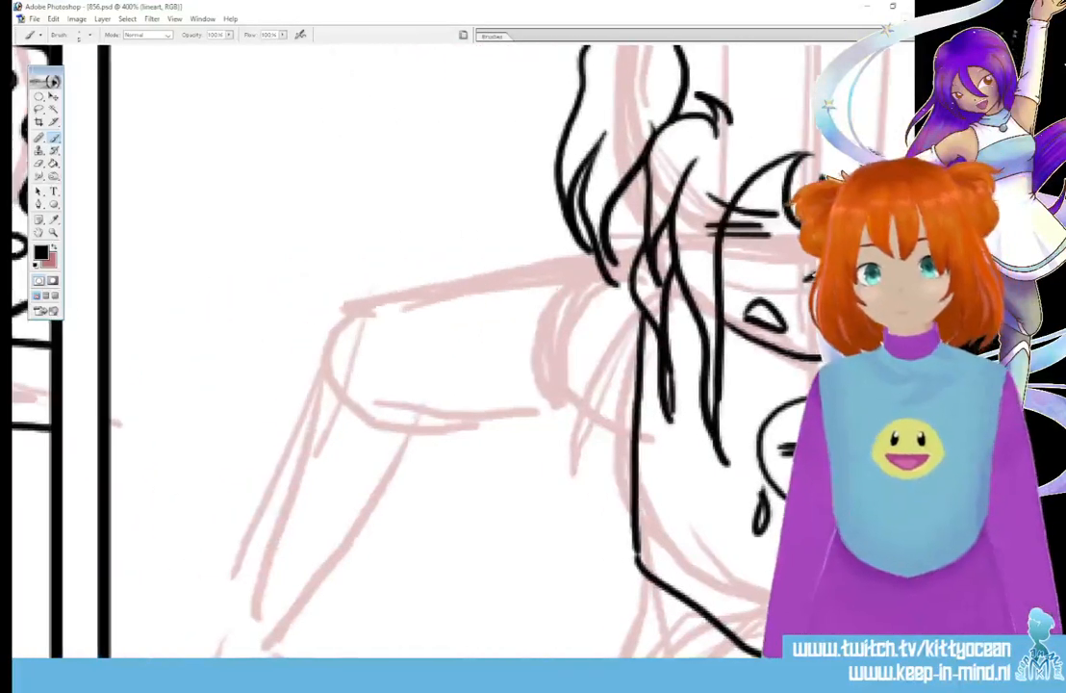
mouse_move(596, 253)
left_mouse_down()
mouse_move(381, 295)
mouse_move(332, 332)
left_mouse_up()
mouse_move(389, 394)
left_mouse_down()
mouse_move(467, 424)
mouse_move(568, 420)
mouse_move(626, 435)
left_mouse_up()
left_click_drag(415, 423, 320, 601)
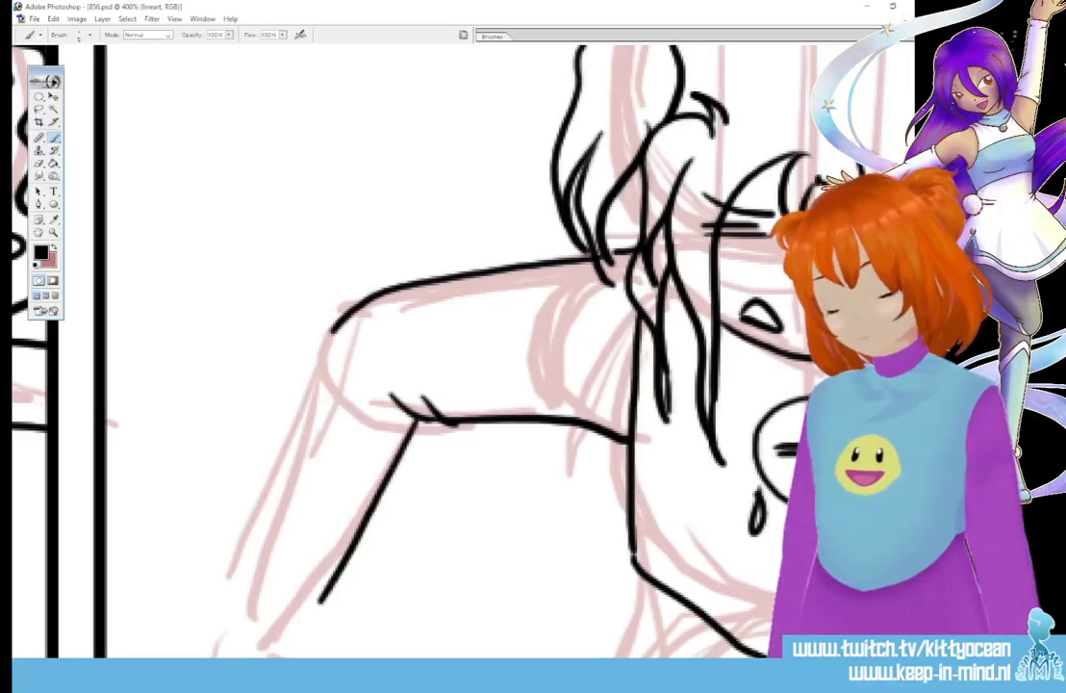
mouse_move(339, 313)
left_mouse_down()
mouse_move(290, 398)
mouse_move(231, 599)
left_mouse_up()
scroll(202, 544, "down", 3)
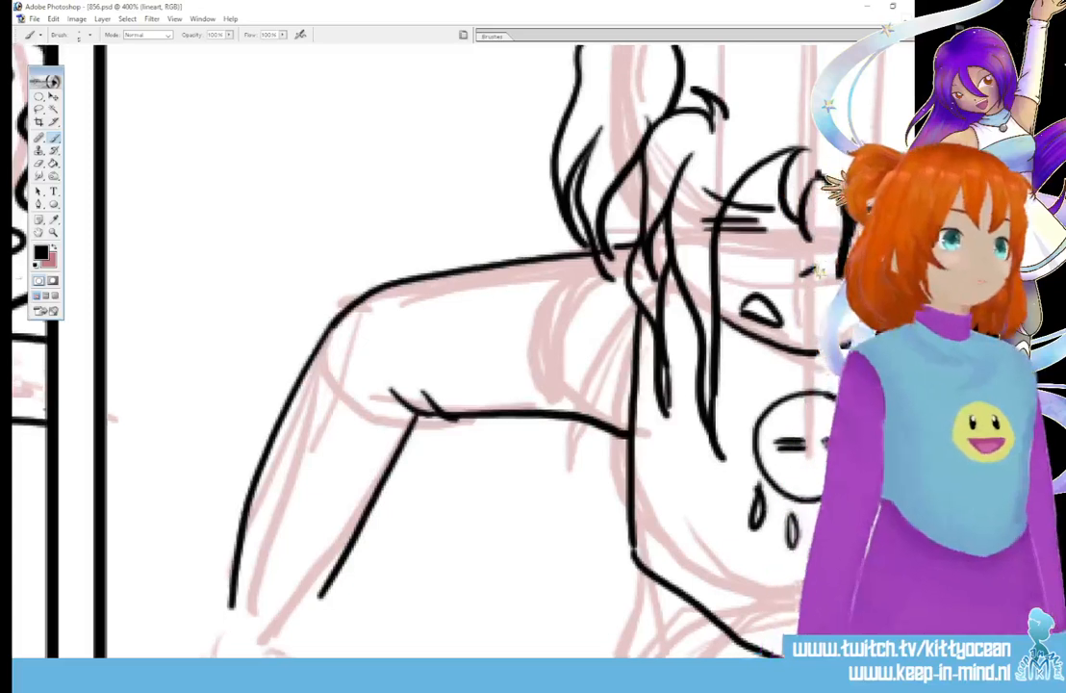
left_click_drag(231, 402, 316, 397)
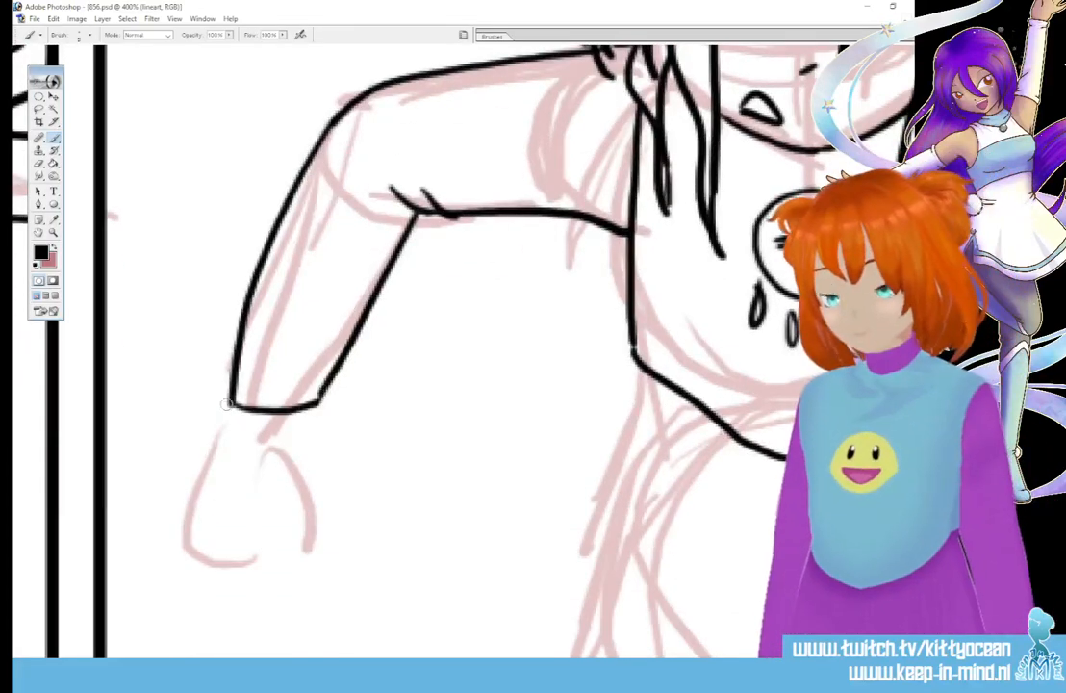
mouse_move(225, 412)
left_mouse_down()
mouse_move(307, 427)
mouse_move(308, 394)
left_mouse_up()
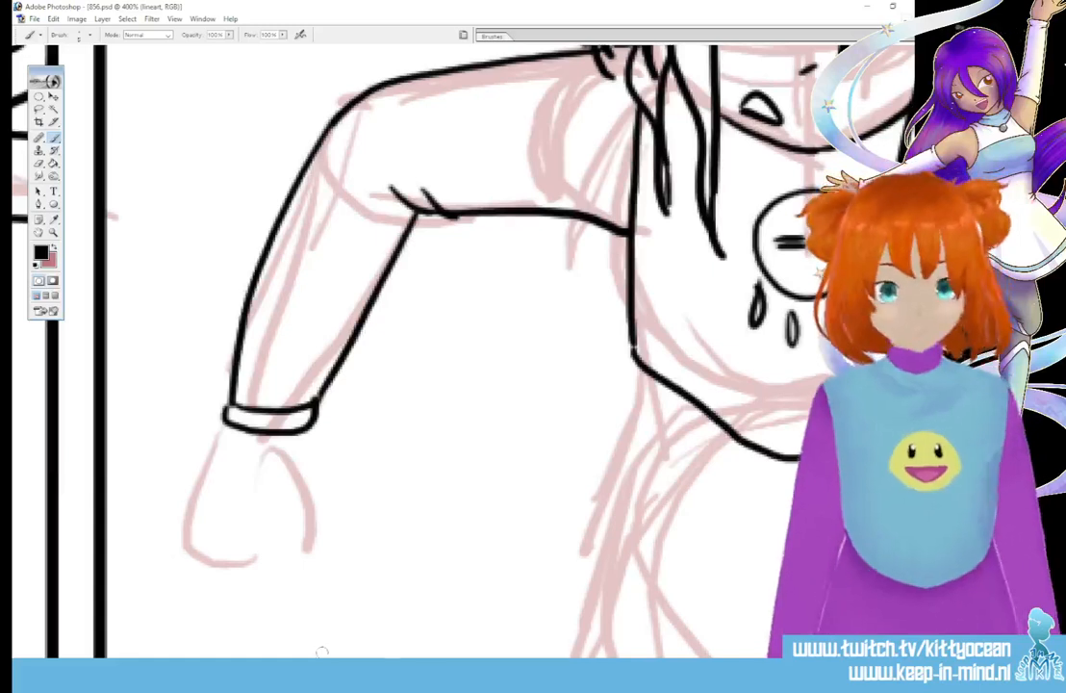
Ink the waist with small fold lines on both sides and flaring skirt edges running down toward the panel border
scroll(461, 346, "right", 5)
mouse_move(415, 375)
left_mouse_down()
mouse_move(408, 418)
mouse_move(436, 449)
mouse_move(424, 481)
left_mouse_up()
left_click_drag(747, 370, 724, 437)
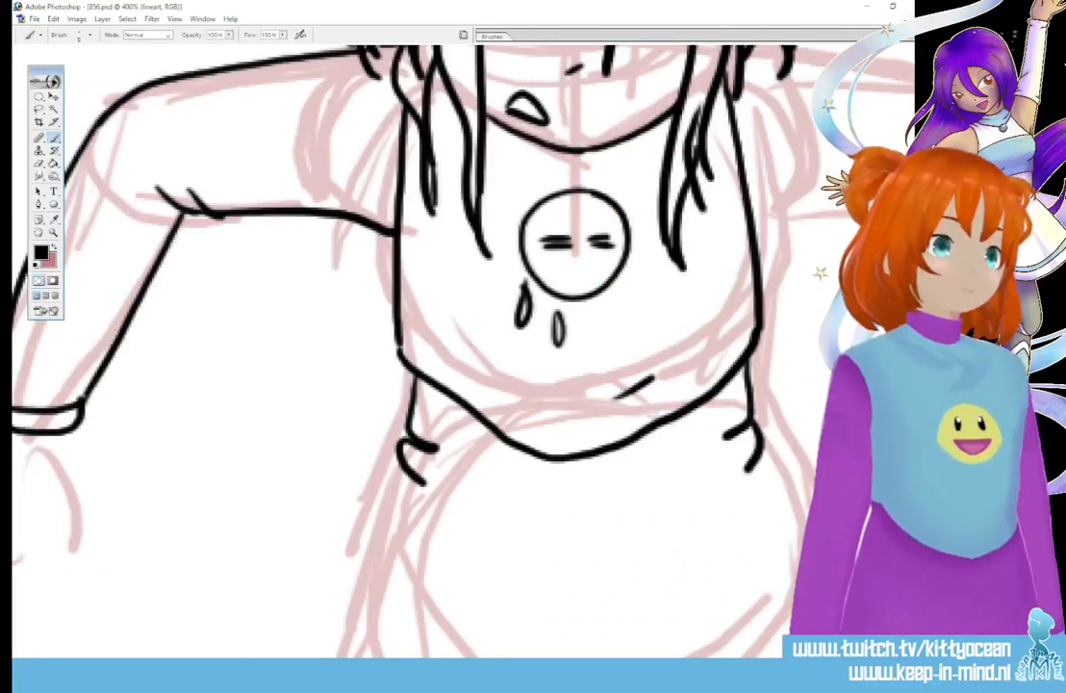
scroll(433, 347, "down", 4)
left_click_drag(414, 308, 282, 641)
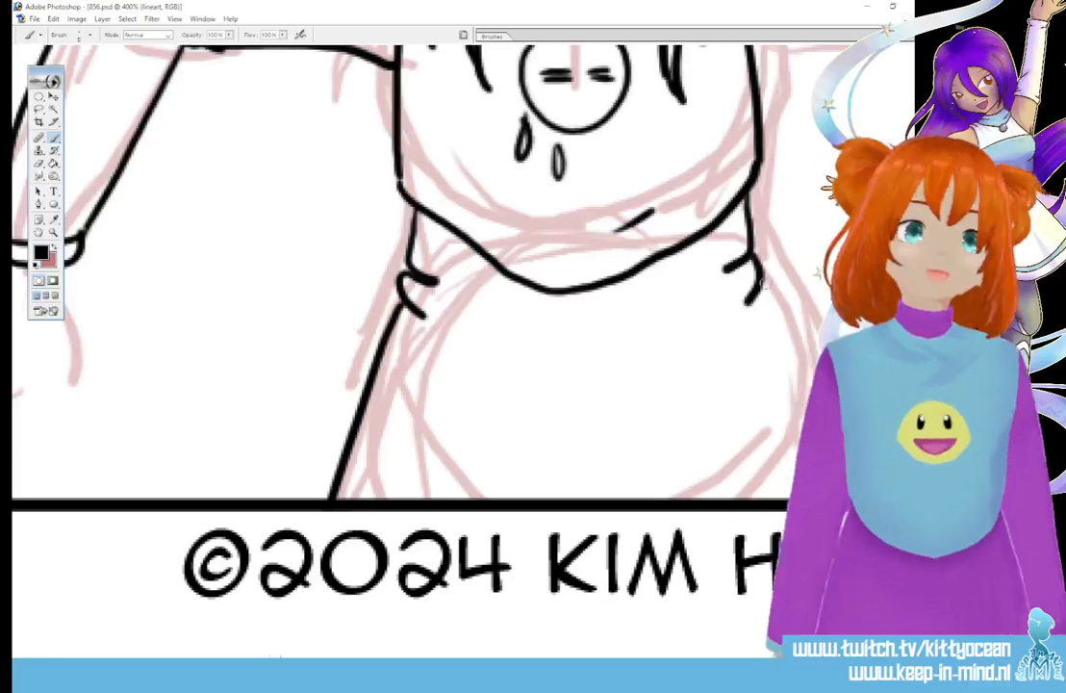
left_click_drag(756, 288, 817, 428)
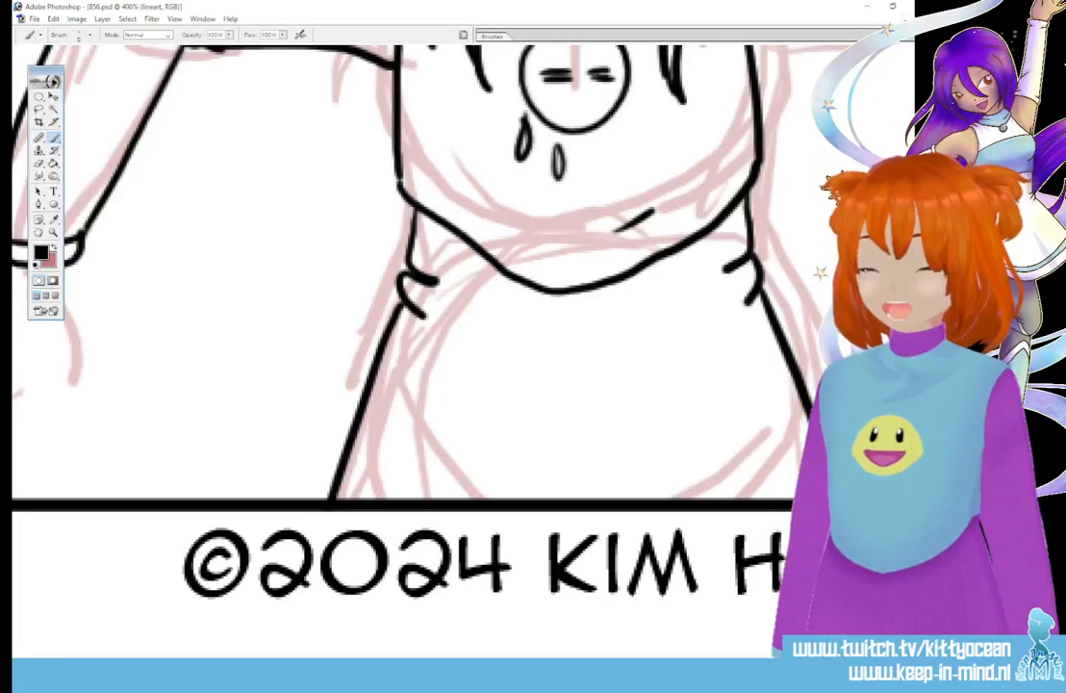
Ink the matching bent sleeve on the picture's right side, with elbow creases and a narrow cuff above the signature
scroll(433, 346, "right", 6)
scroll(433, 346, "up", 8)
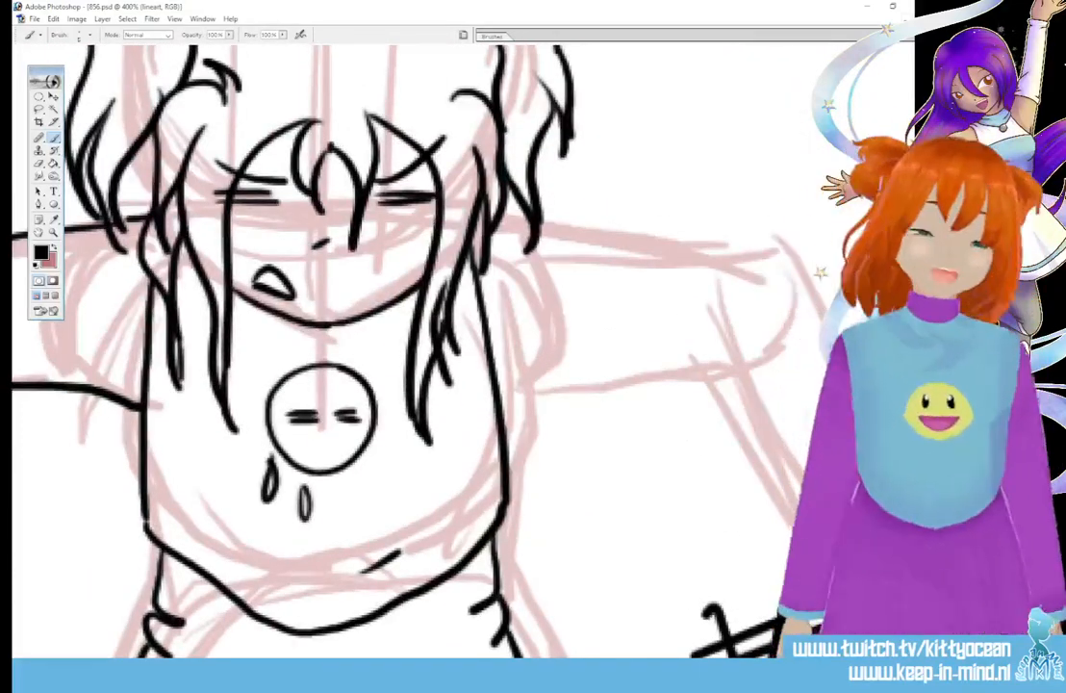
left_click_drag(497, 218, 817, 303)
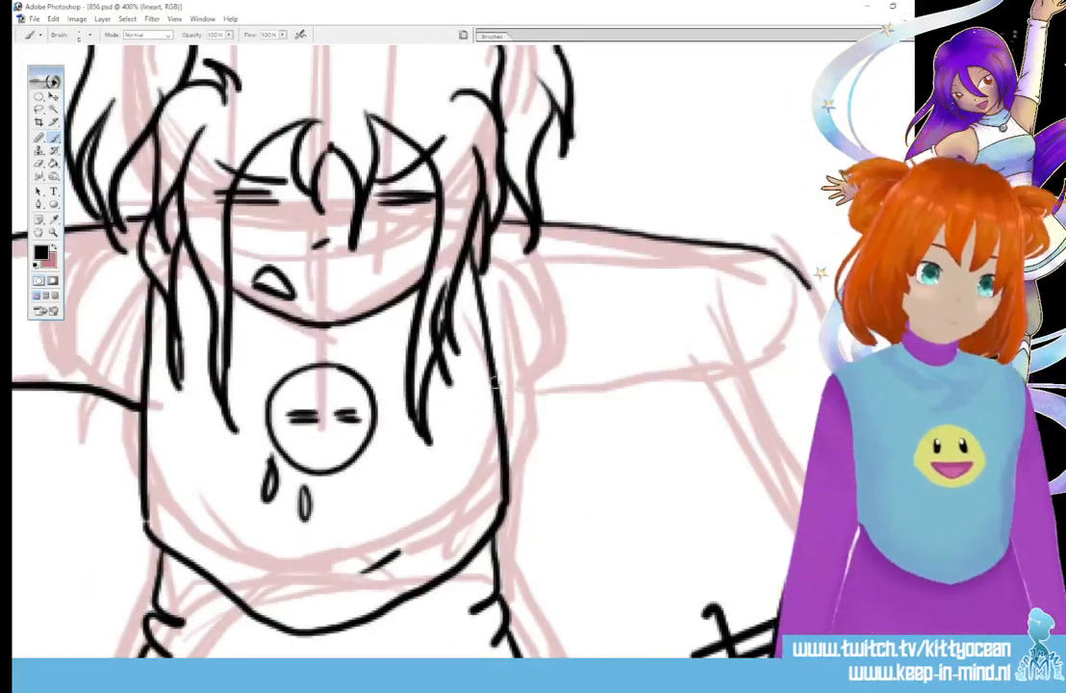
mouse_move(505, 404)
left_mouse_down()
mouse_move(635, 387)
mouse_move(737, 351)
left_mouse_up()
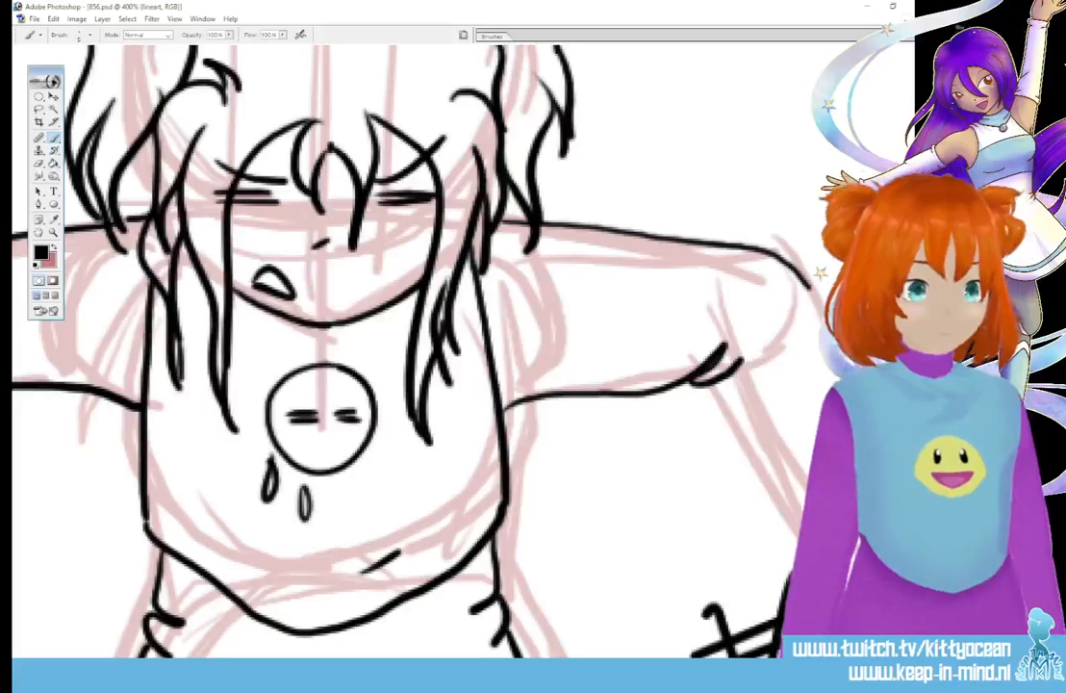
scroll(462, 352, "right", 3)
mouse_move(534, 389)
left_mouse_down()
mouse_move(559, 476)
mouse_move(662, 604)
left_mouse_up()
mouse_move(616, 274)
left_mouse_down()
mouse_move(681, 421)
mouse_move(710, 606)
mouse_move(687, 604)
mouse_move(726, 592)
left_mouse_up()
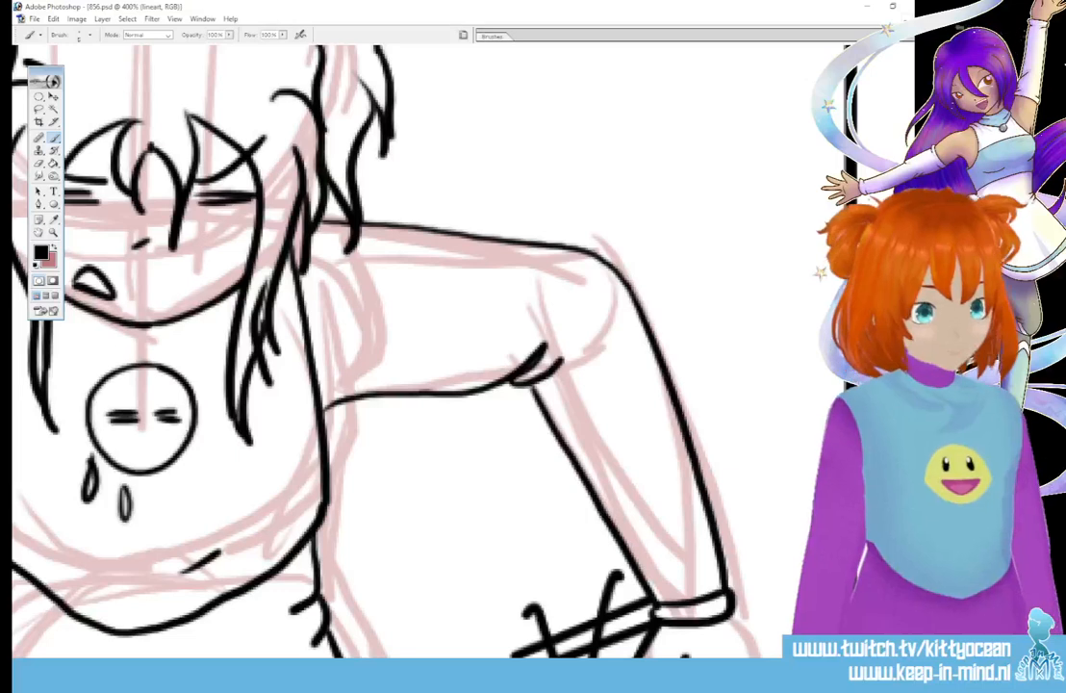
Ink small water drops hanging and falling beneath both sleeves, including one beside the right forearm
scroll(366, 346, "down", 5)
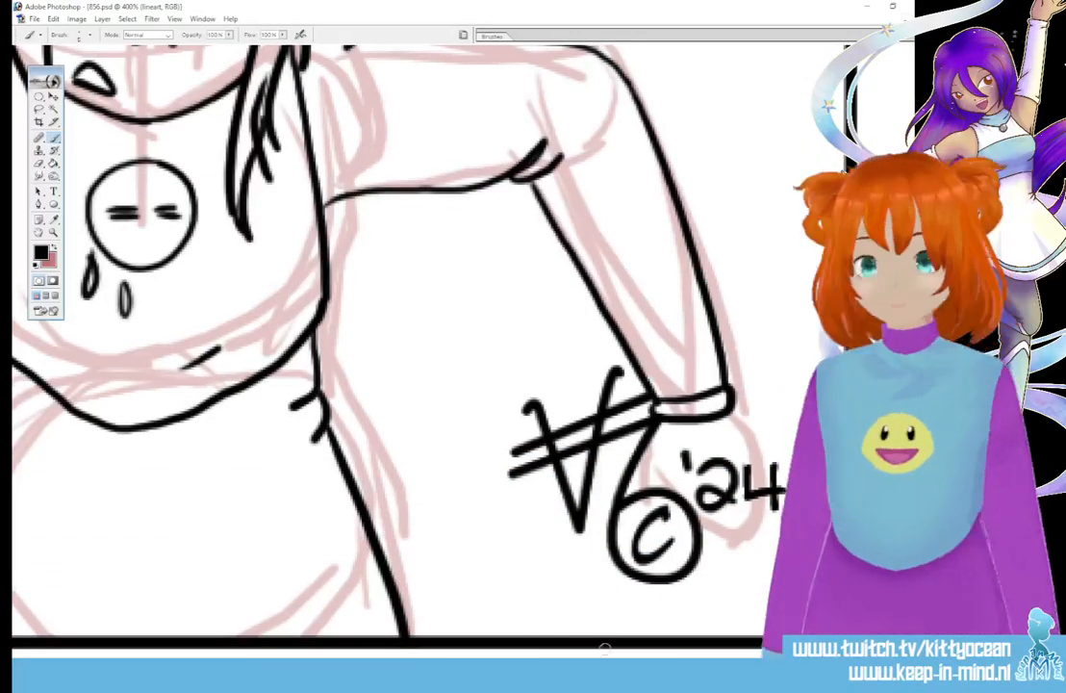
scroll(481, 279, "left", 6)
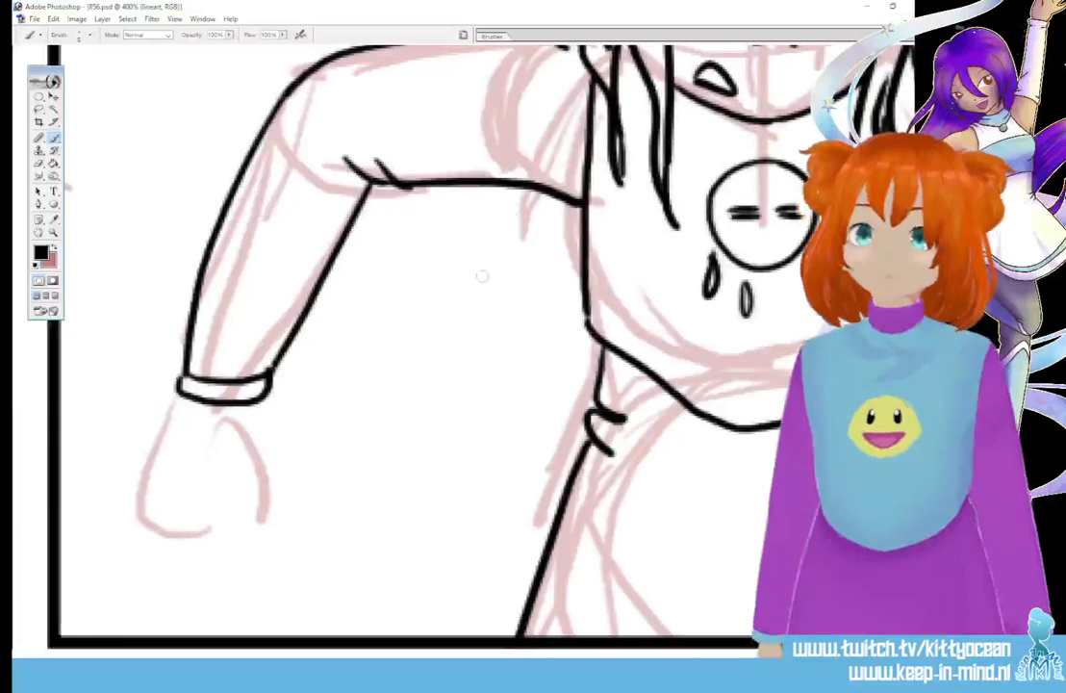
mouse_move(394, 199)
left_mouse_down()
mouse_move(395, 232)
mouse_move(404, 233)
left_mouse_up()
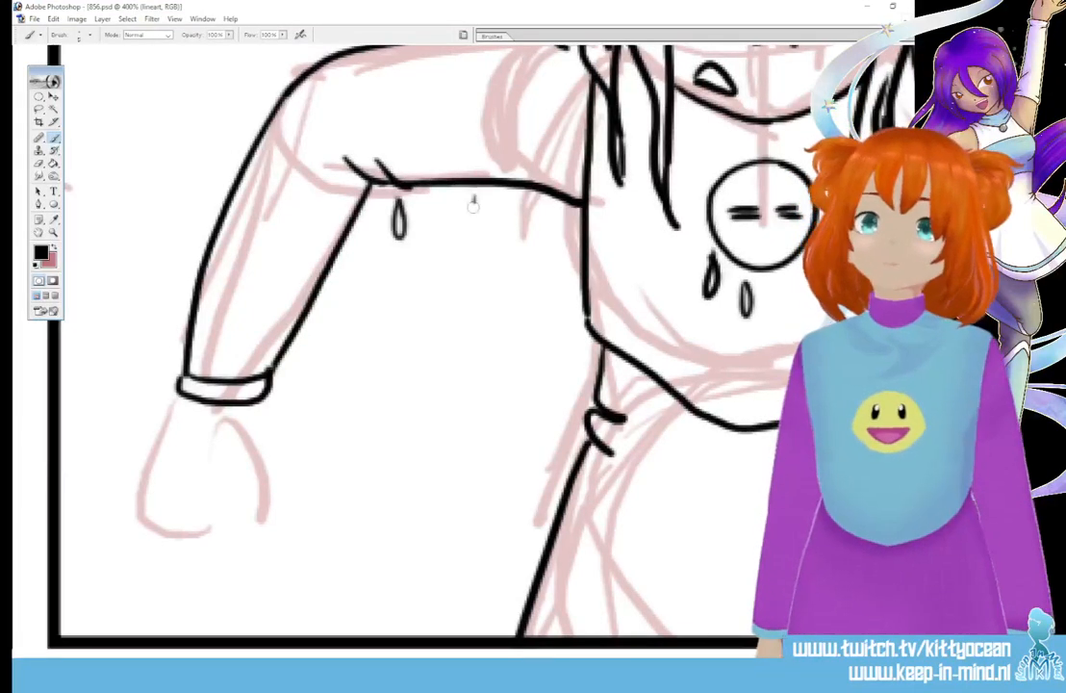
left_click_drag(476, 197, 480, 217)
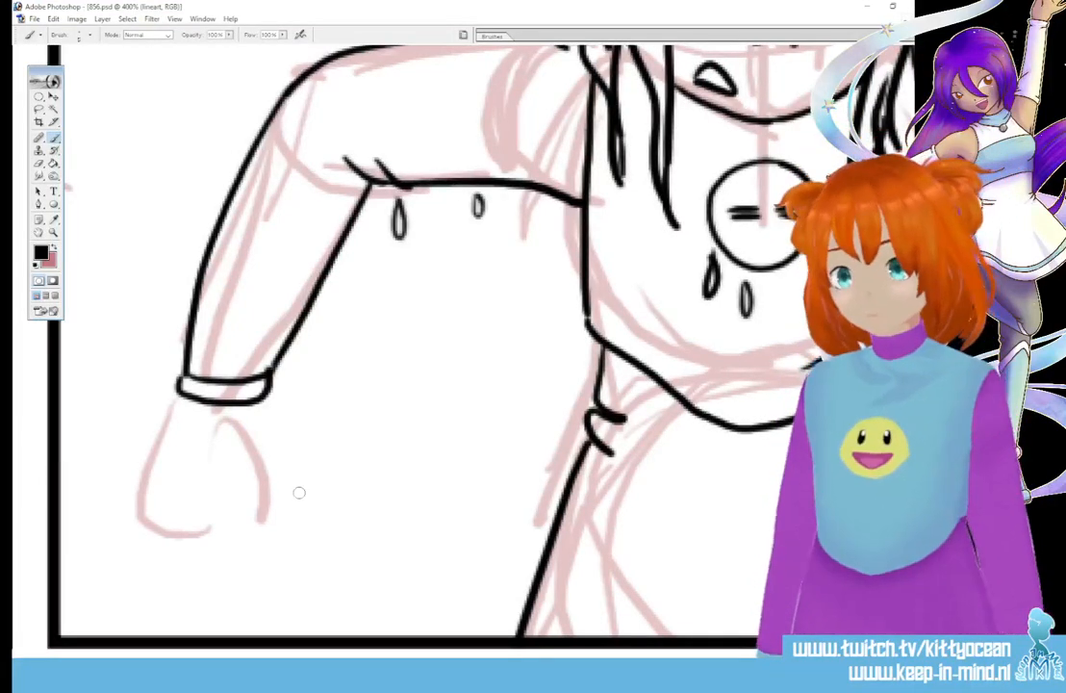
scroll(722, 595, "right", 5)
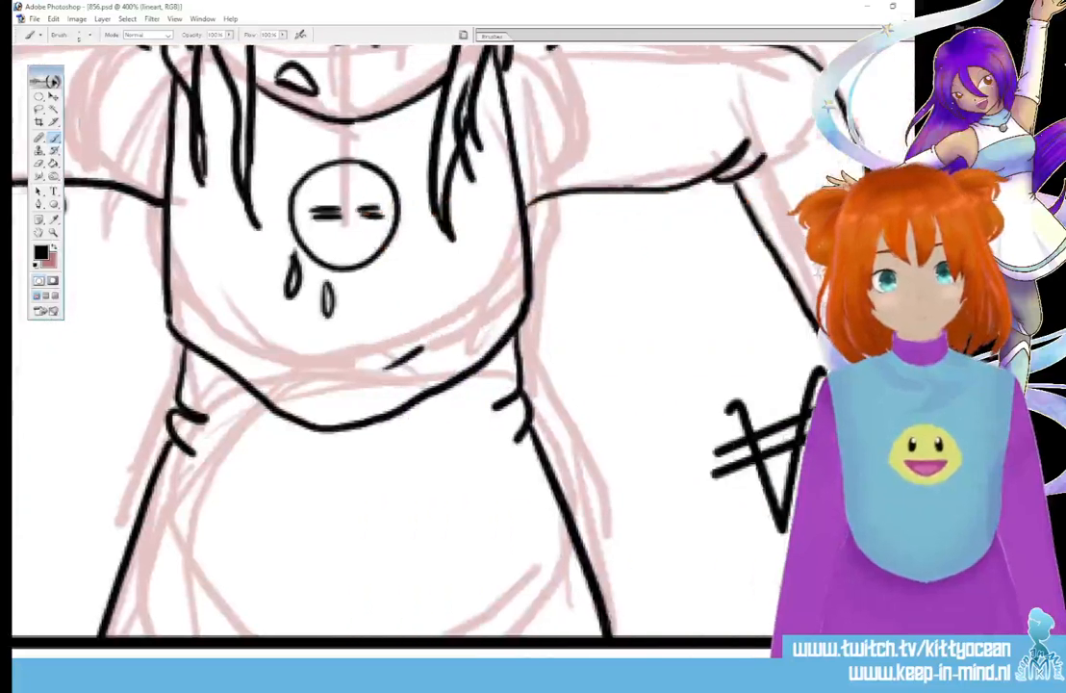
left_click_drag(446, 217, 449, 247)
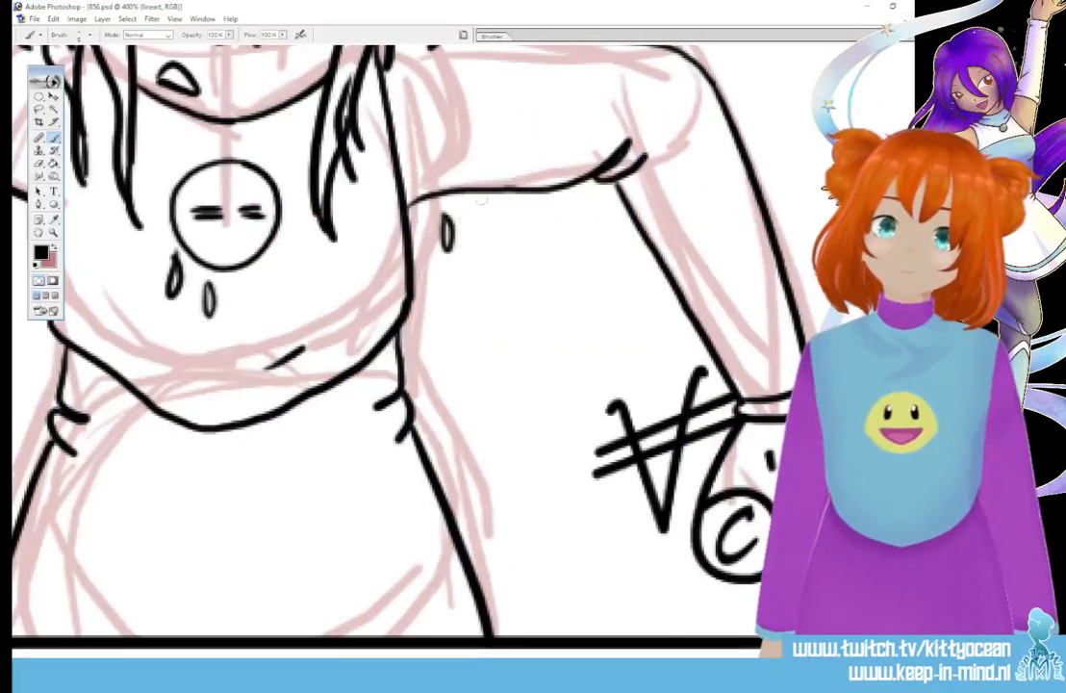
left_click_drag(493, 195, 495, 223)
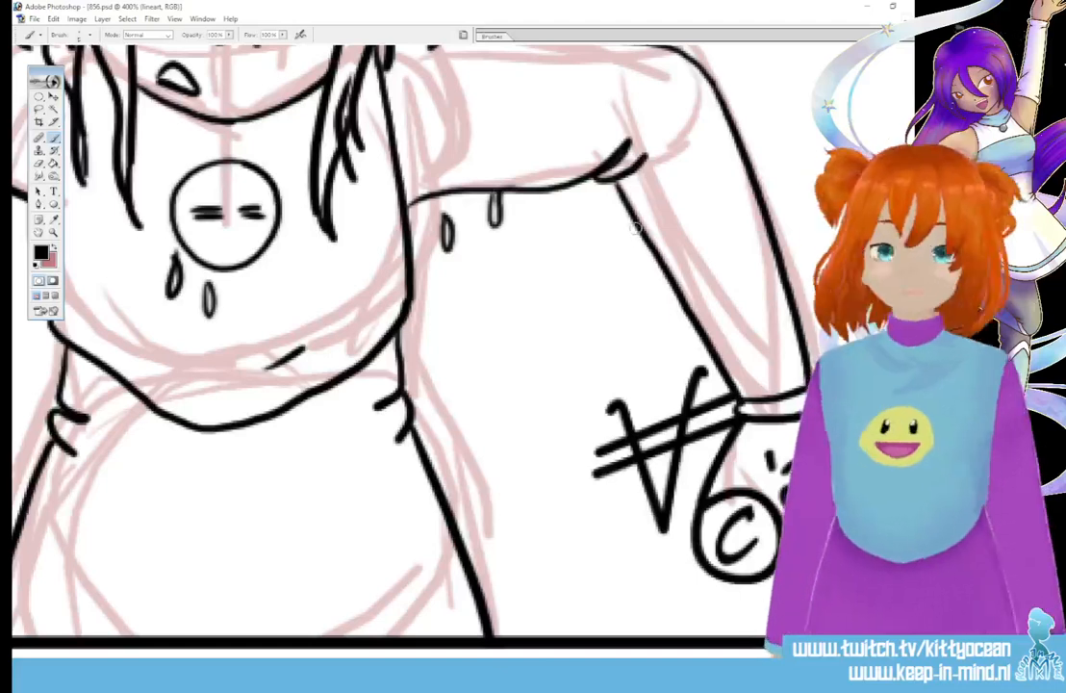
left_click_drag(637, 237, 641, 273)
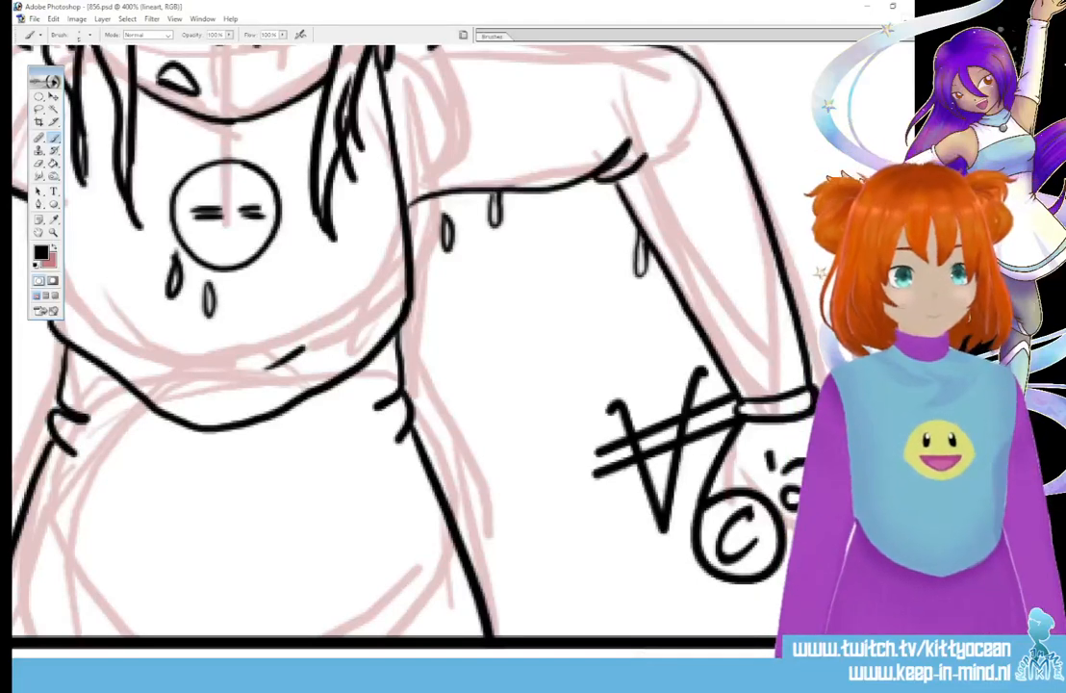
left_click_drag(760, 664, 621, 663)
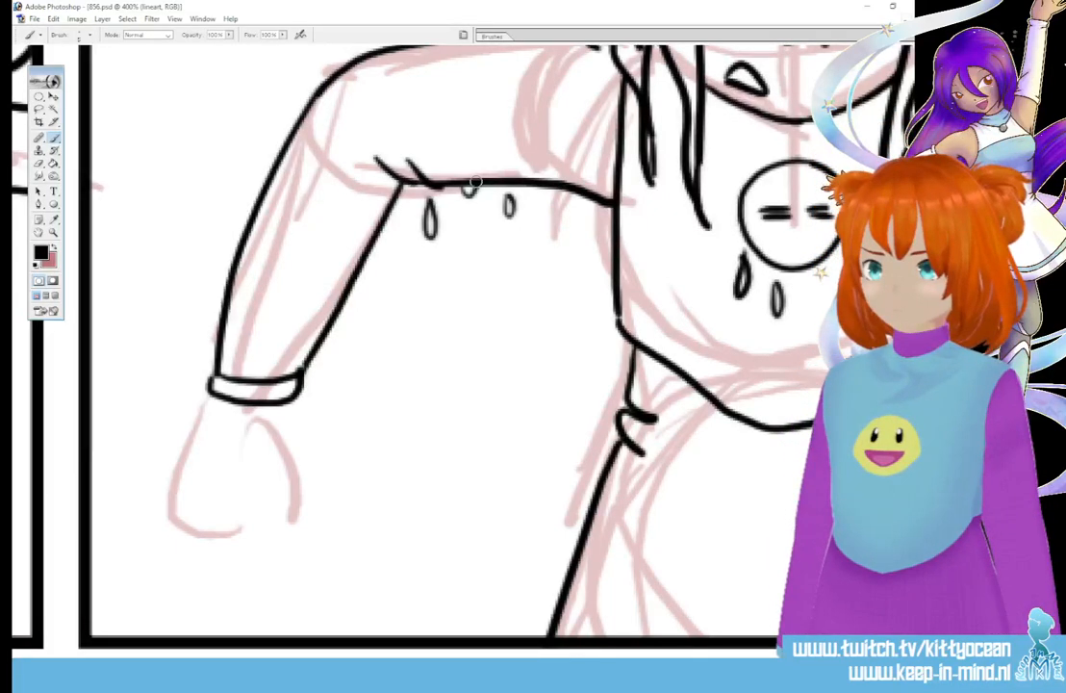
Ink the thumb and the two fingers nearest it on the hand below the left cuff
scroll(471, 183, "down", 3)
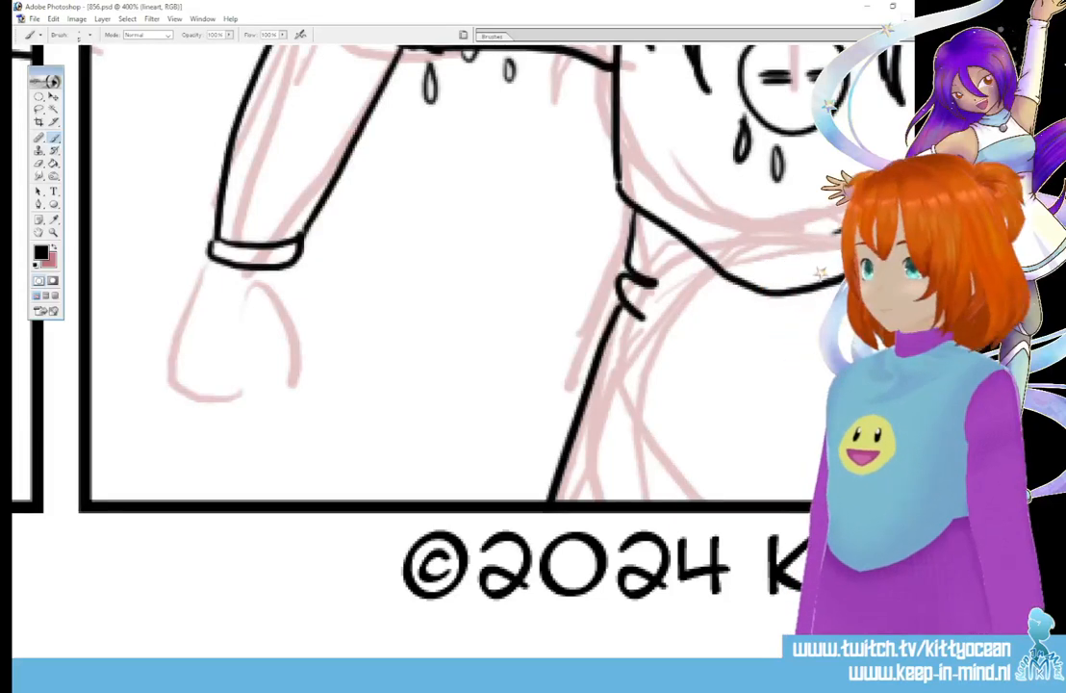
mouse_move(293, 263)
left_mouse_down()
mouse_move(342, 342)
mouse_move(306, 350)
mouse_move(326, 357)
mouse_move(338, 345)
mouse_move(296, 372)
mouse_move(303, 439)
left_mouse_up()
left_click_drag(262, 351, 290, 443)
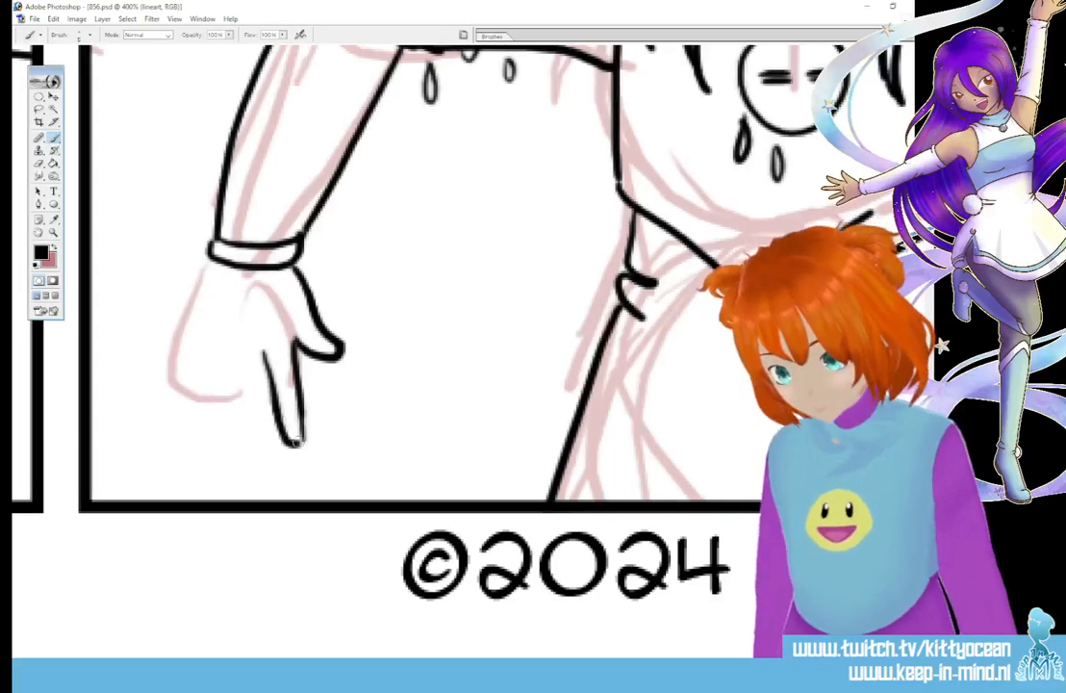
left_click_drag(228, 349, 230, 446)
left_click_drag(263, 353, 245, 451)
left_click_drag(228, 349, 233, 450)
Ink the left hand's third finger, reworking its inner edge, and close the hand with its outer side and little finger
mouse_move(193, 342)
left_mouse_down()
mouse_move(180, 433)
mouse_move(194, 394)
left_mouse_up()
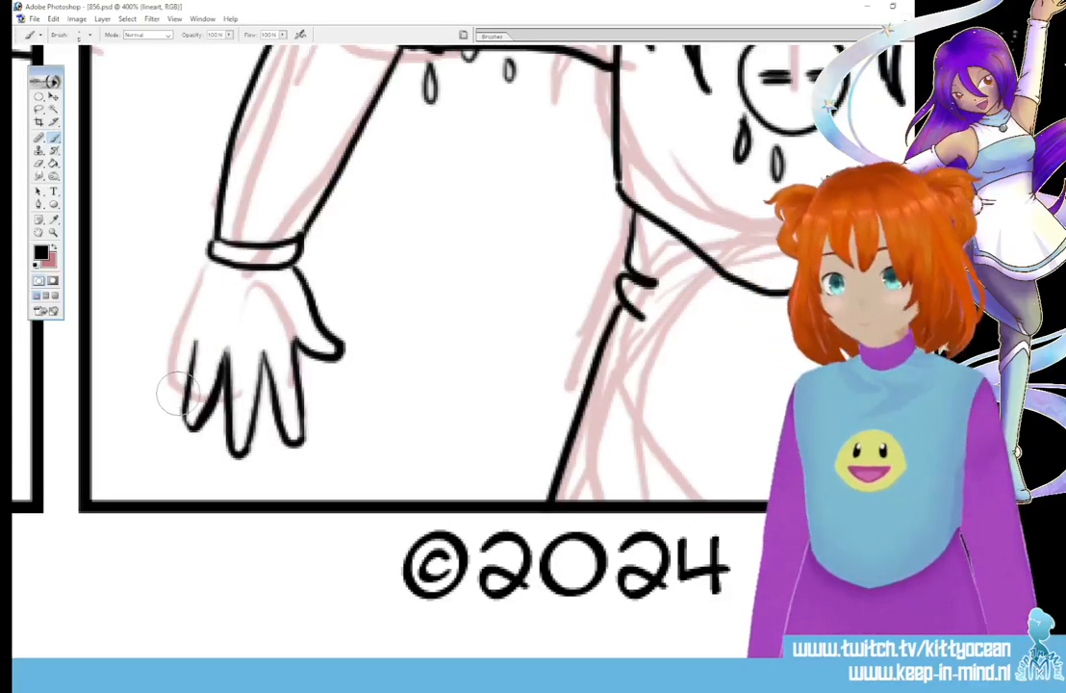
key("ctrl+z")
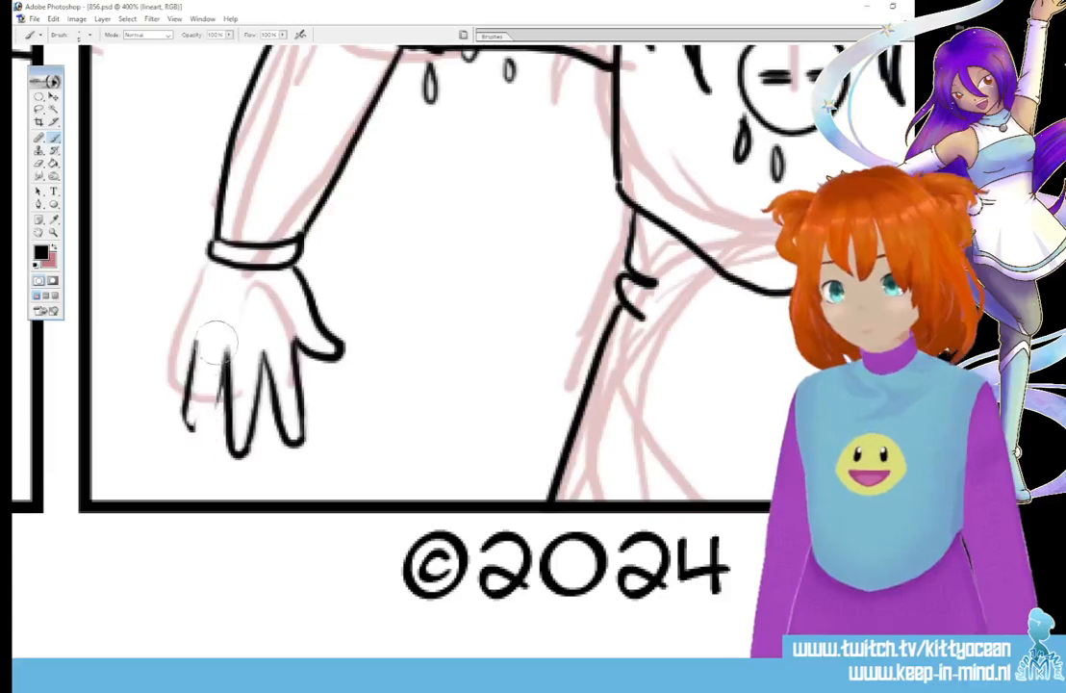
mouse_move(225, 367)
left_mouse_down()
mouse_move(194, 409)
mouse_move(194, 345)
left_mouse_up()
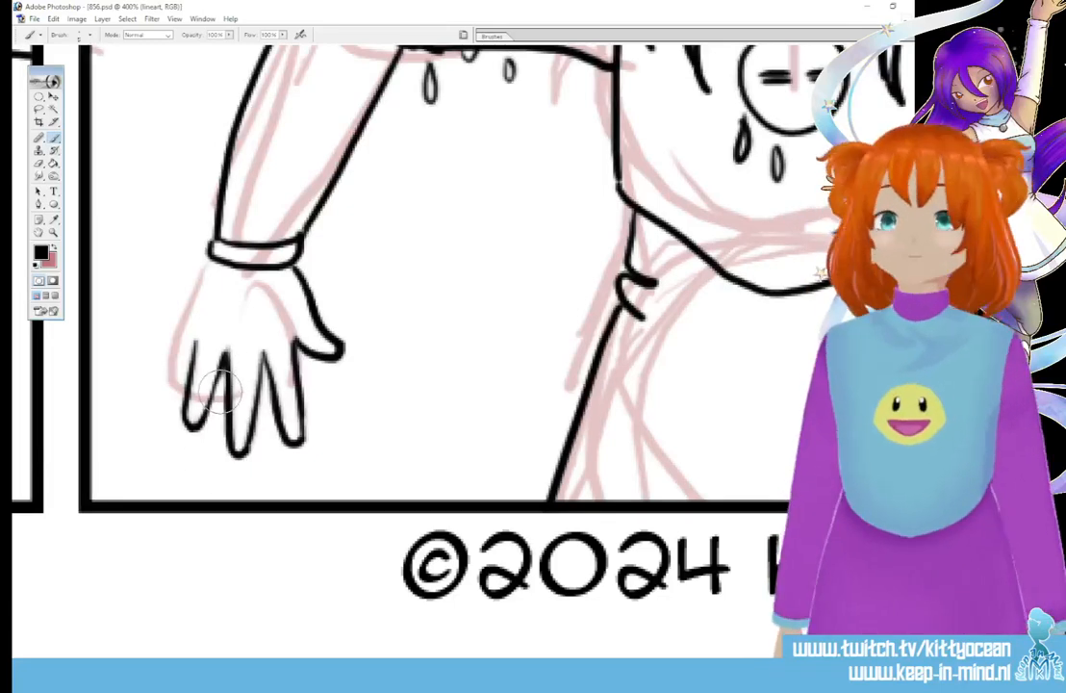
left_click_drag(204, 265, 170, 392)
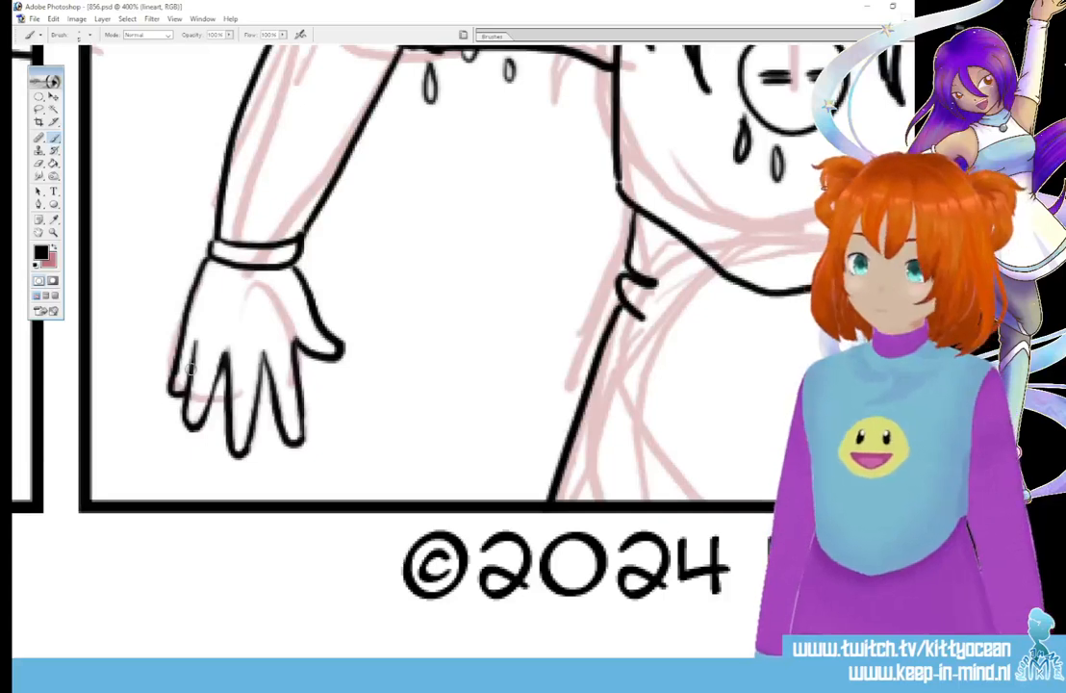
Ink small water drops beneath the thumb and two of the fingertips of the character's left-side hand
left_click_drag(286, 448, 302, 442)
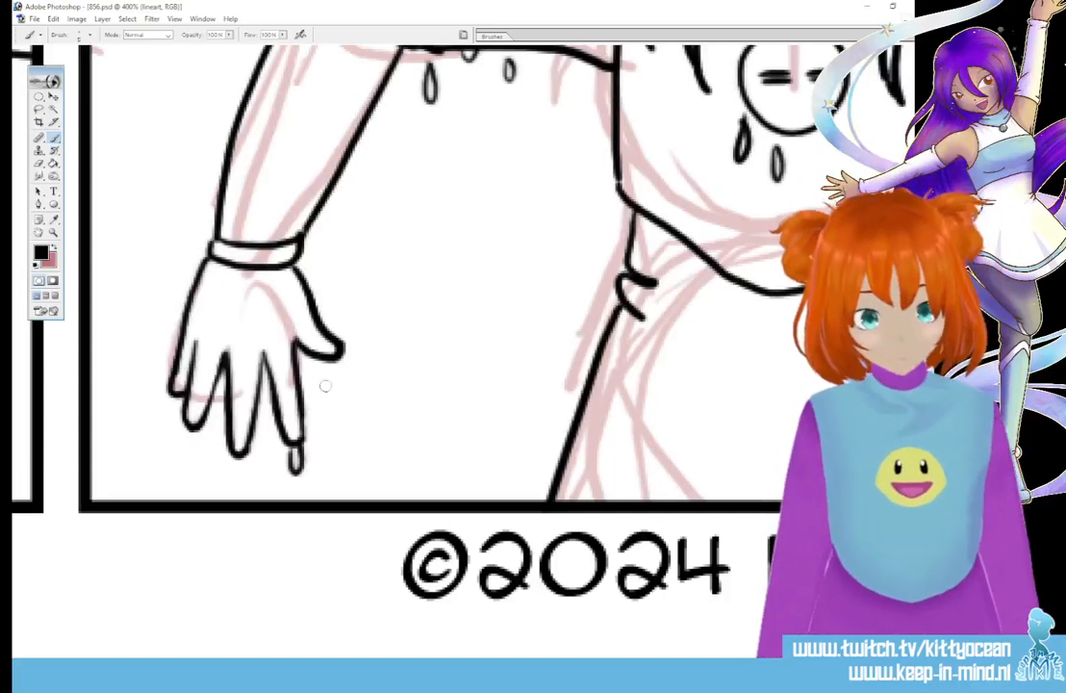
left_click_drag(322, 362, 330, 378)
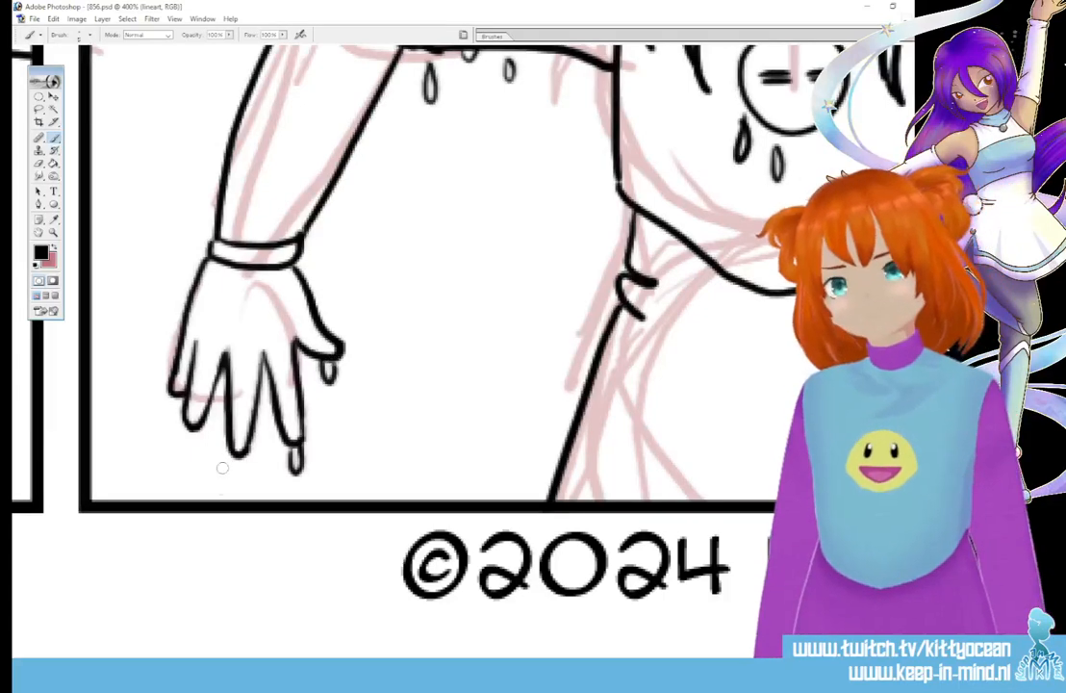
left_click_drag(194, 438, 205, 444)
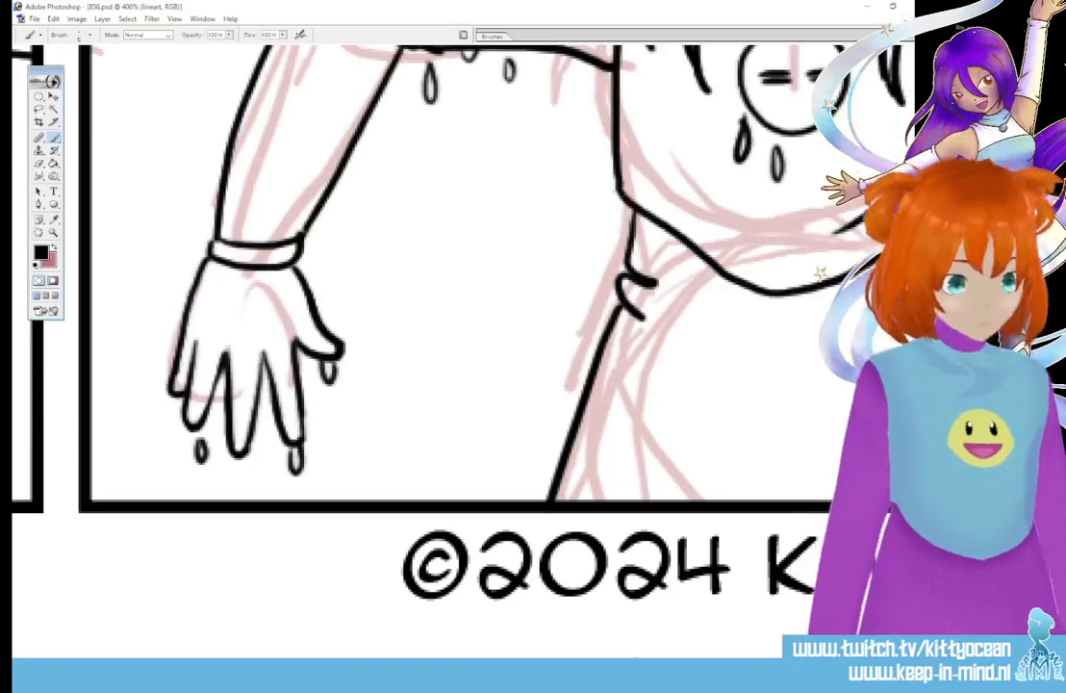
Hide the signature and ink the hand below the right-side cuff, with its thumb, four fingers and outer edge
scroll(413, 269, "right", 10)
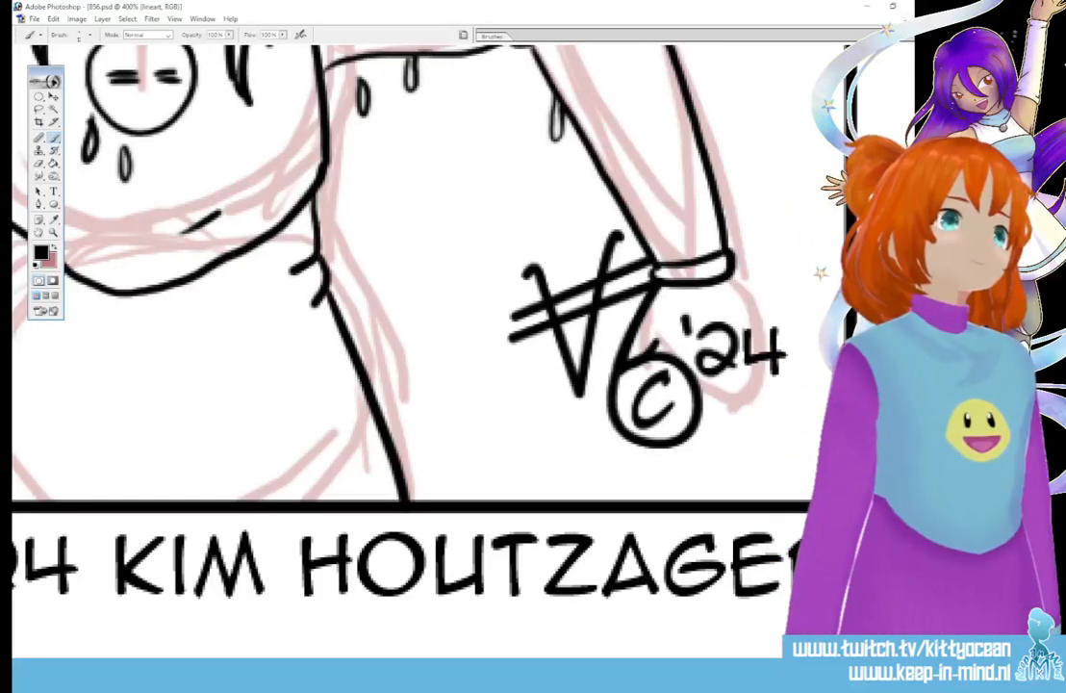
key("ctrl+z")
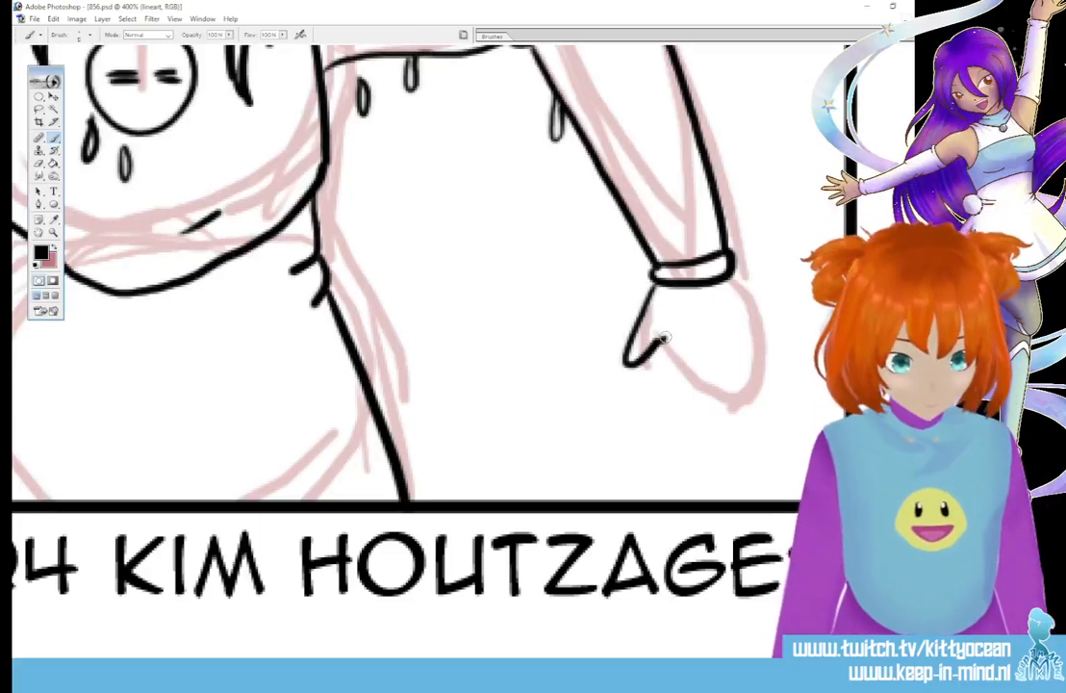
left_click_drag(663, 336, 672, 421)
mouse_move(701, 349)
left_mouse_down()
mouse_move(701, 391)
mouse_move(684, 434)
mouse_move(666, 439)
mouse_move(684, 434)
left_mouse_up()
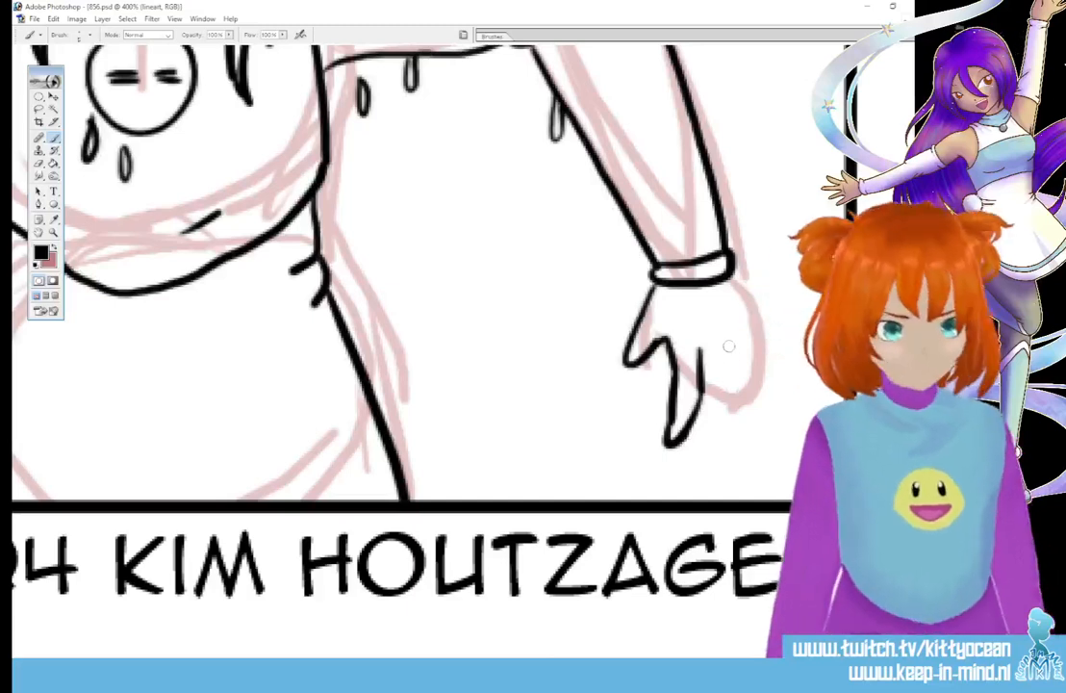
left_click_drag(732, 348, 724, 443)
mouse_move(703, 367)
left_mouse_down()
mouse_move(709, 455)
mouse_move(727, 435)
left_mouse_up()
left_click_drag(753, 338, 759, 398)
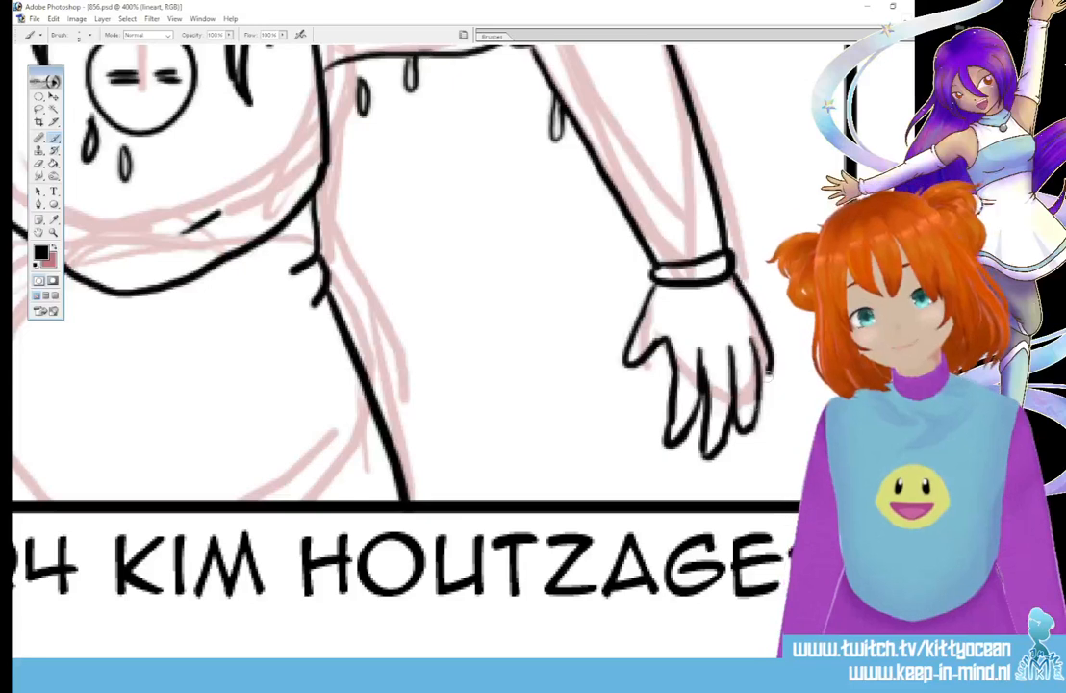
Ink water drops beneath the right-side hand's thumb and a fingertip, and bring the signature back
left_click_drag(627, 376, 630, 397)
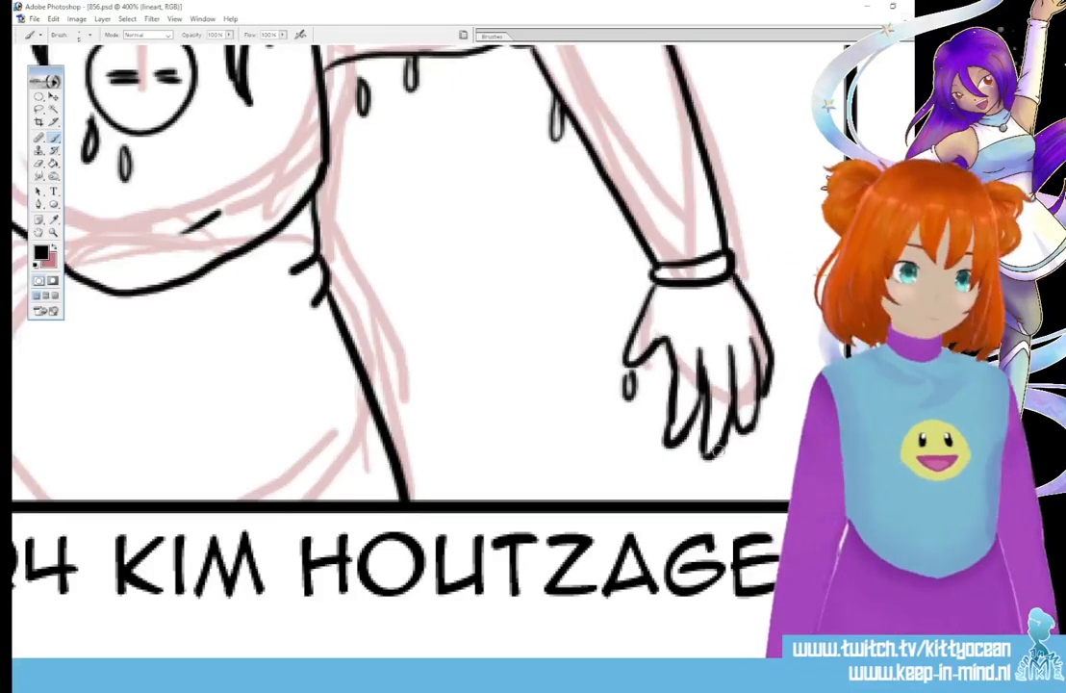
left_click_drag(739, 440, 743, 460)
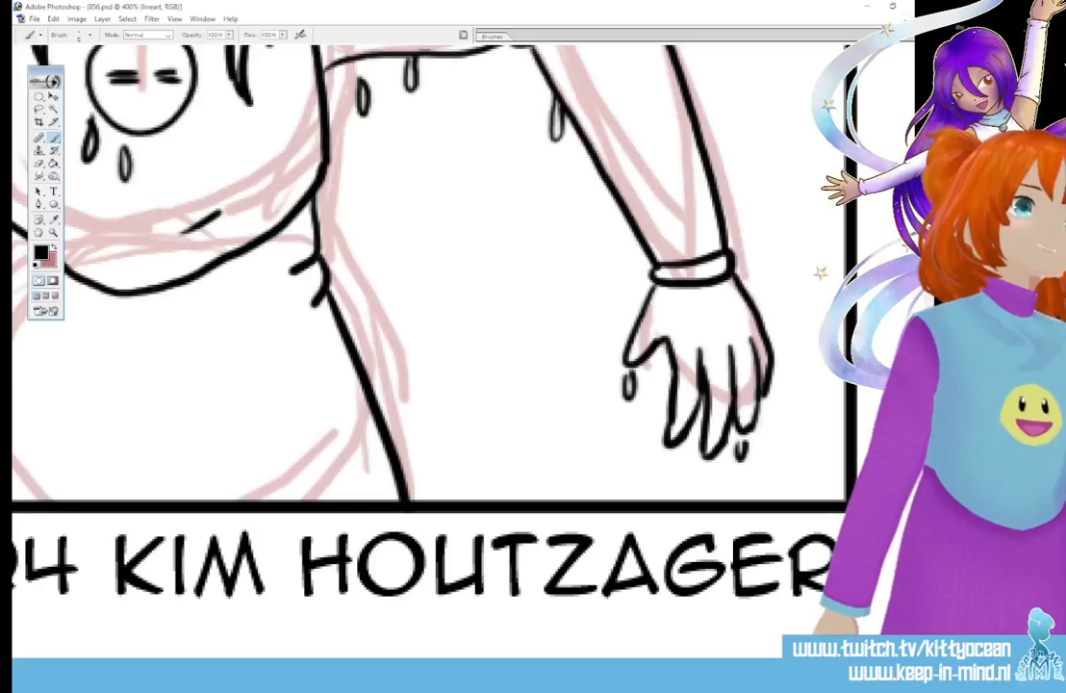
key("ctrl+v")
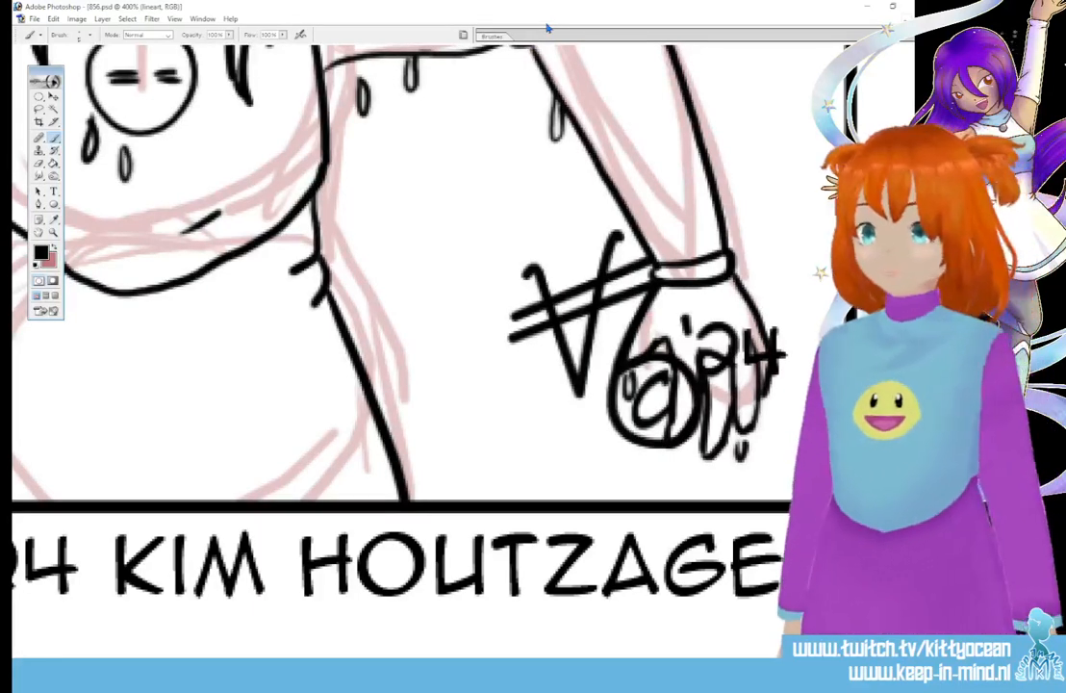
Hide the sketch and lettering, and paste a copy of the whole strip's line art onto a new layer
key("ctrl+minus")
key("ctrl+minus")
key("ctrl+minus")
key("ctrl+minus")
key("ctrl+minus")
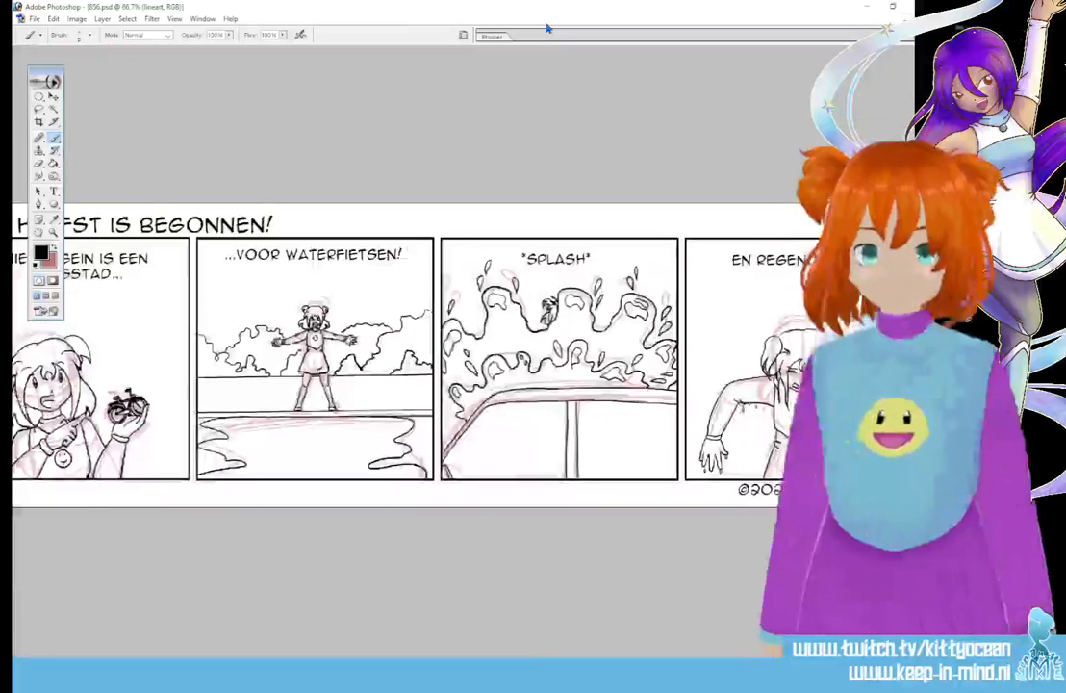
key("ctrl+minus")
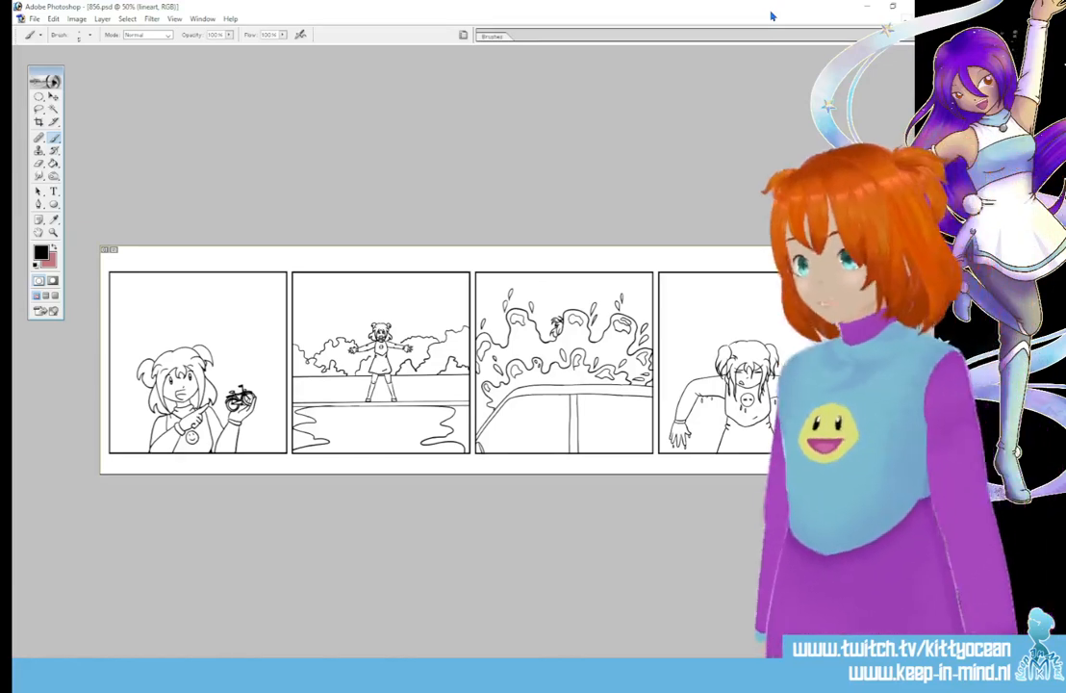
key("ctrl+a")
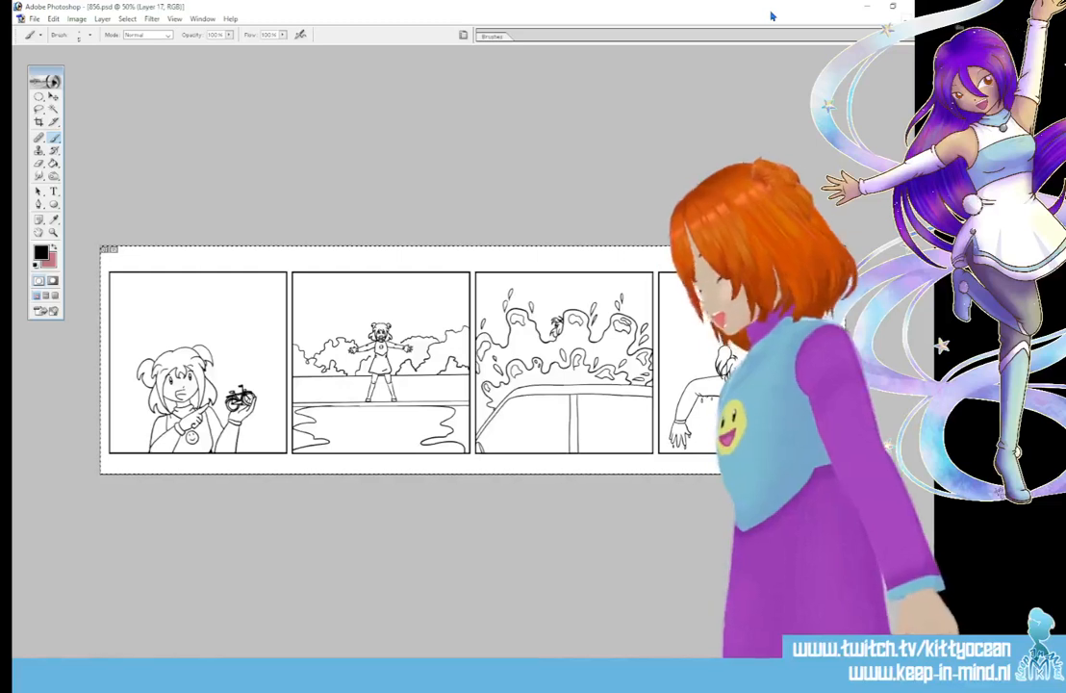
key("ctrl+v")
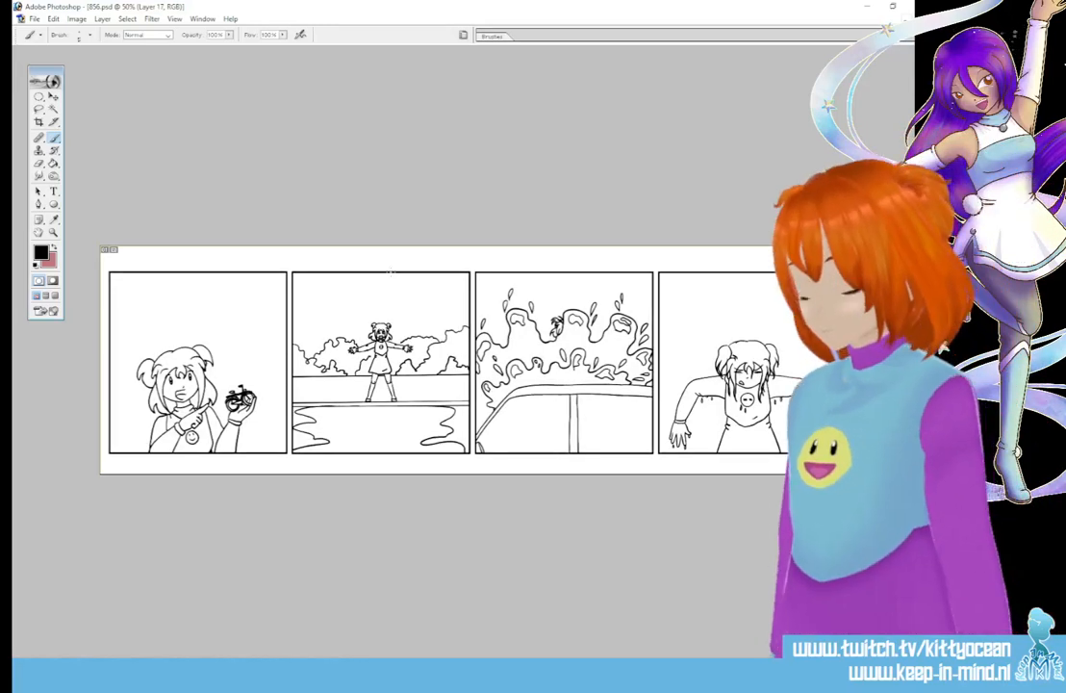
Set the foreground colour to orange D9821C and fill the main parts of the character's hair in the first panel with the Paint Bucket
left_click(41, 252)
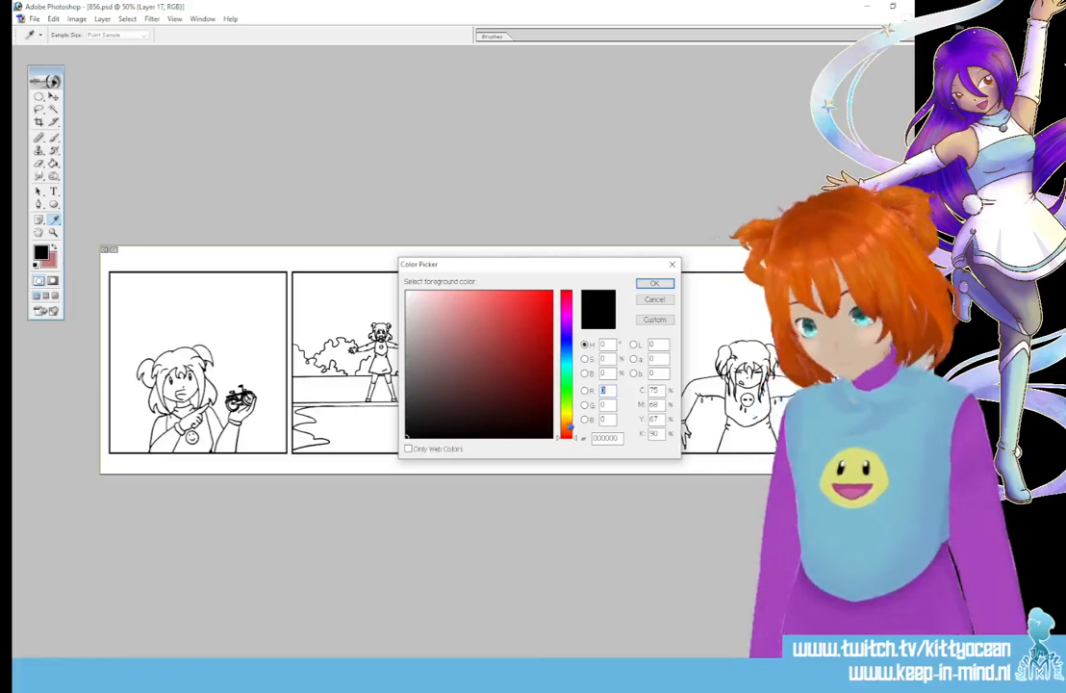
left_click(568, 423)
left_click(533, 313)
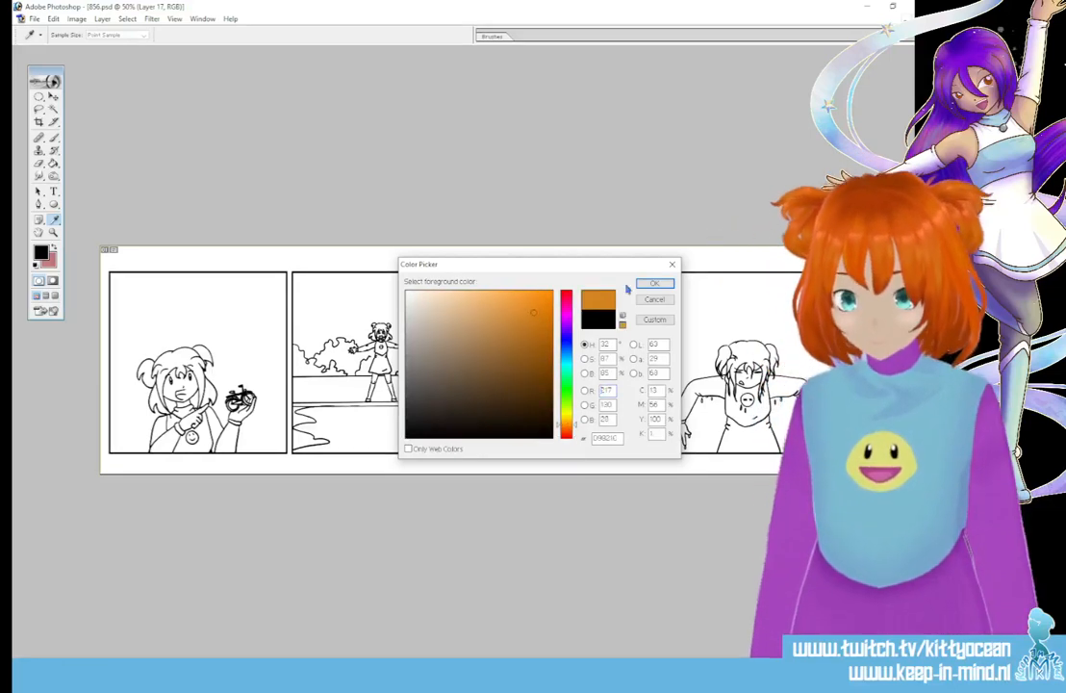
left_click(643, 283)
left_click(53, 162)
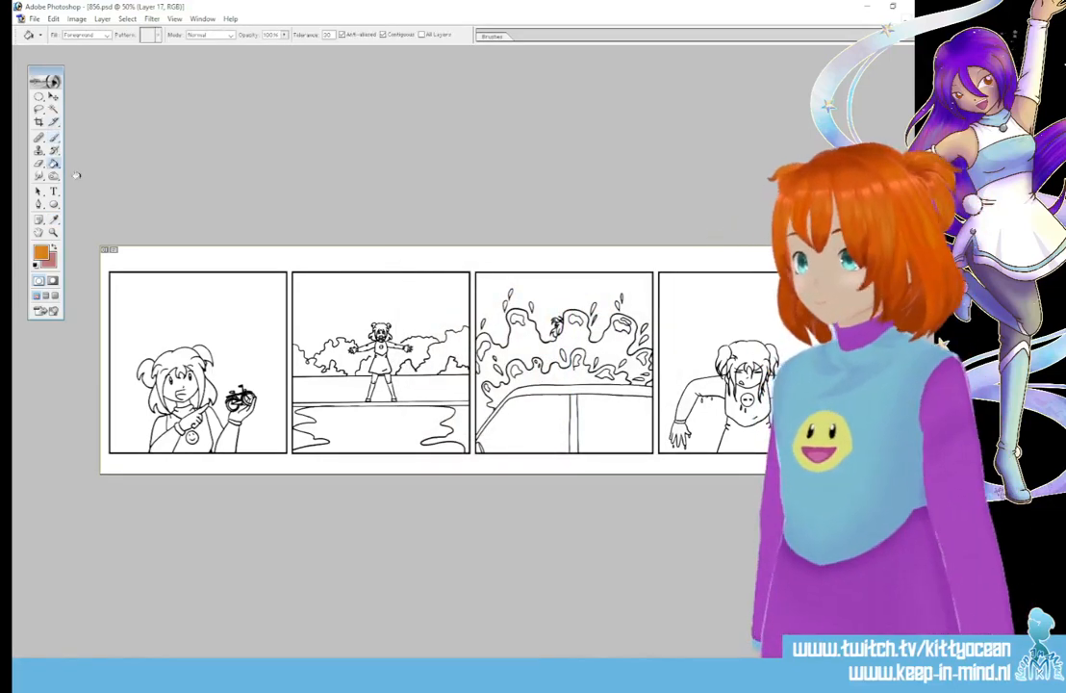
left_click(162, 323)
left_click(179, 333)
left_click(180, 343)
left_click(168, 346)
left_click(144, 348)
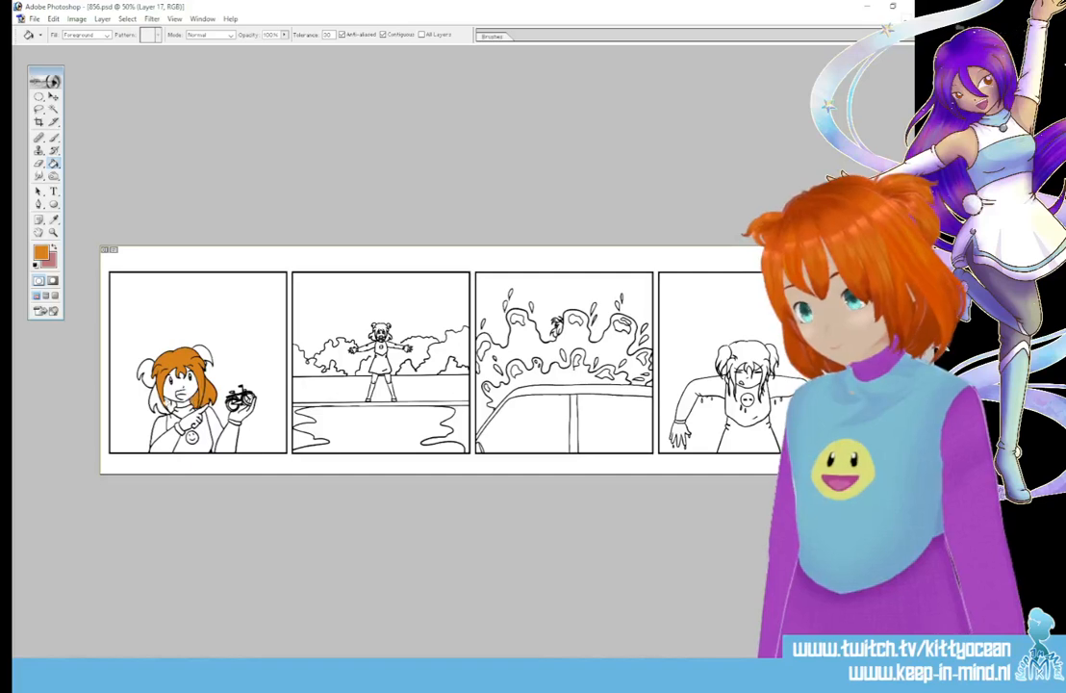
Fill both pigtails and the remaining hair sections in the first panel with the same orange
left_click(147, 351)
left_click(134, 346)
left_click(137, 348)
left_click(127, 318)
left_click(126, 326)
left_click(167, 298)
left_click(176, 306)
left_click(192, 299)
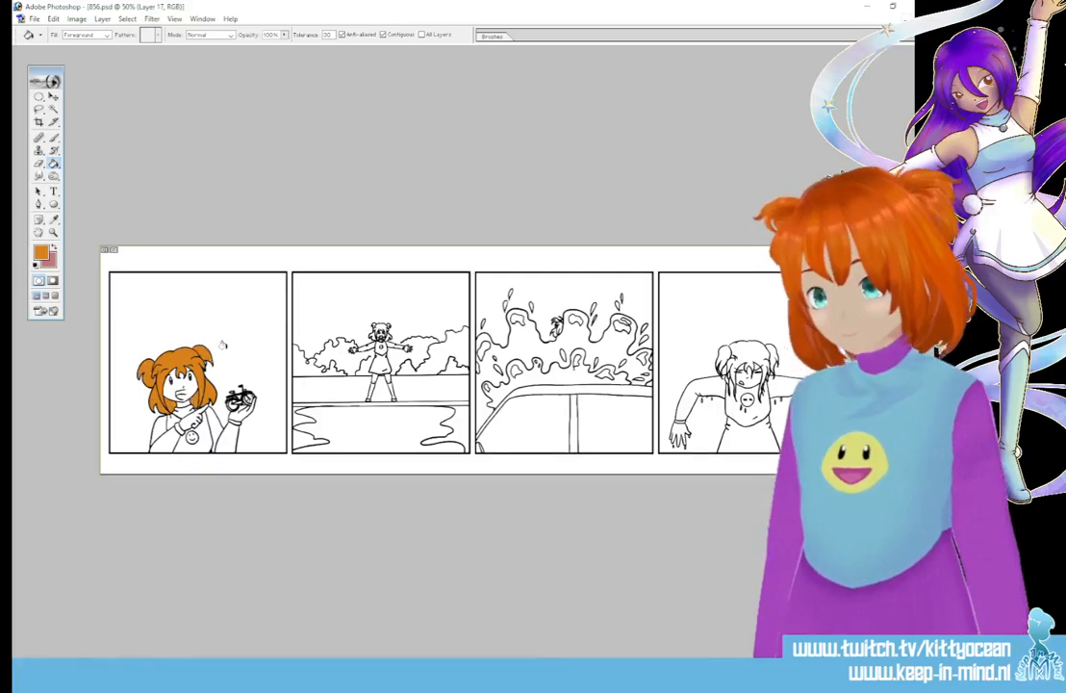
Fill the character's hair and pigtails orange in the second, third and fourth panels
left_click(378, 329)
left_click(383, 333)
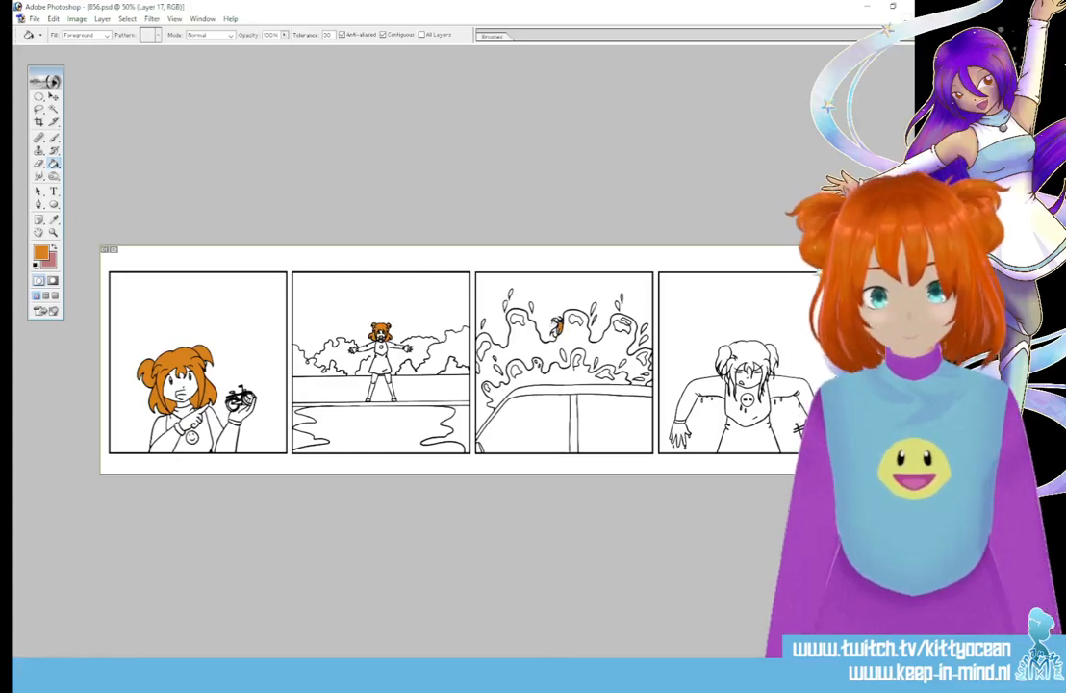
left_click(747, 356)
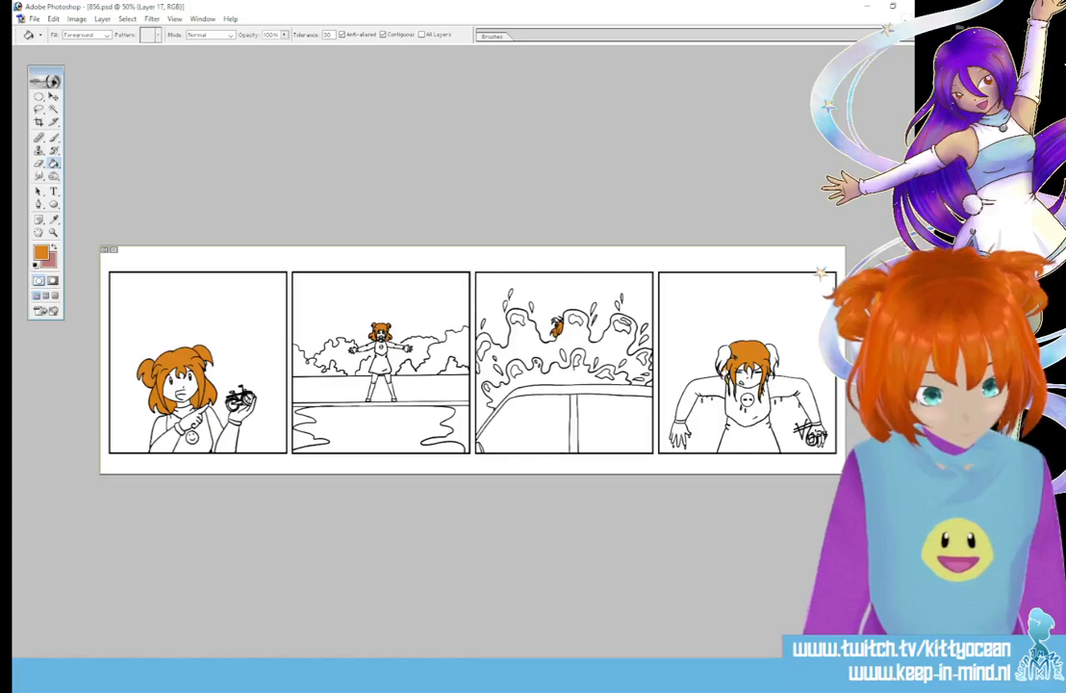
left_click(722, 354)
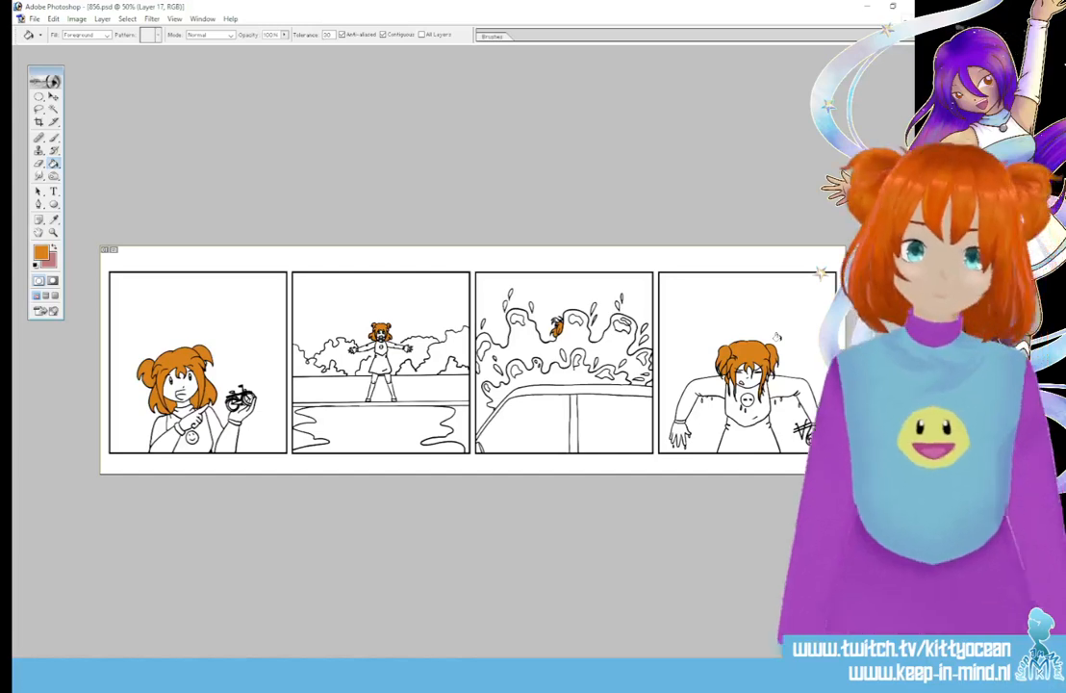
Set the foreground colour to light beige D2C2AF and fill the character's skin areas in the first, second and fourth panels
left_click(40, 253)
left_click(434, 318)
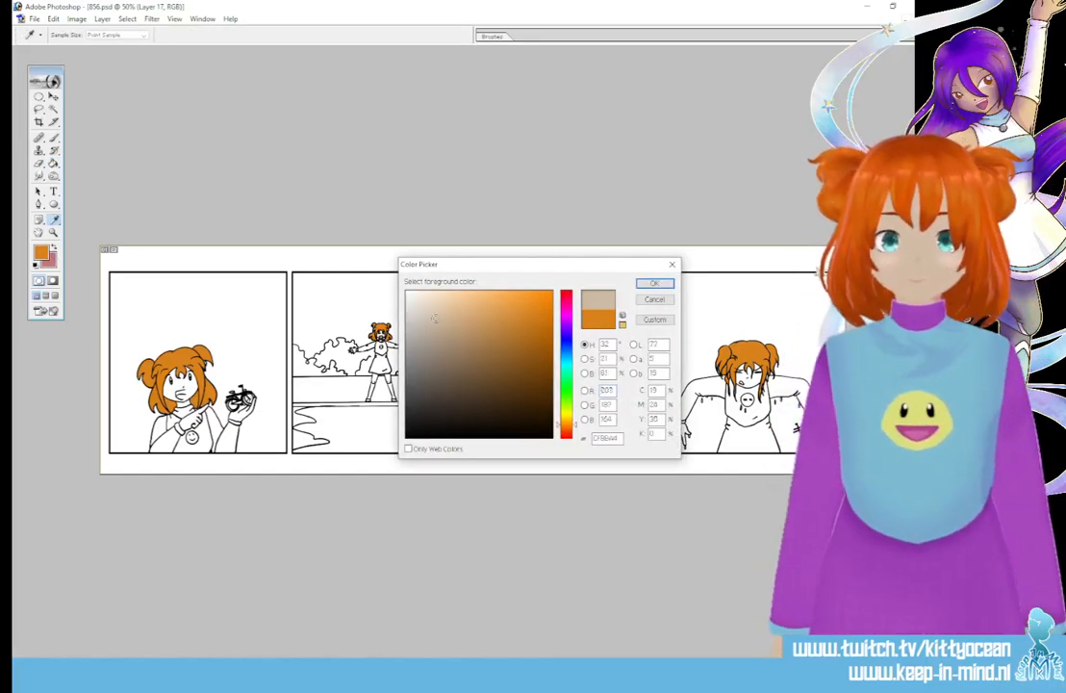
left_click(654, 282)
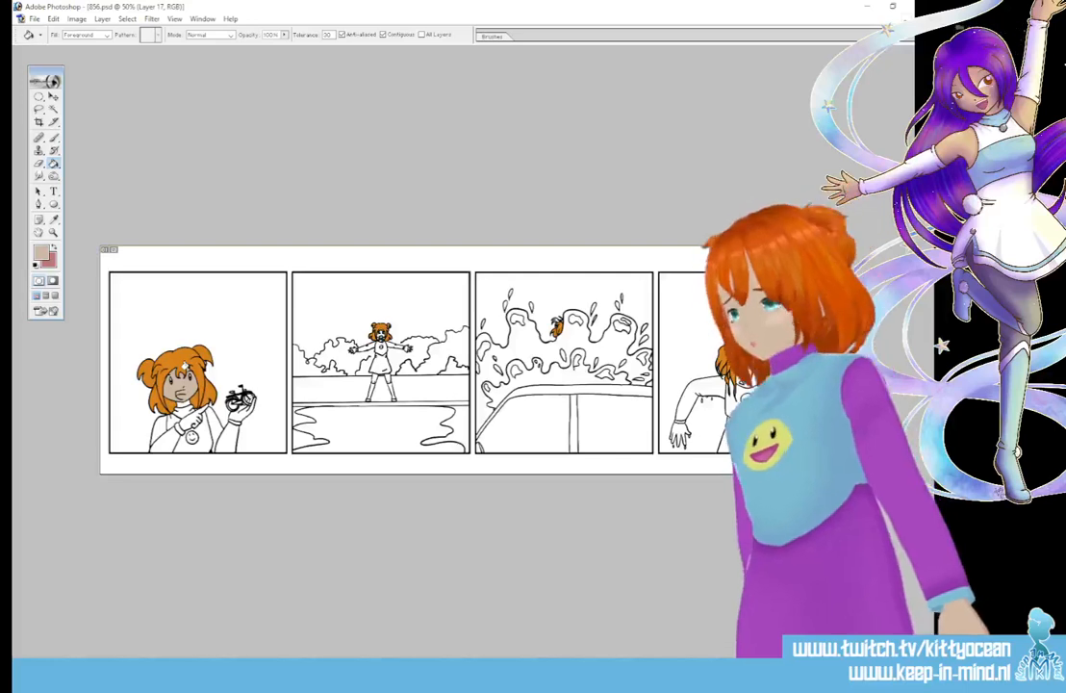
left_click(40, 253)
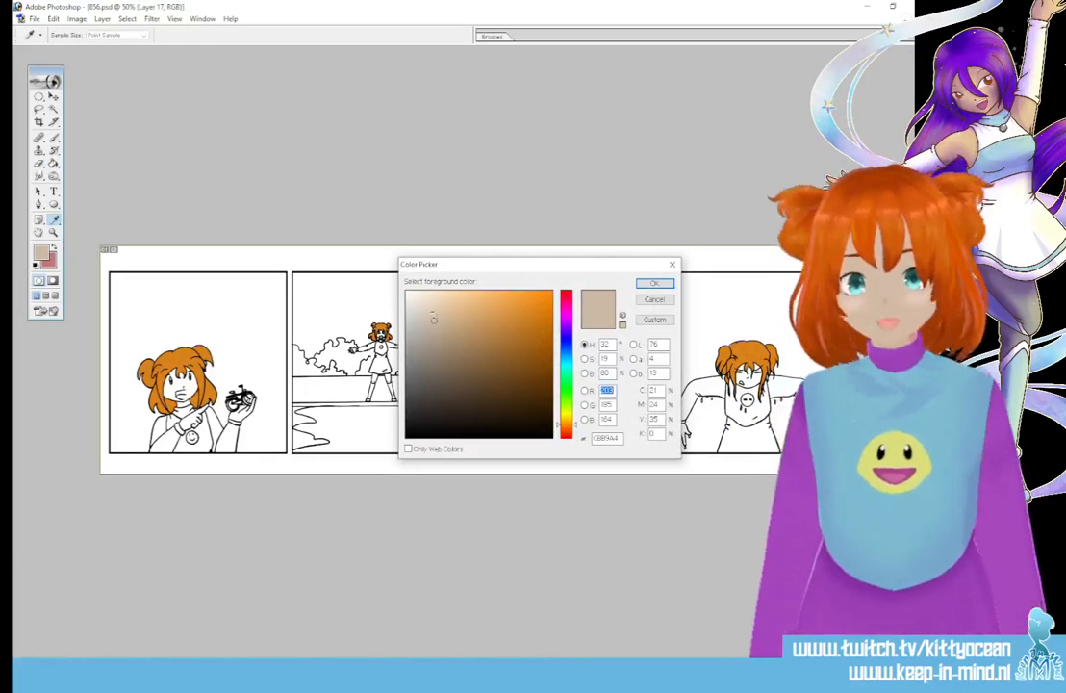
left_click(654, 283)
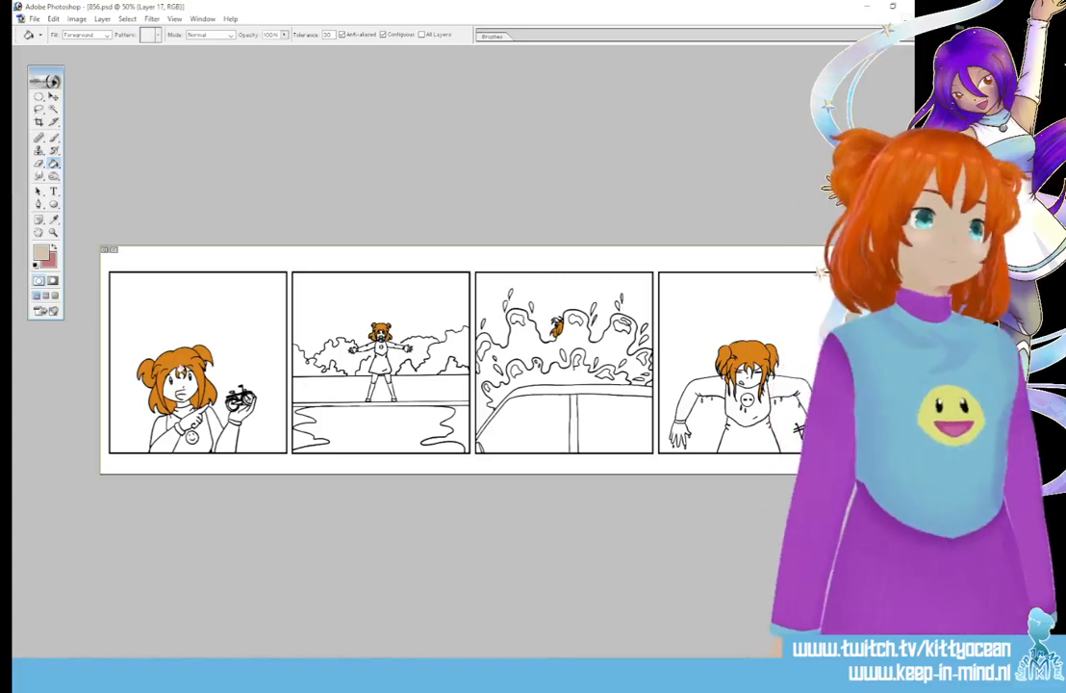
left_click(179, 383)
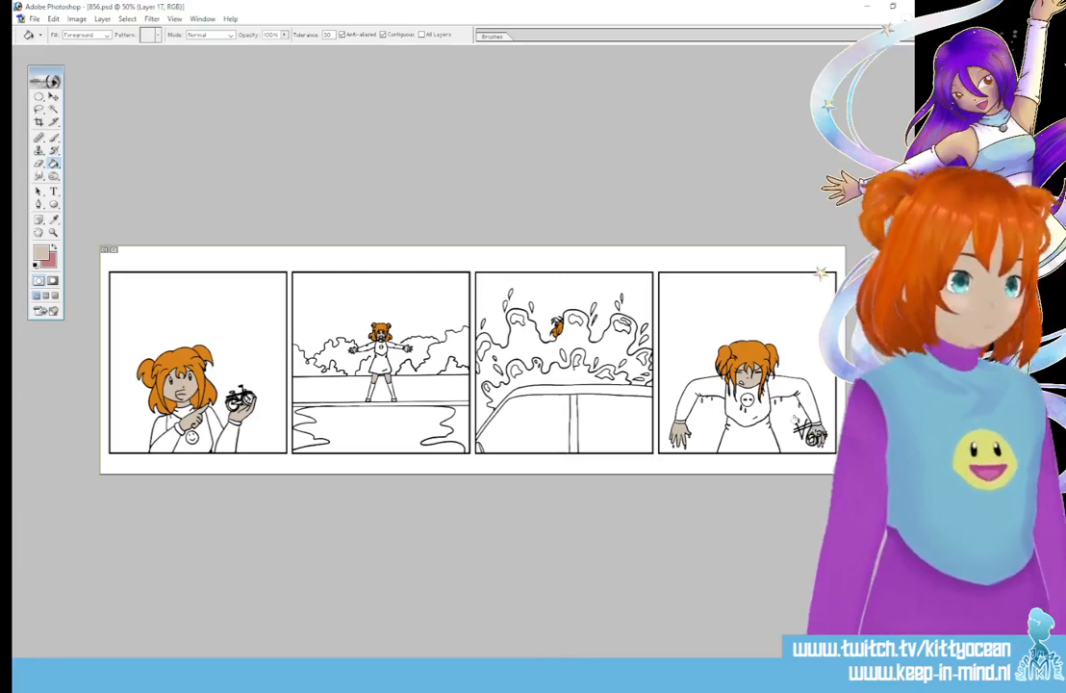
Set the foreground colour to purple BE75D9 and fill the character's sleeves and dress in the first, second and fourth panels
key("i")
left_click(41, 252)
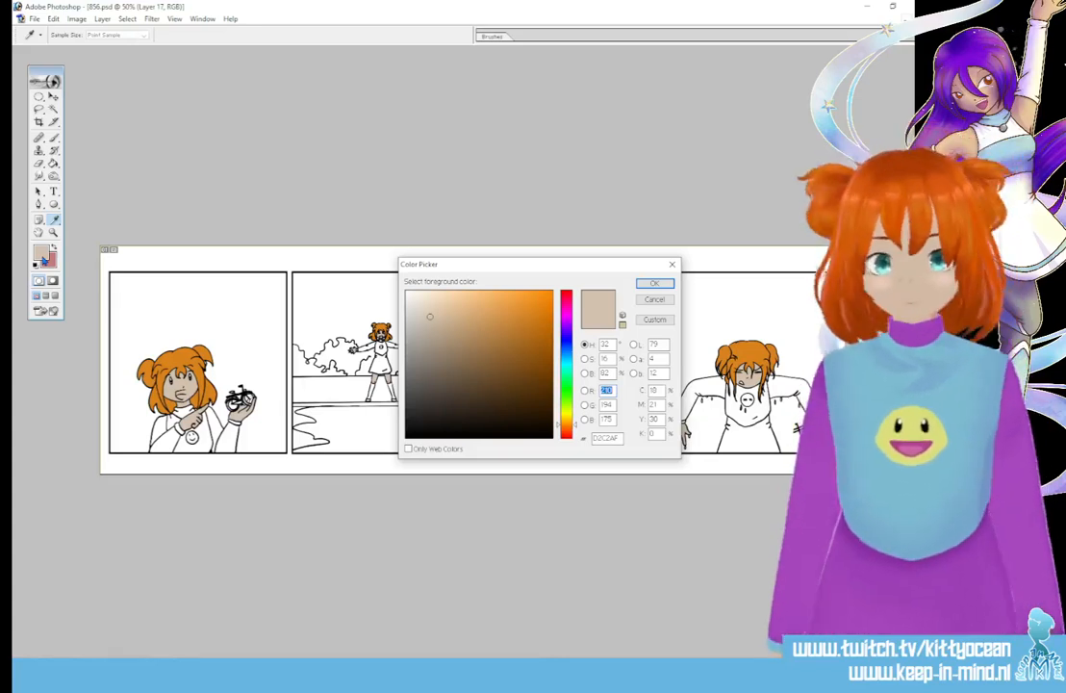
left_click(567, 321)
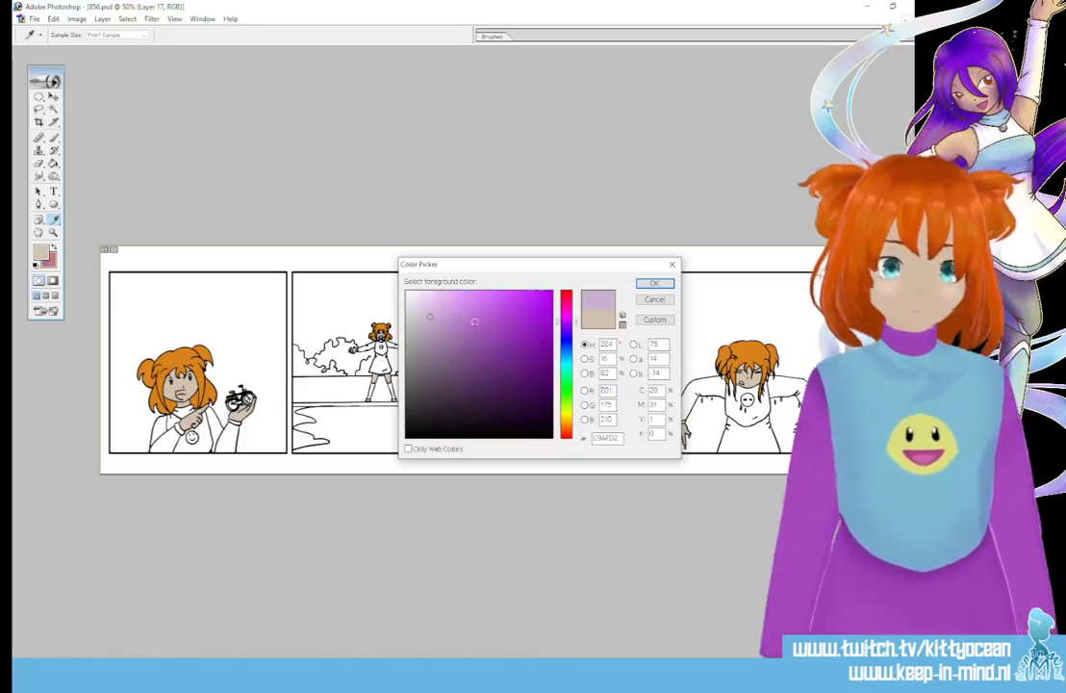
left_click(467, 307)
left_click(468, 313)
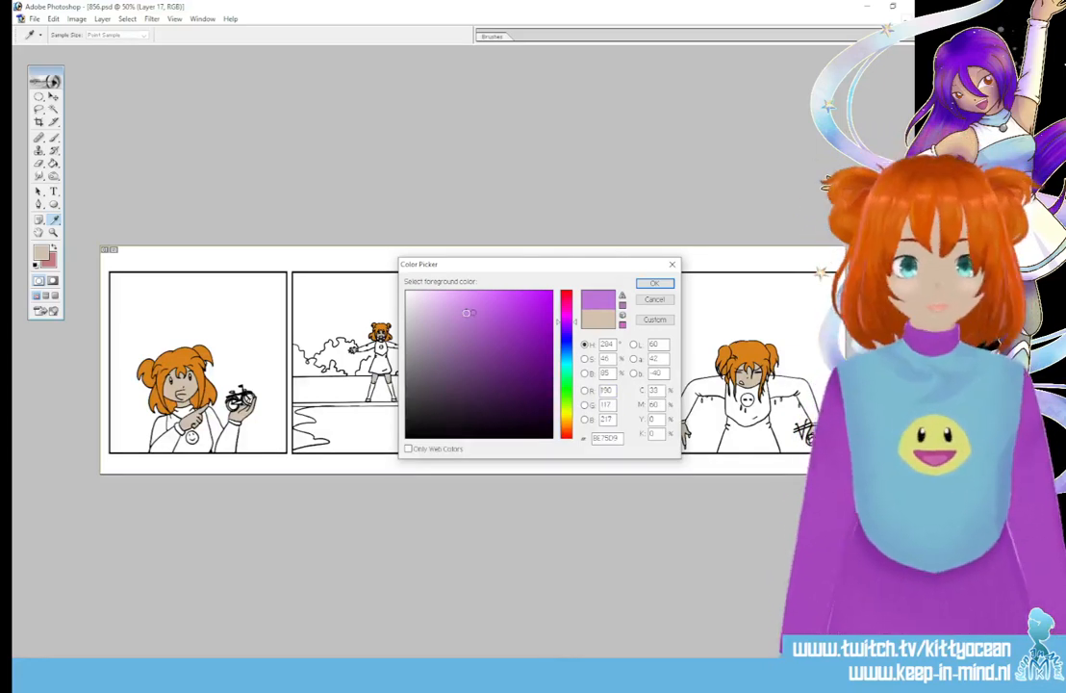
left_click(645, 283)
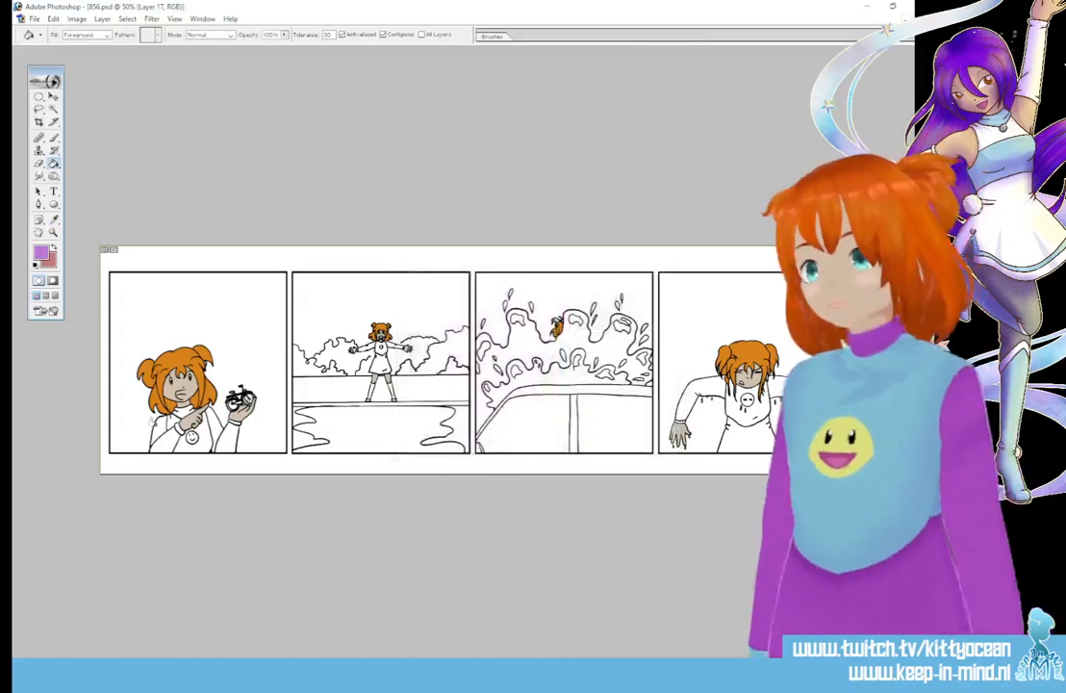
left_click(152, 414)
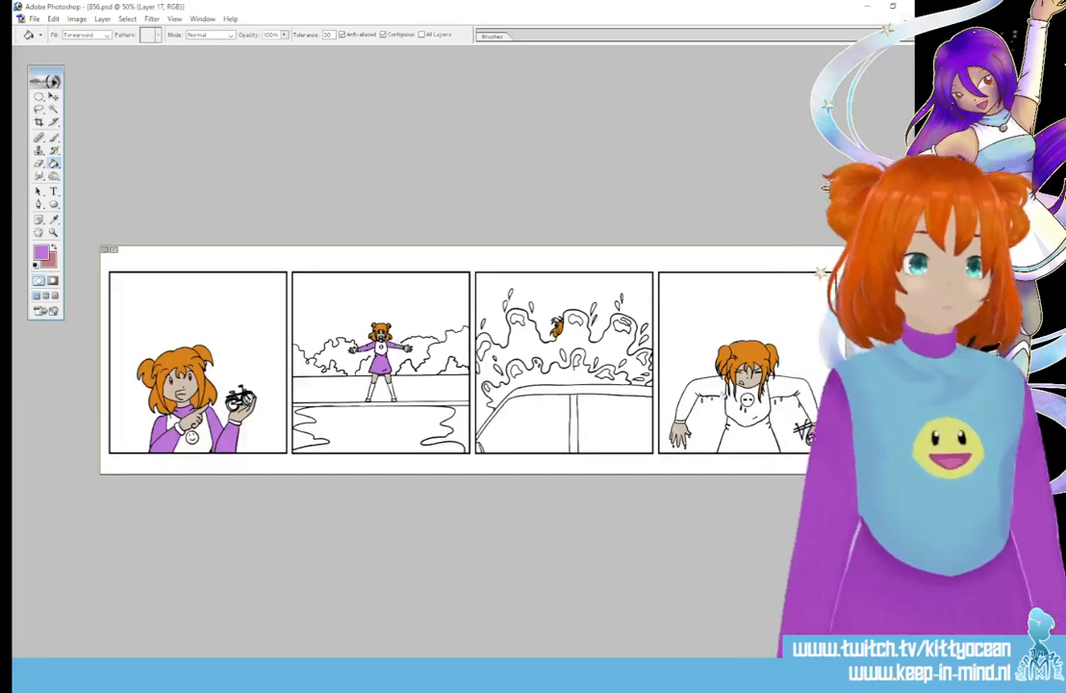
left_click(782, 386)
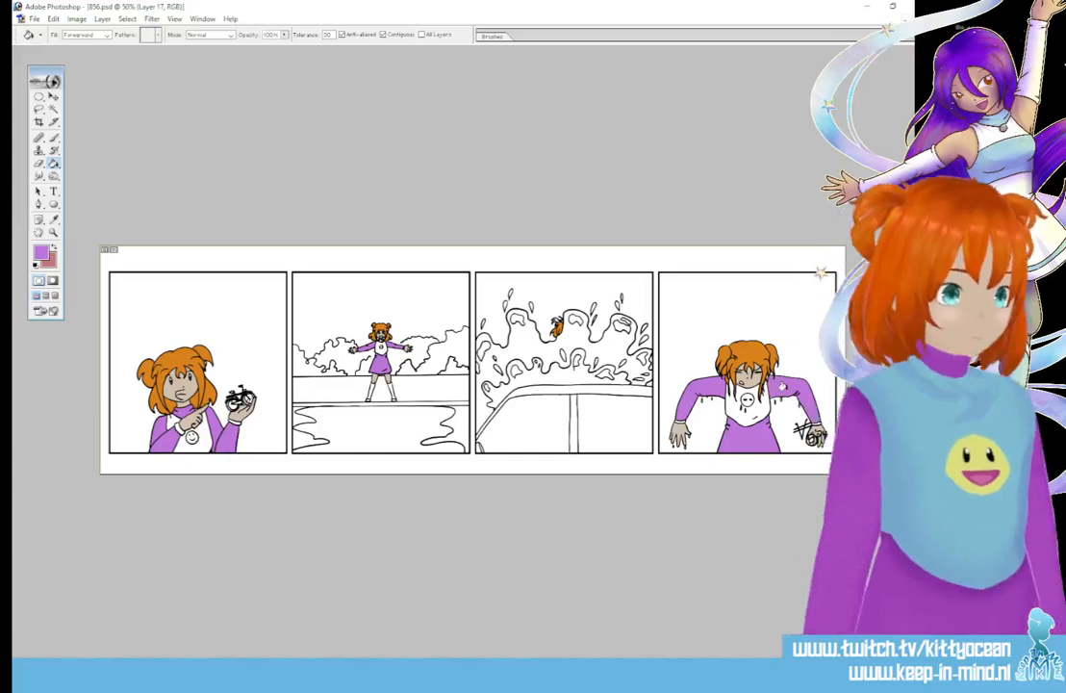
Set the foreground colour to turquoise 75CCD9 and fill the character's bib, cuffs and socks in the first, second and fourth panels
left_click(41, 253)
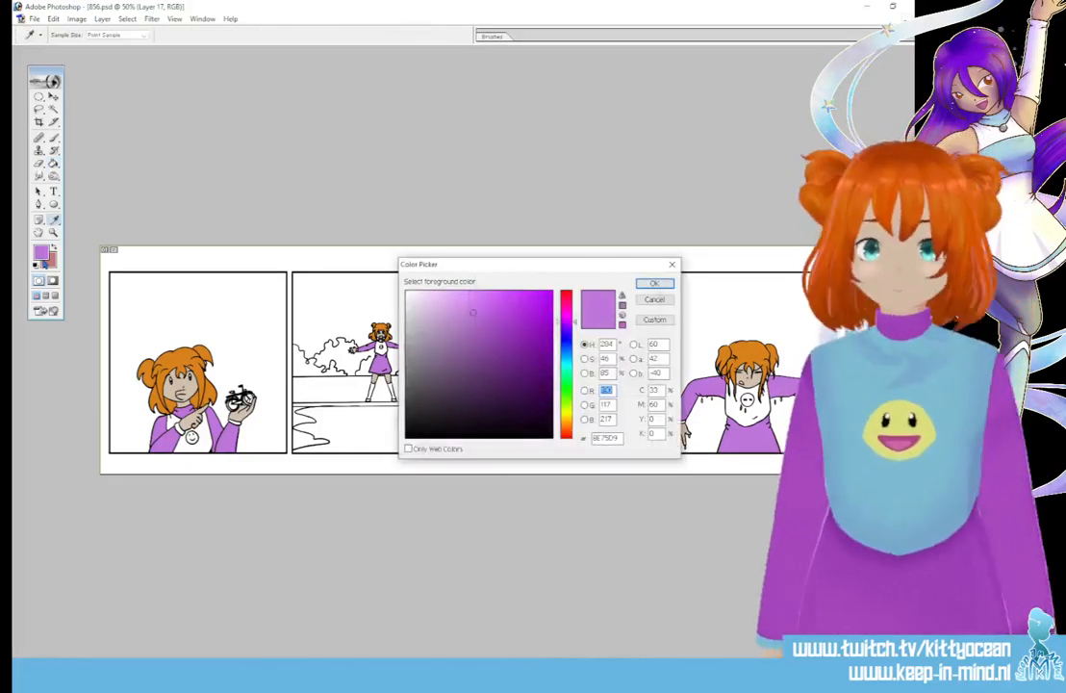
left_click(566, 361)
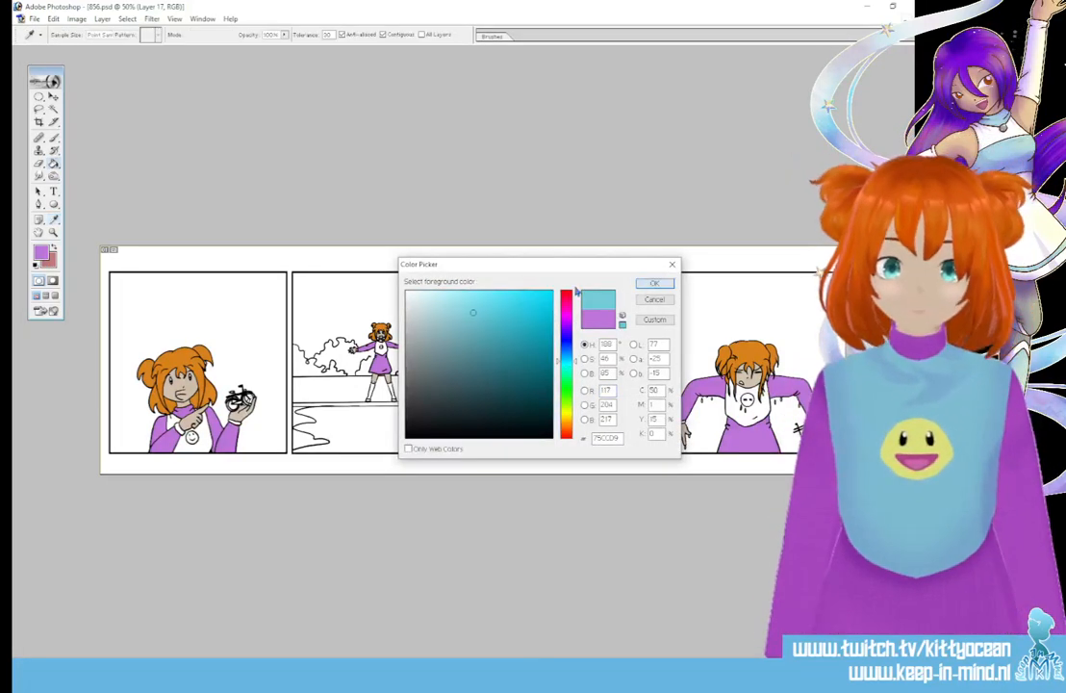
key("Return")
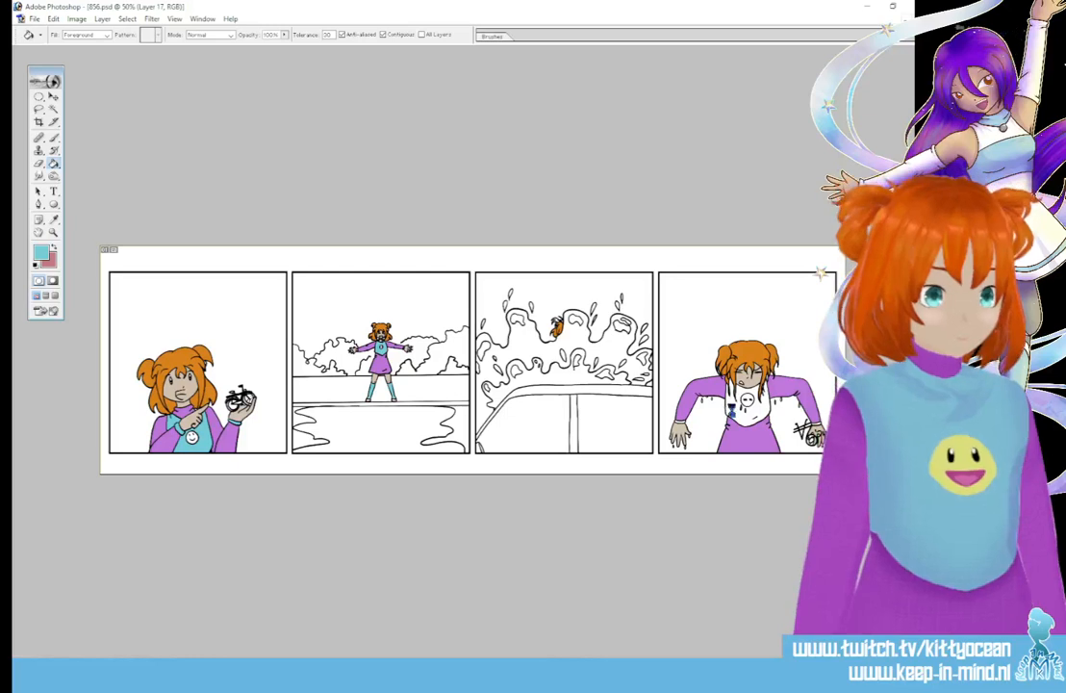
left_click(745, 404)
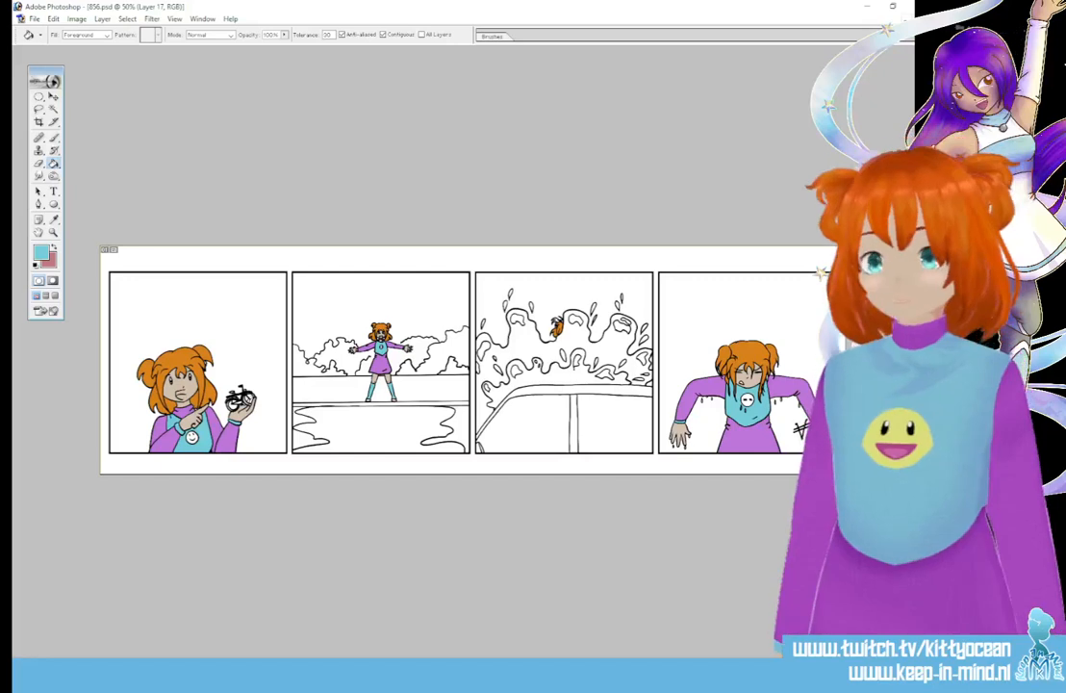
Set the foreground colour to light yellow EBEE9D and fill the smiley faces on the bibs in the first and fourth panels
left_click(53, 219)
left_click(40, 253)
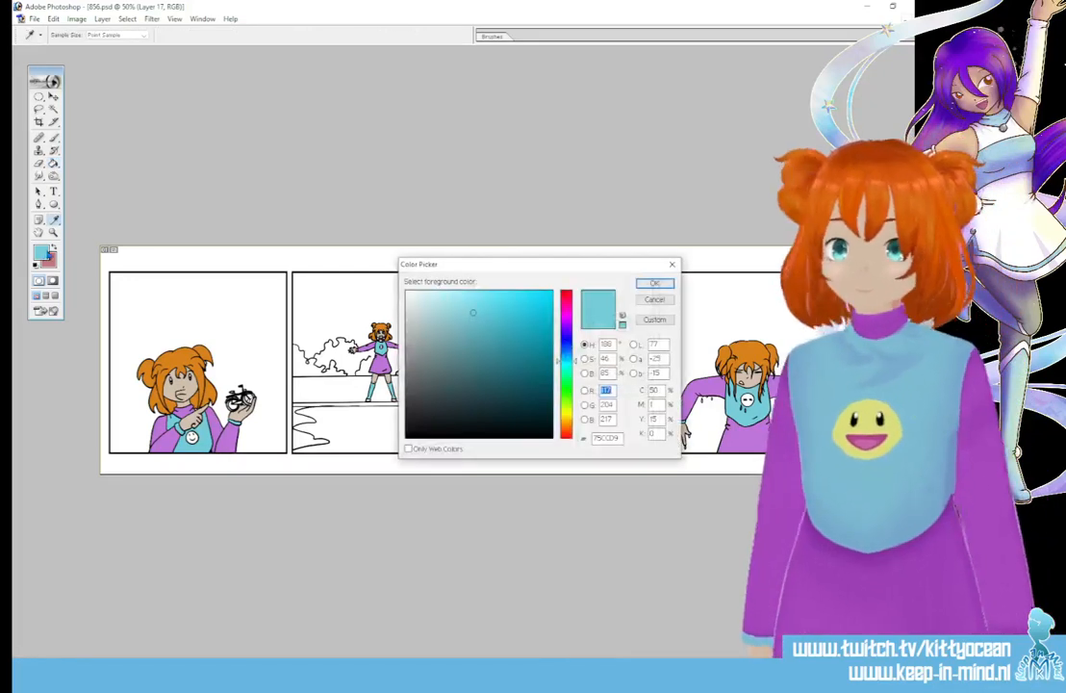
left_click(568, 413)
left_click(456, 300)
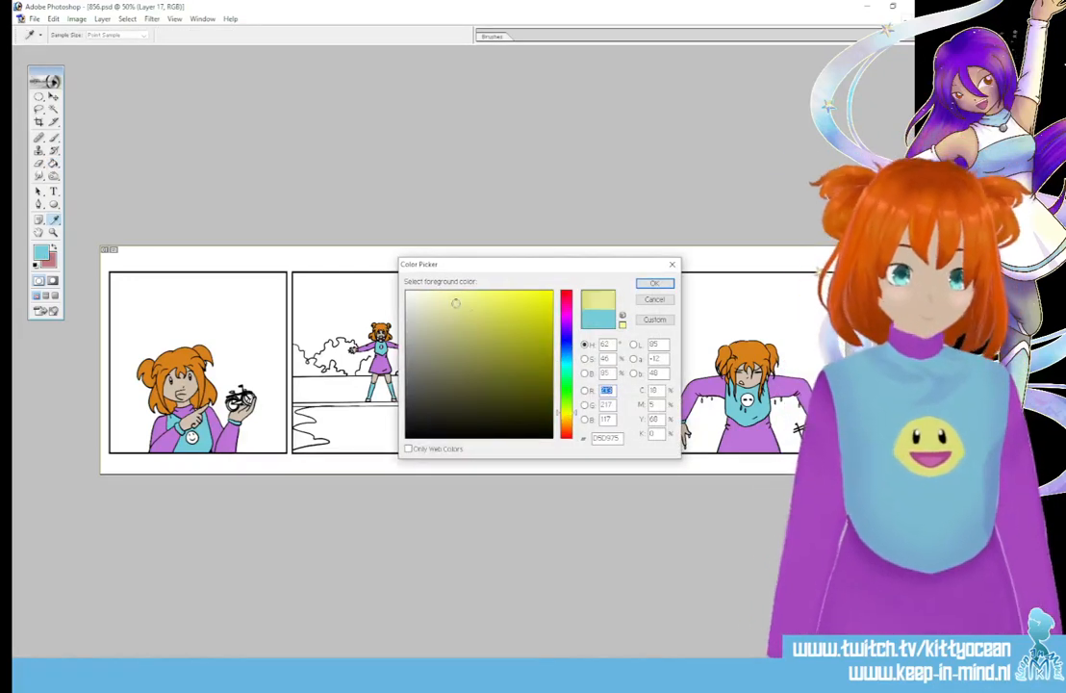
left_click(653, 283)
key("g")
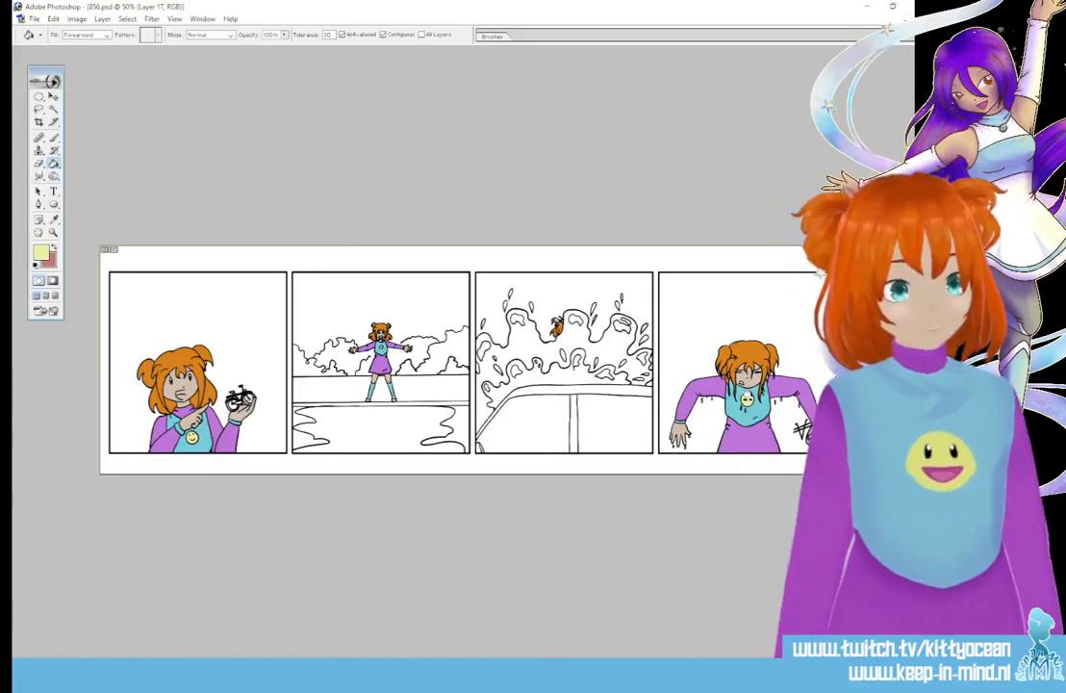
Set the foreground colour to pale grey-blue B5CBD5 and fill the puddle in the second panel
left_click(39, 255)
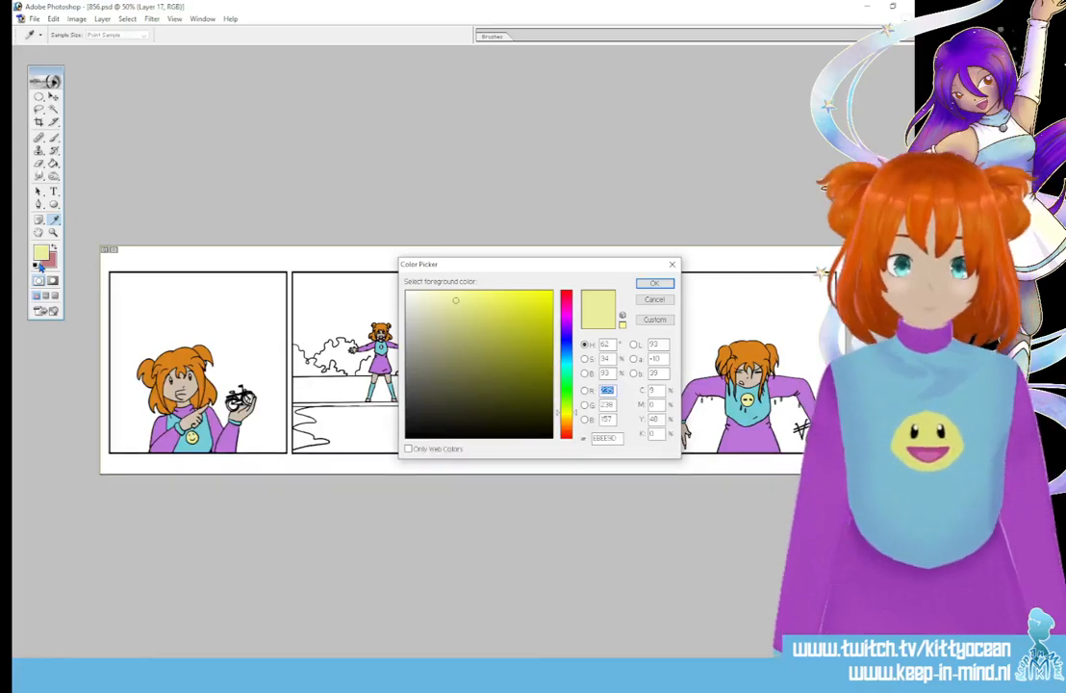
mouse_move(494, 261)
left_mouse_down()
mouse_move(666, 228)
mouse_move(510, 252)
left_mouse_up()
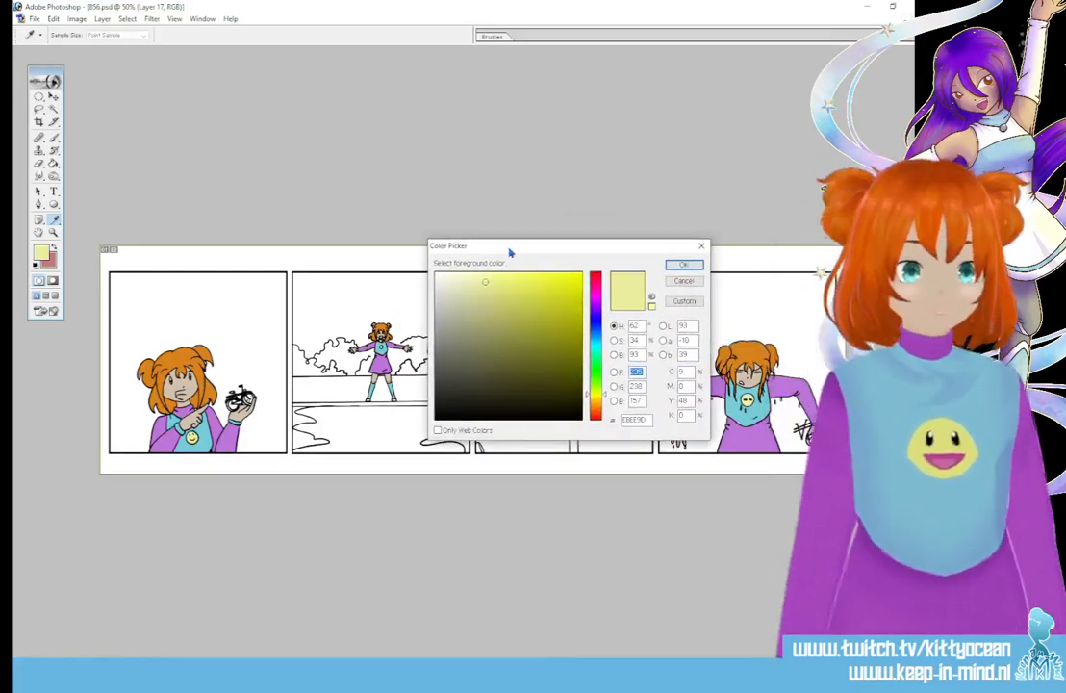
left_click(593, 339)
left_click(457, 292)
left_click_drag(457, 292, 457, 297)
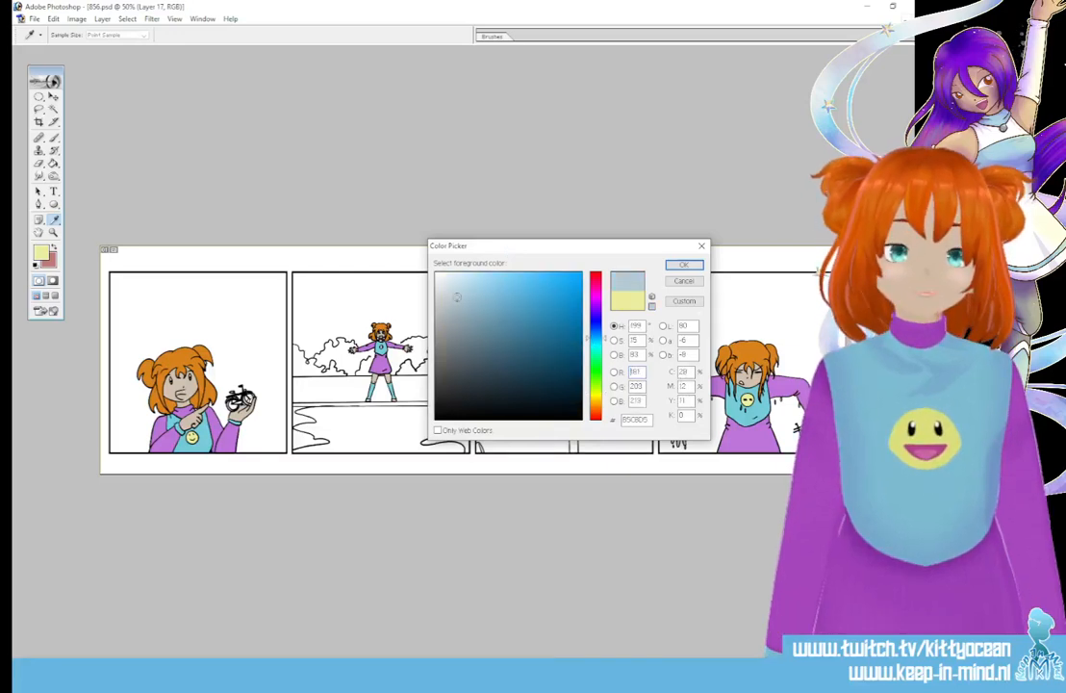
left_click(671, 266)
key("g")
left_click(374, 415)
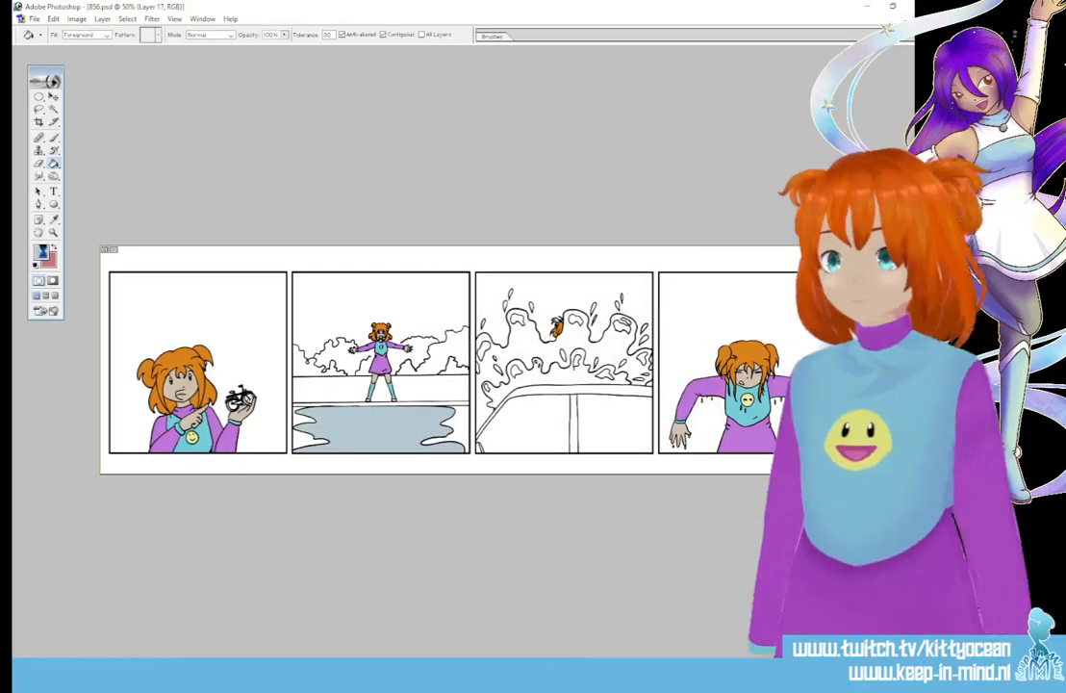
Swap the foreground colour to dusty red C27878 and fill the ground on both sides of the second panel's puddle
left_click(40, 254)
left_click(685, 265)
left_click(54, 247)
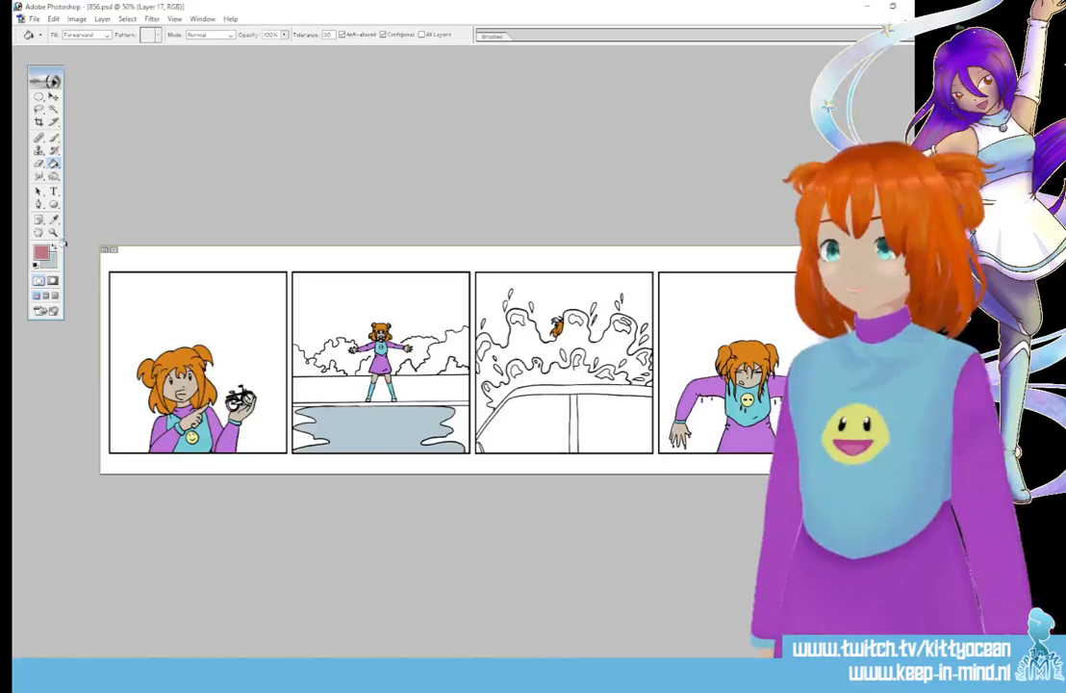
left_click(298, 416)
left_click(300, 440)
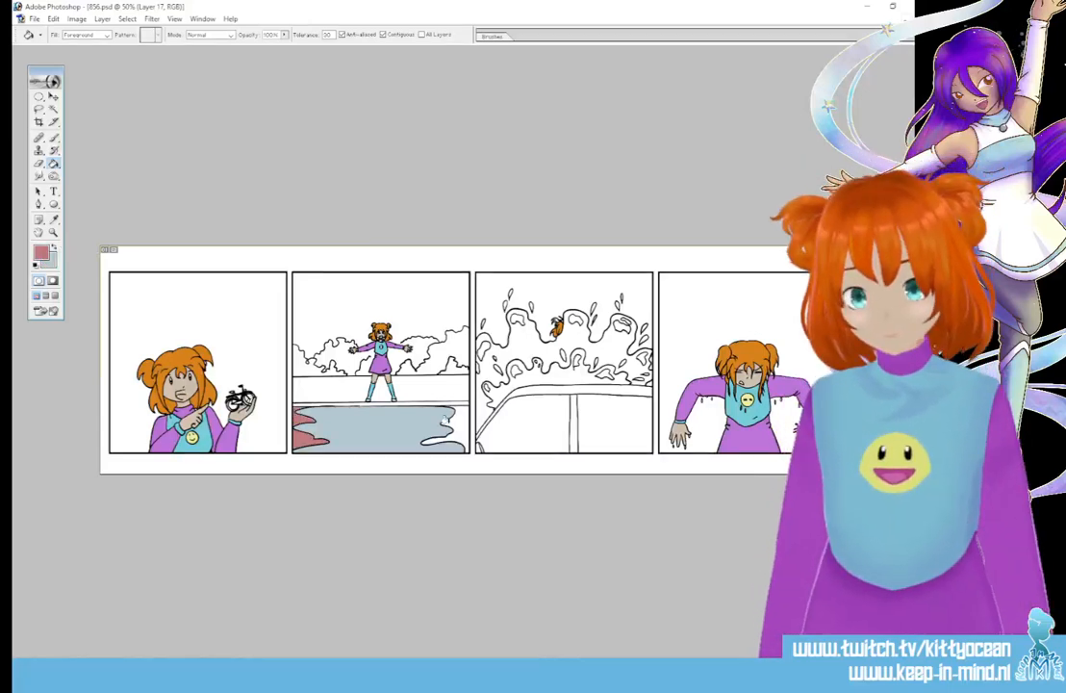
left_click(458, 422)
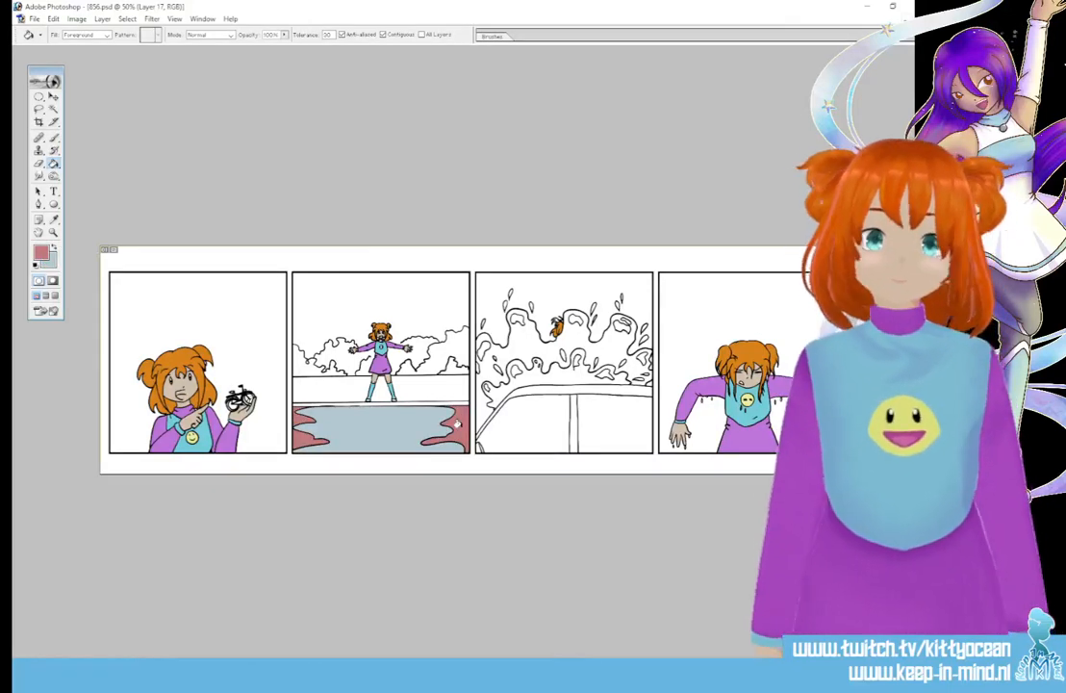
Set the foreground colour to a pale pinkish grey and fill the pavement and kerb strips behind the puddle in the second panel
left_click(40, 253)
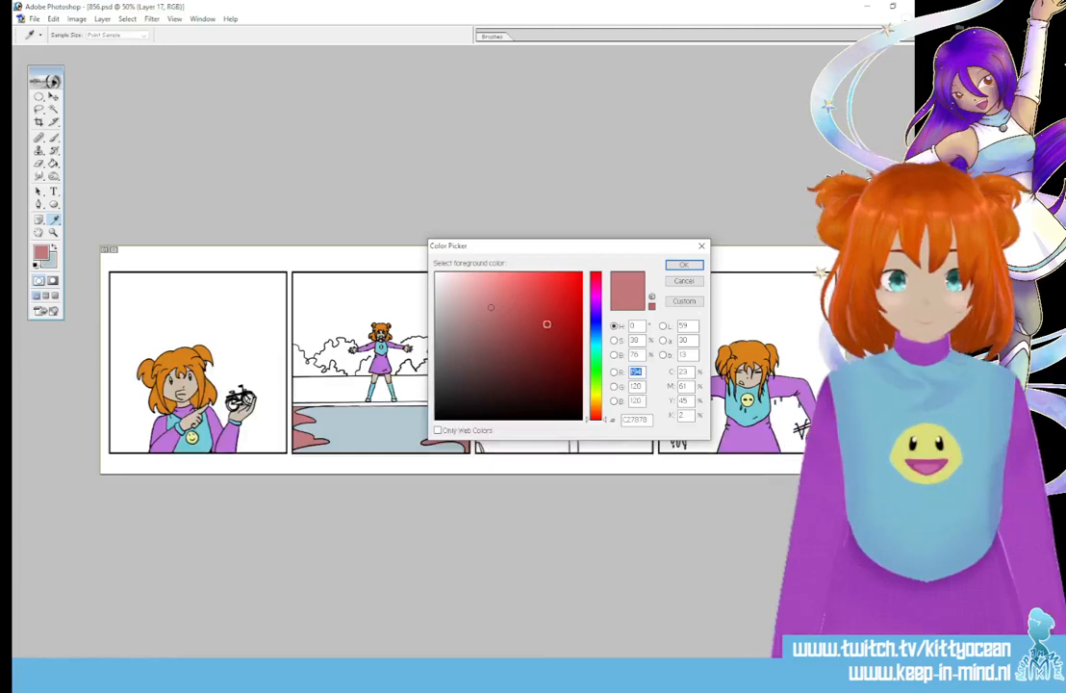
left_click(684, 264)
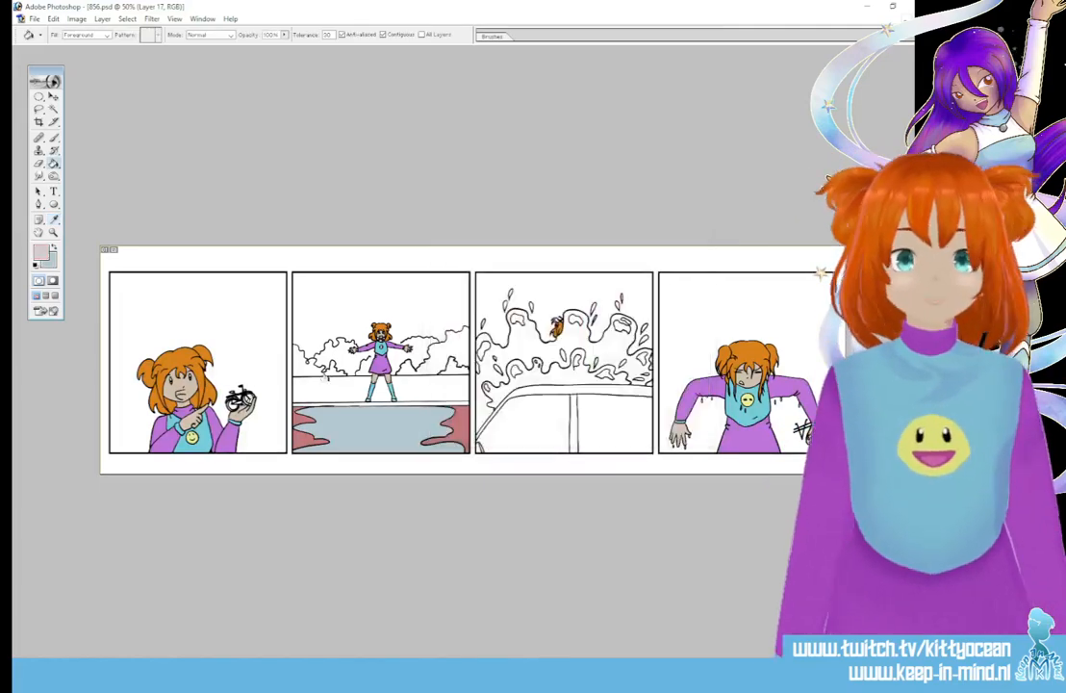
left_click(423, 386)
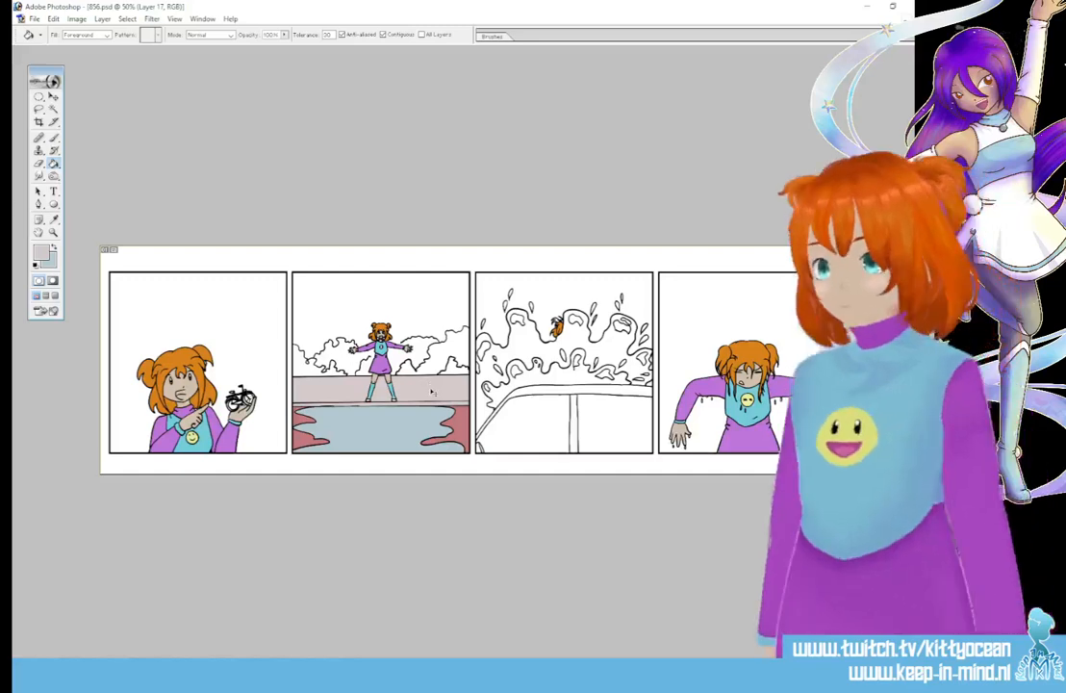
Brush in black to extend the bush outlines up to the character's arms and body in the second panel, closing the gaps
scroll(431, 390, "up", 3)
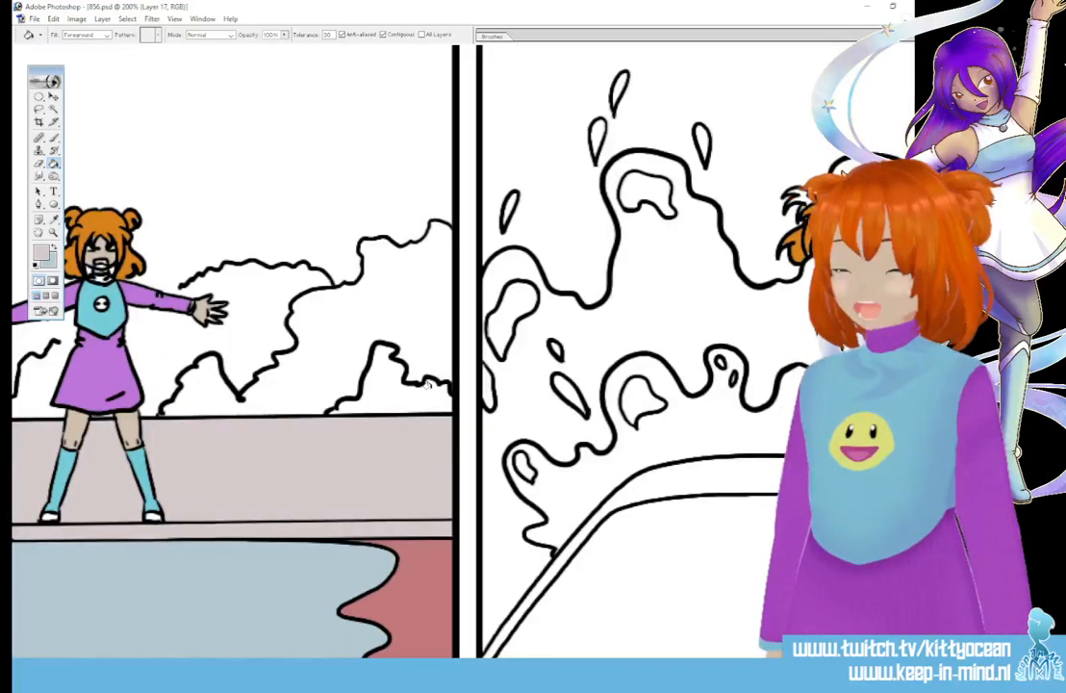
scroll(429, 384, "left", 5)
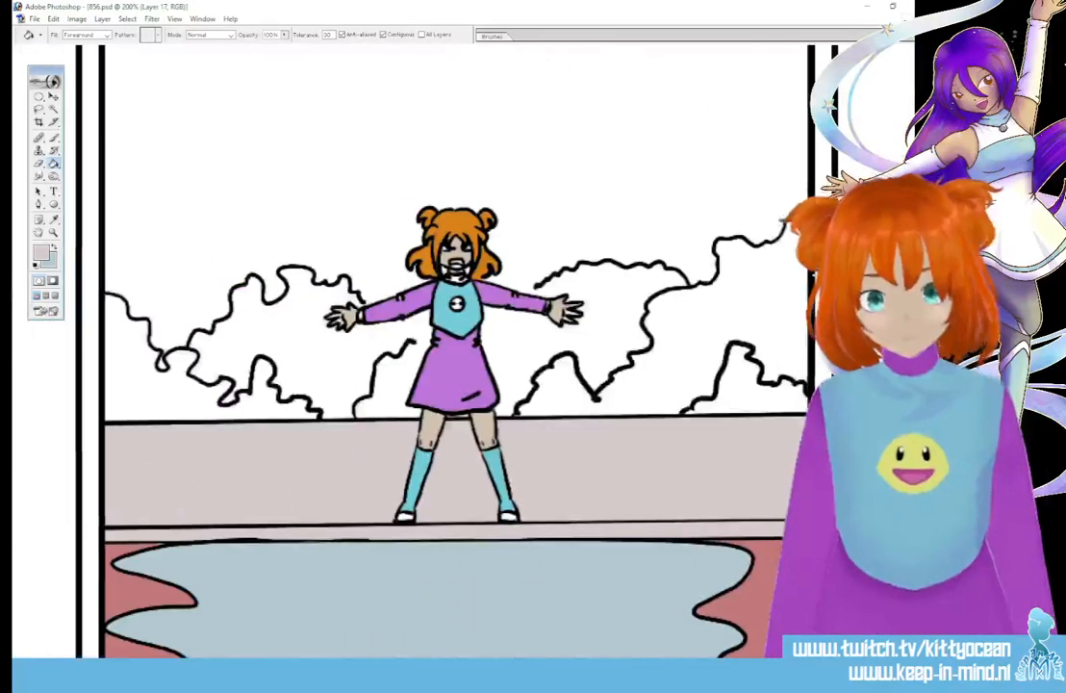
key("d")
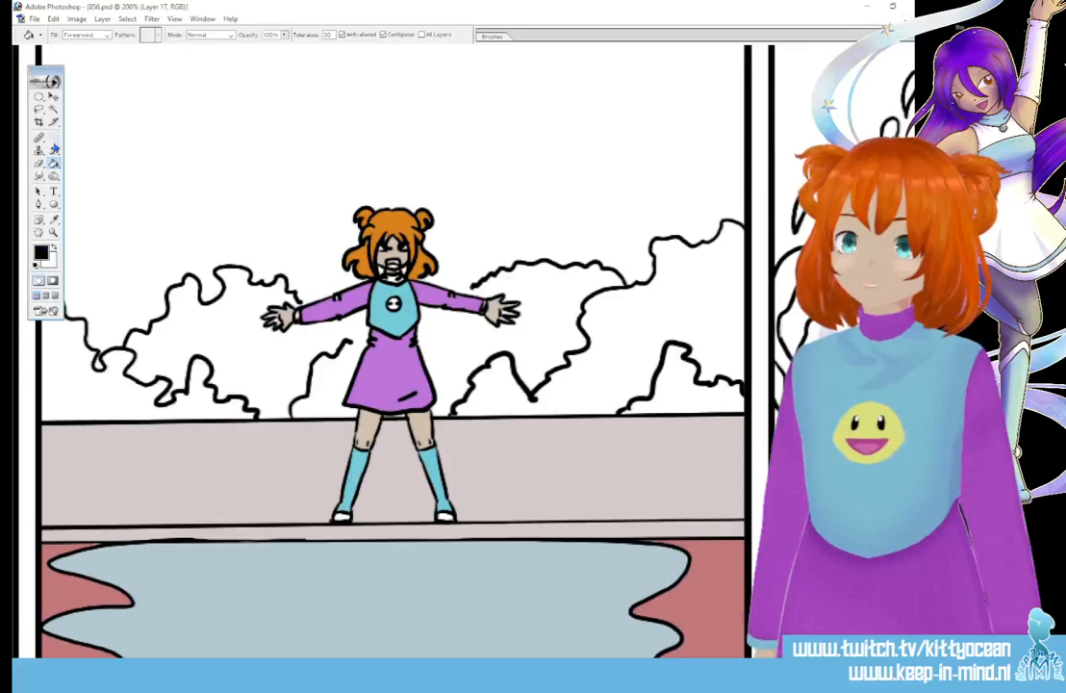
left_click(54, 139)
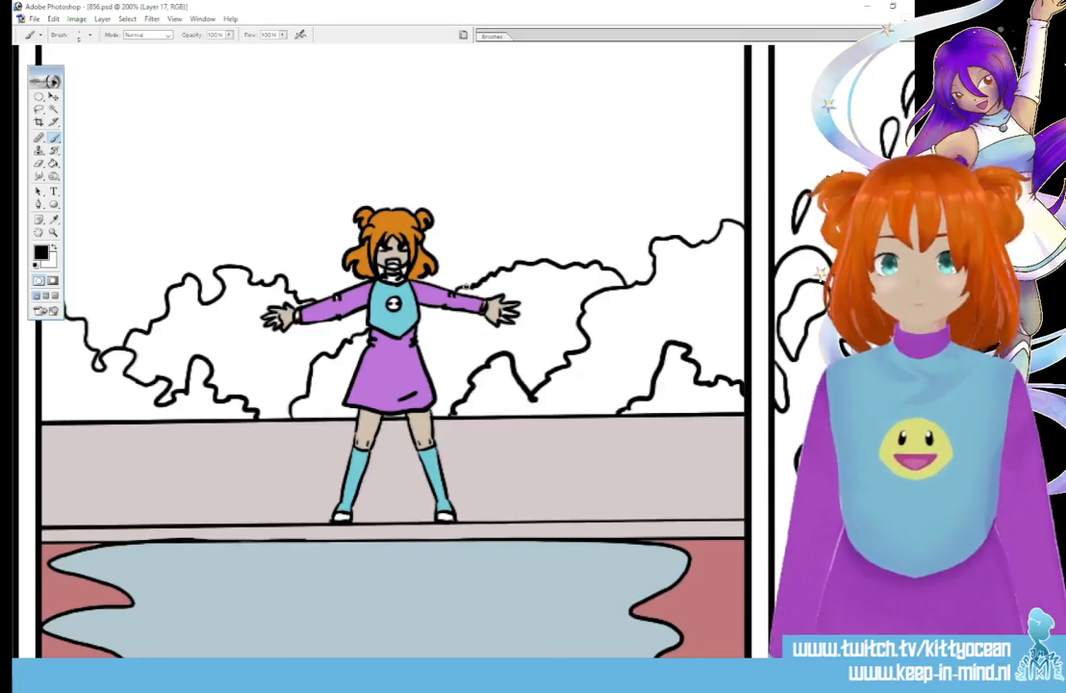
key("ctrl+alt+shift+n")
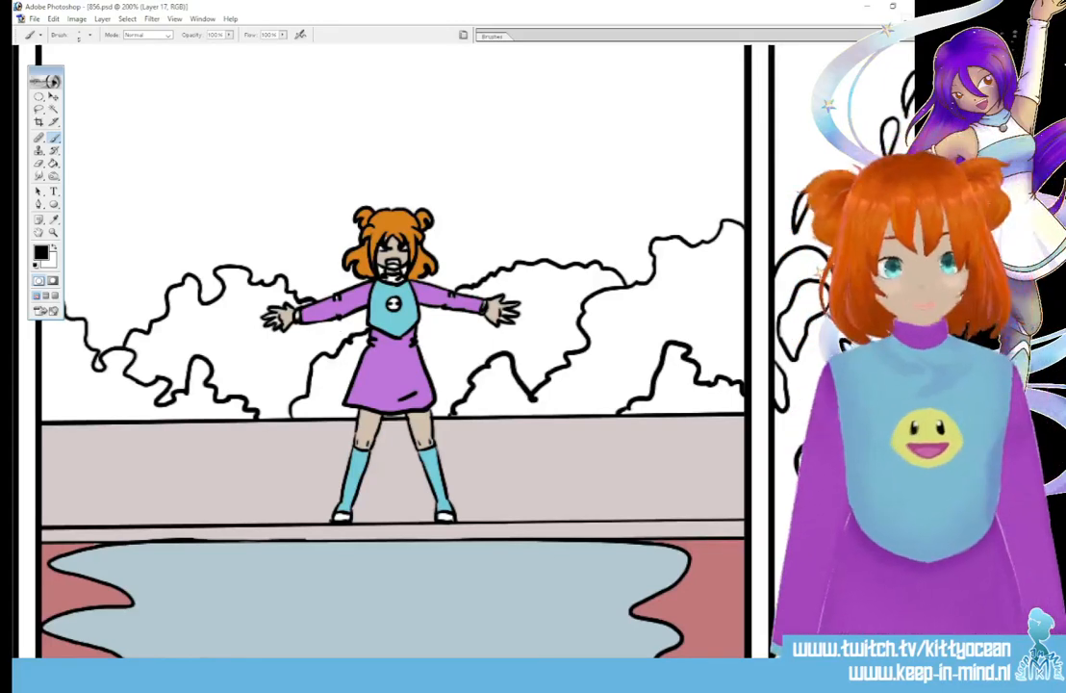
Touch up unfilled spots in the first panel with the brush, using the sampled hair orange and bib turquoise
left_click_drag(500, 664, 212, 664)
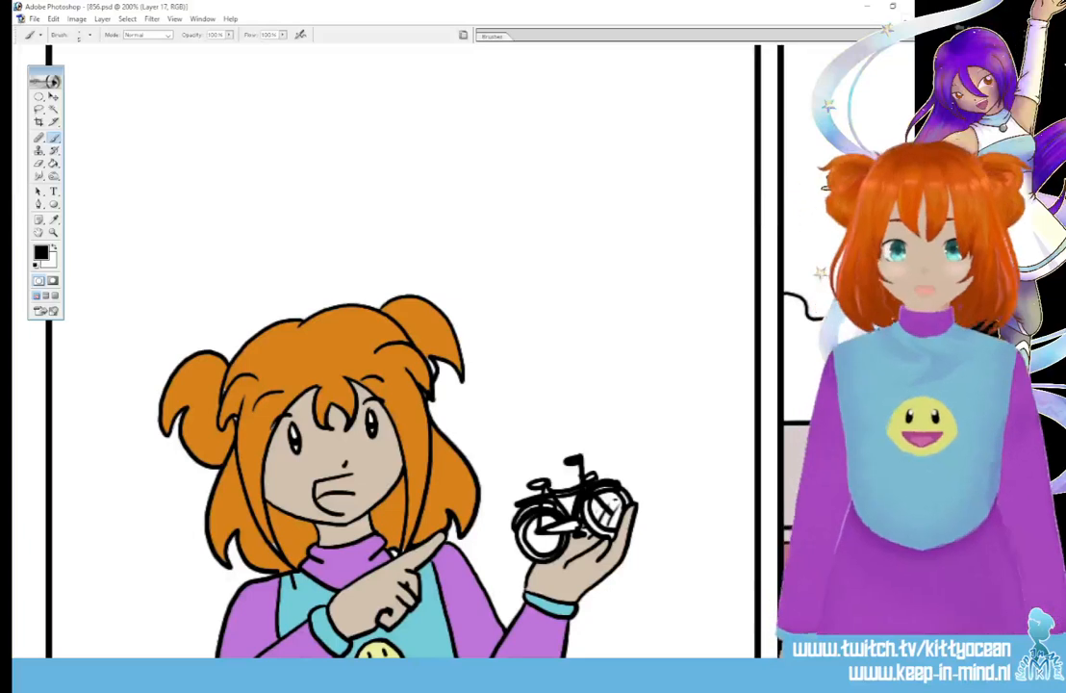
mouse_move(250, 679)
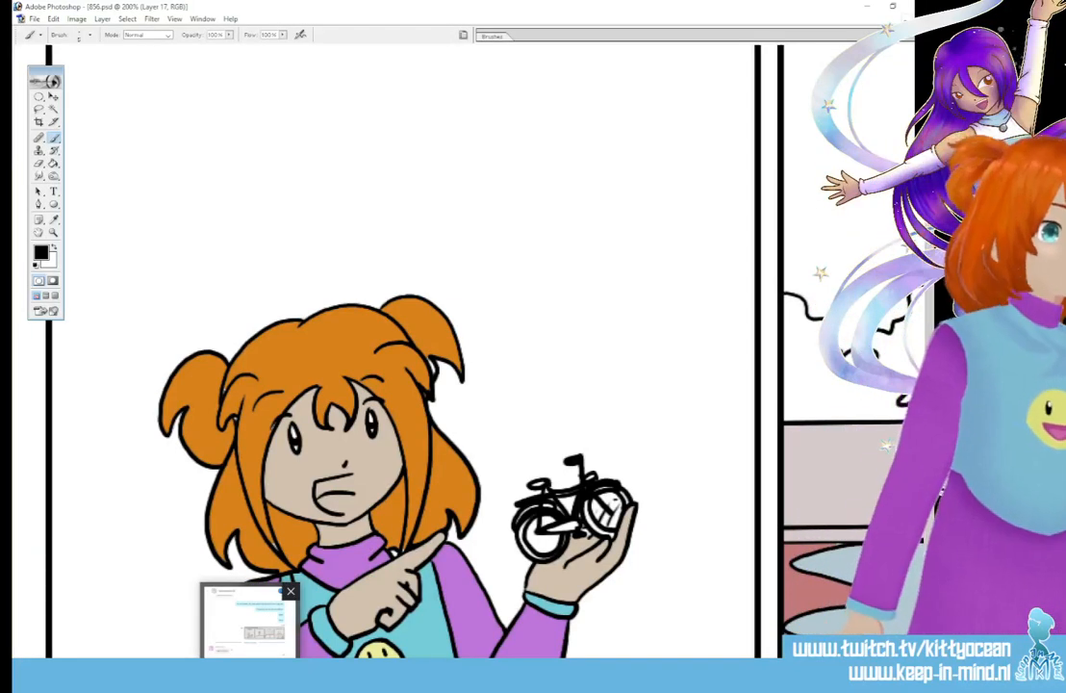
left_click(54, 221)
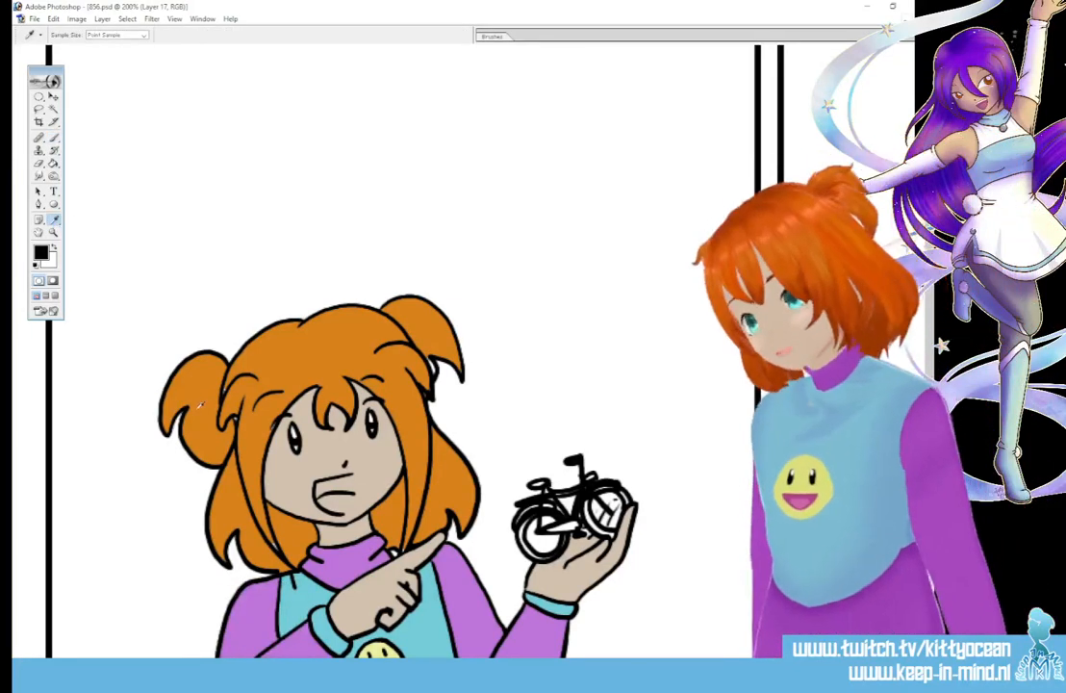
left_click(260, 360)
key("b")
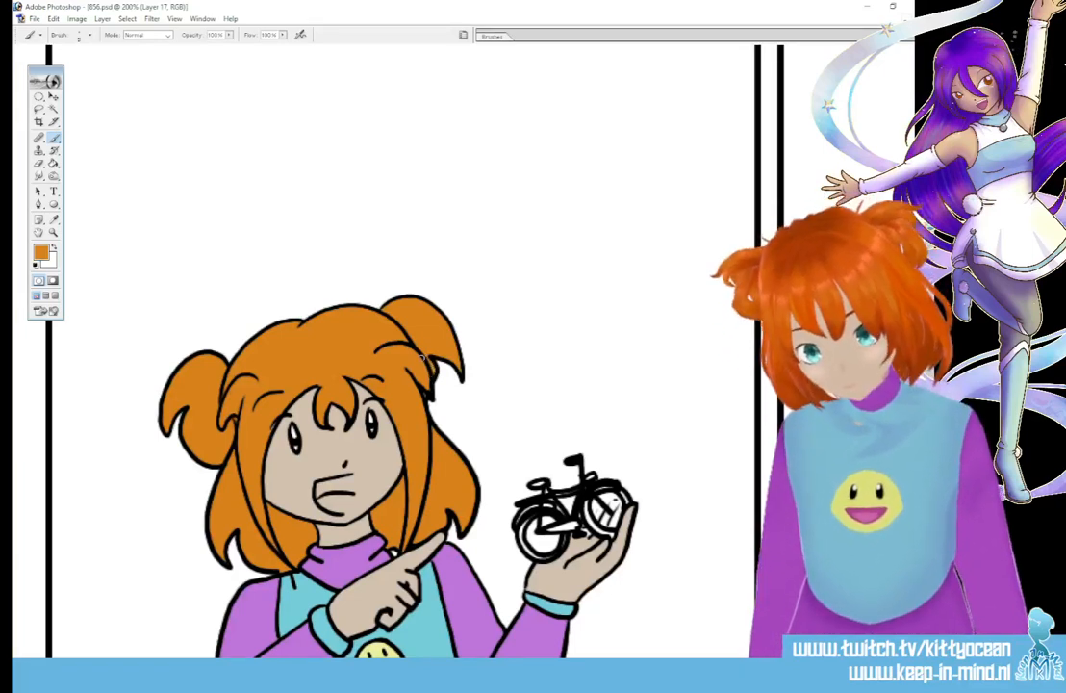
left_click(54, 221)
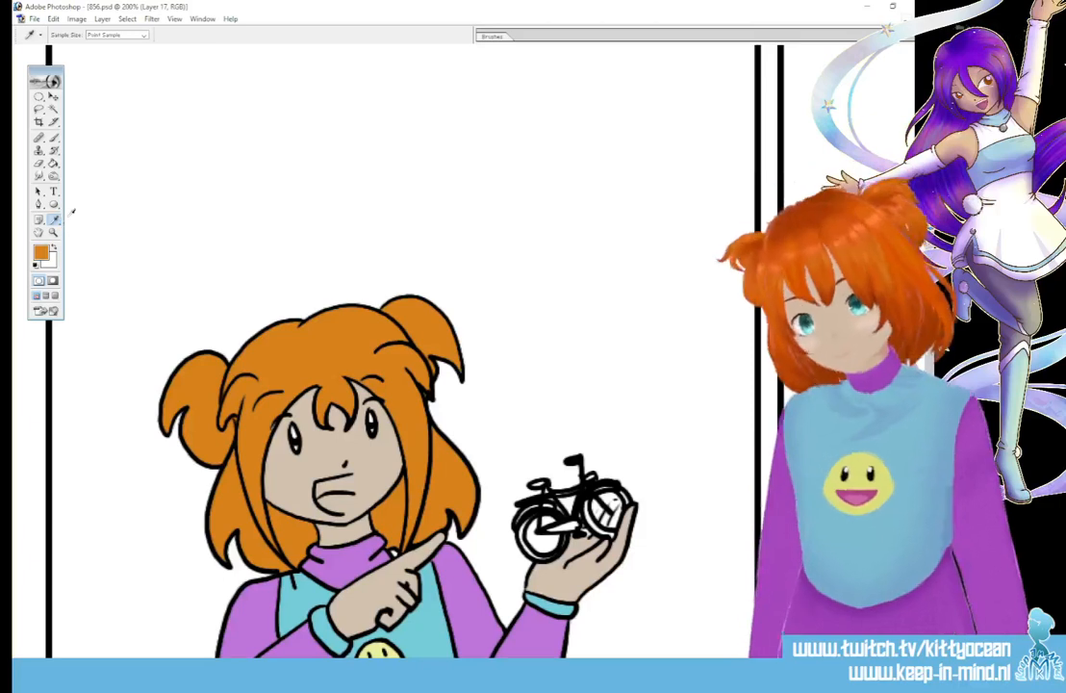
left_click(296, 589)
left_click(53, 137)
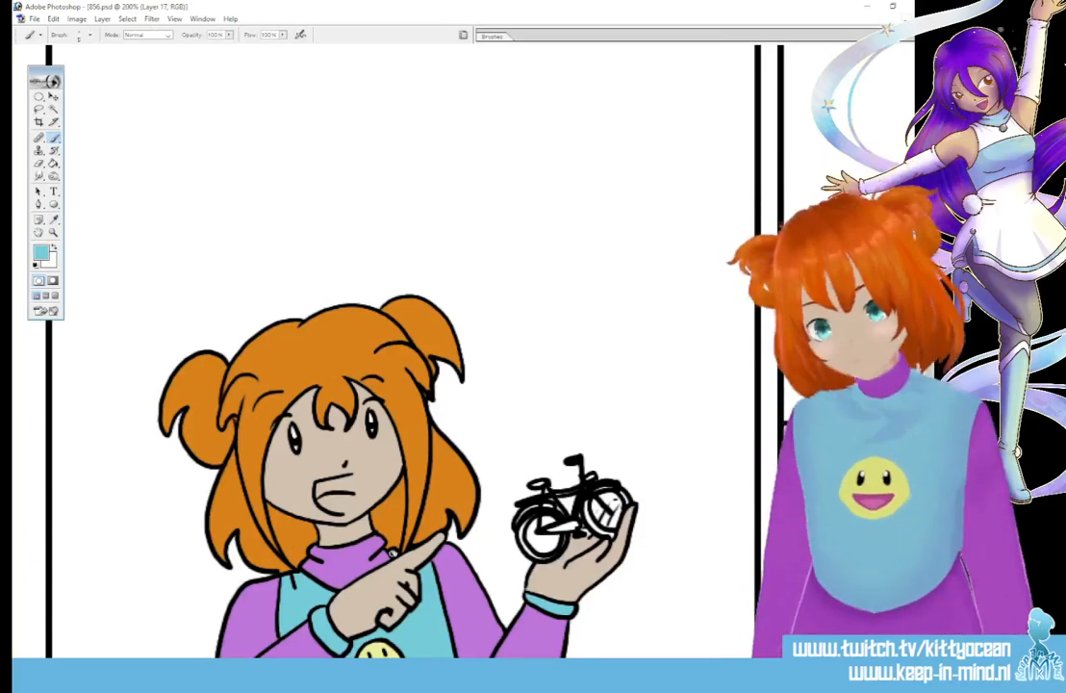
Paint the first panel's open mouth dark pink AC4C72 and its tongue a lighter pink
scroll(402, 385, "down", 3)
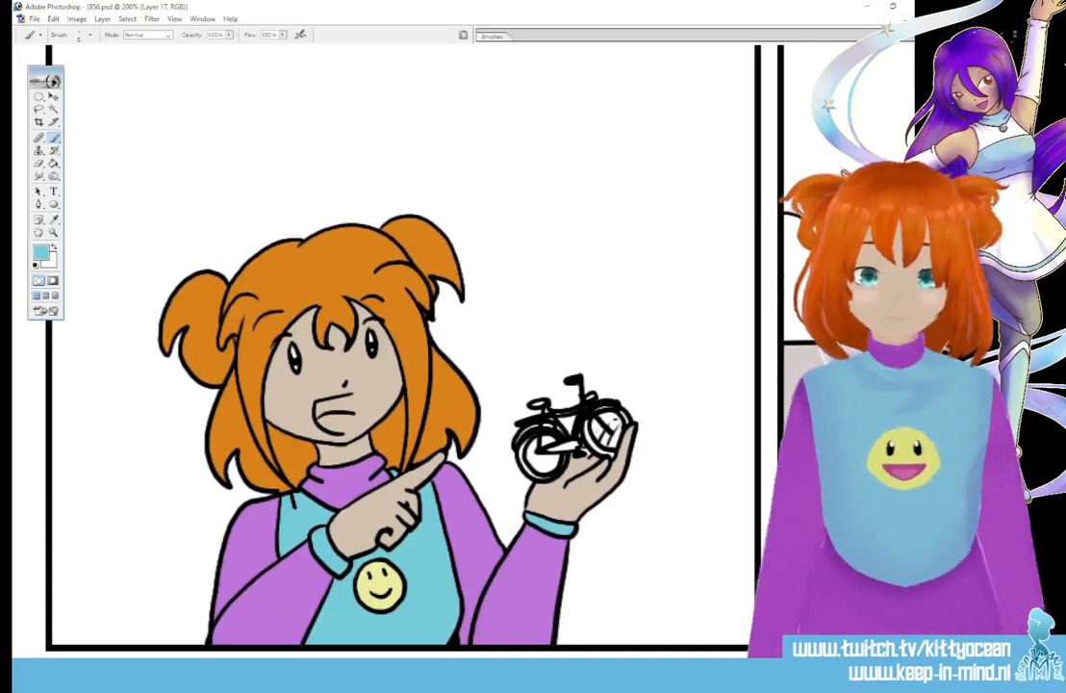
left_click(40, 253)
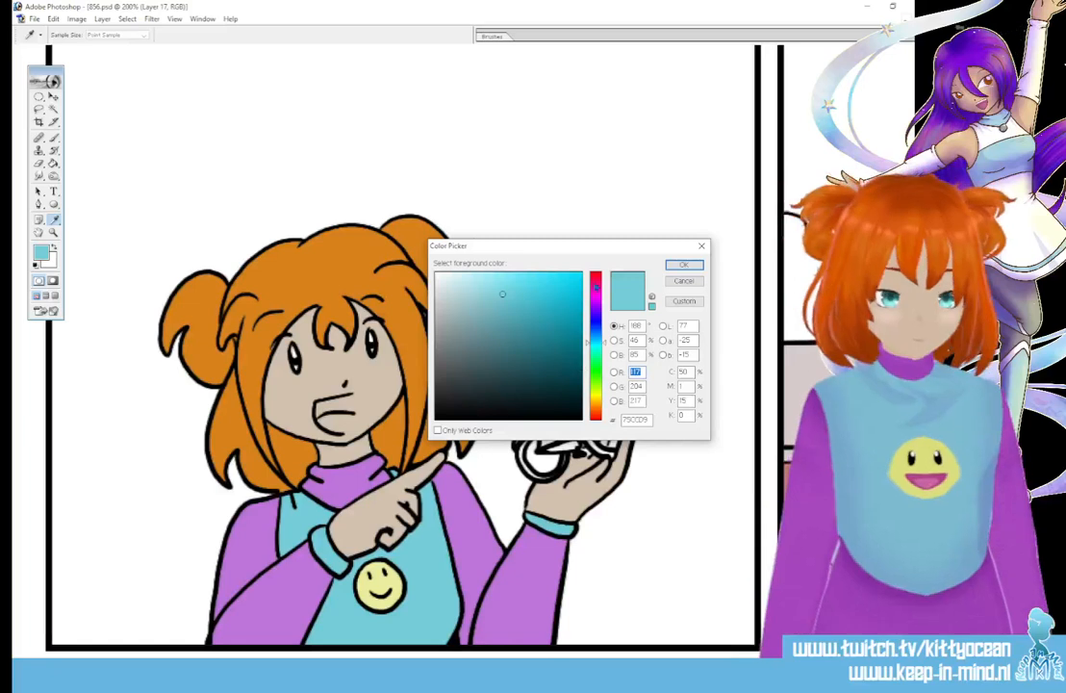
left_click(595, 282)
key("Return")
key("b")
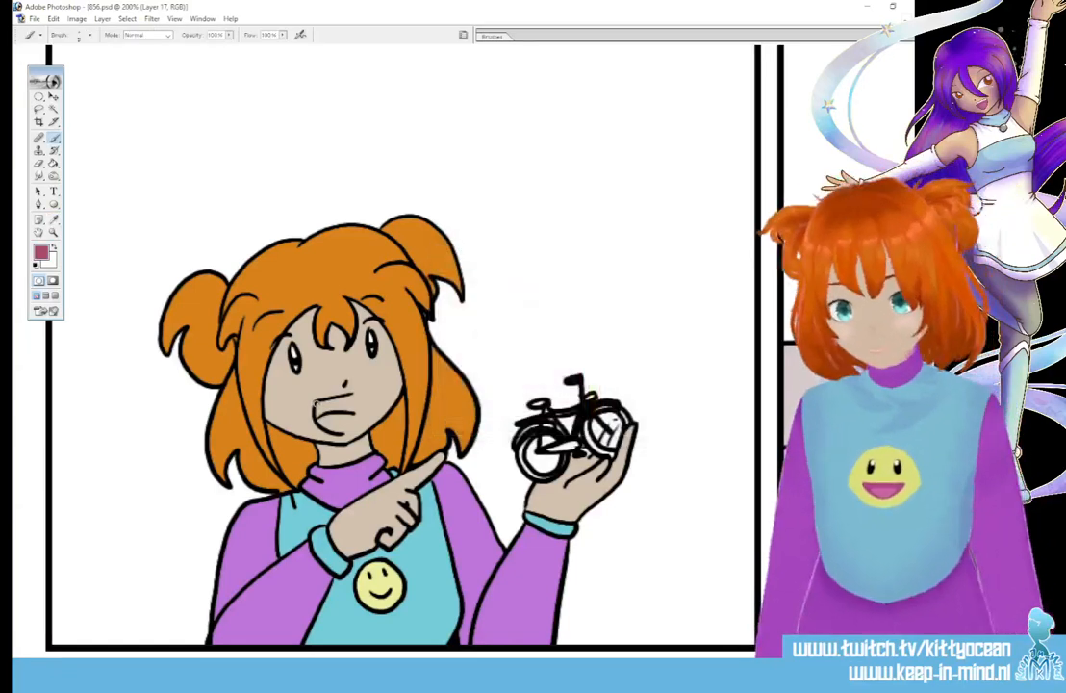
mouse_move(331, 429)
left_mouse_down()
mouse_move(354, 409)
mouse_move(346, 396)
mouse_move(319, 405)
left_mouse_up()
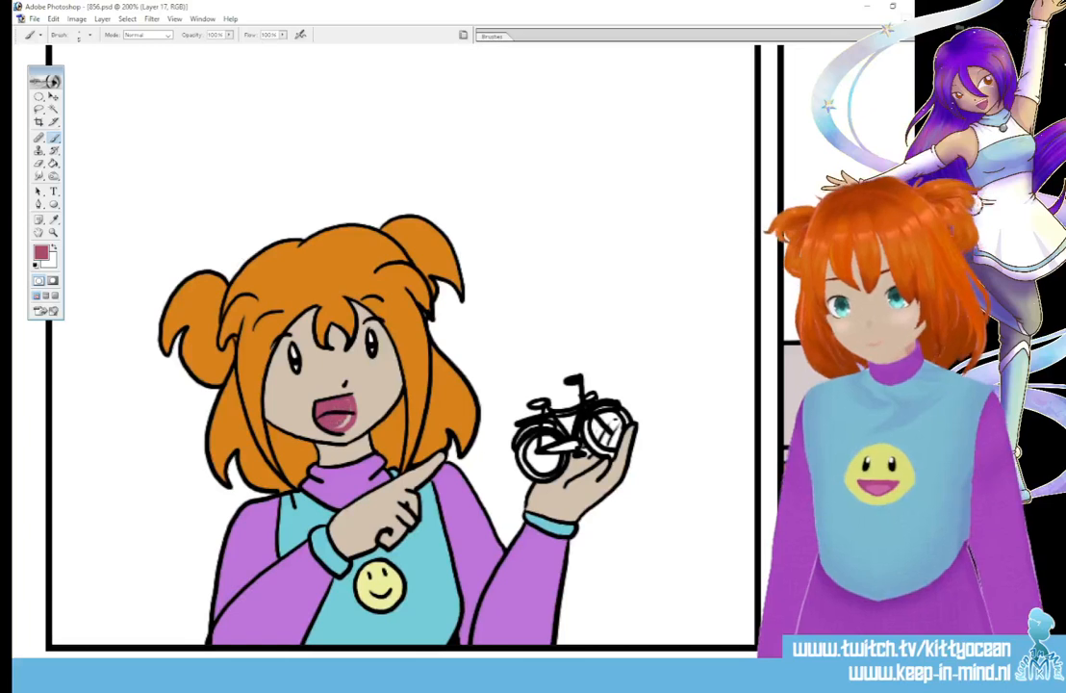
left_click(40, 255)
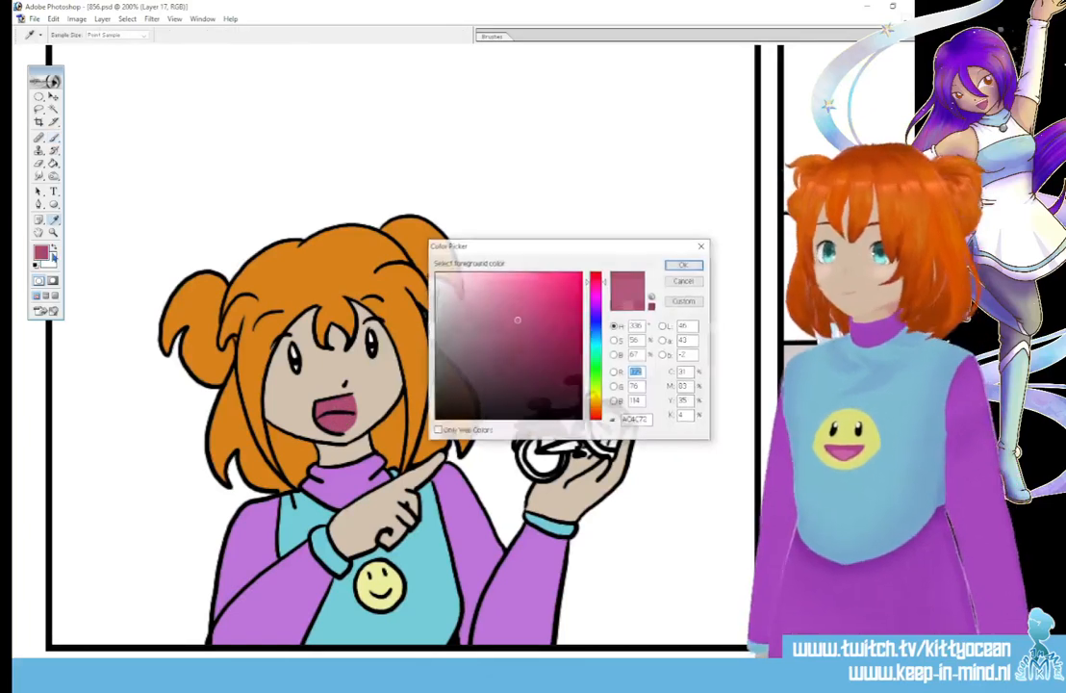
left_click(429, 336)
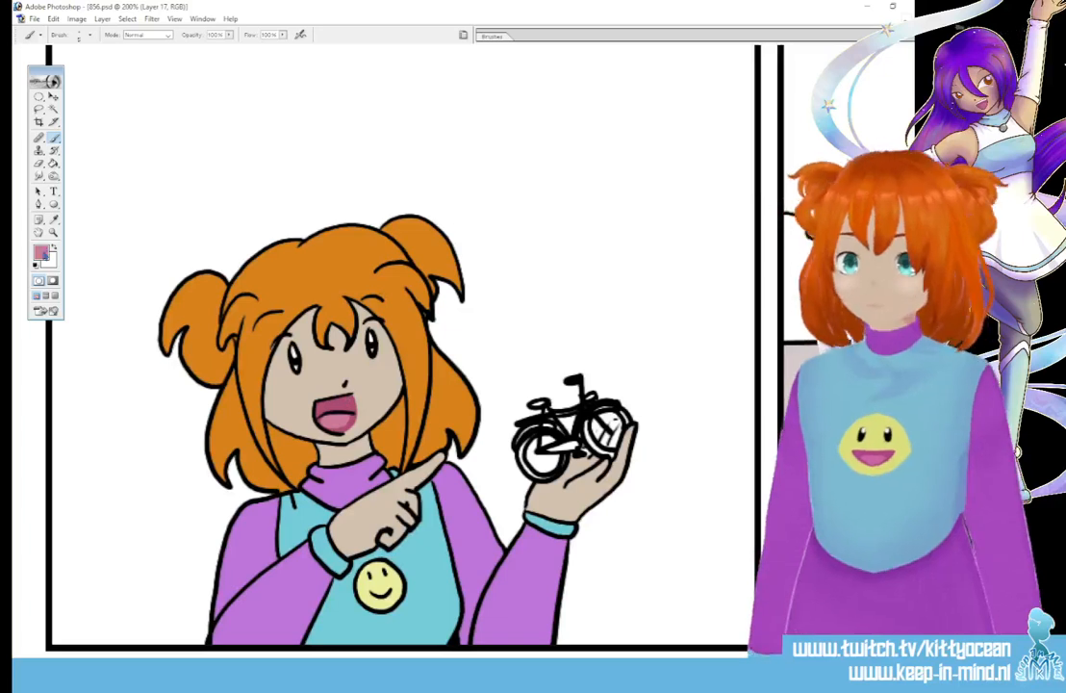
Set the foreground colour to light turquoise 94D6DA and paint the irises of the character's eyes in the first panel
left_click(44, 256)
left_click(595, 345)
left_click(481, 293)
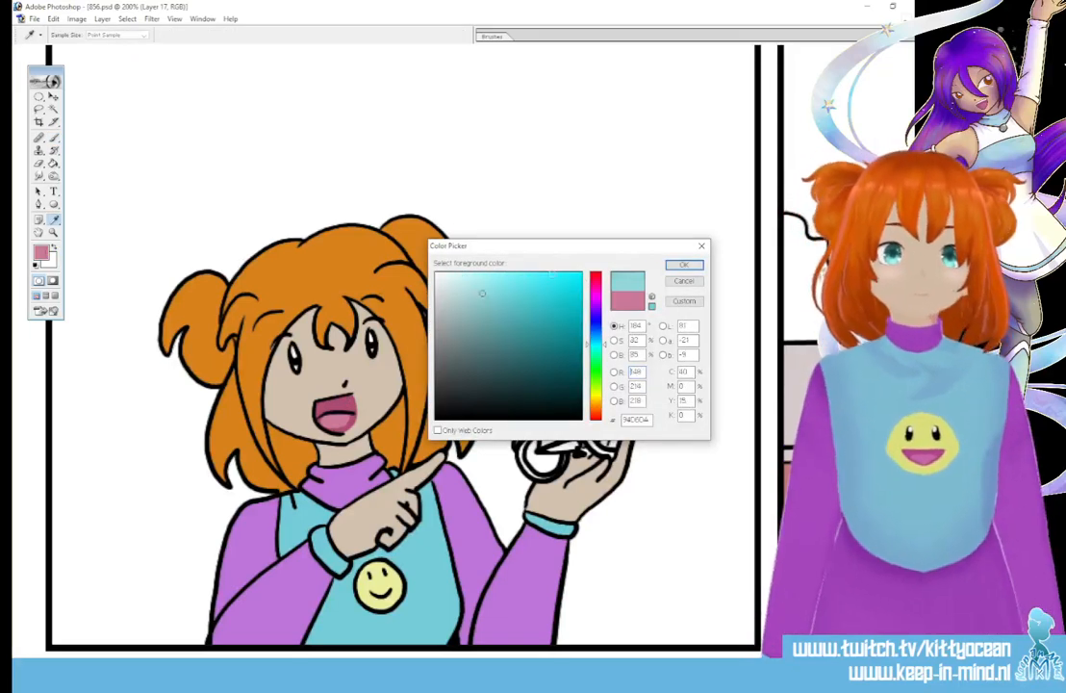
key("Return")
key("b")
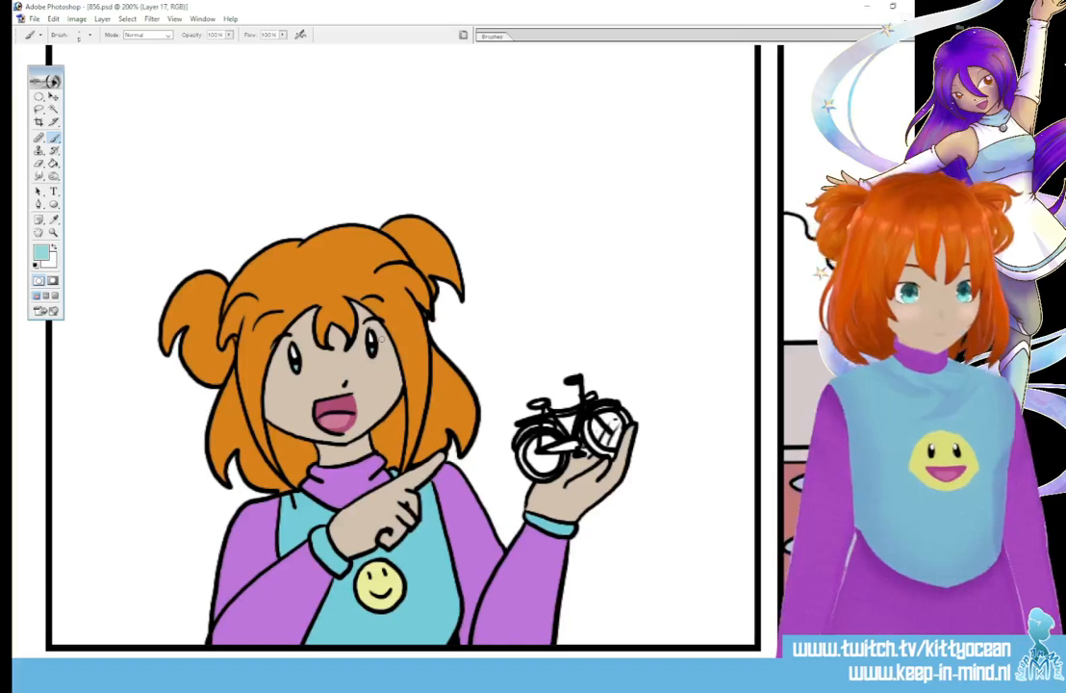
Sample the beige skin colour, paint the hand showing through the bicycle's wheels, and restore black as the foreground colour
left_click(54, 220)
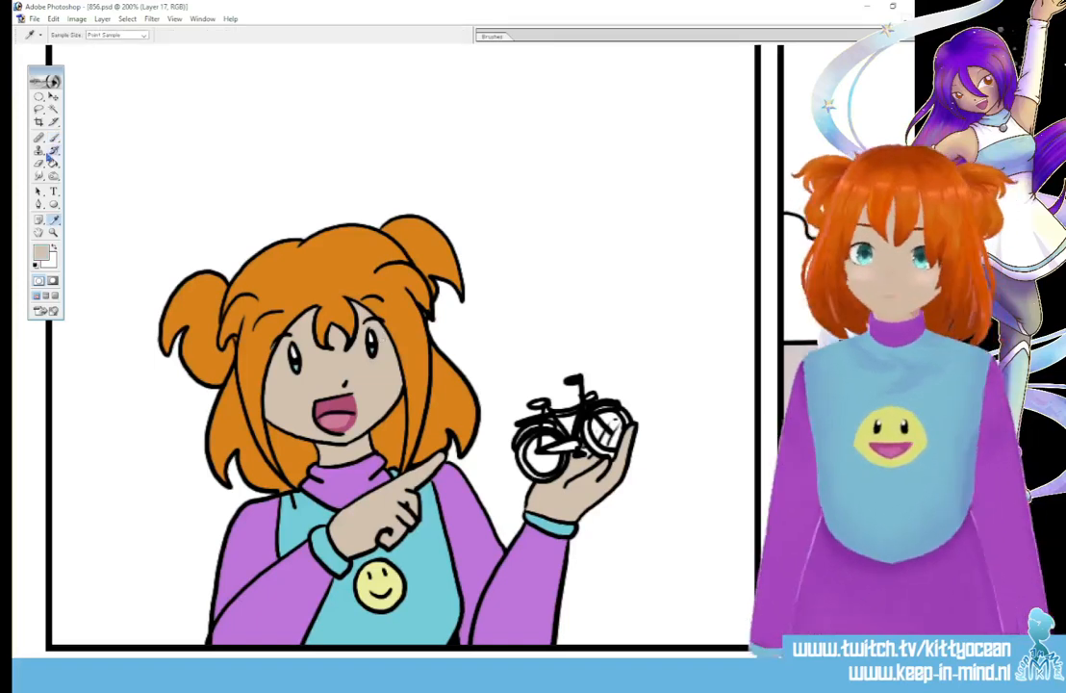
left_click(53, 137)
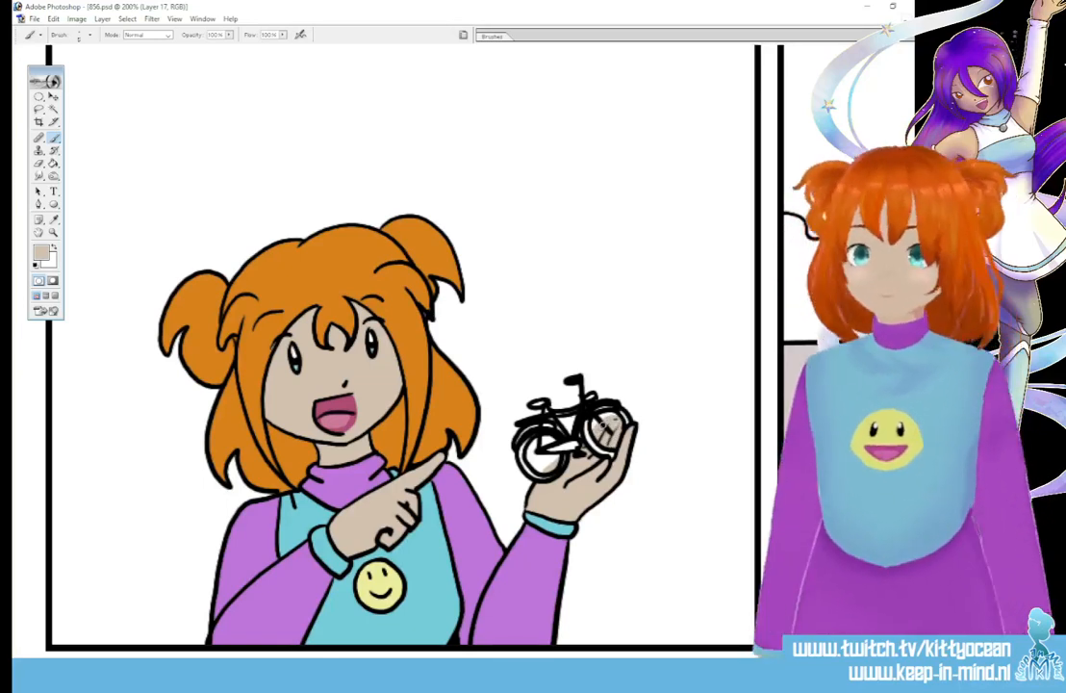
key("d")
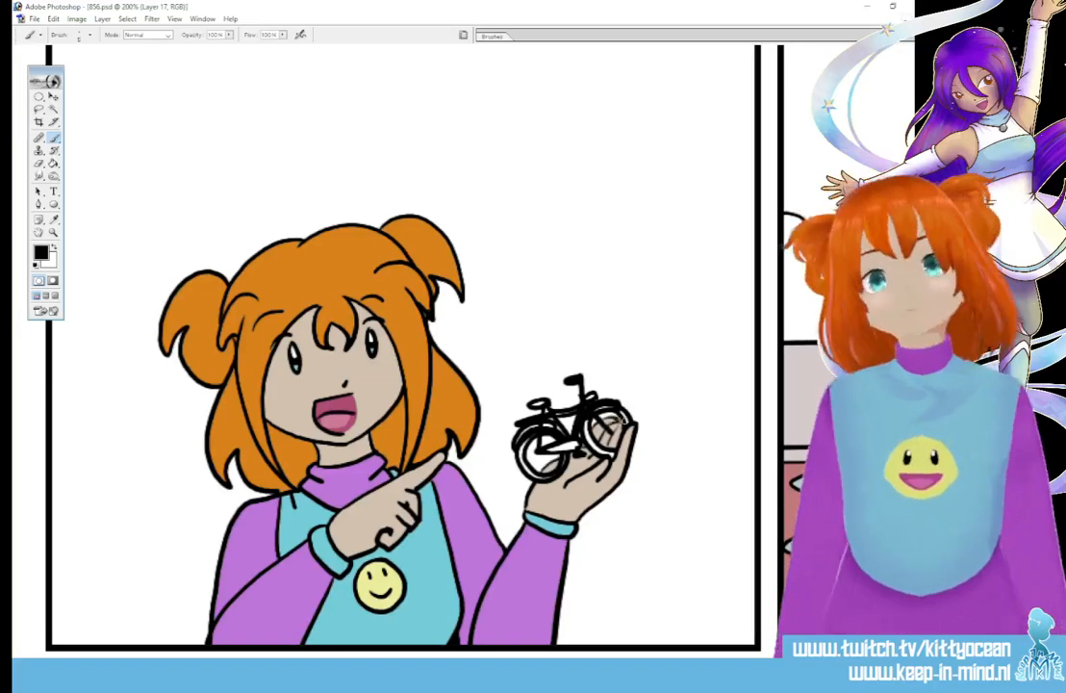
Set the foreground color to gray #9C9B9B and paint the bicycle's tires with it
left_click(42, 253)
left_click(437, 329)
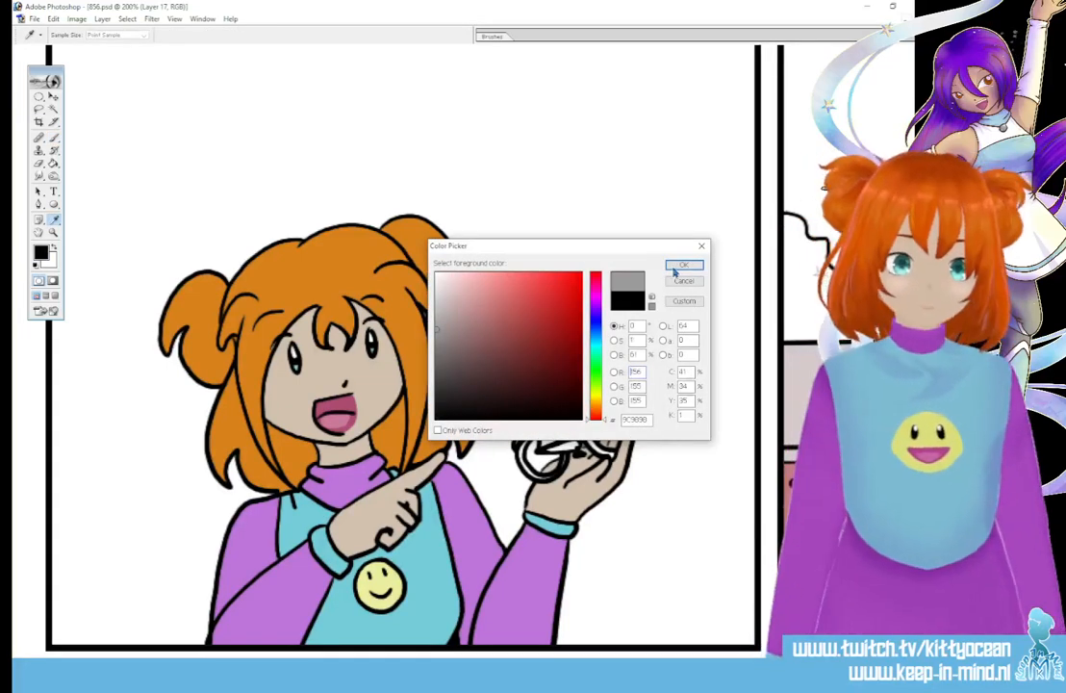
left_click(675, 267)
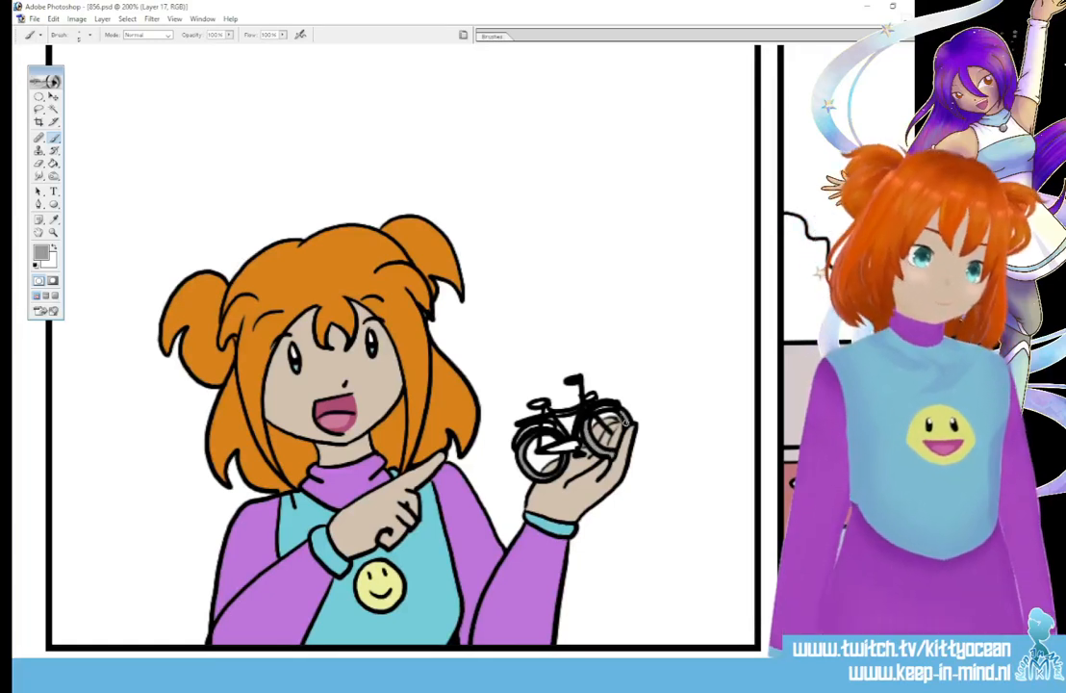
Choose a bright red foreground color and paint the bicycle's frame, fenders and chain guard
left_click(44, 253)
left_click(545, 295)
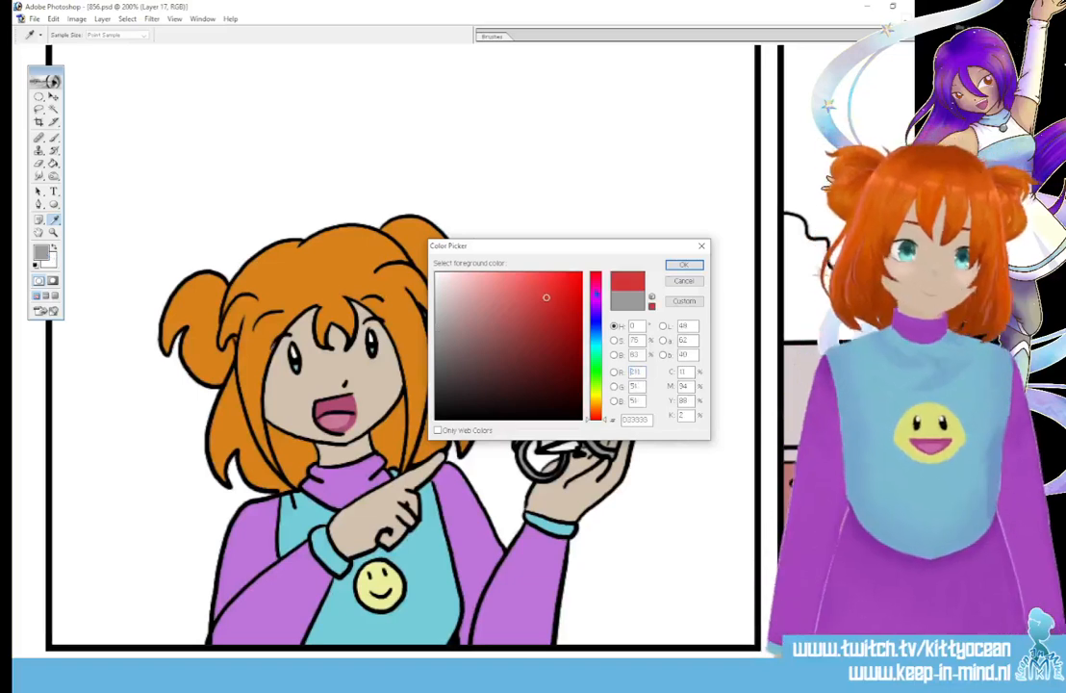
left_click(683, 266)
left_click_drag(559, 445, 578, 442)
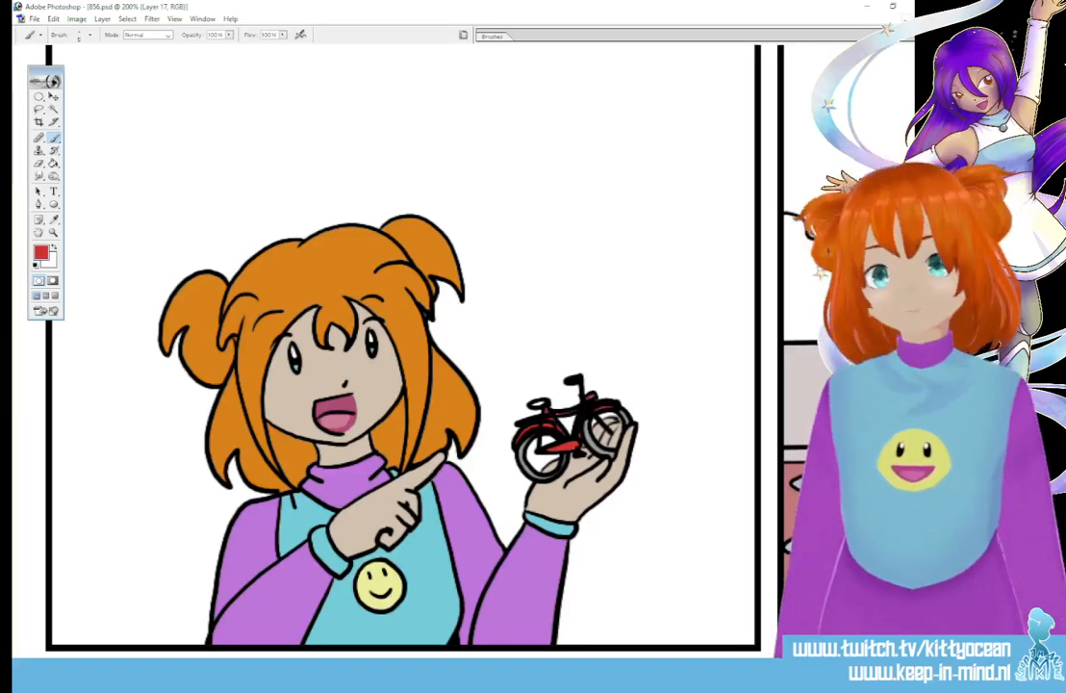
Paint the bicycle's saddle in gray #919090 and touch up the frame with its sampled red
left_click(40, 252)
left_click(437, 336)
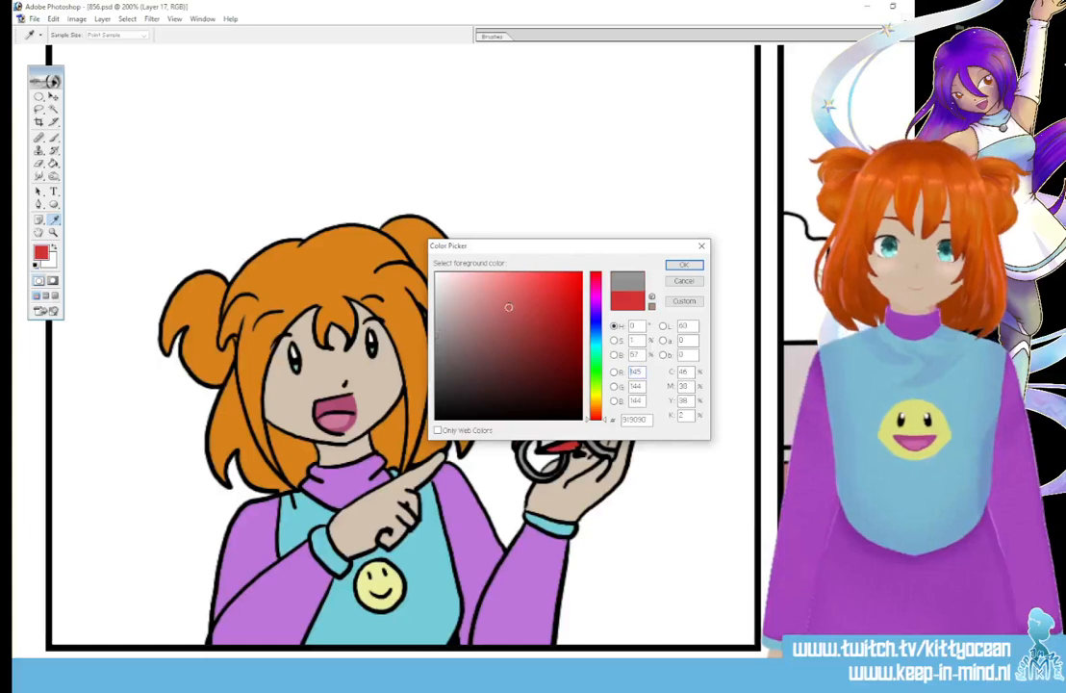
left_click(682, 266)
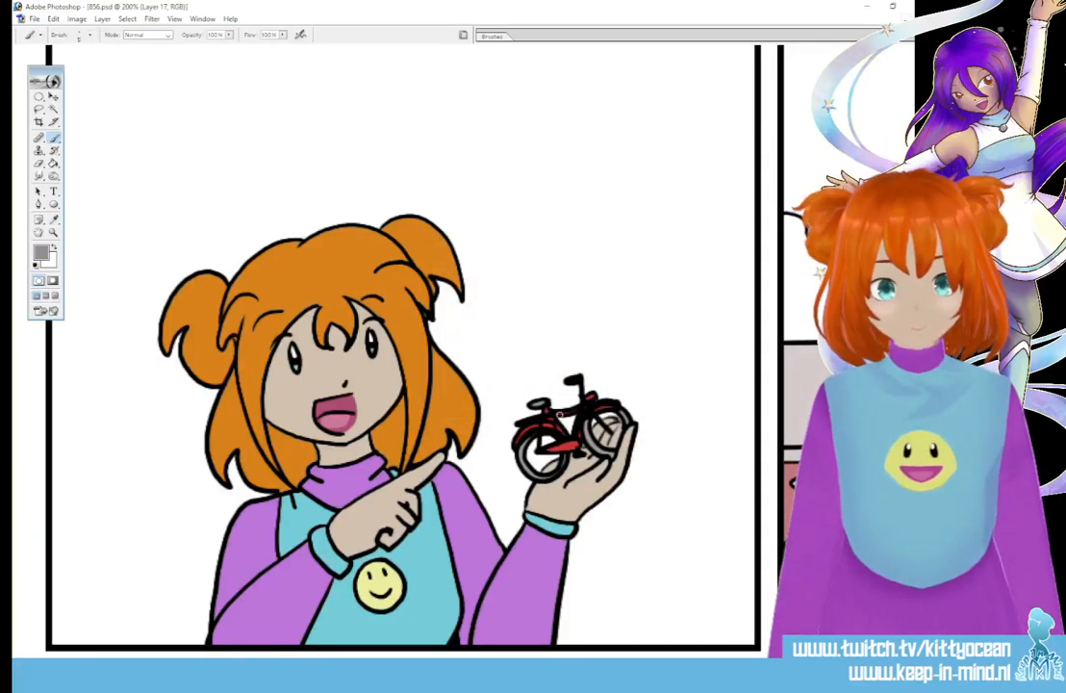
left_click(53, 219)
left_click(547, 414)
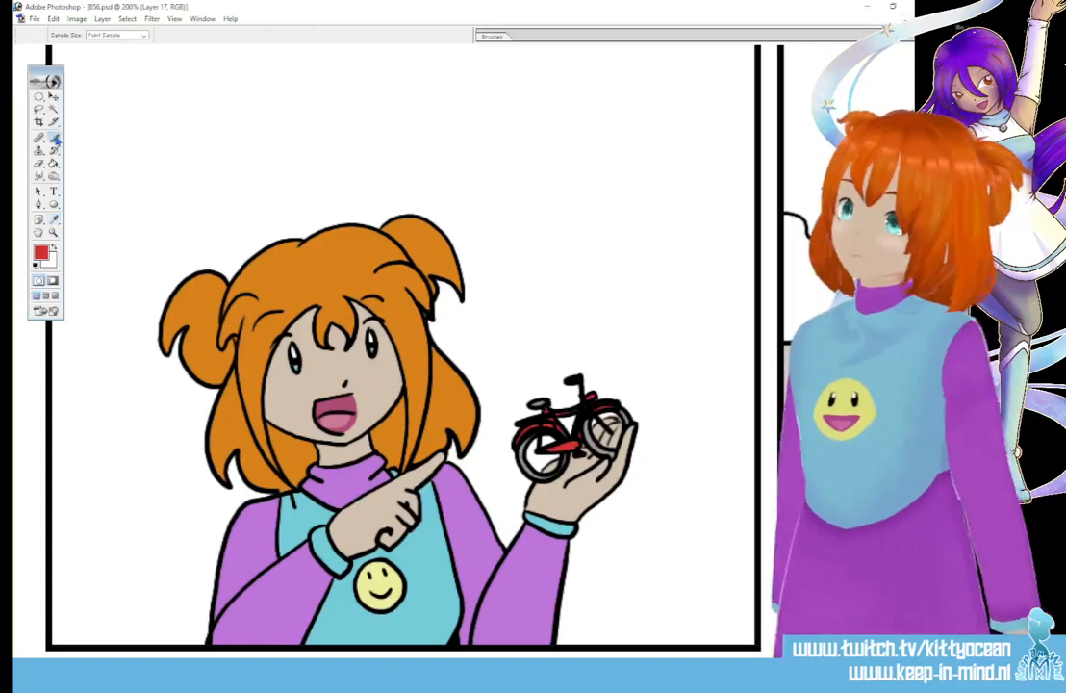
key("b")
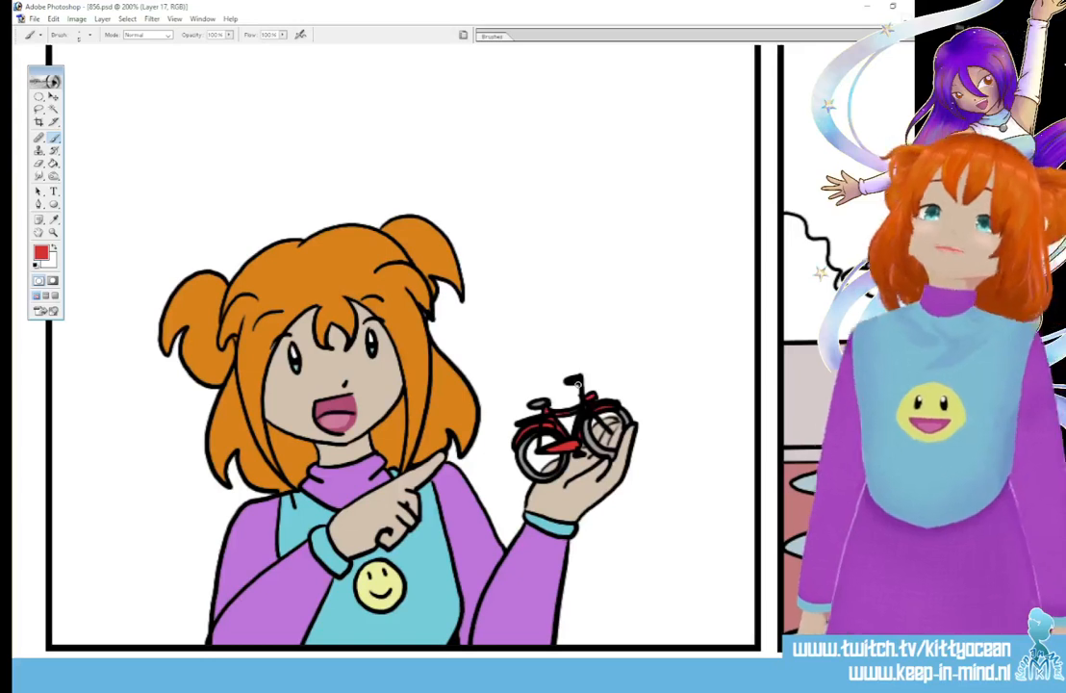
Rework the line art of the hand under the bicycle on Layer 19, using black and the sampled skin tone
left_click(36, 265)
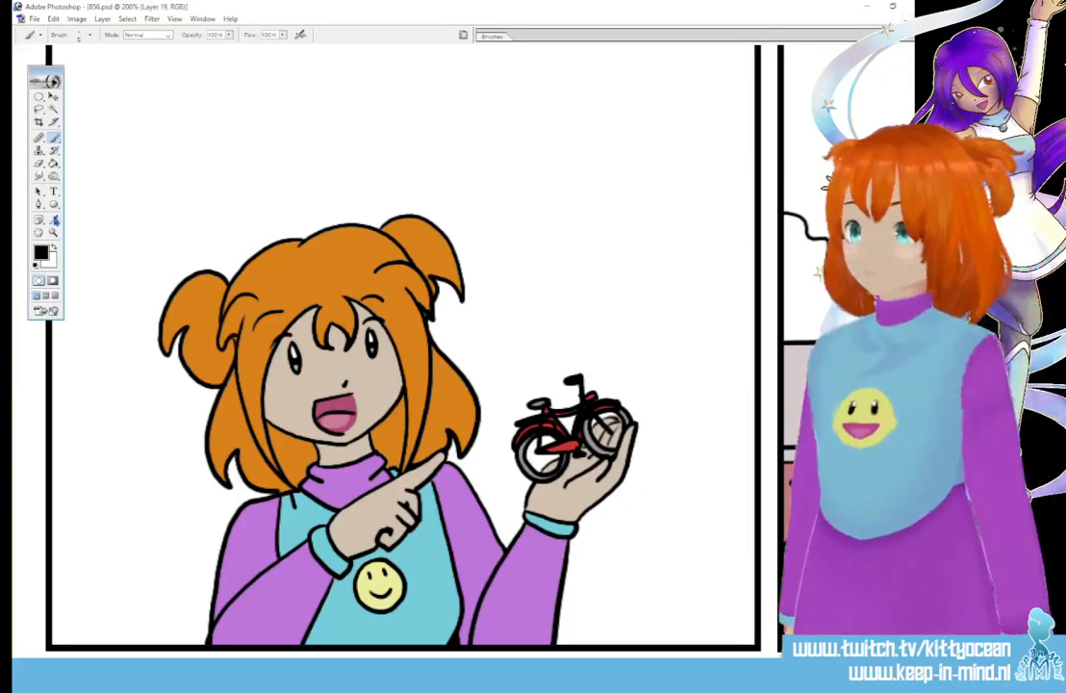
key("i")
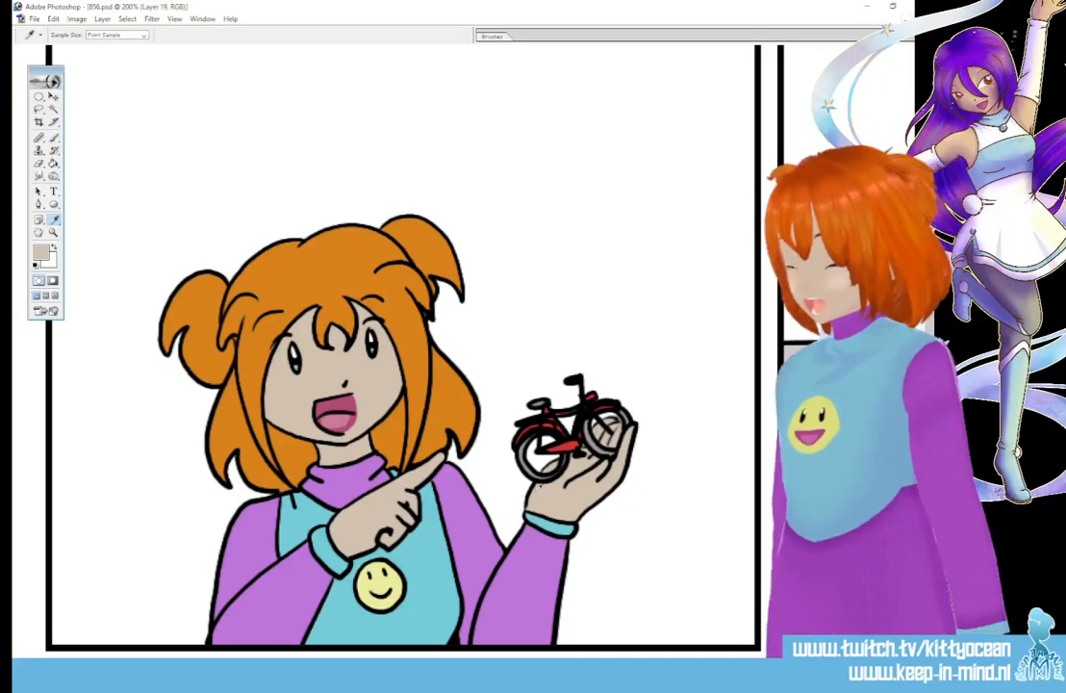
key("b")
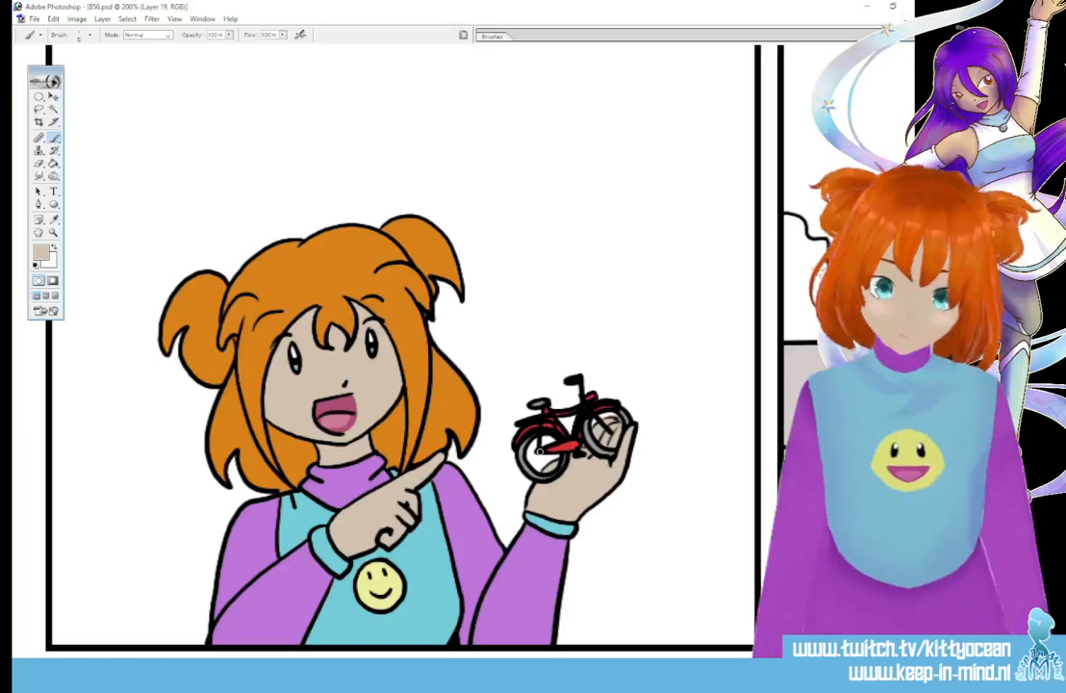
left_click(36, 267)
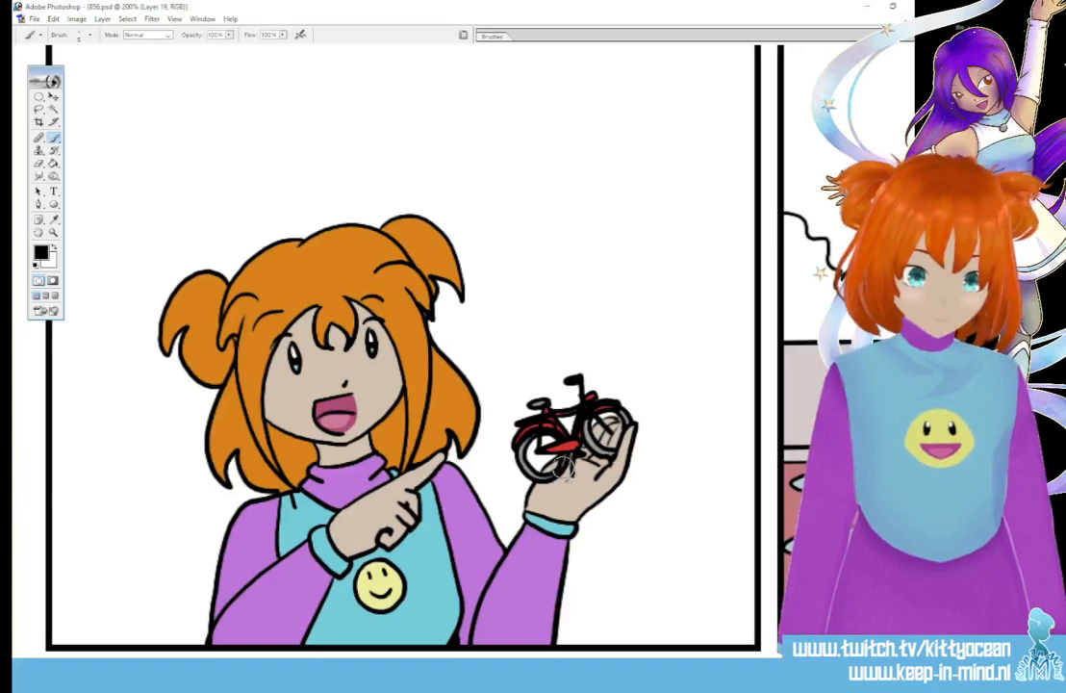
left_click(53, 221)
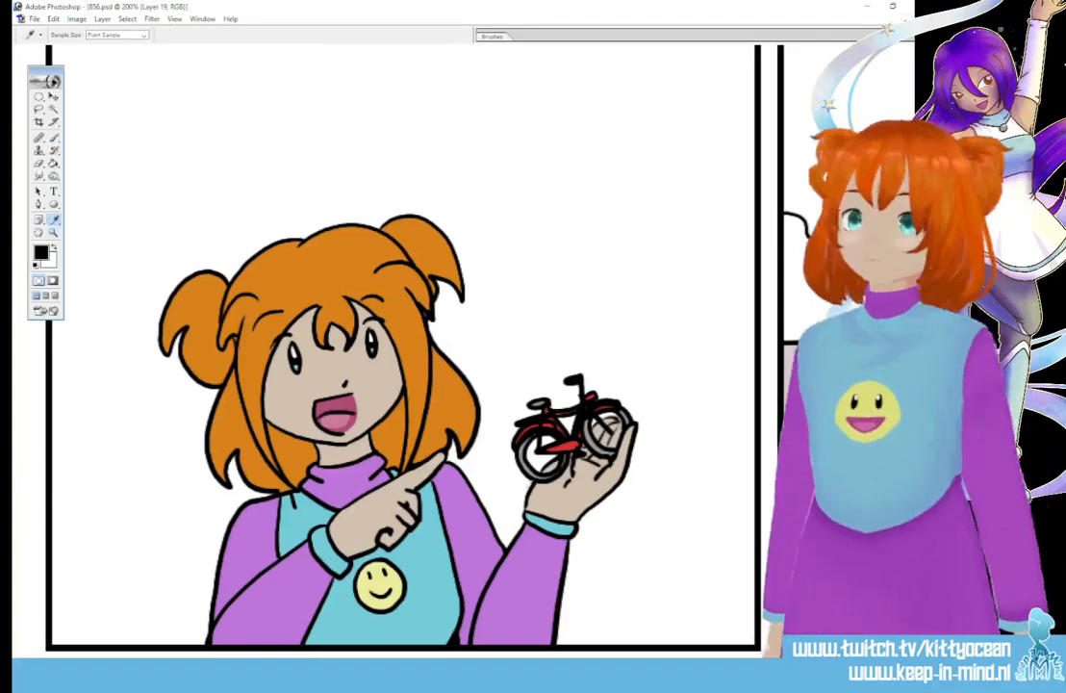
left_click(550, 498)
key("b")
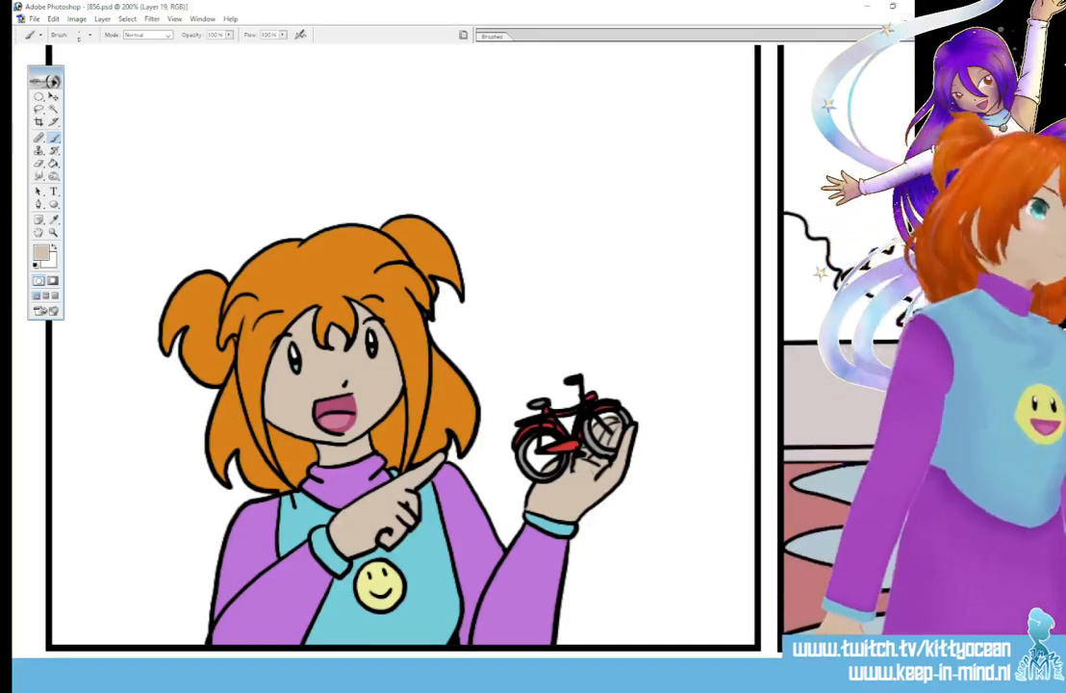
On Layer 17, paint the standing girl's shoes in the neighboring panel with the teal sampled from her socks
key("alt+bracketleft")
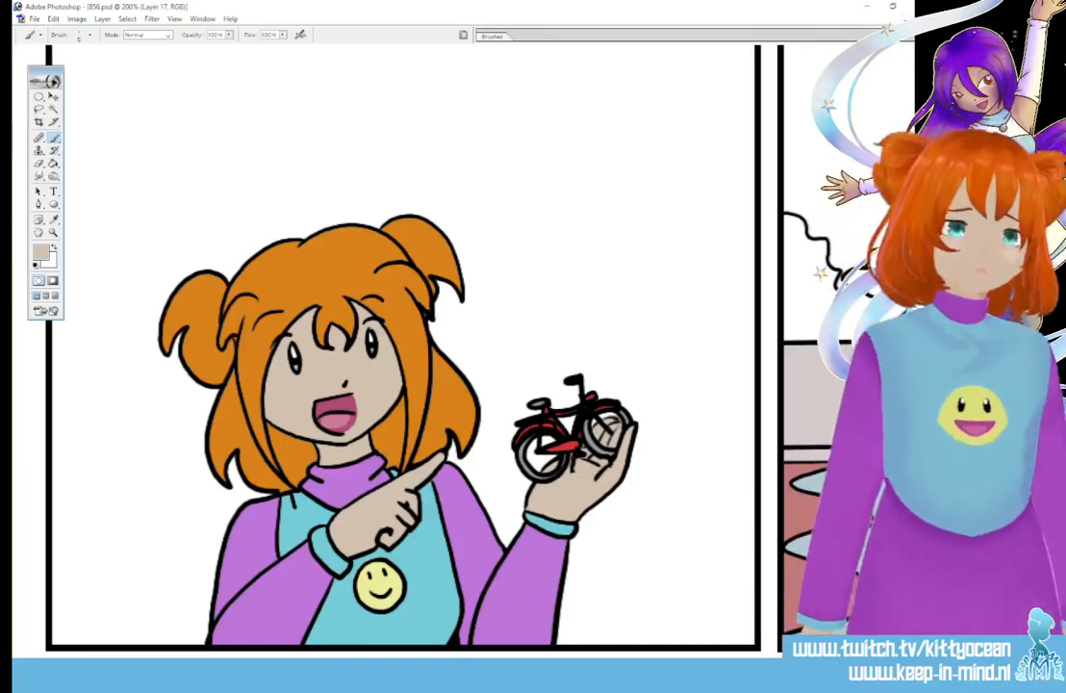
left_click_drag(272, 661, 470, 659)
left_click(54, 220)
left_click(428, 404)
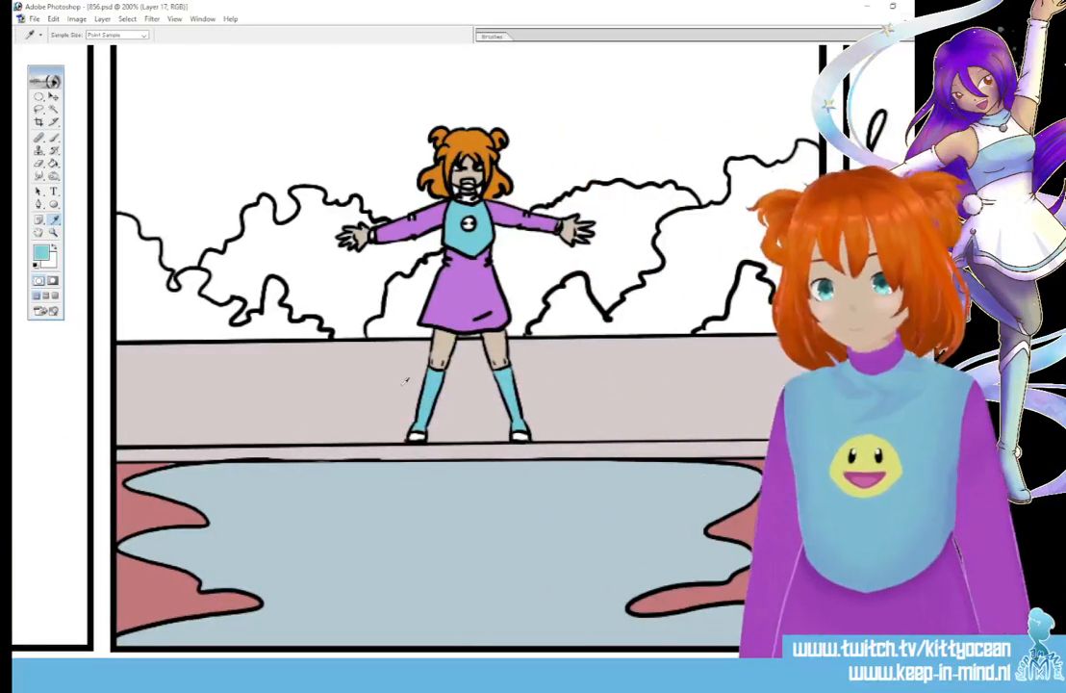
key("b")
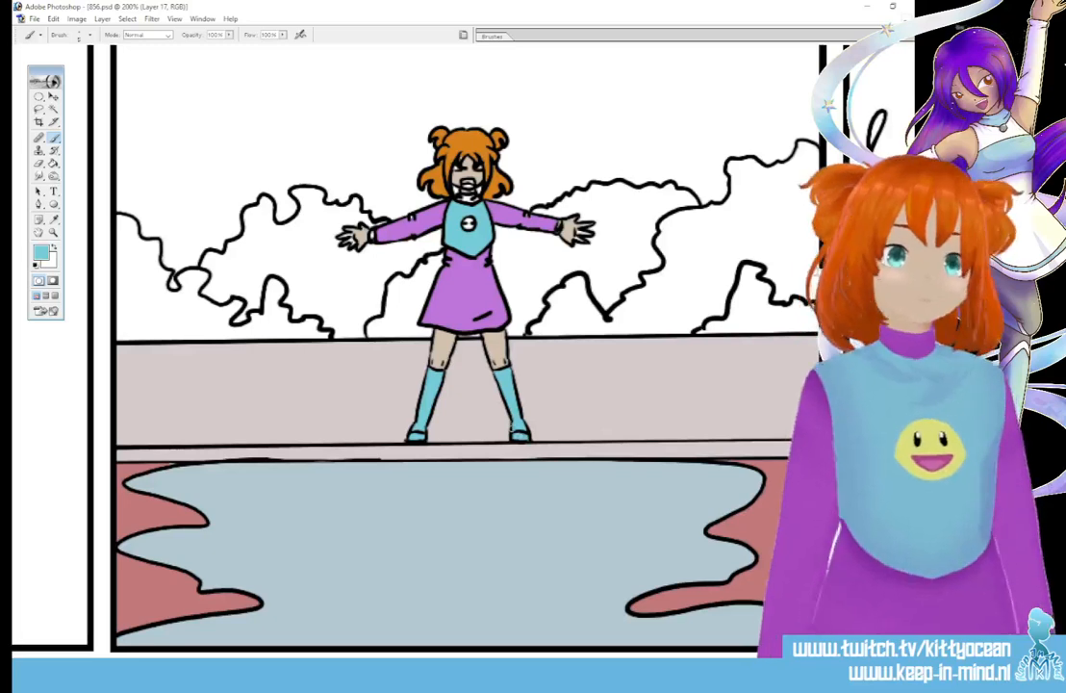
Paint the standing girl's collar with her dress purple and her sleeve cuffs with the sock teal
left_click(54, 220)
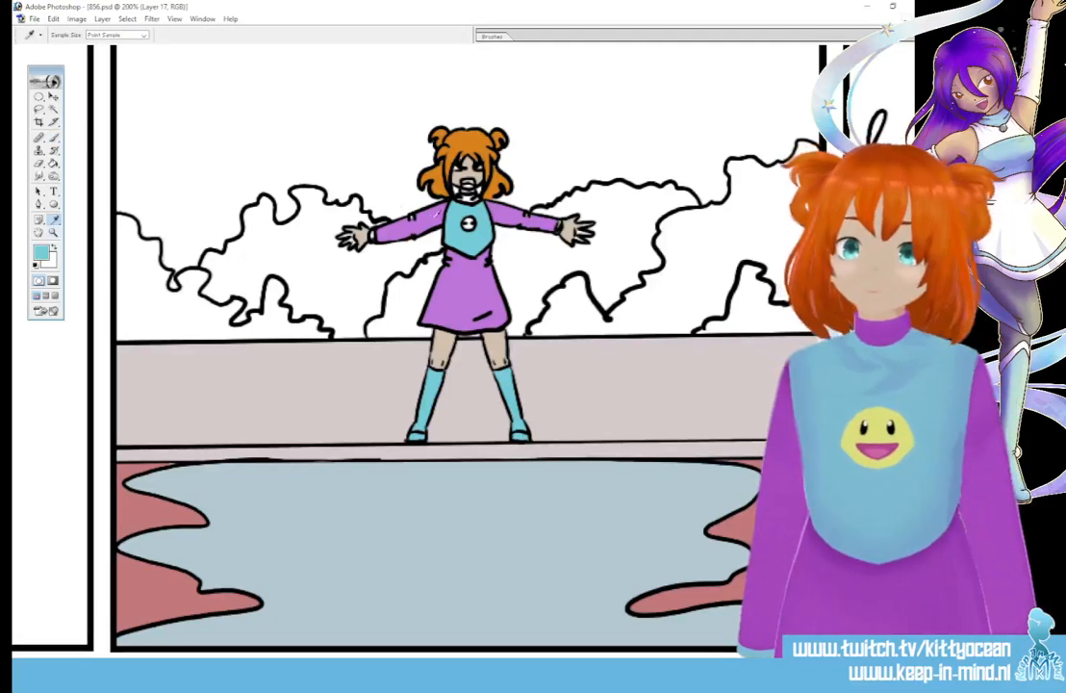
left_click(53, 138)
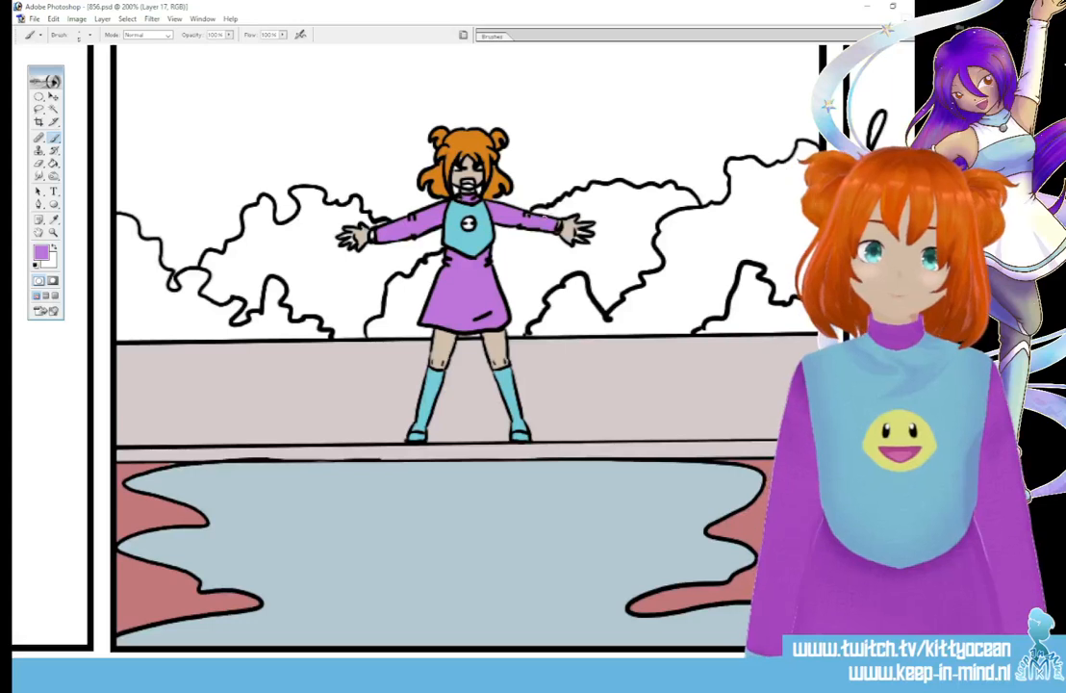
key("i")
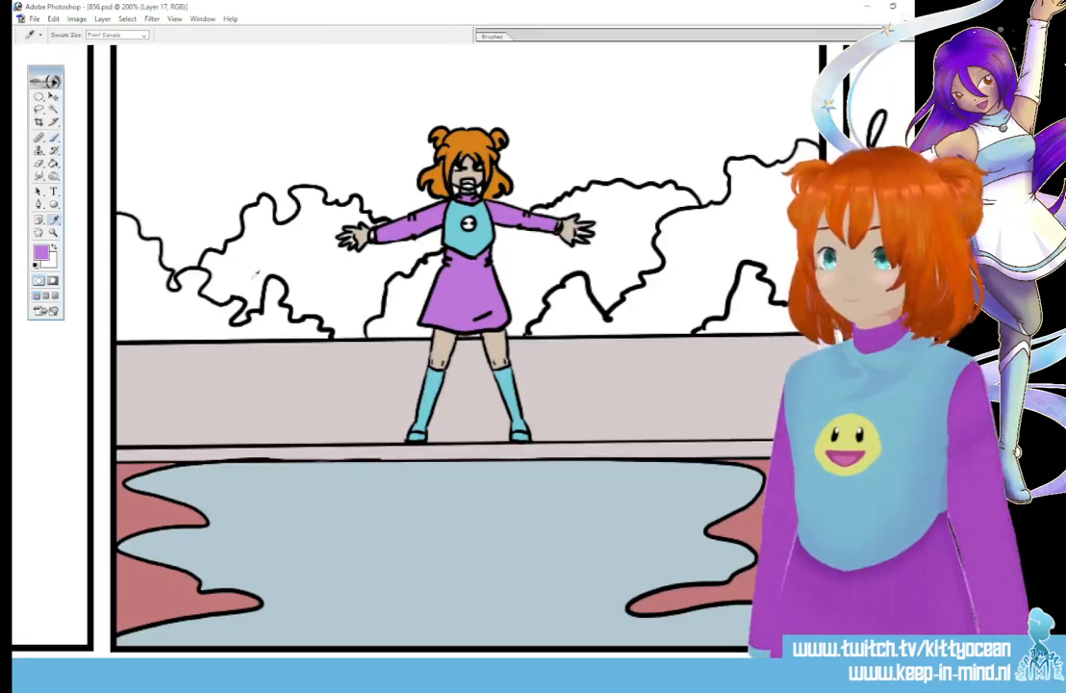
left_click(434, 390)
left_click(54, 138)
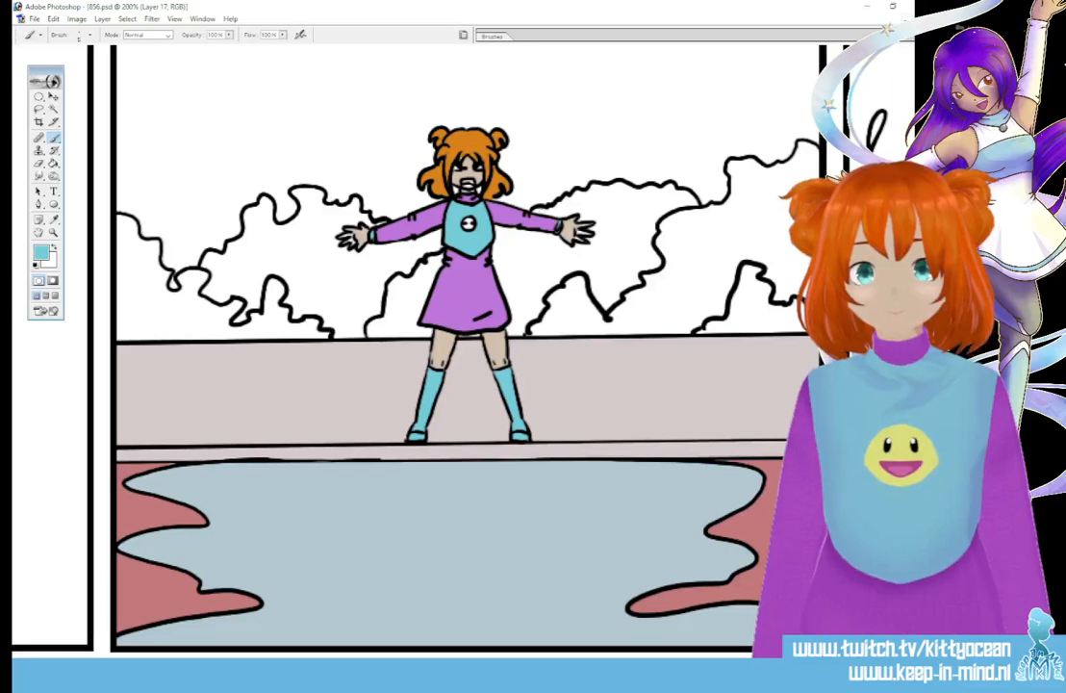
Fill the unpainted spots on the girl's hands and face with skin tone and those in her hair with orange
key("i")
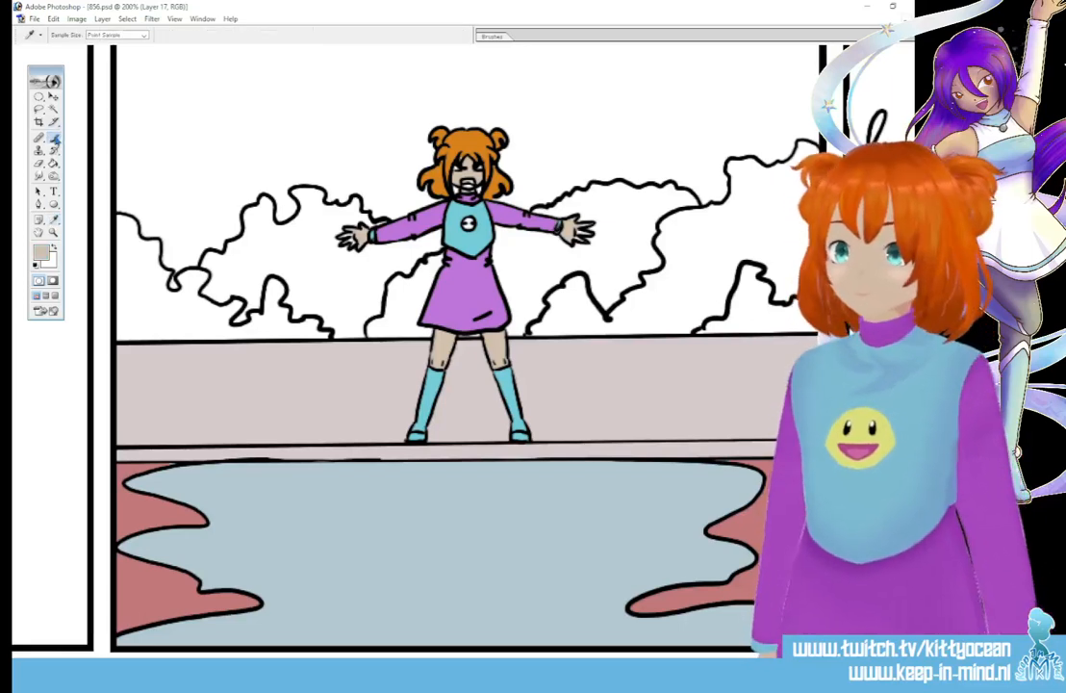
left_click(54, 137)
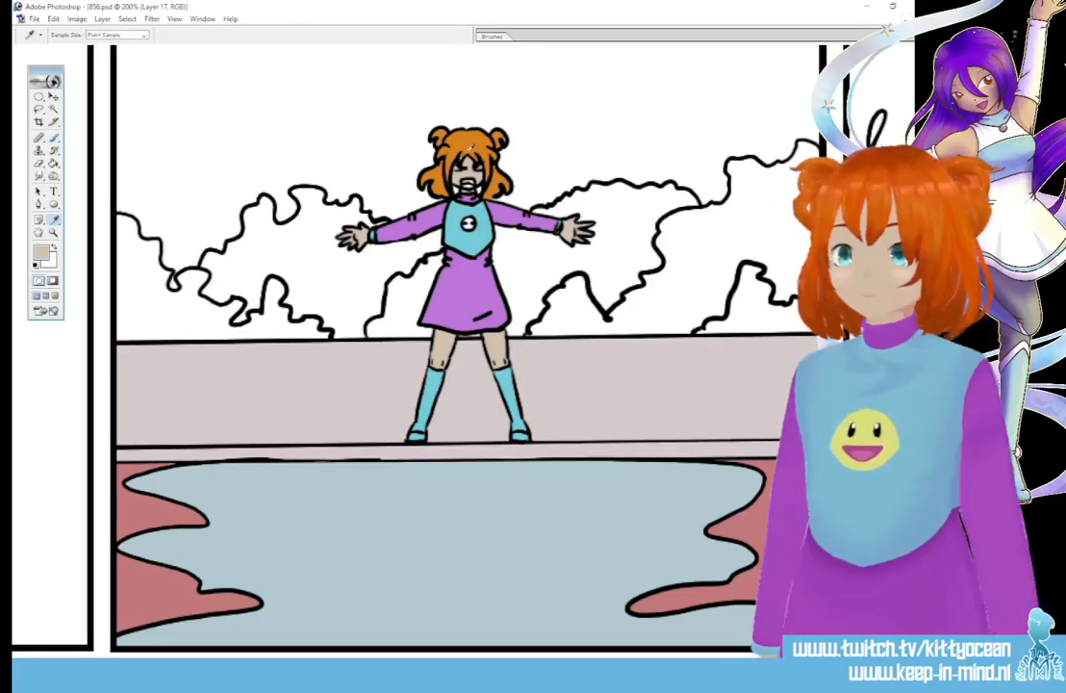
left_click(408, 127, "alt")
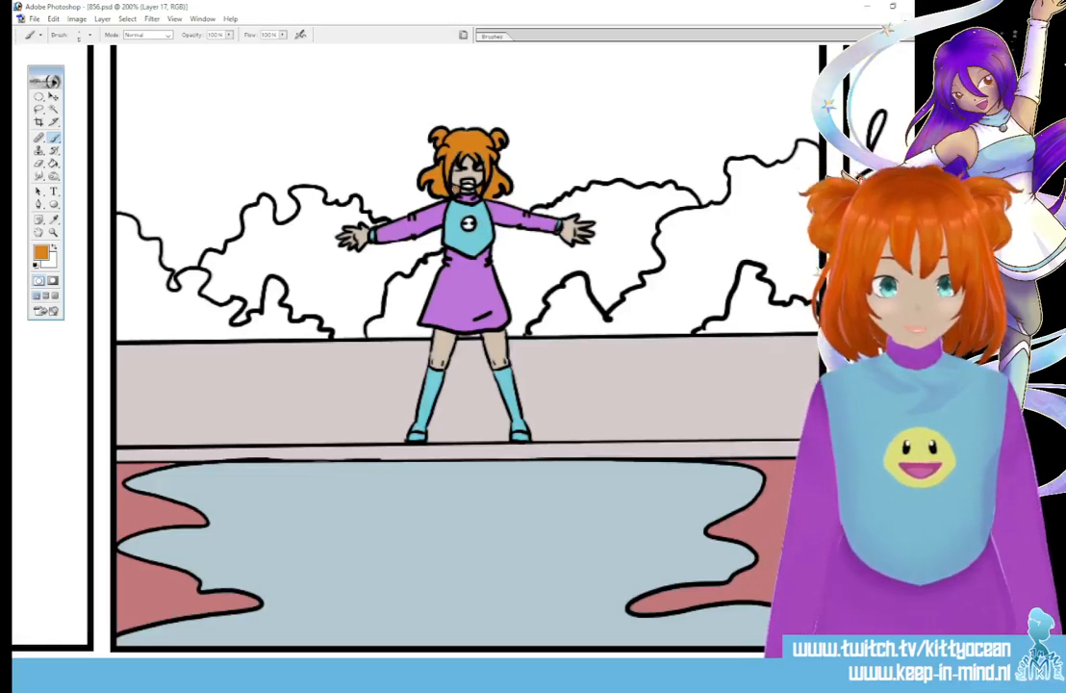
left_click(53, 222)
left_click(458, 177)
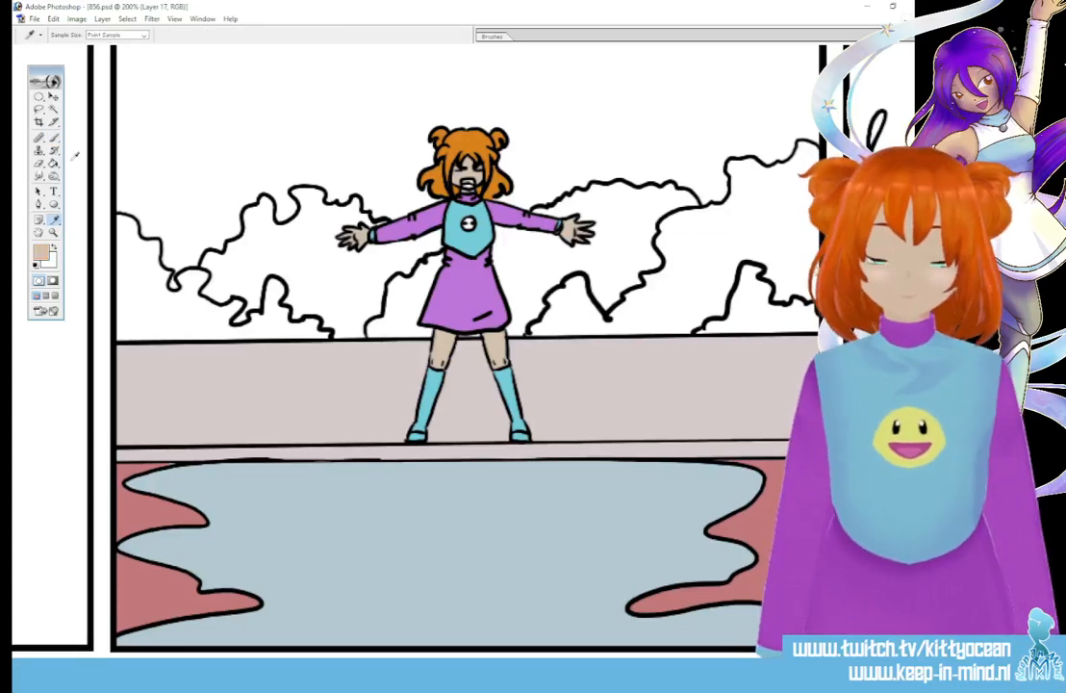
left_click(54, 137)
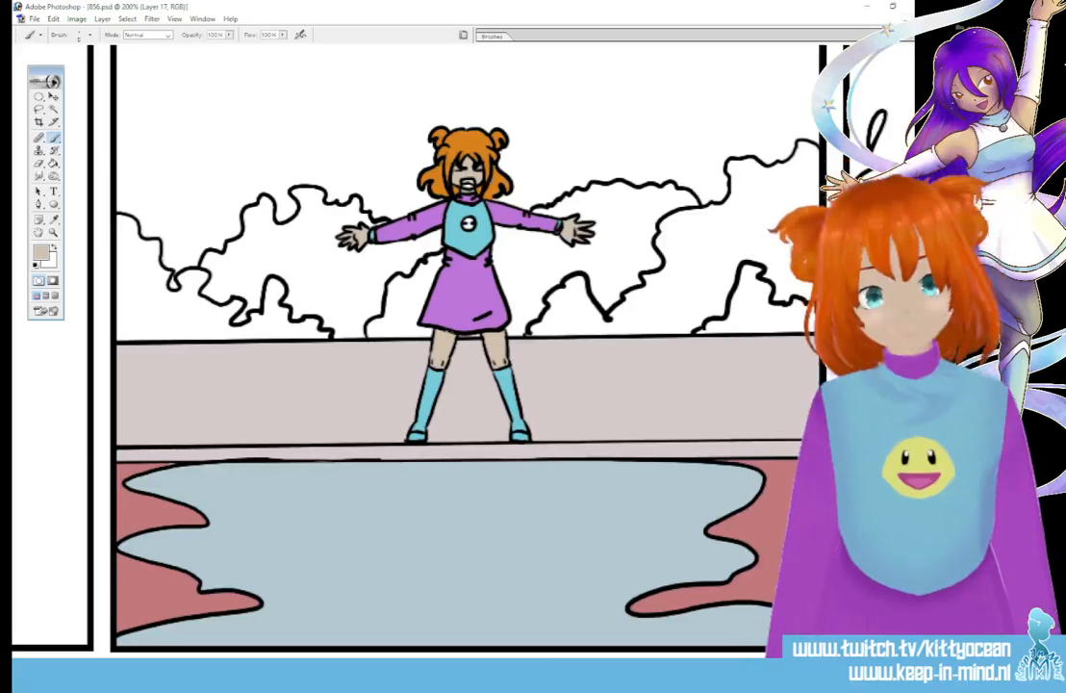
Set the foreground color to dark pink #B65B84 and paint the inside of the girl's open mouth
left_click(53, 220)
left_click(40, 252)
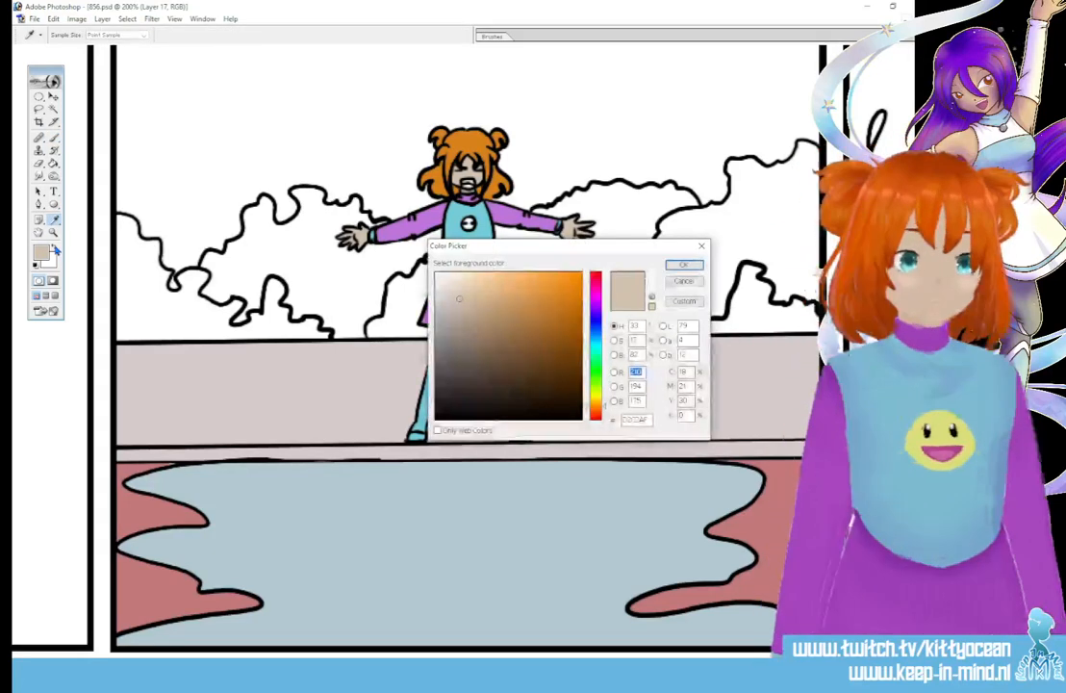
left_click(594, 283)
left_click(528, 318)
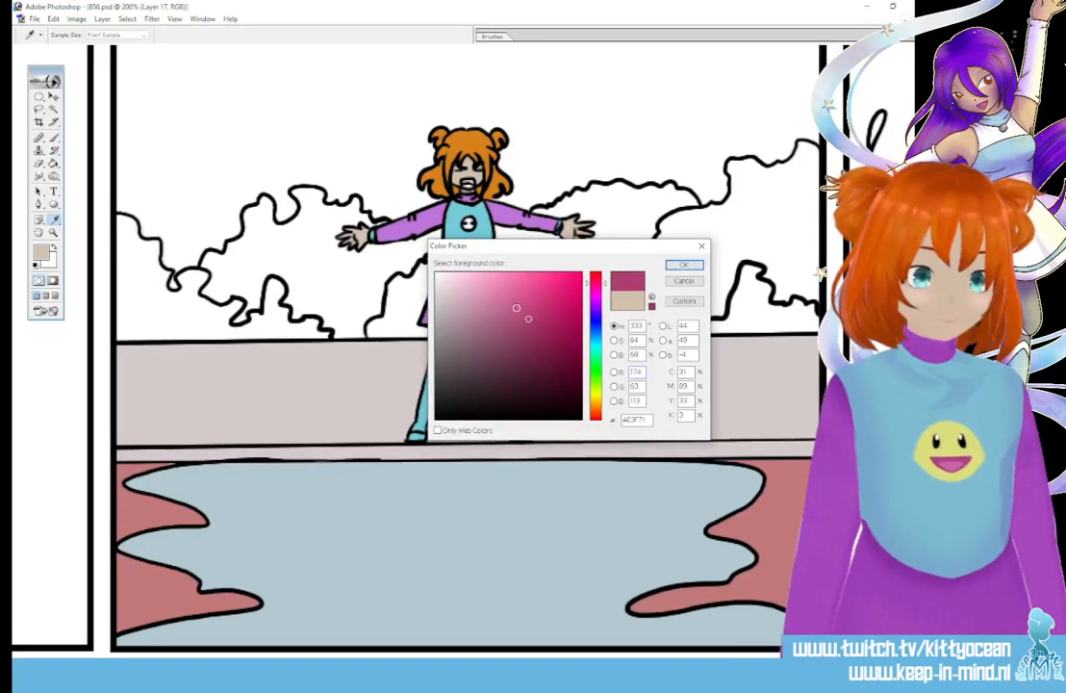
left_click(508, 314)
left_click(682, 265)
key("b")
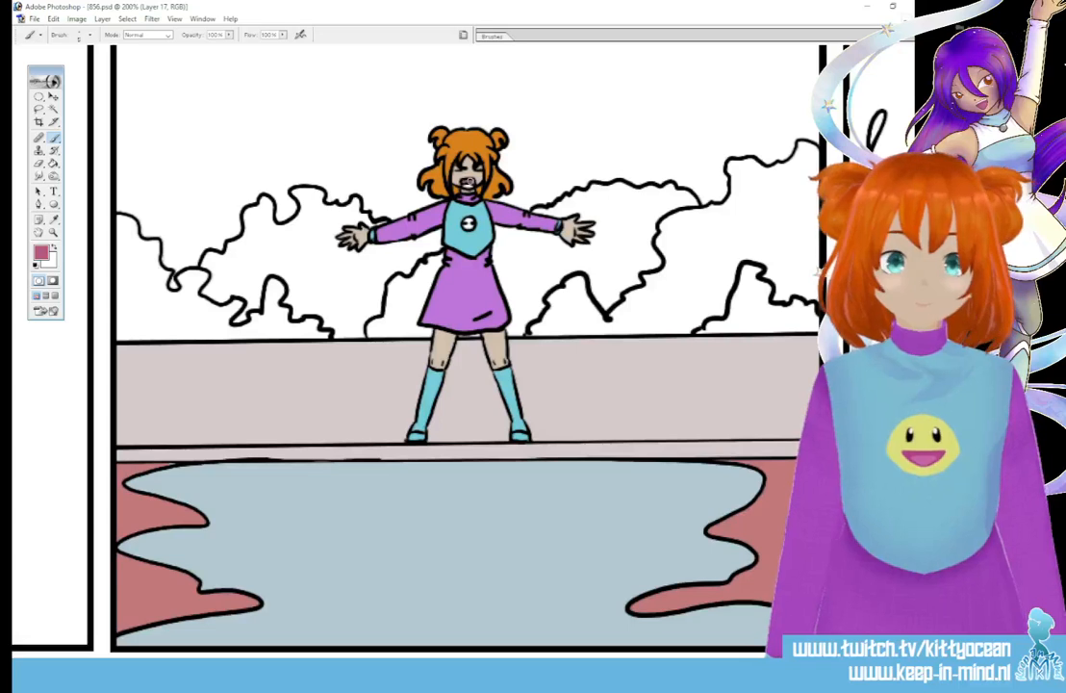
Choose a lighter pink and paint the tongue in the girl's mouth
key("i")
left_click(42, 251)
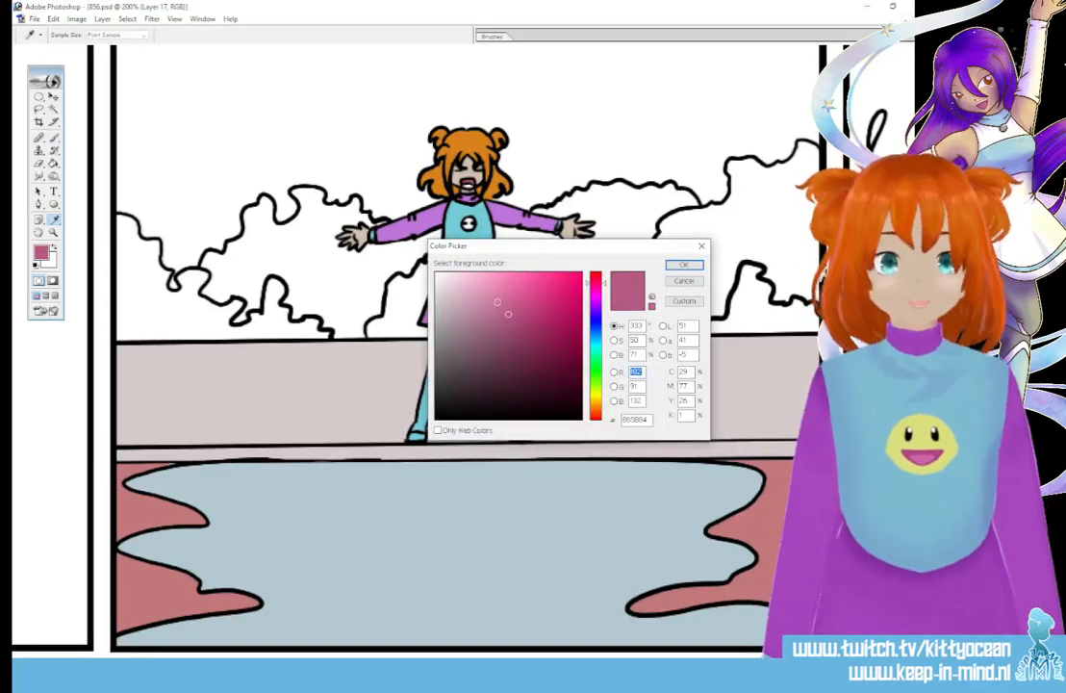
key("Return")
key("b")
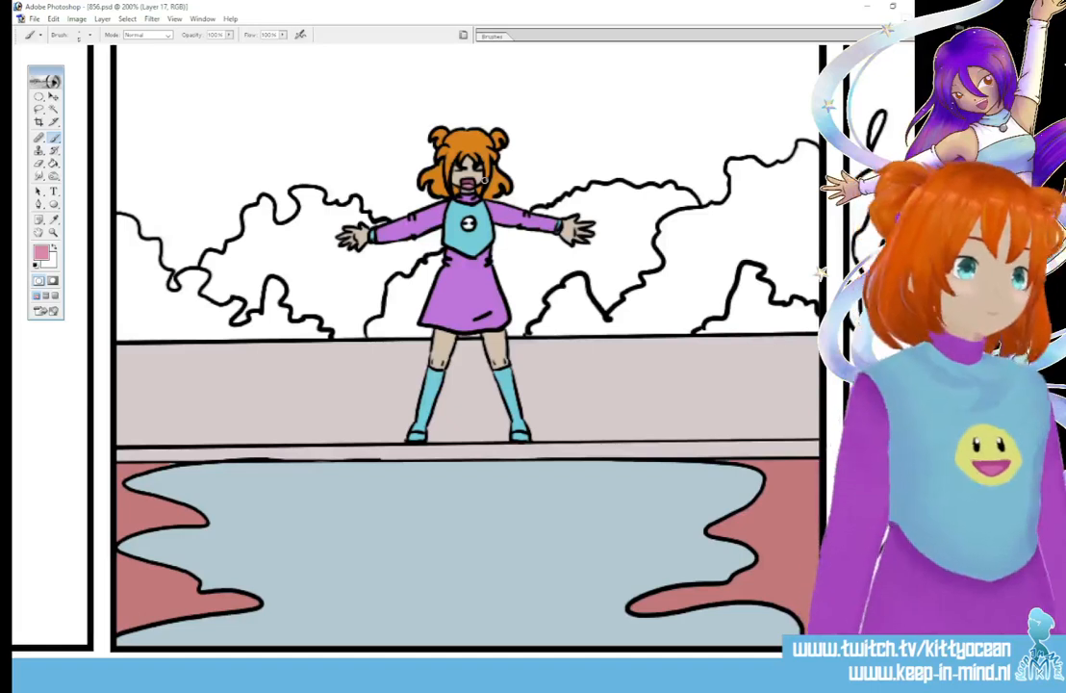
Set the foreground color to green #468254 and fill the bushes on both sides behind the wall with the Paint Bucket
key("i")
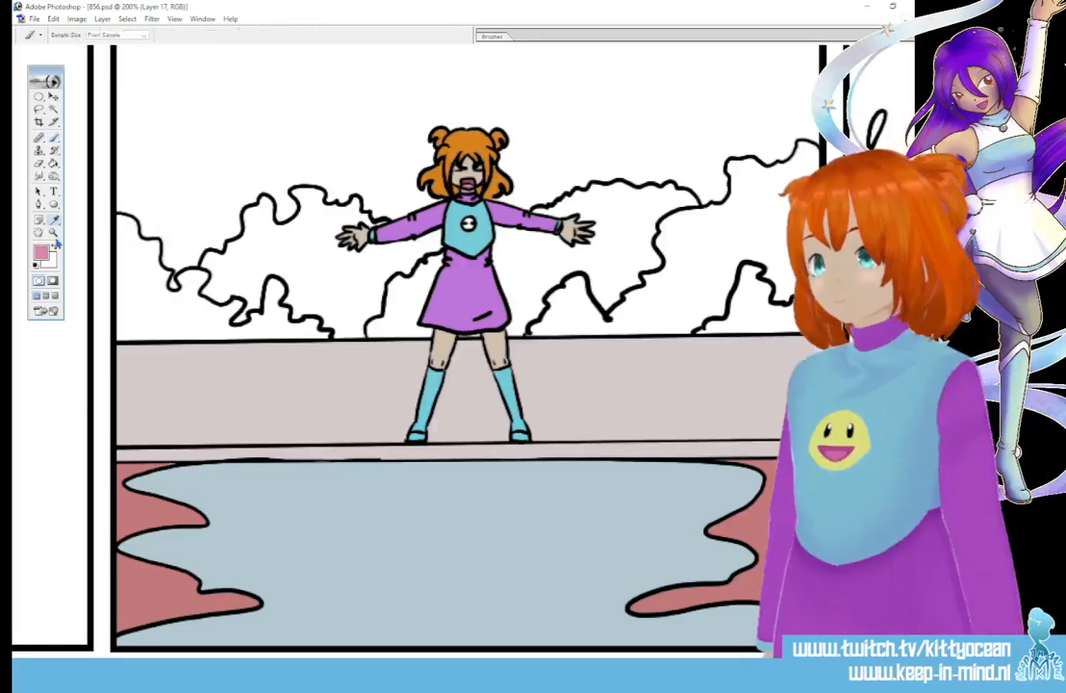
left_click(42, 251)
left_click(594, 368)
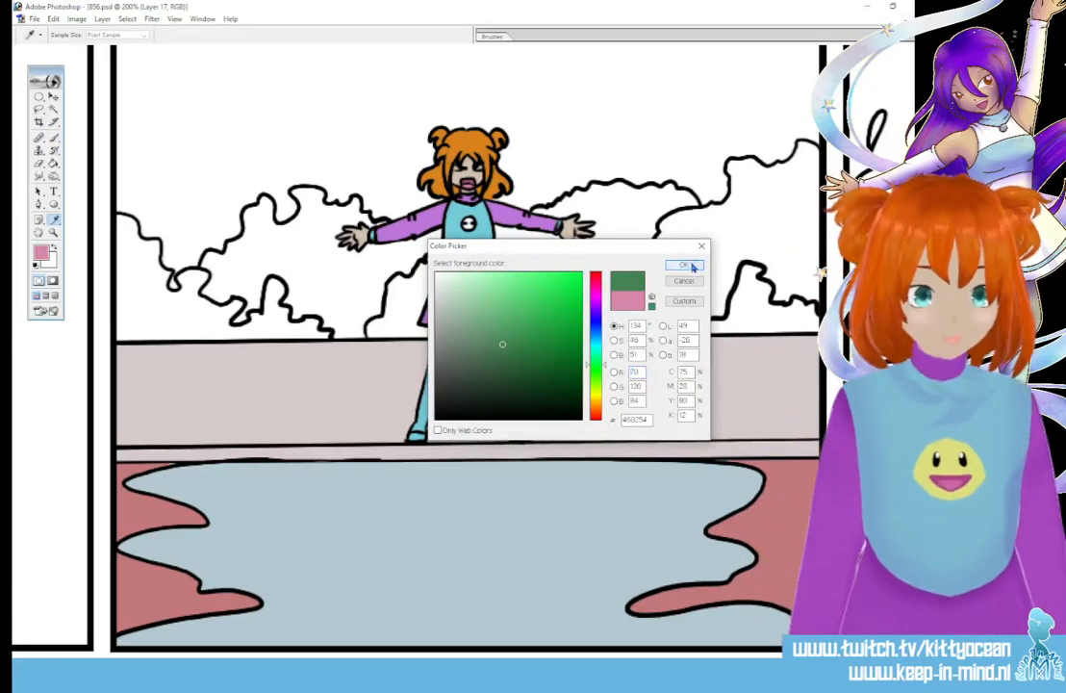
key("Return")
key("b")
left_click(53, 166)
left_click(174, 285)
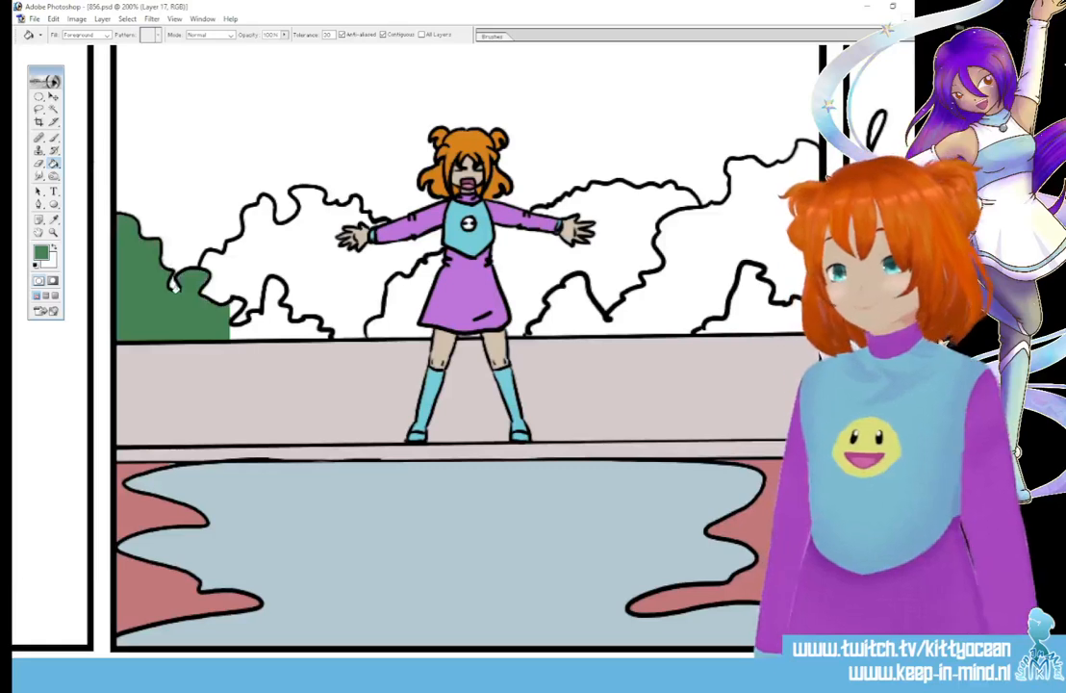
left_click(713, 241)
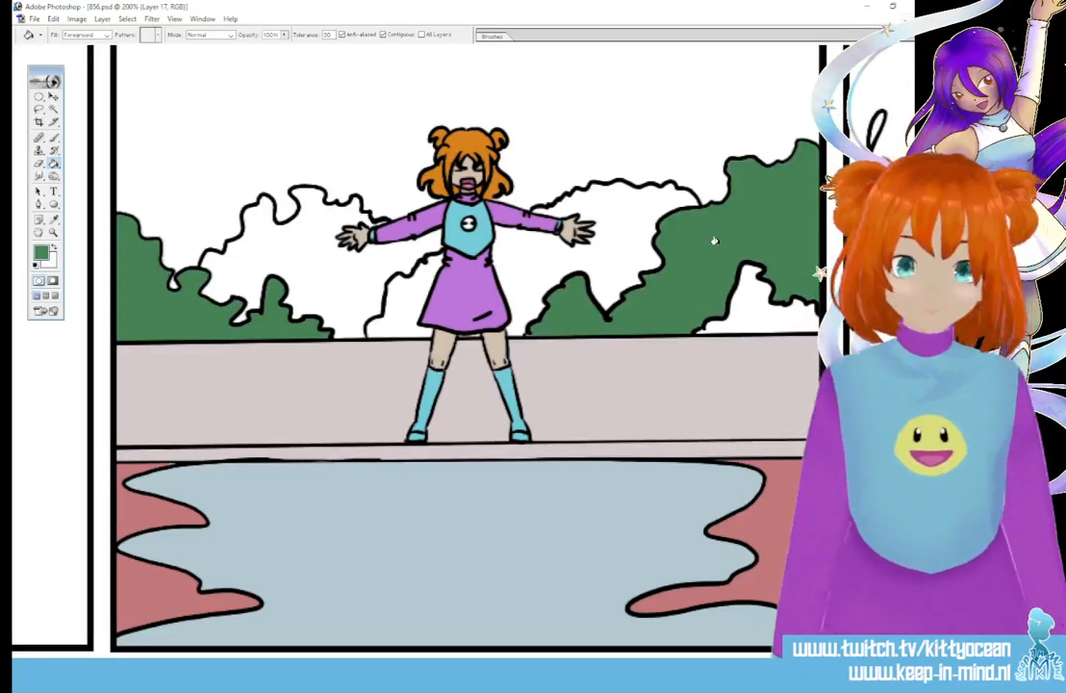
Set the foreground color to the lighter green #71AF80 and fill the bush directly behind the girl with the Paint Bucket
left_click(53, 219)
left_click(41, 253)
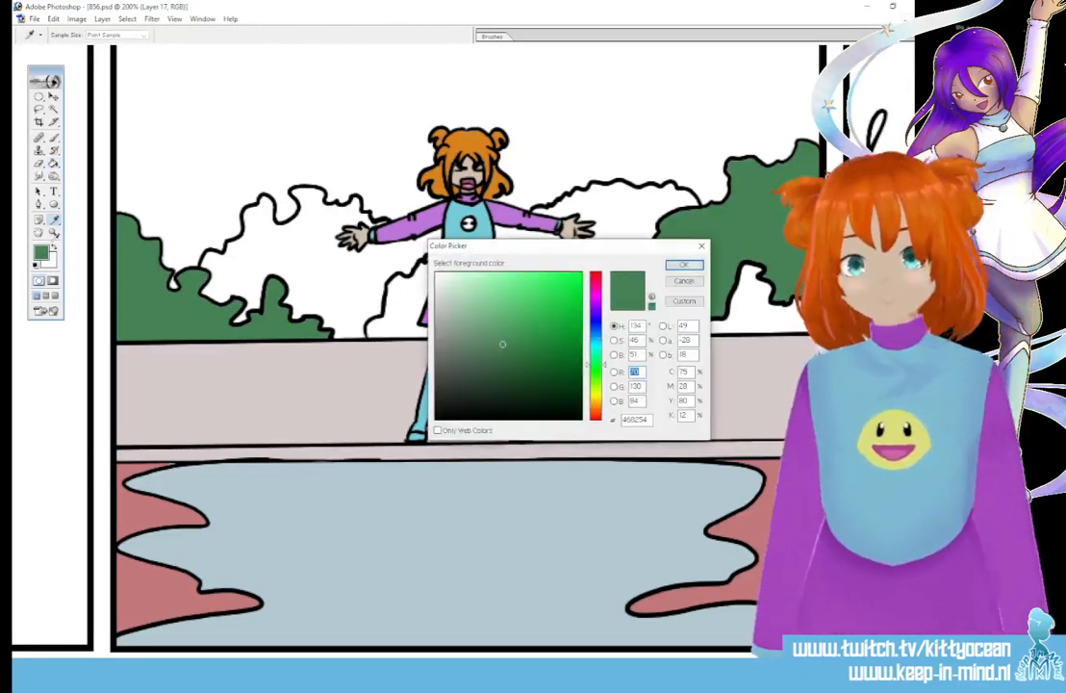
left_click(681, 268)
left_click(533, 282)
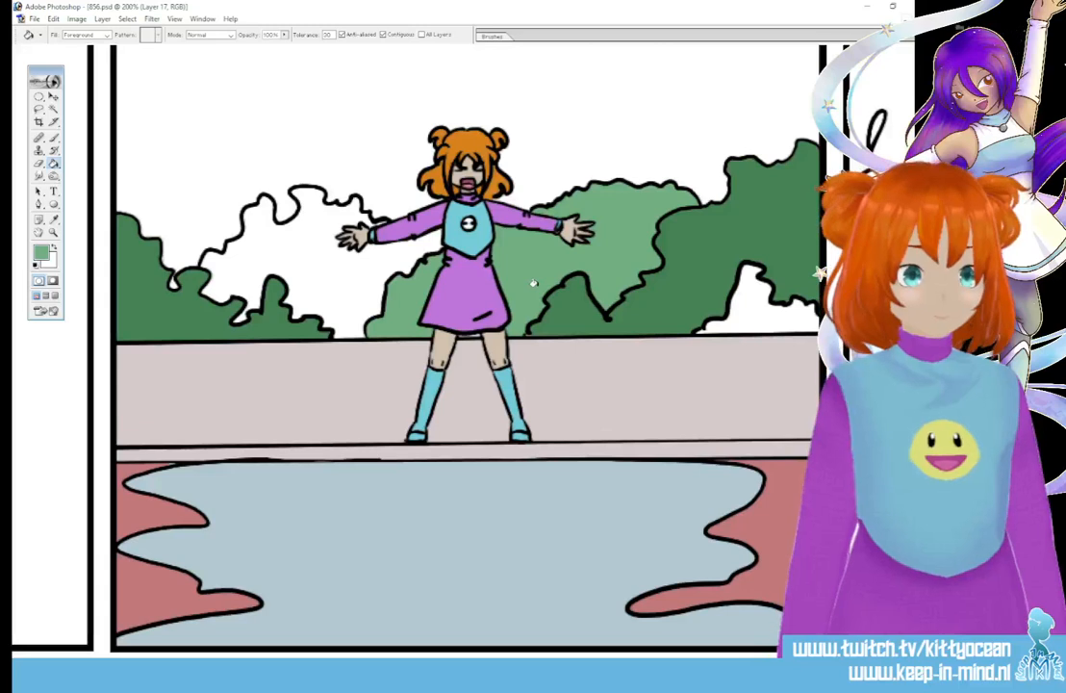
Choose a darker green and fill the small bush at the panel's far right edge with the Paint Bucket
left_click(53, 220)
left_click(40, 252)
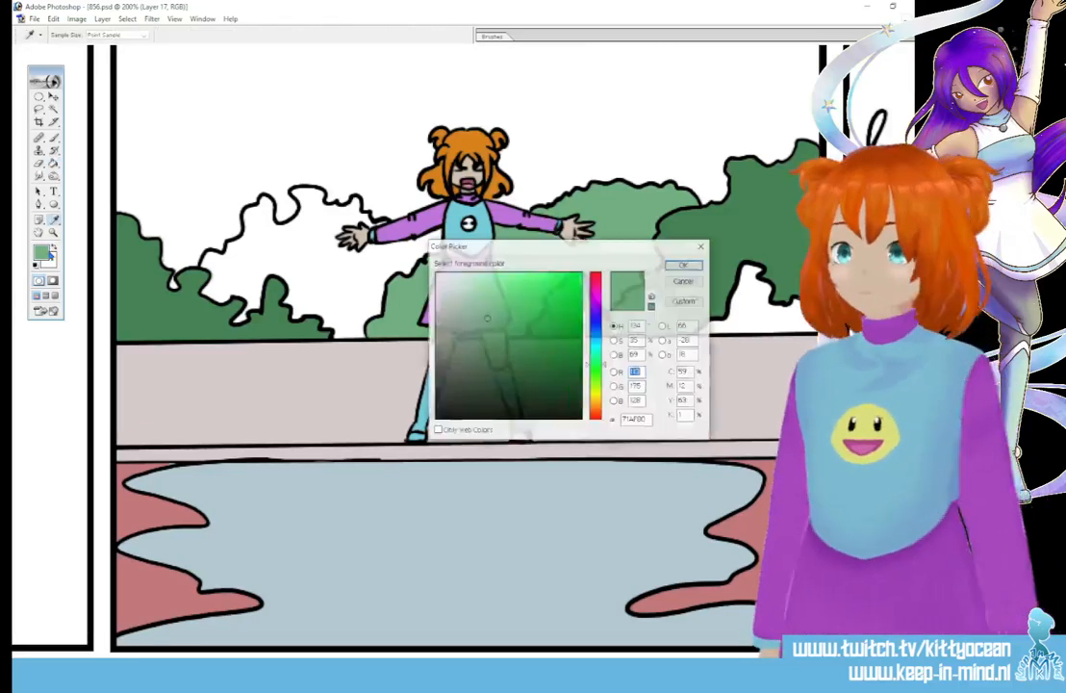
left_click(684, 265)
left_click(724, 301)
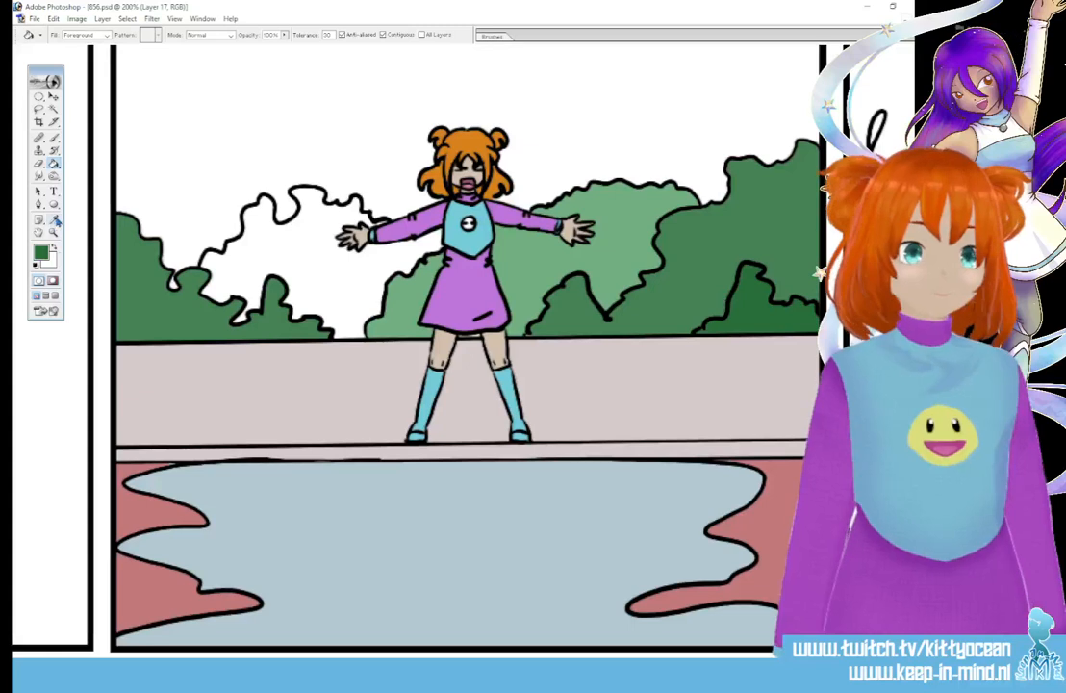
Sample the middle bush's green, lighten it, and fill the remaining white bush beside the girl's outstretched hand
left_click(53, 219)
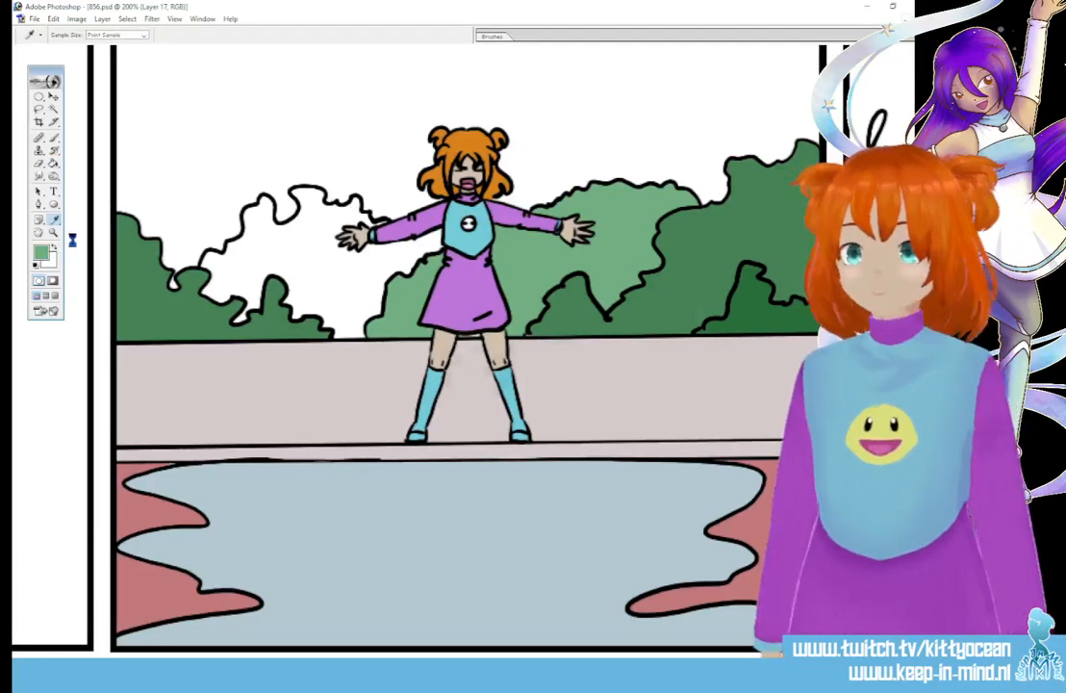
left_click(40, 252)
left_click(682, 265)
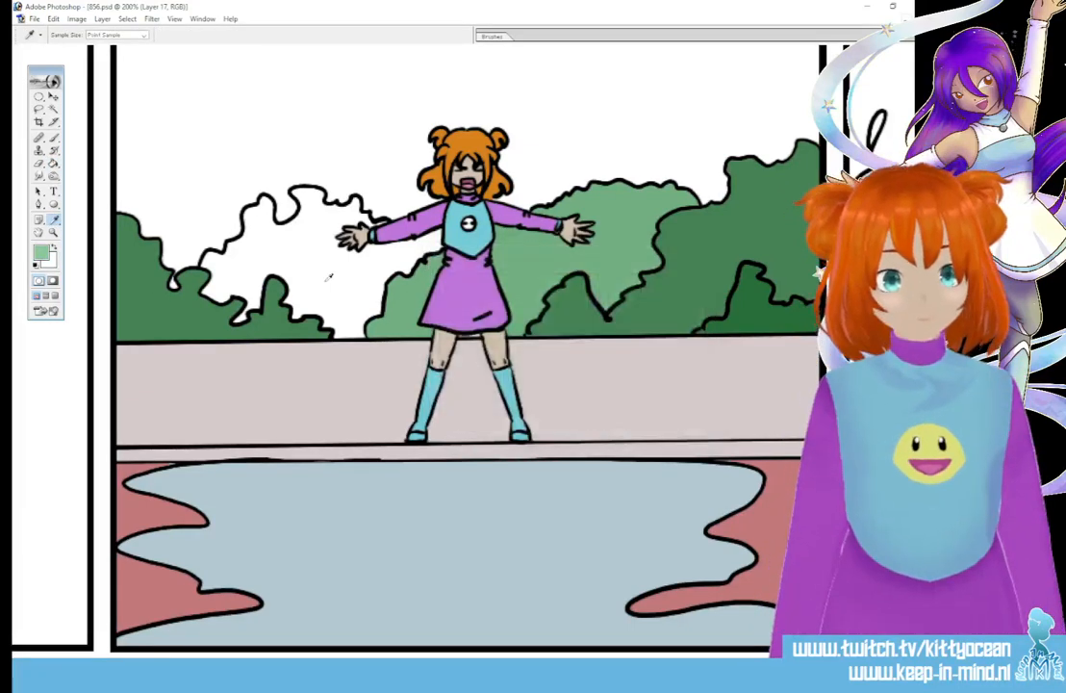
left_click(53, 162)
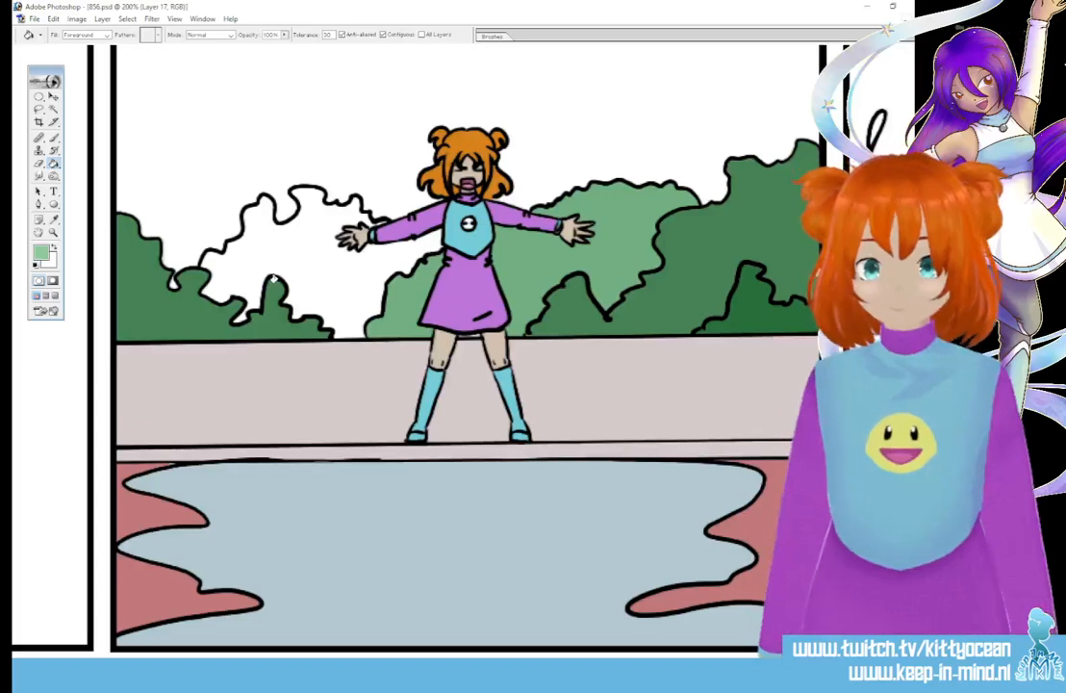
left_click(302, 272)
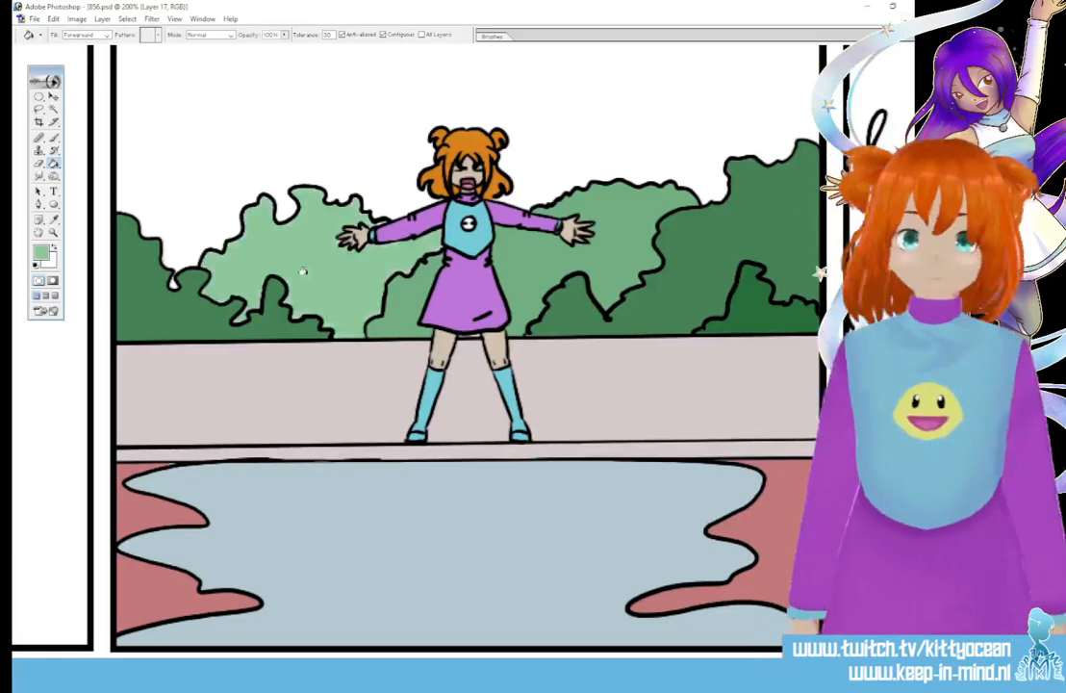
Sample the red of the ground beside the puddle for touching it up with the Brush
key("b")
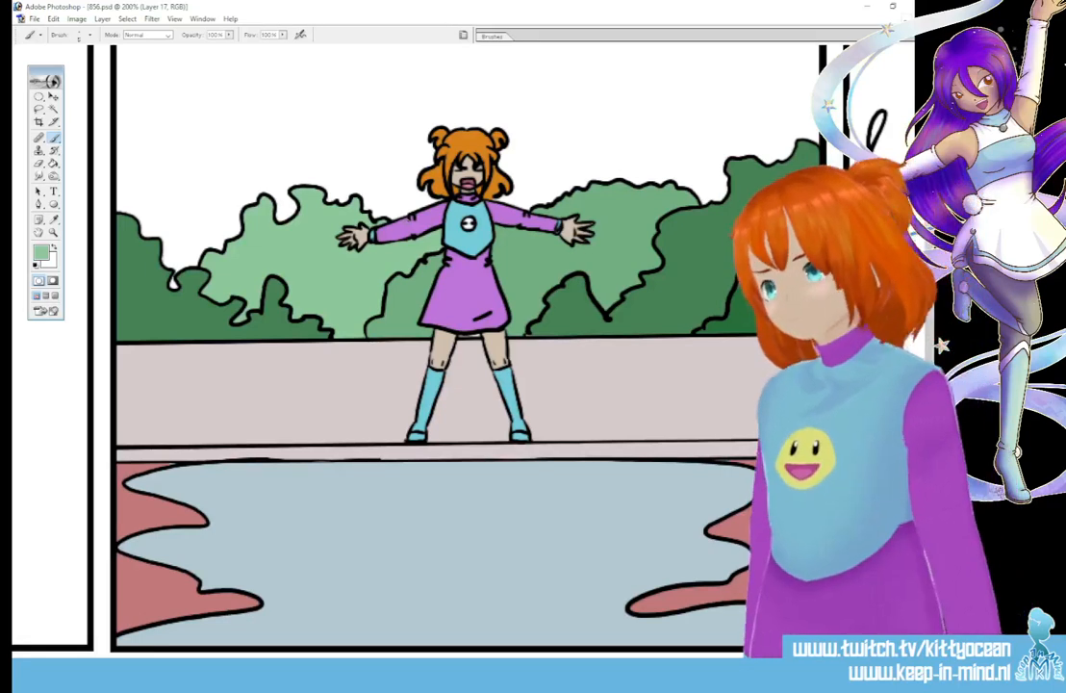
left_click(53, 219)
left_click(140, 513)
key("b")
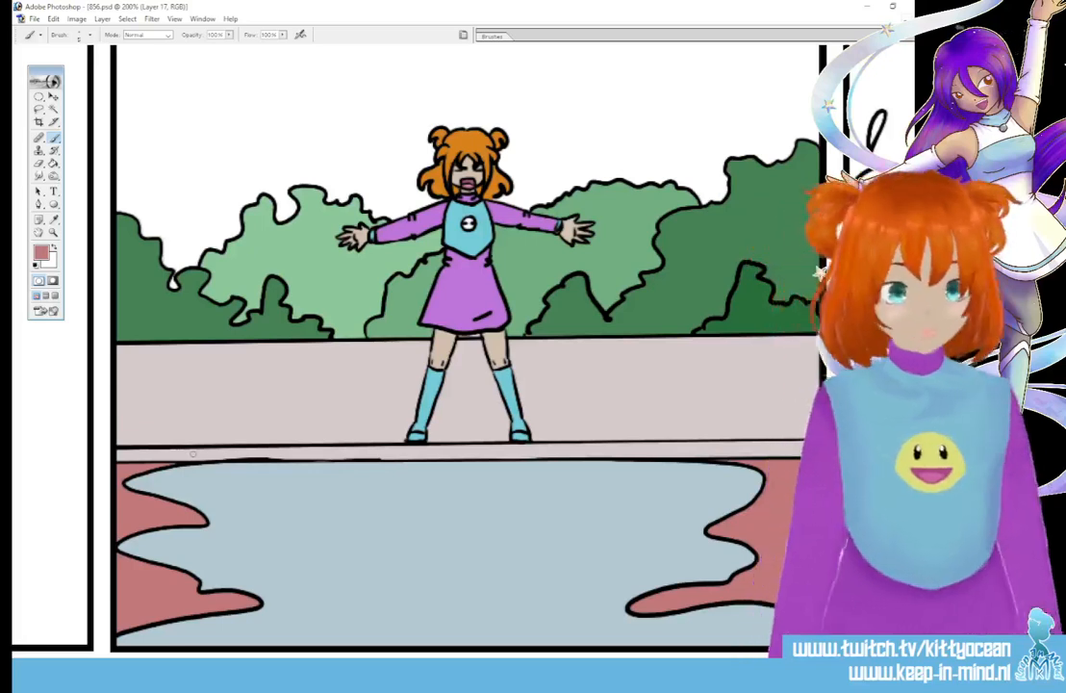
Go to the splash panel with the car and paint the remaining white hair strands behind the wave orange
left_click_drag(295, 662, 540, 662)
key("i")
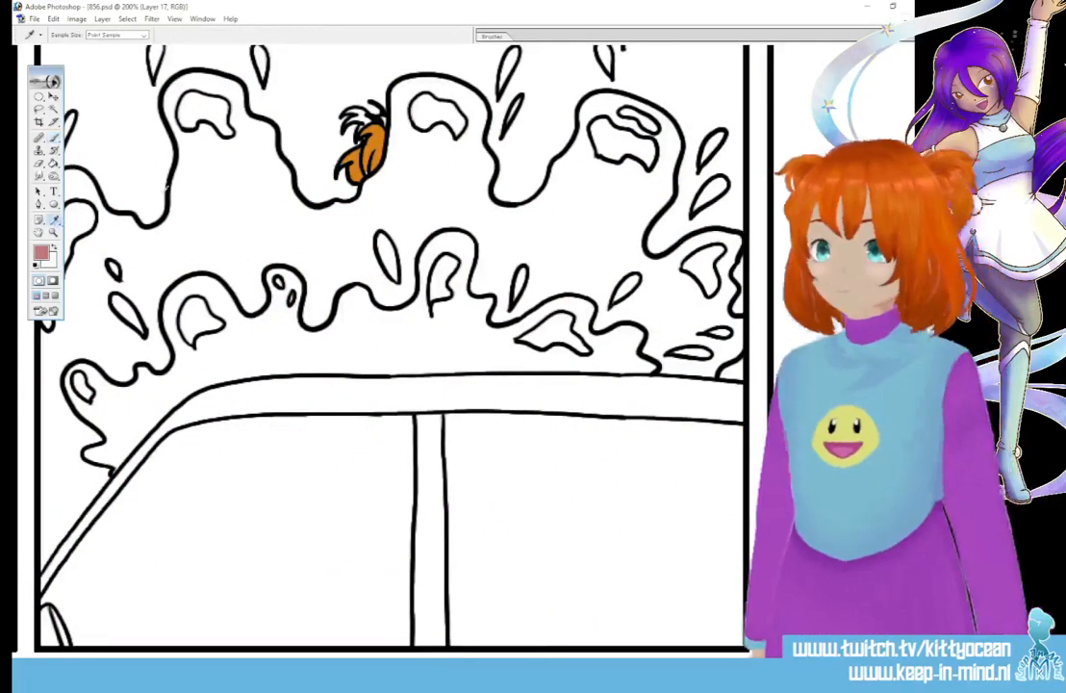
key("b")
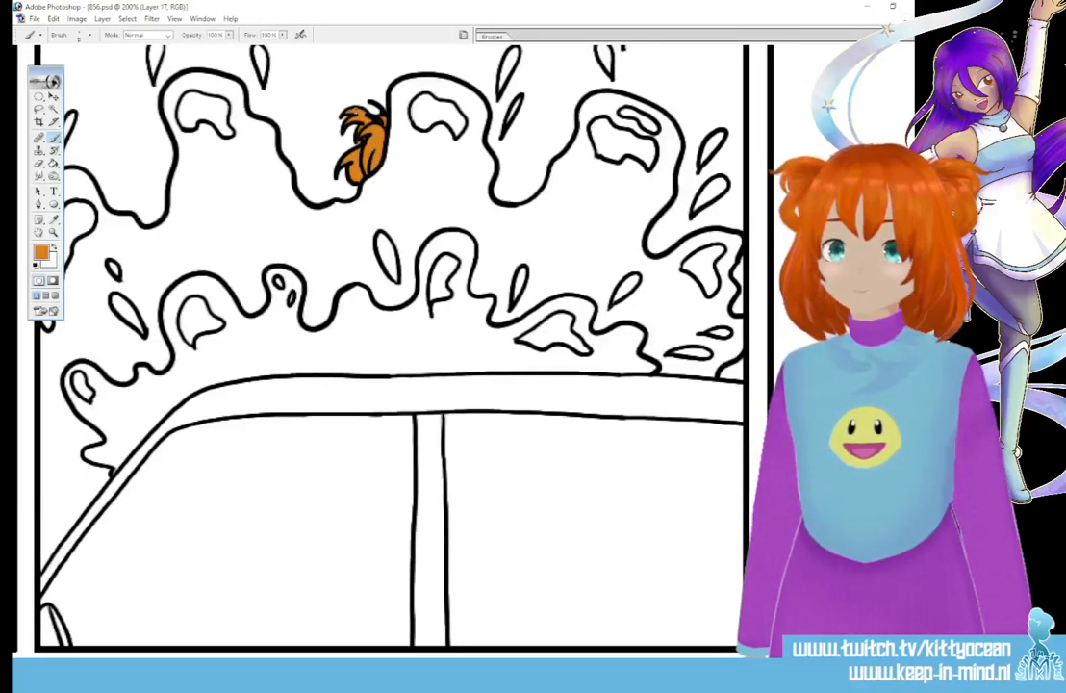
Set the foreground color to blue #829CBF and fill the front splash wave above the car roof with the Paint Bucket
left_click(40, 252)
left_click(482, 309)
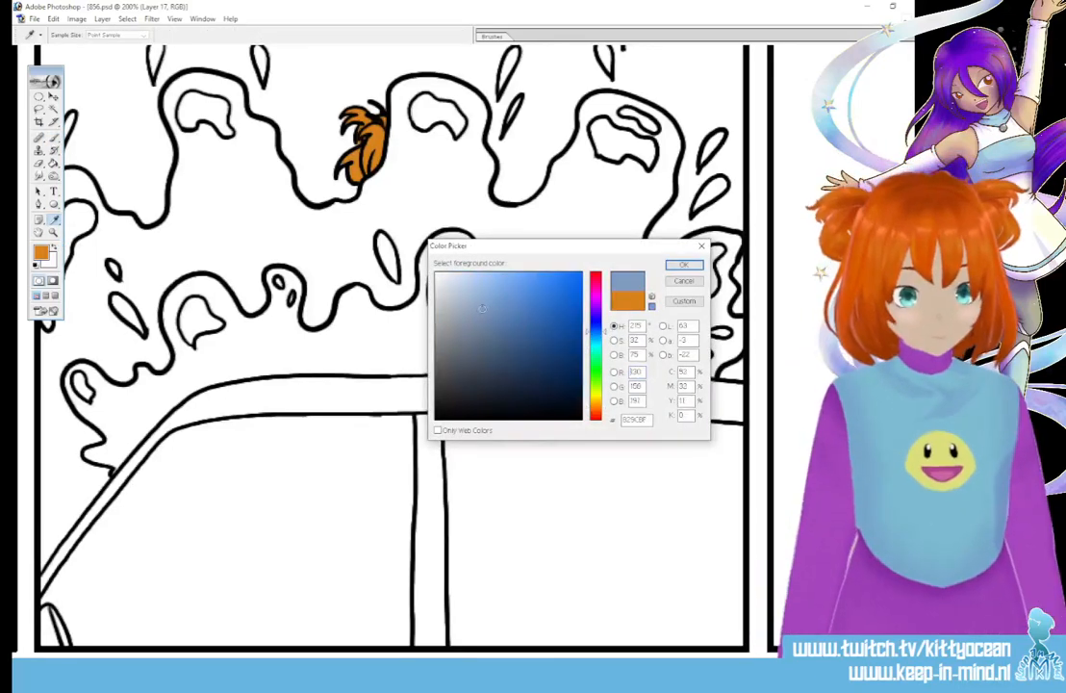
left_click(683, 265)
left_click(53, 163)
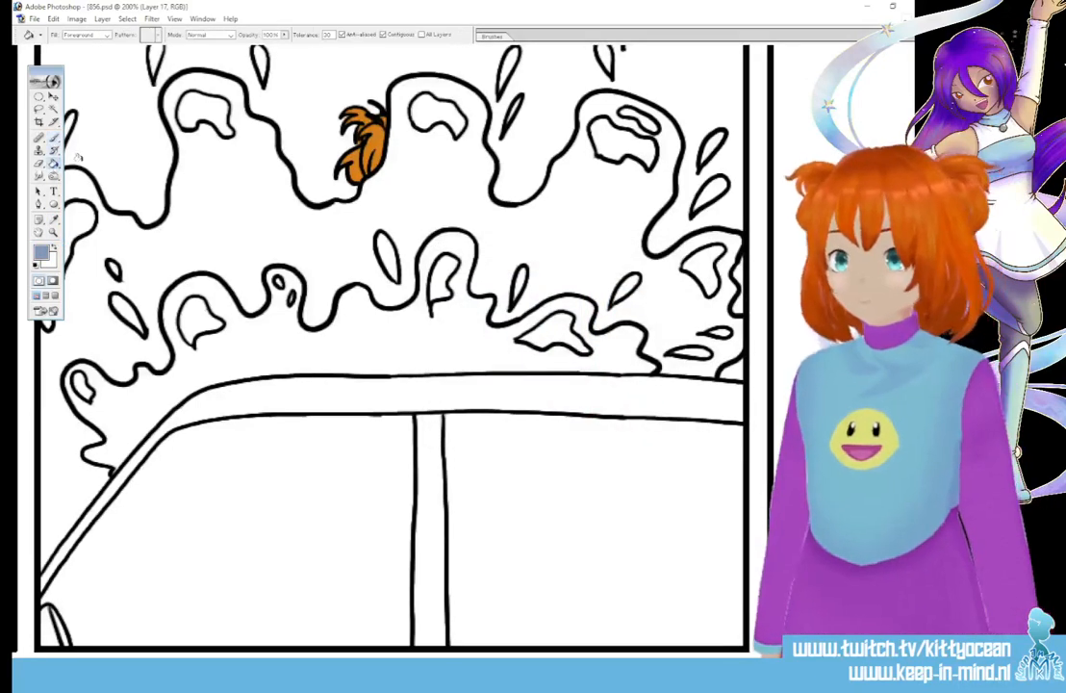
left_click(215, 361)
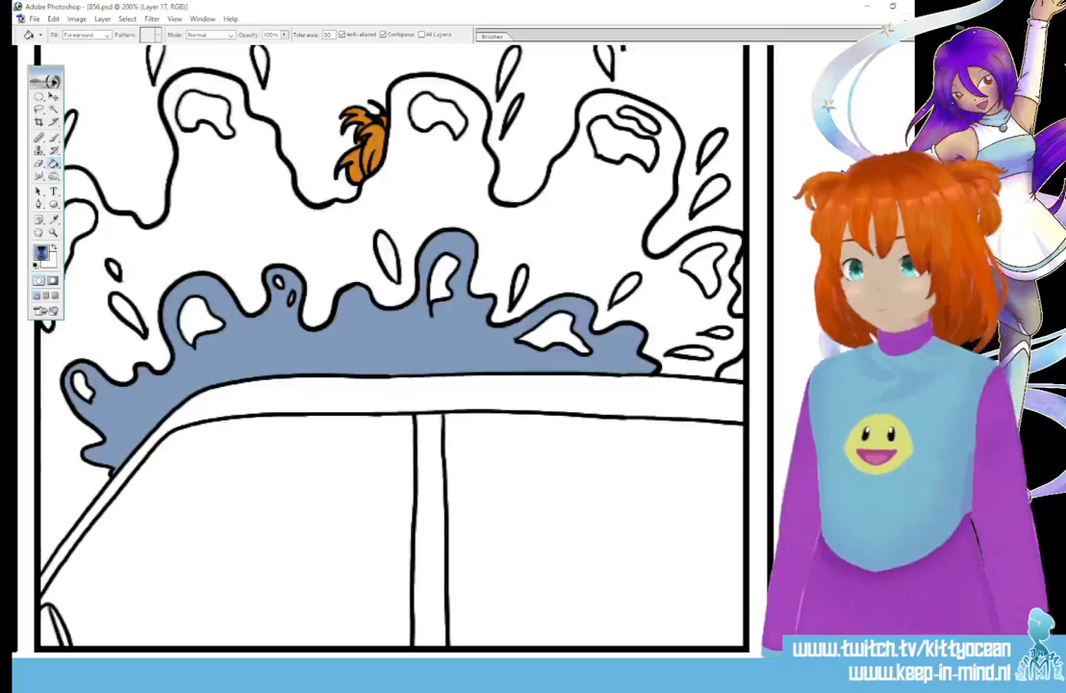
Set the foreground color to light blue #A8BDD9 and fill the large rear splash and the front wave's highlights
left_click(42, 252)
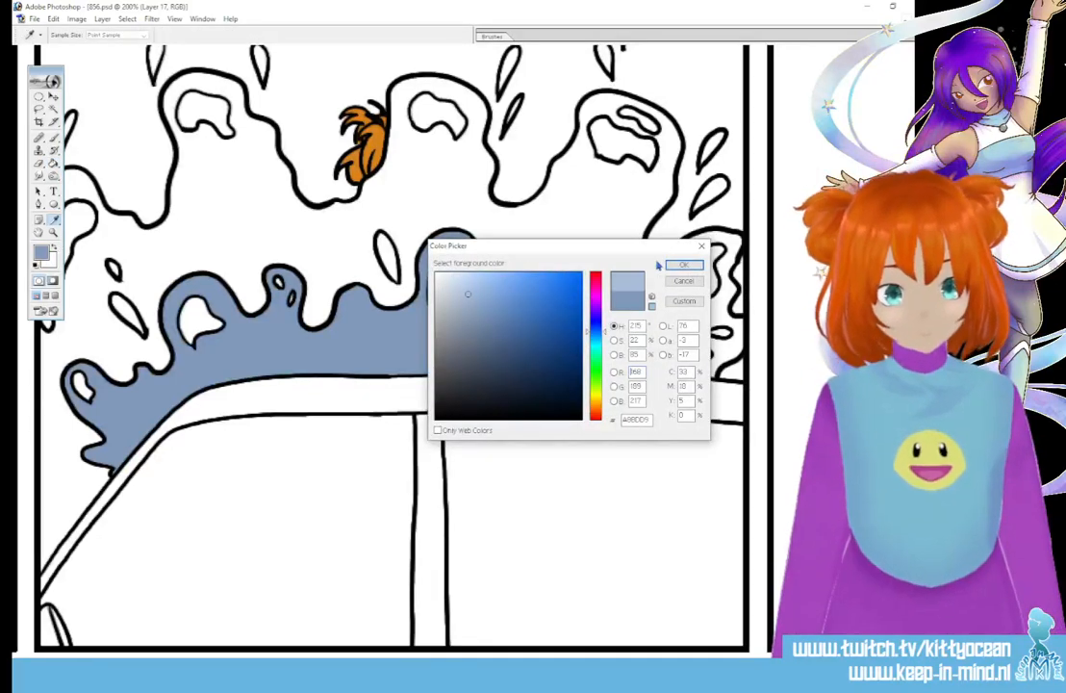
key("Return")
left_click(474, 199)
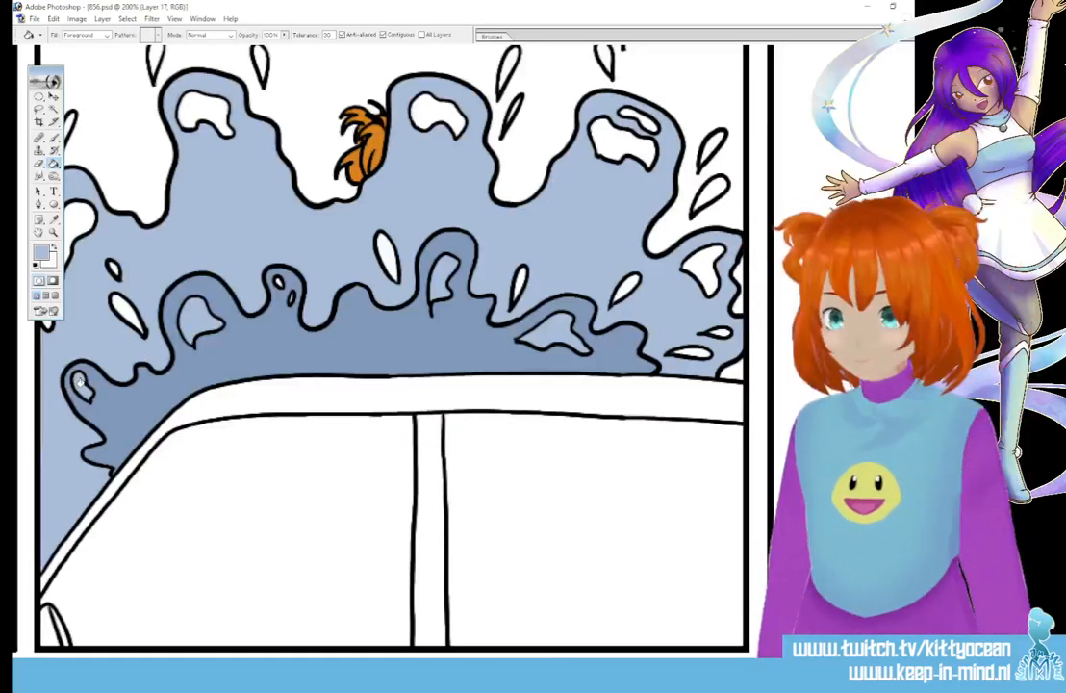
Choose a darker blue and fill the water drops that overlap the large rear splash
left_click(53, 219)
left_click(40, 252)
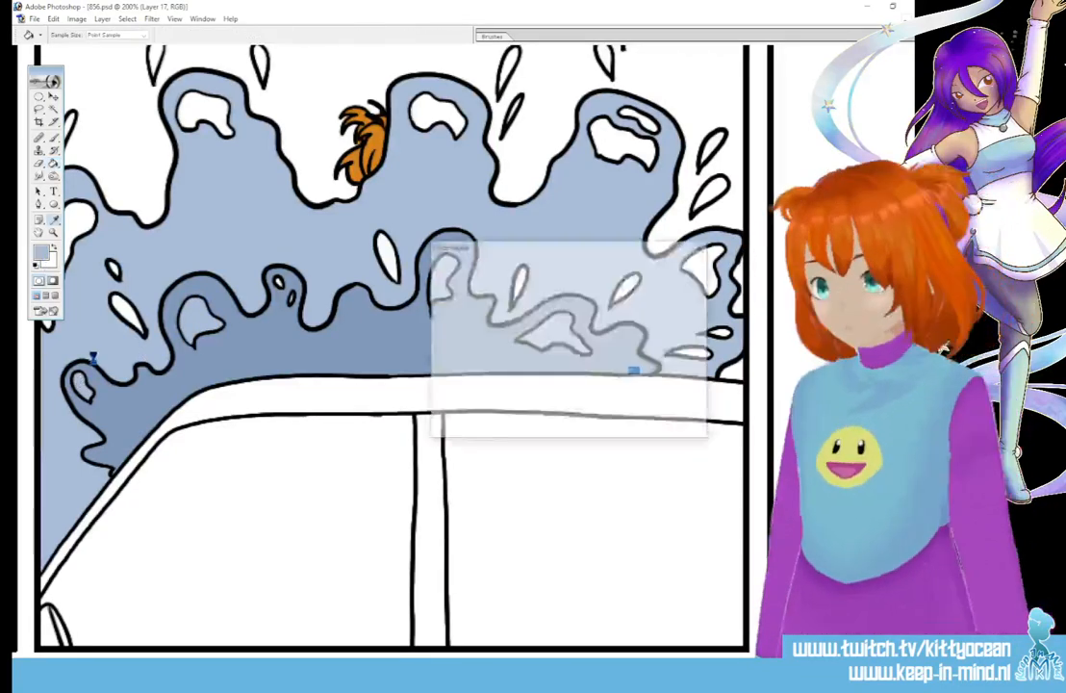
left_click(678, 266)
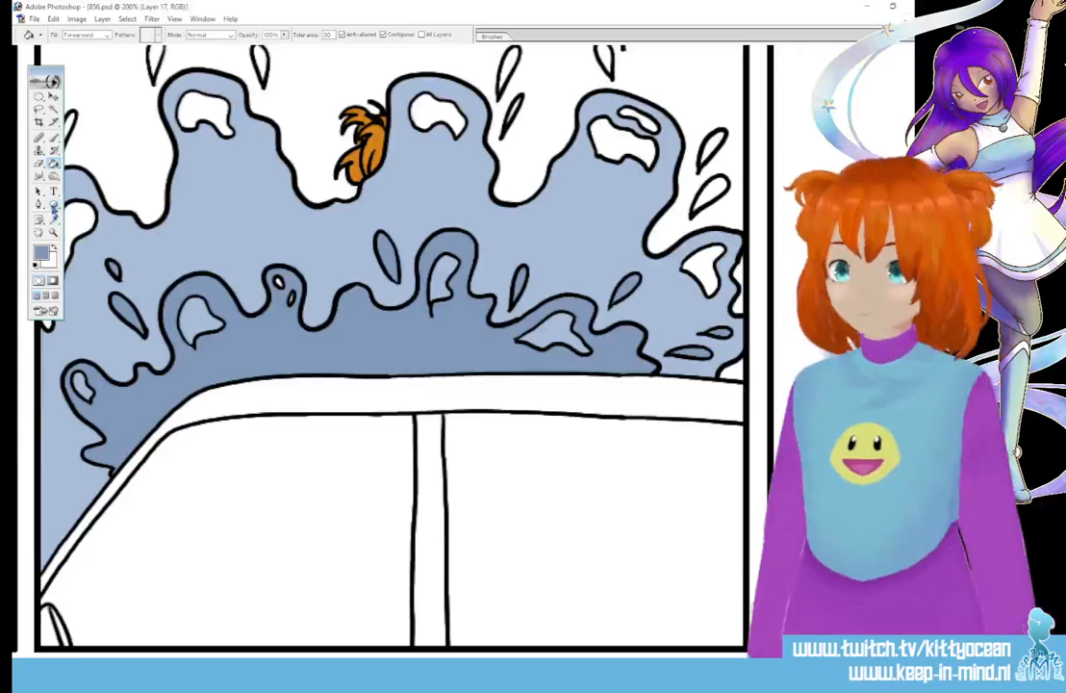
Sample the large splash's light blue and fill the water drops flying above it
key("i")
key("b")
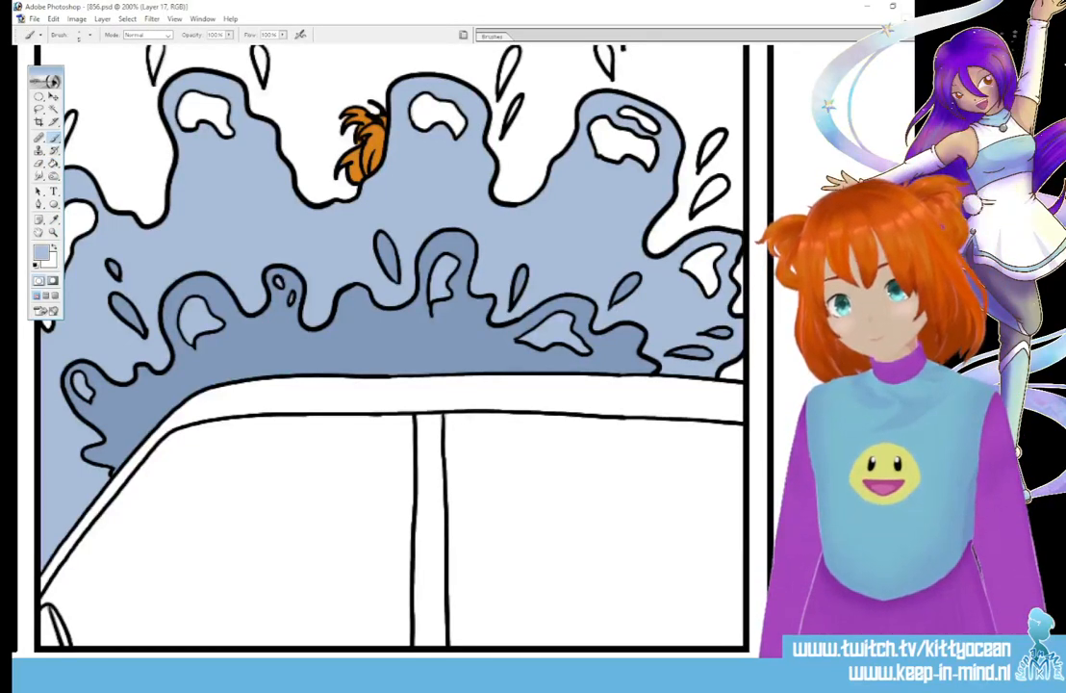
key("i")
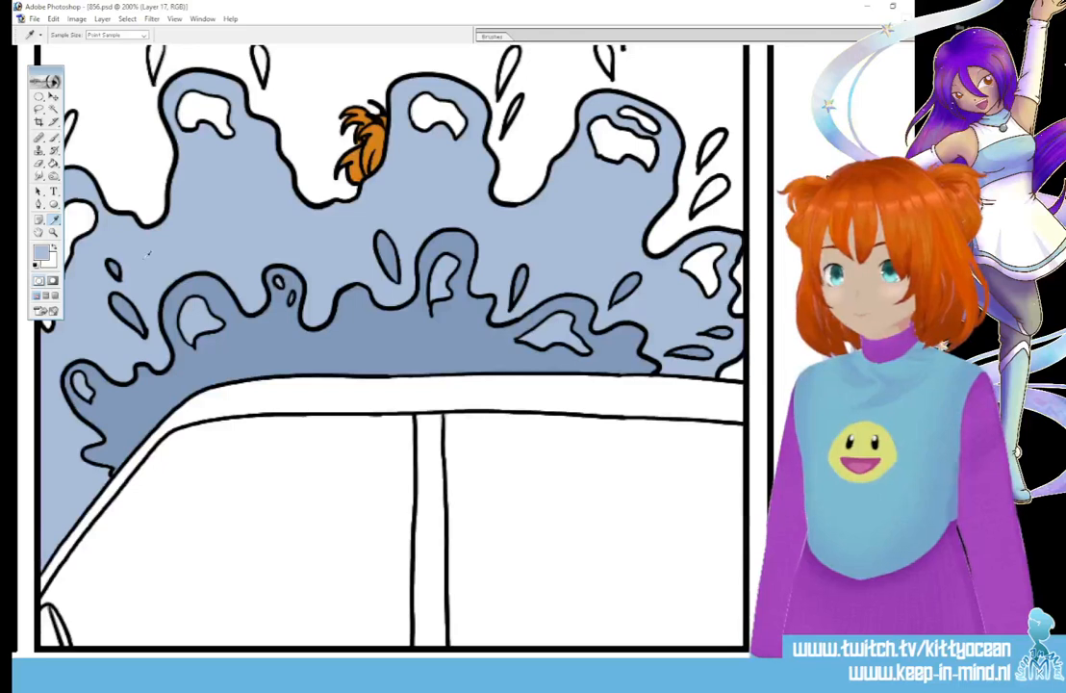
key("g")
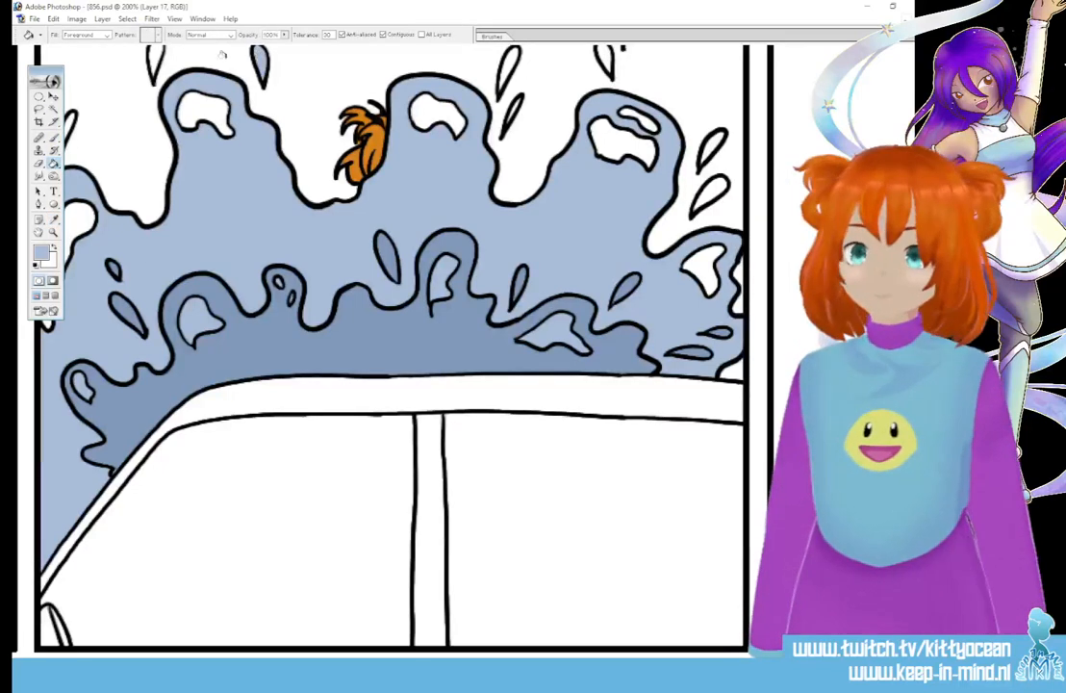
scroll(501, 192, "up", 3)
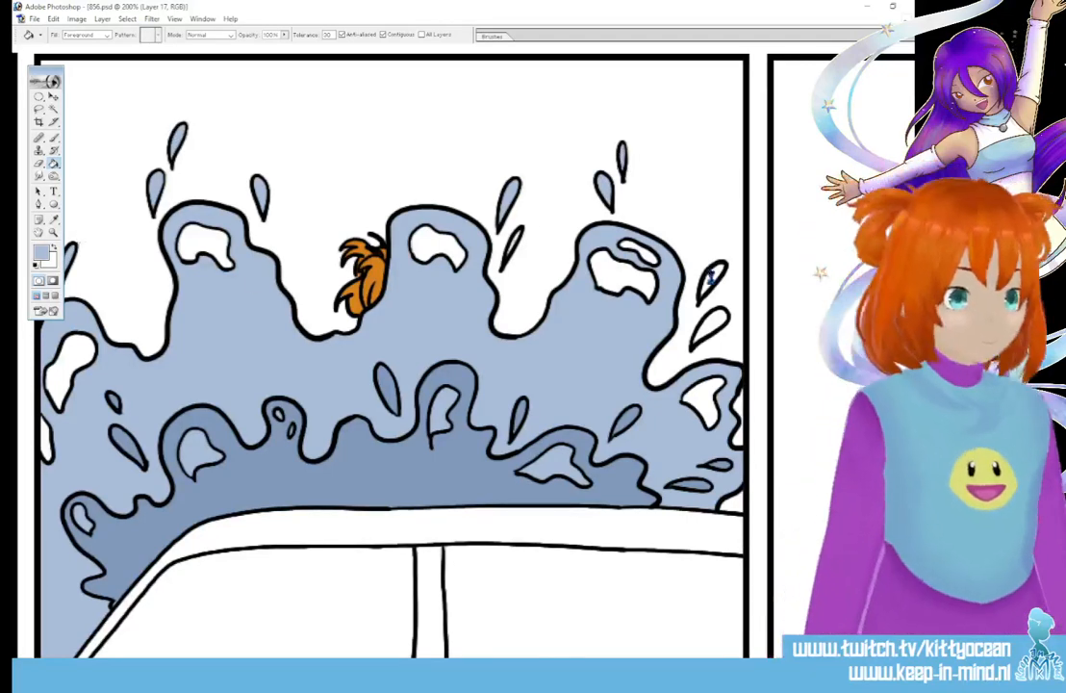
key("b")
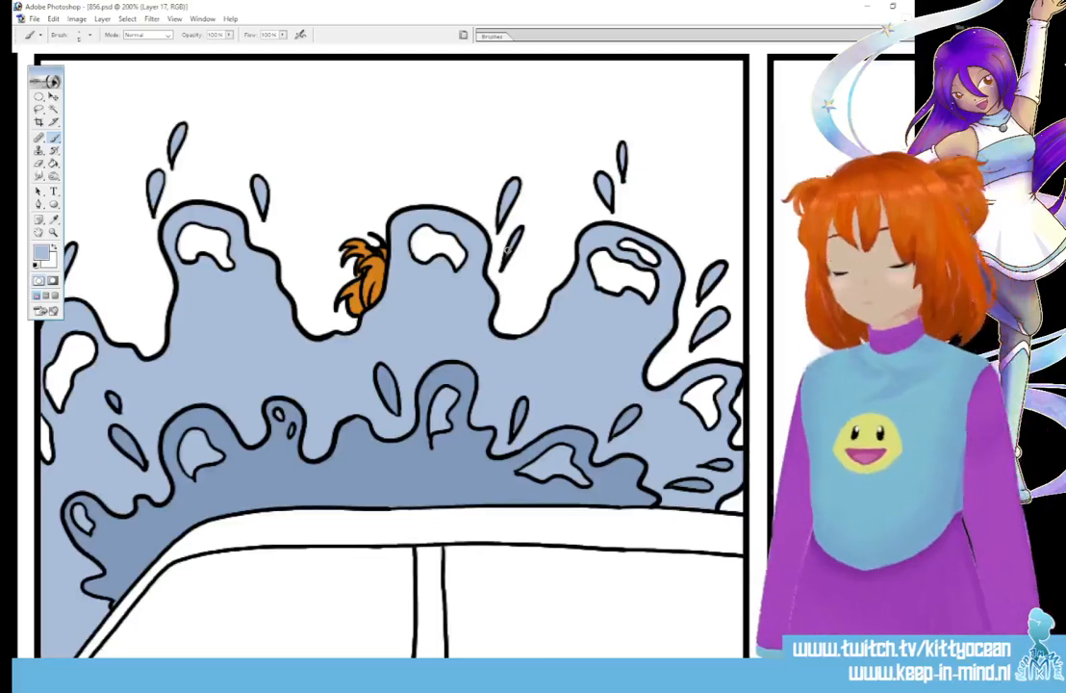
Sample the hair's orange, paint hair inside the middle splash crest's white highlight, and add its strand lines in black
left_click(53, 219)
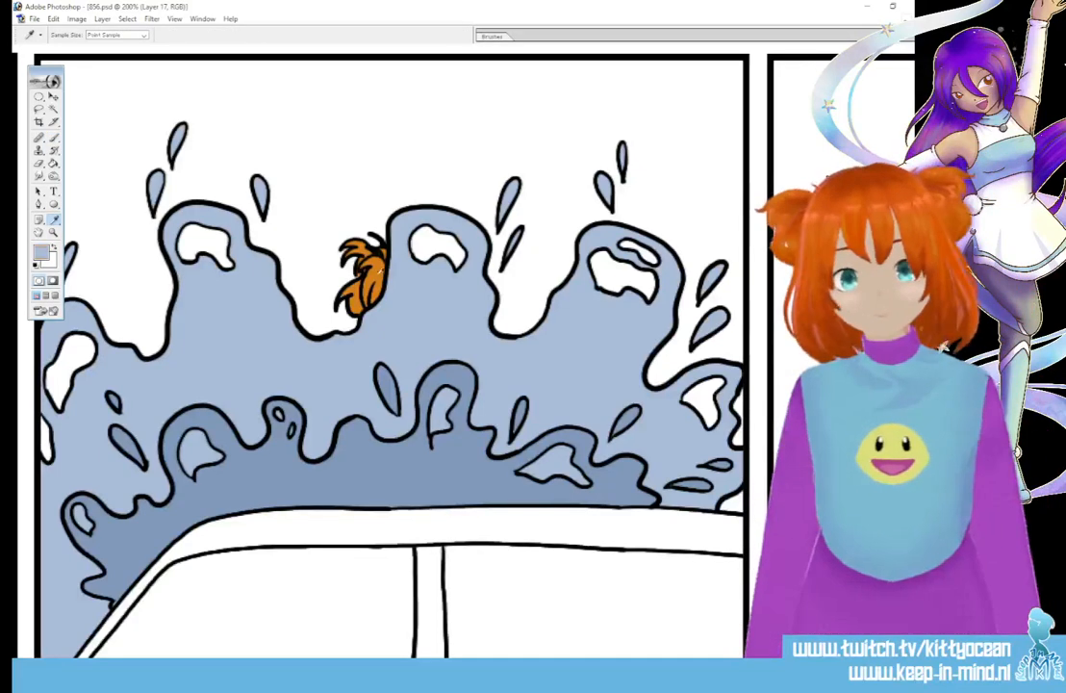
left_click(379, 274)
left_click(54, 137)
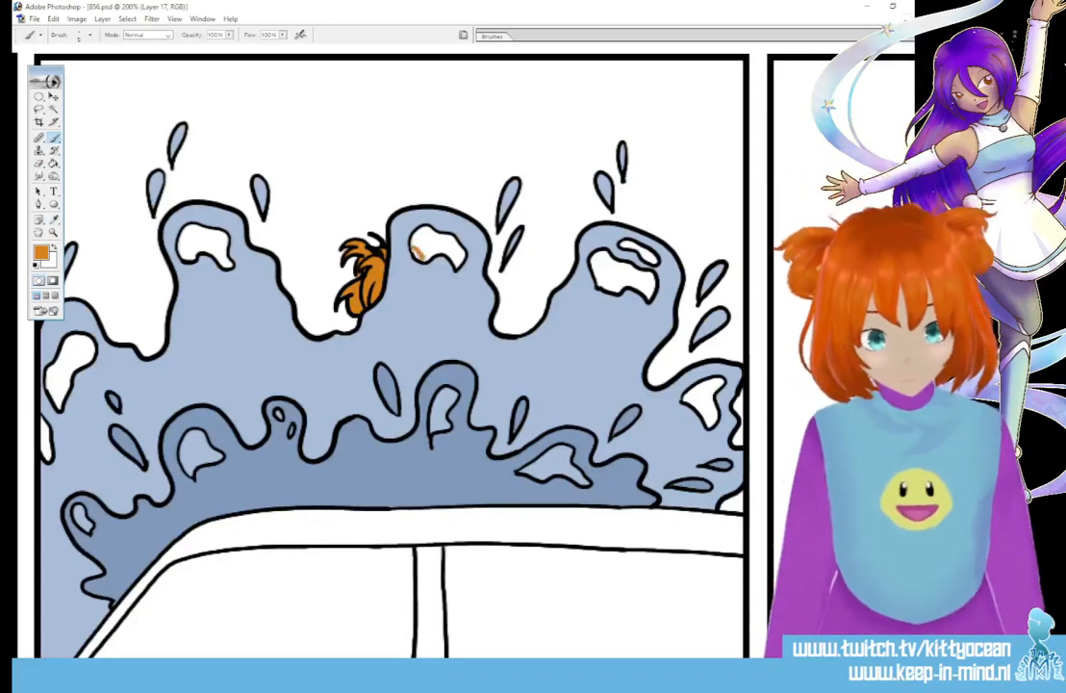
left_click_drag(418, 253, 435, 252)
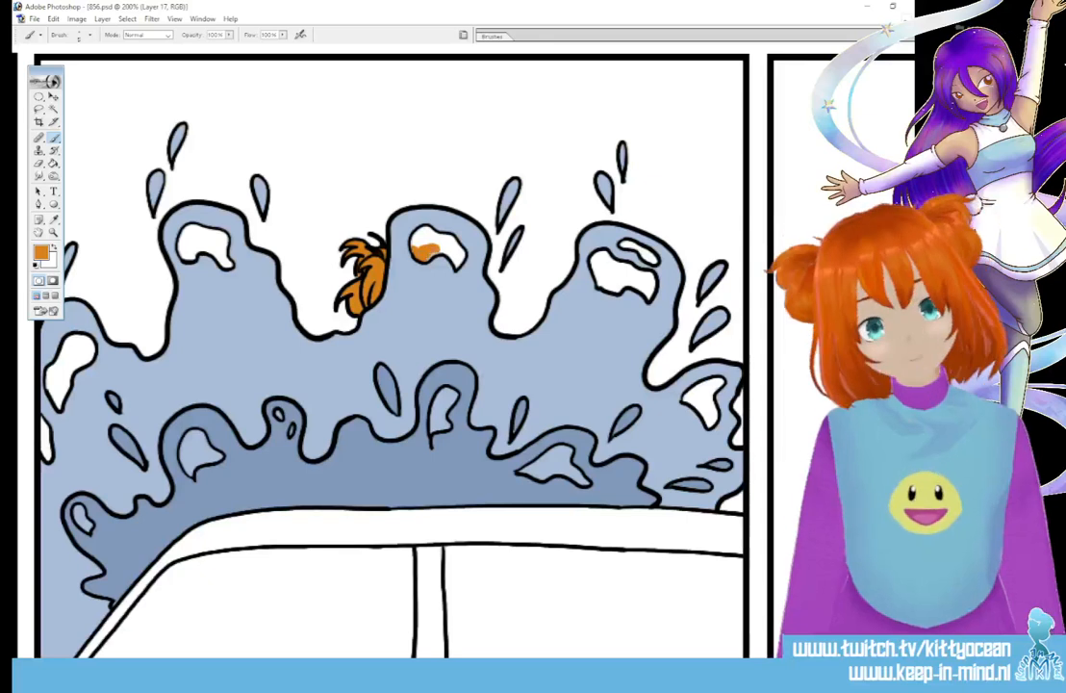
key("d")
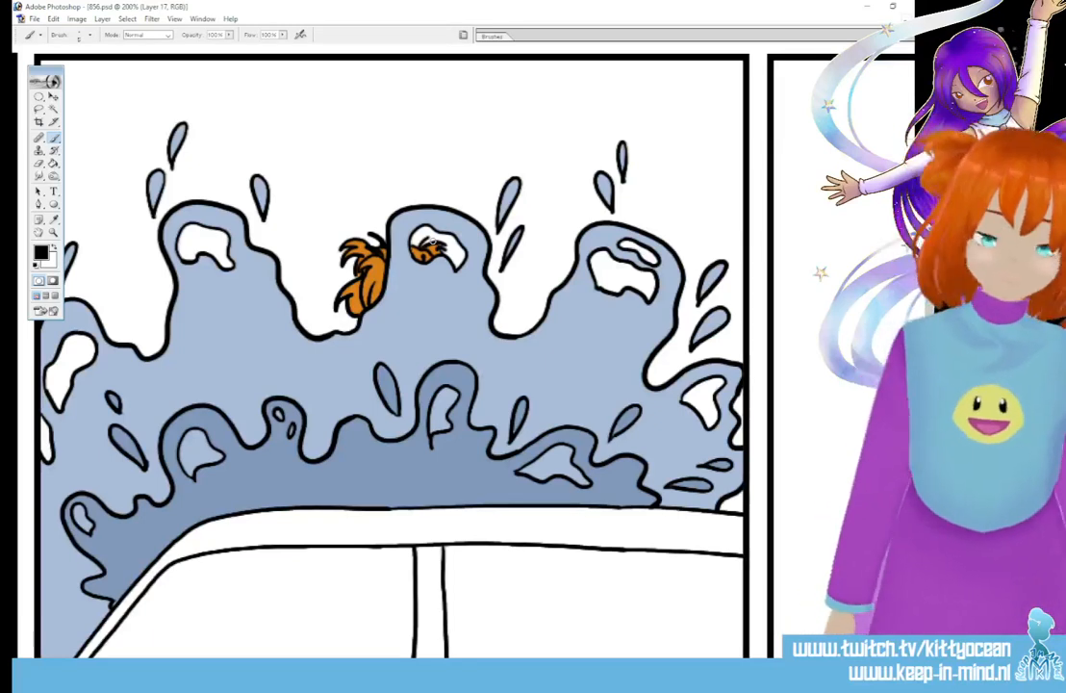
Set the foreground color to a medium gray and fill both car windows with the Paint Bucket
scroll(389, 346, "down", 5)
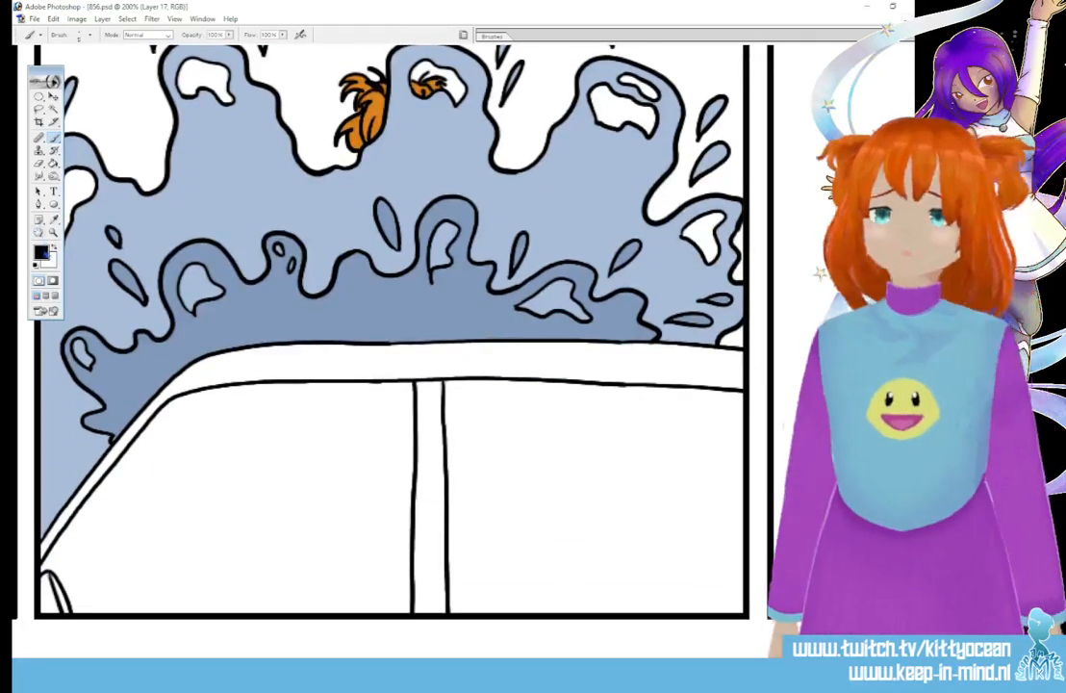
left_click(41, 252)
left_click(438, 332)
left_click(685, 266)
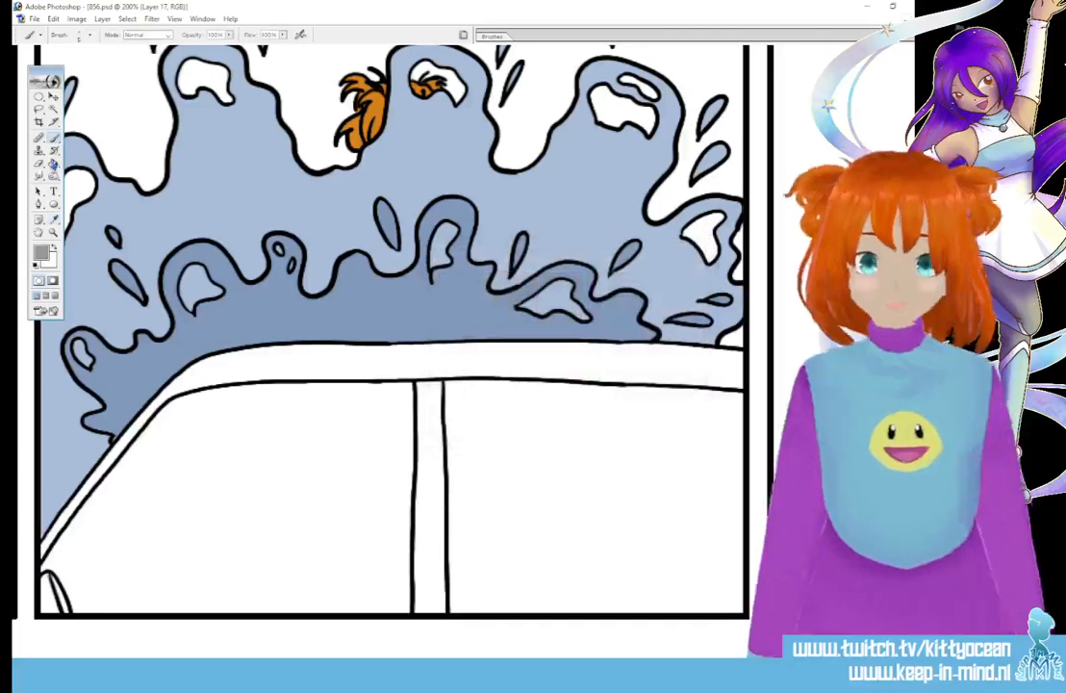
left_click(53, 164)
left_click(226, 476)
left_click(544, 482)
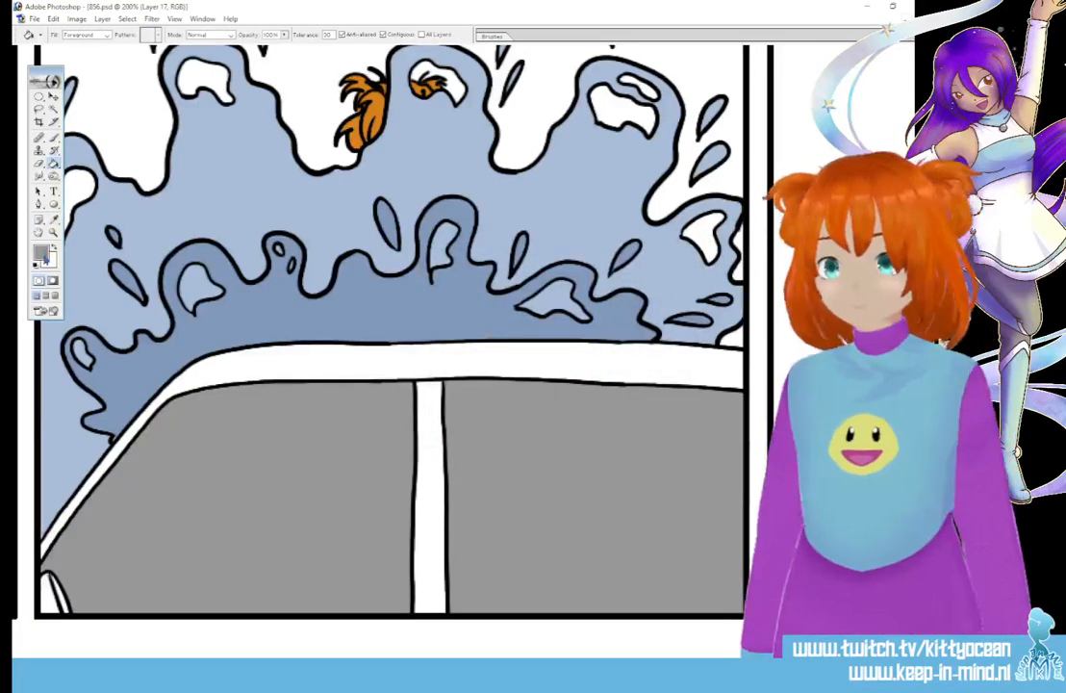
Set the foreground color to dark gray #525252 and fill the pillar between the two car windows
left_click(40, 252)
left_click(440, 384)
left_click(685, 266)
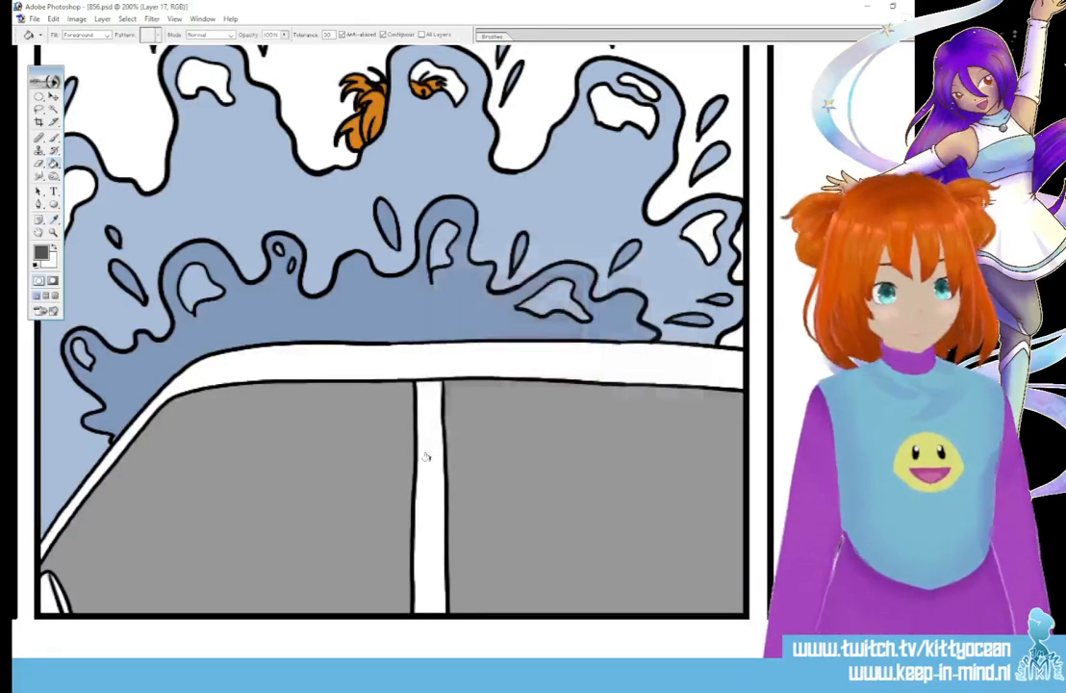
left_click(423, 459)
Set the foreground color to yellow #D3BB18 and fill the car's roof frame and the body corner by the mirror
left_click(41, 252)
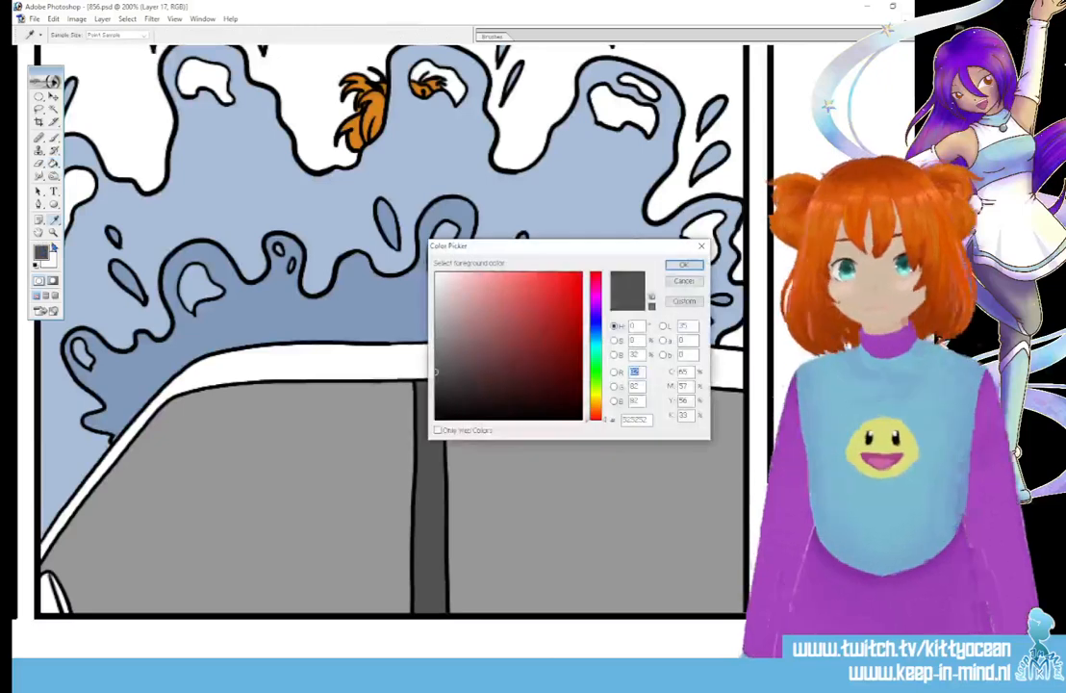
left_click(595, 332)
left_click(479, 336)
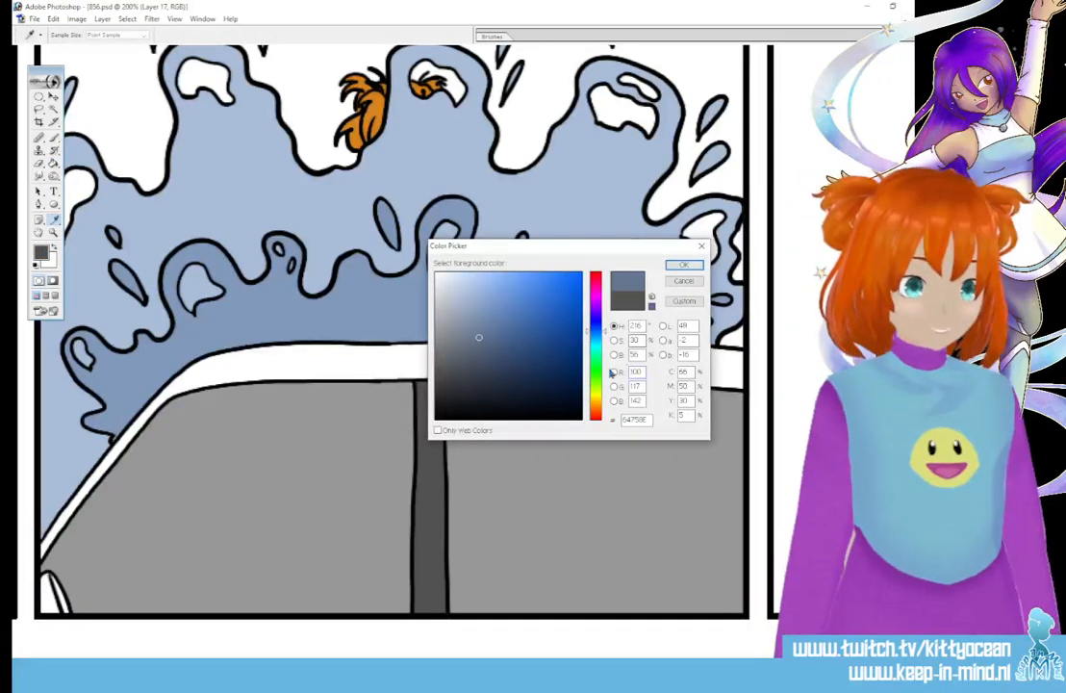
left_click(593, 385)
left_click(592, 405)
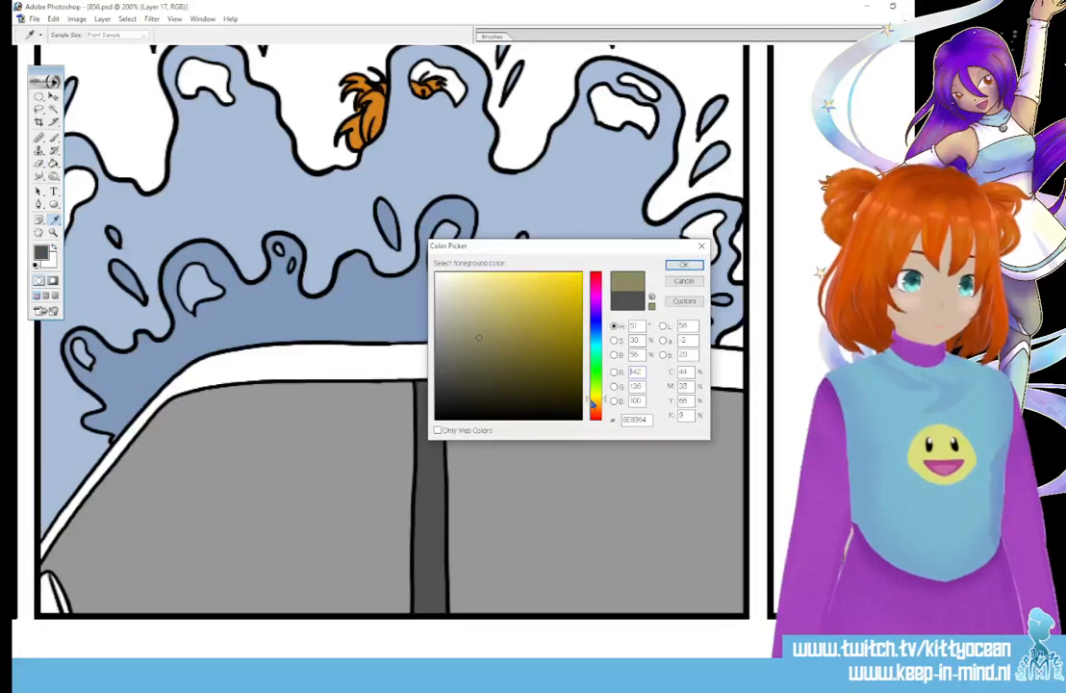
left_click_drag(493, 287, 566, 297)
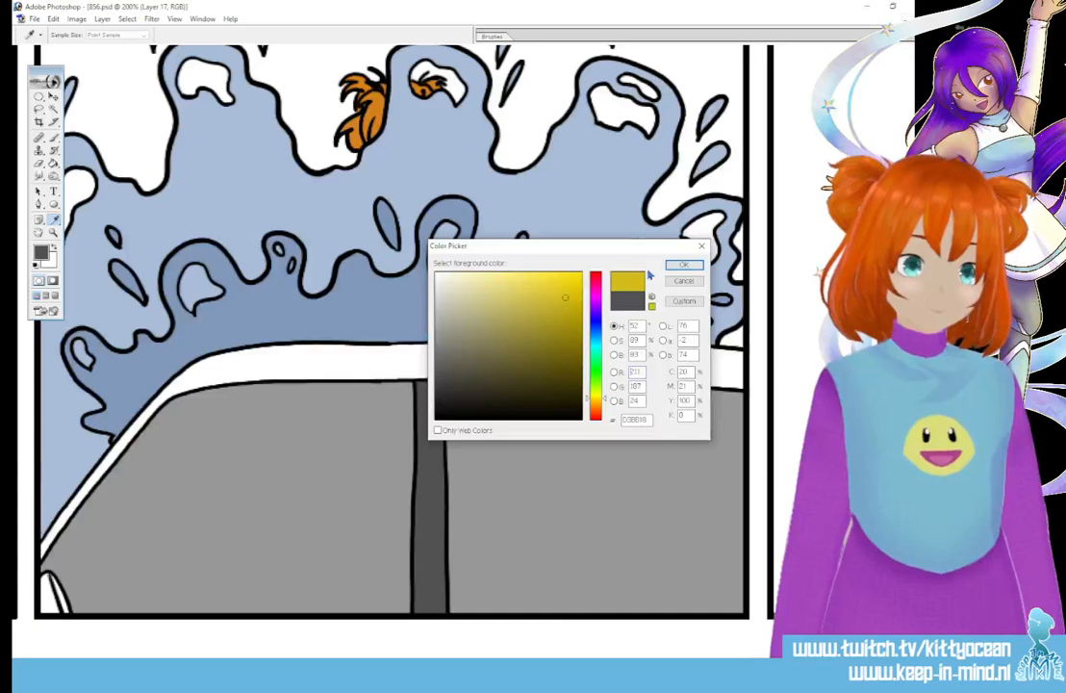
left_click(684, 265)
left_click(370, 357)
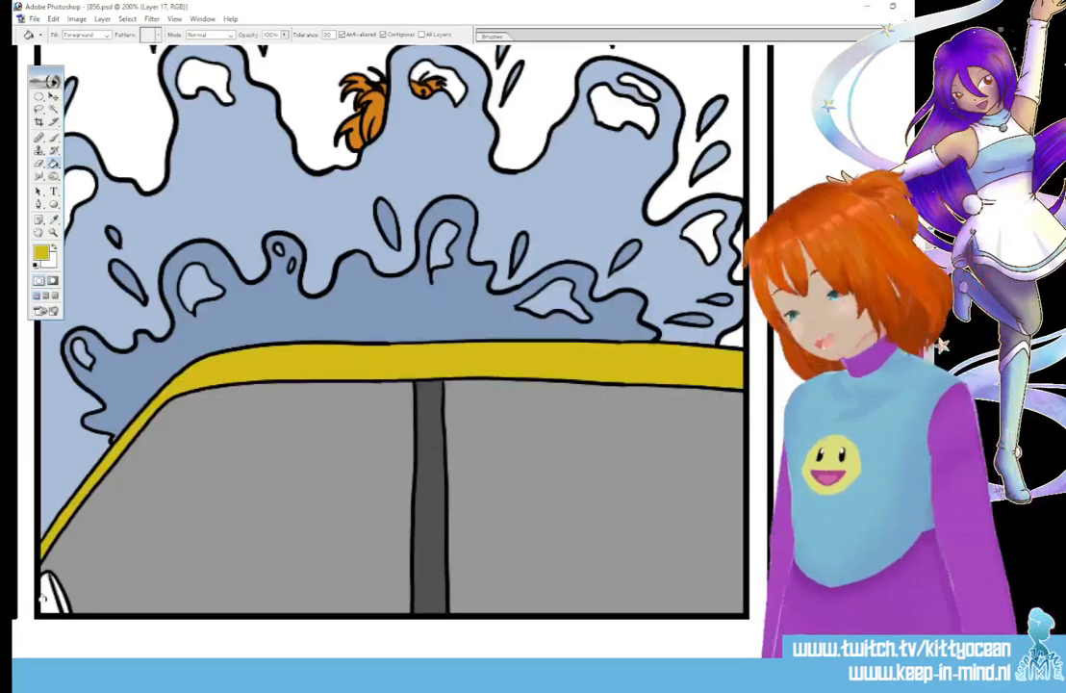
Sample the window gray, lighten it, and brush it into the remaining white sliver of the car's side mirror
left_click(54, 220)
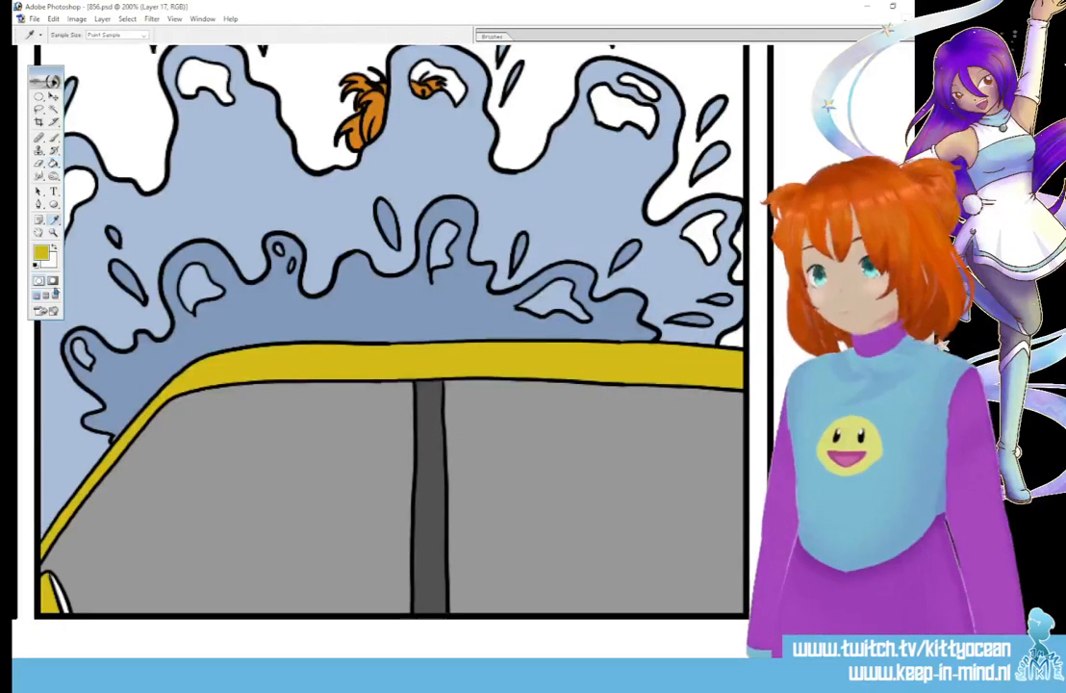
left_click(98, 463)
left_click(41, 252)
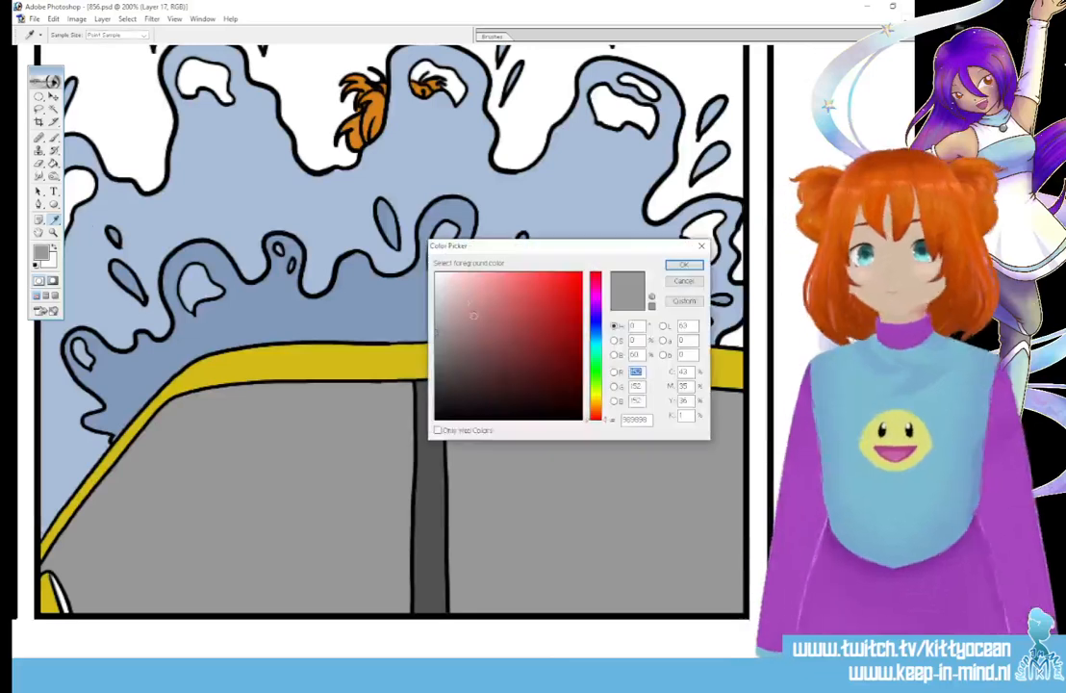
key("Escape")
left_click(54, 136)
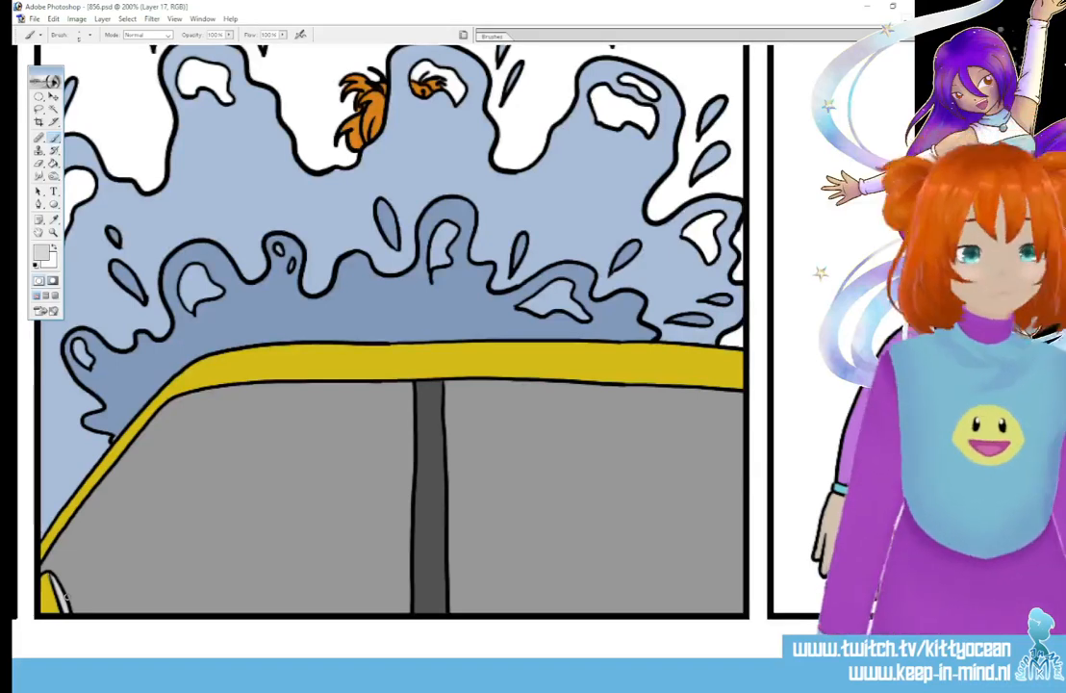
Sample the orange hair in the last panel and brush it into the uncolored gaps between the hair strands
scroll(385, 327, "right", 10)
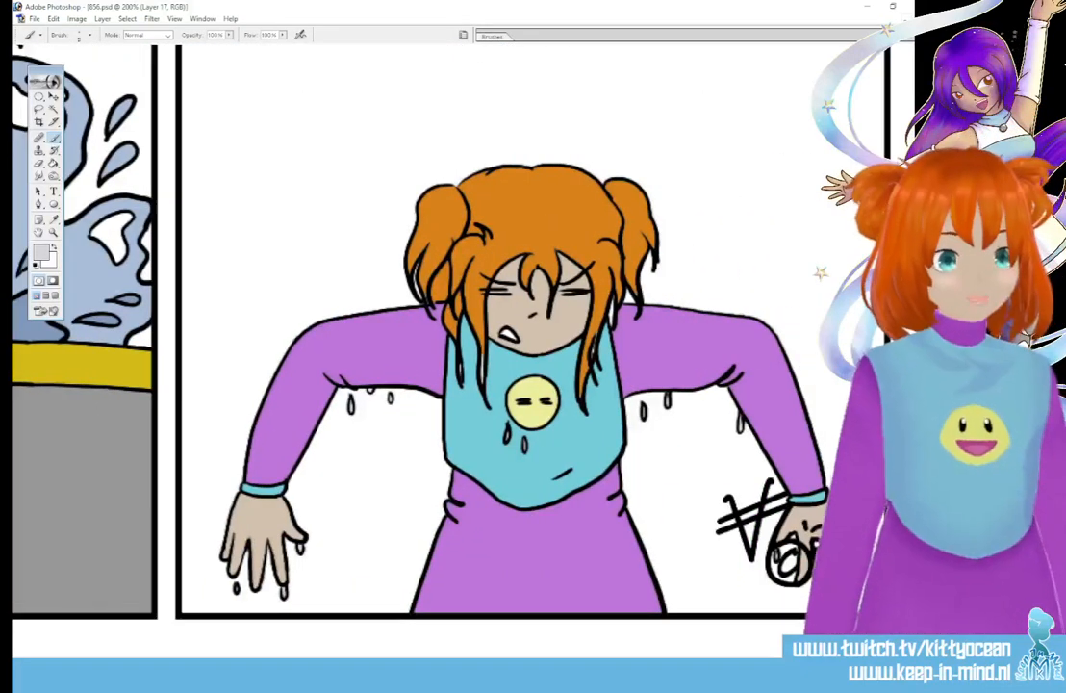
left_click(54, 219)
left_click(521, 209)
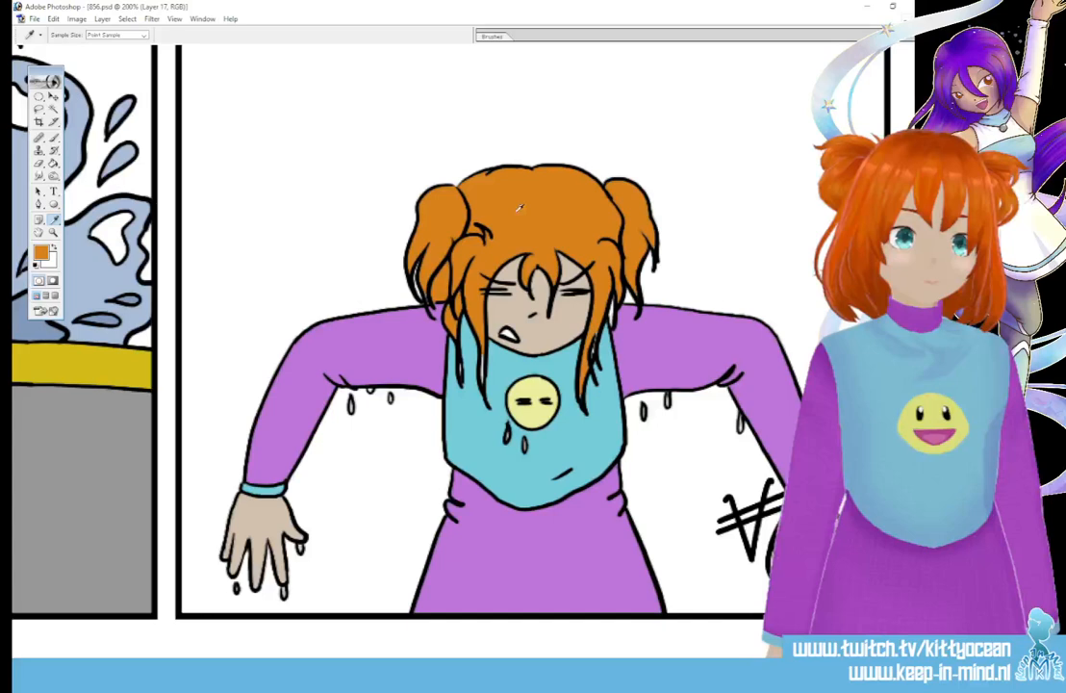
left_click(55, 137)
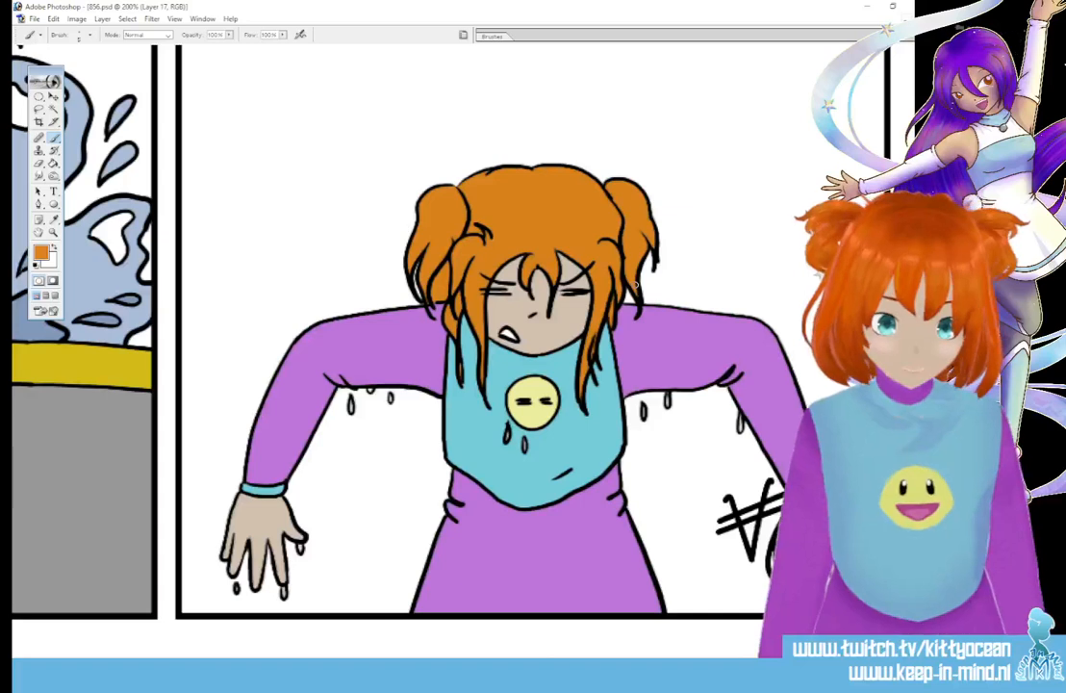
Set the foreground color to a pale blue-green and paint the water drops hanging from the girl's arms and fingers
left_click(42, 253)
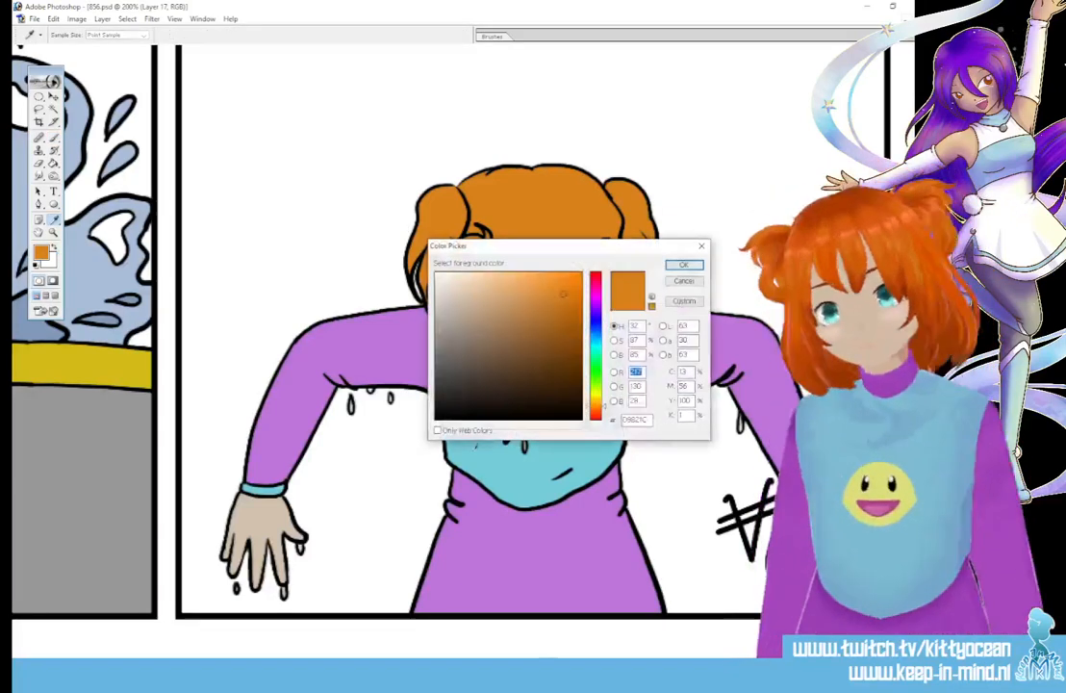
left_click(536, 468)
left_click(683, 265)
key("b")
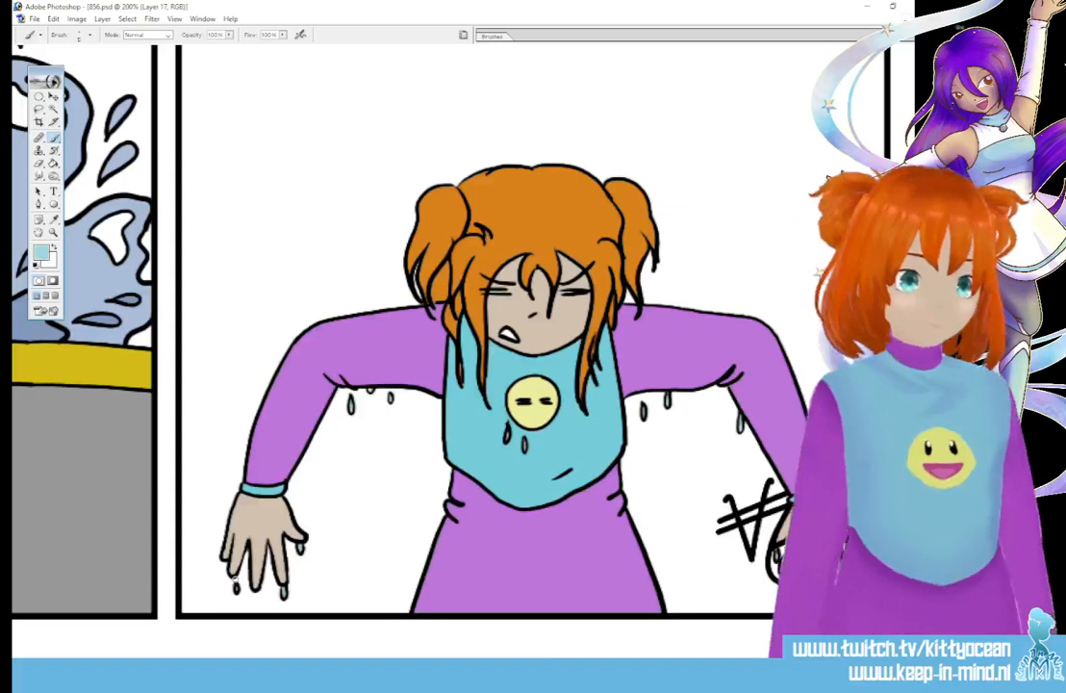
Touch up leftover gaps on the girl in the last panel with the sampled skin tone and the bib's turquoise
key("i")
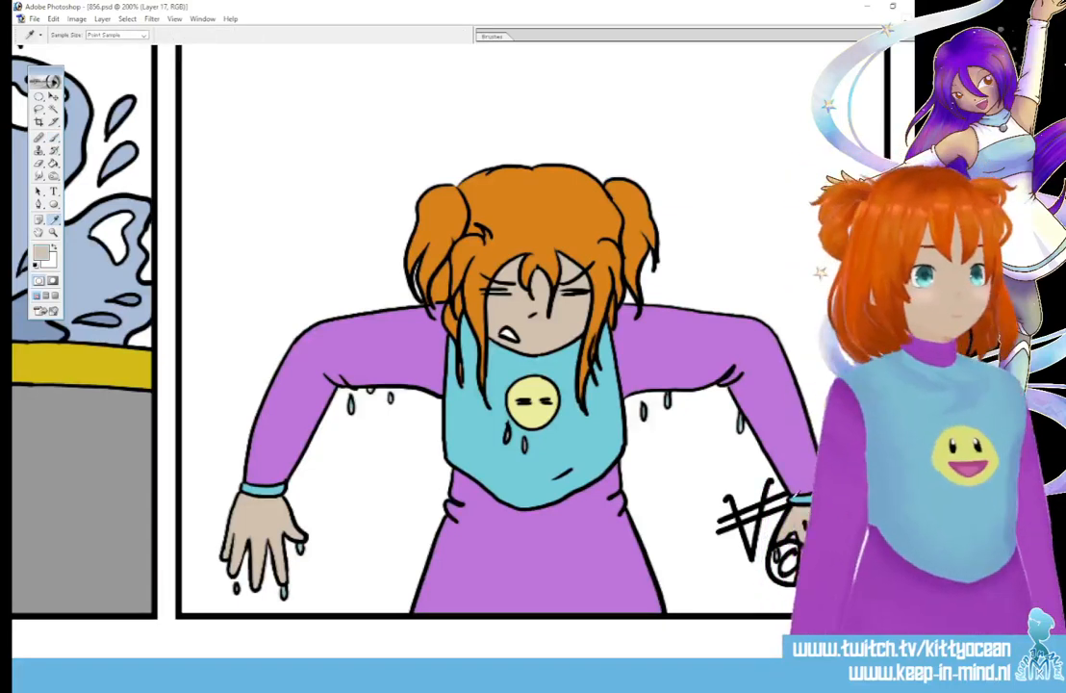
key("b")
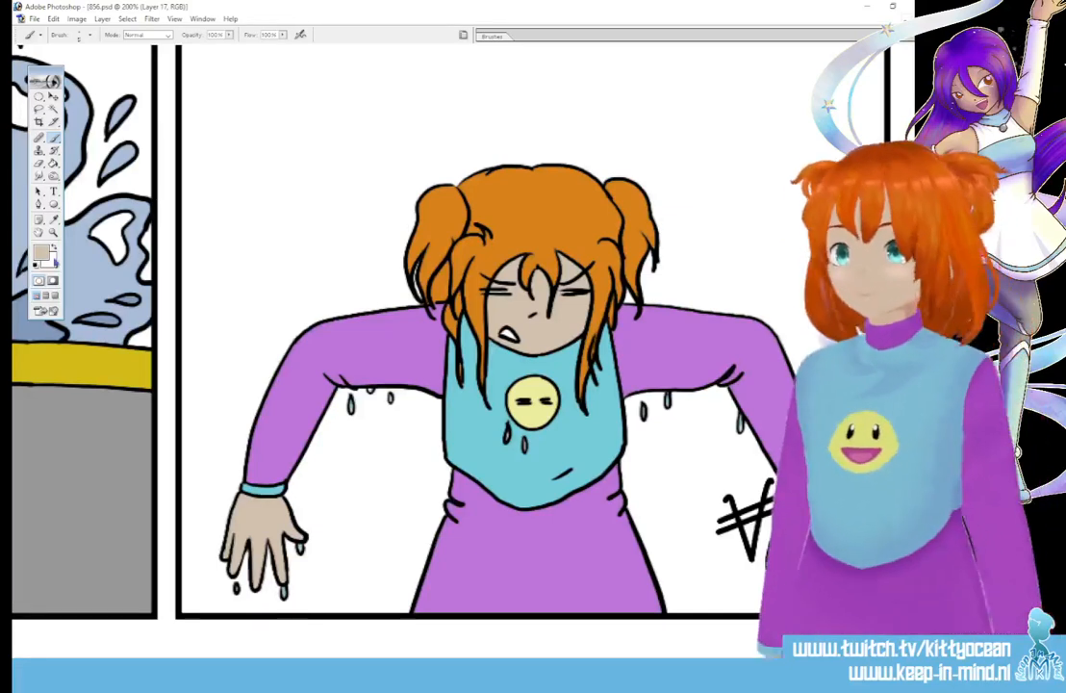
key("i")
left_click(53, 139)
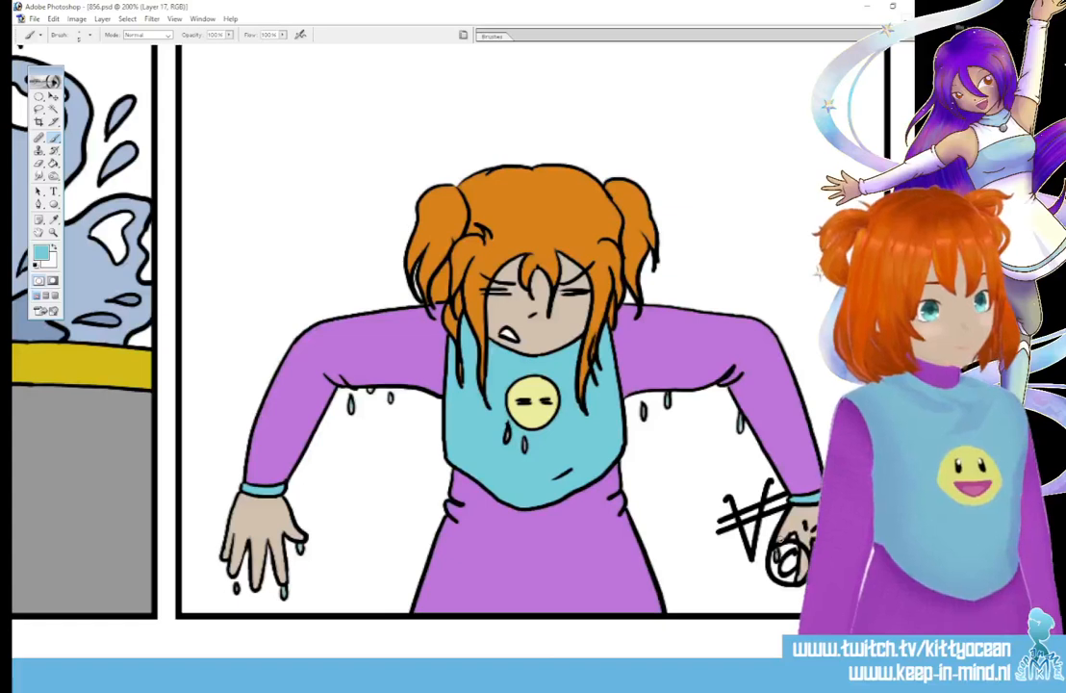
Paint the girl's open mouth in a muted dark pink and touch up her face with the sampled skin tone
left_click(45, 254)
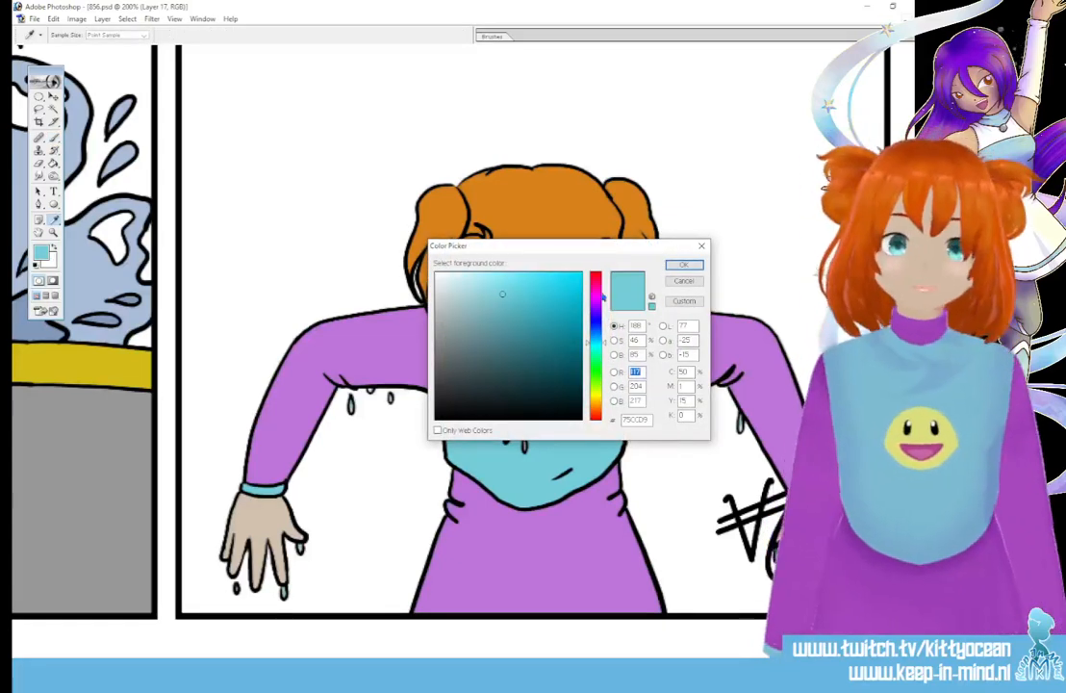
left_click_drag(602, 296, 596, 284)
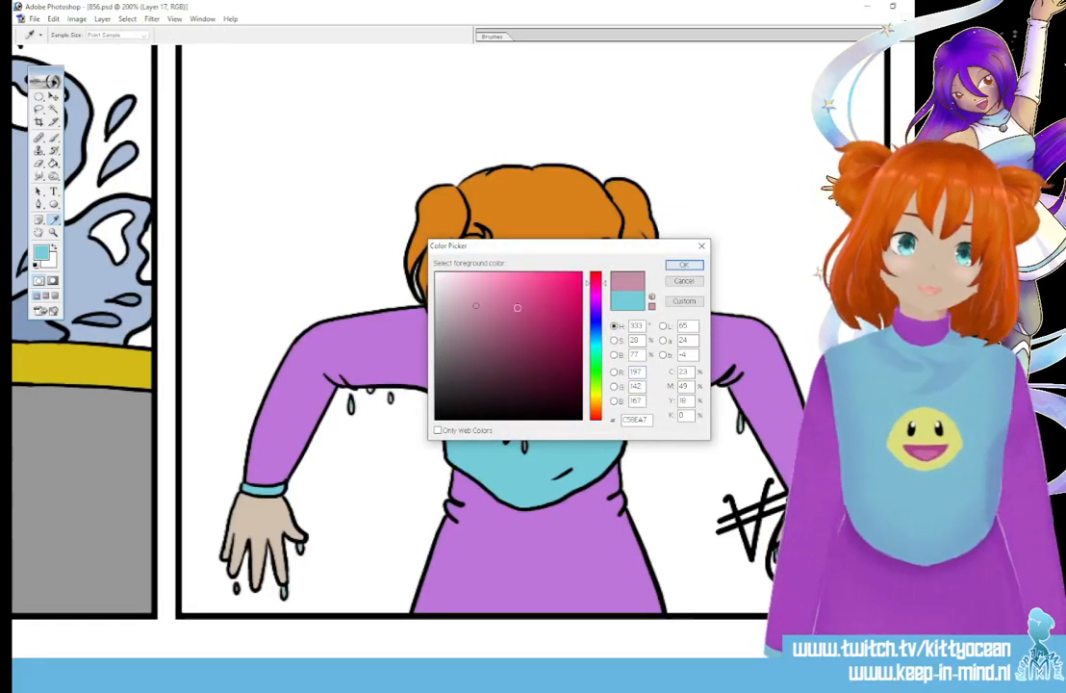
left_click(683, 264)
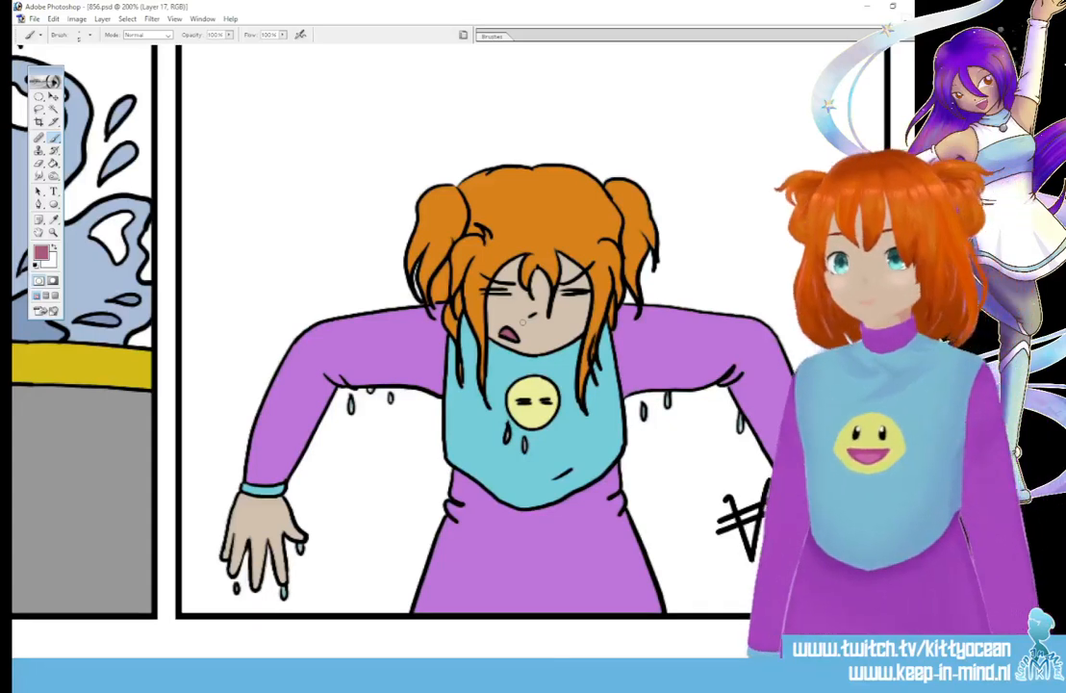
key("i")
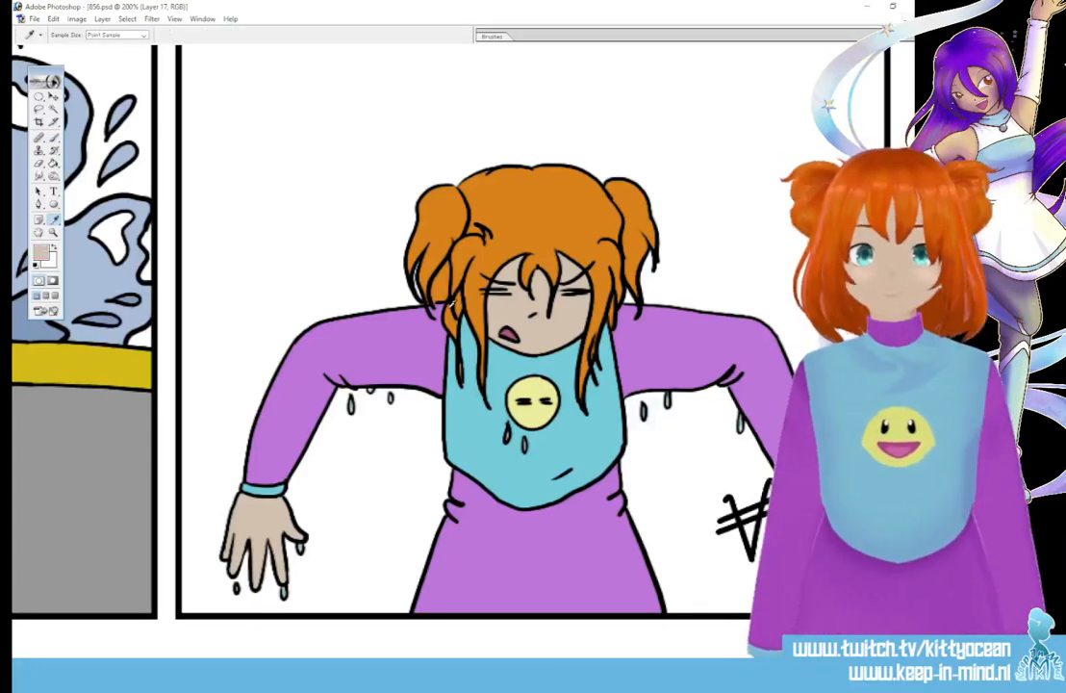
key("b")
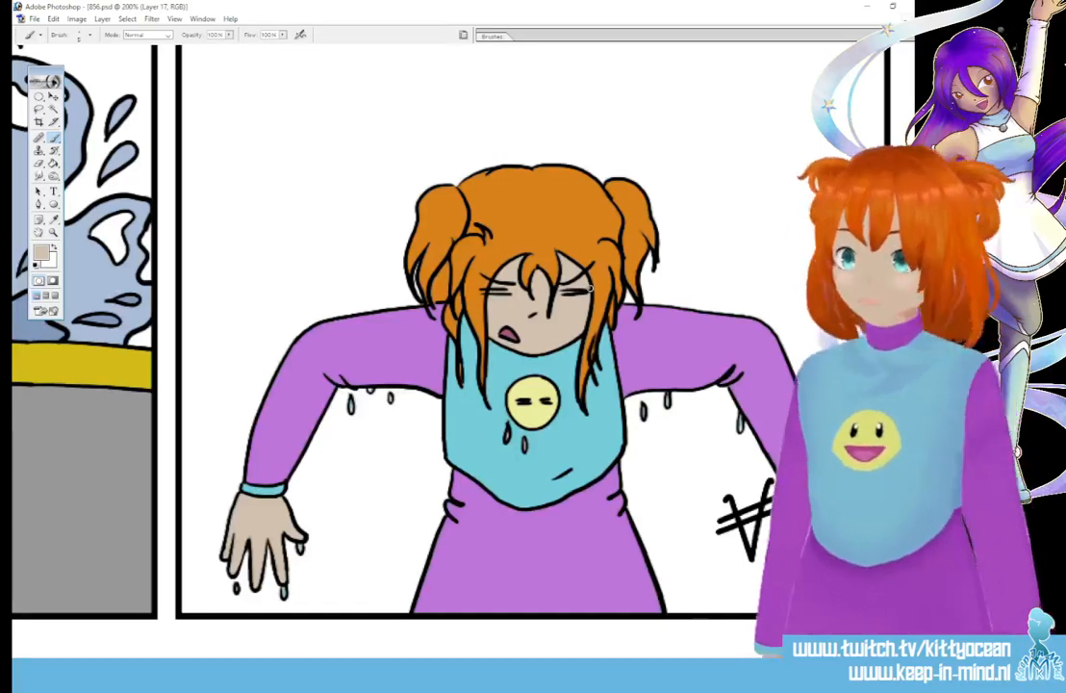
Sample the splash's light blue and paint the water drops on the girl's bib with the Brush
left_click(54, 219)
left_click(75, 142)
left_click(59, 139)
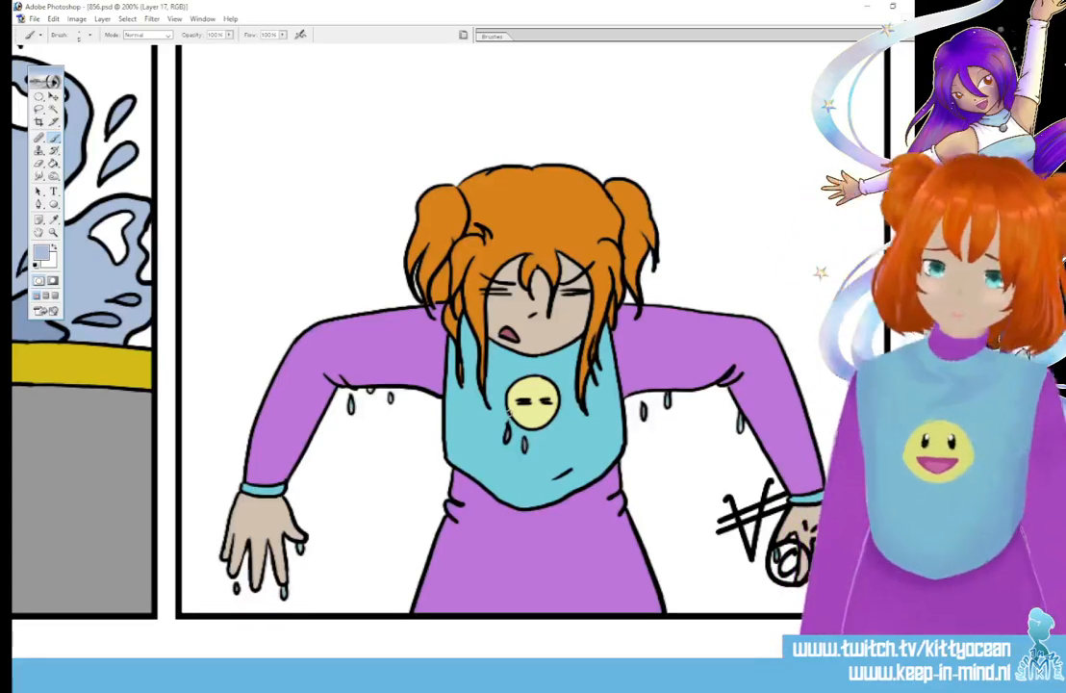
Paste the copied artwork of all four panels as a new layer
key("ctrl+minus")
key("ctrl+minus")
key("ctrl+minus")
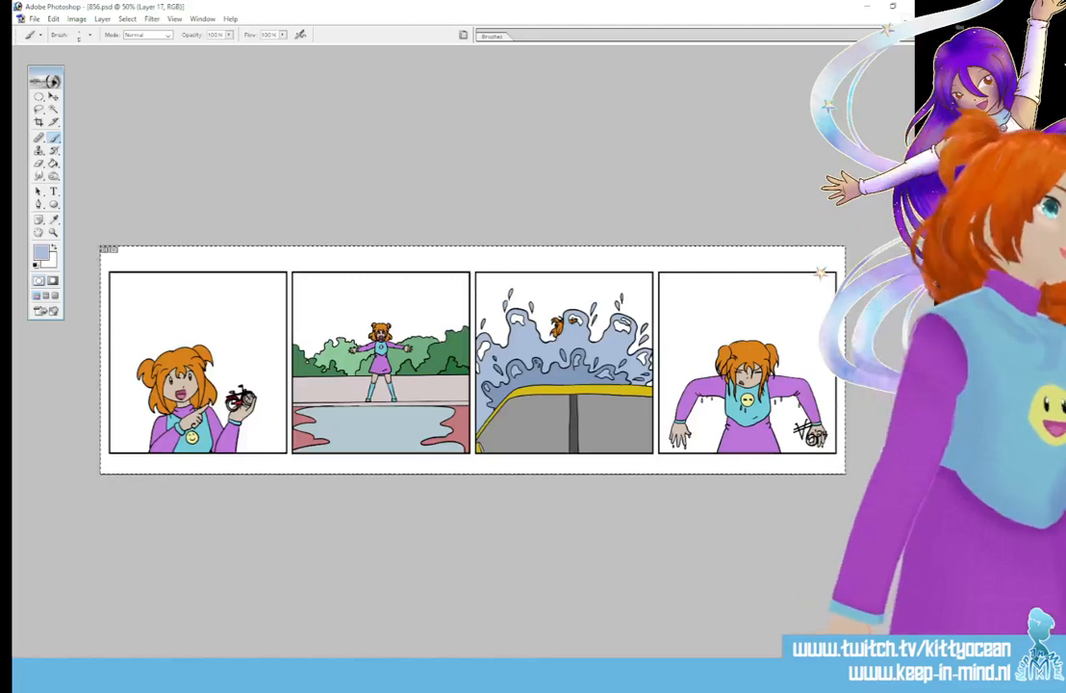
key("ctrl+v")
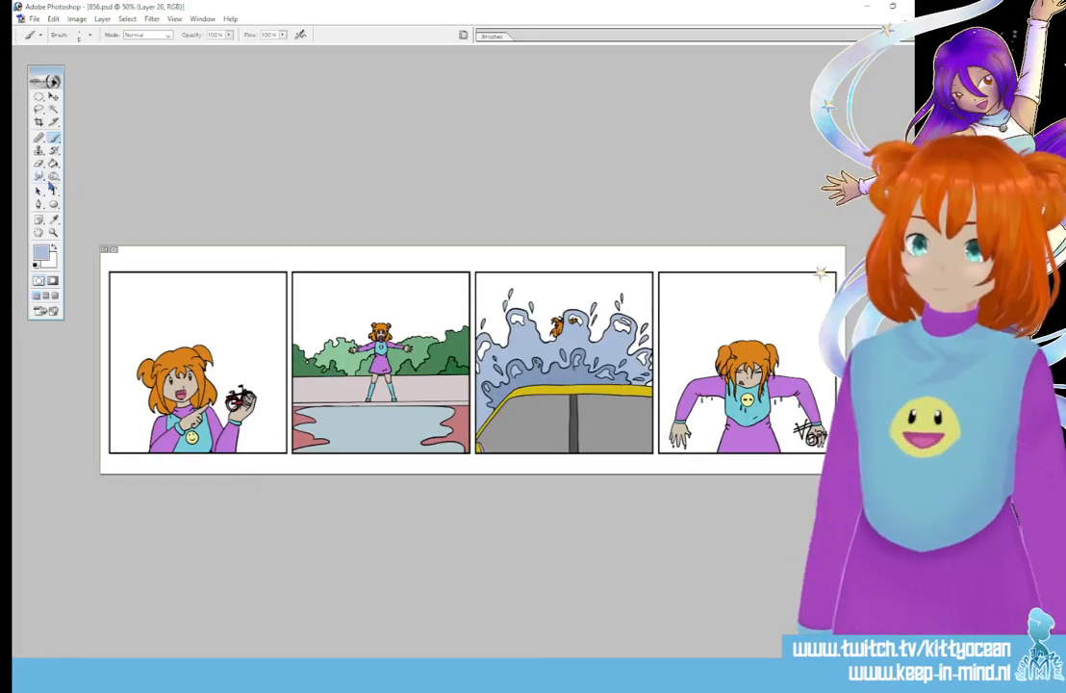
Burn soft shadows into the characters, bushes, pavement, puddle and water splash, with range Midtones and 44% exposure
left_click(53, 176)
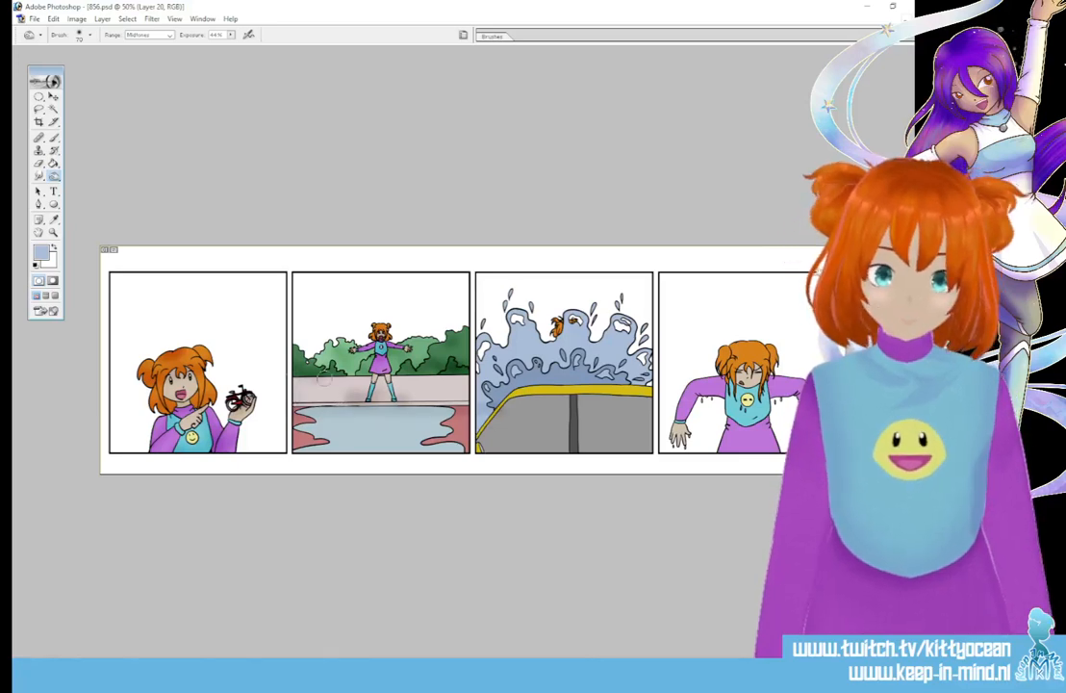
mouse_move(352, 422)
left_mouse_down()
mouse_move(360, 427)
mouse_move(338, 439)
left_mouse_up()
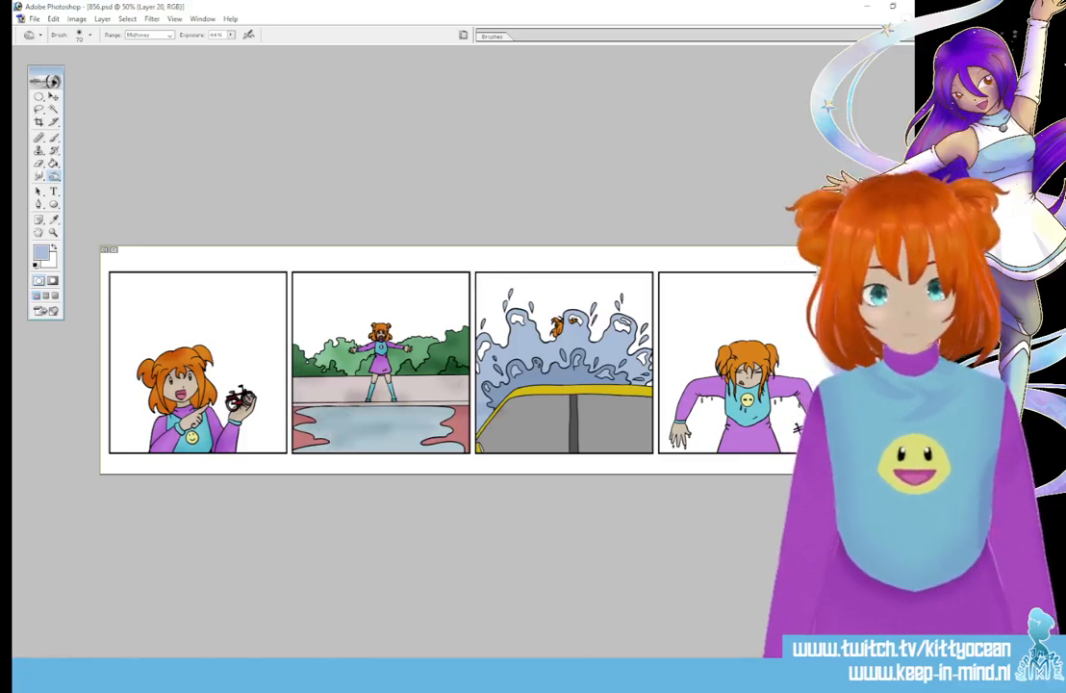
left_click_drag(361, 387, 303, 388)
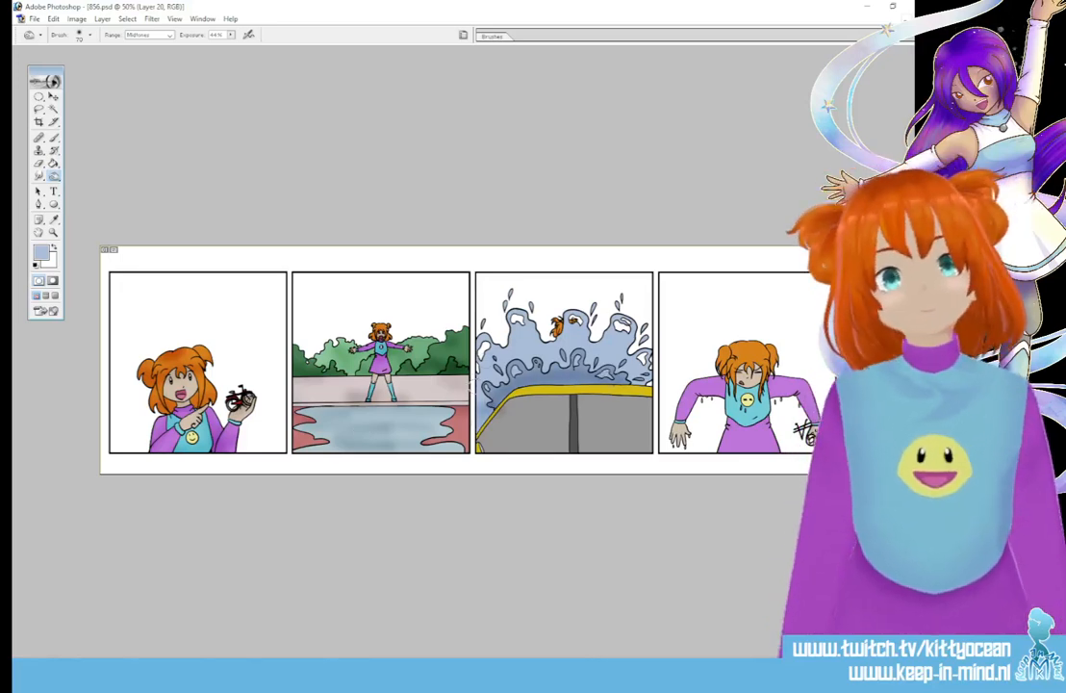
mouse_move(413, 329)
left_mouse_down()
mouse_move(457, 304)
mouse_move(524, 308)
mouse_move(546, 321)
left_mouse_up()
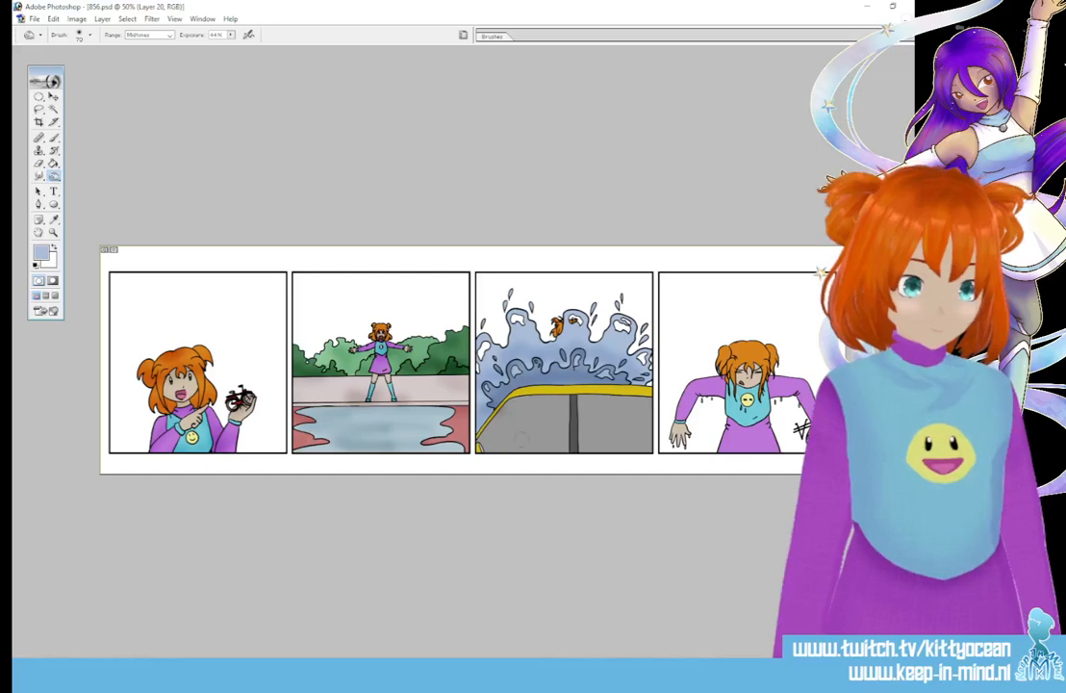
Burn diagonal reflection streaks across both gray car windows
left_click_drag(517, 400, 494, 462)
left_click_drag(550, 399, 529, 466)
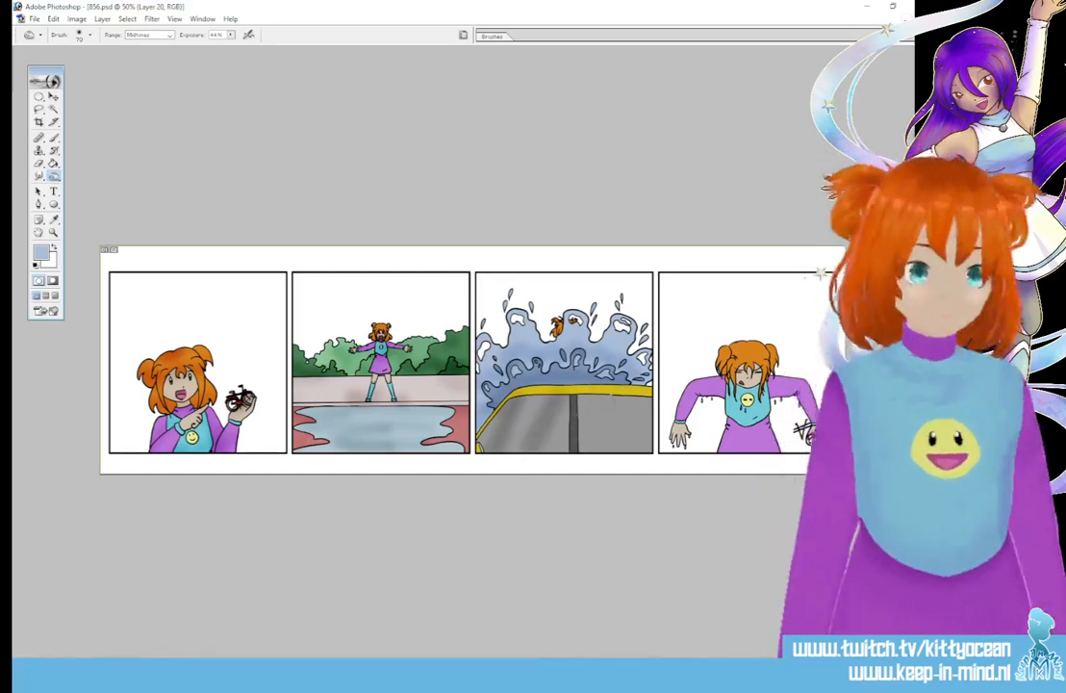
mouse_move(607, 398)
left_mouse_down()
mouse_move(588, 446)
mouse_move(609, 451)
left_mouse_up()
left_click_drag(644, 401, 624, 450)
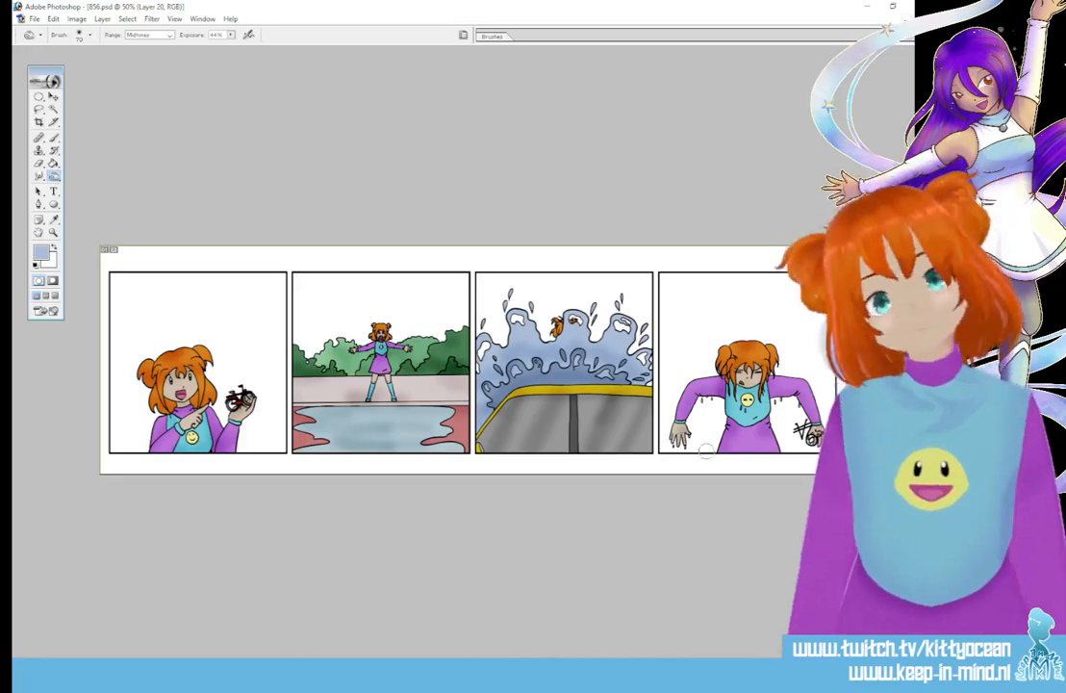
Dodge highlights into the characters, bushes, pavement, puddle, splash and car roof, with range Highlights and 21% exposure
left_click_drag(52, 176, 97, 177)
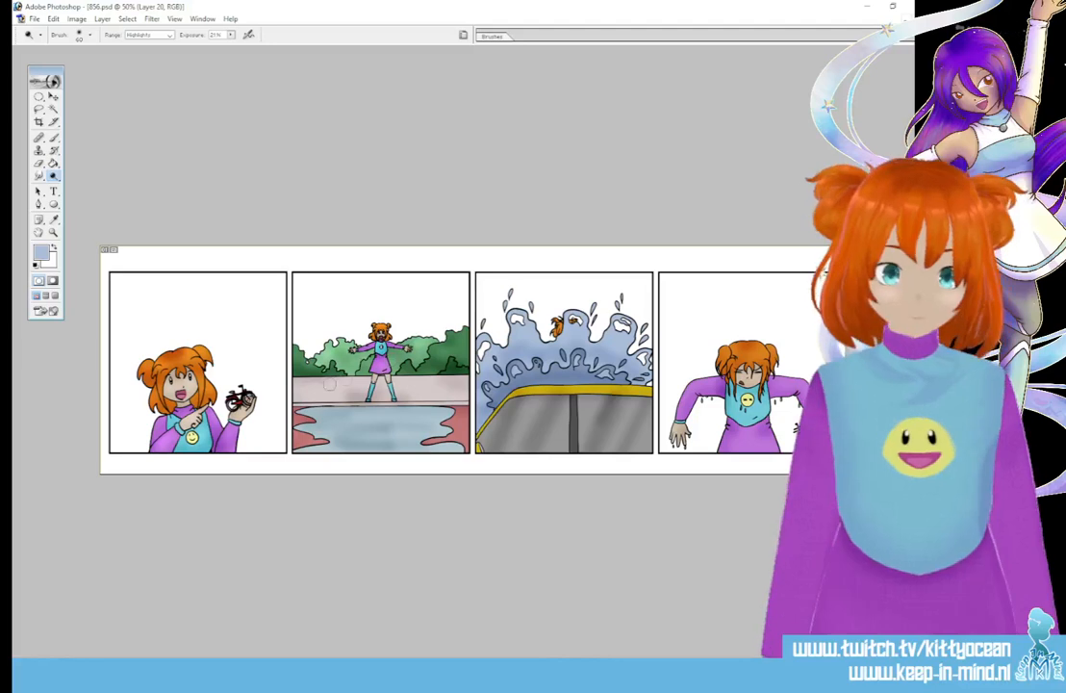
mouse_move(332, 417)
left_mouse_down()
mouse_move(412, 419)
mouse_move(412, 432)
left_mouse_up()
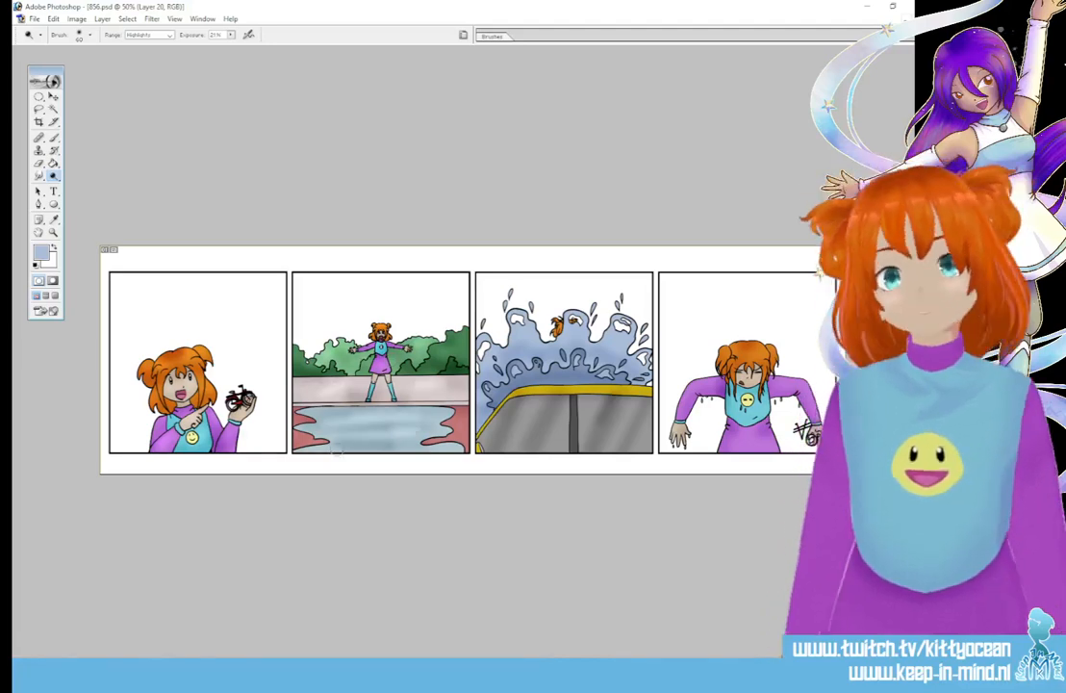
mouse_move(336, 450)
left_mouse_down()
mouse_move(458, 447)
mouse_move(371, 449)
left_mouse_up()
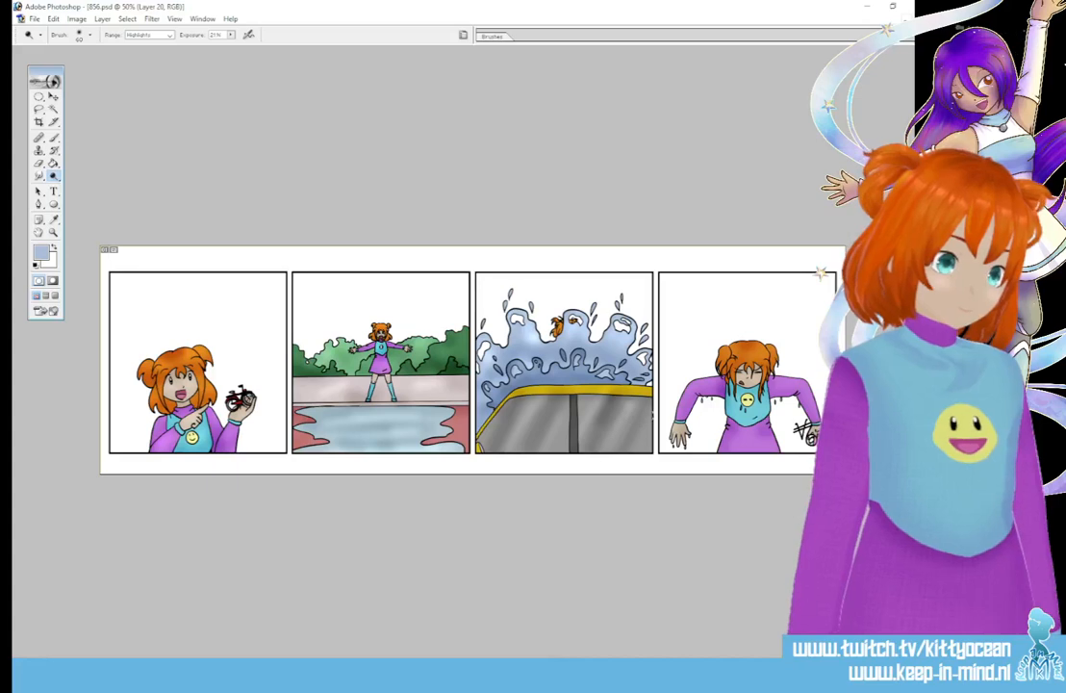
left_click_drag(651, 392, 519, 393)
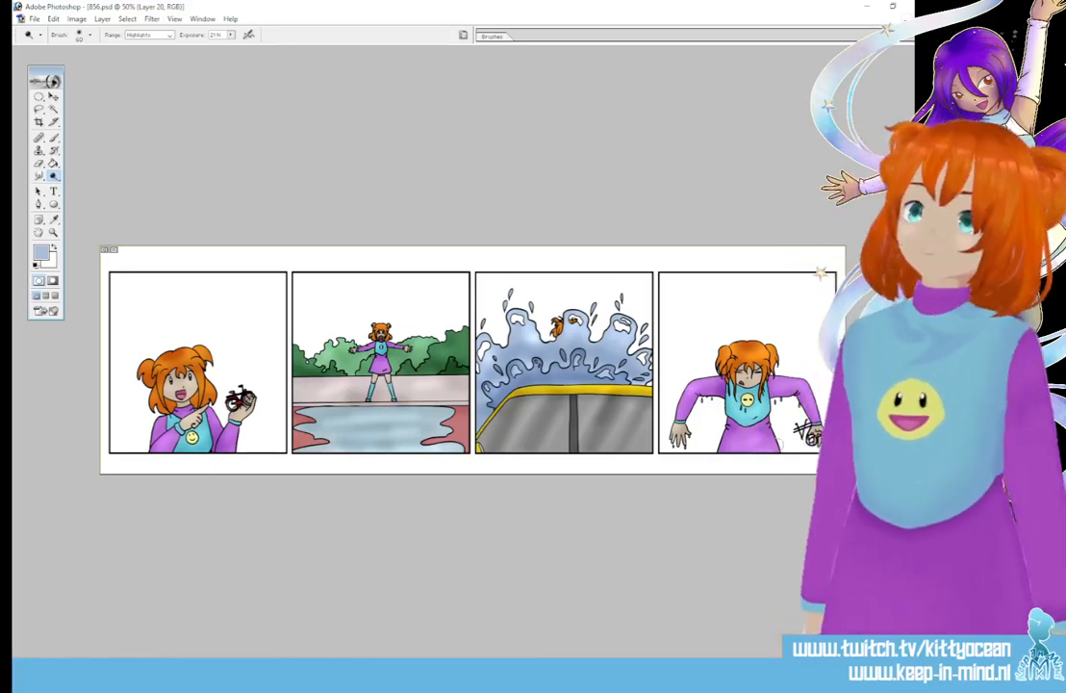
scroll(446, 336, "up", 4)
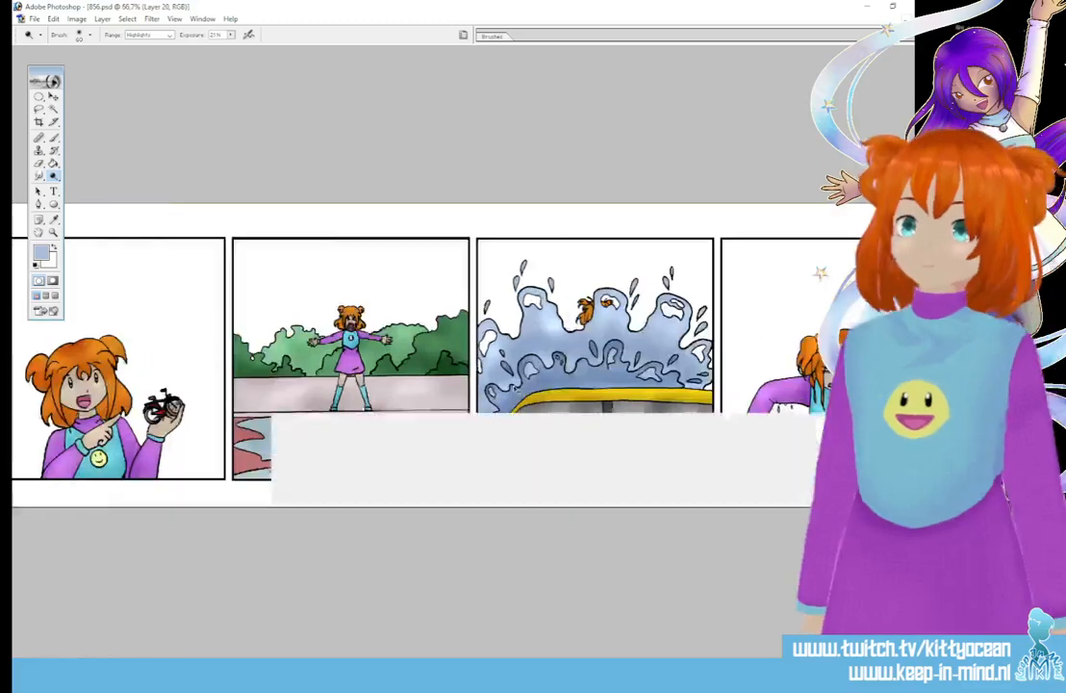
Color the shirt emblem in panel two with the yellow sampled from panel one's smiley, painting with the Brush in Multiply mode
scroll(396, 399, "left", 10)
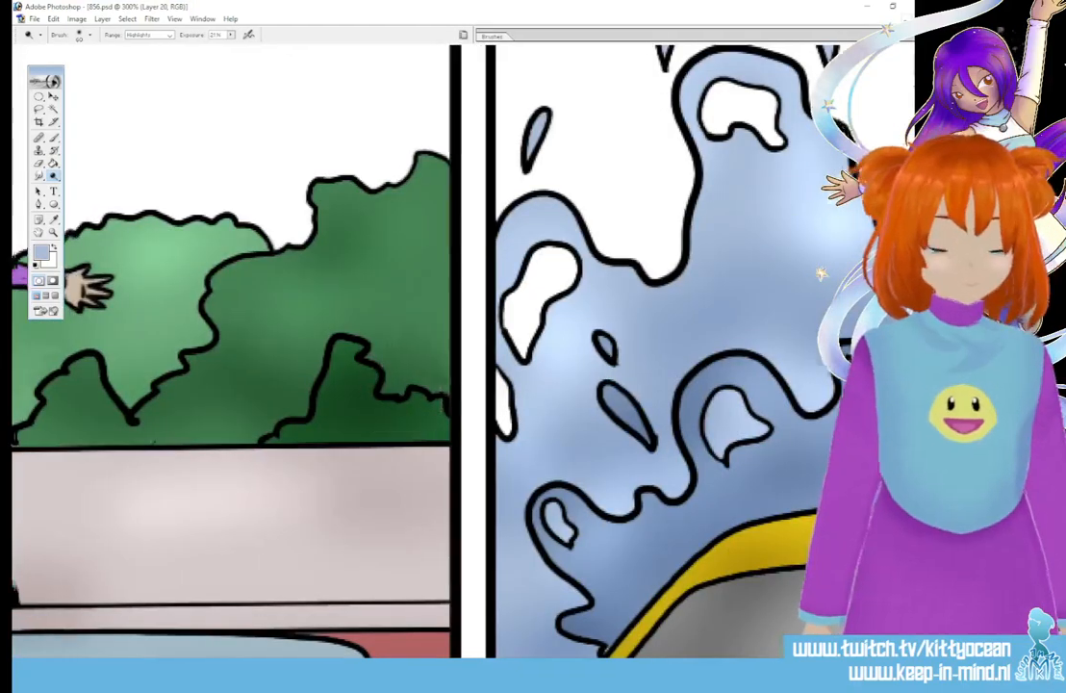
key("i")
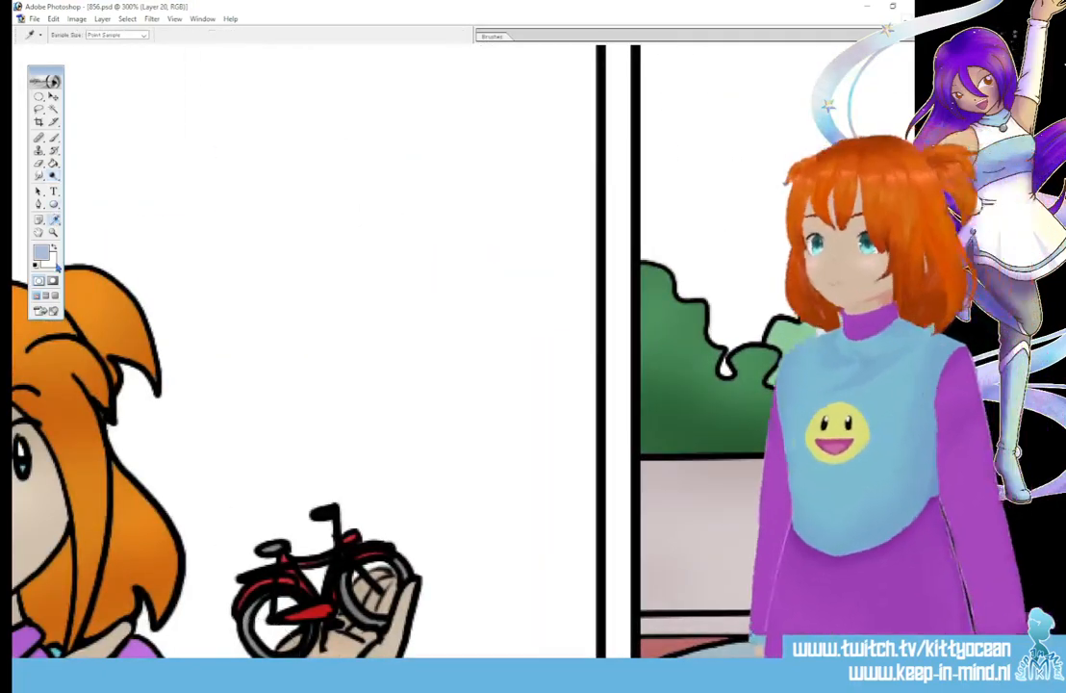
scroll(642, 440, "down", 3)
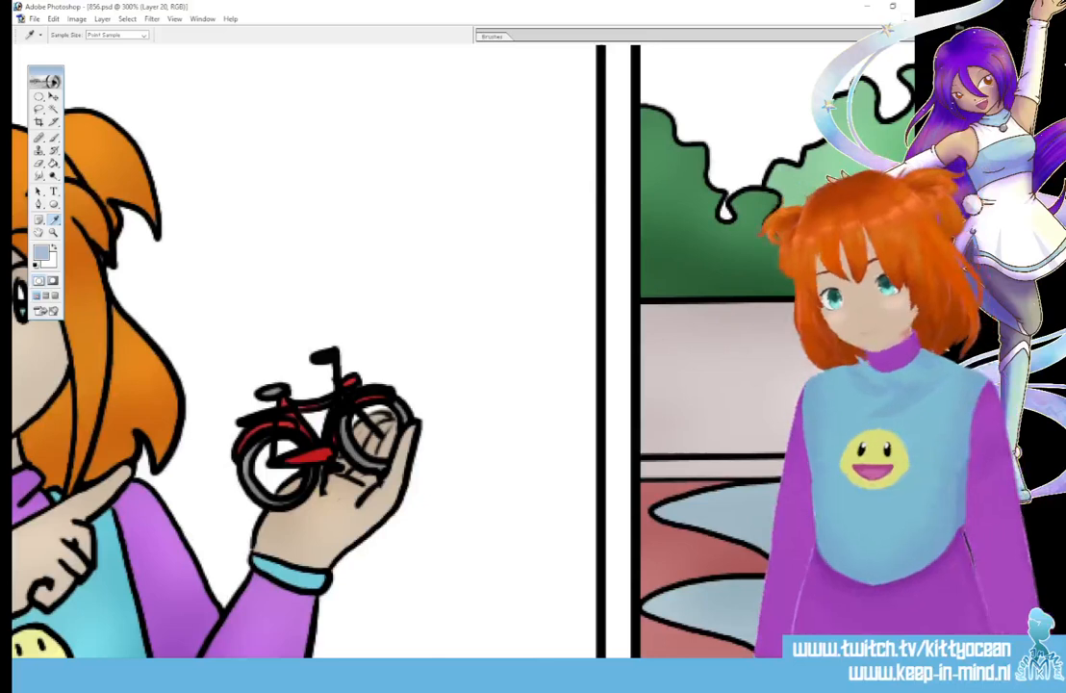
scroll(643, 441, "left", 3)
key("b")
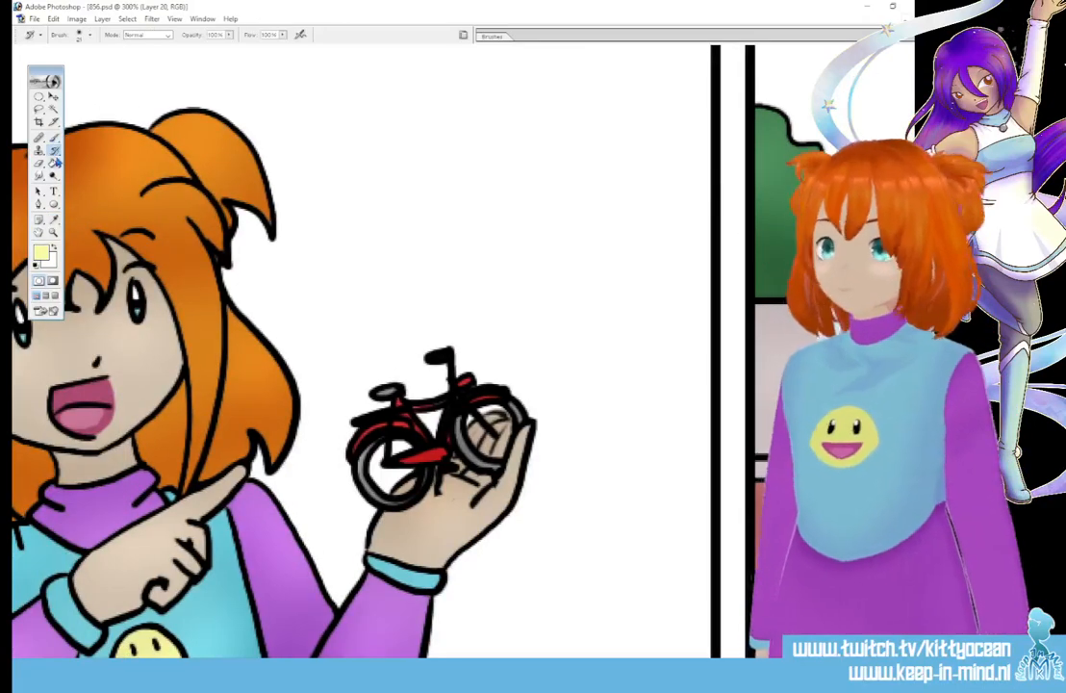
scroll(366, 351, "right", 18)
scroll(440, 599, "right", 4)
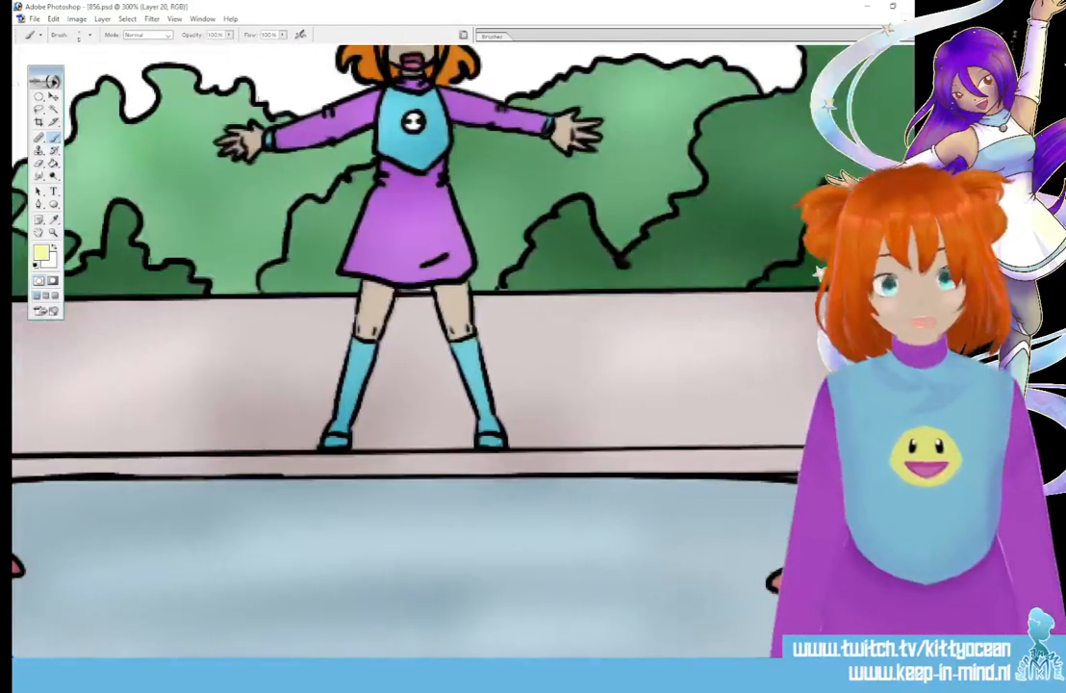
scroll(439, 599, "up", 3)
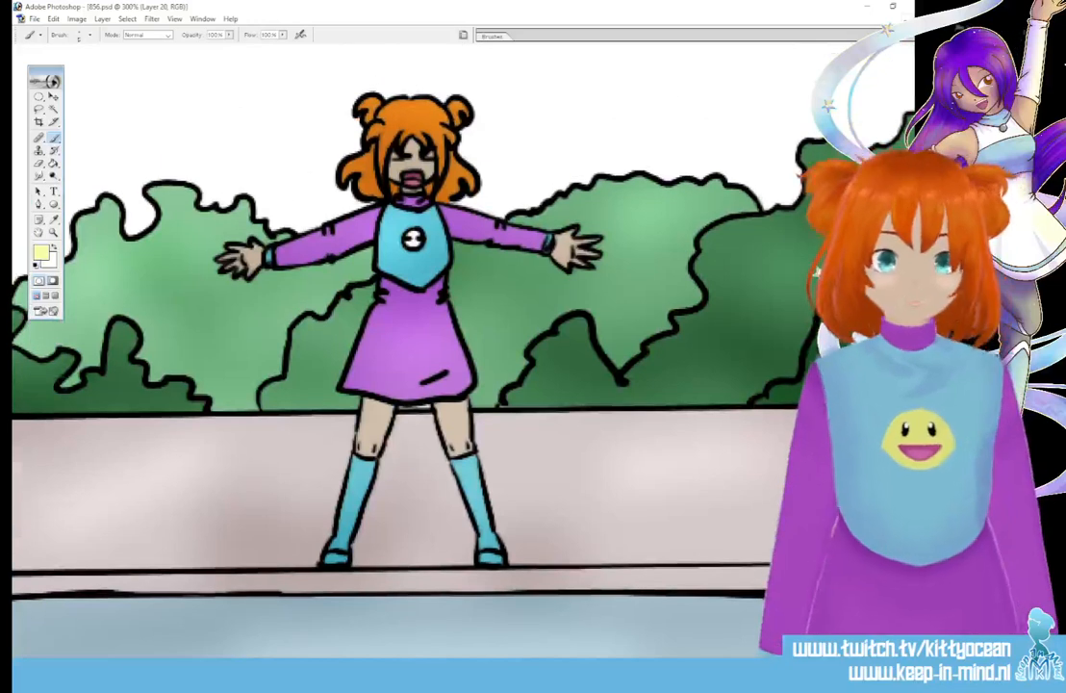
left_click(147, 35)
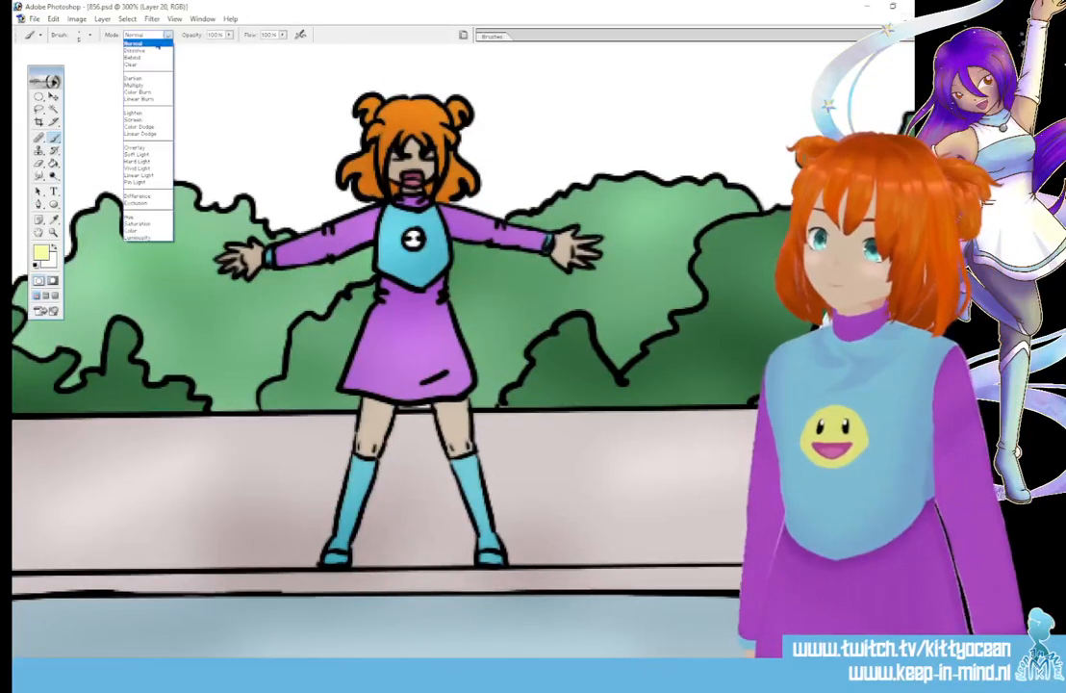
left_click(144, 80)
left_click(353, 206)
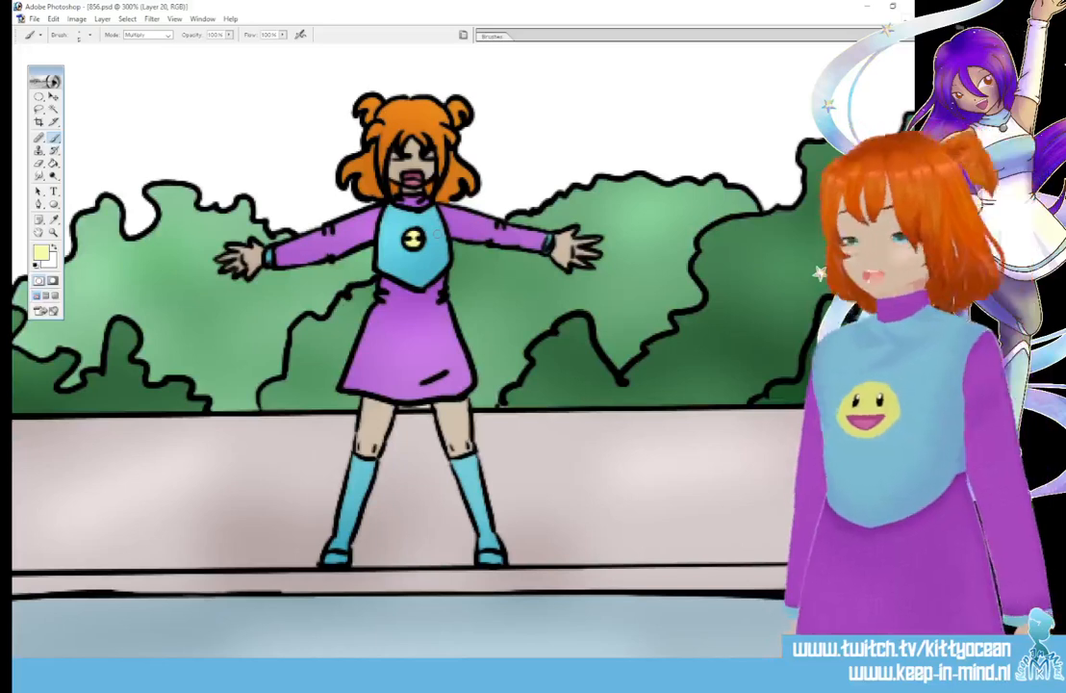
Fill the white gap below the skirt between the girl's legs in panel two with green sampled from the bushes
key("i")
left_click(324, 391)
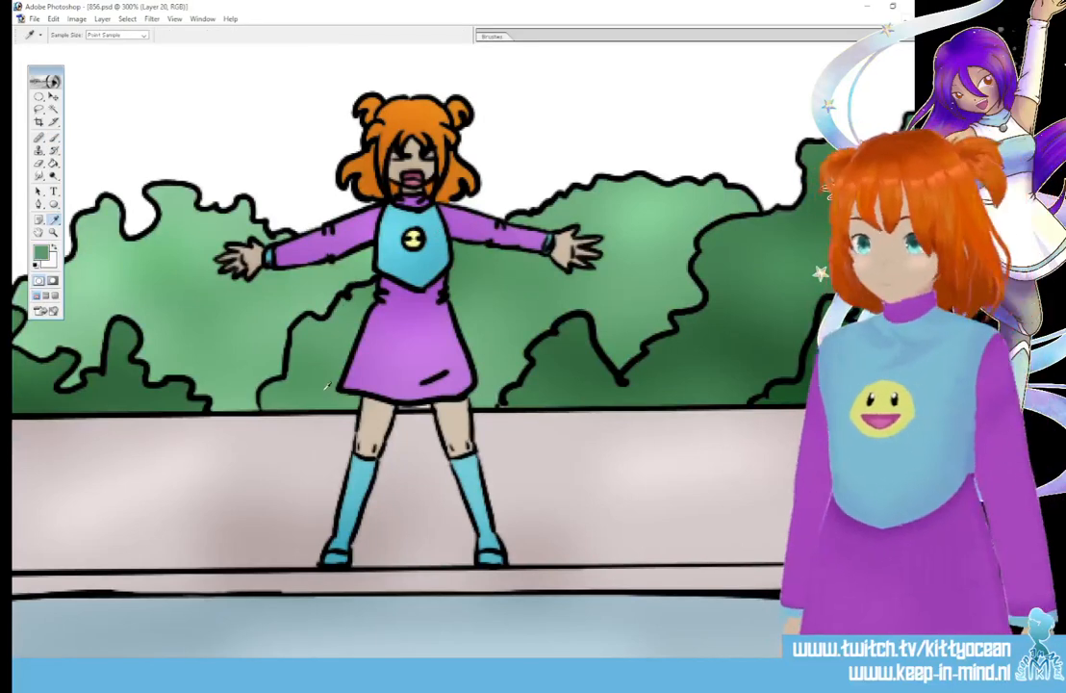
key("p")
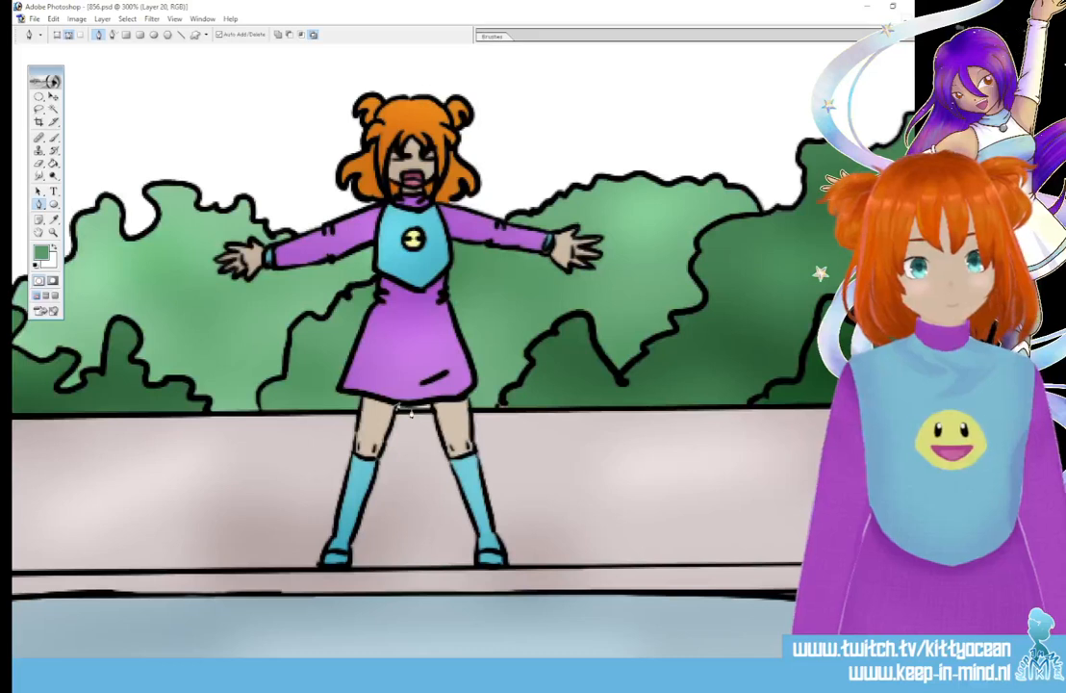
left_click(53, 138)
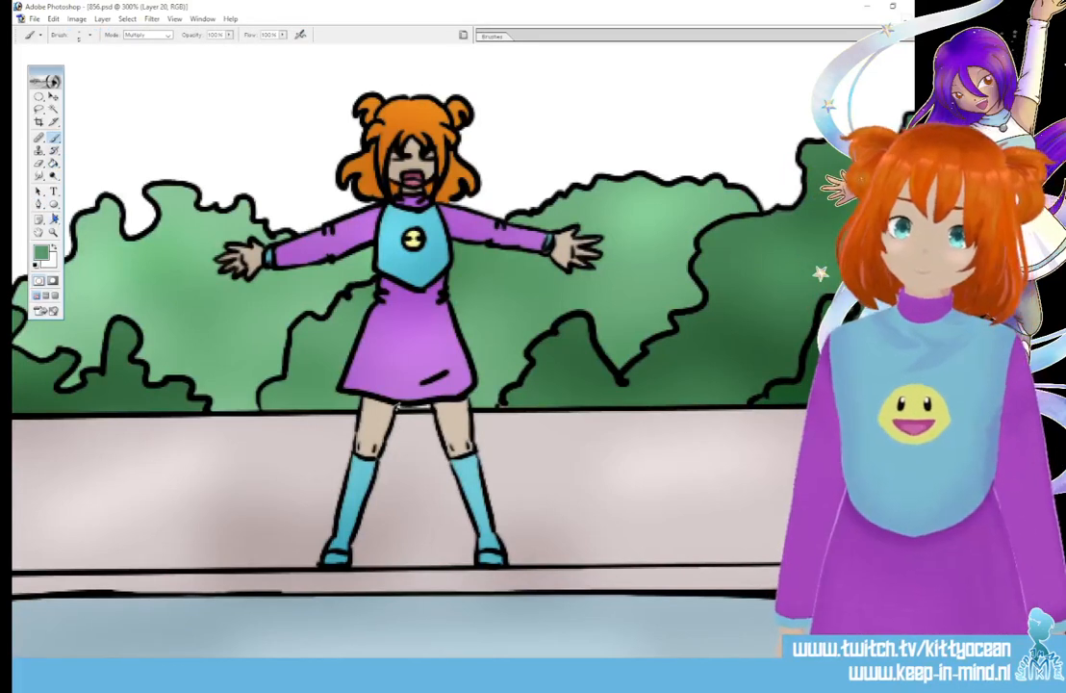
left_click(39, 203)
right_click(401, 421)
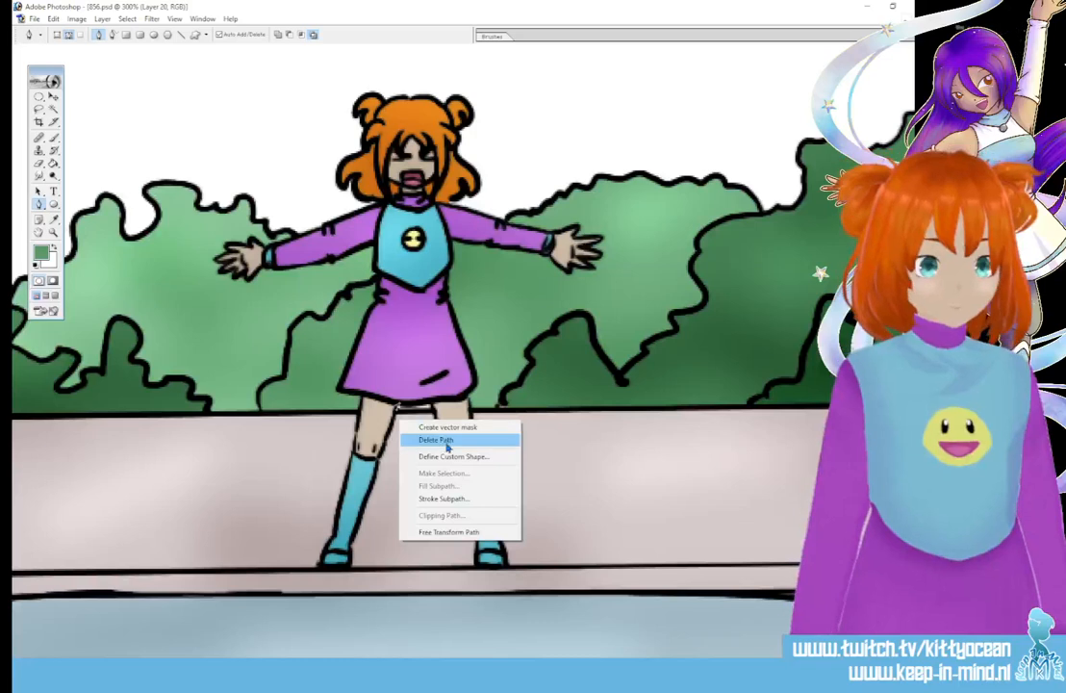
left_click(433, 439)
left_click(53, 137)
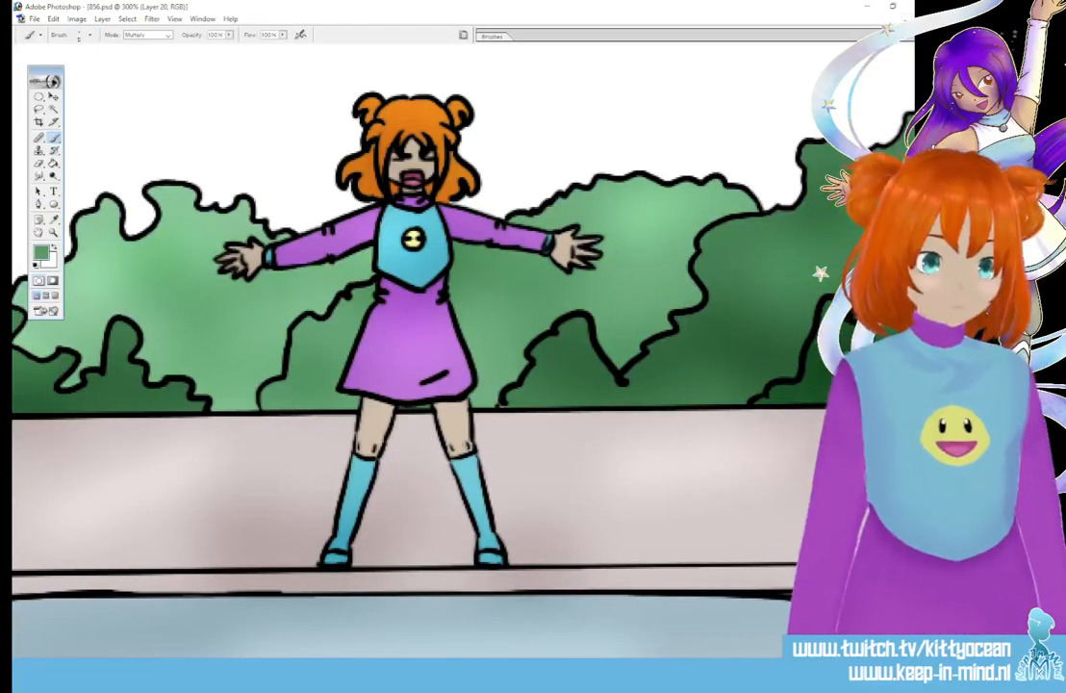
Sample the skin tone from the girl's leg in panel two and set the brush blending mode to Normal
left_click(433, 444, "alt")
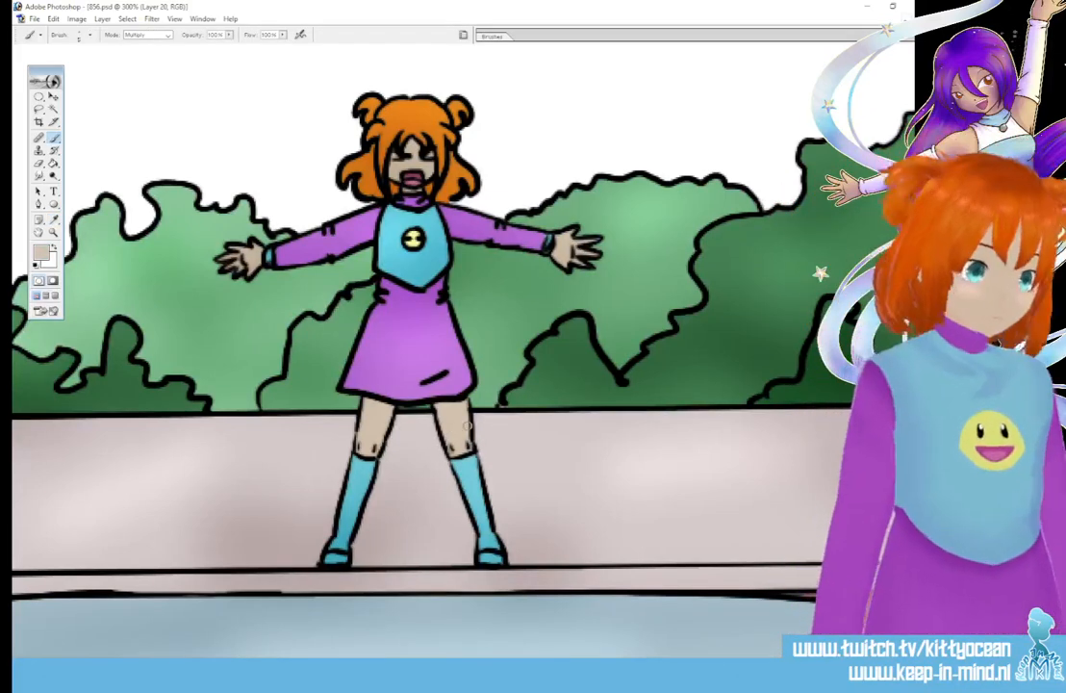
left_click(168, 36)
left_click(139, 42)
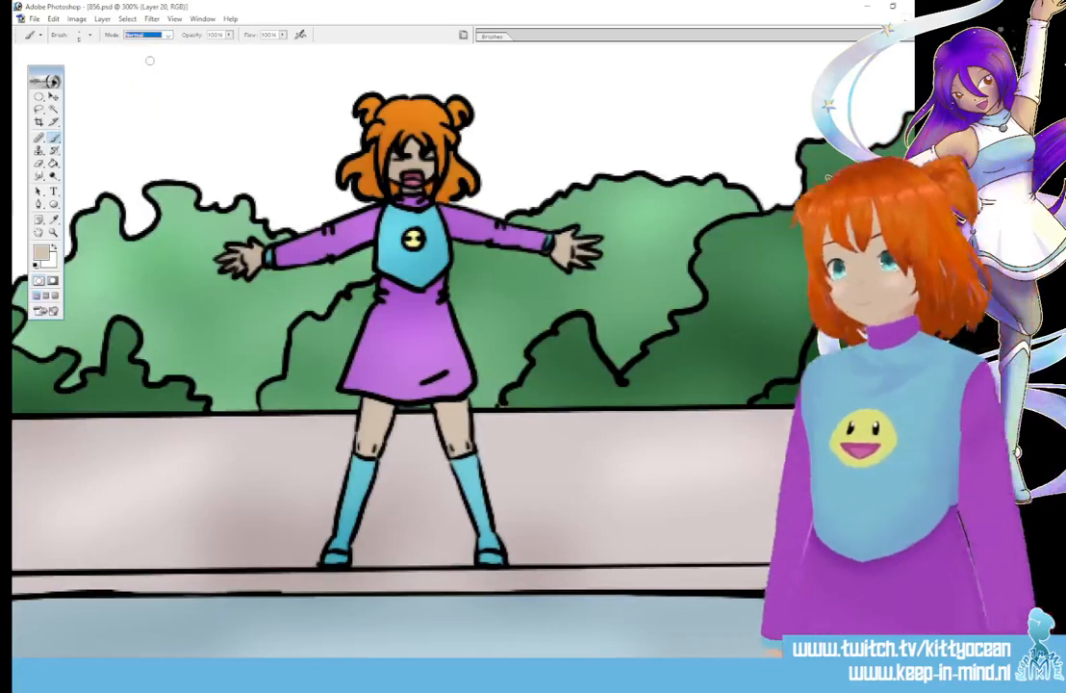
Add a new empty layer for the speed lines
key("ctrl+minus")
key("ctrl+minus")
key("ctrl+minus")
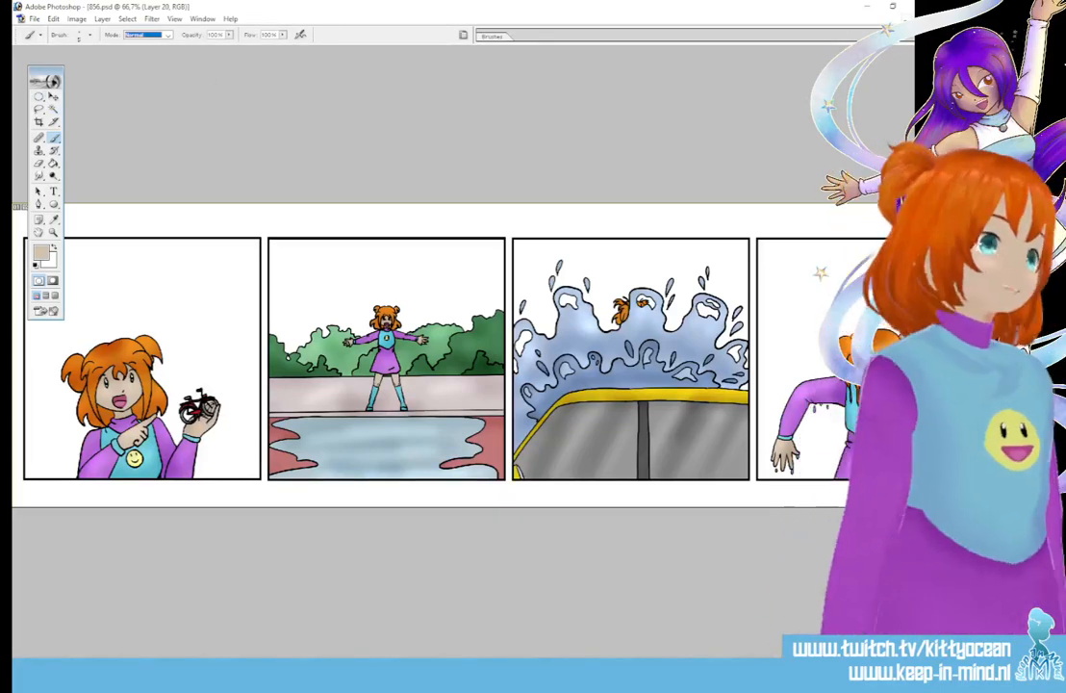
key("ctrl+shift+alt+n")
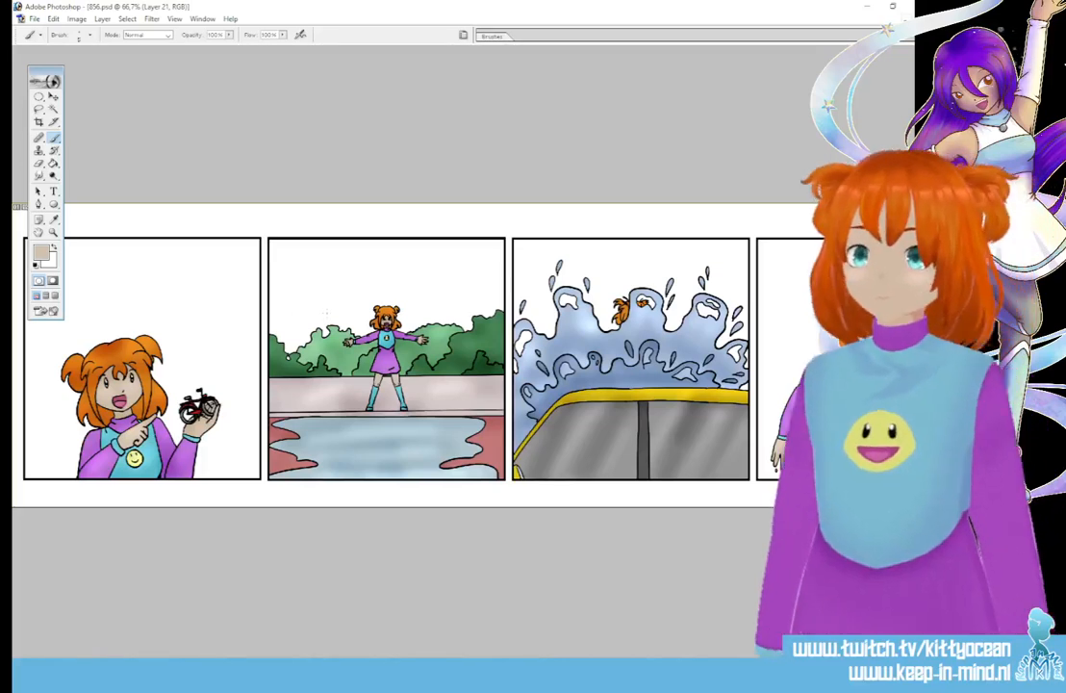
Select a rectangular area over the car windows in panel three, extending below the panel border
left_click(39, 97)
right_click(39, 98)
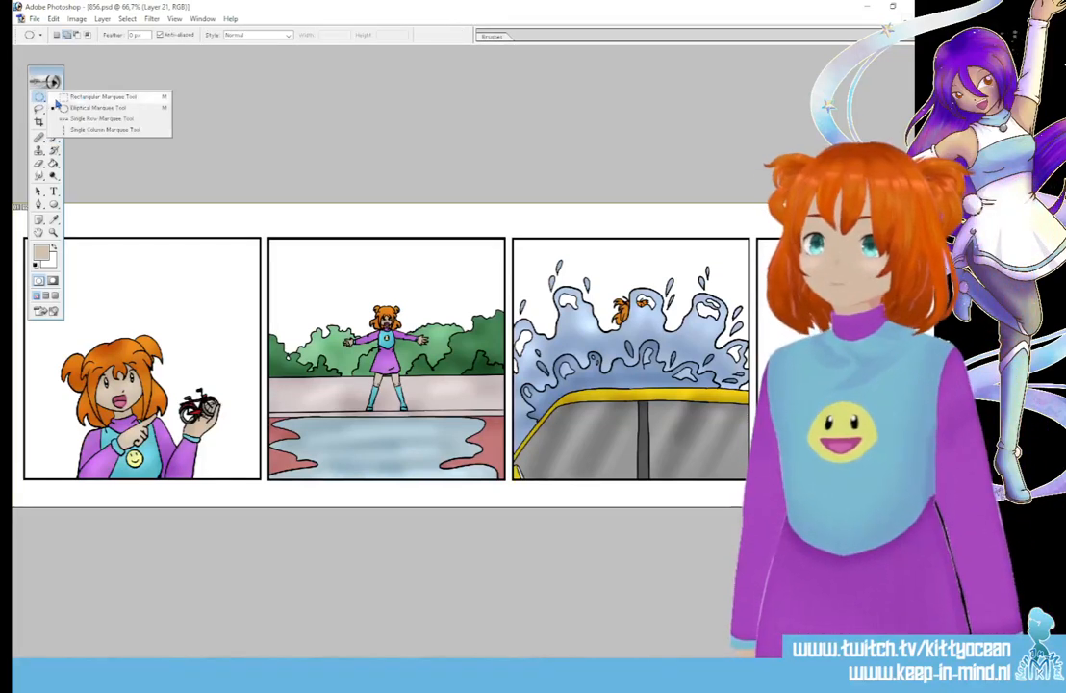
left_click(101, 96)
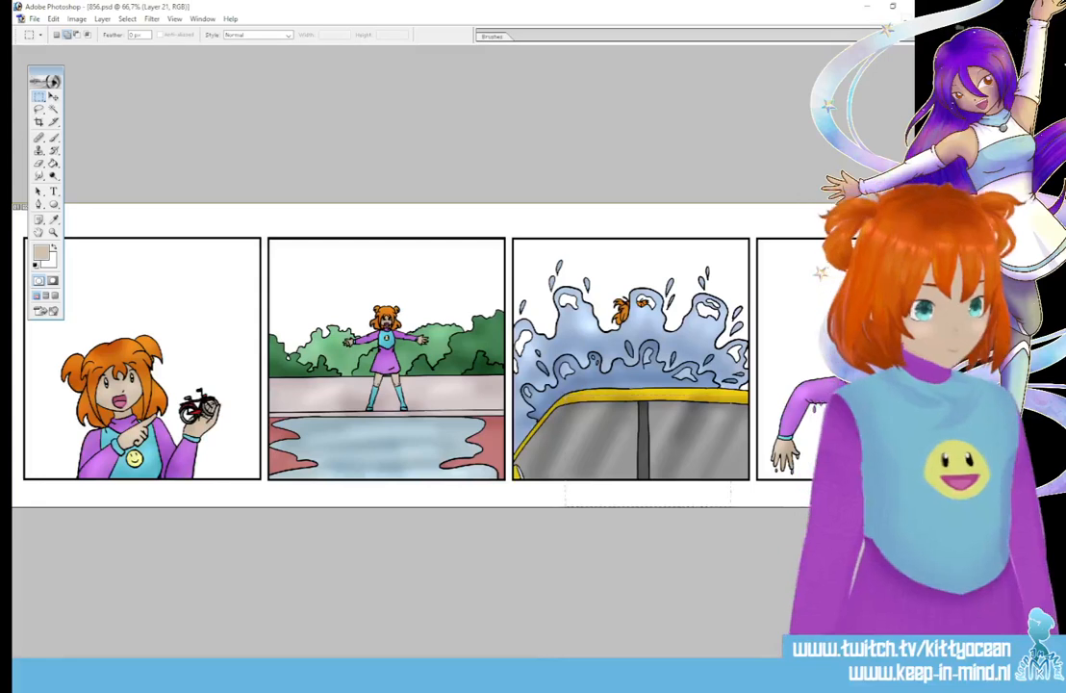
Try to fill the rectangular selection with the Computones Speed Lines 03 tone from the CTHDM04-300 set, then clear the selection
left_click(152, 18)
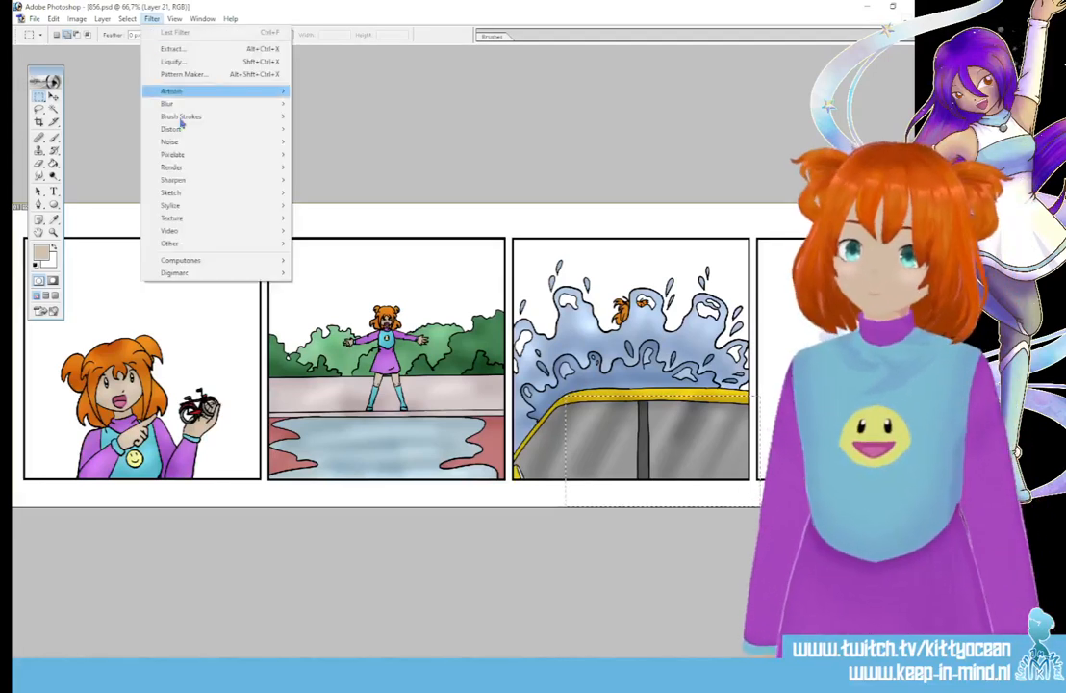
mouse_move(224, 259)
left_click(327, 260)
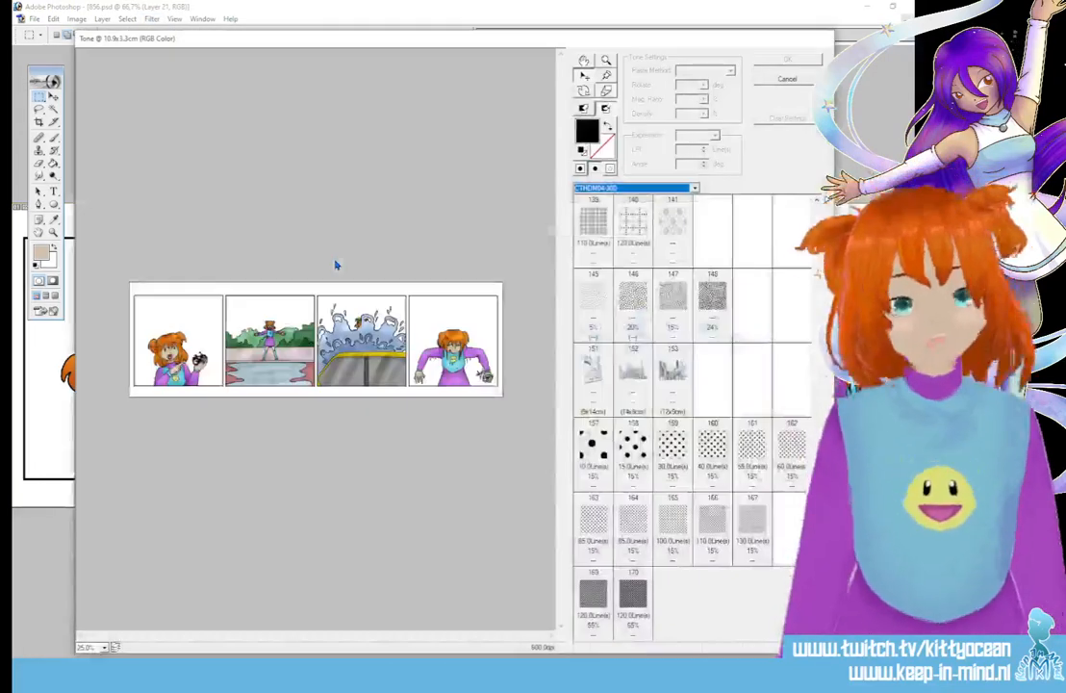
scroll(713, 283, "up", 10)
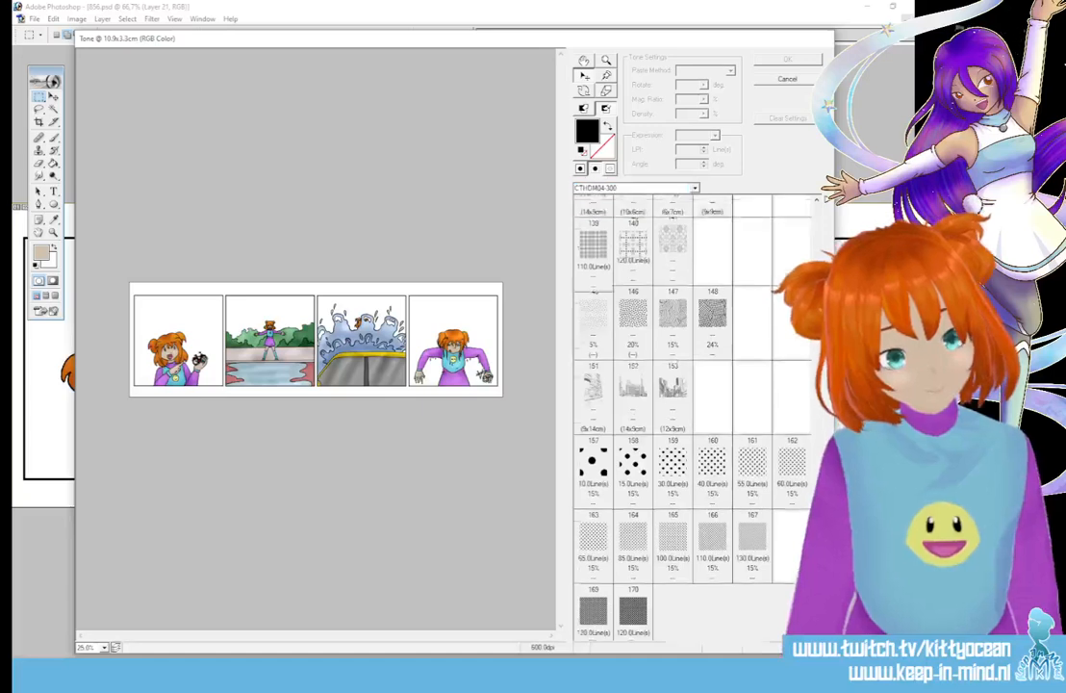
mouse_move(817, 441)
left_mouse_down()
mouse_move(816, 455)
mouse_move(817, 421)
mouse_move(817, 461)
mouse_move(817, 443)
left_mouse_up()
scroll(734, 361, "up", 10)
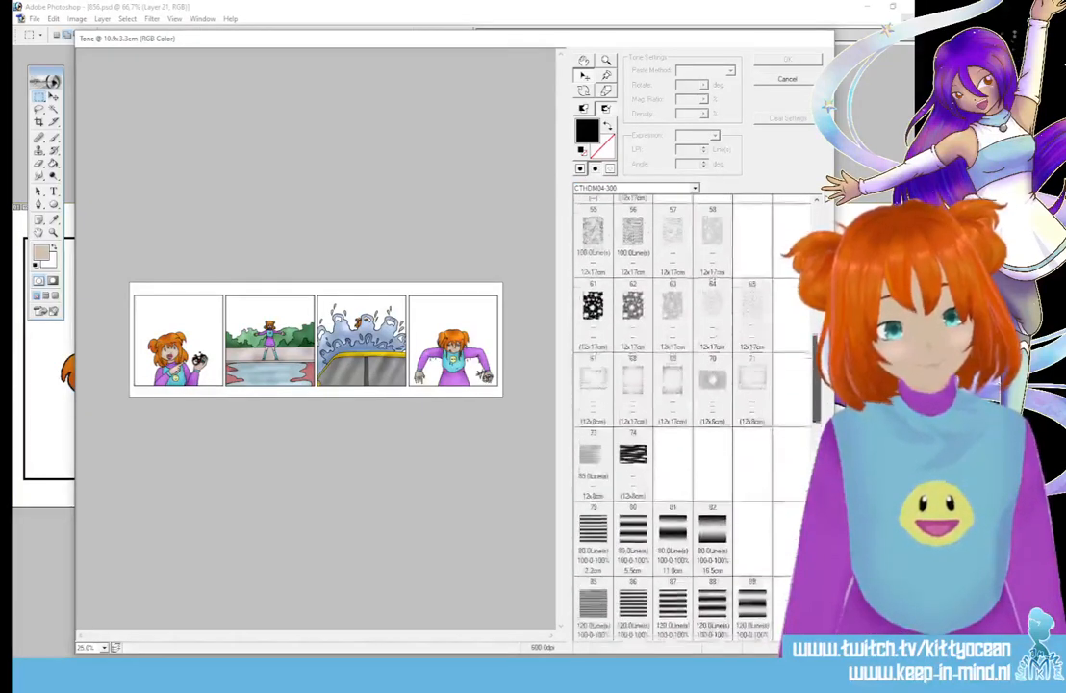
left_click(591, 481)
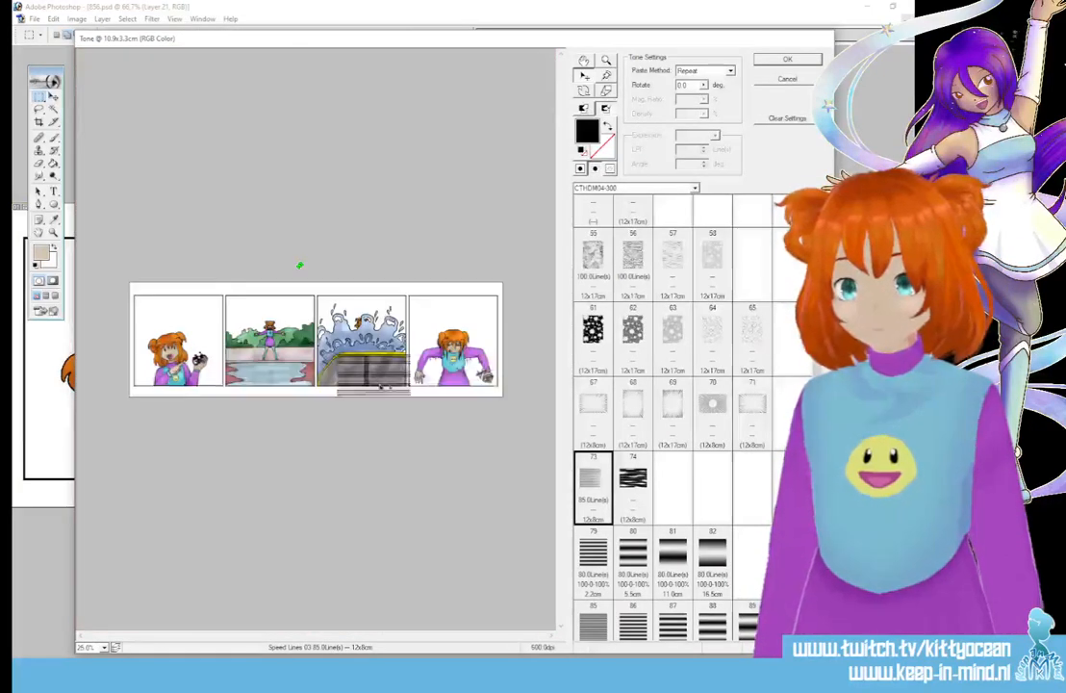
key("Return")
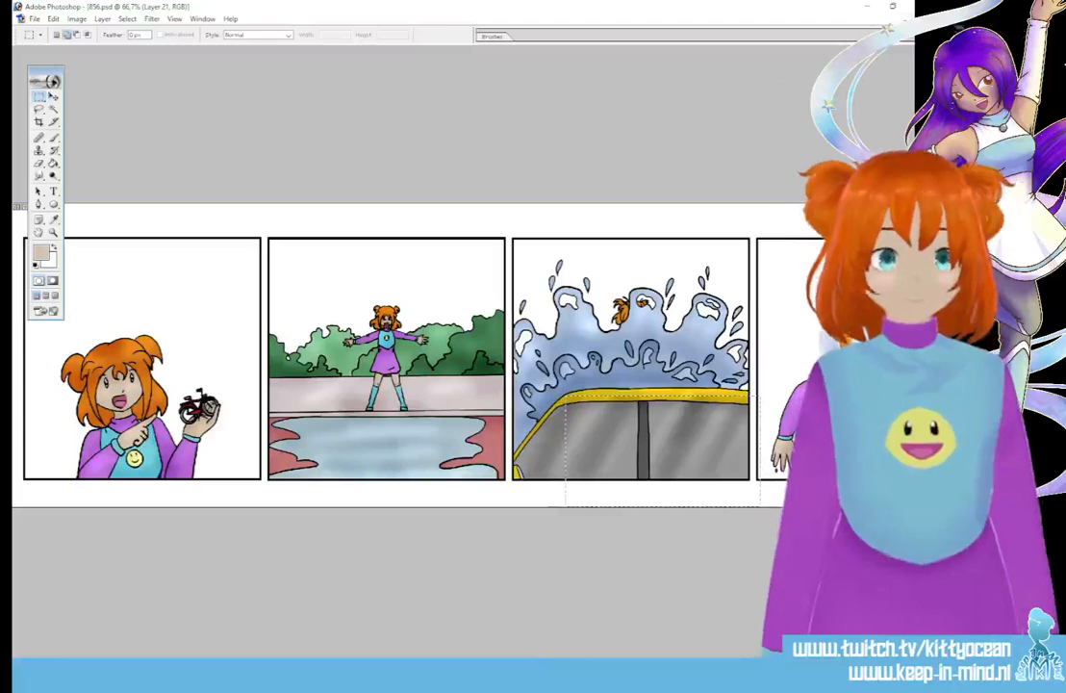
key("ctrl+d")
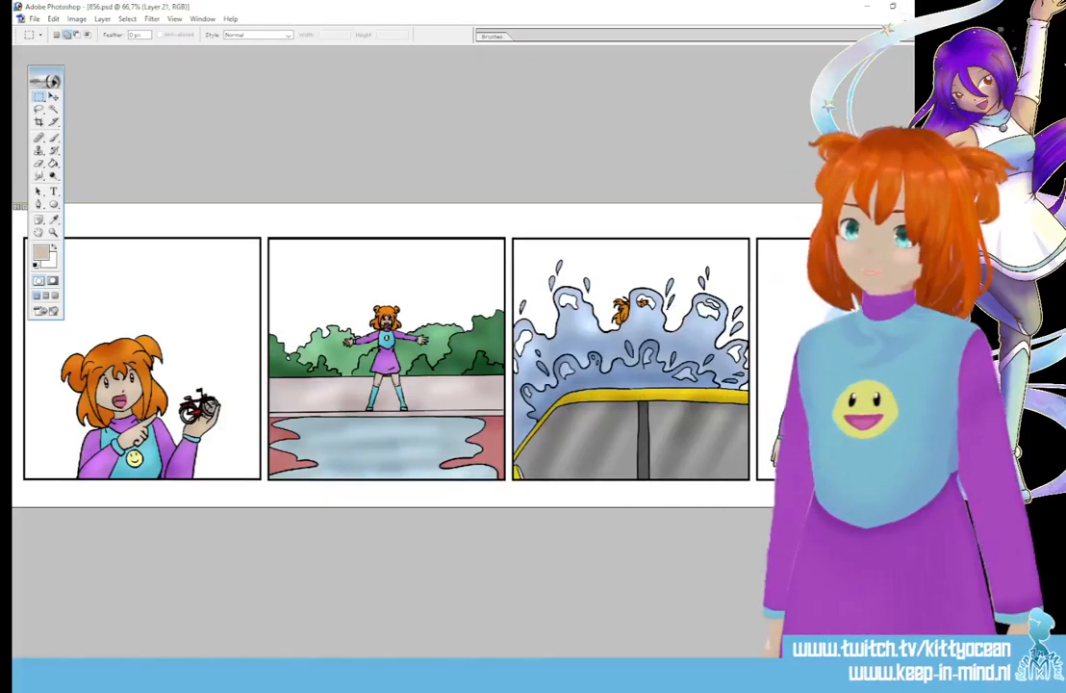
Lasso the car in panel three and fill the selection with the Computones Speed Lines 03 tone, 85 lines, pasted as Repeat at 0.0 degrees
left_click(39, 109)
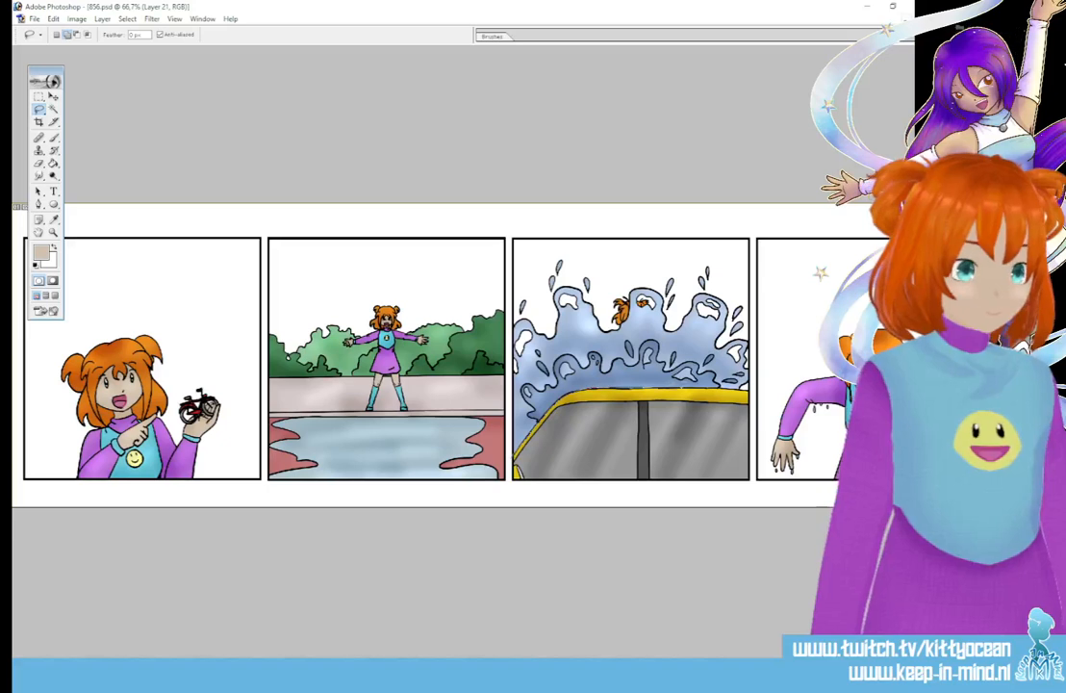
left_click_drag(496, 485, 496, 484)
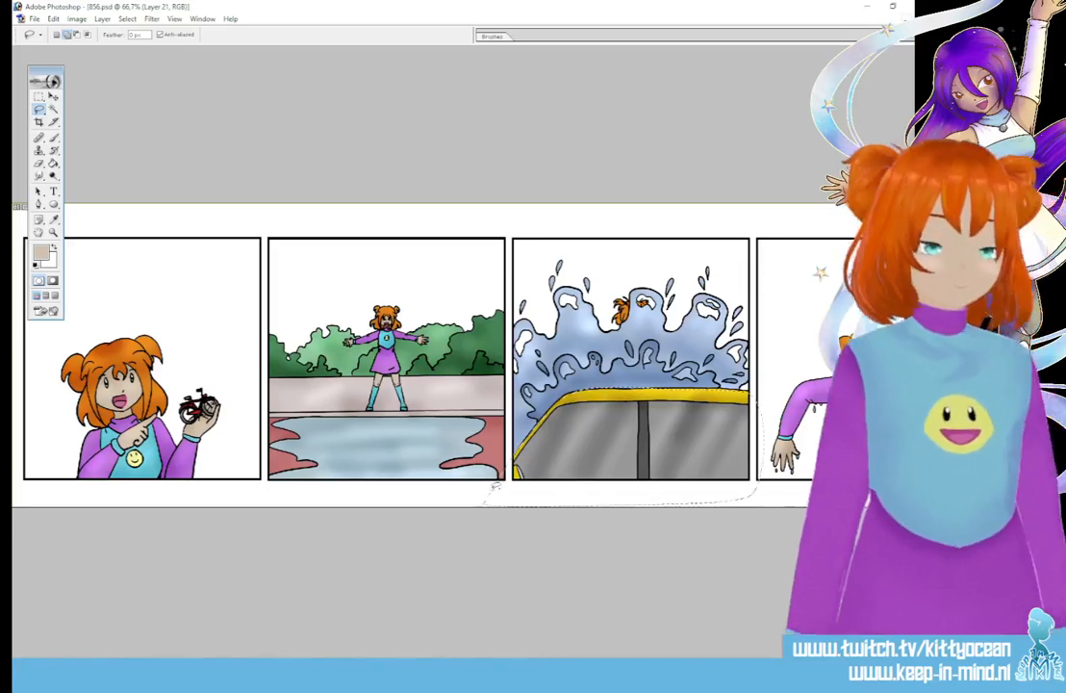
left_click(132, 19)
mouse_move(152, 19)
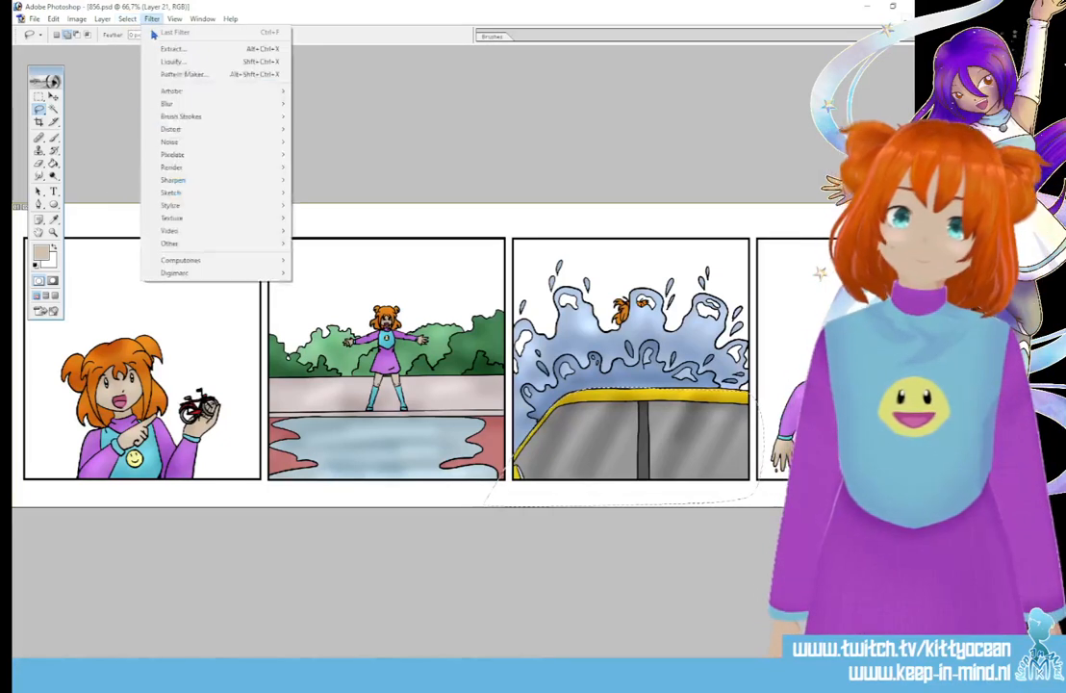
mouse_move(193, 272)
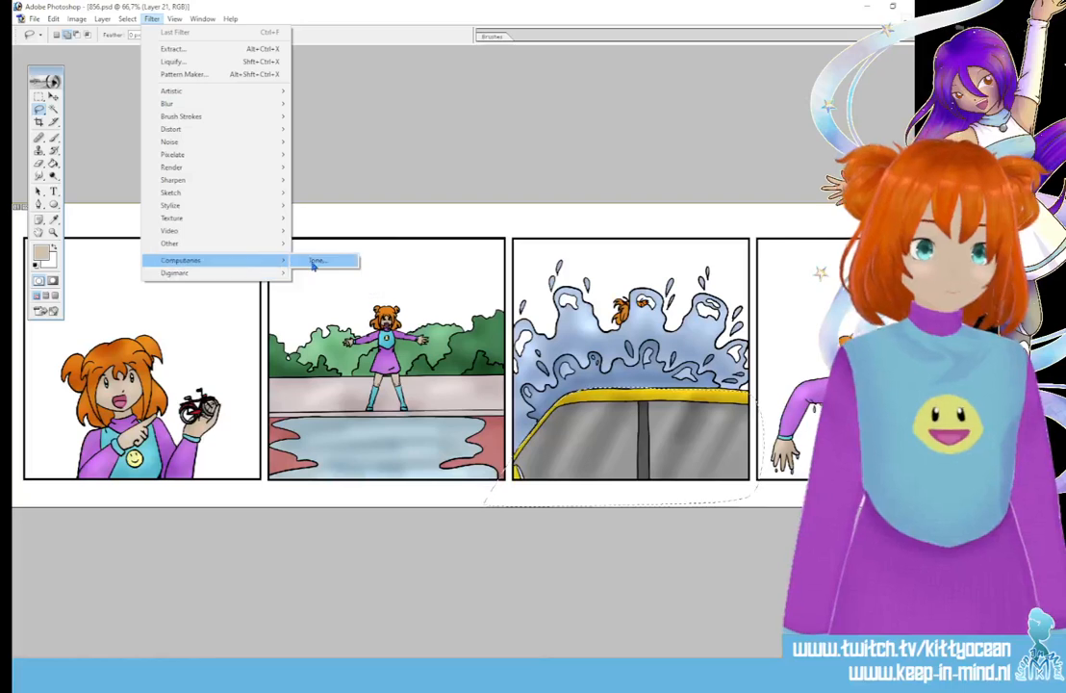
left_click(348, 257)
left_click(589, 478)
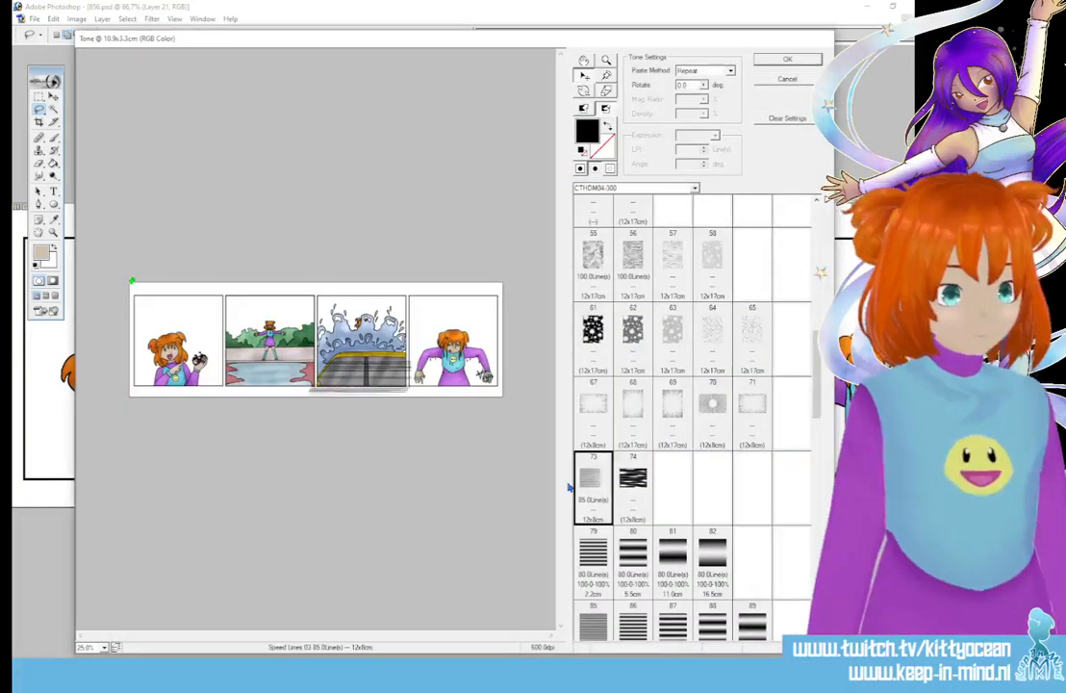
key("Return")
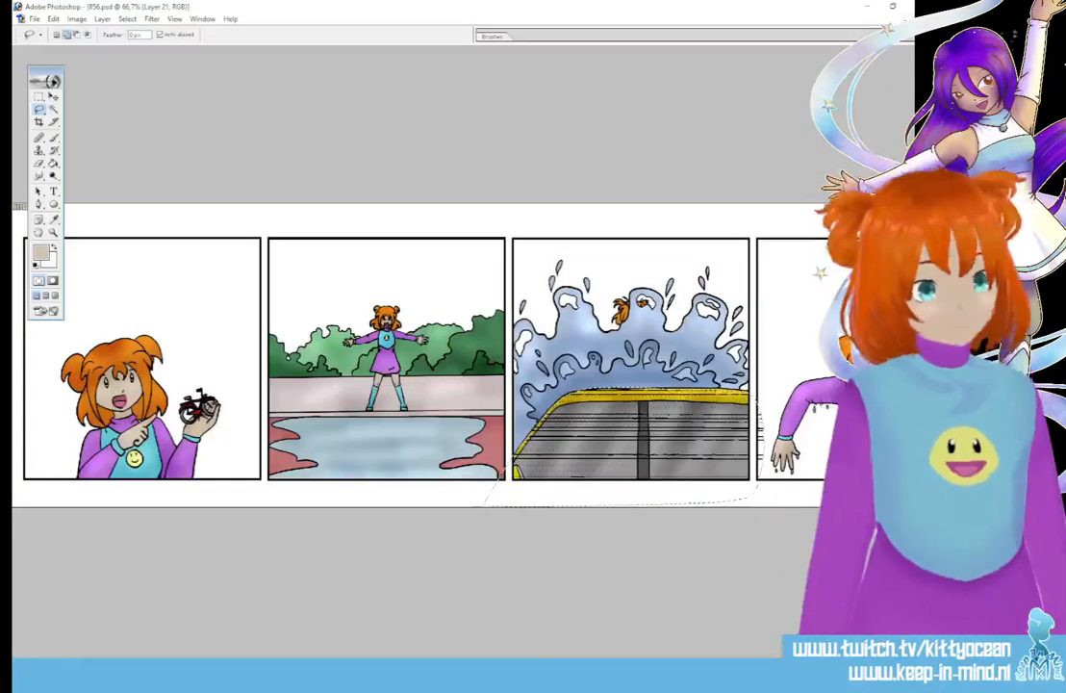
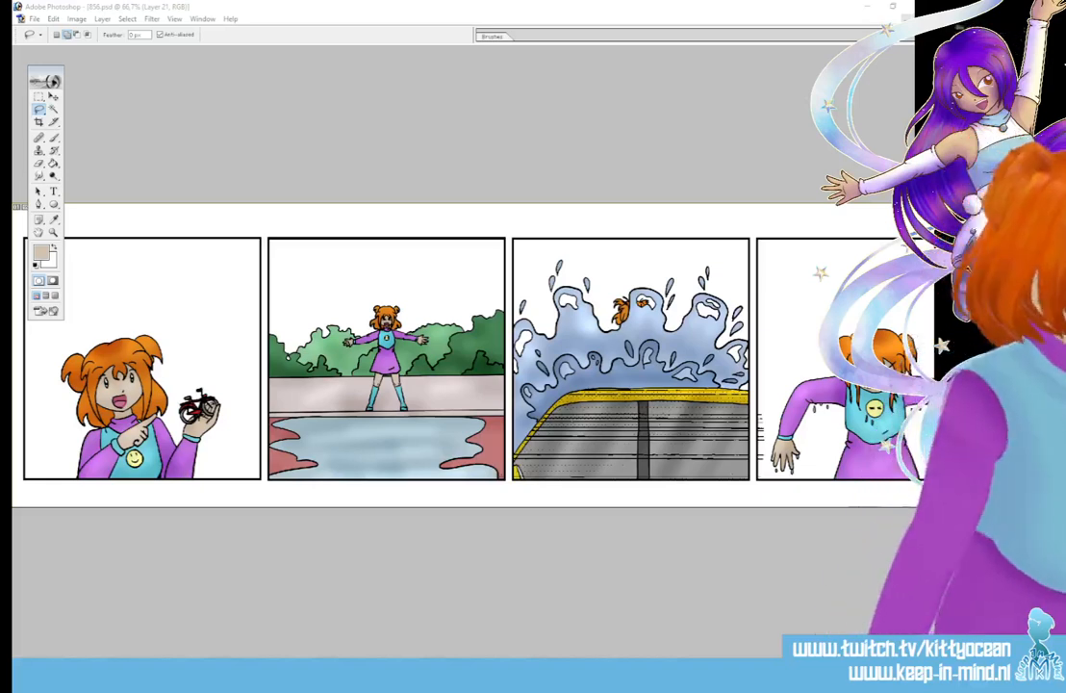
Try to soften the speed lines over the car in panel three with a slight Gaussian Blur
left_click(128, 19)
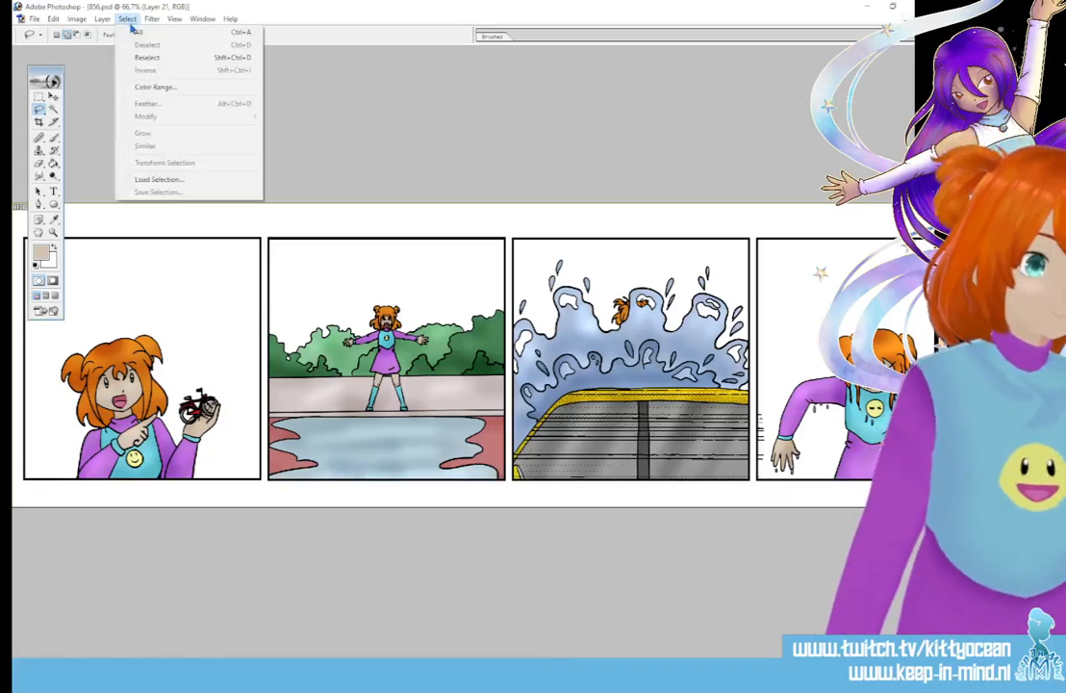
left_click(150, 19)
left_click(151, 19)
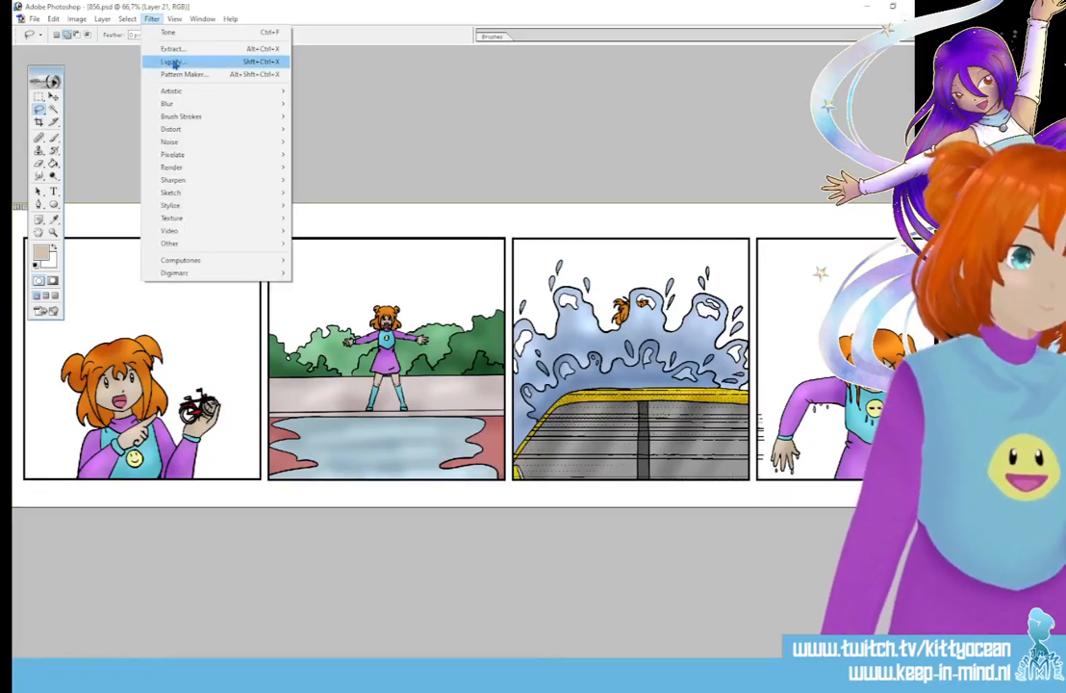
mouse_move(262, 103)
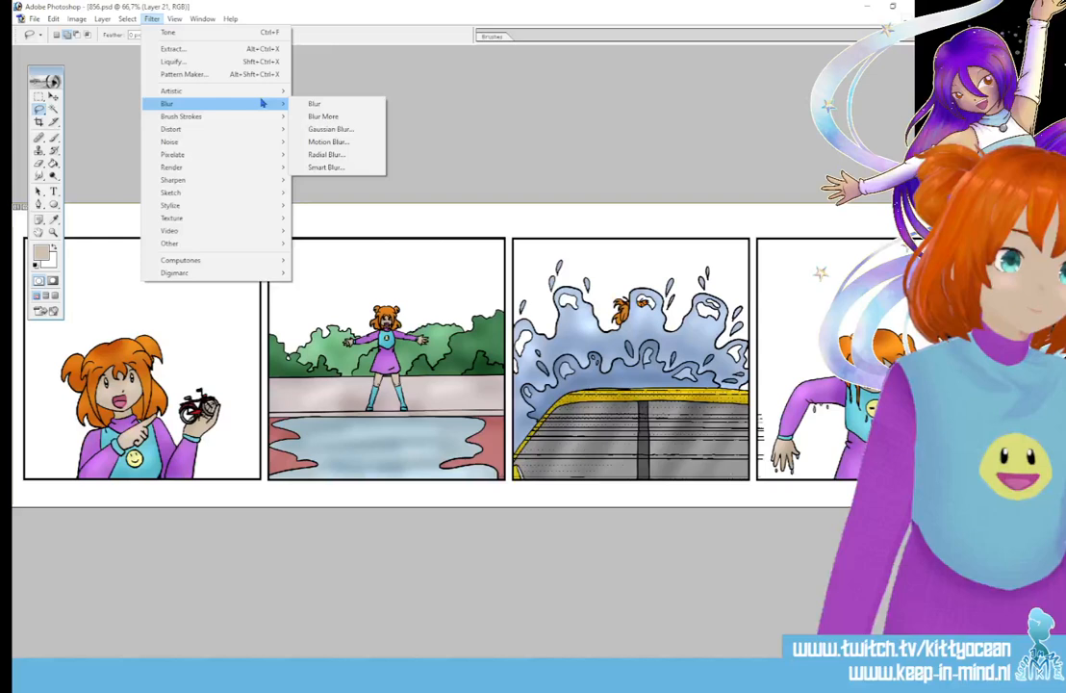
left_click(330, 128)
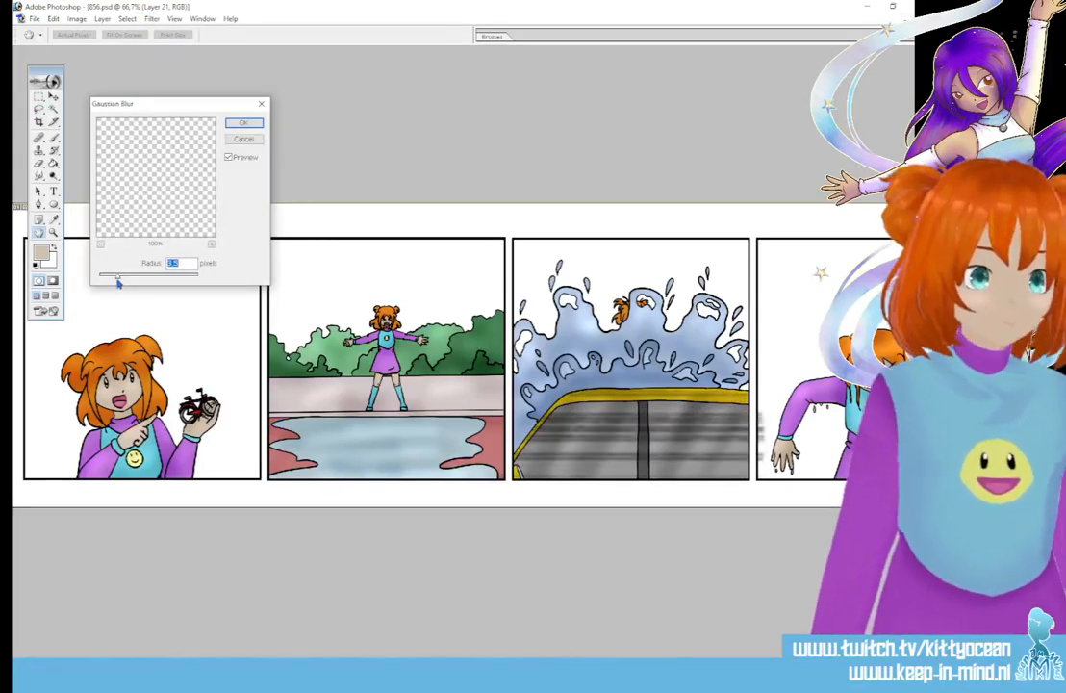
left_click_drag(108, 281, 108, 280)
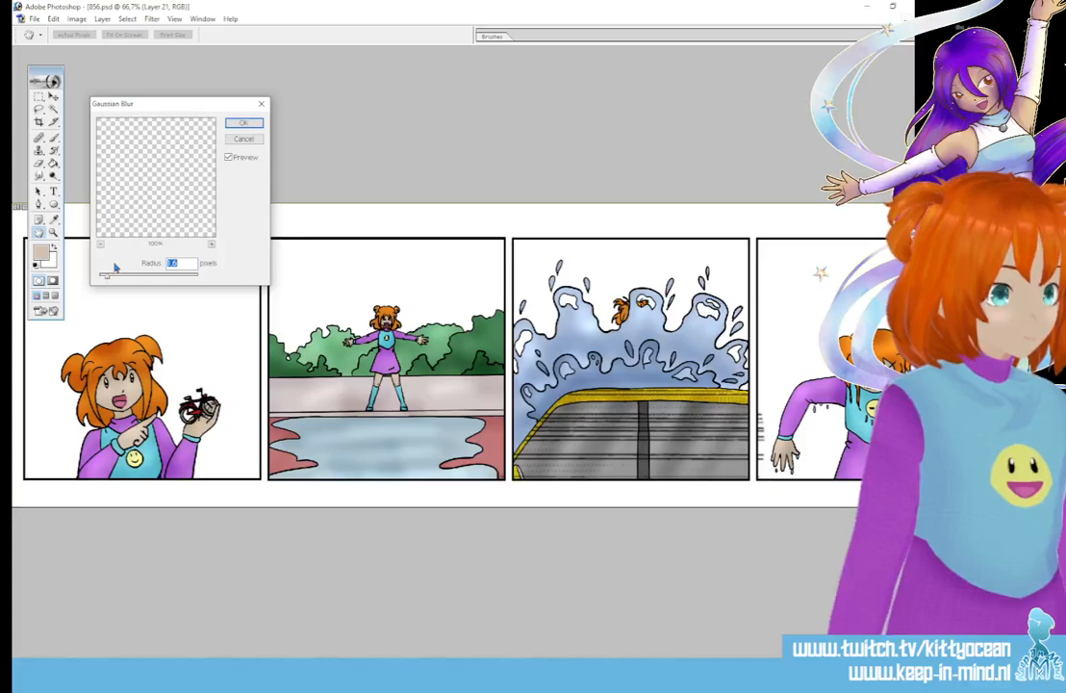
left_click(244, 124)
key("l")
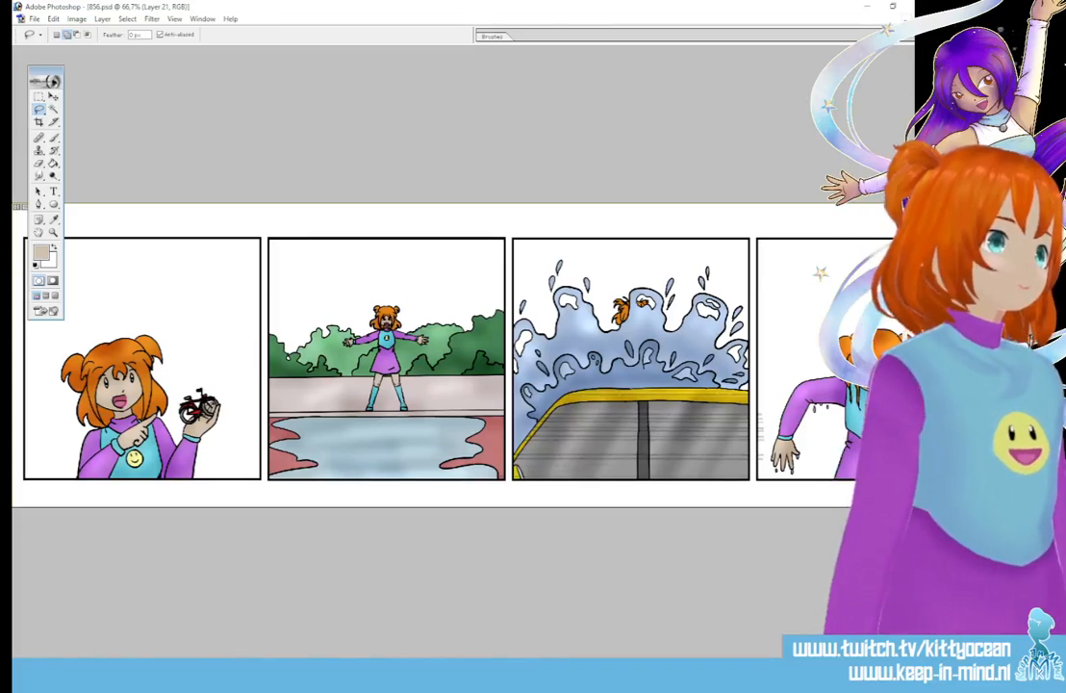
Replace the blurred speed-line layer with a new empty layer and set up the Brush with black as the foreground color
left_click(452, 254)
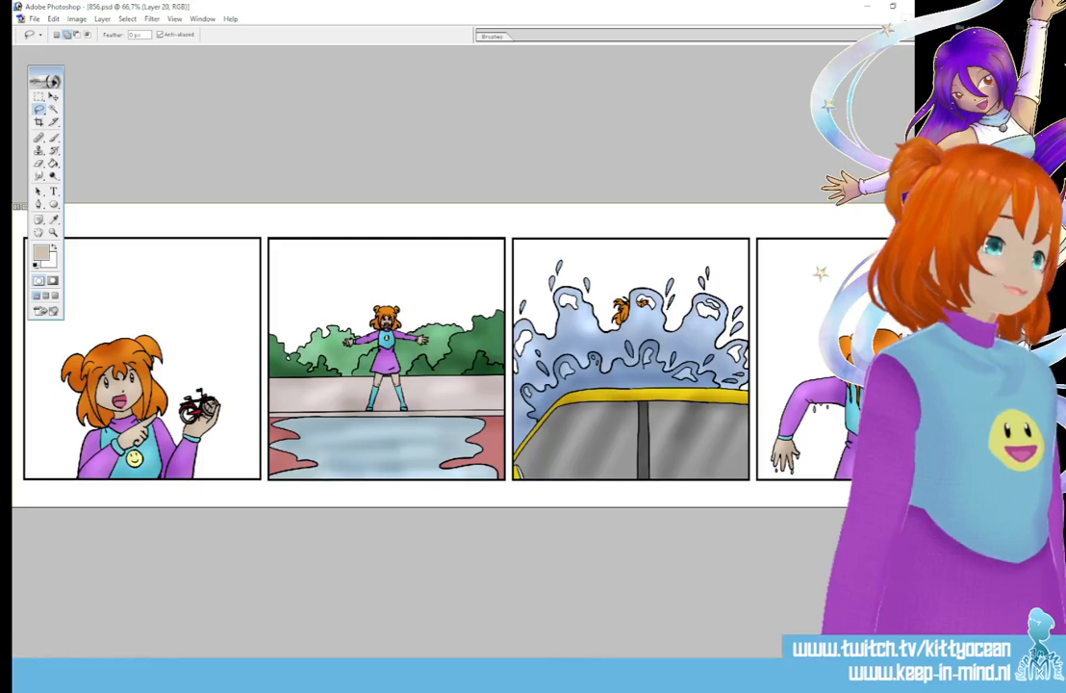
key("ctrl+alt+shift+n")
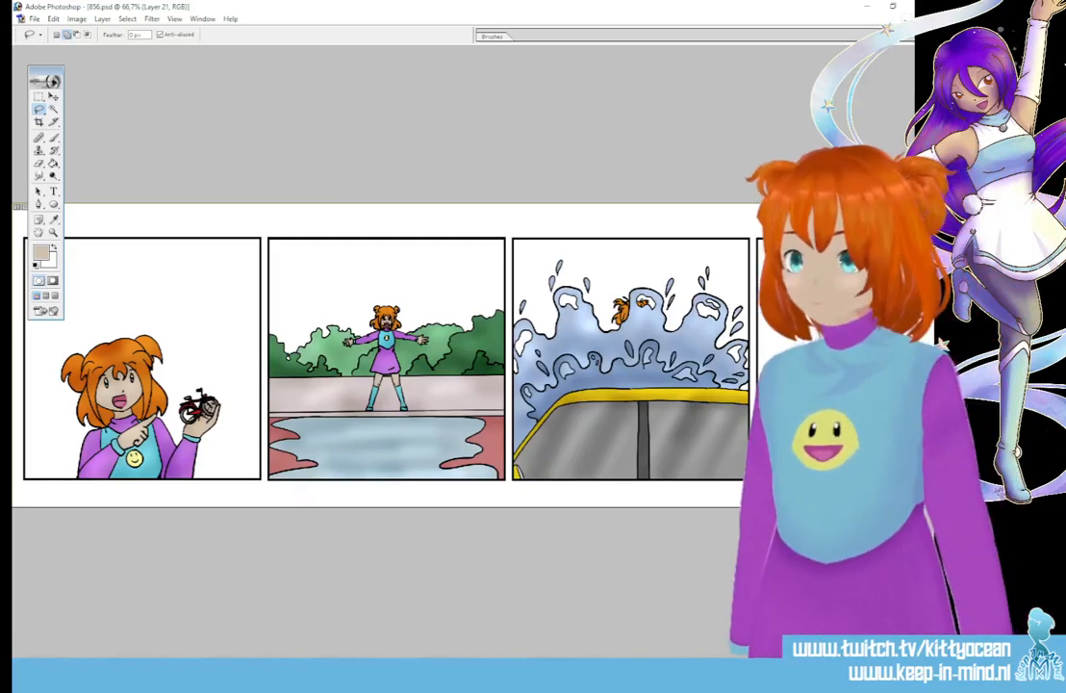
left_click(36, 265)
key("b")
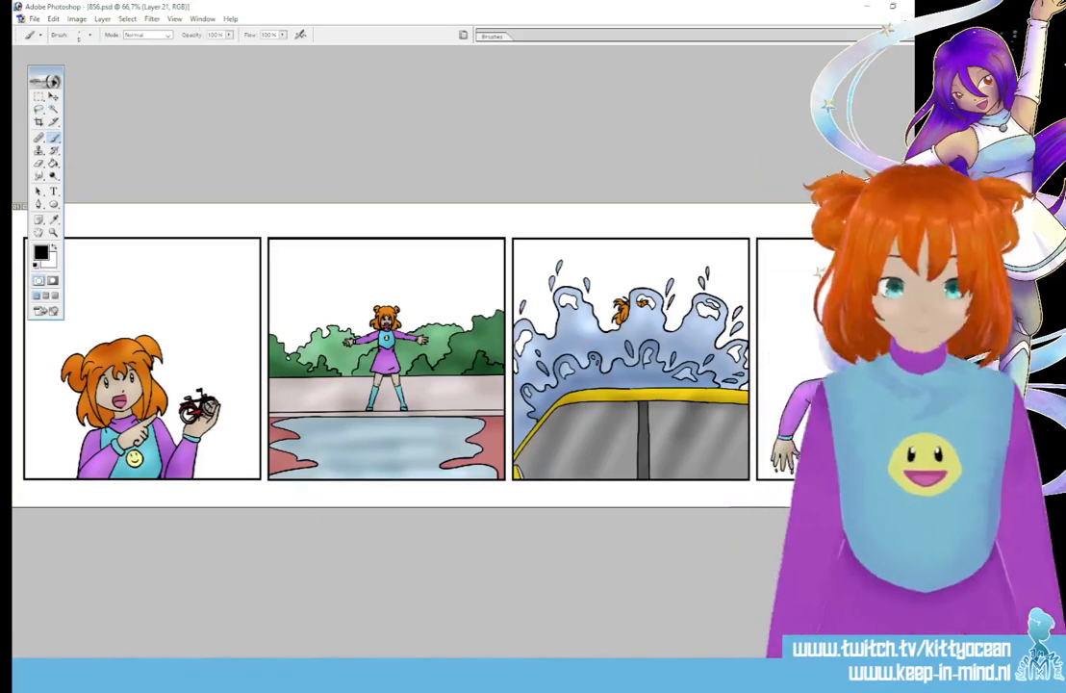
Try hand-drawing several thin black speed lines across the right-hand car window in panel three, then remove them
left_click_drag(581, 412, 717, 420)
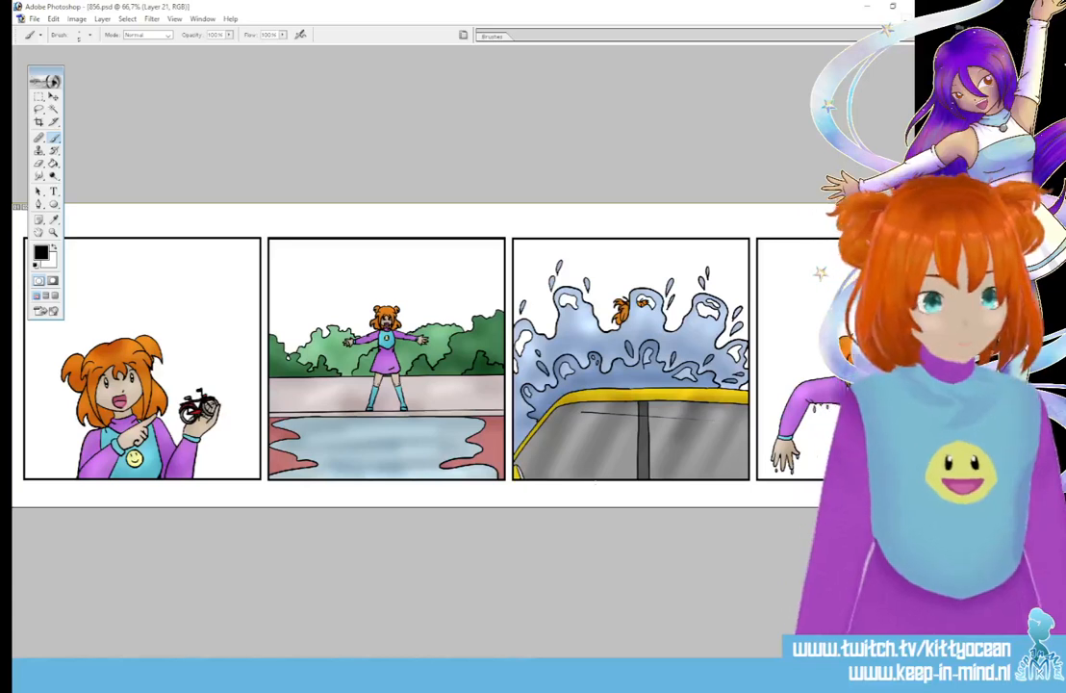
key("ctrl+plus")
key("ctrl+plus")
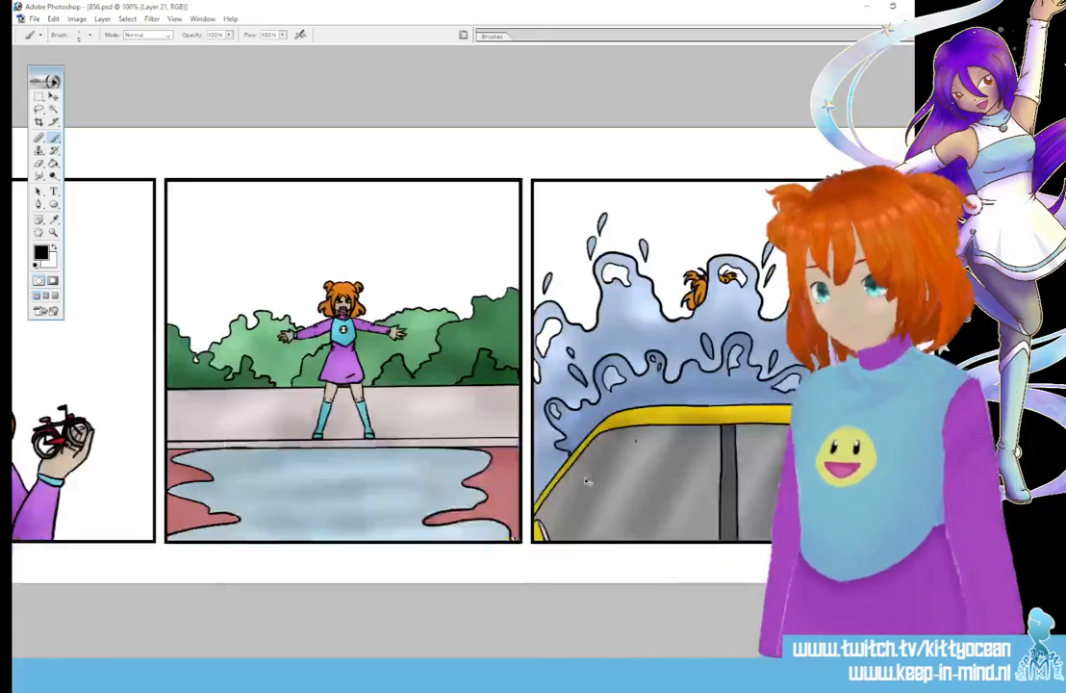
left_click_drag(792, 528, 384, 384)
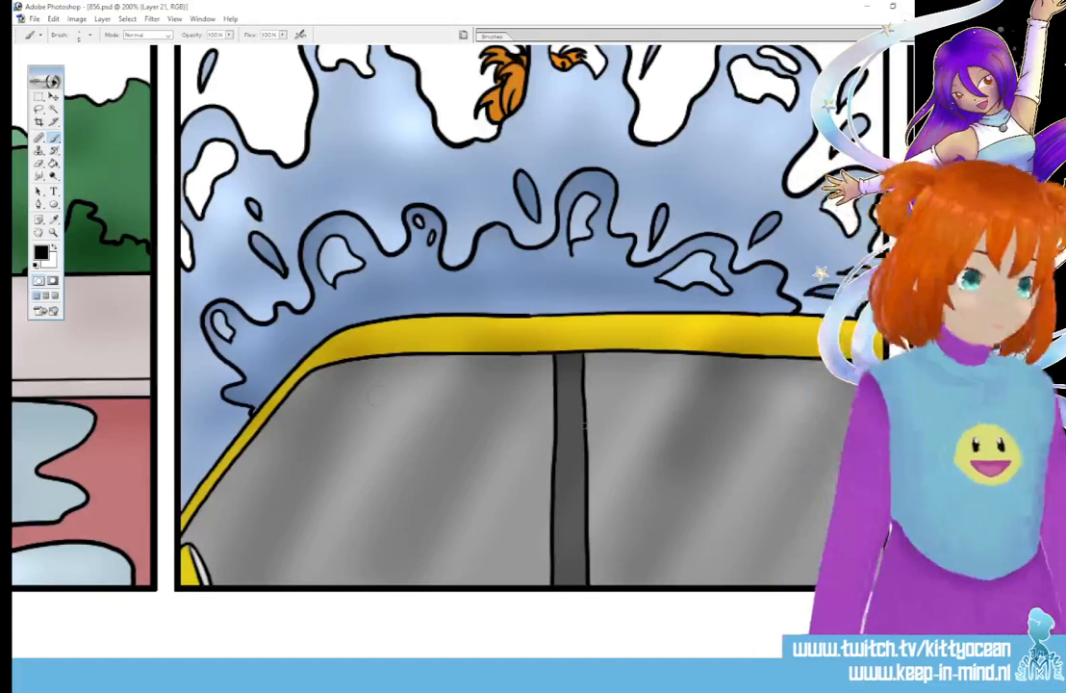
left_click_drag(588, 416, 729, 409)
left_click_drag(591, 456, 852, 446)
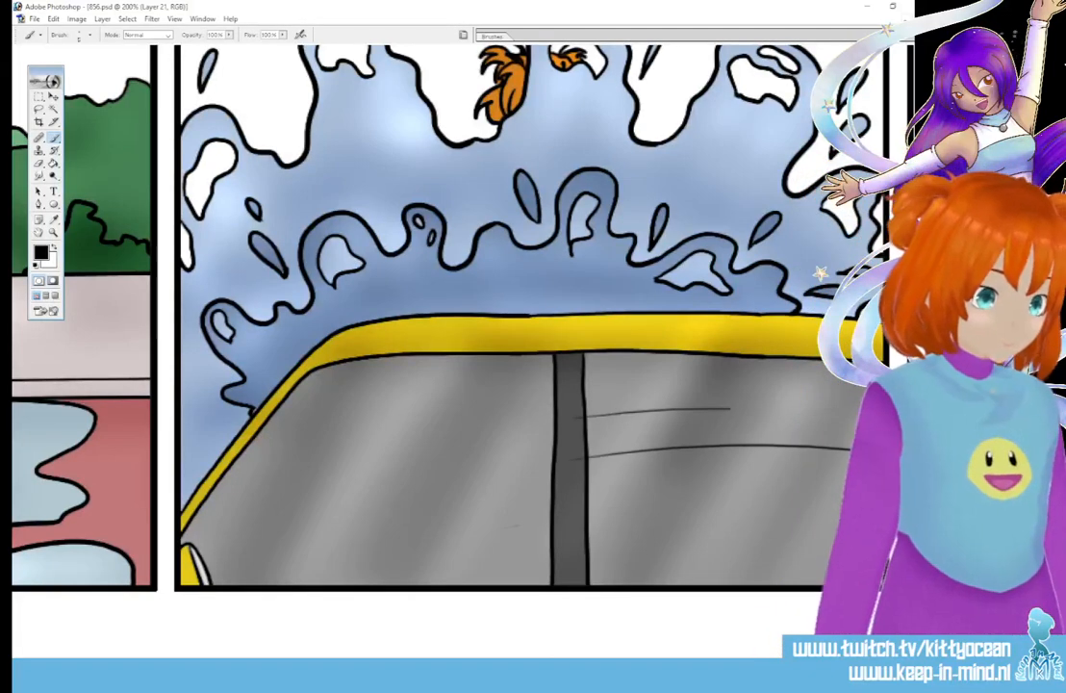
left_click_drag(501, 528, 814, 502)
left_click_drag(591, 544, 764, 534)
left_click_drag(624, 489, 819, 475)
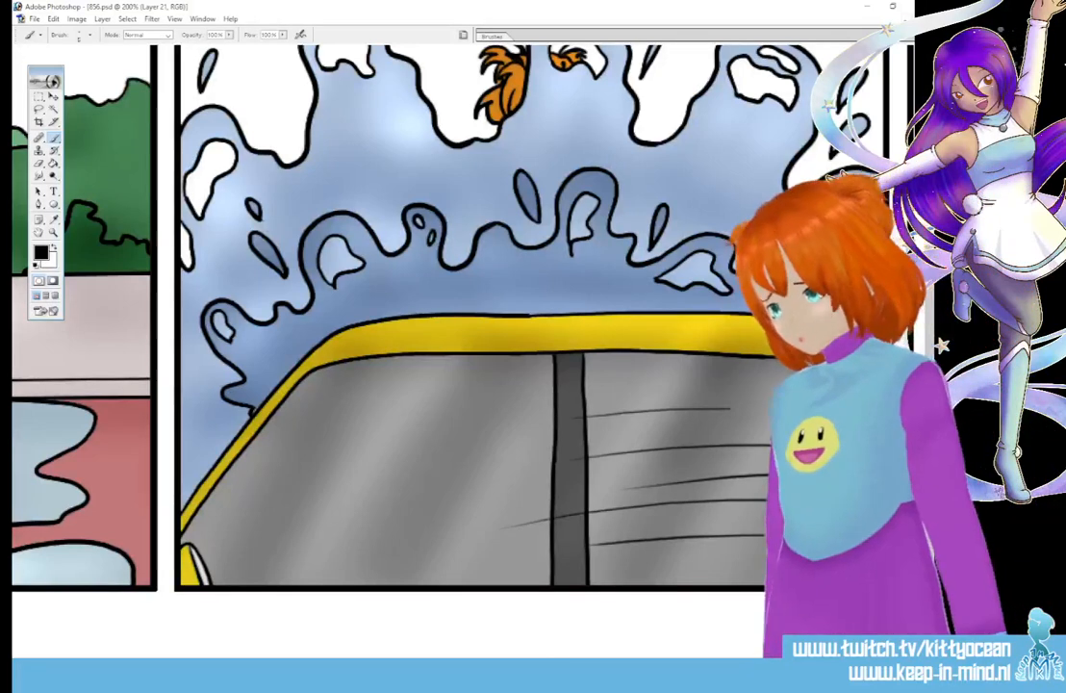
key("Delete")
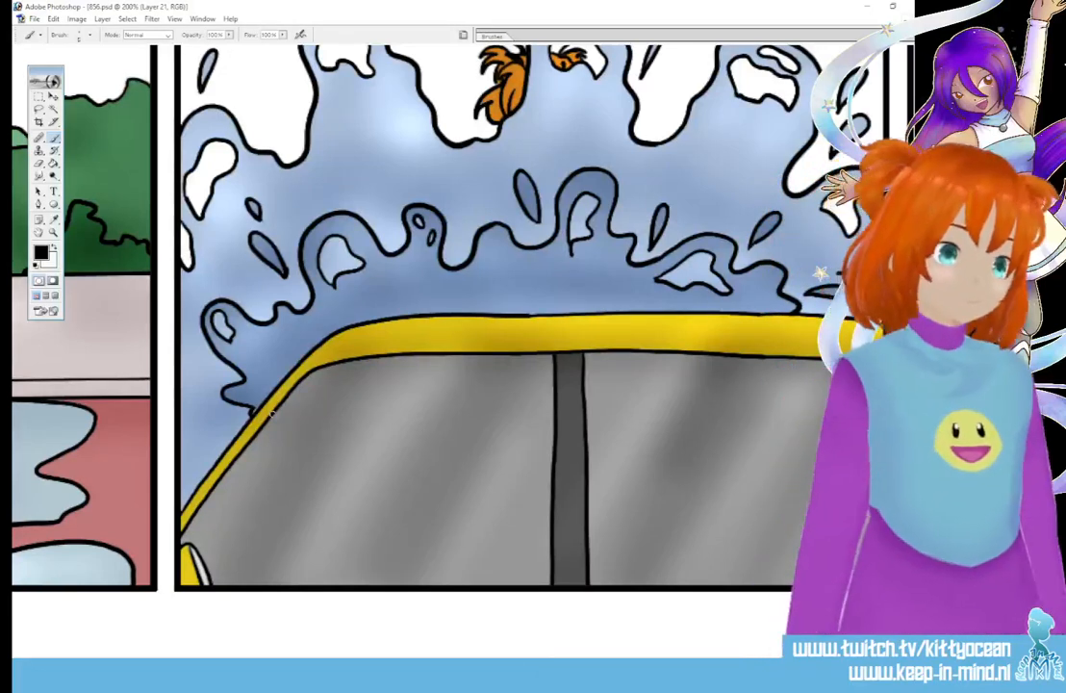
Try a long line and three shorter speed lines across the car windows, then delete the layer holding them
left_click_drag(274, 415, 837, 395)
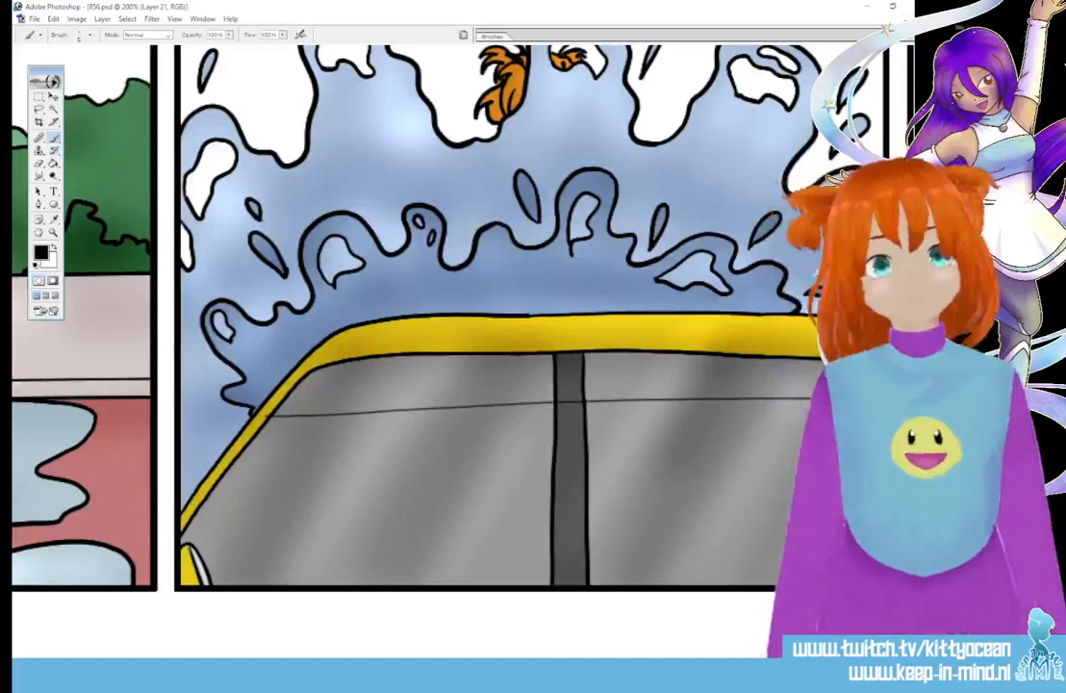
key("ctrl+z")
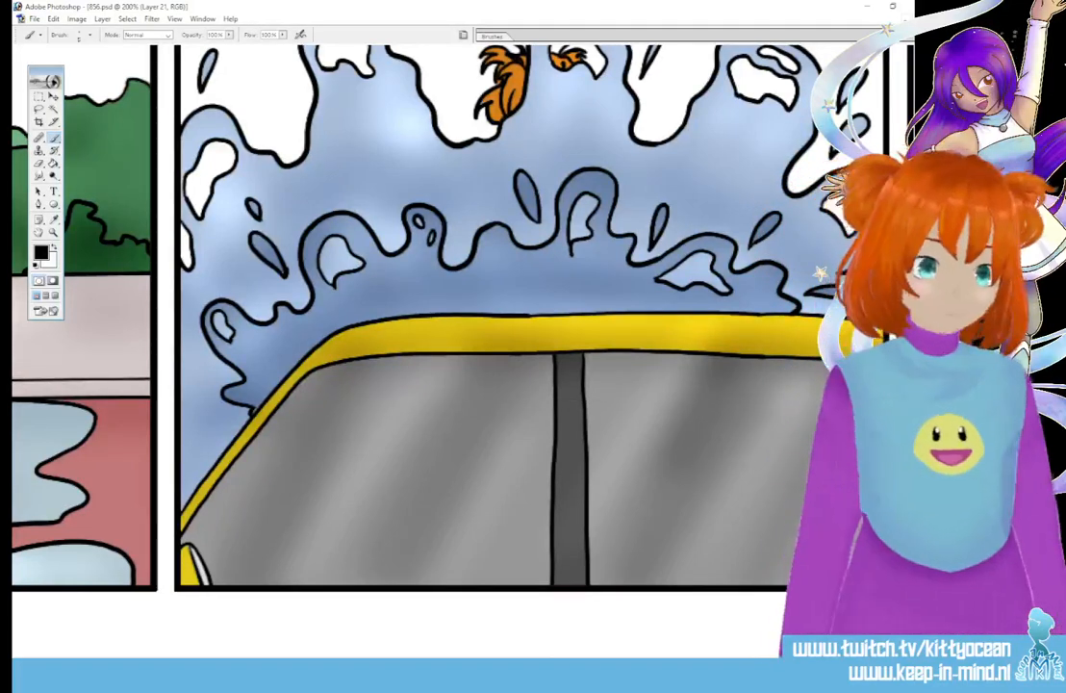
left_click_drag(323, 526, 647, 516)
left_click_drag(400, 541, 663, 529)
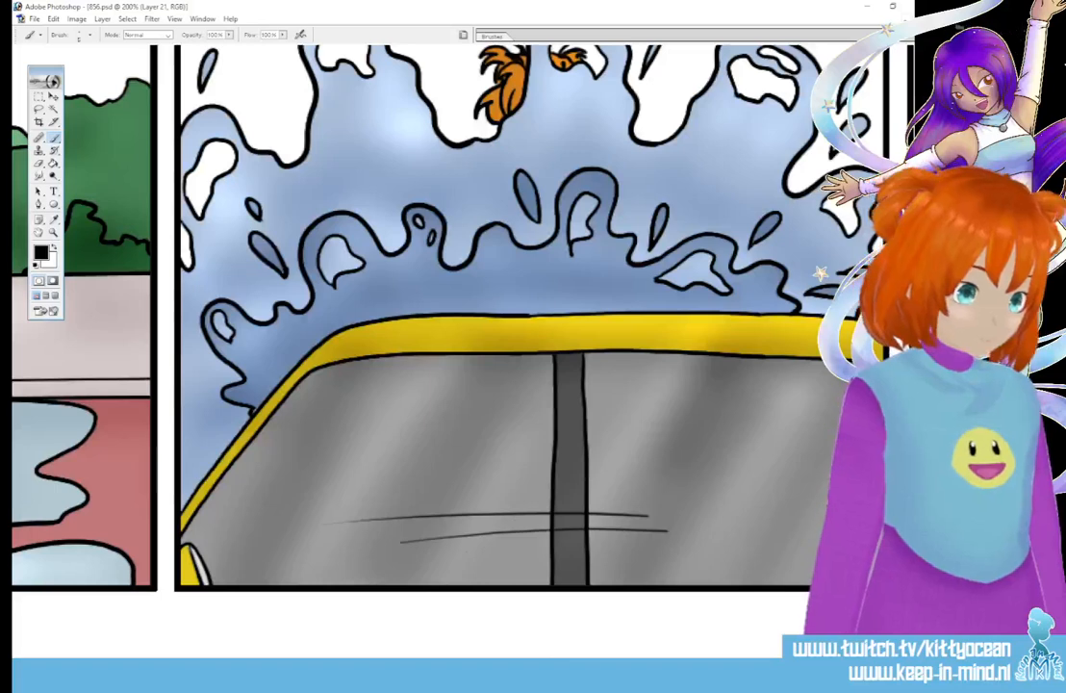
left_click_drag(465, 552, 733, 549)
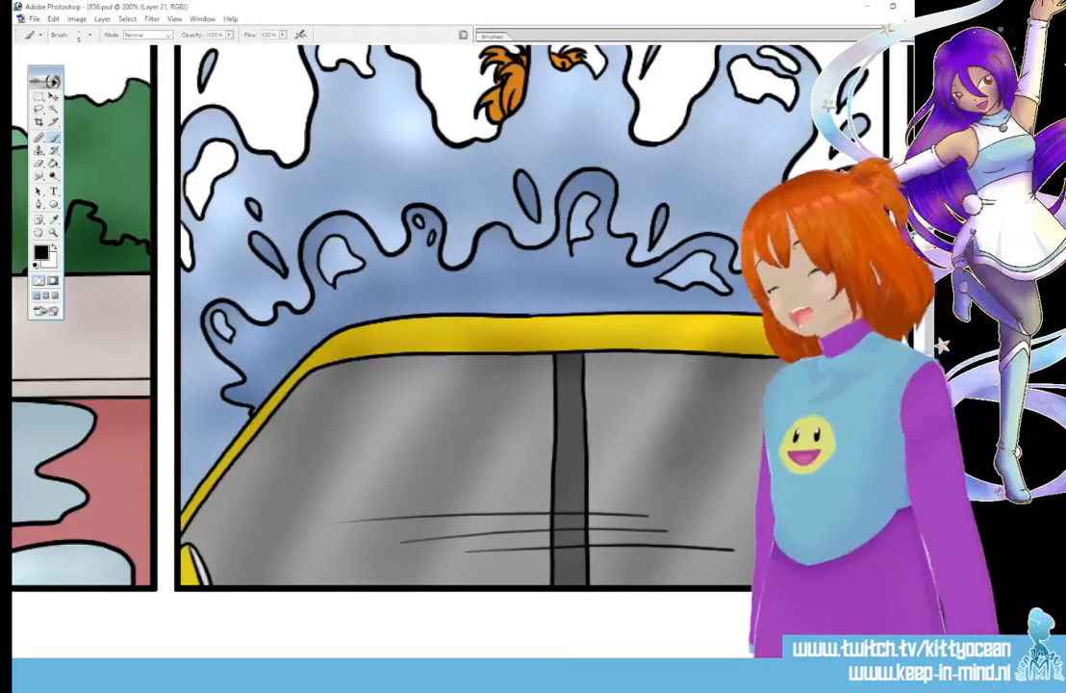
key("ctrl+plus")
key("ctrl+minus")
key("ctrl+minus")
key("ctrl+minus")
key("ctrl+minus")
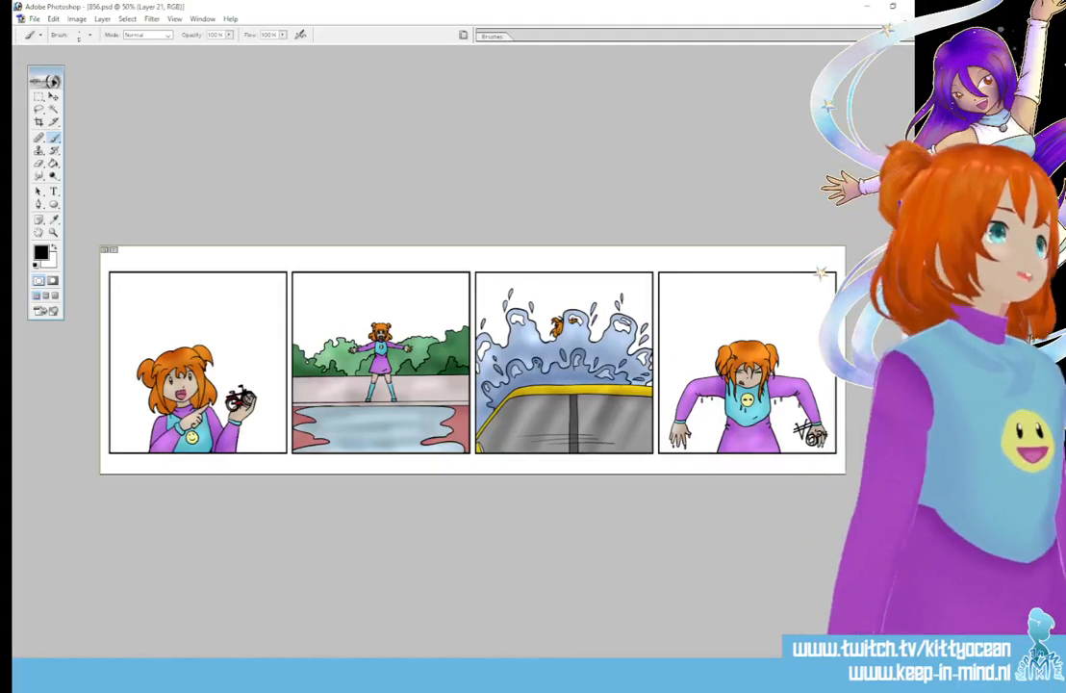
key("Delete")
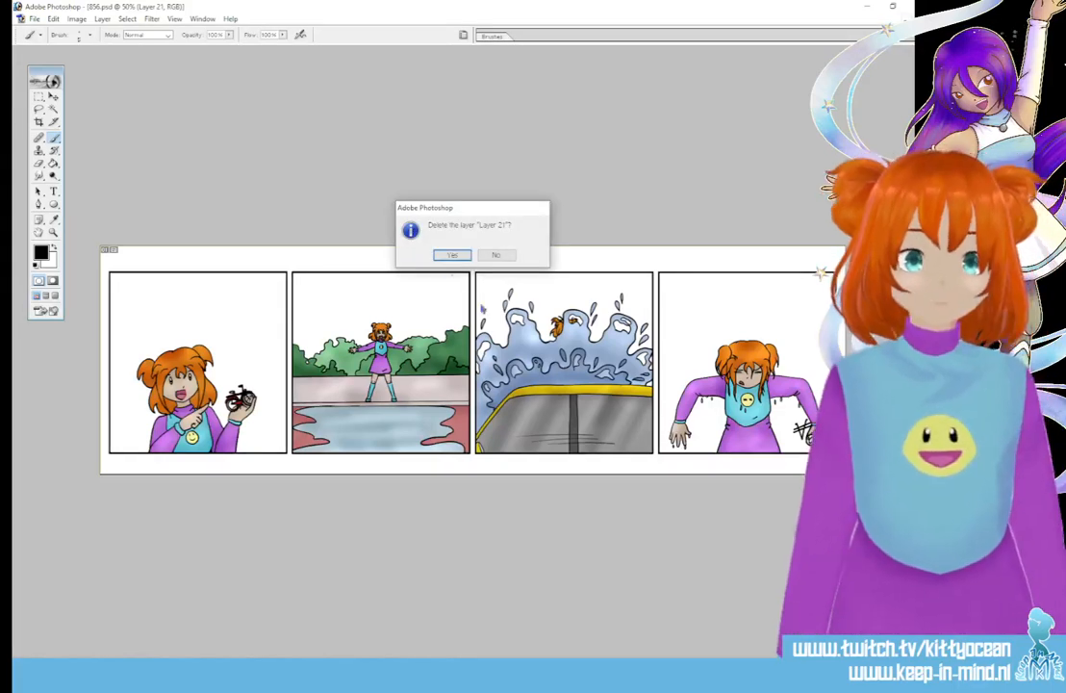
left_click(451, 255)
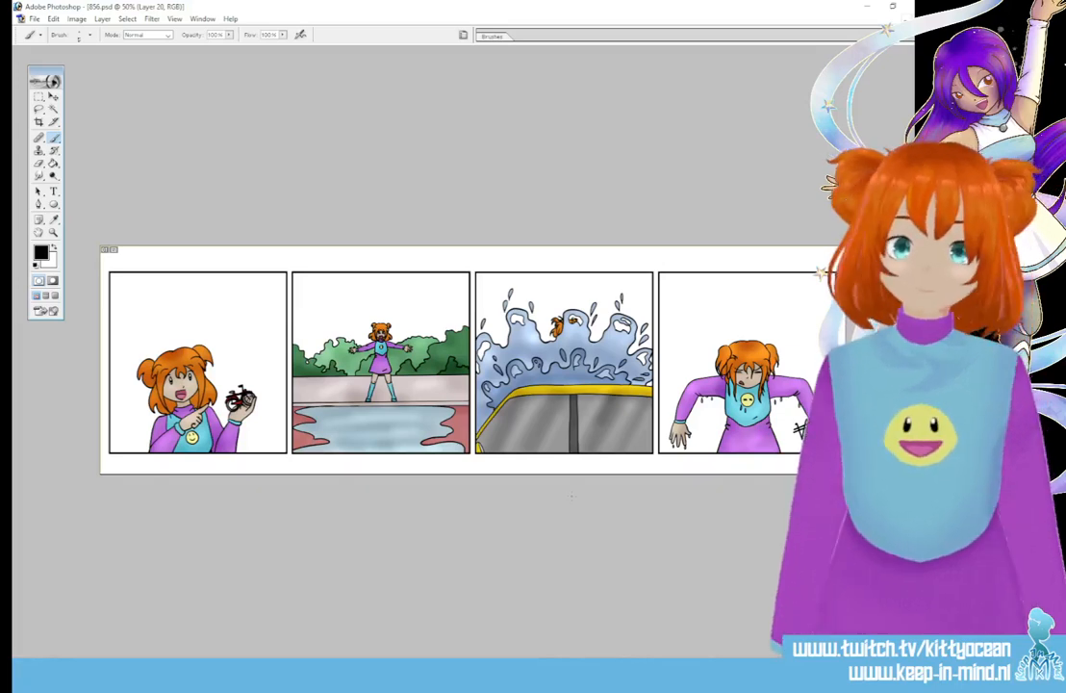
On a new layer, draw a few thin black speed lines along and just above the right part of the car's yellow roof
key("ctrl+plus")
key("ctrl+plus")
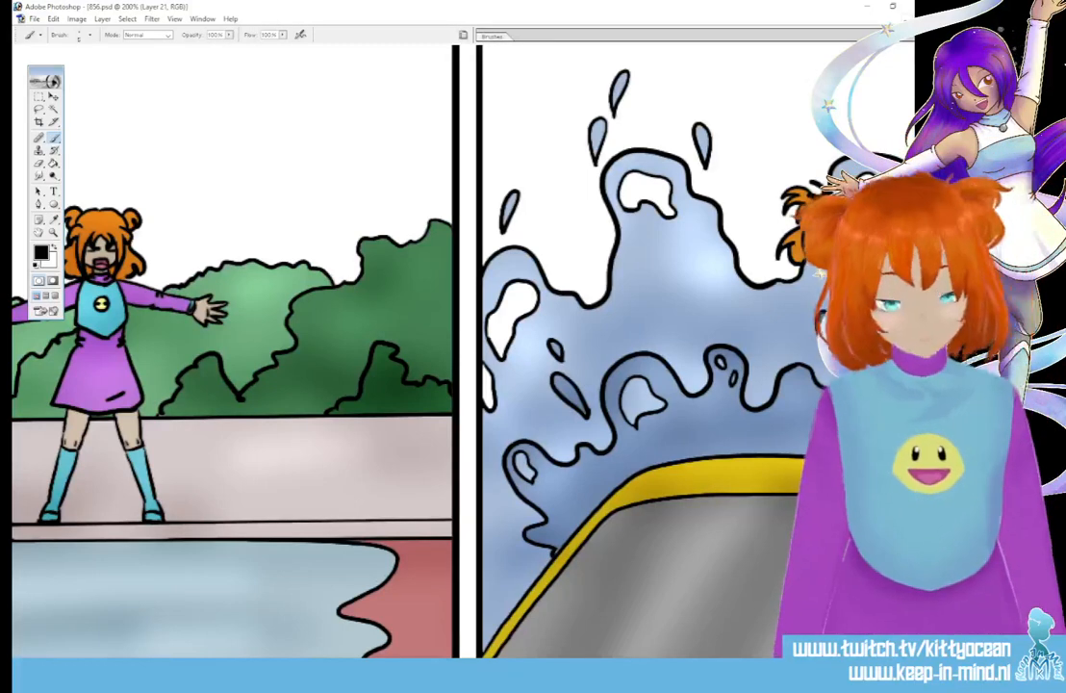
scroll(385, 346, "right", 5)
left_click_drag(442, 441, 688, 441)
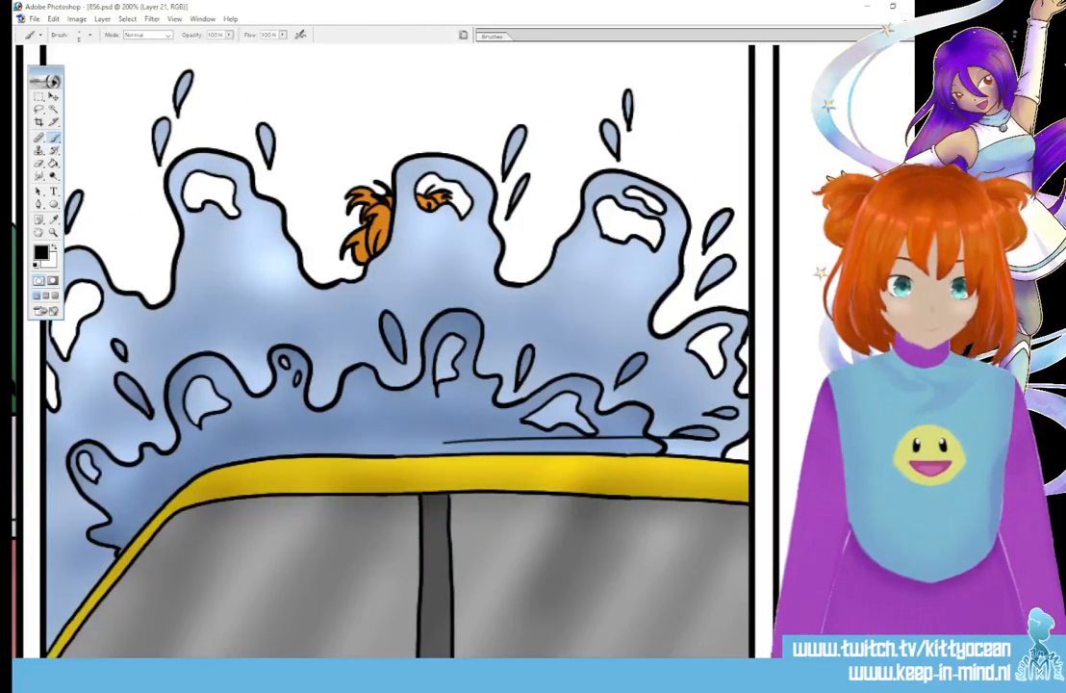
left_click_drag(515, 448, 707, 449)
left_click_drag(481, 474, 740, 477)
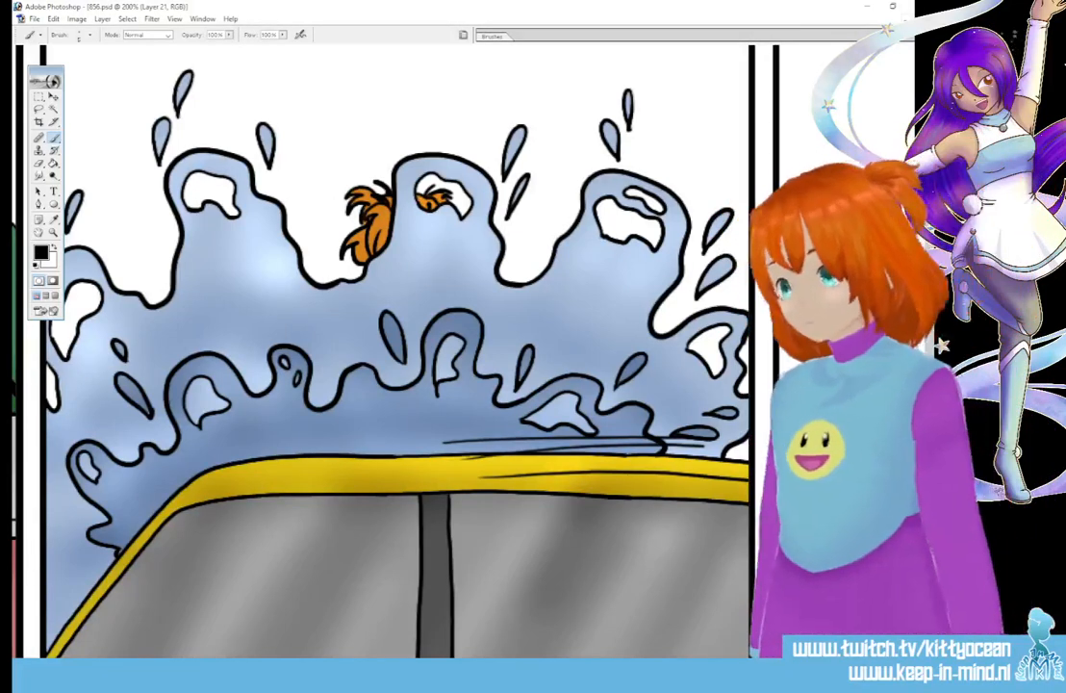
key("ctrl+minus")
key("ctrl+minus")
key("ctrl+minus")
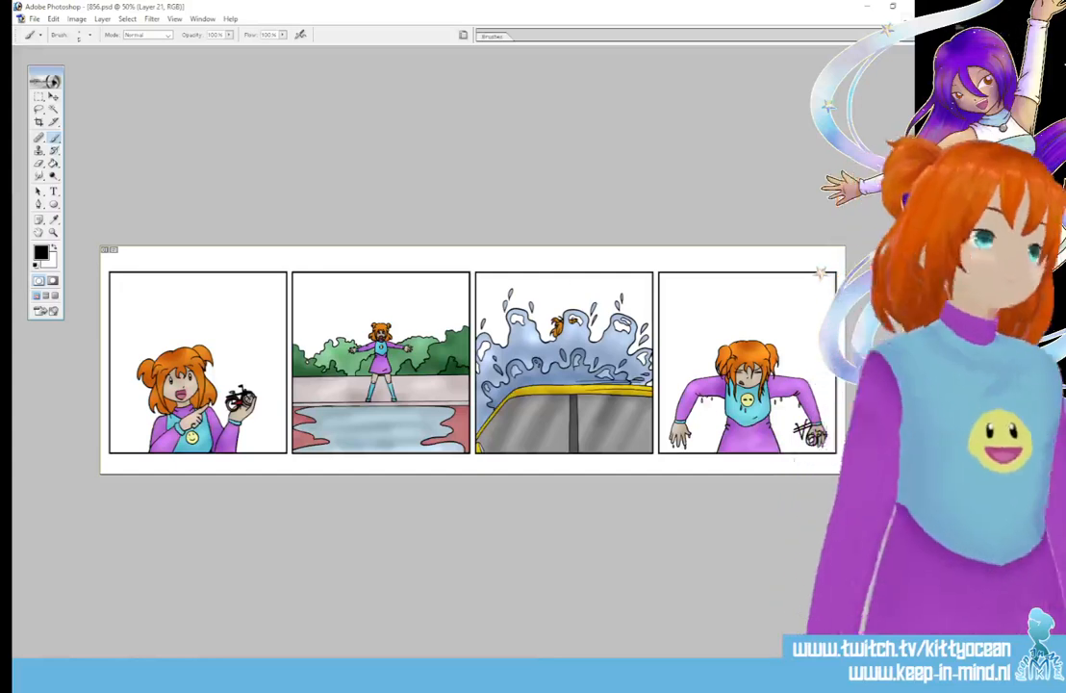
Create a new layer named bg and select the blank white background of panel one on the line-art layer with the Magic Wand
key("ctrl+alt+shift+n")
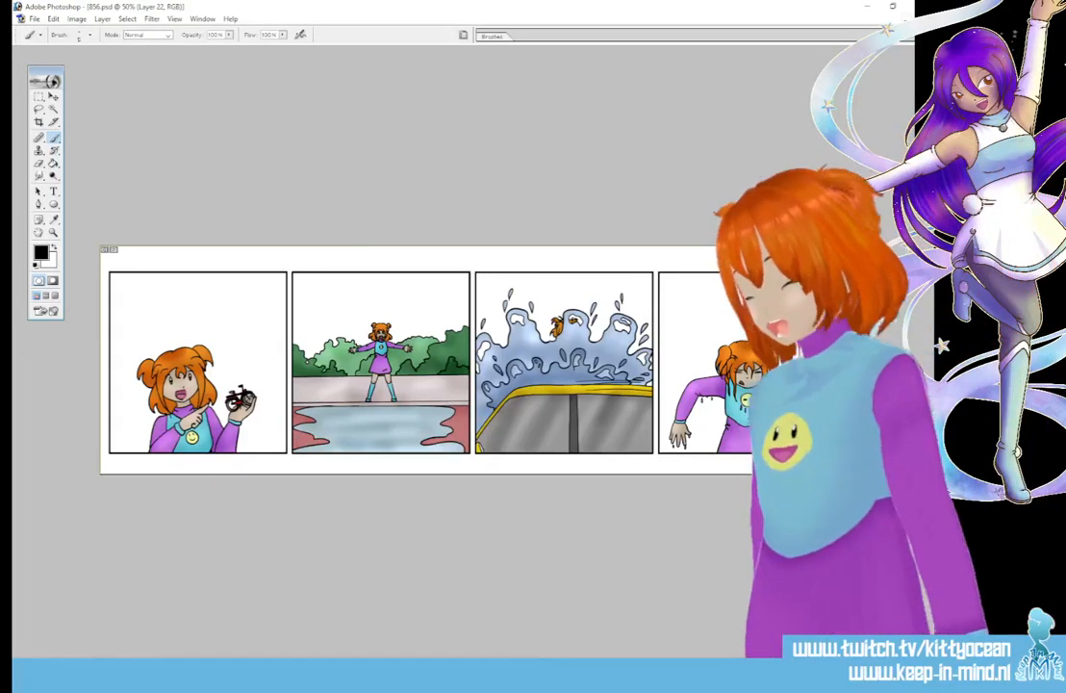
key("alt+bracketleft")
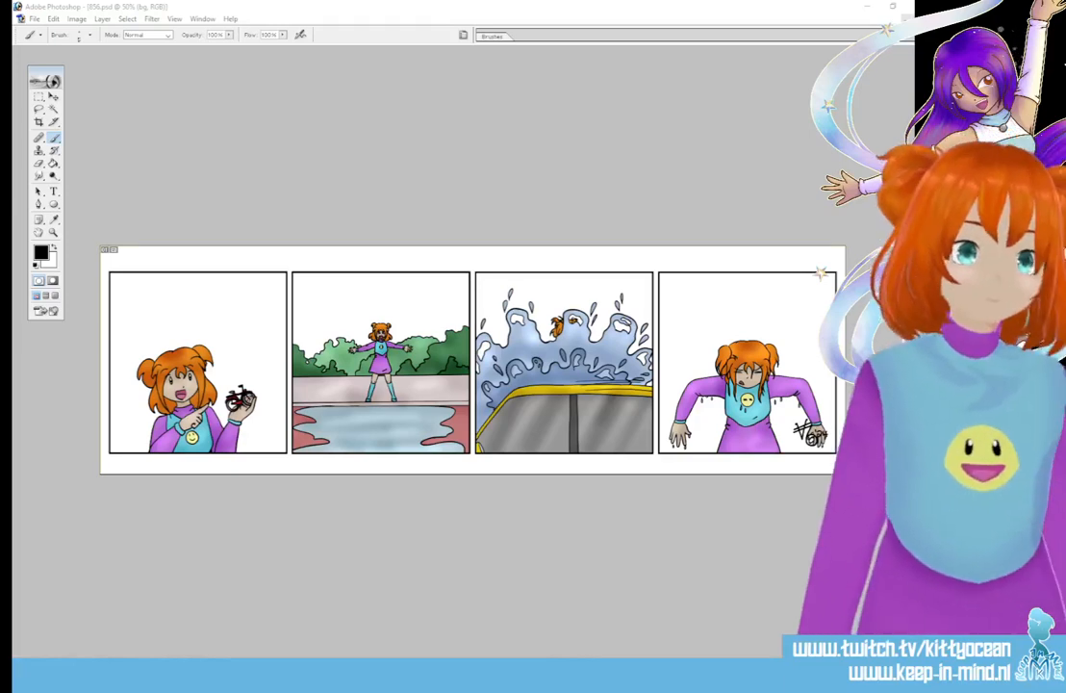
key("w")
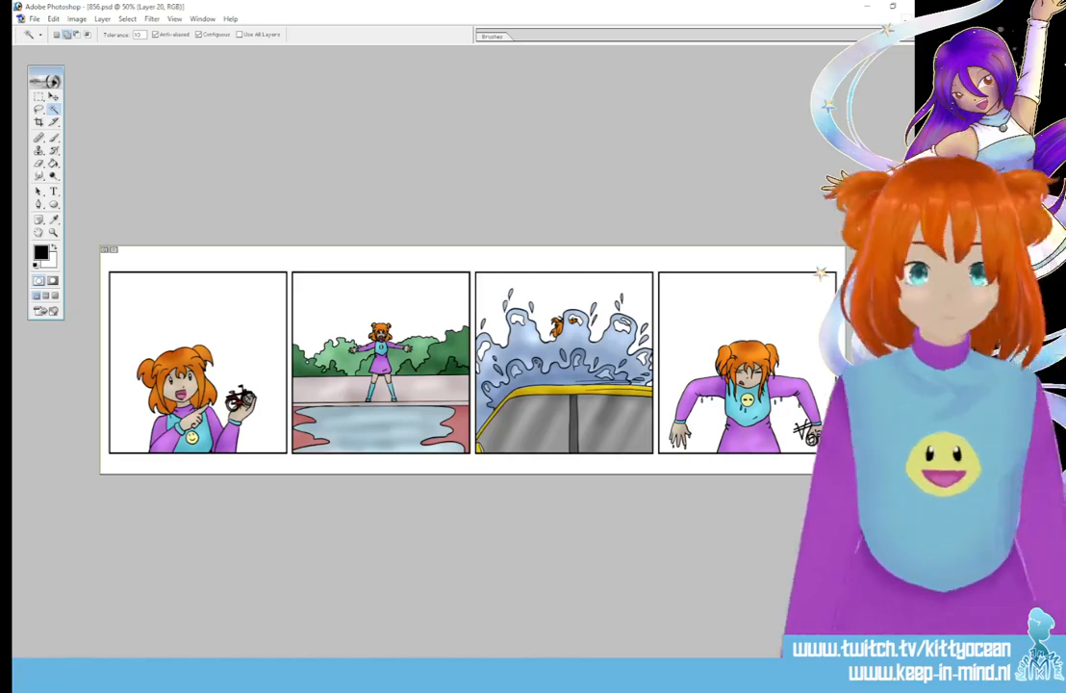
left_click(219, 326)
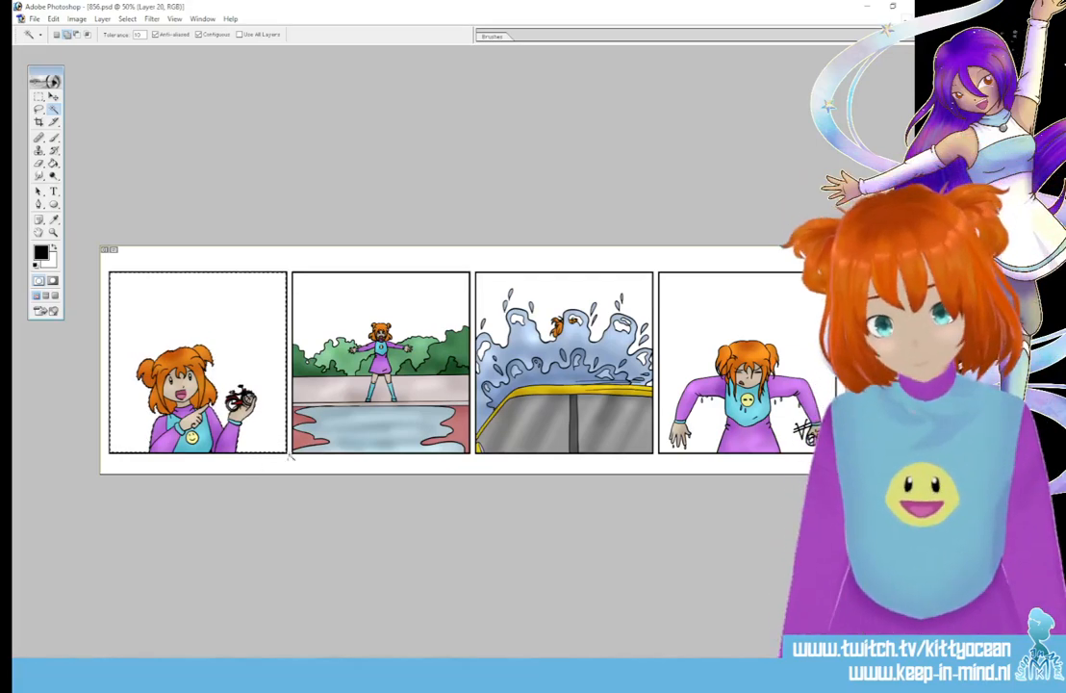
Add the blank backgrounds of the remaining panels, including the gaps around the splash and the dripping girl, to the selection
key("ctrl+plus")
key("ctrl+plus")
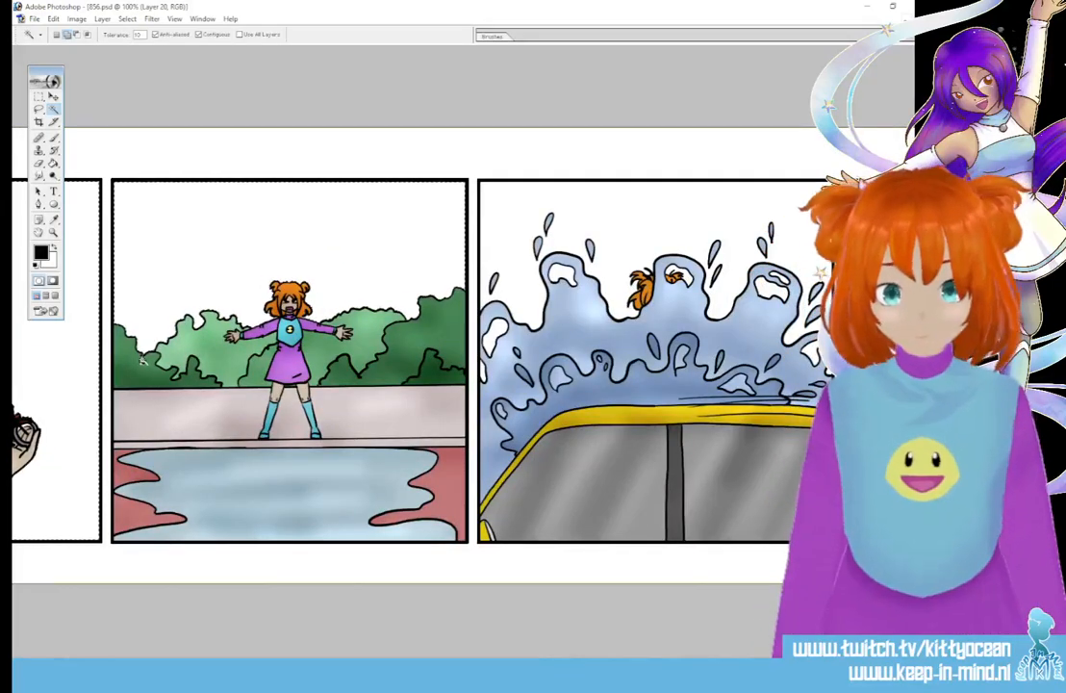
scroll(438, 563, "right", 5)
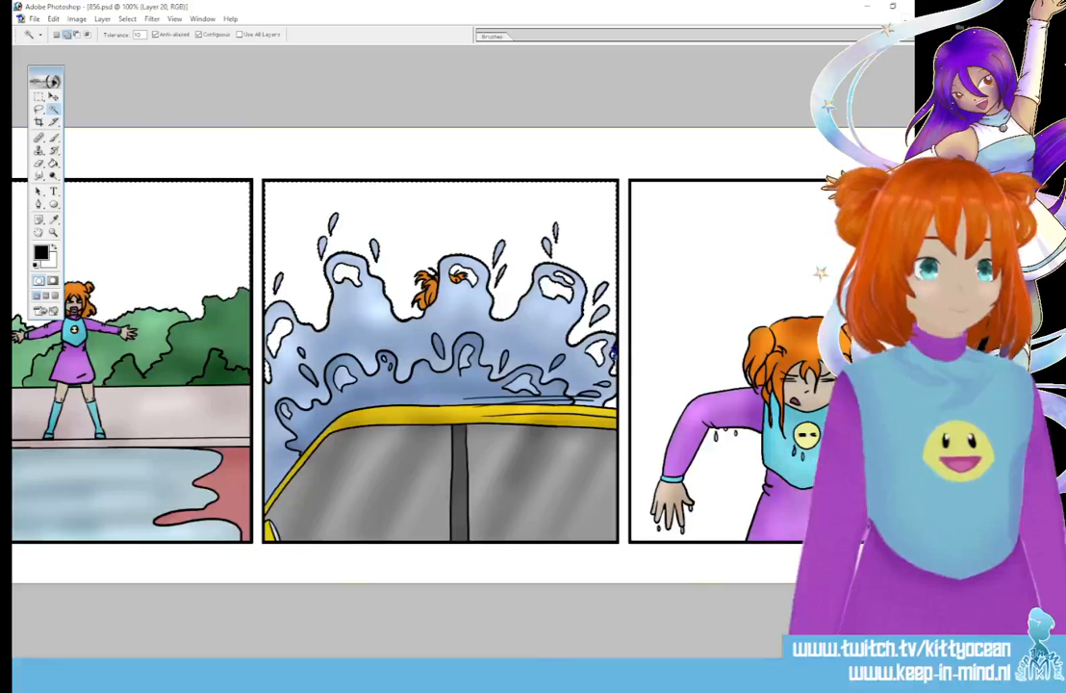
scroll(577, 385, "right", 2)
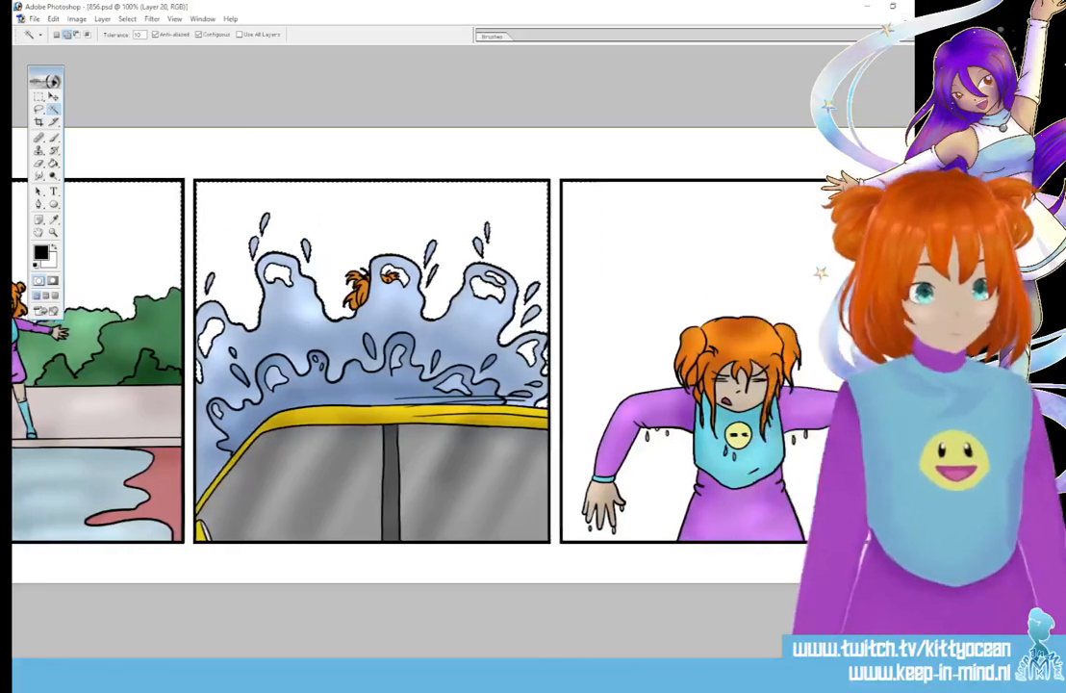
left_click(665, 493)
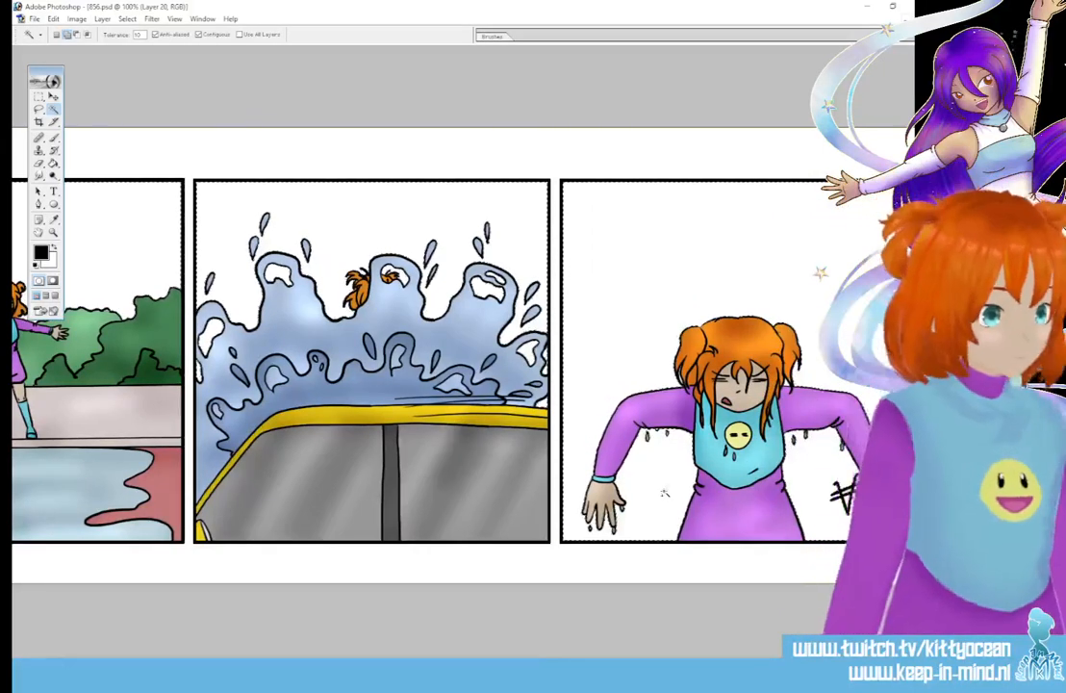
key("l")
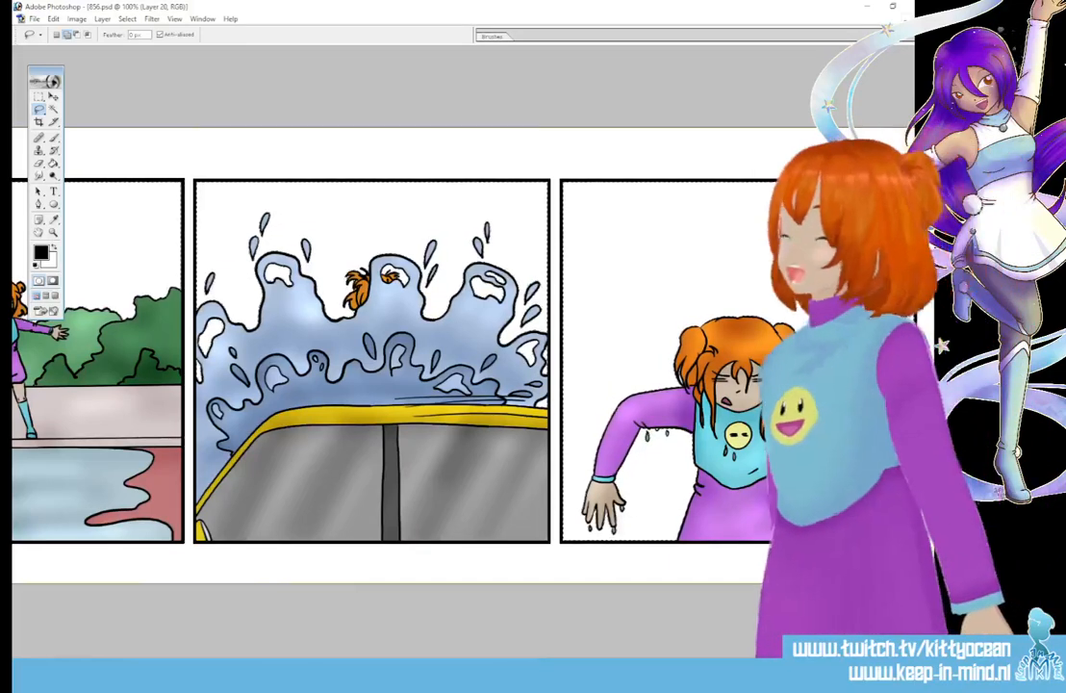
key("ctrl+minus")
key("ctrl+minus")
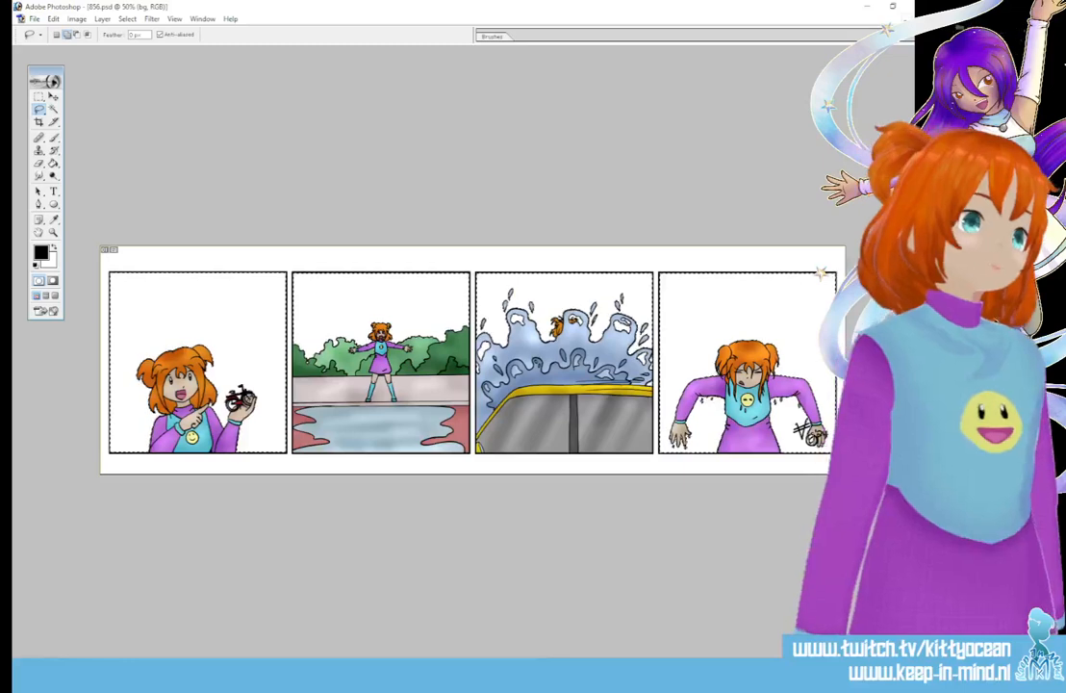
key("Delete")
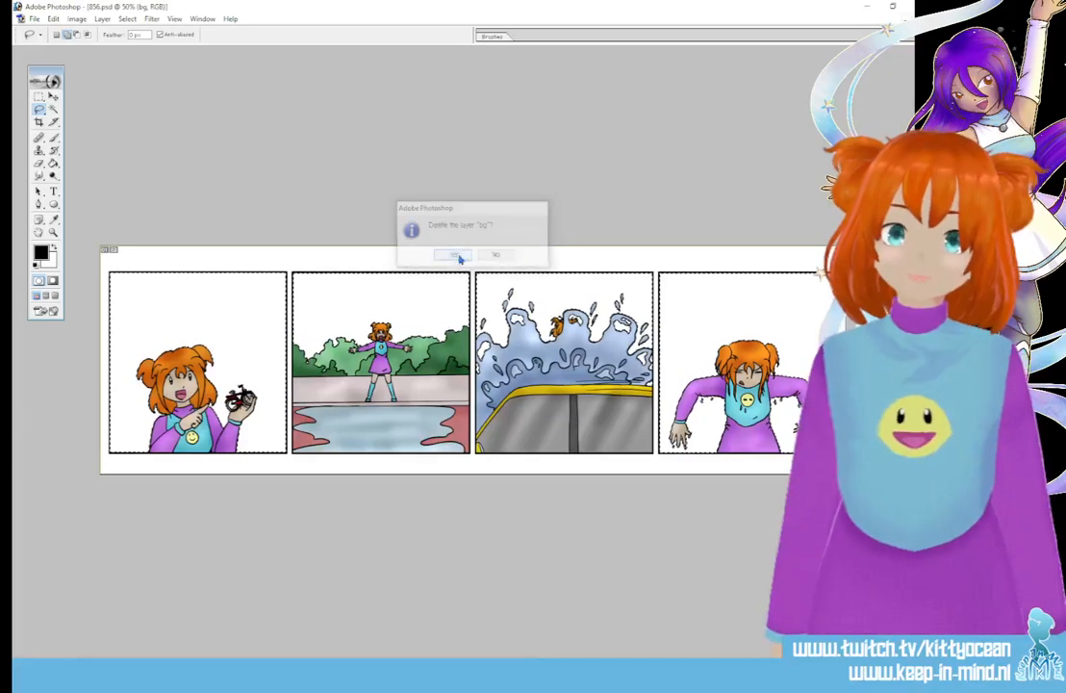
left_click(452, 255)
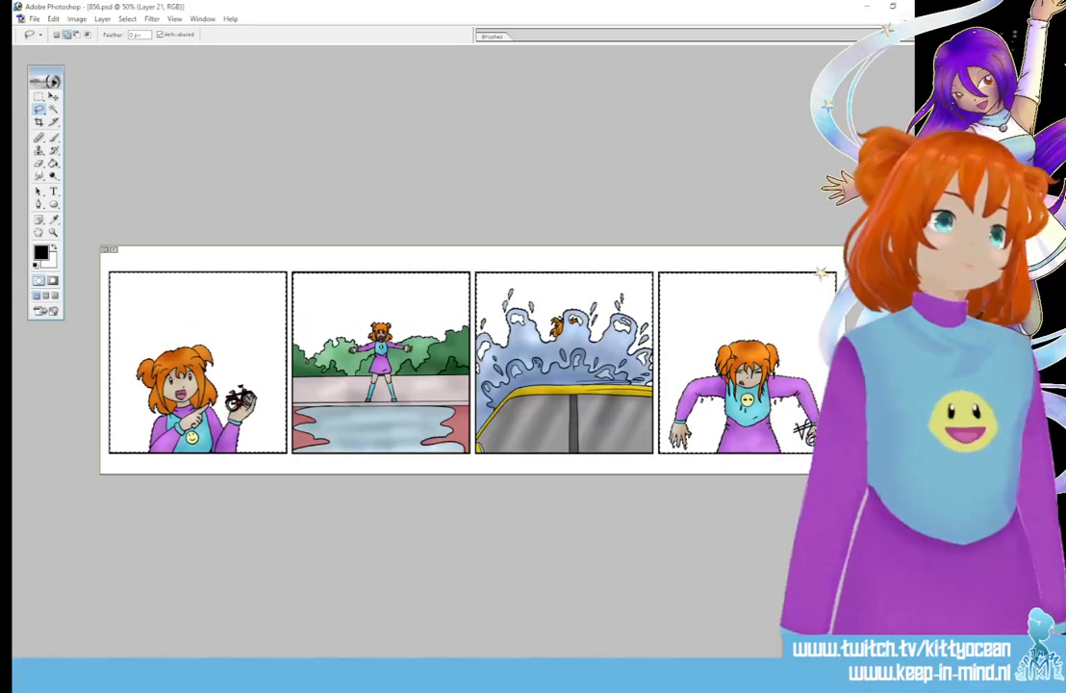
key("ctrl+z")
Fill the selected background areas in all four panels with black on the bg layer using the Paint Bucket
left_click(53, 163)
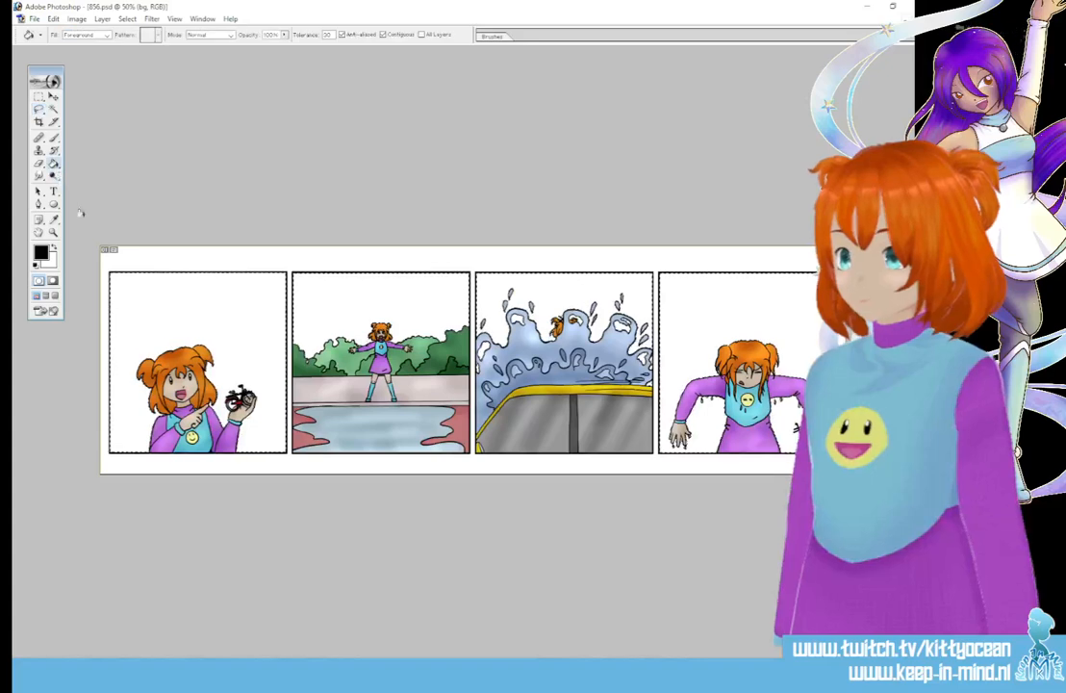
left_click(192, 327)
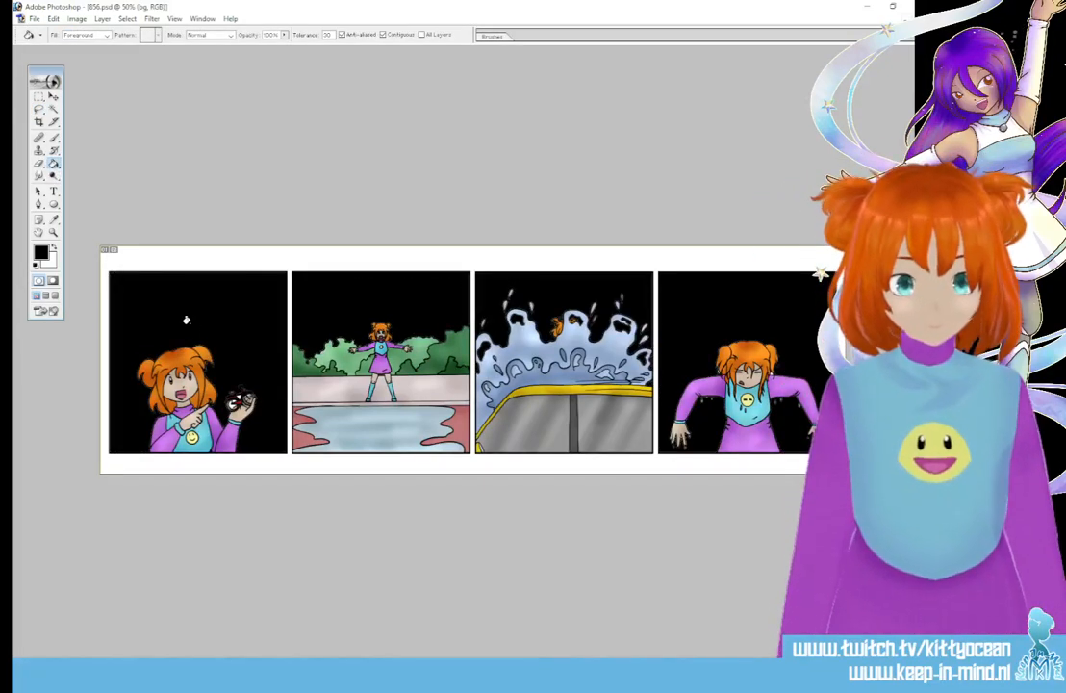
Lasso the missed white gaps around the girl's hair, hand and the bicycle in panel one, adding them to the selection
key("ctrl+plus")
key("ctrl+plus")
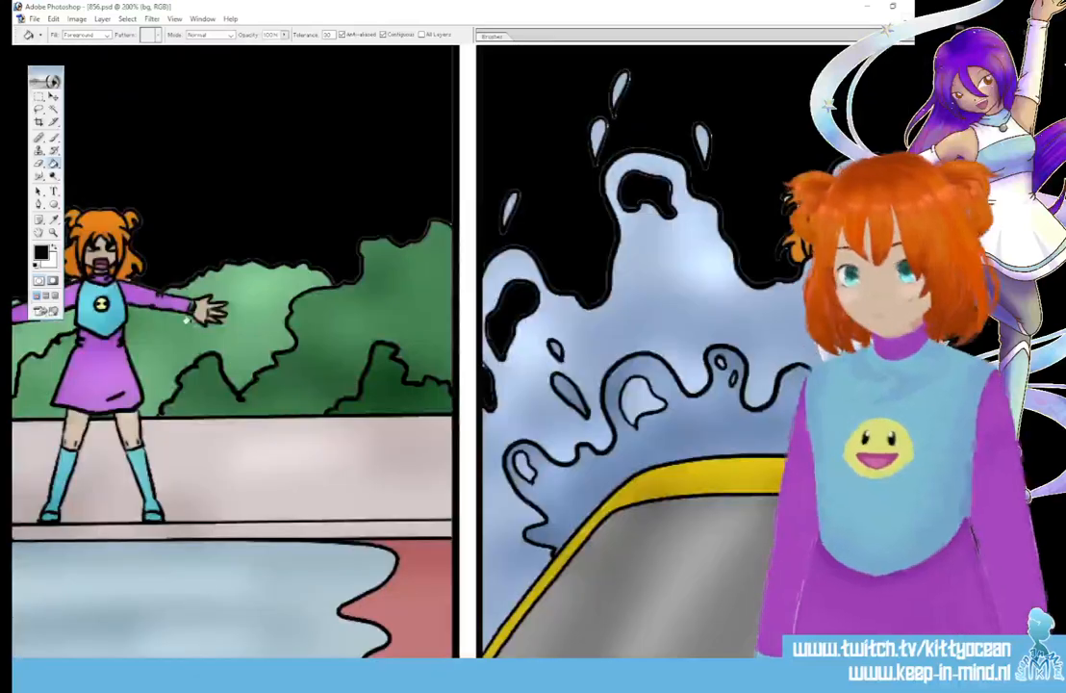
key("l")
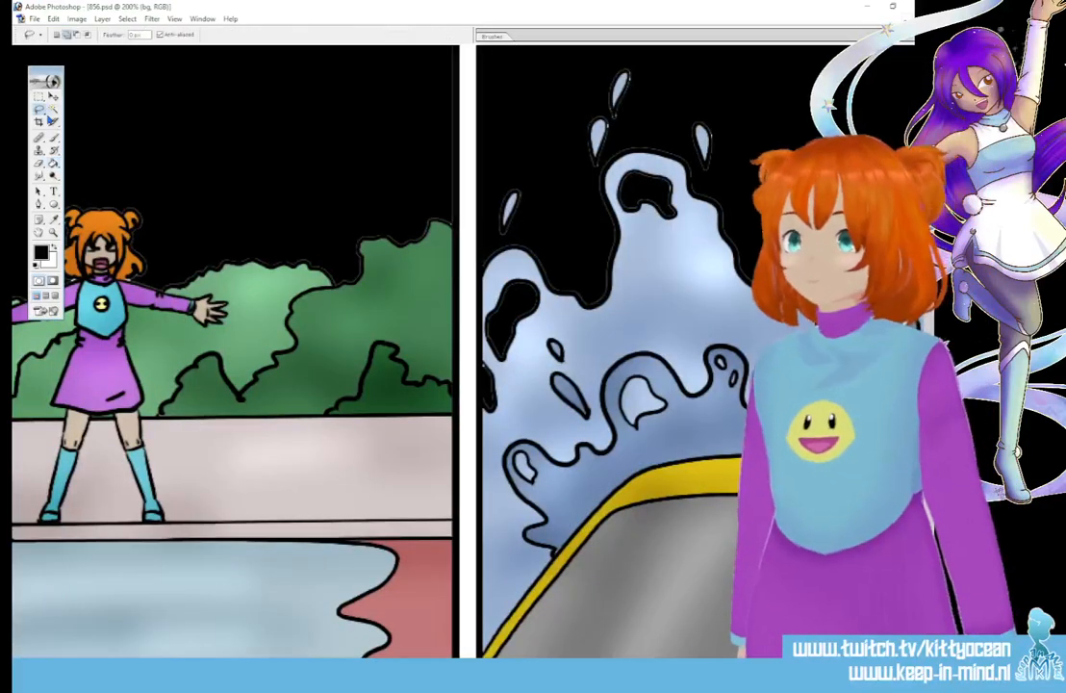
scroll(187, 319, "left", 5)
scroll(187, 319, "left", 10)
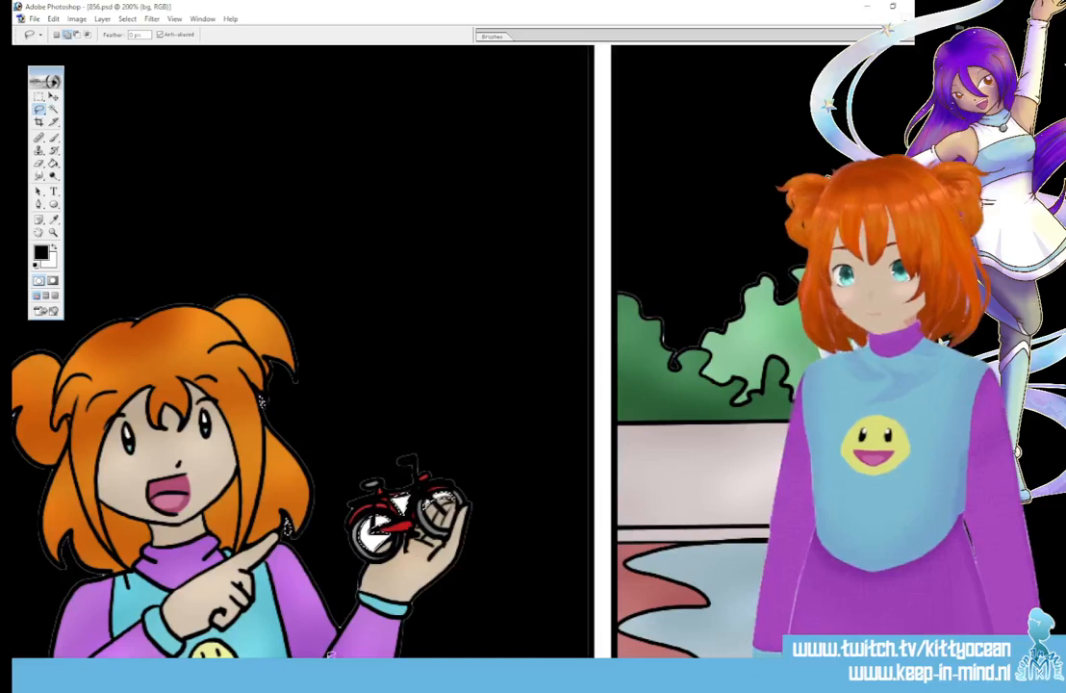
scroll(299, 527, "left", 4)
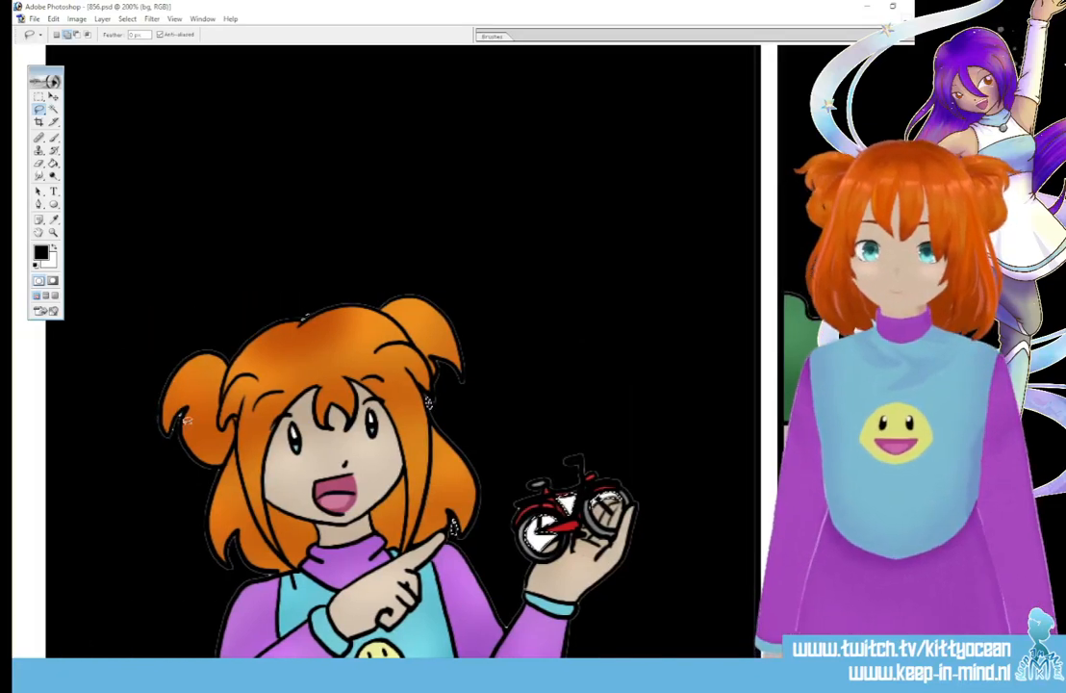
left_click_drag(170, 404, 187, 460)
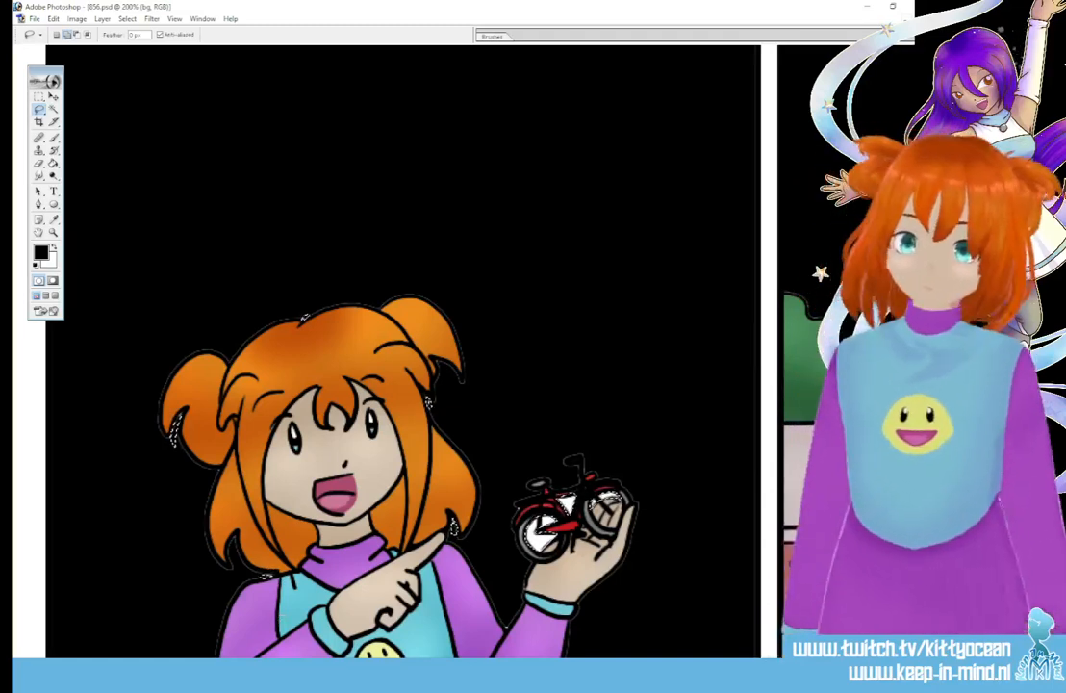
scroll(385, 352, "right", 5)
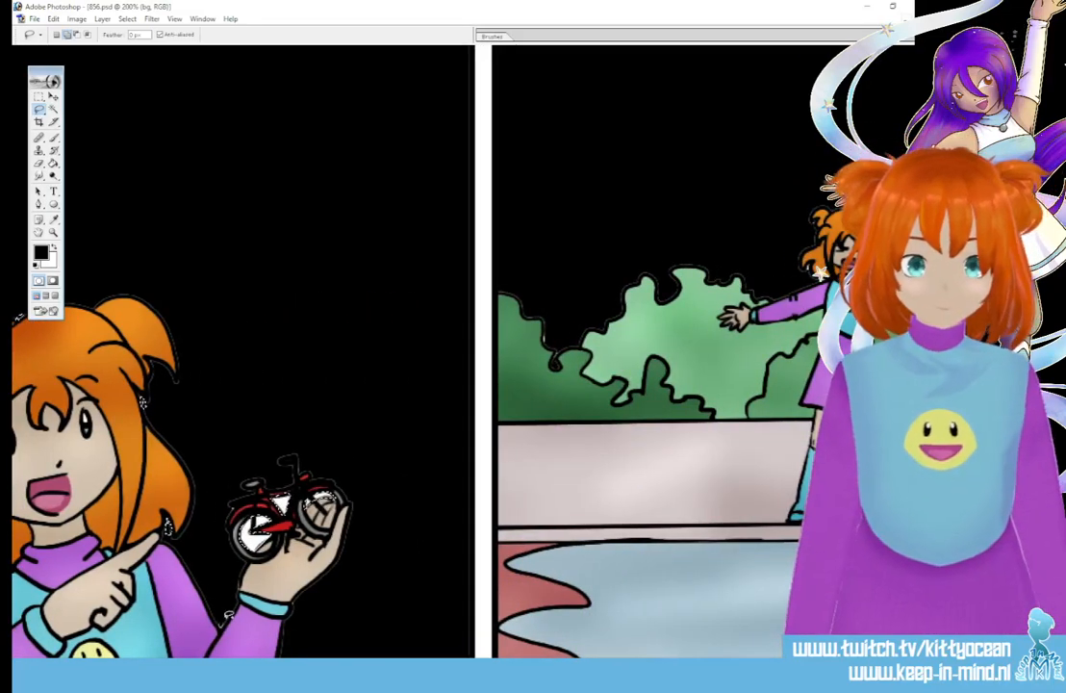
Add the missed gaps around the hair and outlines in panels two to four to the selection, and fill all missed spots with black
scroll(462, 351, "right", 4)
scroll(462, 352, "right", 2)
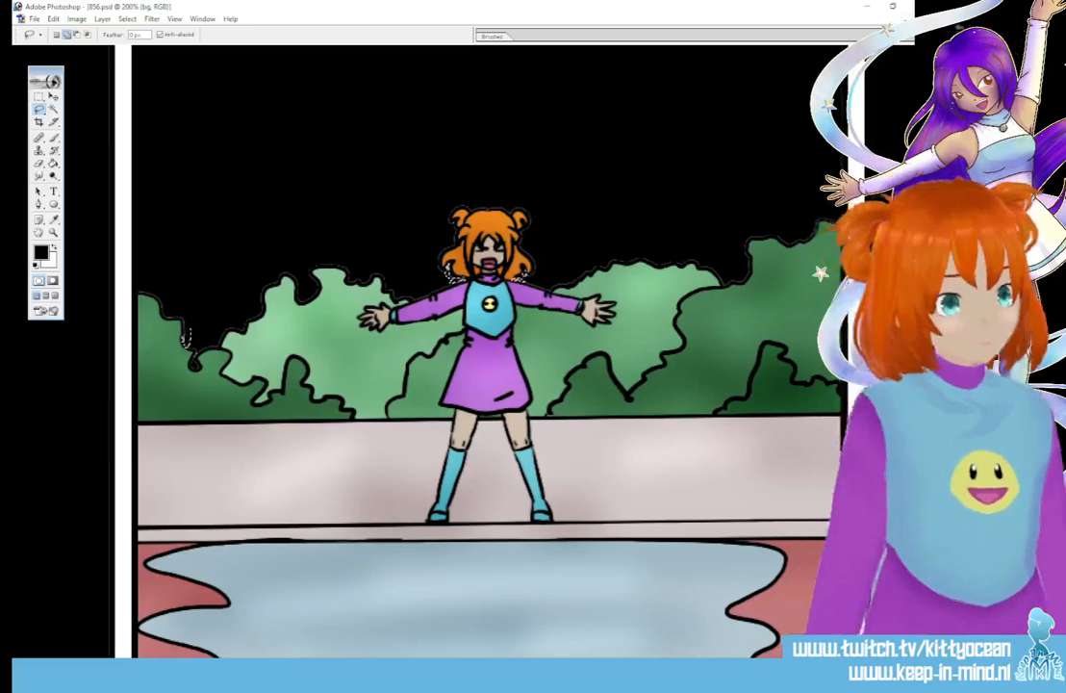
scroll(193, 325, "right", 10)
scroll(356, 346, "left", 3)
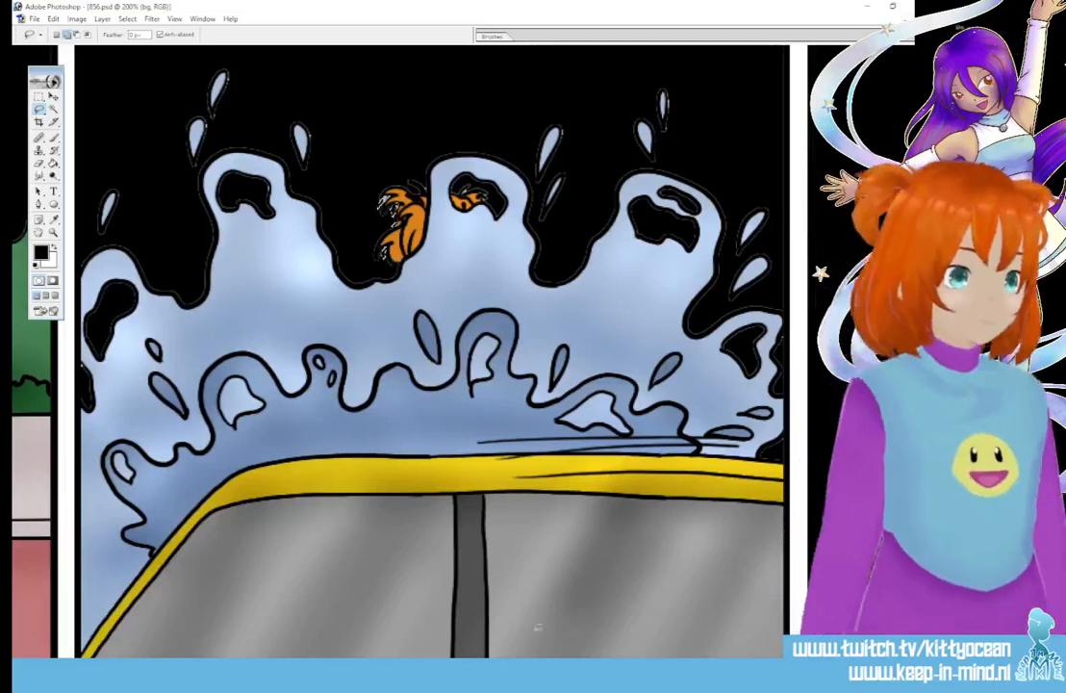
scroll(380, 204, "right", 10)
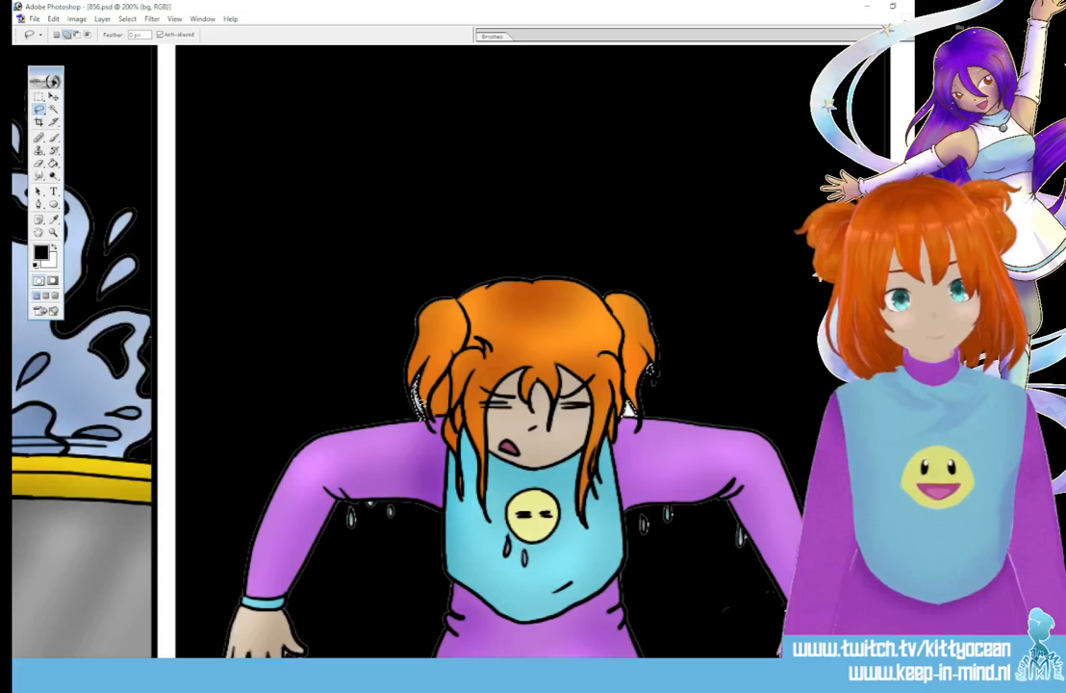
scroll(452, 346, "down", 3)
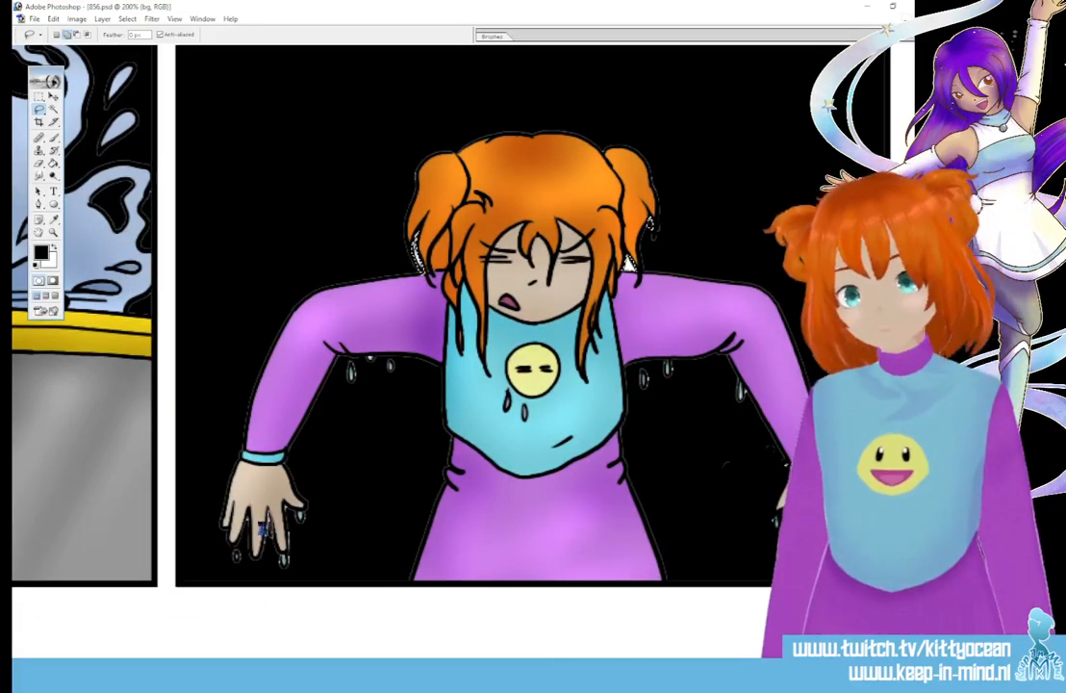
key("ctrl+minus")
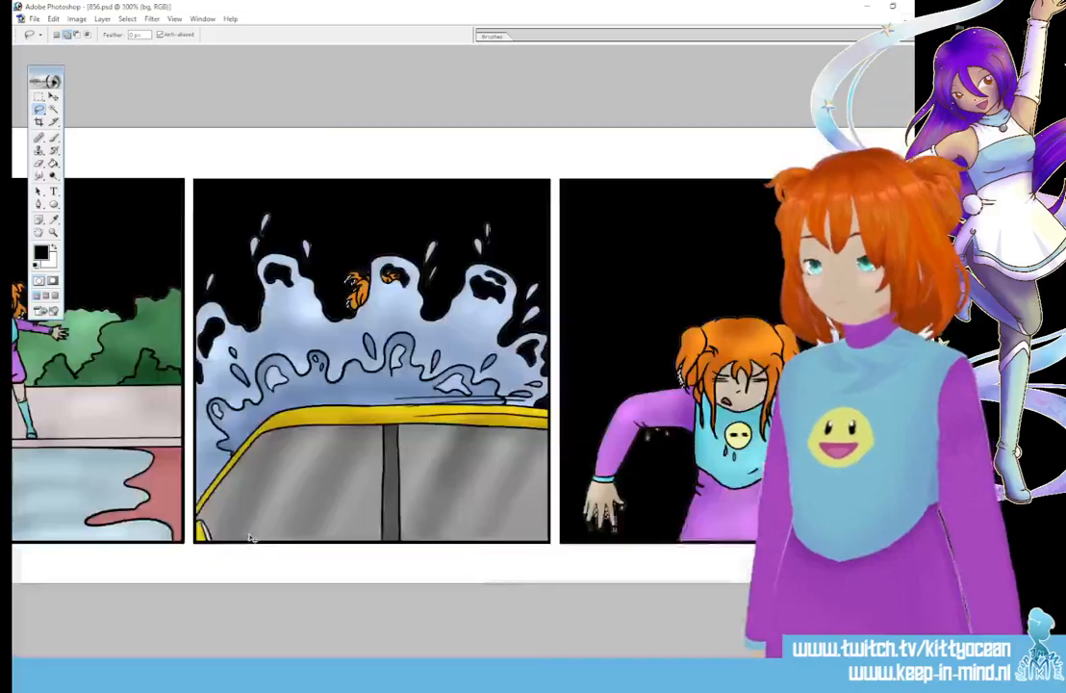
key("ctrl+minus")
key("ctrl+minus")
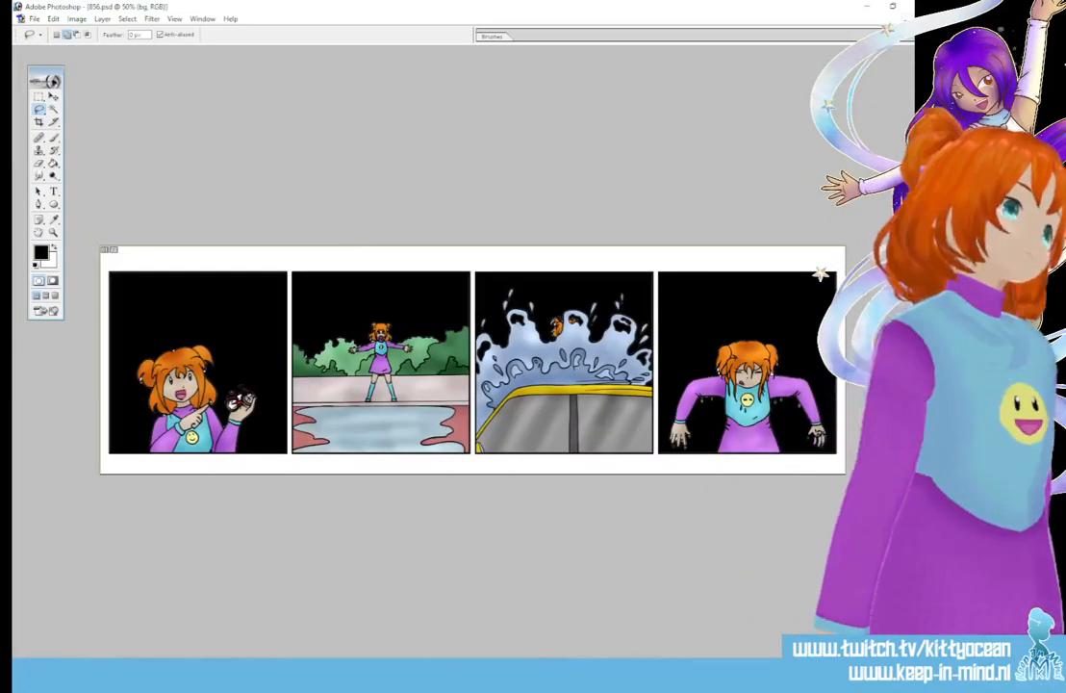
key("g")
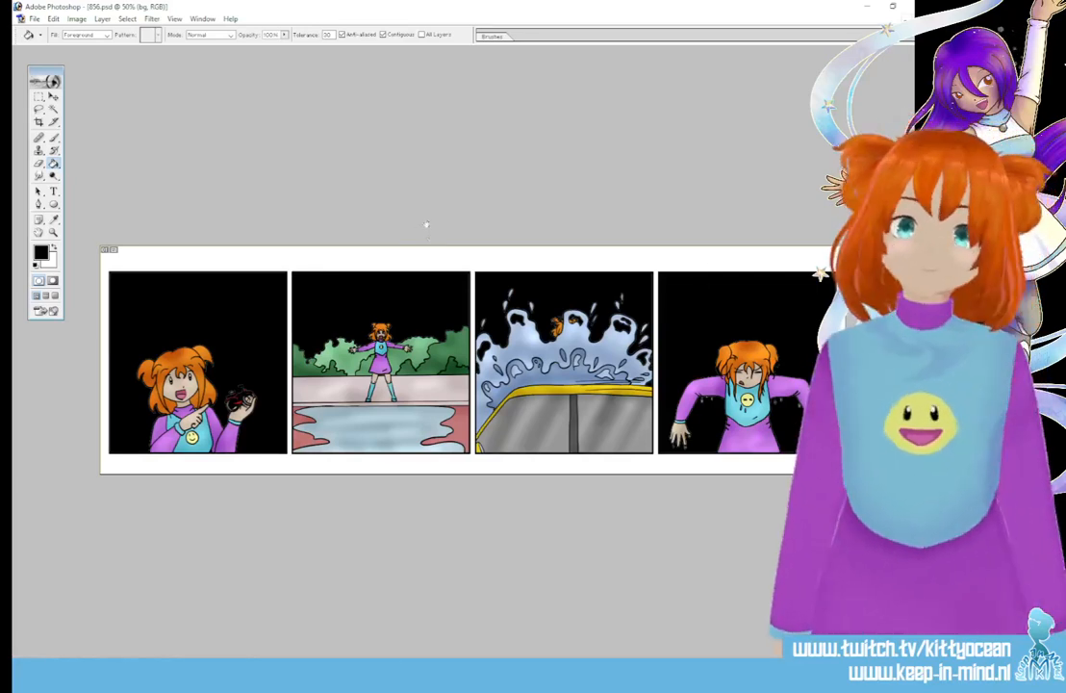
Add a Gradient Overlay layer style to the bg layer, using the Light Purple gradient preset
key("alt+l")
key("y")
key("n")
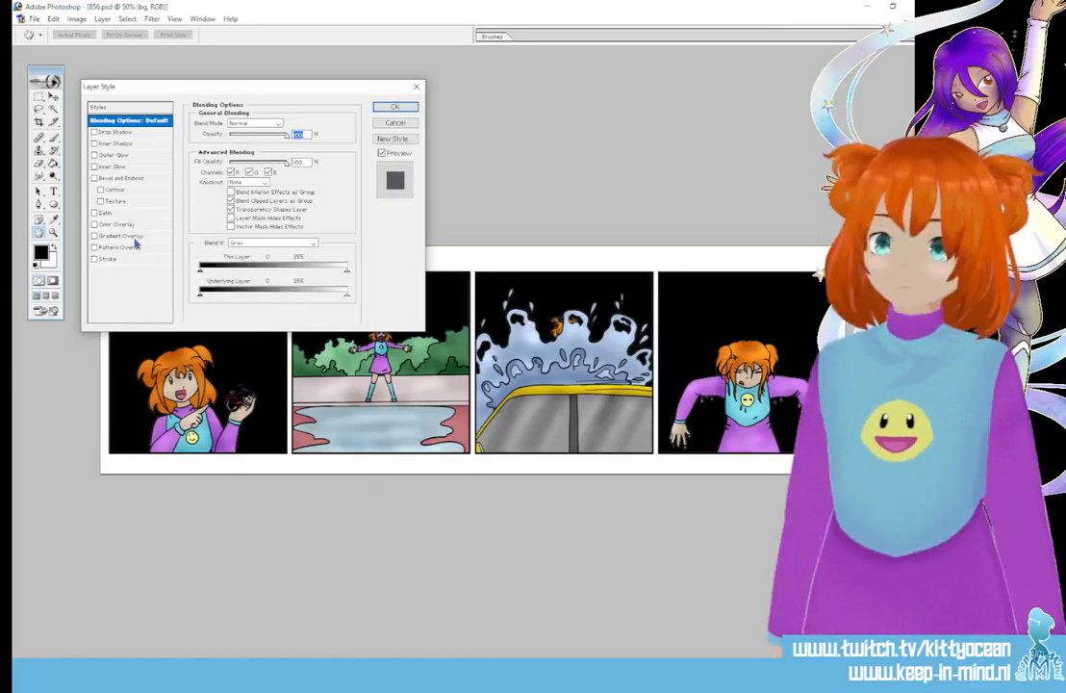
left_click(144, 236)
left_click(294, 147)
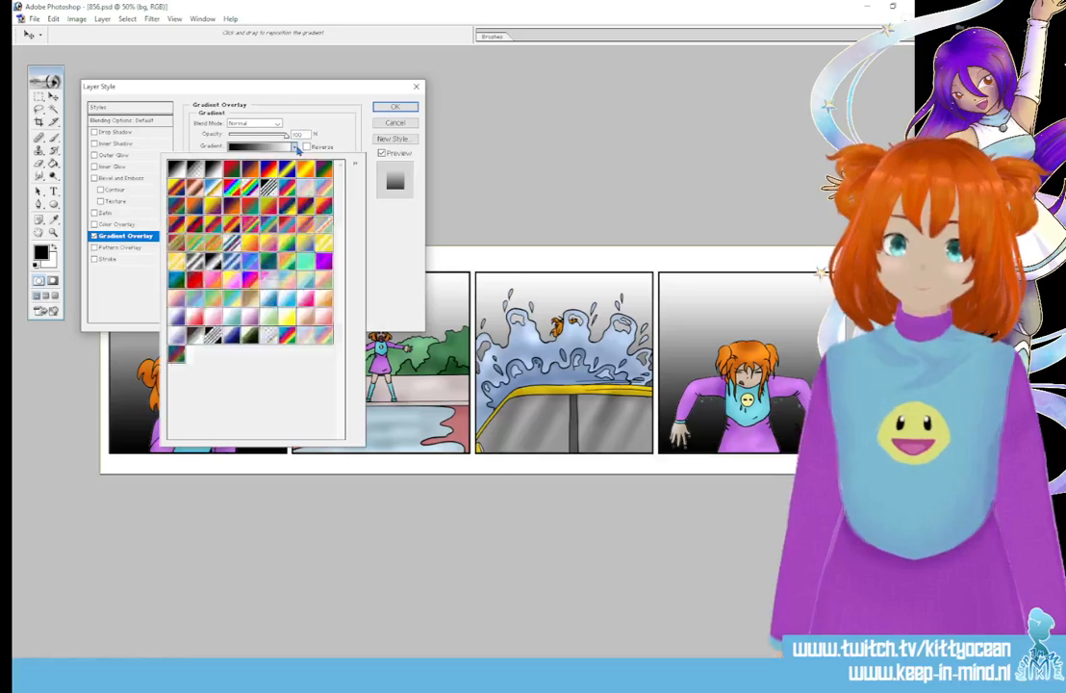
left_click(177, 335)
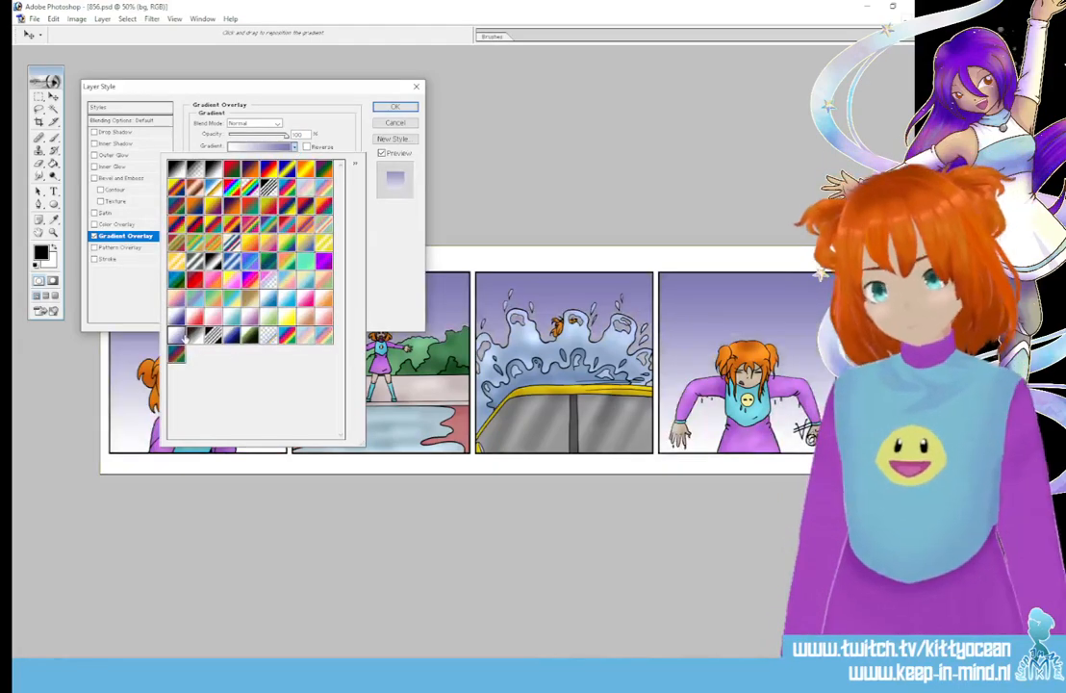
left_click(248, 131)
Edit the overlay gradient and set its end color stop at 100% to the grayish purple 9F9DAD
left_click(255, 146)
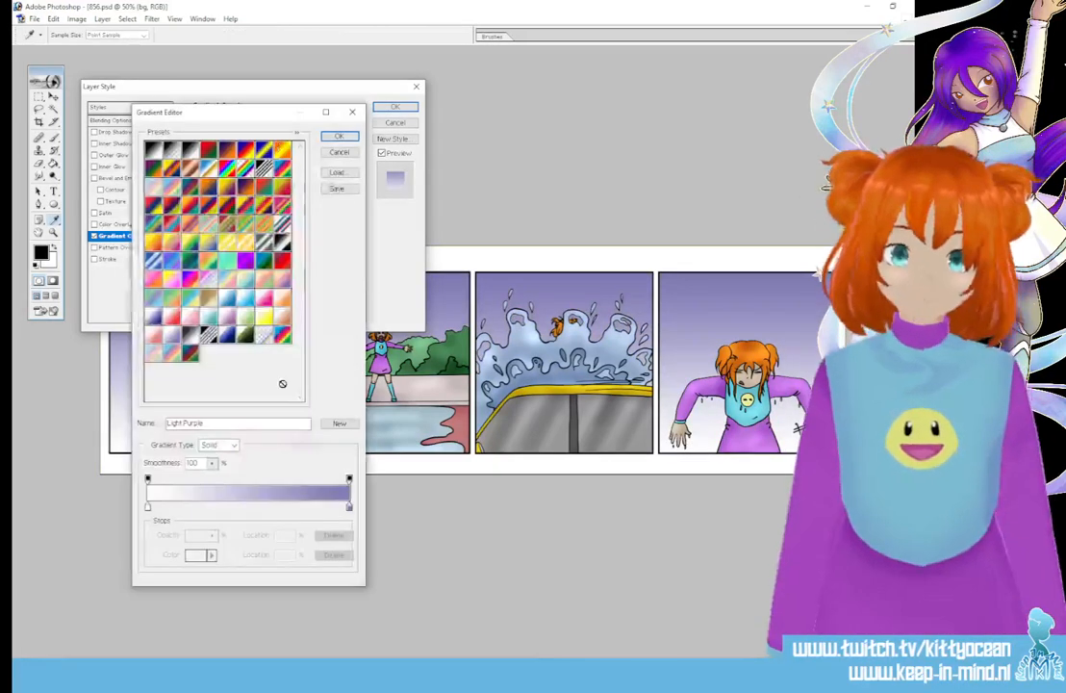
left_click(349, 508)
left_click(191, 558)
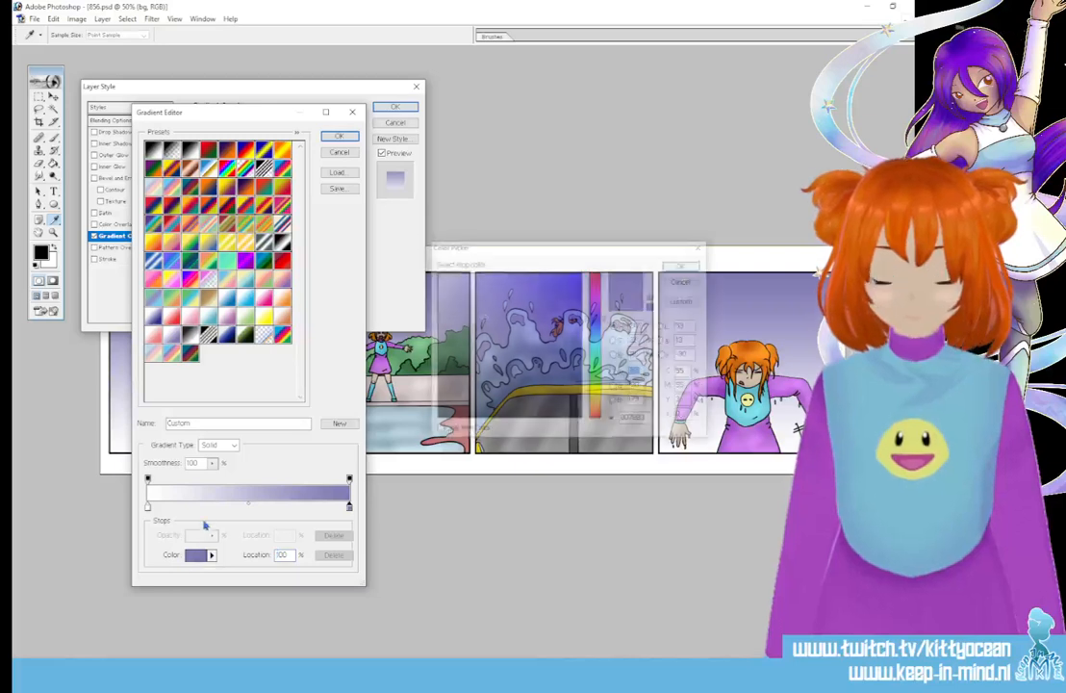
left_click(462, 319)
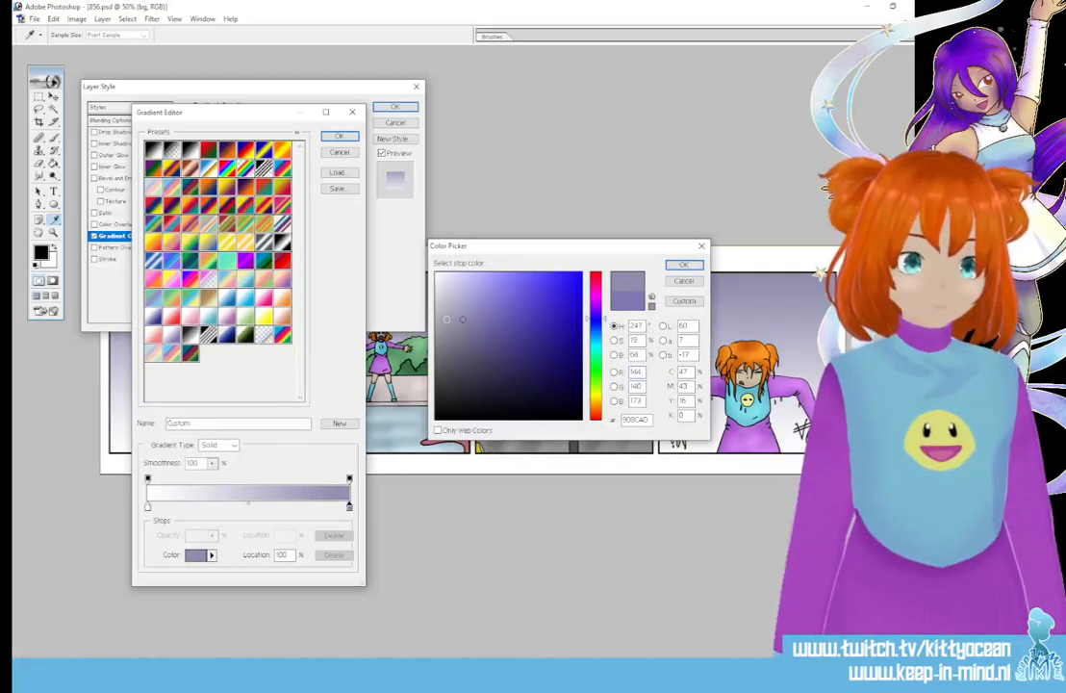
left_click(447, 318)
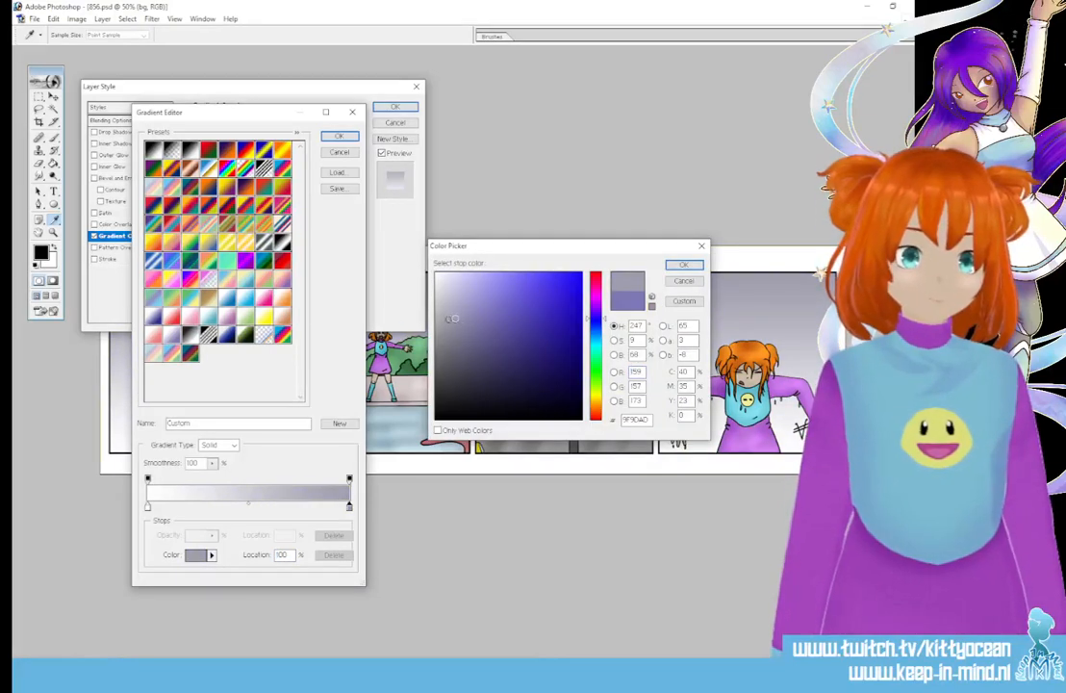
left_click(678, 265)
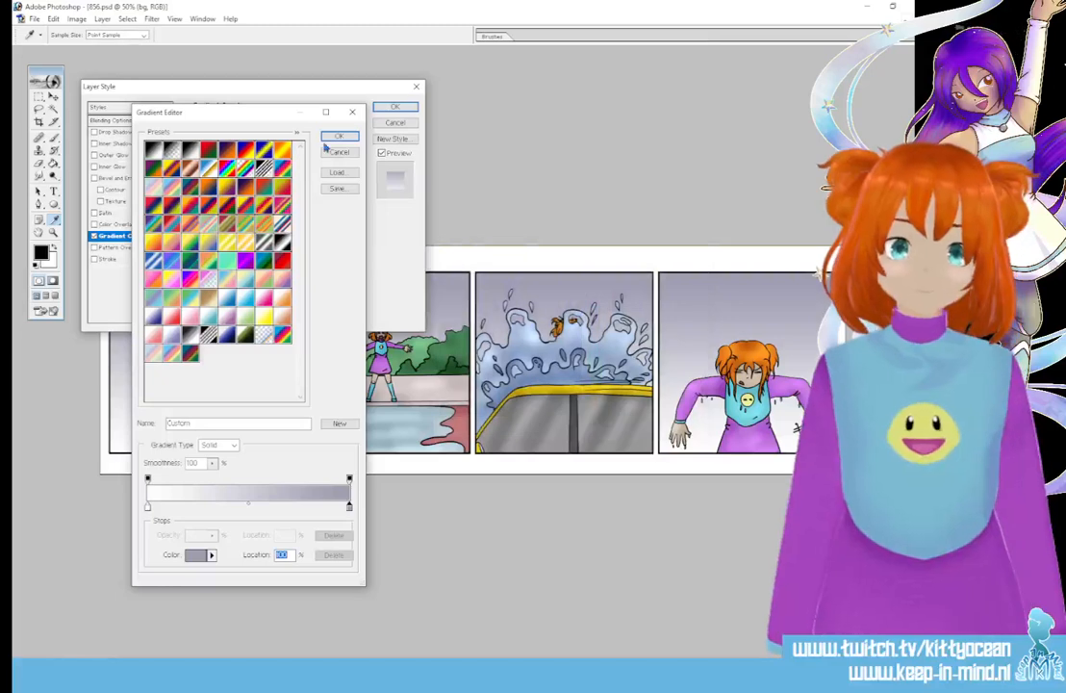
Apply the edited gradient overlay to the bg layer
left_click(339, 135)
left_click(394, 108)
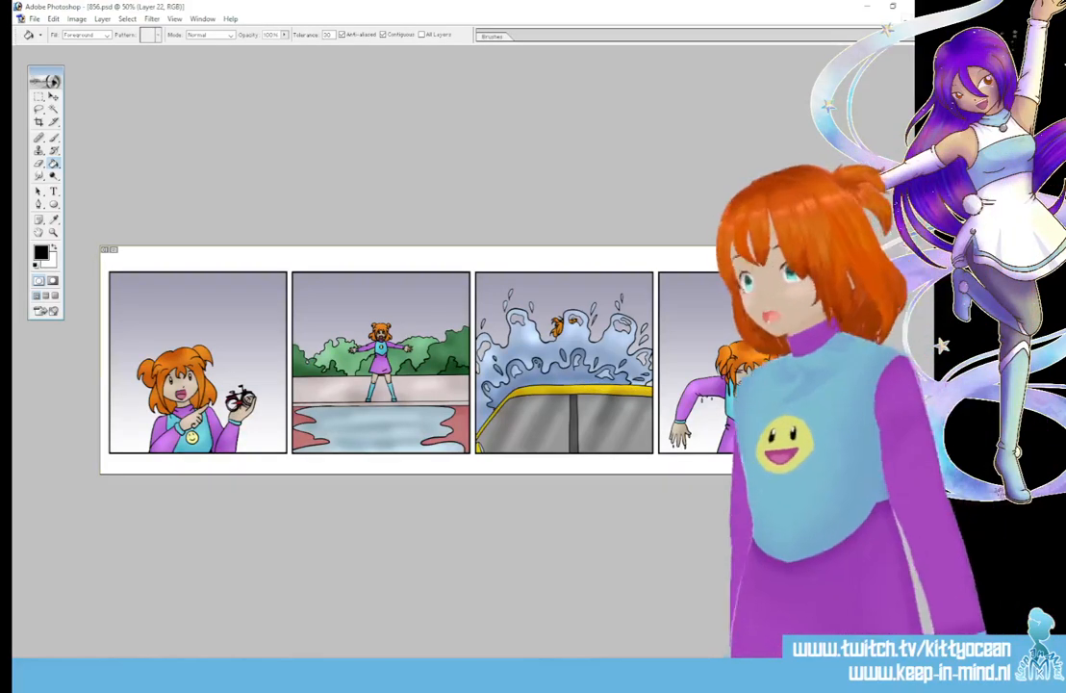
Brush a black wavy outline of a water splash along the lower edge of the car's right window in panel three
key("ctrl+plus")
key("ctrl+plus")
key("ctrl+plus")
key("ctrl+plus")
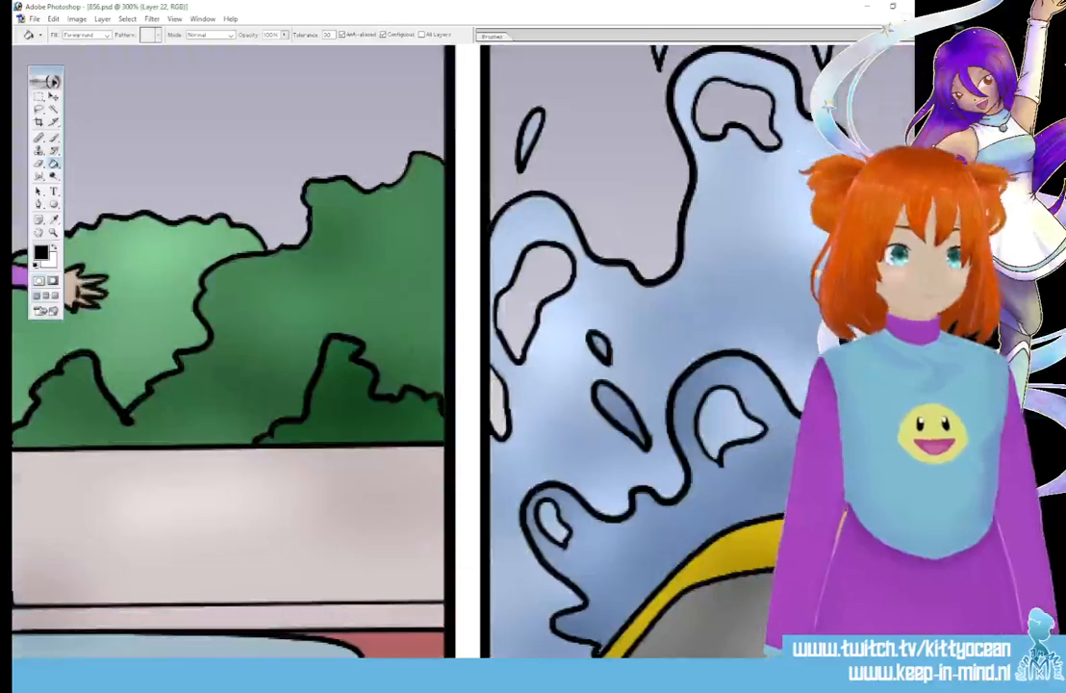
scroll(461, 346, "down", 5)
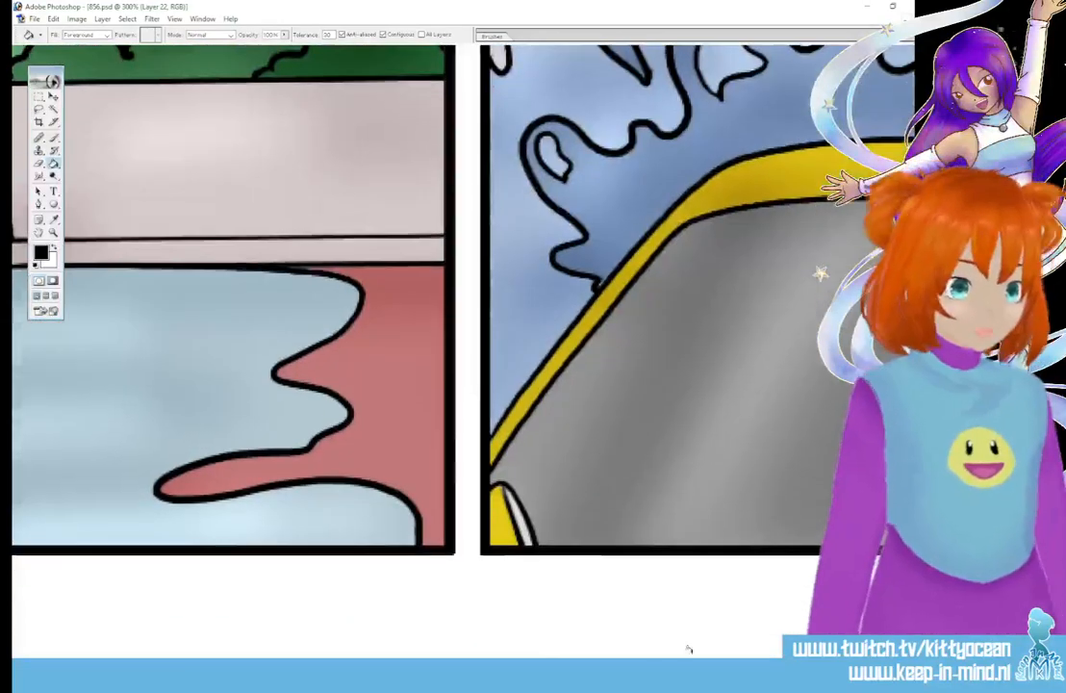
left_click_drag(489, 666, 659, 666)
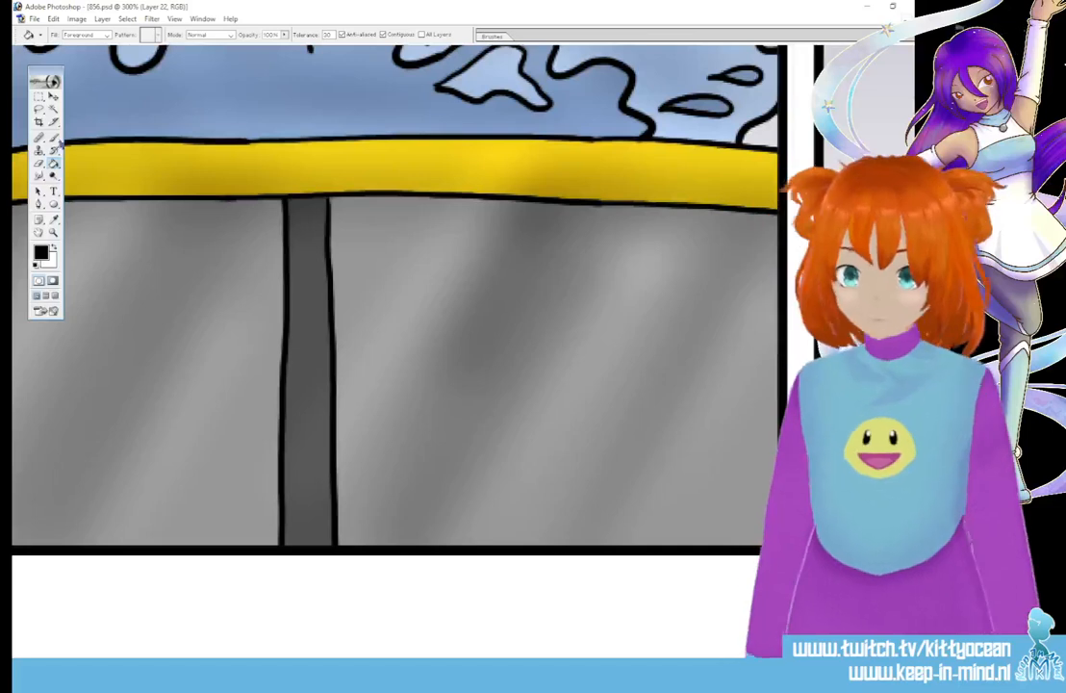
left_click(54, 140)
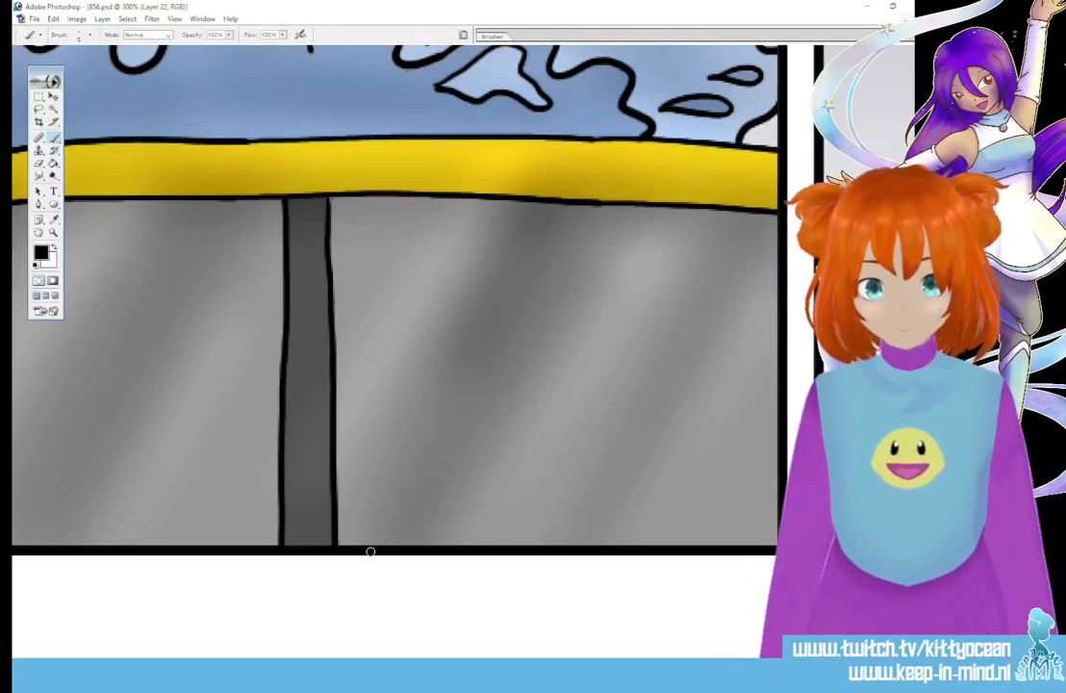
mouse_move(380, 548)
left_mouse_down()
mouse_move(403, 513)
mouse_move(475, 468)
mouse_move(525, 487)
mouse_move(522, 553)
left_mouse_up()
left_click_drag(443, 507, 433, 514)
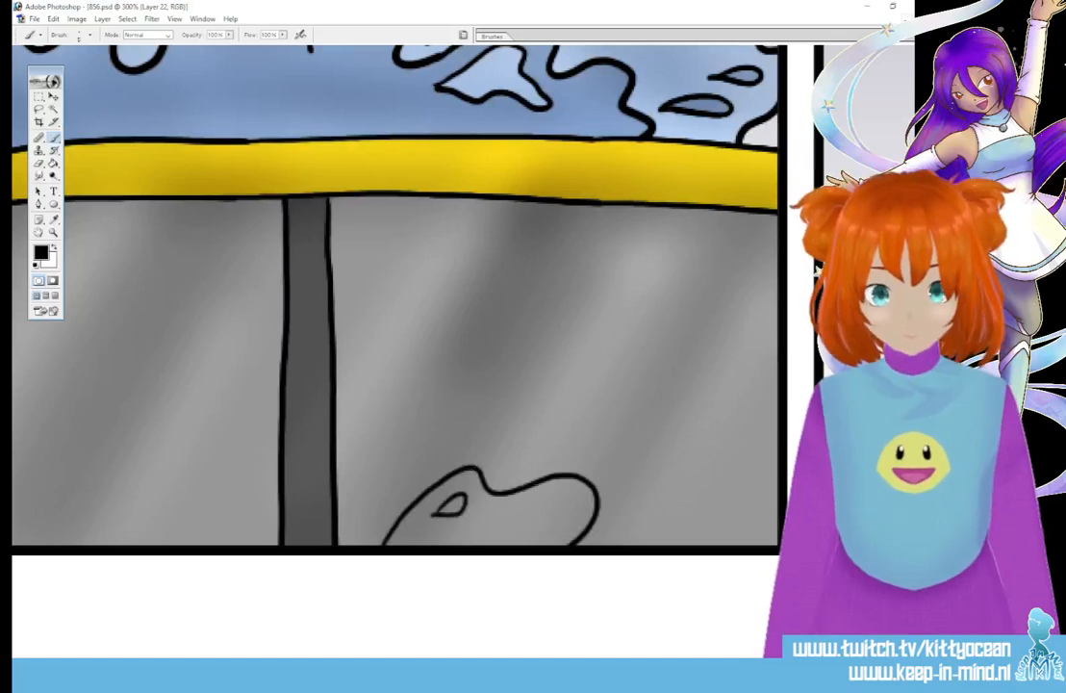
left_click_drag(556, 499, 514, 530)
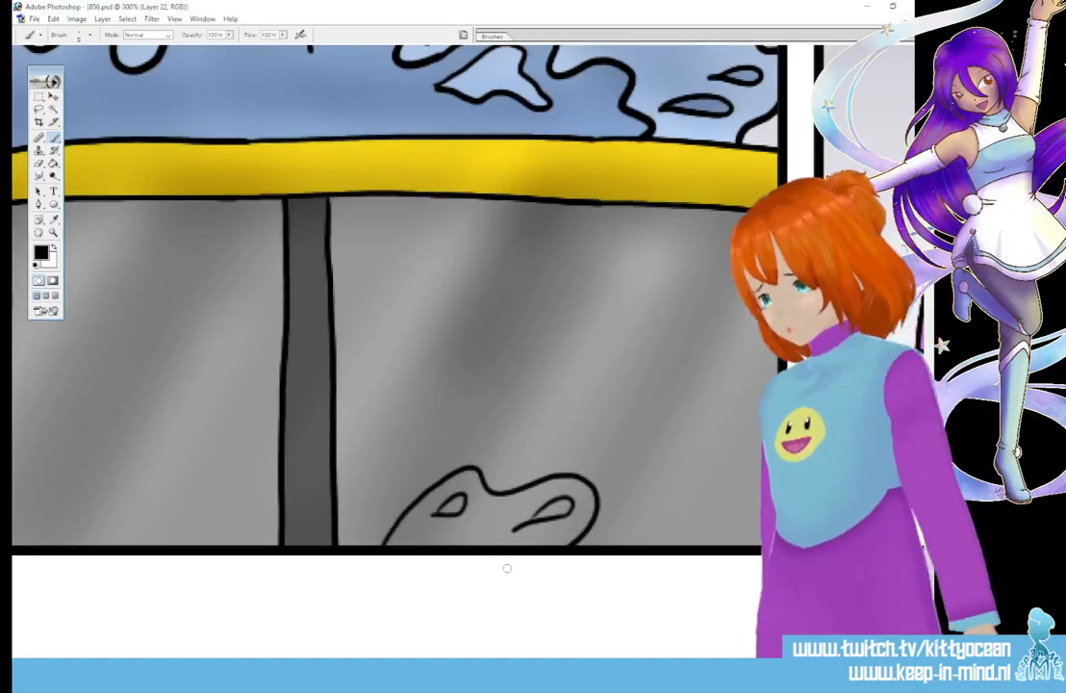
key("ctrl+z")
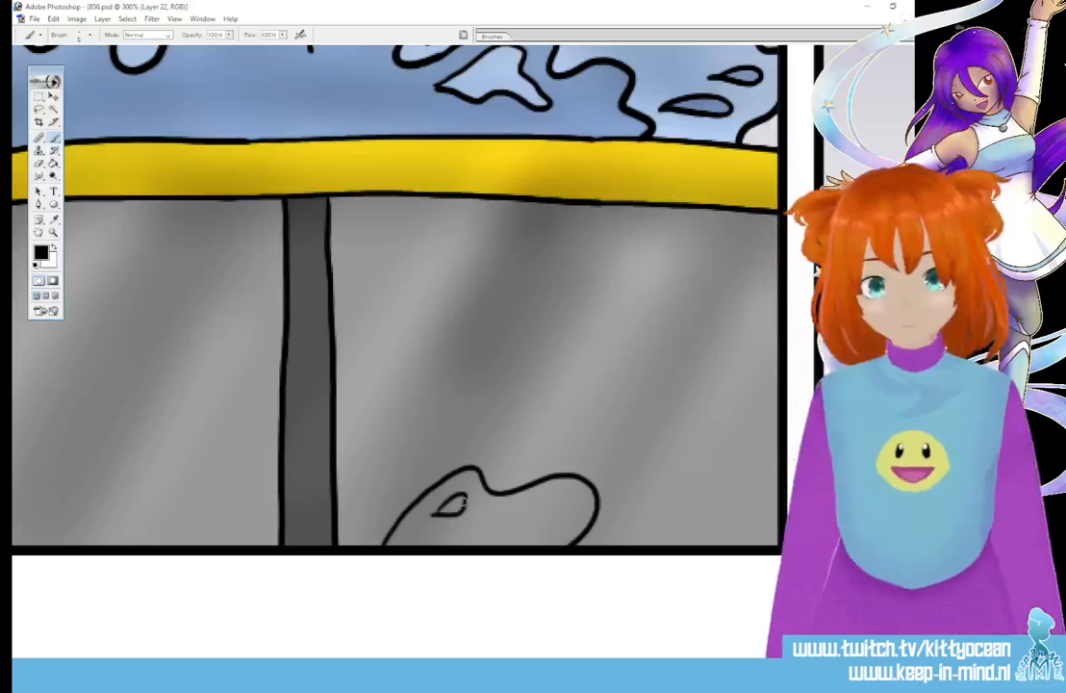
key("ctrl+z")
Draw two highlight shapes inside the splash outline, with three droplets around it and a small splash beside the window post
left_click_drag(471, 510, 441, 507)
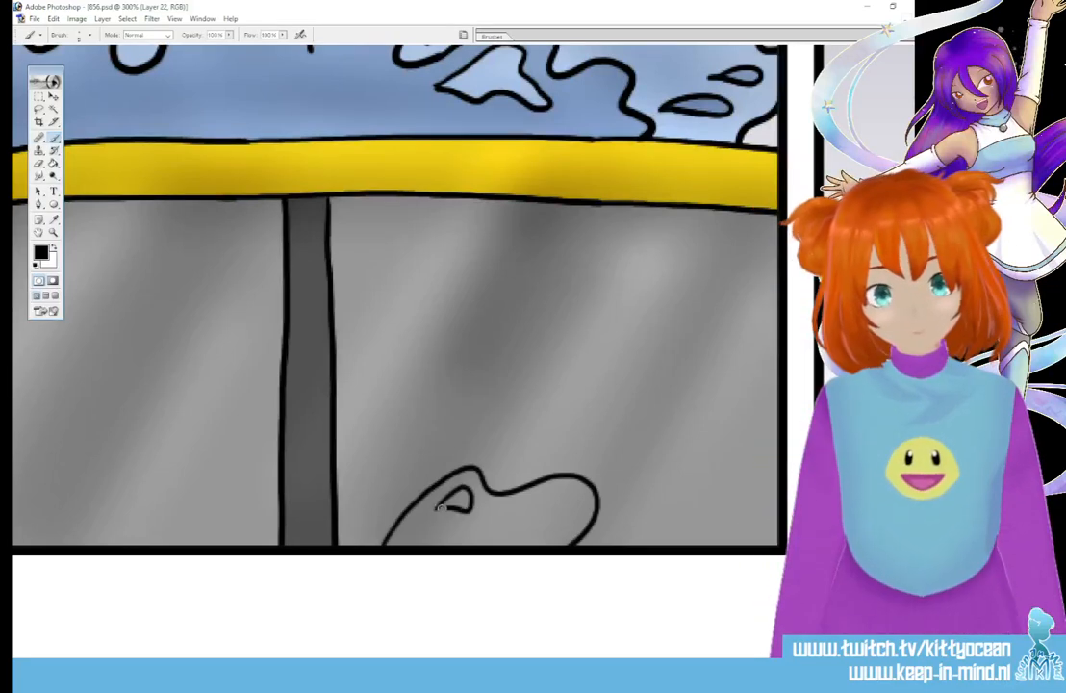
mouse_move(522, 514)
left_mouse_down()
mouse_move(558, 490)
mouse_move(562, 514)
mouse_move(527, 515)
left_mouse_up()
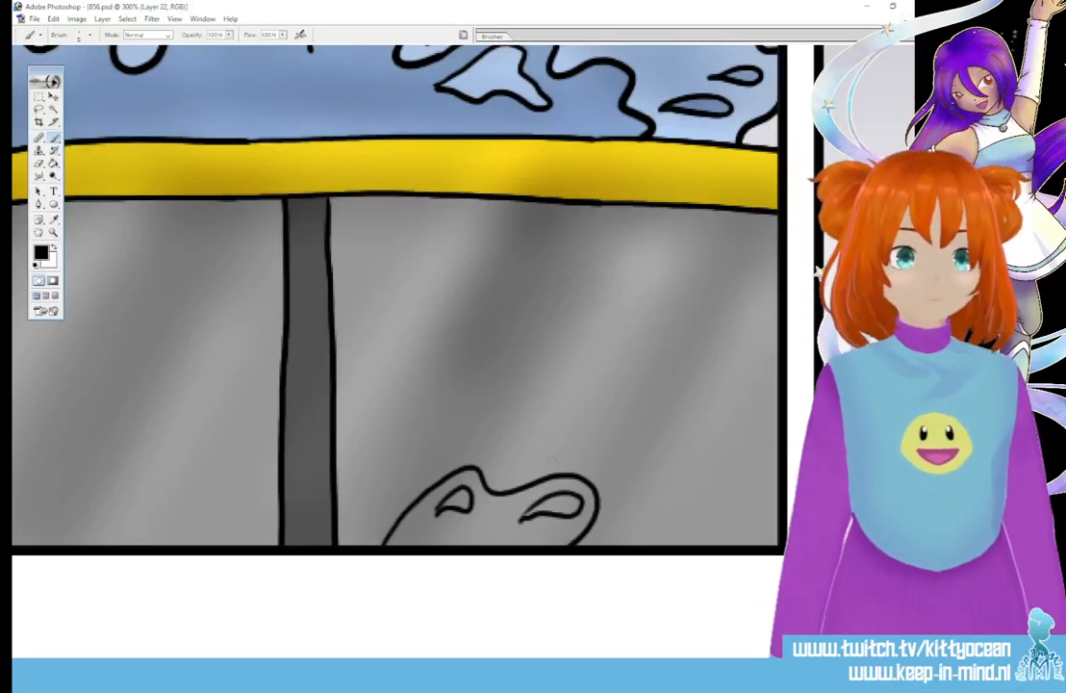
mouse_move(555, 460)
left_mouse_down()
mouse_move(678, 456)
mouse_move(617, 472)
left_mouse_up()
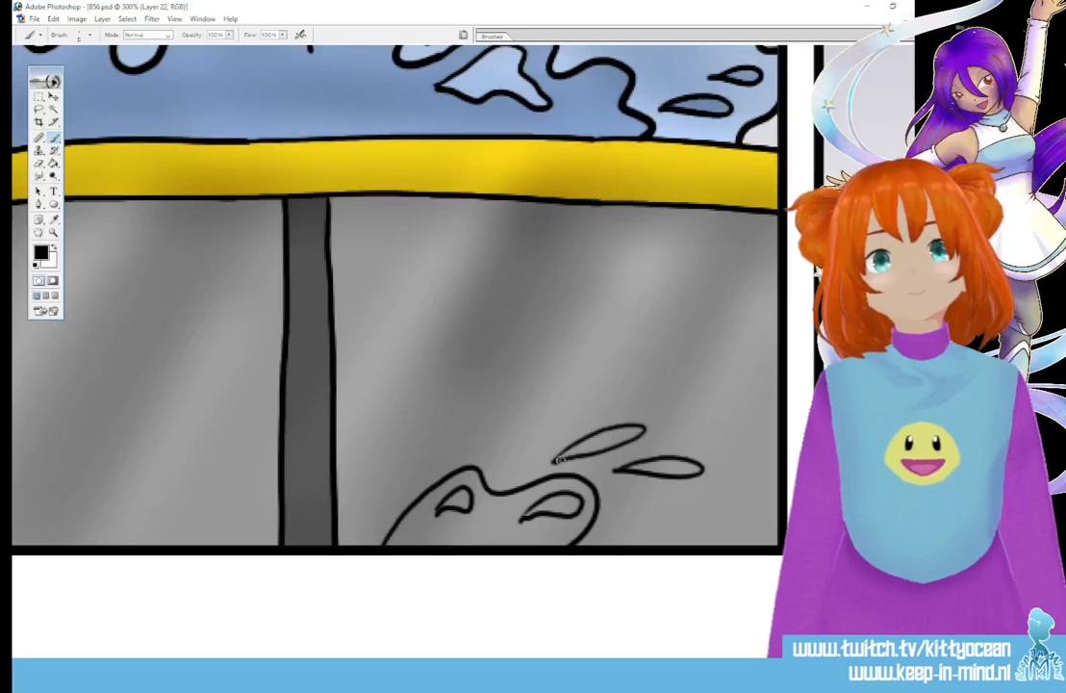
left_click_drag(381, 492, 387, 489)
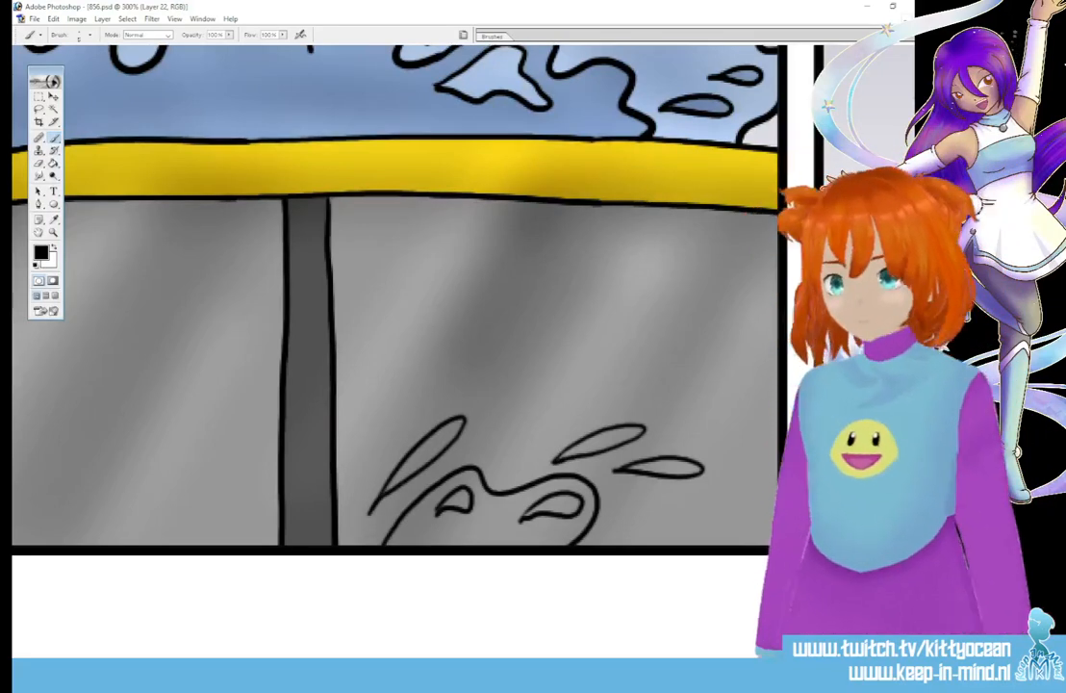
left_click_drag(322, 543, 365, 530)
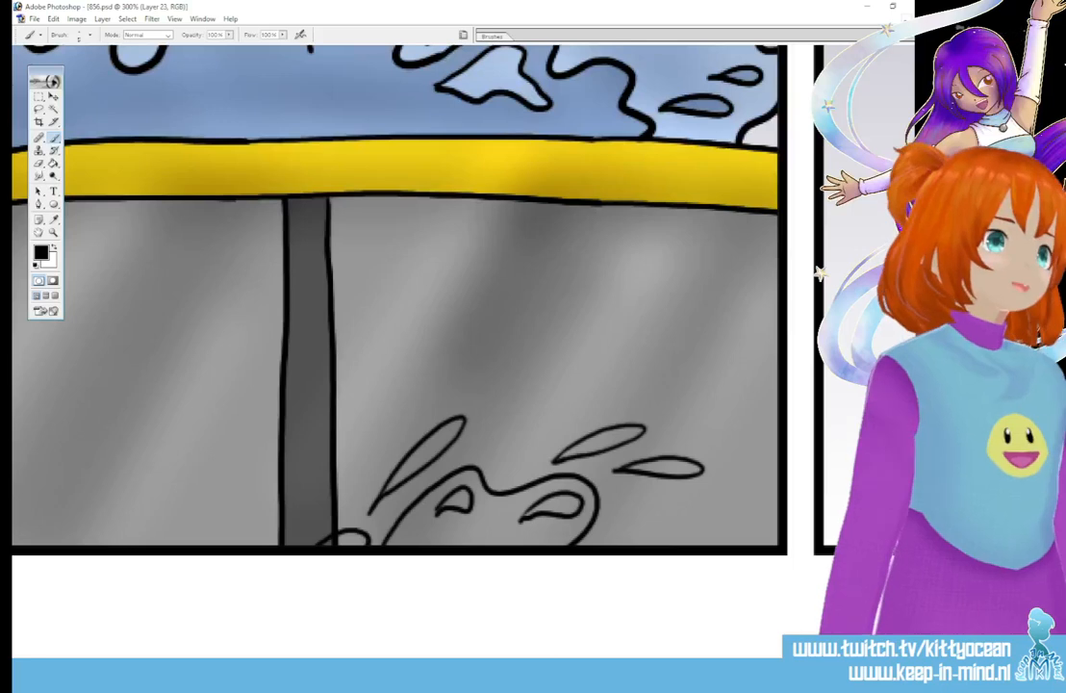
Color both right-window splashes and their three droplets on Layer 23 with a brighter version of the blue sampled from the water
left_click(54, 219)
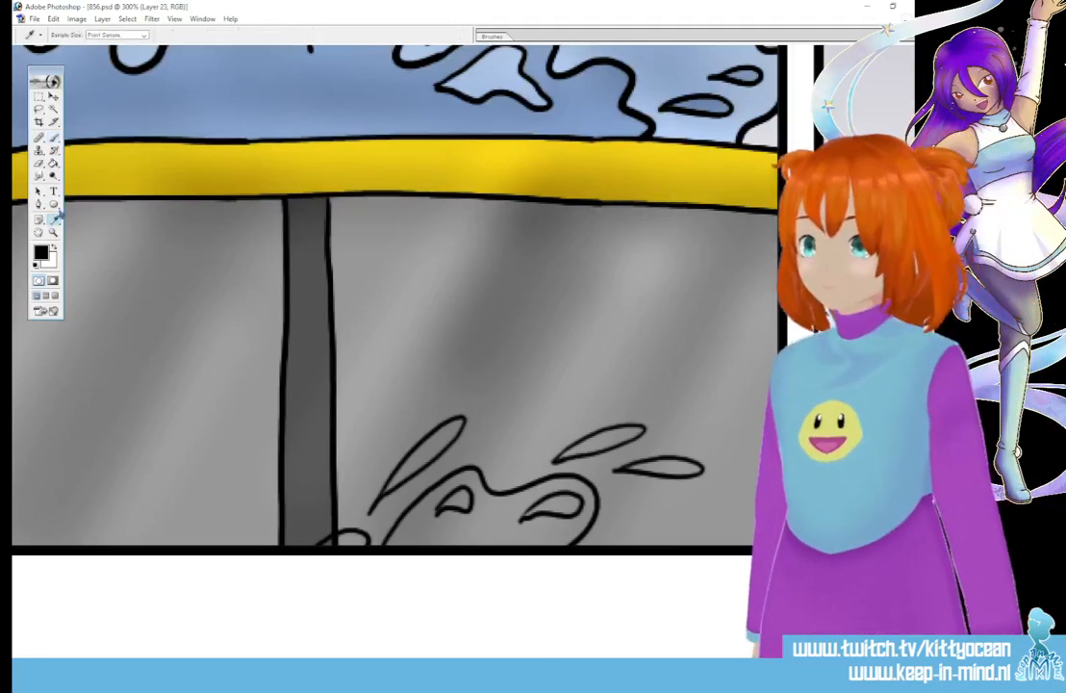
left_click(143, 147)
left_click(41, 251)
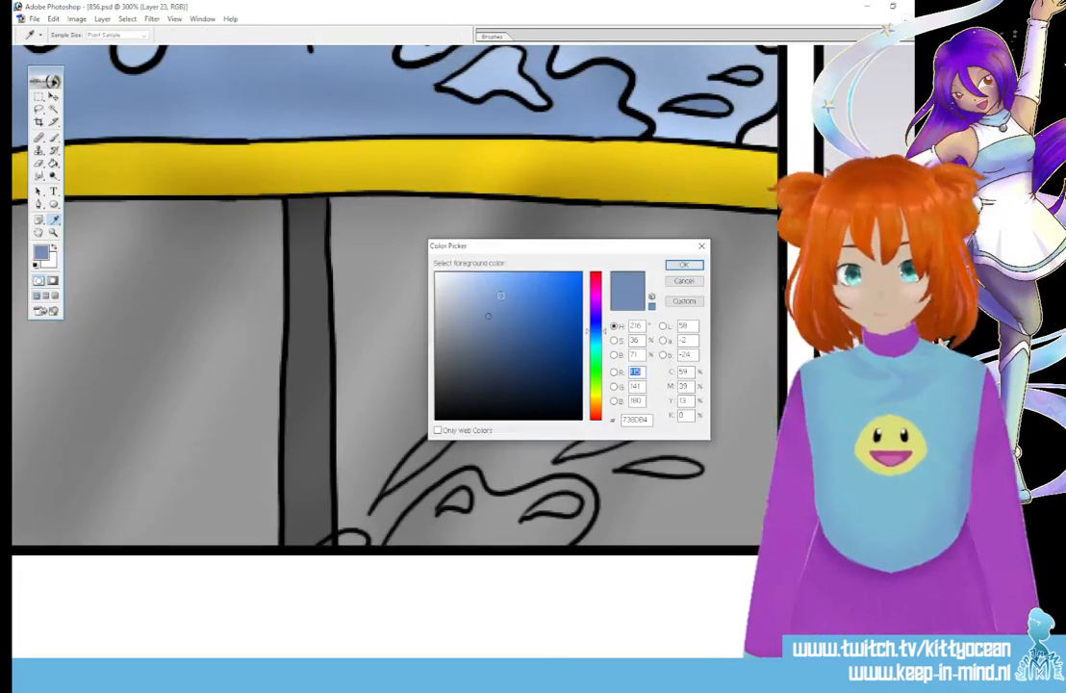
left_click(681, 268)
key("b")
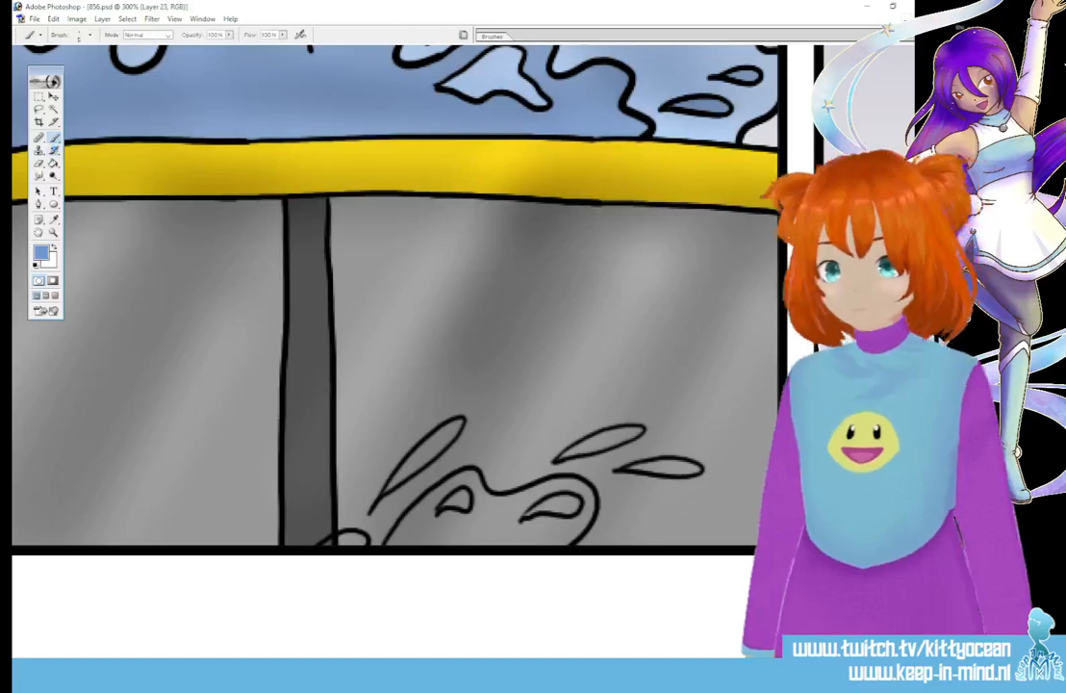
mouse_move(322, 545)
left_mouse_down()
mouse_move(362, 544)
mouse_move(353, 534)
mouse_move(332, 543)
mouse_move(387, 546)
mouse_move(419, 502)
mouse_move(470, 471)
left_mouse_up()
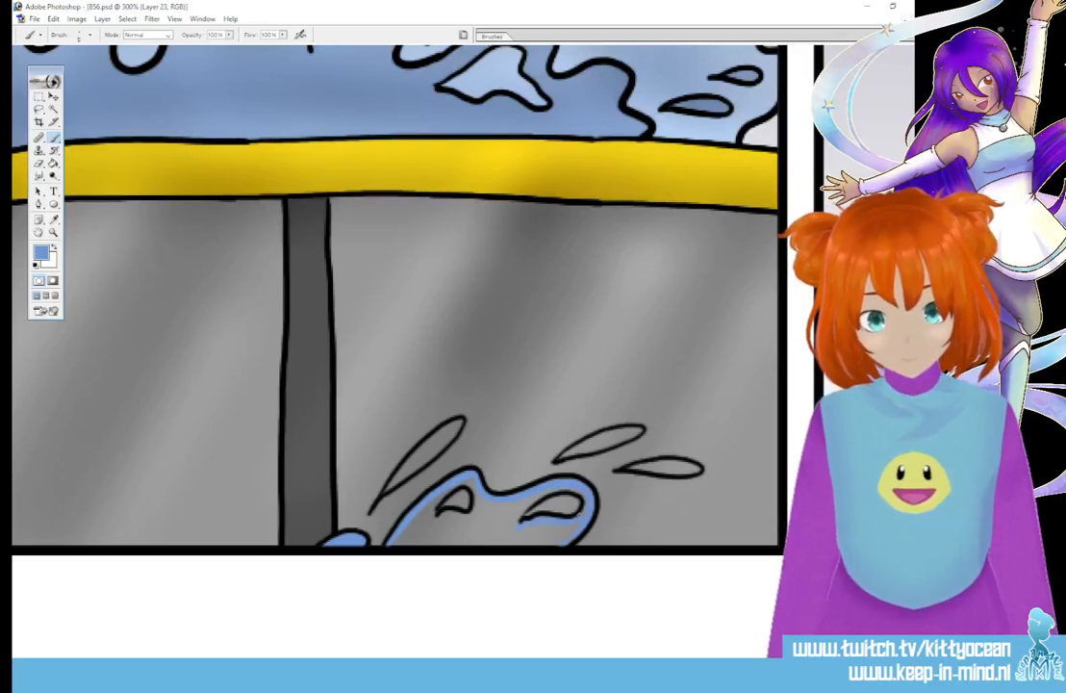
left_click_drag(526, 520, 566, 514)
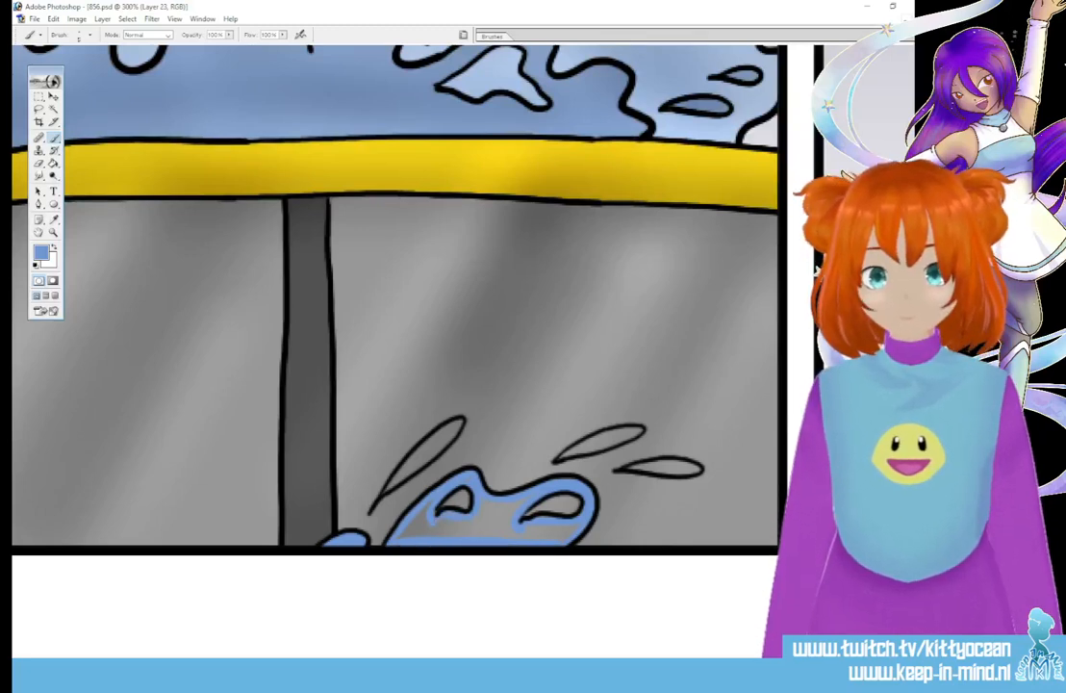
key("g")
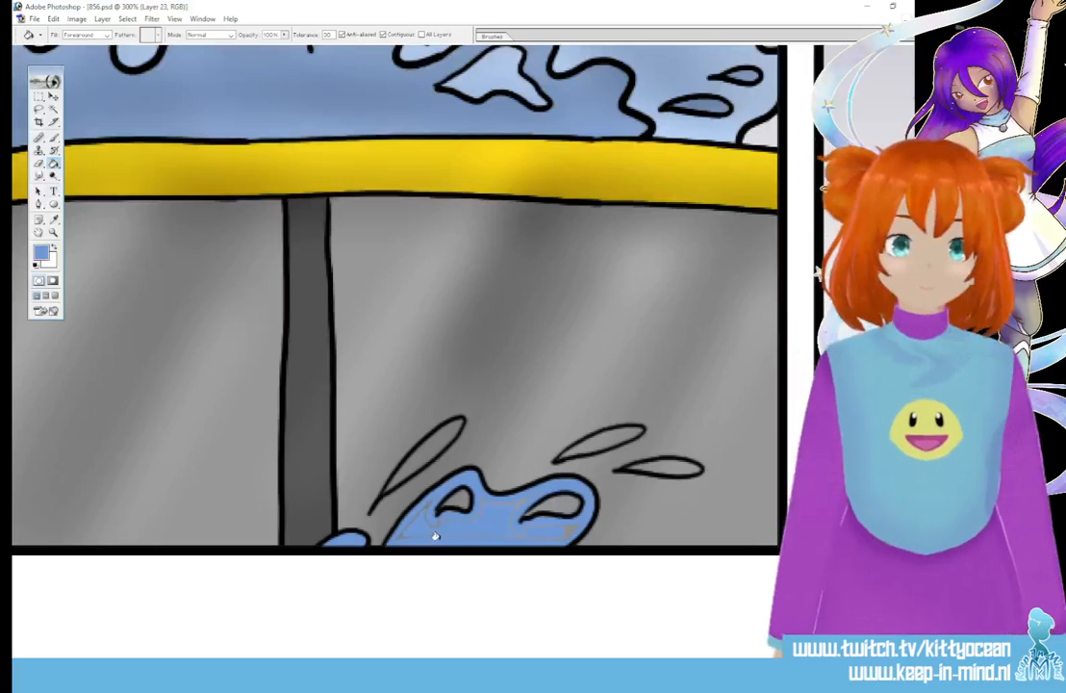
key("b")
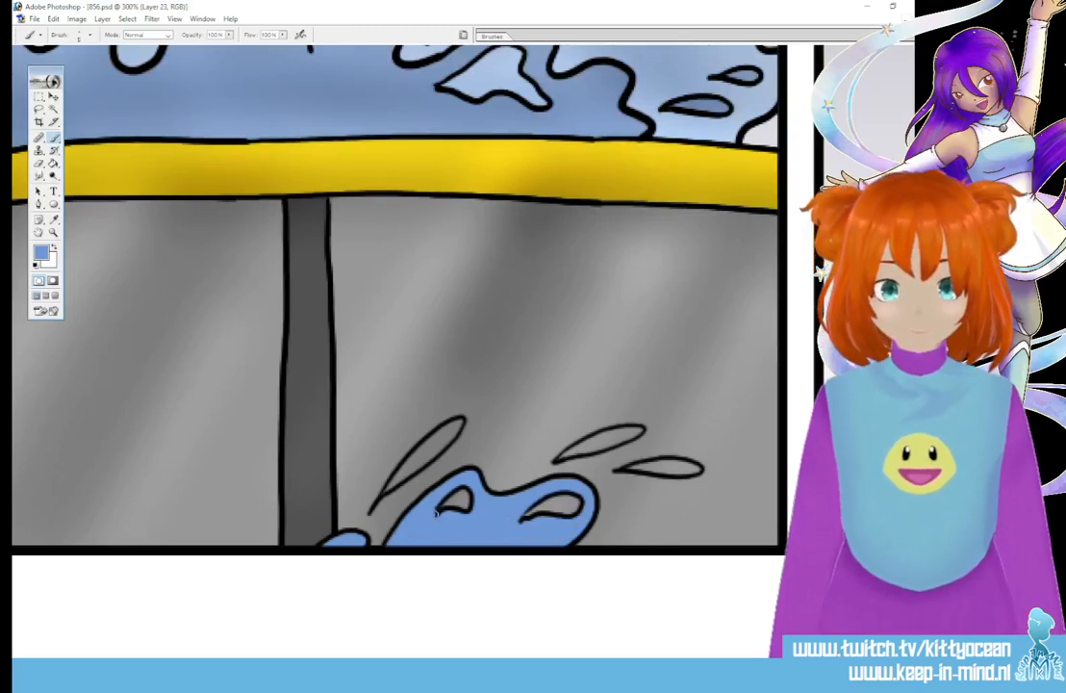
mouse_move(383, 489)
left_mouse_down()
mouse_move(460, 420)
mouse_move(414, 469)
left_mouse_up()
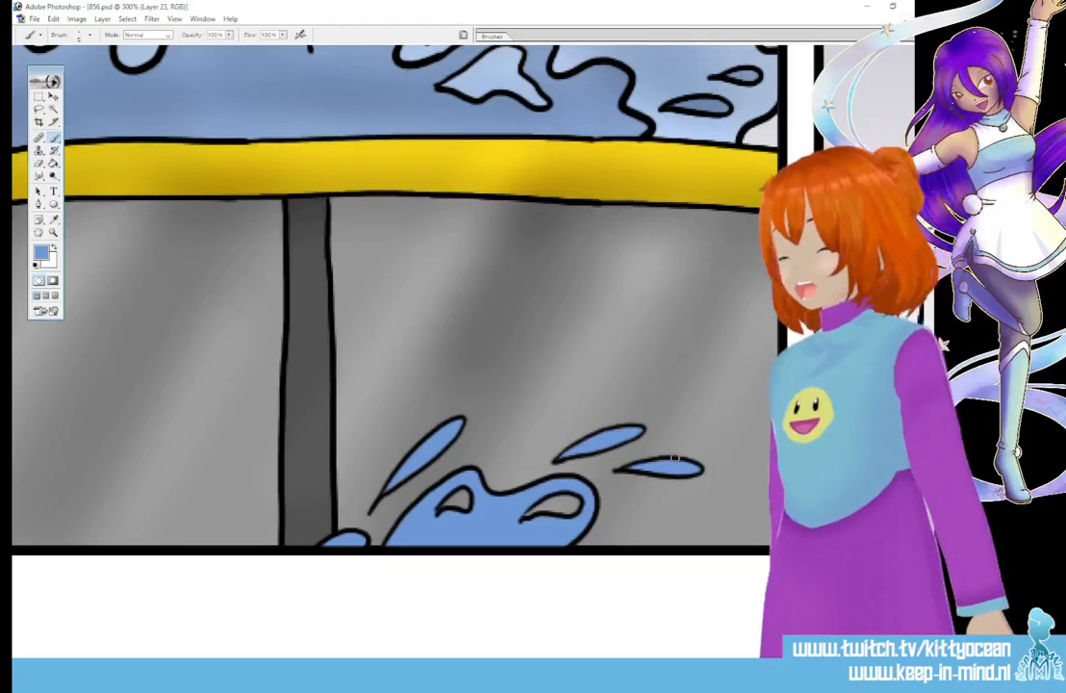
Outline two water droplets in black near the lower edge of the car's left window on Layer 22
scroll(673, 459, "left", 1)
scroll(413, 289, "left", 5)
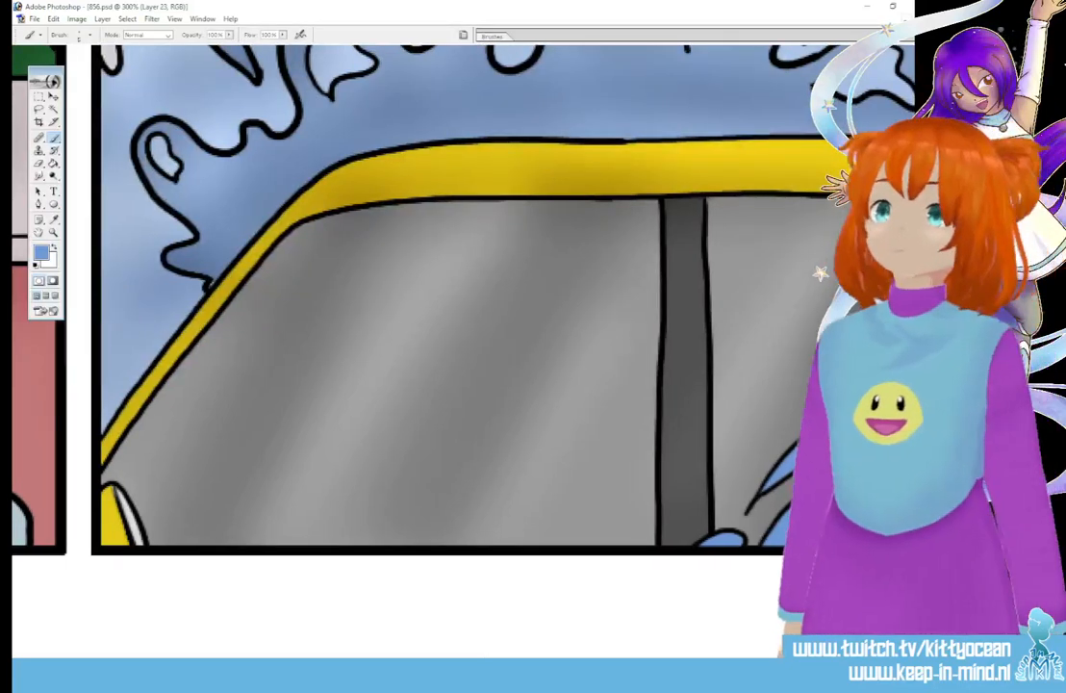
left_click(54, 248)
left_click(42, 252)
left_click(437, 418)
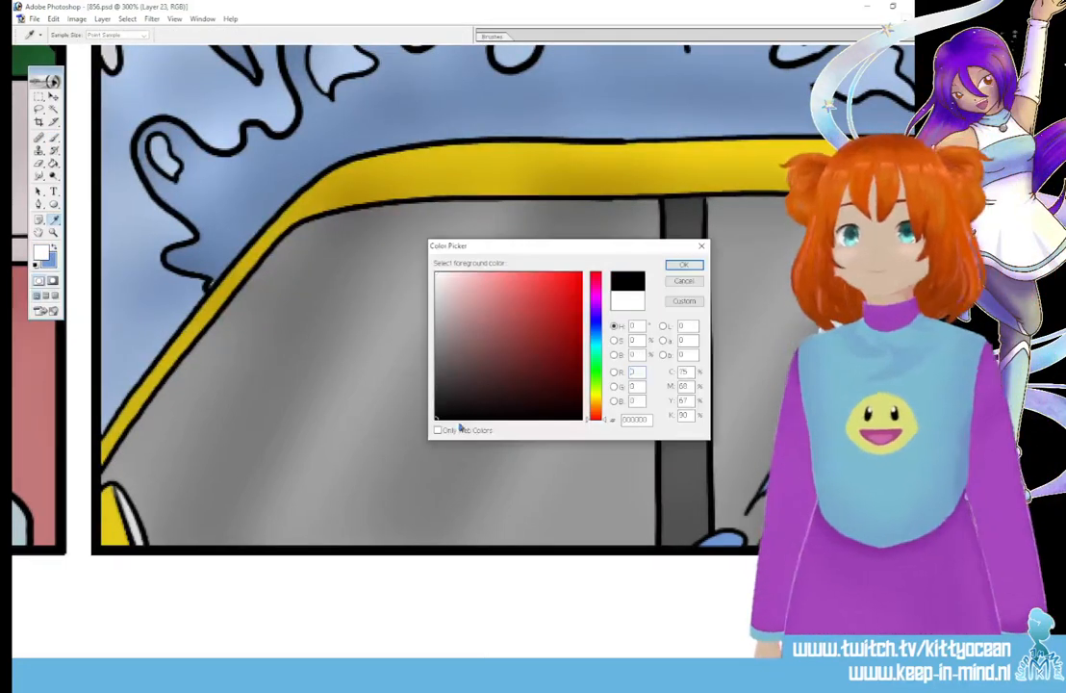
left_click(684, 267)
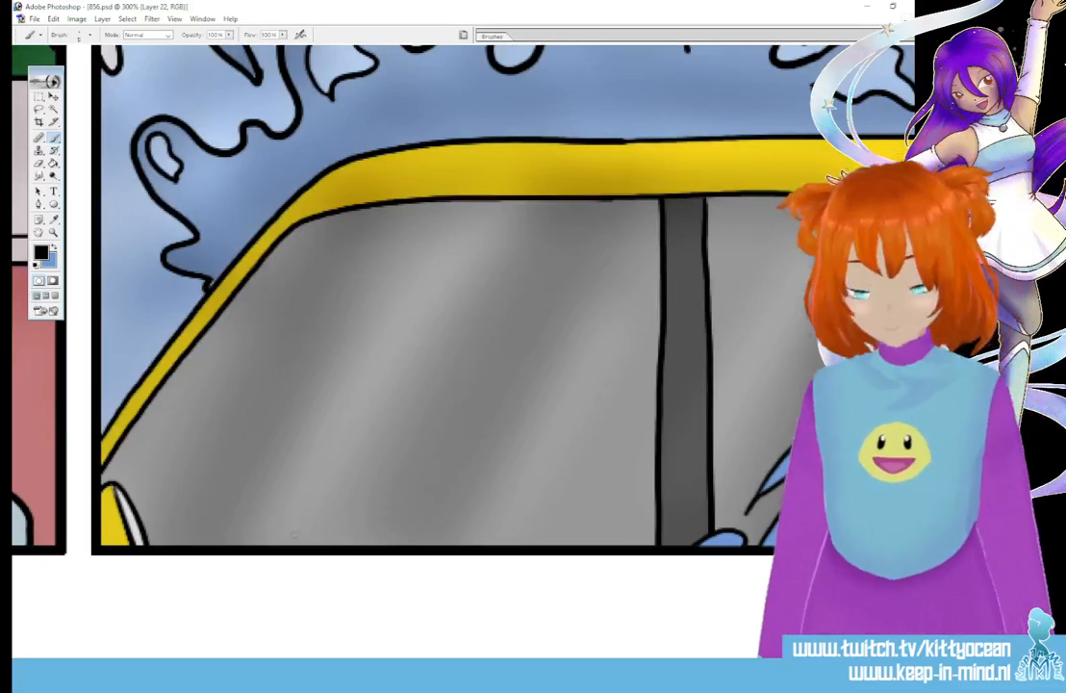
mouse_move(294, 535)
left_mouse_down()
mouse_move(354, 477)
mouse_move(310, 524)
mouse_move(392, 510)
mouse_move(344, 530)
left_mouse_up()
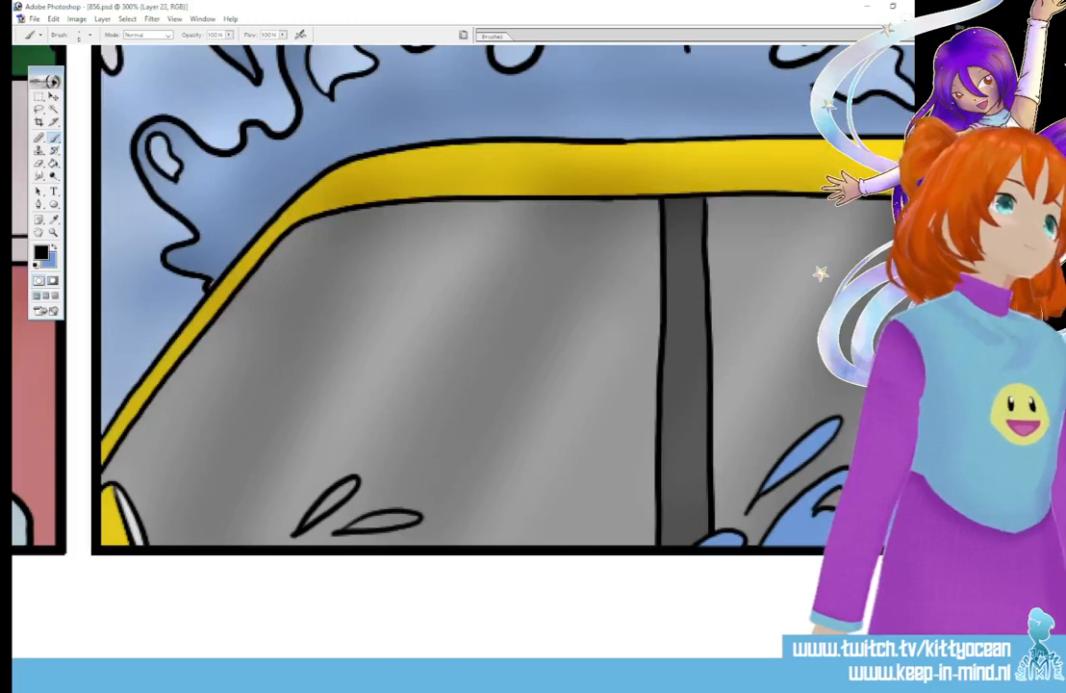
Paint the two left-window droplets with the same blue on Layer 23
left_click(54, 247)
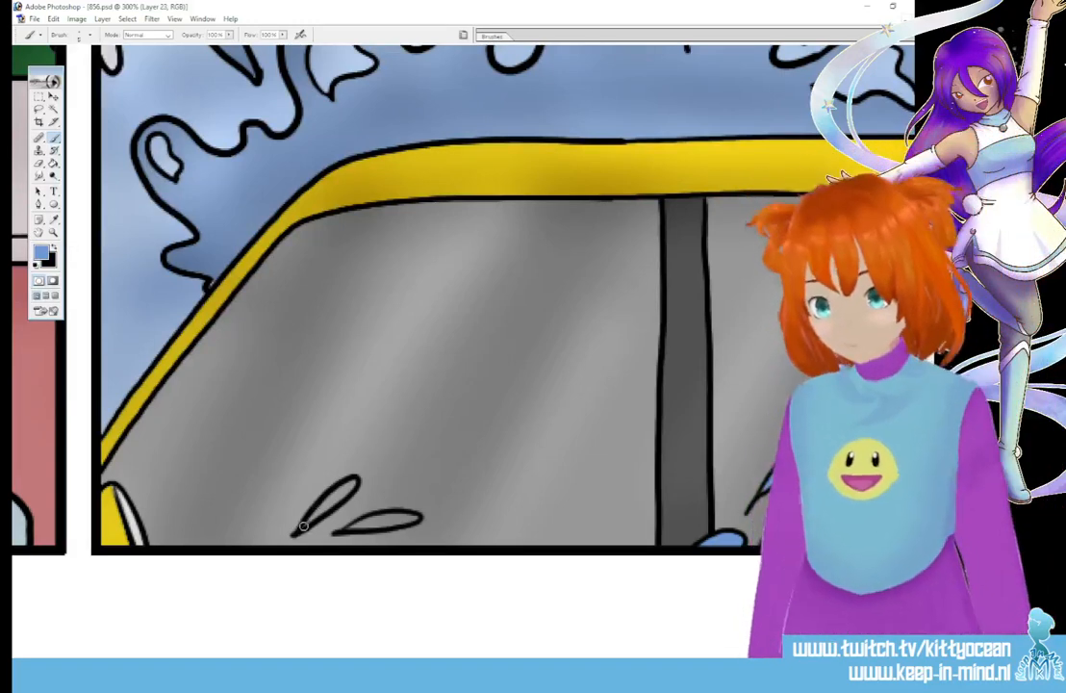
left_click_drag(302, 527, 352, 480)
left_click_drag(338, 527, 415, 517)
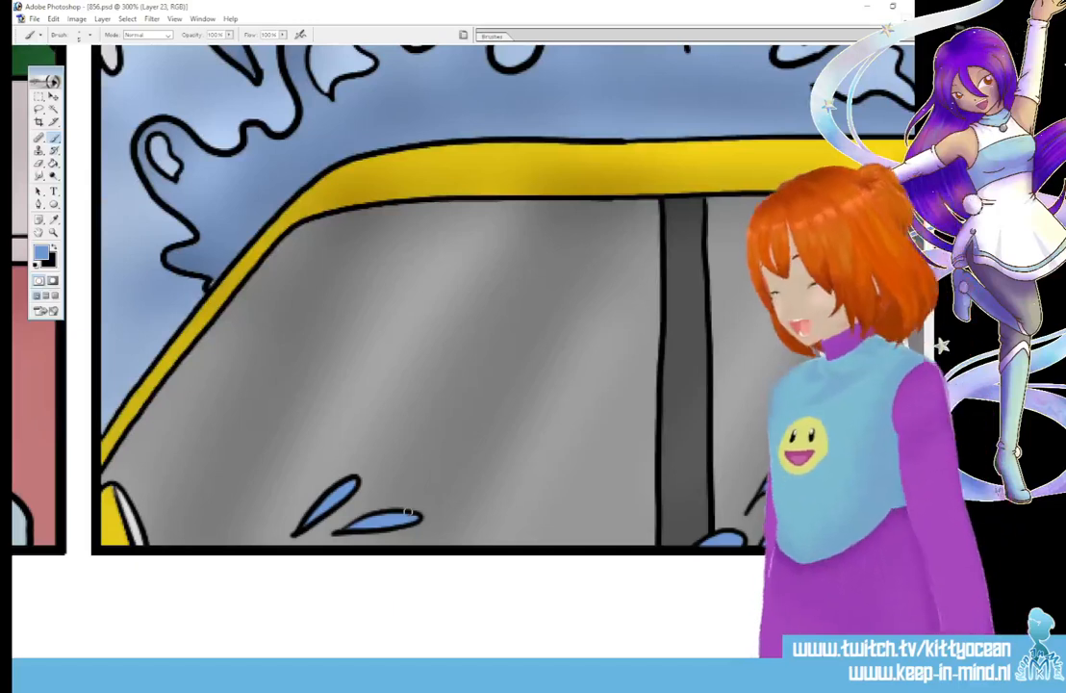
Try to mute the window splashes by lowering the saturation of Layer 22 to about -45
key("ctrl+minus")
key("ctrl+minus")
key("ctrl+minus")
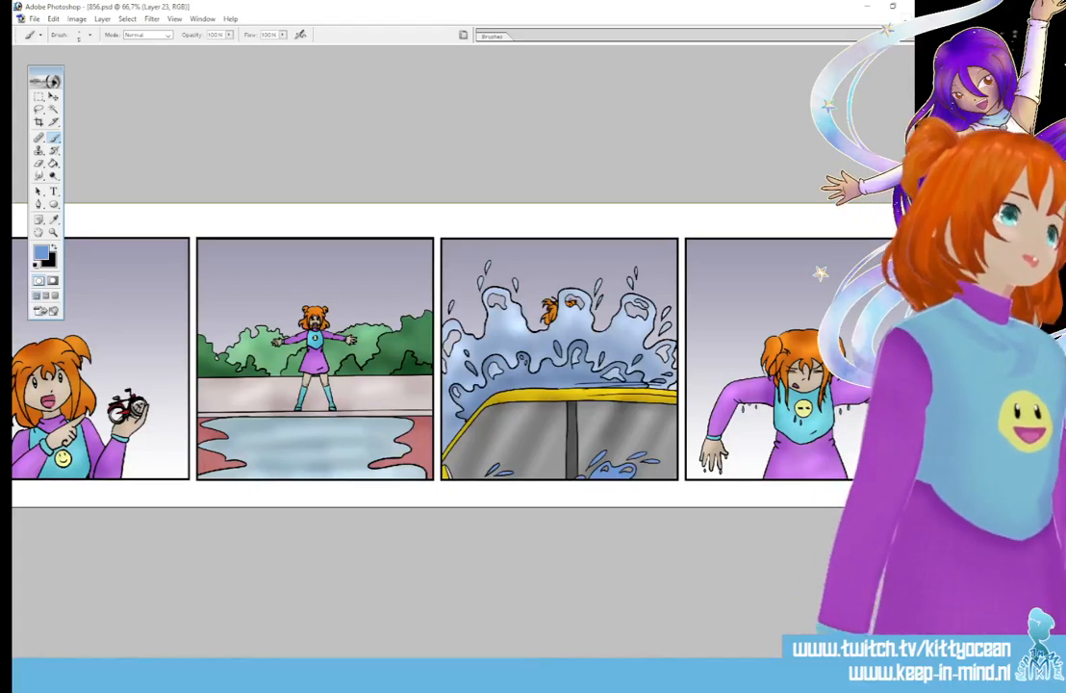
key("i")
key("ctrl+u")
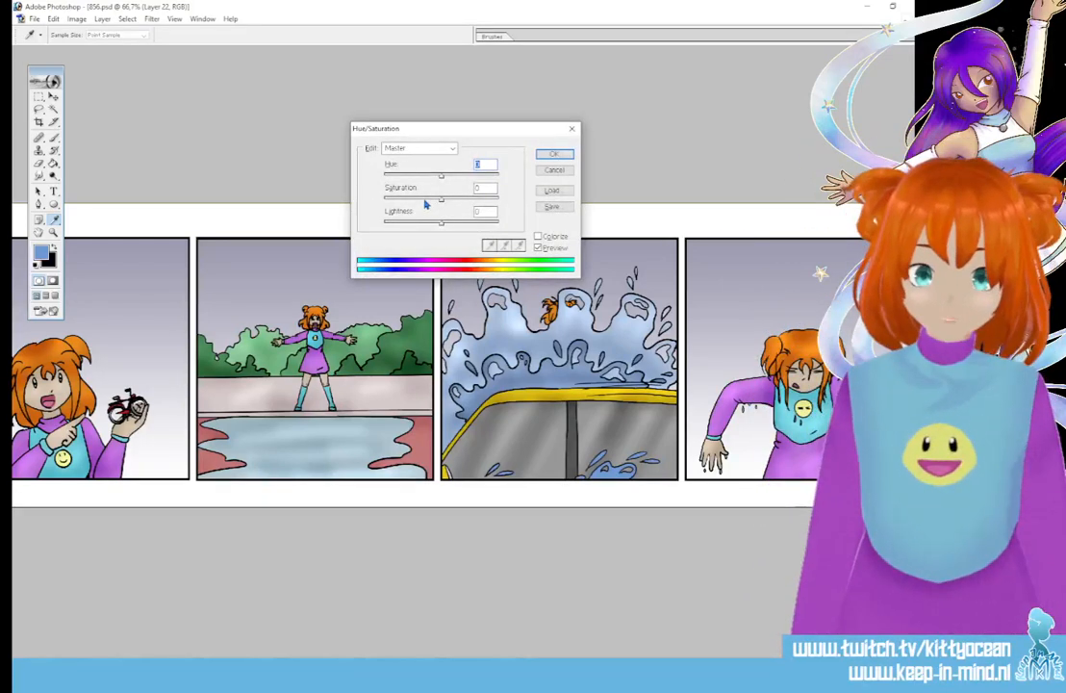
left_click_drag(440, 199, 416, 204)
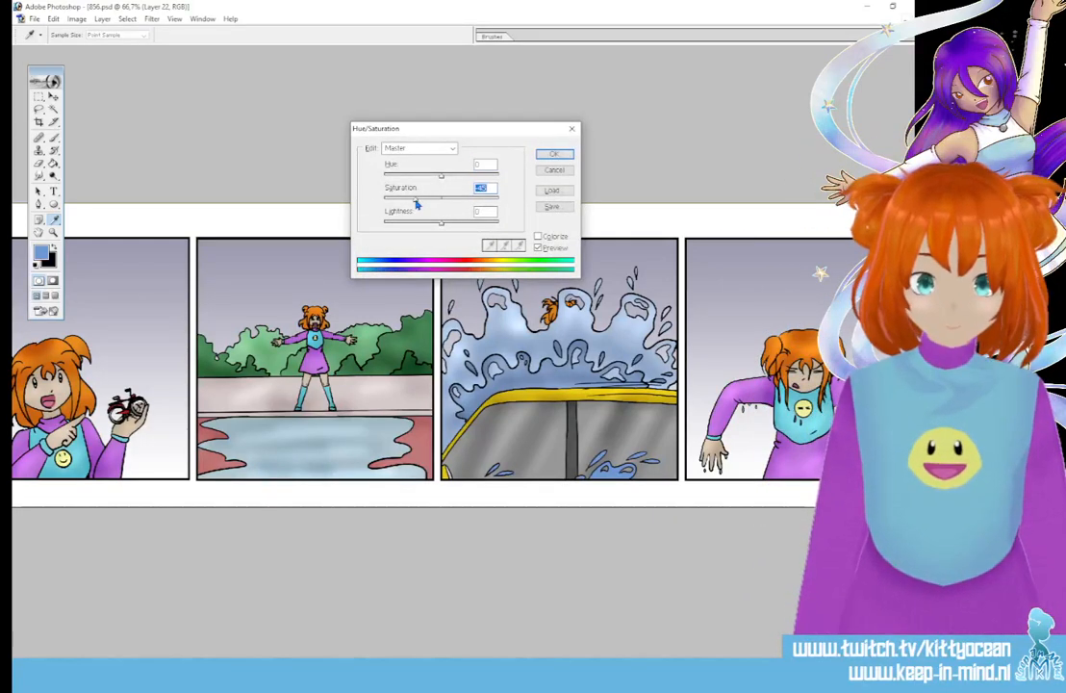
key("Return")
key("b")
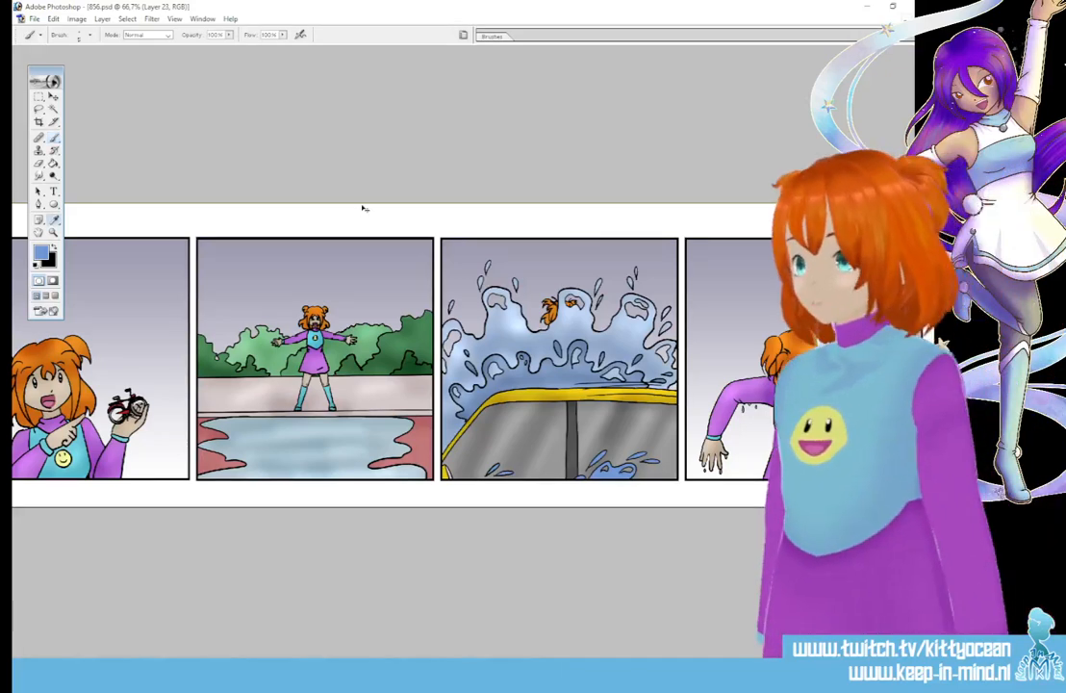
Lower the saturation of the blue window splashes on Layer 23 to -29 with Hue/Saturation
key("ctrl+u")
left_click_drag(442, 199, 426, 202)
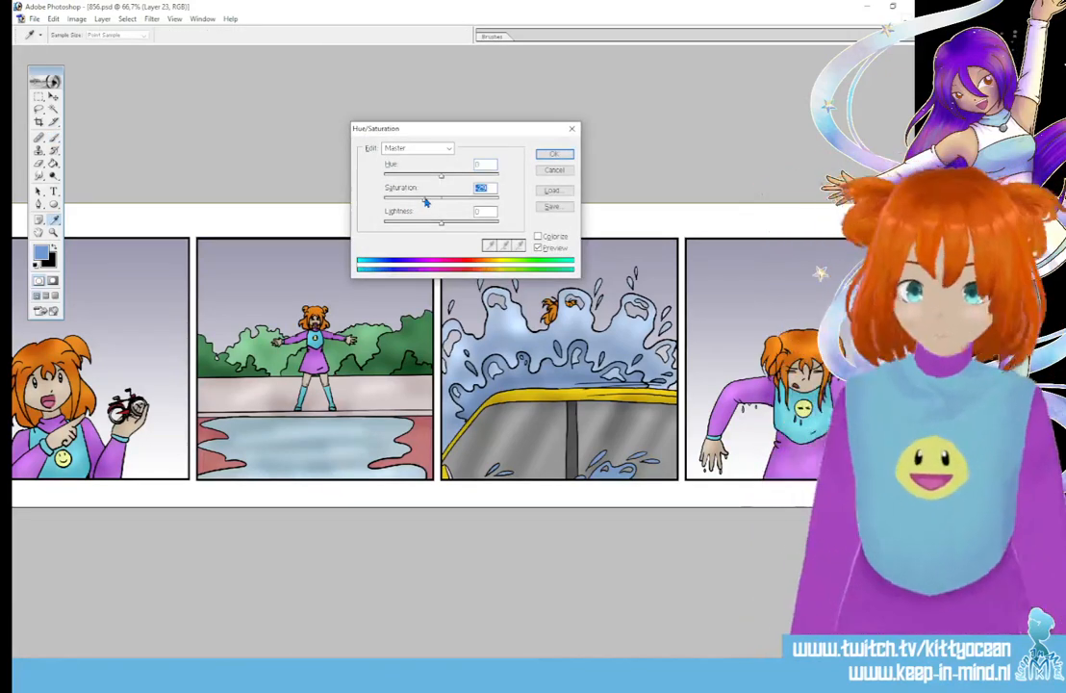
key("Return")
key("b")
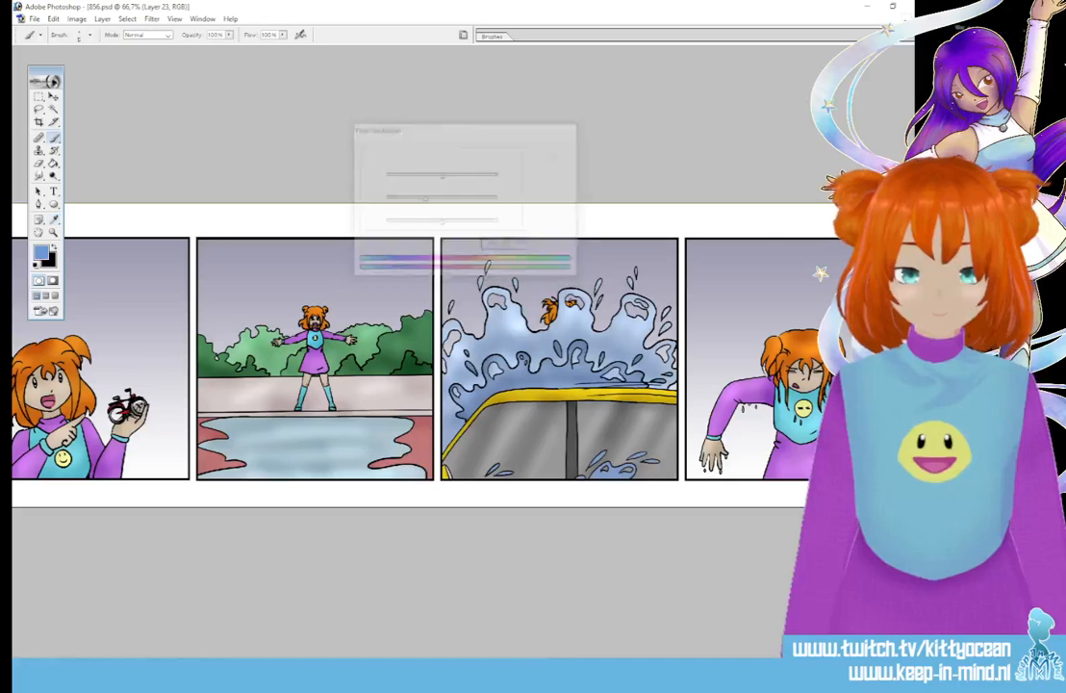
Shade the blue window splashes on Layer 23 with the Dodge and Burn tools
left_click(53, 176)
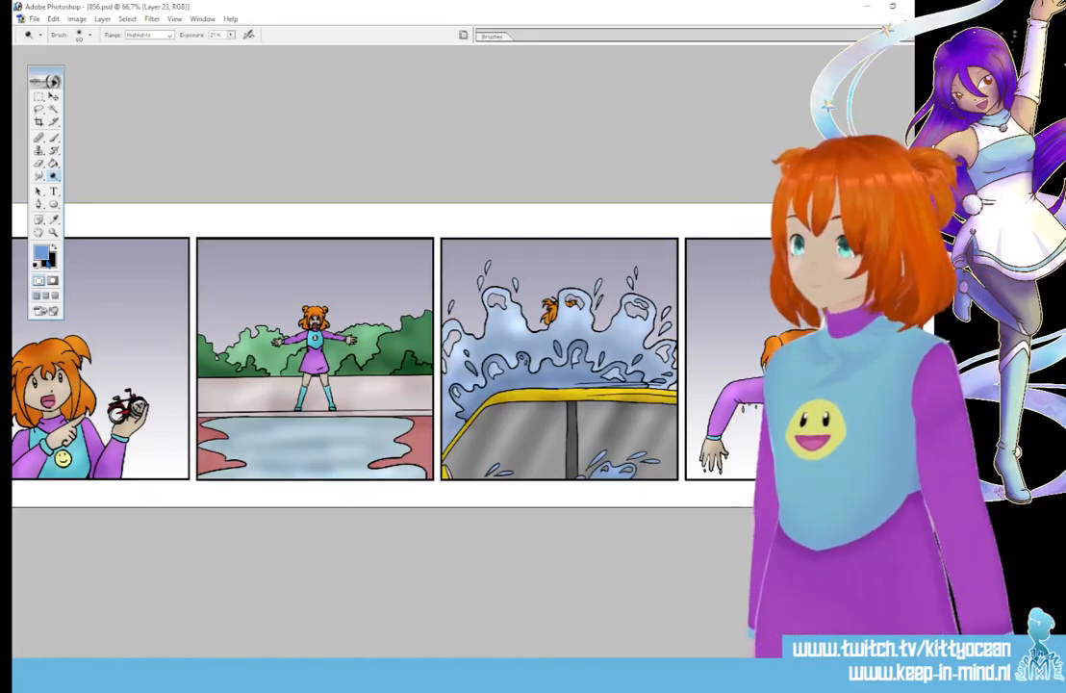
right_click(53, 177)
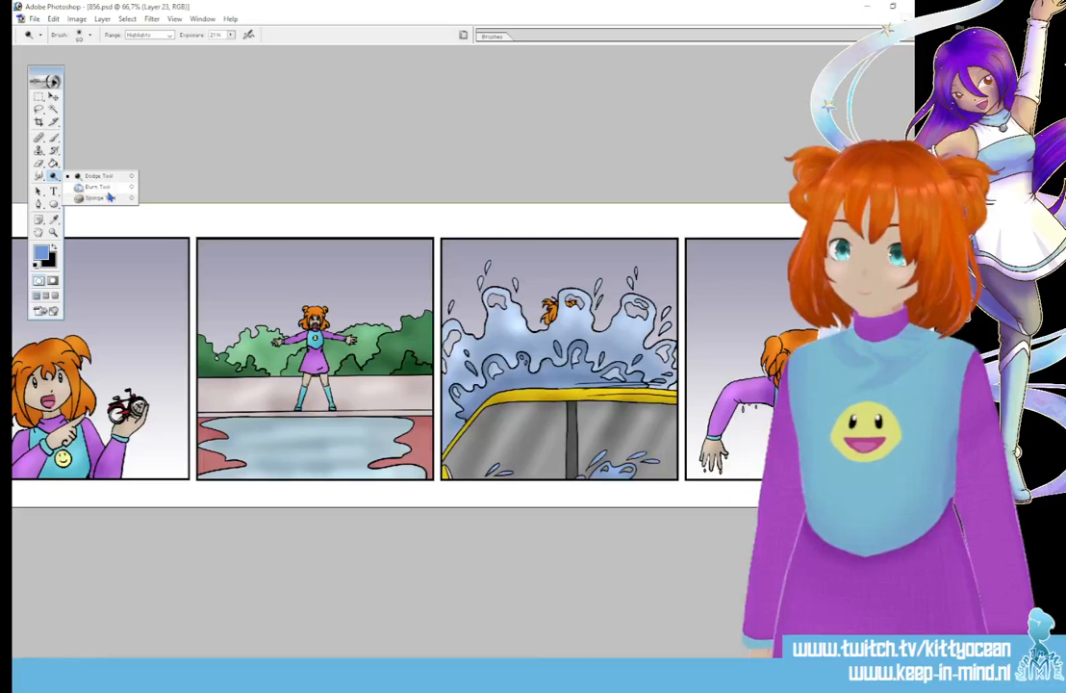
left_click(107, 189)
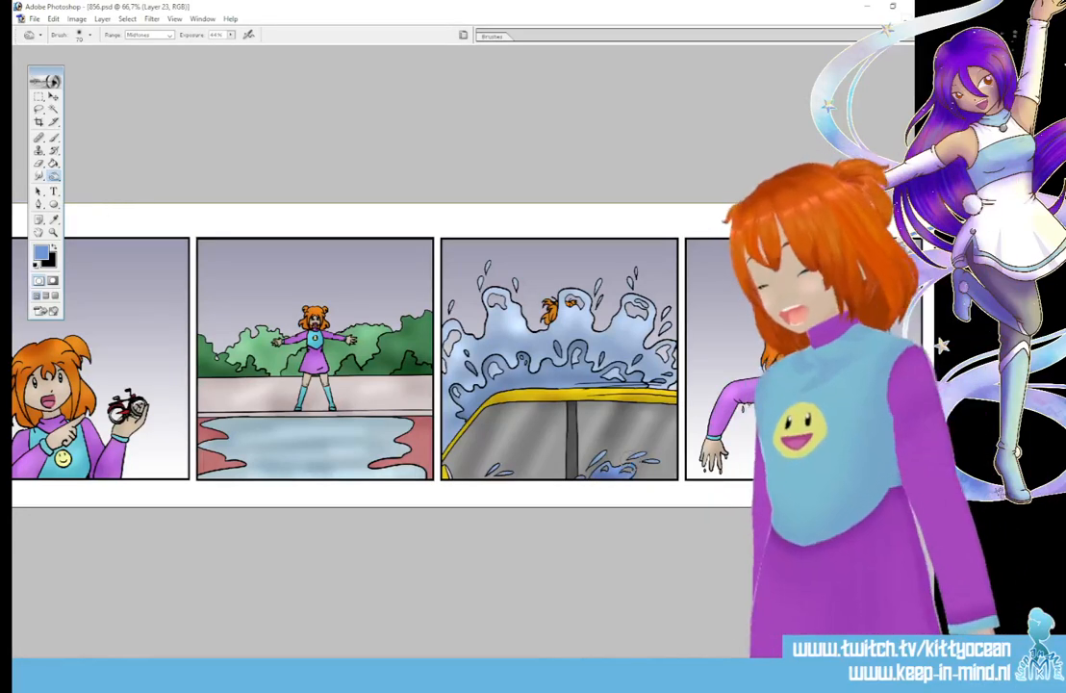
key("ctrl+minus")
key("ctrl+minus")
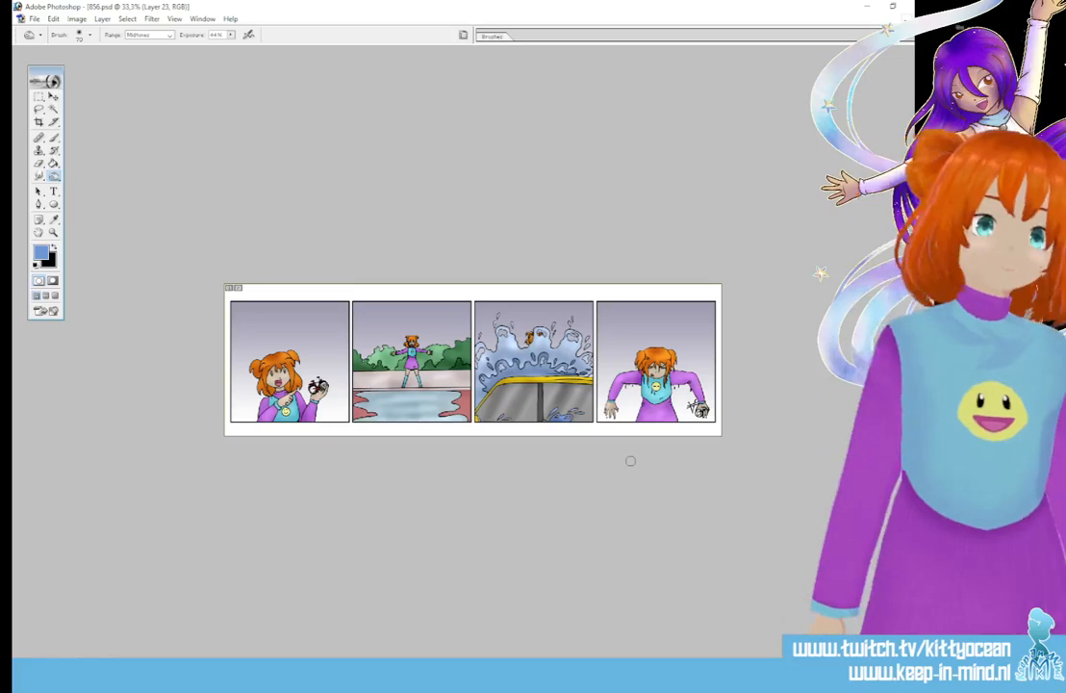
Enlarge the "*splash*" text in panel three to 18 pt
key("ctrl+plus")
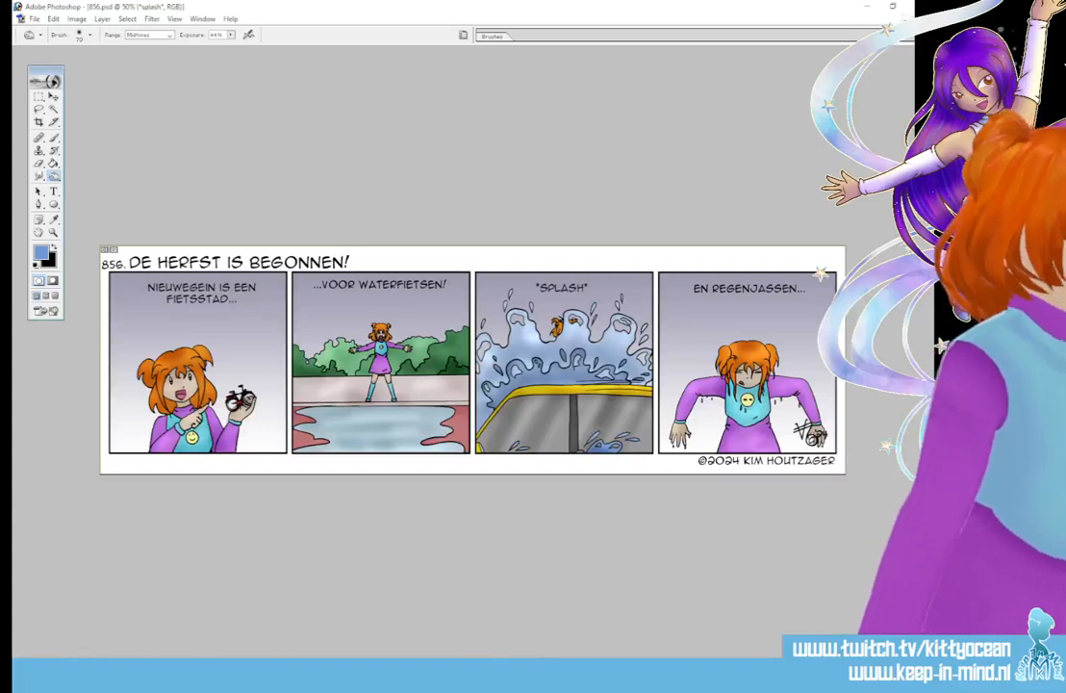
key("t")
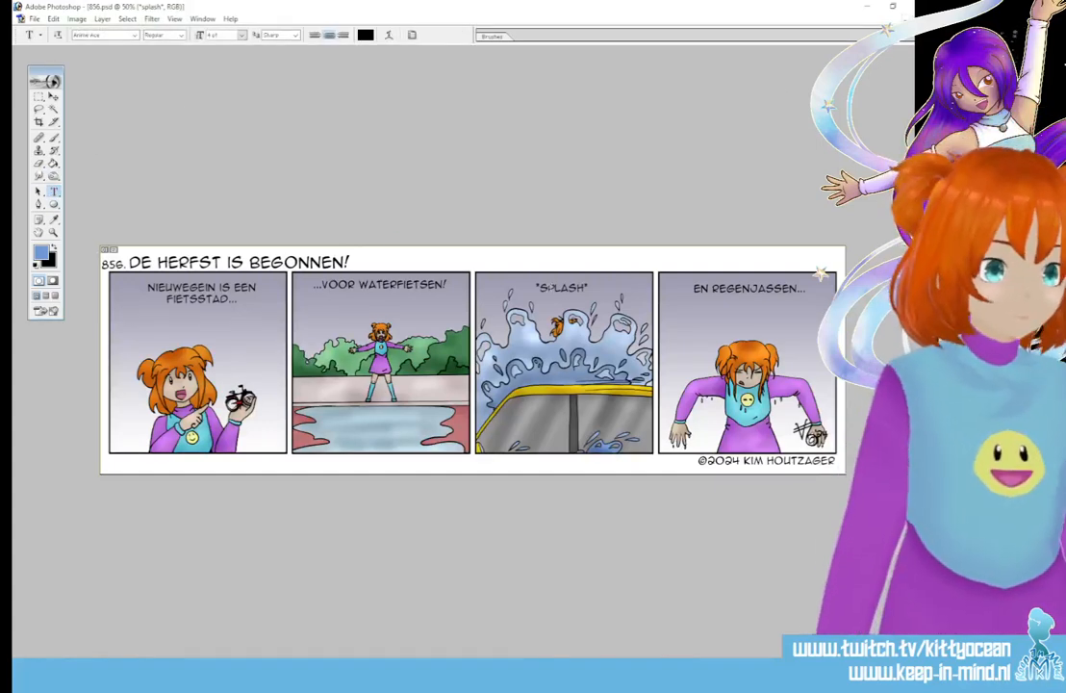
left_click(553, 287)
key("ctrl+a")
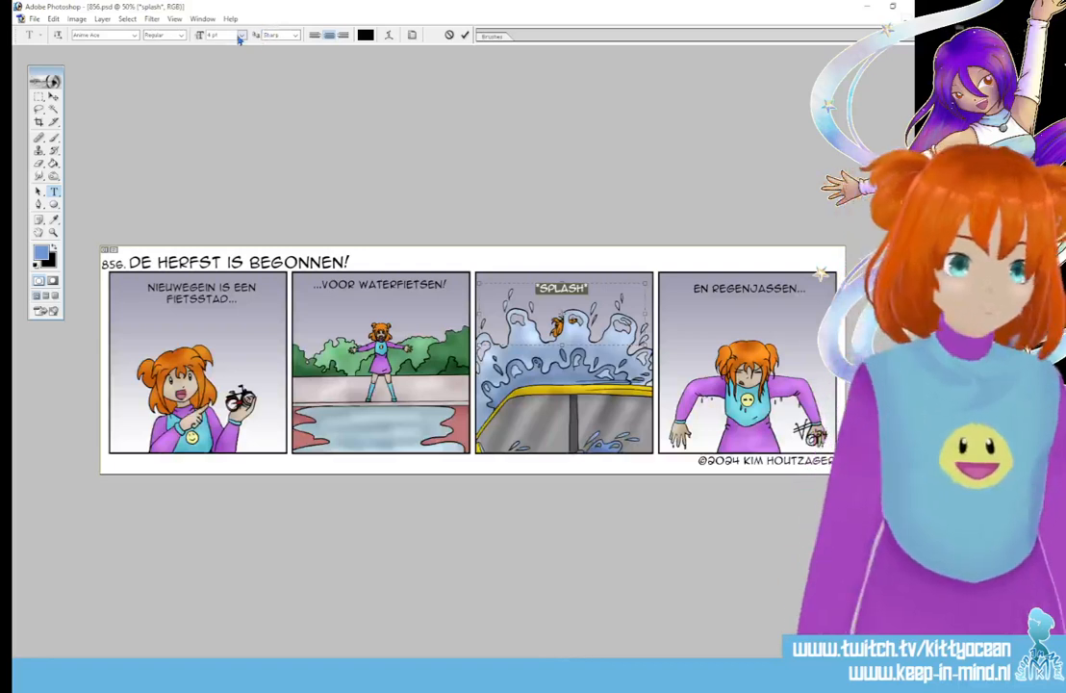
left_click(241, 36)
left_click(243, 153)
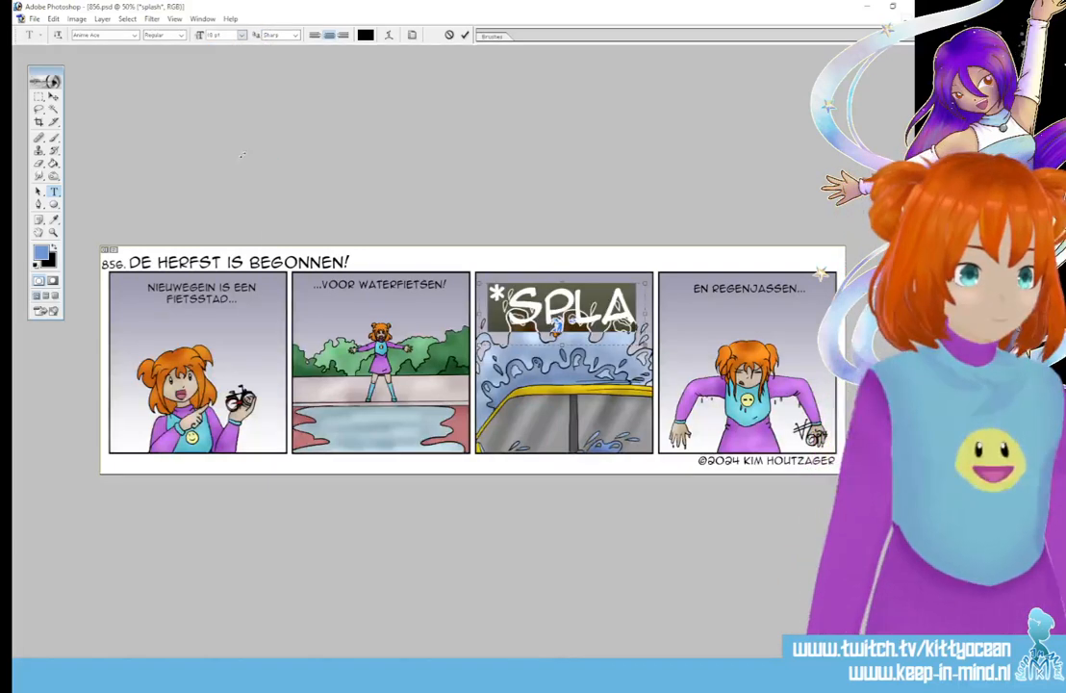
Change the font of the "*splash*" text to Croobie and commit the text edit
left_click(136, 35)
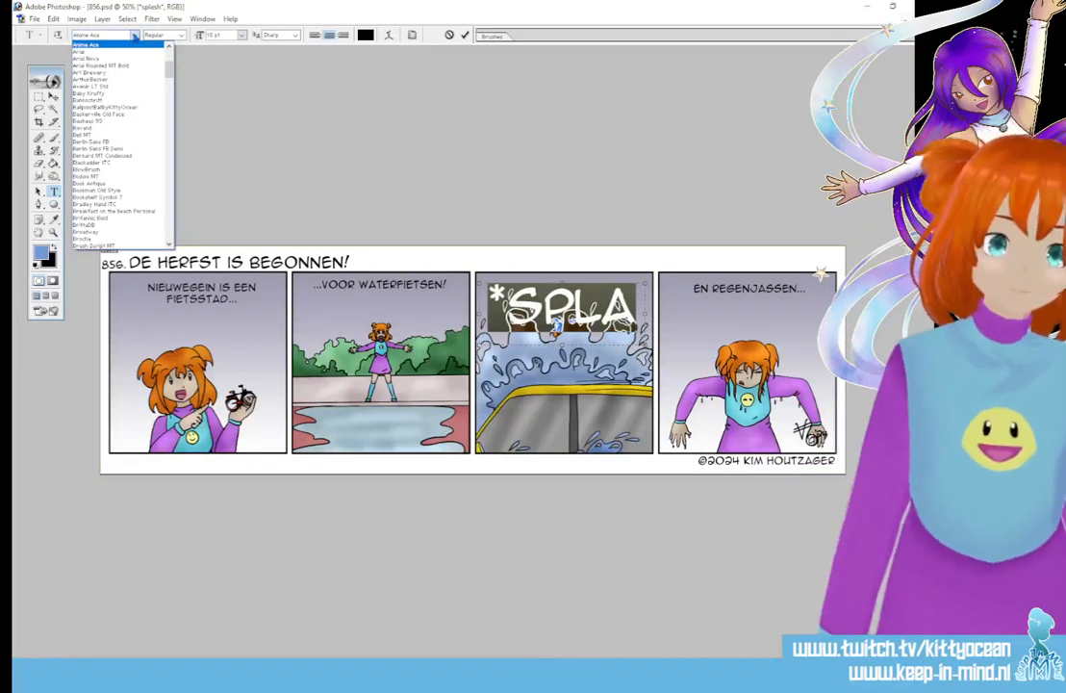
left_click(104, 35)
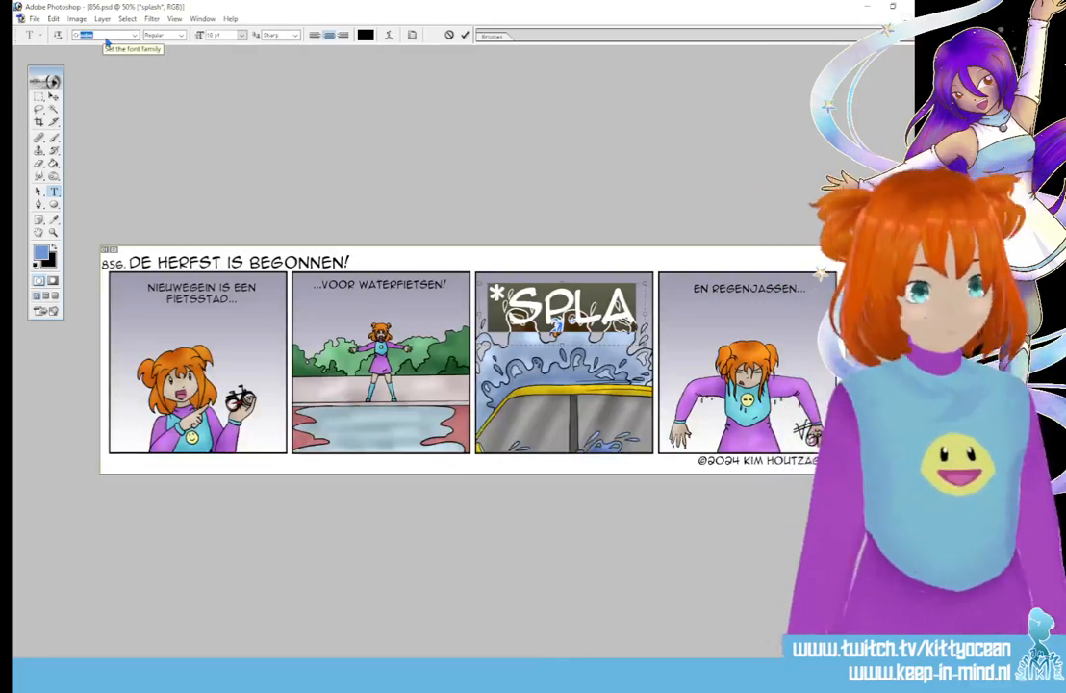
key("Return")
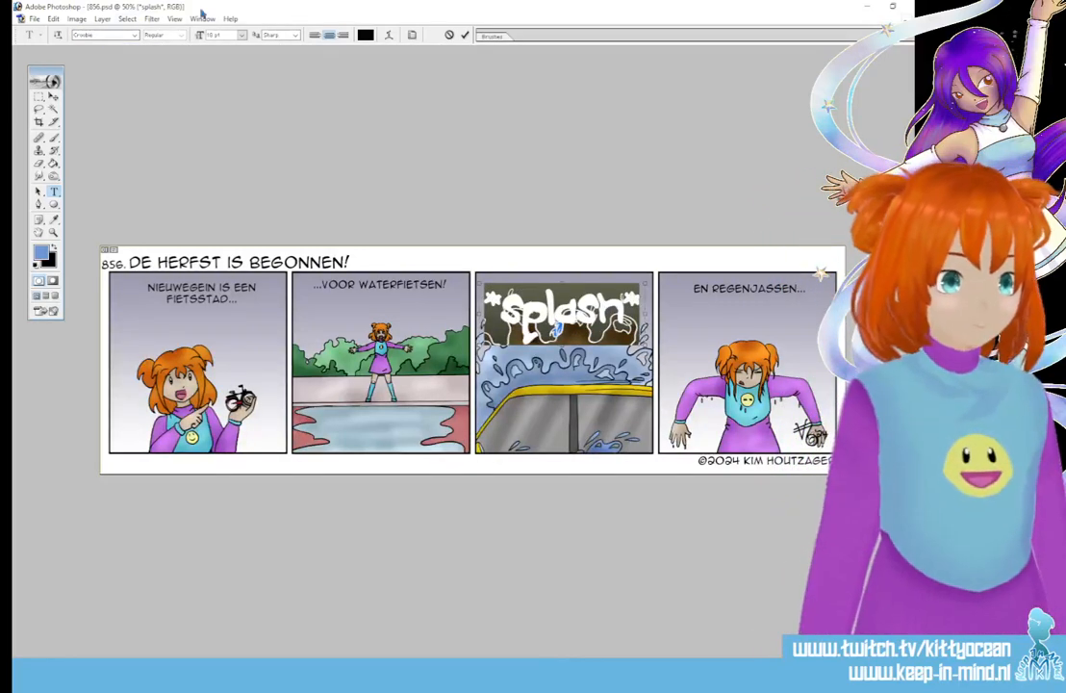
left_click(465, 36)
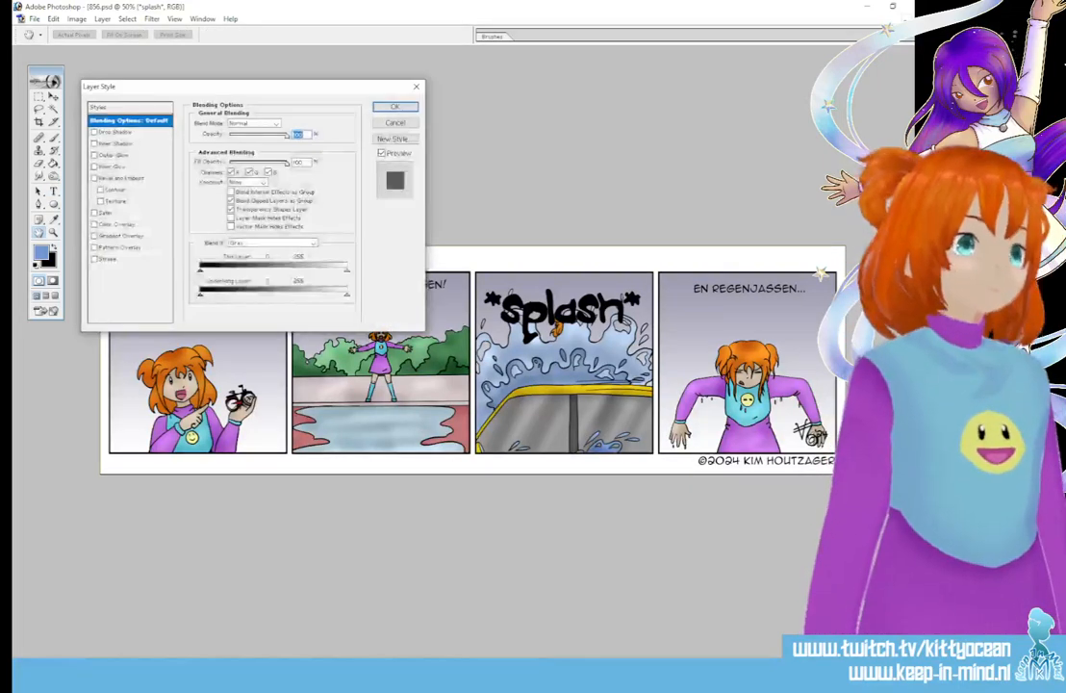
Add a white outside Stroke of 10 px to the "*splash*" text layer
left_click(111, 259)
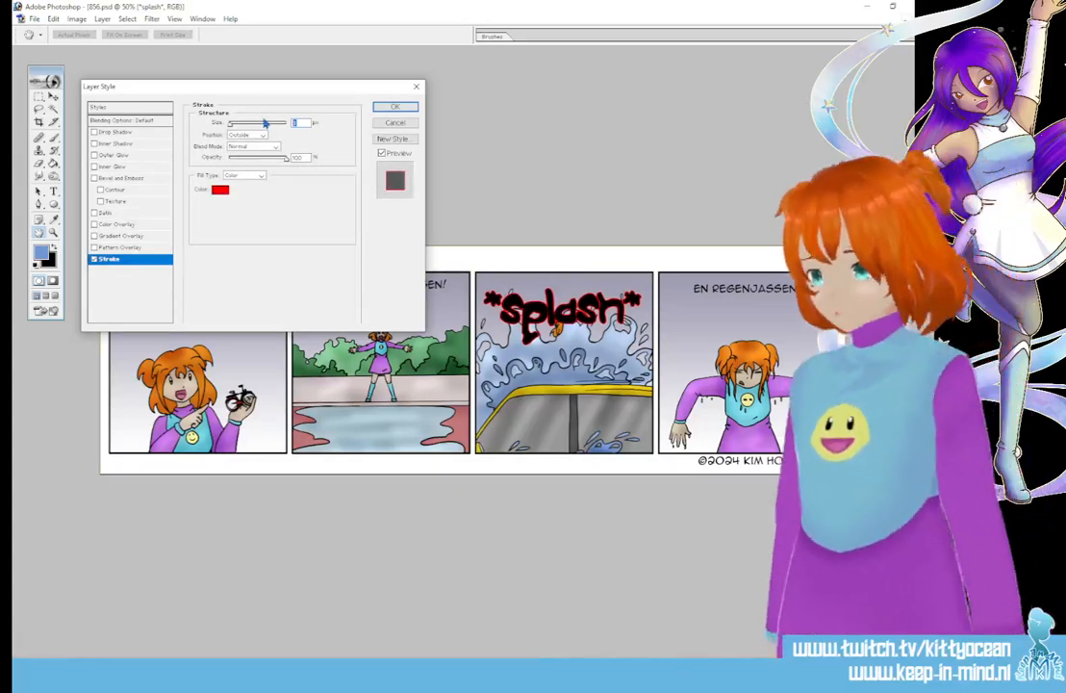
type("10")
left_click(220, 189)
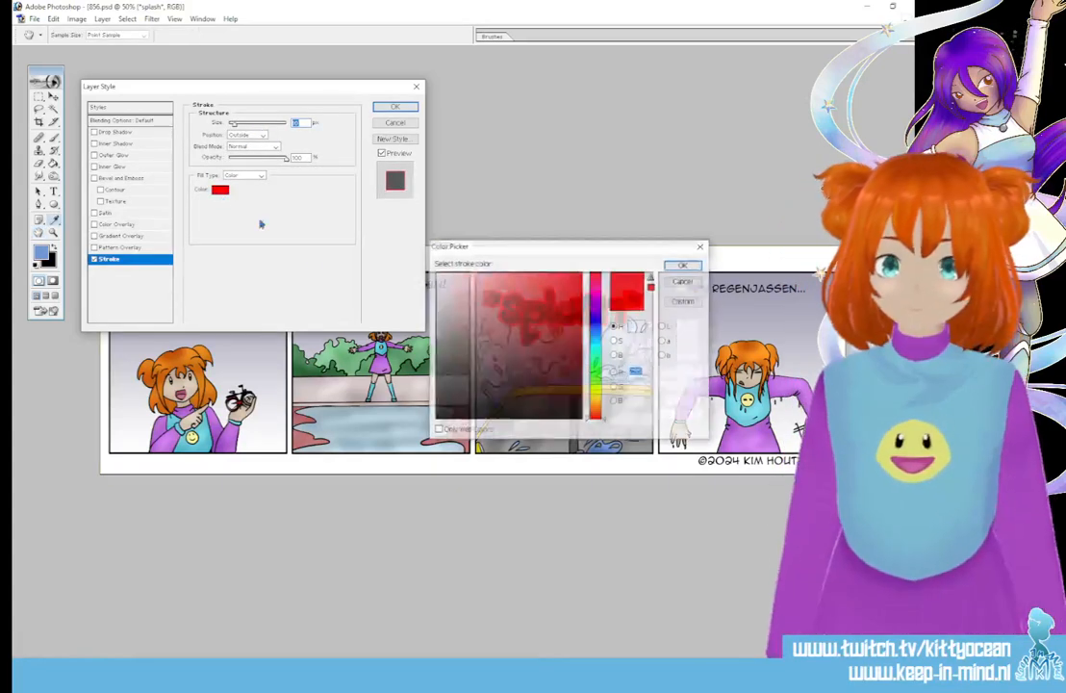
left_click(437, 275)
left_click(682, 268)
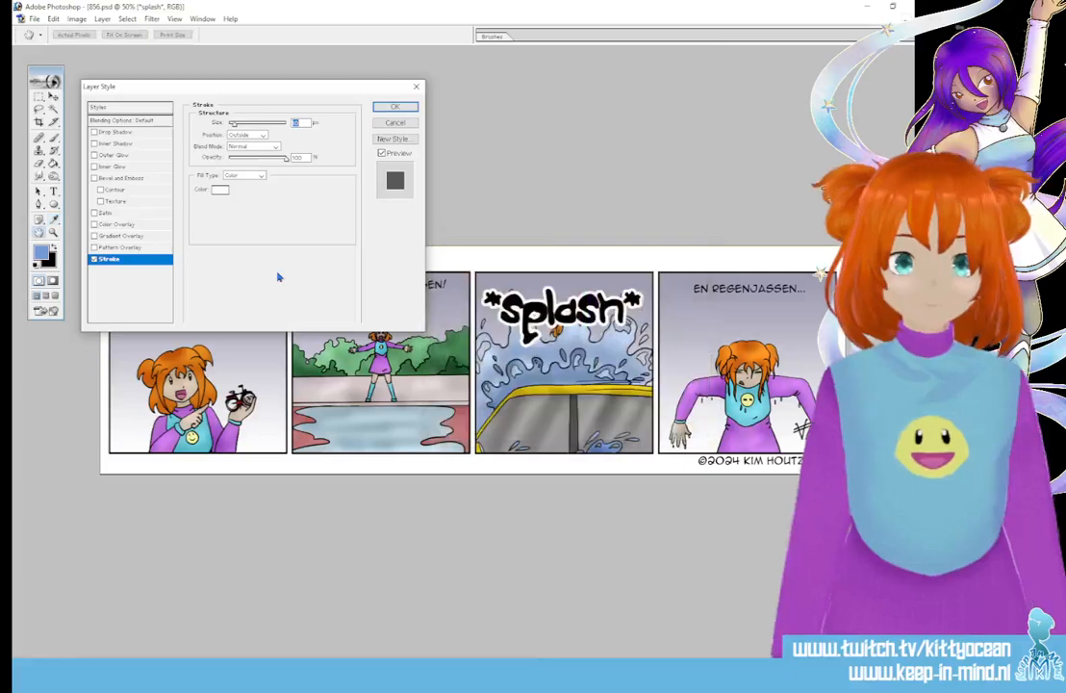
Add a blue Color Overlay, 5C80BF, to the "*splash*" lettering
left_click(116, 228)
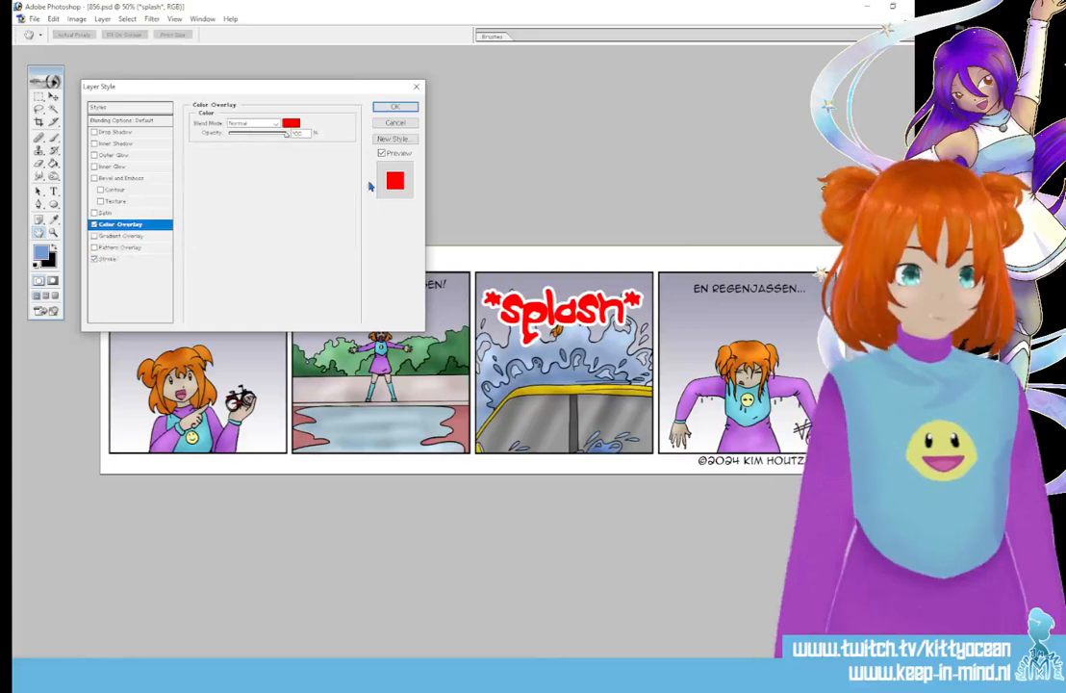
left_click(291, 123)
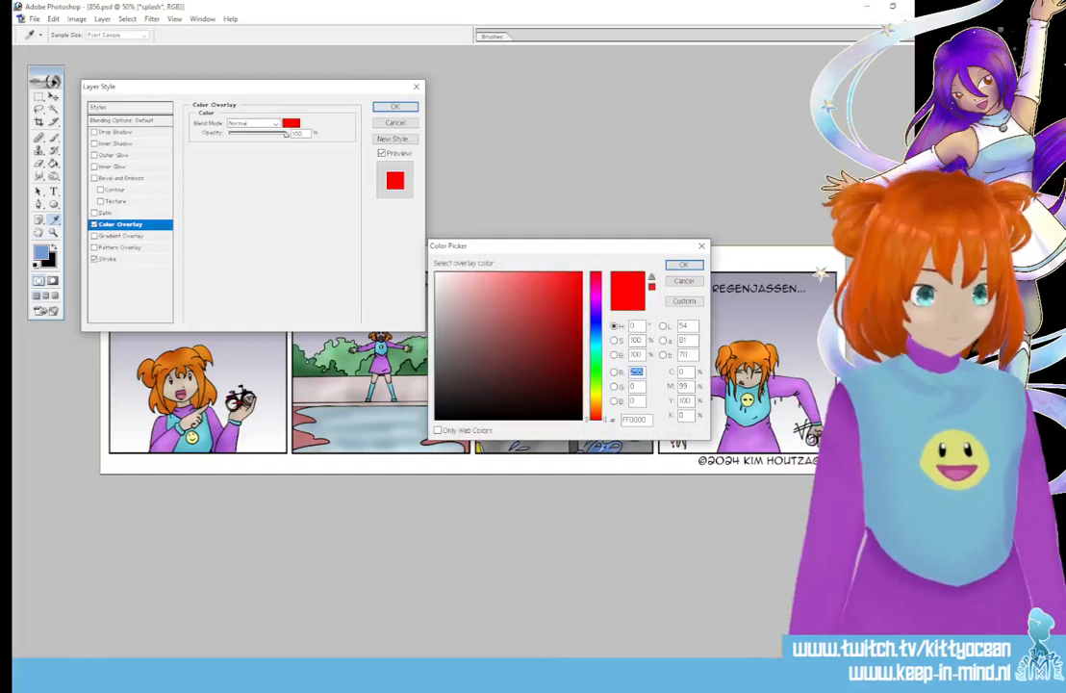
left_click_drag(588, 249, 633, 63)
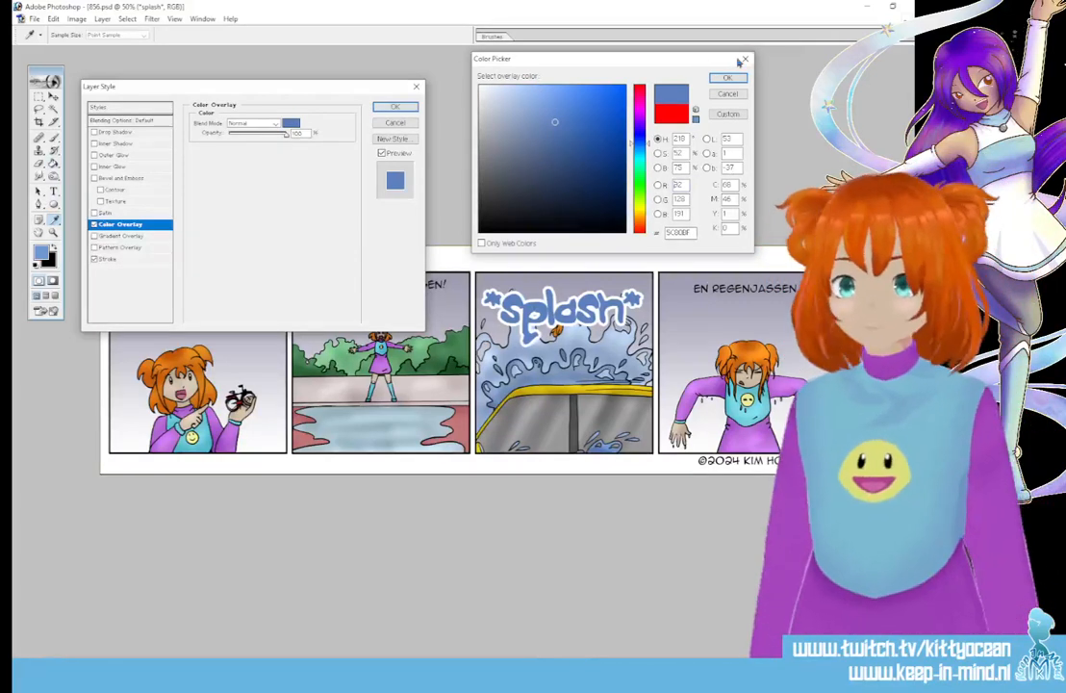
left_click(728, 77)
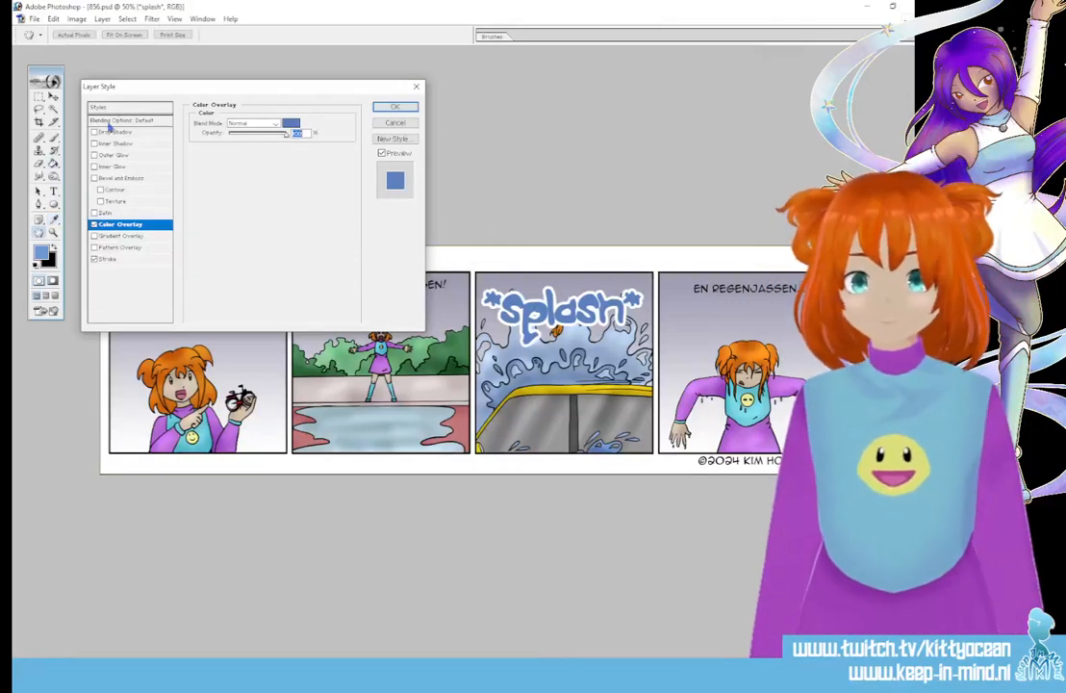
Give the "*splash*" lettering Bevel and Emboss with Contour and Texture, plus a Satin effect in dark blue 162970
left_click(94, 178)
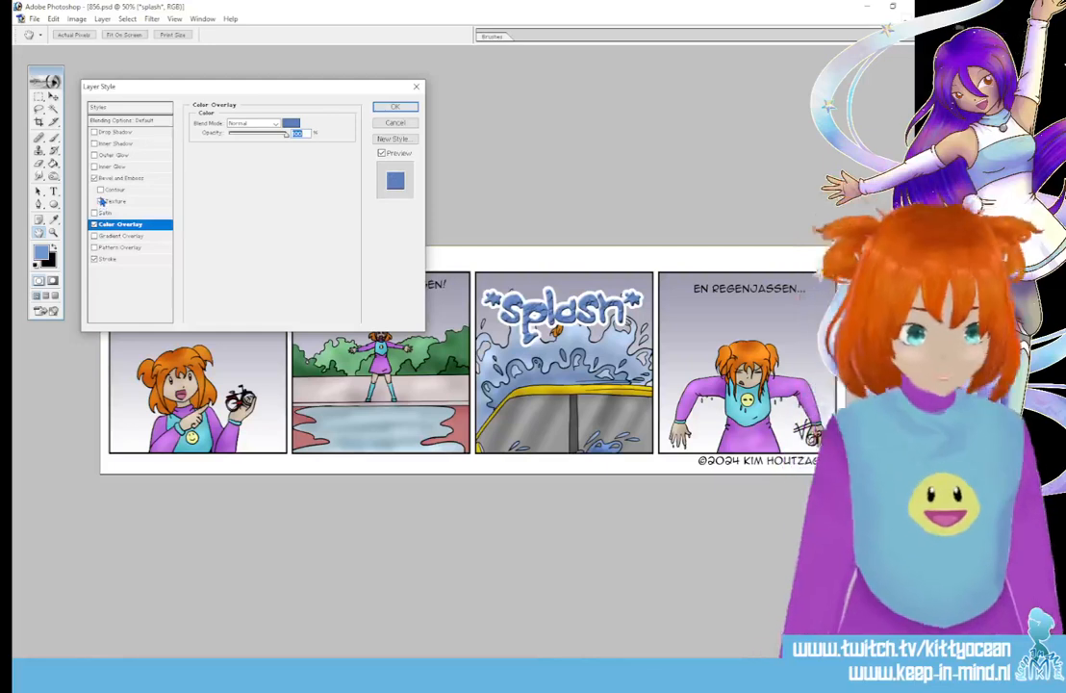
left_click(106, 201)
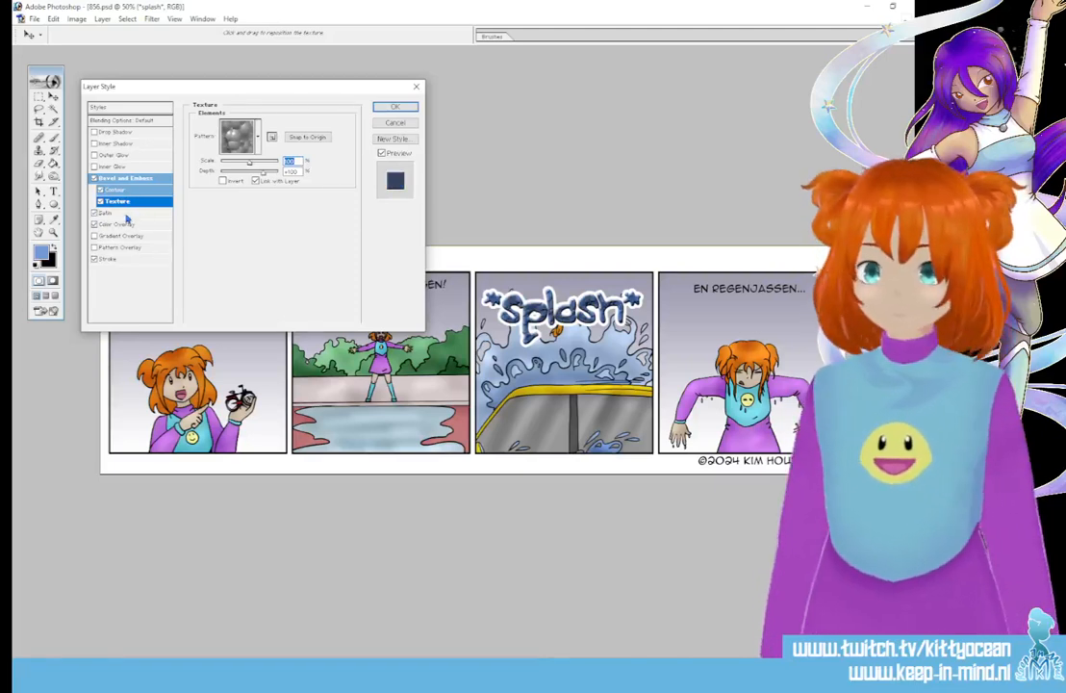
left_click(125, 212)
left_click(291, 124)
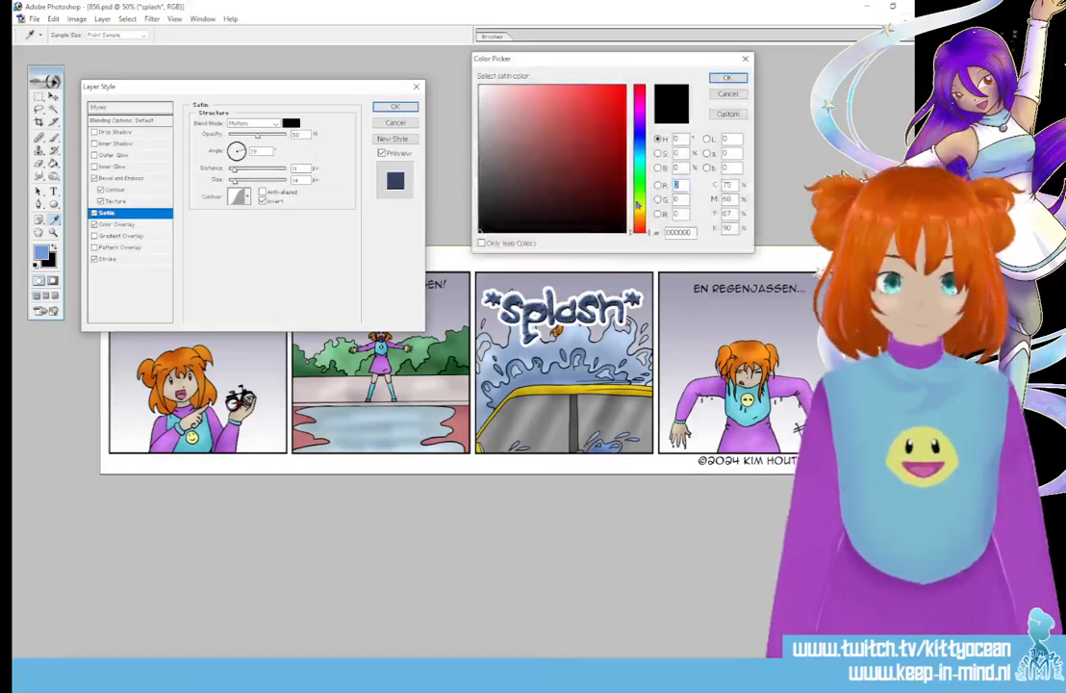
left_click(635, 139)
left_click(623, 197)
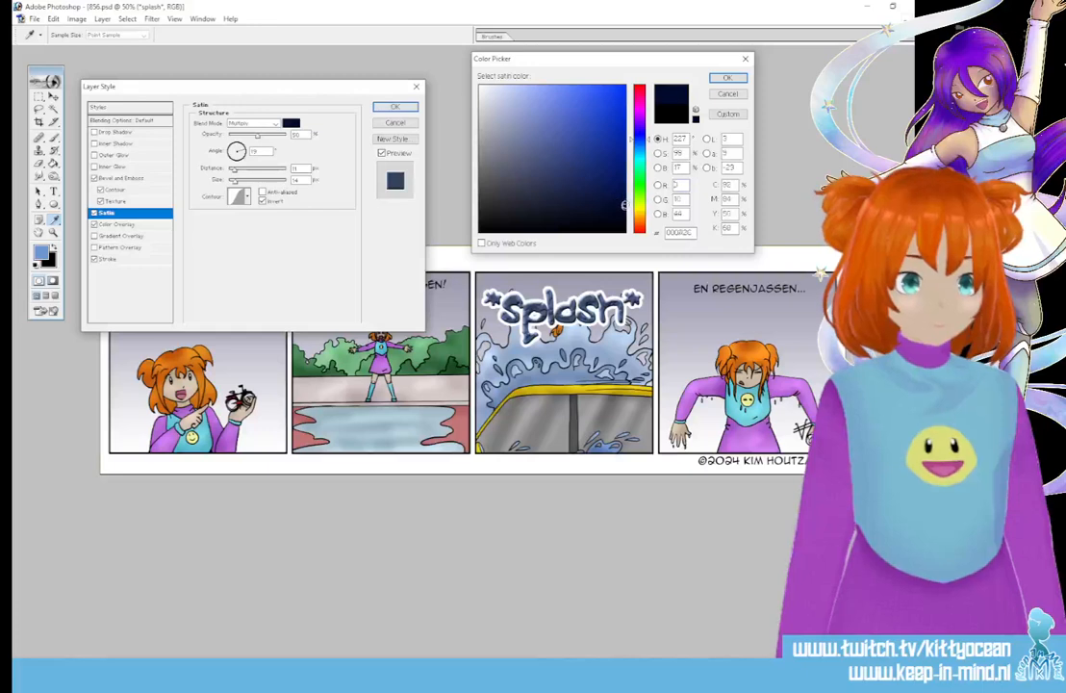
left_click(600, 161)
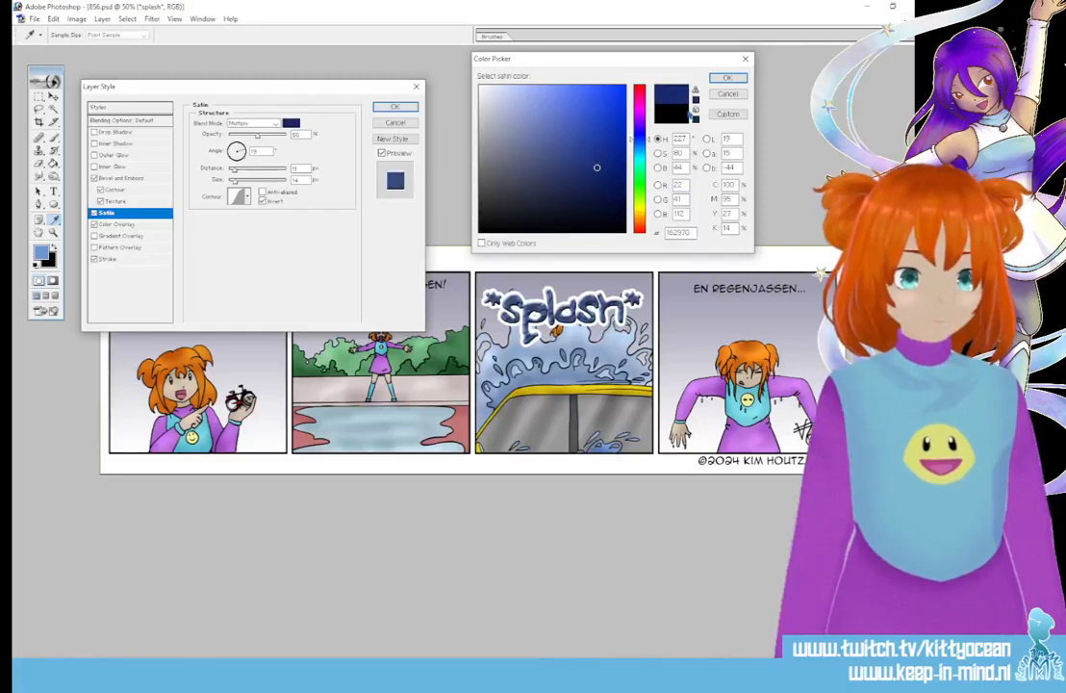
left_click(727, 77)
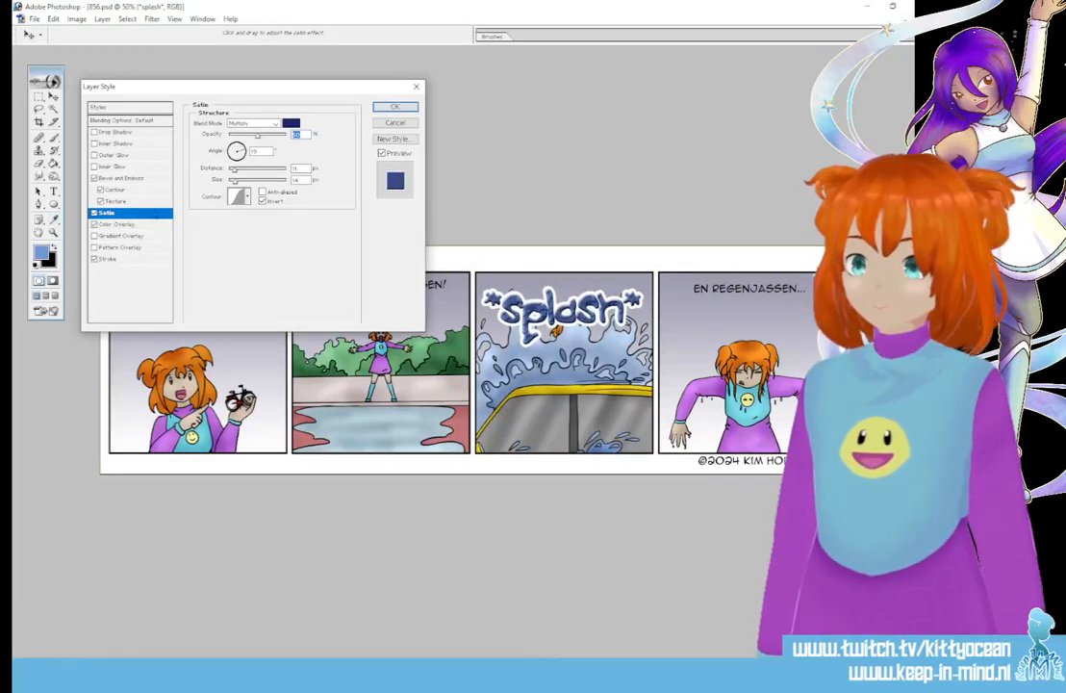
Set the bevel's highlight color to yellow-green D7E55E and apply the layer style
left_click(132, 178)
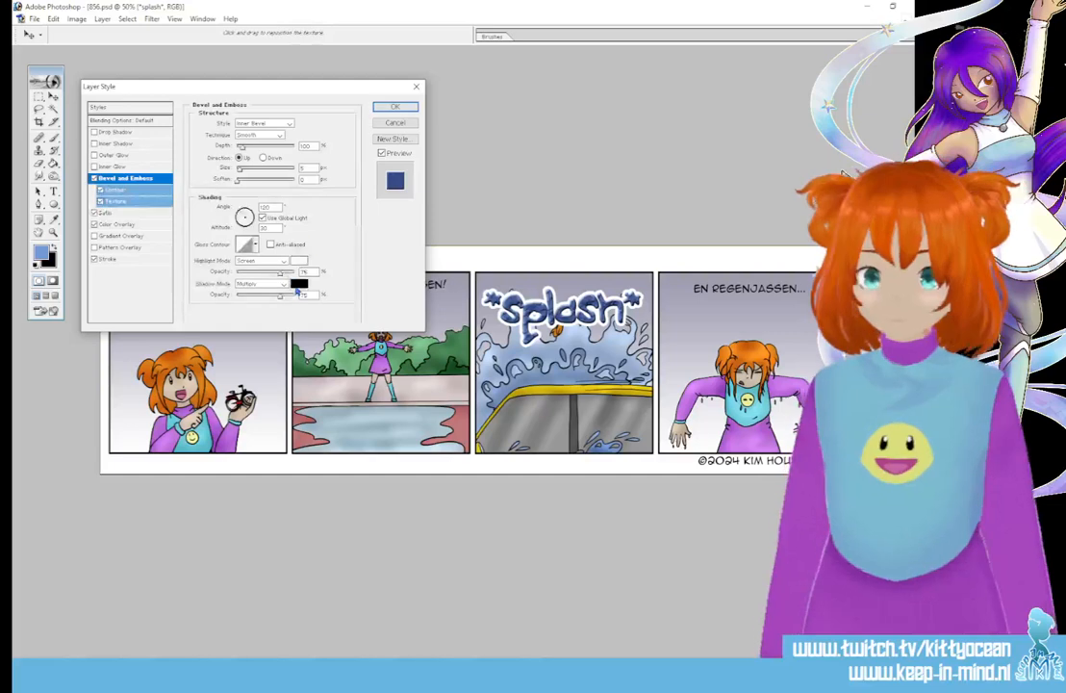
left_click(300, 262)
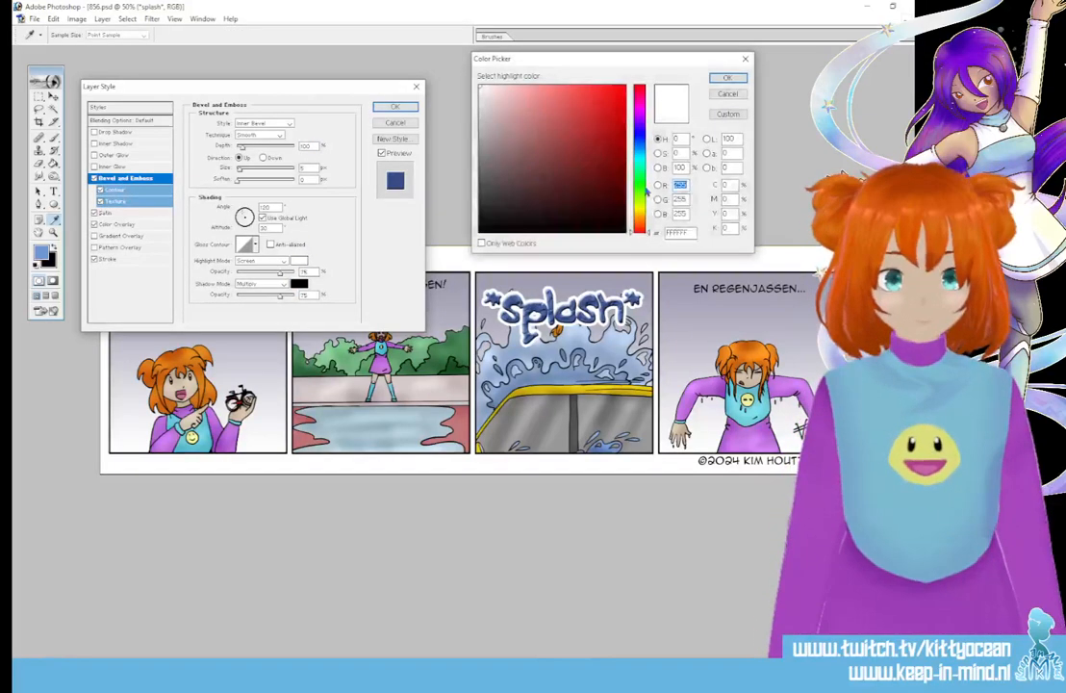
left_click(565, 100)
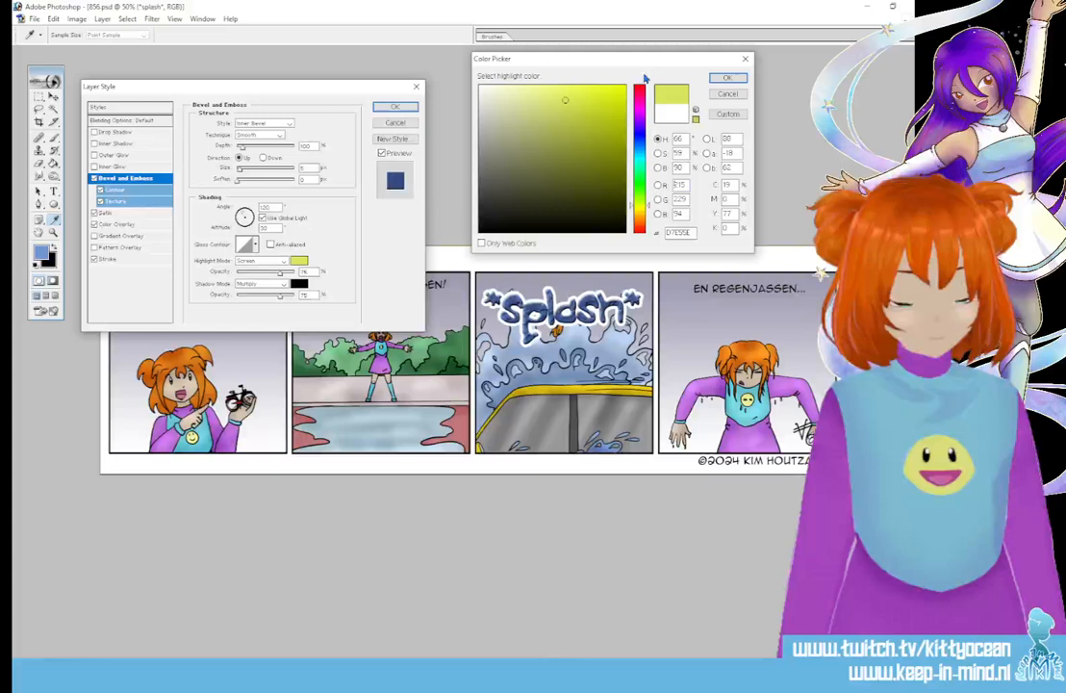
left_click(725, 79)
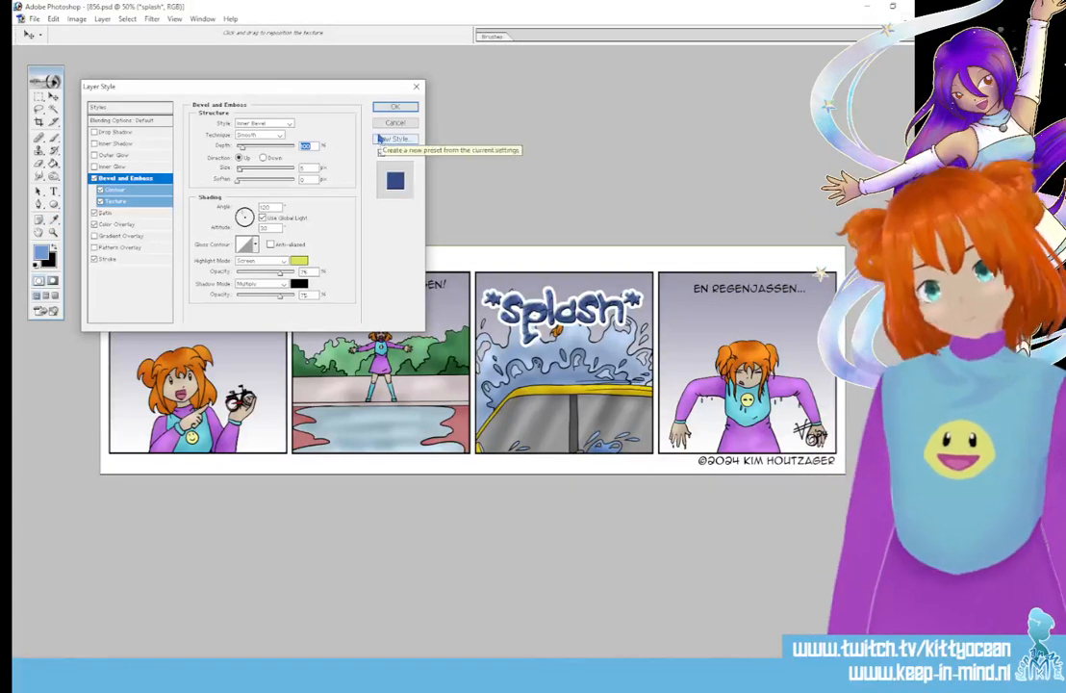
left_click(394, 109)
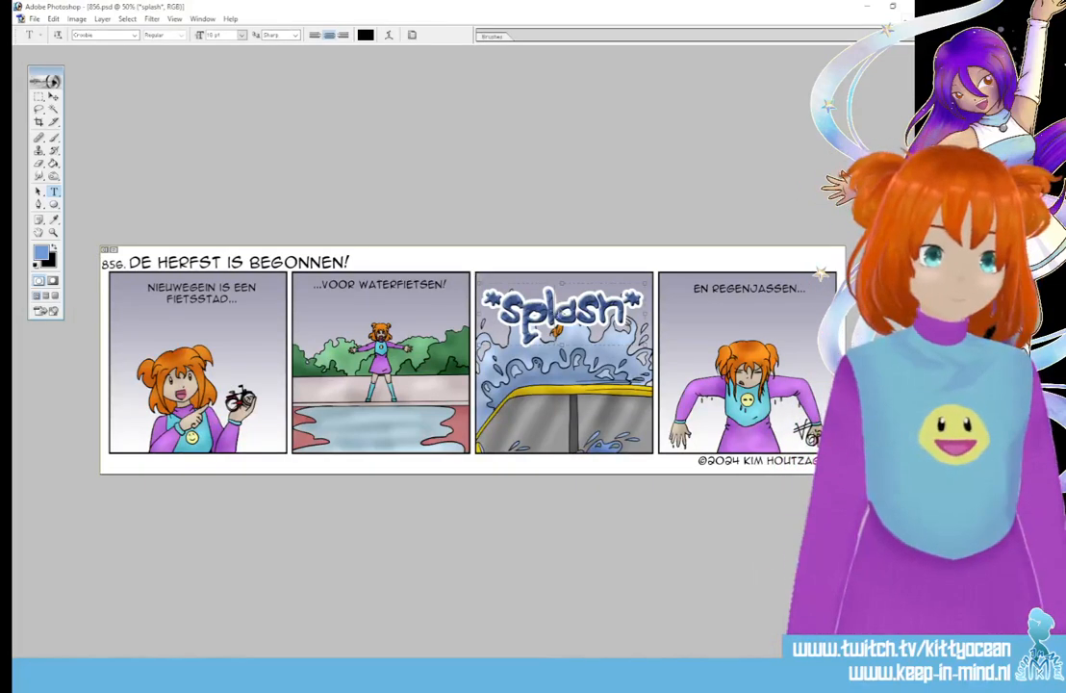
Widen the "*splash*" text box to span the width of panel three and commit it
left_click(482, 270)
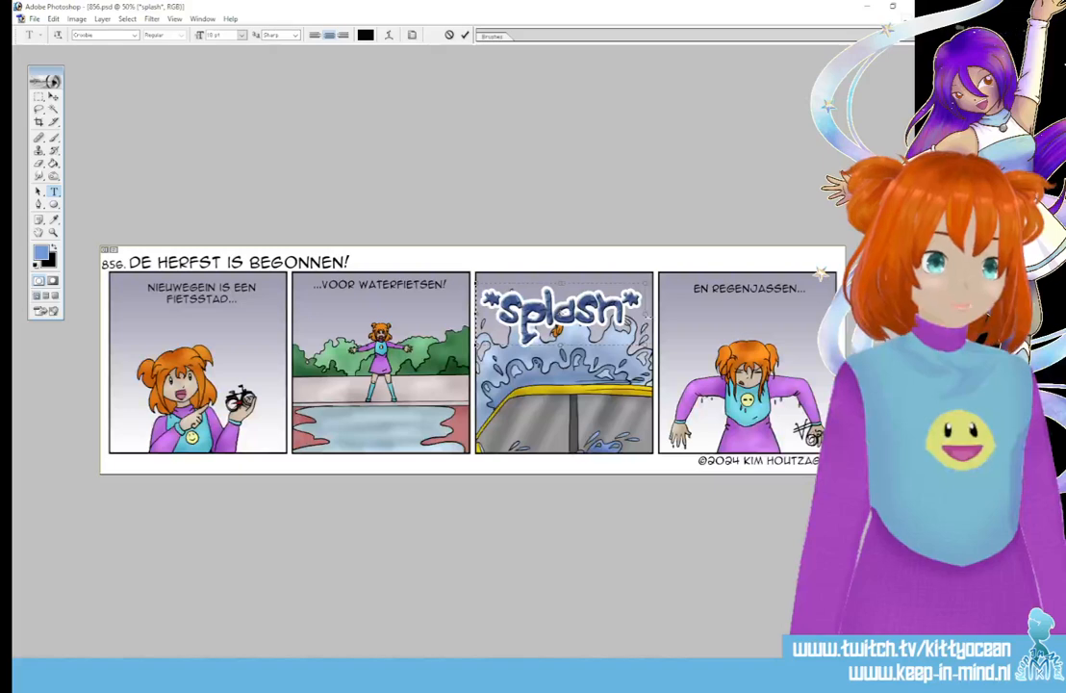
left_click_drag(647, 316, 654, 315)
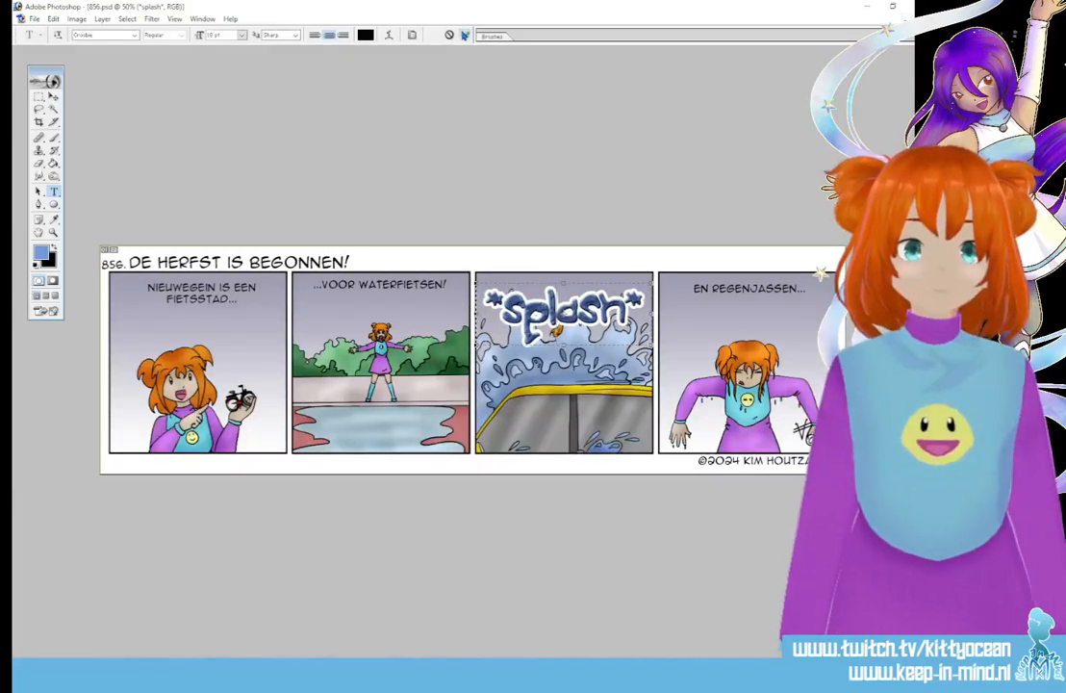
left_click(465, 35)
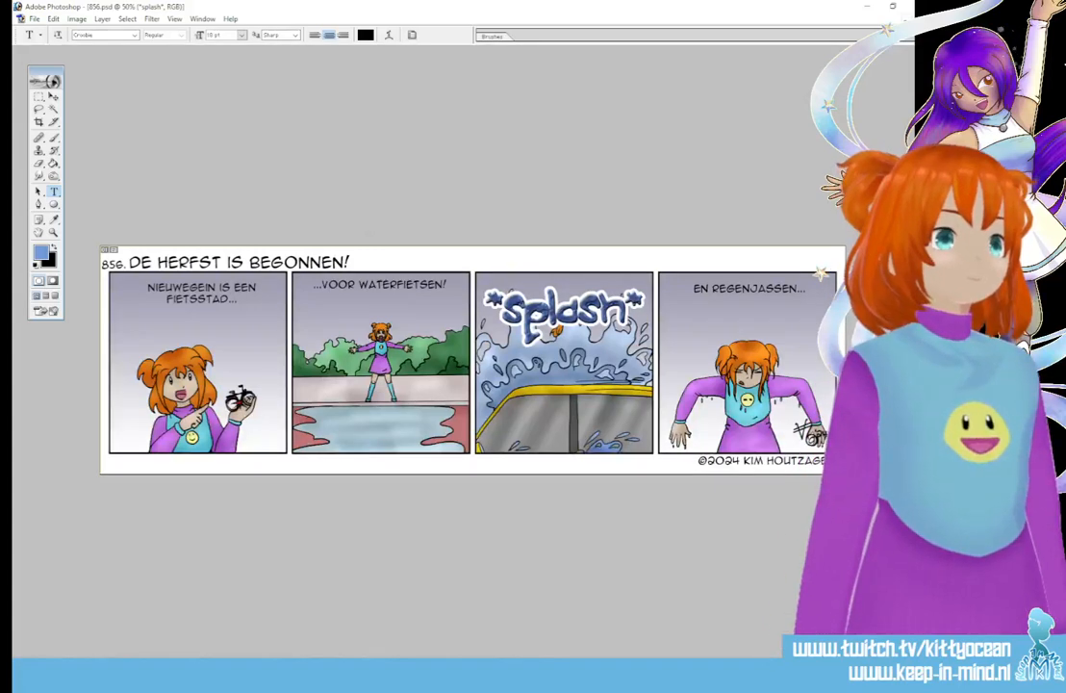
On the ball layer, select oval balloon shapes with pointed tails around the dialogue in panels one, two and four
key("alt+bracketleft")
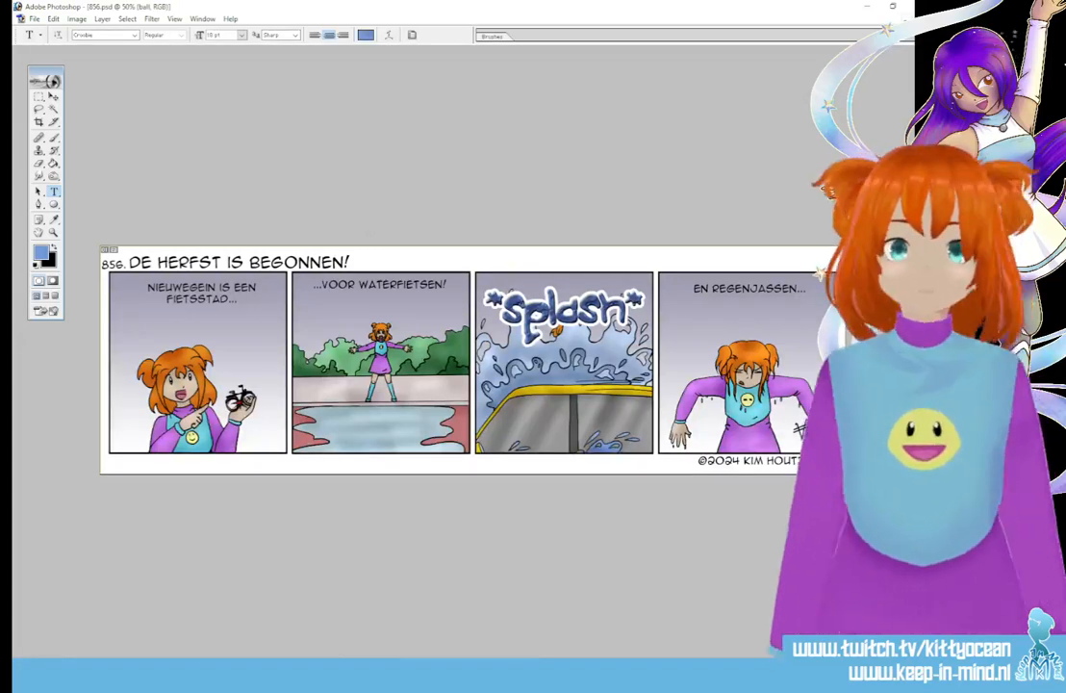
left_click_drag(40, 97, 82, 108)
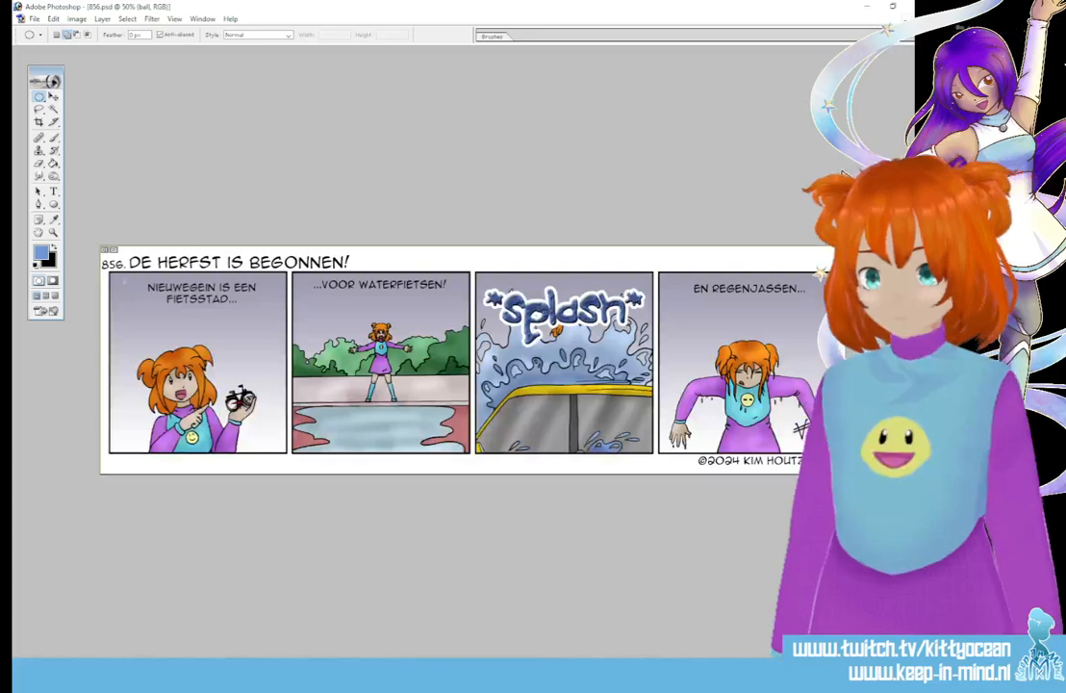
left_click_drag(256, 327, 262, 330)
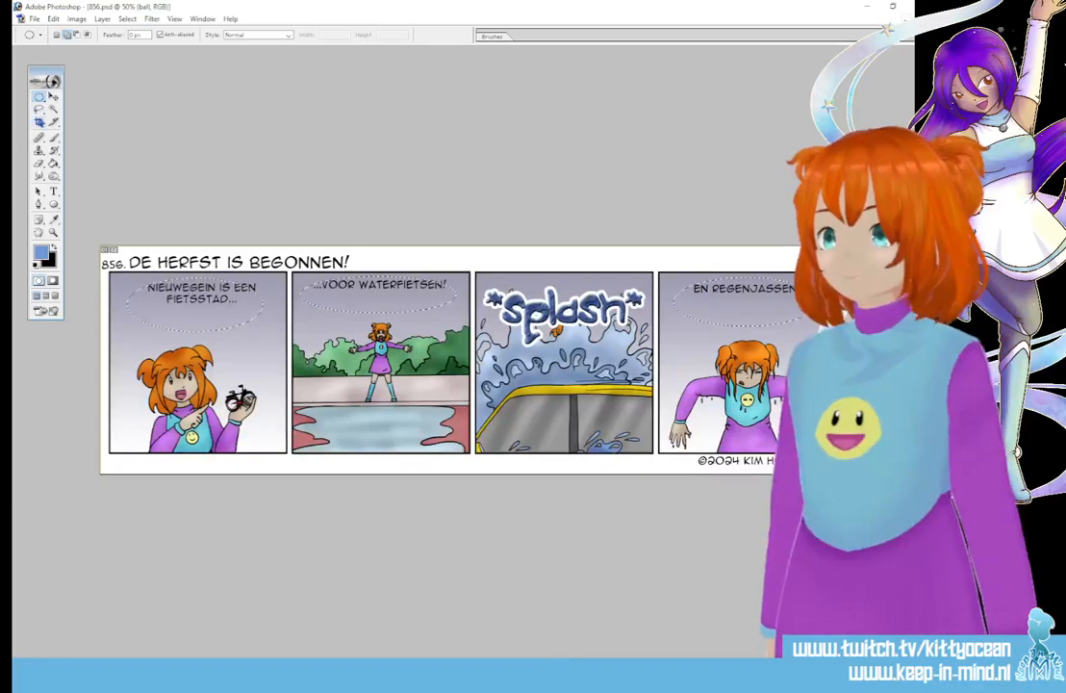
left_click_drag(39, 110, 77, 120)
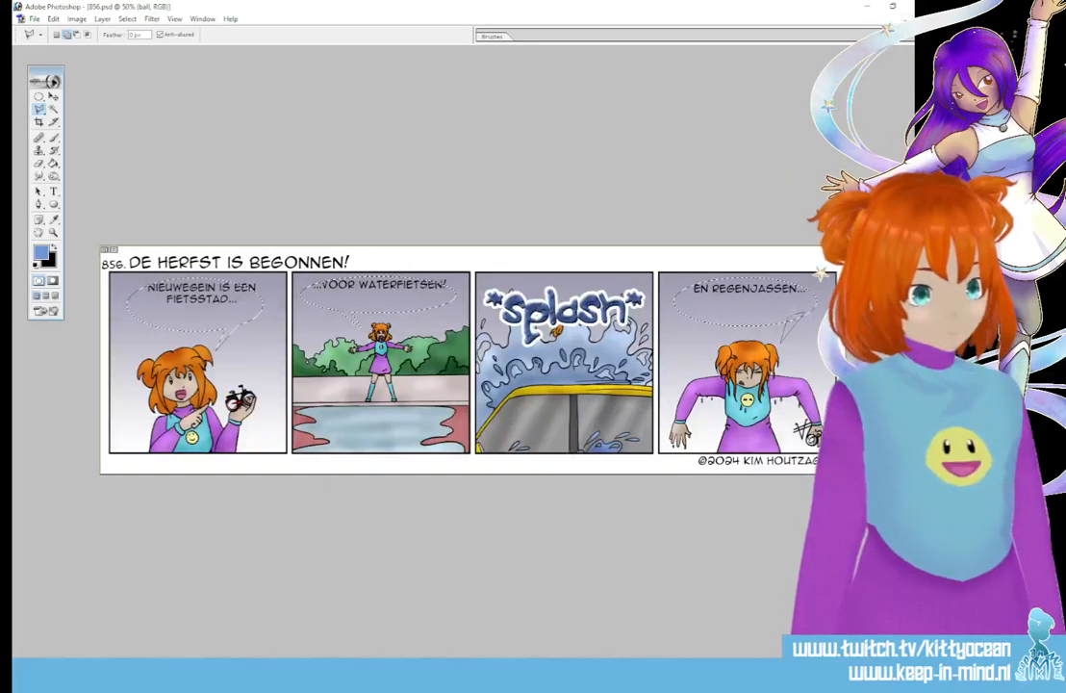
Fill the balloon selections with white and clear the selection
key("d")
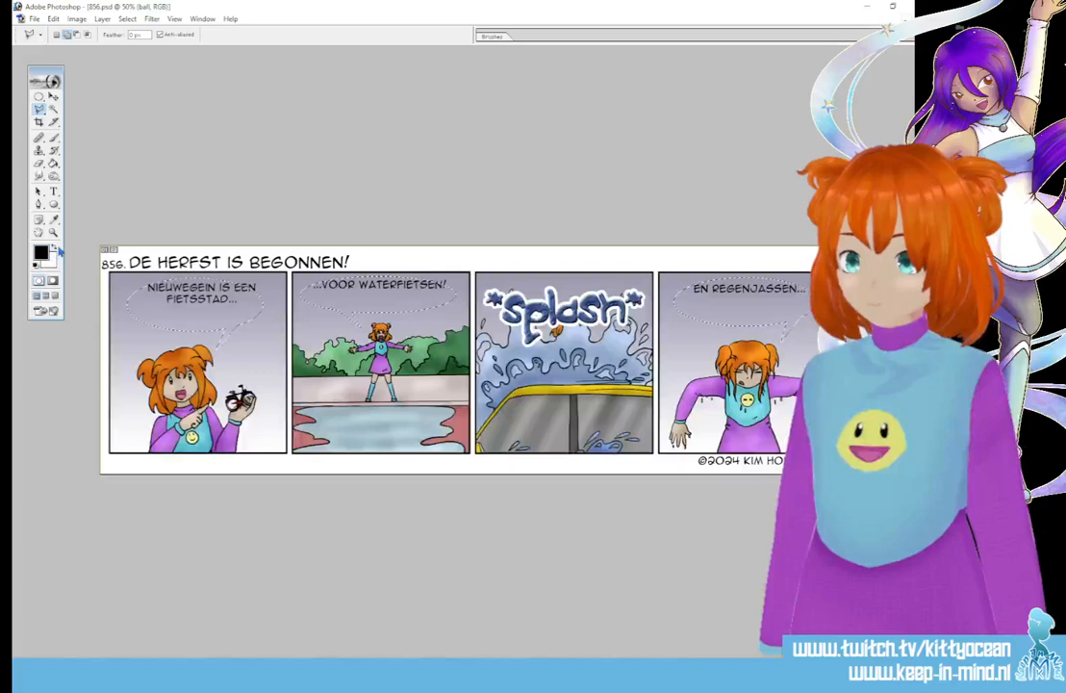
left_click(53, 164)
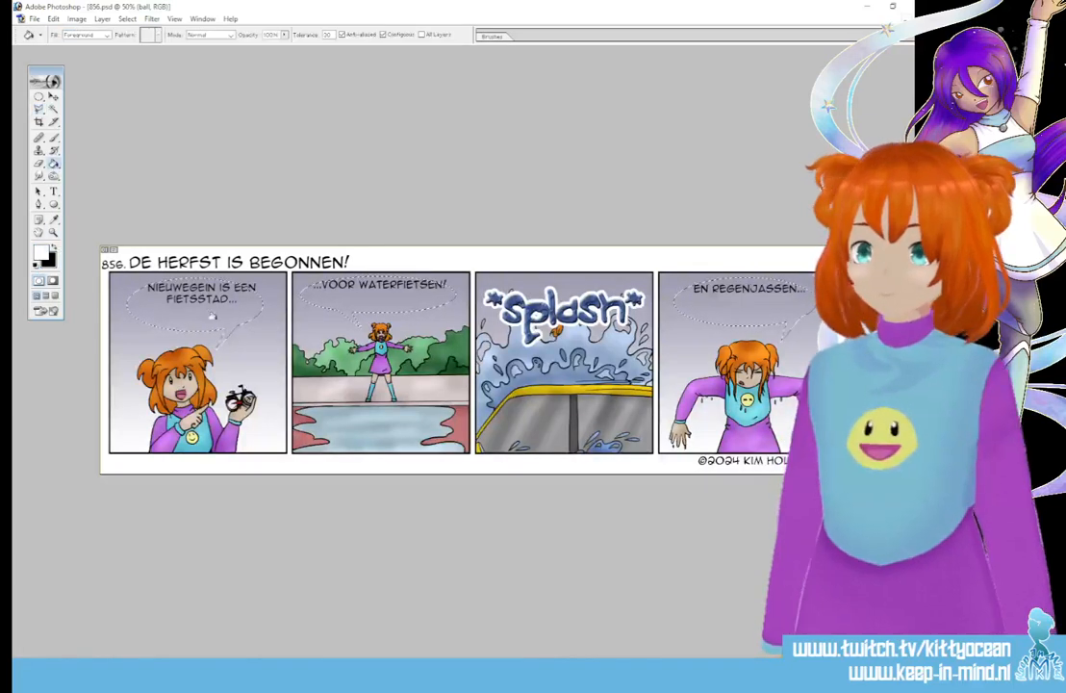
left_click(212, 316)
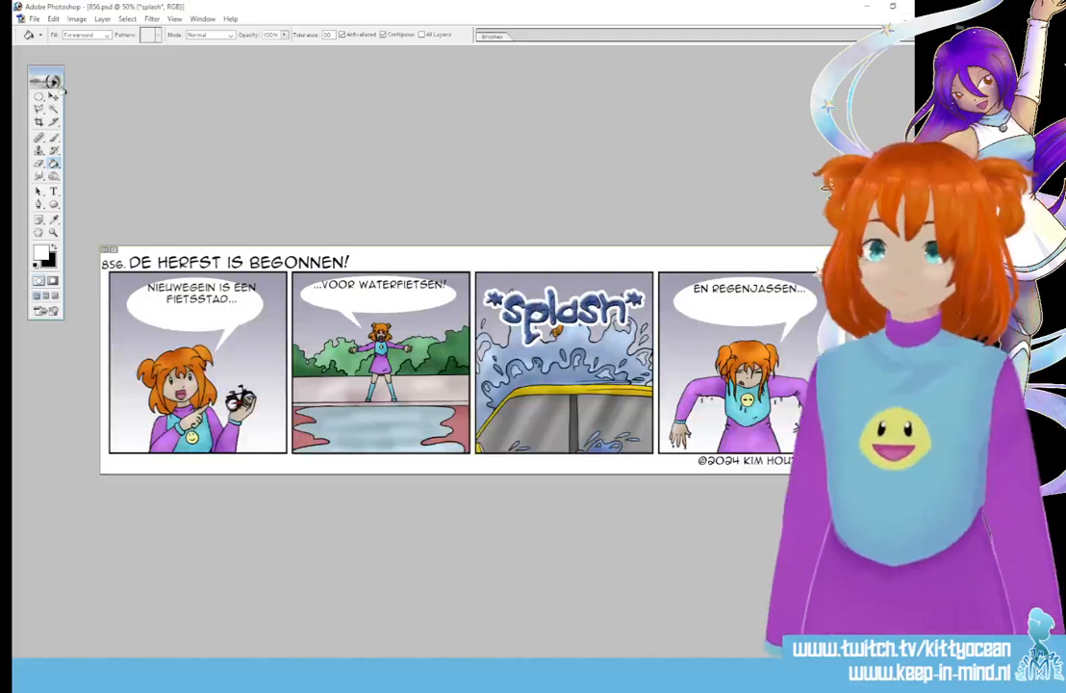
Move the "*splash*" lettering slightly higher in panel three
left_click(53, 96)
left_click_drag(618, 301, 616, 291)
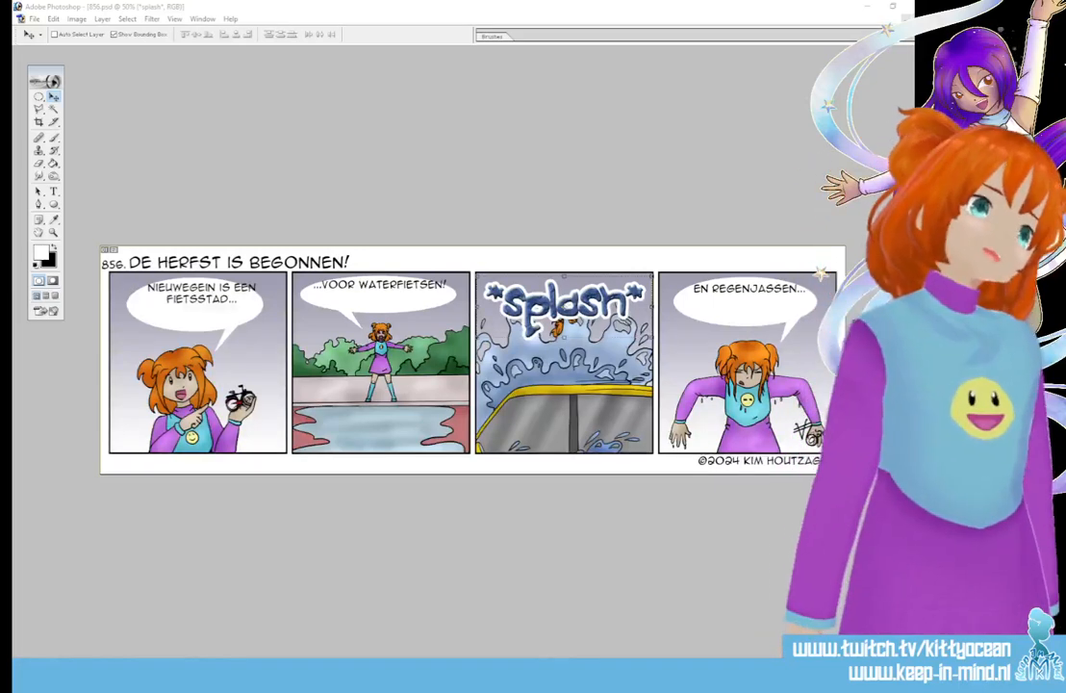
Add a black 000000 Stroke layer style to the speech balloons on the ball layer
key("alt+bracketleft")
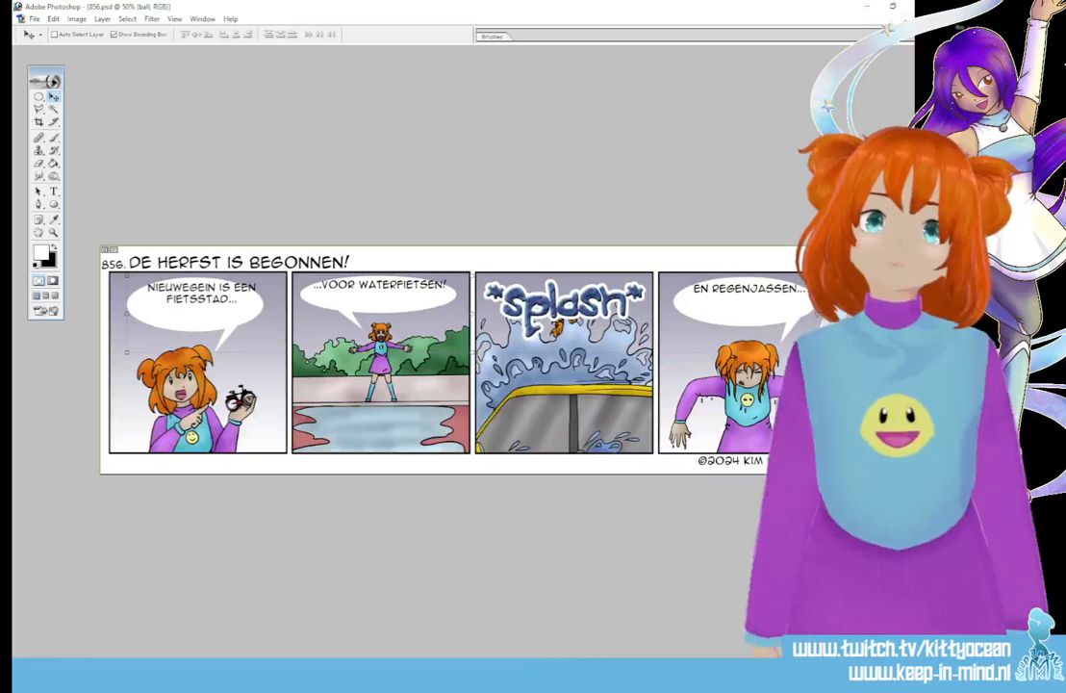
double_click(541, 249)
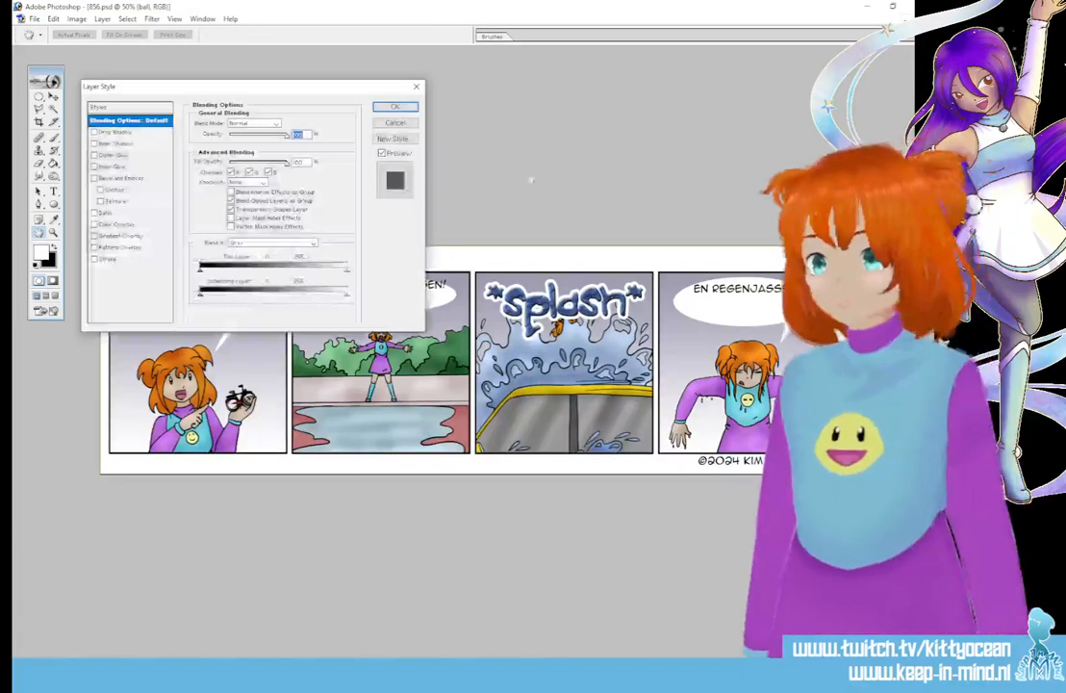
left_click(104, 260)
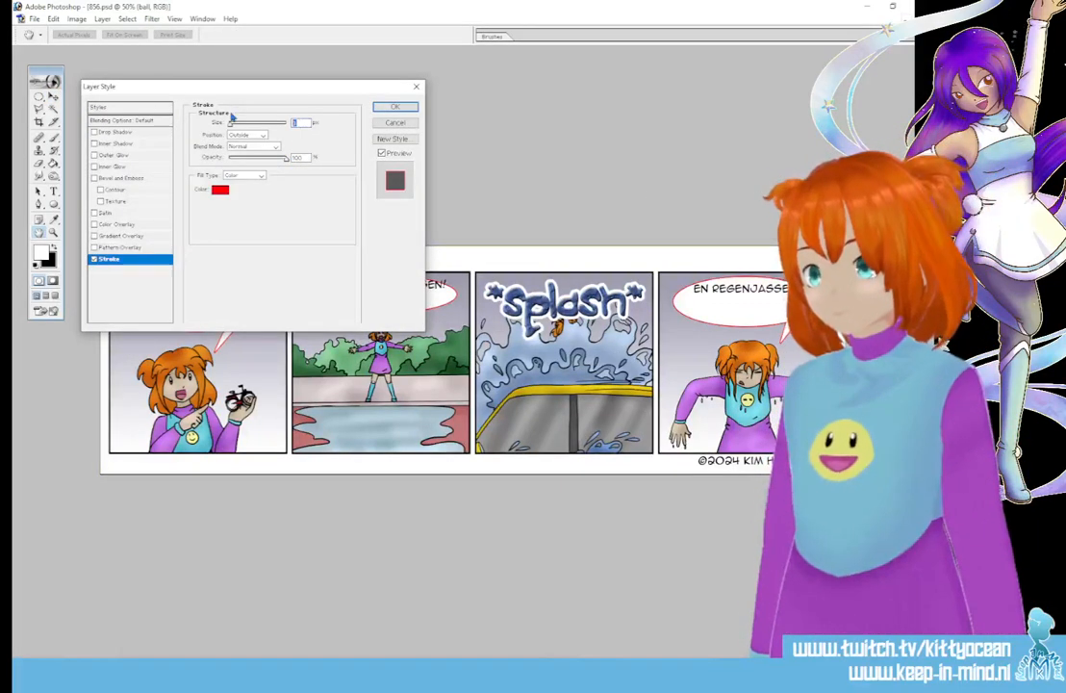
left_click(221, 191)
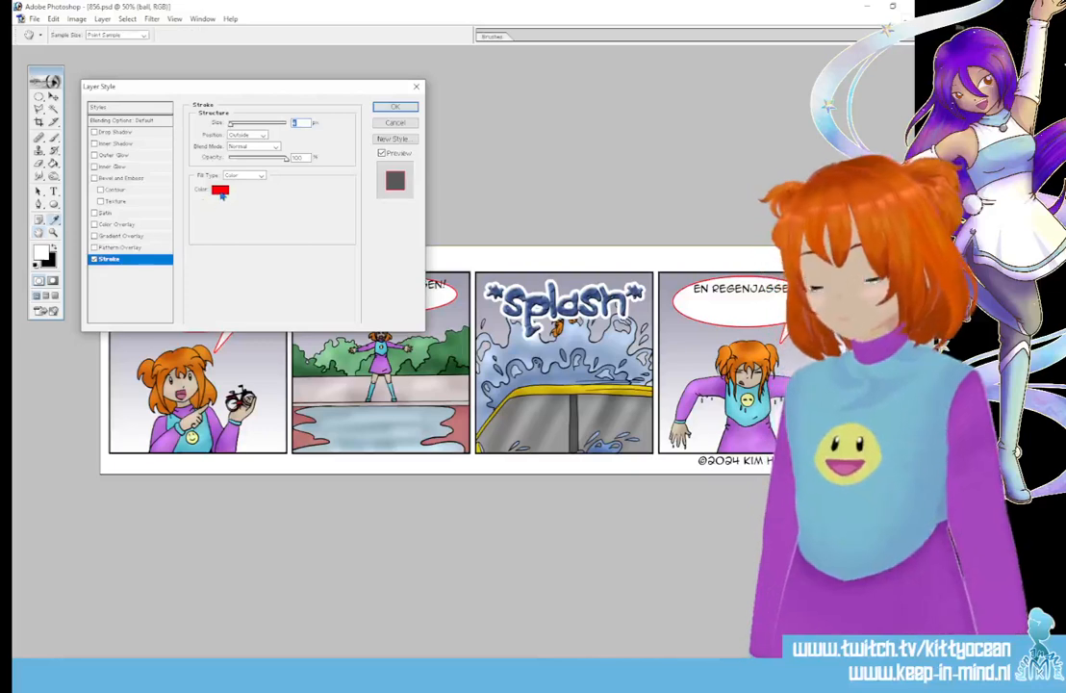
left_click_drag(564, 188, 627, 234)
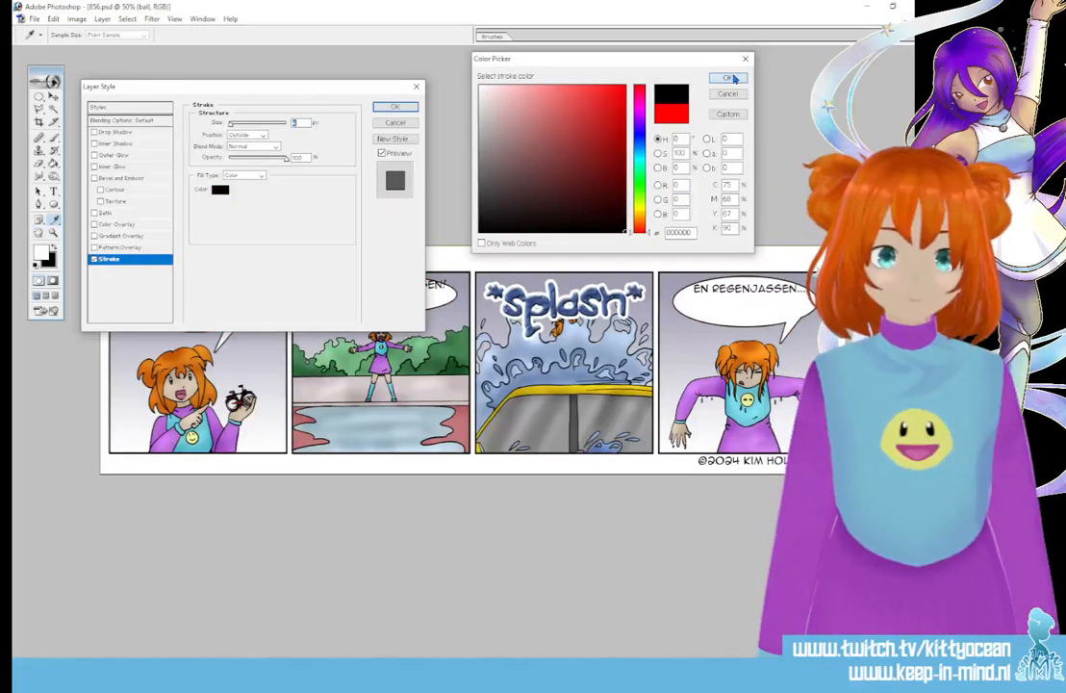
left_click(728, 79)
left_click(401, 107)
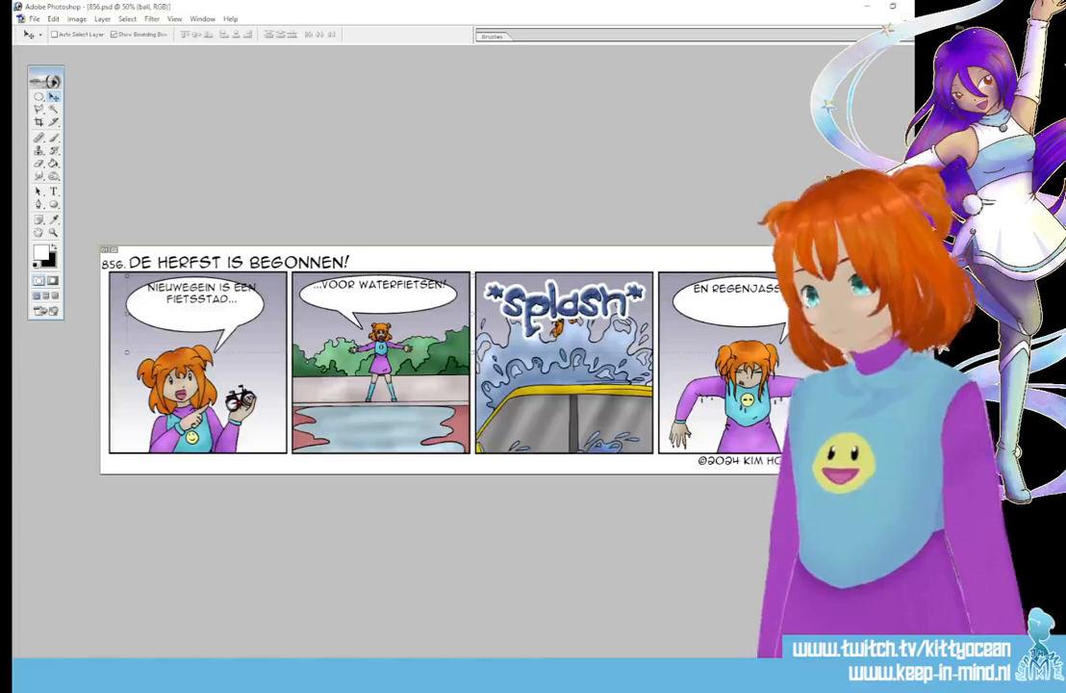
Center the dialogue texts of panels one, two and four inside their balloons
left_click(201, 314, "ctrl")
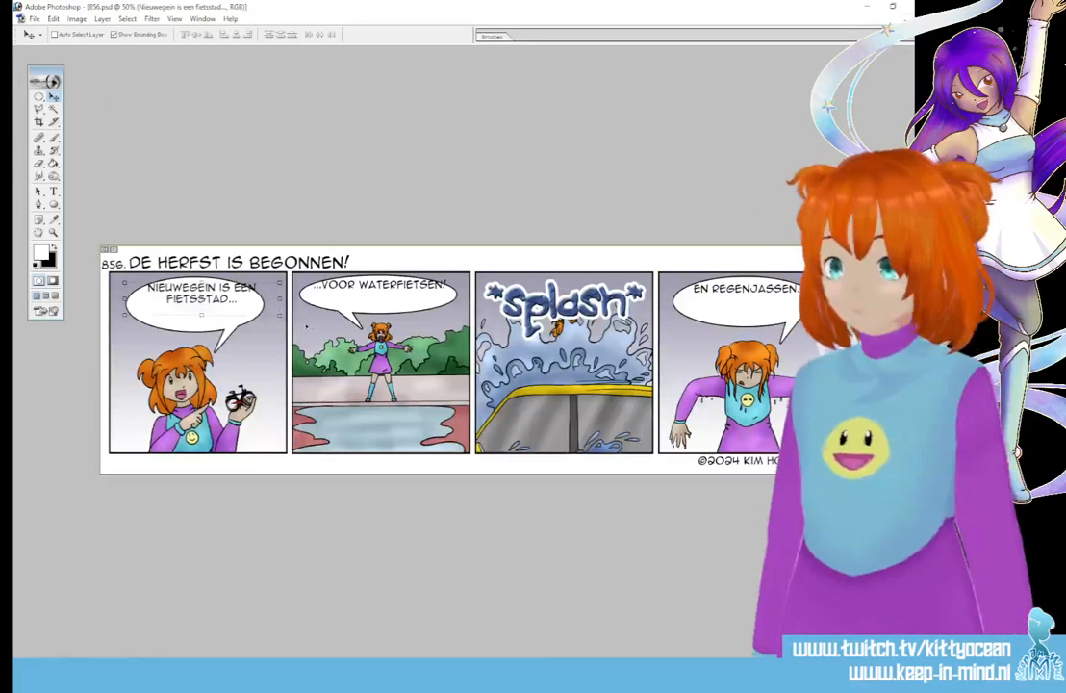
left_click_drag(241, 308, 236, 316)
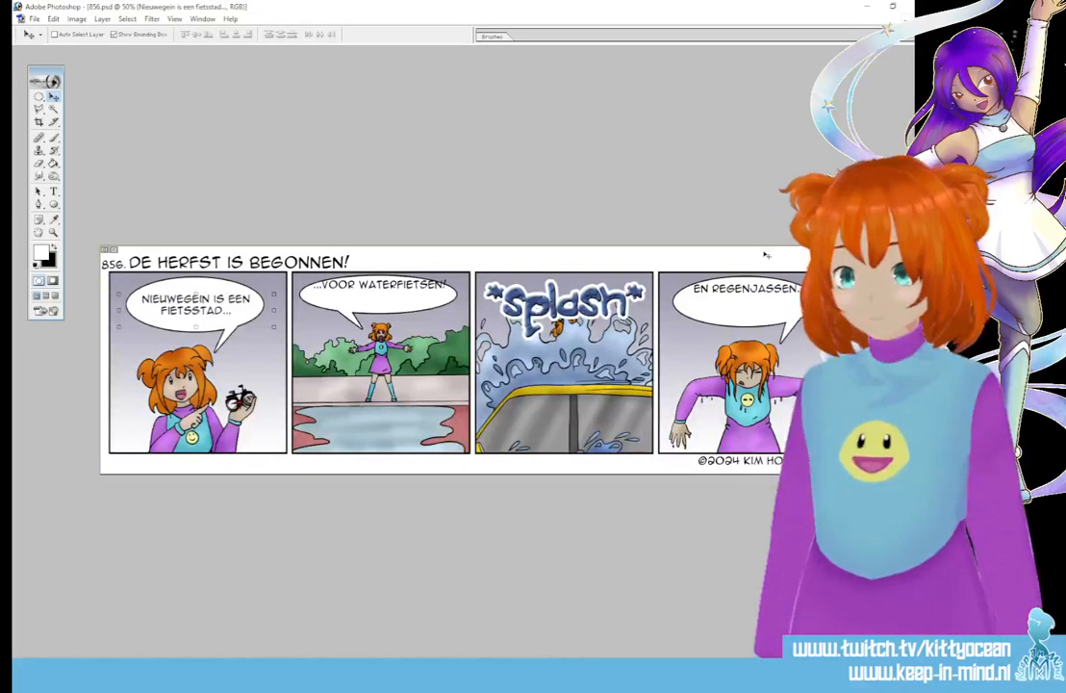
left_click(380, 306, "ctrl")
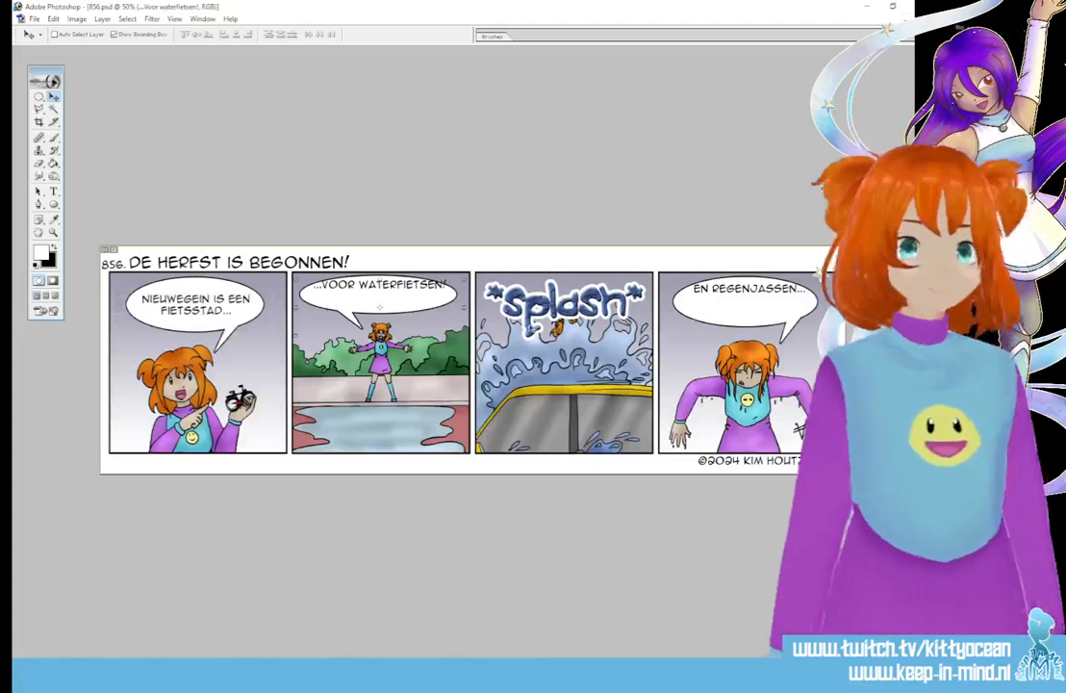
left_click_drag(430, 304, 426, 309)
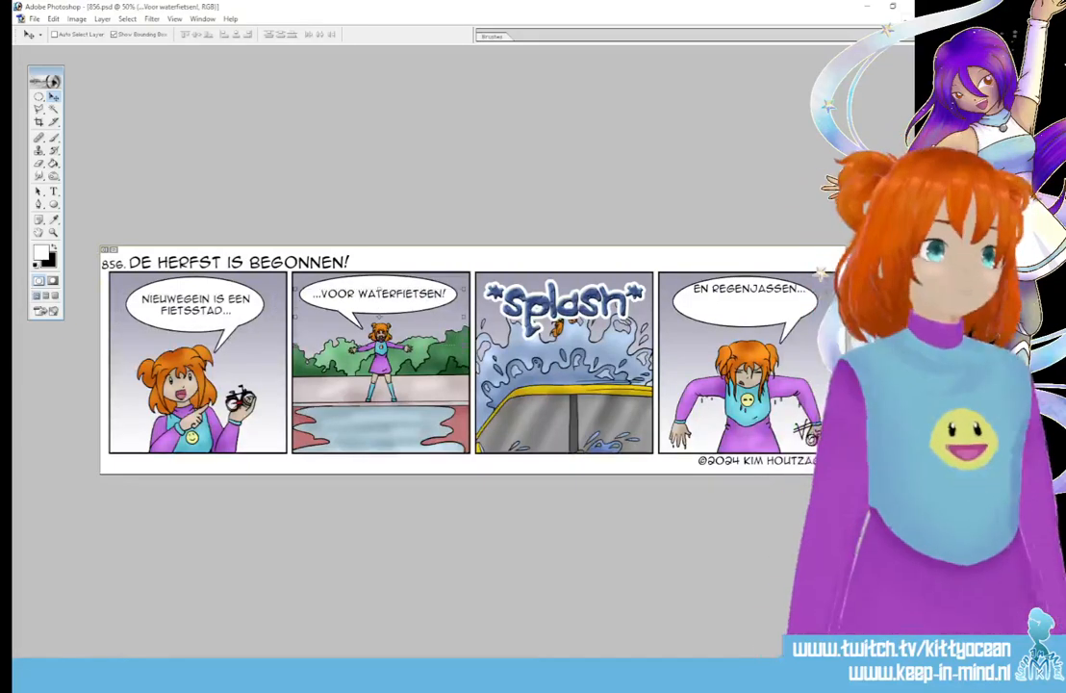
left_click(749, 300, "ctrl")
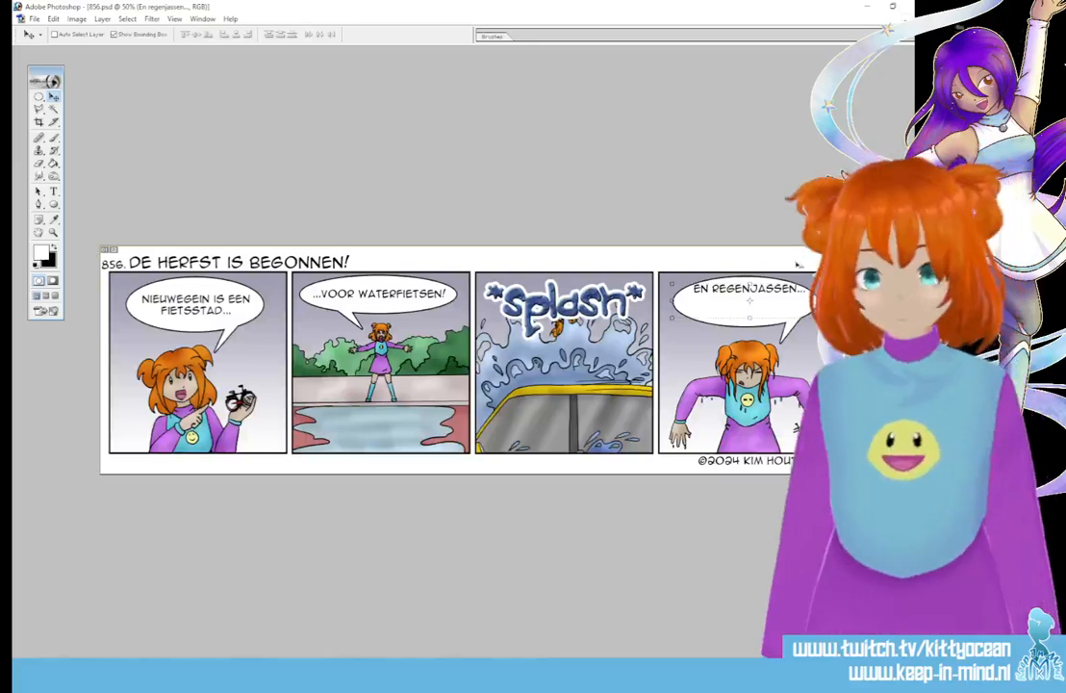
left_click_drag(759, 312, 759, 324)
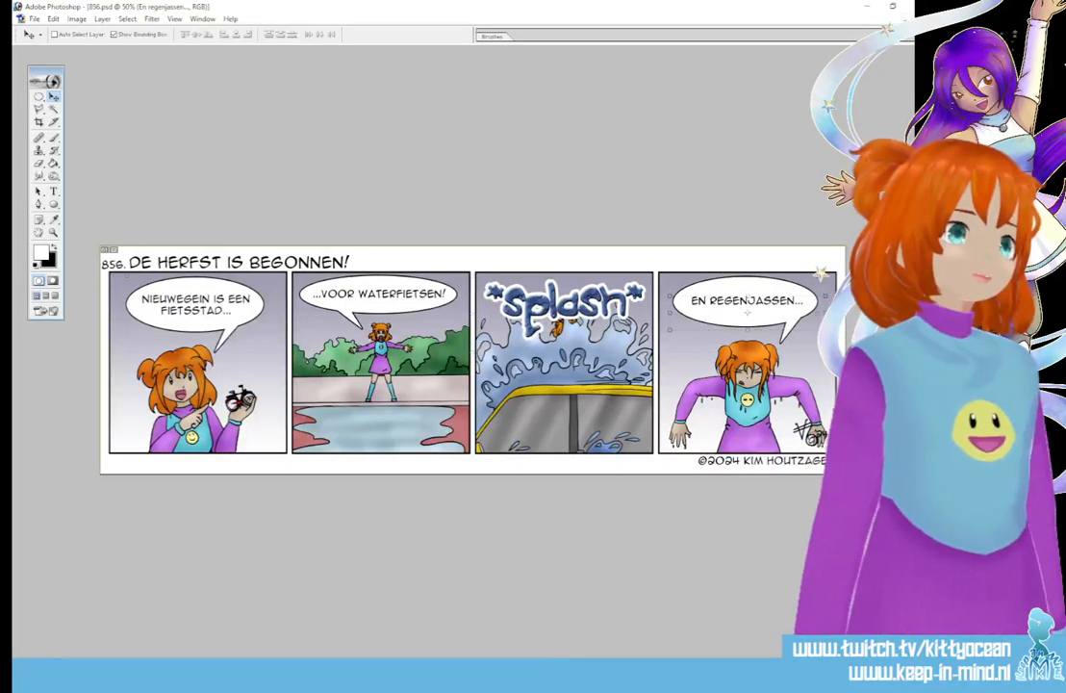
Select panel two's balloon on the ball layer and stretch it slightly taller with Free Transform
left_click(866, 529)
left_click_drag(39, 97, 77, 87)
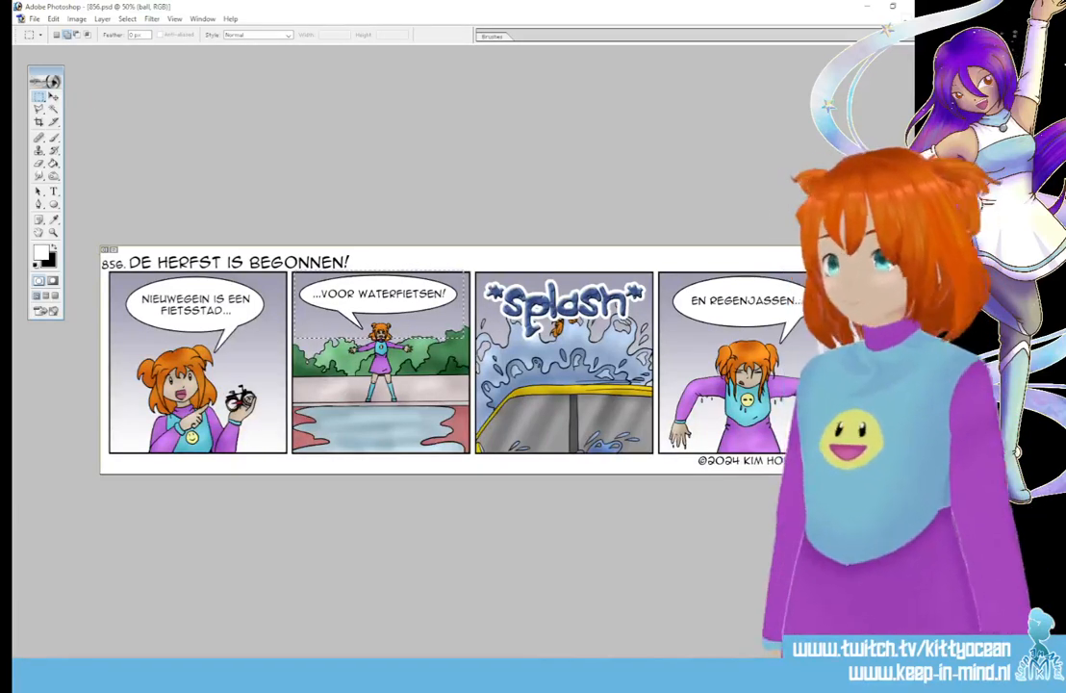
left_click(54, 97)
key("ctrl+t")
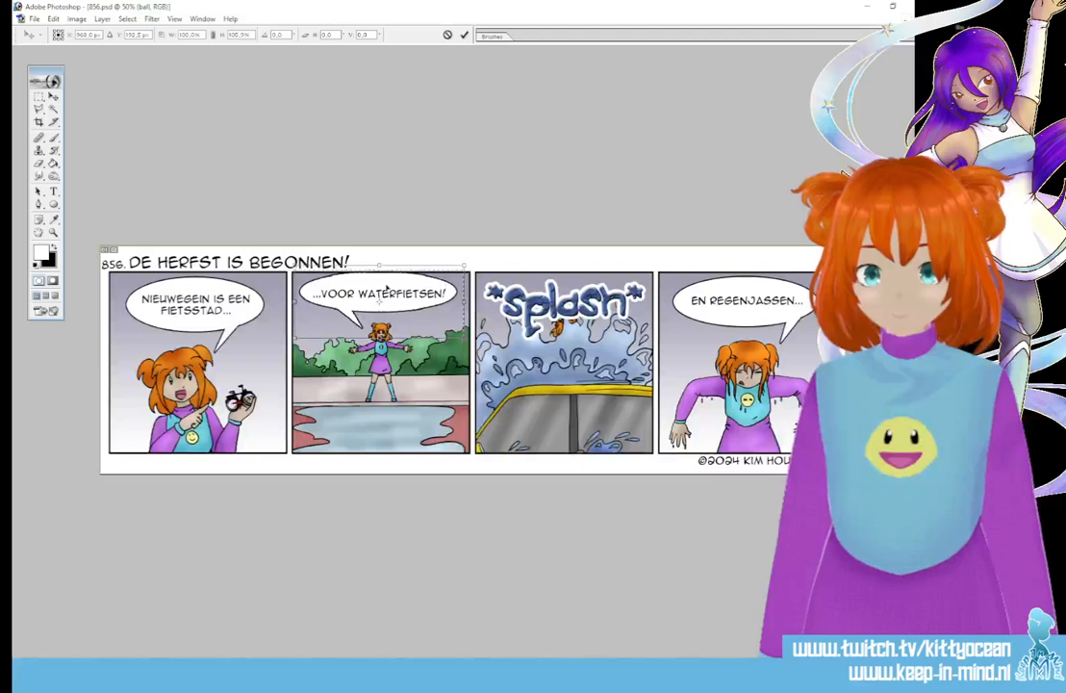
key("Return")
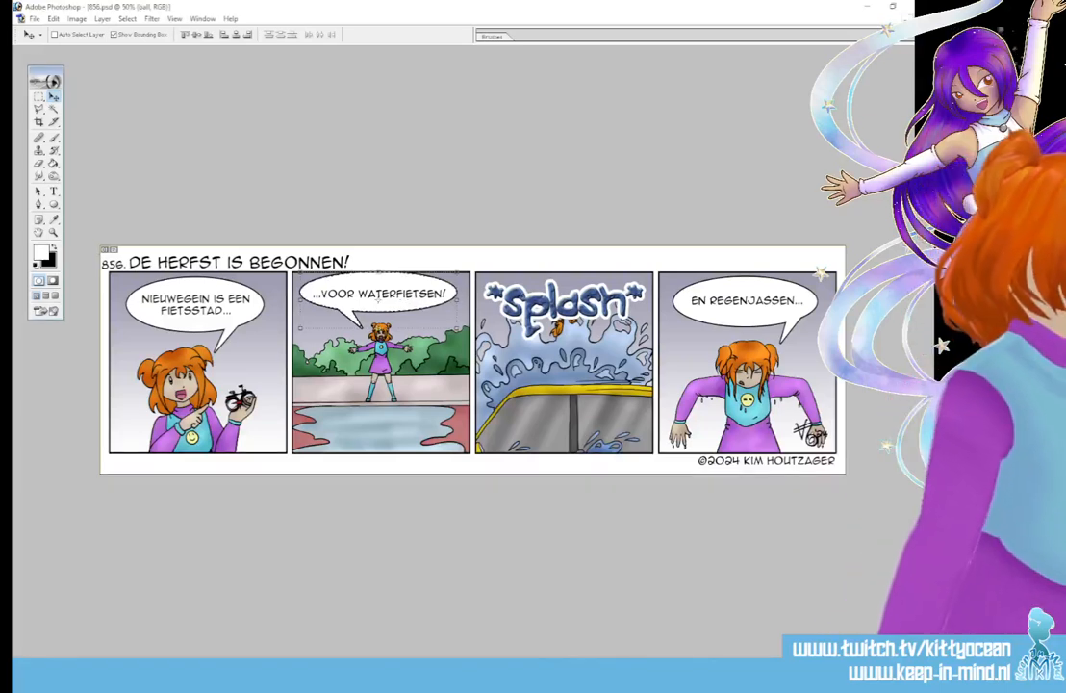
Move the "...Voor waterfietsen!" text slightly up inside panel two's balloon and switch to the Brush tool
left_click(377, 299, "ctrl")
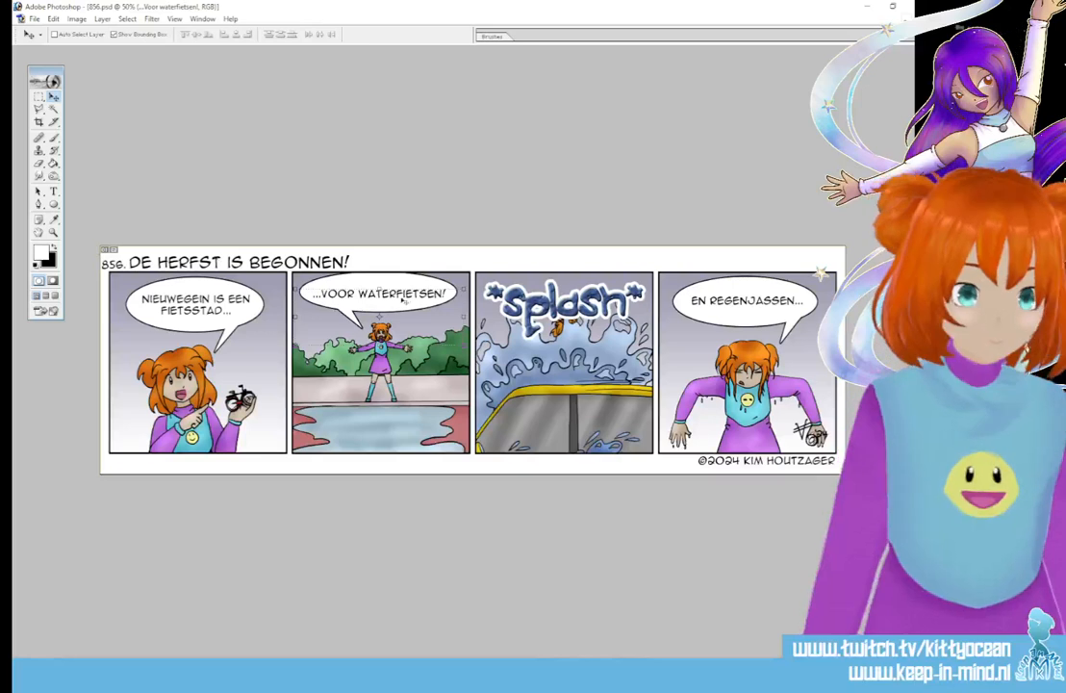
left_click_drag(402, 300, 402, 296)
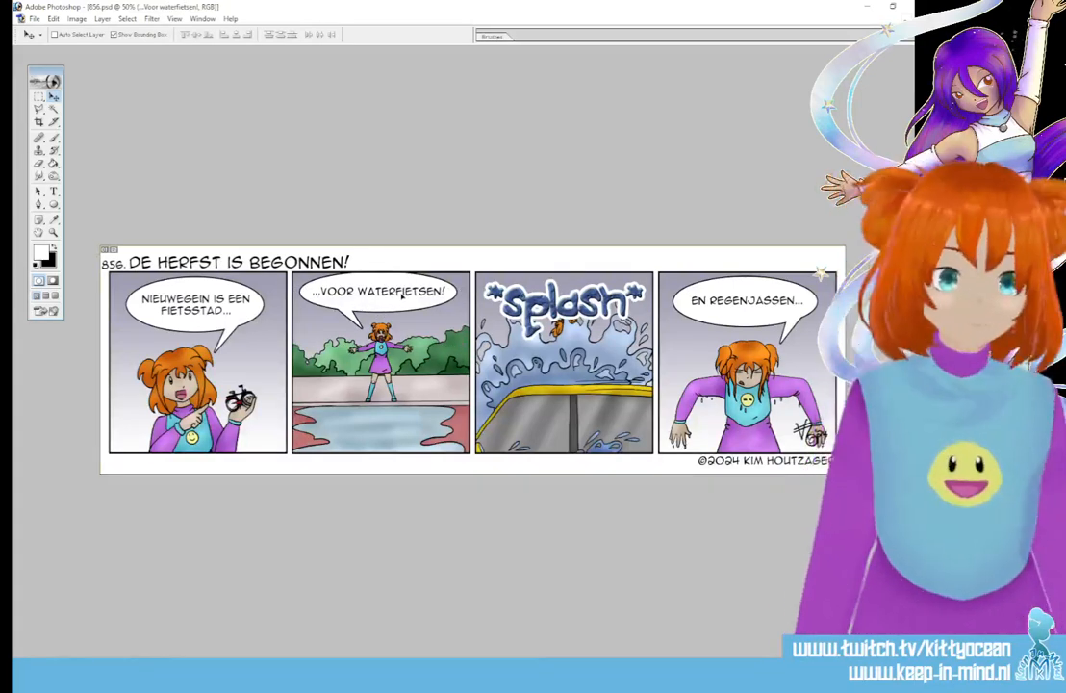
key("b")
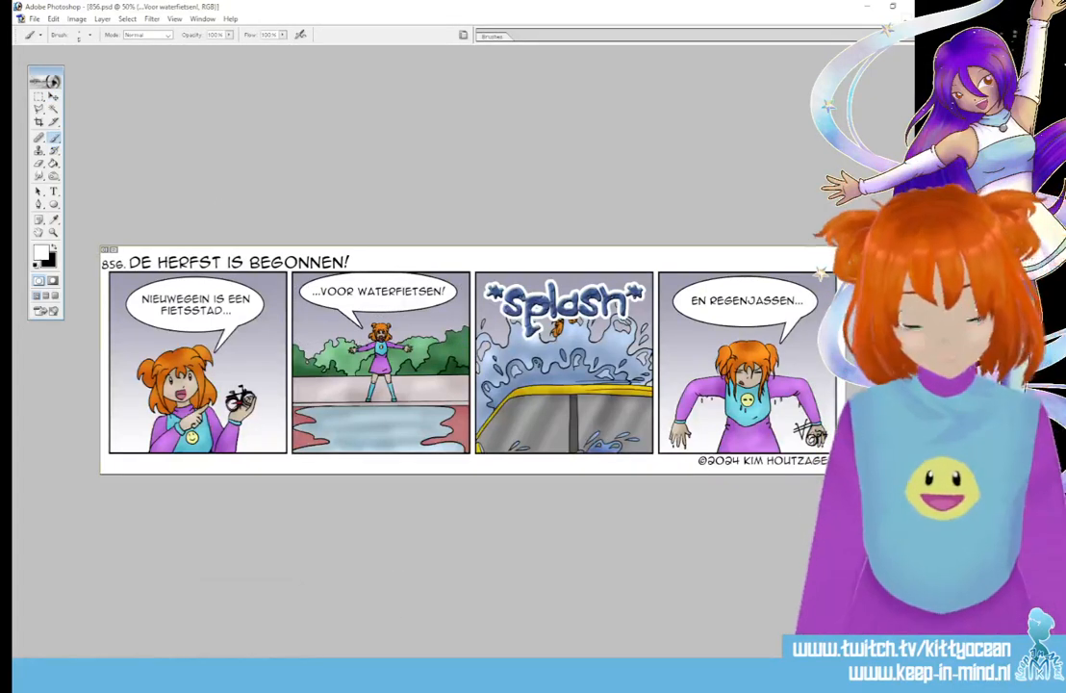
Capture the whole comic page with Snipping Tool, copy the snip, and close it without saving
mouse_move(55, 675)
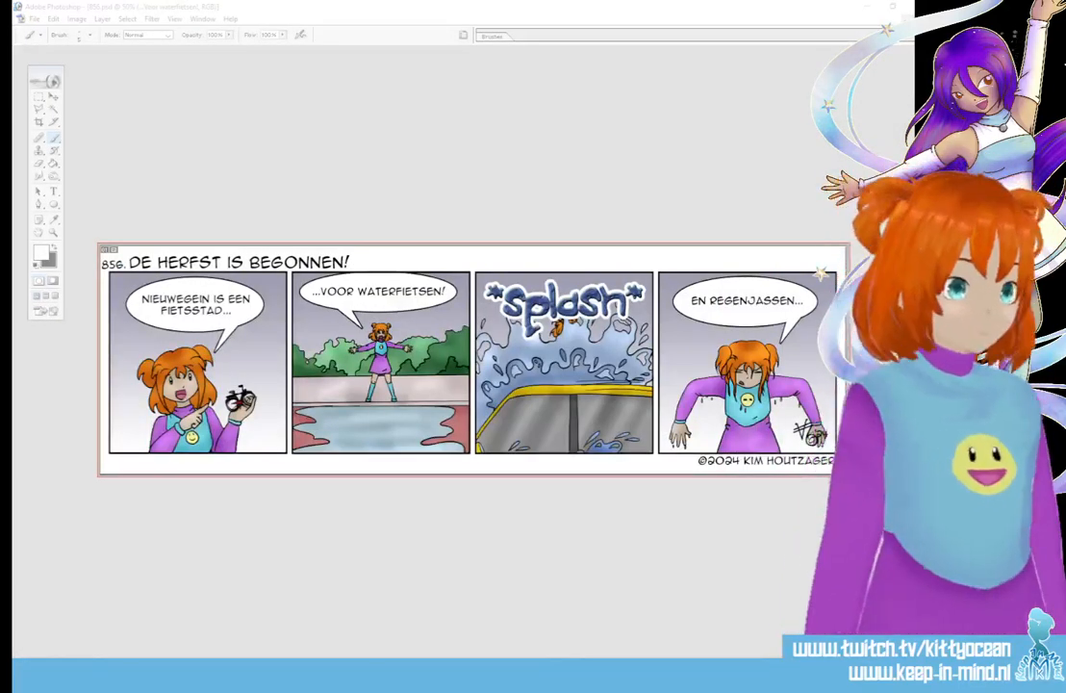
left_click_drag(98, 243, 849, 476)
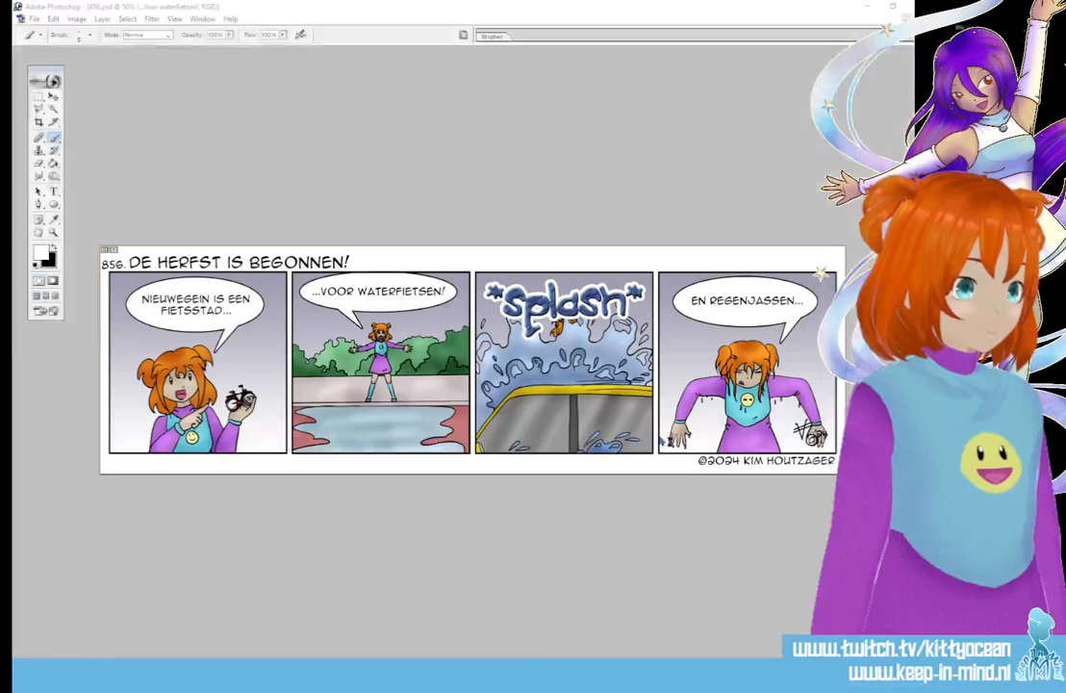
left_click(213, 175)
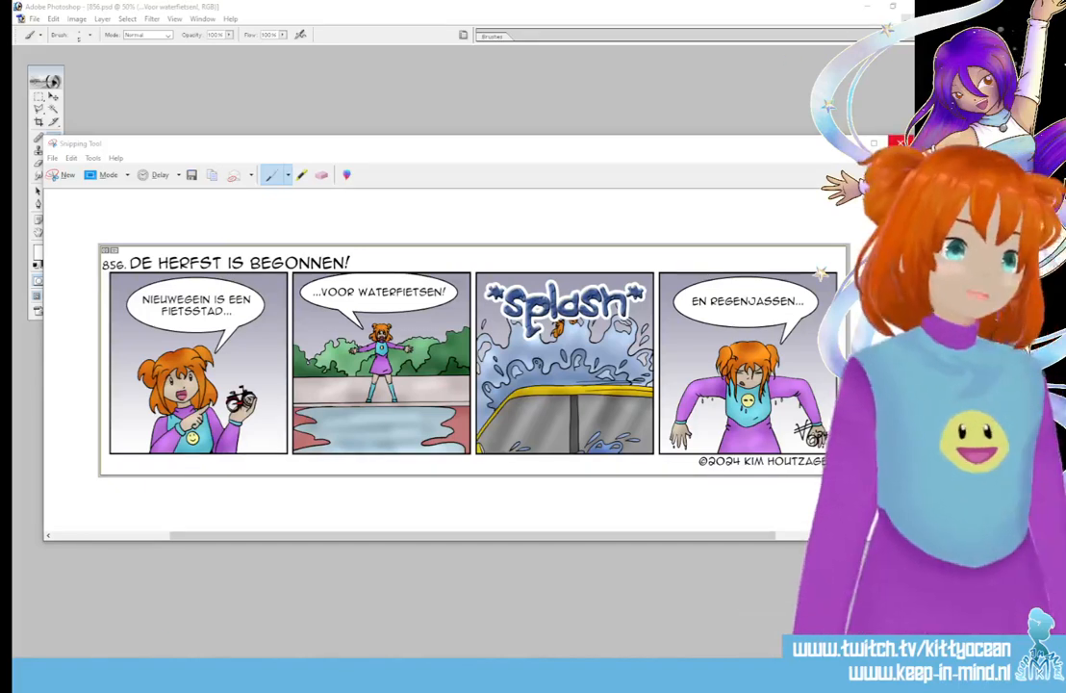
left_click(899, 143)
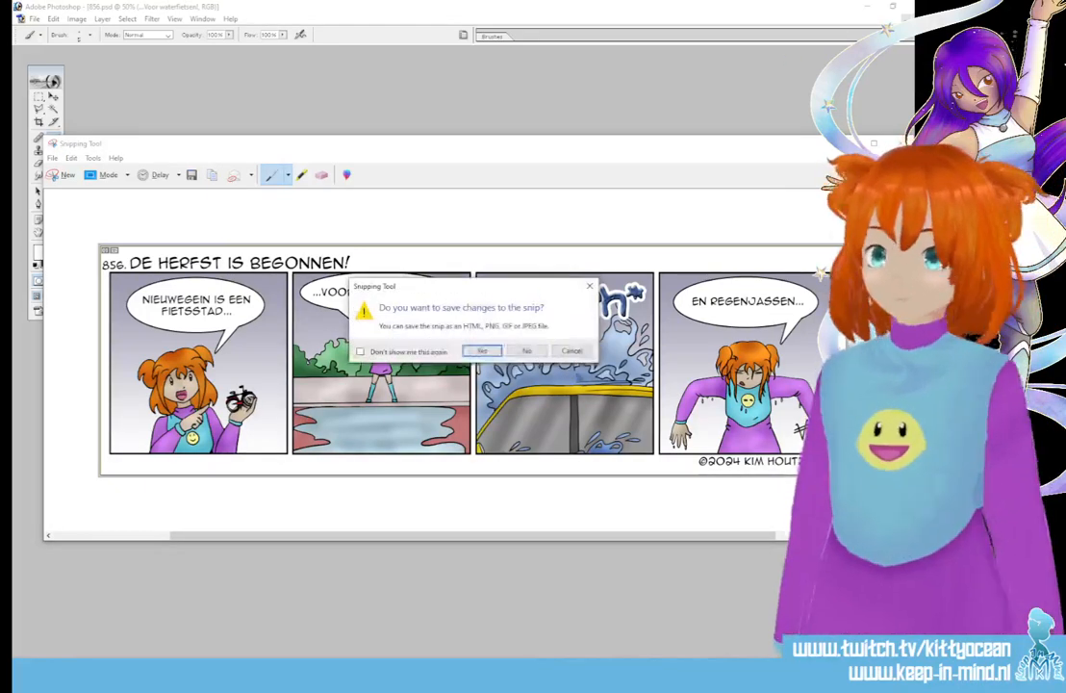
left_click(527, 351)
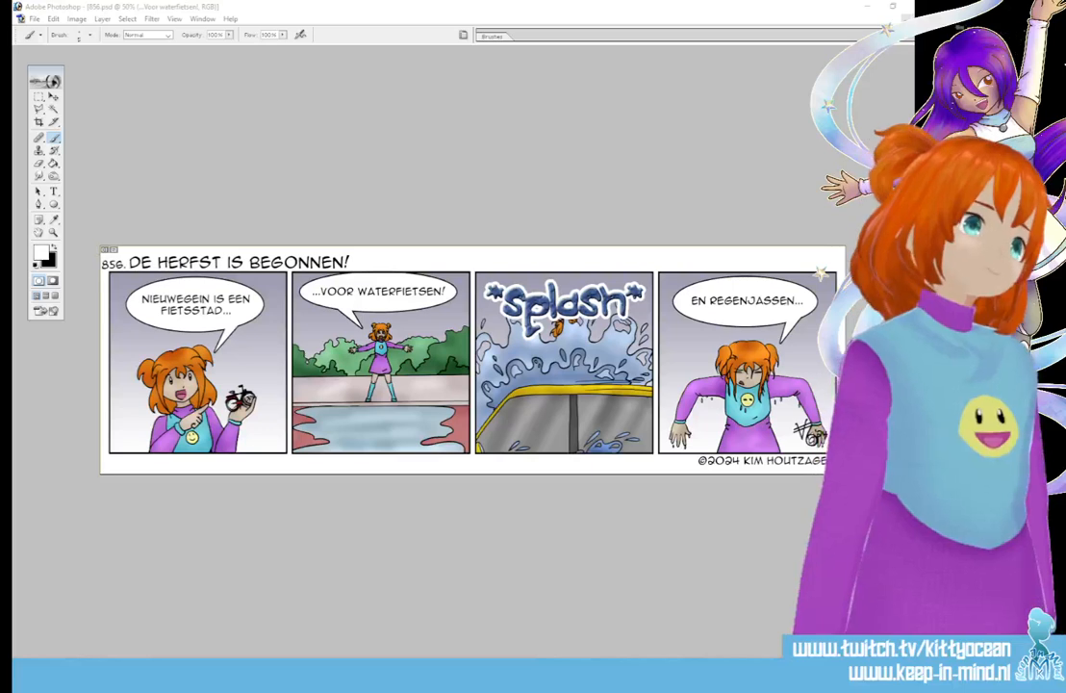
Switch to the penifile V2.doc document in WPS, maximize it, and add the date heading "1 oktober 2024" above the 24 september 2024 entry
left_click_drag(1058, 111, 399, 69)
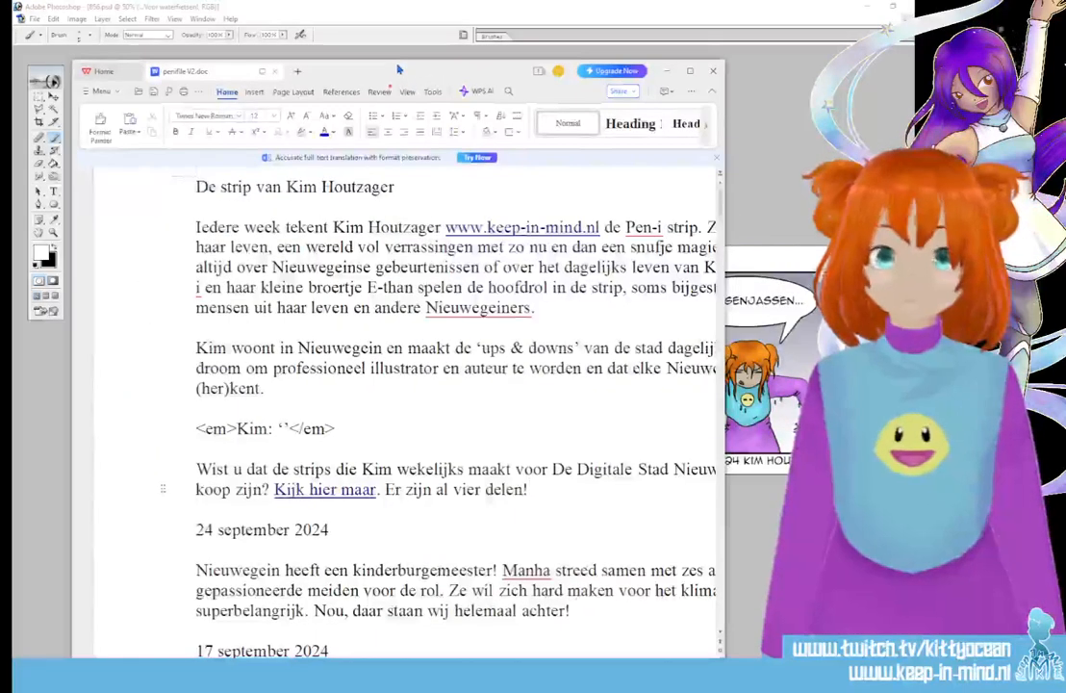
double_click(399, 69)
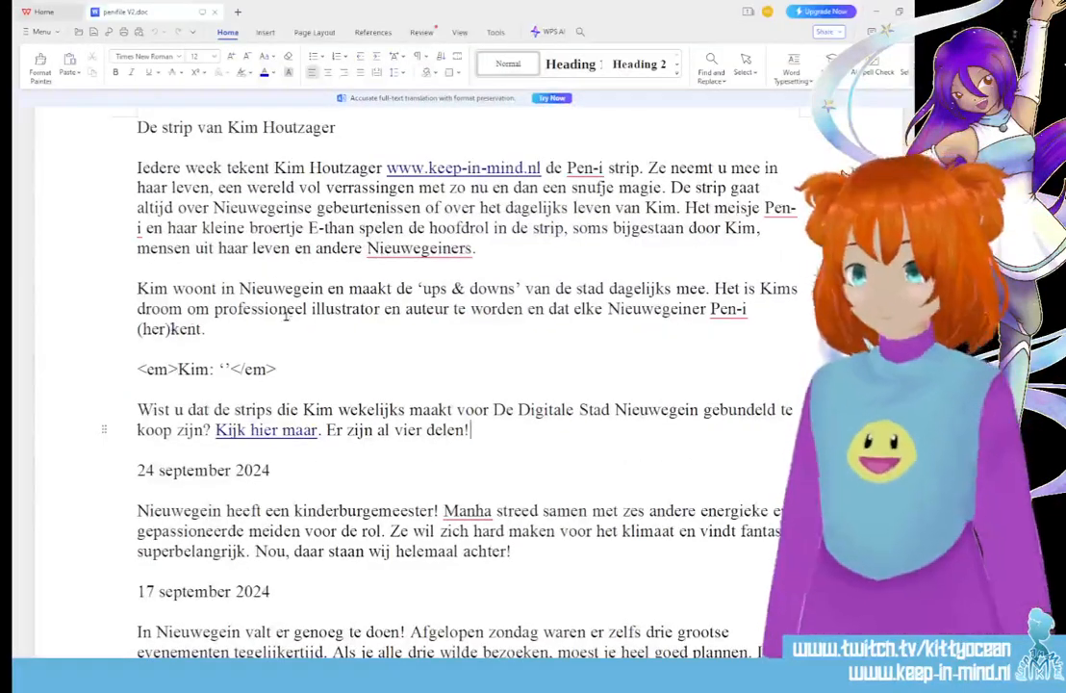
scroll(285, 316, "down", 2)
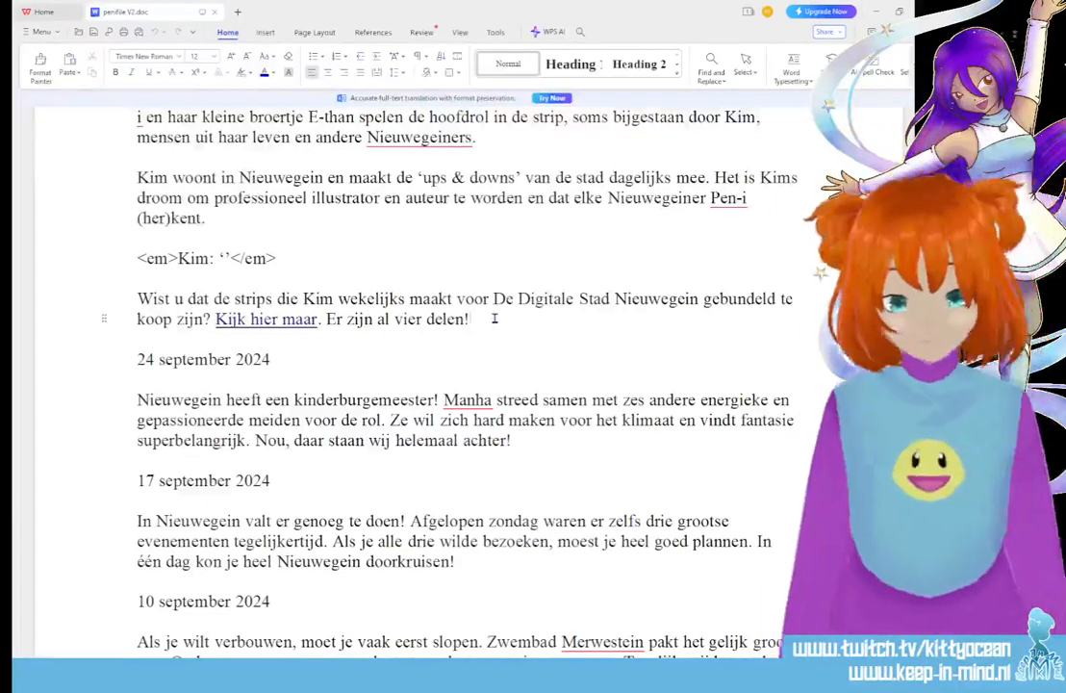
key("Return")
key("Return")
type("1 oktob")
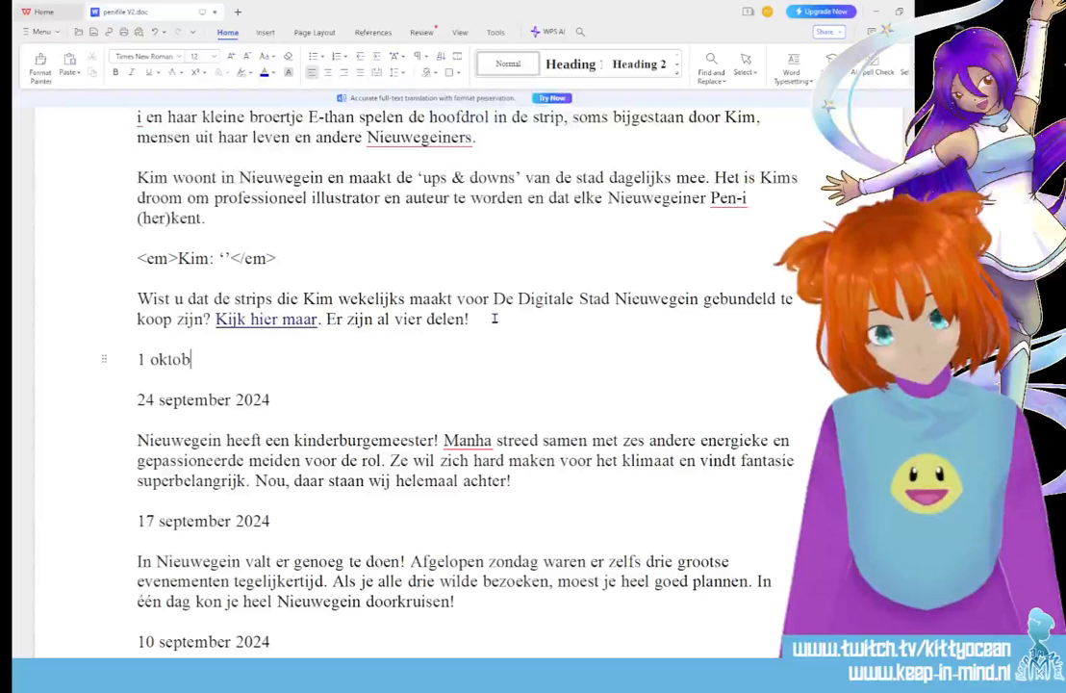
type("er 2024")
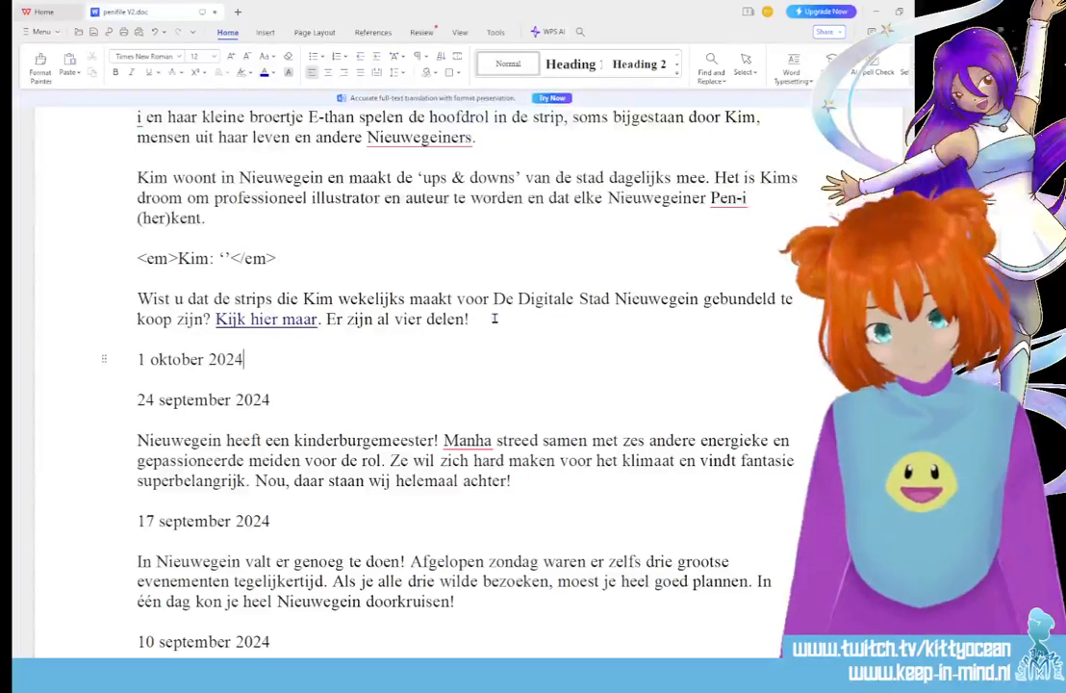
Start the entry beneath the 1 oktober 2024 heading with the sentence "De herfst is begonnen en het regent als vanouds."
key("Return")
key("Return")
type("De")
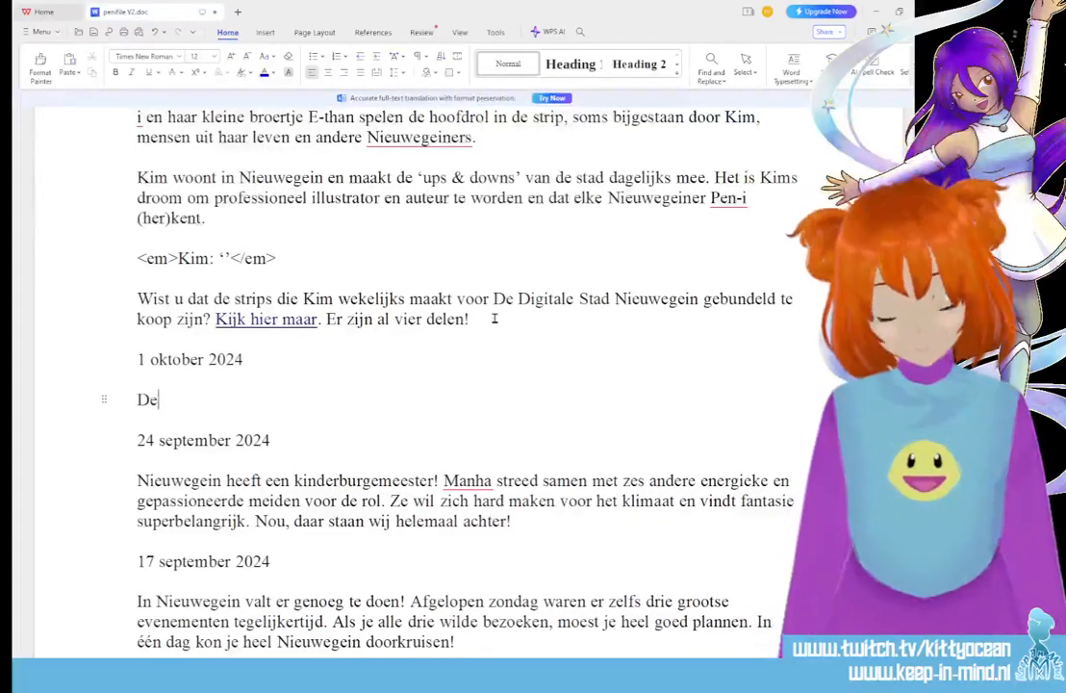
type(" herfst ois")
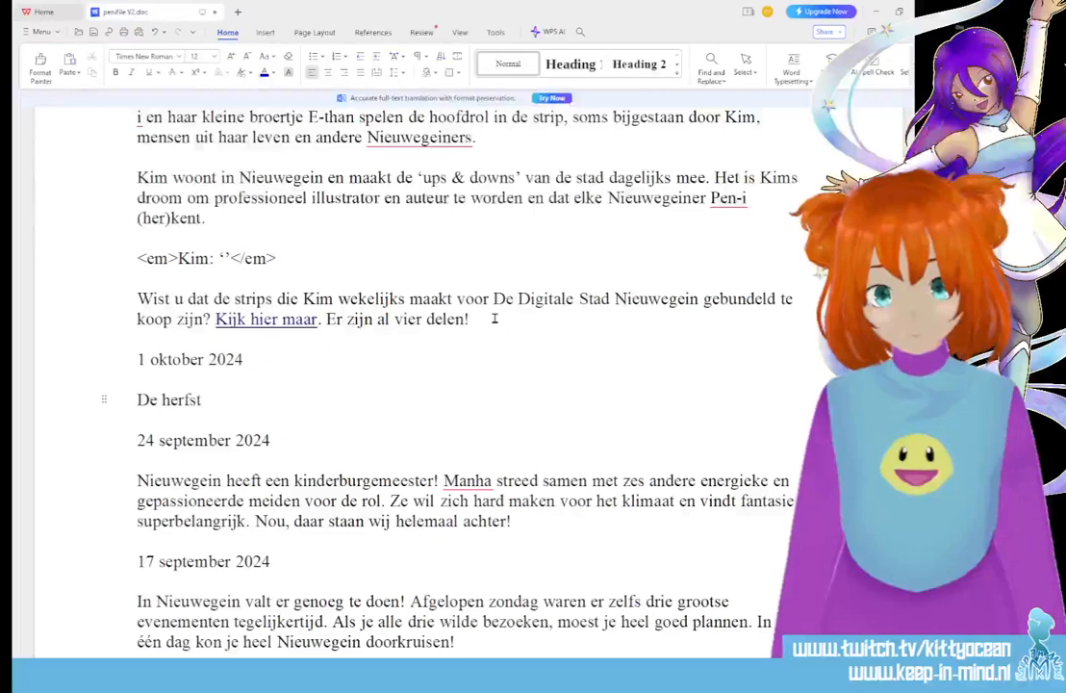
key("BackSpace")
key("BackSpace")
type("s")
key("BackSpace")
key("BackSpace")
type("is ")
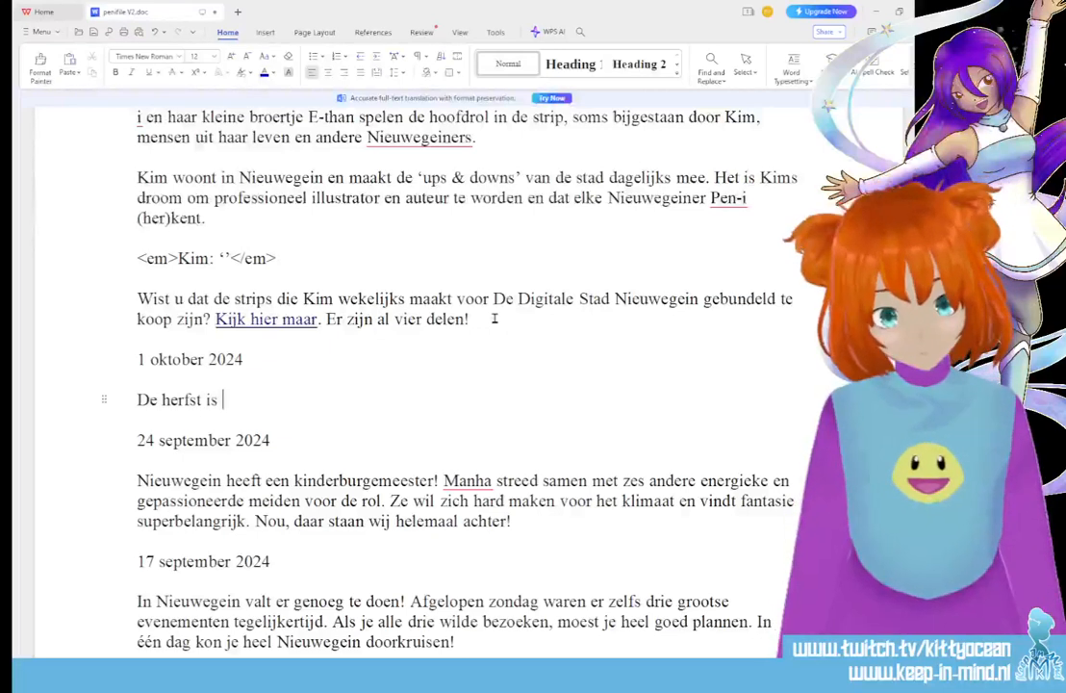
type("begonnen en het")
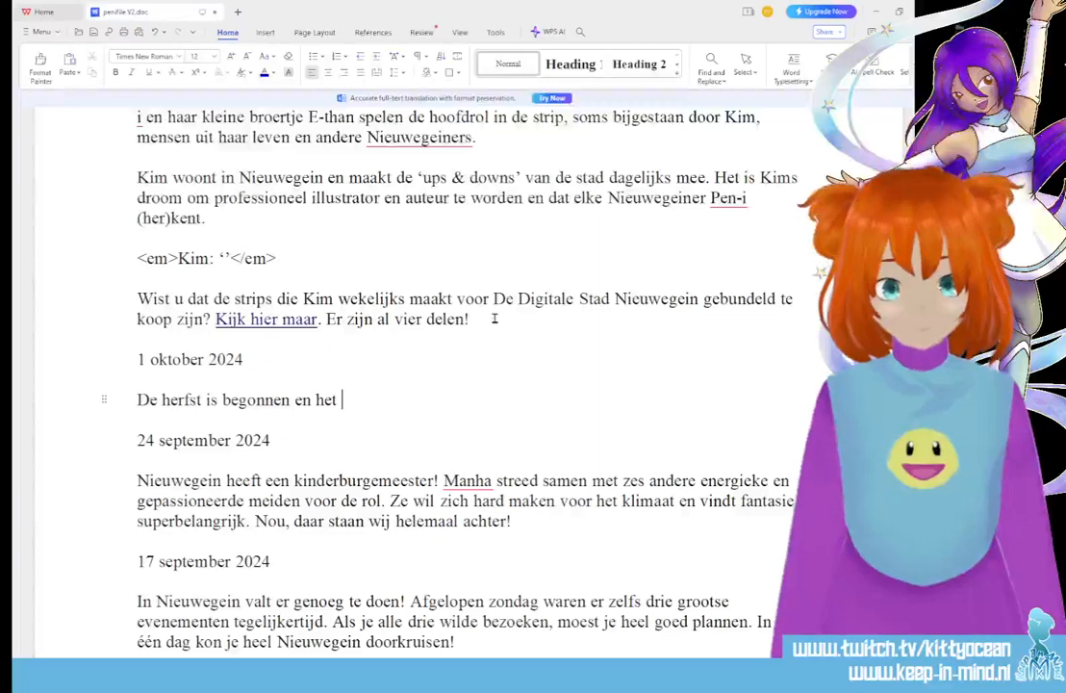
type(" regent als v")
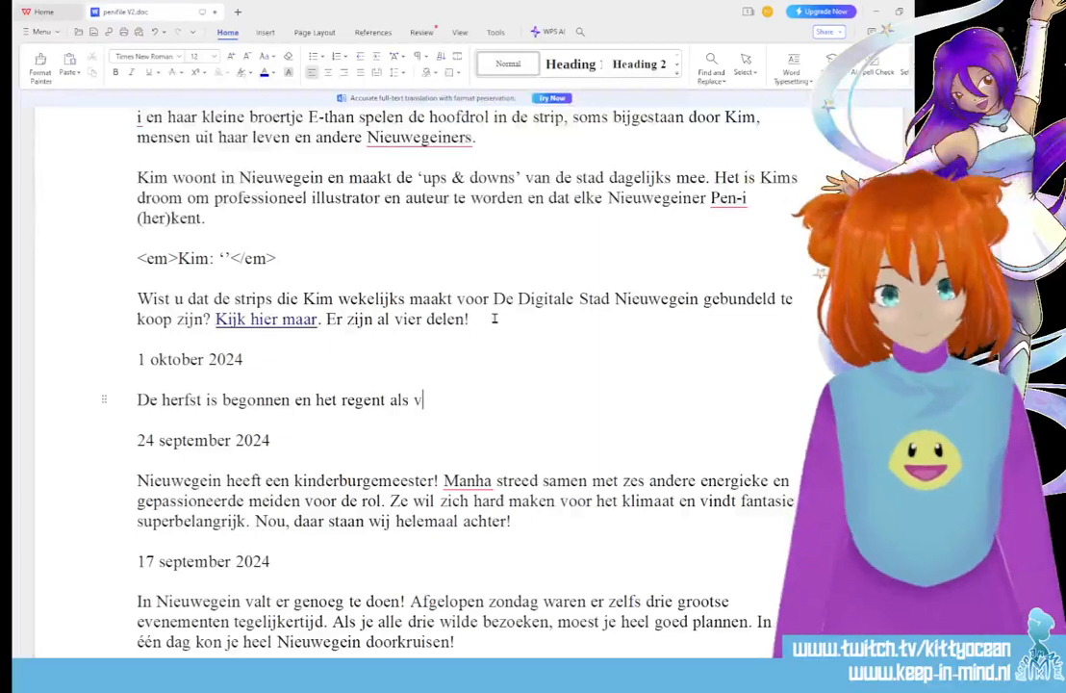
type("anouds.")
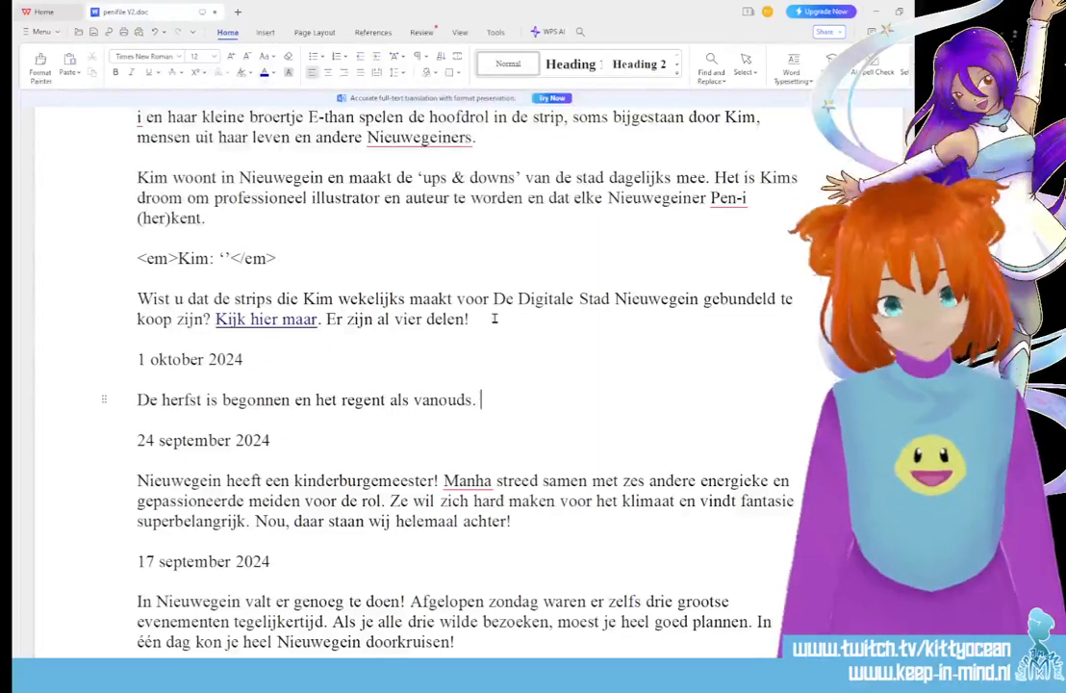
Reword the end of the entry's opening sentence, replacing "als vanouds" with "weer stevig"
type(" M")
key("BackSpace")
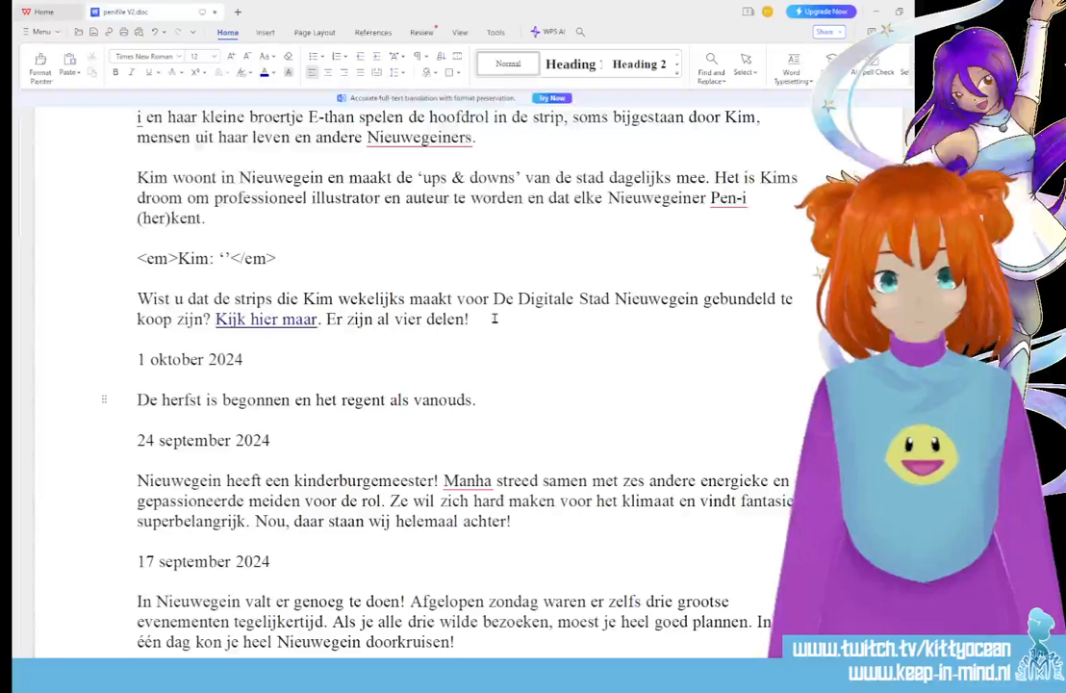
type("Maar")
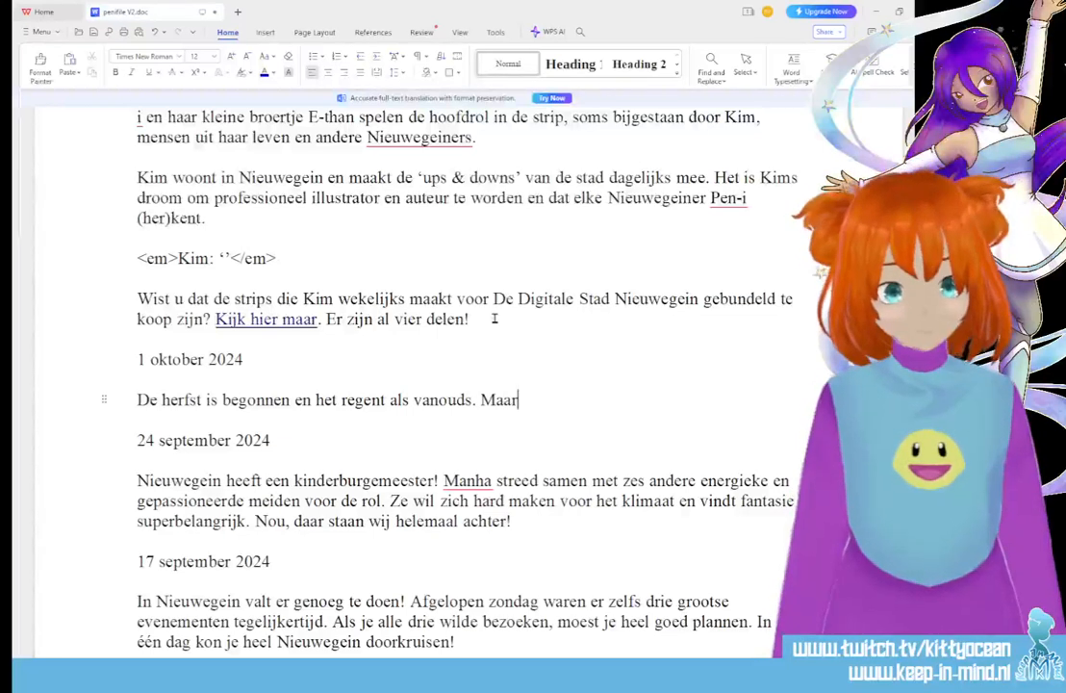
key("BackSpace")
key("BackSpace")
key("BackSpace")
key("BackSpace")
key("BackSpace")
key("BackSpace")
key("BackSpace")
key("BackSpace")
key("BackSpace")
key("BackSpace")
key("BackSpace")
key("BackSpace")
key("BackSpace")
key("BackSpace")
key("BackSpace")
key("BackSpace")
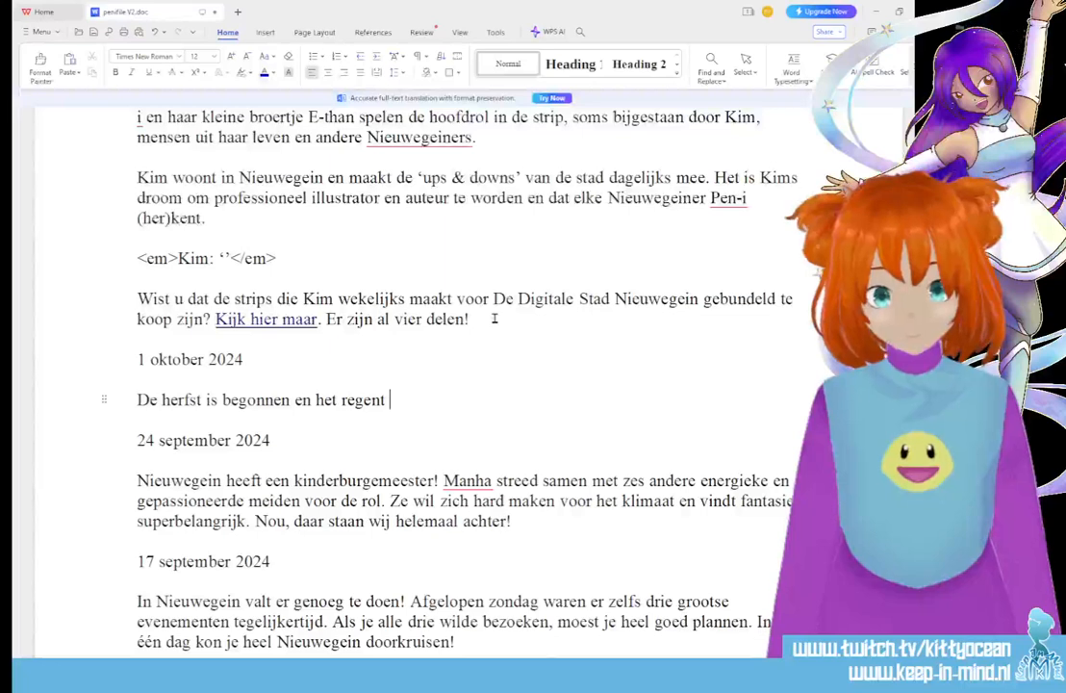
type("weer stevig")
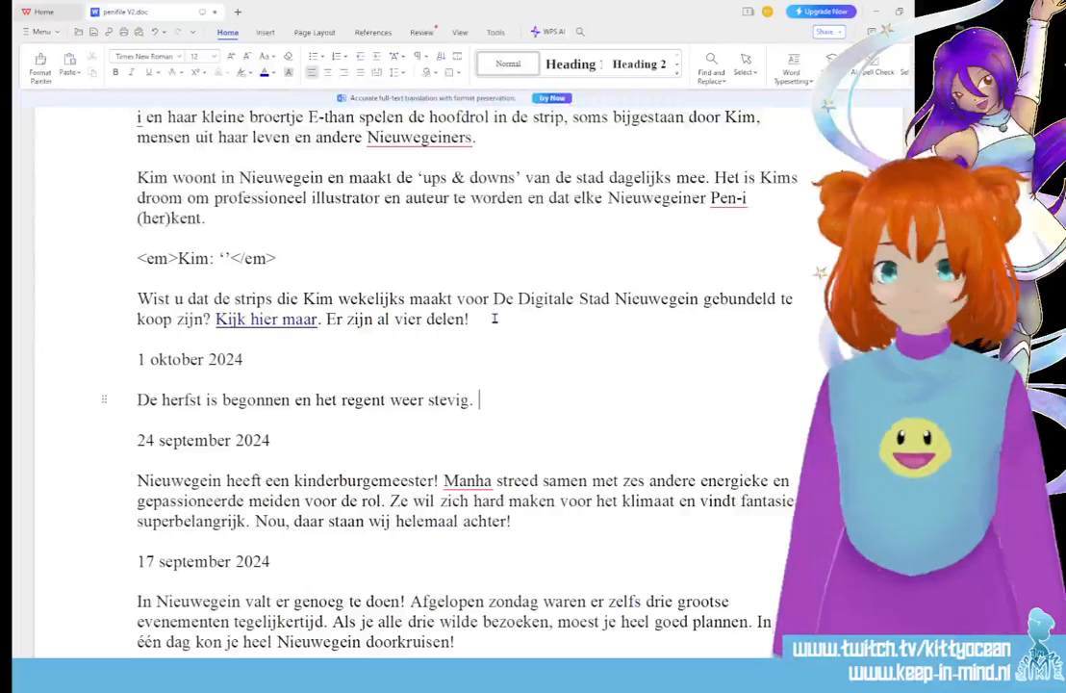
type(". Je")
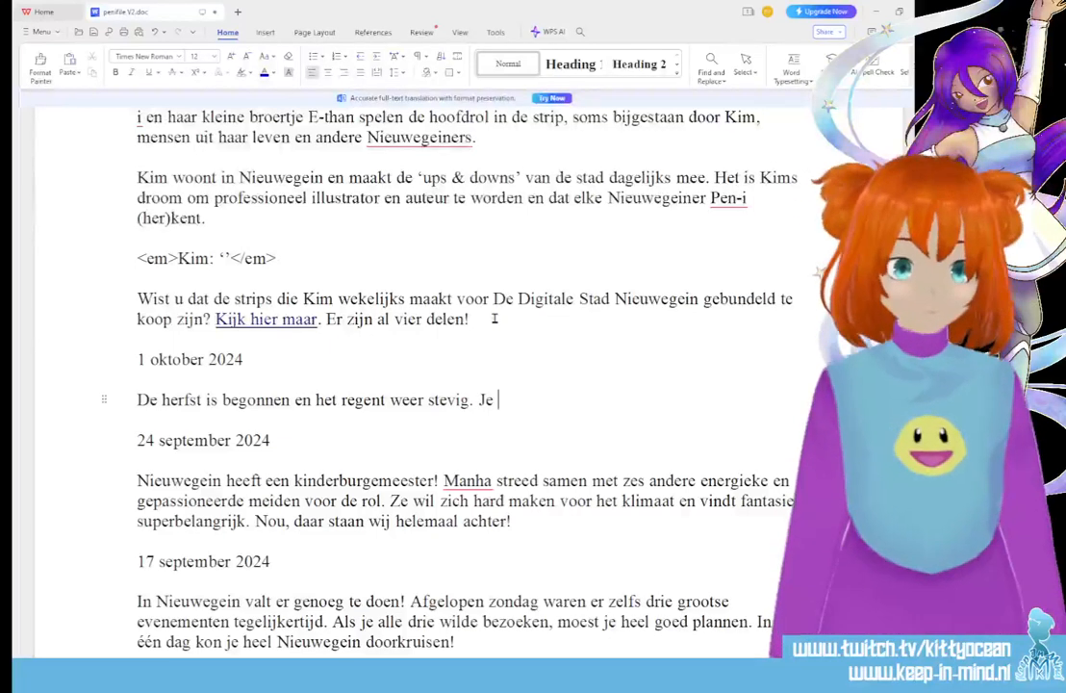
type(" ziet de plassen")
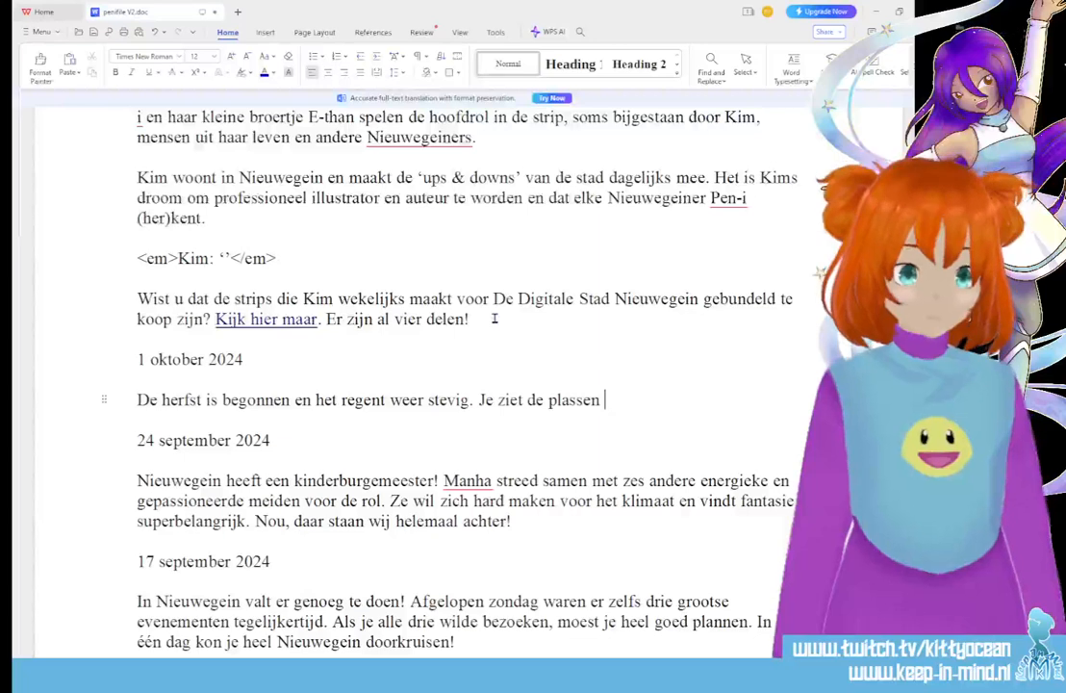
type(" op de straten")
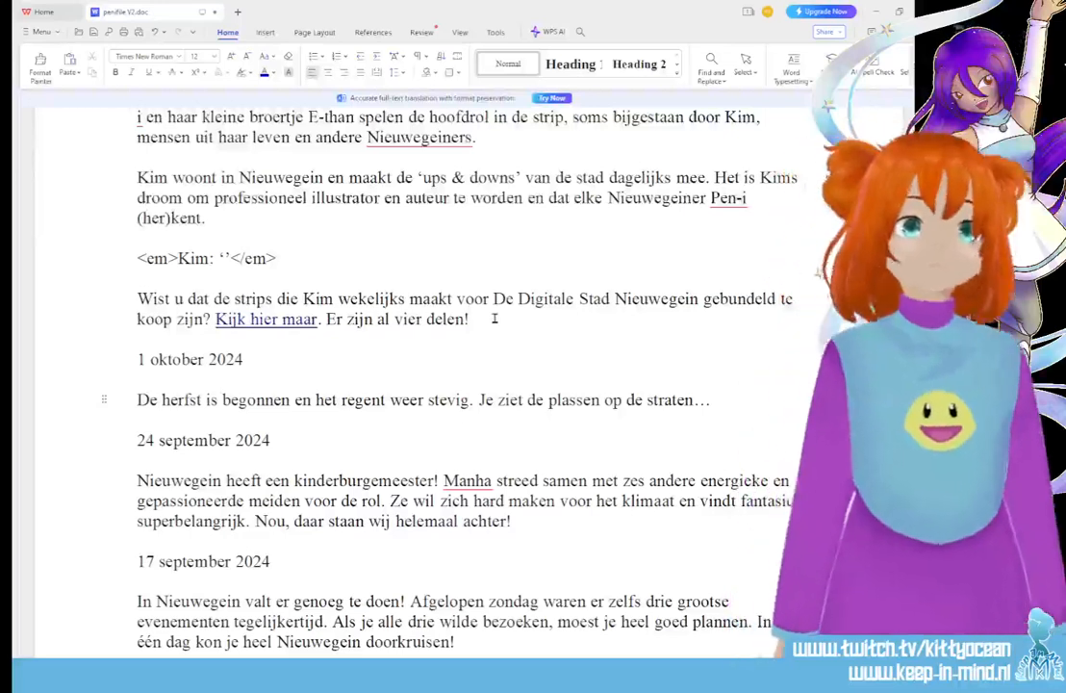
key("BackSpace")
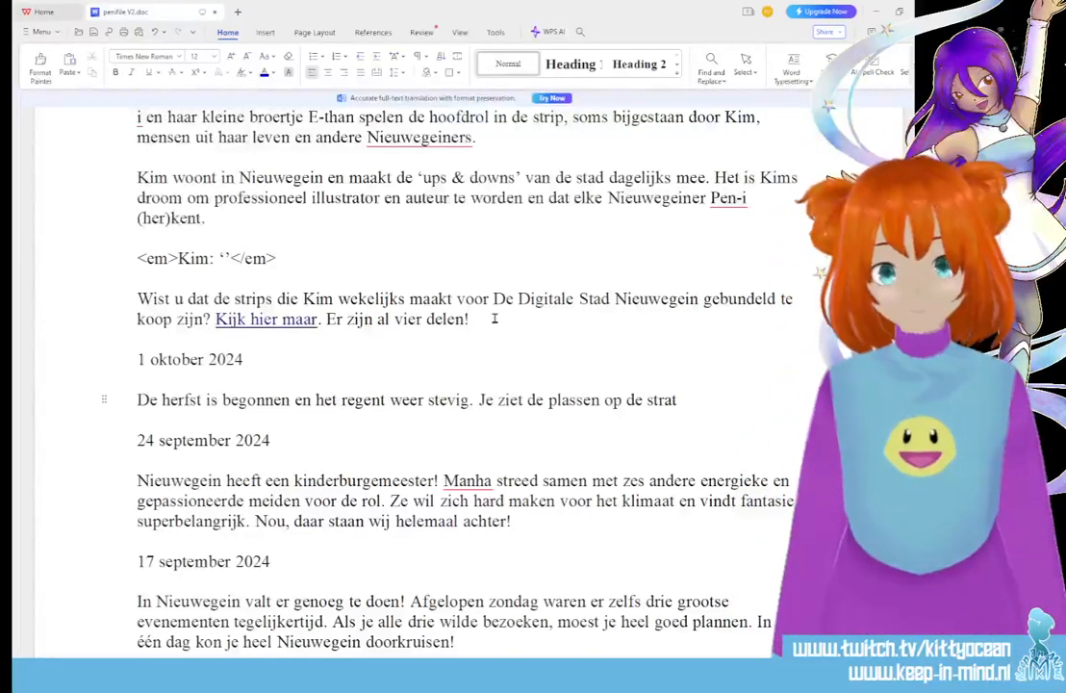
key("BackSpace")
key("BackSpace")
key("BackSpace")
key("BackSpace")
key("BackSpace")
key("BackSpace")
key("BackSpace")
key("BackSpace")
key("BackSpace")
key("BackSpace")
key("BackSpace")
key("BackSpace")
key("BackSpace")
key("BackSpace")
key("BackSpace")
key("BackSpace")
key("BackSpace")
key("BackSpace")
key("BackSpace")
key("BackSpace")
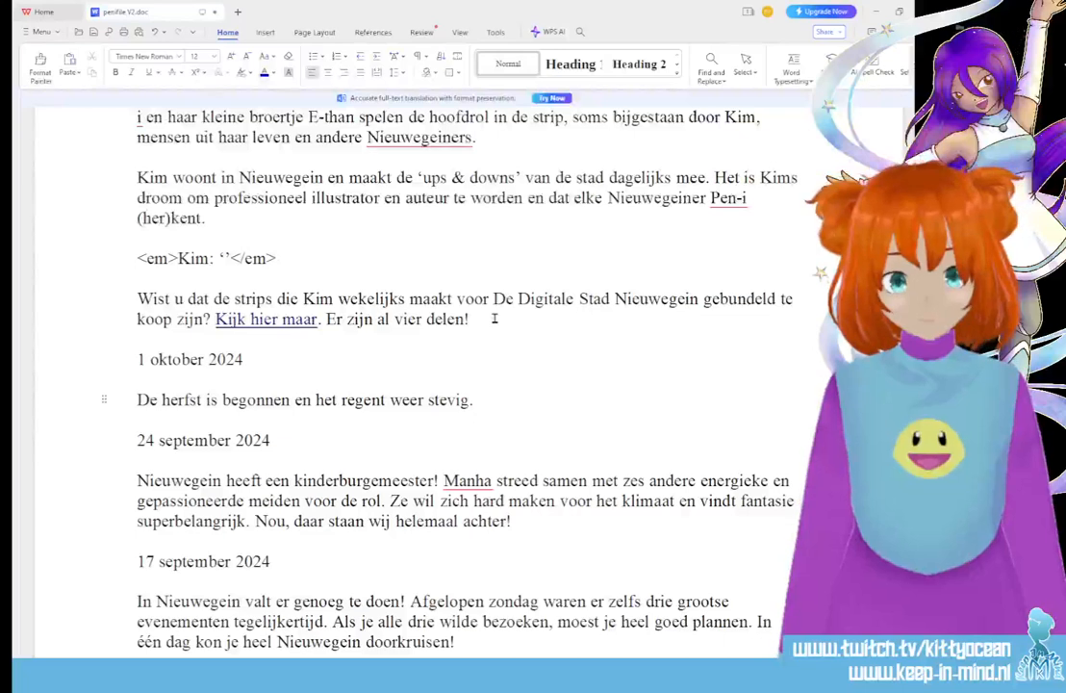
Begin the entry's second sentence with "De putten kunnen het niet meer aan en je"
type("De pu")
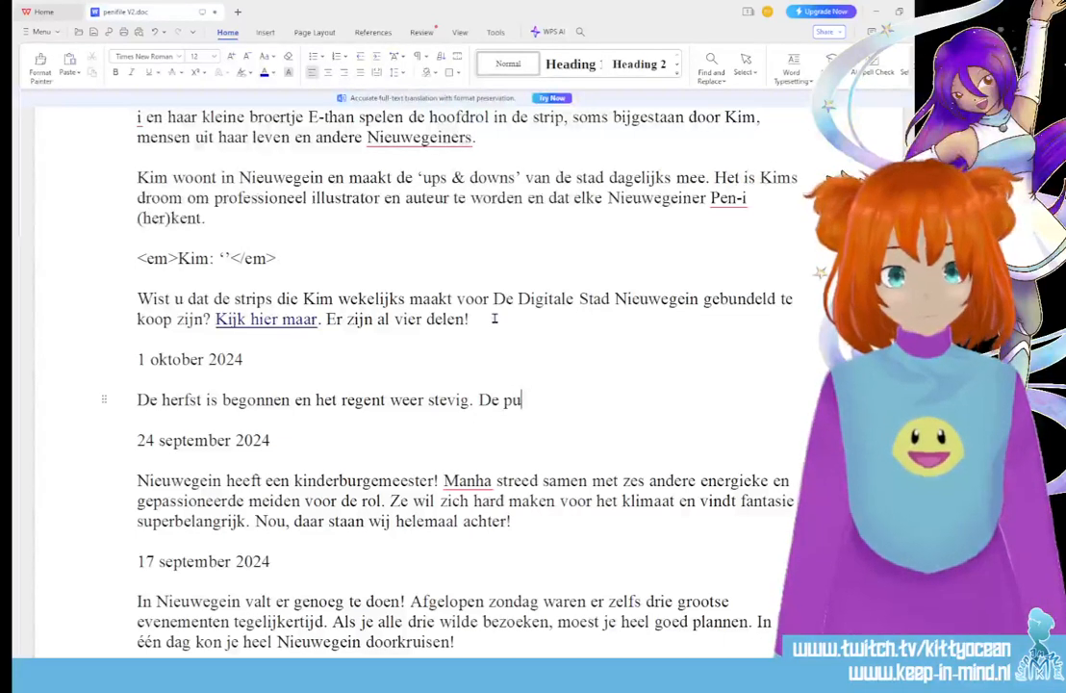
type("tten kunnen het")
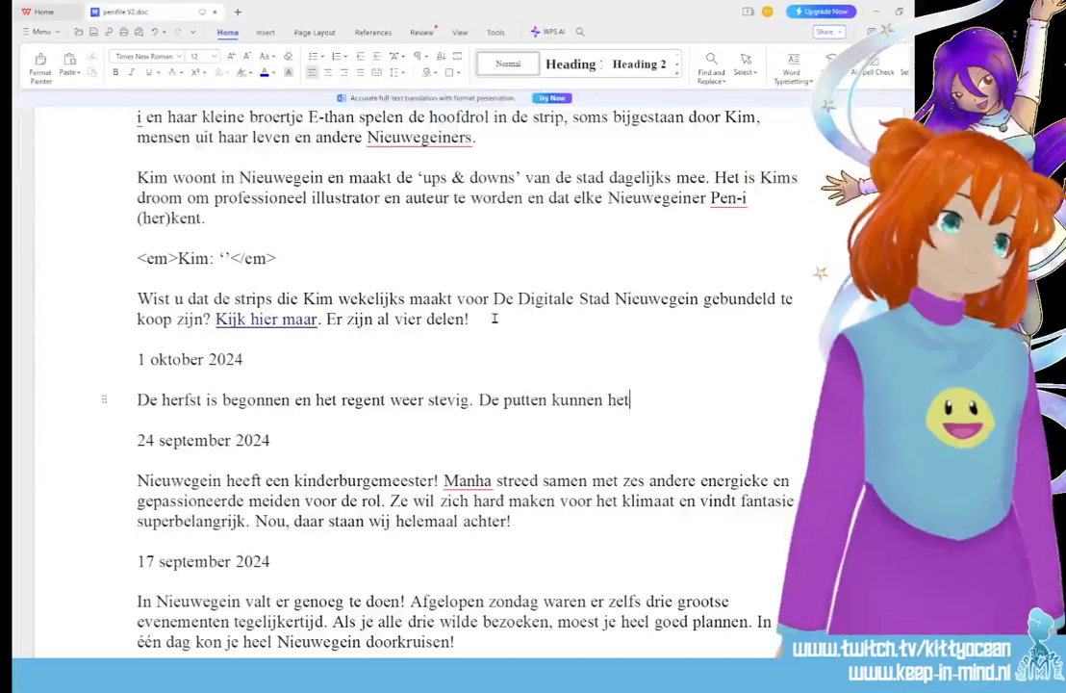
type(" niet meer aan en")
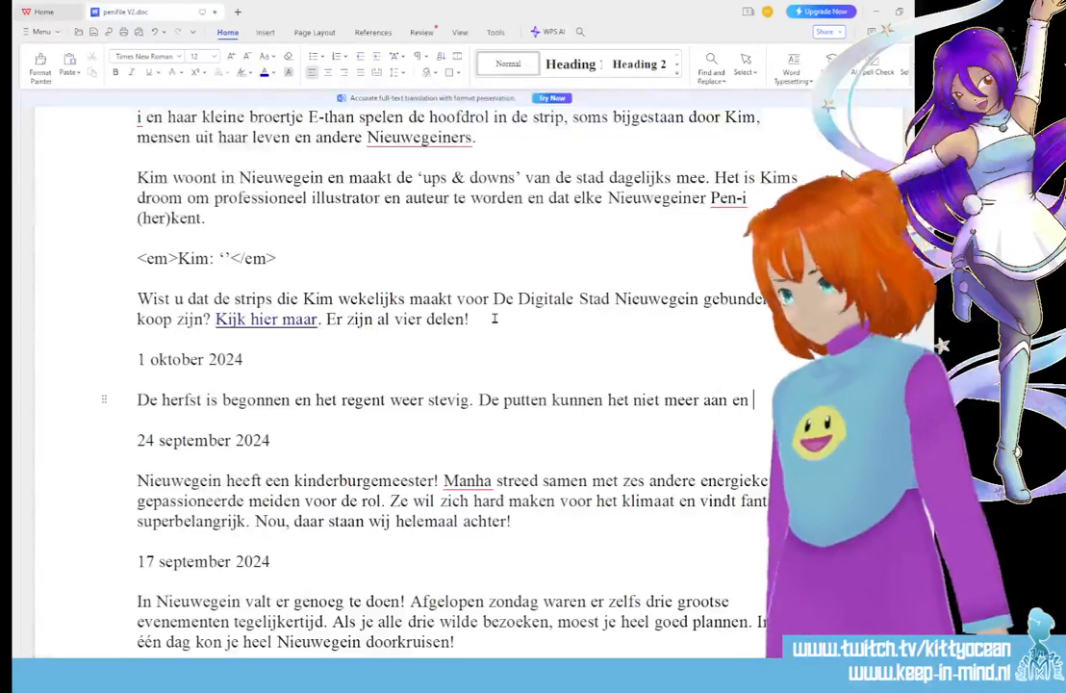
type(" je ko")
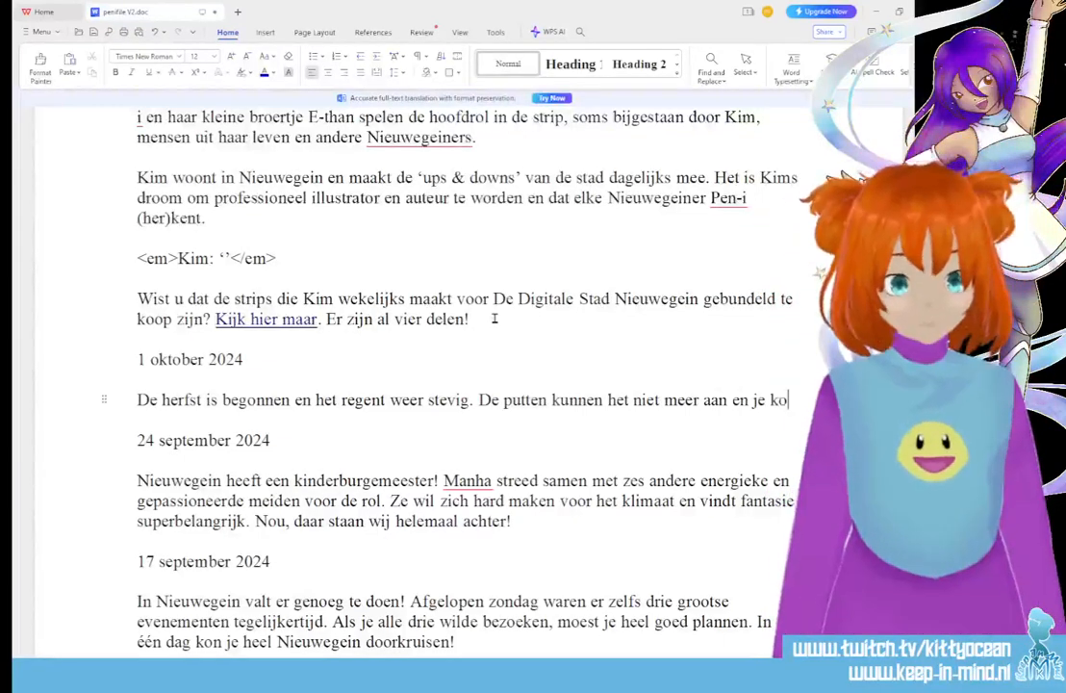
type("mt niet meer")
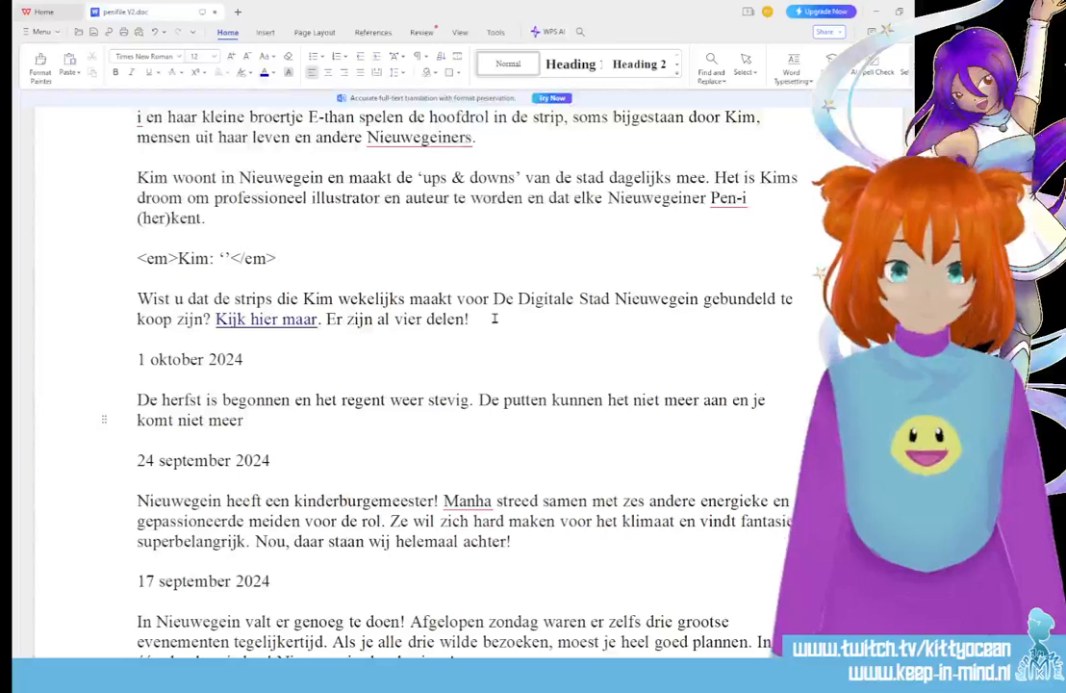
type(" droog")
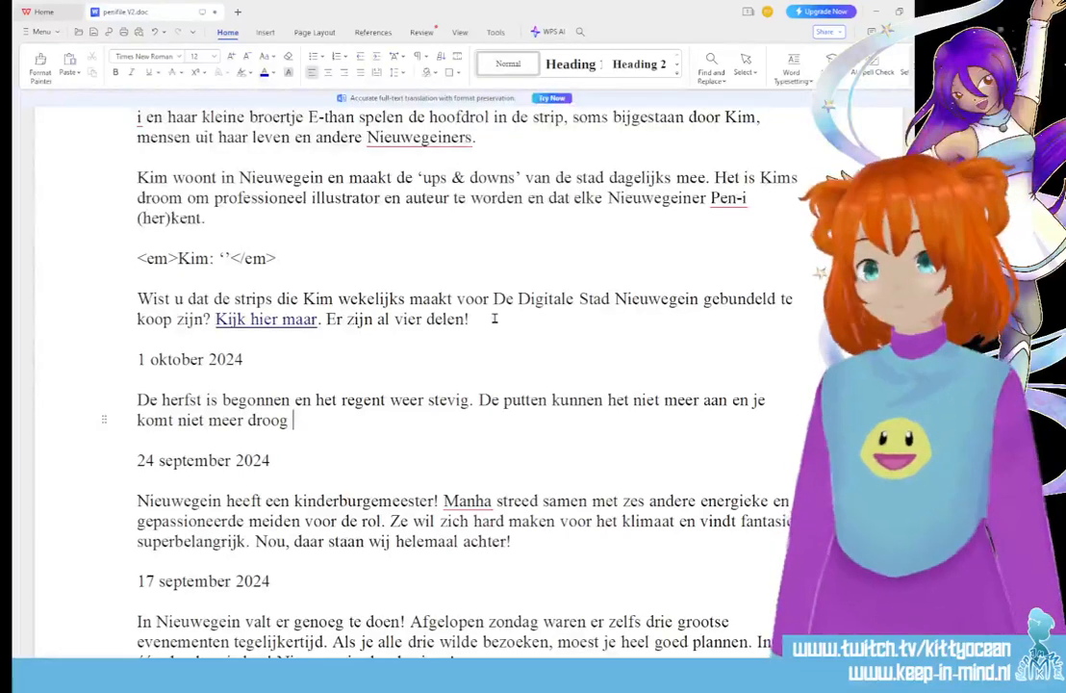
key("BackSpace")
key("BackSpace")
key("BackSpace")
key("BackSpace")
key("BackSpace")
key("BackSpace")
key("BackSpace")
key("BackSpace")
key("BackSpace")
key("BackSpace")
key("BackSpace")
key("BackSpace")
key("BackSpace")
key("BackSpace")
key("BackSpace")
key("BackSpace")
key("BackSpace")
key("BackSpace")
key("BackSpace")
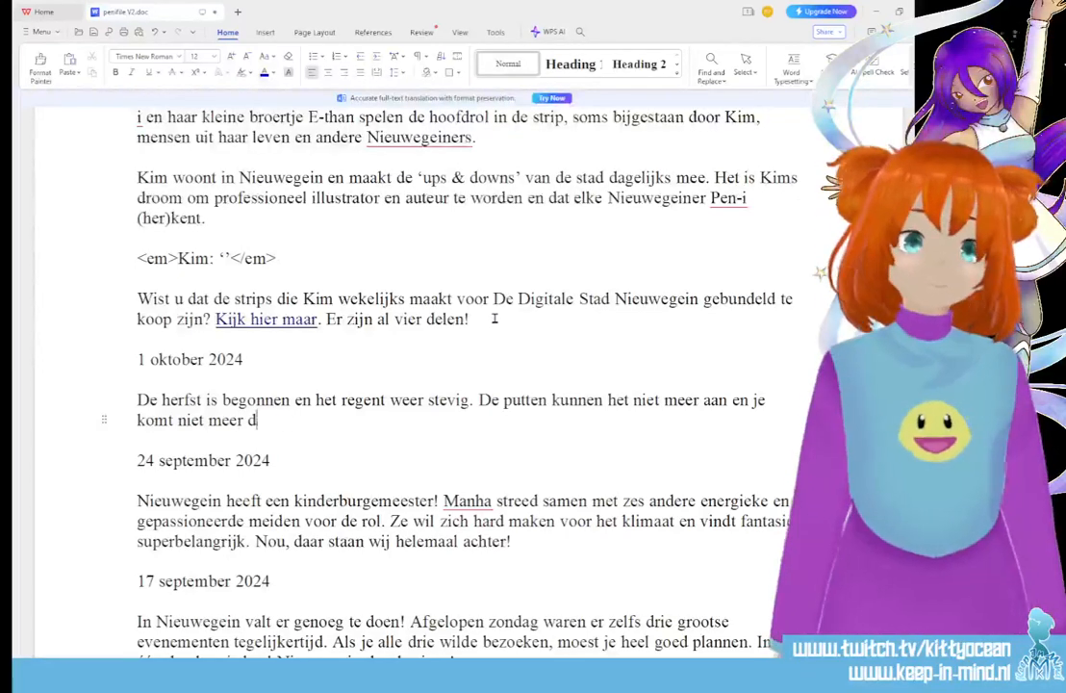
key("BackSpace")
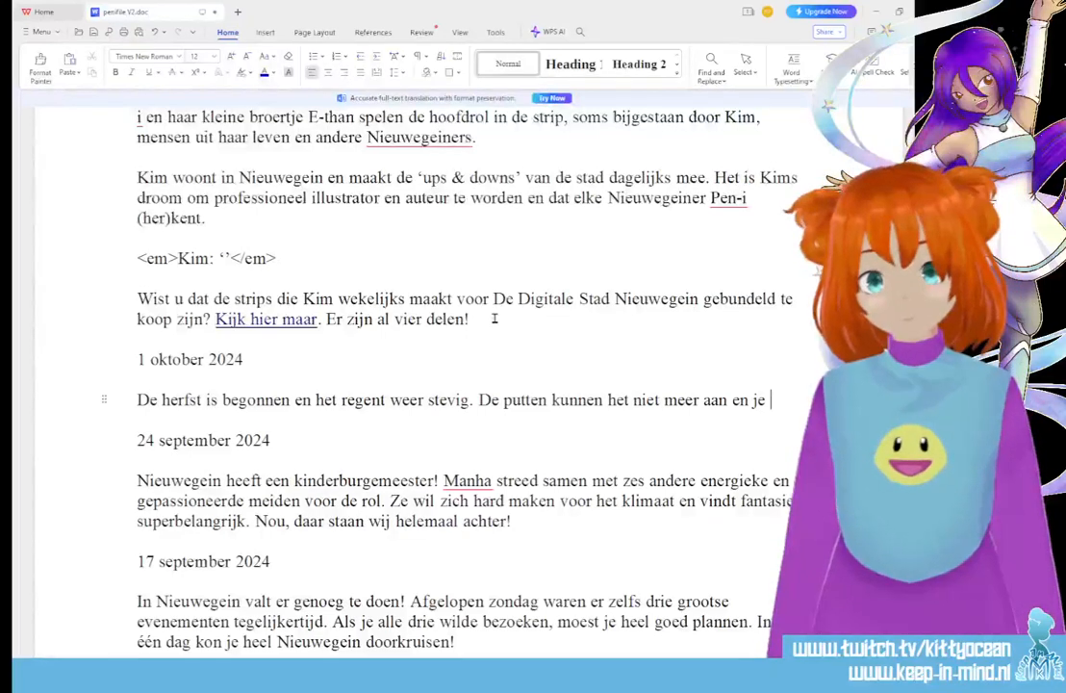
Finish the entry's second sentence with "hebt vaker natte dan droge voeten."
type("h")
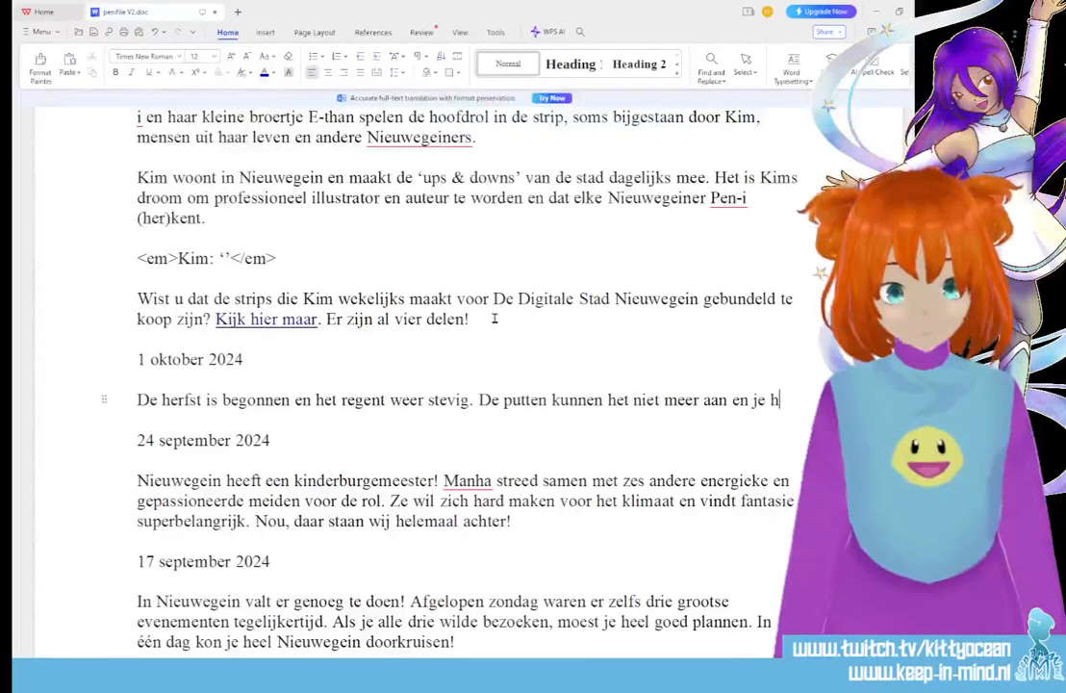
type("ebt vaker natte ")
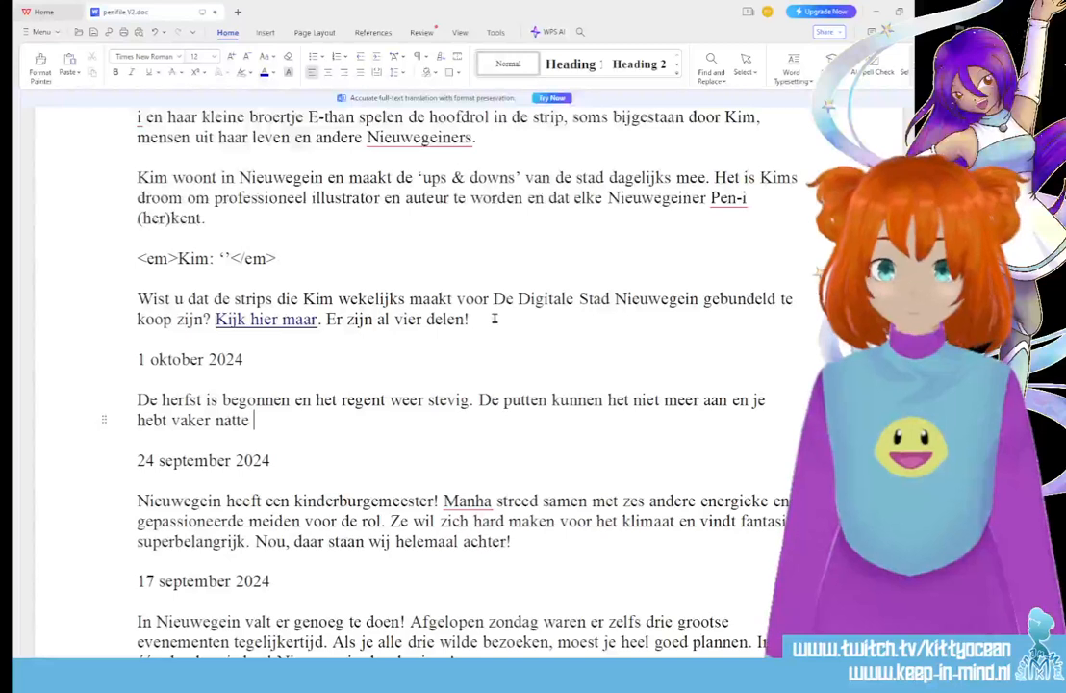
type("dan droge vo")
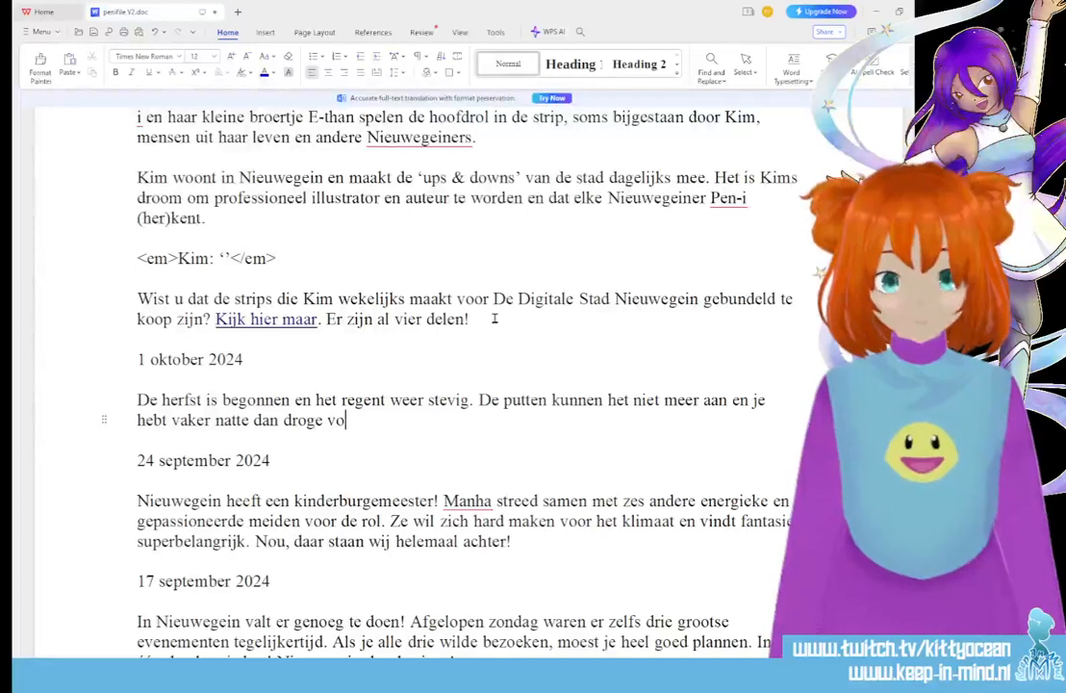
type("eten")
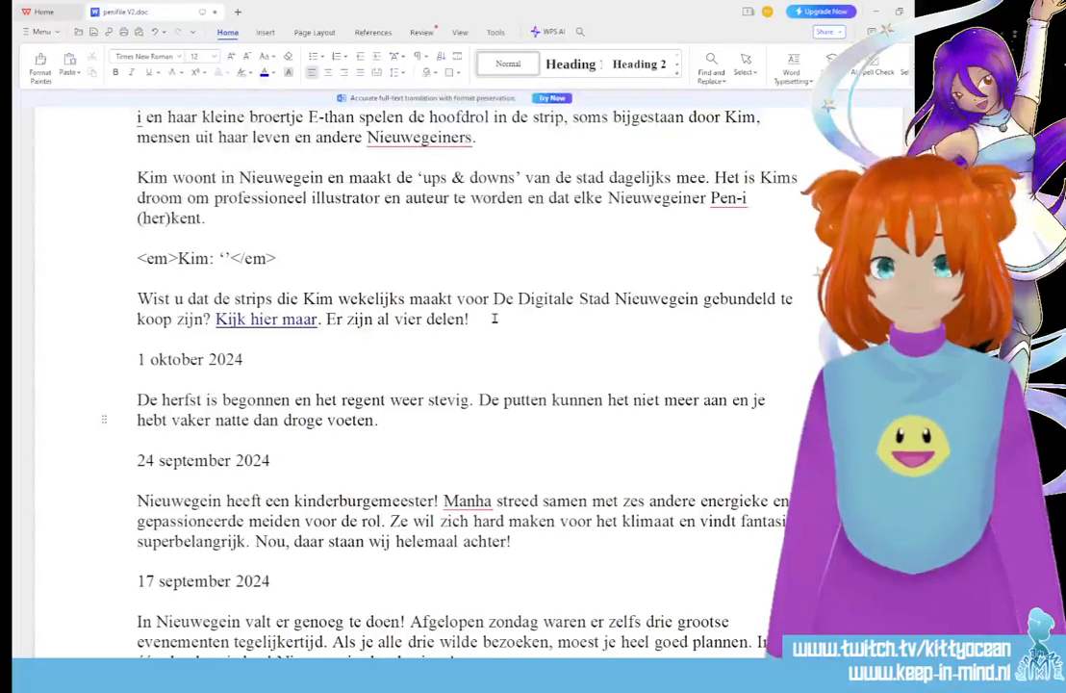
type(". ")
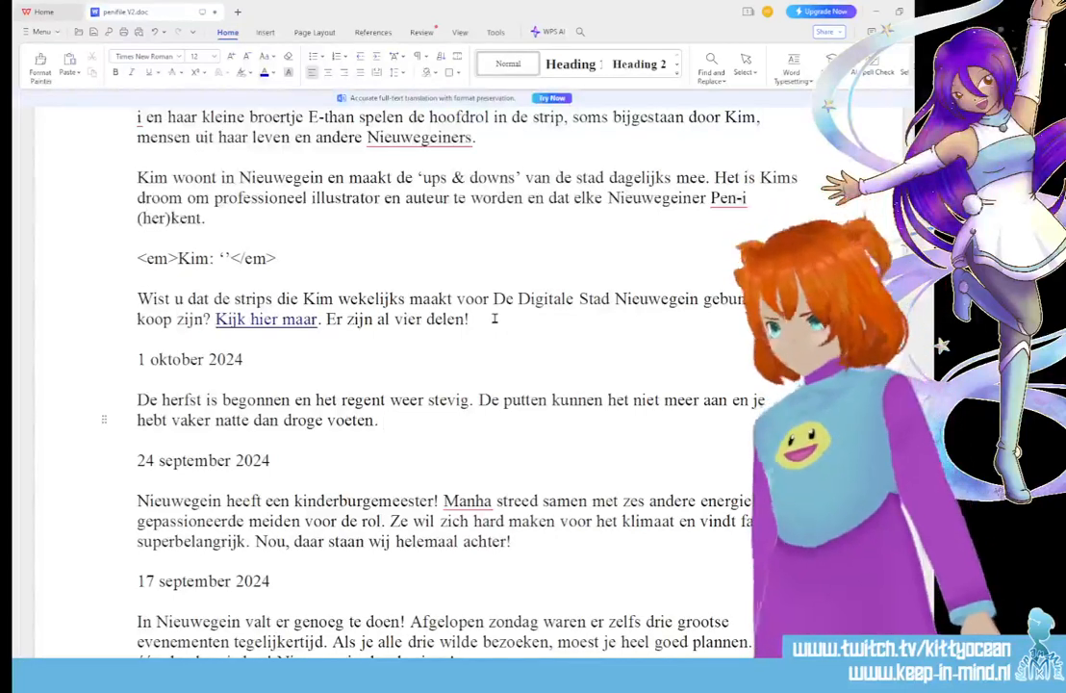
type("De")
key("BackSpace")
key("BackSpace")
key("BackSpace")
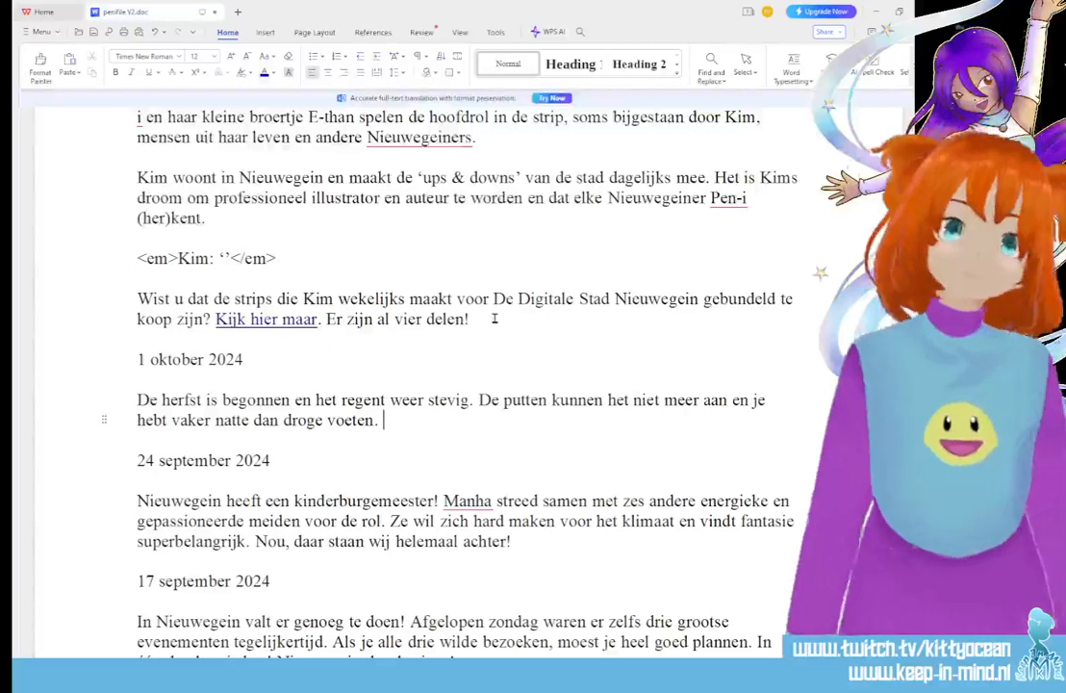
Add a third sentence to the entry: "Ik zie heel veel putten vol blad liggen, of zelfs dat de straat eromheen verzakt is."
type("Ik zie ")
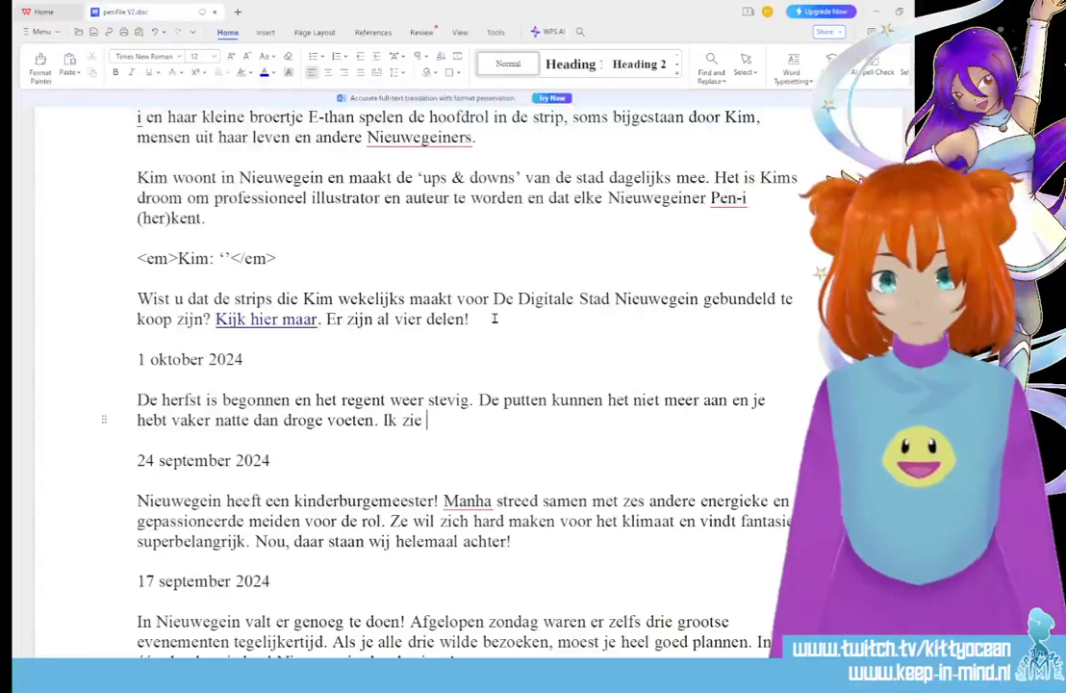
type("heel veel putte")
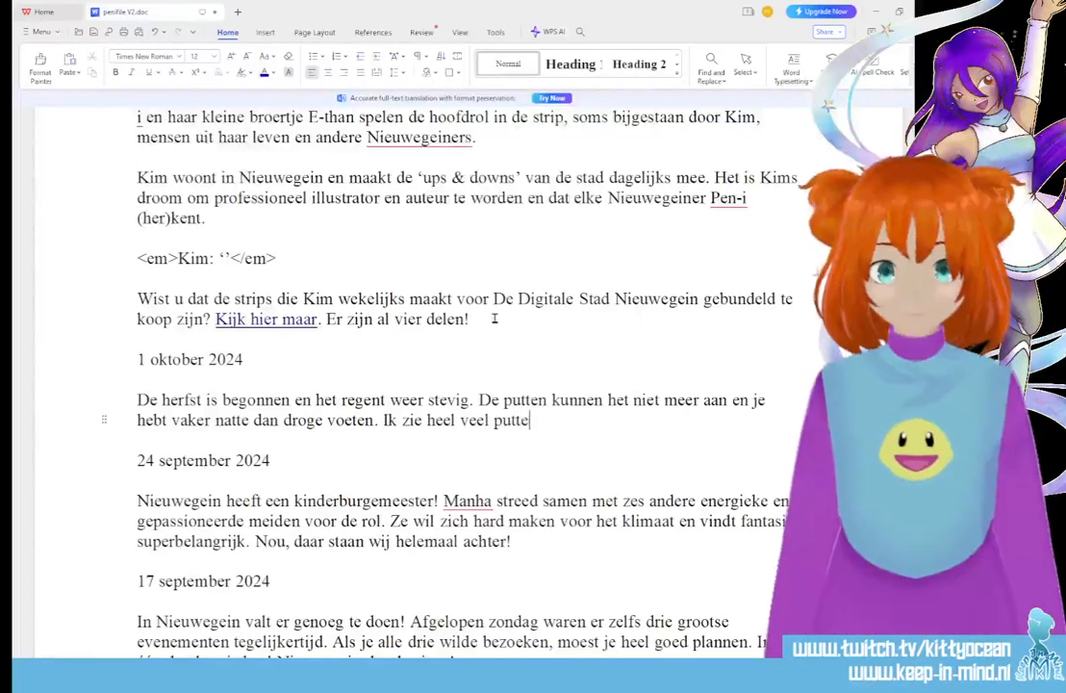
type("n vol ")
type("bla")
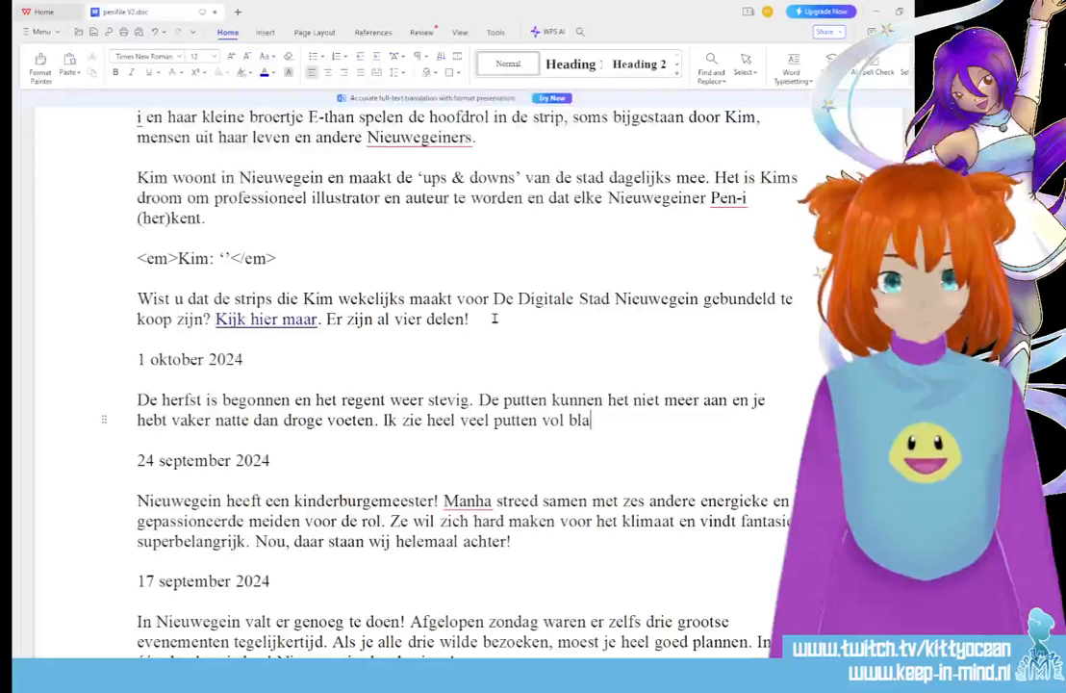
type("d liggen, of")
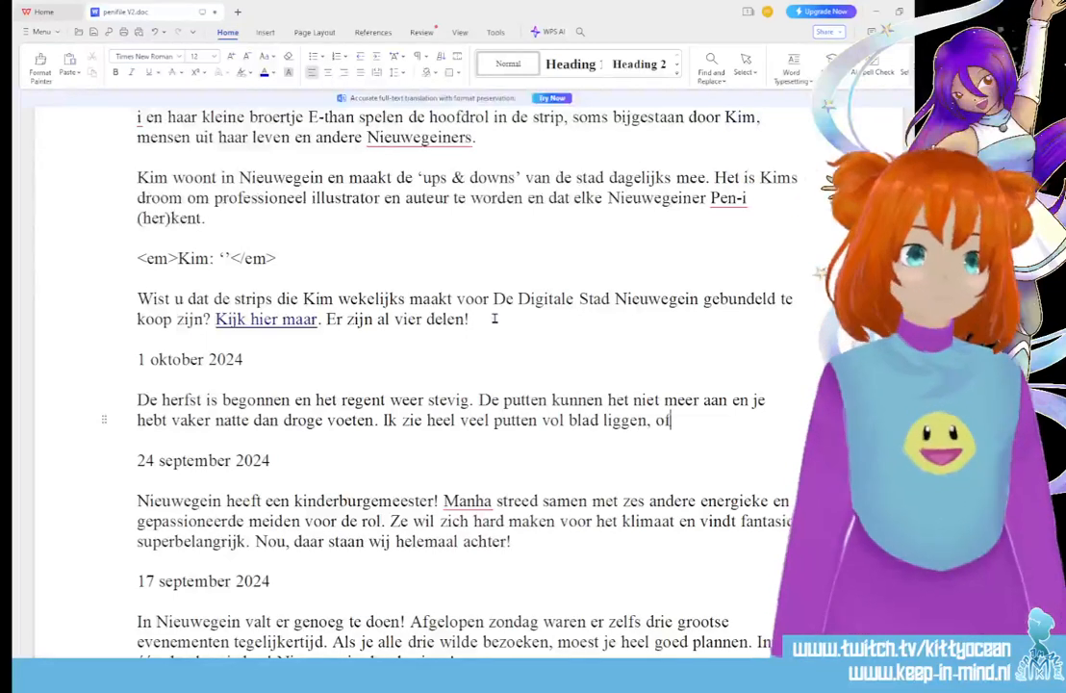
type(" zelfs dat d")
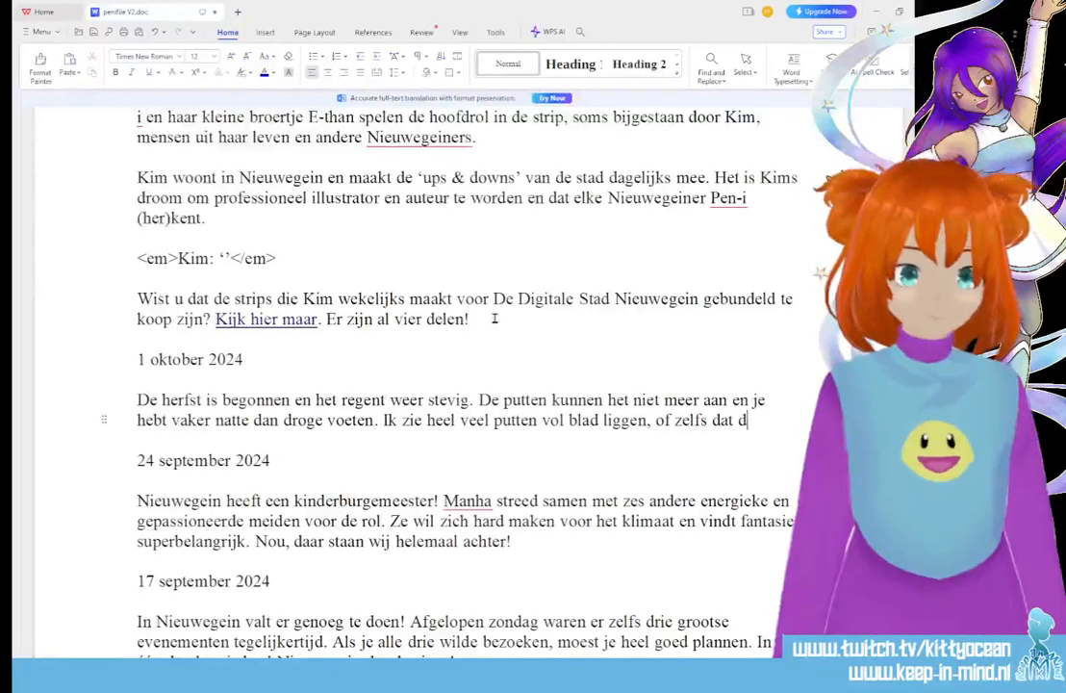
type("e straat eromheen")
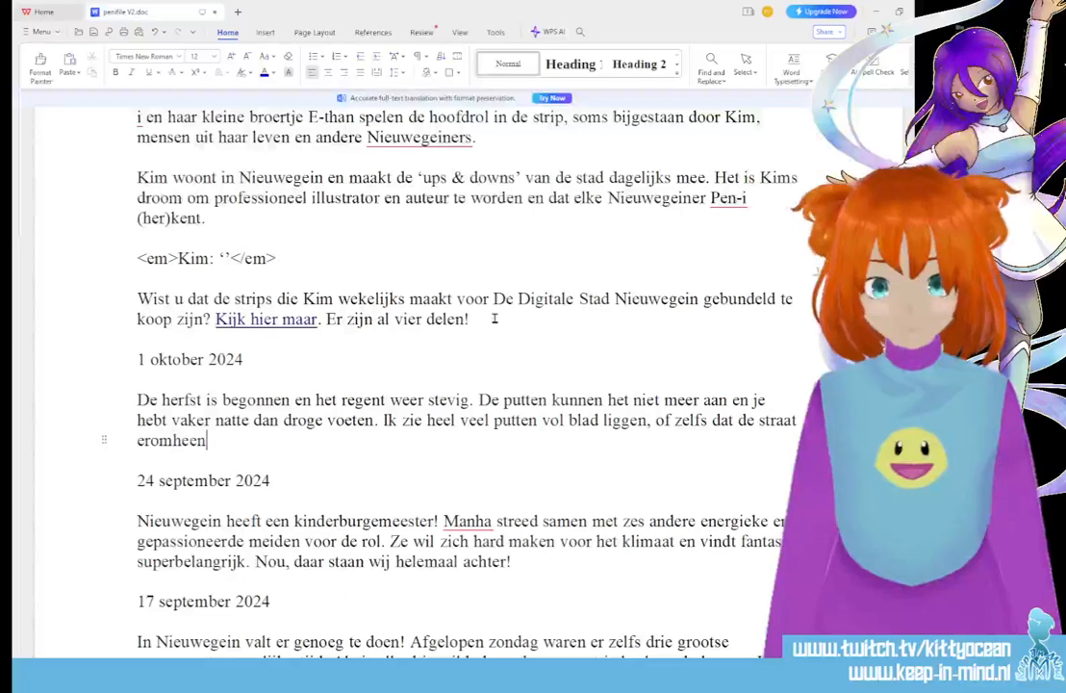
type(" verzakt")
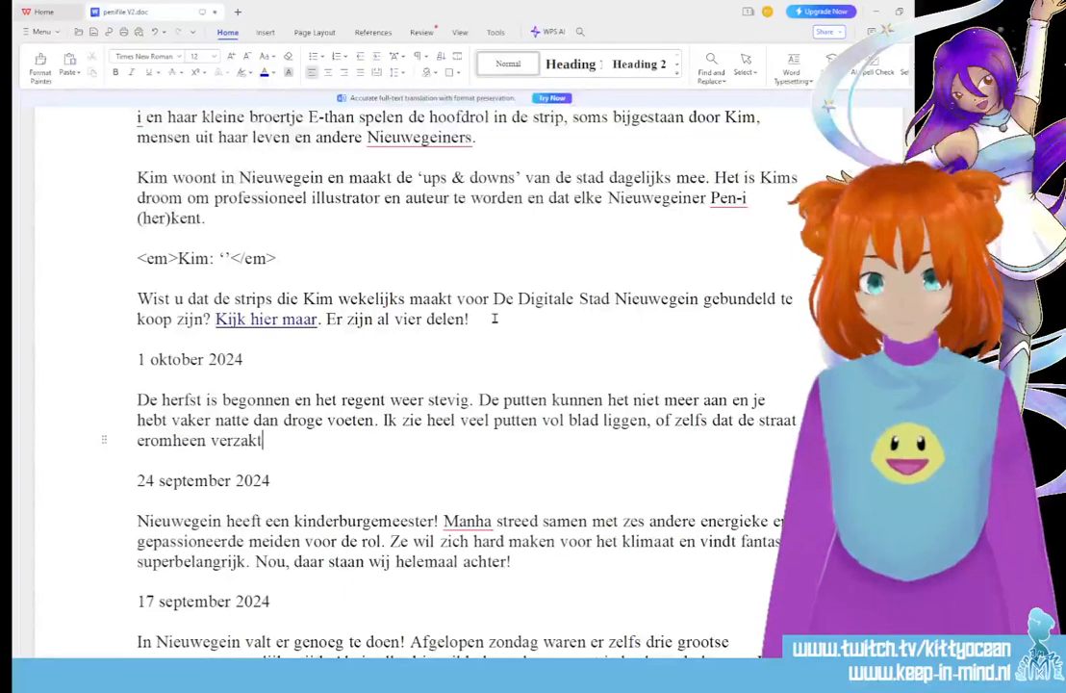
type(" is. Ni")
key("BackSpace")
key("BackSpace")
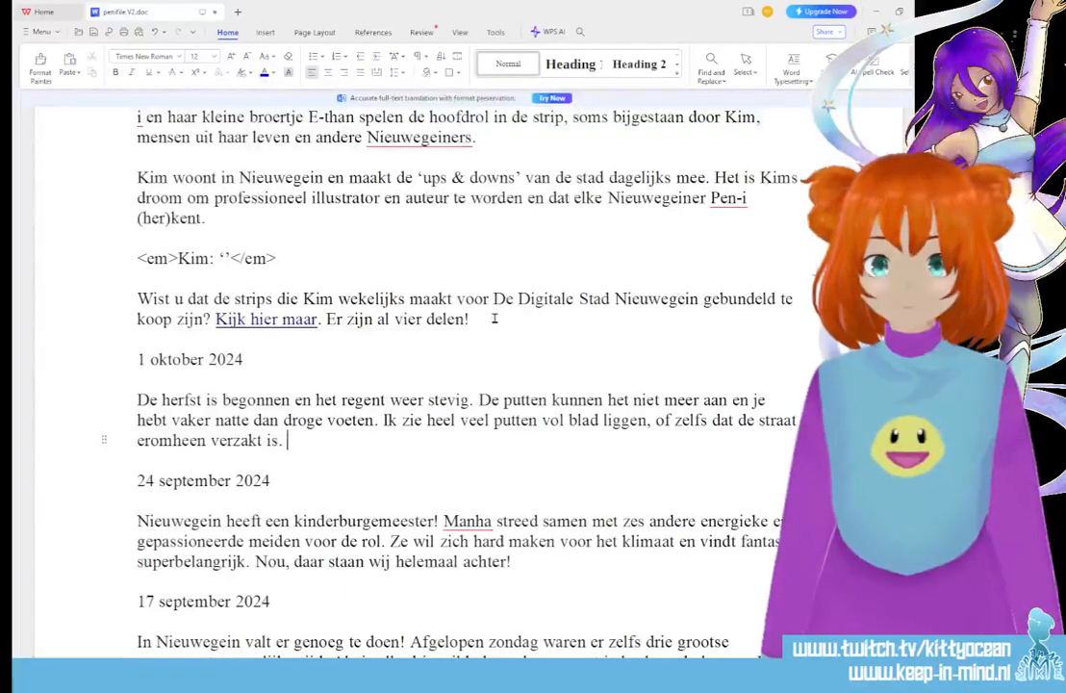
Add the appeal "Gemeente, doe er wat aan!" at the end of the 1 oktober 2024 entry
type("Gemeentem")
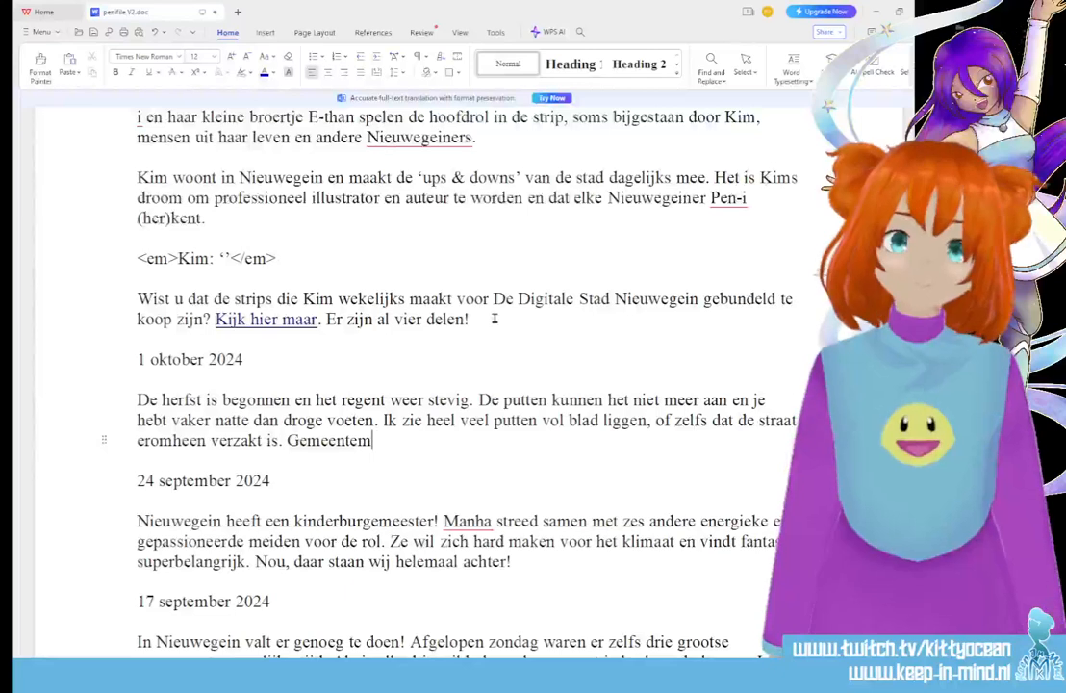
key("BackSpace")
type(", doe e")
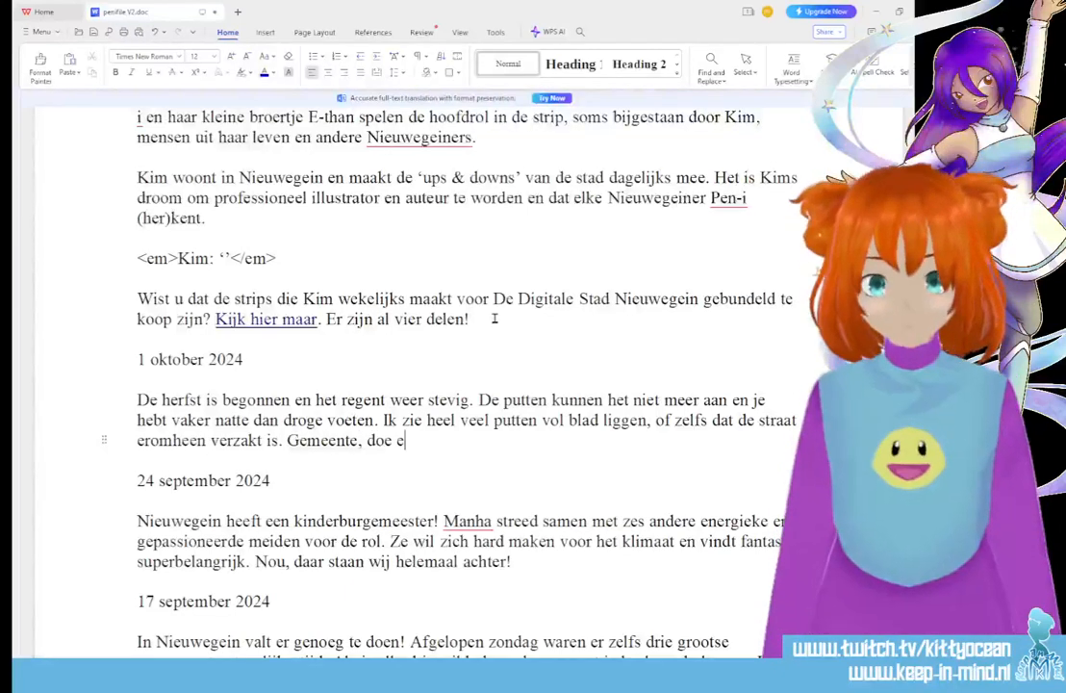
type("r wat aan!")
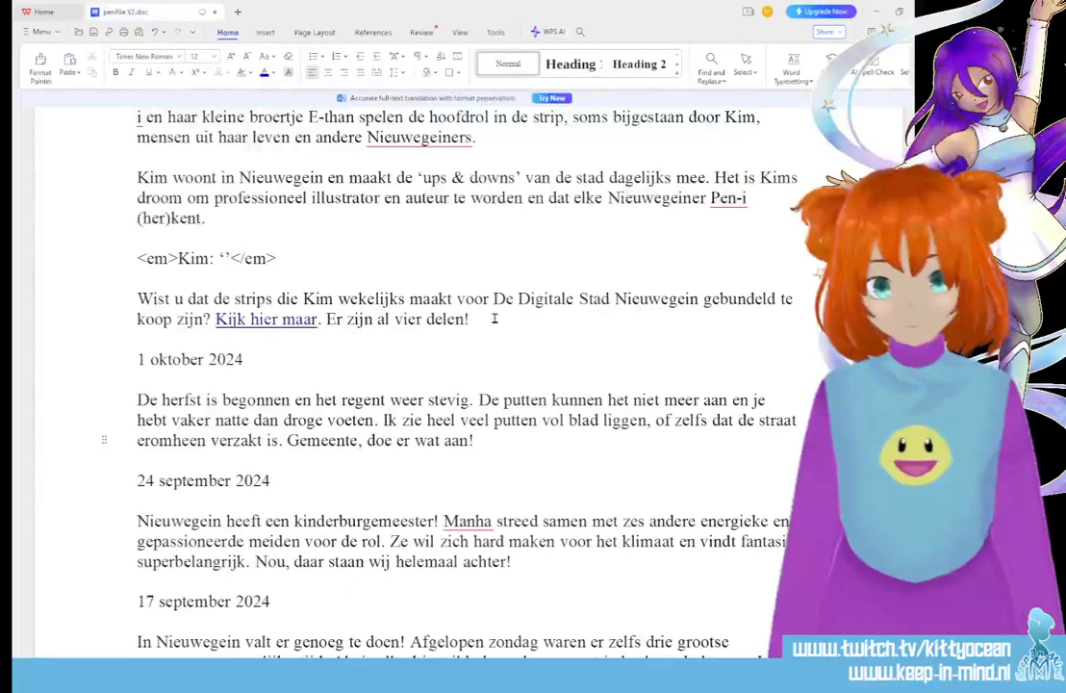
Extend the appeal to the municipality so that it ends in "doe er wat aan, alsjeblieft!"
key("BackSpace")
key("BackSpace")
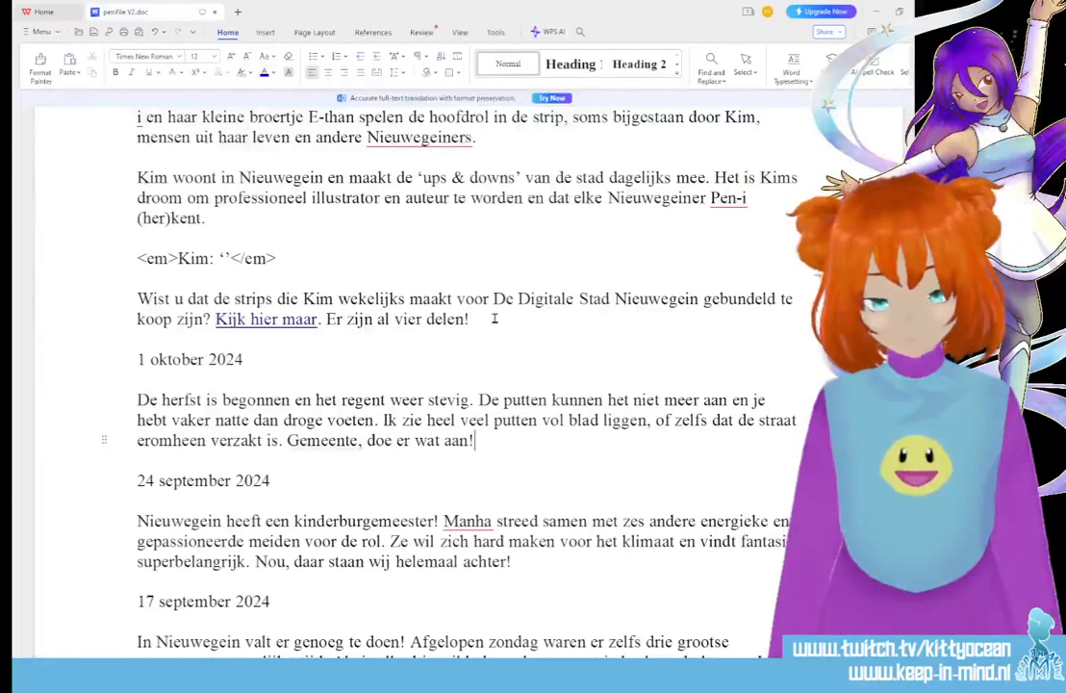
type(", alsje")
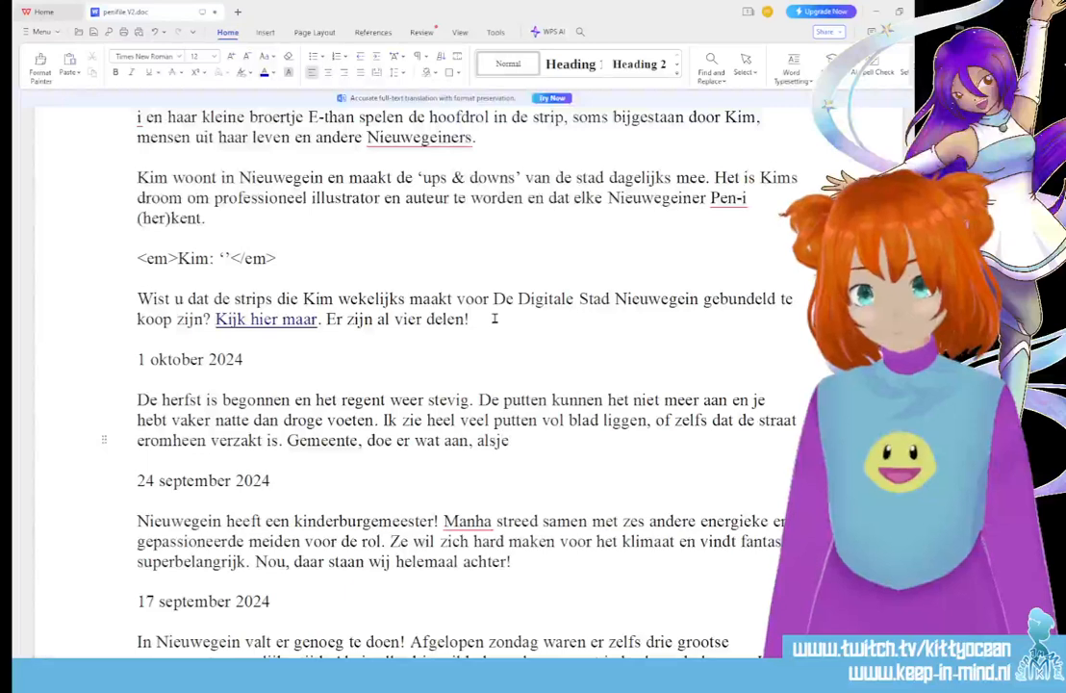
type("blieft")
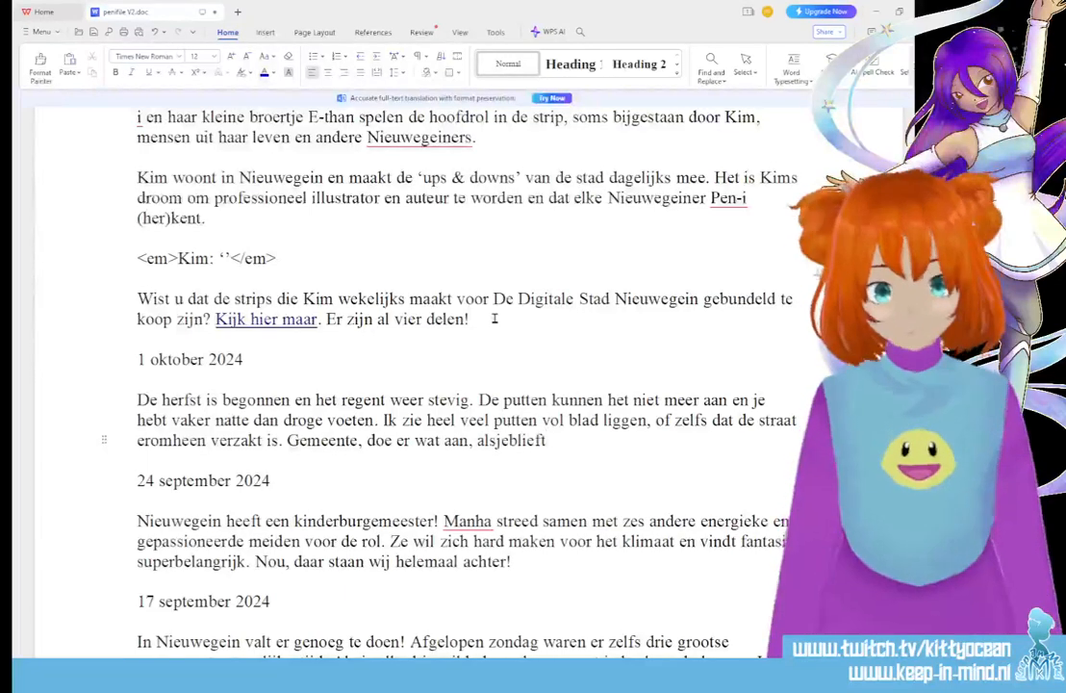
type("!")
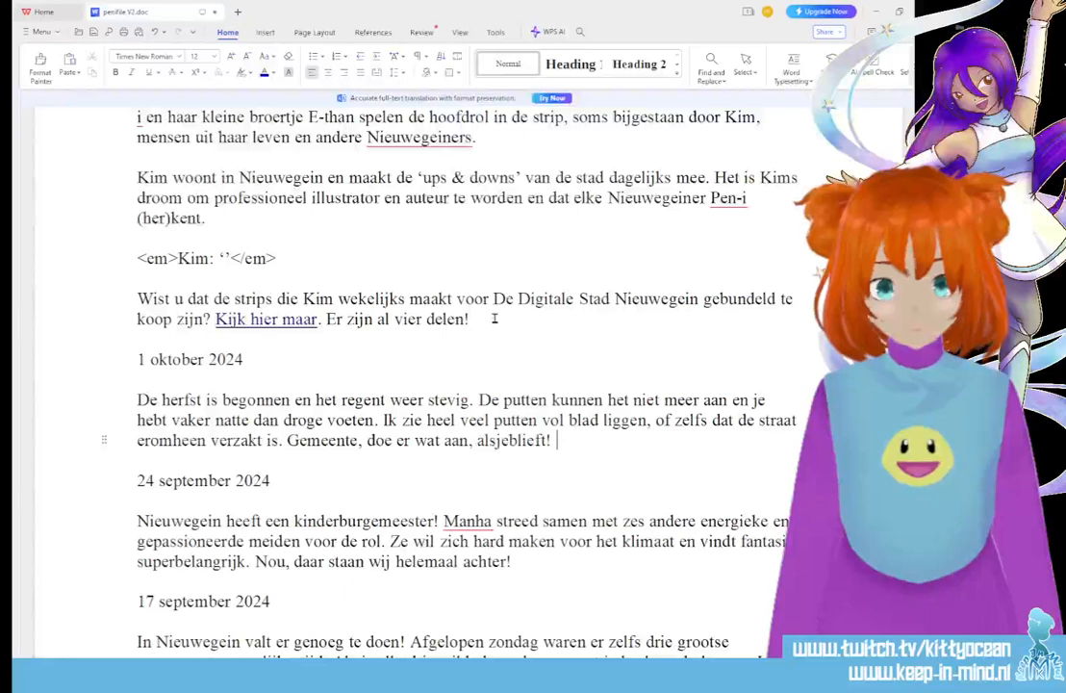
Begin another sentence after the appeal with "Haal het blad voor de putten weg,"
type(" Haal het blad")
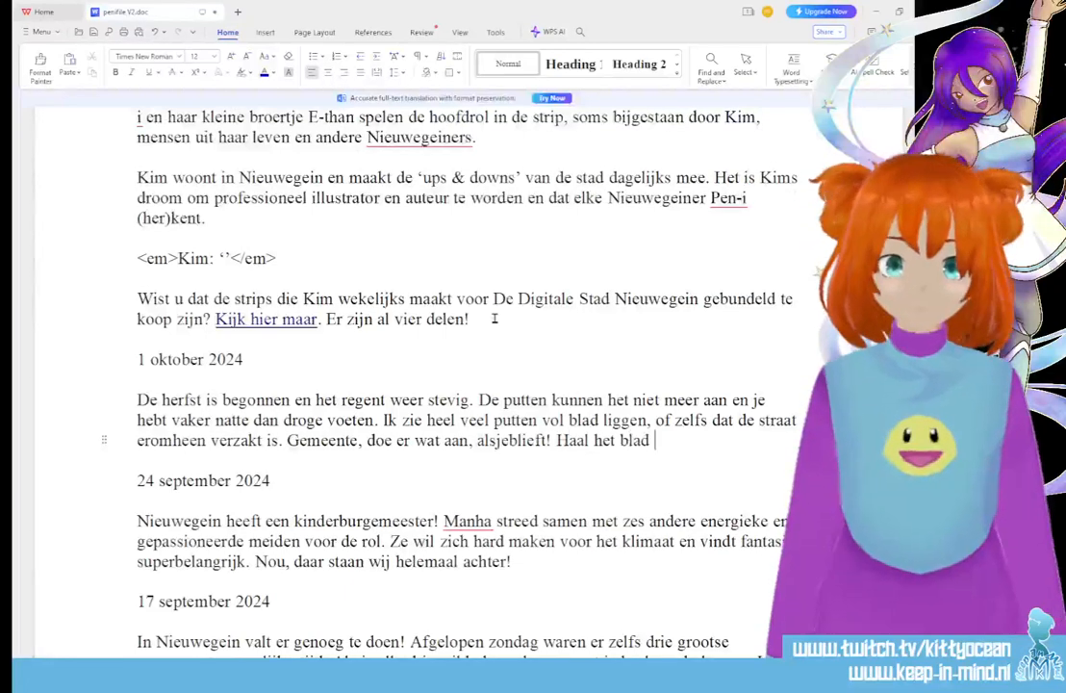
type(" voor de puyu")
key("BackSpace")
key("BackSpace")
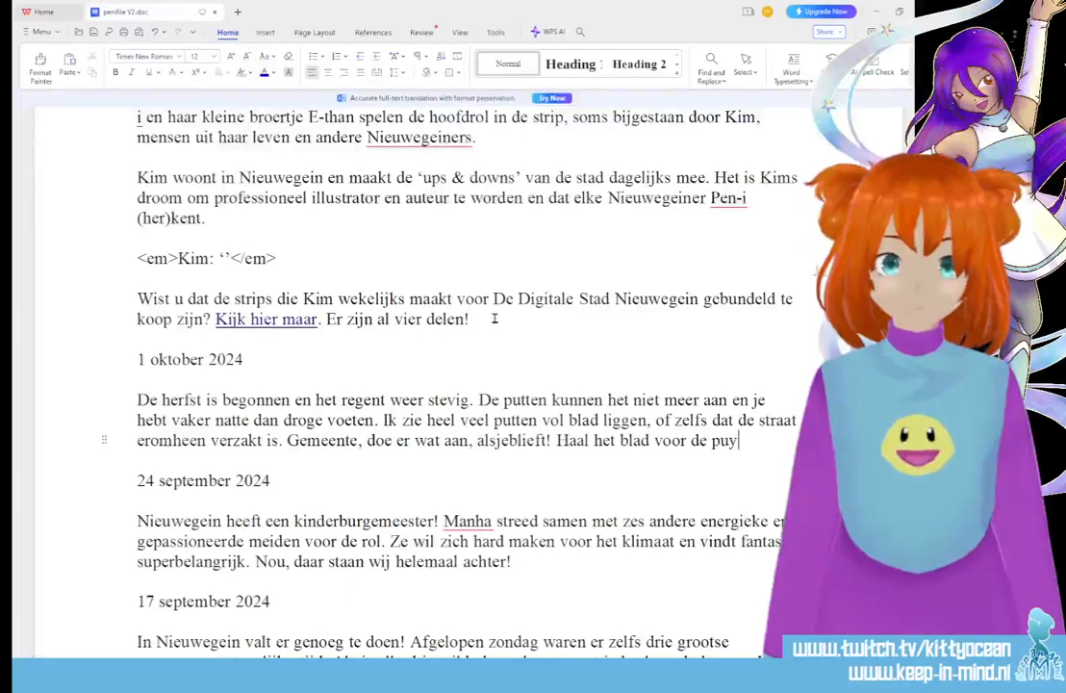
type("tten weg,")
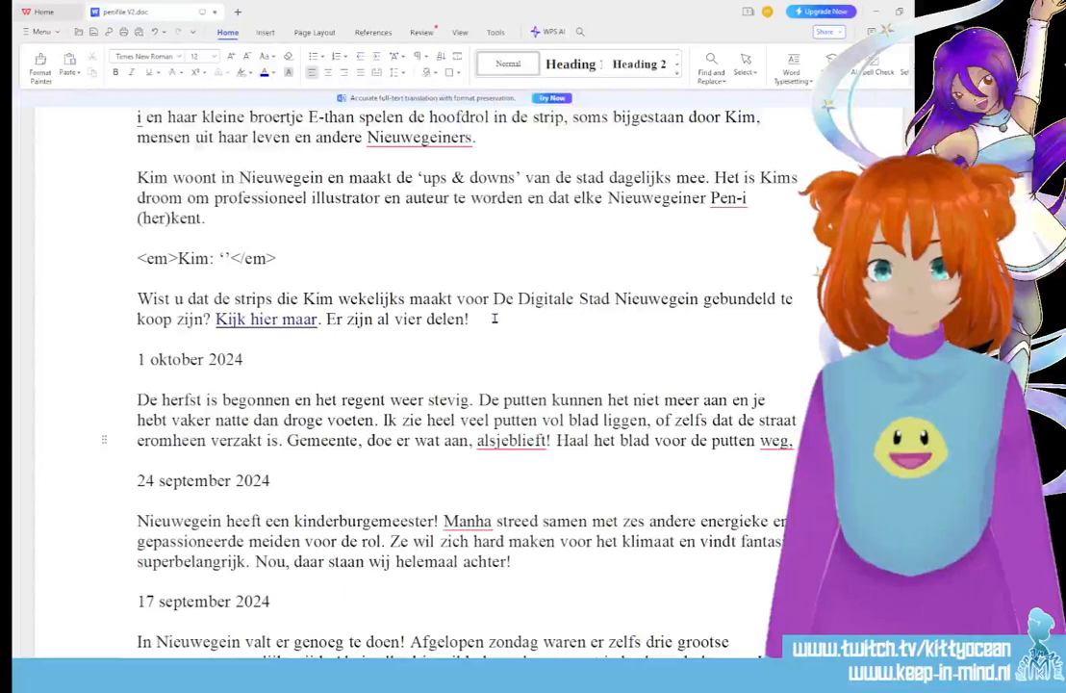
Delete the unfinished sentence about removing the leaves, back to "alsjeblieft!"
key("BackSpace")
key("BackSpace")
key("BackSpace")
key("BackSpace")
key("BackSpace")
key("BackSpace")
key("BackSpace")
key("BackSpace")
key("BackSpace")
key("BackSpace")
key("BackSpace")
key("BackSpace")
key("BackSpace")
key("BackSpace")
key("BackSpace")
key("BackSpace")
key("BackSpace")
key("BackSpace")
key("BackSpace")
key("BackSpace")
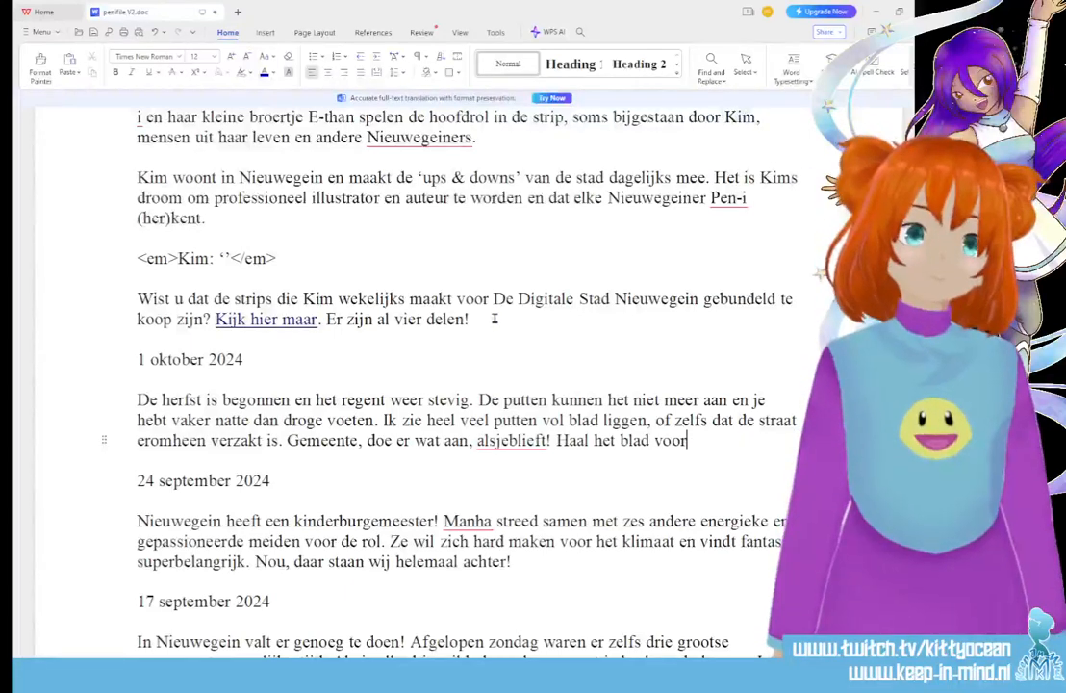
key("BackSpace")
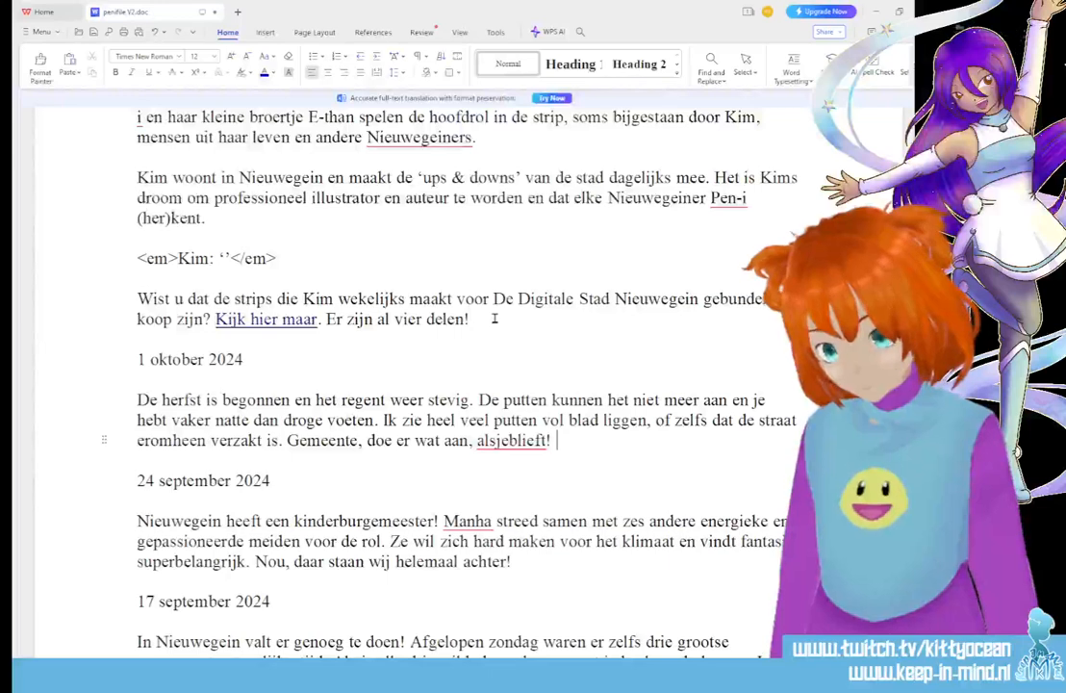
Start a new sentence after the appeal with "De riolering is nog berekend op het water uit de jaren ‘80, maar"
type("De rio")
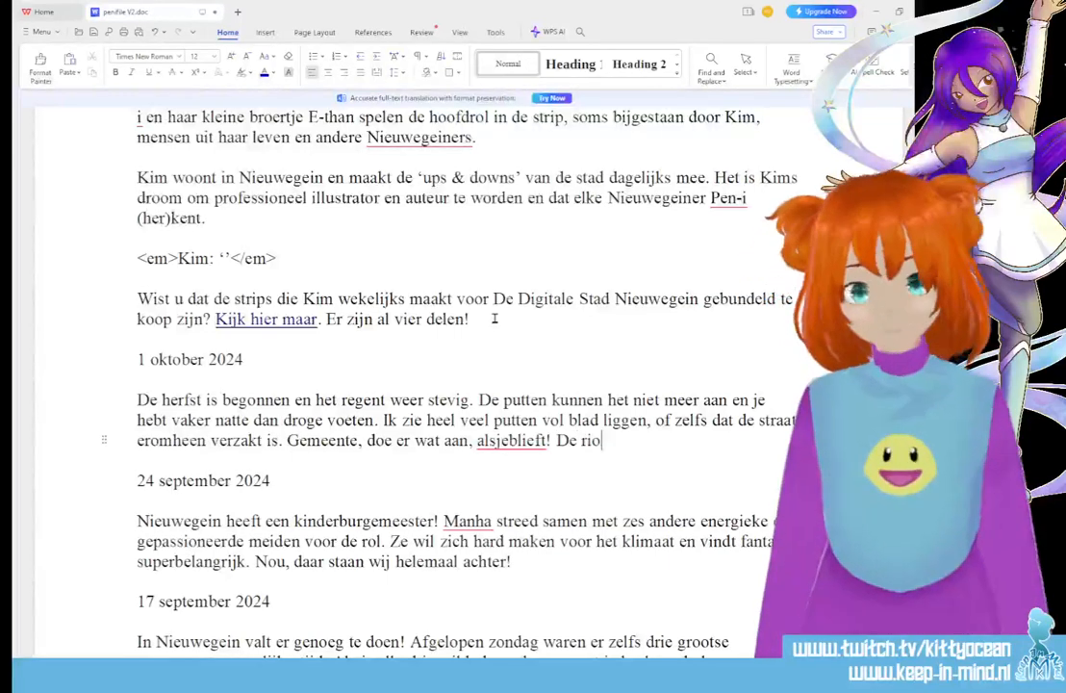
type("lering is no")
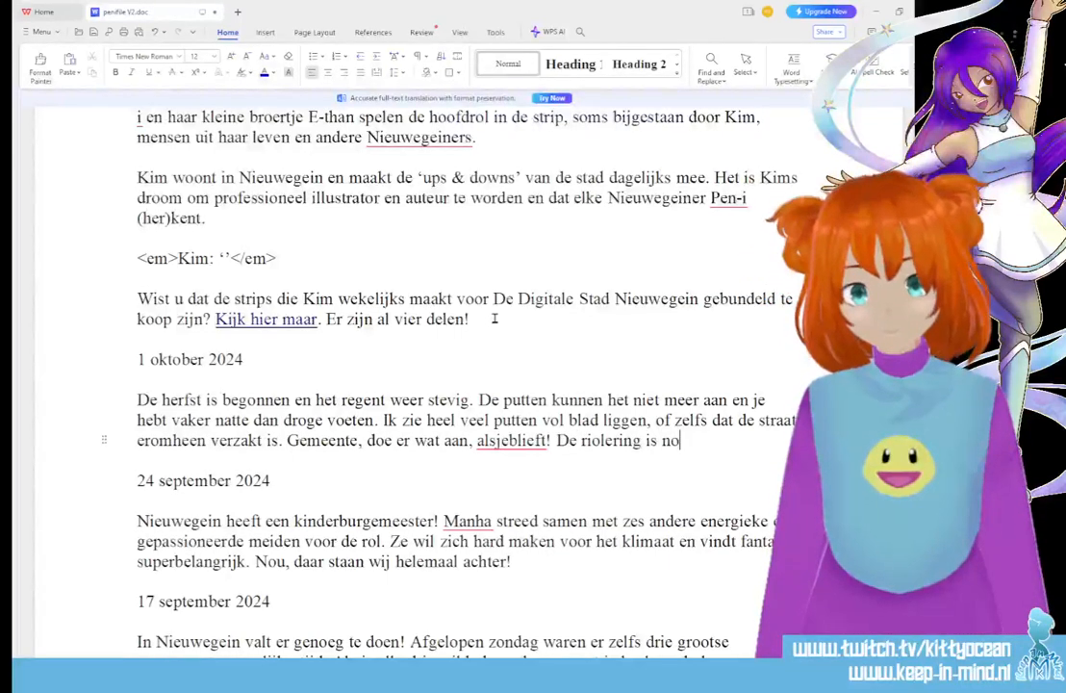
type("g bere")
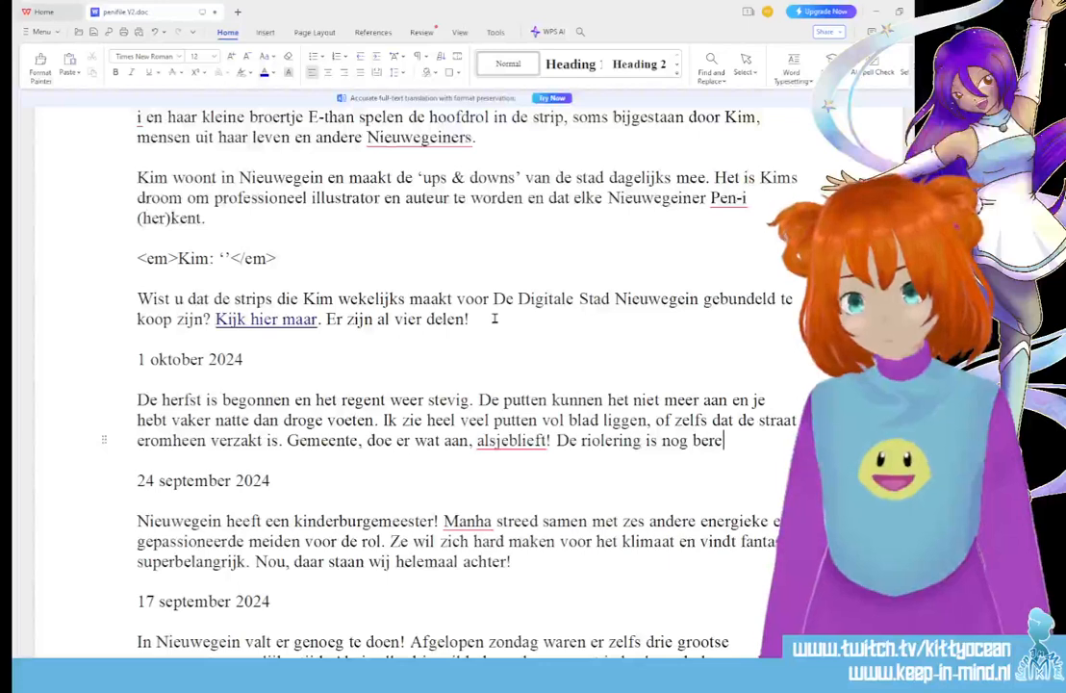
type("kend op het ")
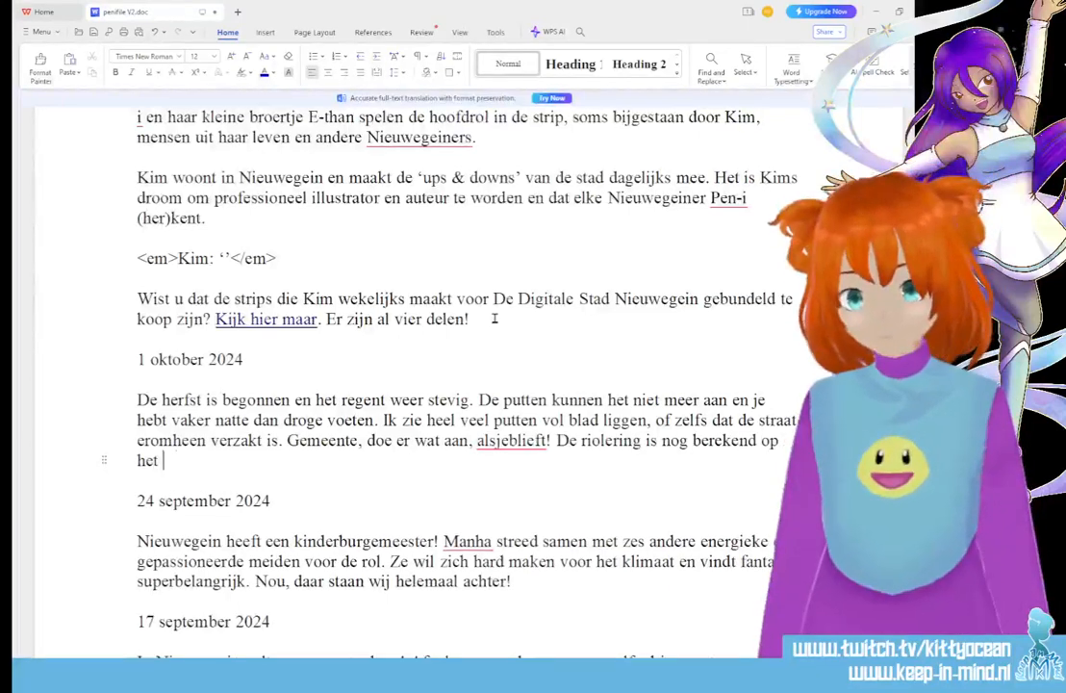
type("water uit de jaren 80")
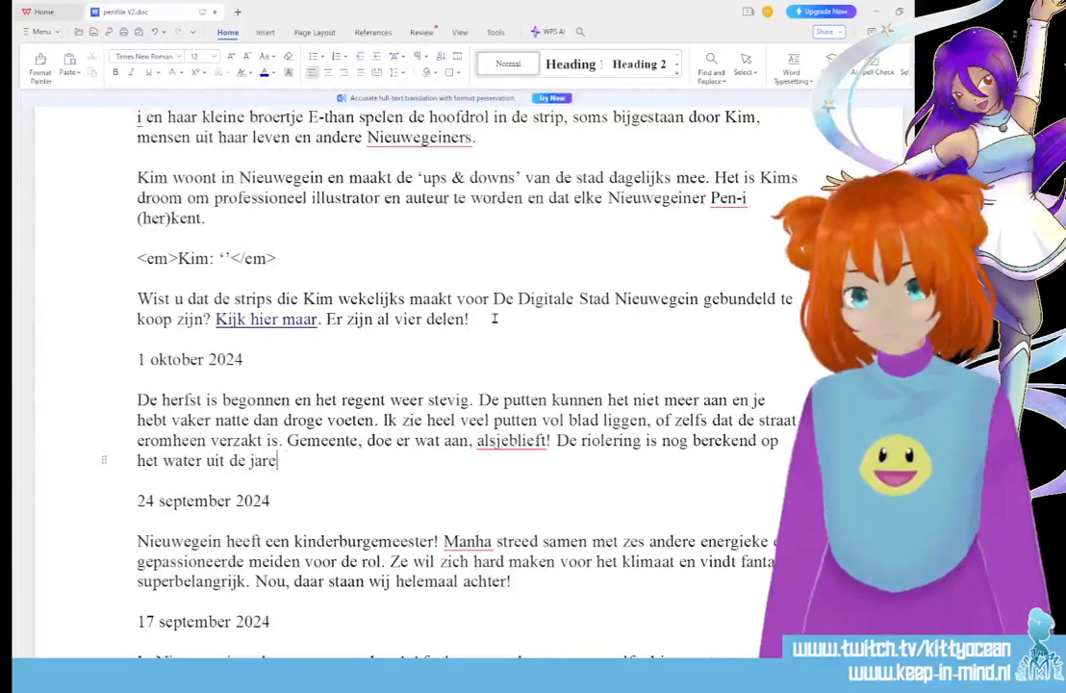
key("BackSpace")
key("BackSpace")
key("BackSpace")
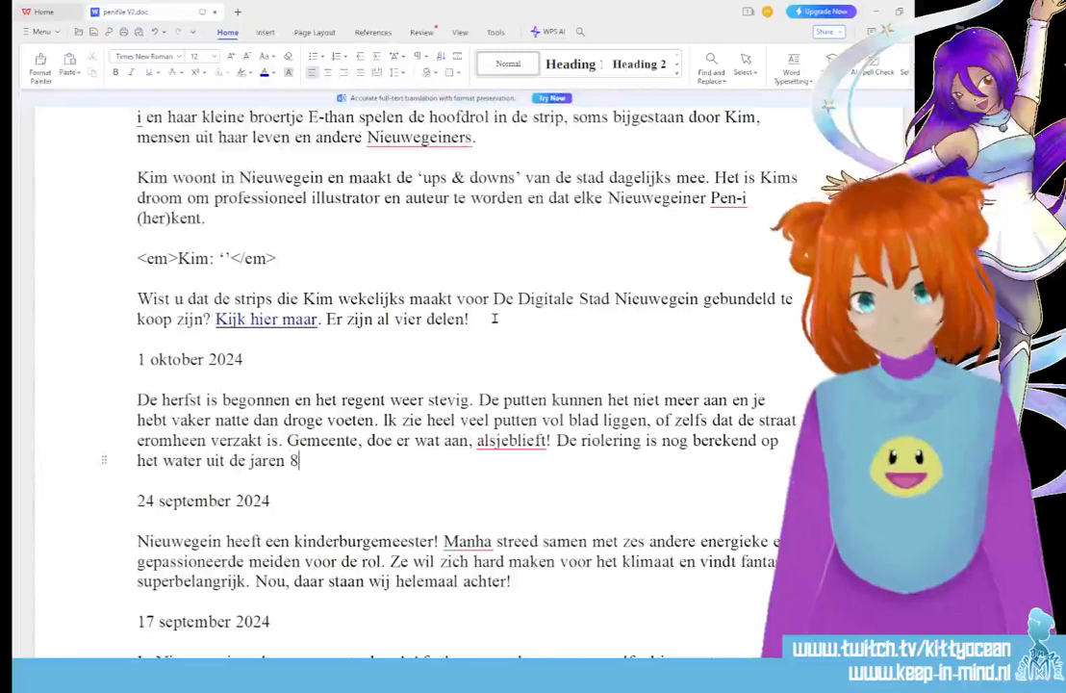
type("'80, maar ")
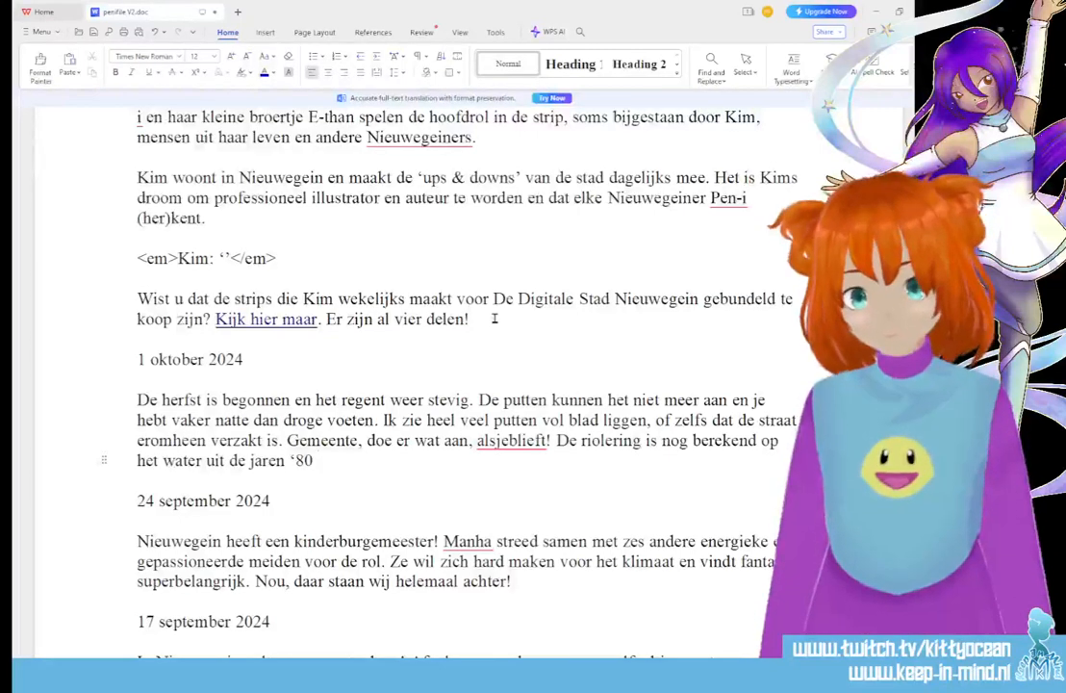
Finish the sentence about the sewers with "we zijn al een paar decennia verder."
type("we zijn")
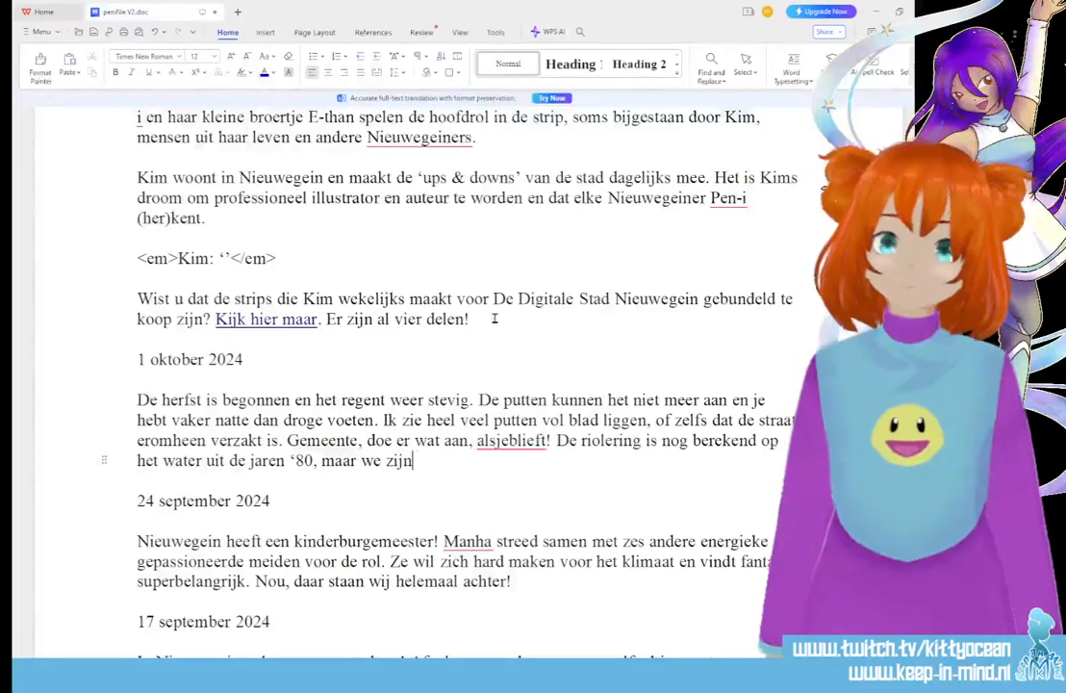
type(" al een paar decennis")
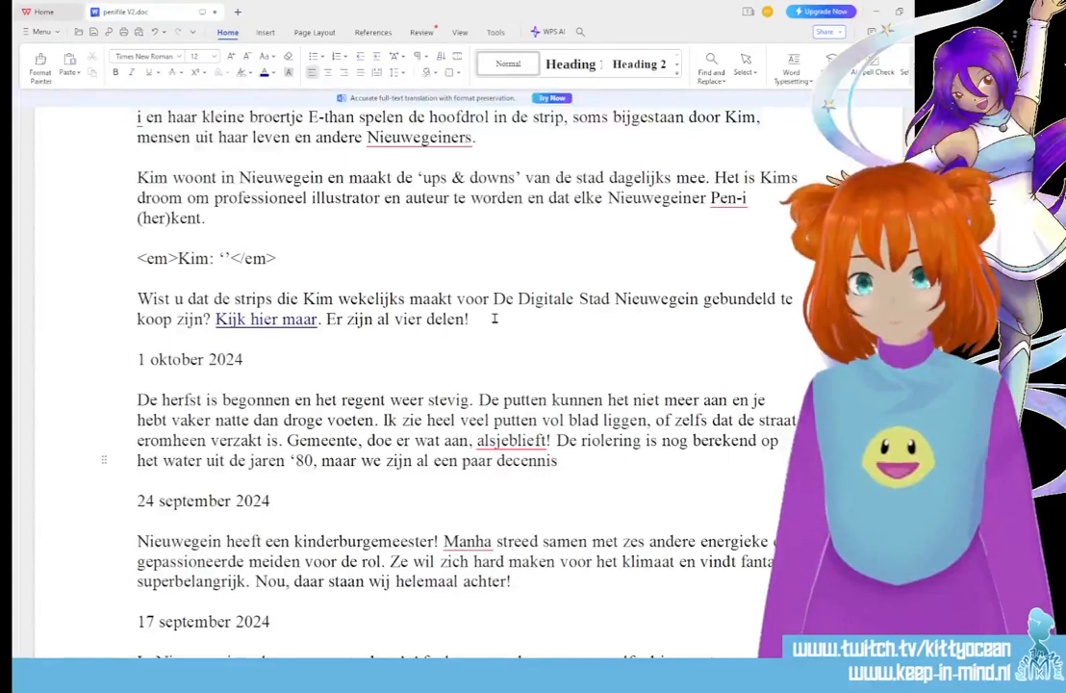
key("BackSpace")
type("a verder.")
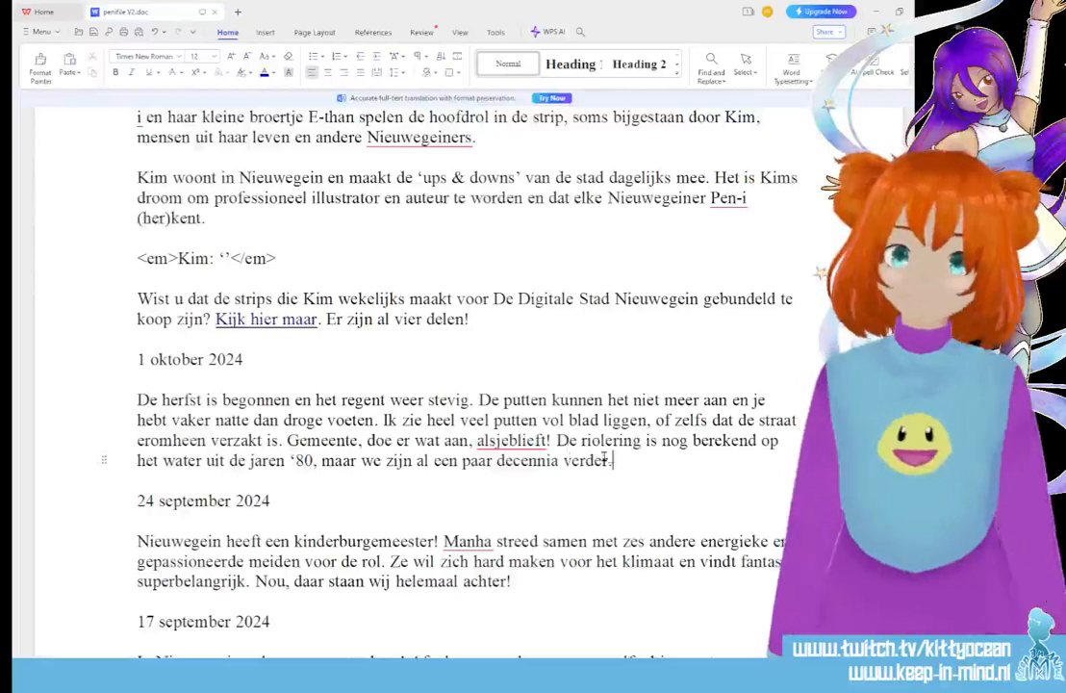
Replace everything after "Gemeente," in the 1 oktober 2024 entry with "help onze voeten droog te houden!"
left_click_drag(613, 461, 135, 398)
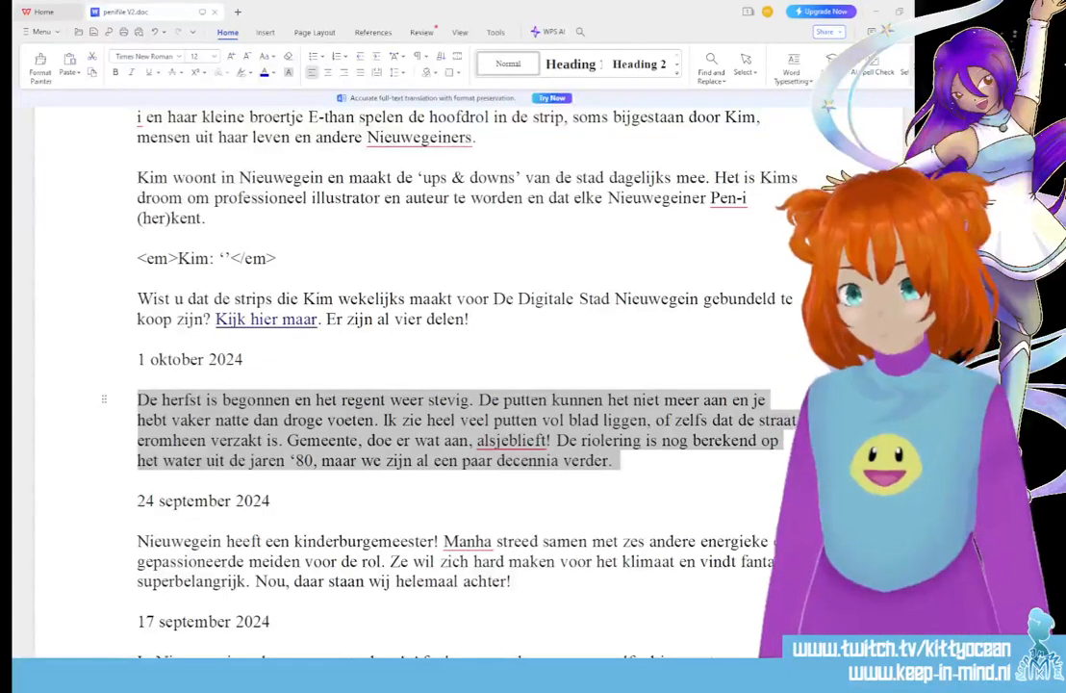
left_click_drag(368, 440, 612, 461)
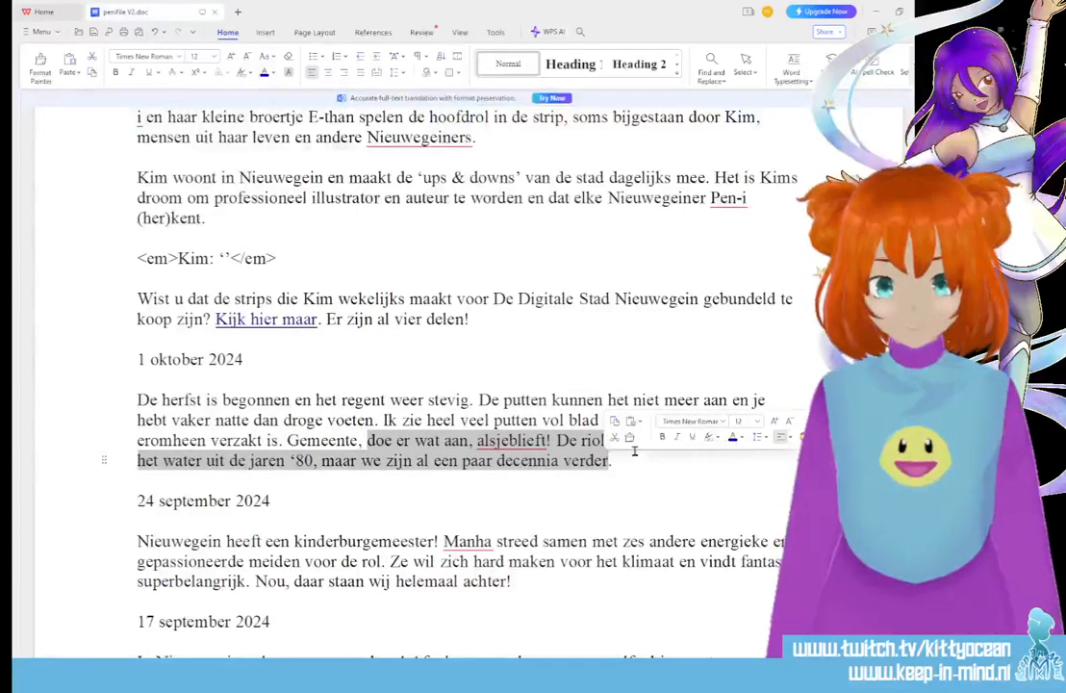
type("help onze v")
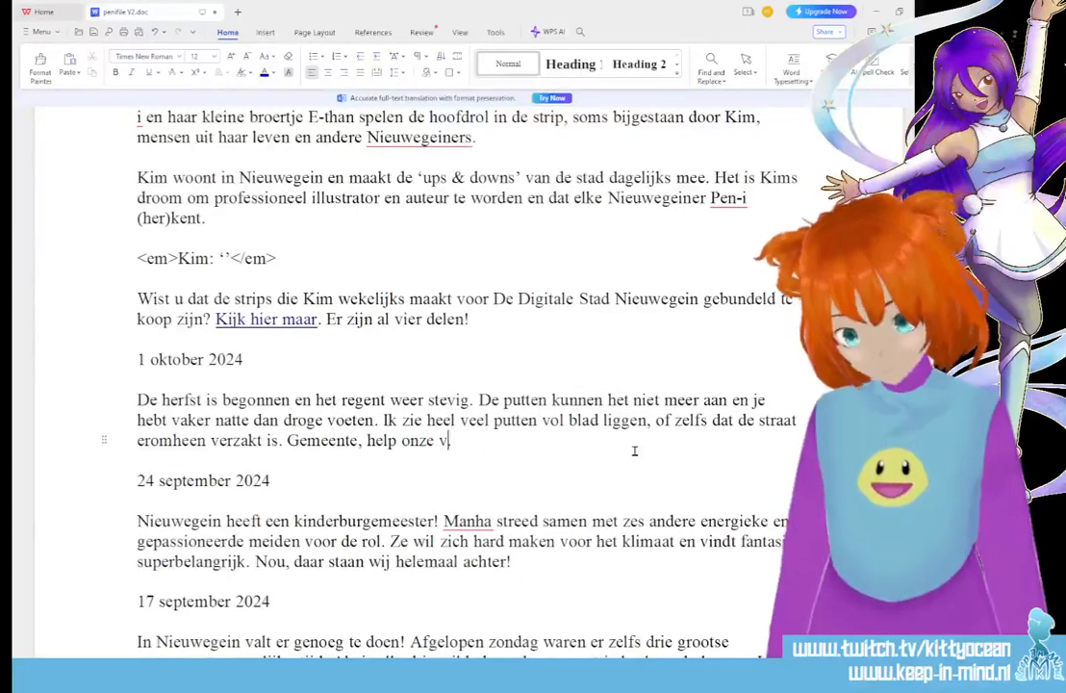
type("oeten droog te")
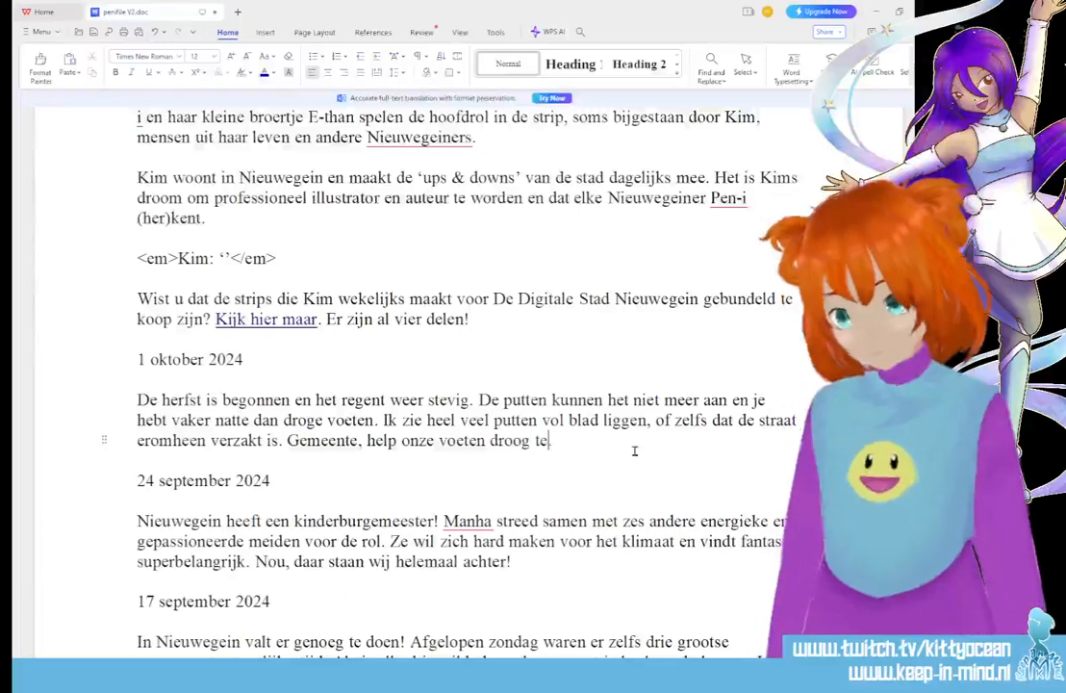
type(" houden!")
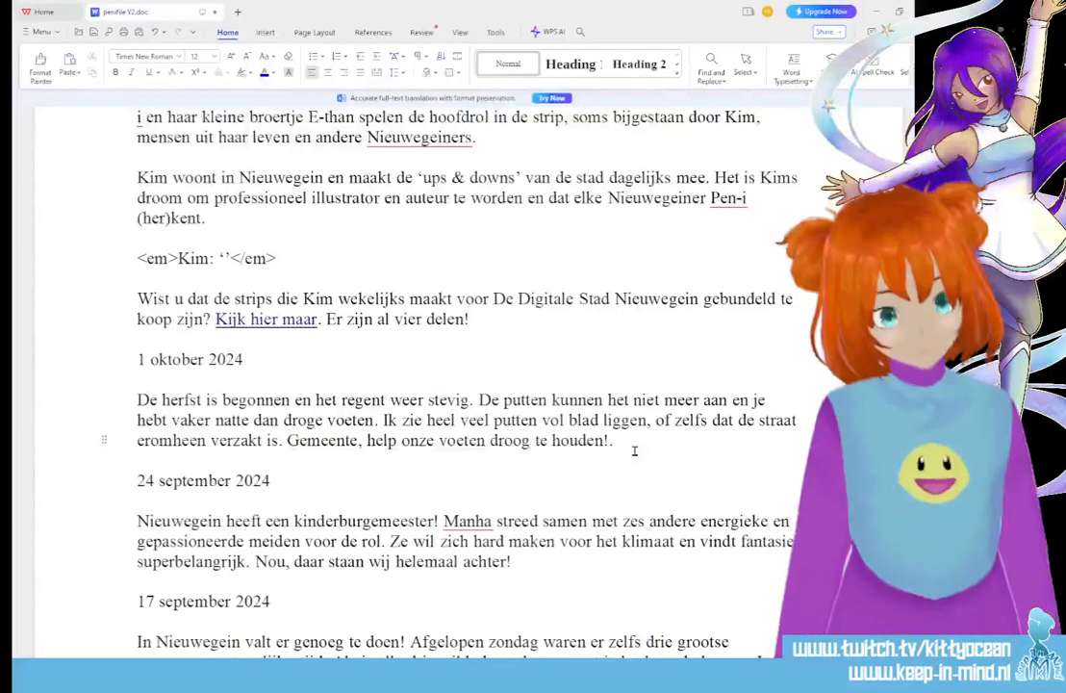
key("Delete")
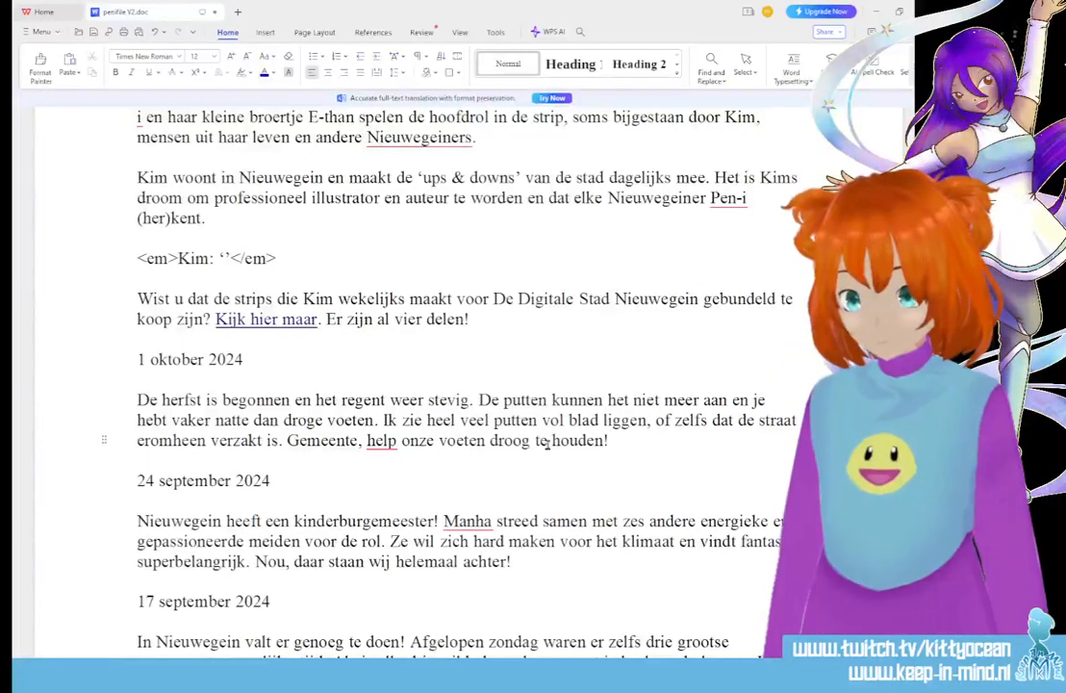
Change "blad" to "bladeren" in the 1 oktober 2024 entry's sentence about the clogged drains
type("eren")
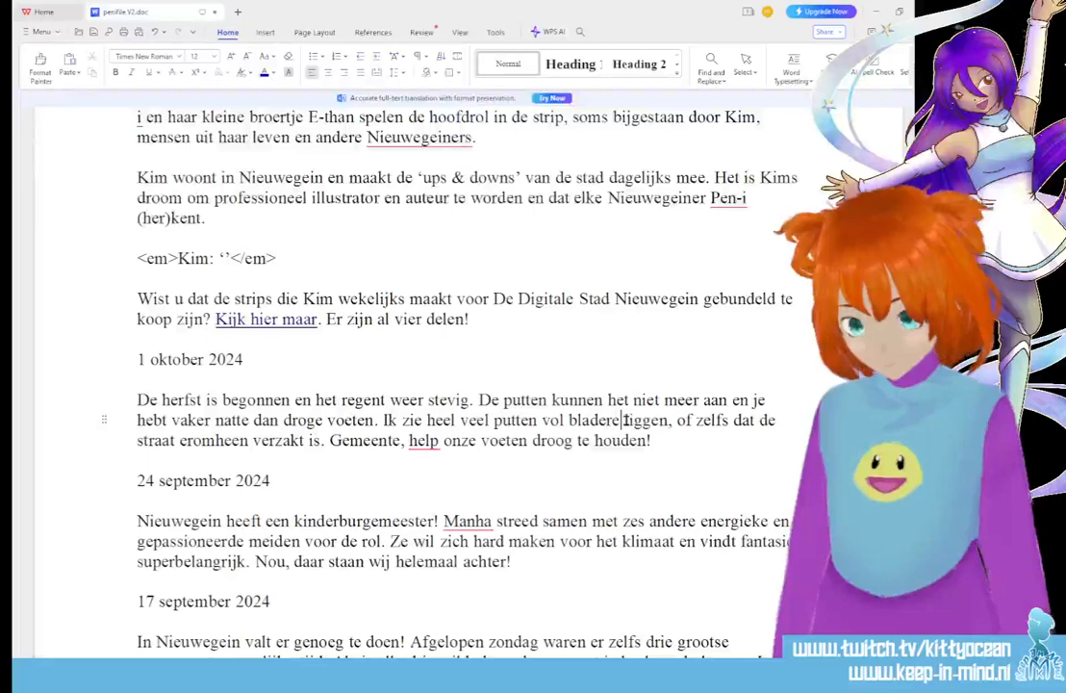
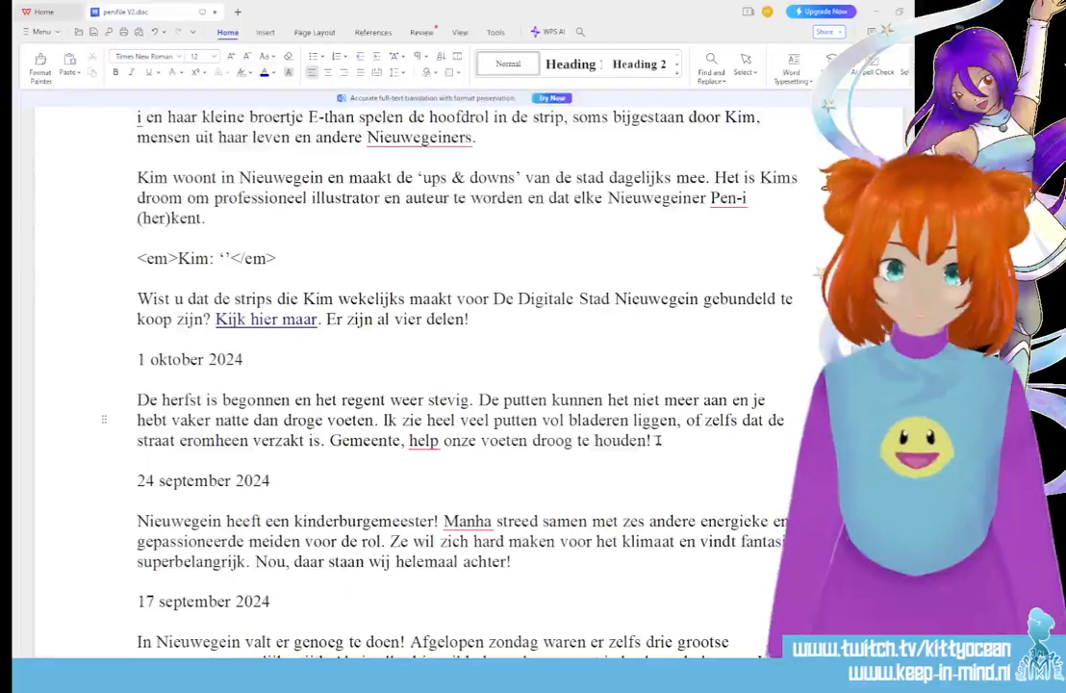
left_click_drag(655, 439, 139, 398)
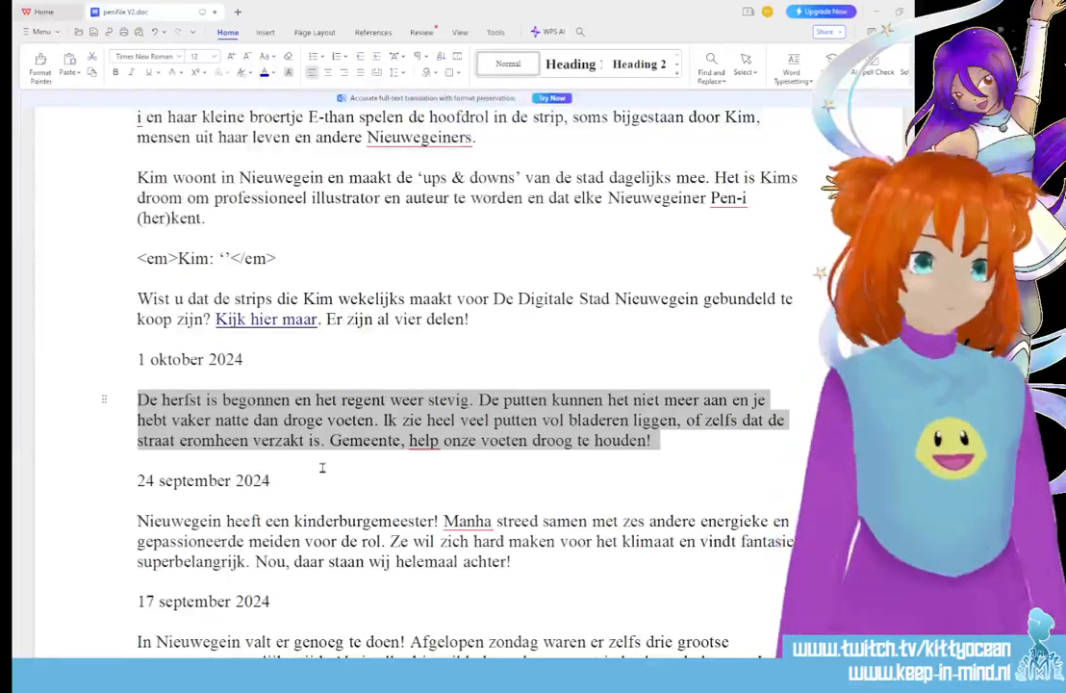
left_click(329, 460)
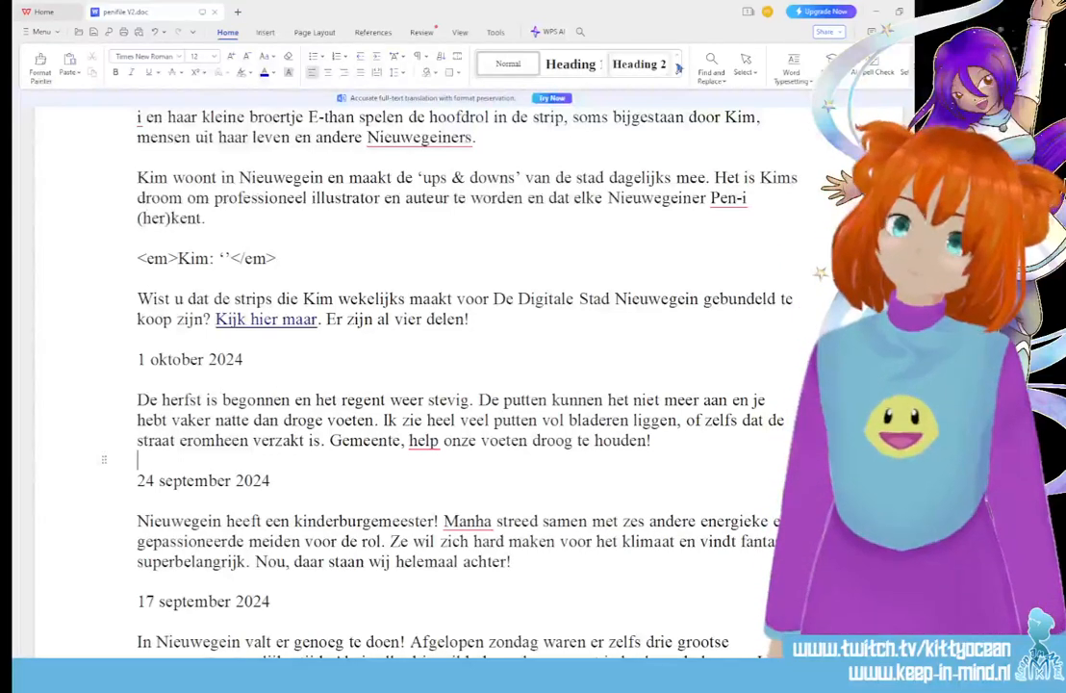
Switch to Photoshop, export the comic for web as a JPEG named 856 at quality 60, and close 856.psd with its changes saved
left_click(878, 12)
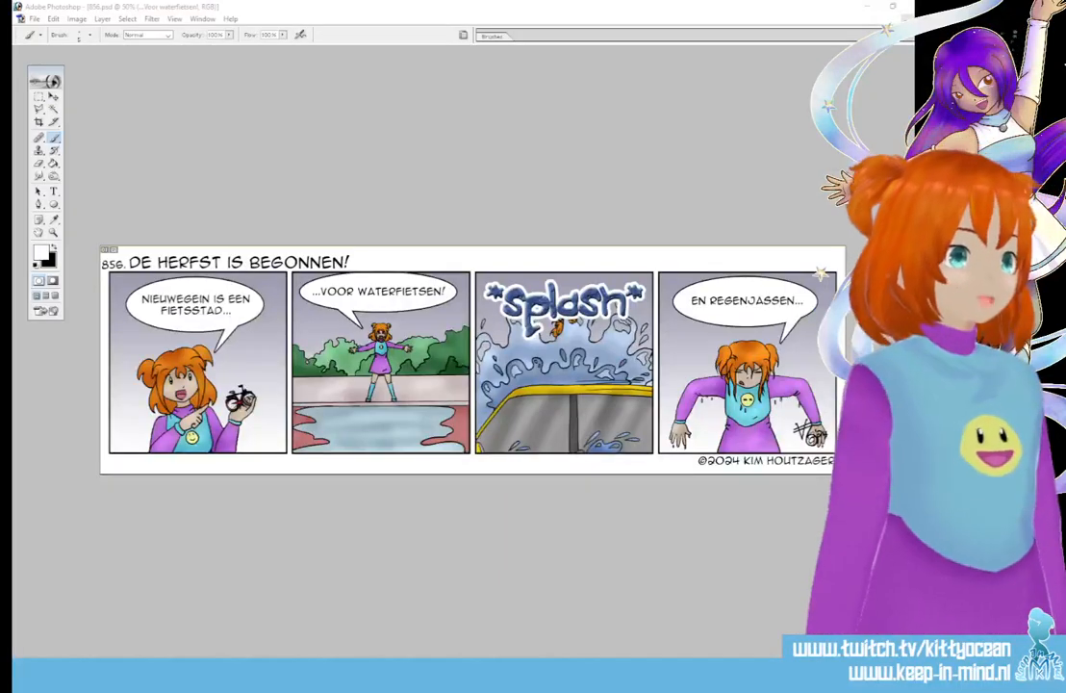
left_click(35, 19)
left_click(79, 137)
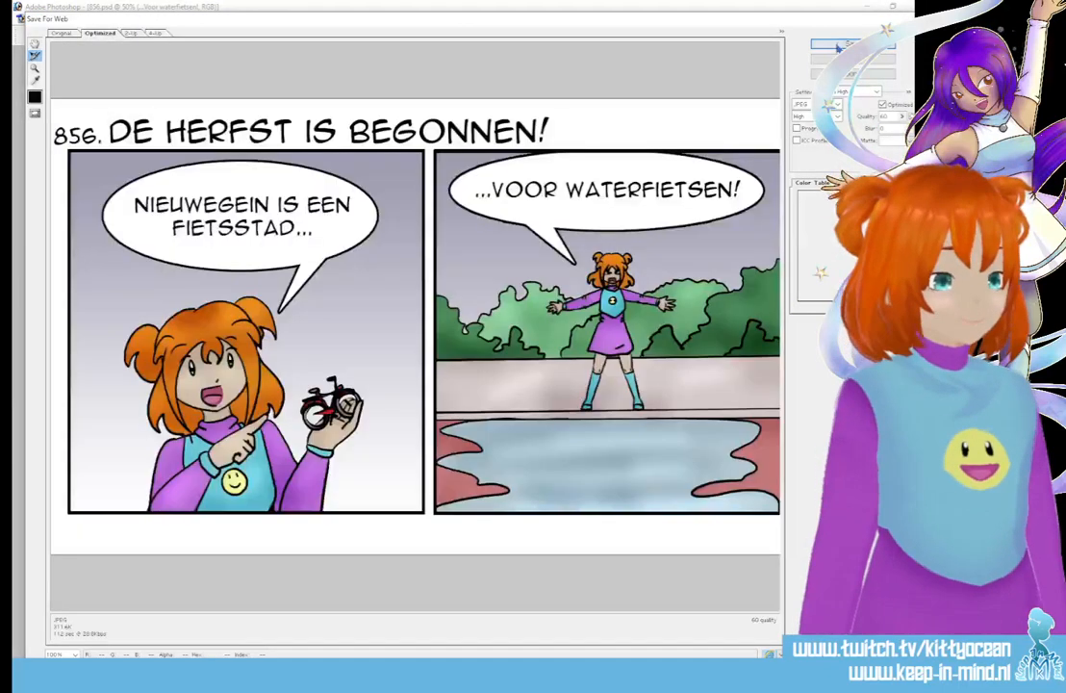
left_click(827, 45)
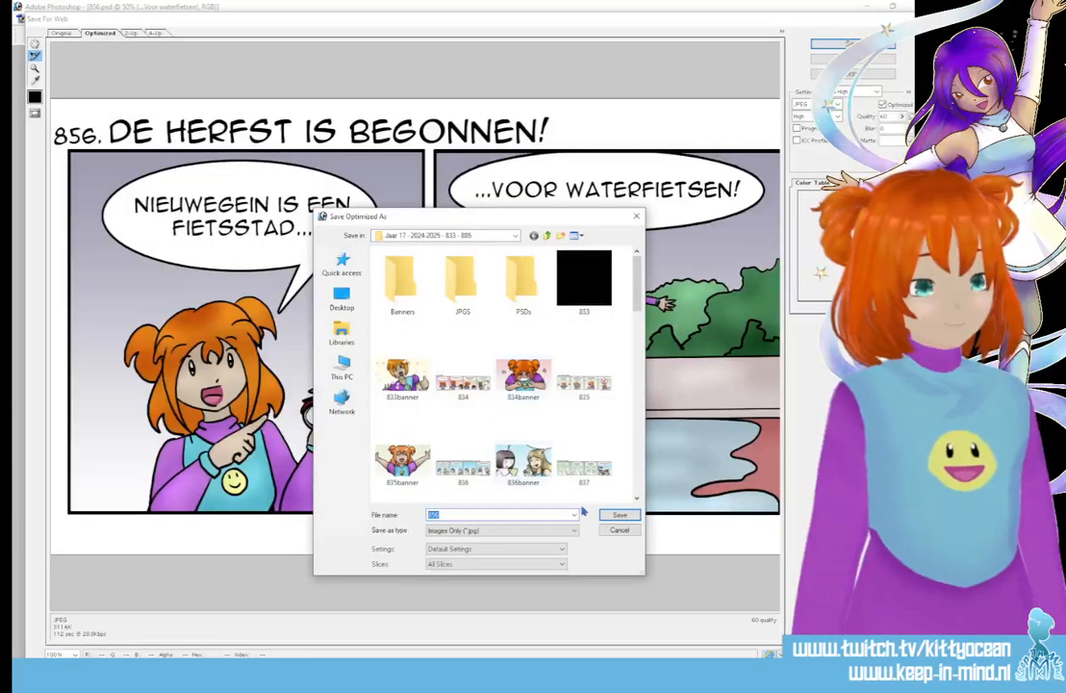
left_click(616, 513)
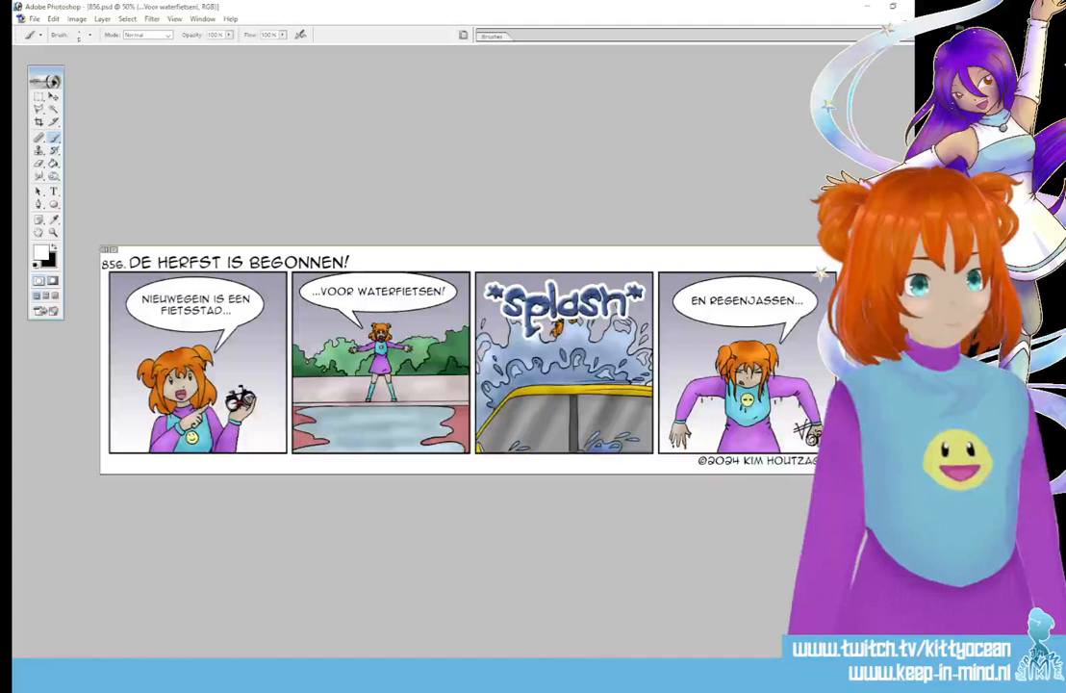
key("ctrl+w")
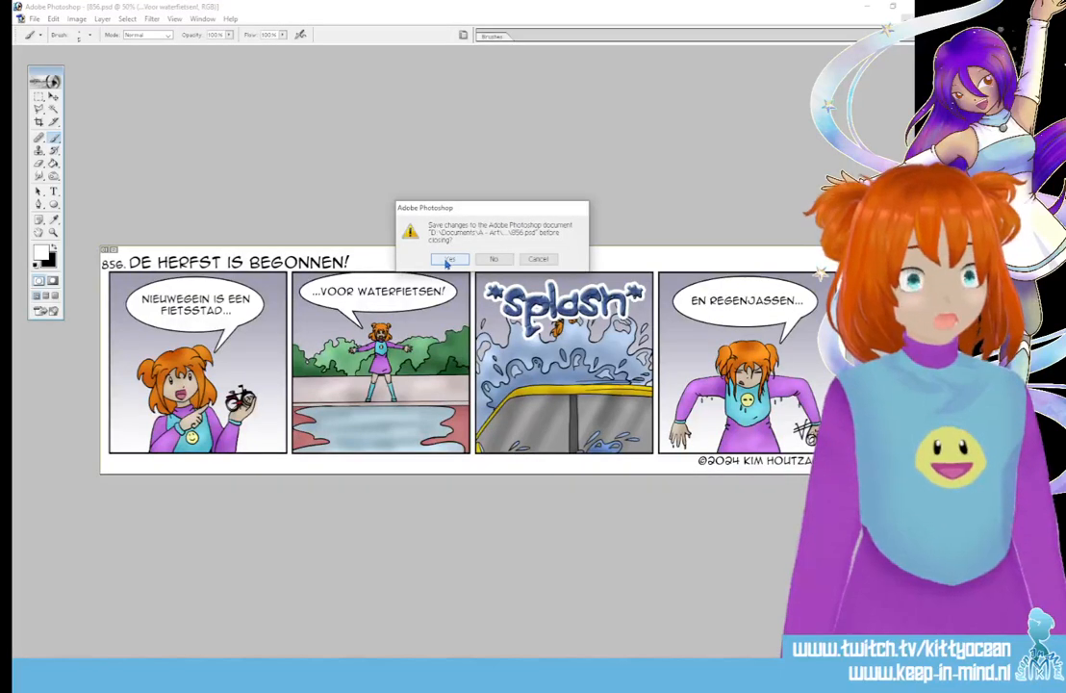
left_click(428, 256)
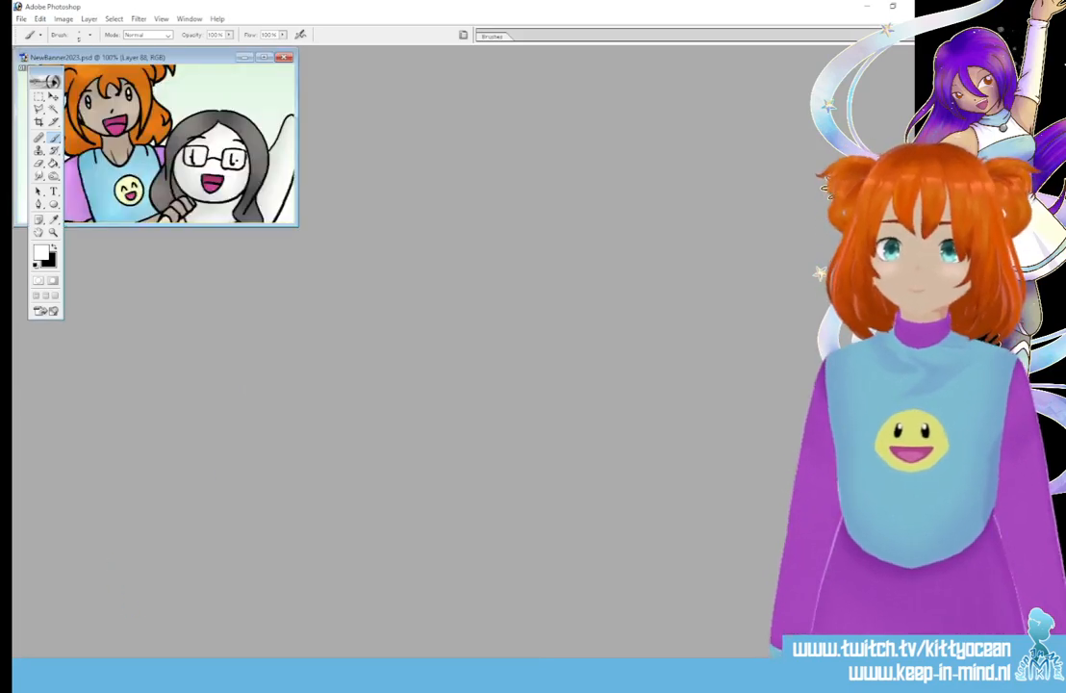
Open the exported 856.jpg, place its window below the NewBanner2023.psd window, and activate the Move tool
left_click(21, 19)
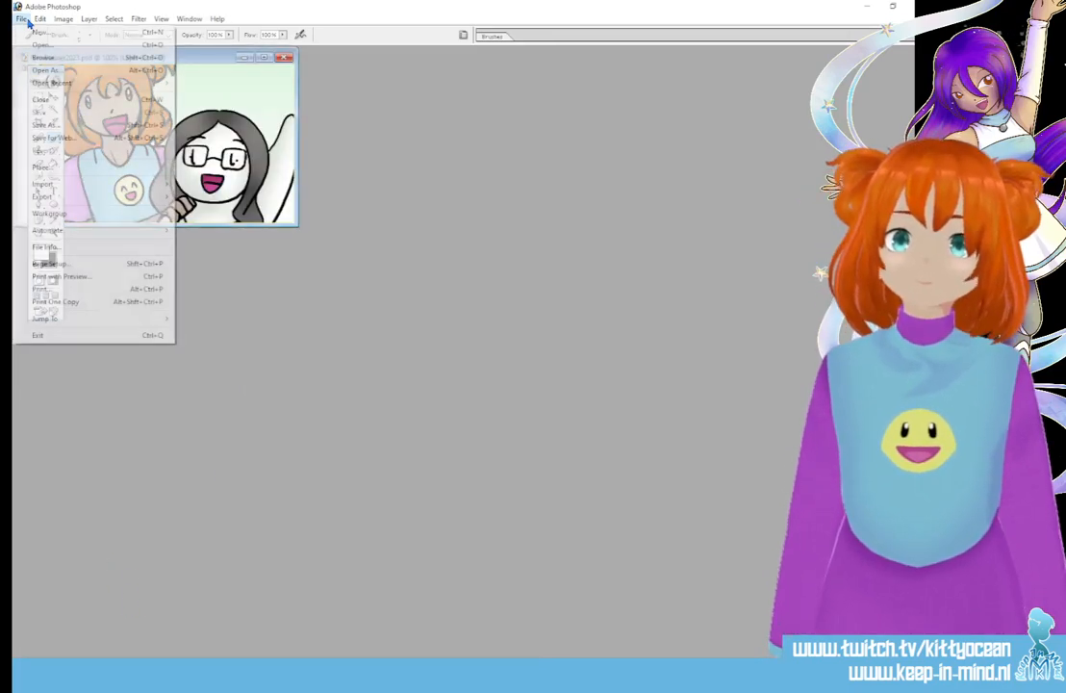
left_click(69, 48)
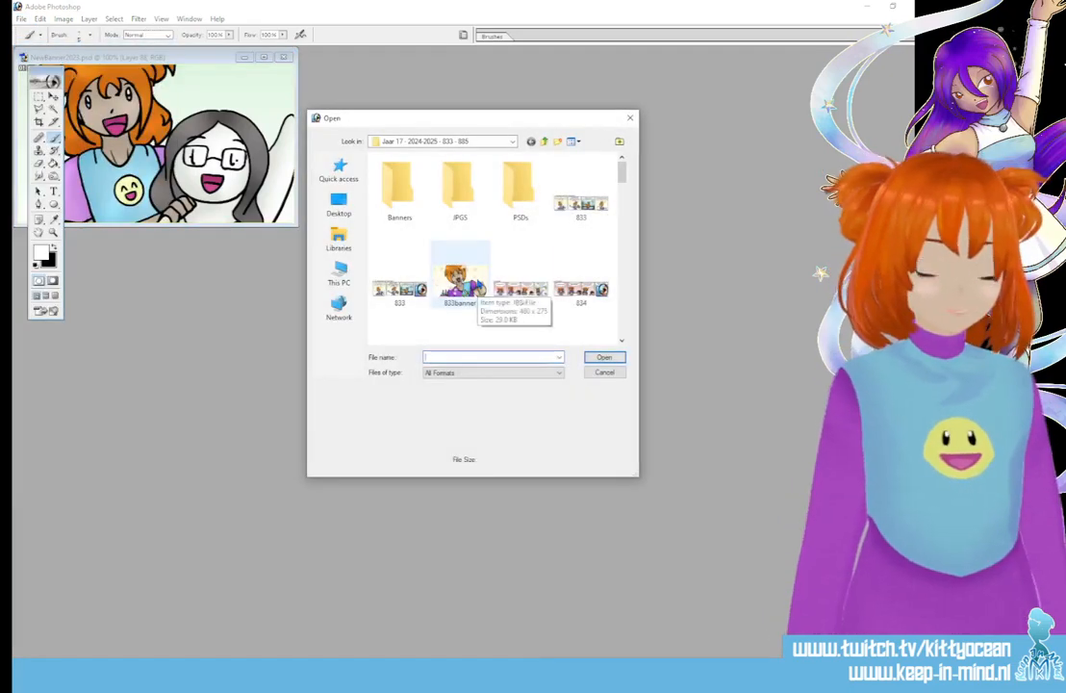
scroll(486, 303, "down", 5)
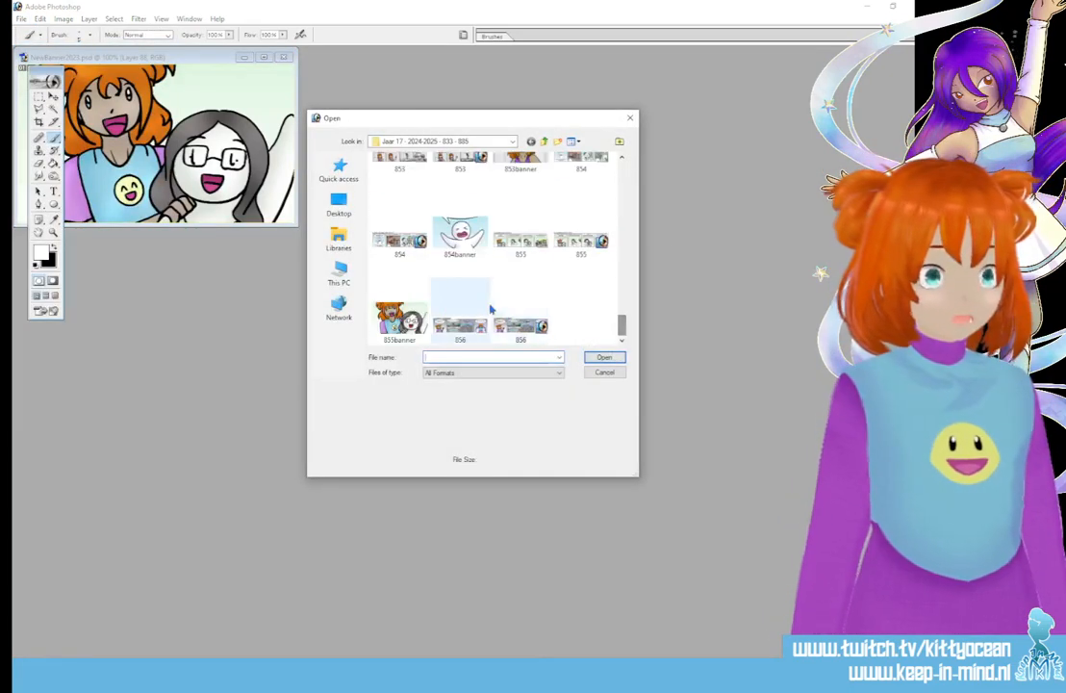
double_click(448, 321)
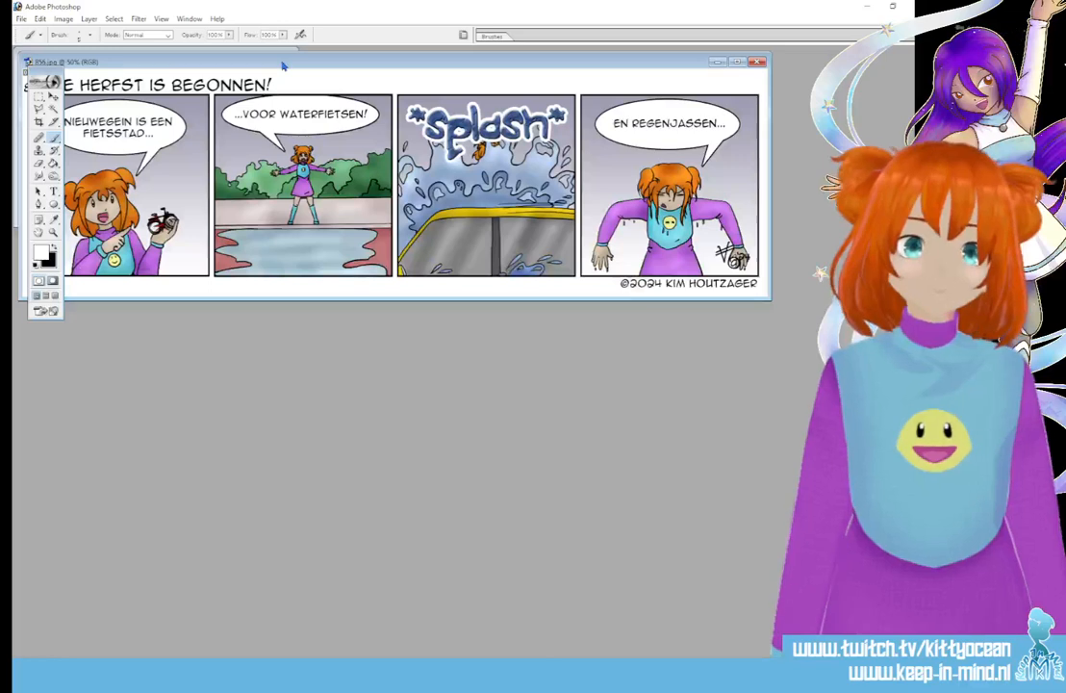
left_click_drag(283, 65, 296, 269)
key("v")
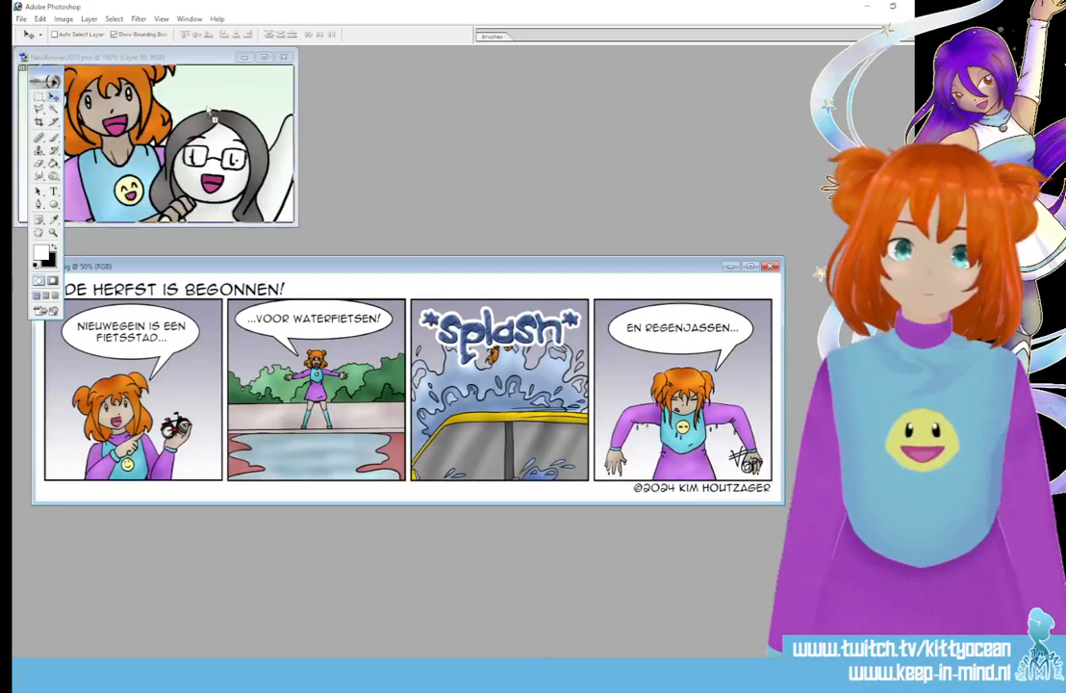
Position the first comic panel's artwork in NewBanner2023.psd so the girl and the small bicycle fill the banner
left_click_drag(210, 113, 206, 120)
left_click_drag(188, 58, 319, 256)
left_click_drag(289, 409, 333, 346)
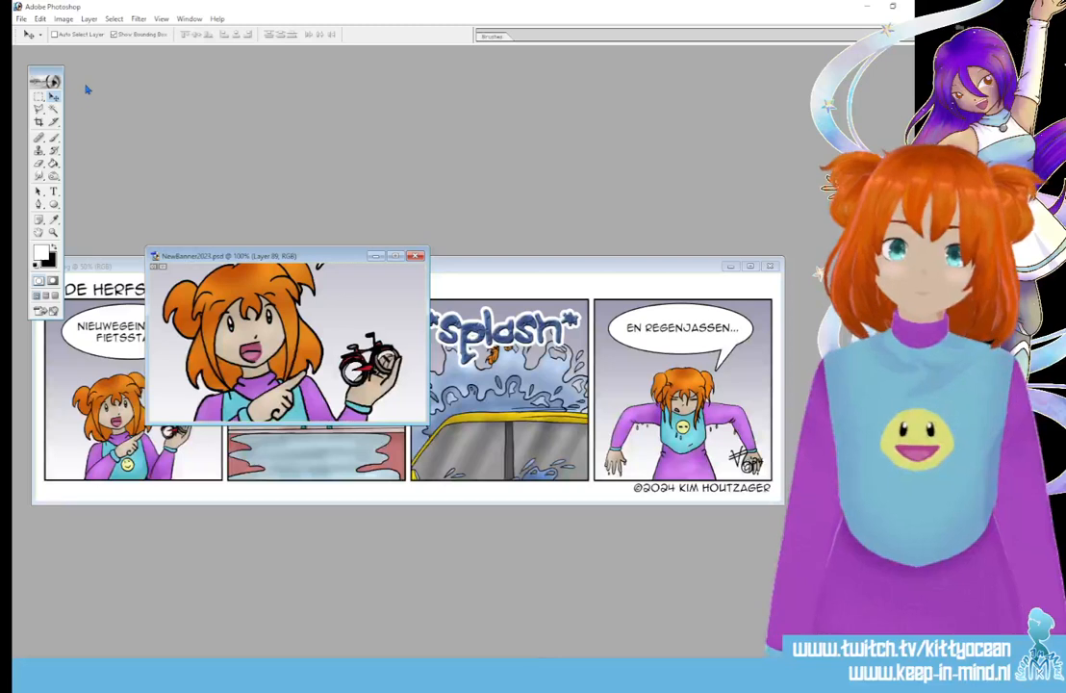
Export the banner for the web as a JPEG named 856banner in the folder with the other comic banners
left_click(21, 18)
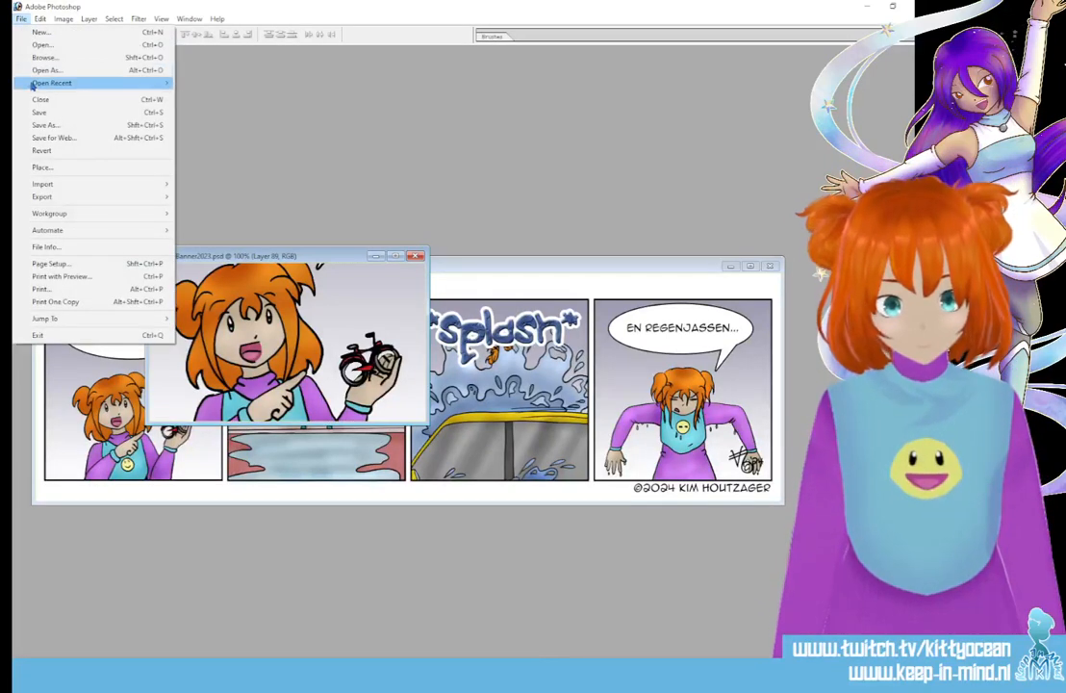
left_click(88, 140)
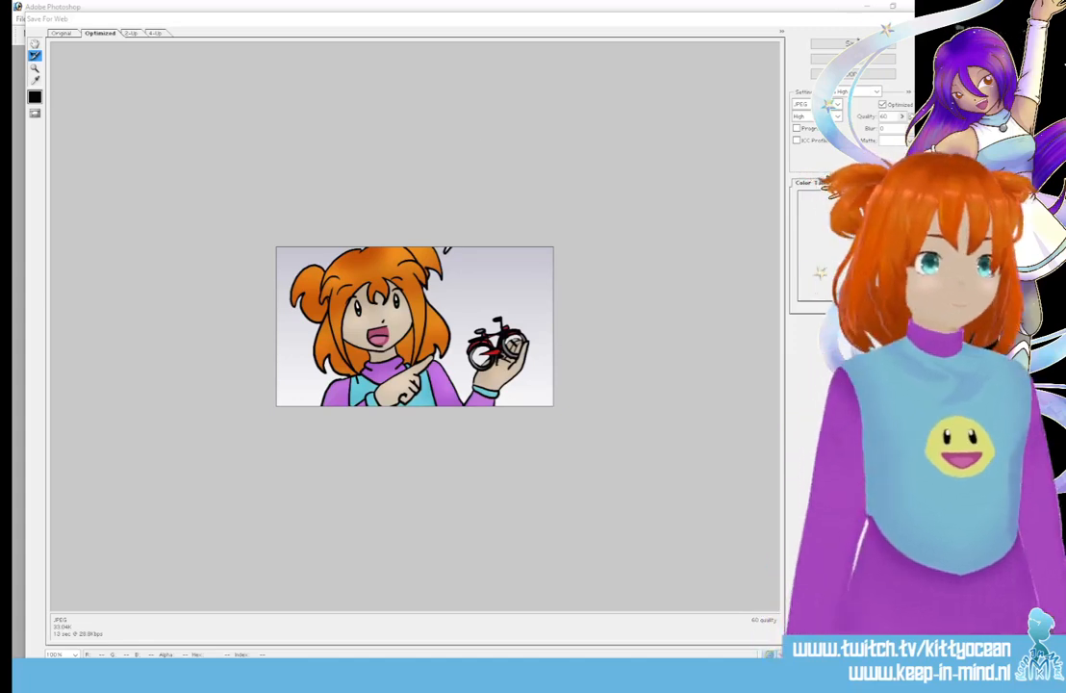
key("Return")
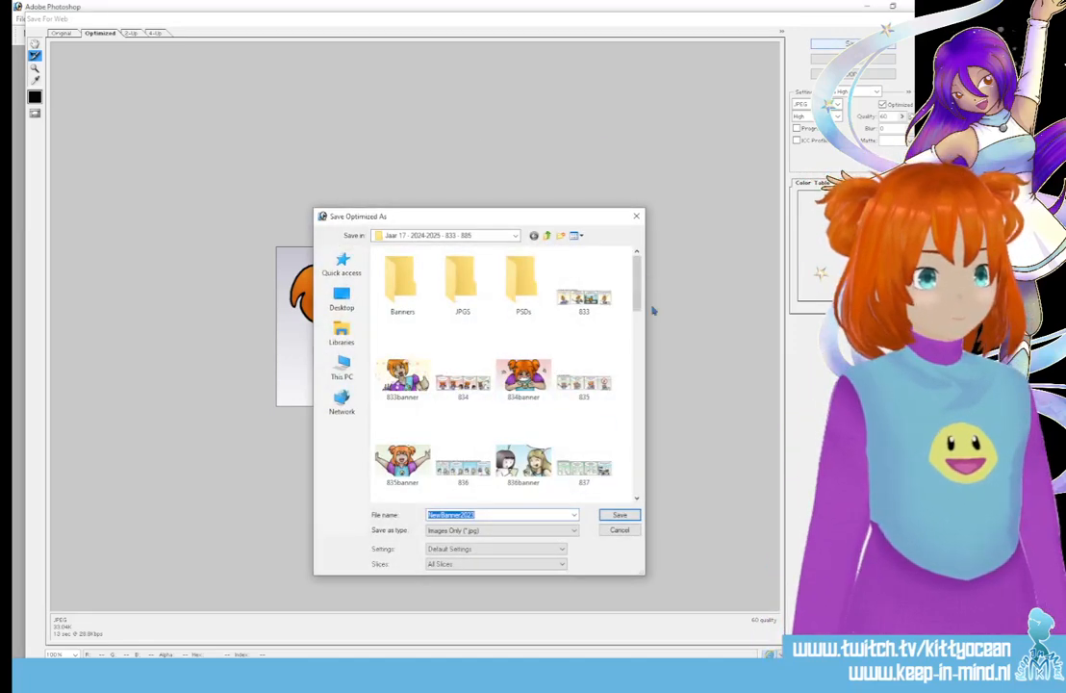
left_click_drag(636, 284, 625, 503)
left_click(463, 468)
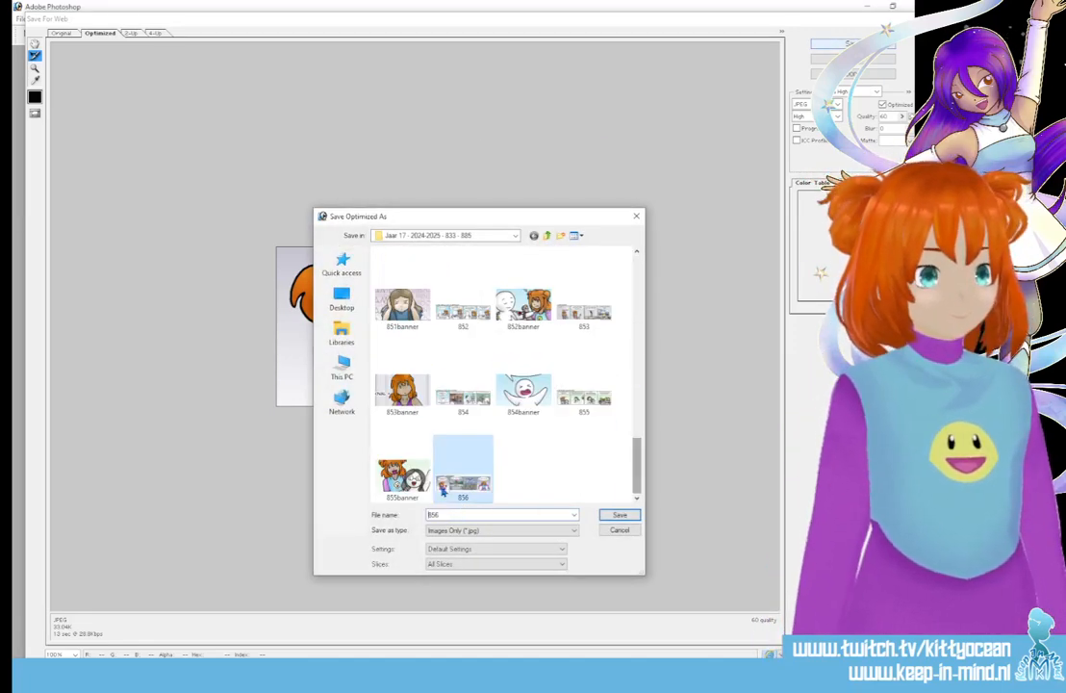
left_click(488, 515)
type("banner")
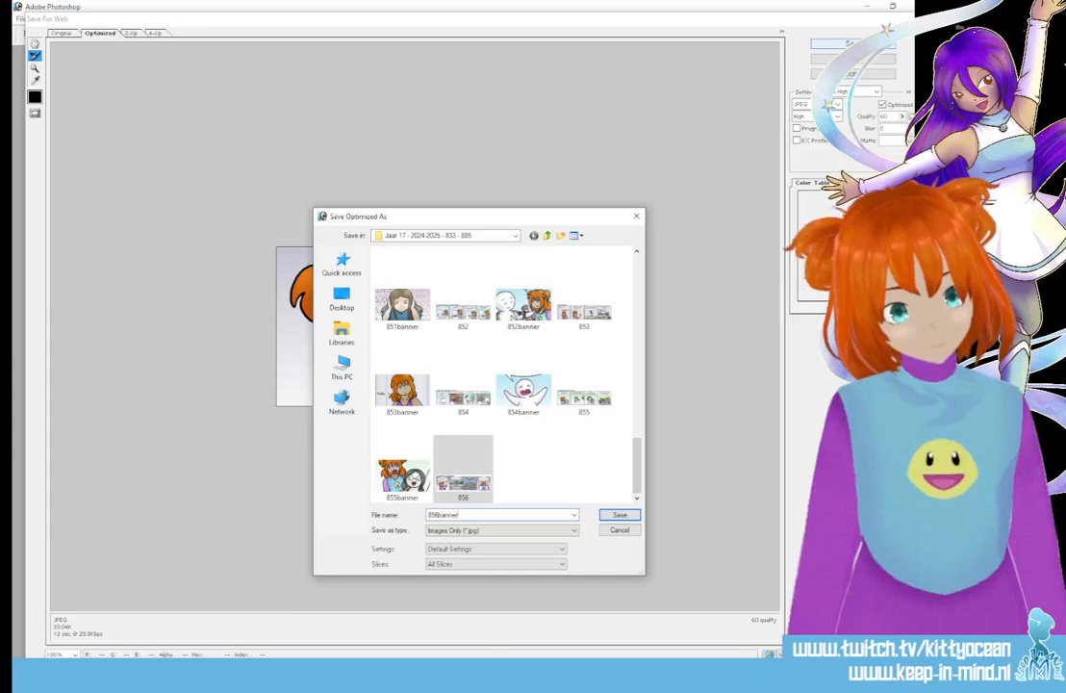
key("Return")
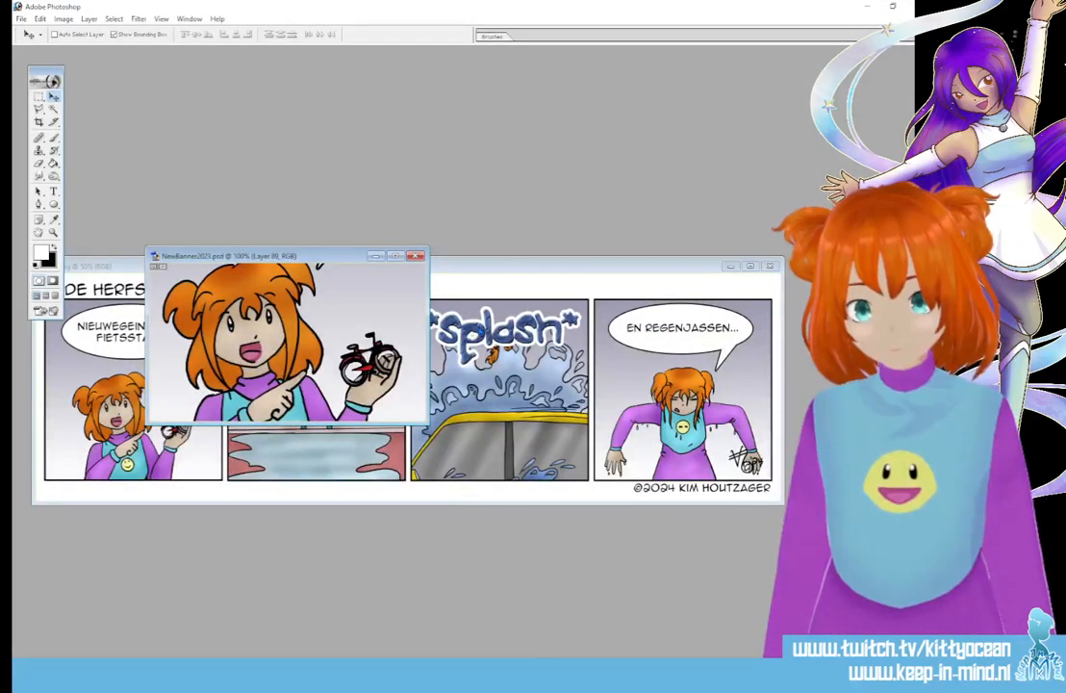
Close the banner document and the comic strip document
left_click(415, 255)
left_click(493, 253)
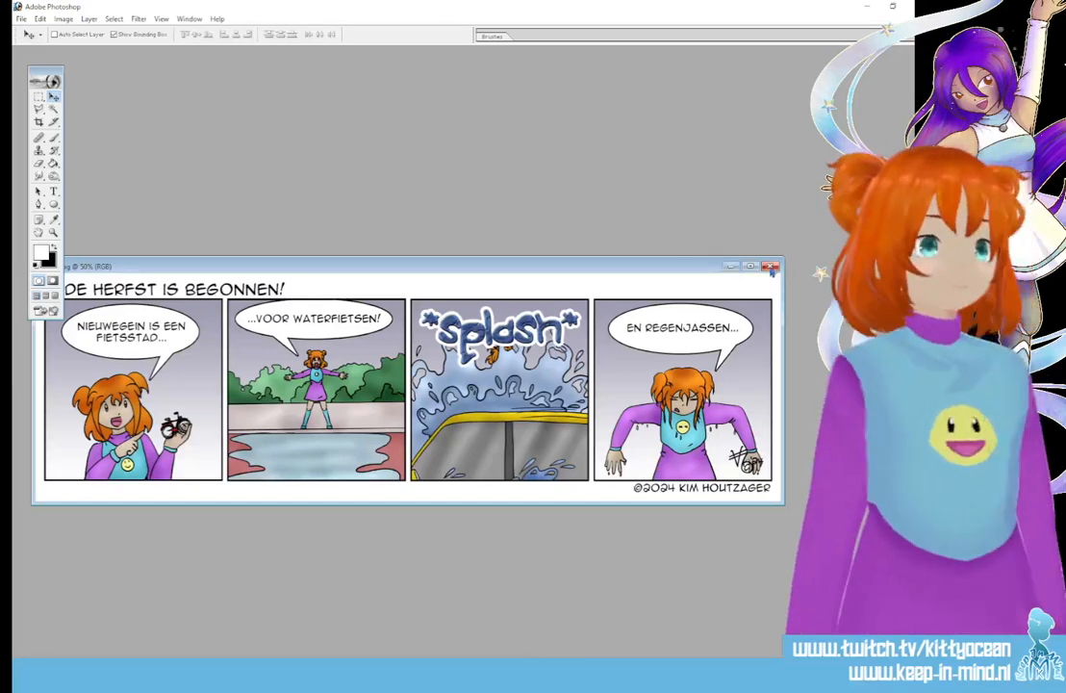
key("ctrl+w")
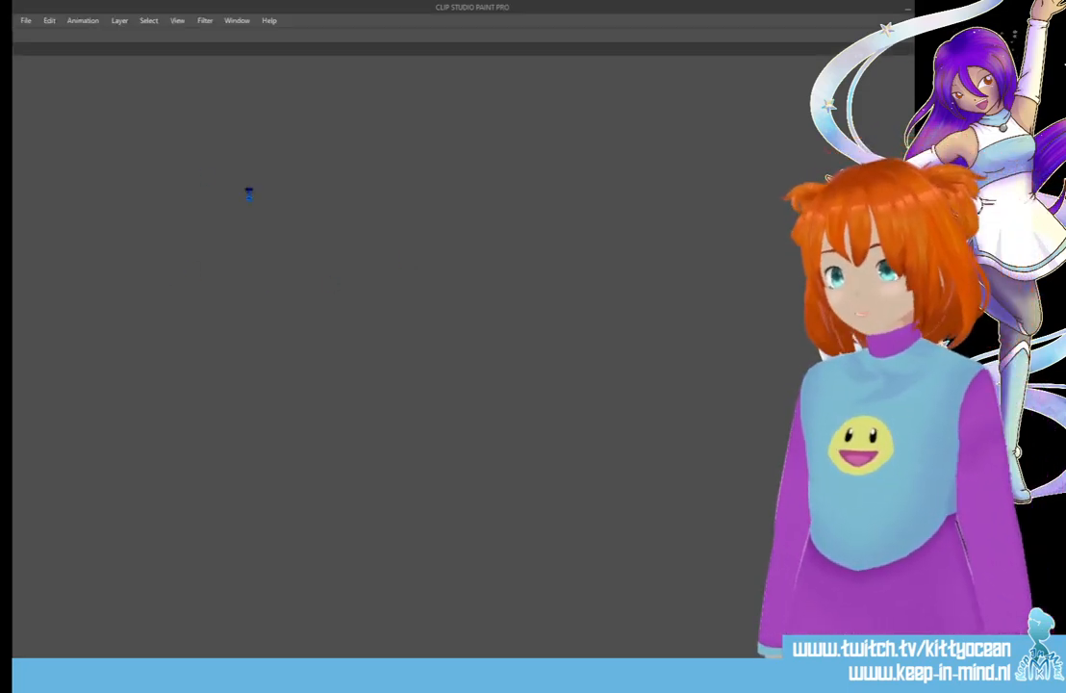
Switch to Clip Studio Paint and open the recent drawing fye7test.clip
left_click(26, 20)
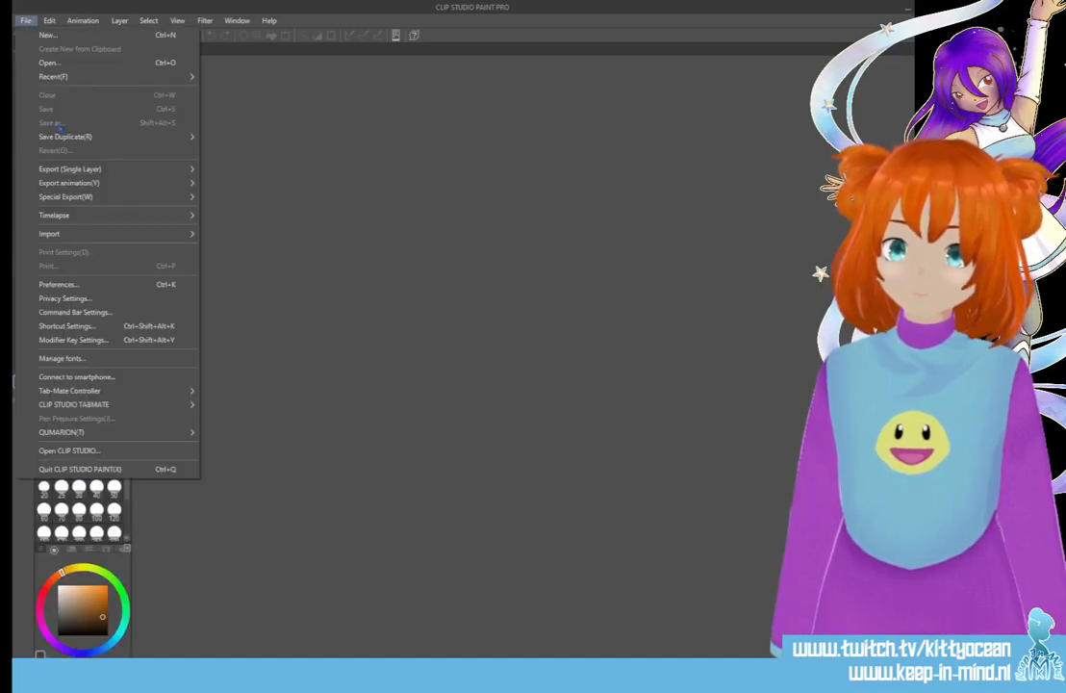
mouse_move(96, 81)
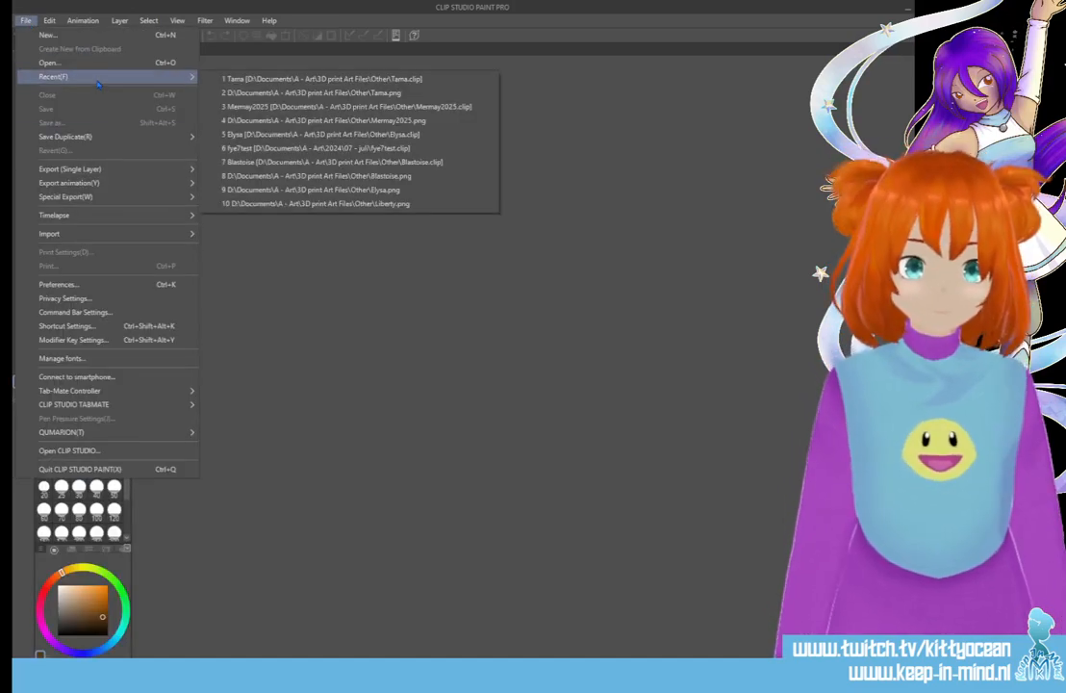
left_click(303, 134)
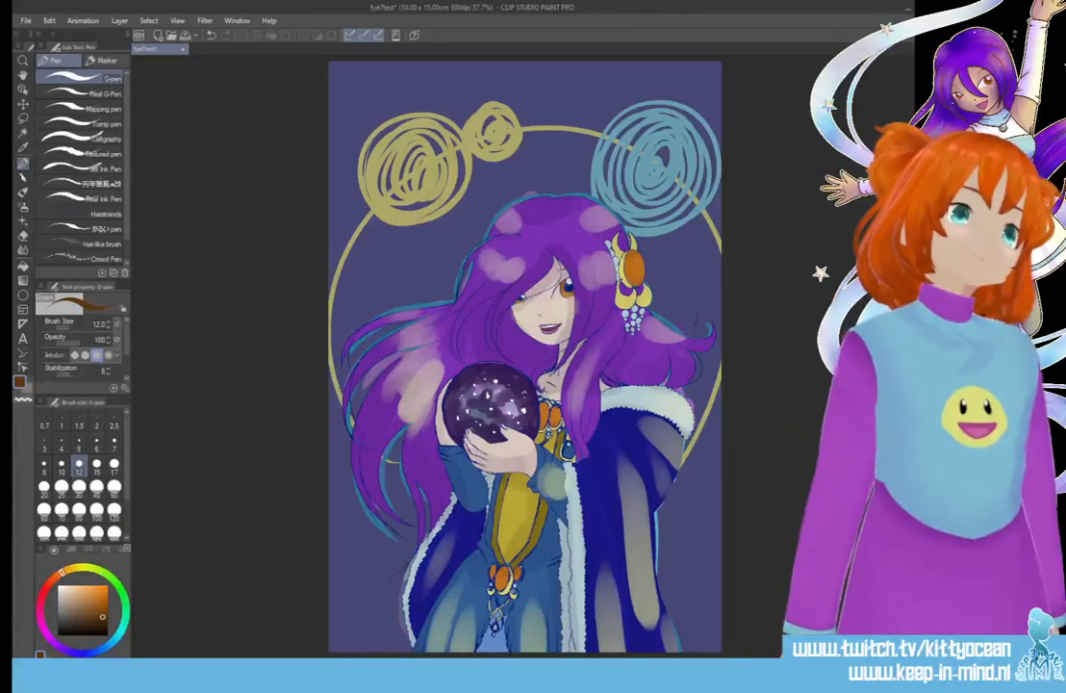
Choose the 万年筆風▲改 pen, try a short stroke on the hair, and set the brush size to 1
key("ctrl+plus")
key("ctrl+plus")
key("ctrl+plus")
key("ctrl+plus")
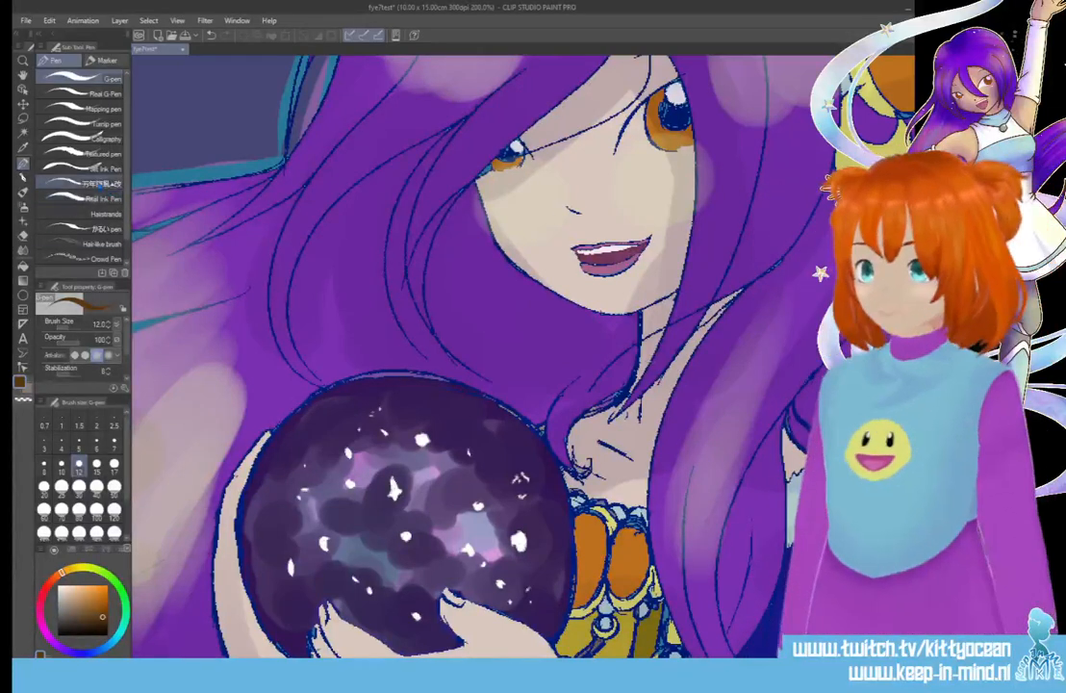
left_click(96, 183)
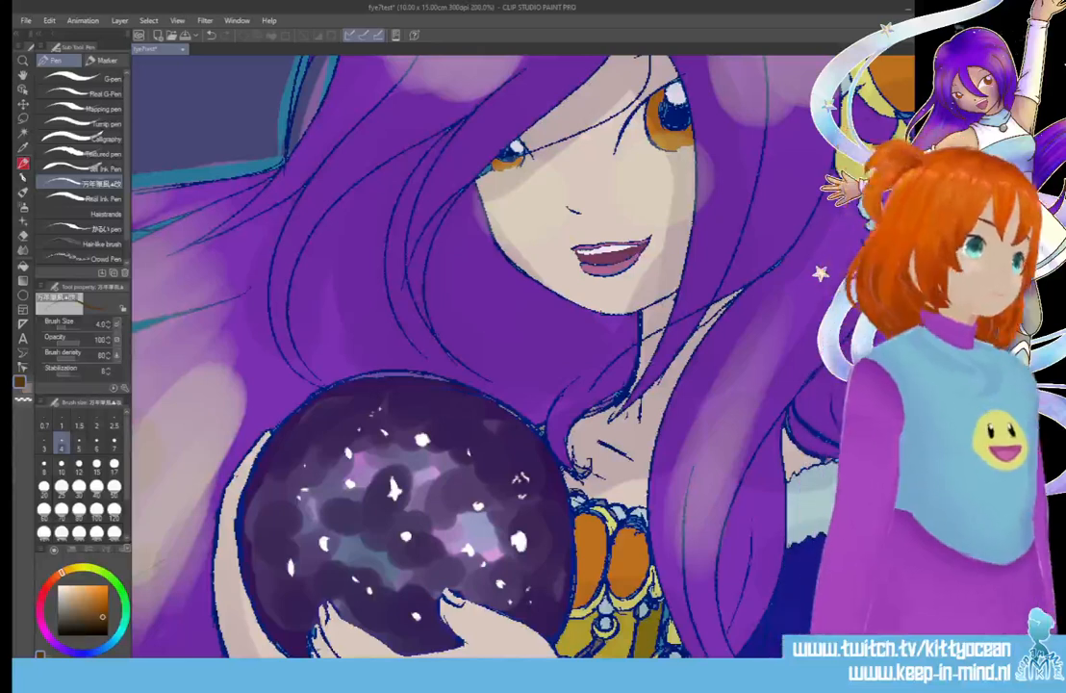
left_click_drag(525, 367, 561, 356)
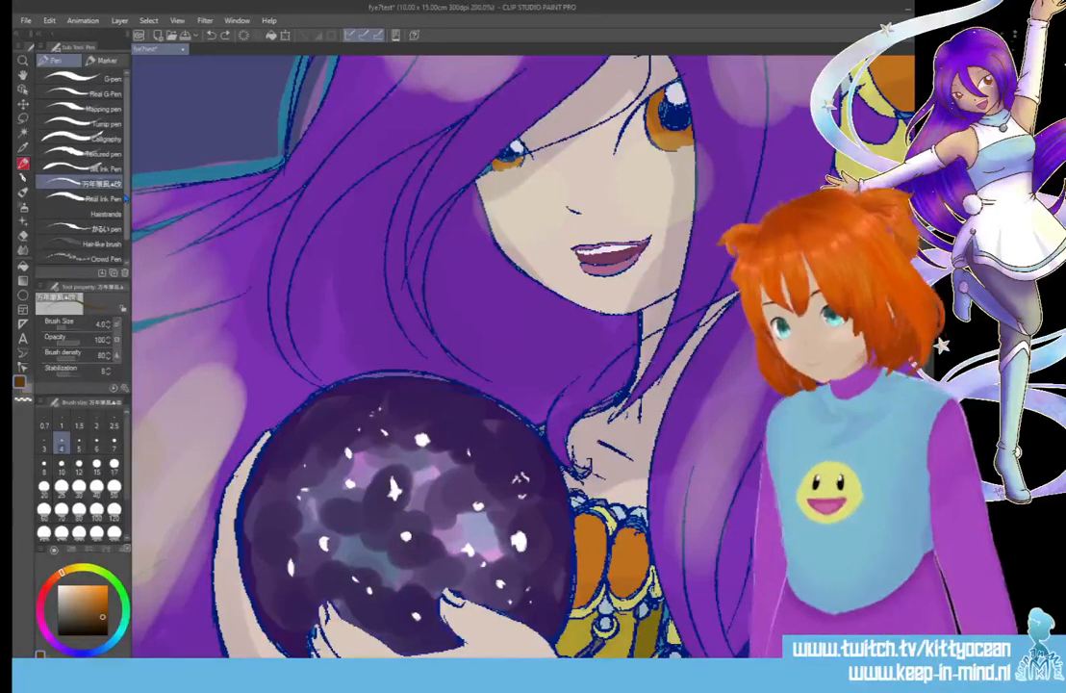
left_click(61, 420)
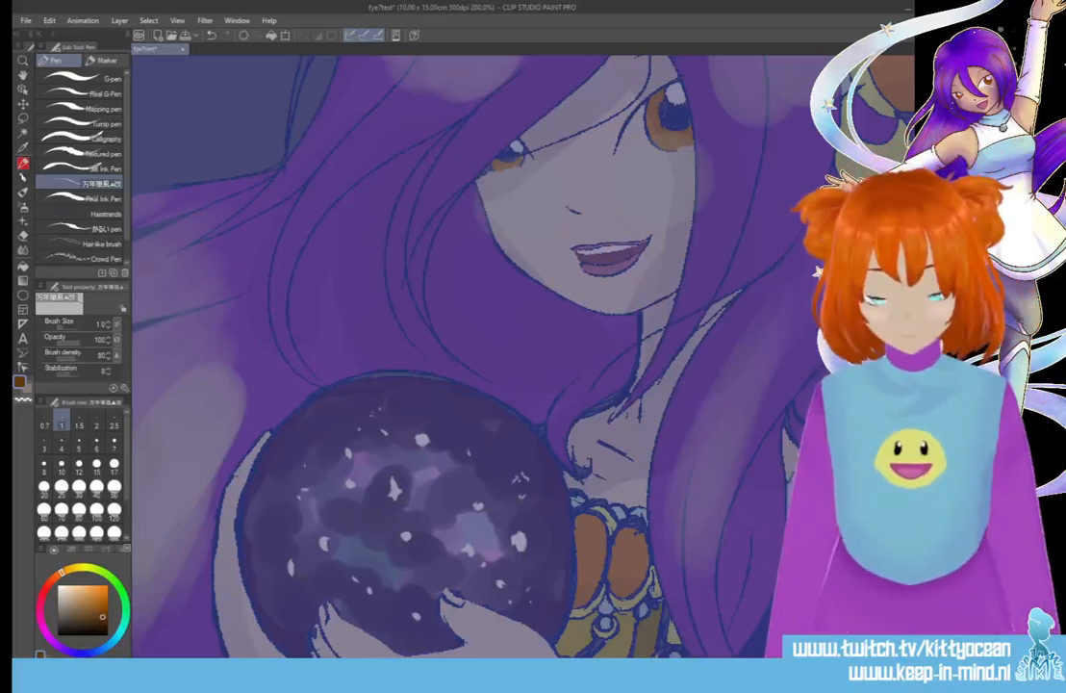
Trace the face's lashes, eyebrow, nose, lips and irises with thin brown lines over the blue sketch
scroll(519, 356, "up", 5)
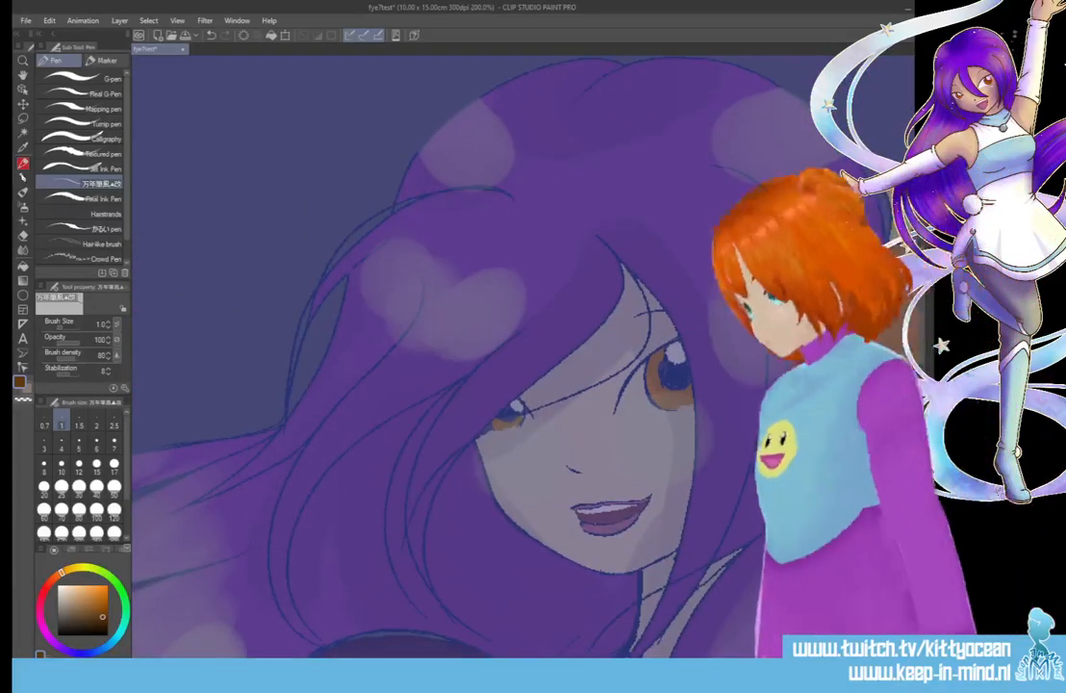
scroll(870, 332, "up", 2)
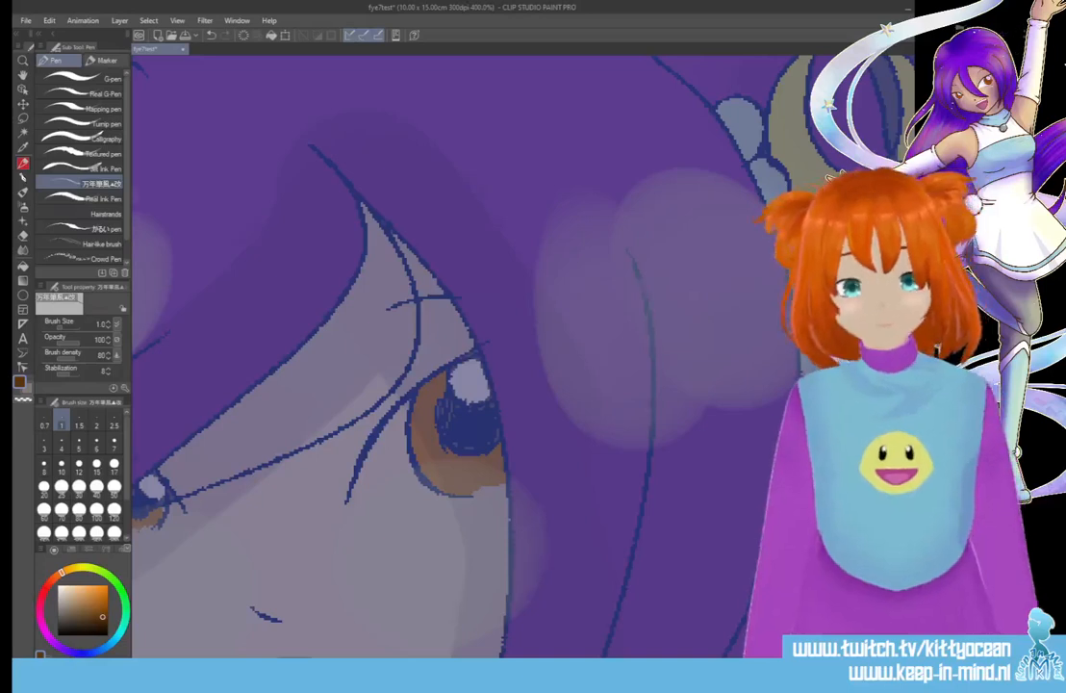
scroll(519, 356, "down", 3)
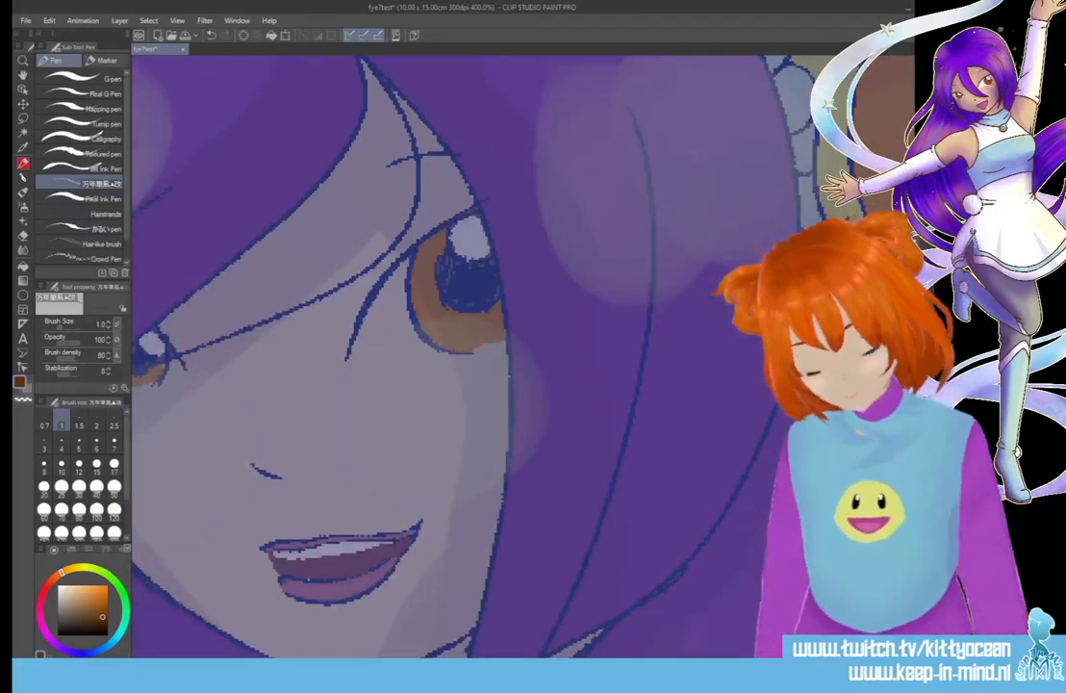
left_click_drag(346, 360, 568, 360)
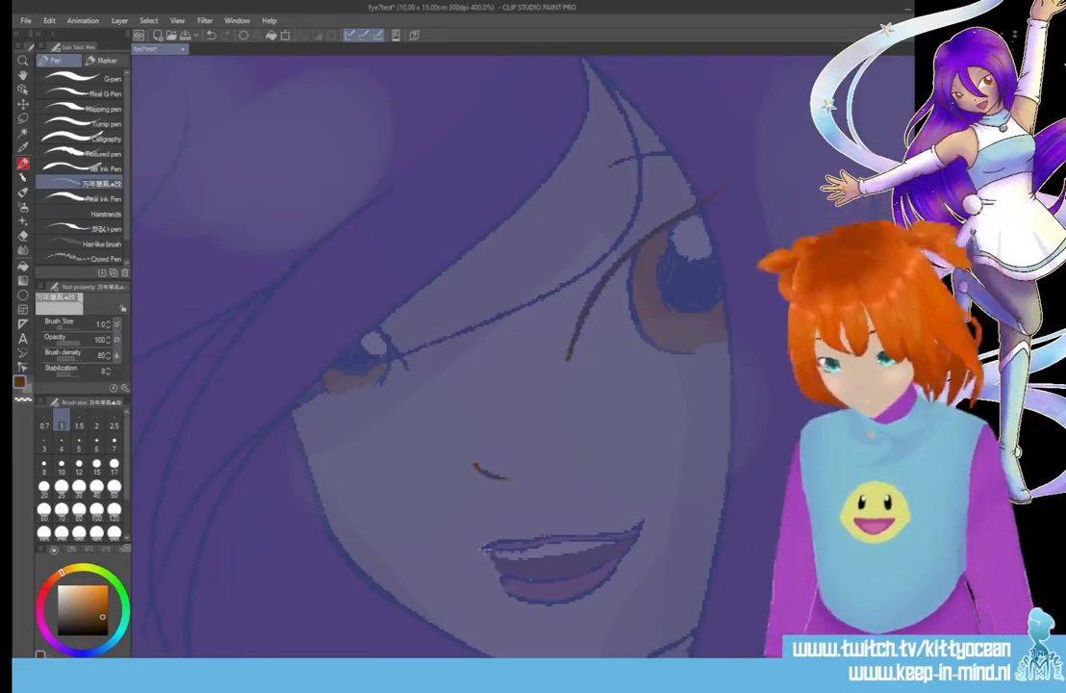
left_click_drag(517, 542, 623, 534)
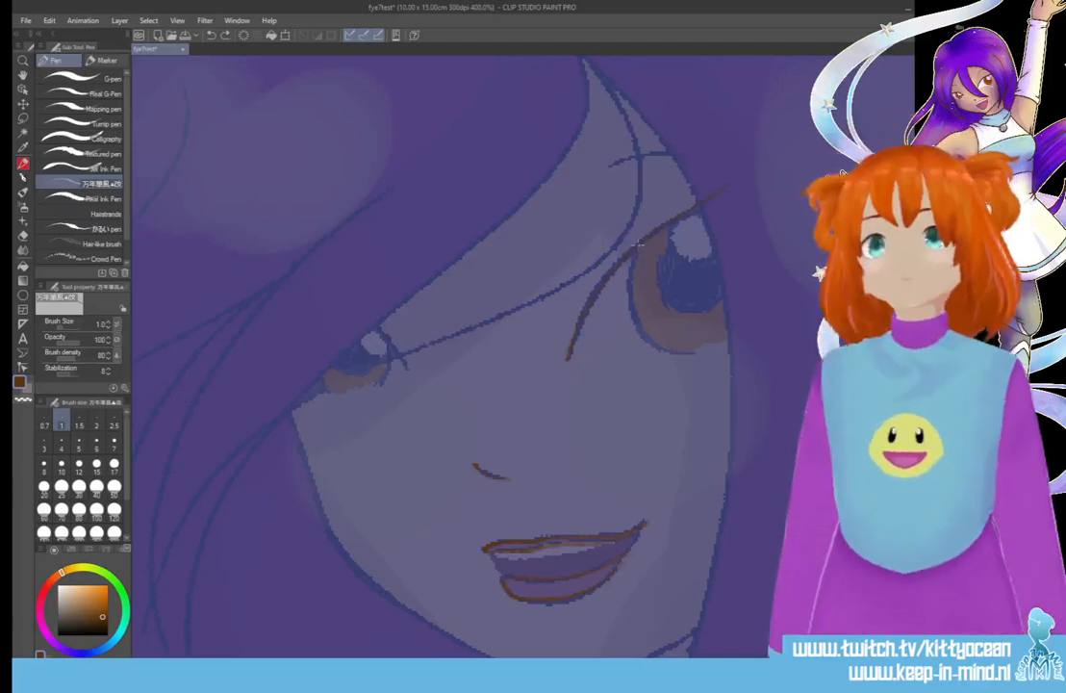
mouse_move(634, 248)
left_mouse_down()
mouse_move(625, 285)
mouse_move(646, 336)
mouse_move(692, 353)
left_mouse_up()
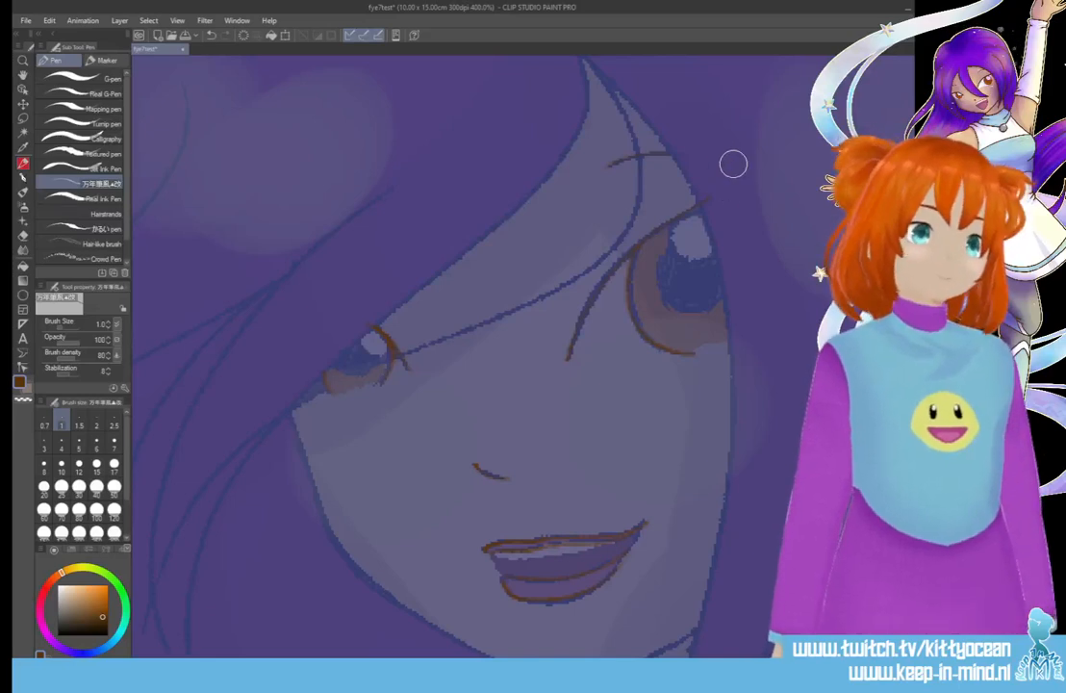
Trace the long hair strands framing both sides of the face in brown, starting from the parting above the forehead
scroll(732, 164, "up", 3)
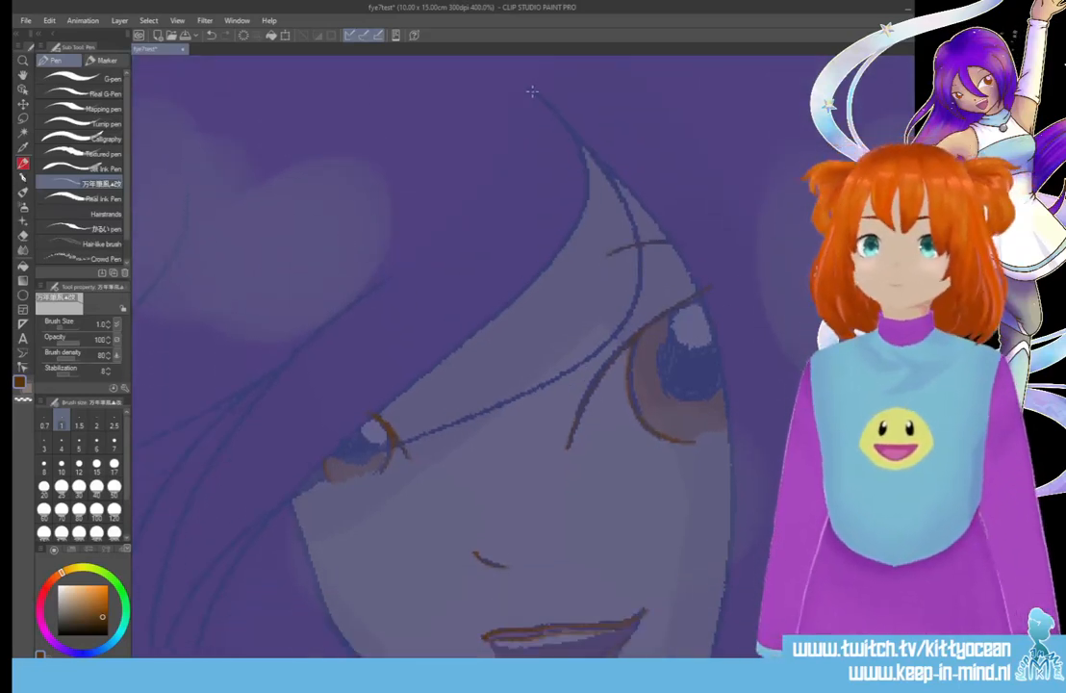
mouse_move(554, 104)
left_mouse_down()
mouse_move(588, 169)
mouse_move(575, 226)
left_mouse_up()
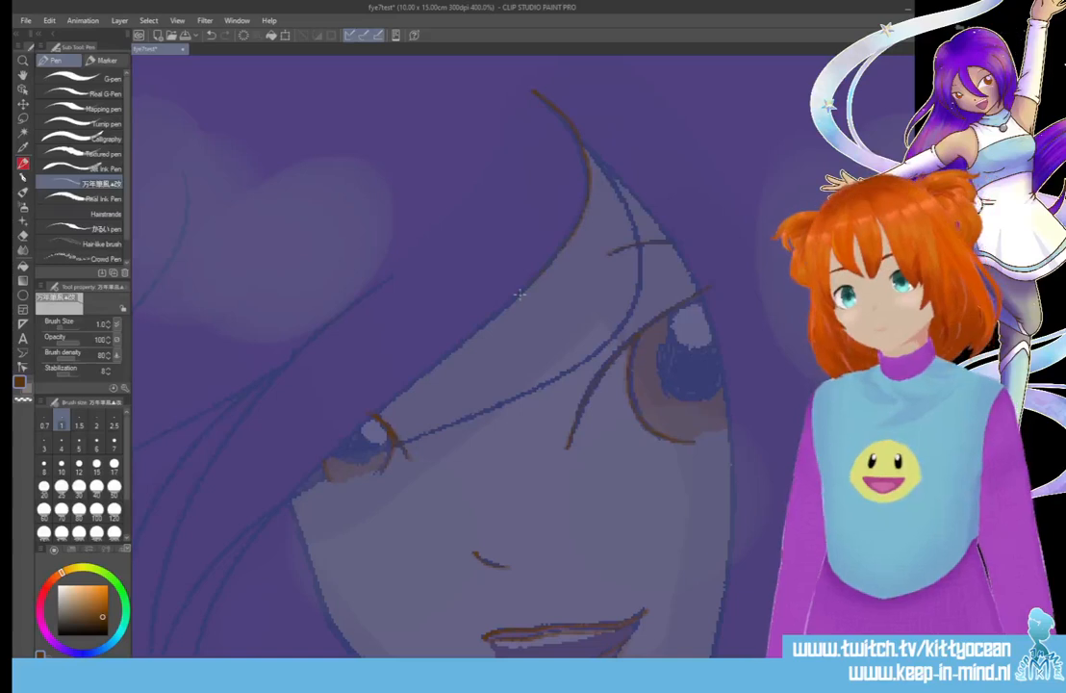
mouse_move(445, 360)
left_mouse_down()
mouse_move(321, 447)
mouse_move(176, 604)
mouse_move(146, 658)
left_mouse_up()
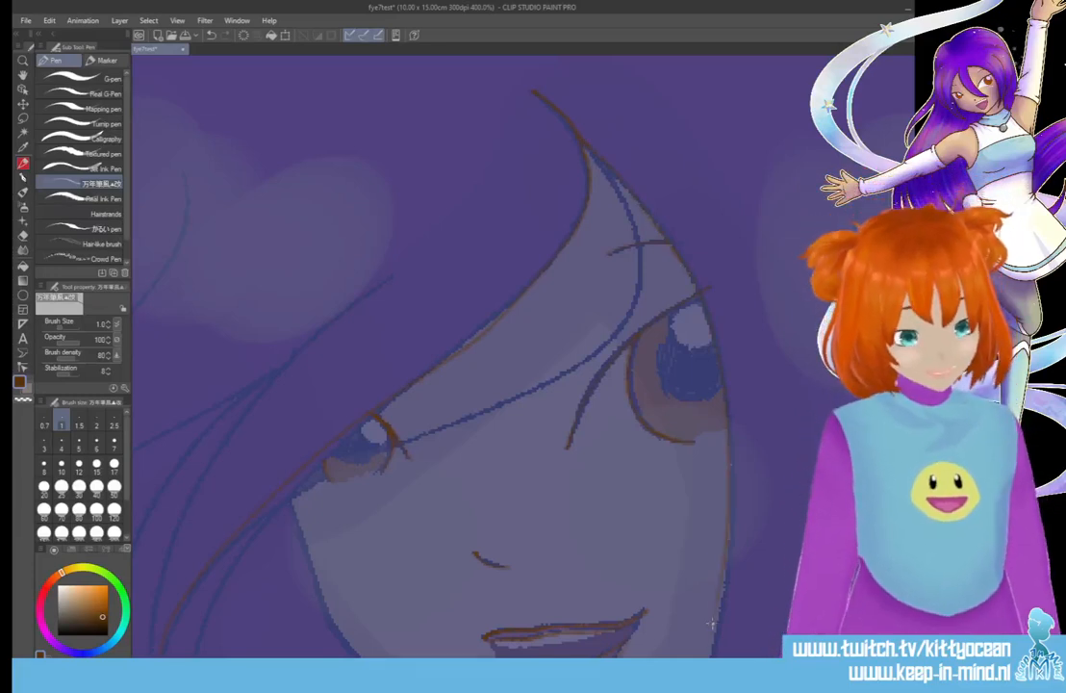
scroll(713, 296, "down", 5)
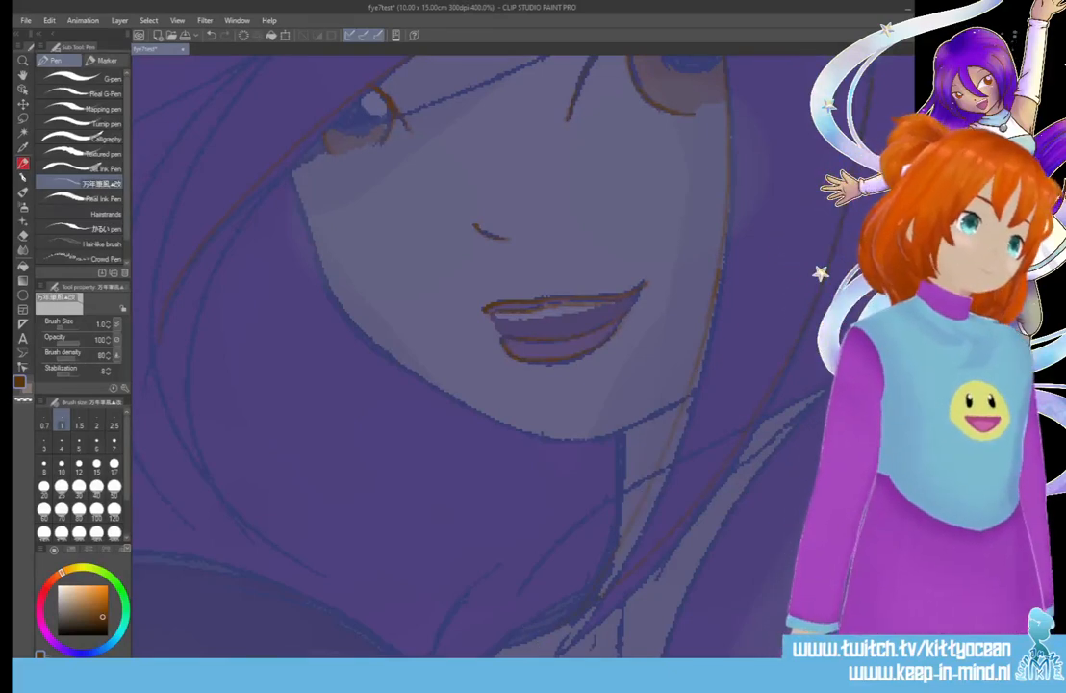
scroll(839, 223, "up", 5)
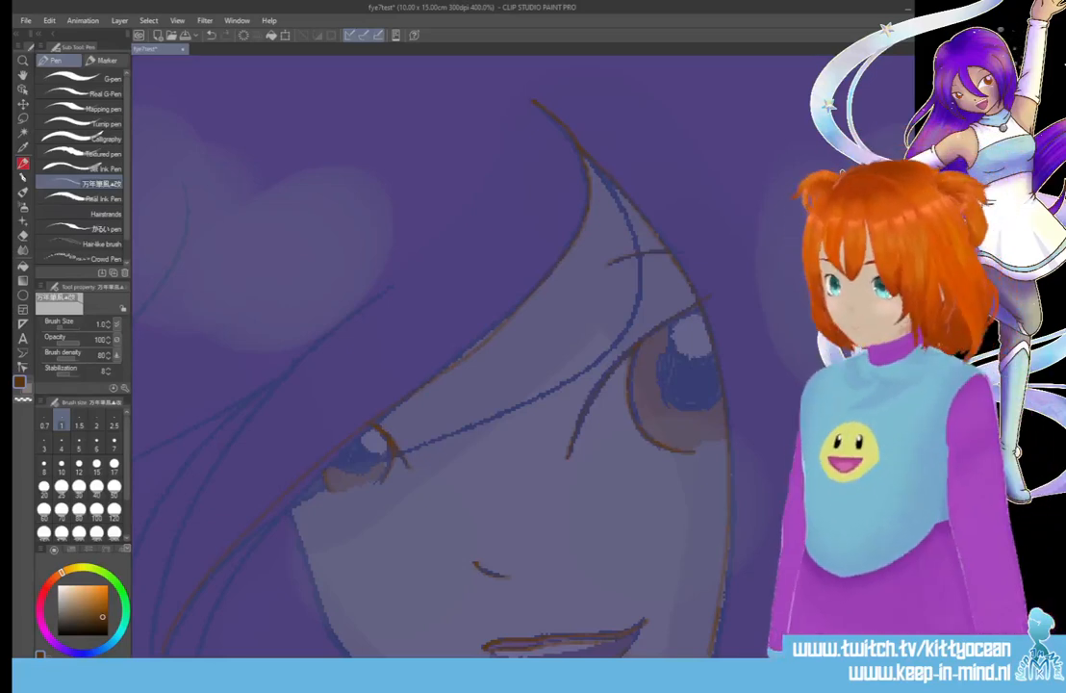
Trace the inner hair strand and the long outer hair edge running beside the jewelled hair ornament in brown
scroll(660, 617, "right", 5)
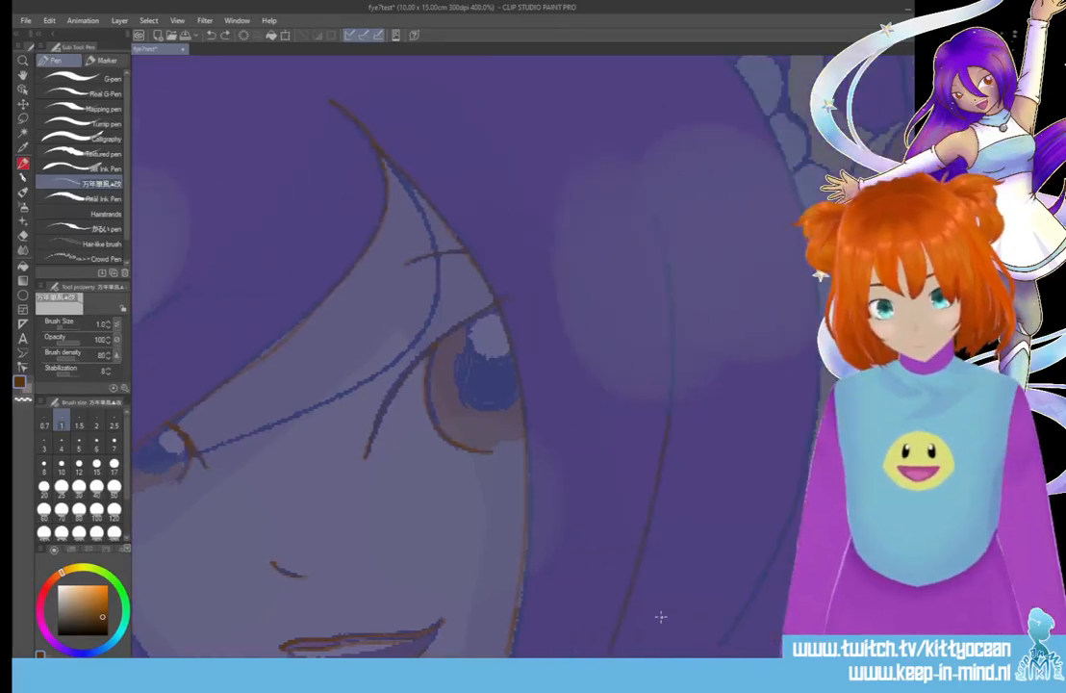
left_click_drag(653, 220, 669, 399)
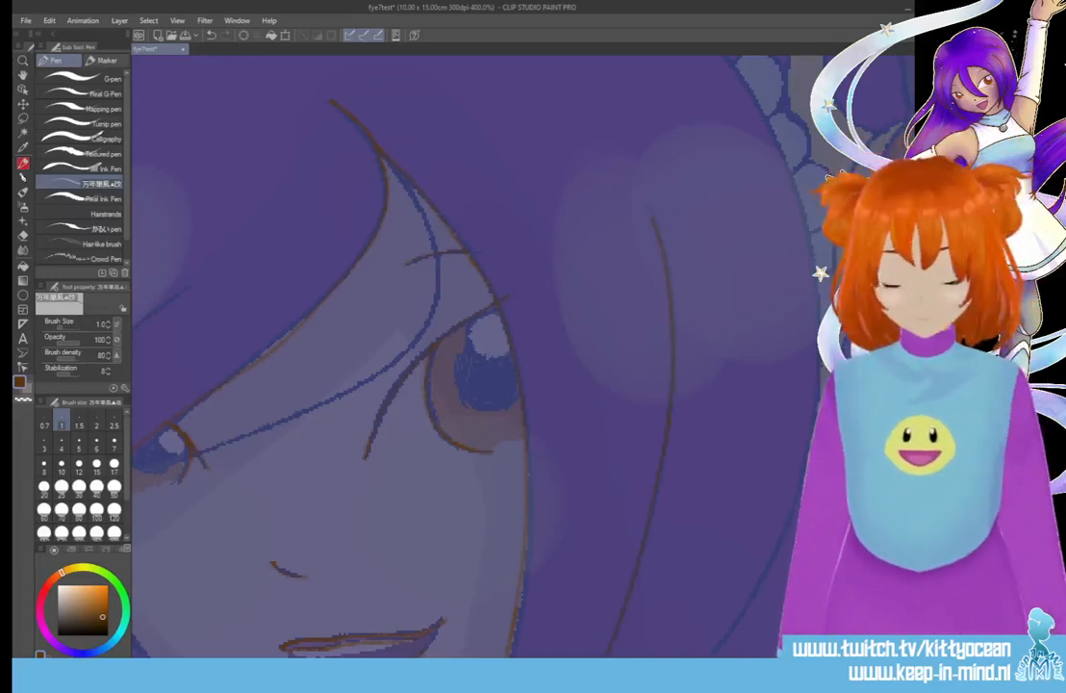
left_click_drag(642, 662, 708, 663)
scroll(519, 356, "up", 4)
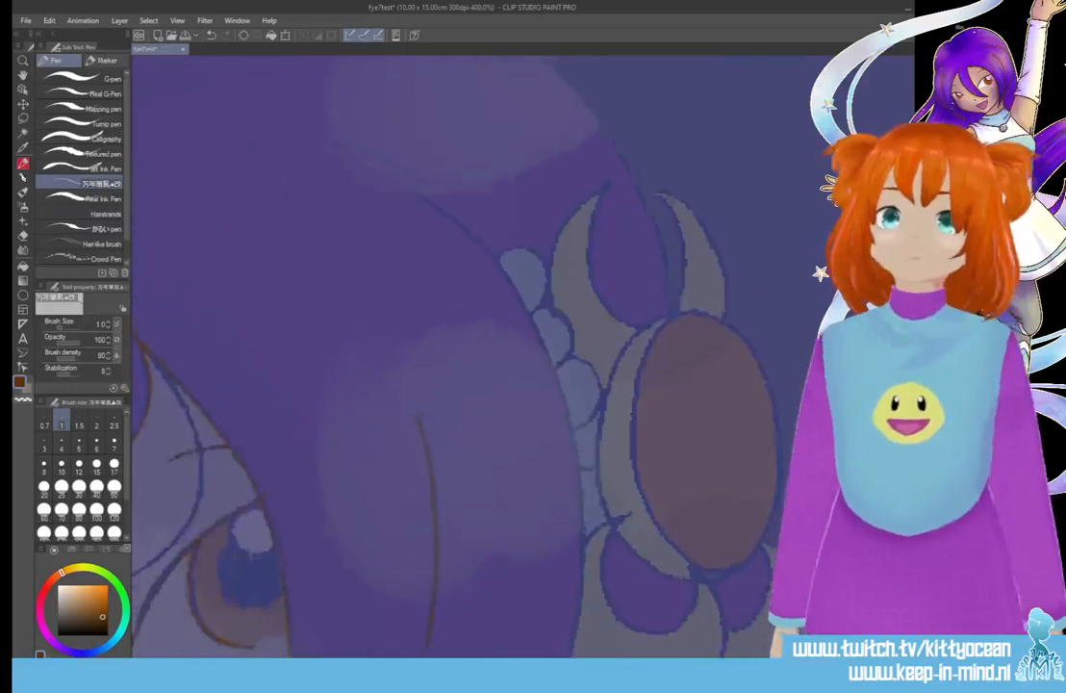
left_click_drag(366, 147, 452, 197)
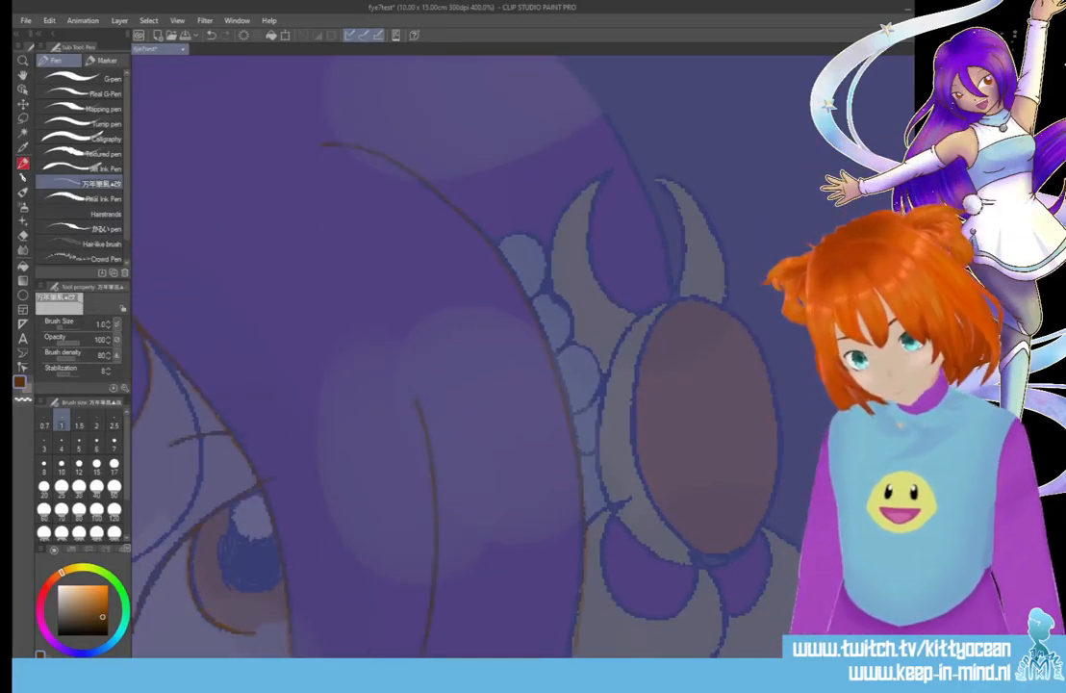
scroll(583, 575, "down", 8)
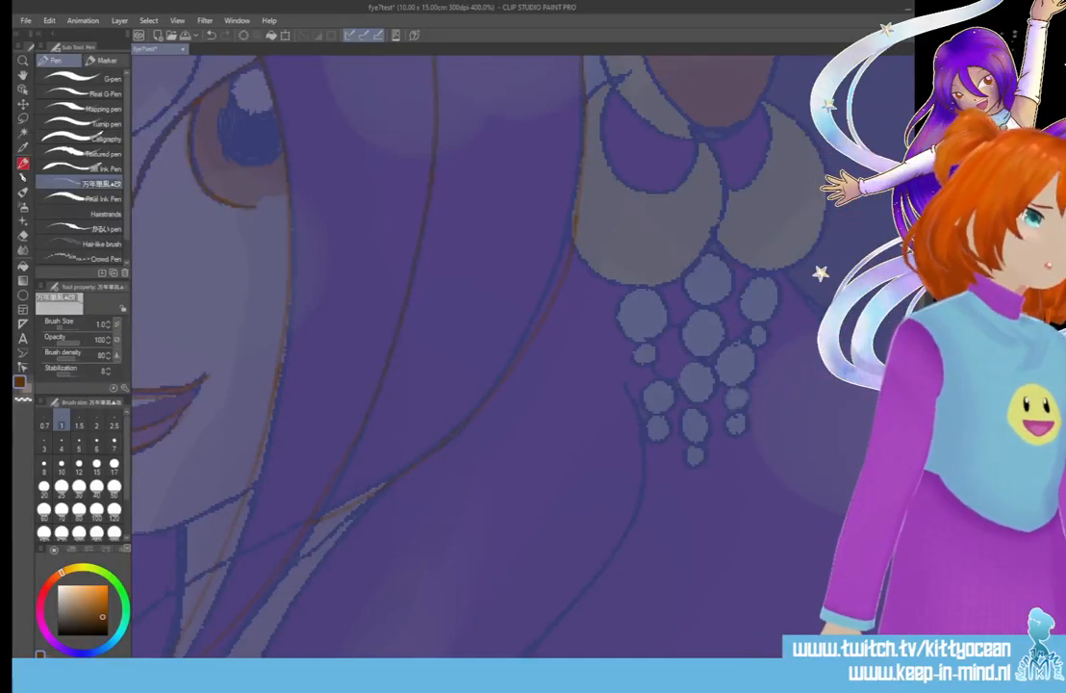
Flip the canvas view horizontally and examine the whole figure and the hair beneath the ornament in mirrored view
key("h")
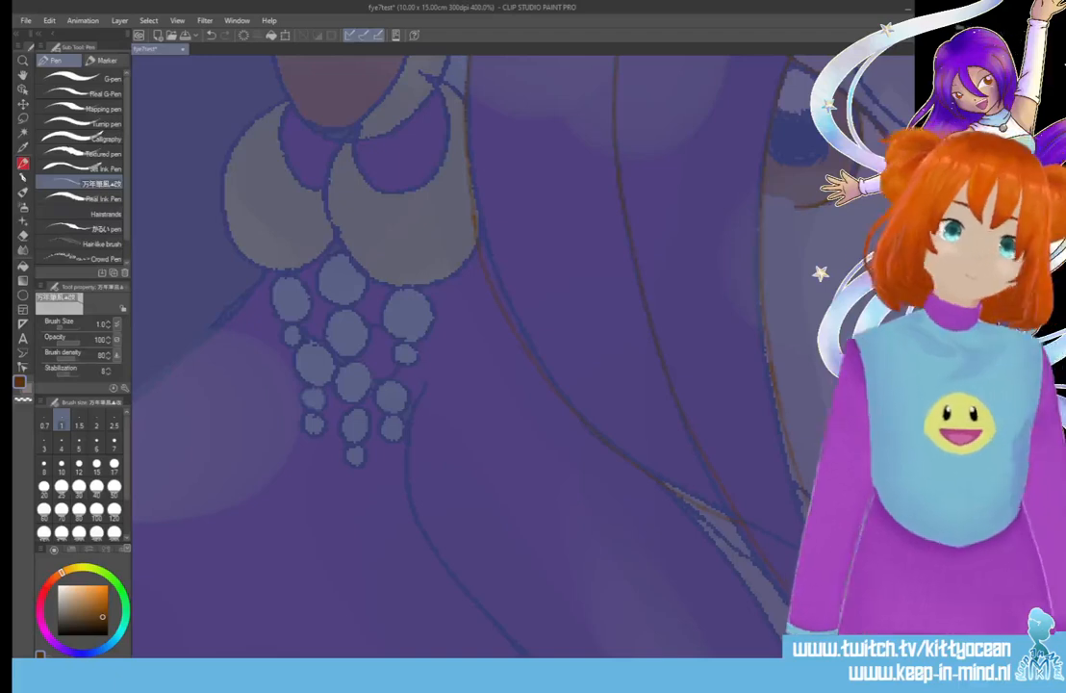
key("ctrl+minus")
key("ctrl+minus")
key("ctrl+minus")
key("ctrl+minus")
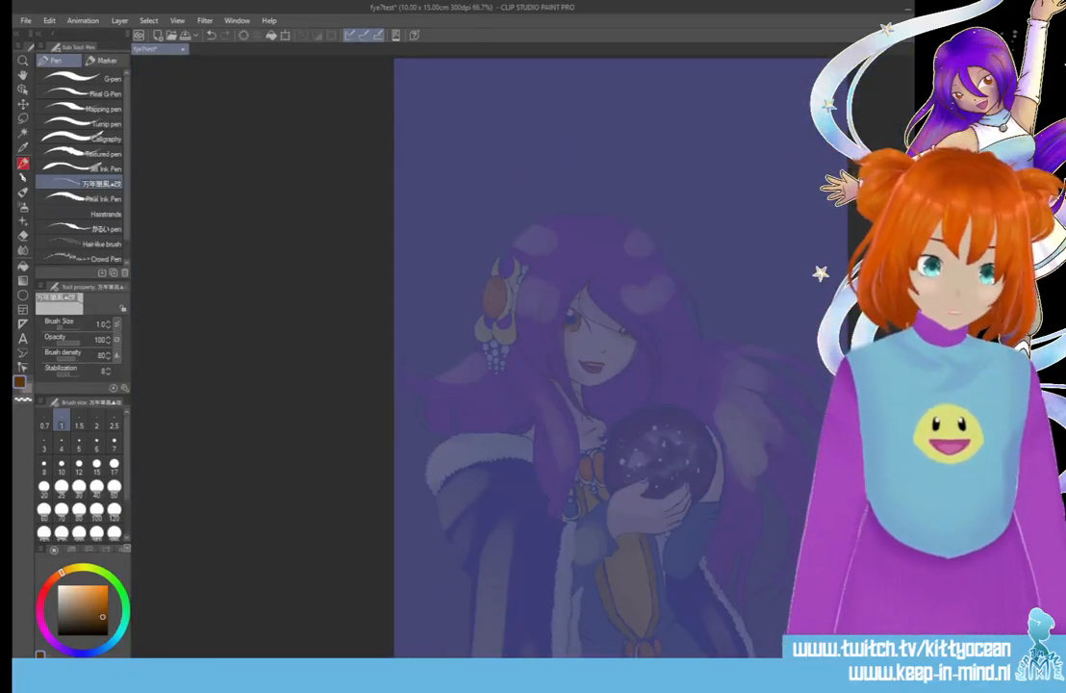
key("ctrl+plus")
key("ctrl+plus")
key("ctrl+plus")
key("ctrl+plus")
key("ctrl+plus")
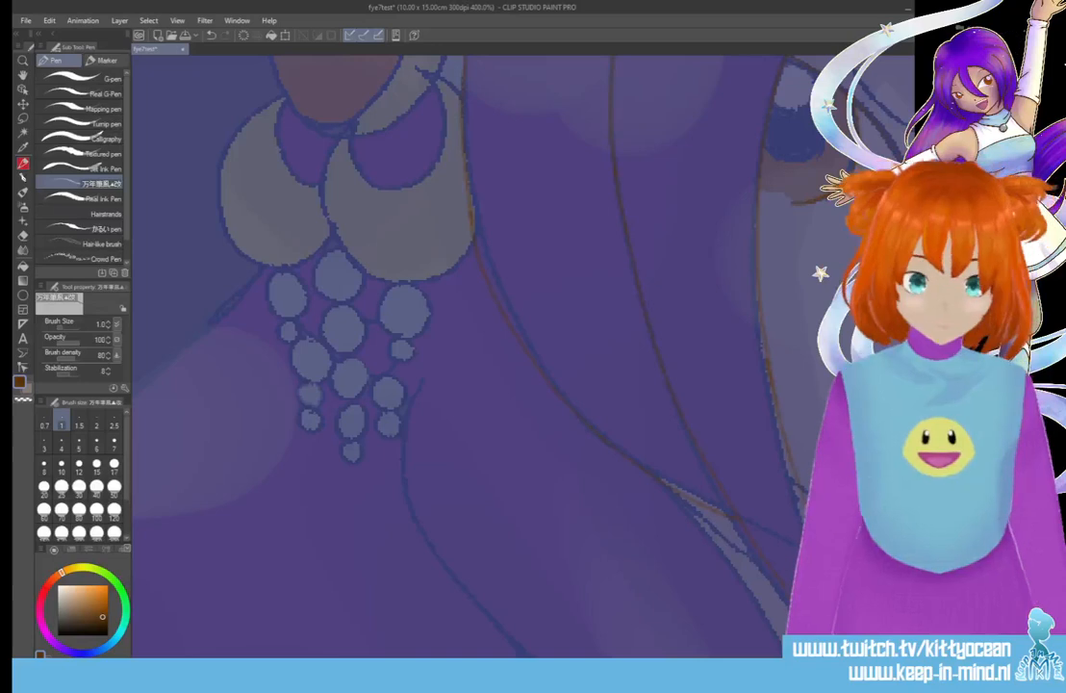
Trace the neck, the collarbone and the curled hair lock beneath the chin with thin brown lines
scroll(593, 627, "up", 10)
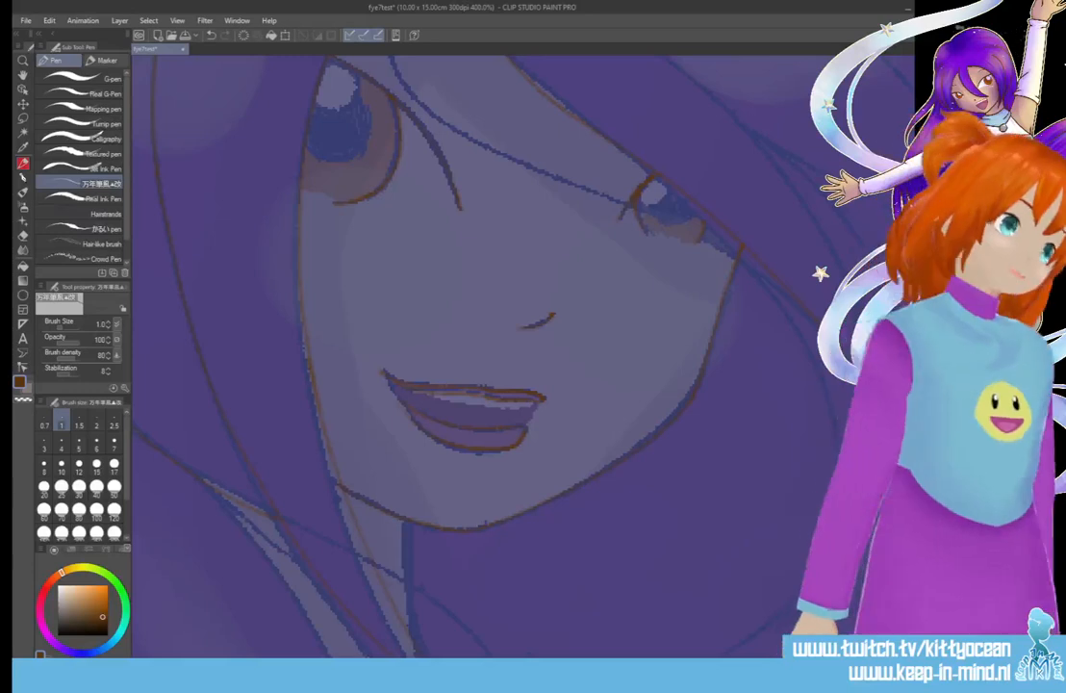
scroll(475, 519, "down", 4)
scroll(474, 356, "down", 1)
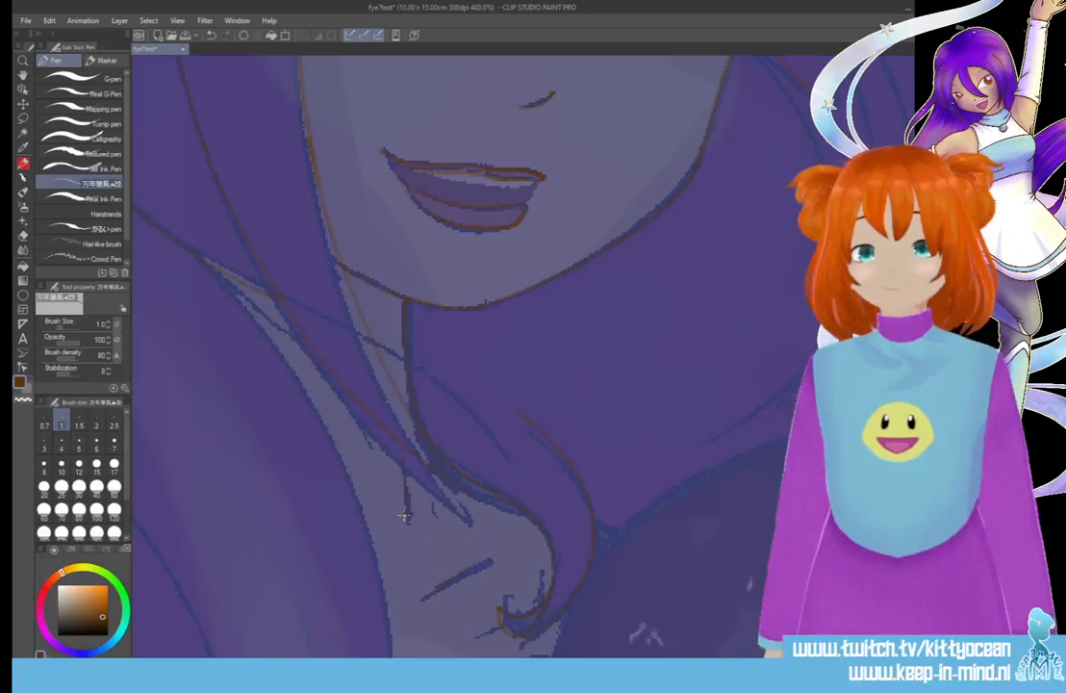
Trace the edges and inner strands of the long hair lock falling over the chest in brown, up to the ornament's beads
left_click_drag(432, 337, 683, 345)
scroll(462, 356, "down", 3)
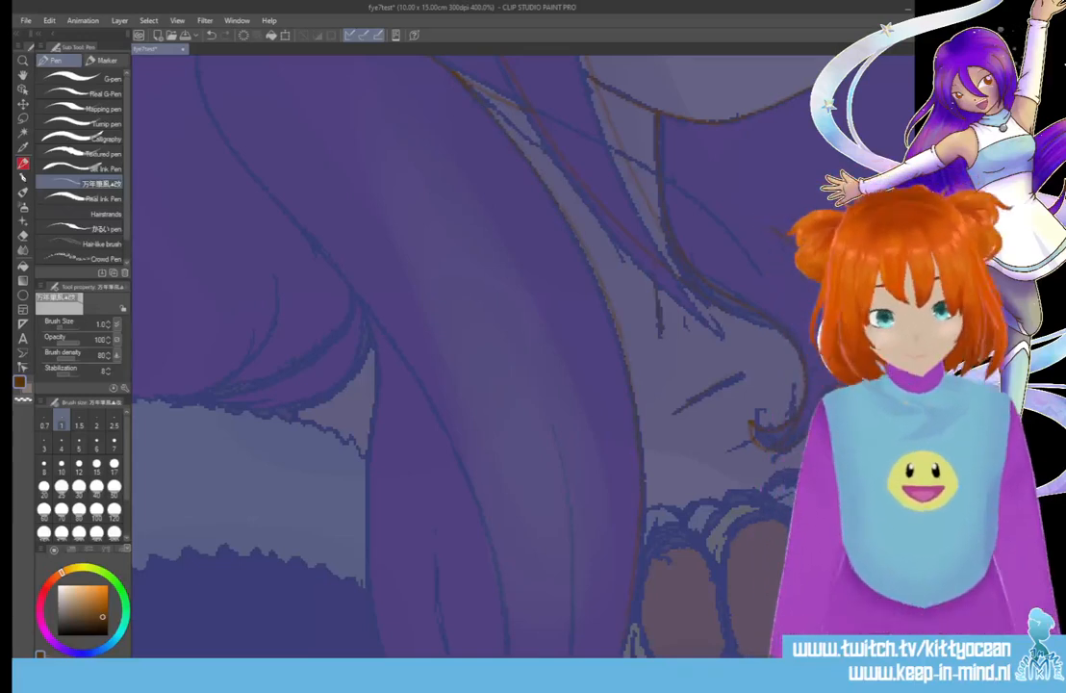
scroll(634, 415, "down", 3)
scroll(461, 356, "down", 4)
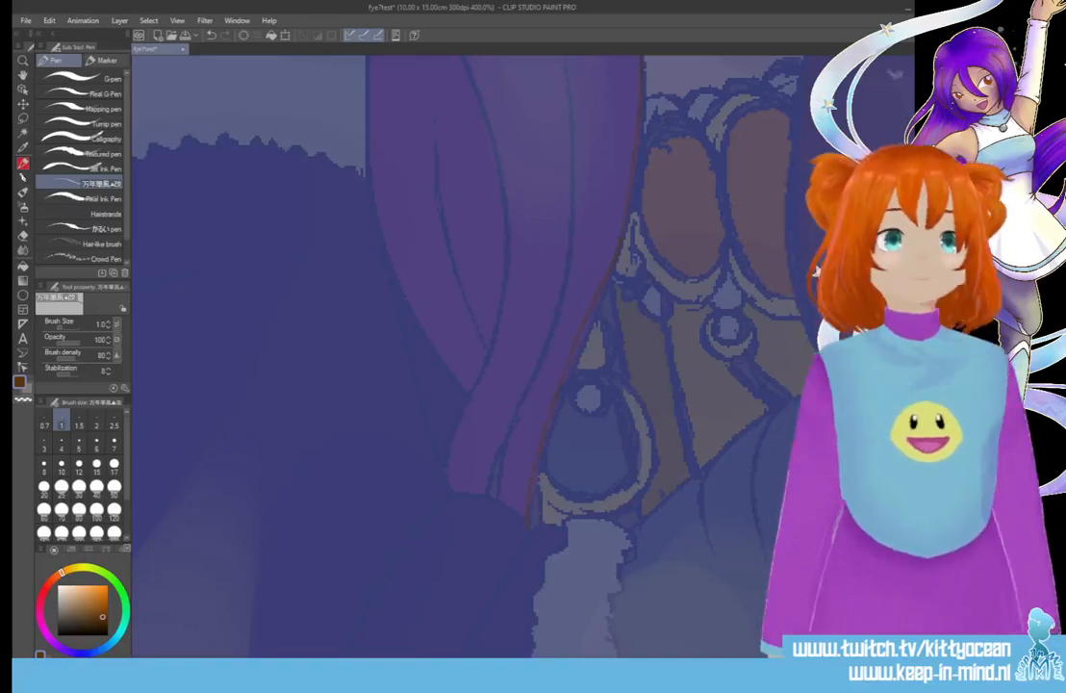
scroll(462, 356, "up", 2)
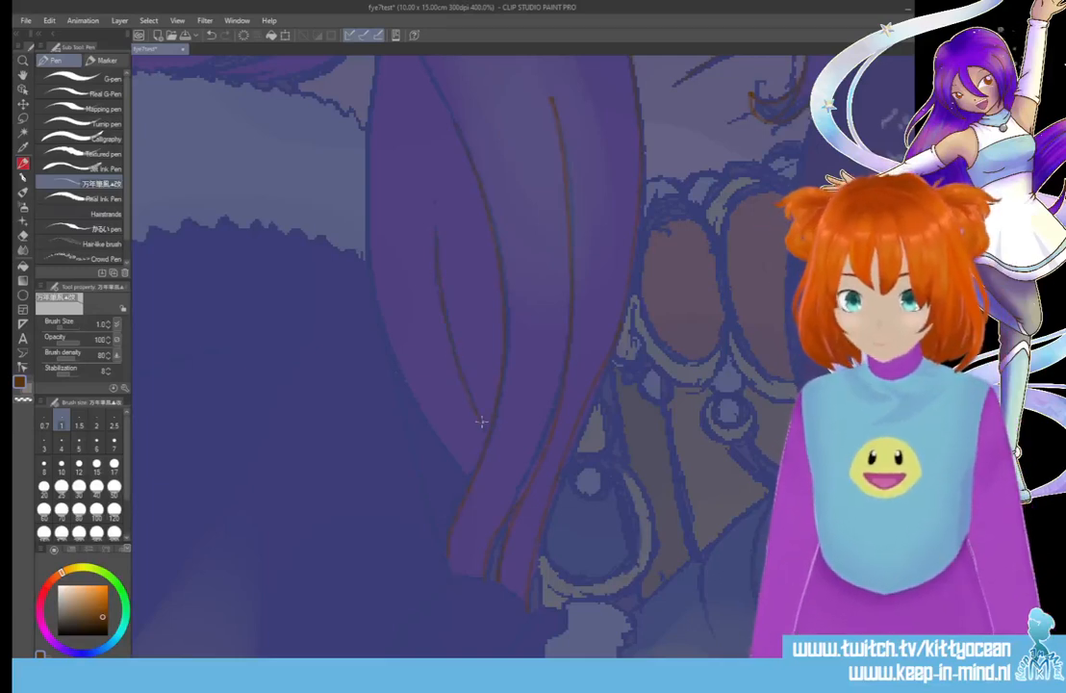
scroll(471, 356, "up", 4)
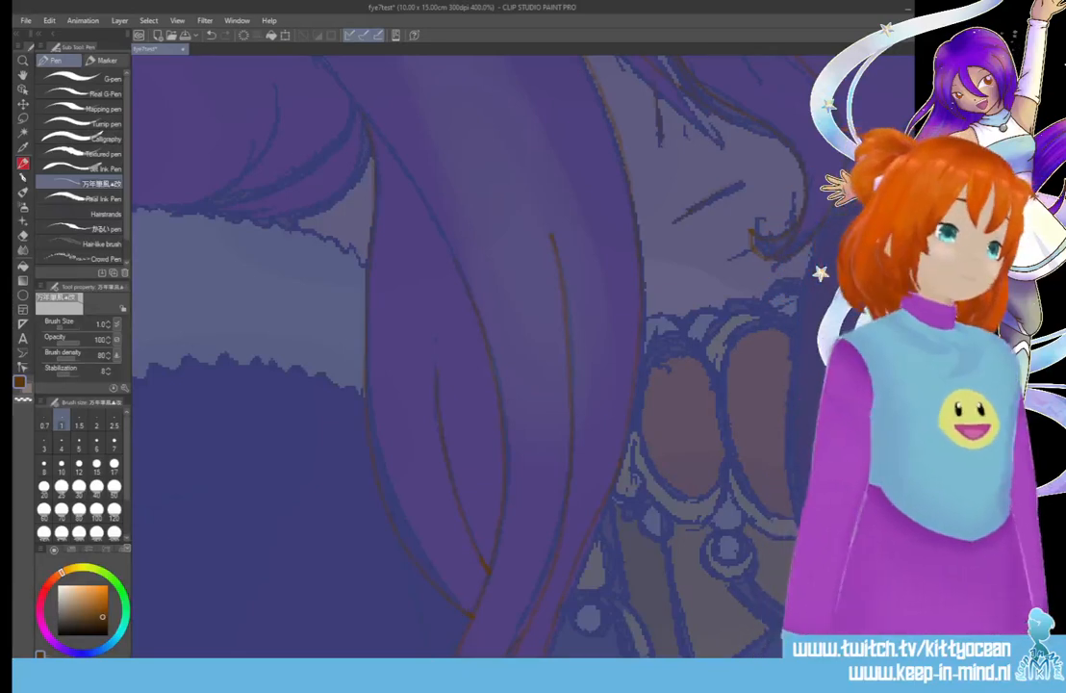
scroll(471, 356, "up", 5)
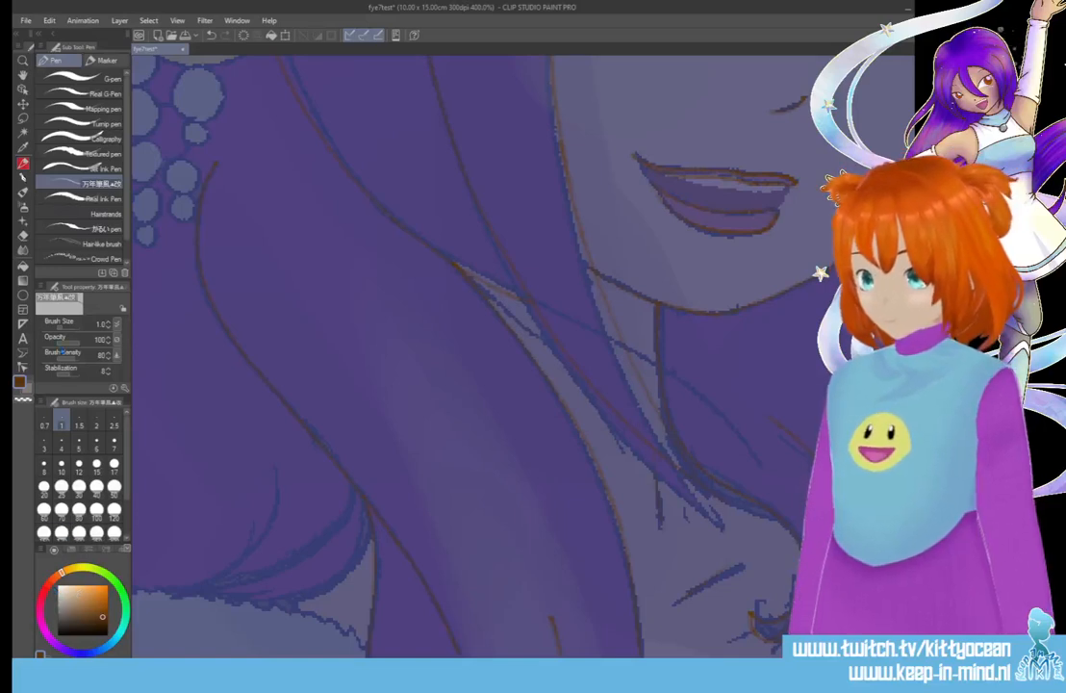
Try filling the overlay with light blue to lighten the sketch, and reselect brown as the drawing colour
key("x")
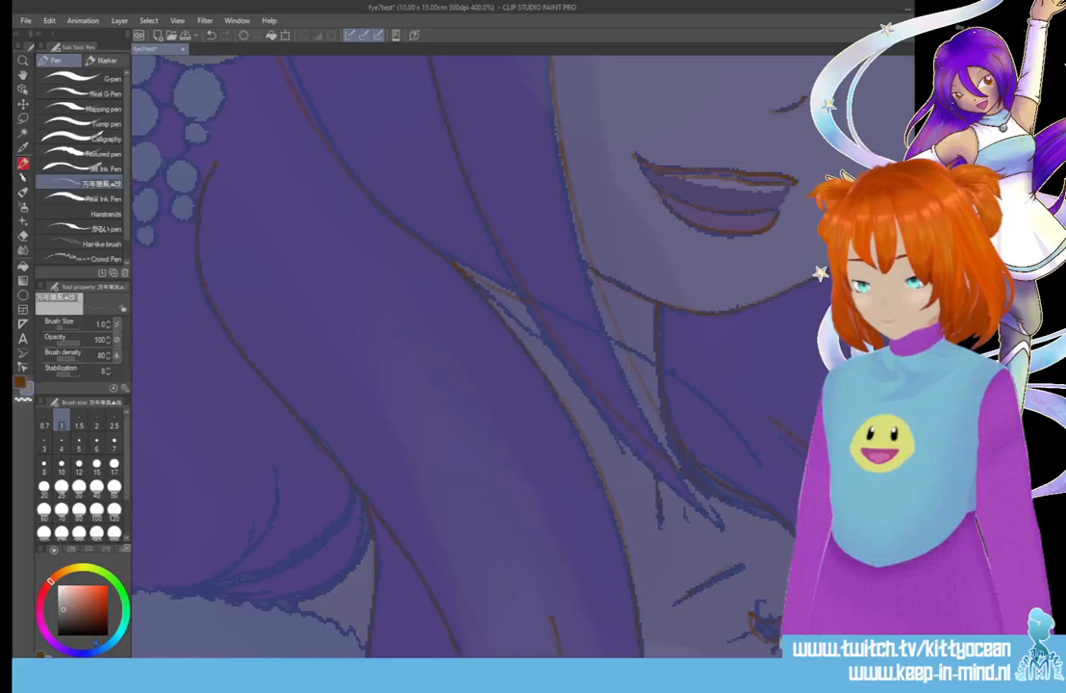
left_click(112, 643)
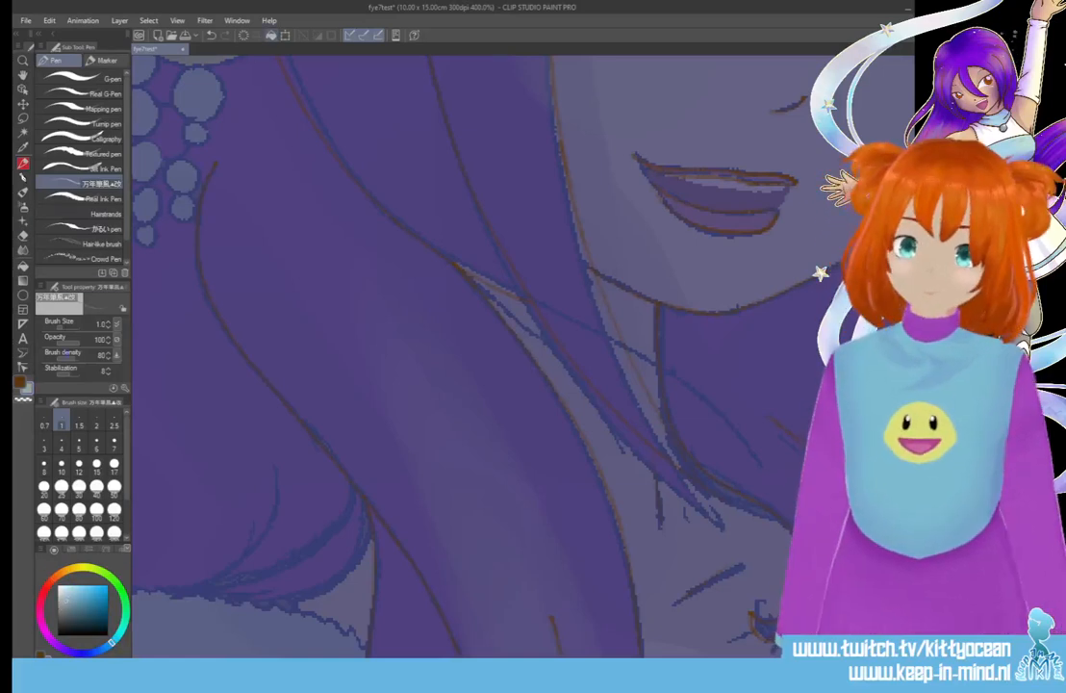
left_click(272, 36)
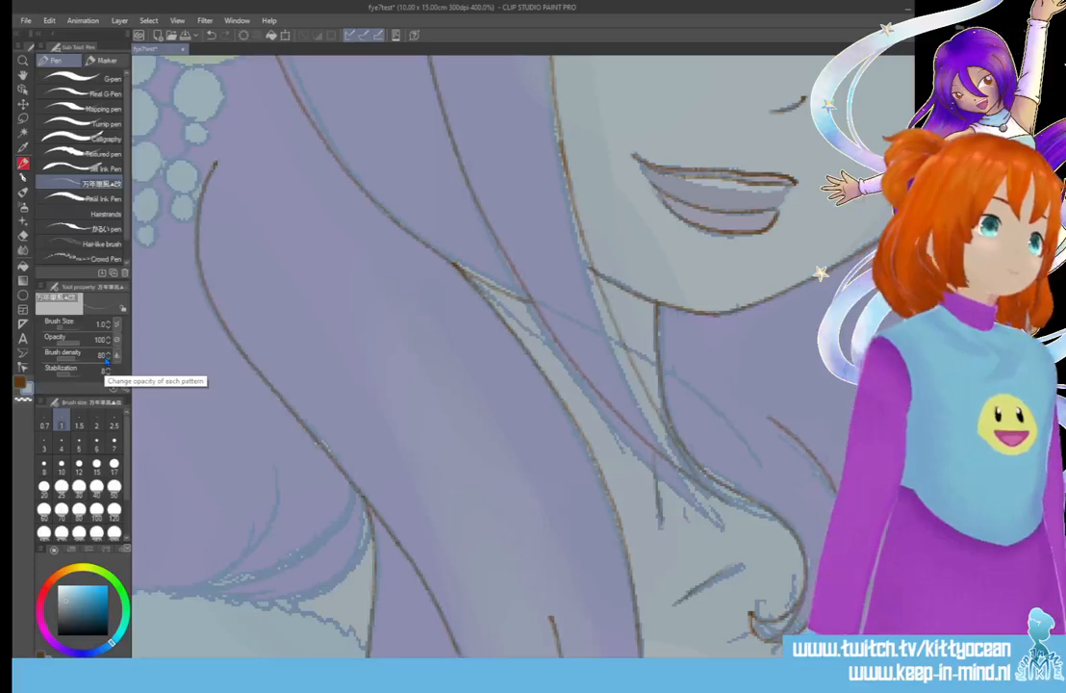
left_click(20, 383)
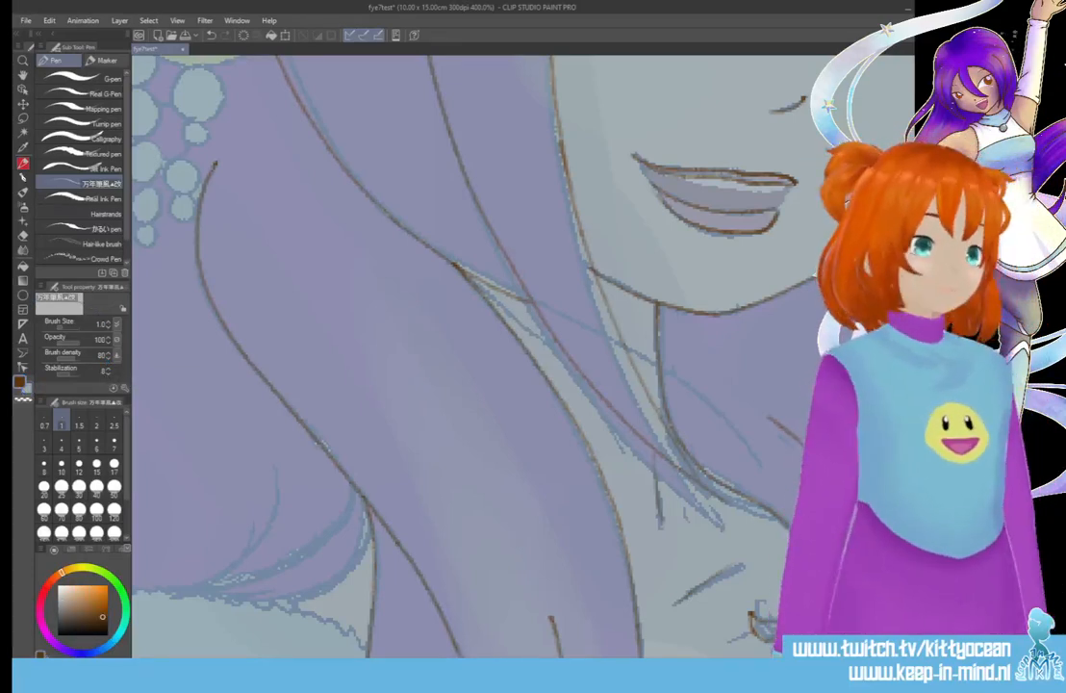
Trace the large outer curve of the head's crown in brown, between the parting and the hair ornament
scroll(493, 355, "up", 10)
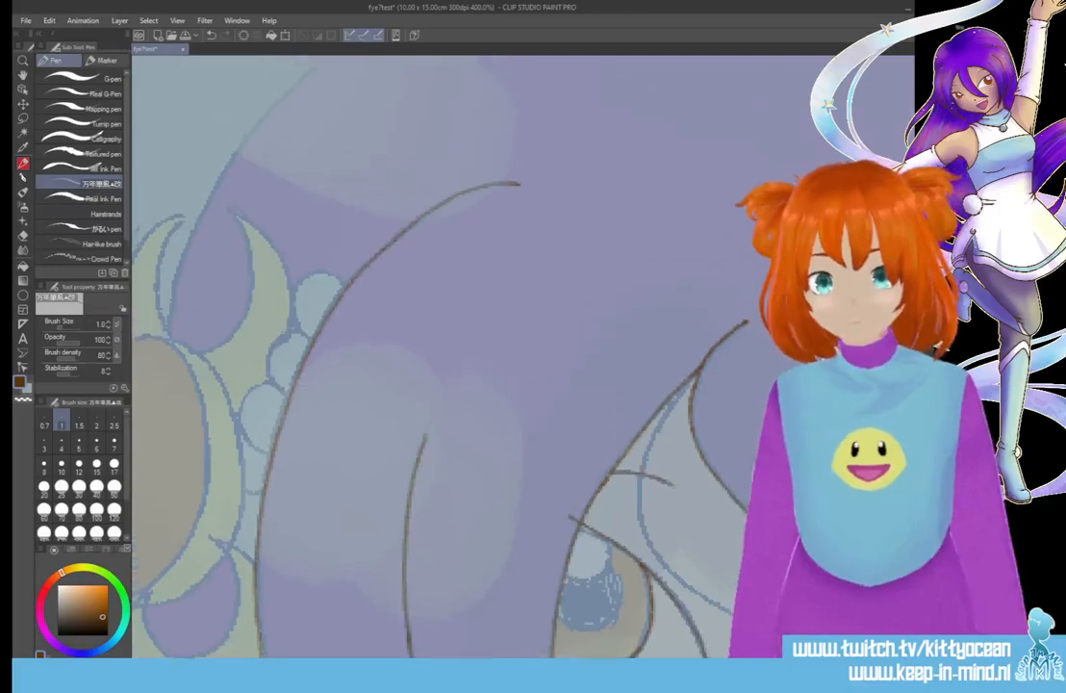
scroll(493, 356, "down", 3)
scroll(492, 356, "left", 5)
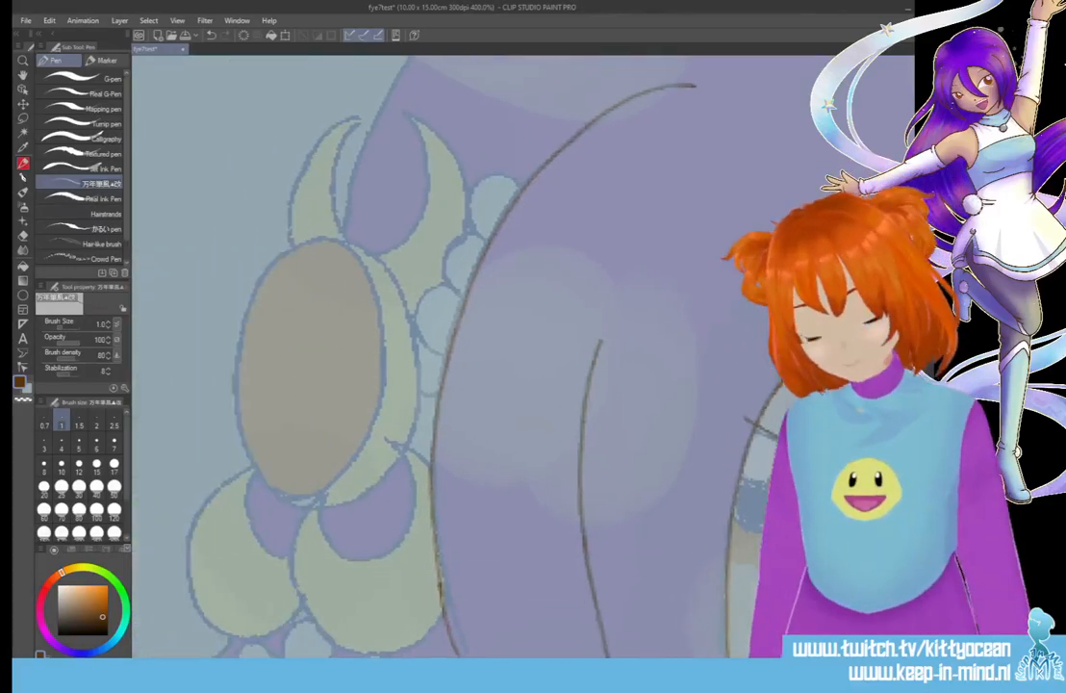
scroll(492, 356, "left", 1)
scroll(492, 356, "up", 8)
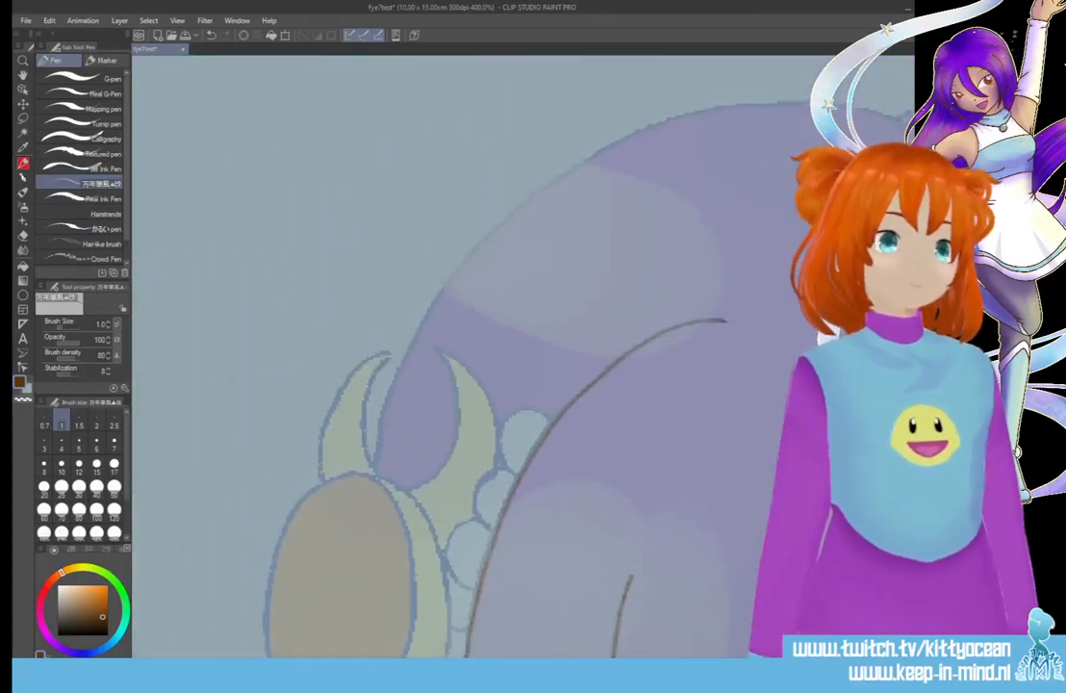
scroll(493, 356, "right", 7)
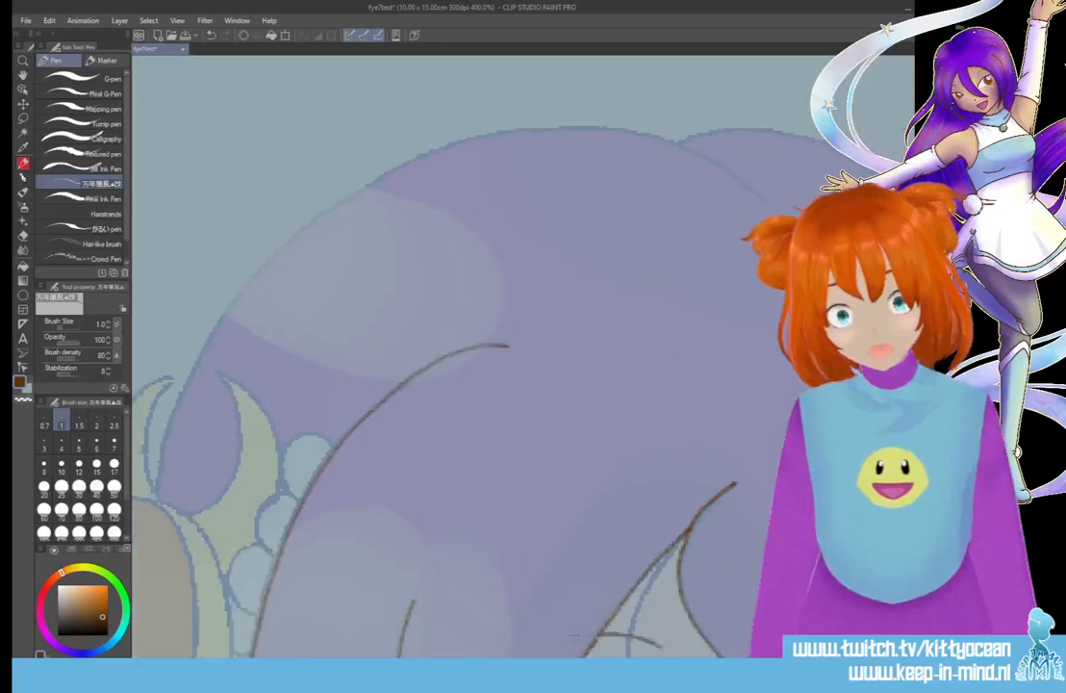
mouse_move(715, 161)
left_mouse_down()
mouse_move(560, 118)
mouse_move(439, 112)
mouse_move(315, 164)
mouse_move(197, 273)
mouse_move(146, 428)
left_mouse_up()
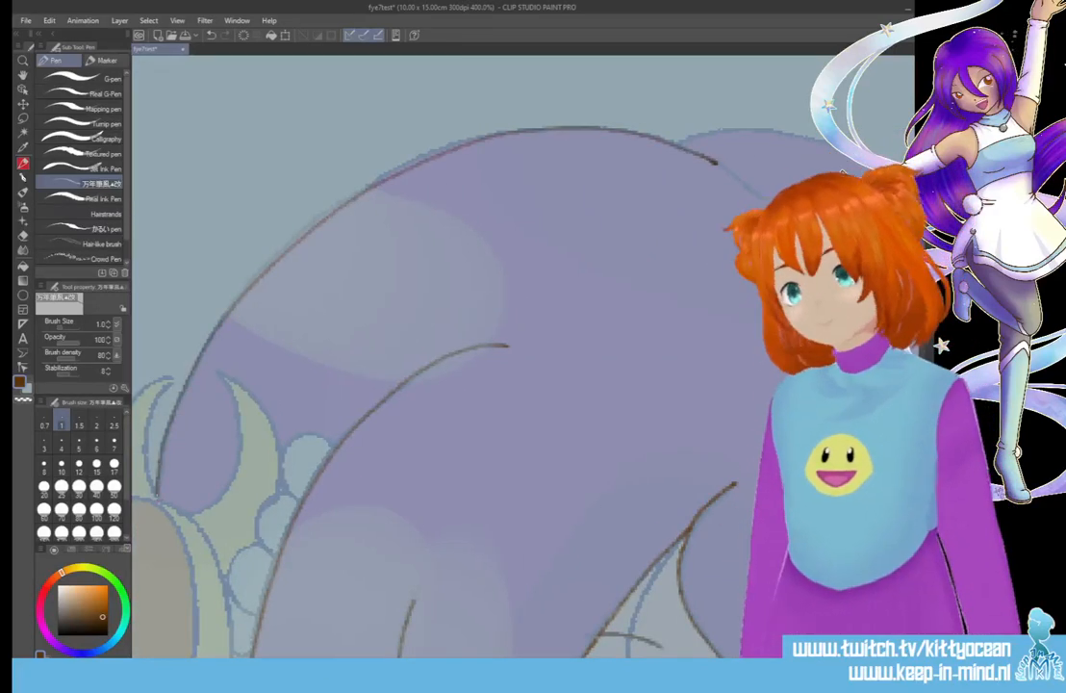
Trace the smaller crown curve beyond the parting and the strand sweeping down below it in brown
scroll(571, 628, "right", 12)
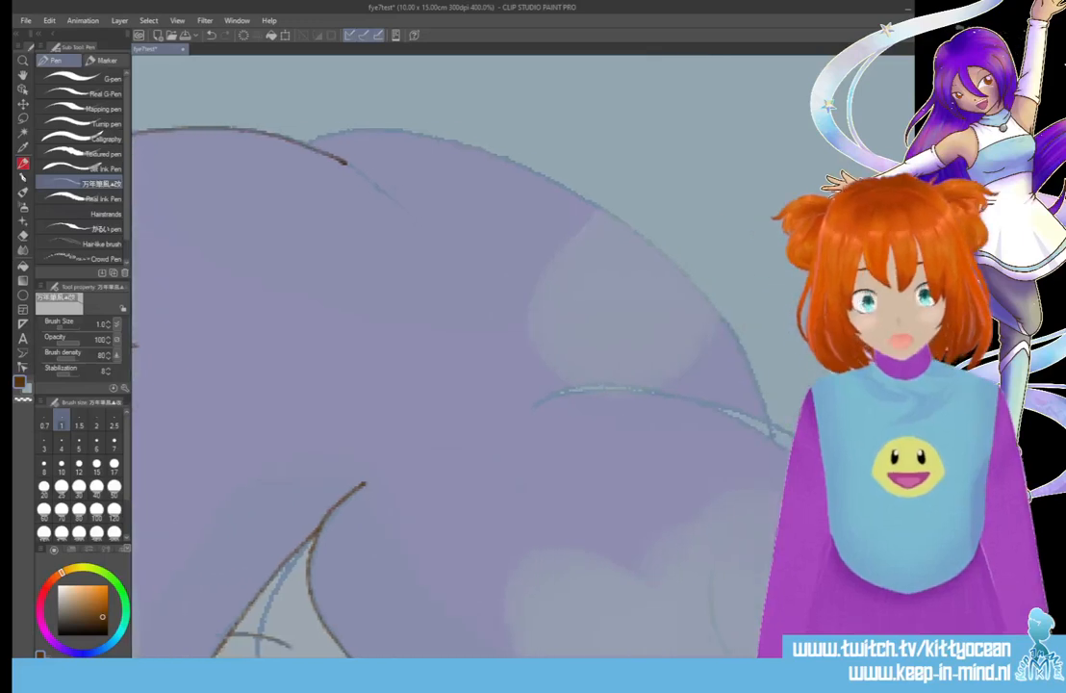
mouse_move(298, 135)
left_mouse_down()
mouse_move(363, 125)
mouse_move(462, 146)
mouse_move(549, 180)
mouse_move(633, 238)
mouse_move(702, 310)
mouse_move(750, 423)
left_mouse_up()
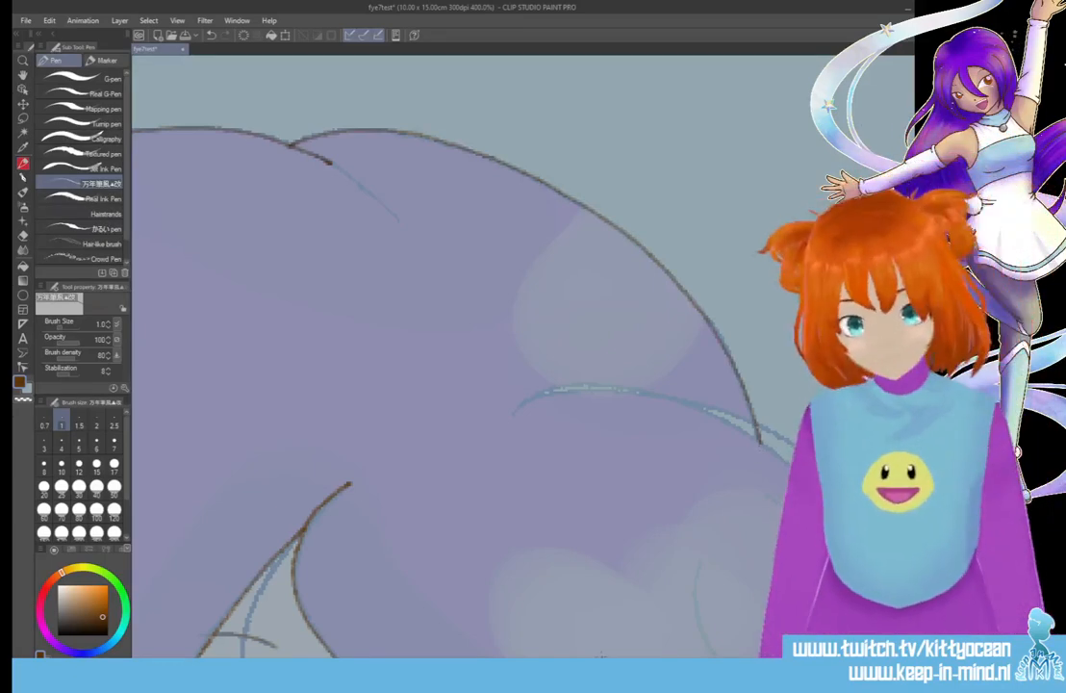
scroll(601, 655, "right", 5)
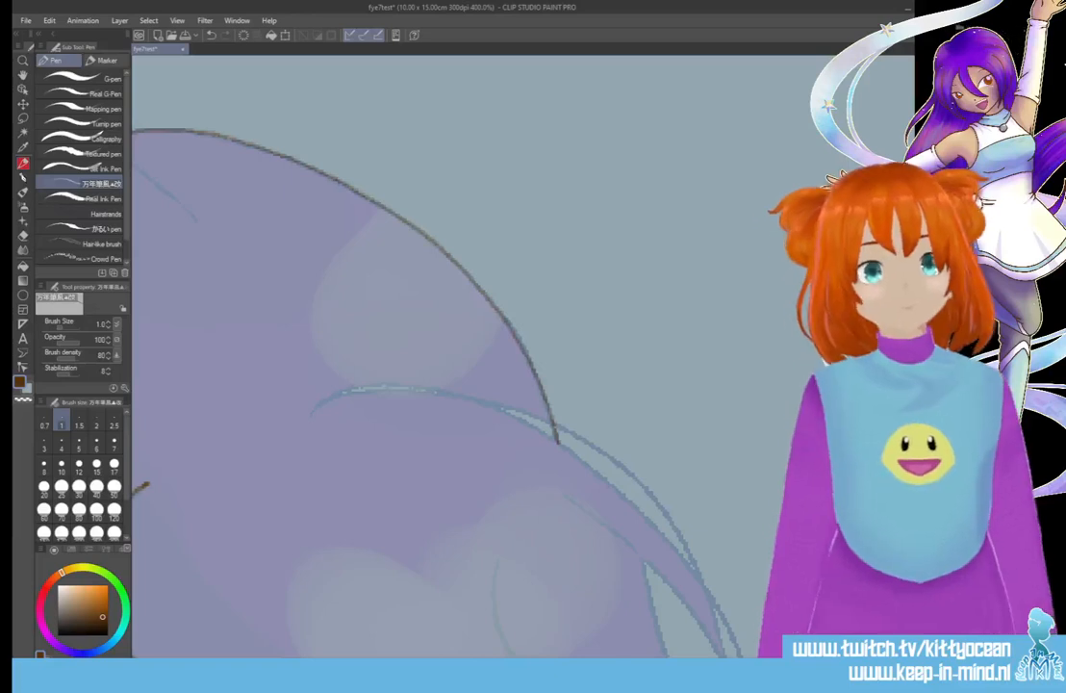
scroll(452, 356, "down", 7)
mouse_move(310, 132)
left_mouse_down()
mouse_move(355, 106)
mouse_move(402, 101)
mouse_move(491, 113)
mouse_move(519, 123)
mouse_move(608, 200)
mouse_move(682, 285)
mouse_move(722, 363)
mouse_move(755, 452)
mouse_move(765, 568)
left_mouse_up()
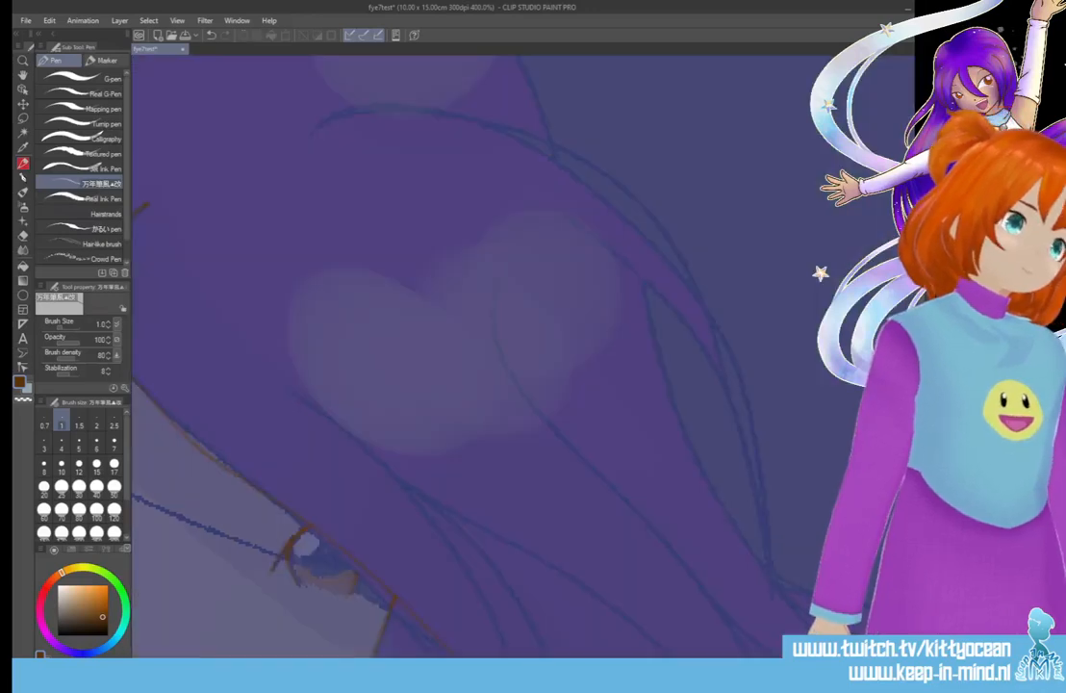
Delete the selected layer and fill the overlay with light blue, keeping brown as the drawing colour
key("Delete")
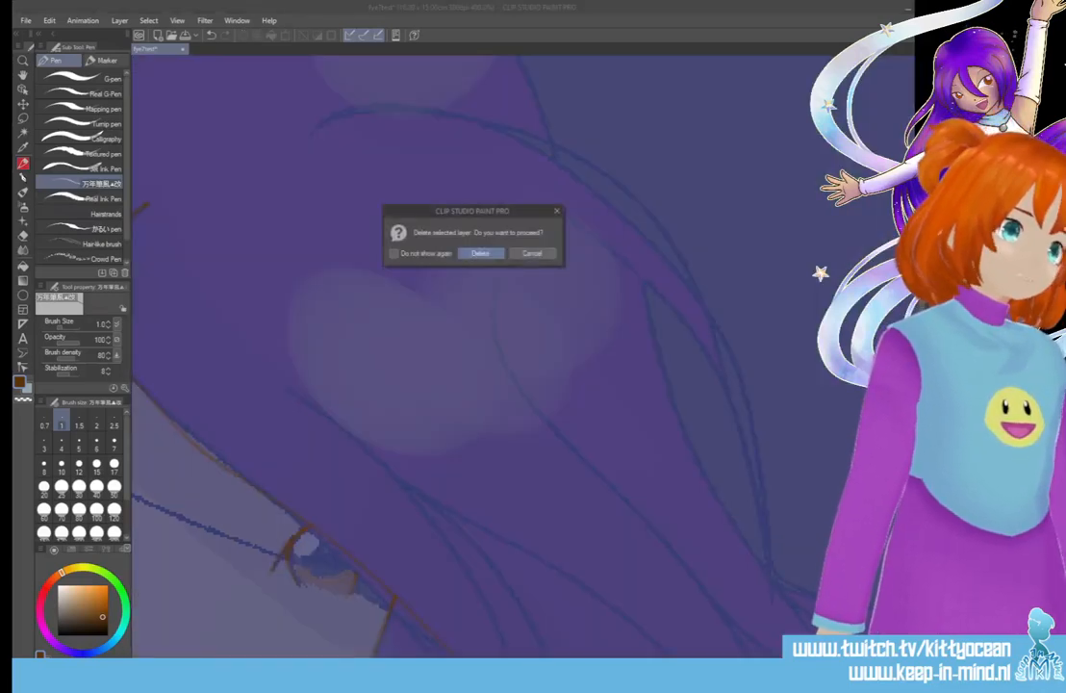
left_click(466, 254)
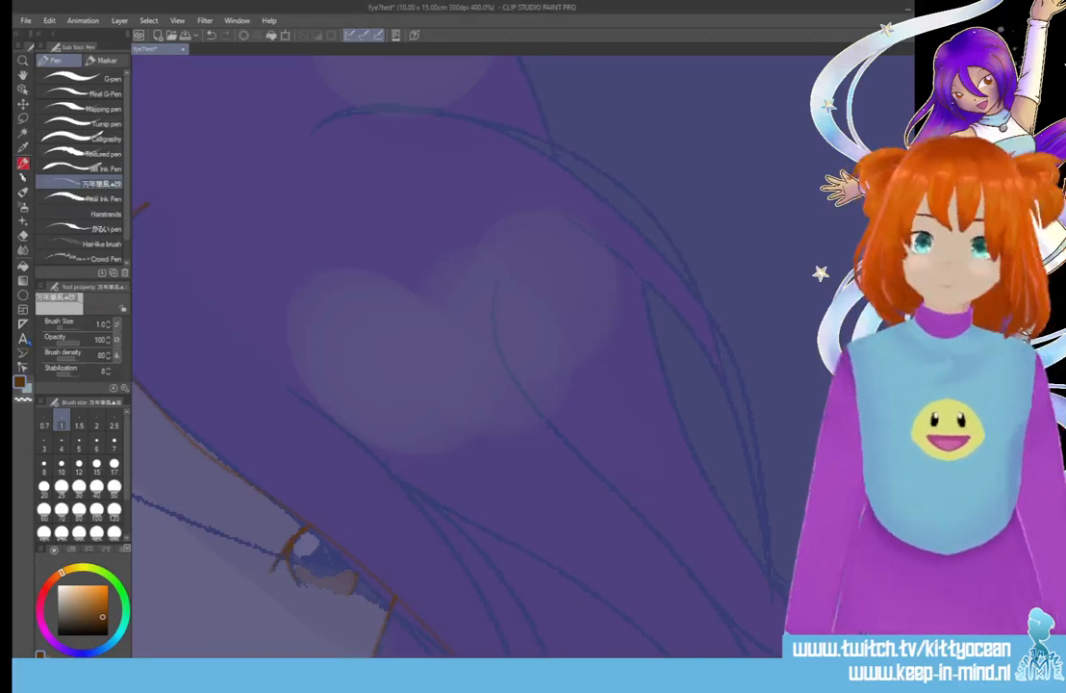
left_click(27, 386)
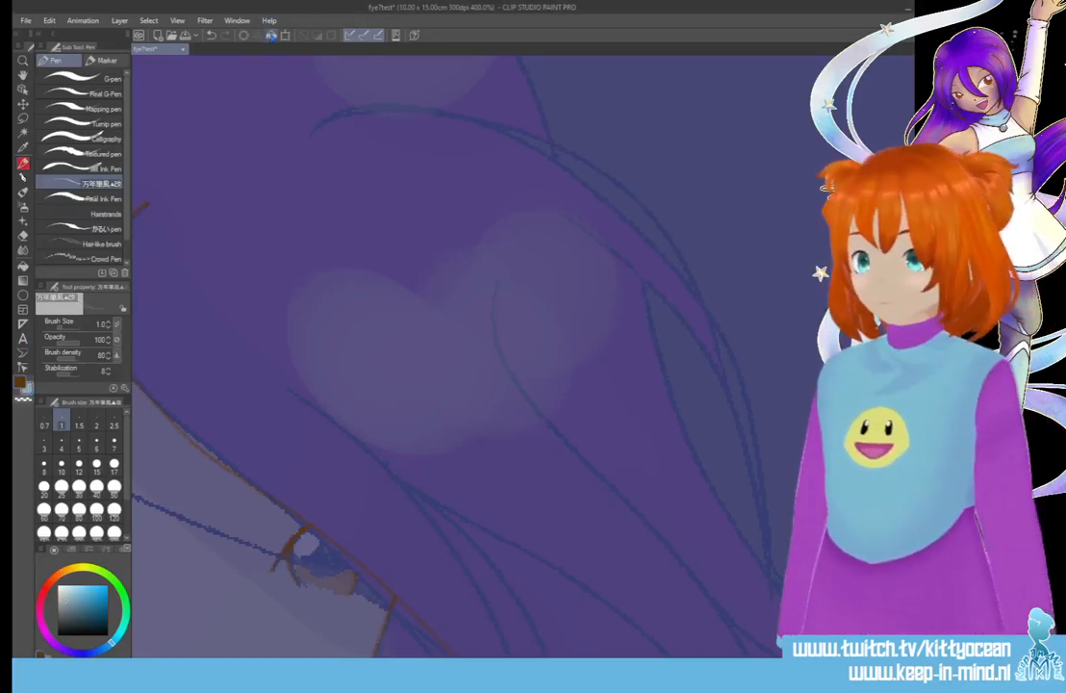
left_click(272, 36)
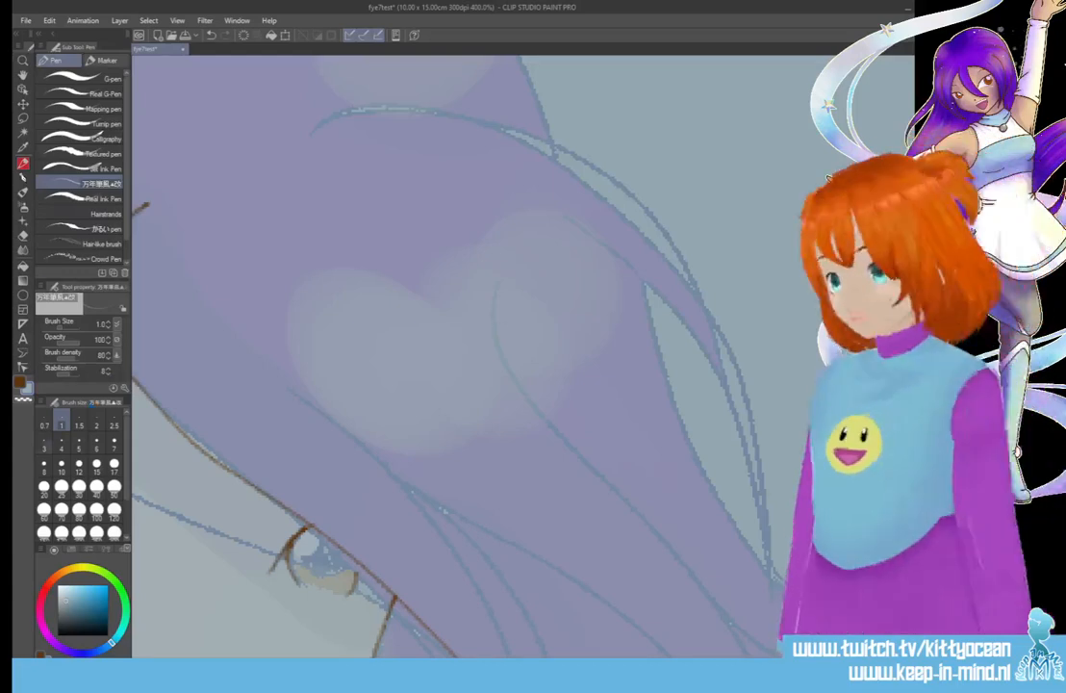
left_click(19, 384)
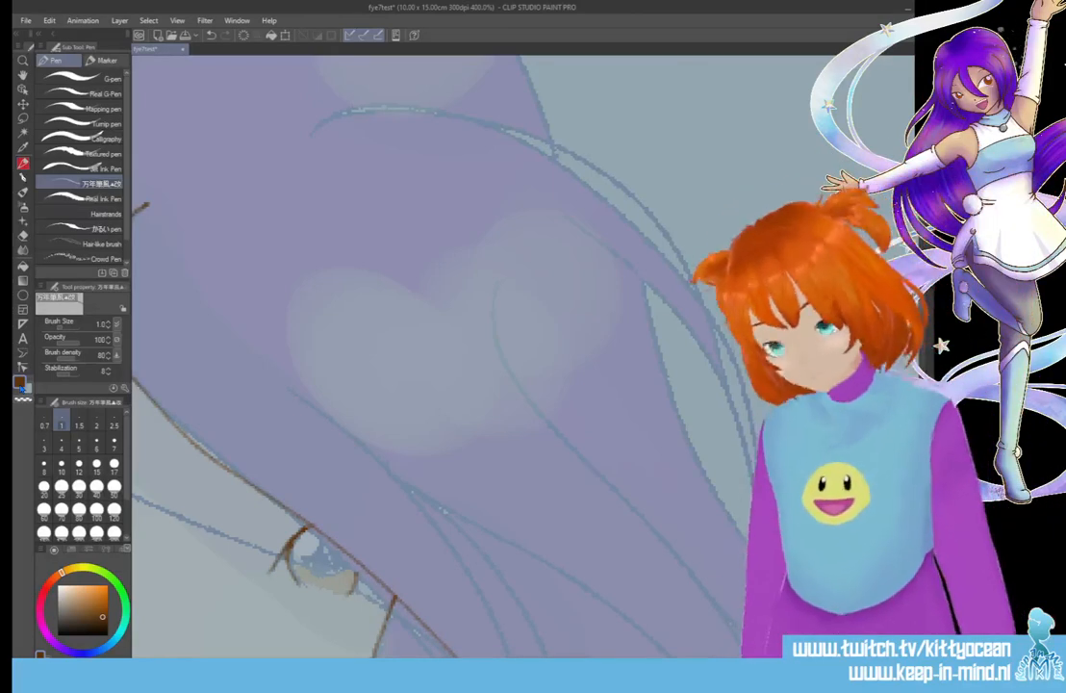
Ink the crown's large outer hair contour in brown, from the parting down to the oval gem of the ornament
left_click_drag(663, 662, 530, 661)
scroll(520, 356, "up", 5)
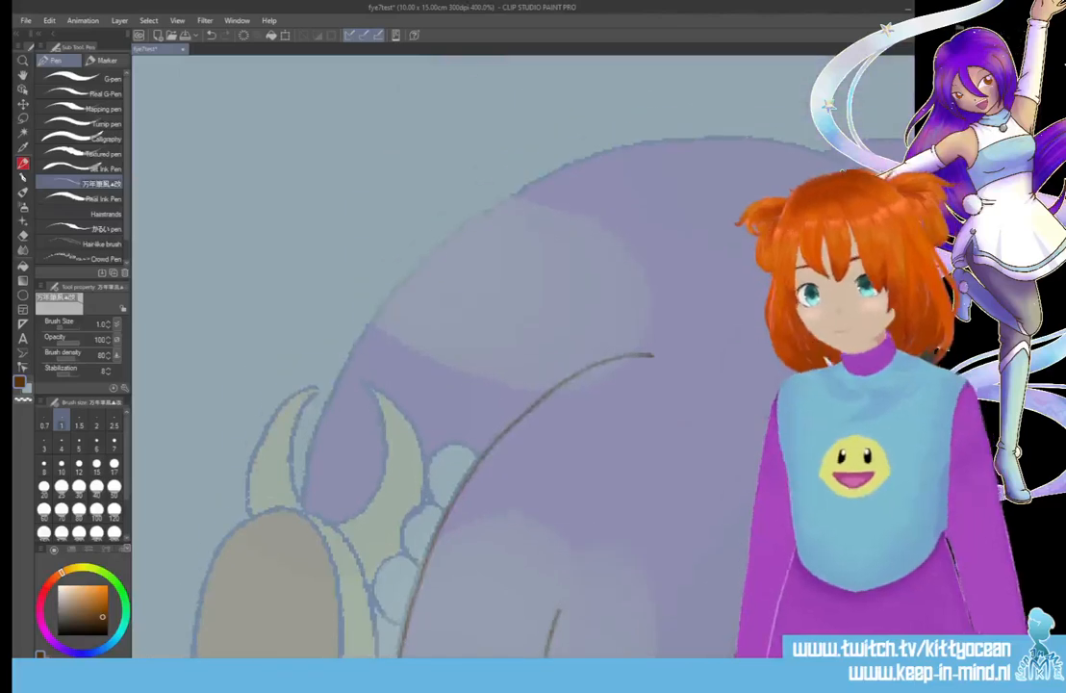
mouse_move(668, 123)
left_mouse_down()
mouse_move(590, 121)
mouse_move(453, 164)
mouse_move(335, 257)
mouse_move(269, 382)
left_mouse_up()
left_click_drag(311, 446, 302, 505)
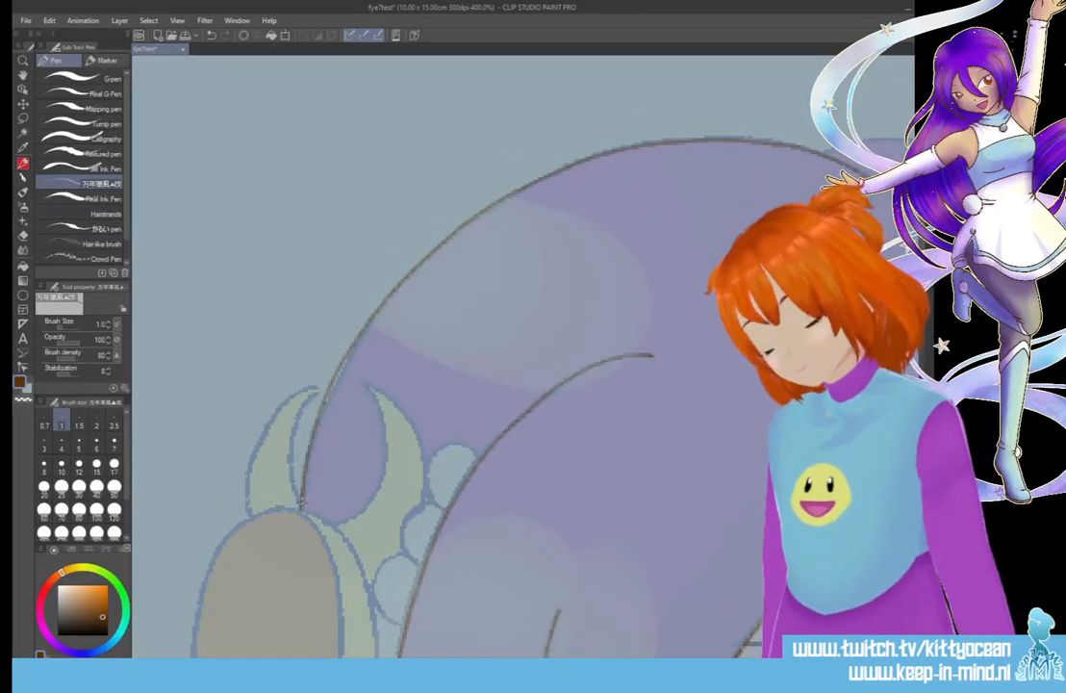
Ink the smaller crown contour in brown, from the parting down to the loose side lock, redoing the stroke once
scroll(606, 631, "right", 8)
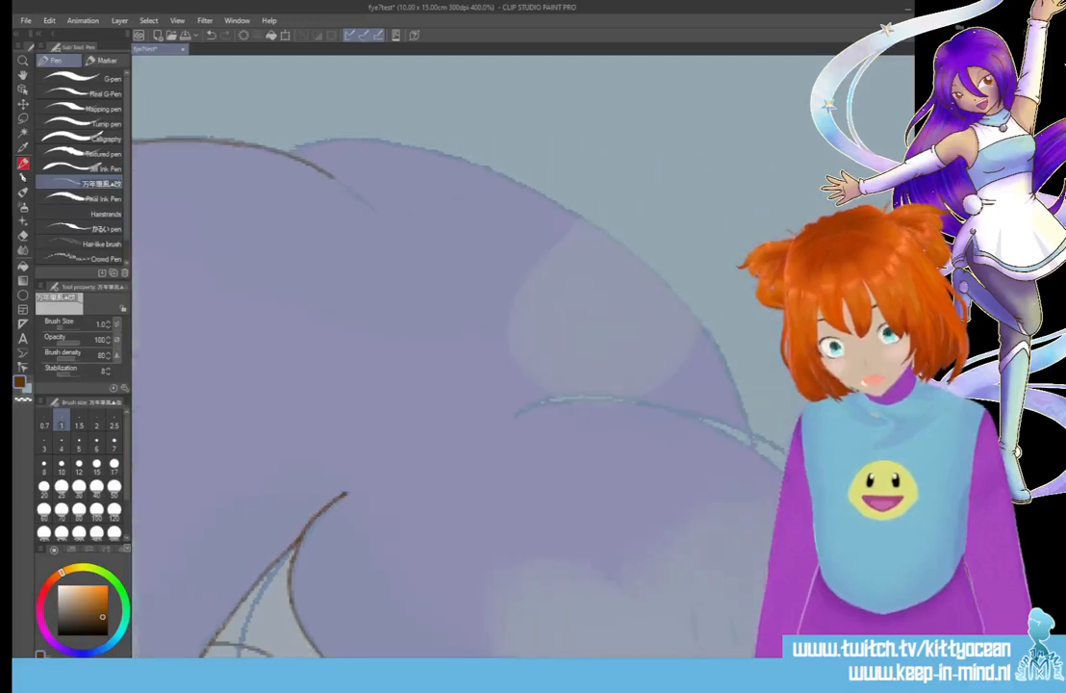
mouse_move(671, 442)
left_mouse_down()
mouse_move(633, 348)
mouse_move(564, 258)
mouse_move(408, 174)
mouse_move(353, 156)
mouse_move(220, 146)
left_mouse_up()
key("ctrl+z")
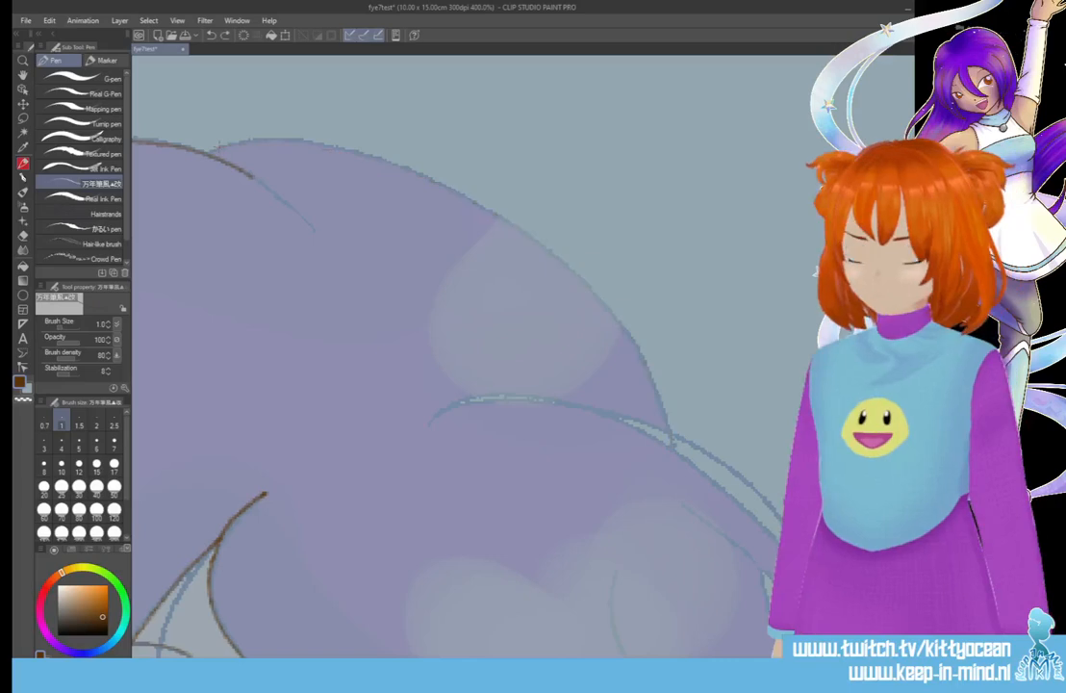
mouse_move(289, 140)
left_mouse_down()
mouse_move(383, 154)
mouse_move(492, 207)
mouse_move(575, 276)
mouse_move(640, 361)
left_mouse_up()
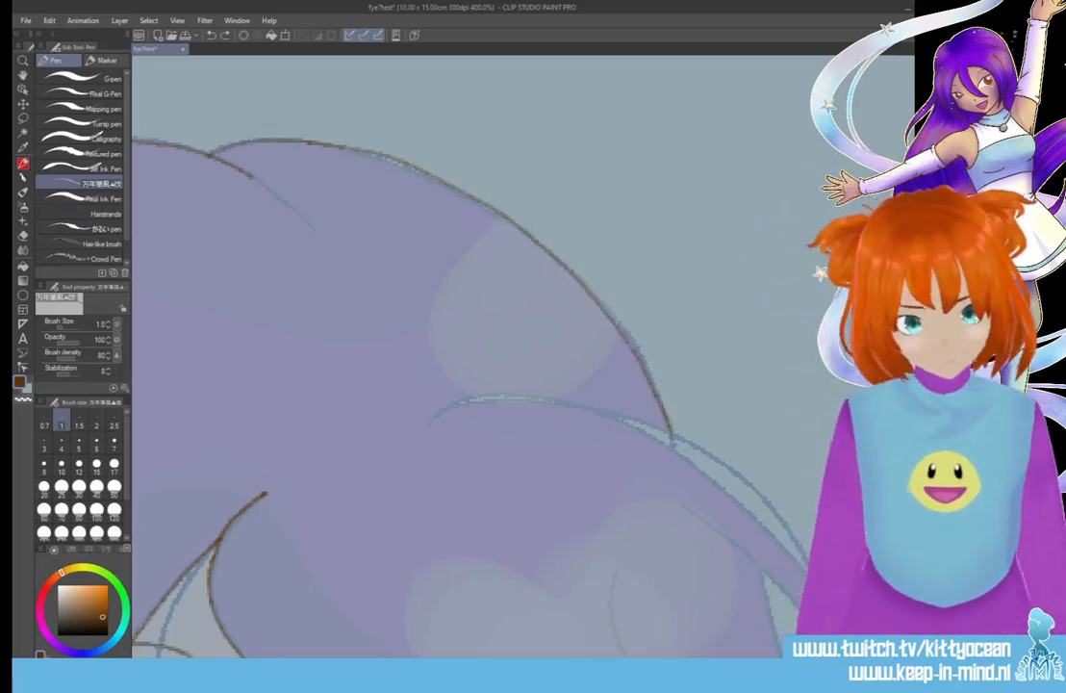
Trace the loose side lock in brown, with its upper edge curving out from the crown and its lower edge tapering to a point
scroll(636, 362, "down", 5)
scroll(462, 356, "down", 2)
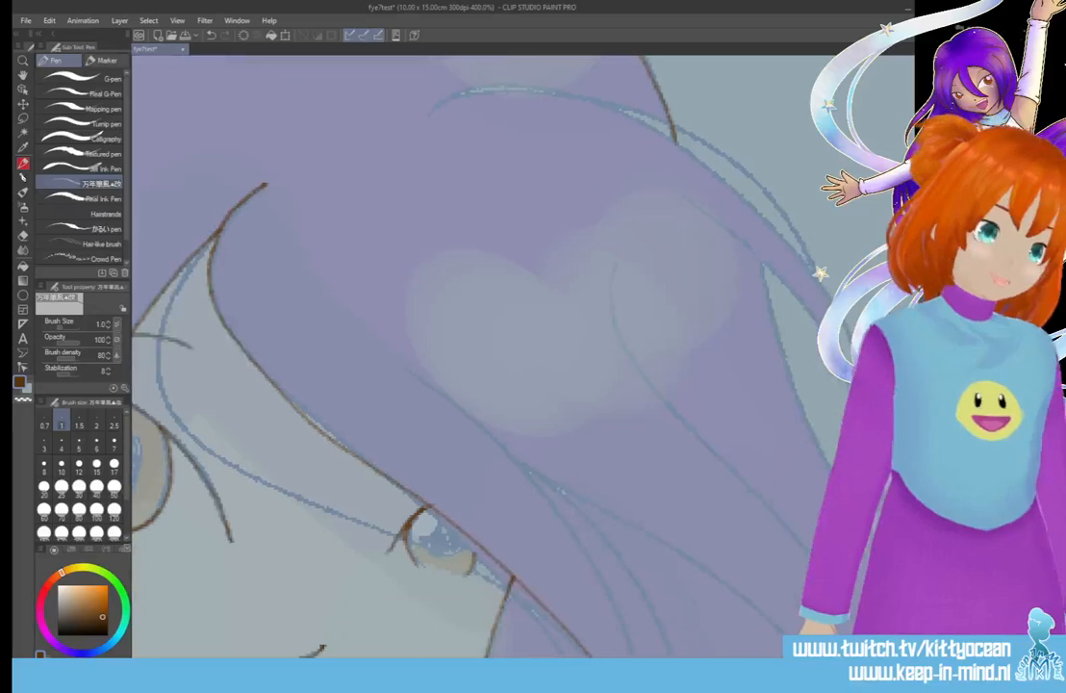
scroll(462, 356, "right", 4)
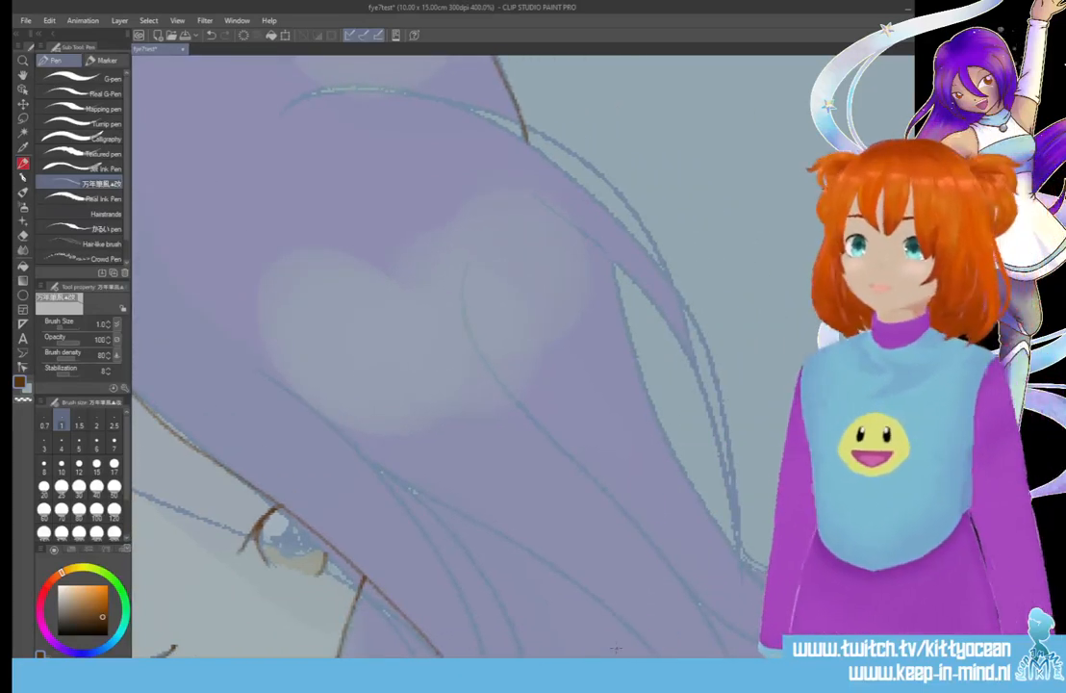
mouse_move(276, 113)
left_mouse_down()
mouse_move(366, 86)
mouse_move(422, 93)
mouse_move(516, 133)
mouse_move(592, 200)
left_mouse_up()
mouse_move(506, 171)
left_mouse_down()
mouse_move(586, 274)
mouse_move(704, 481)
left_mouse_up()
left_click_drag(498, 189, 717, 481)
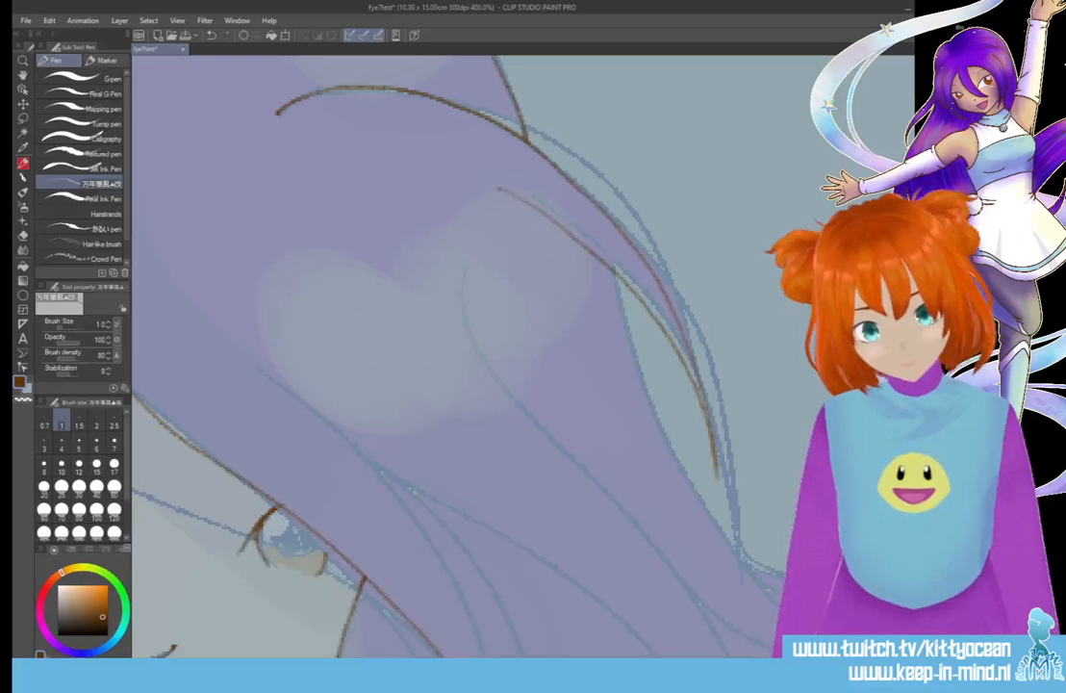
Trace the hair strand curving down beside the partly covered eye in brown, meeting the tip of the face-framing lock
scroll(519, 356, "down", 4)
scroll(520, 356, "up", 1)
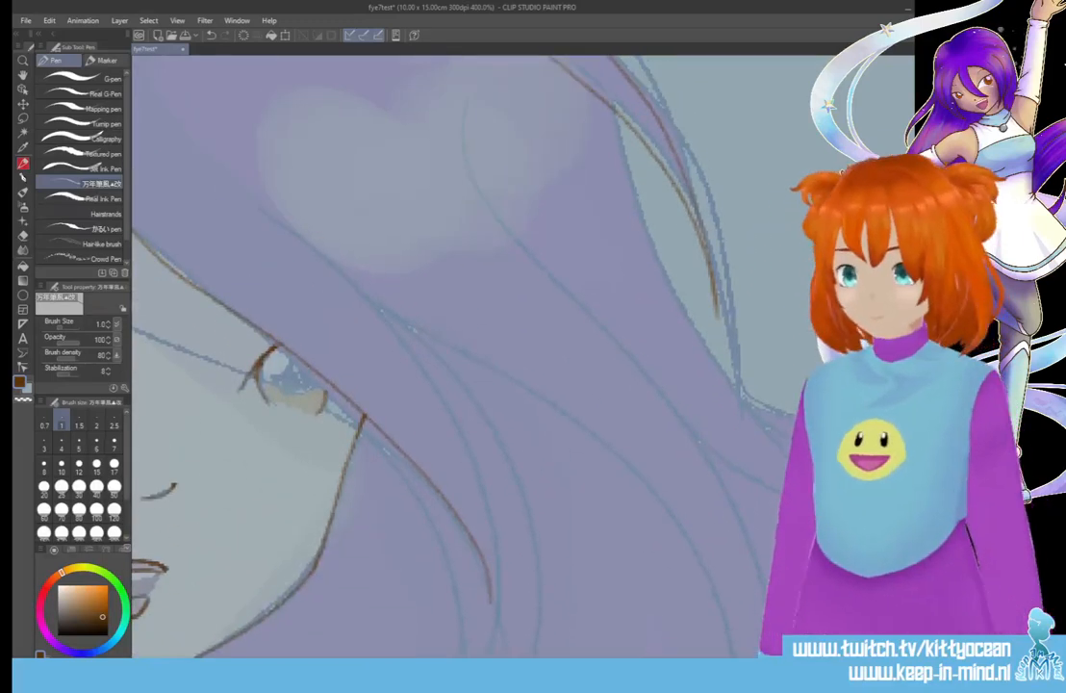
mouse_move(252, 204)
left_mouse_down()
mouse_move(332, 256)
mouse_move(428, 363)
mouse_move(459, 420)
mouse_move(488, 486)
mouse_move(494, 556)
mouse_move(486, 627)
left_mouse_up()
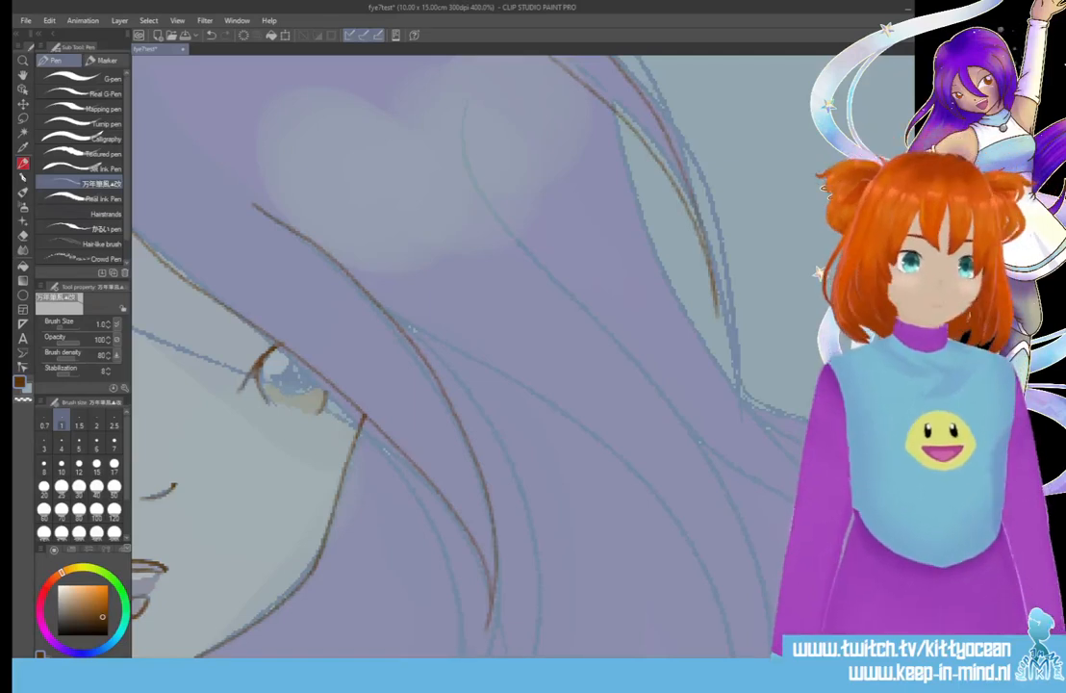
Ink the long hair strand in brown, from the pale highlight on the crown down to just above the rounded grey shape
scroll(432, 385, "up", 3)
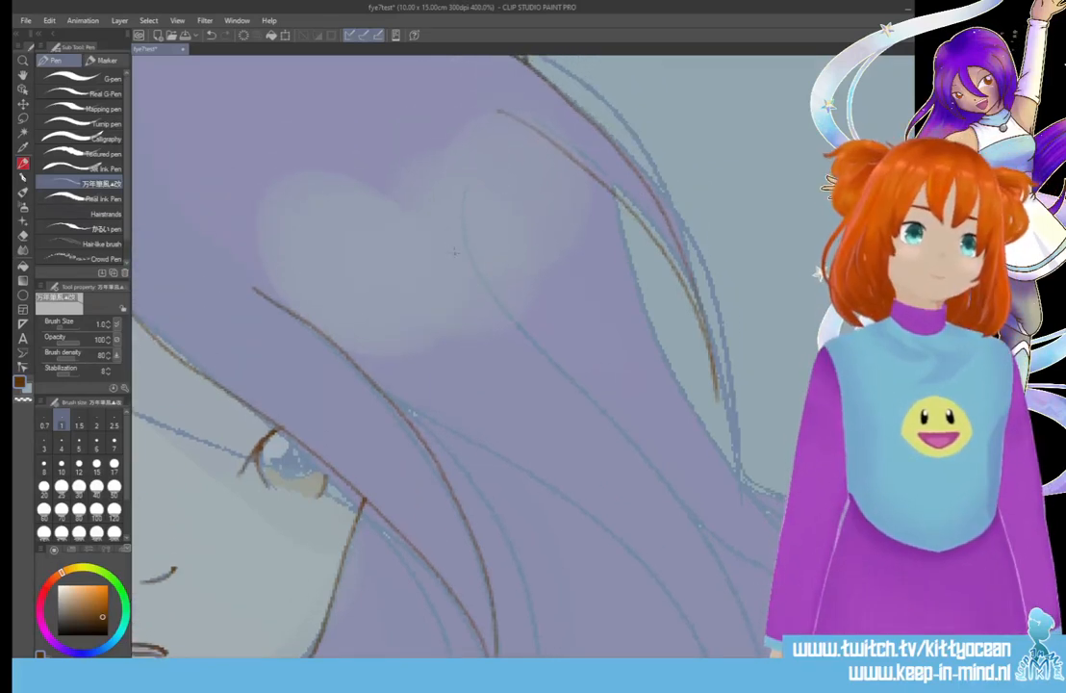
mouse_move(462, 189)
left_mouse_down()
mouse_move(468, 238)
mouse_move(503, 308)
mouse_move(683, 510)
mouse_move(726, 577)
mouse_move(749, 650)
left_mouse_up()
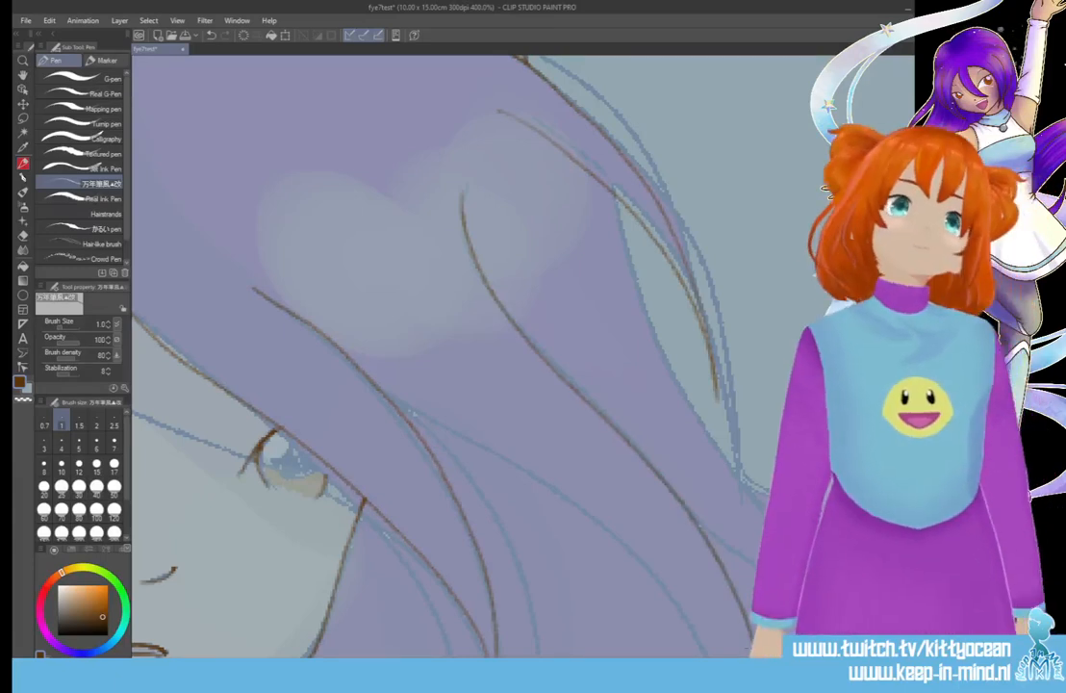
scroll(452, 356, "down", 10)
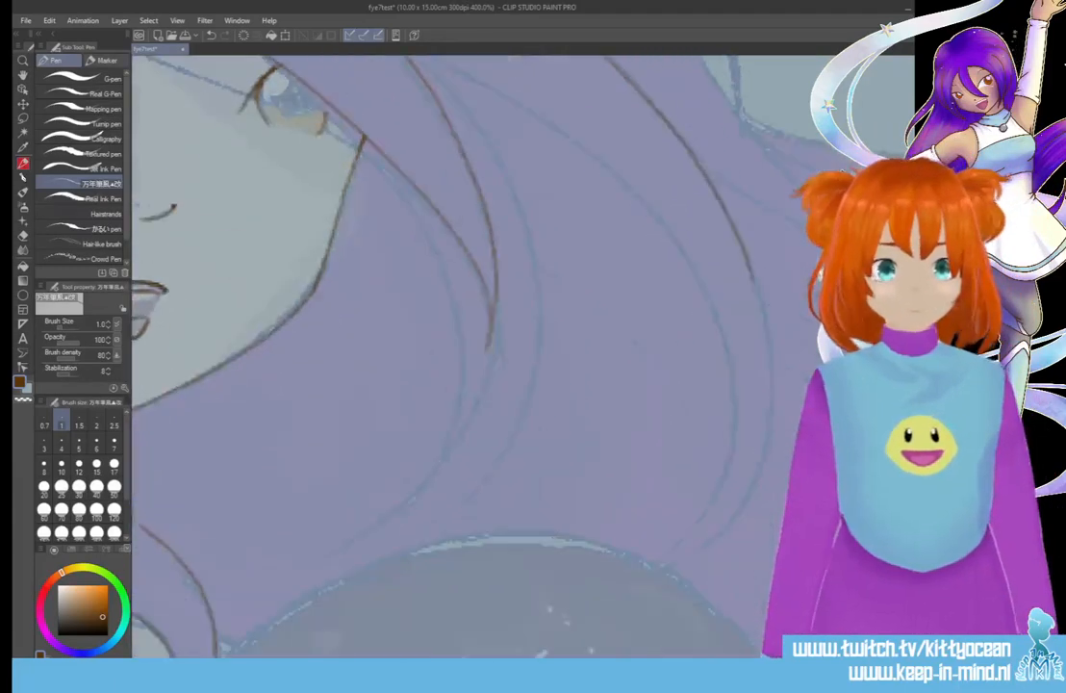
mouse_move(758, 325)
left_mouse_down()
mouse_move(760, 433)
mouse_move(735, 506)
mouse_move(685, 570)
left_mouse_up()
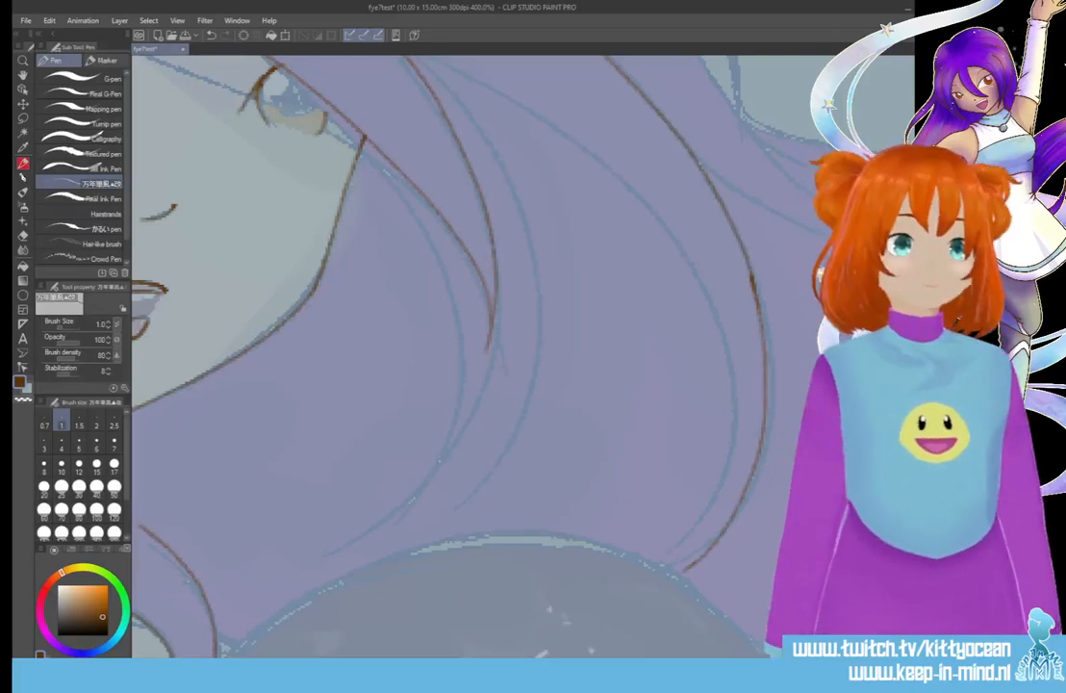
Ink the strand branching off the face-framing lock in brown, curving down parallel to the long strand, redoing the stroke once
scroll(452, 356, "up", 4)
mouse_move(322, 138)
left_mouse_down()
mouse_move(500, 251)
mouse_move(592, 364)
mouse_move(723, 565)
left_mouse_up()
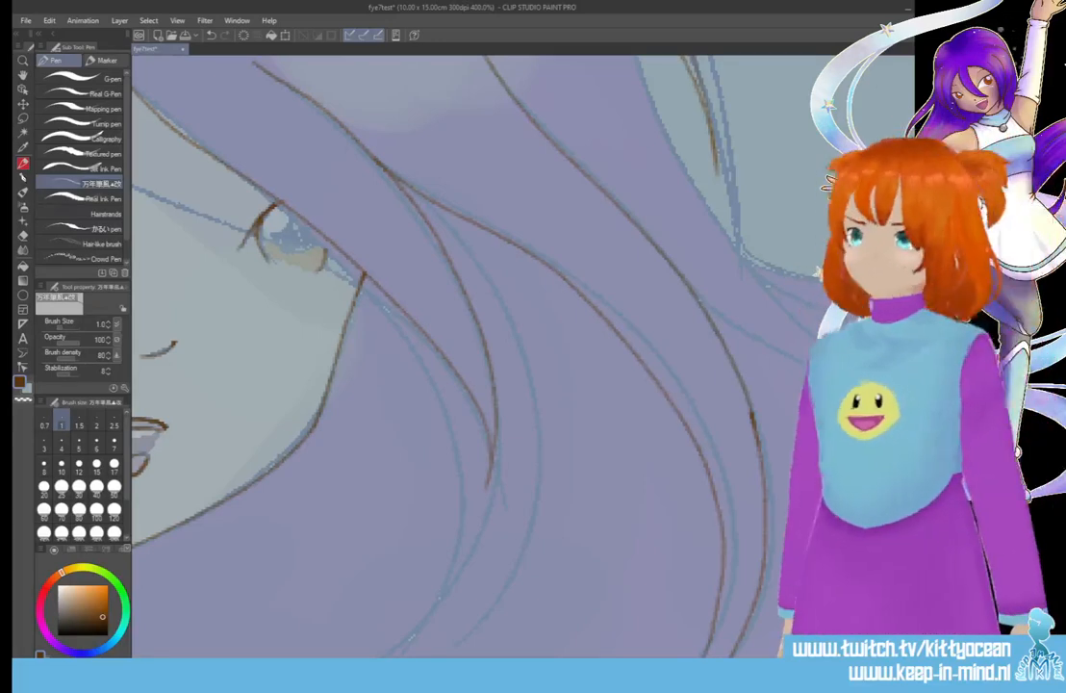
key("ctrl+z")
mouse_move(343, 154)
left_mouse_down()
mouse_move(533, 274)
mouse_move(608, 369)
mouse_move(633, 466)
left_mouse_up()
left_click_drag(731, 541, 731, 586)
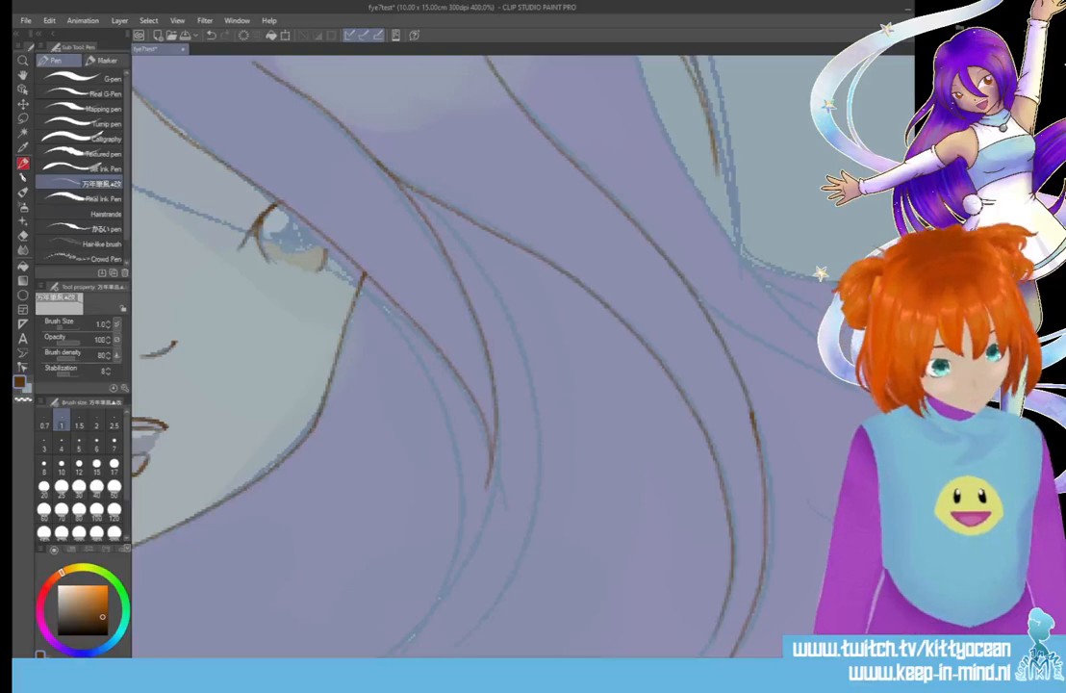
scroll(731, 385, "down", 5)
left_click_drag(732, 322, 710, 387)
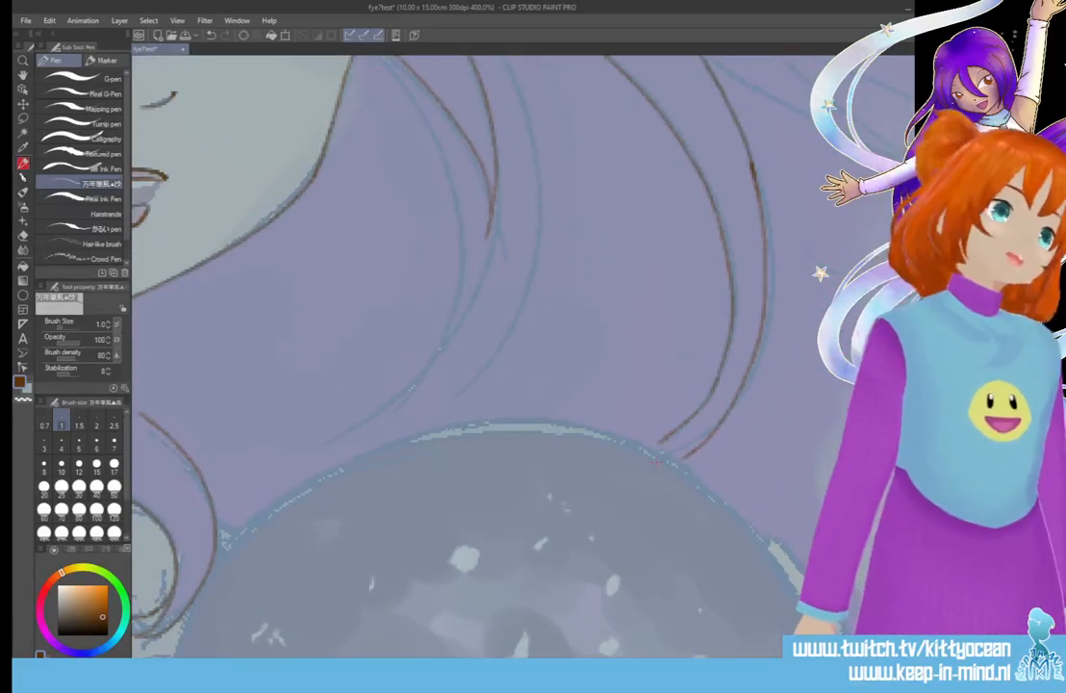
Ink the two curved strands beside the cheek in brown, sweeping down from the face-framing lock and converging below the jaw
scroll(519, 356, "up", 2)
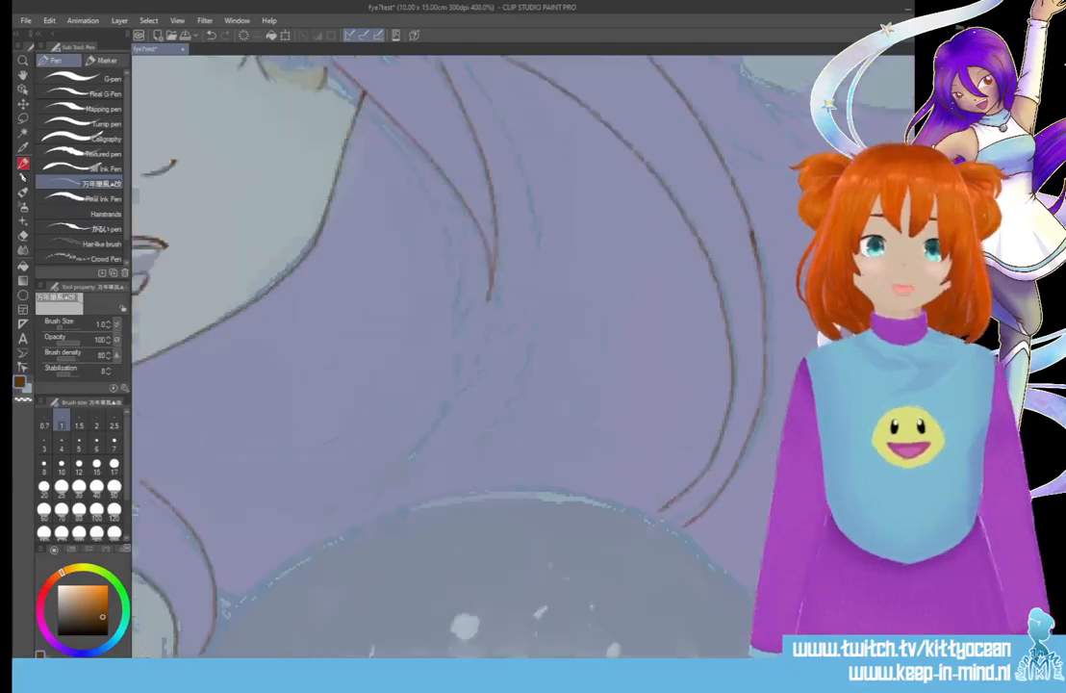
mouse_move(307, 110)
left_mouse_down()
mouse_move(357, 159)
mouse_move(389, 248)
mouse_move(349, 421)
left_mouse_up()
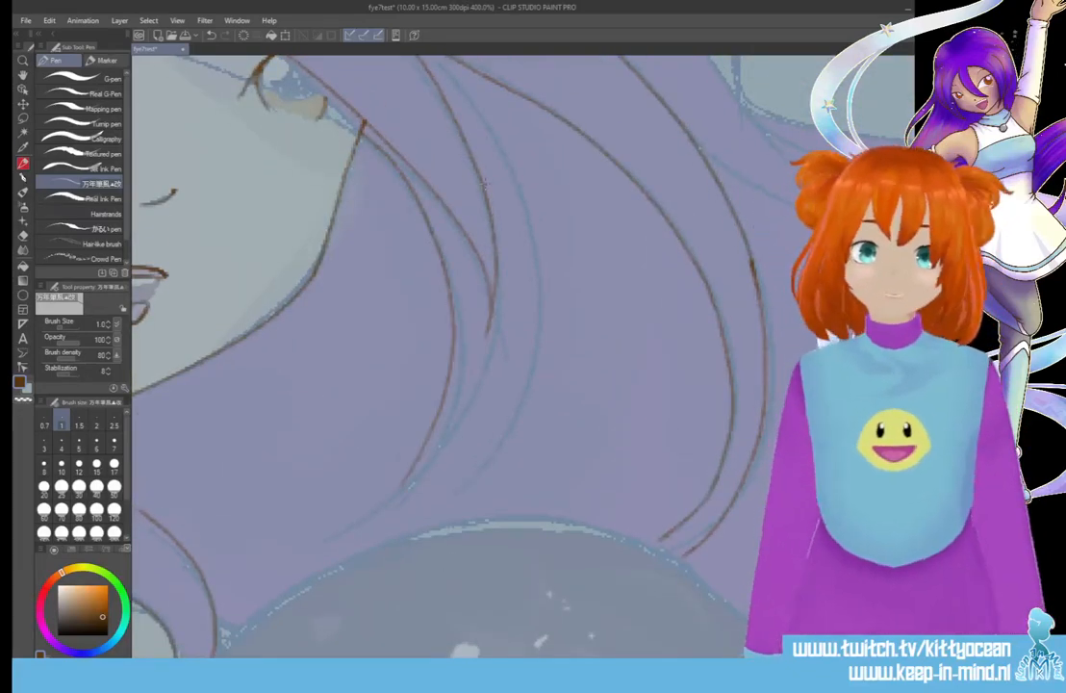
mouse_move(428, 176)
left_mouse_down()
mouse_move(437, 260)
mouse_move(361, 412)
mouse_move(298, 447)
left_mouse_up()
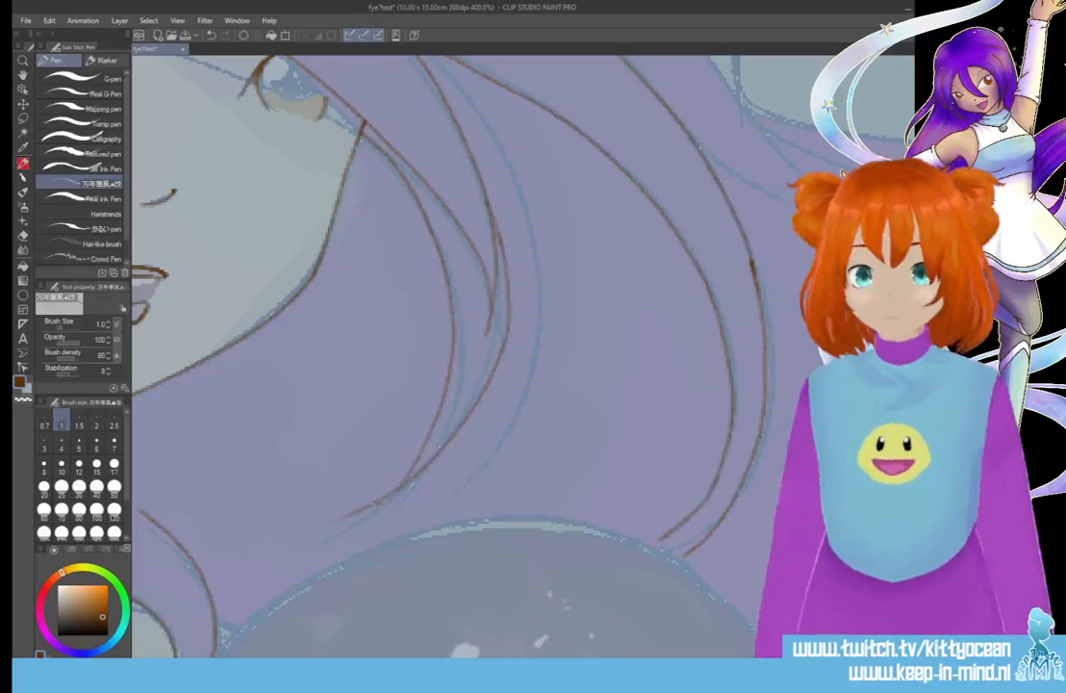
Trace the main hair mass's edge in brown along the gap behind the loose side lock, ending inside the flowing hair
scroll(520, 356, "up", 10)
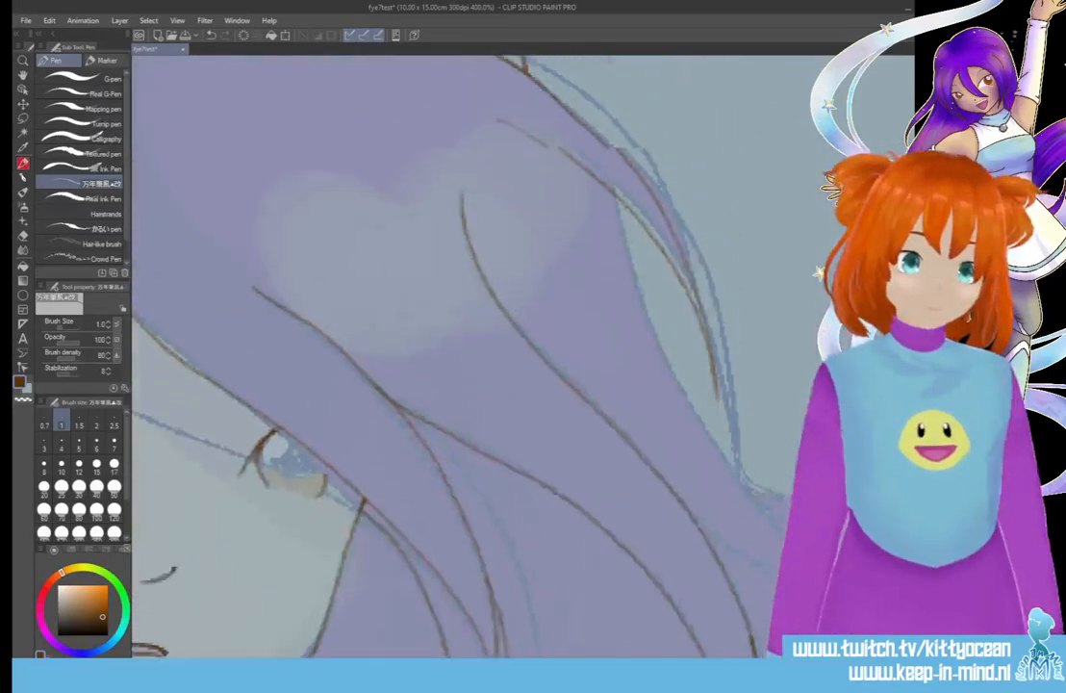
scroll(433, 356, "down", 2)
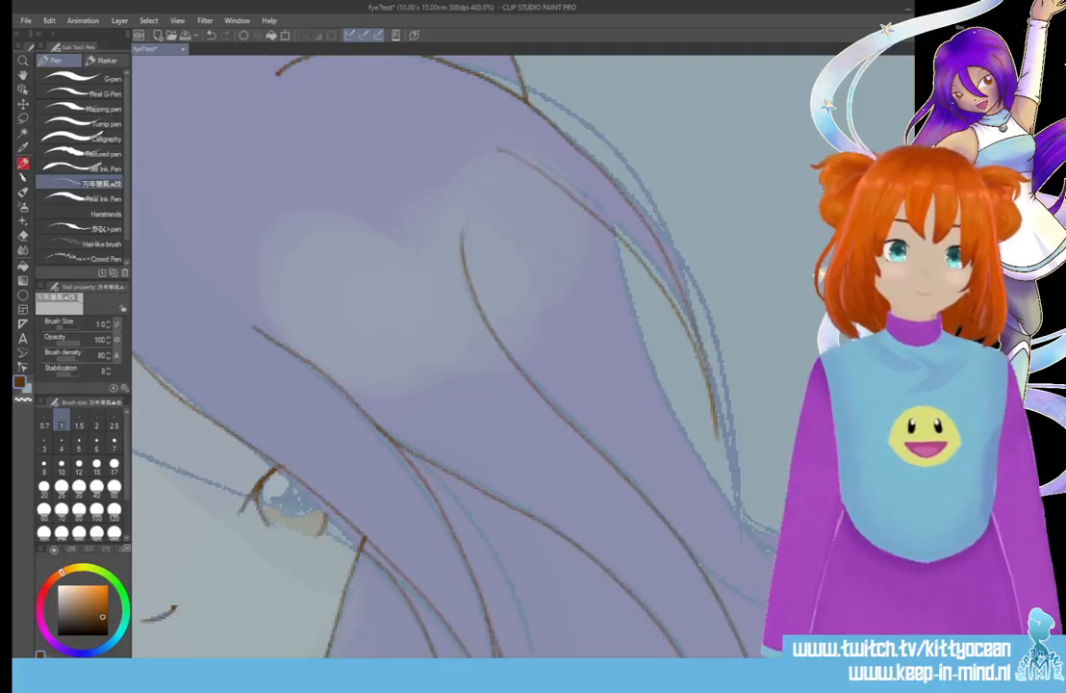
scroll(452, 356, "right", 7)
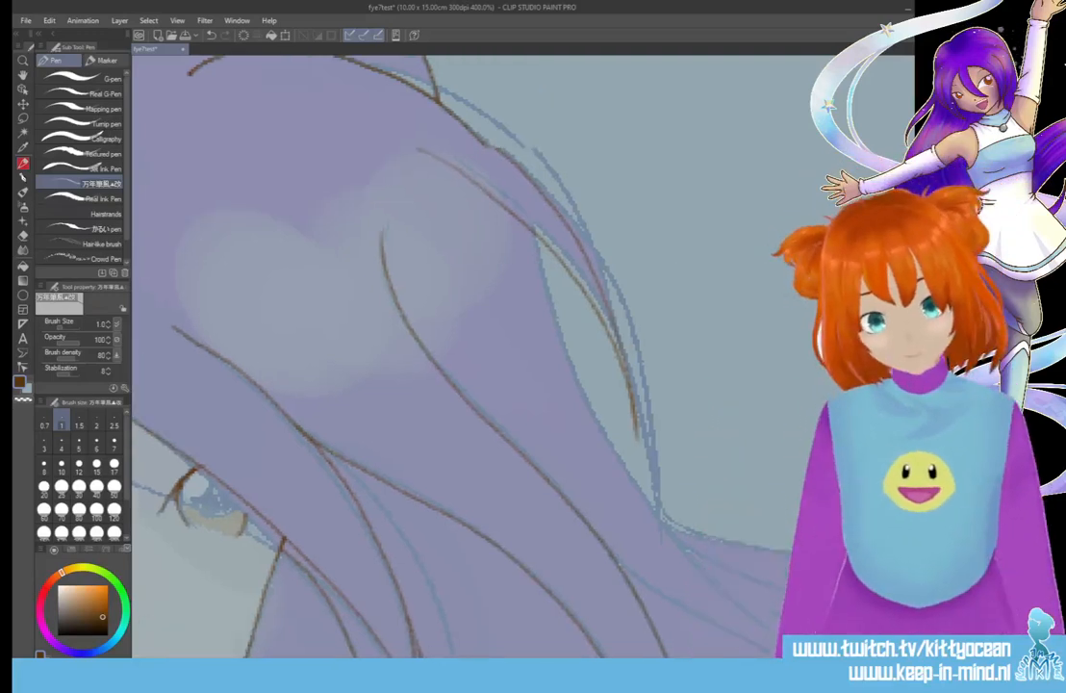
mouse_move(218, 198)
left_mouse_down()
mouse_move(280, 383)
mouse_move(399, 516)
left_mouse_up()
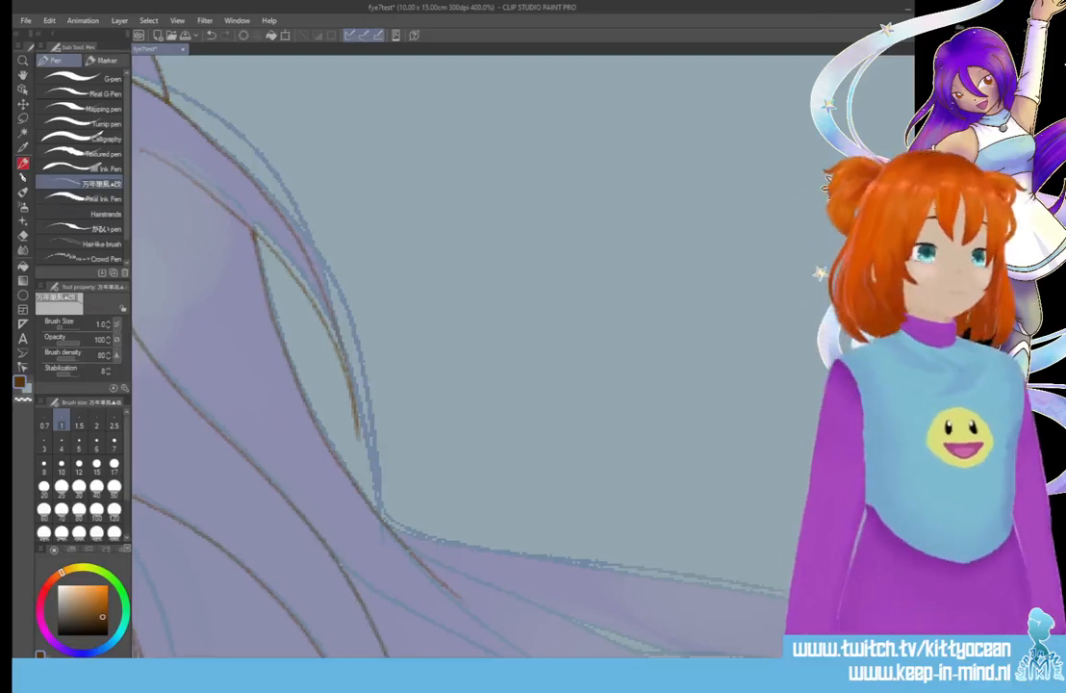
Ink two converging brown strokes that form a pointed strand where the flowing hair branches off the main mass
scroll(462, 355, "down", 6)
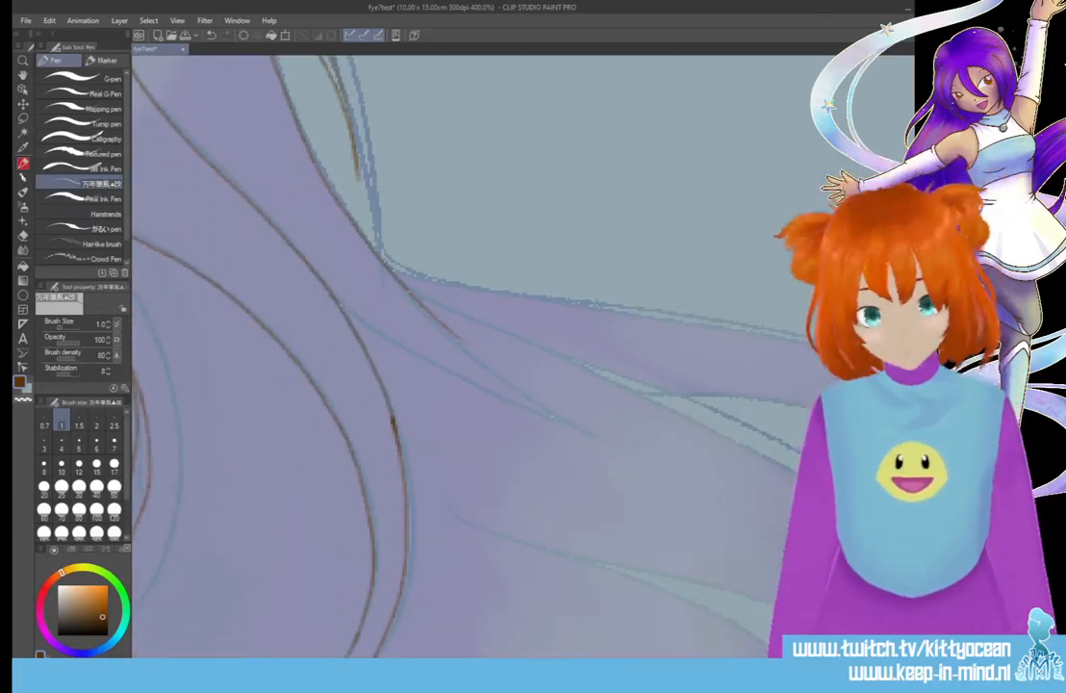
scroll(676, 628, "right", 3)
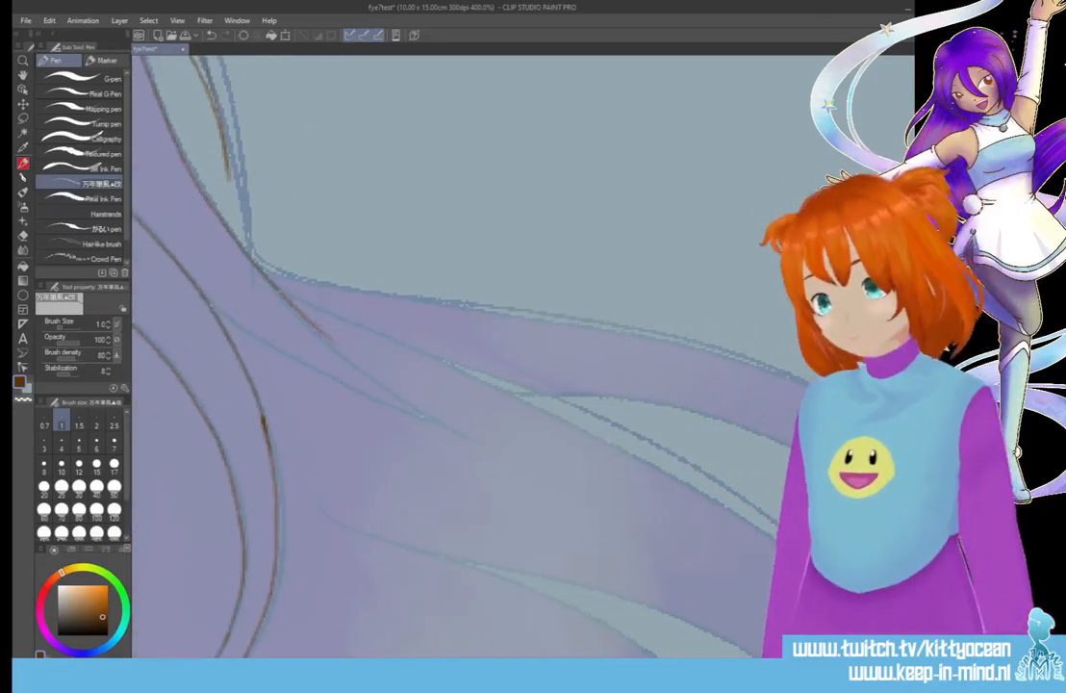
left_click_drag(279, 288, 460, 433)
mouse_move(182, 270)
left_mouse_down()
mouse_move(307, 348)
mouse_move(419, 384)
left_mouse_up()
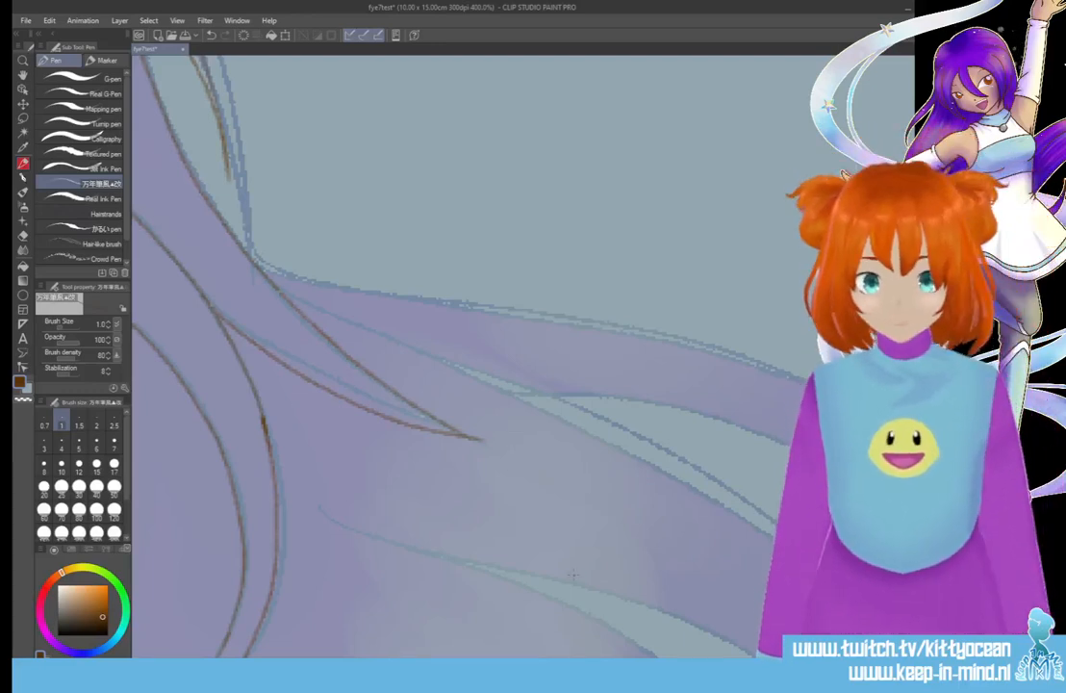
Ink the upper contours of the first two flowing hair locks in brown, starting where they branch off behind the head
mouse_move(204, 206)
left_mouse_down()
mouse_move(317, 252)
mouse_move(509, 277)
mouse_move(666, 314)
mouse_move(847, 390)
left_mouse_up()
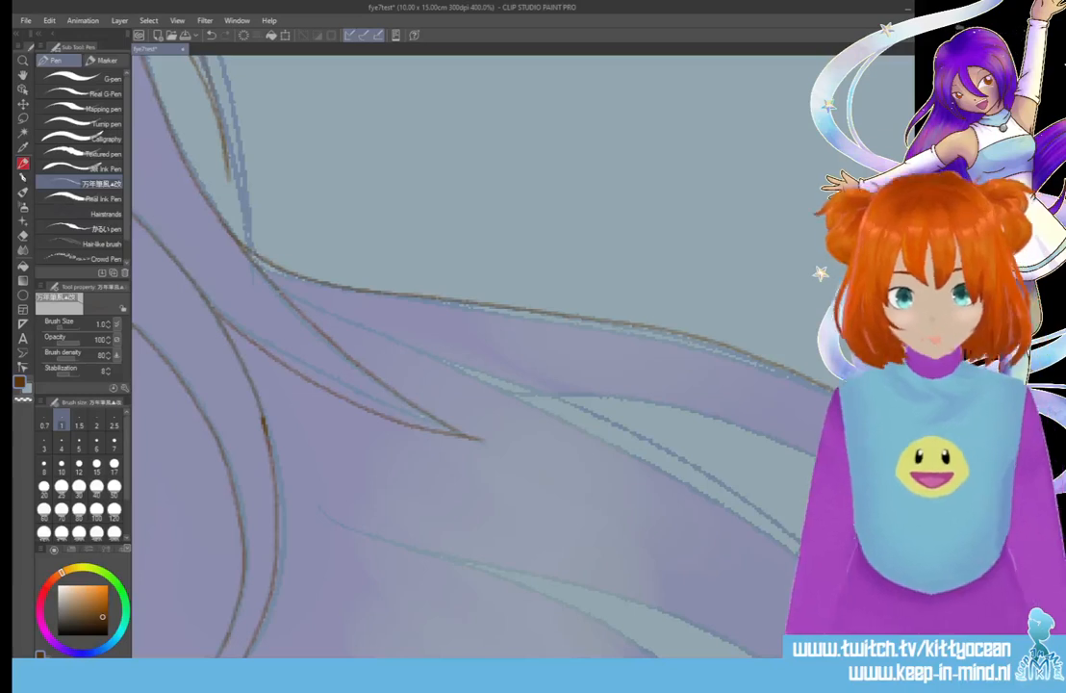
scroll(458, 356, "right", 4)
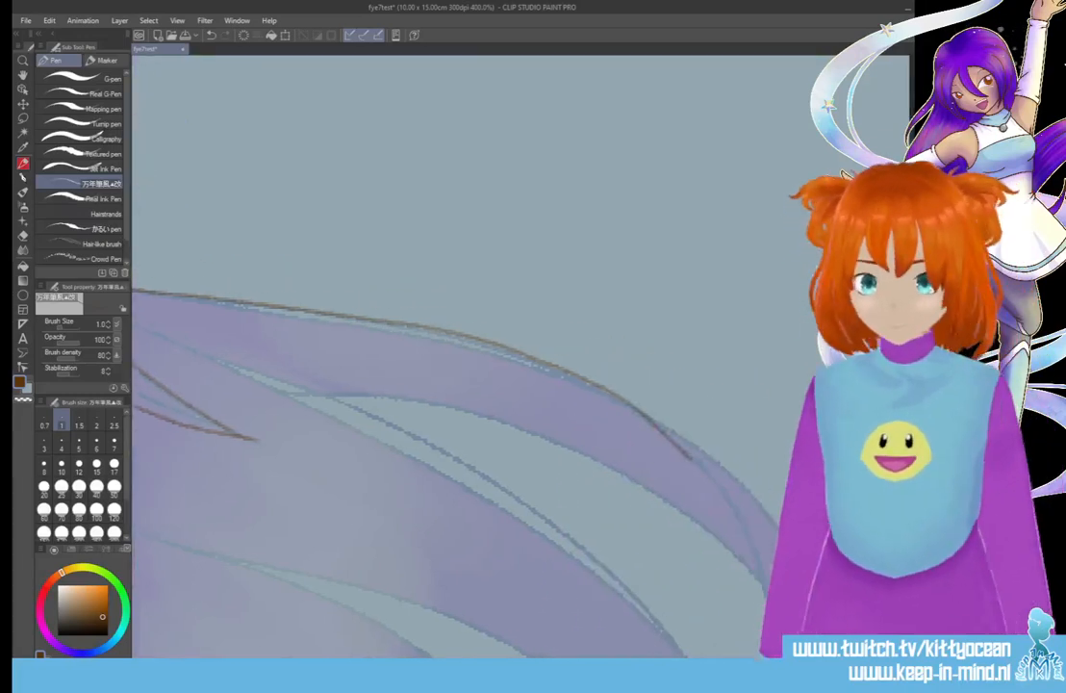
scroll(457, 356, "left", 2)
mouse_move(139, 239)
left_mouse_down()
mouse_move(501, 416)
mouse_move(622, 499)
left_mouse_up()
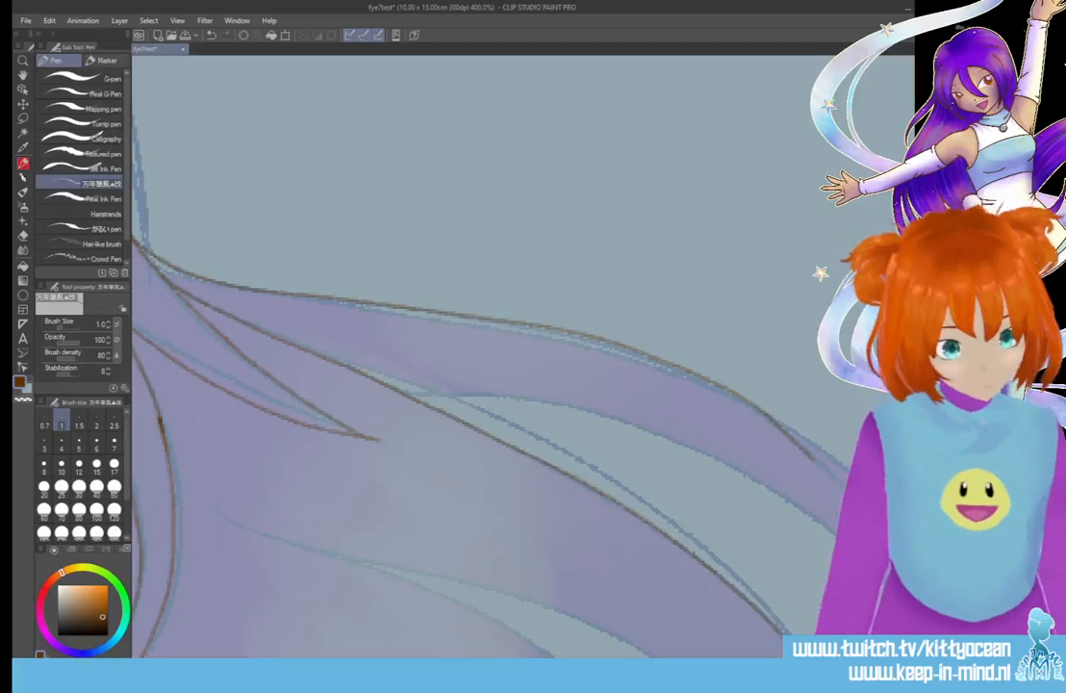
Complete the uppermost flowing lock in brown by extending its outer edge to the tip and tracing its underside
scroll(458, 356, "right", 3)
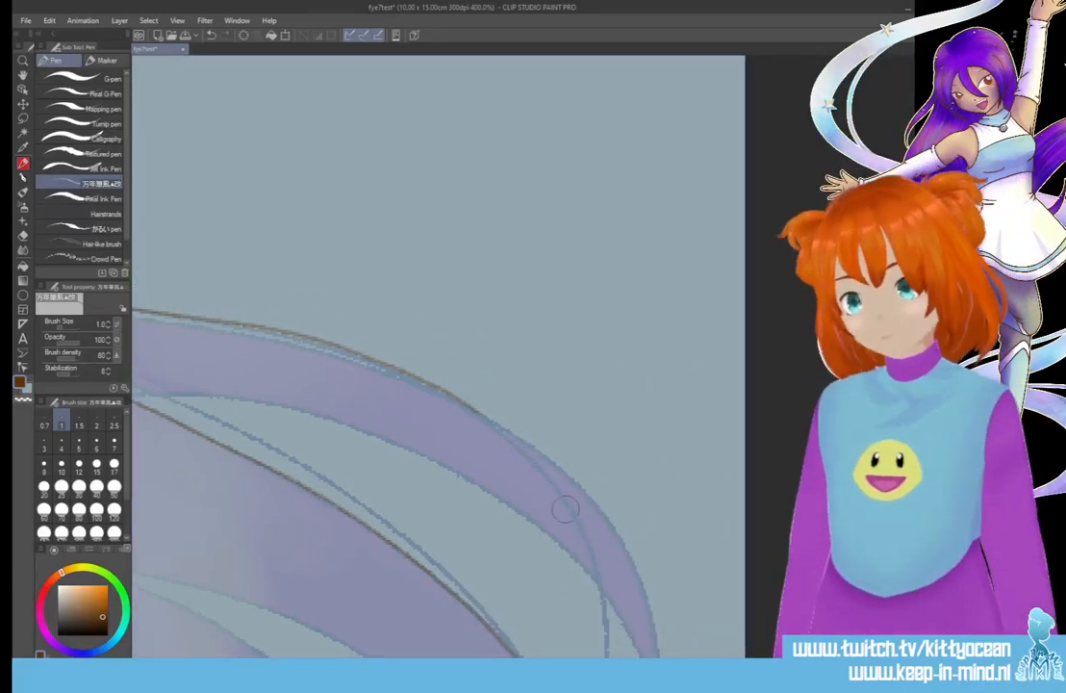
scroll(437, 356, "down", 5)
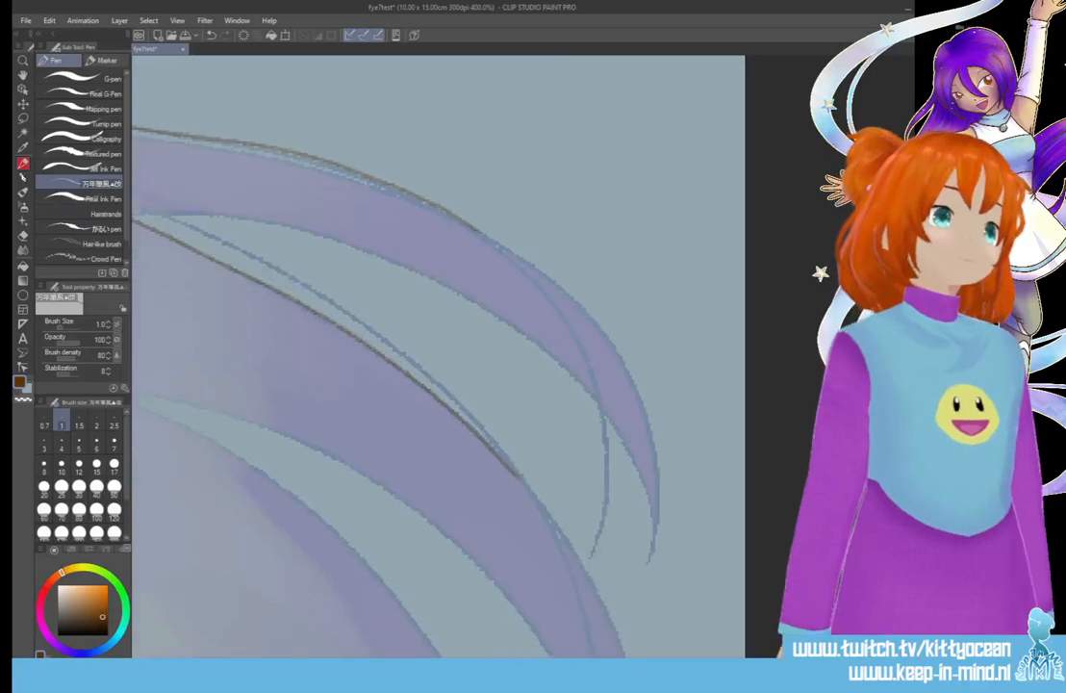
mouse_move(477, 201)
left_mouse_down()
mouse_move(582, 279)
mouse_move(611, 323)
mouse_move(639, 377)
mouse_move(653, 496)
left_mouse_up()
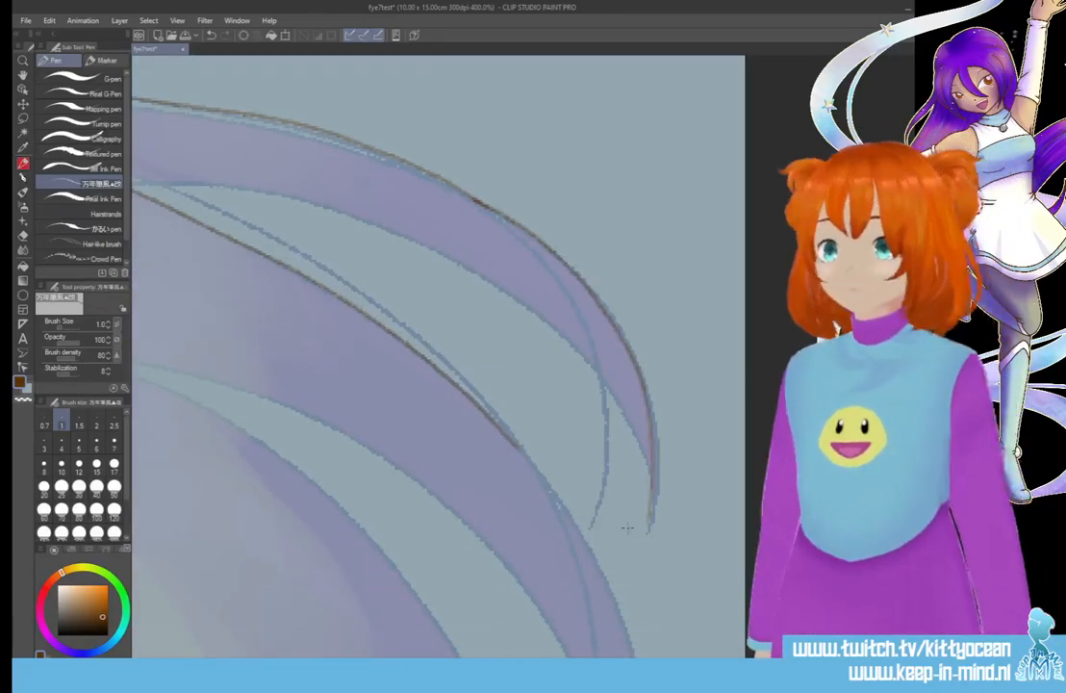
scroll(733, 627, "left", 3)
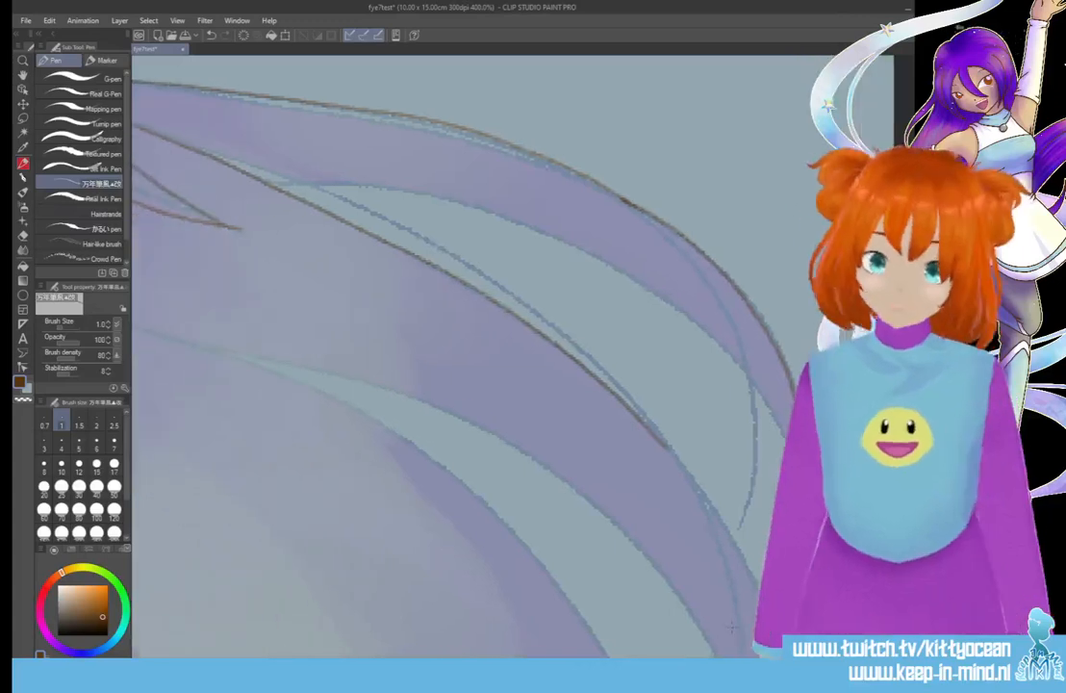
mouse_move(207, 149)
left_mouse_down()
mouse_move(430, 188)
mouse_move(537, 234)
mouse_move(664, 344)
left_mouse_up()
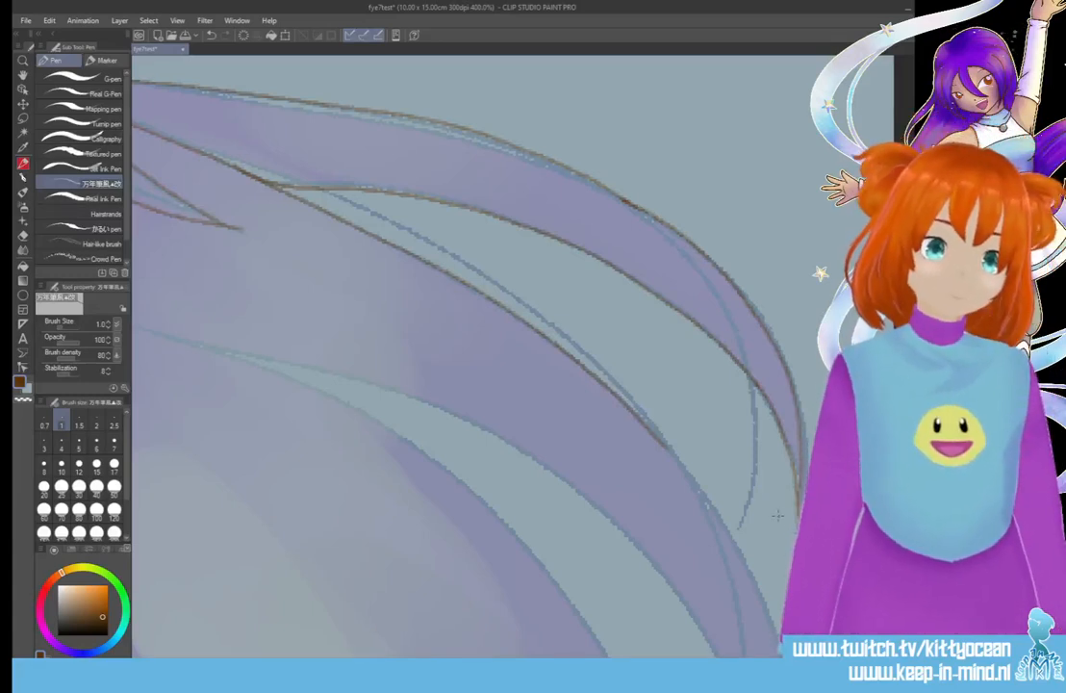
Extend the second flowing lock's outer edge in brown and ink its underside from within the hair mass, redoing the underside once
scroll(777, 514, "down", 5)
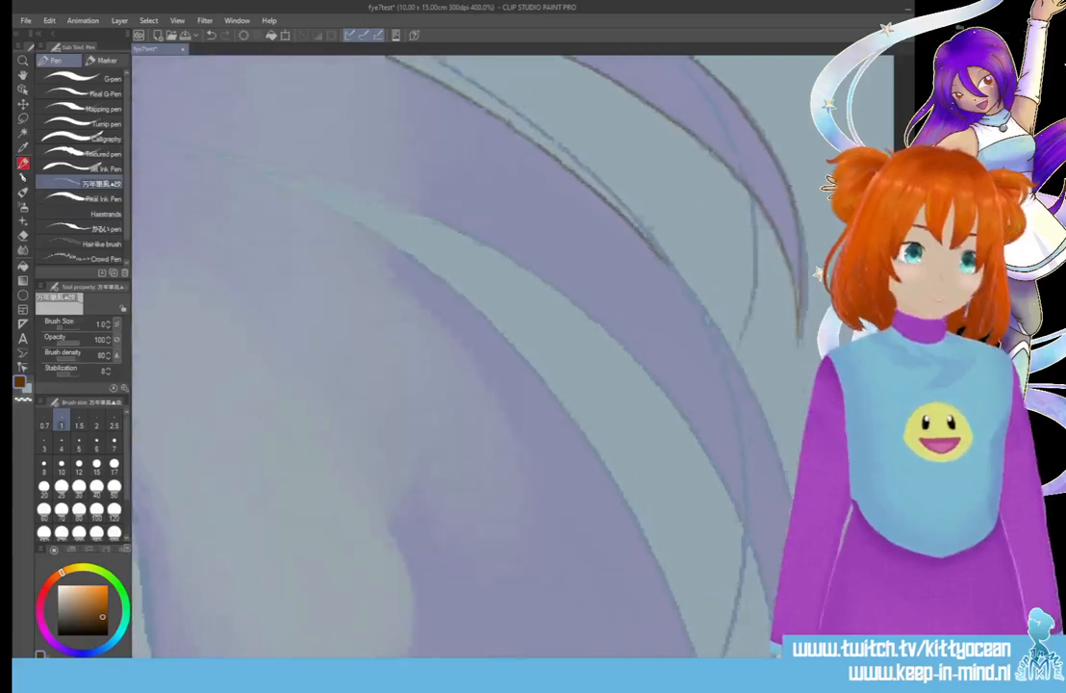
left_click_drag(581, 184, 661, 320)
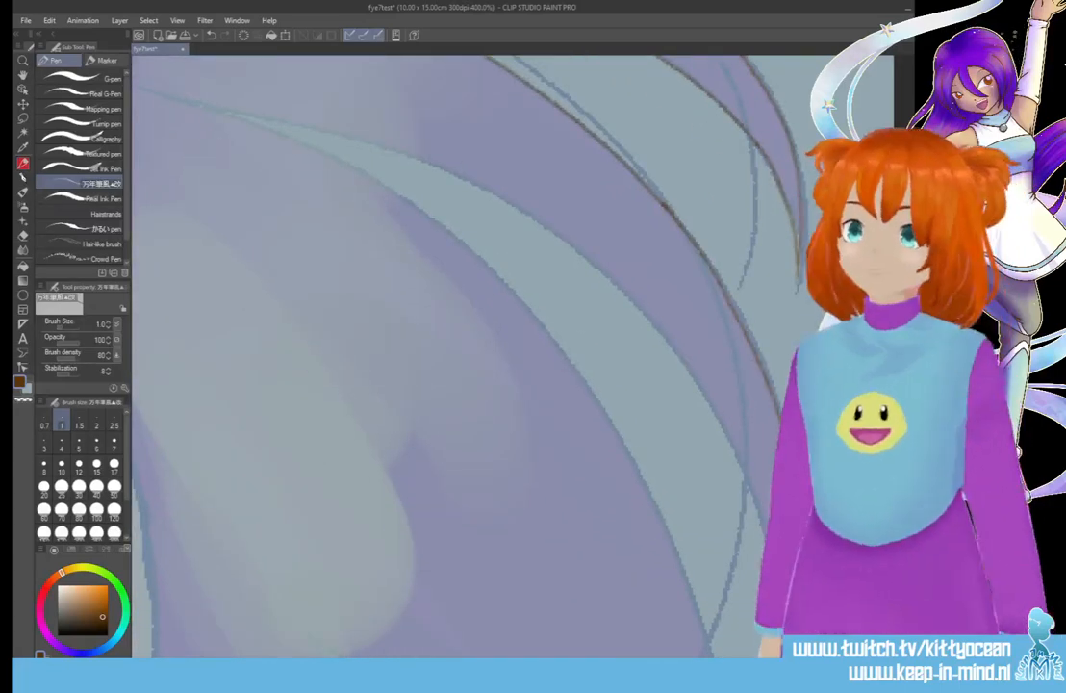
scroll(664, 205, "left", 4)
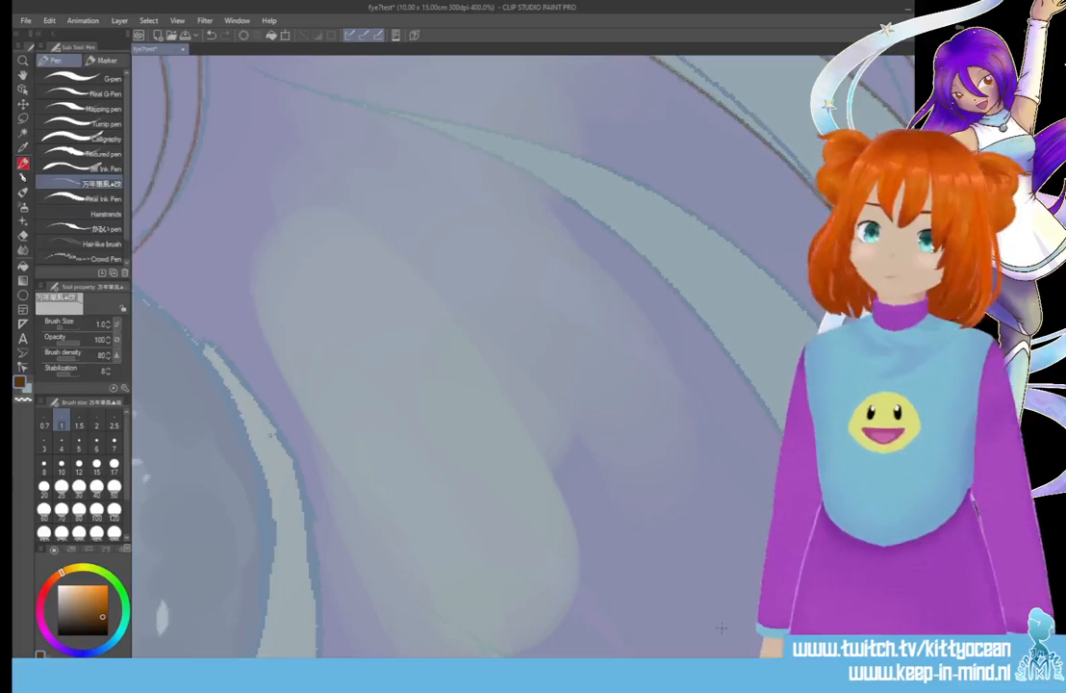
scroll(519, 356, "up", 2)
mouse_move(236, 166)
left_mouse_down()
mouse_move(313, 204)
mouse_move(591, 297)
left_mouse_up()
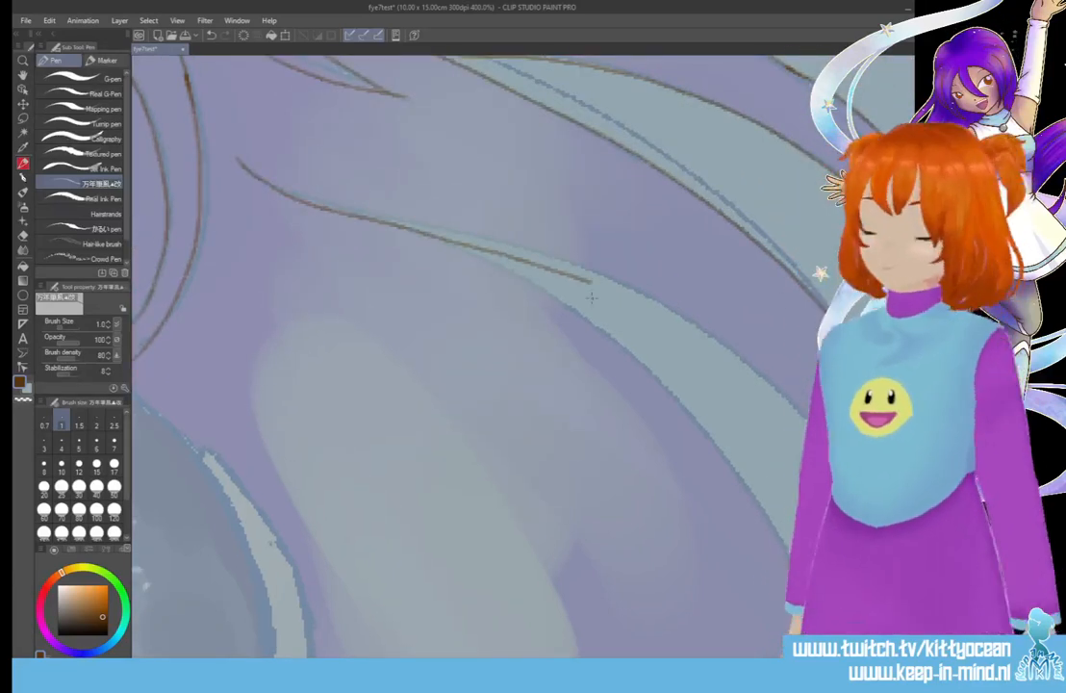
key("ctrl+z")
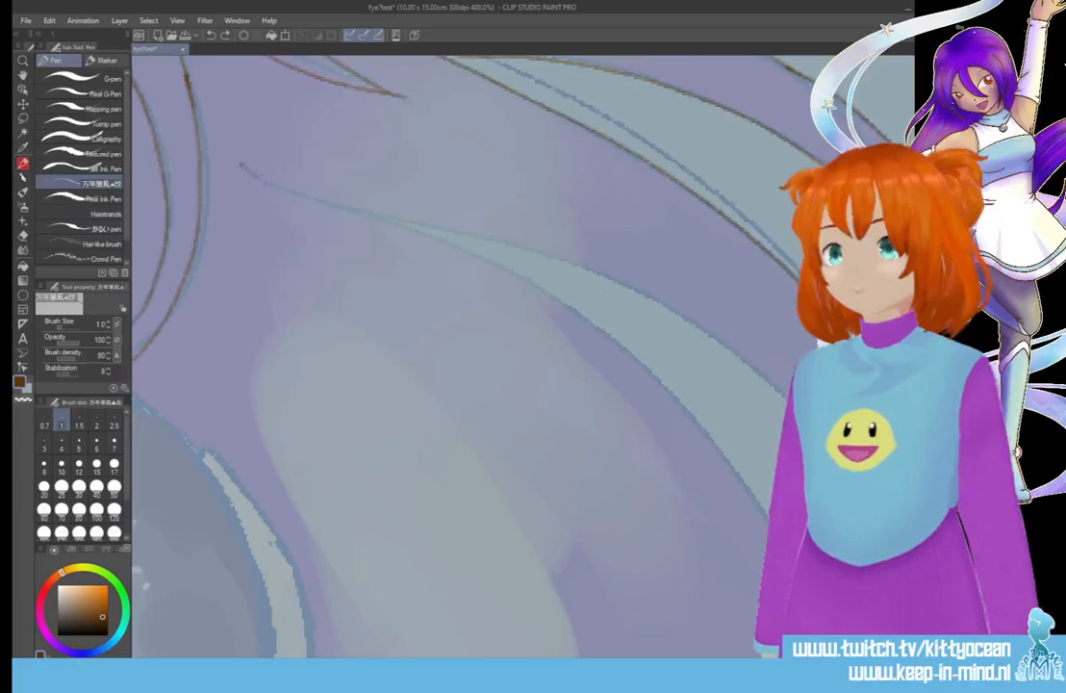
mouse_move(239, 163)
left_mouse_down()
mouse_move(301, 196)
mouse_move(643, 308)
left_mouse_up()
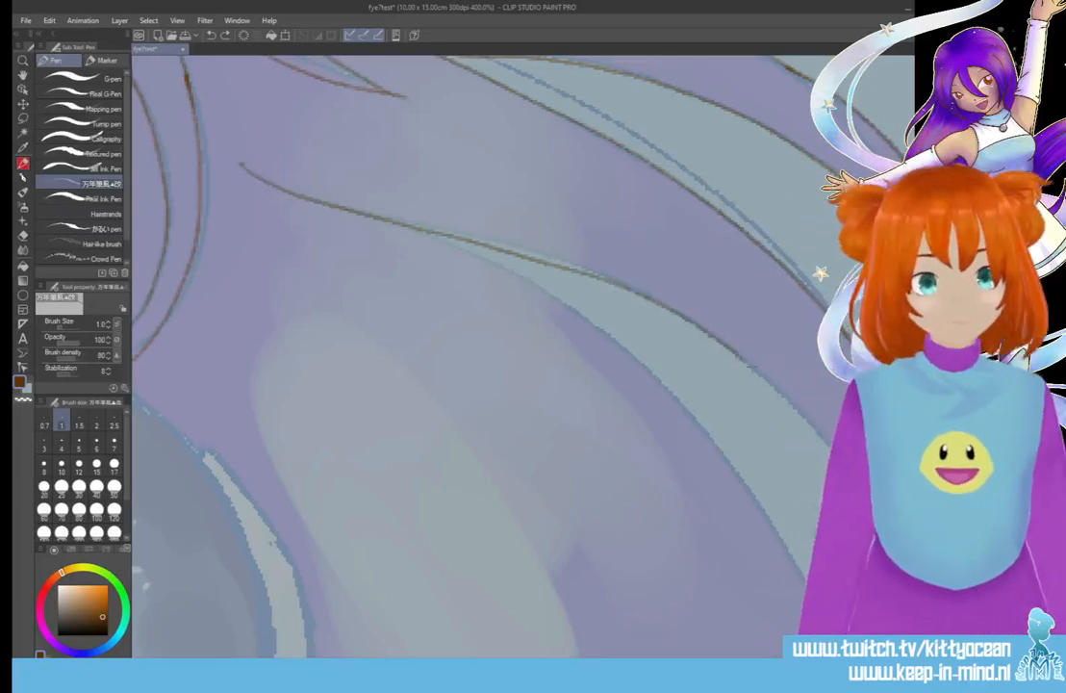
Finish the second flowing lock's end in brown, extending its inner edge and tapering the outer edge into a curved tip
scroll(524, 356, "down", 5)
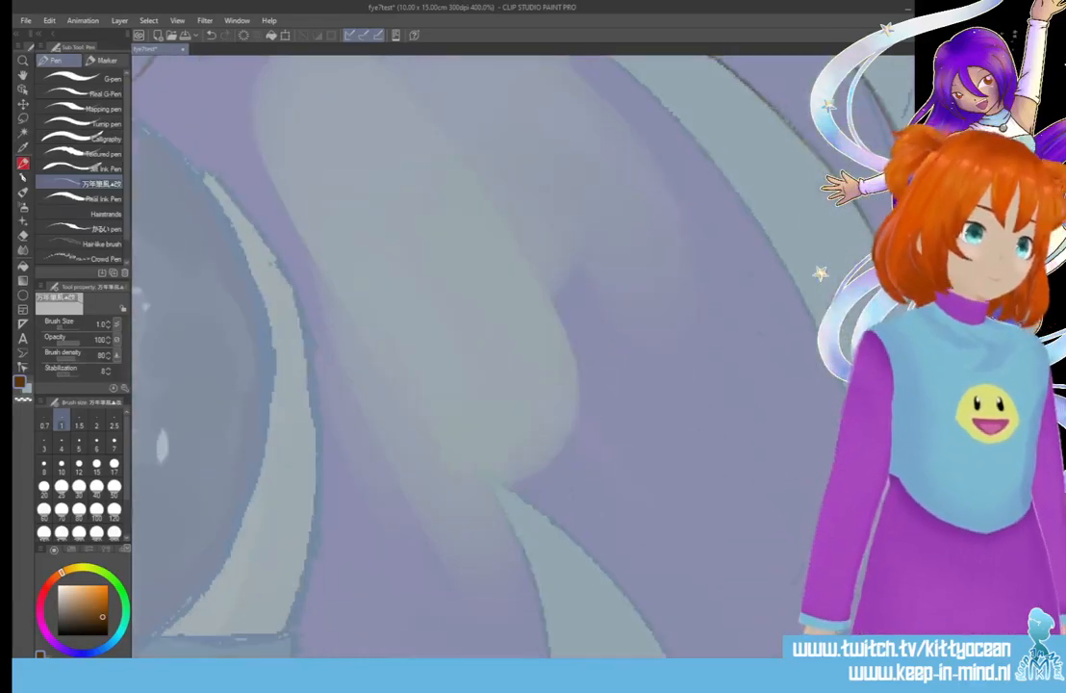
scroll(423, 356, "right", 5)
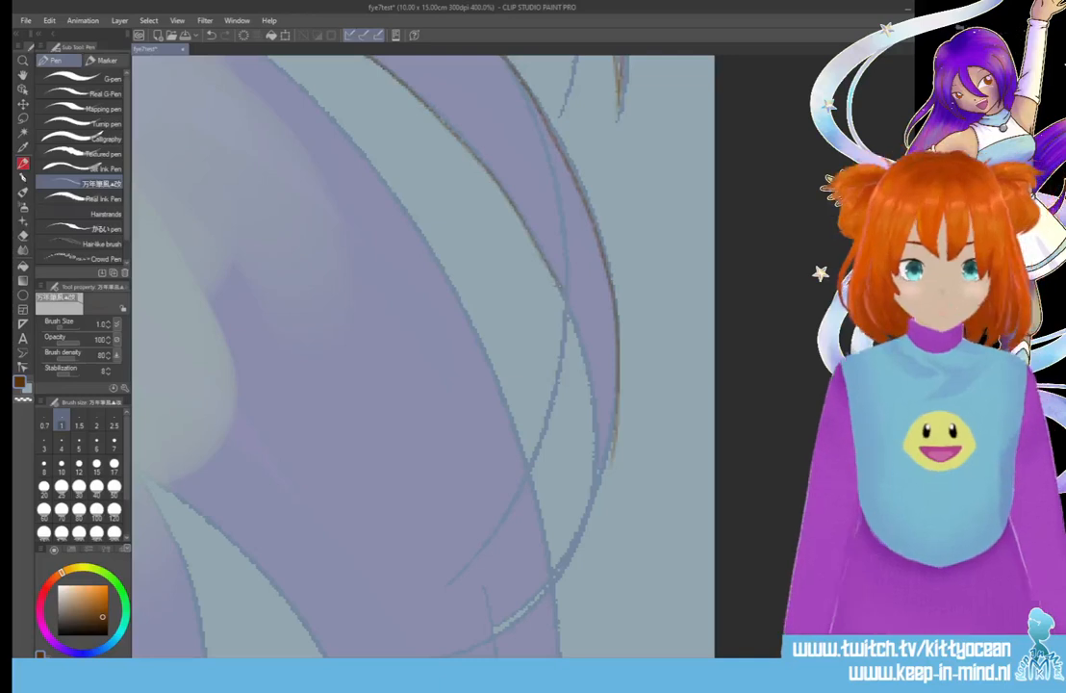
left_click_drag(494, 268, 518, 441)
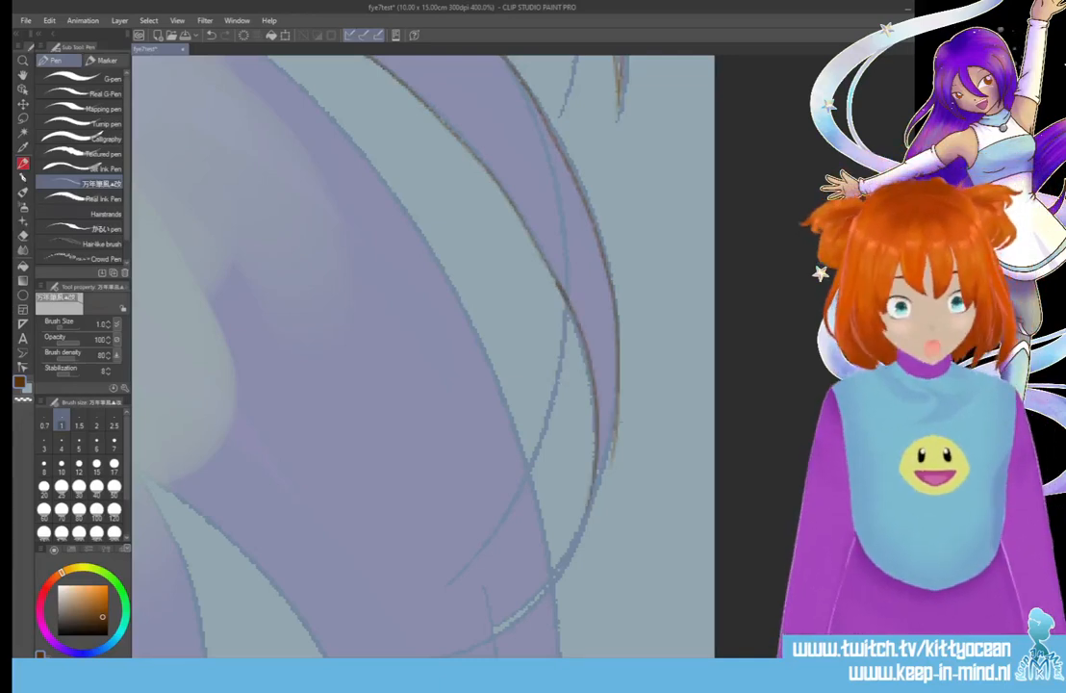
left_click_drag(608, 452, 548, 572)
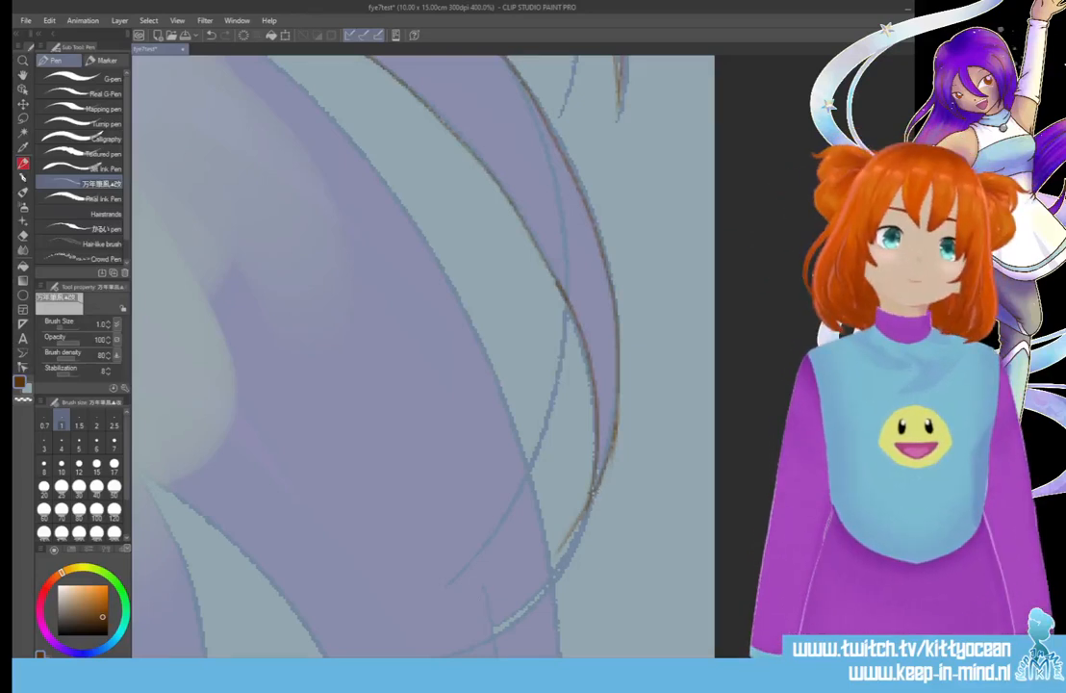
Ink the third flowing lock's outer edge in brown, from where it branches off beneath the second lock down around its curve
scroll(423, 356, "up", 5)
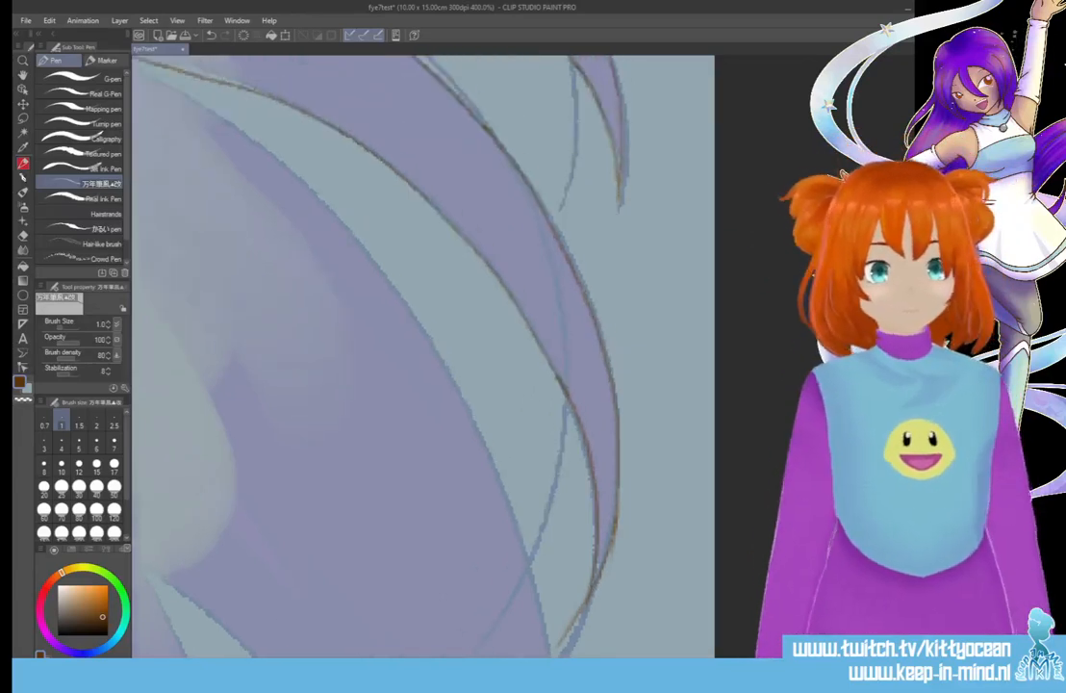
scroll(722, 625, "left", 8)
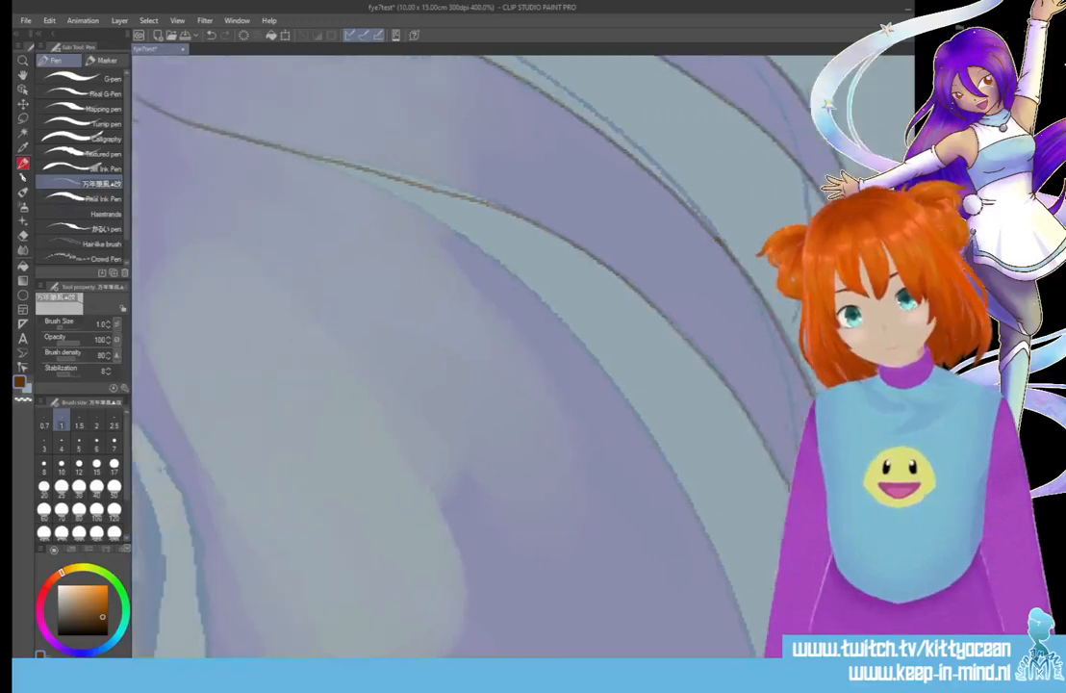
mouse_move(346, 133)
left_mouse_down()
mouse_move(448, 181)
mouse_move(663, 322)
left_mouse_up()
left_click_drag(570, 274, 646, 372)
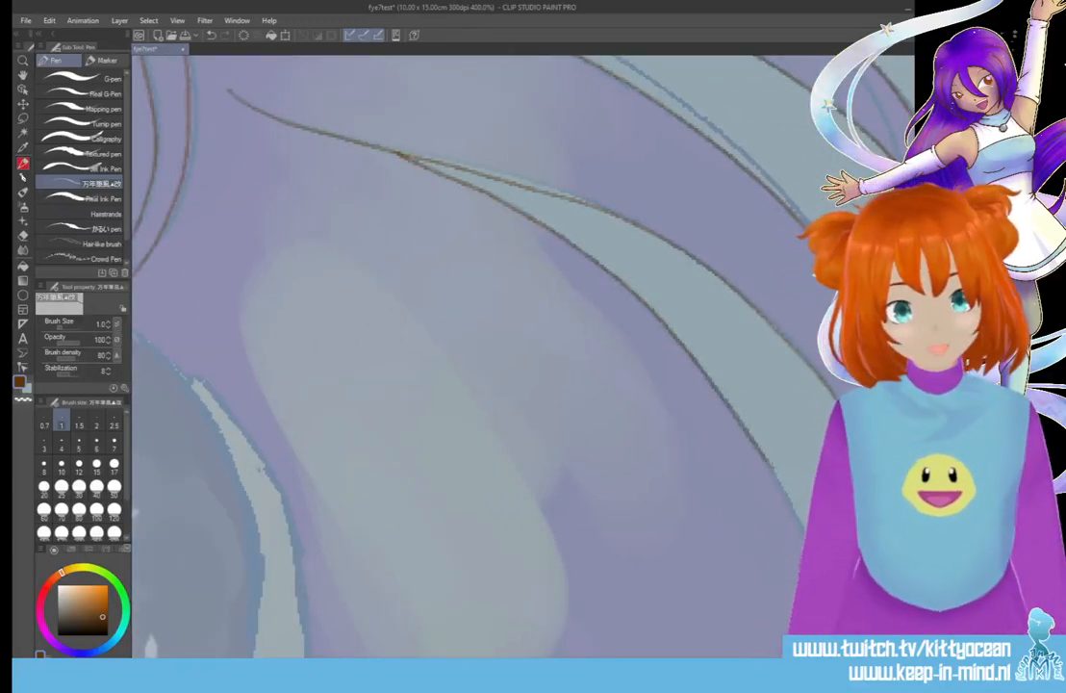
scroll(481, 356, "down", 7)
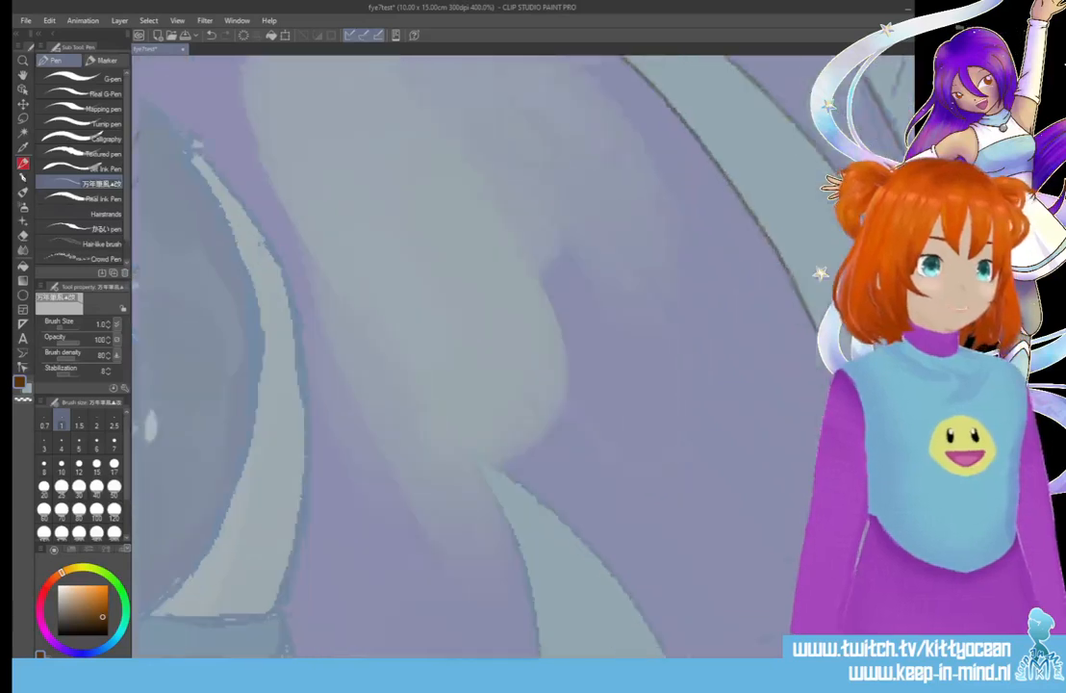
scroll(481, 355, "right", 6)
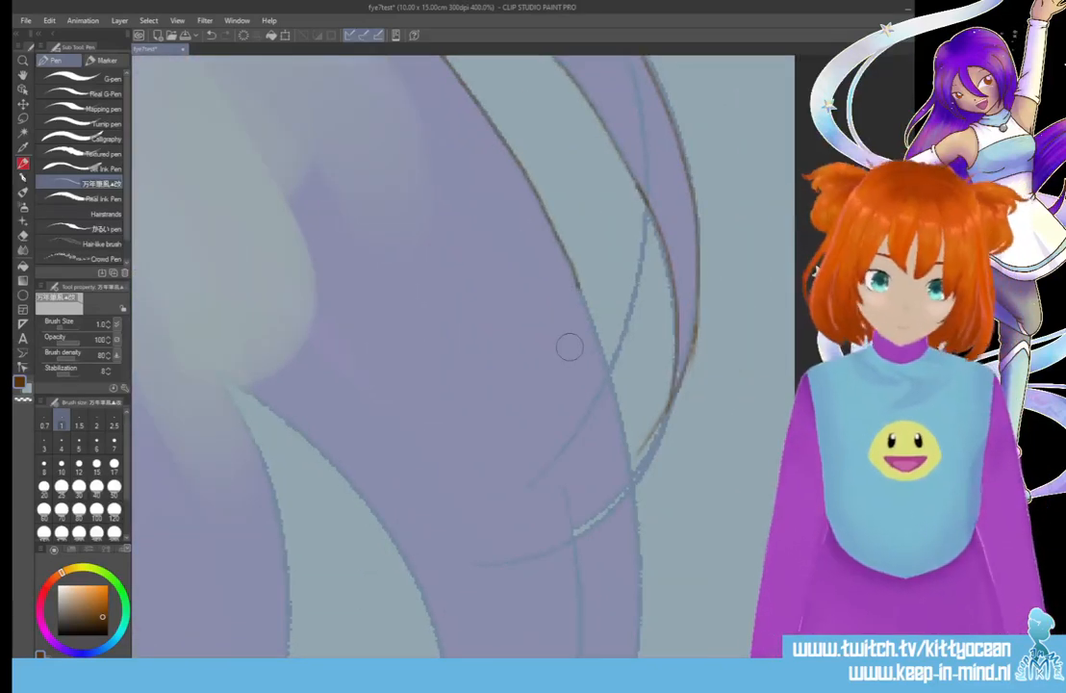
scroll(462, 356, "down", 3)
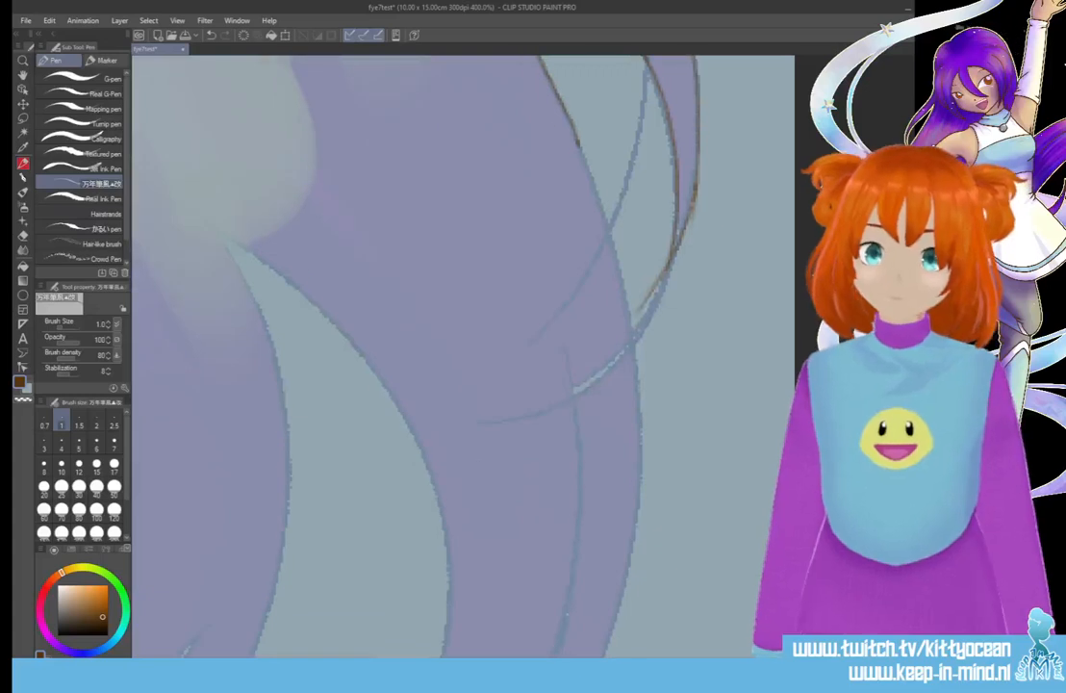
mouse_move(519, 164)
left_mouse_down()
mouse_move(552, 385)
mouse_move(544, 517)
mouse_move(594, 635)
left_mouse_up()
Trace the third lock's inner edge, extend its outer edge to the tip, and ink the inner line that splits off the outer strand
mouse_move(149, 189)
left_mouse_down()
mouse_move(192, 204)
mouse_move(264, 258)
mouse_move(336, 332)
mouse_move(417, 444)
mouse_move(442, 567)
left_mouse_up()
scroll(461, 356, "down", 5)
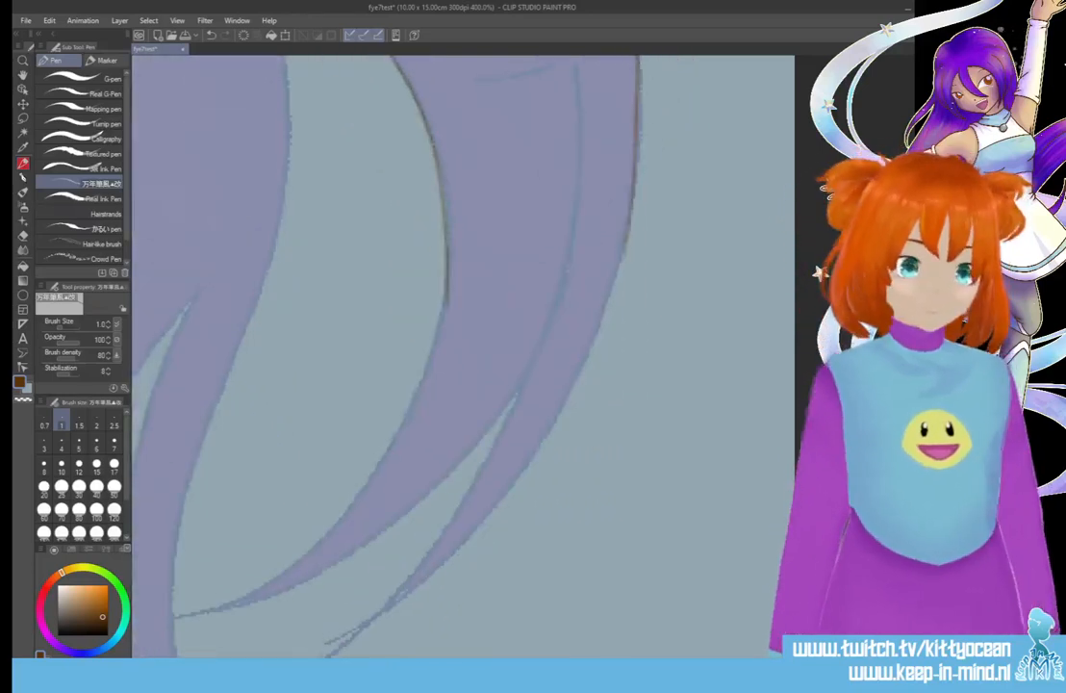
mouse_move(625, 248)
left_mouse_down()
mouse_move(505, 450)
mouse_move(326, 630)
left_mouse_up()
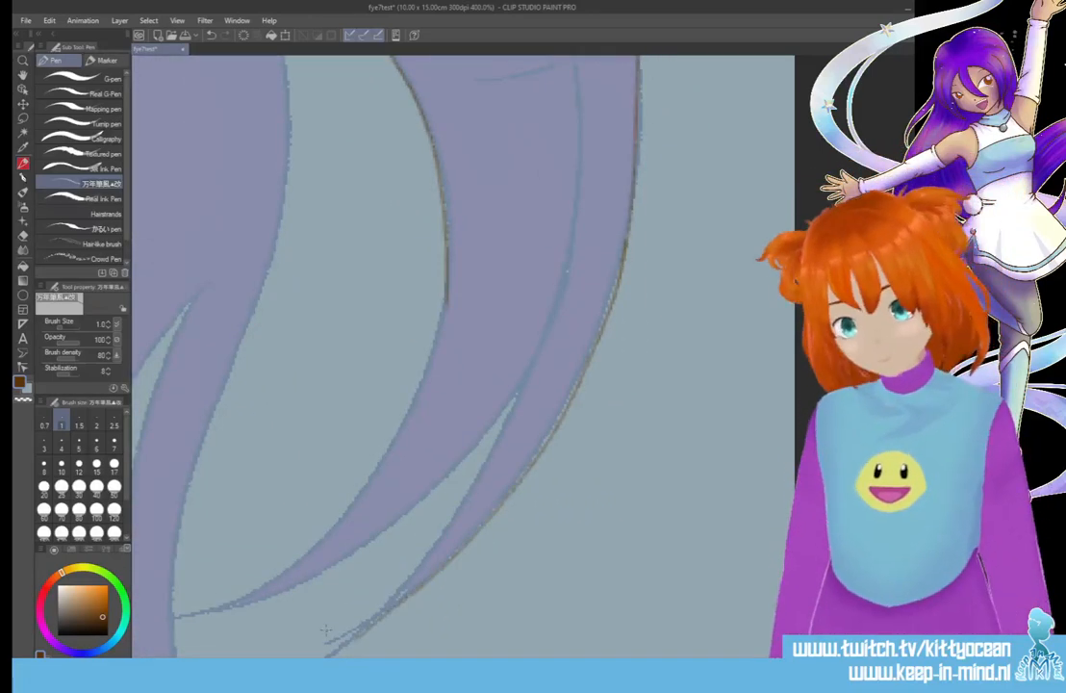
mouse_move(574, 65)
left_mouse_down()
mouse_move(567, 223)
mouse_move(507, 428)
mouse_move(437, 539)
mouse_move(351, 644)
left_mouse_up()
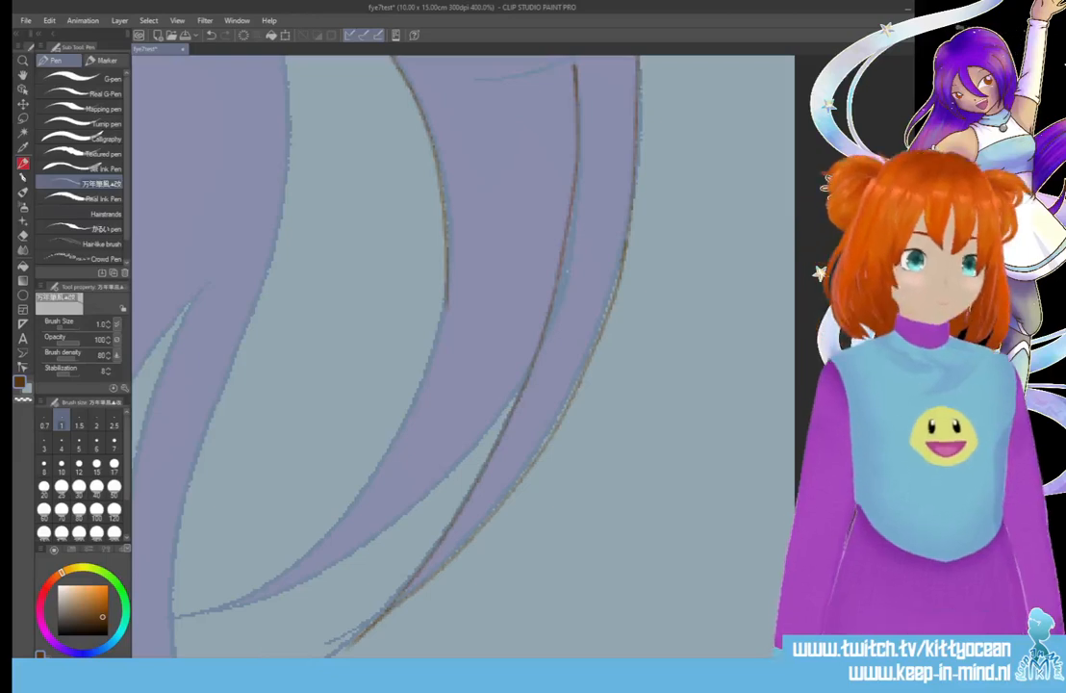
Finish the third lock's inner strand in brown, tracing its inner edge and underside until they meet in a curved tip
left_click_drag(672, 661, 629, 661)
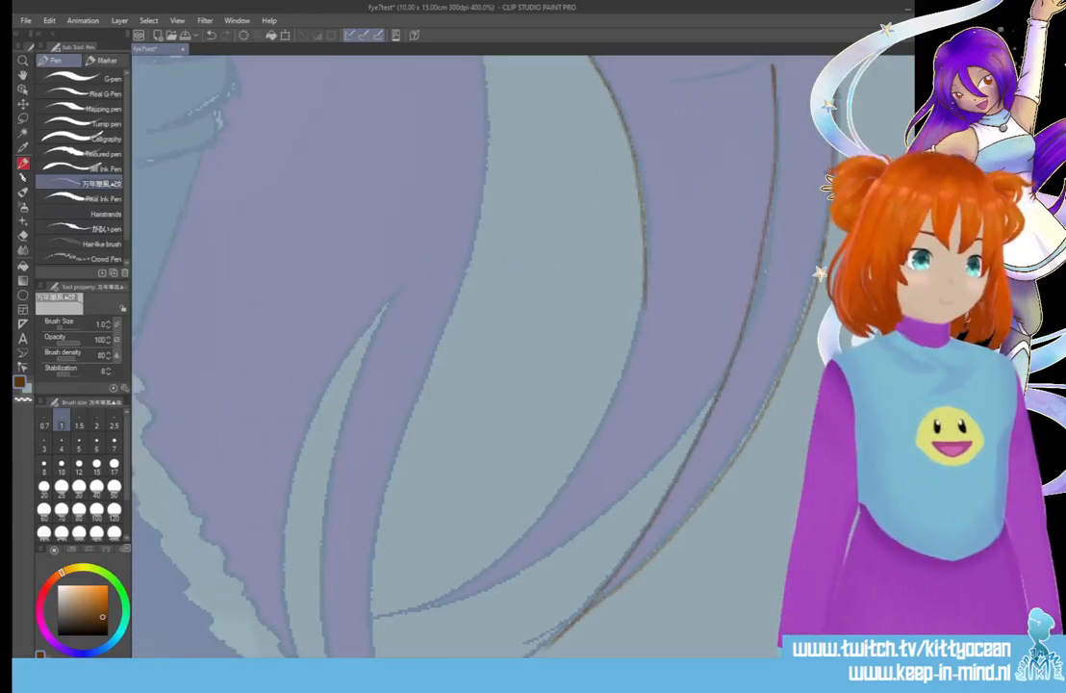
scroll(520, 356, "down", 3)
mouse_move(558, 157)
left_mouse_down()
mouse_move(519, 266)
mouse_move(370, 420)
left_mouse_up()
mouse_move(712, 288)
left_mouse_down()
mouse_move(539, 385)
mouse_move(424, 478)
left_mouse_up()
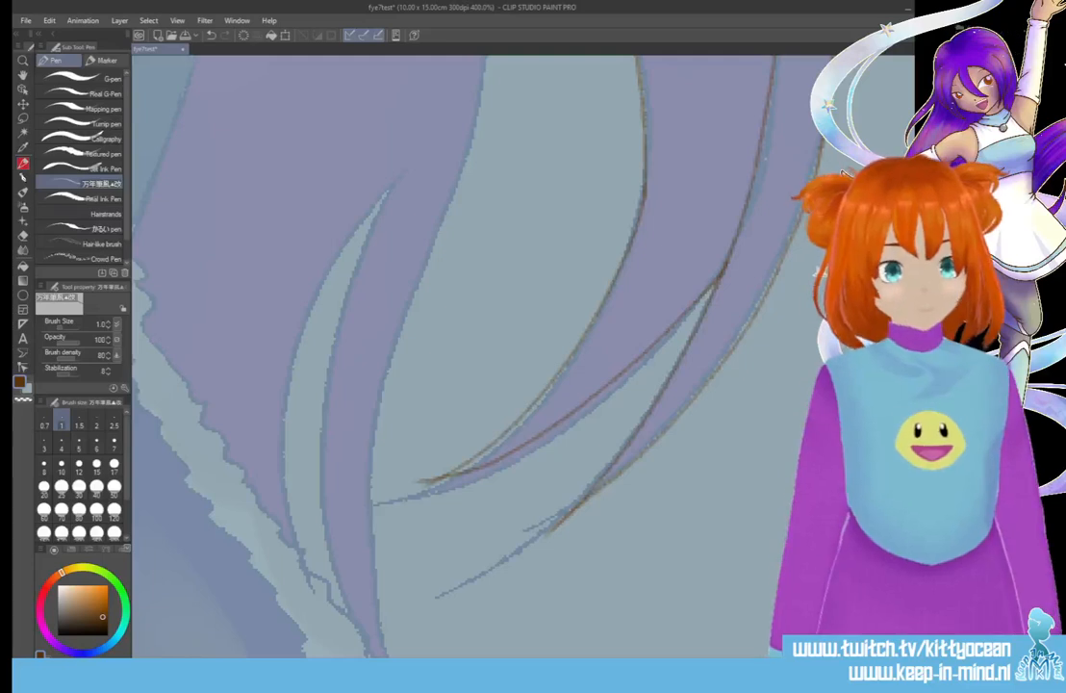
Ink the outer edge of the hair section beneath the third lock, from the fork down to its tip by the fur trim
scroll(525, 356, "up", 8)
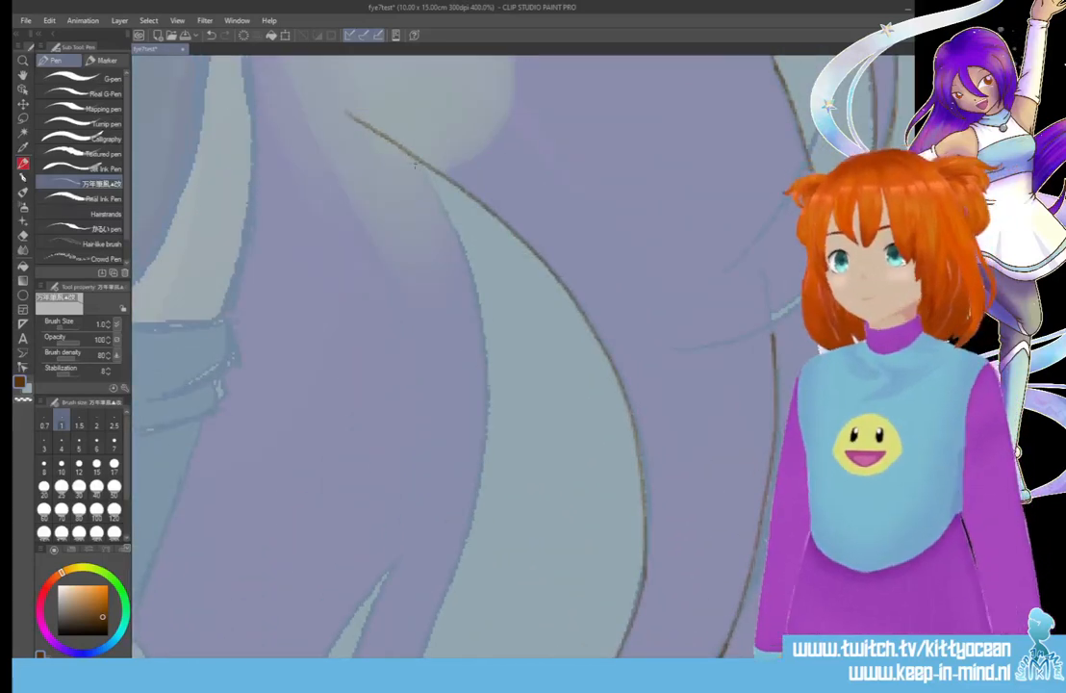
mouse_move(420, 170)
left_mouse_down()
mouse_move(480, 314)
mouse_move(490, 390)
mouse_move(477, 486)
left_mouse_up()
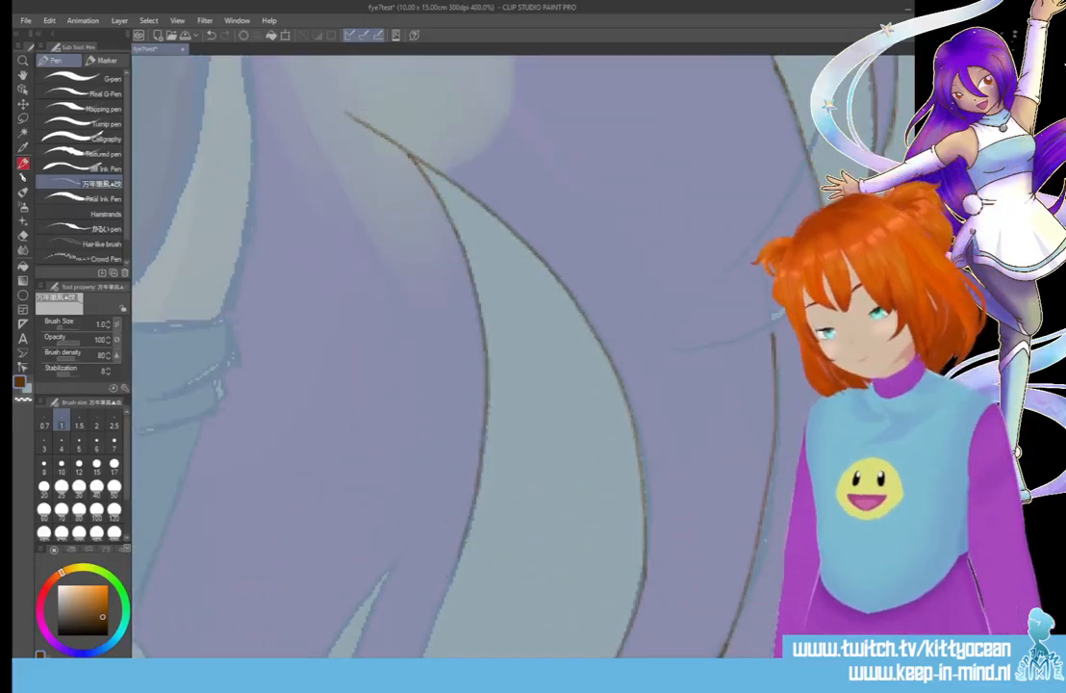
scroll(452, 356, "down", 10)
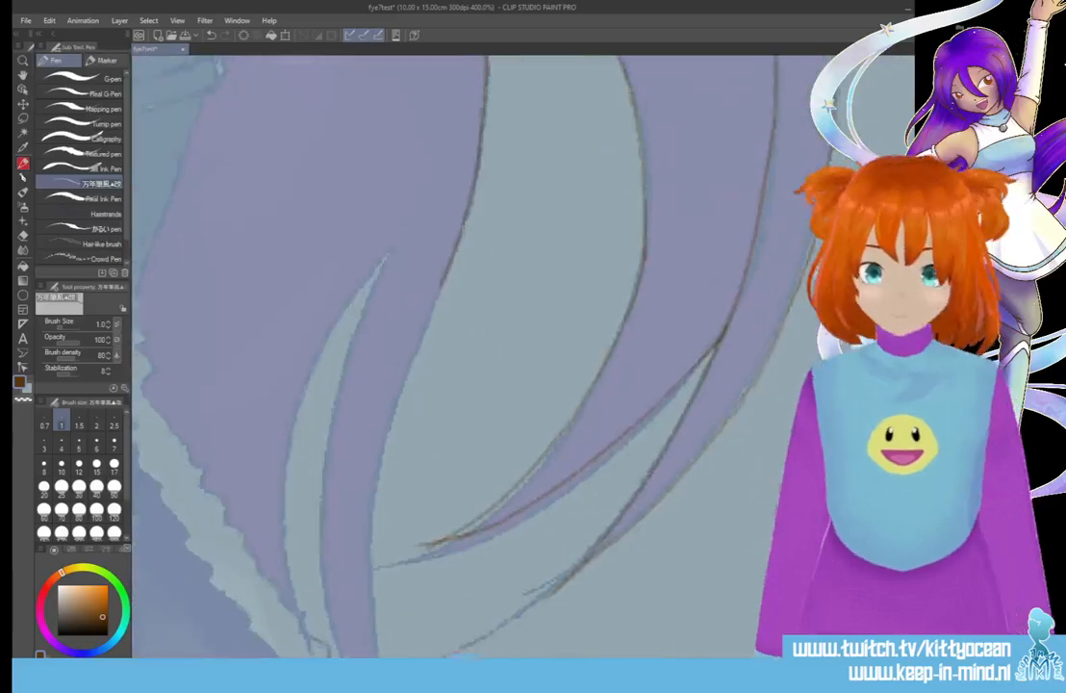
mouse_move(385, 147)
left_mouse_down()
mouse_move(332, 299)
mouse_move(320, 427)
mouse_move(348, 568)
left_mouse_up()
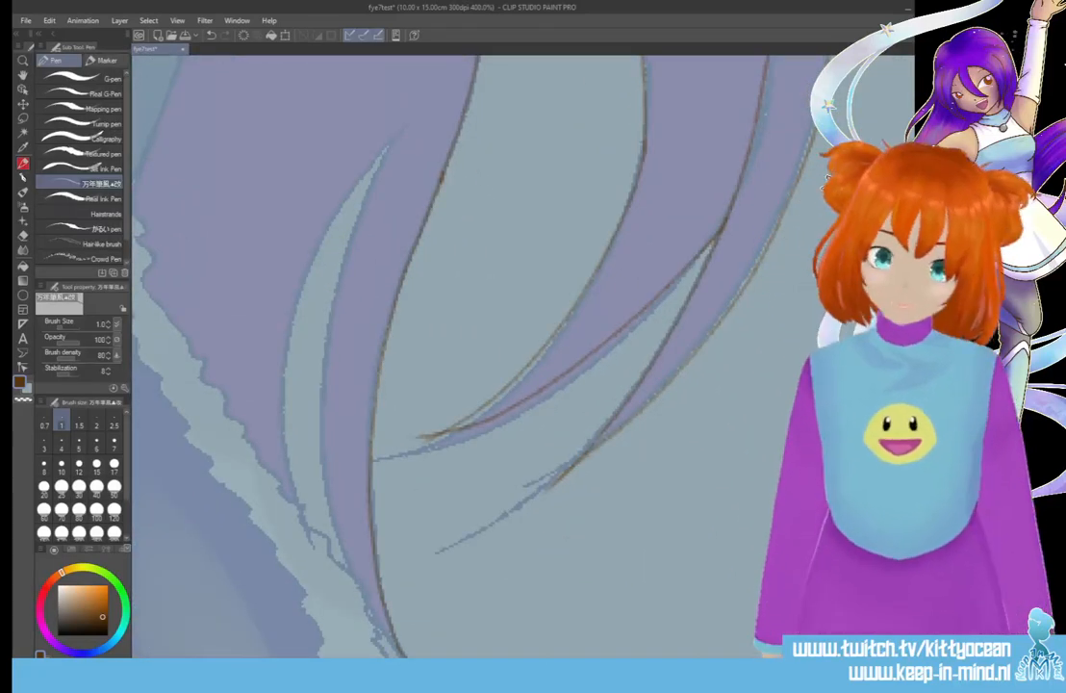
Outline both sides of the narrow crescent gap in the lower hair section, down to the jagged fur trim
mouse_move(398, 126)
left_mouse_down()
mouse_move(338, 290)
mouse_move(317, 447)
mouse_move(327, 510)
left_mouse_up()
scroll(481, 355, "up", 2)
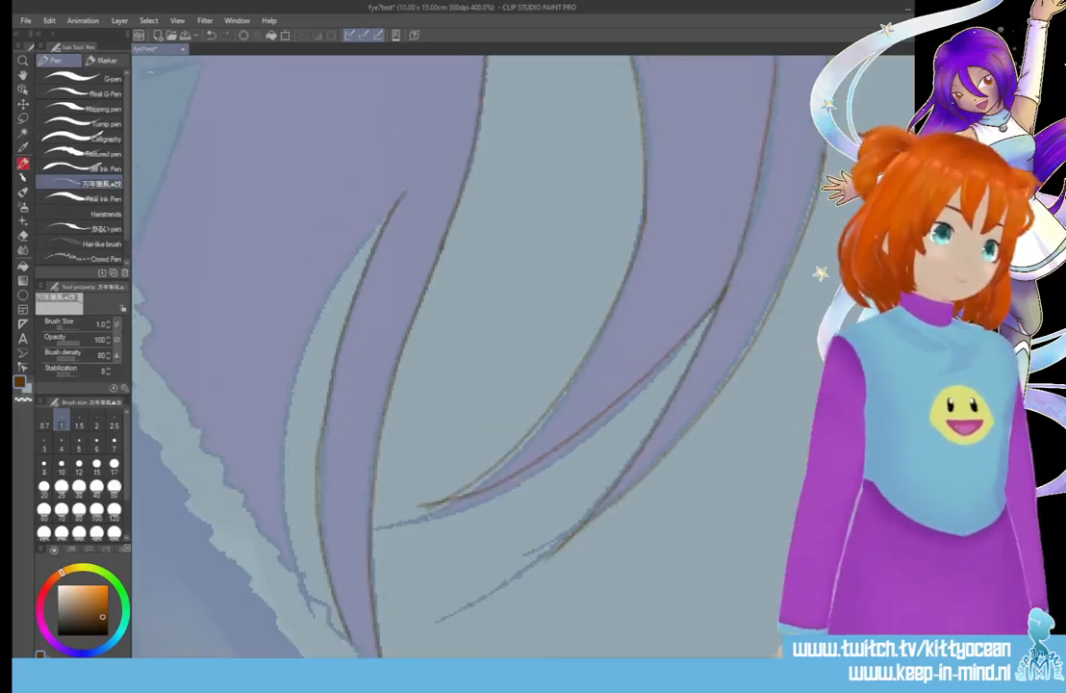
mouse_move(390, 207)
left_mouse_down()
mouse_move(302, 329)
mouse_move(276, 435)
mouse_move(310, 585)
left_mouse_up()
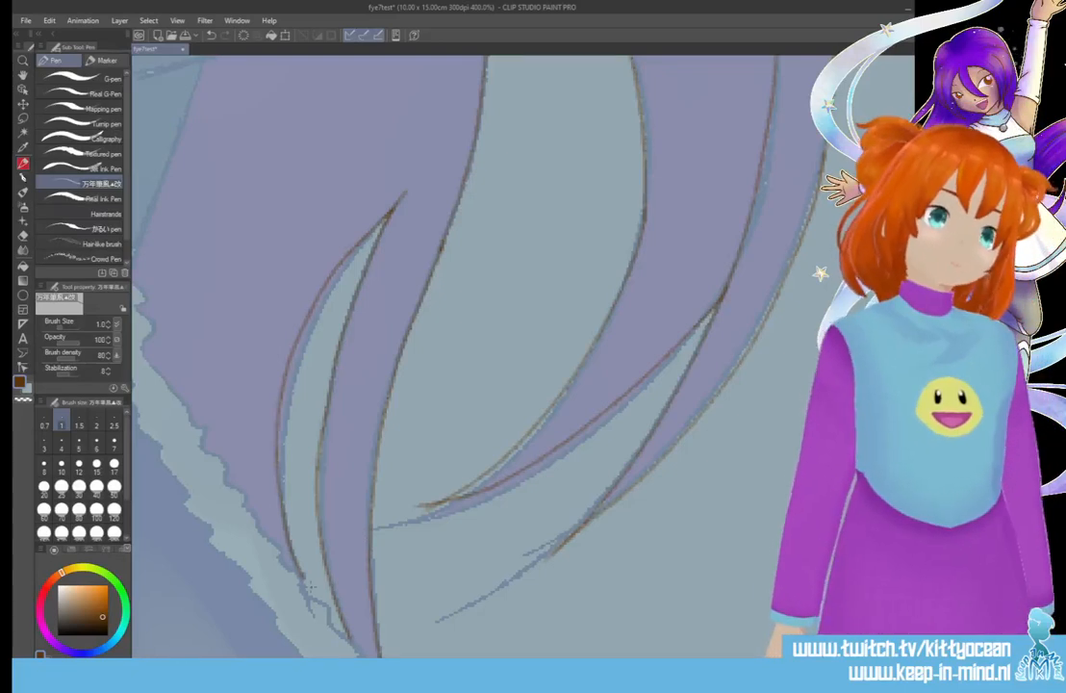
Ink three short curved hair strands in brown where the hair meets the right end of the fur trim
scroll(481, 356, "up", 12)
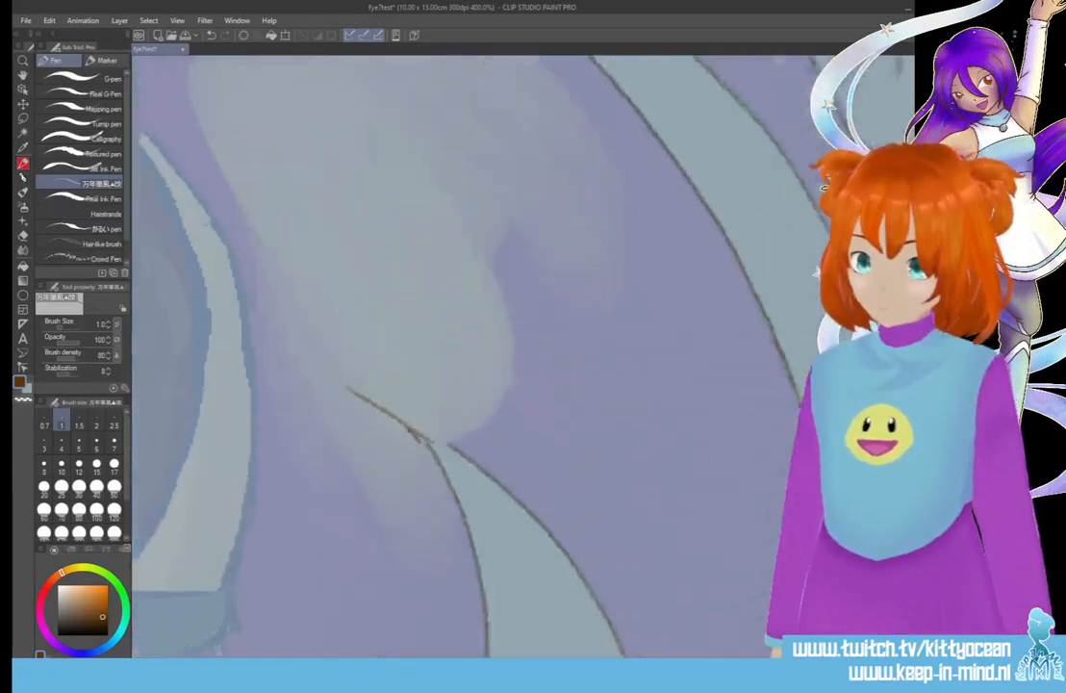
scroll(481, 355, "down", 1)
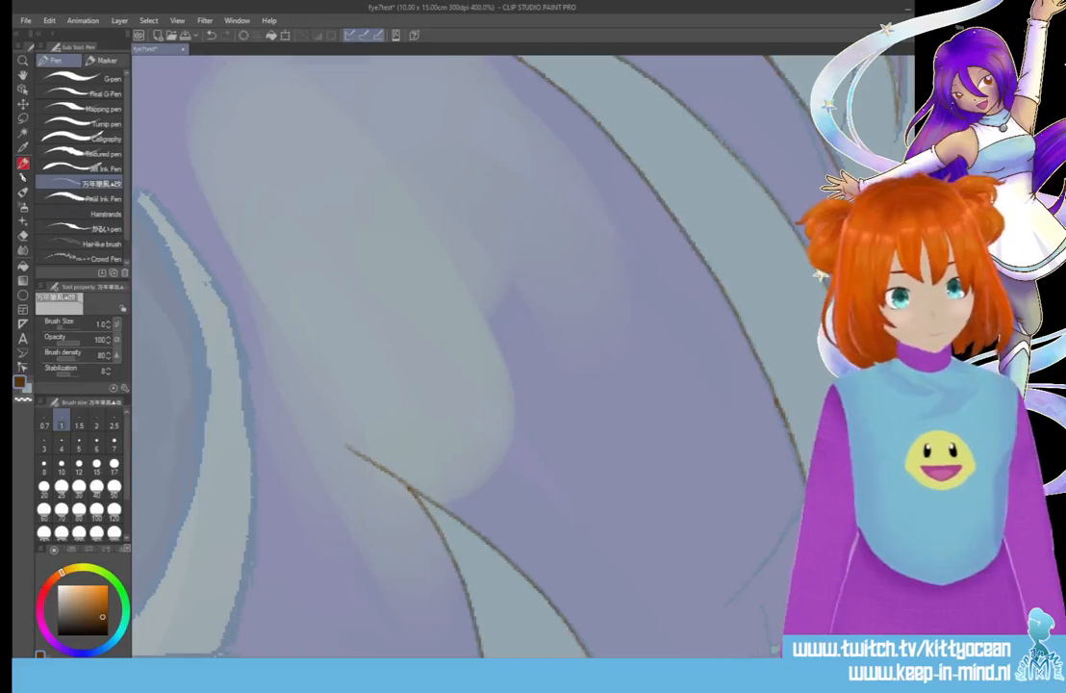
scroll(481, 356, "down", 10)
left_click_drag(433, 356, 659, 366)
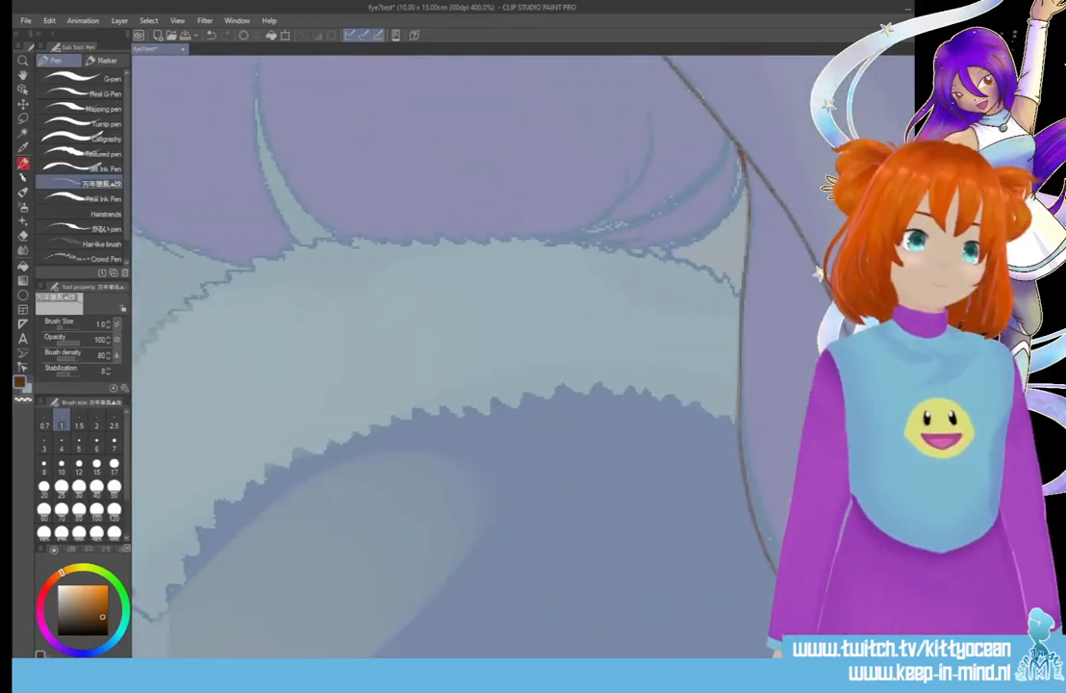
left_click_drag(744, 168, 616, 247)
left_click_drag(722, 148, 583, 231)
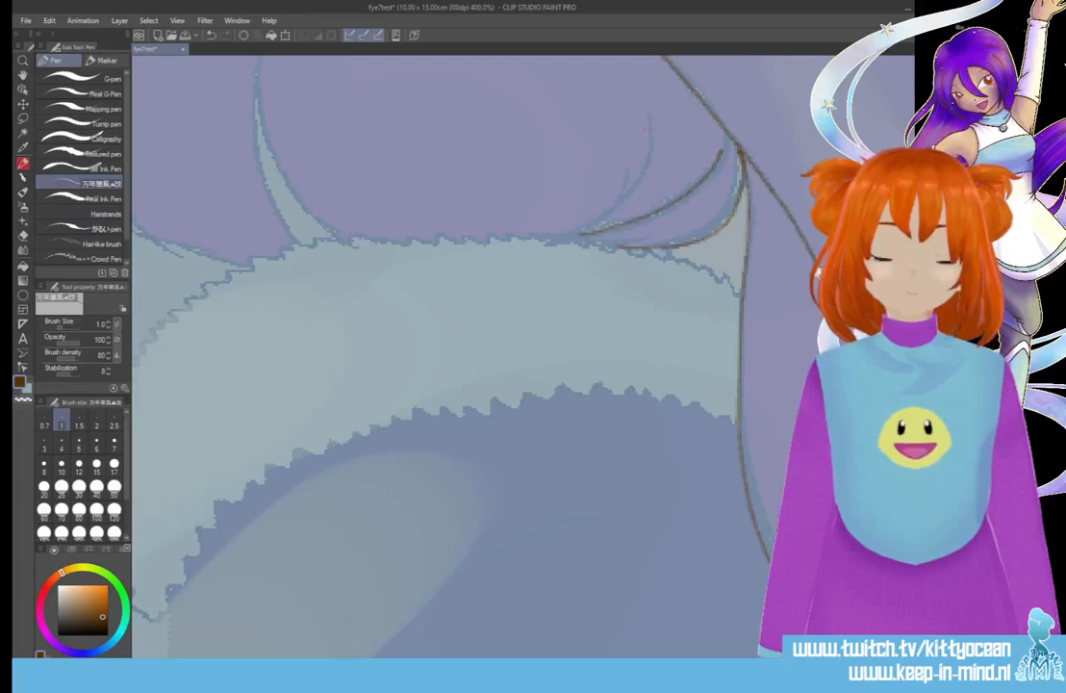
mouse_move(650, 116)
left_mouse_down()
mouse_move(624, 175)
mouse_move(573, 231)
left_mouse_up()
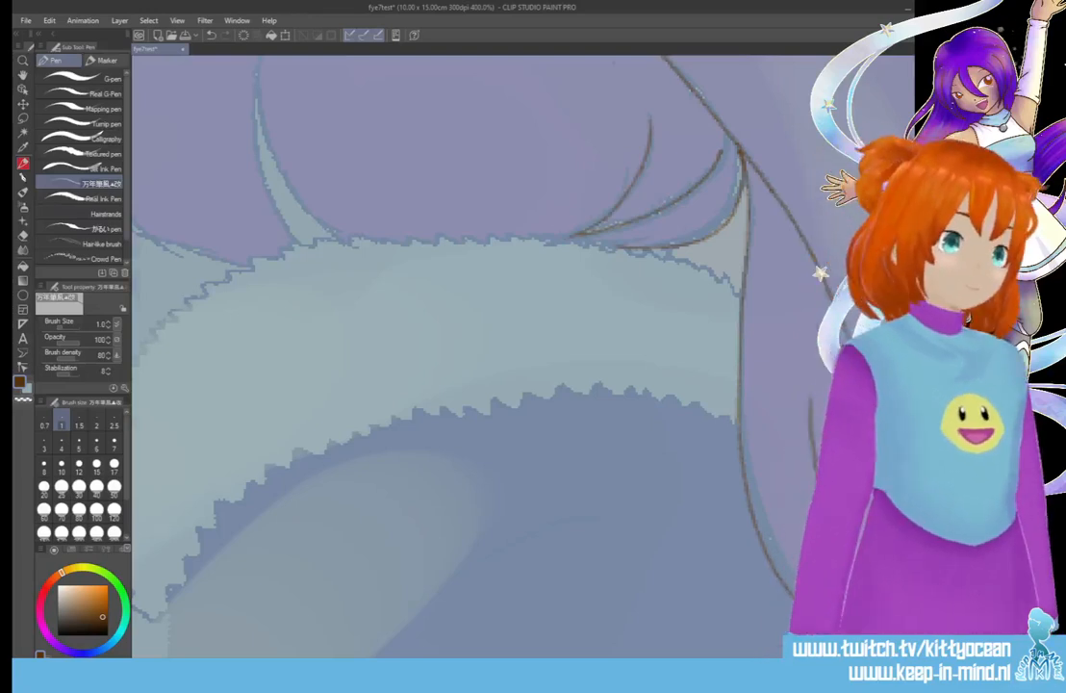
Outline the narrow hair gap above the fur trim's left part and ink the lower left hair section's outer edge down to the trim
left_click_drag(433, 289, 433, 578)
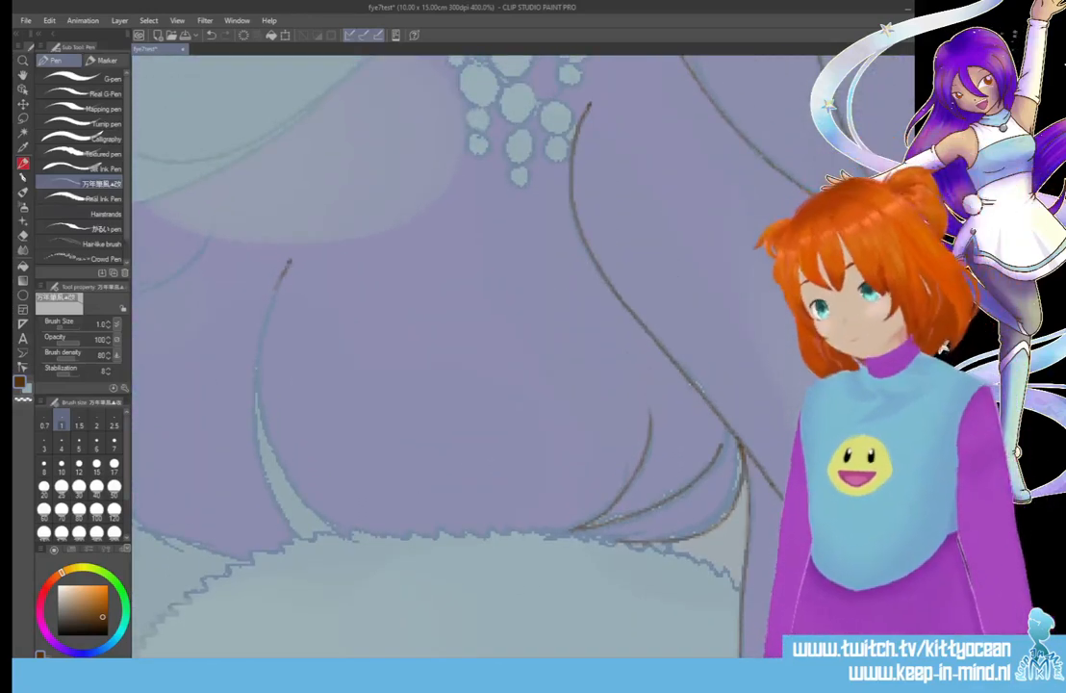
mouse_move(288, 260)
left_mouse_down()
mouse_move(256, 348)
mouse_move(259, 413)
mouse_move(308, 501)
mouse_move(341, 529)
left_mouse_up()
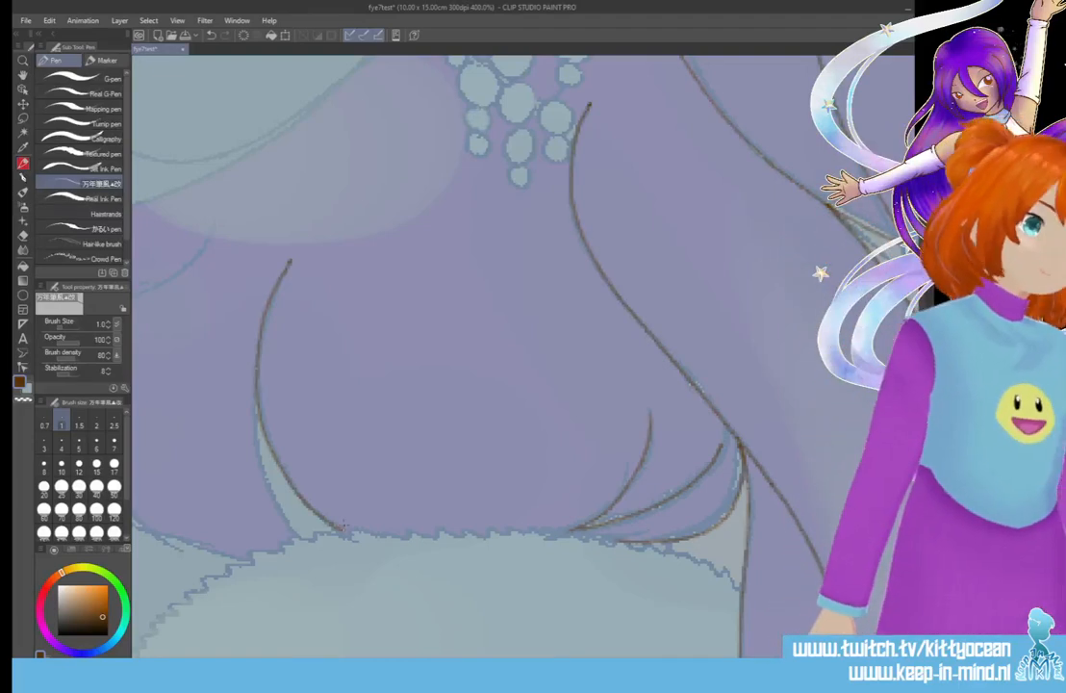
scroll(471, 356, "left", 5)
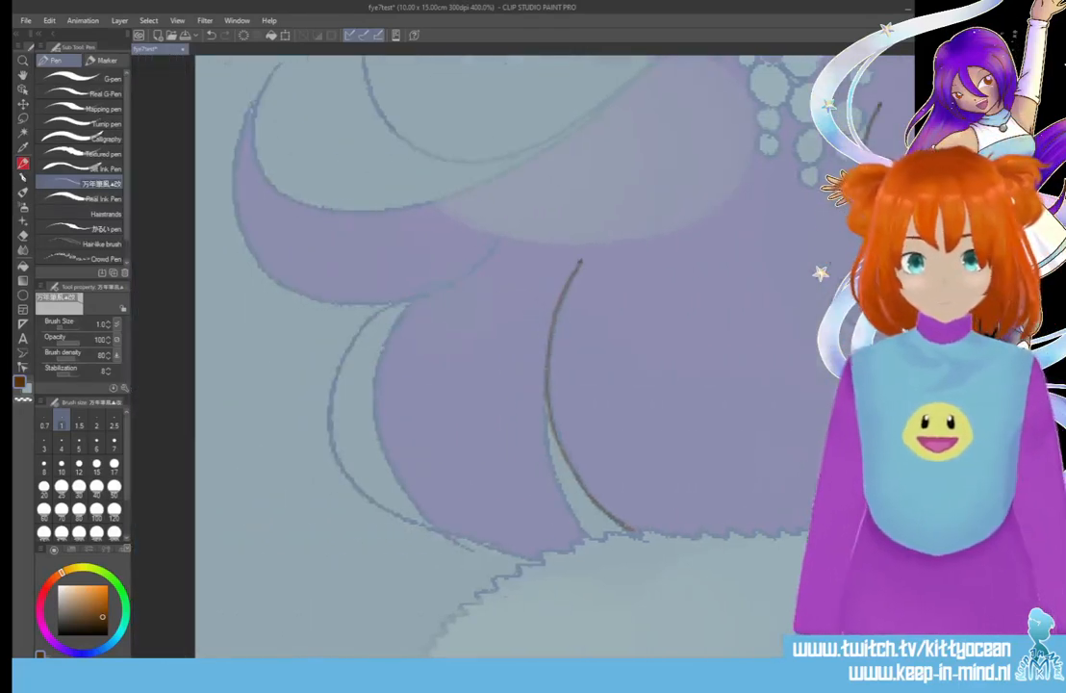
left_click_drag(547, 370, 582, 536)
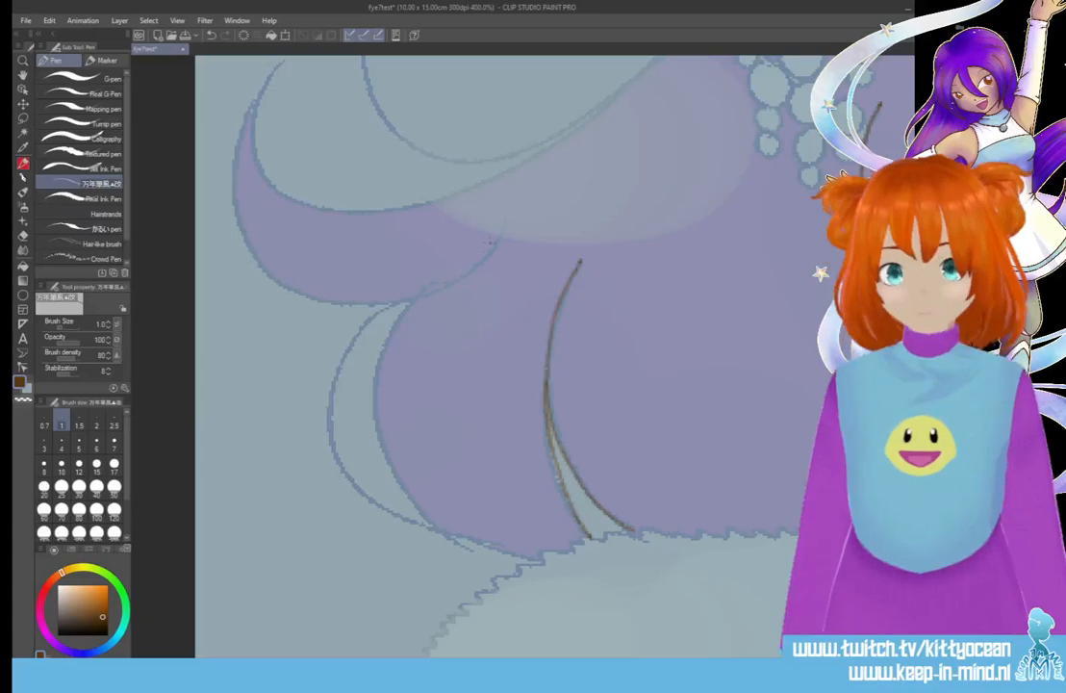
mouse_move(416, 298)
left_mouse_down()
mouse_move(373, 394)
mouse_move(400, 493)
mouse_move(454, 540)
mouse_move(529, 563)
left_mouse_up()
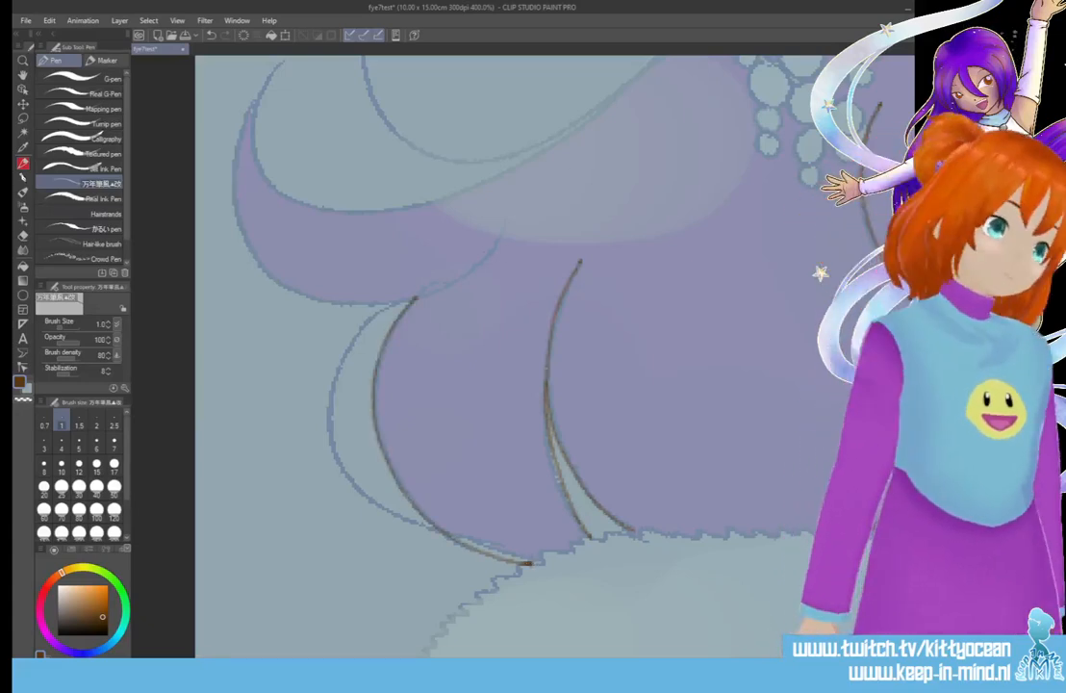
Ink the upturned left lock in brown, tracing its upper edge from the hair ornament to the tip and then its rounded underside
scroll(742, 304, "up", 6)
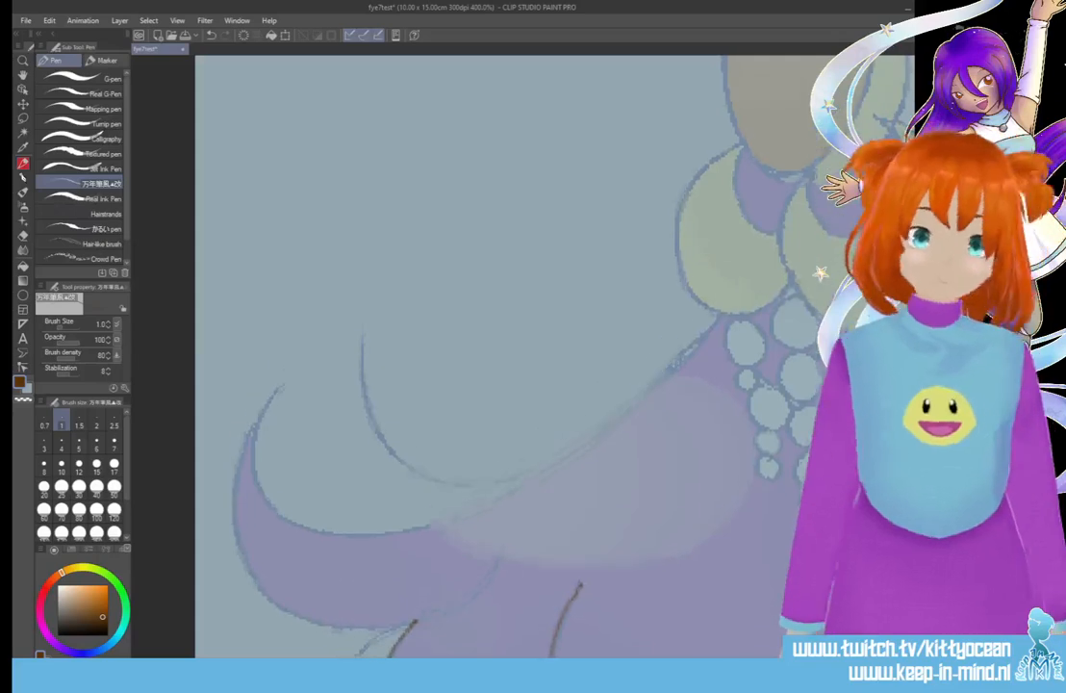
mouse_move(717, 284)
left_mouse_down()
mouse_move(351, 500)
mouse_move(254, 414)
mouse_move(288, 341)
left_mouse_up()
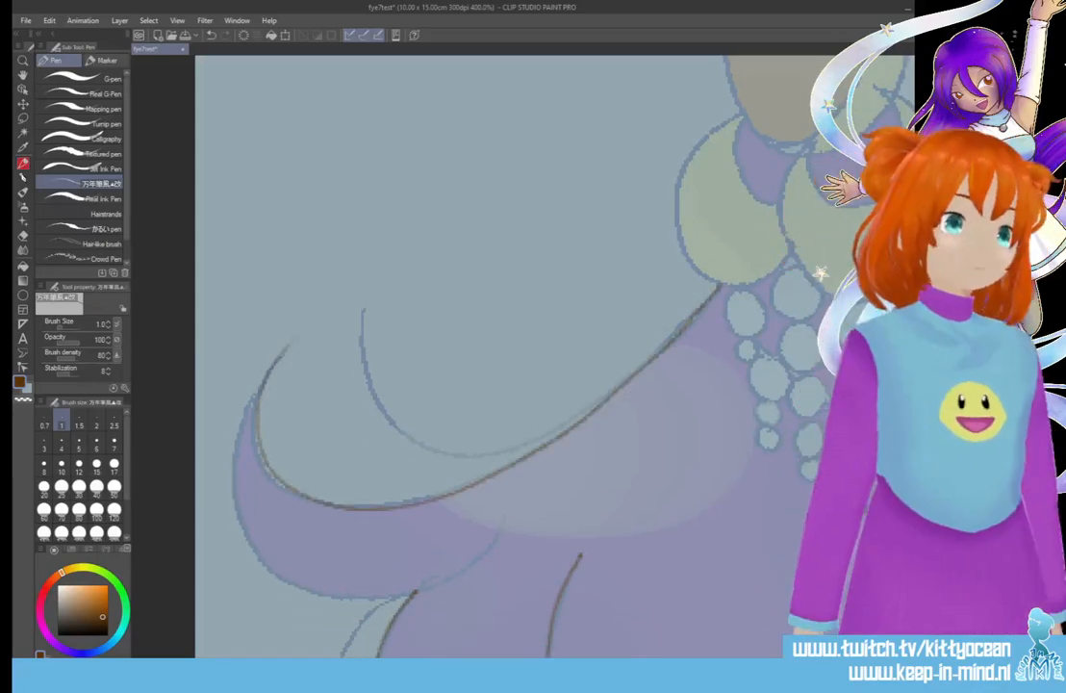
scroll(519, 356, "down", 3)
mouse_move(273, 198)
left_mouse_down()
mouse_move(240, 279)
mouse_move(238, 332)
mouse_move(279, 419)
mouse_move(346, 440)
mouse_move(414, 432)
left_mouse_up()
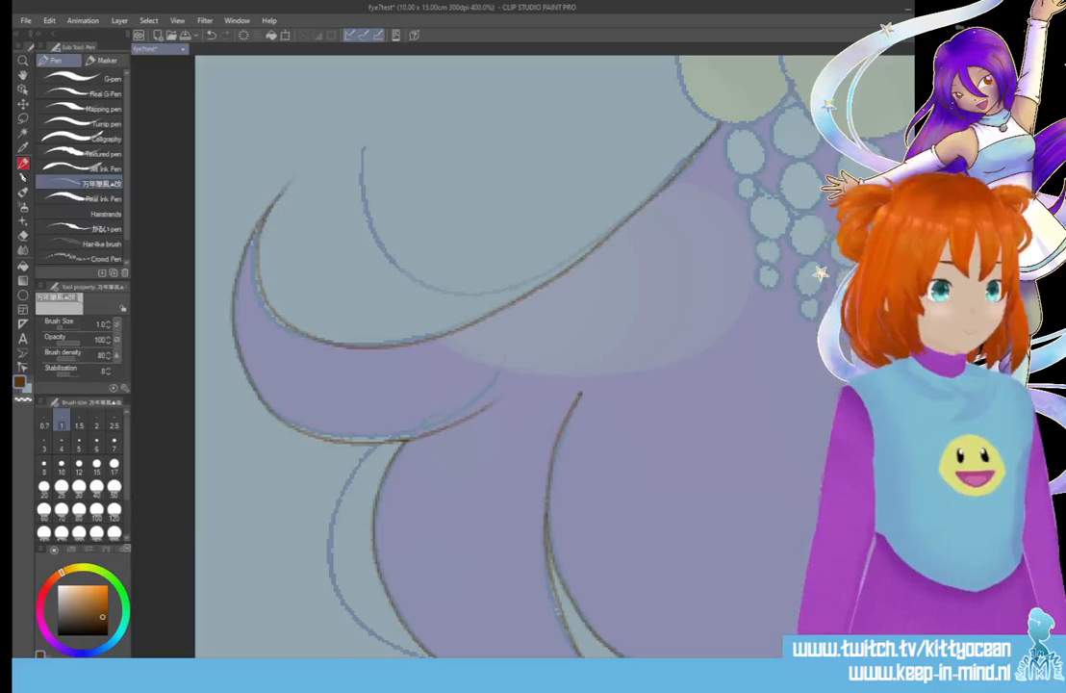
Outline the upper three round beads between the hair ornament and the front hair strand in brown
scroll(506, 356, "up", 5)
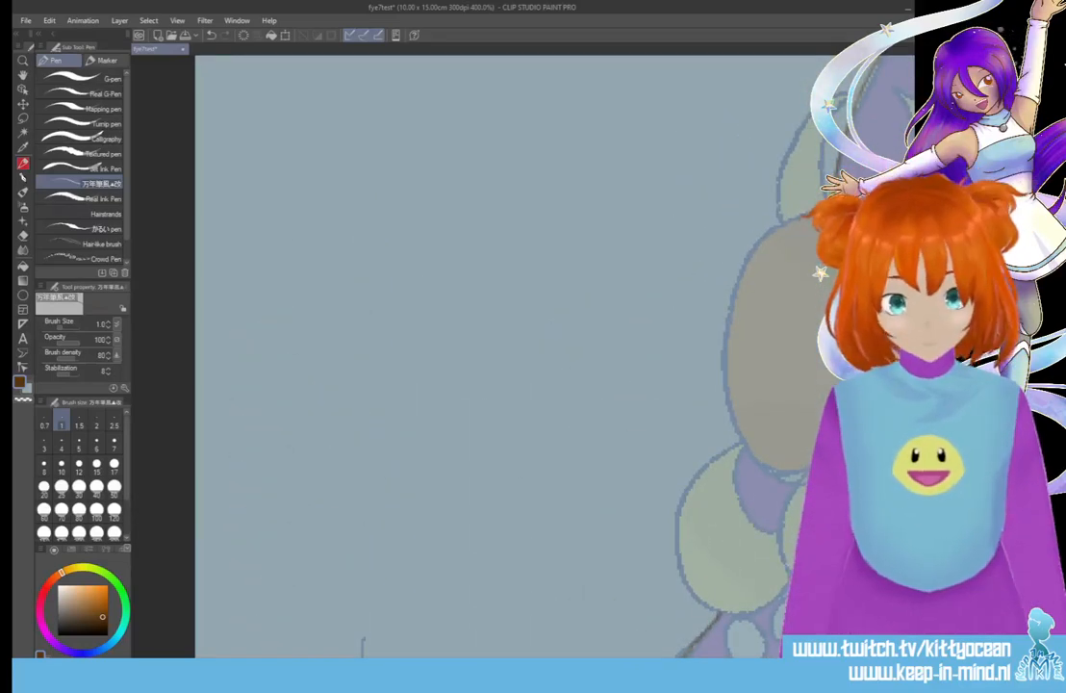
scroll(506, 356, "right", 8)
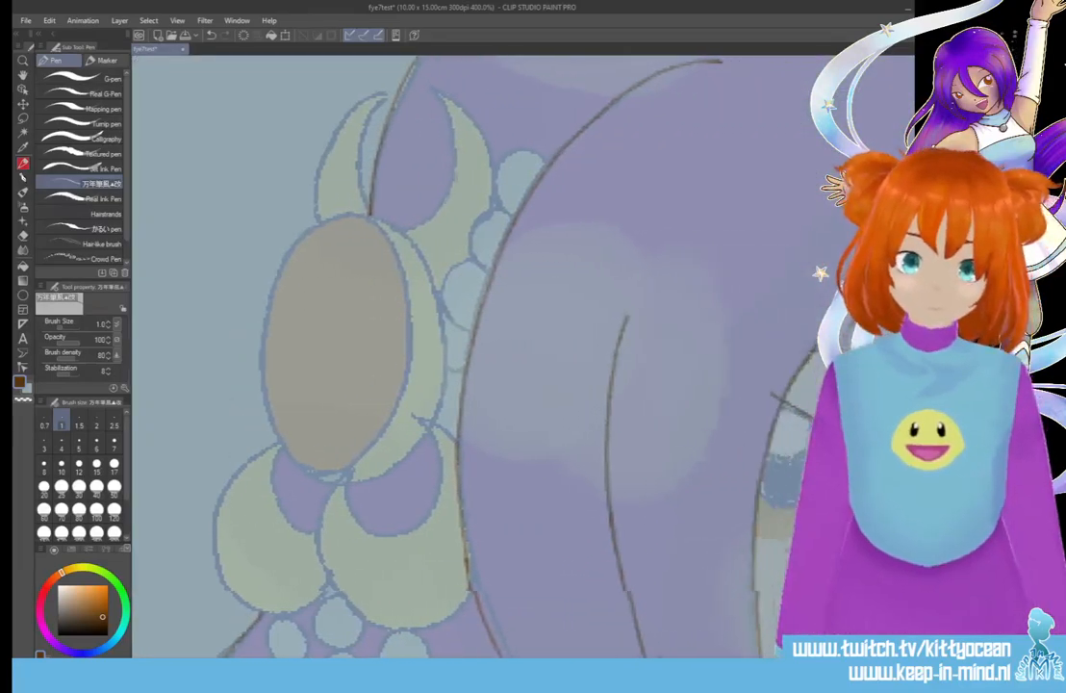
scroll(506, 356, "right", 2)
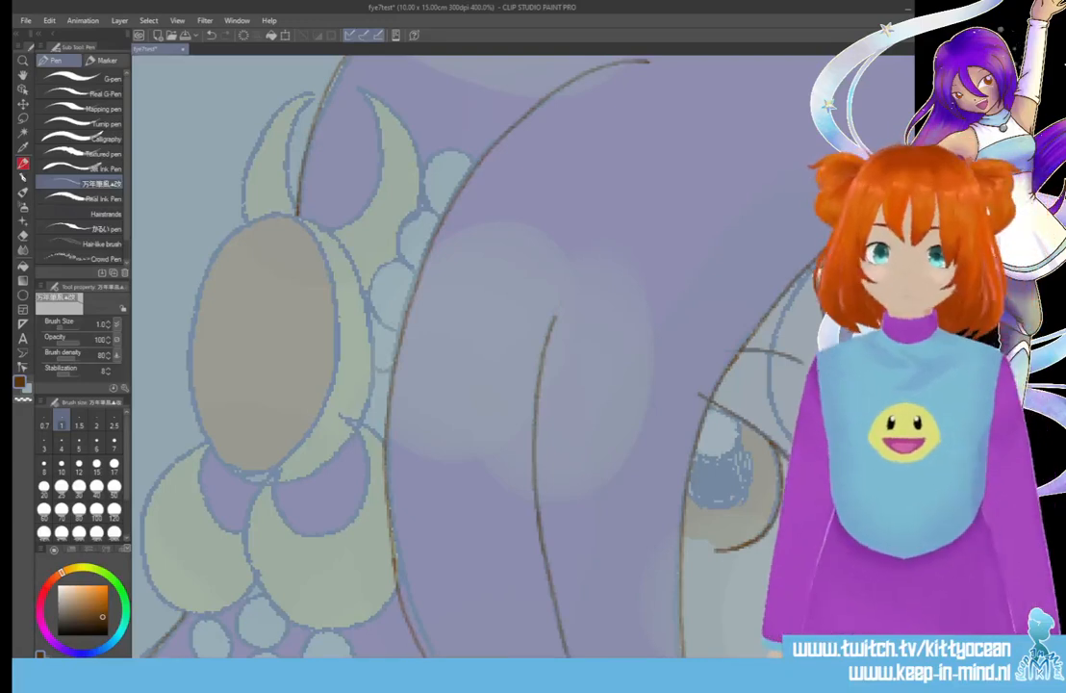
scroll(506, 356, "up", 1)
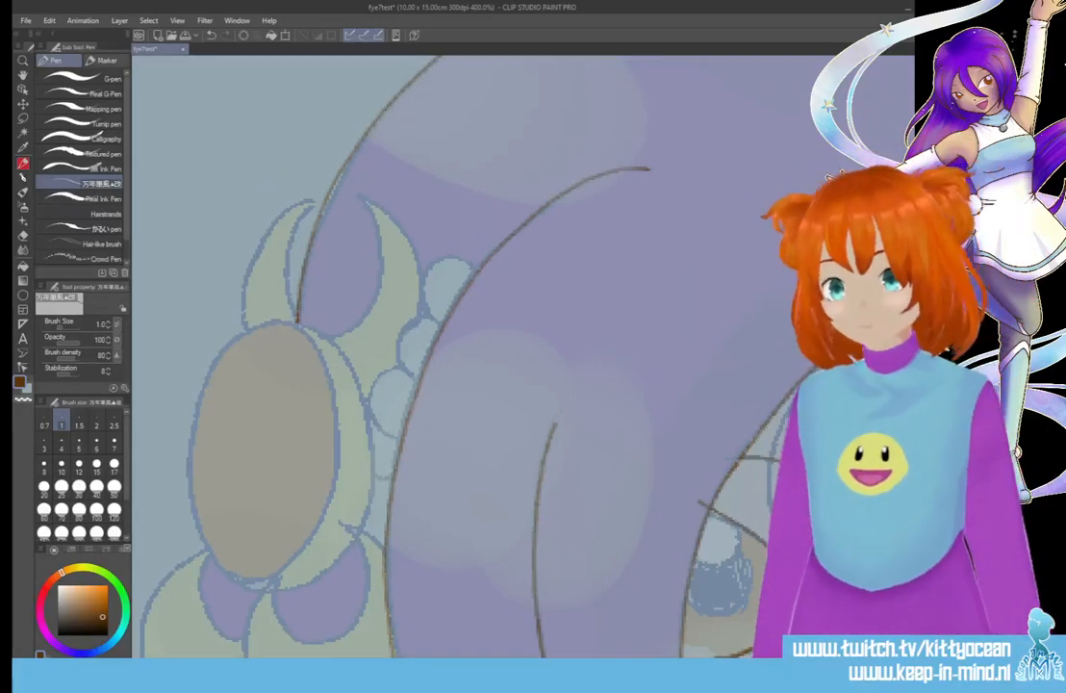
mouse_move(476, 269)
left_mouse_down()
mouse_move(436, 263)
mouse_move(420, 284)
mouse_move(423, 308)
mouse_move(446, 320)
mouse_move(397, 333)
mouse_move(395, 355)
mouse_move(422, 375)
mouse_move(373, 412)
left_mouse_up()
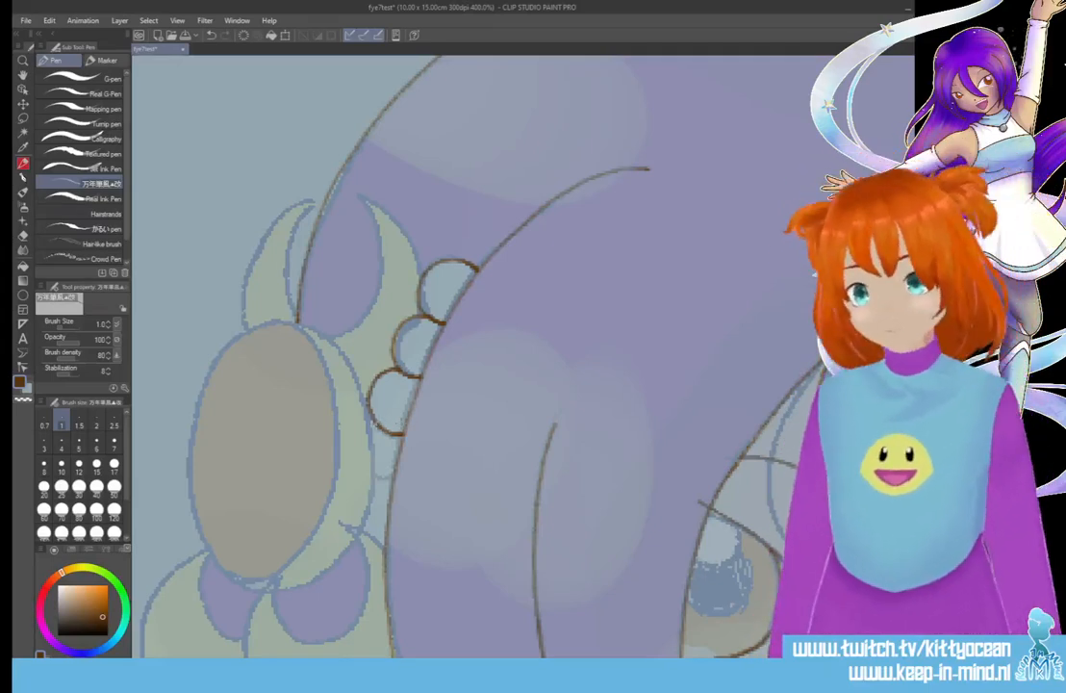
Outline the lowest two beads beside the hair ornament, and ink its oval gem and surrounding rim in brown
mouse_move(373, 429)
left_mouse_down()
mouse_move(359, 463)
mouse_move(391, 478)
mouse_move(348, 509)
left_mouse_up()
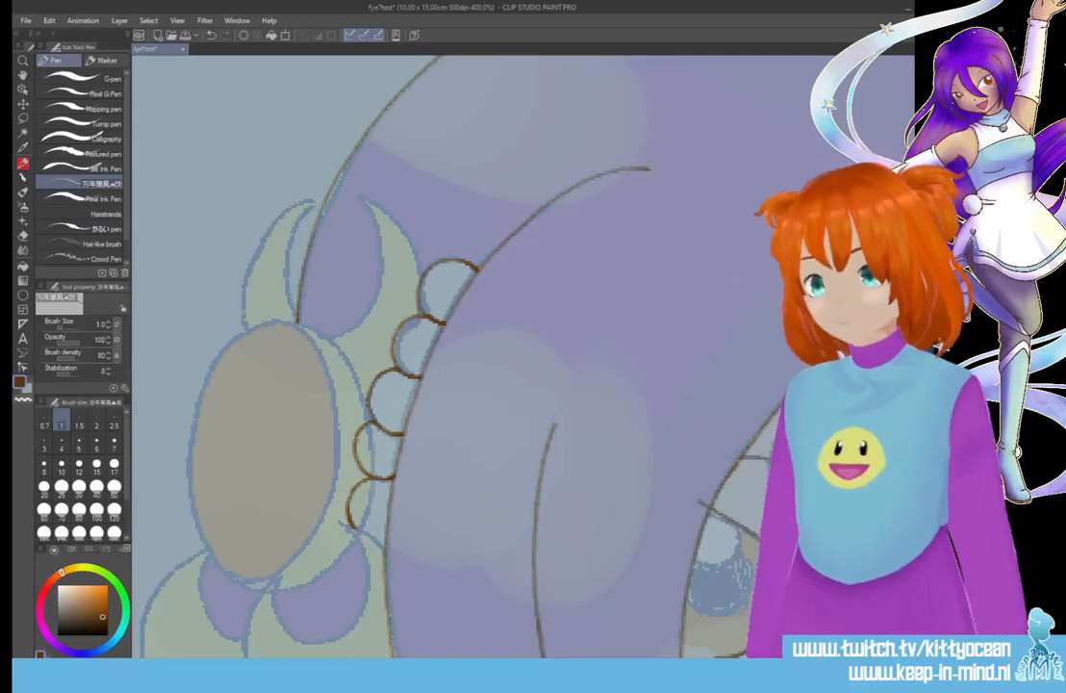
mouse_move(246, 327)
left_mouse_down()
mouse_move(202, 382)
mouse_move(187, 440)
mouse_move(190, 485)
mouse_move(231, 567)
left_mouse_up()
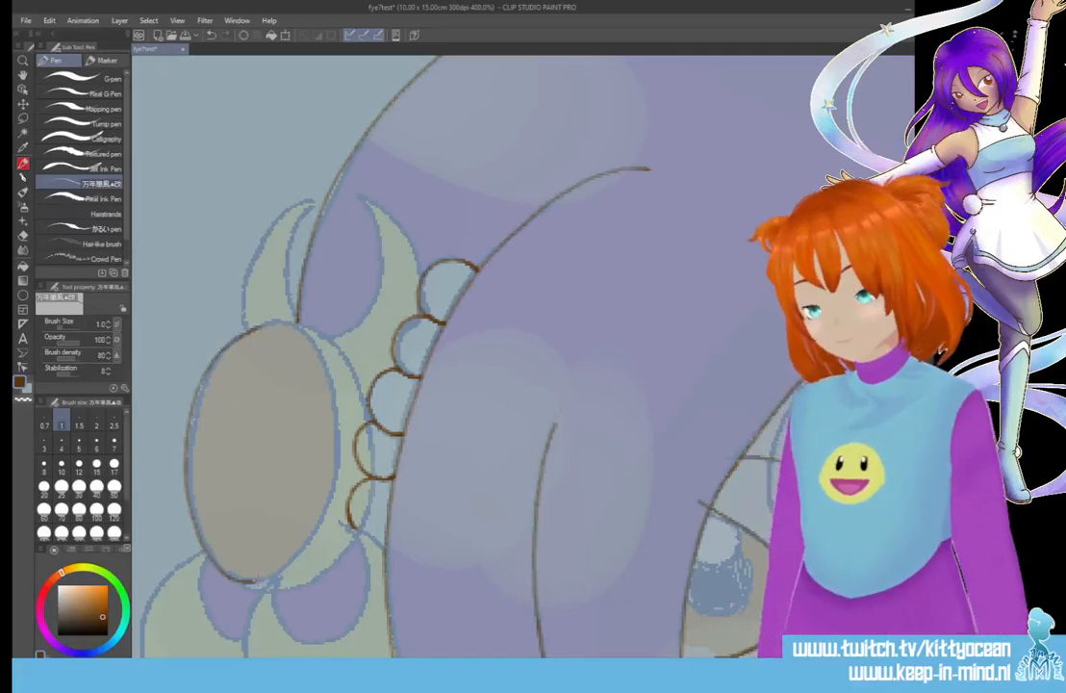
mouse_move(245, 490)
left_mouse_down()
mouse_move(269, 462)
mouse_move(293, 349)
mouse_move(277, 295)
mouse_move(238, 279)
mouse_move(310, 327)
mouse_move(321, 358)
left_mouse_up()
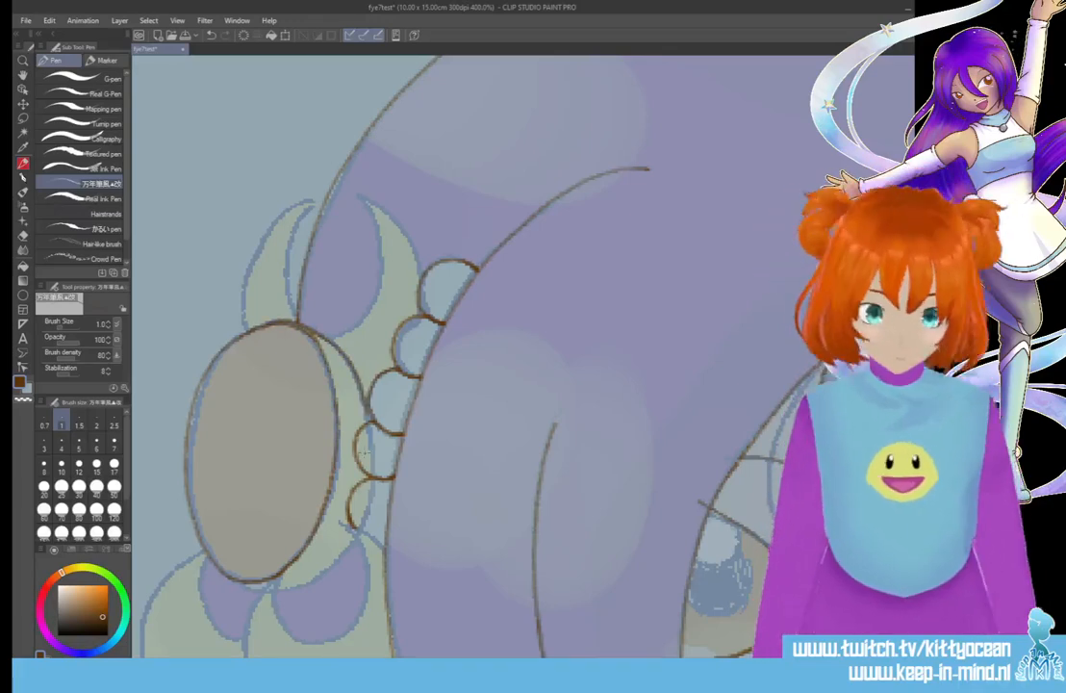
mouse_move(229, 578)
left_mouse_down()
mouse_move(267, 587)
mouse_move(312, 557)
left_mouse_up()
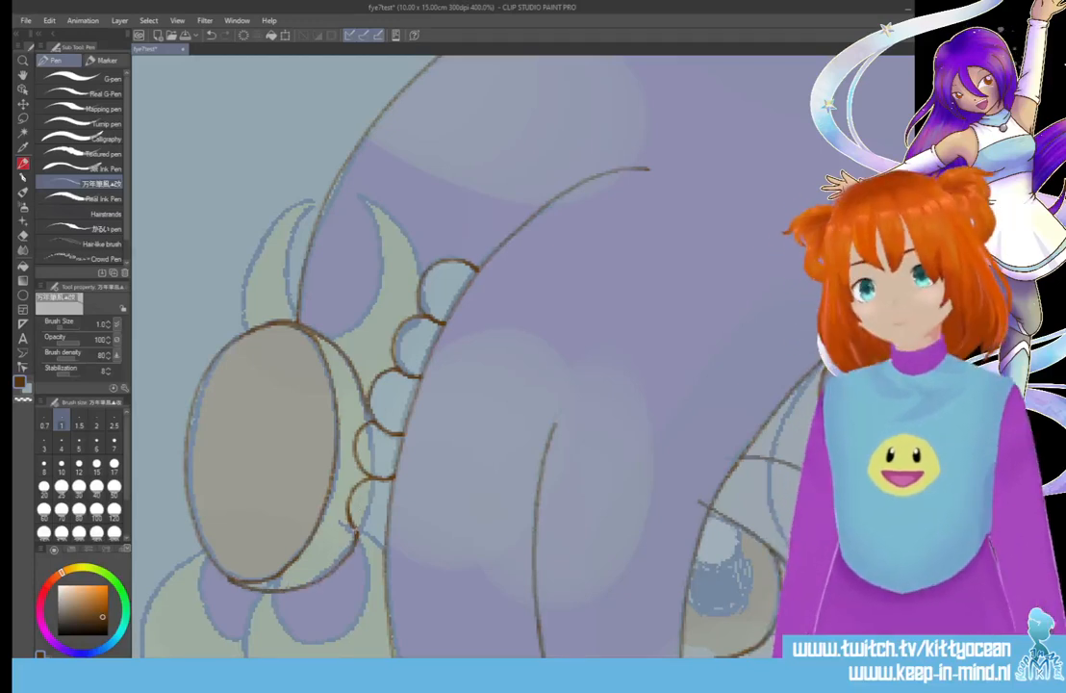
mouse_move(269, 325)
left_mouse_down()
mouse_move(238, 335)
mouse_move(205, 375)
mouse_move(202, 518)
left_mouse_up()
left_click_drag(184, 447, 197, 493)
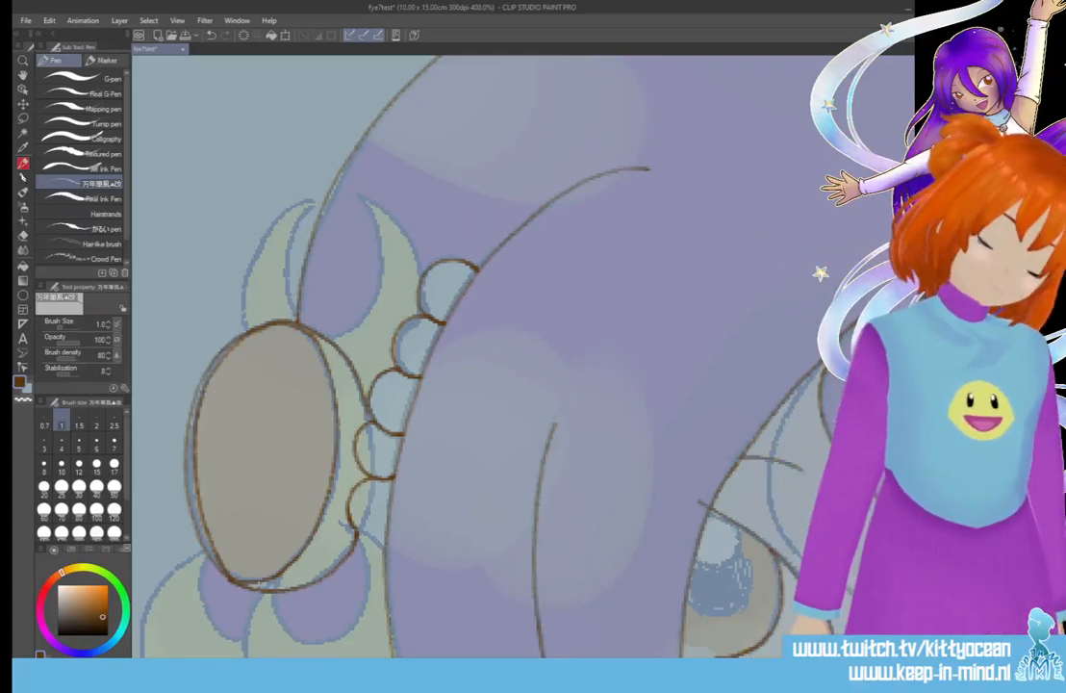
Ink the two curved horn-shaped points above the oval gem in brown
mouse_move(317, 334)
left_mouse_down()
mouse_move(362, 328)
mouse_move(379, 233)
mouse_move(354, 197)
mouse_move(421, 260)
left_mouse_up()
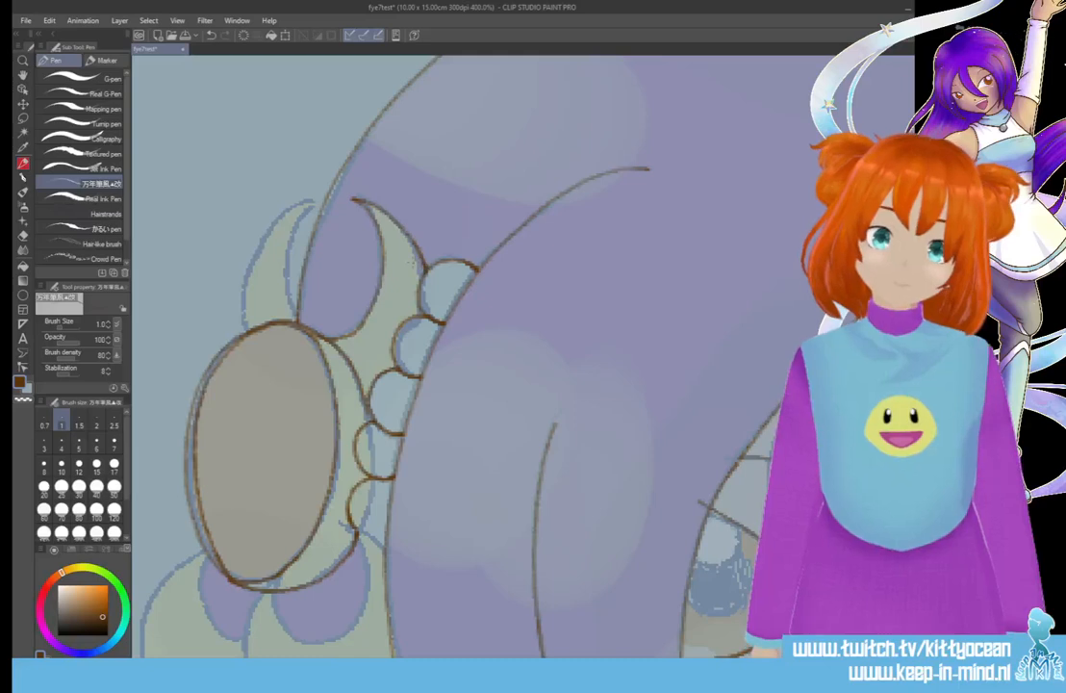
mouse_move(261, 286)
left_mouse_down()
mouse_move(247, 234)
mouse_move(272, 178)
left_mouse_up()
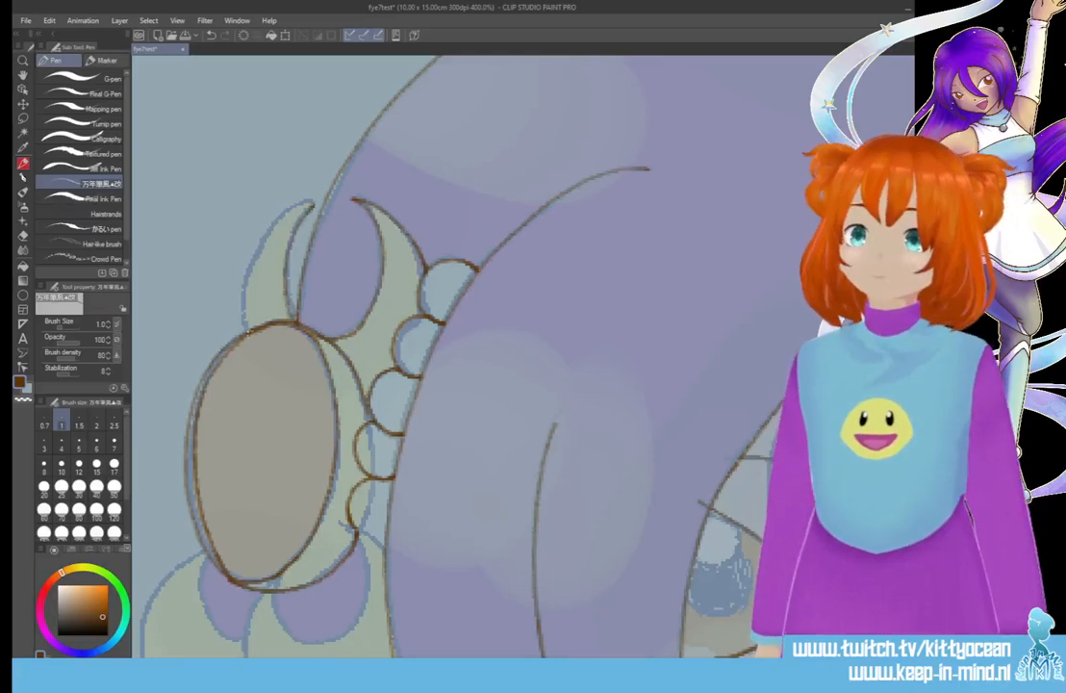
mouse_move(245, 308)
left_mouse_down()
mouse_move(255, 236)
mouse_move(311, 204)
left_mouse_up()
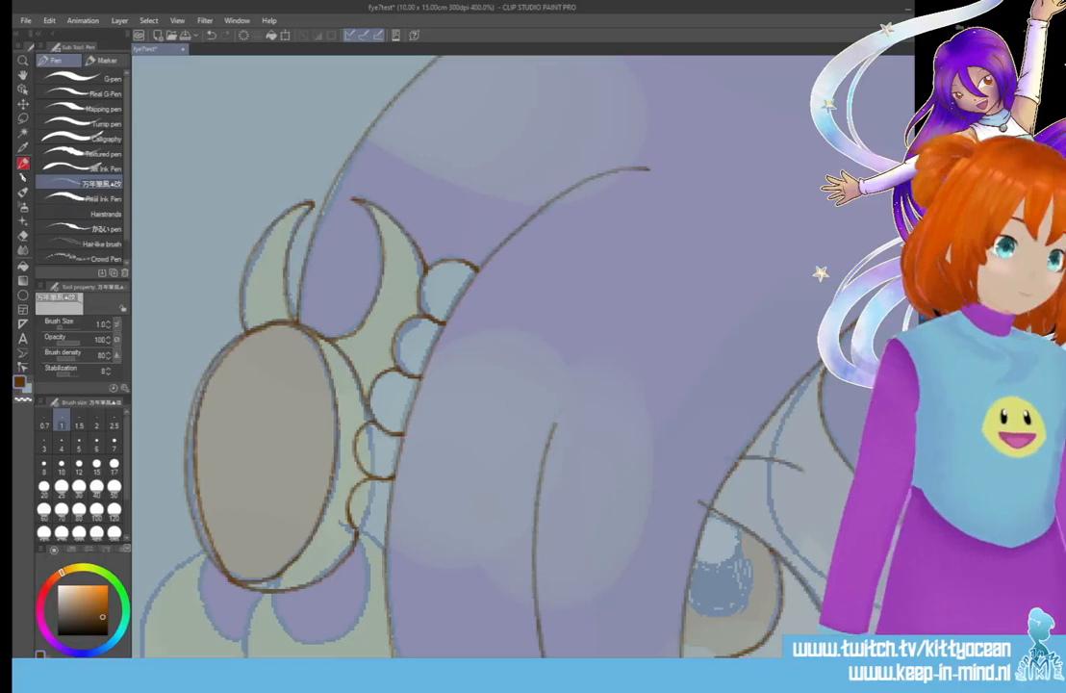
Outline the two crescent-shaped ornament pieces below the oval gem in brown, including their inner curves
scroll(384, 355, "down", 3)
scroll(520, 356, "down", 4)
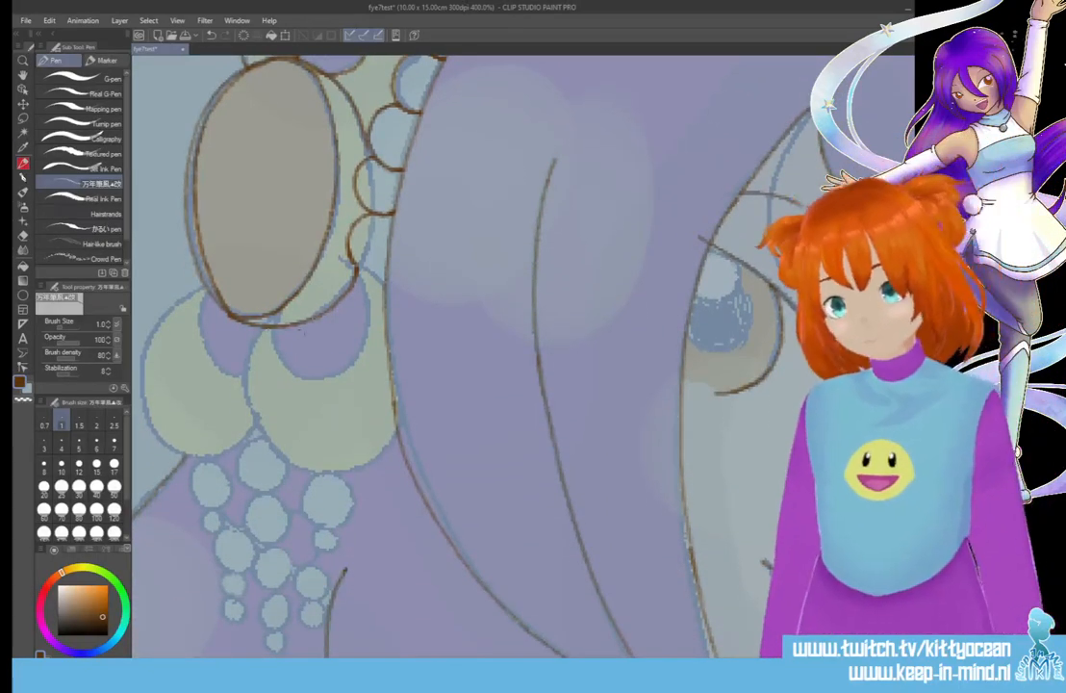
mouse_move(246, 269)
left_mouse_down()
mouse_move(229, 289)
mouse_move(213, 361)
mouse_move(278, 411)
mouse_move(336, 378)
left_mouse_up()
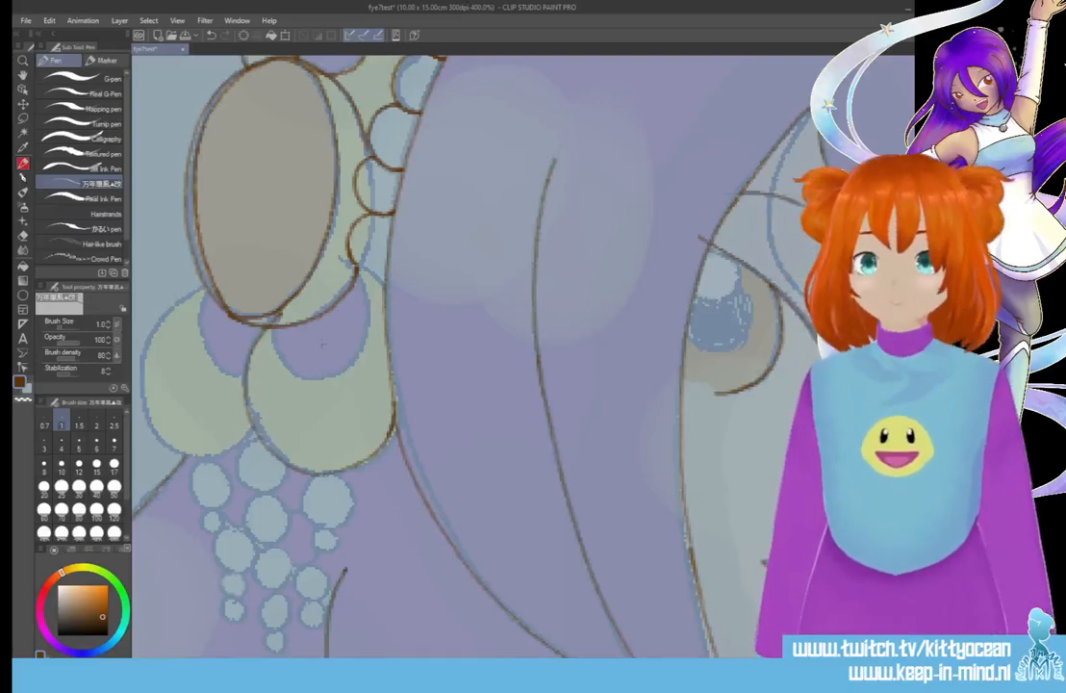
mouse_move(240, 272)
left_mouse_down()
mouse_move(262, 328)
mouse_move(315, 309)
mouse_move(320, 255)
mouse_move(289, 224)
left_mouse_up()
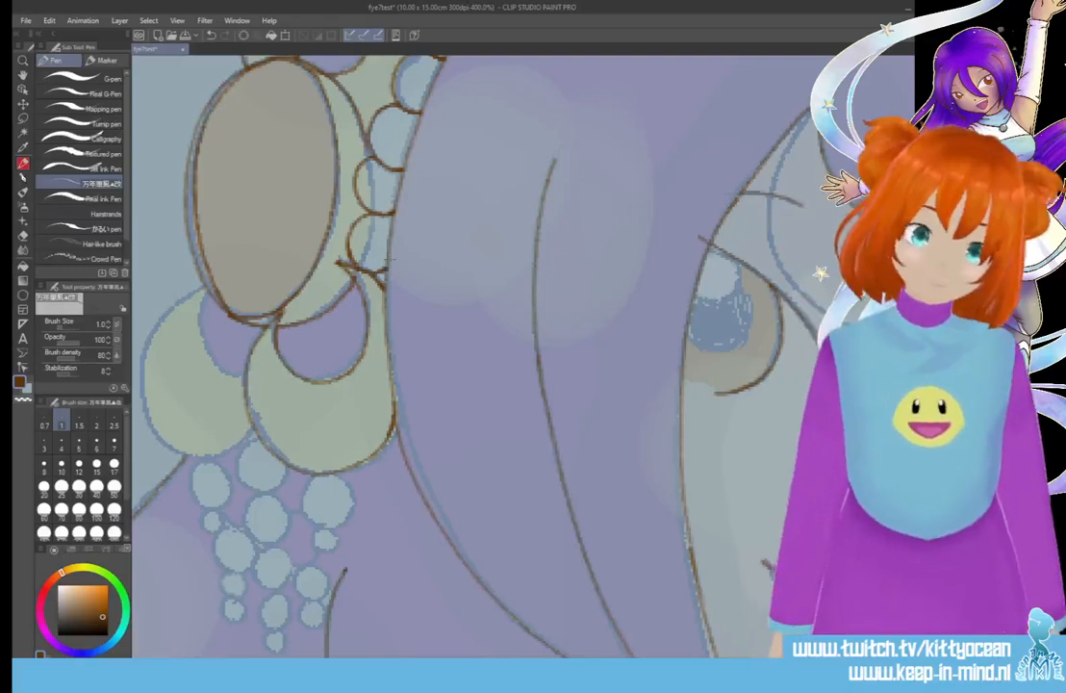
left_click_drag(203, 353, 244, 373)
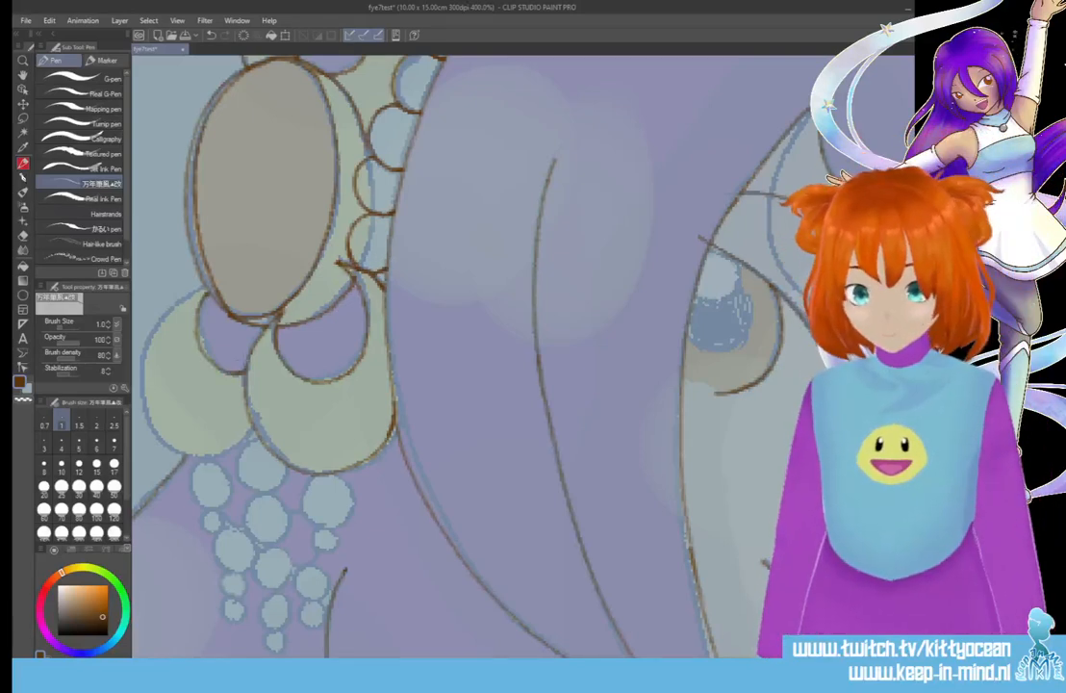
mouse_move(182, 296)
left_mouse_down()
mouse_move(142, 392)
mouse_move(179, 449)
mouse_move(229, 447)
left_mouse_up()
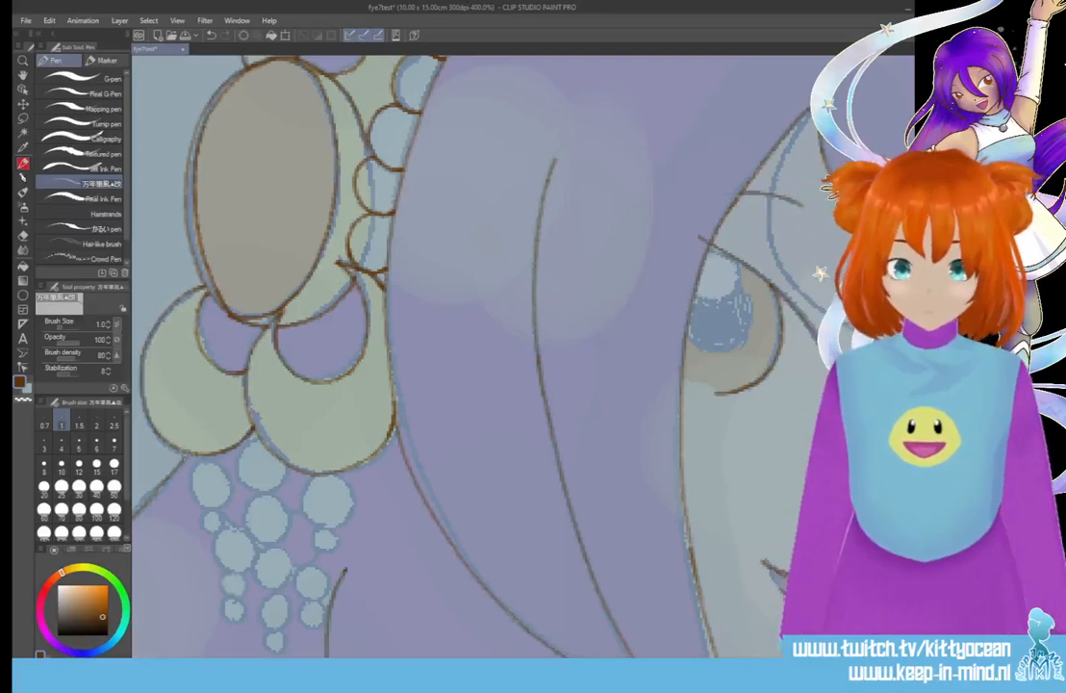
Outline the four beads of the right hanging strand and the five beads of the middle strand in brown
scroll(199, 441, "down", 3)
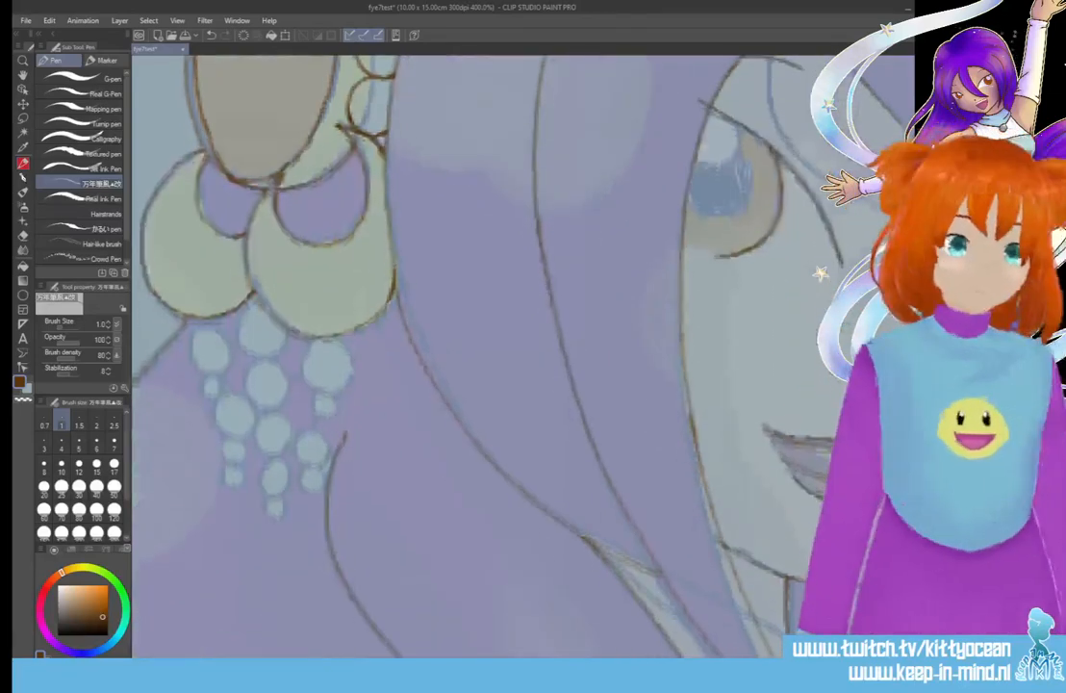
mouse_move(330, 337)
left_mouse_down()
mouse_move(309, 378)
mouse_move(333, 388)
mouse_move(351, 378)
mouse_move(328, 338)
left_mouse_up()
mouse_move(325, 392)
left_mouse_down()
mouse_move(309, 415)
mouse_move(337, 403)
mouse_move(297, 456)
mouse_move(331, 439)
mouse_move(297, 485)
mouse_move(329, 470)
left_mouse_up()
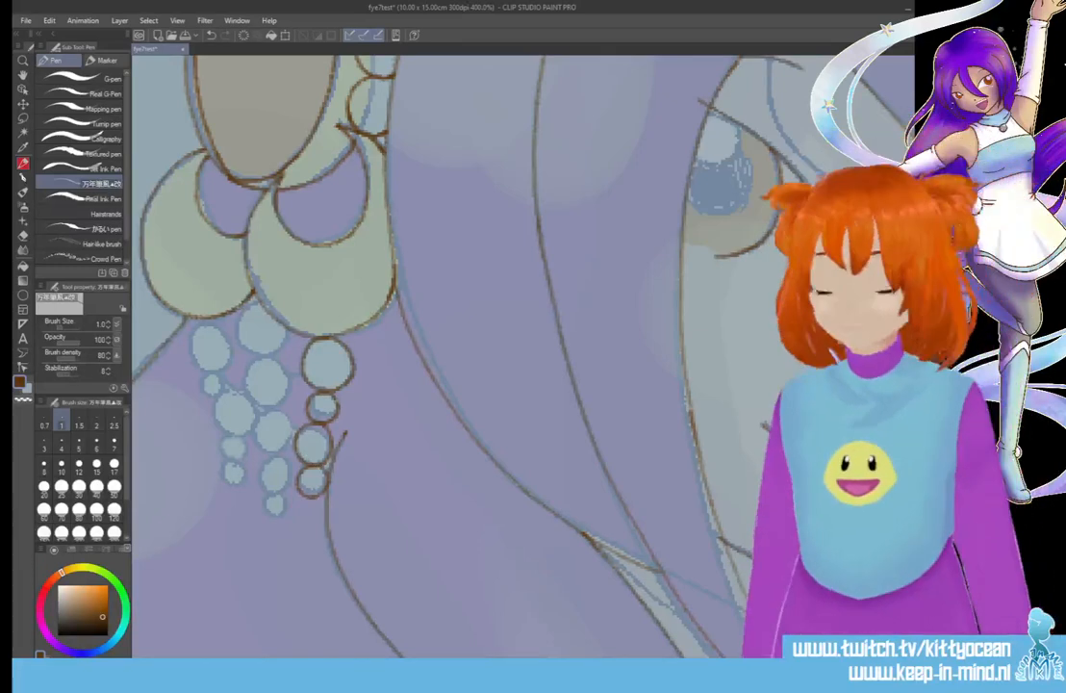
mouse_move(197, 271)
left_mouse_down()
mouse_move(204, 305)
mouse_move(239, 304)
mouse_move(219, 260)
left_mouse_up()
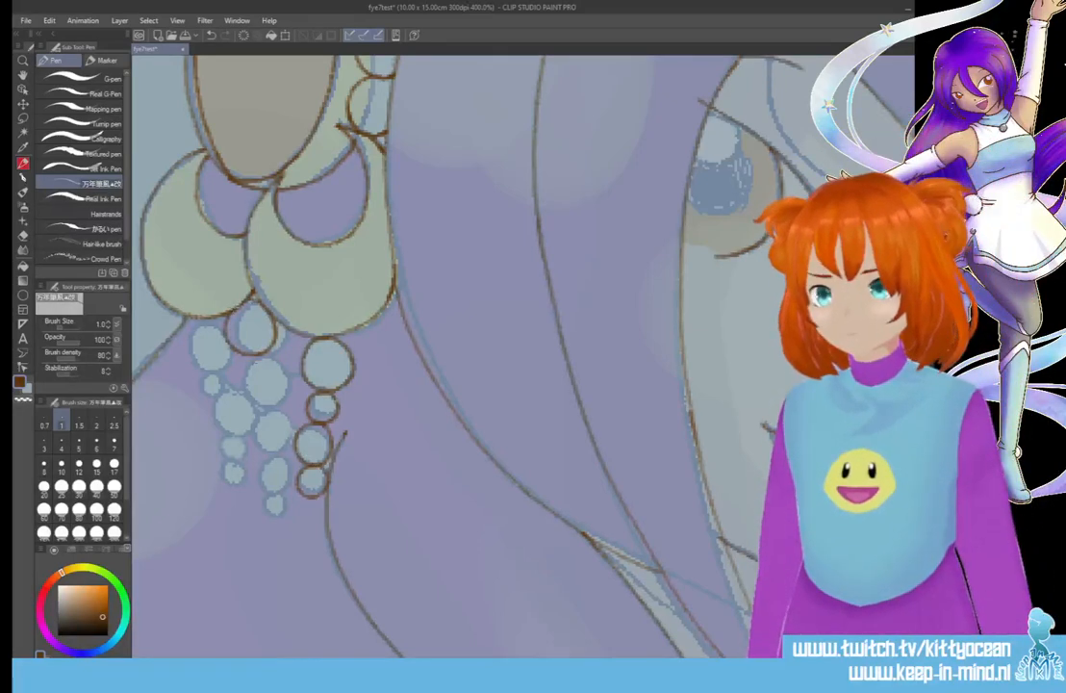
mouse_move(207, 309)
left_mouse_down()
mouse_move(231, 355)
mouse_move(240, 308)
mouse_move(211, 373)
mouse_move(243, 398)
mouse_move(230, 348)
left_mouse_up()
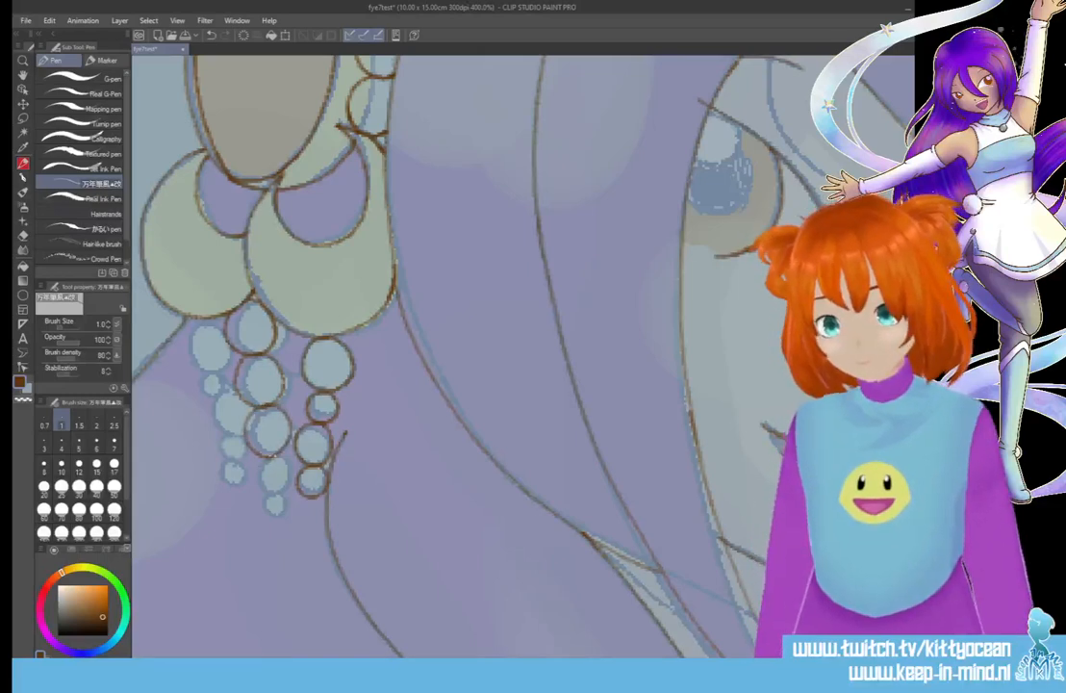
mouse_move(219, 394)
left_mouse_down()
mouse_move(248, 429)
mouse_move(256, 421)
mouse_move(246, 451)
left_mouse_up()
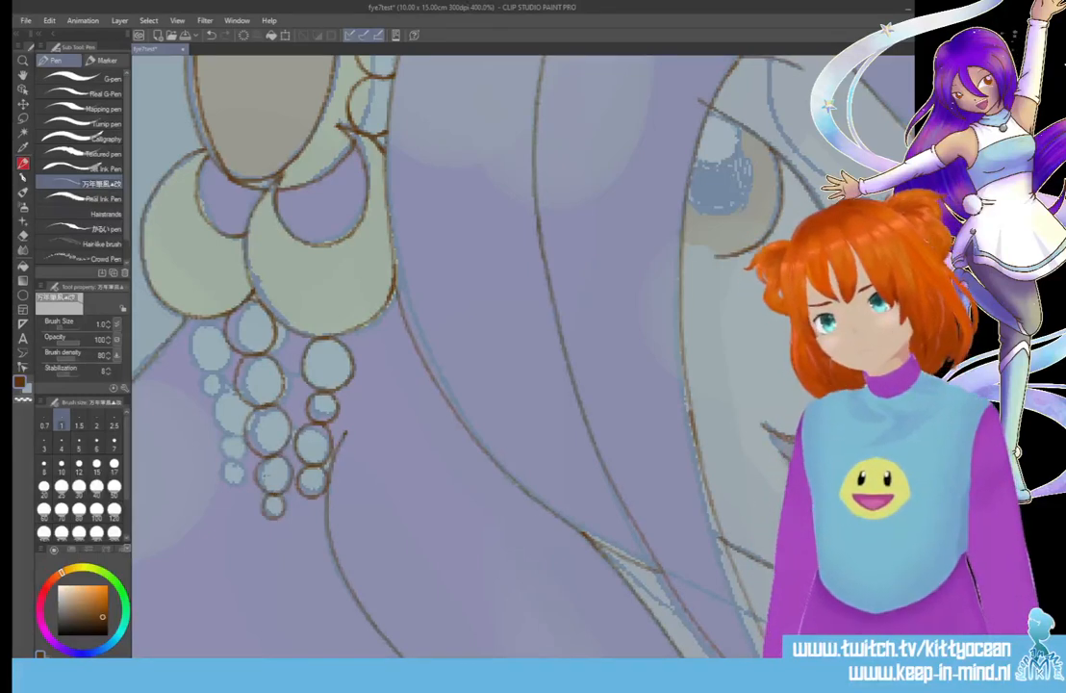
Outline the five beads of the left hanging strand below the hair ornament in brown
left_click_drag(177, 289, 201, 348)
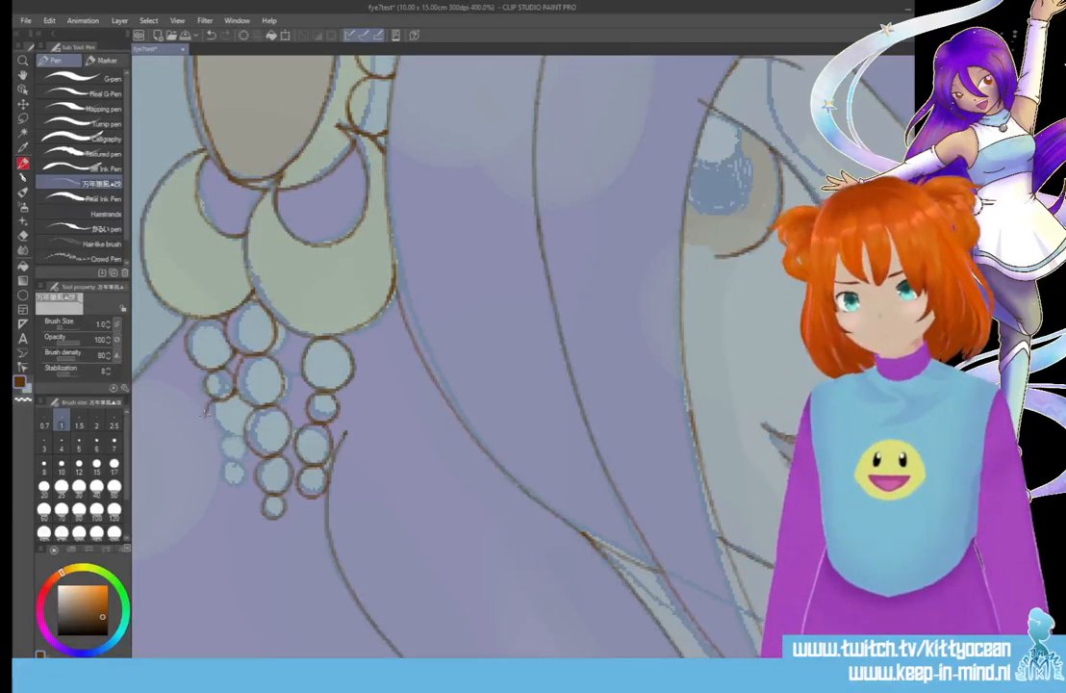
left_click_drag(204, 402, 223, 439)
left_click_drag(196, 342, 218, 360)
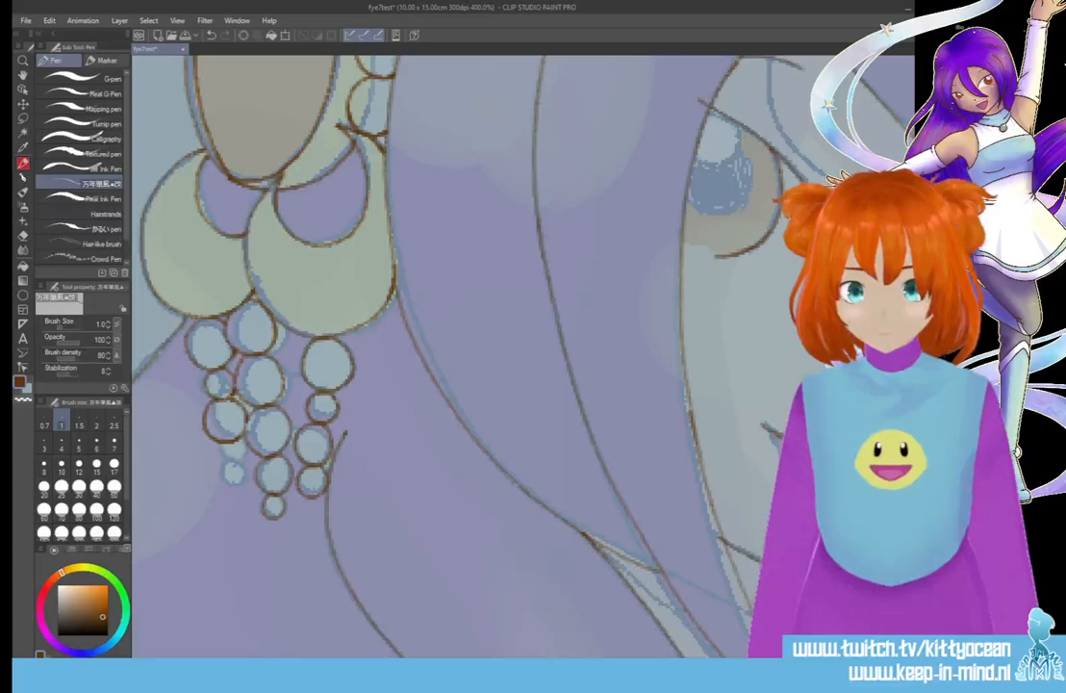
mouse_move(227, 442)
left_mouse_down()
mouse_move(218, 443)
mouse_move(225, 495)
mouse_move(232, 479)
left_mouse_up()
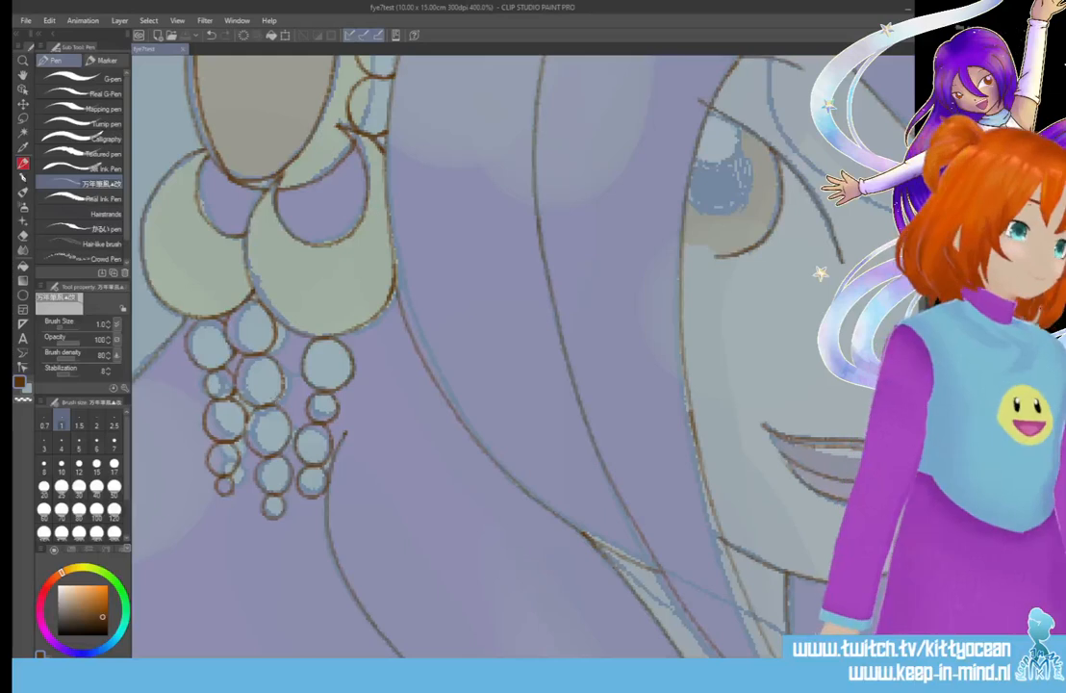
Draw a thin brown circle over the crystal ball using the Ellipse tool with brush size 0.5
scroll(519, 356, "down", 10)
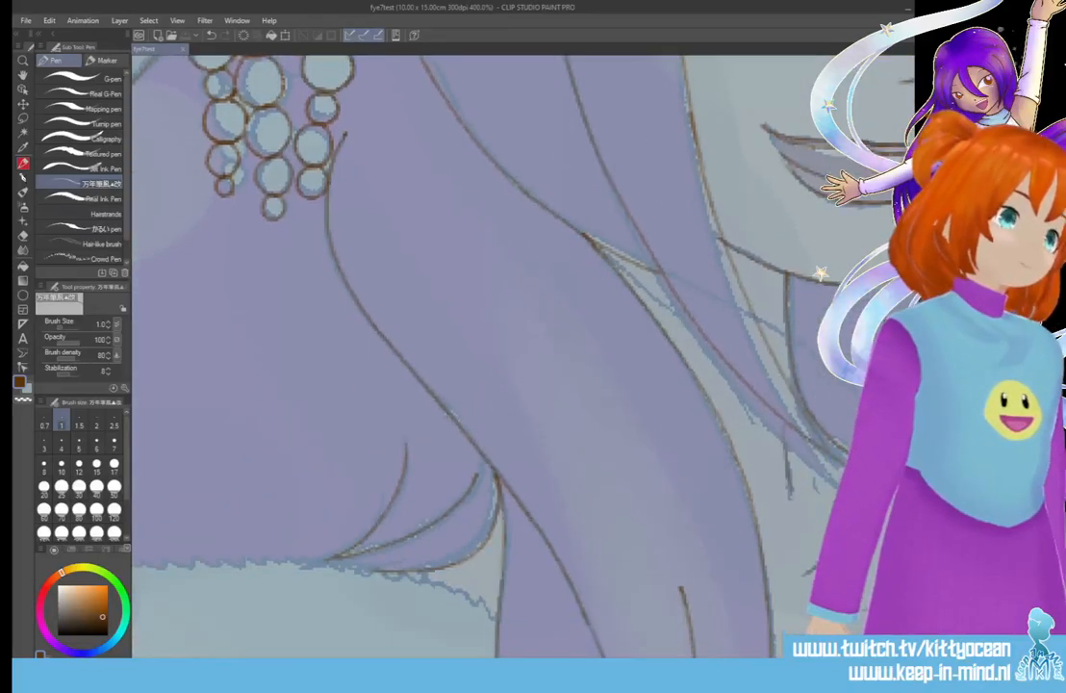
scroll(519, 356, "down", 13)
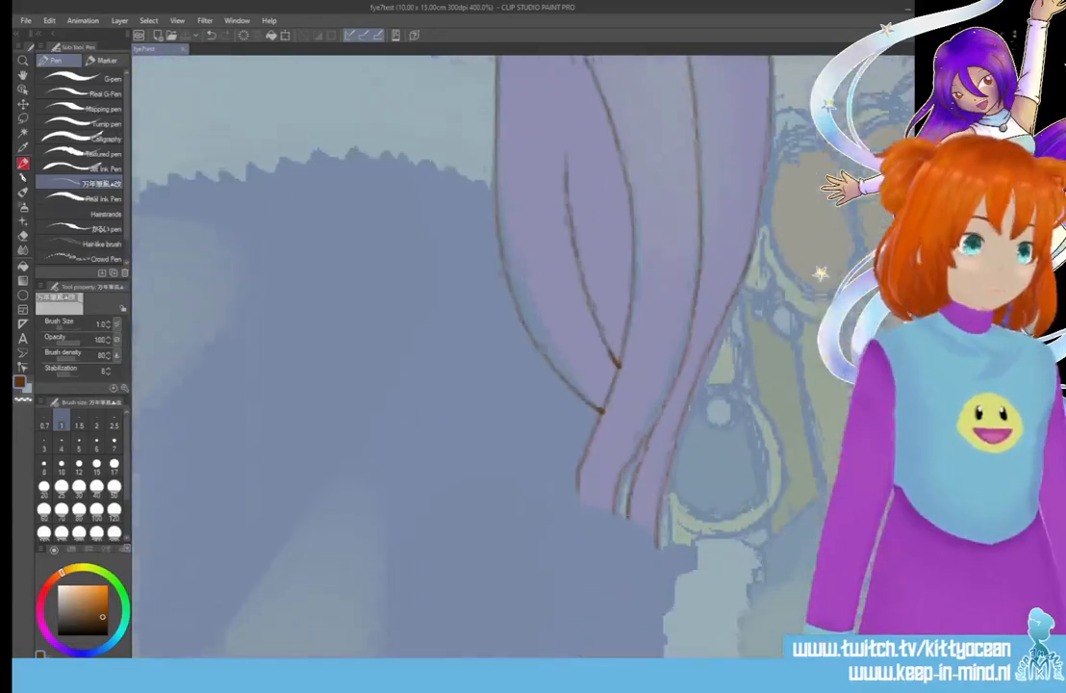
scroll(520, 355, "right", 10)
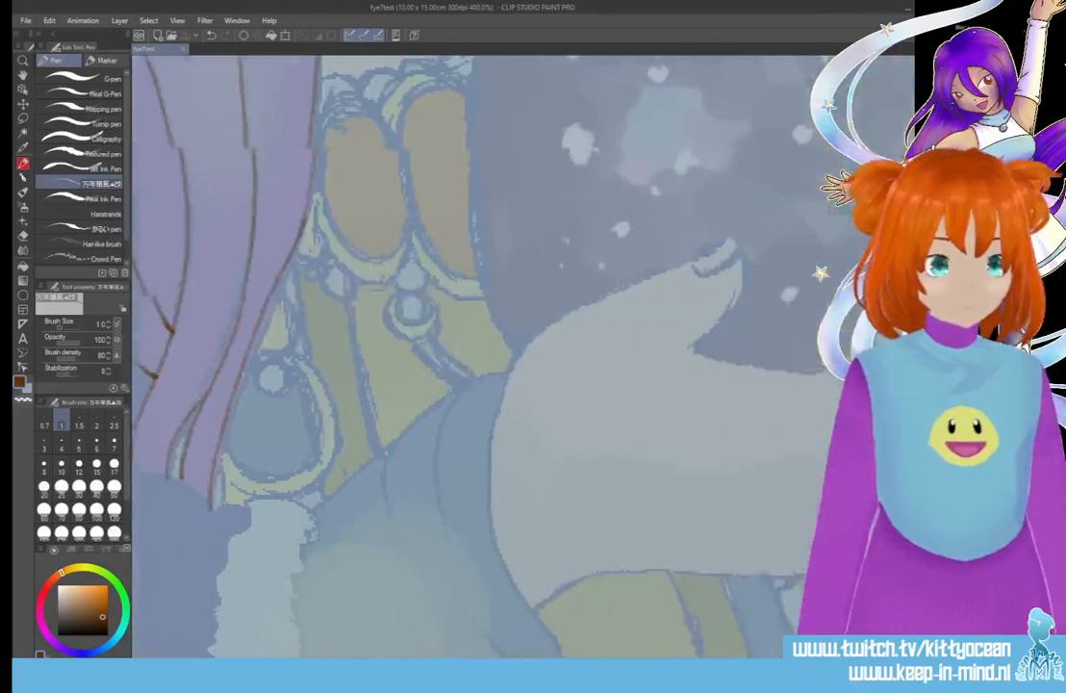
scroll(520, 355, "up", 8)
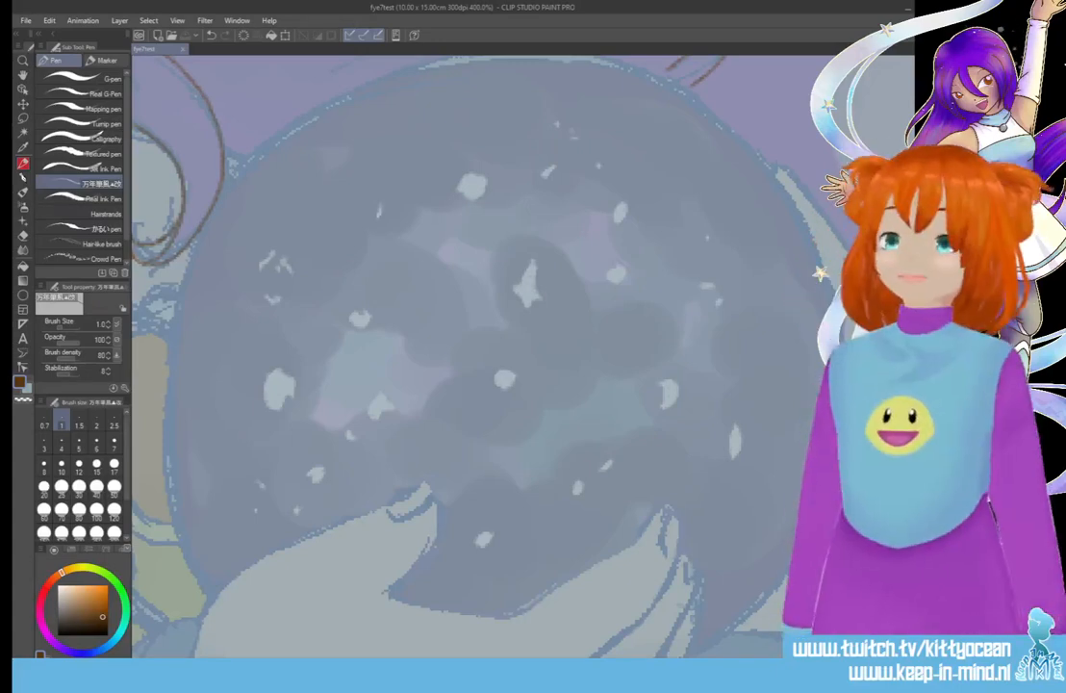
key("u")
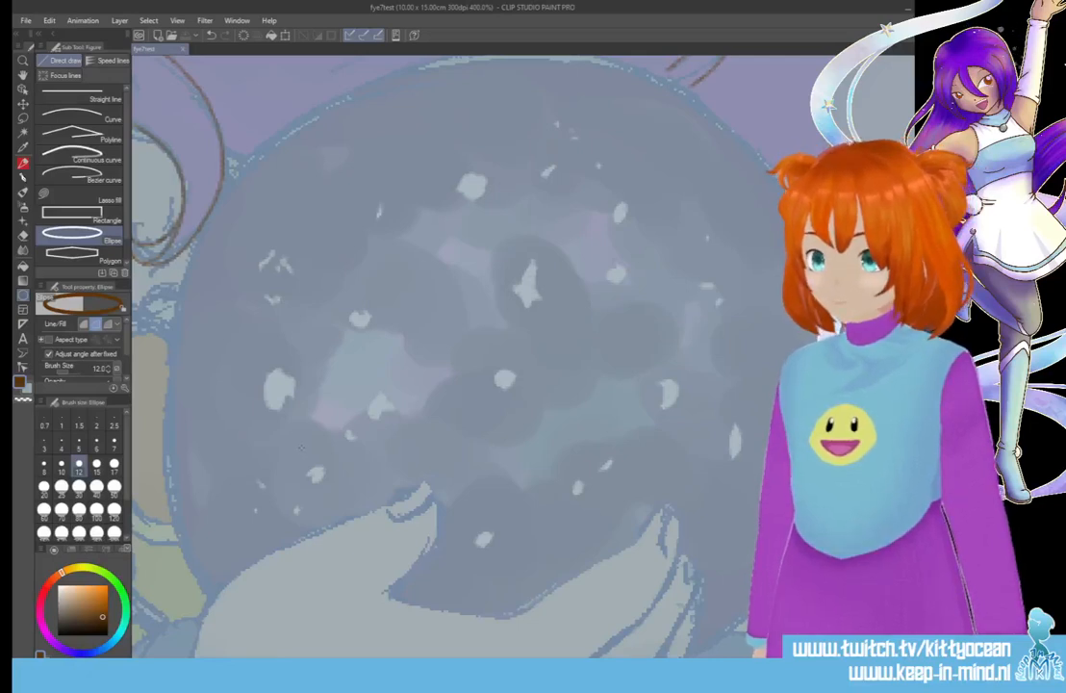
left_click(55, 377)
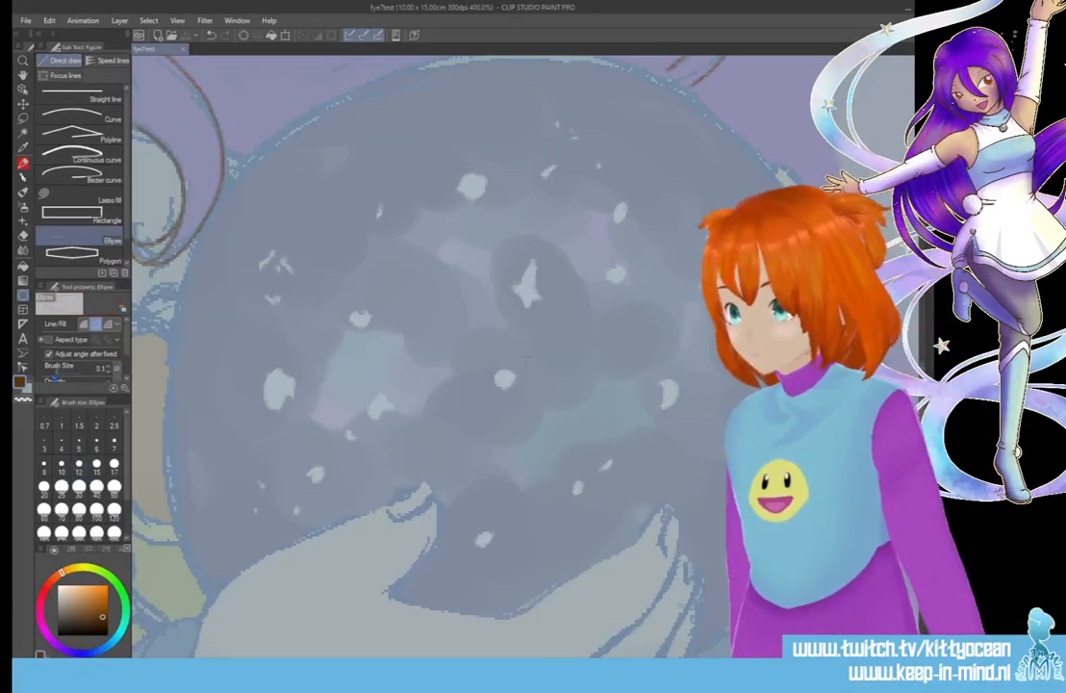
left_click(58, 379)
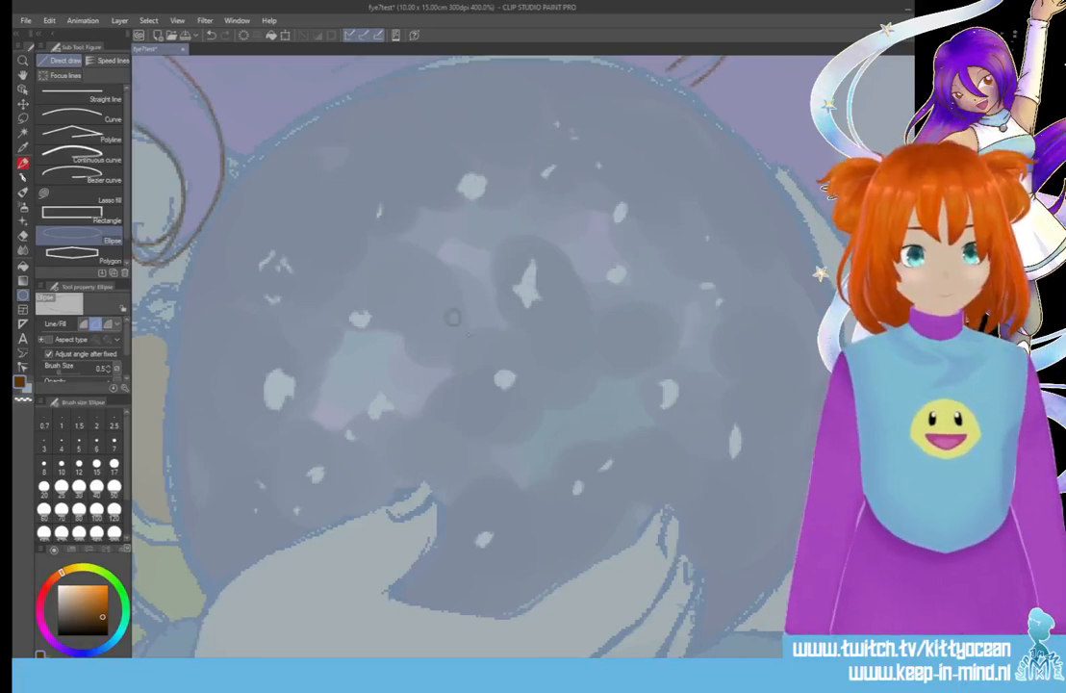
left_click_drag(447, 314, 722, 581)
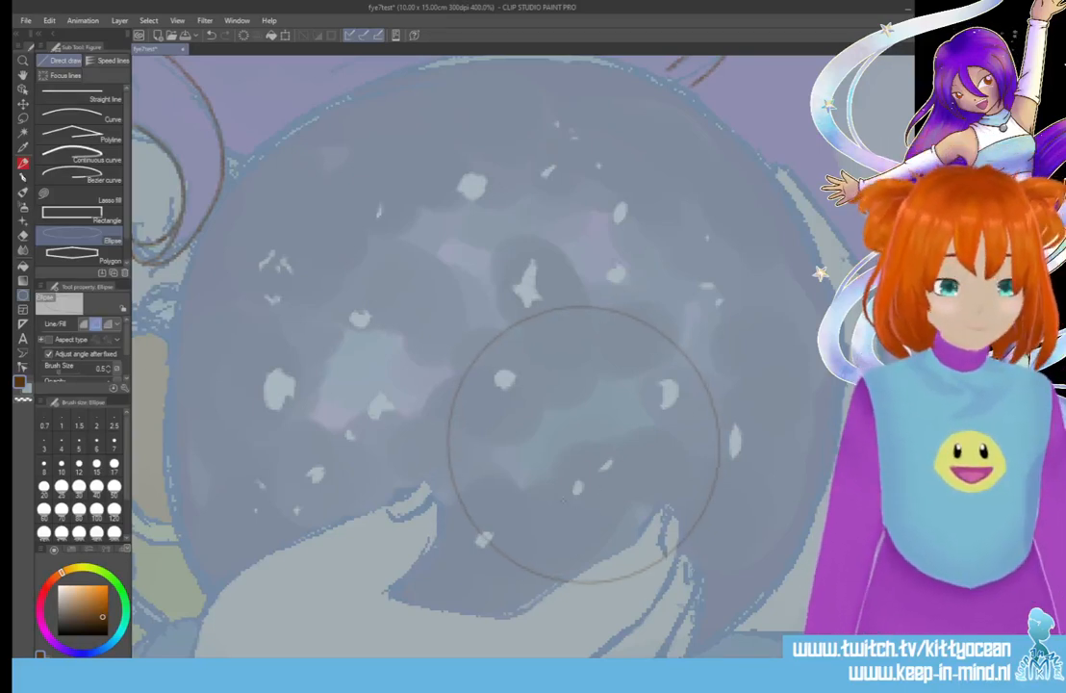
Redraw the brown circle at roughly the crystal ball's size with the Ellipse tool and move it over the ball
scroll(507, 385, "down", 3)
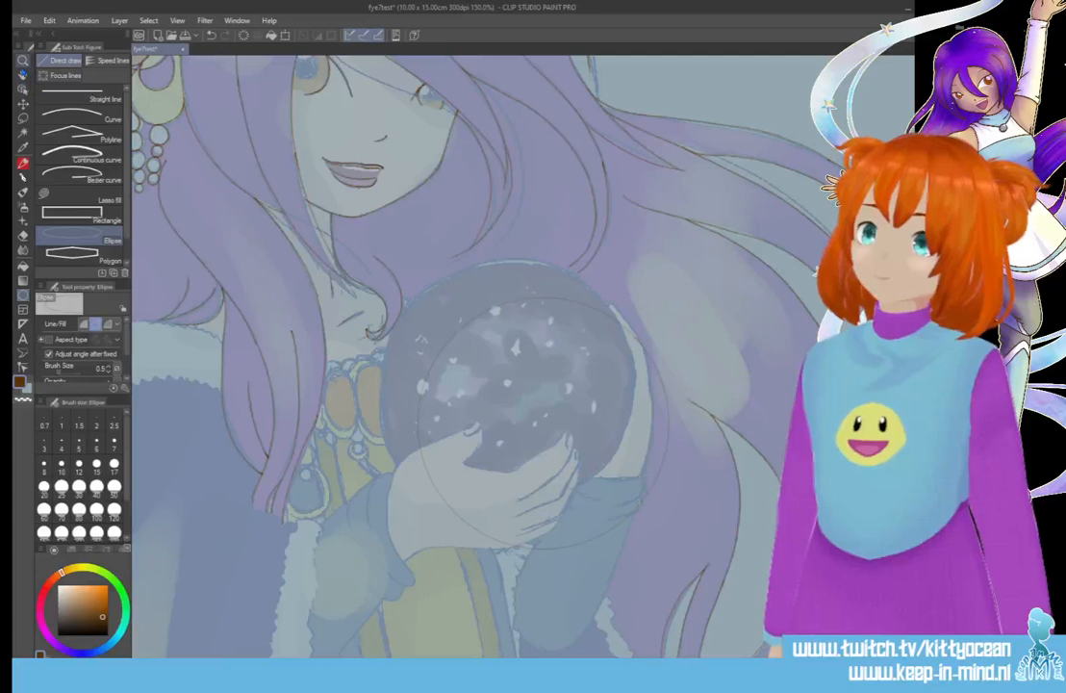
left_click(23, 76)
left_click_drag(506, 350, 484, 324)
left_click(23, 89)
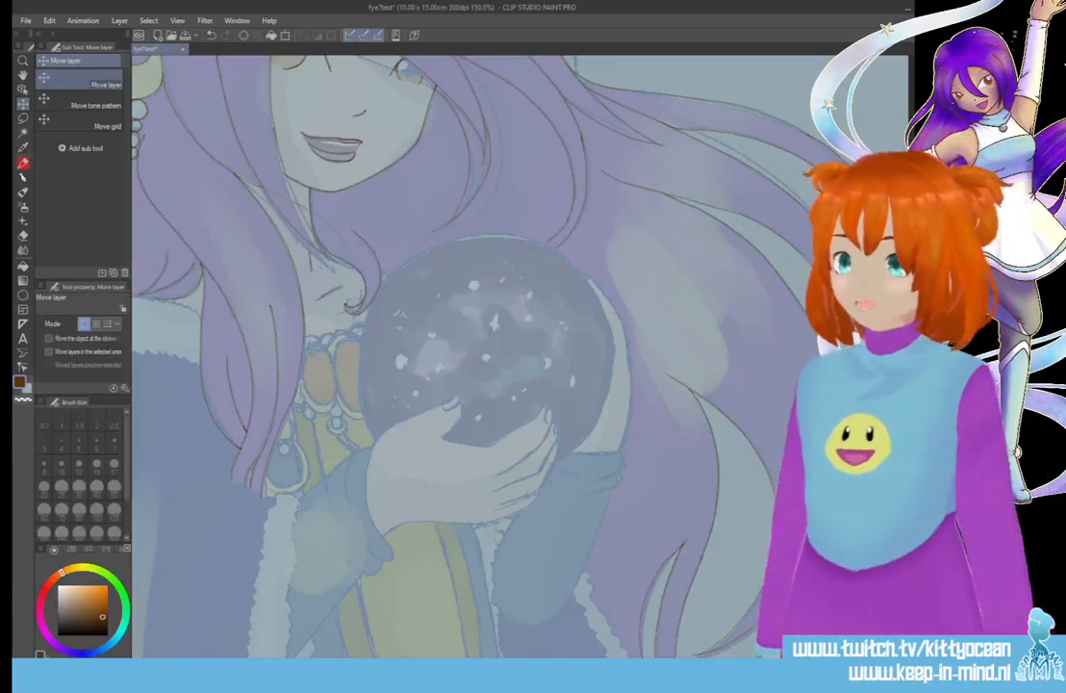
left_click(23, 295)
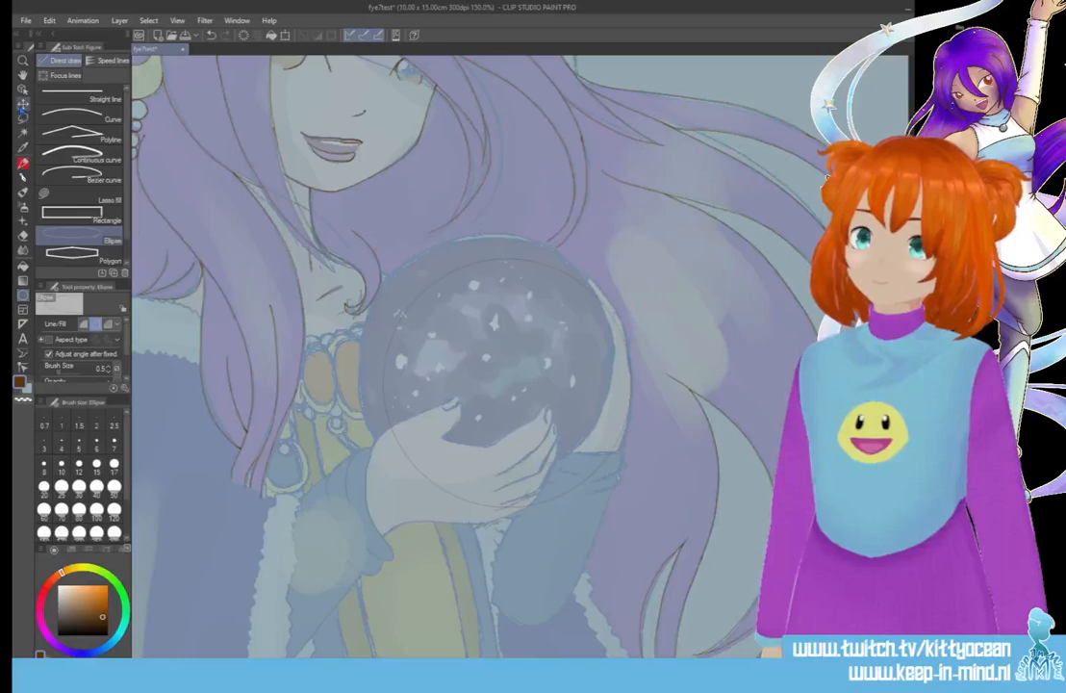
left_click(23, 103)
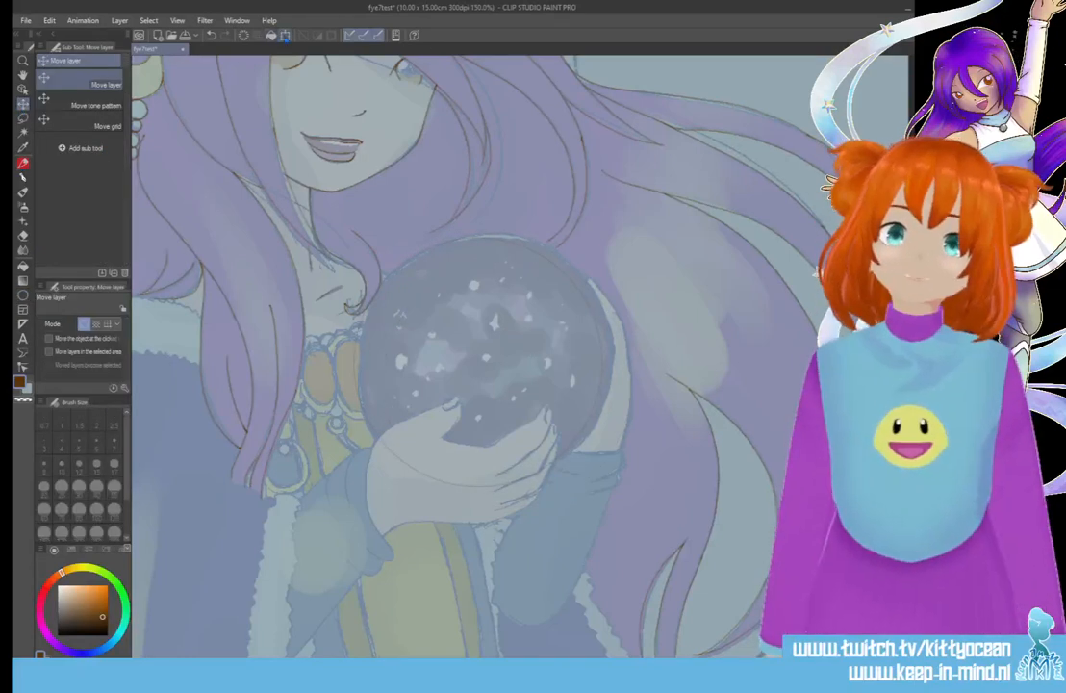
Scale the circle up slightly to fit the crystal ball's edge and apply the transformation
key("ctrl+t")
left_click_drag(603, 237, 615, 227)
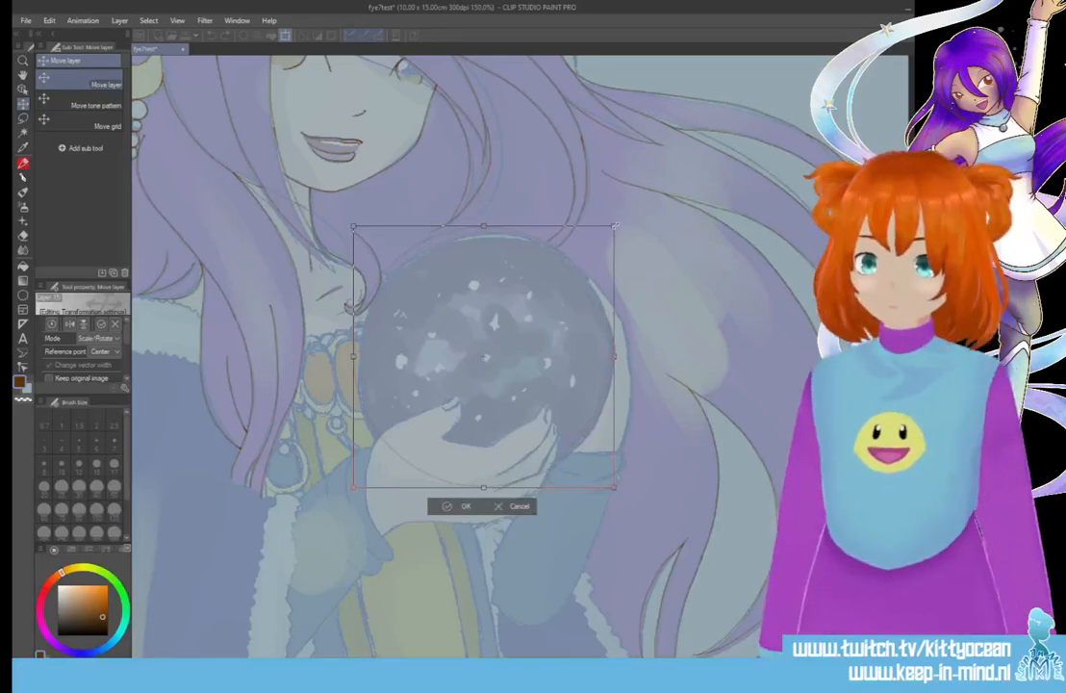
left_click(466, 506)
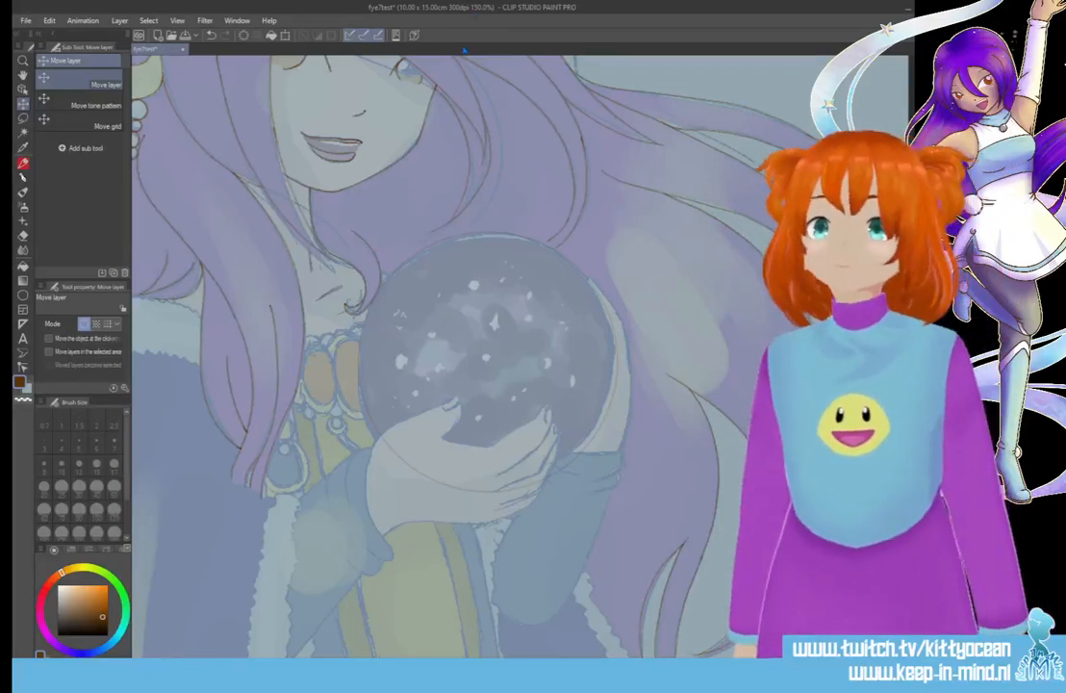
Retrace the crystal ball's left edge in brown with the size 1 pen, from its upper curve down to the hand
key("ctrl+plus")
key("ctrl+plus")
key("ctrl+plus")
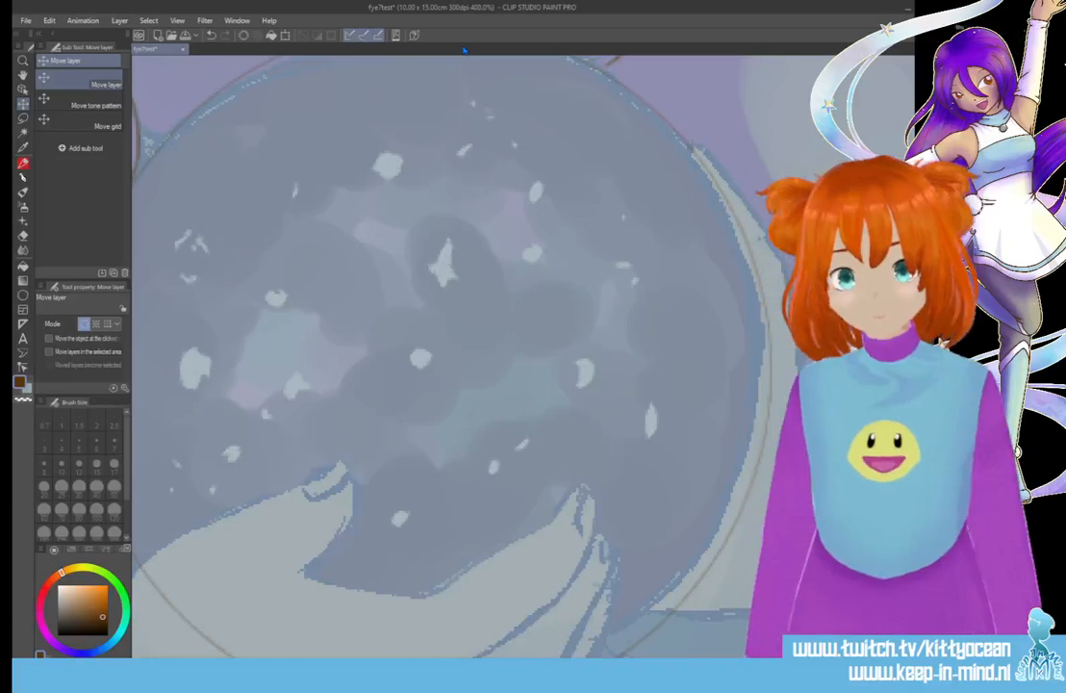
scroll(452, 356, "up", 3)
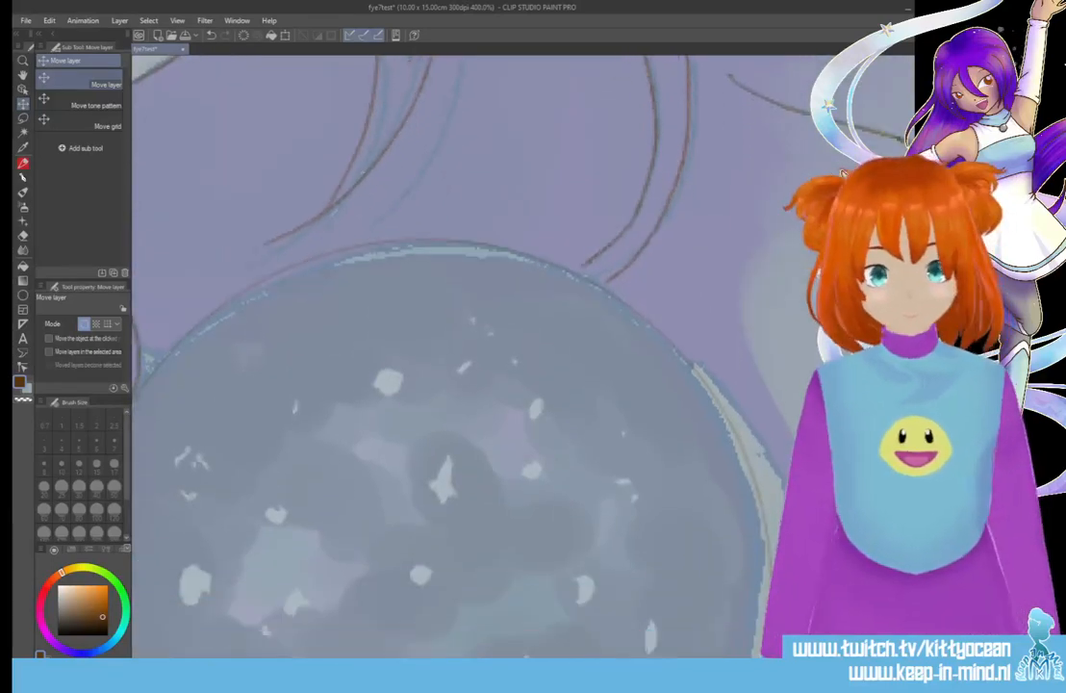
scroll(719, 657, "left", 5)
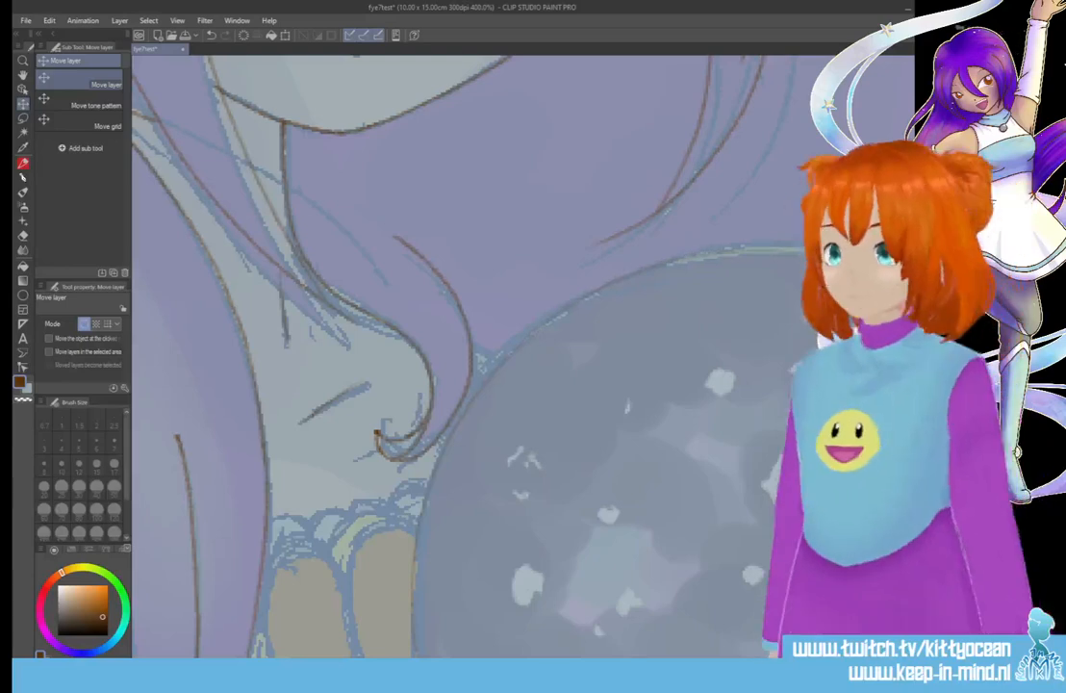
key("p")
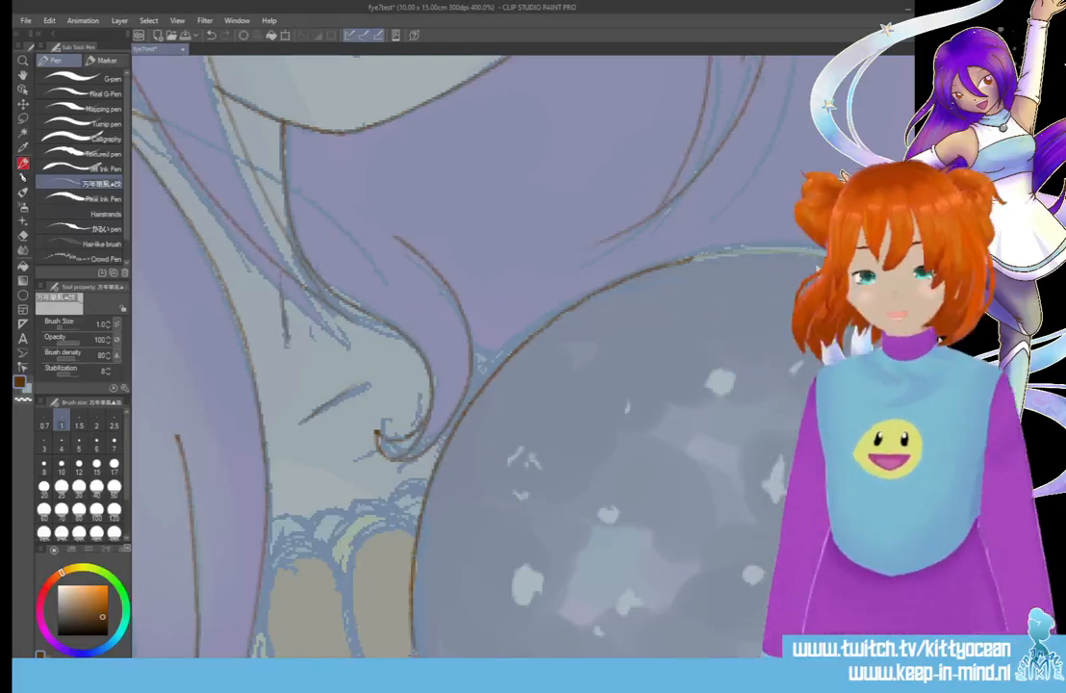
scroll(378, 432, "down", 5)
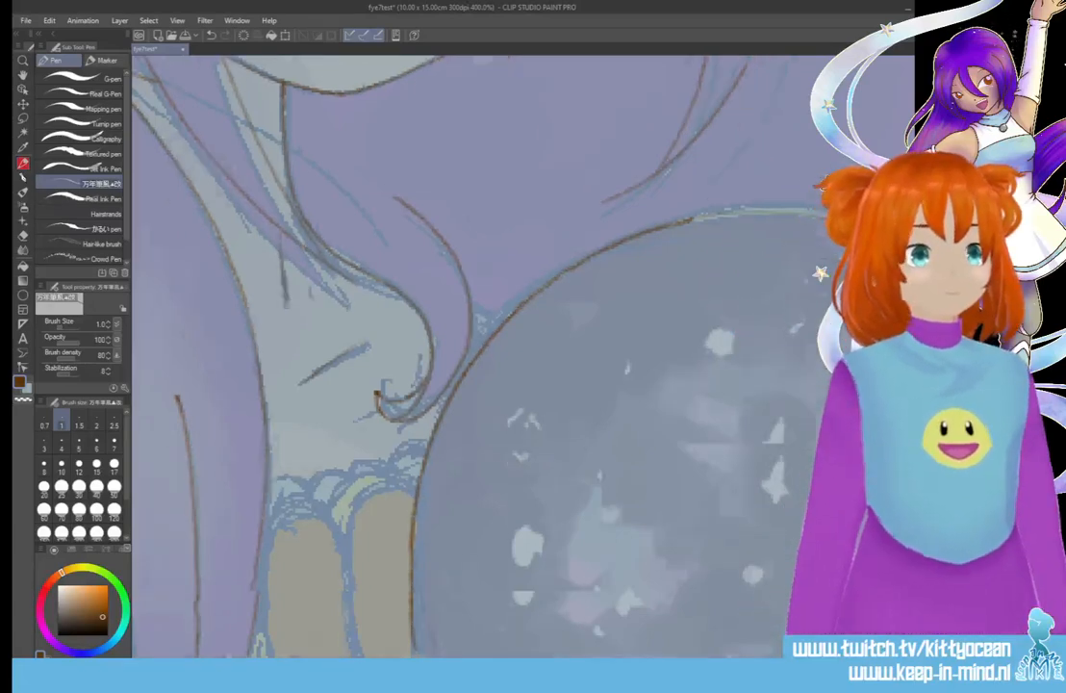
left_click_drag(413, 292, 440, 387)
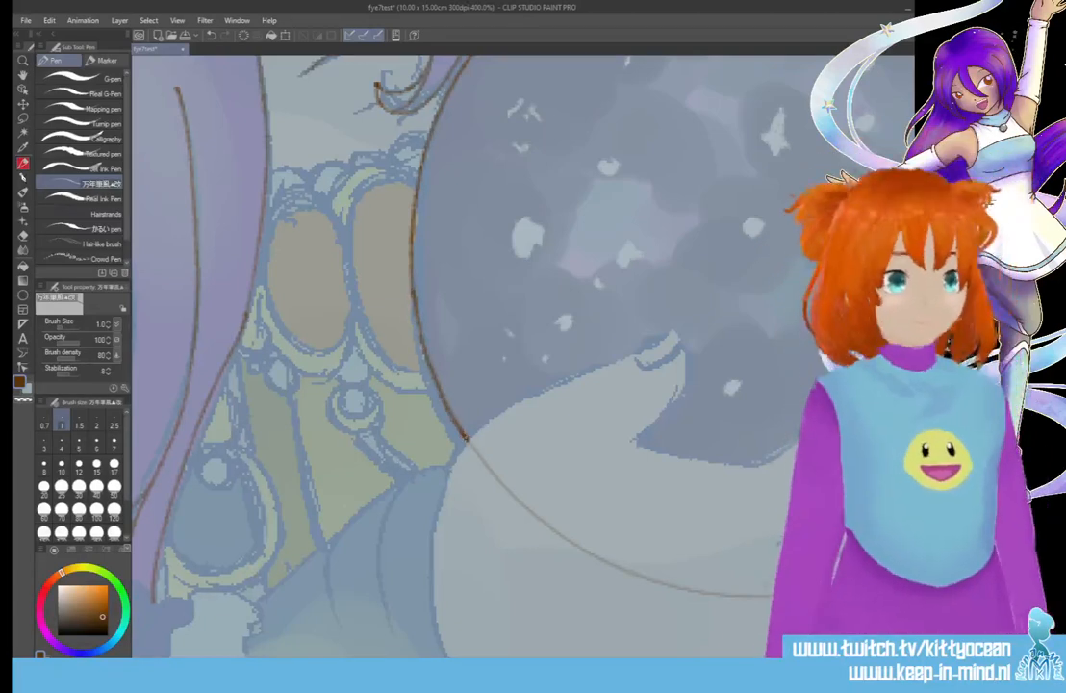
Outline the thumb, the palm's upper edge and the first finger of the hand in front of the ball in brown
mouse_move(464, 438)
left_mouse_down()
mouse_move(685, 338)
mouse_move(645, 420)
left_mouse_up()
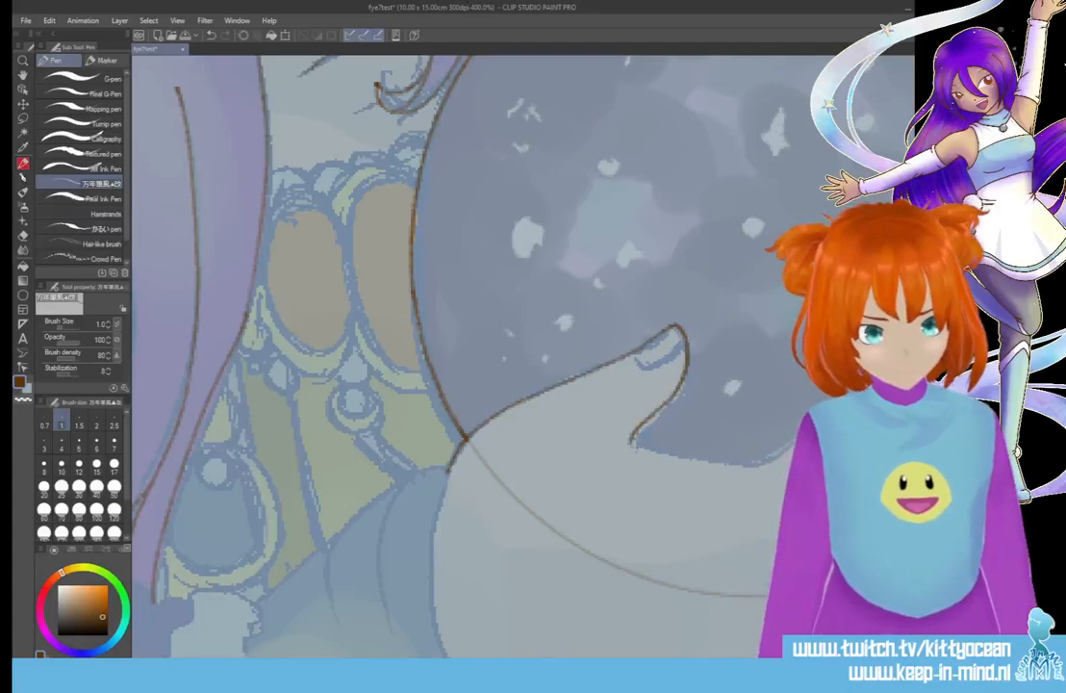
scroll(466, 466, "right", 3)
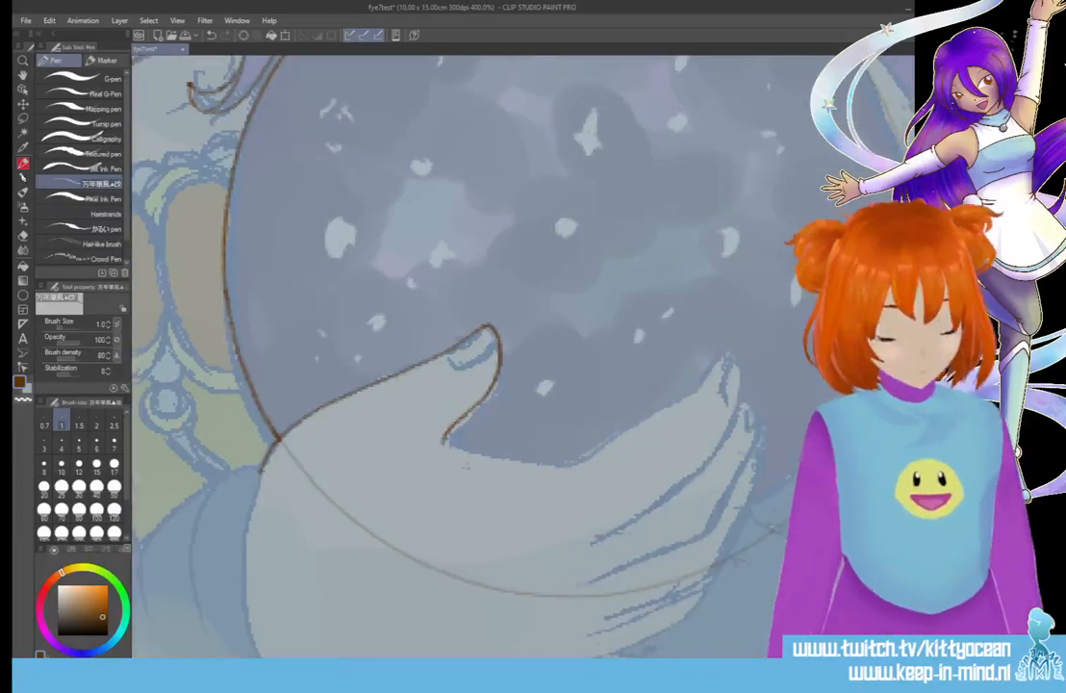
mouse_move(486, 458)
left_mouse_down()
mouse_move(555, 464)
mouse_move(722, 354)
left_mouse_up()
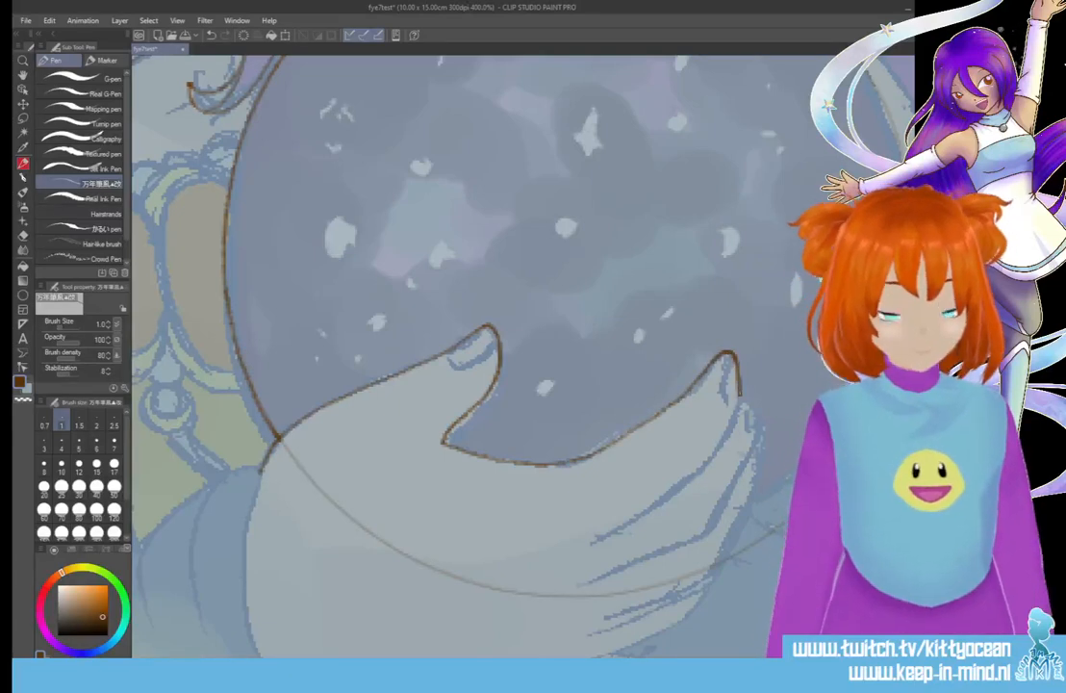
left_click_drag(697, 469, 582, 543)
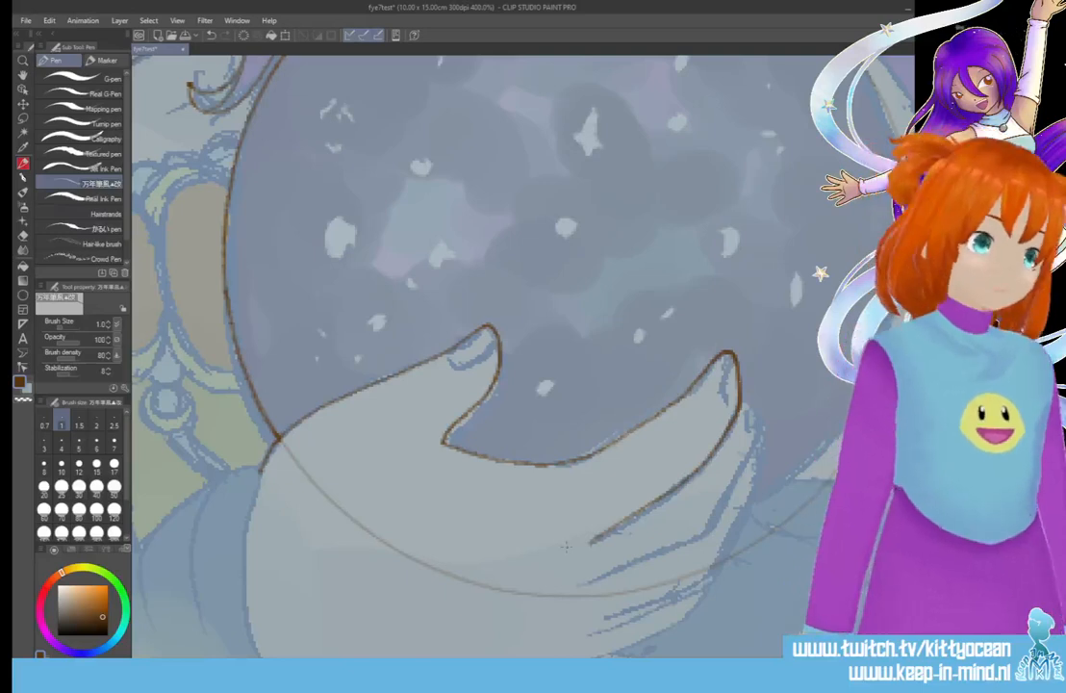
mouse_move(728, 435)
left_mouse_down()
mouse_move(740, 393)
mouse_move(730, 348)
left_mouse_up()
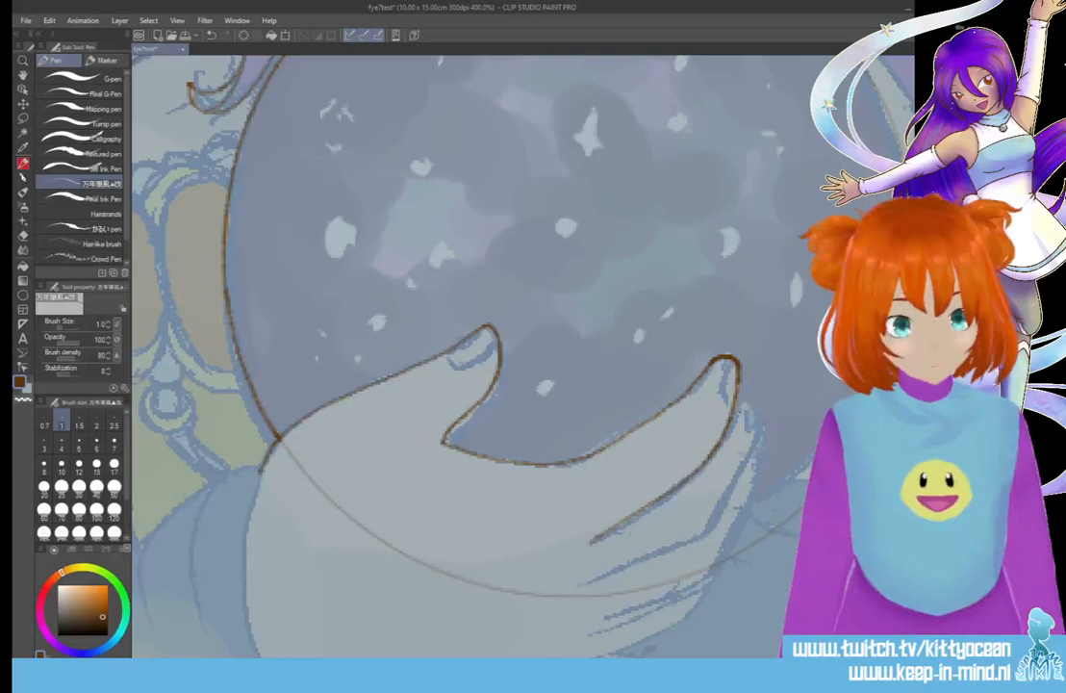
Outline the remaining fingers and the underside of the front hand back to the wrist in brown
left_click_drag(743, 404, 758, 423)
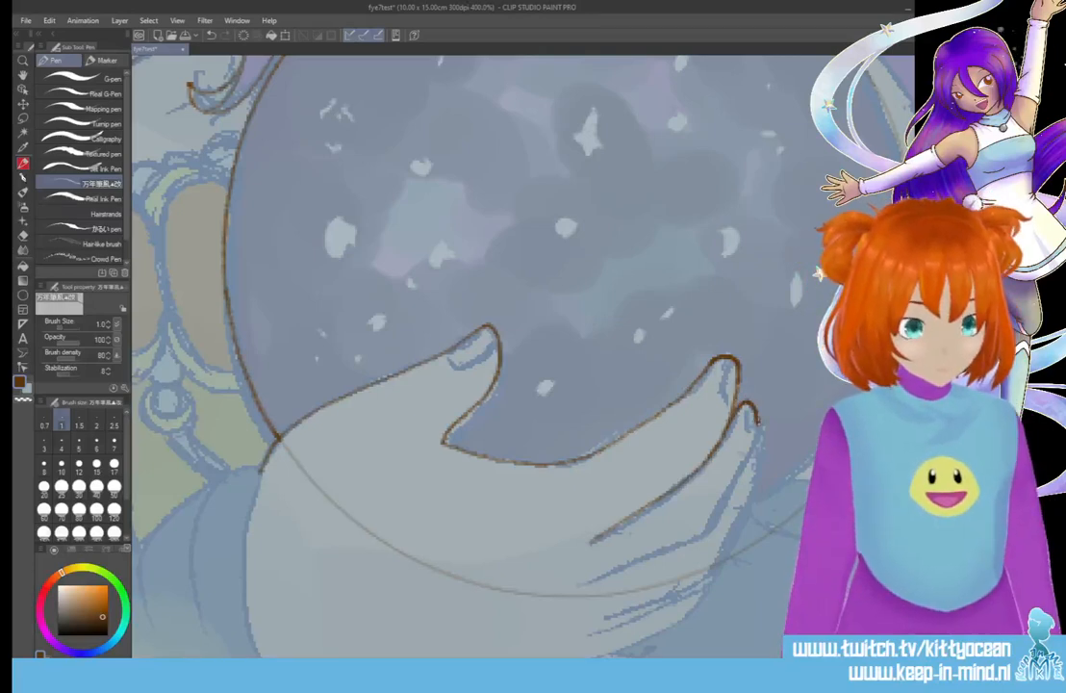
key("ctrl+z")
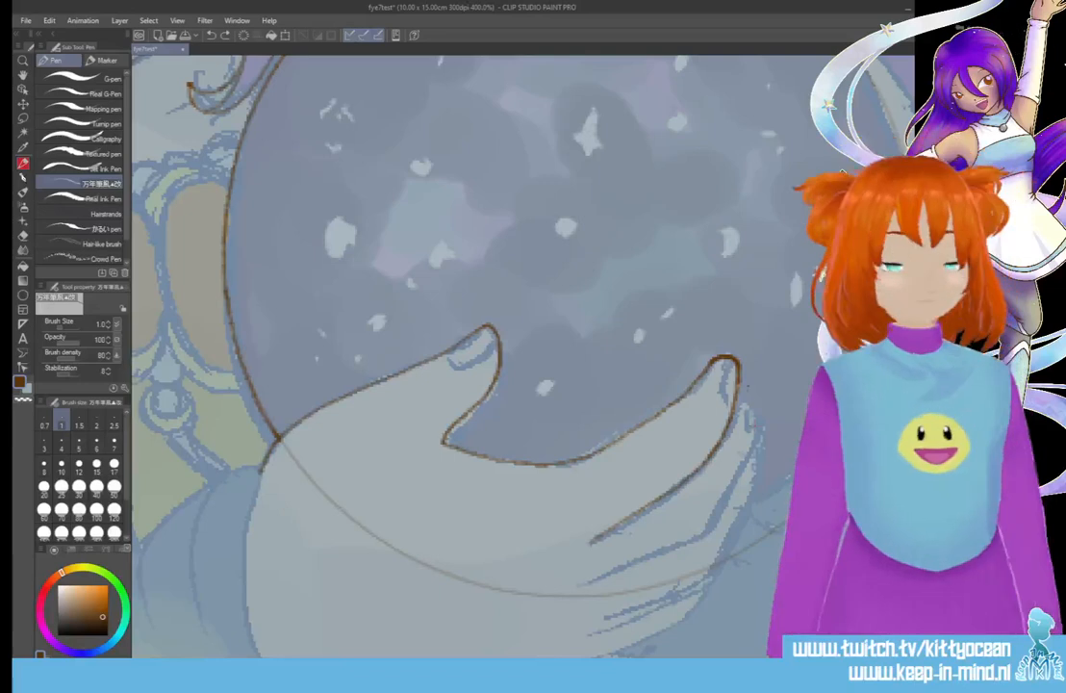
left_click_drag(740, 385, 778, 409)
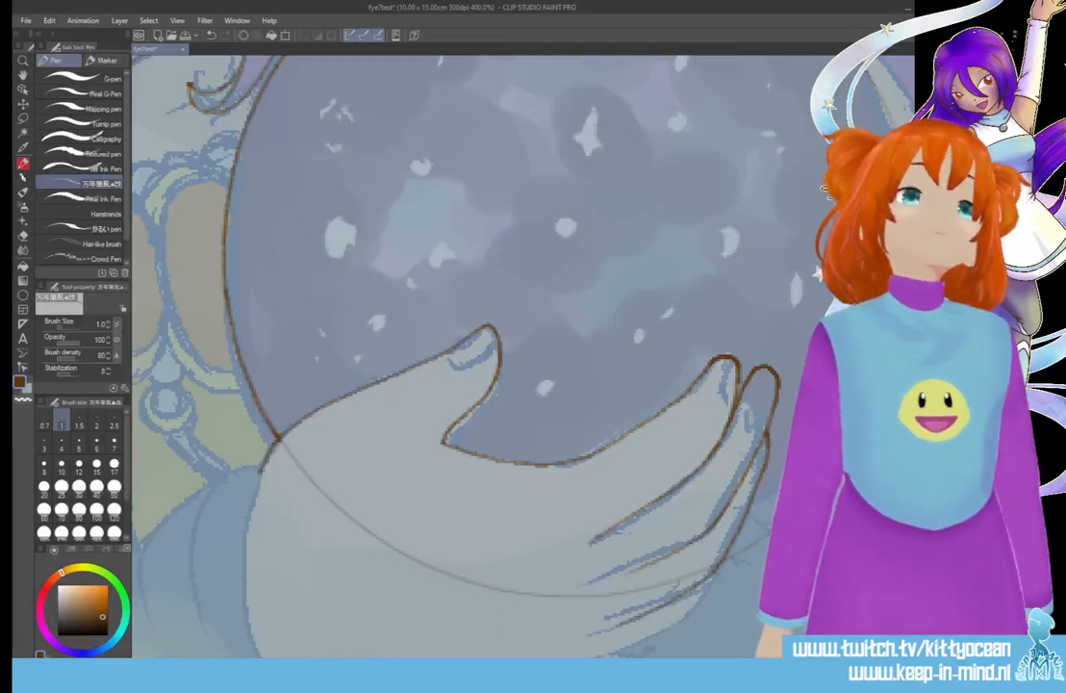
scroll(452, 356, "down", 5)
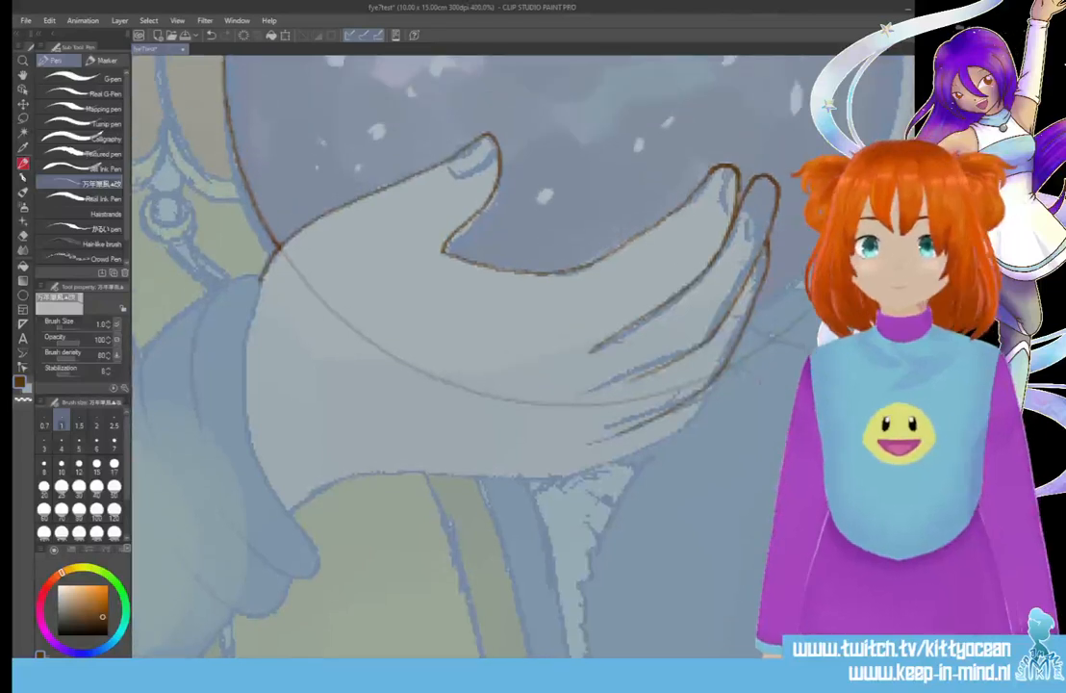
left_click_drag(284, 510, 710, 468)
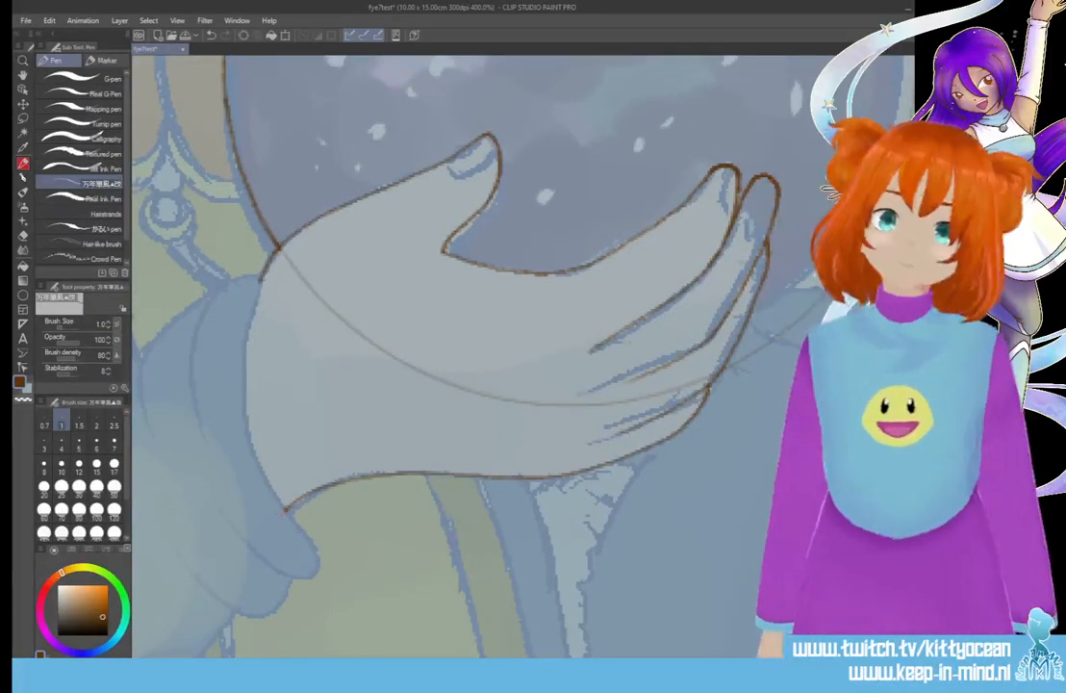
Retrace the crystal ball's right edge in brown down to the fingers of the front hand
scroll(452, 356, "right", 2)
scroll(452, 356, "right", 4)
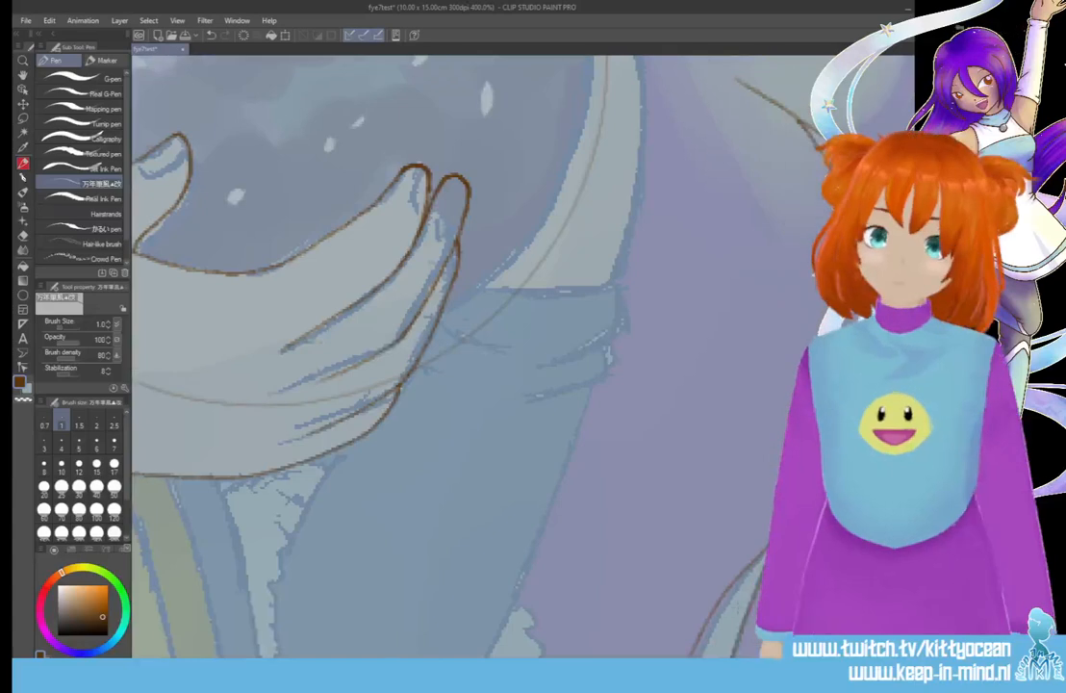
scroll(452, 356, "up", 3)
scroll(452, 356, "up", 2)
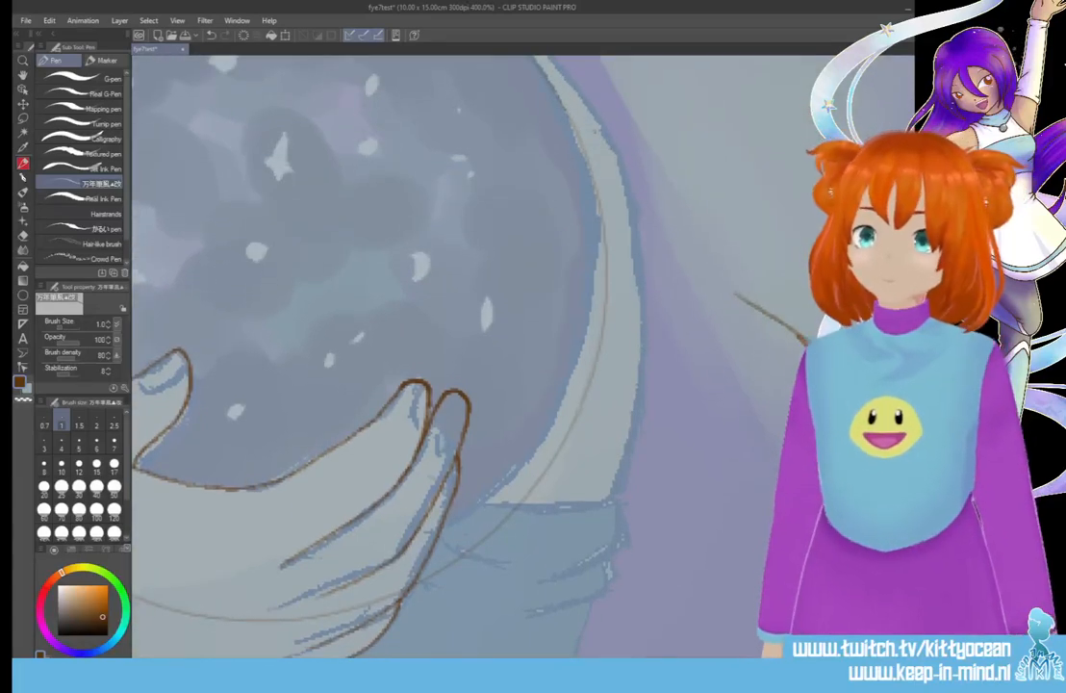
mouse_move(589, 171)
left_mouse_down()
mouse_move(603, 259)
mouse_move(591, 382)
mouse_move(558, 459)
mouse_move(505, 527)
mouse_move(411, 588)
left_mouse_up()
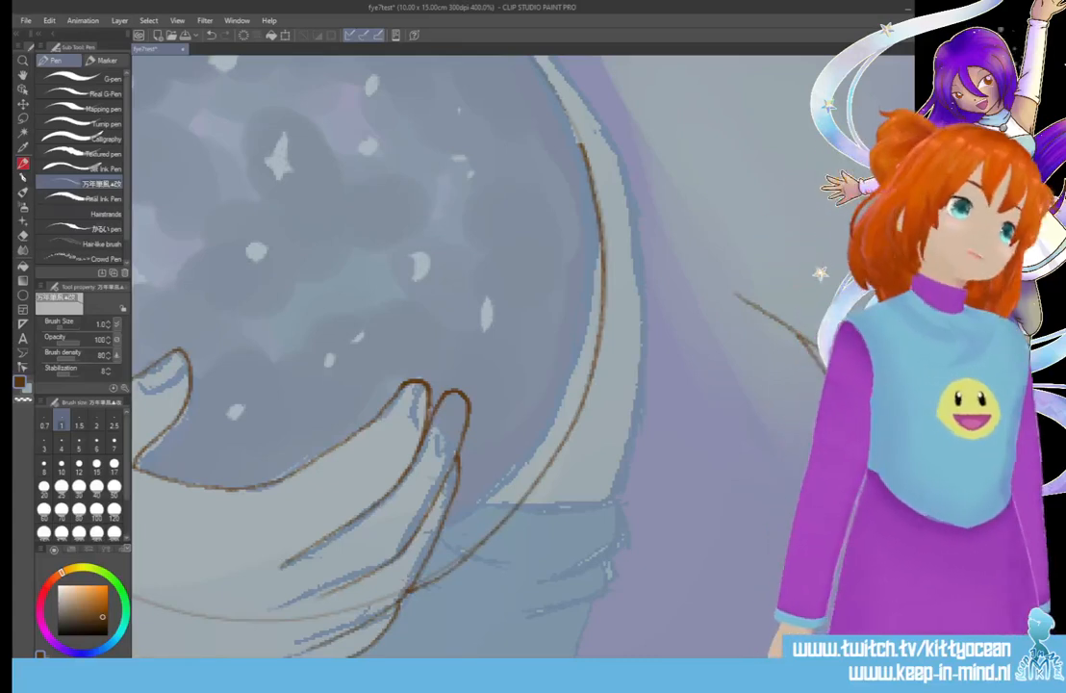
Outline the narrow pale hand behind the ball's right edge in brown, from its rounded tip down to the cuff
scroll(452, 356, "up", 6)
scroll(452, 355, "down", 1)
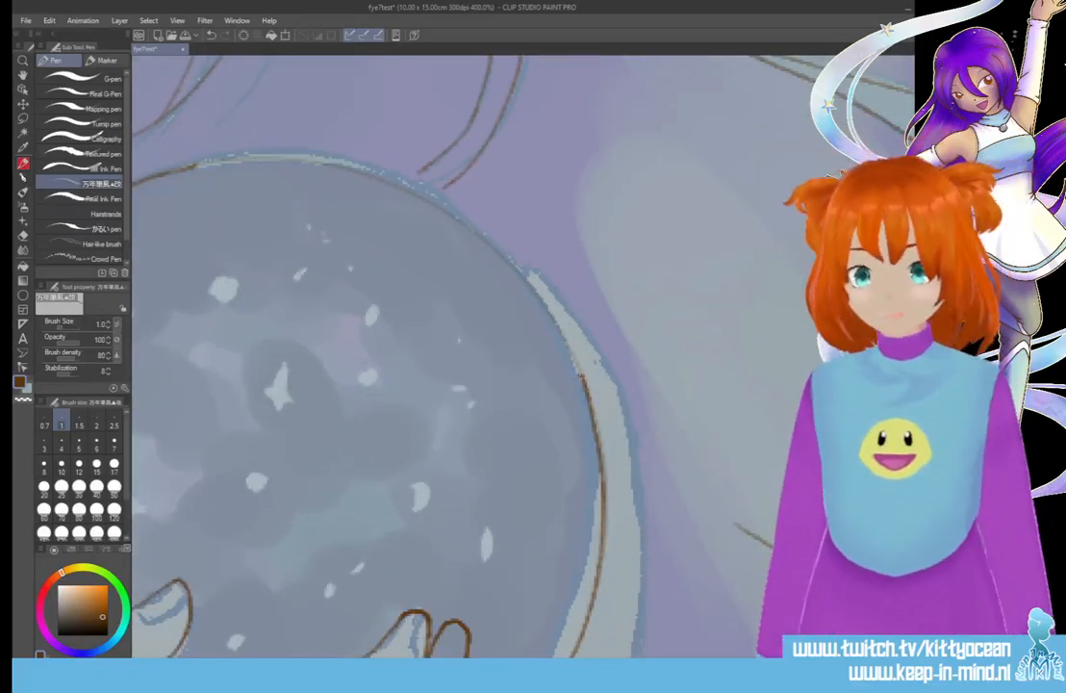
left_click_drag(520, 292, 567, 358)
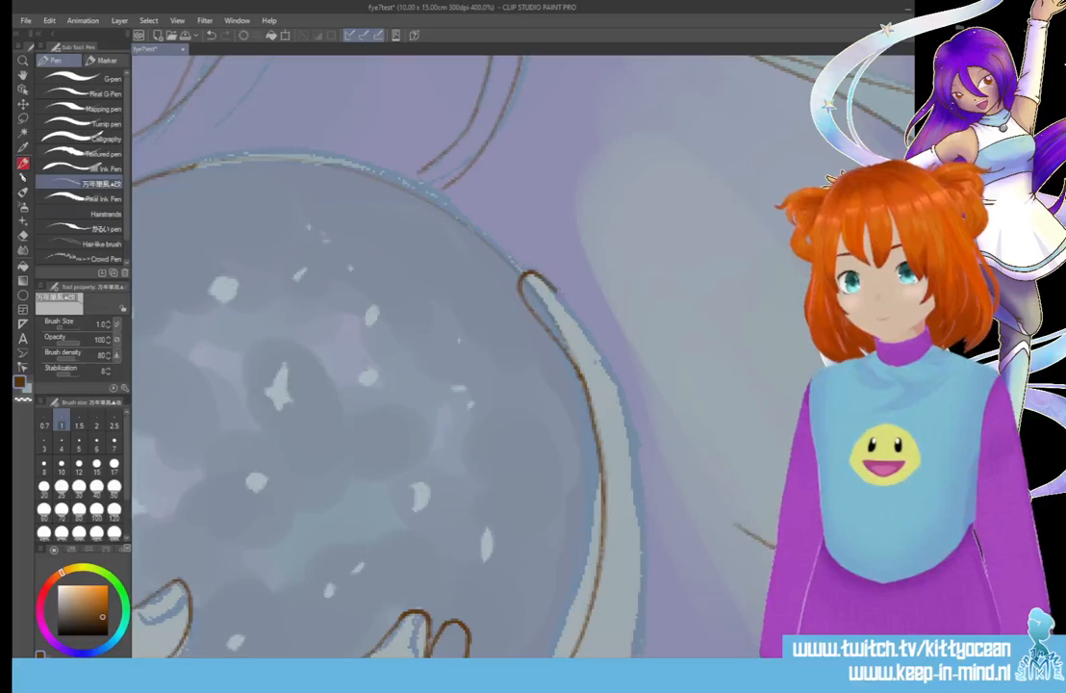
mouse_move(486, 255)
left_mouse_down()
mouse_move(546, 387)
mouse_move(555, 526)
left_mouse_up()
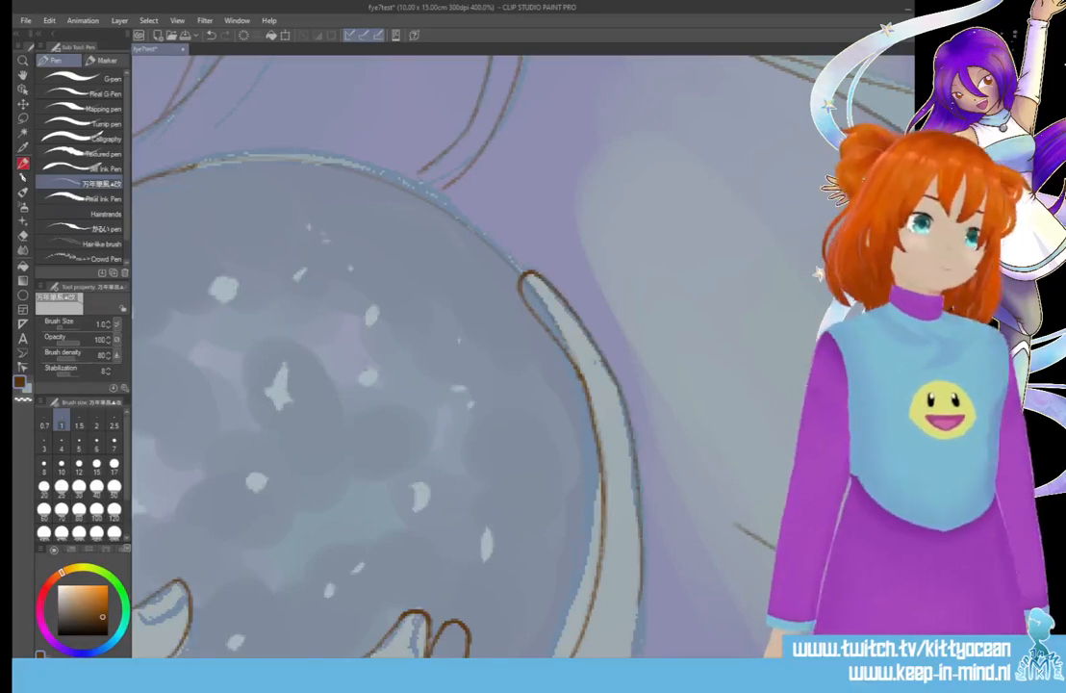
scroll(385, 356, "down", 5)
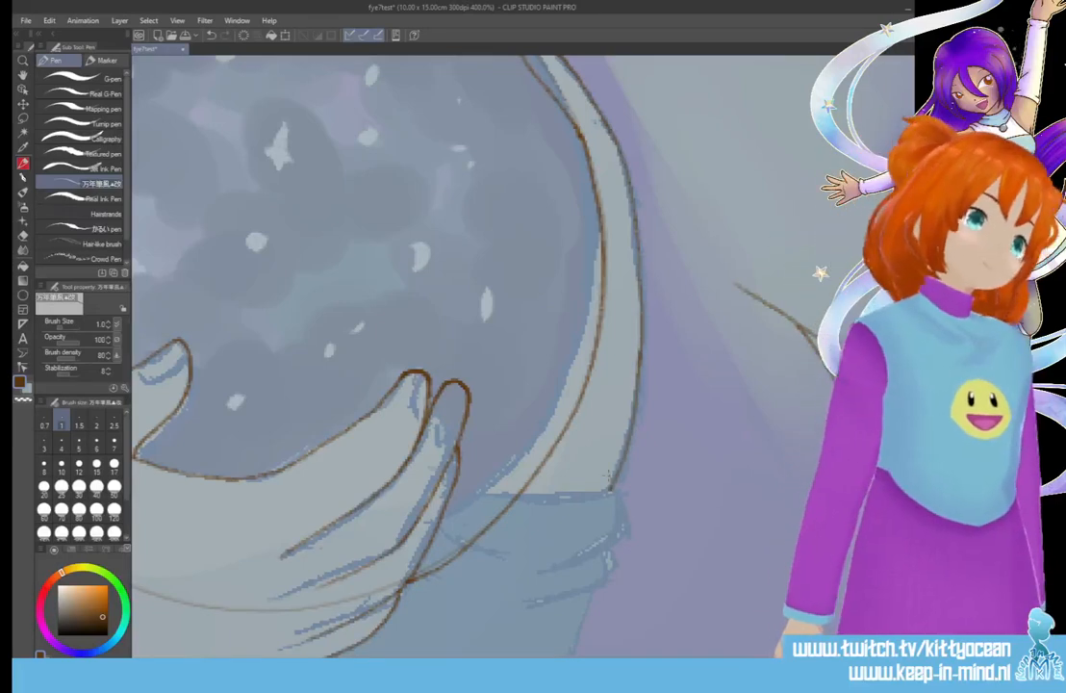
Retrace the crystal ball's top edge in brown and extend the two hair strands above it down to the ball
scroll(519, 355, "up", 7)
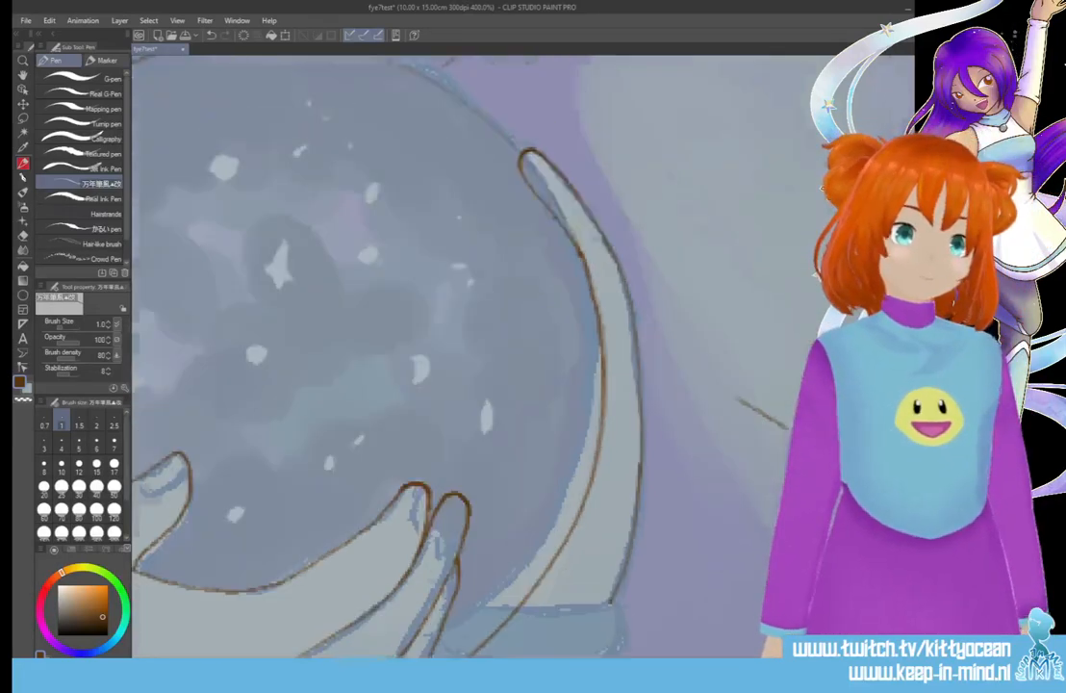
scroll(519, 356, "left", 7)
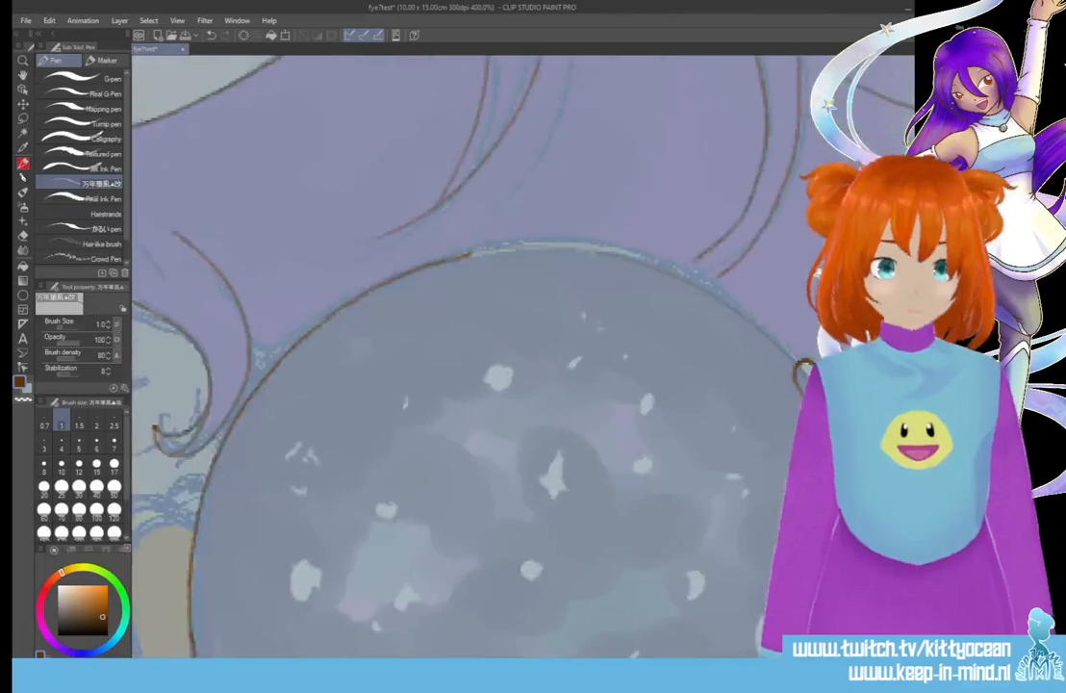
mouse_move(666, 297)
left_mouse_down()
mouse_move(627, 262)
mouse_move(560, 231)
mouse_move(466, 213)
mouse_move(399, 223)
left_mouse_up()
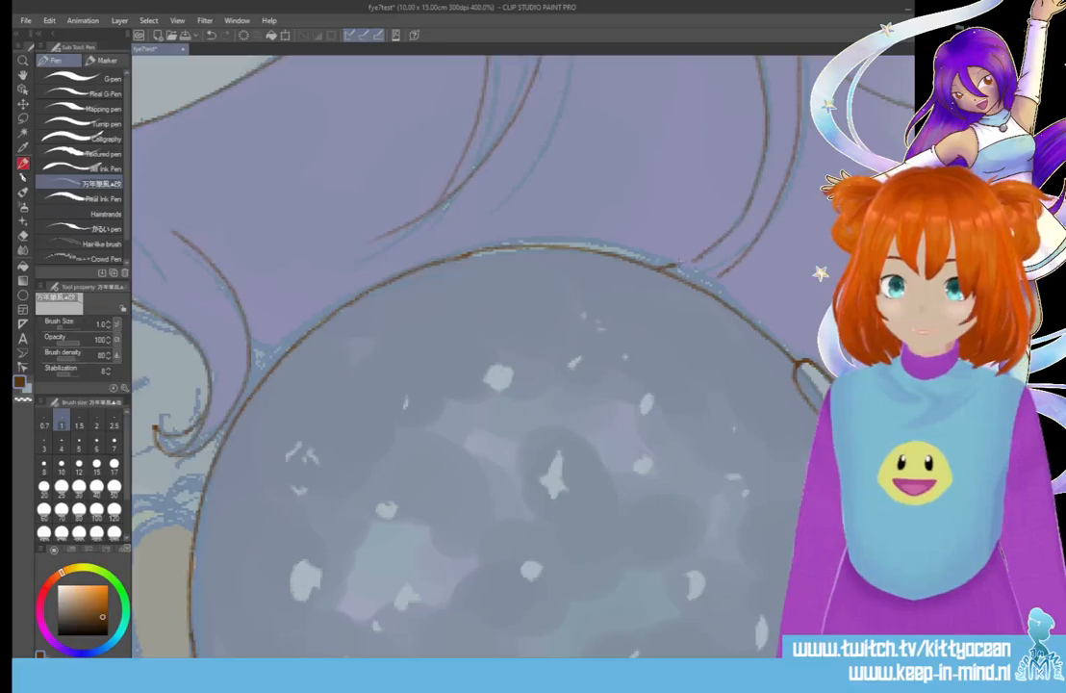
left_click_drag(698, 259, 664, 270)
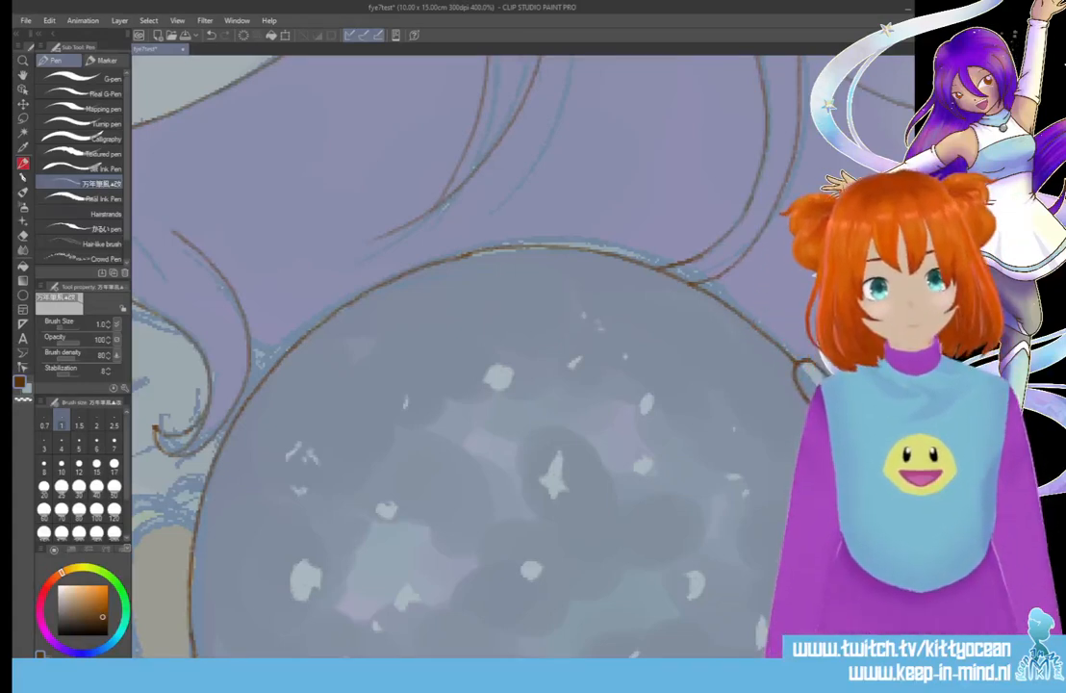
Erase the part of the ball's circle that crosses the front hand
scroll(462, 356, "down", 5)
scroll(461, 356, "down", 2)
scroll(461, 356, "up", 2)
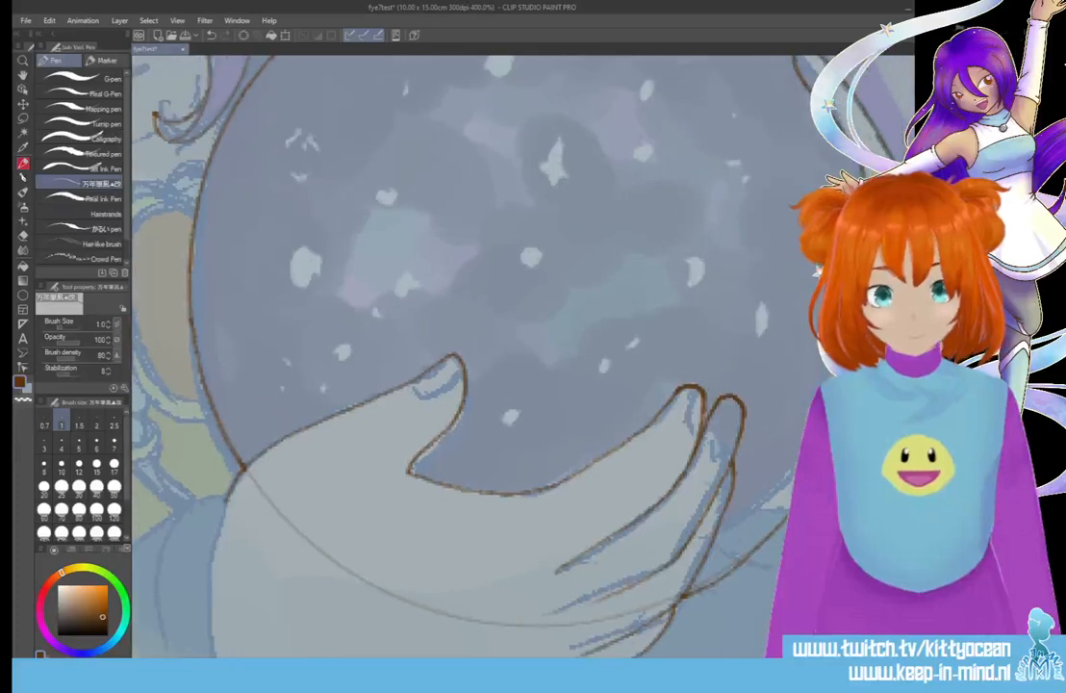
scroll(462, 356, "down", 3)
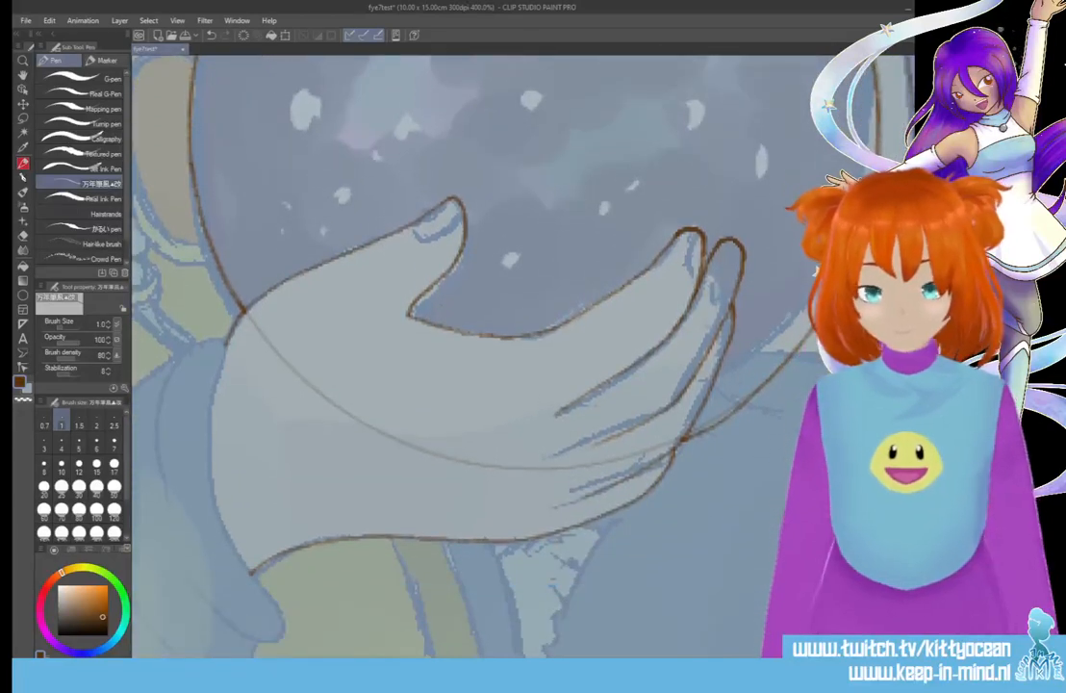
mouse_move(221, 279)
left_mouse_down()
mouse_move(412, 448)
mouse_move(524, 470)
mouse_move(648, 444)
left_mouse_up()
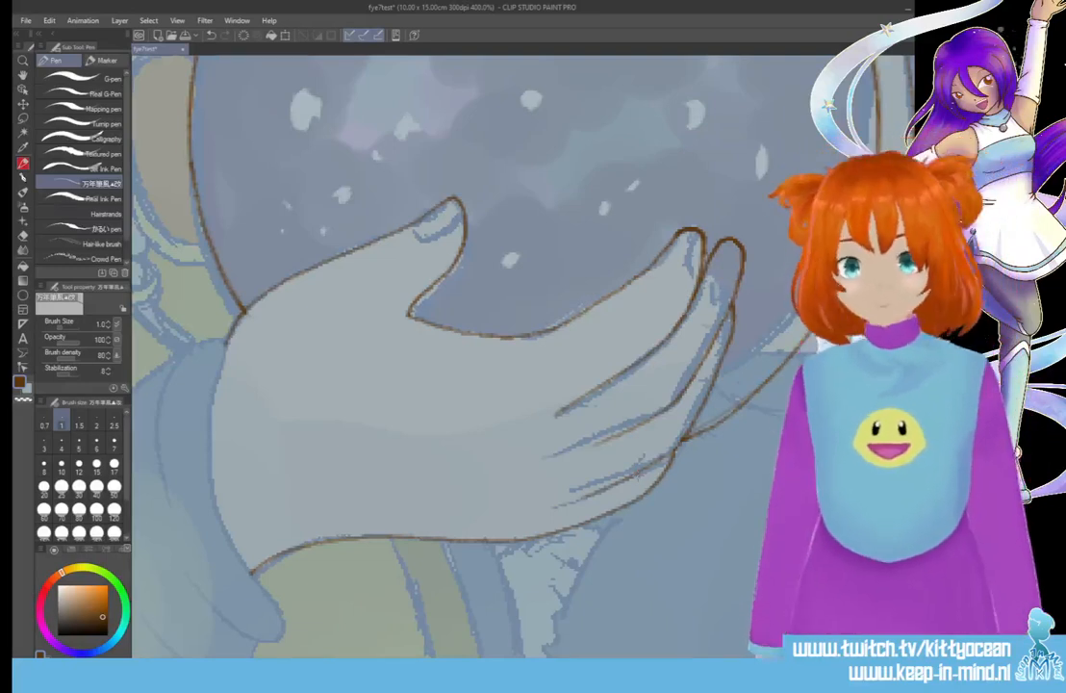
Outline the front hand's wrist edge, the sleeve cuff with its folds and the sleeve's upper edge in brown
scroll(519, 356, "left", 6)
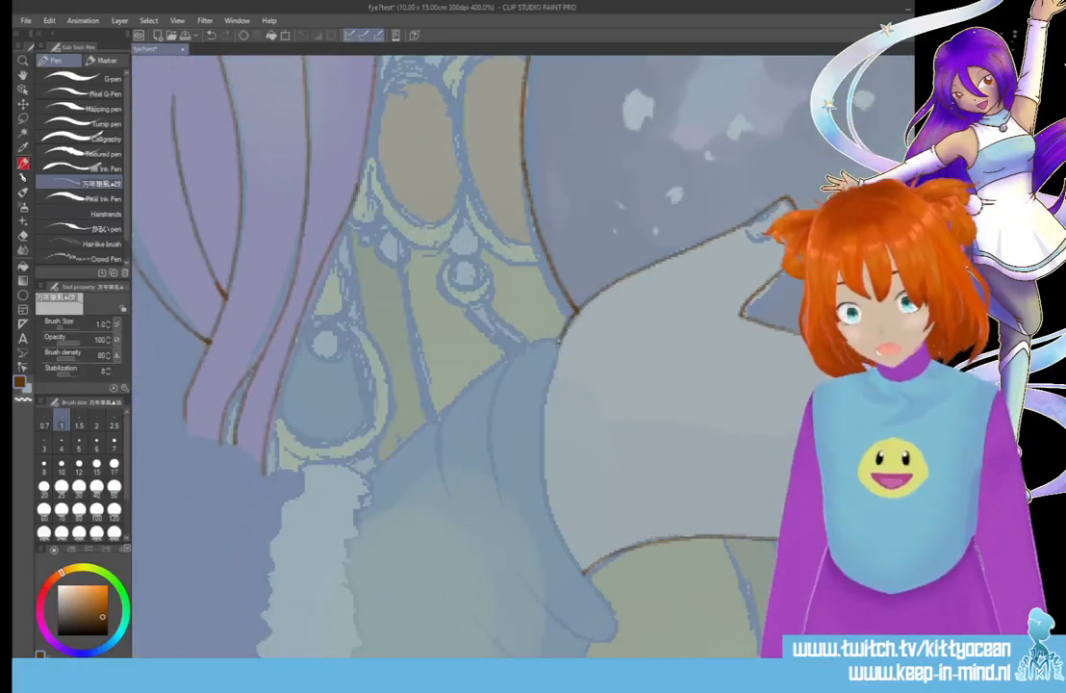
mouse_move(560, 339)
left_mouse_down()
mouse_move(549, 501)
mouse_move(608, 607)
left_mouse_up()
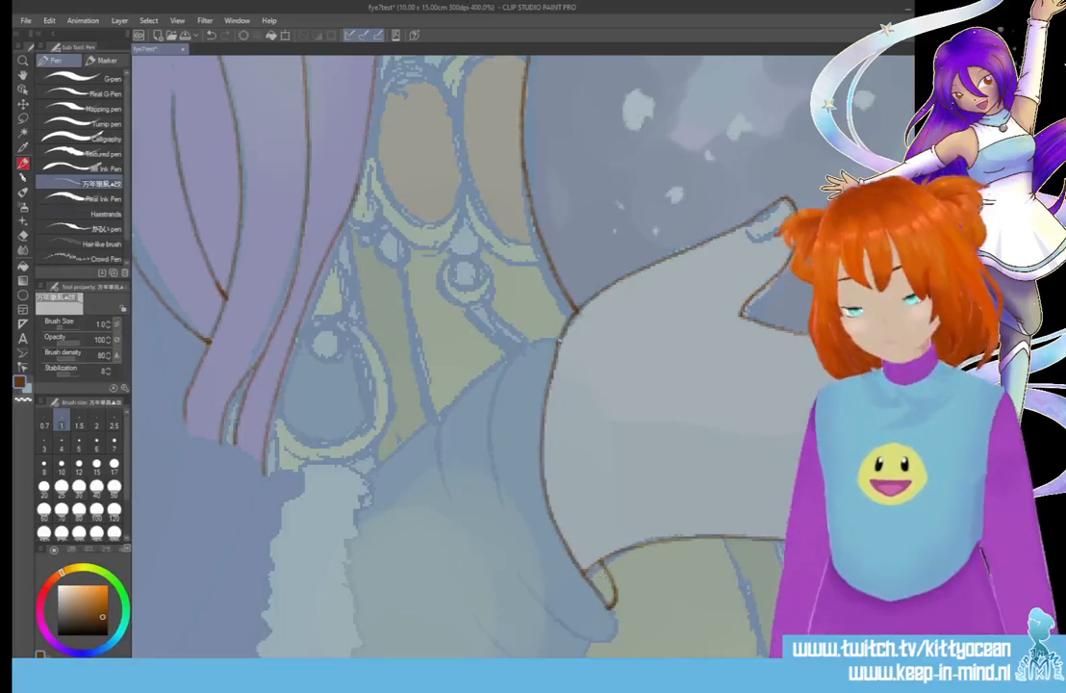
mouse_move(560, 339)
left_mouse_down()
mouse_move(525, 345)
mouse_move(504, 516)
left_mouse_up()
mouse_move(521, 575)
left_mouse_down()
mouse_move(548, 617)
mouse_move(572, 626)
mouse_move(614, 601)
left_mouse_up()
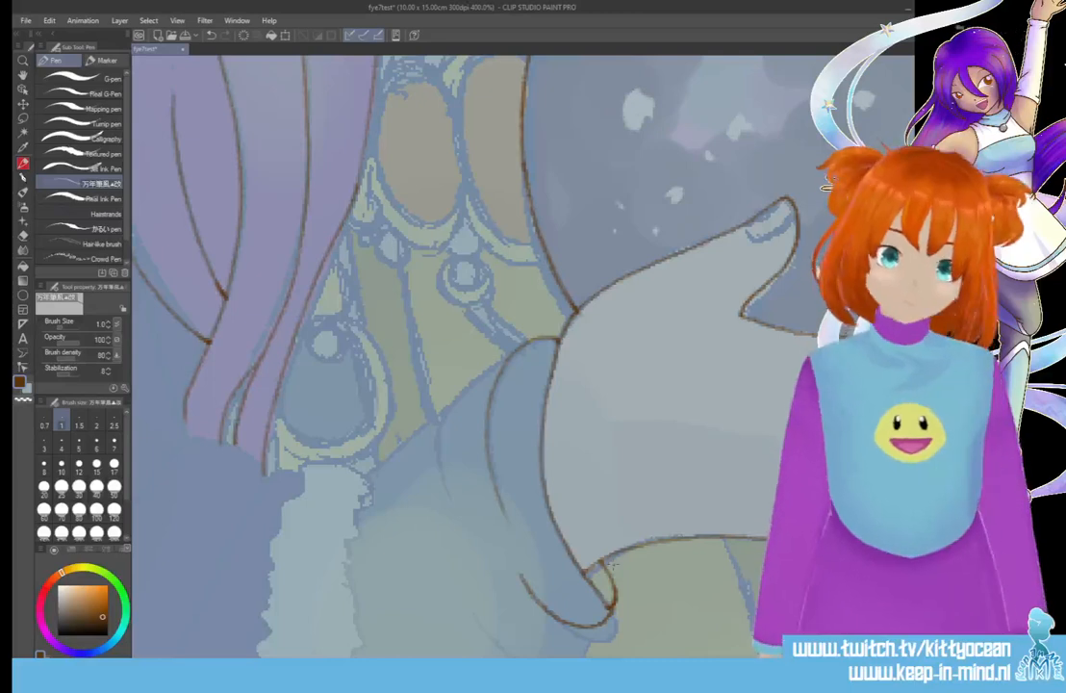
left_click_drag(509, 358, 451, 524)
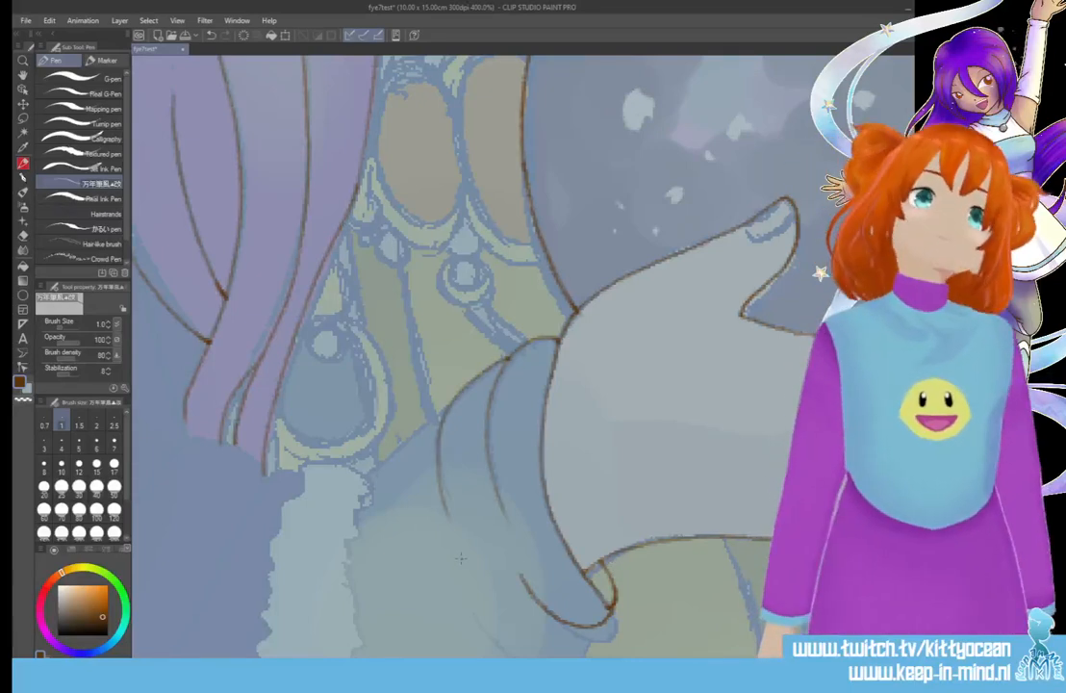
left_click_drag(423, 428, 365, 478)
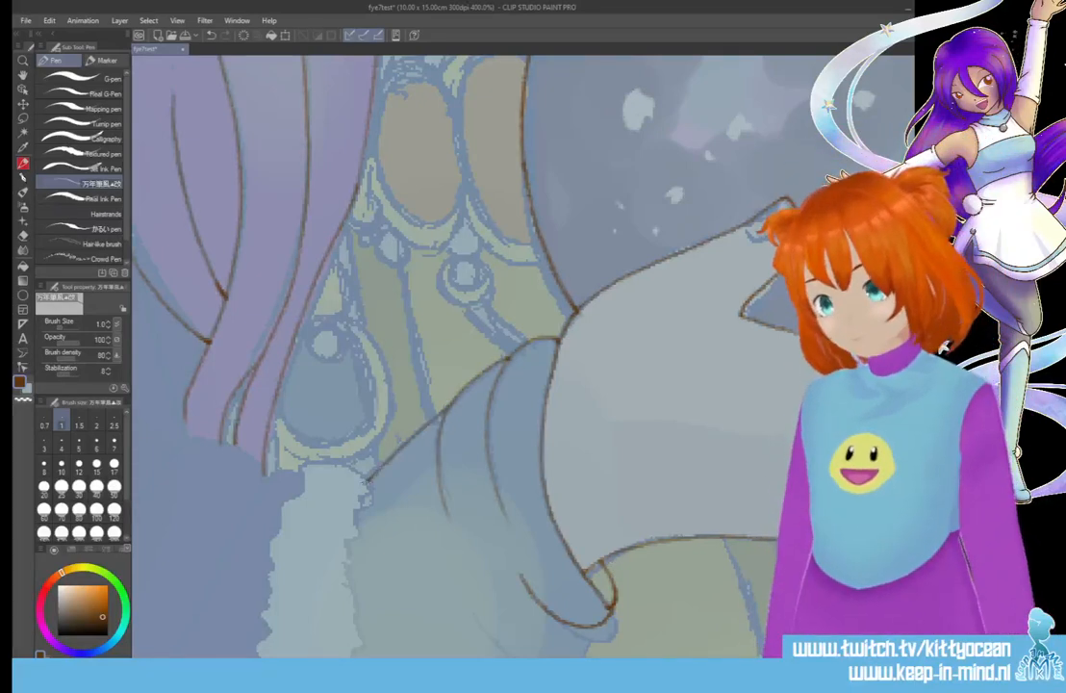
Outline the sleeve's lowest cuff fold and its straight underside edge in brown, down to the fluffy trim
scroll(471, 356, "down", 8)
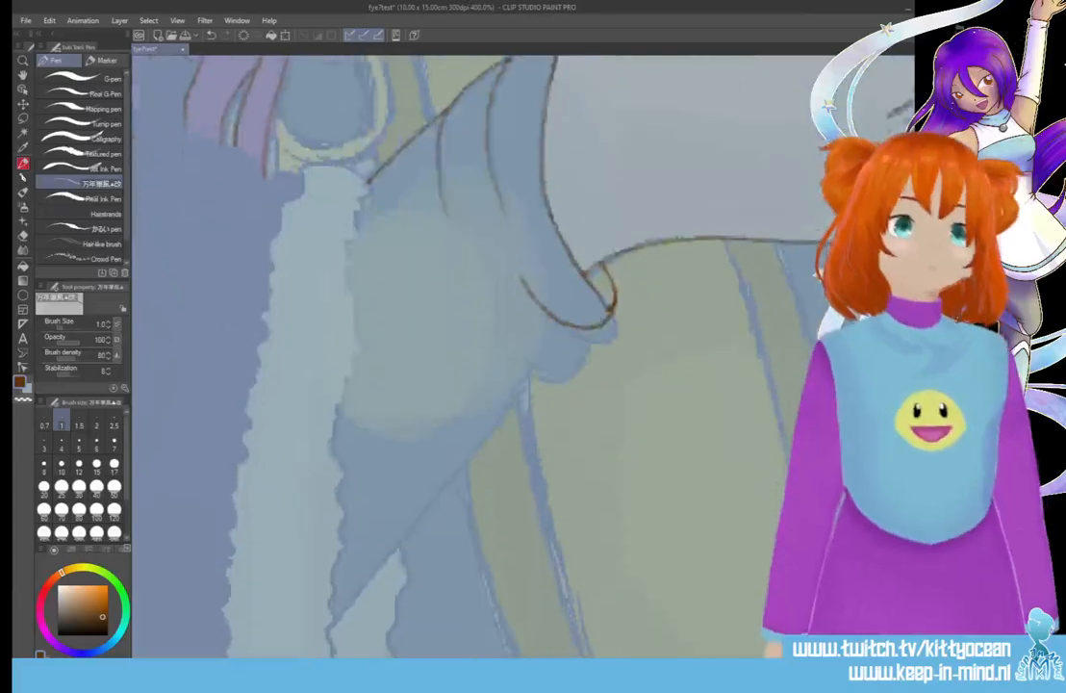
mouse_move(474, 274)
left_mouse_down()
mouse_move(505, 318)
mouse_move(543, 333)
mouse_move(582, 314)
mouse_move(592, 289)
mouse_move(330, 584)
mouse_move(397, 498)
mouse_move(332, 577)
left_mouse_up()
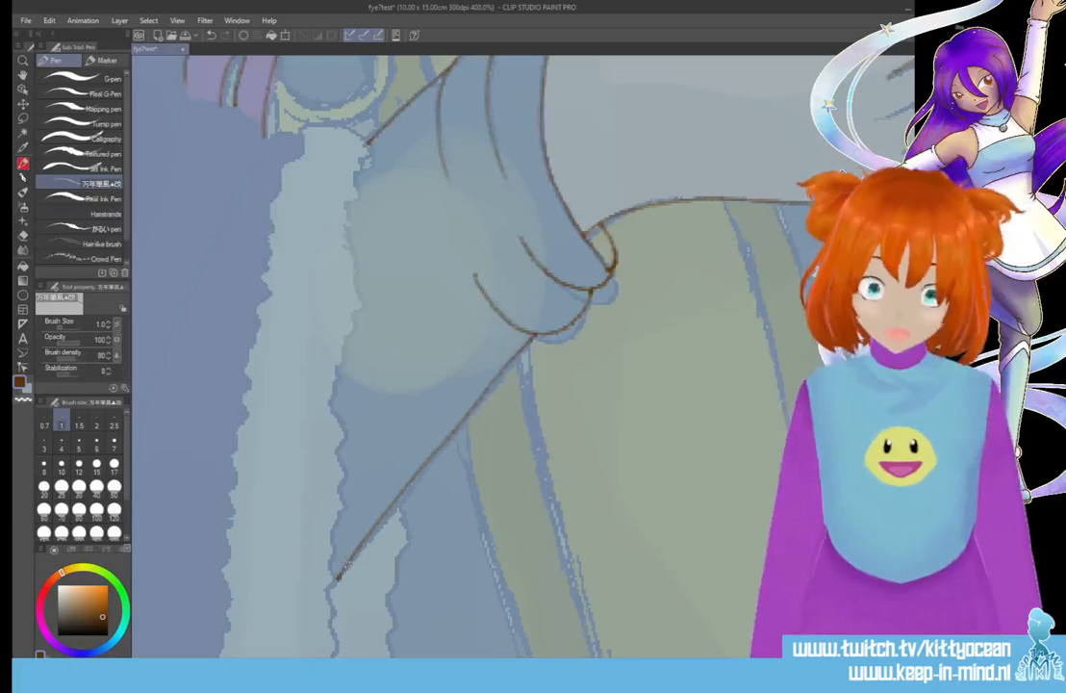
Outline the two tan oval gems of the collar beside the crystal ball in brown
scroll(471, 356, "up", 5)
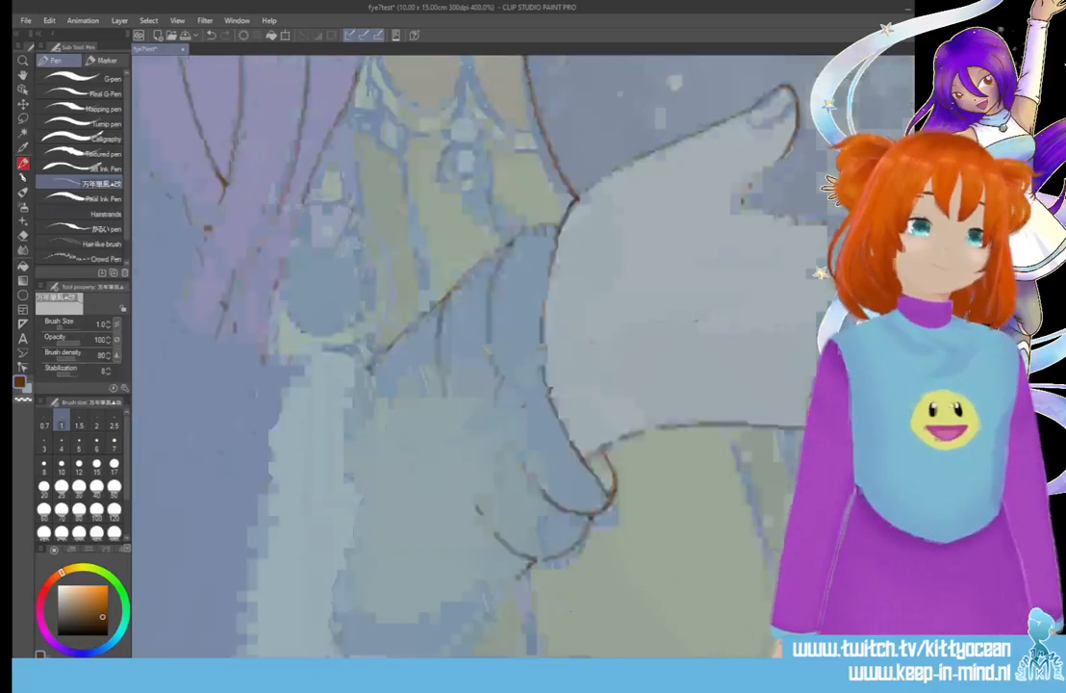
scroll(471, 356, "up", 2)
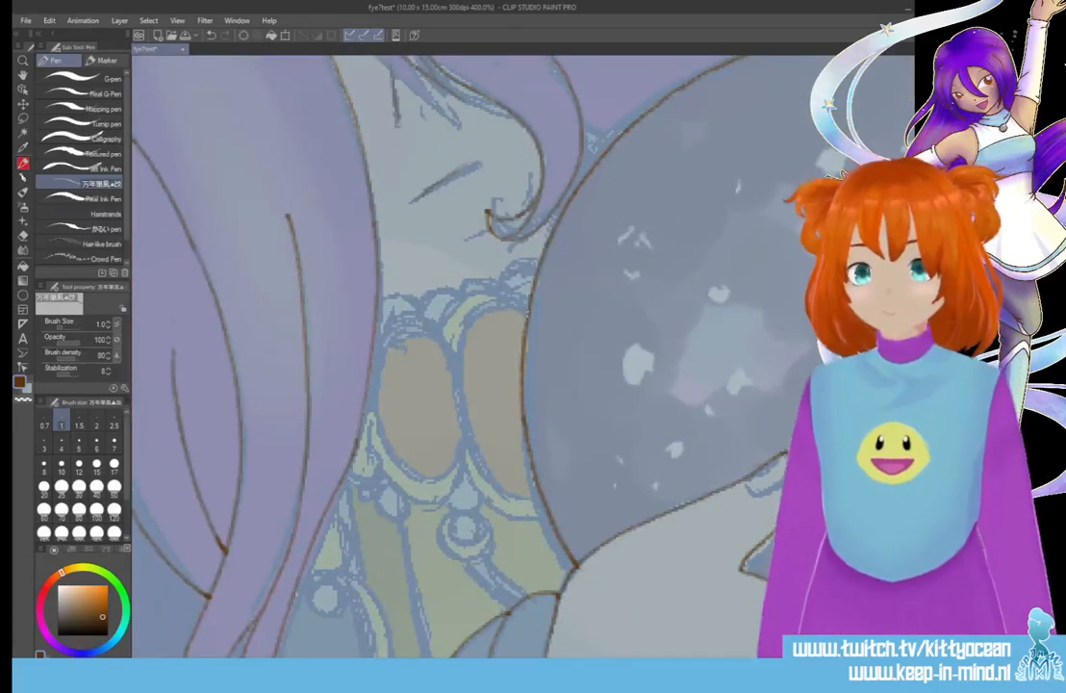
mouse_move(491, 309)
left_mouse_down()
mouse_move(463, 358)
mouse_move(467, 435)
mouse_move(510, 495)
left_mouse_up()
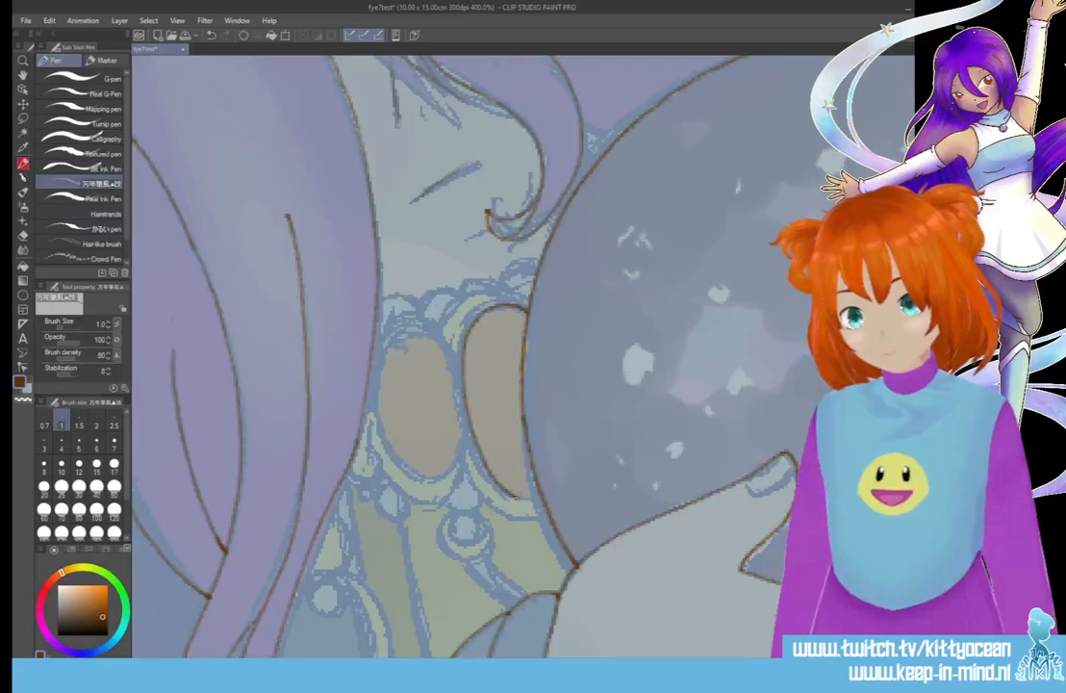
mouse_move(380, 380)
left_mouse_down()
mouse_move(382, 356)
mouse_move(409, 333)
mouse_move(445, 334)
mouse_move(462, 356)
left_mouse_up()
mouse_move(462, 409)
left_mouse_down()
mouse_move(445, 469)
mouse_move(400, 461)
mouse_move(376, 404)
left_mouse_up()
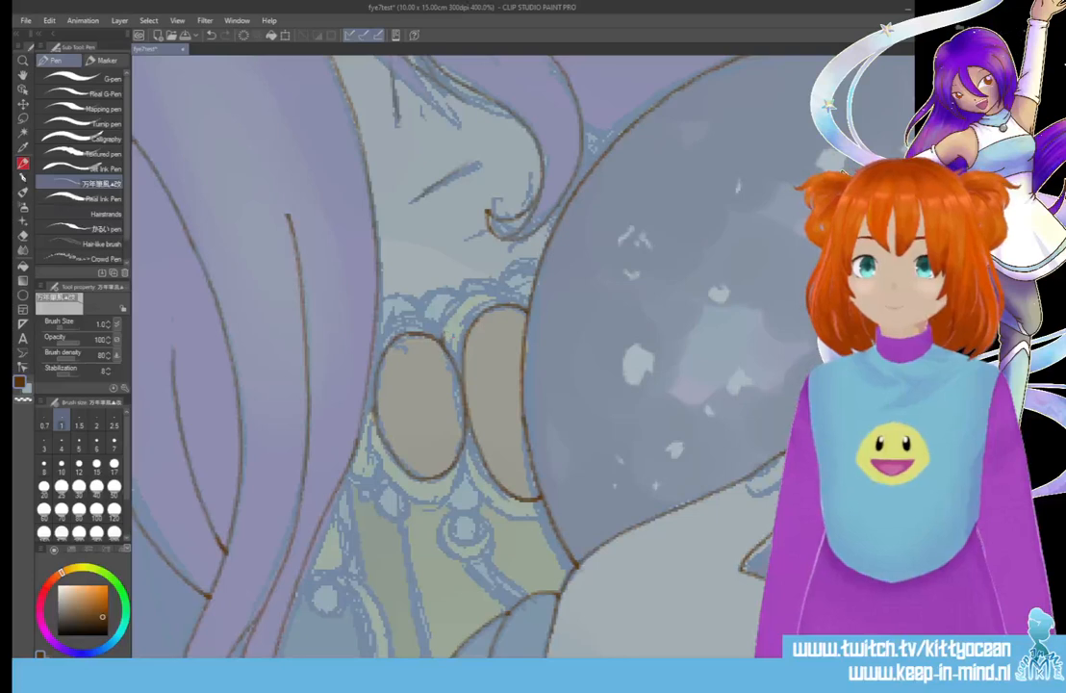
Draw the outer rims around both collar gems and the row of rounded beads above them in brown
left_click_drag(382, 291, 418, 254)
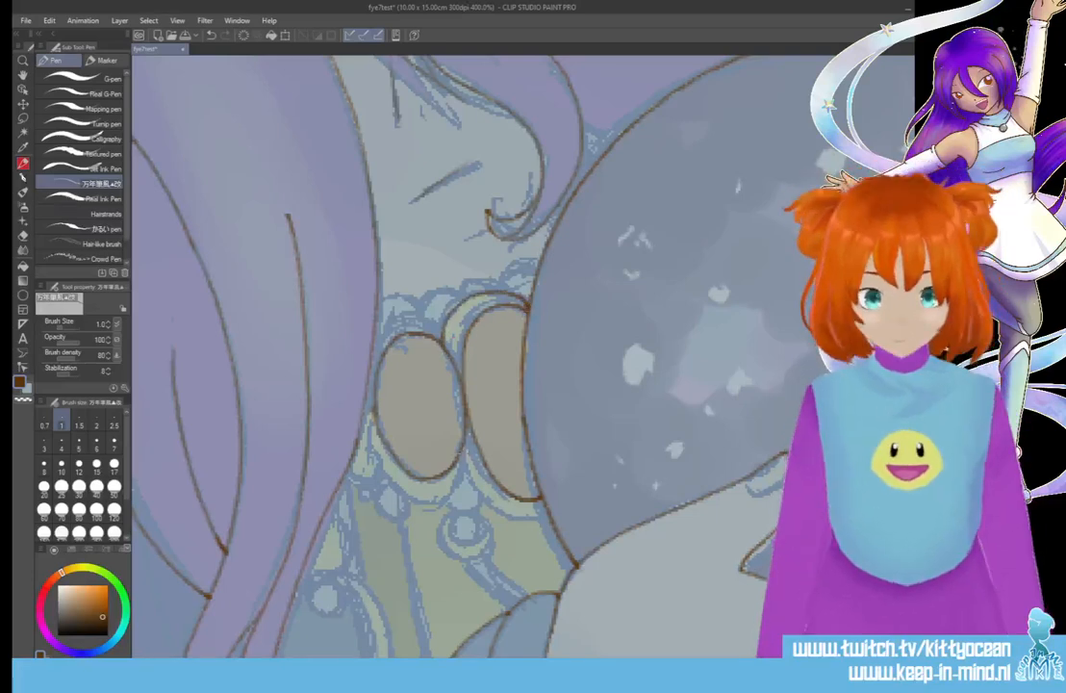
mouse_move(462, 450)
left_mouse_down()
mouse_move(491, 506)
mouse_move(536, 513)
left_mouse_up()
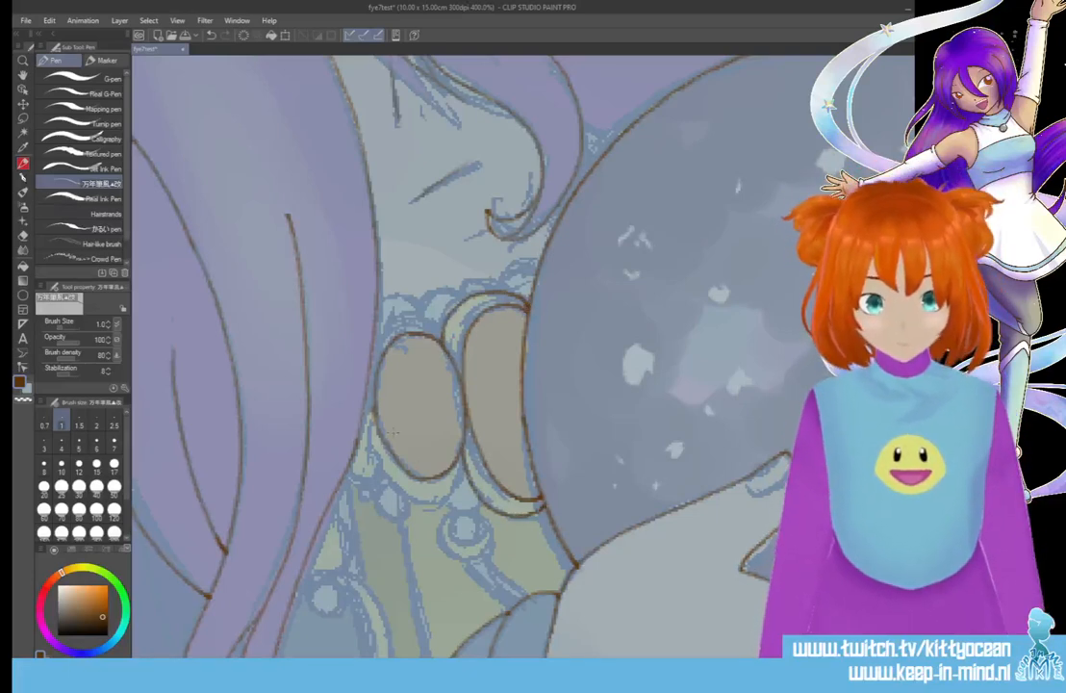
mouse_move(313, 355)
left_mouse_down()
mouse_move(325, 399)
mouse_move(358, 433)
mouse_move(399, 425)
left_mouse_up()
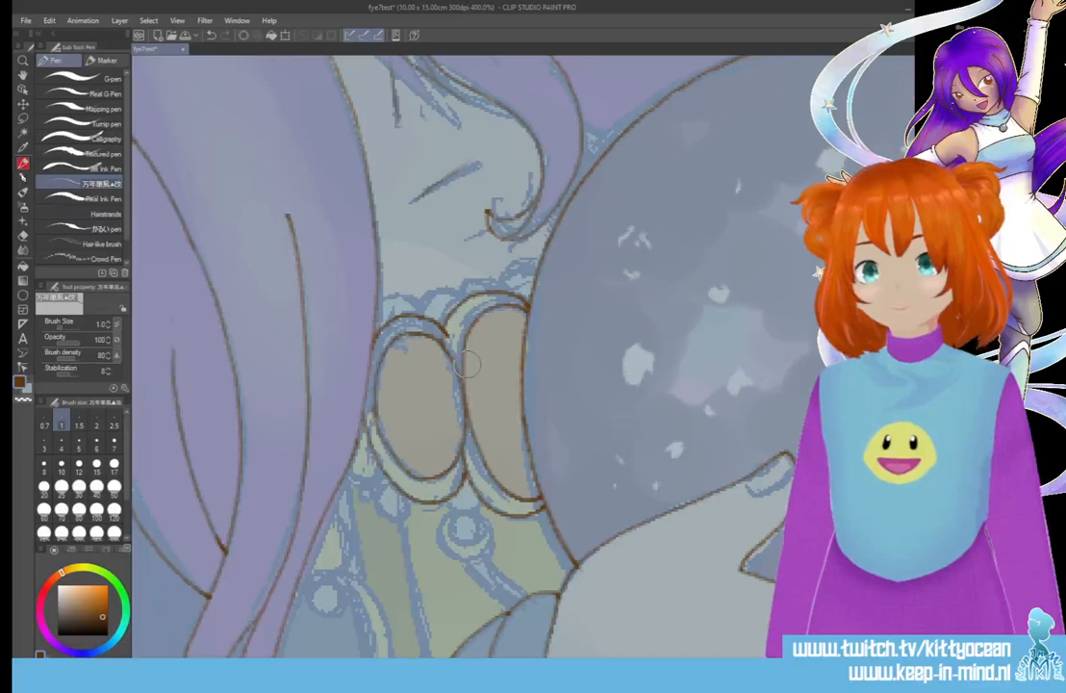
left_click_drag(448, 333, 463, 370)
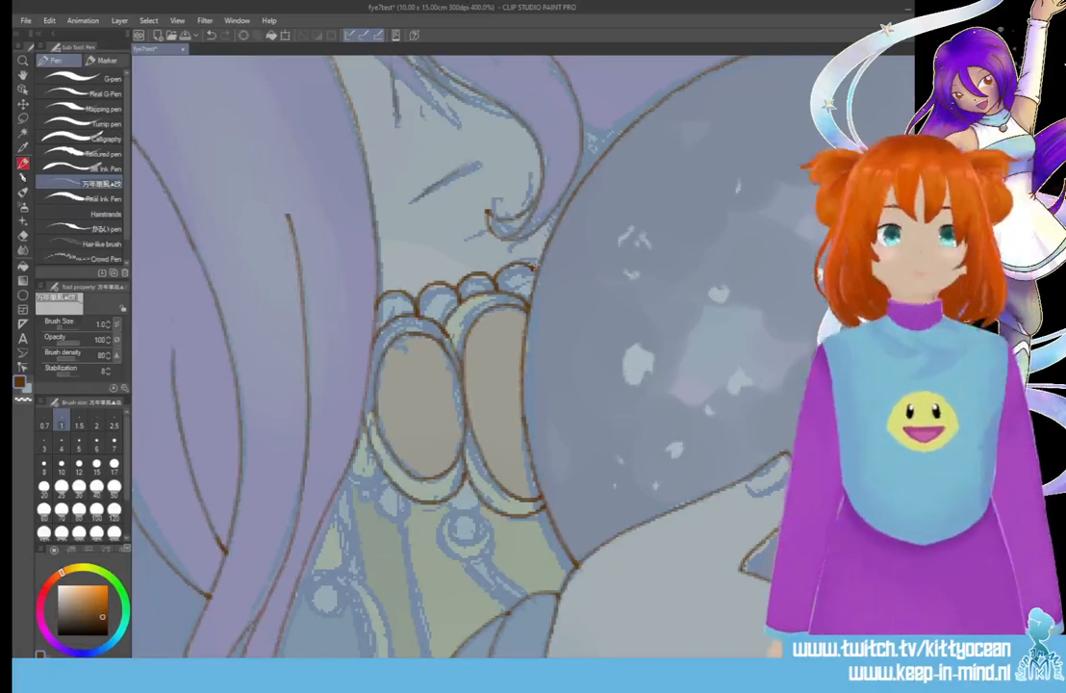
Outline the small beads under the gem rims, the ring pendant with its strand, and the teardrop beside the hair in brown
scroll(452, 355, "down", 5)
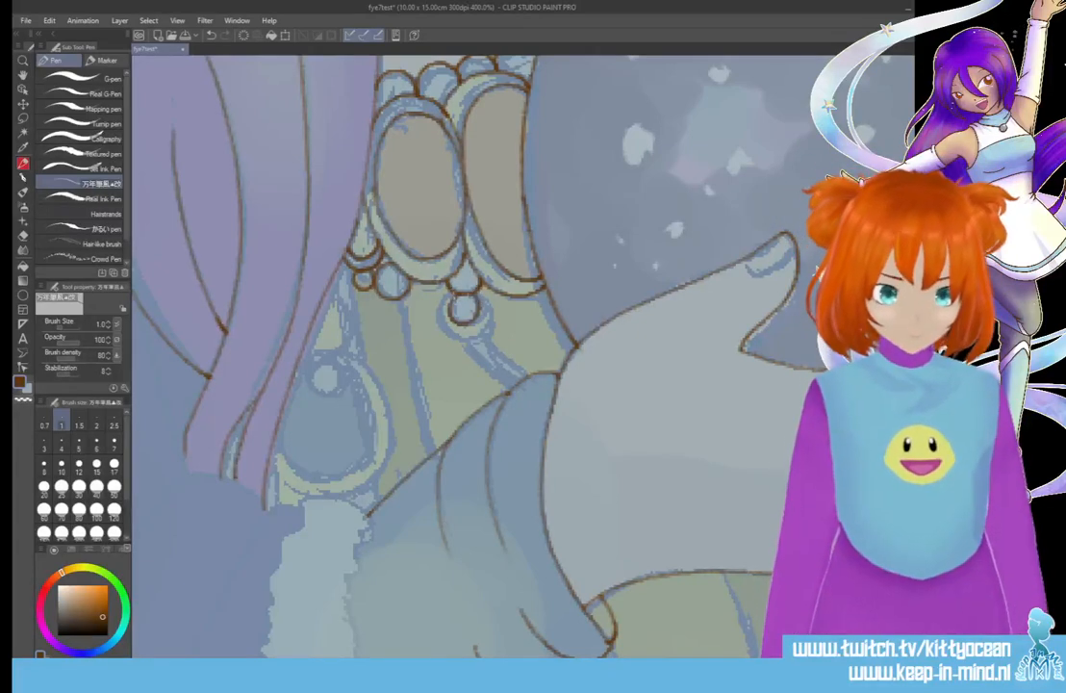
mouse_move(446, 295)
left_mouse_down()
mouse_move(456, 342)
mouse_move(485, 327)
mouse_move(479, 294)
left_mouse_up()
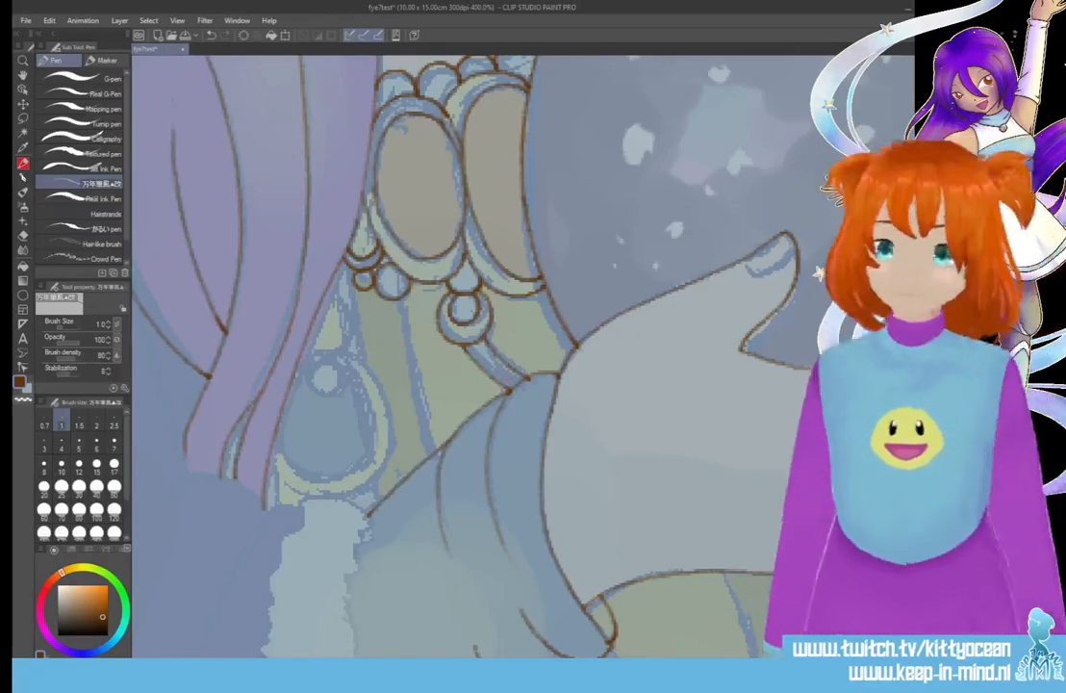
mouse_move(268, 306)
left_mouse_down()
mouse_move(298, 281)
mouse_move(290, 246)
left_mouse_up()
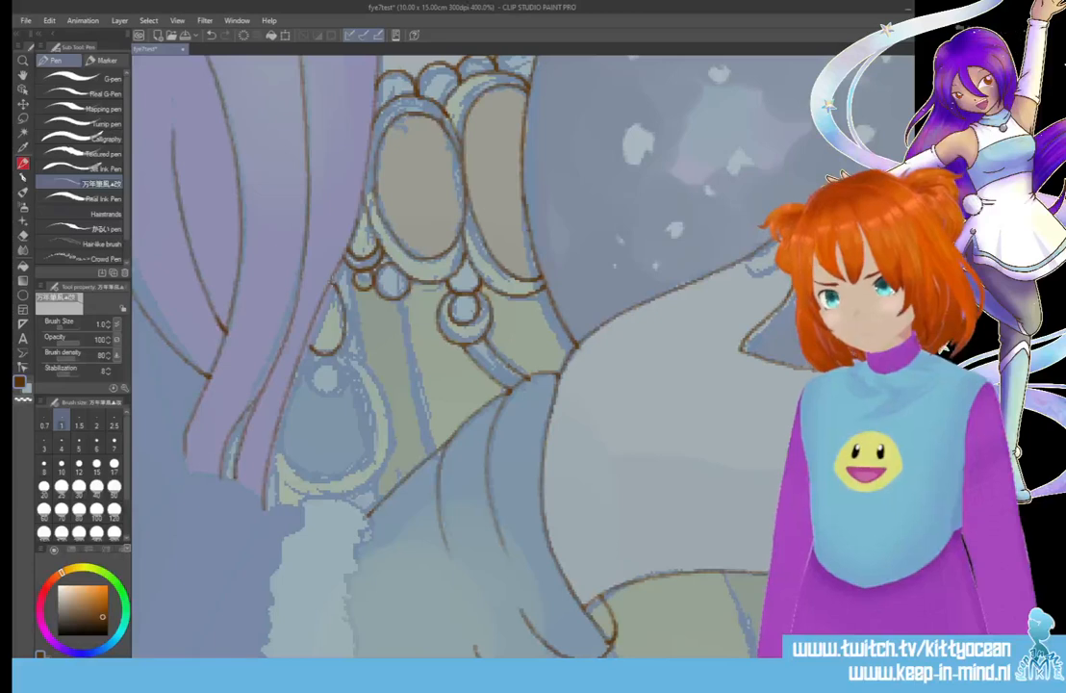
Outline the large round ornament with its bead and rim, and ink the bodice band lines down to the sleeve
mouse_move(323, 360)
left_mouse_down()
mouse_move(314, 392)
mouse_move(342, 373)
mouse_move(321, 359)
mouse_move(334, 352)
mouse_move(365, 383)
mouse_move(377, 446)
mouse_move(321, 480)
left_mouse_up()
mouse_move(285, 420)
left_mouse_down()
mouse_move(236, 375)
mouse_move(252, 430)
mouse_move(324, 421)
mouse_move(337, 371)
mouse_move(322, 315)
mouse_move(284, 390)
left_mouse_up()
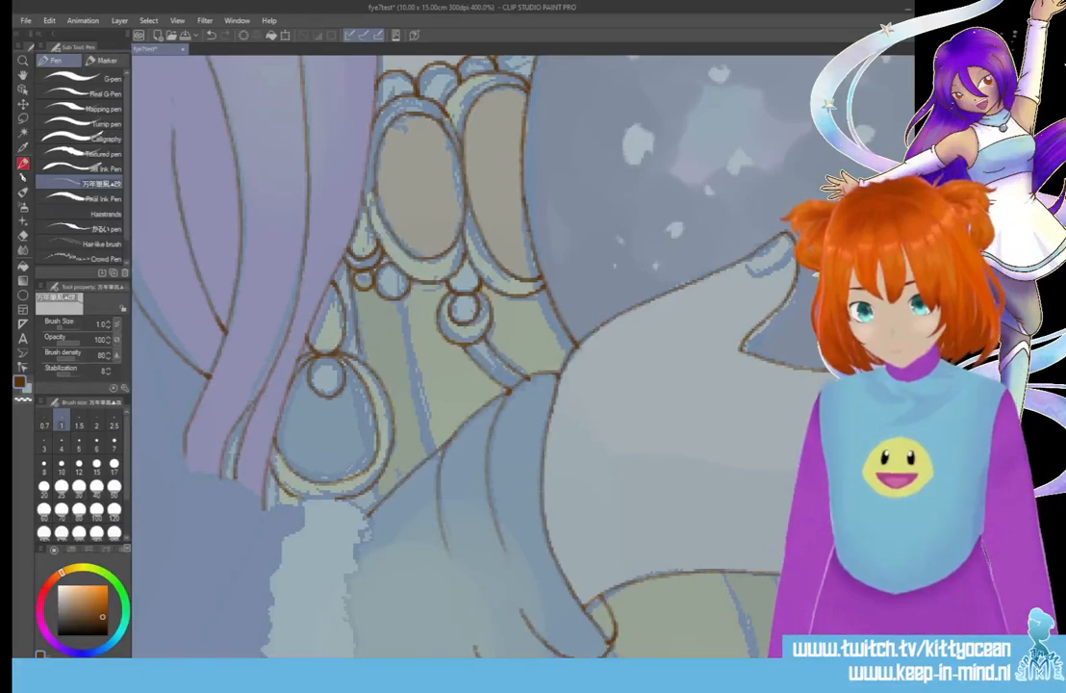
left_click_drag(352, 287, 364, 361)
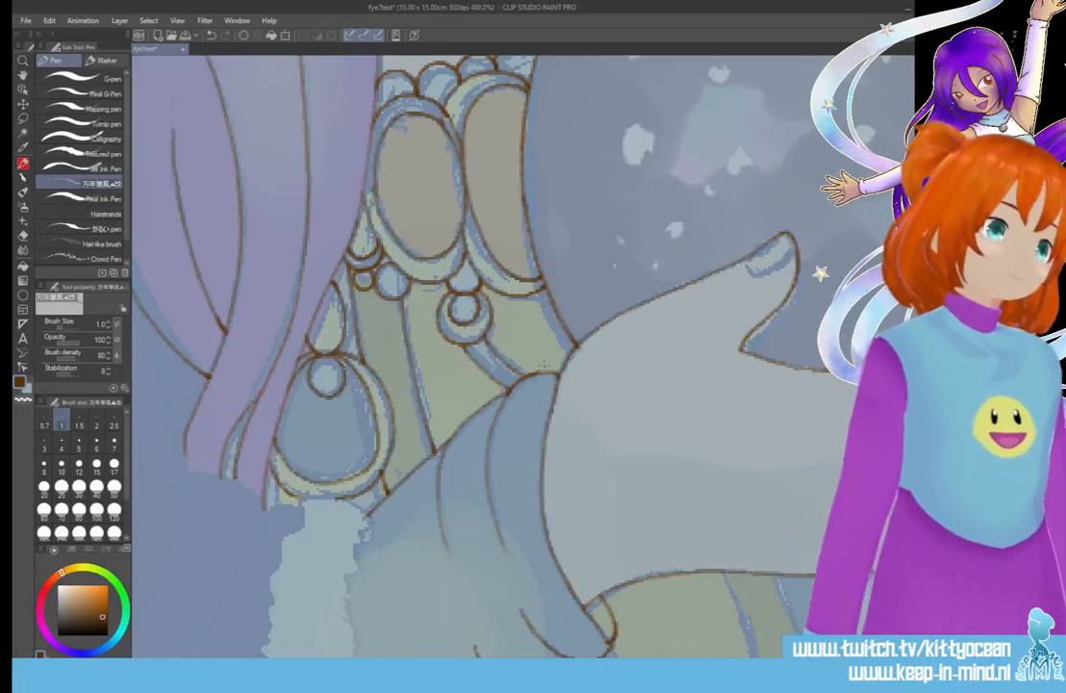
left_click_drag(500, 635, 500, 67)
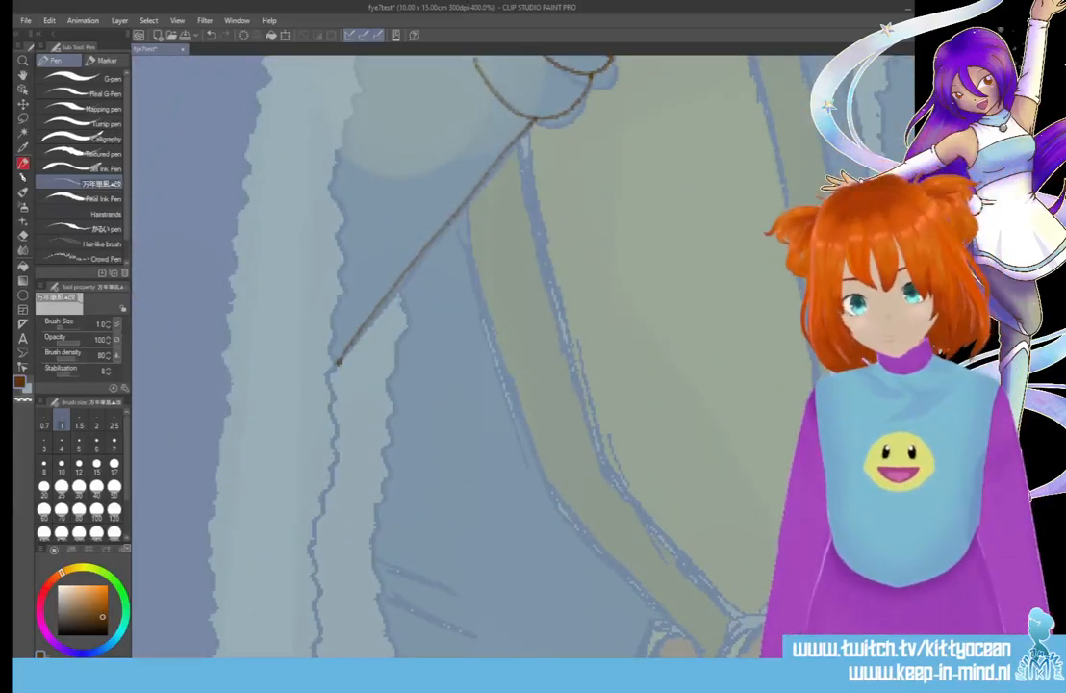
scroll(385, 356, "right", 5)
mouse_move(300, 130)
left_mouse_down()
mouse_move(351, 363)
mouse_move(423, 520)
mouse_move(525, 613)
left_mouse_up()
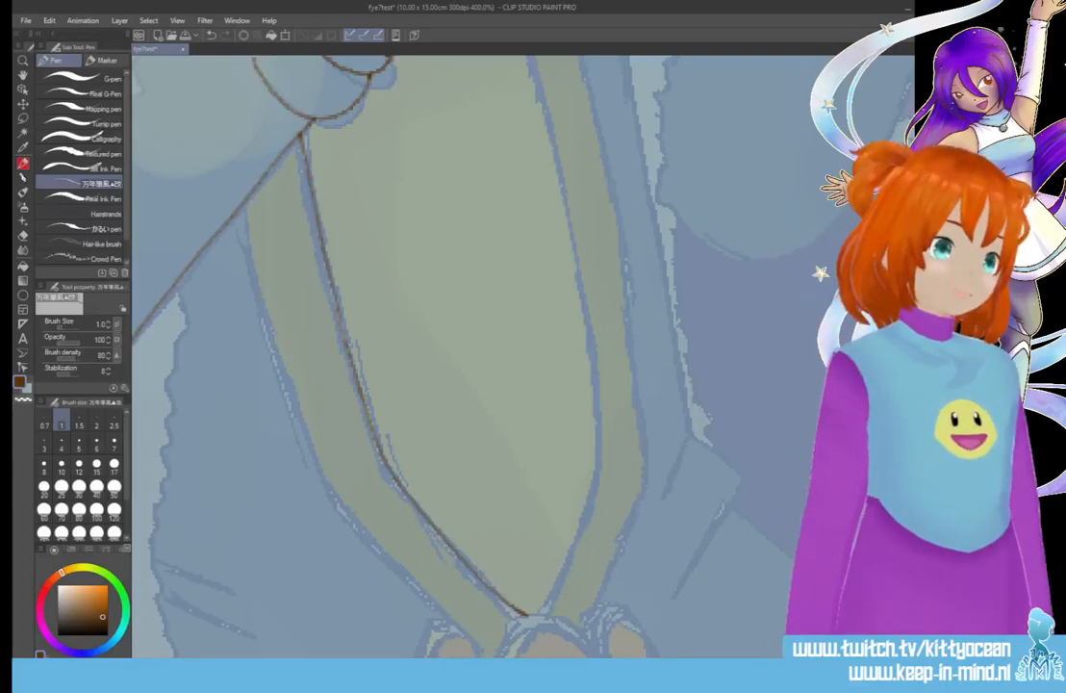
scroll(385, 356, "up", 3)
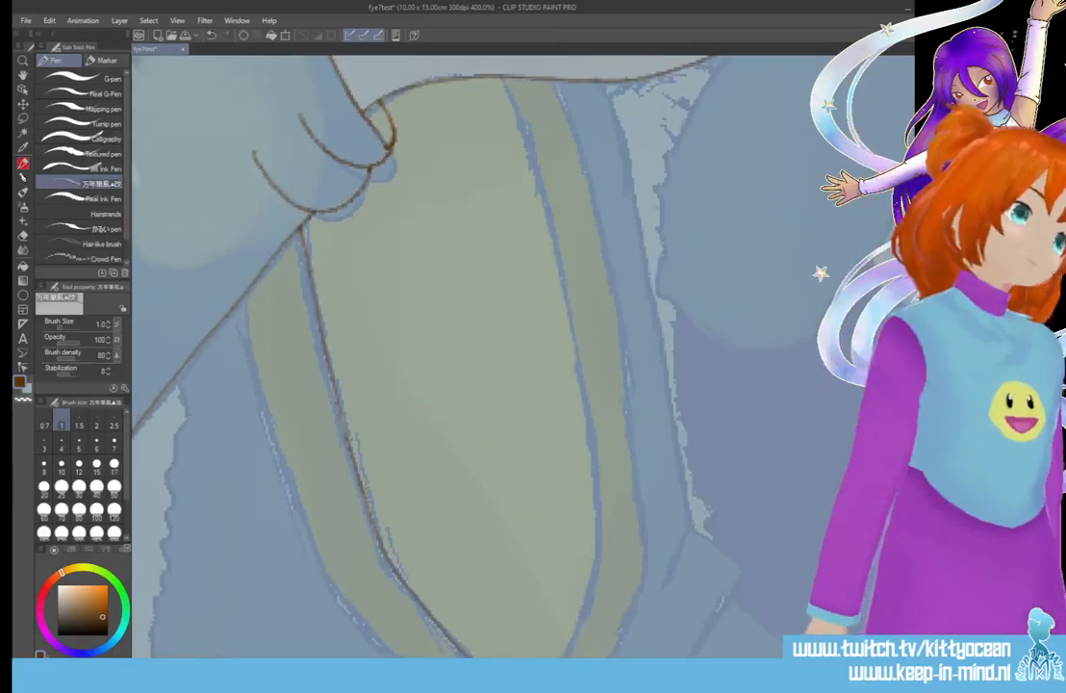
scroll(384, 308, "up", 1)
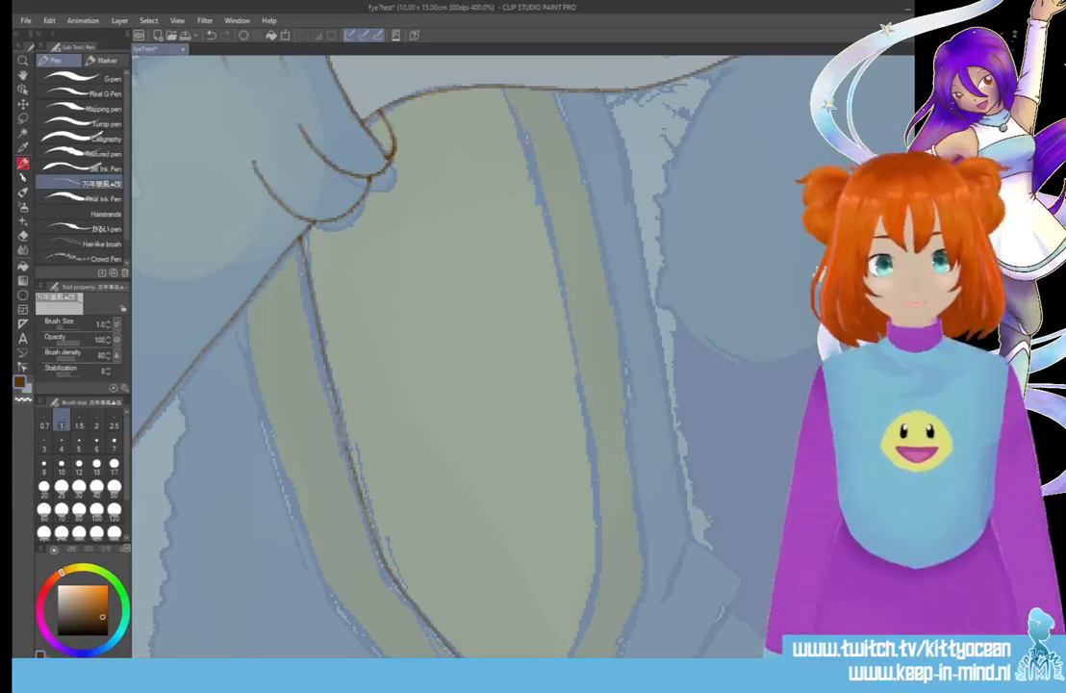
scroll(384, 356, "up", 6)
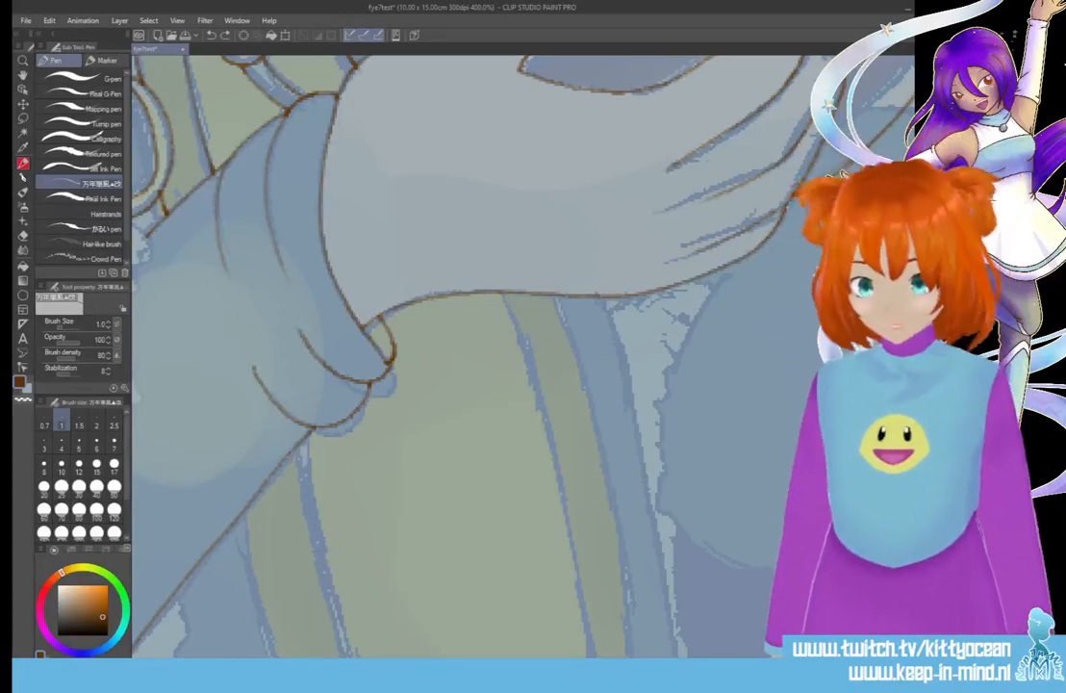
Ink both inner edges of the V-shaped band in brown, from the sleeve and hand down to the central gem
scroll(519, 356, "down", 8)
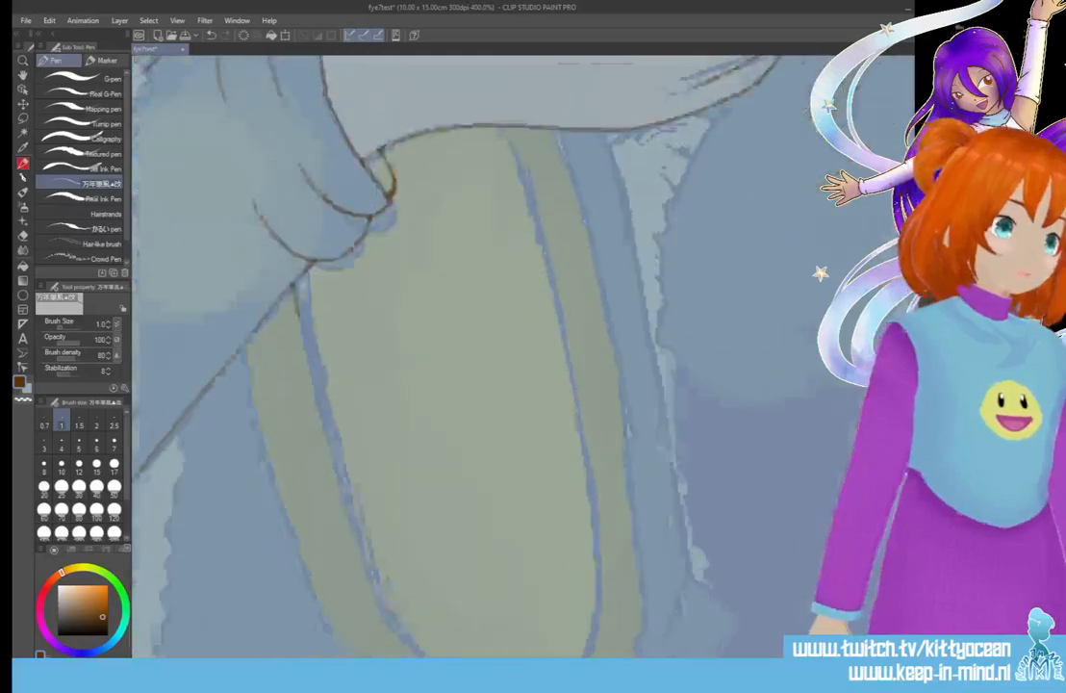
mouse_move(294, 192)
left_mouse_down()
mouse_move(332, 400)
mouse_move(380, 512)
mouse_move(481, 635)
left_mouse_up()
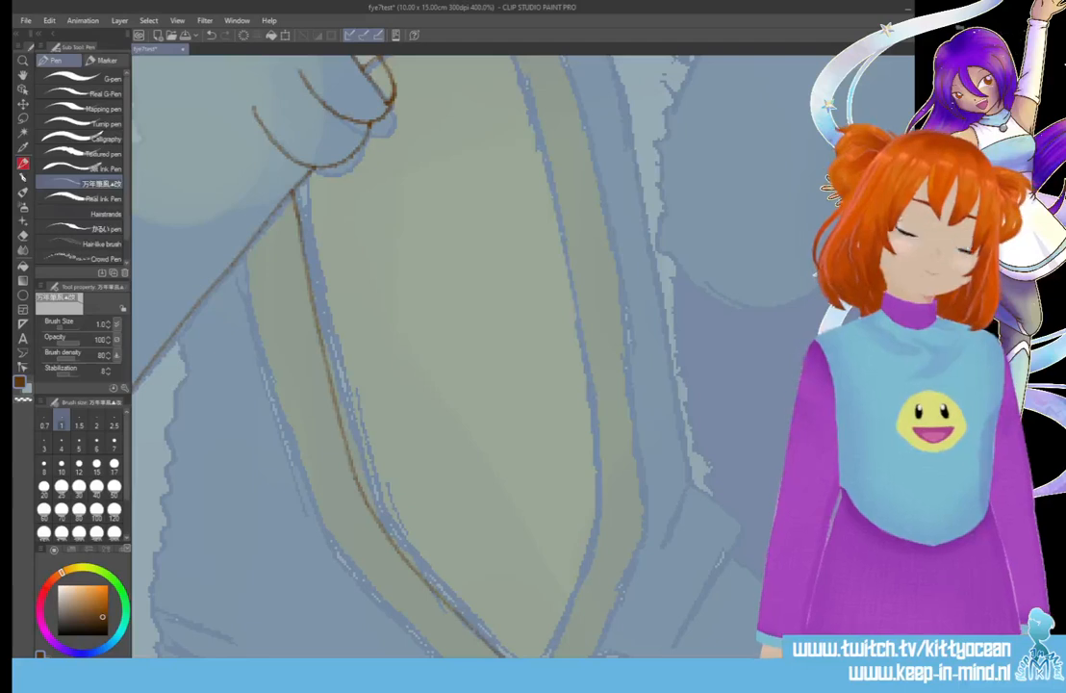
scroll(472, 356, "up", 6)
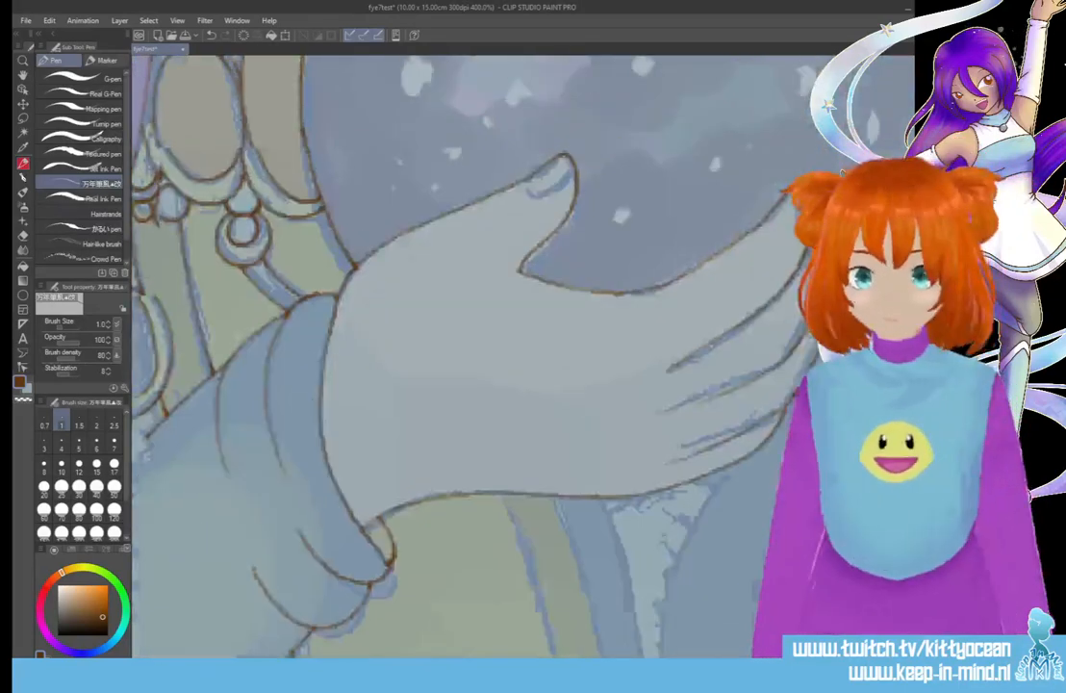
scroll(471, 356, "down", 4)
scroll(472, 356, "down", 1)
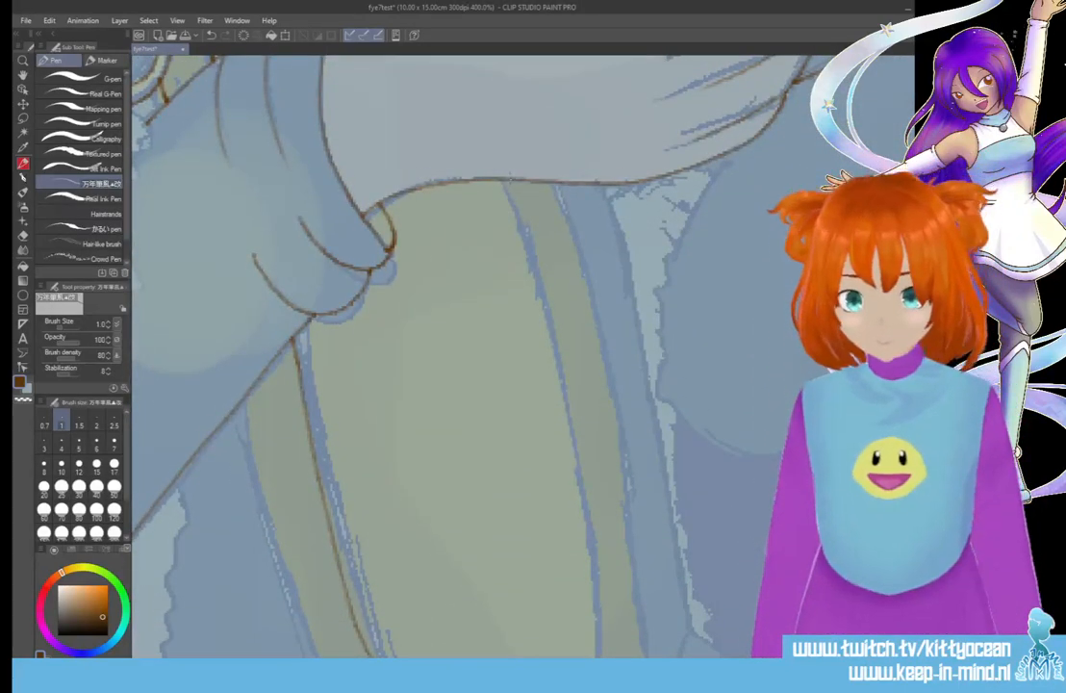
mouse_move(508, 181)
left_mouse_down()
mouse_move(562, 384)
mouse_move(600, 623)
left_mouse_up()
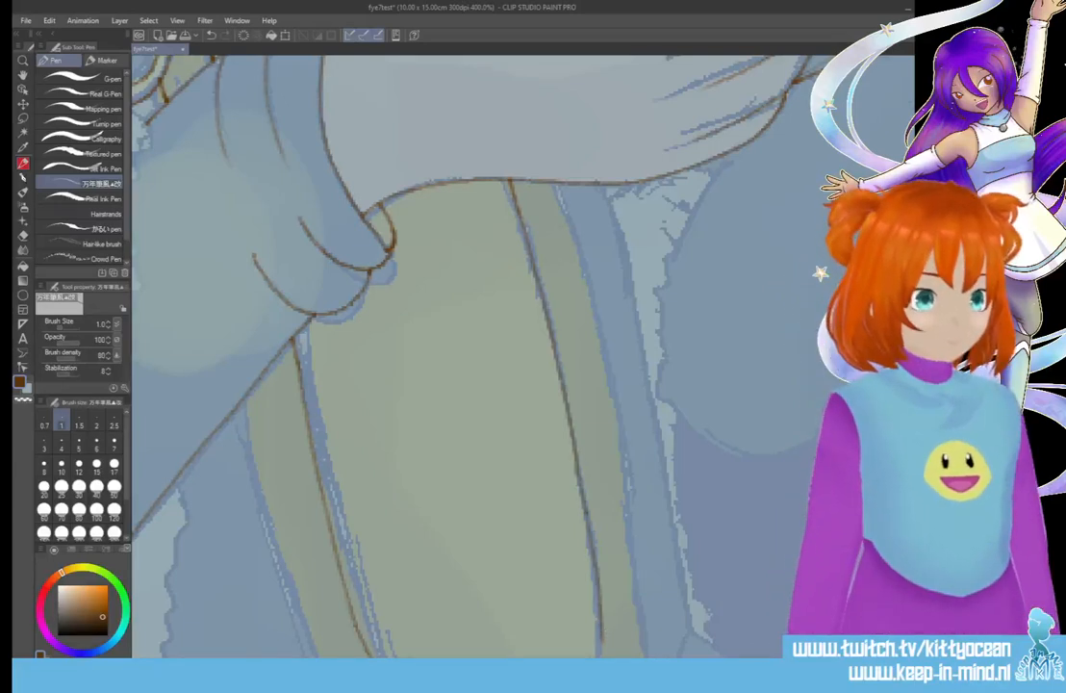
scroll(471, 356, "down", 5)
mouse_move(603, 327)
left_mouse_down()
mouse_move(594, 400)
mouse_move(544, 495)
left_mouse_up()
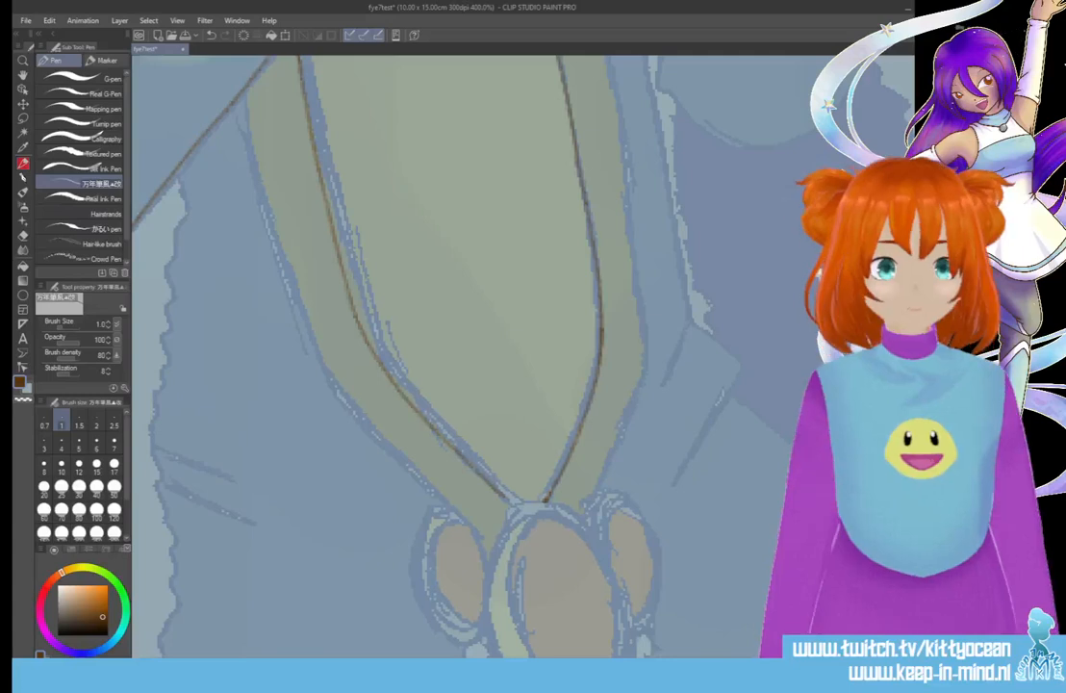
Ink both outer edges of the V-shaped band in brown, from the hand and sleeve down to the side gems
scroll(472, 356, "up", 5)
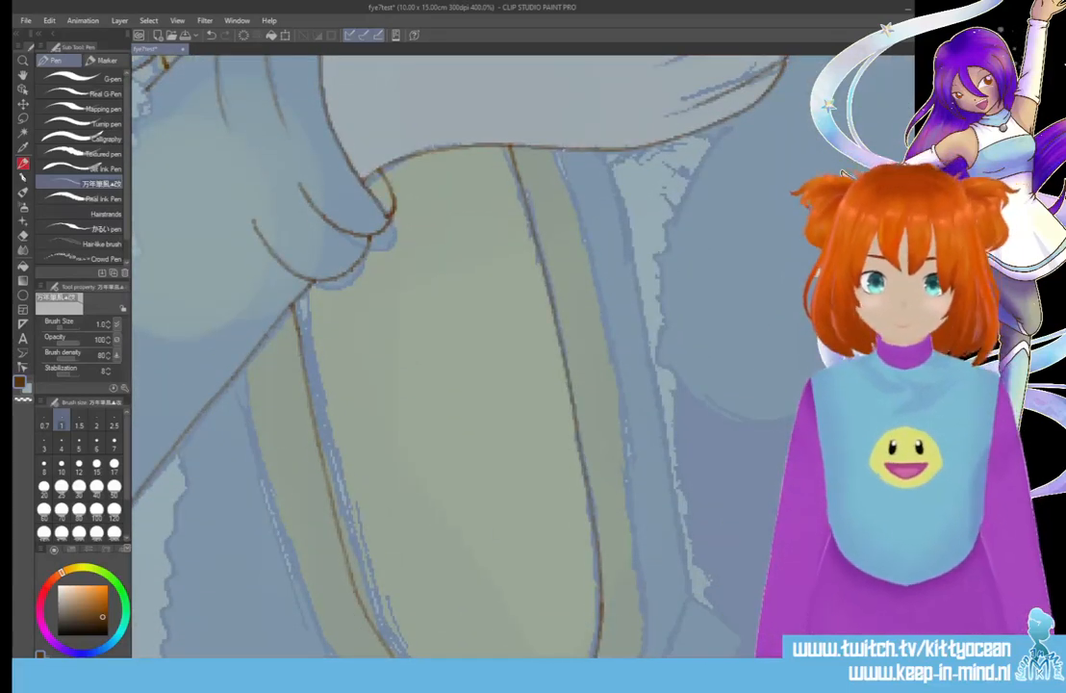
mouse_move(488, 128)
left_mouse_down()
mouse_move(534, 338)
mouse_move(559, 544)
left_mouse_up()
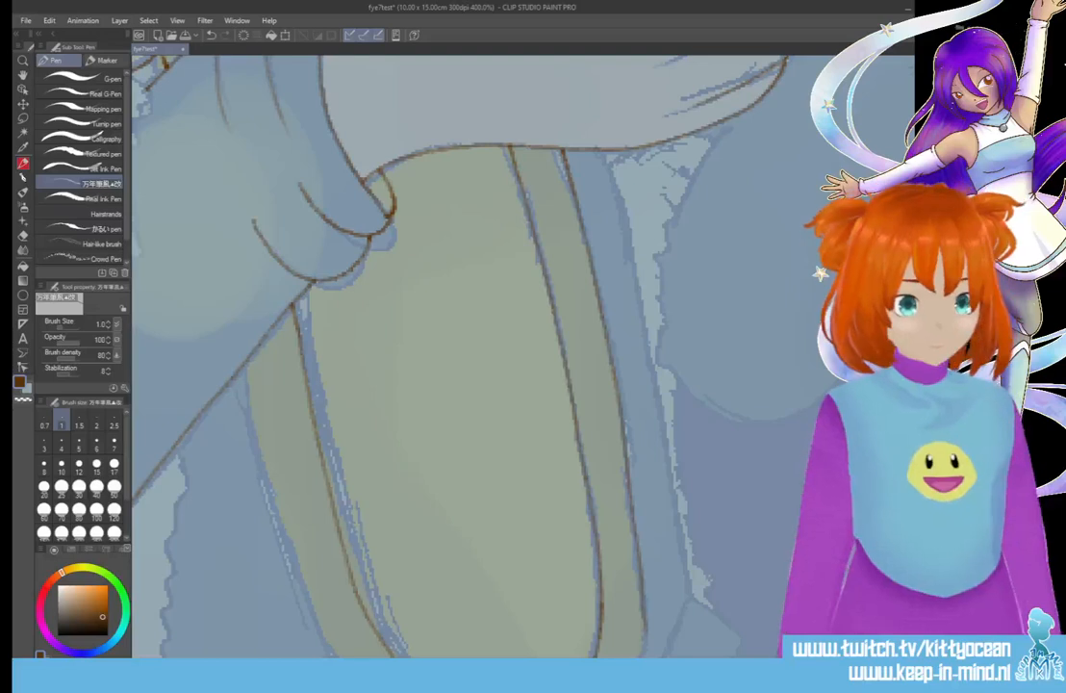
scroll(471, 356, "down", 5)
left_click_drag(645, 400, 587, 546)
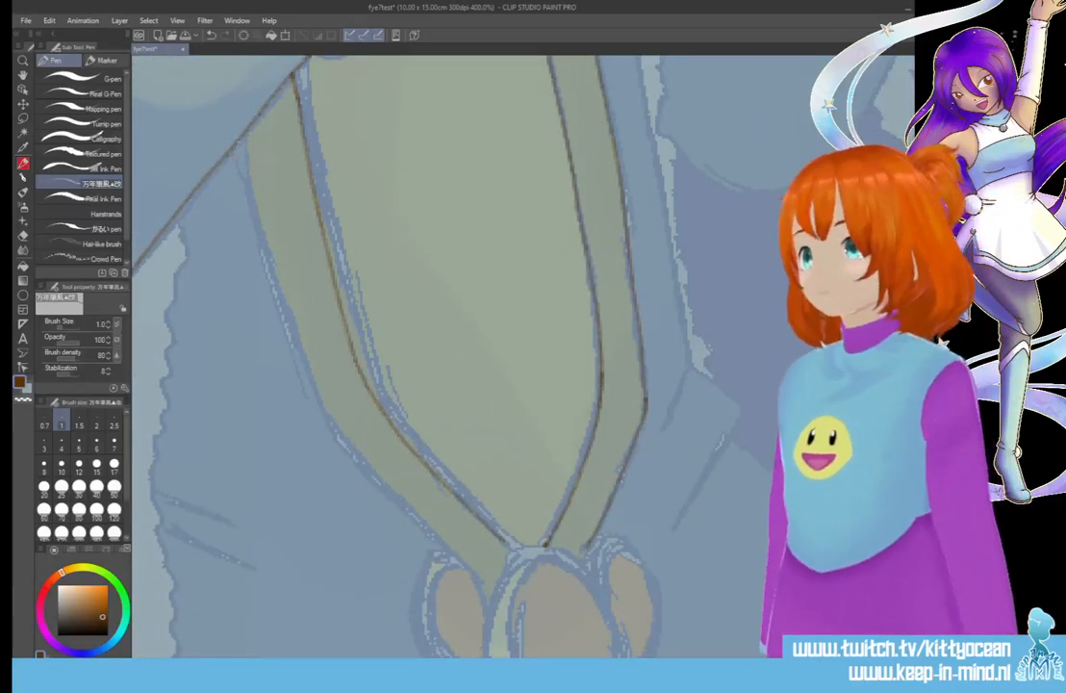
mouse_move(205, 123)
left_mouse_down()
mouse_move(260, 316)
mouse_move(303, 395)
mouse_move(380, 474)
left_mouse_up()
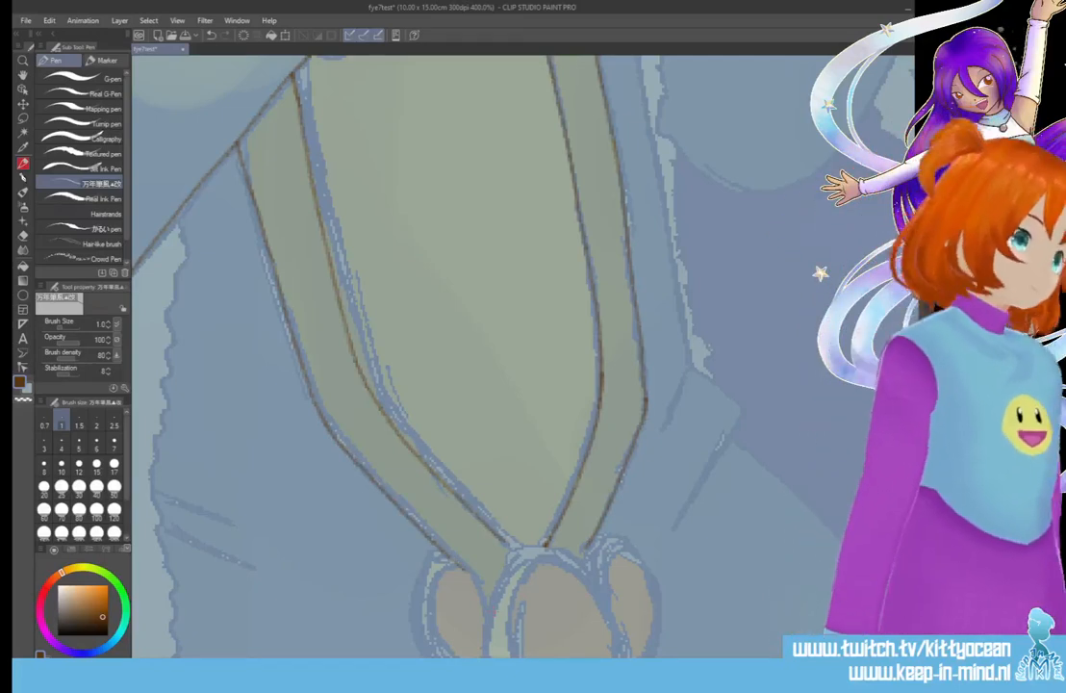
Outline the central and left gems with their rims, plus the right gem's outer rim, in brown at the V-shaped band's tip
scroll(519, 355, "down", 6)
scroll(519, 356, "up", 1)
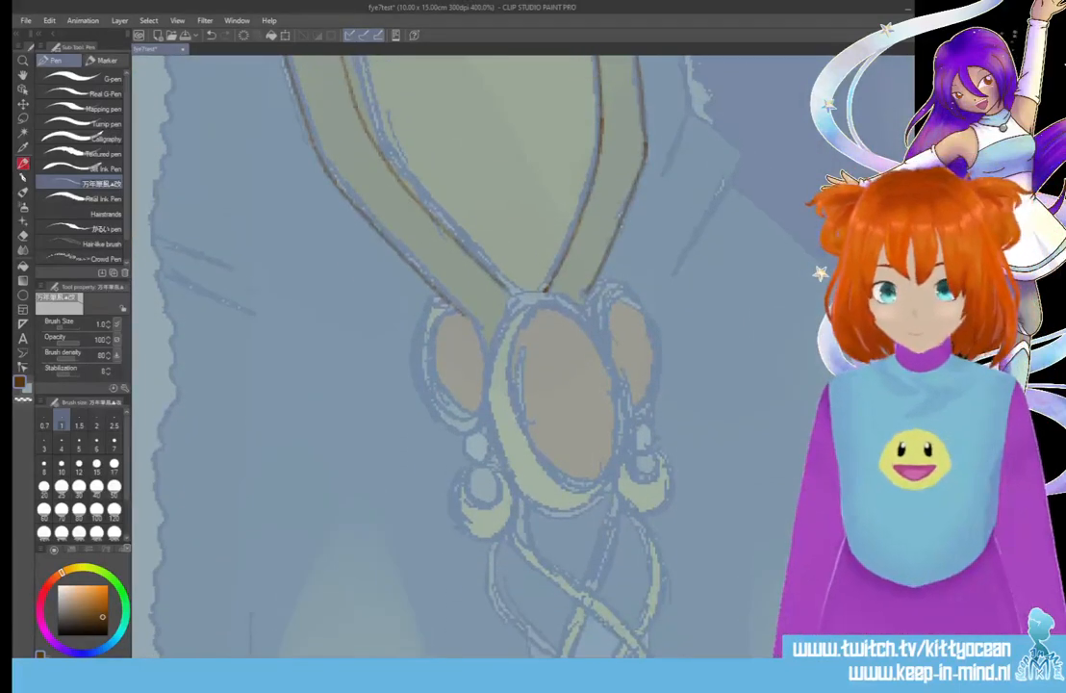
mouse_move(541, 306)
left_mouse_down()
mouse_move(514, 320)
mouse_move(505, 354)
mouse_move(509, 412)
mouse_move(538, 469)
mouse_move(598, 466)
left_mouse_up()
left_click_drag(522, 404, 534, 325)
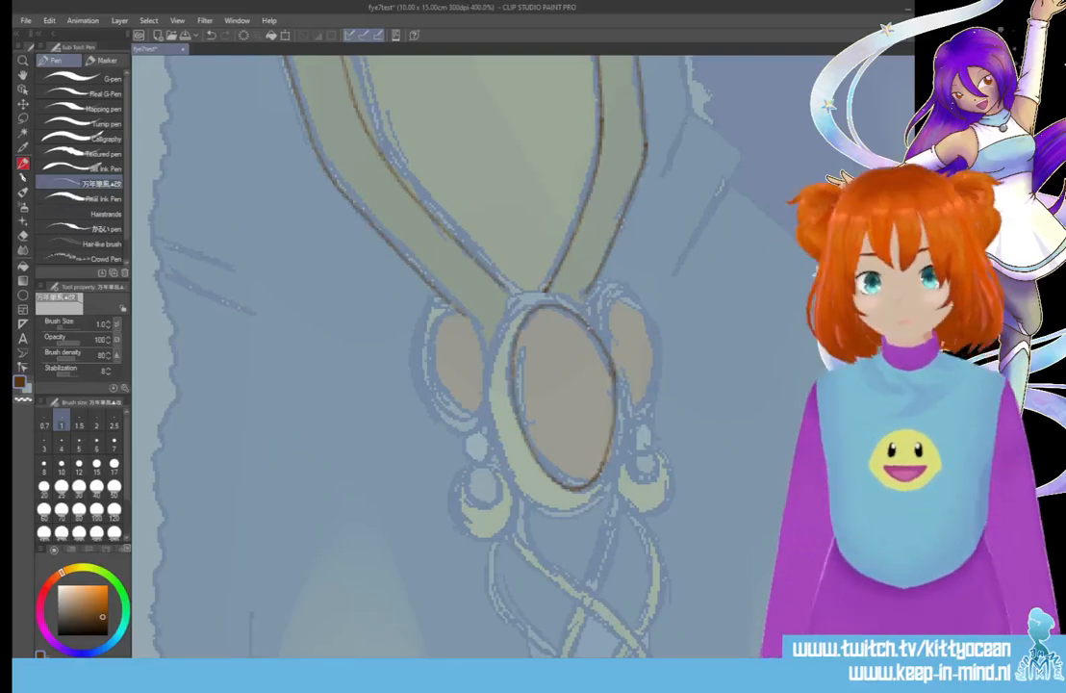
mouse_move(616, 374)
left_mouse_down()
mouse_move(555, 293)
mouse_move(488, 352)
mouse_move(503, 467)
mouse_move(529, 502)
mouse_move(582, 505)
mouse_move(613, 444)
left_mouse_up()
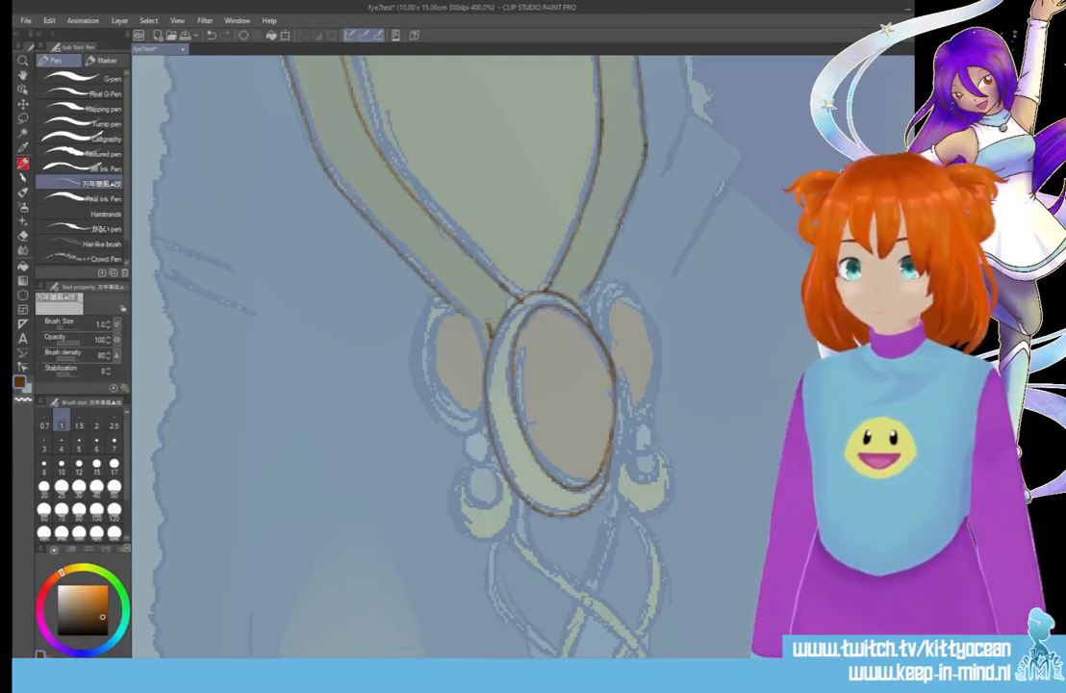
mouse_move(488, 327)
left_mouse_down()
mouse_move(435, 304)
mouse_move(415, 352)
mouse_move(433, 411)
mouse_move(469, 433)
left_mouse_up()
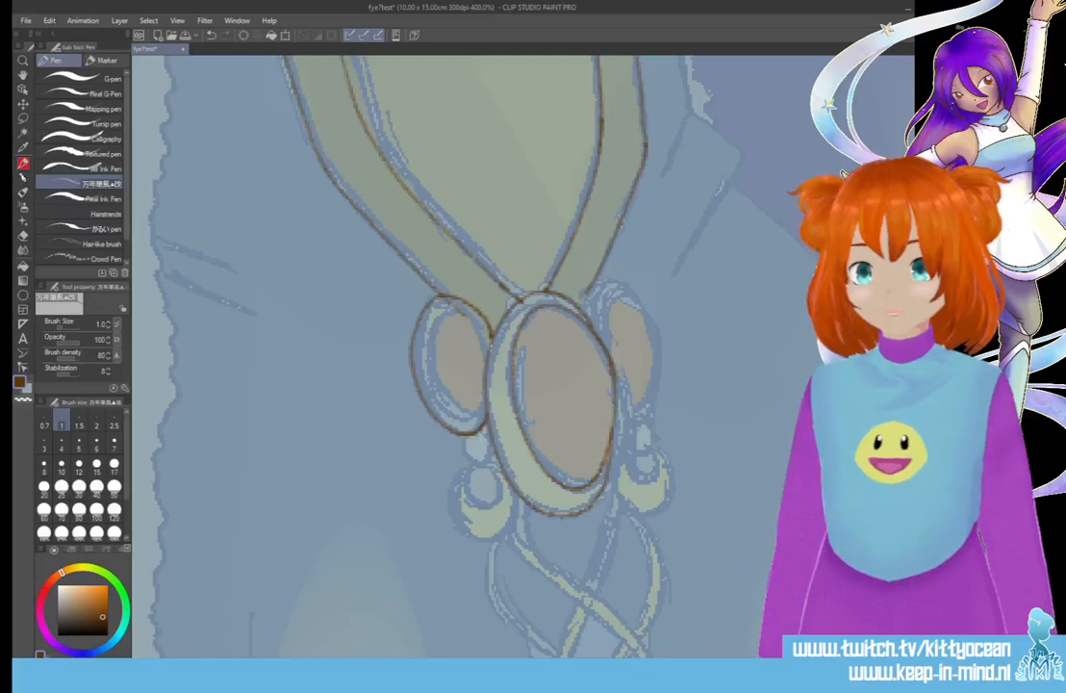
mouse_move(582, 324)
left_mouse_down()
mouse_move(610, 275)
mouse_move(657, 322)
mouse_move(659, 392)
mouse_move(616, 408)
left_mouse_up()
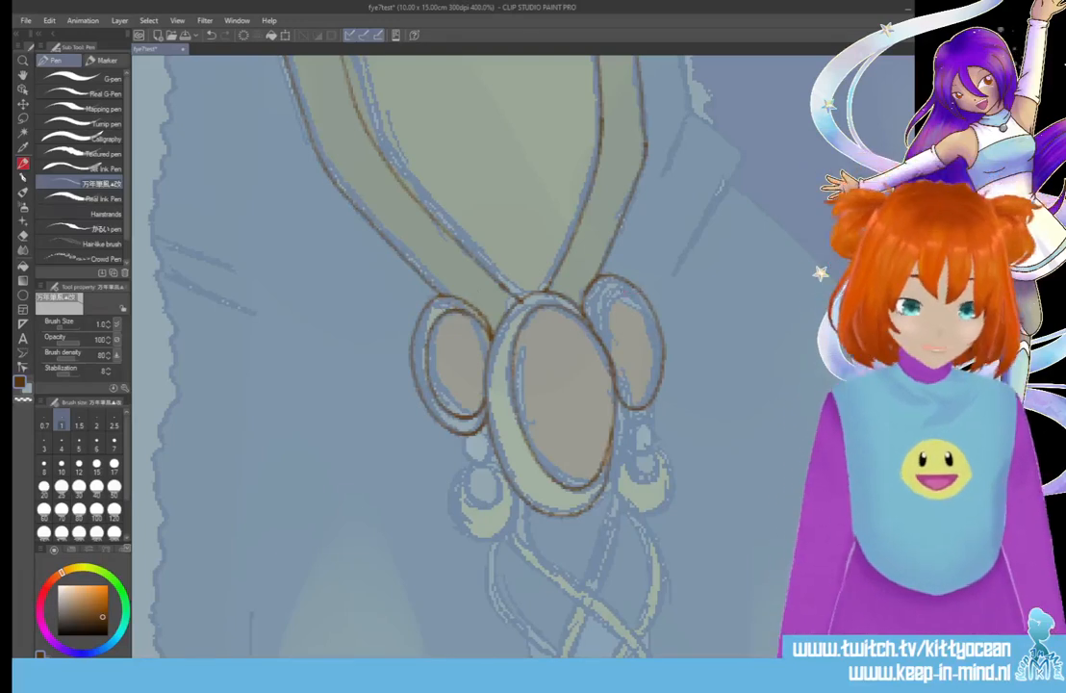
Outline the right gem, the beads and drops beneath both side gems, and the small loops above the gems in brown
left_click_drag(530, 249, 516, 294)
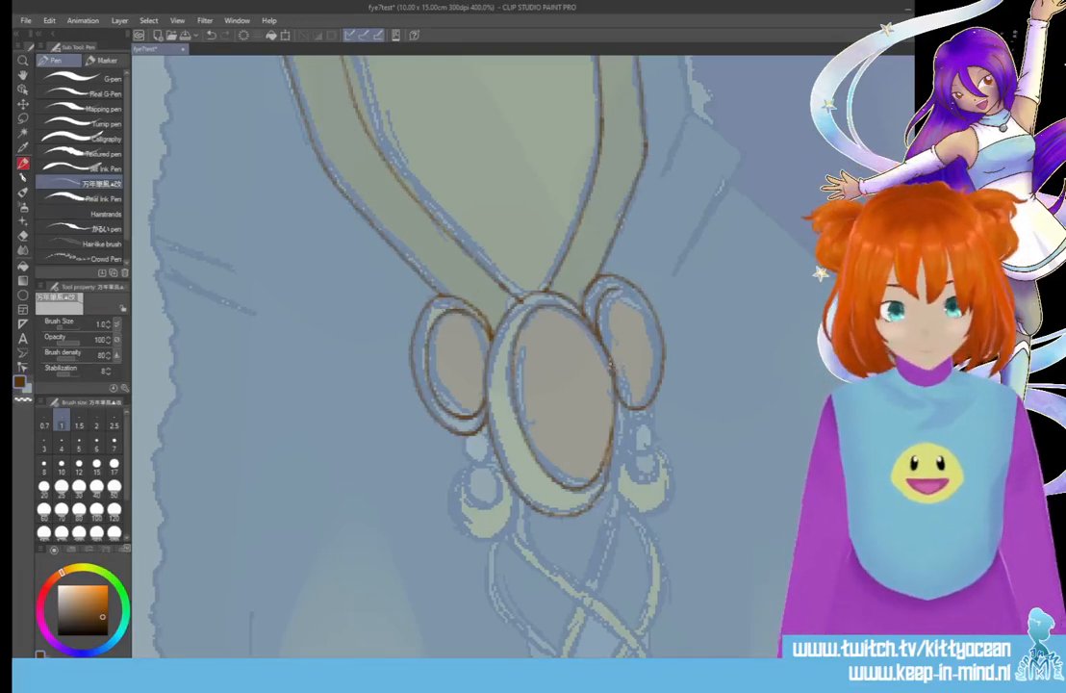
mouse_move(567, 336)
left_mouse_down()
mouse_move(570, 304)
mouse_move(547, 253)
left_mouse_up()
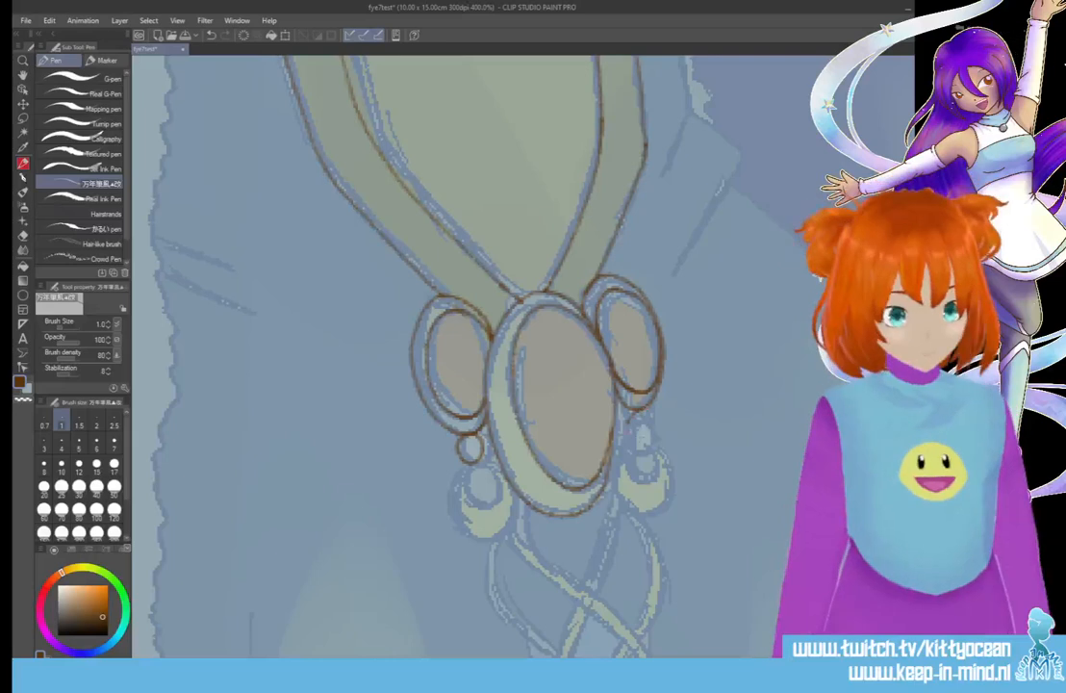
left_click_drag(634, 413, 641, 412)
mouse_move(471, 460)
left_mouse_down()
mouse_move(451, 502)
mouse_move(505, 529)
mouse_move(512, 475)
mouse_move(474, 459)
mouse_move(471, 497)
mouse_move(475, 465)
left_mouse_up()
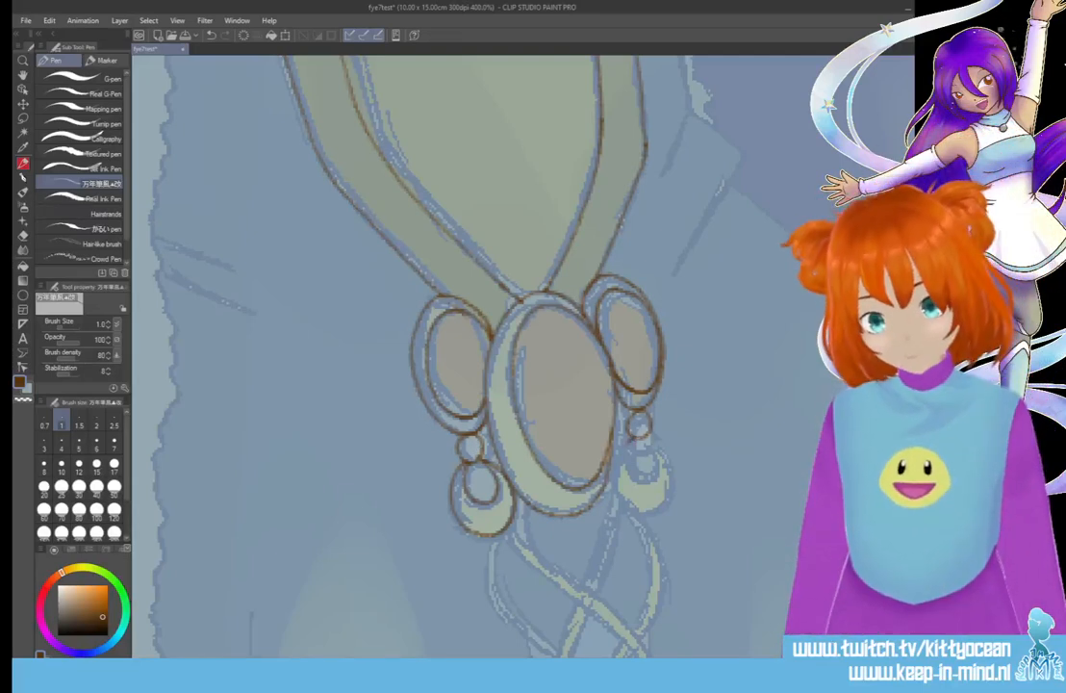
mouse_move(631, 441)
left_mouse_down()
mouse_move(653, 471)
mouse_move(639, 437)
mouse_move(615, 488)
mouse_move(662, 510)
left_mouse_up()
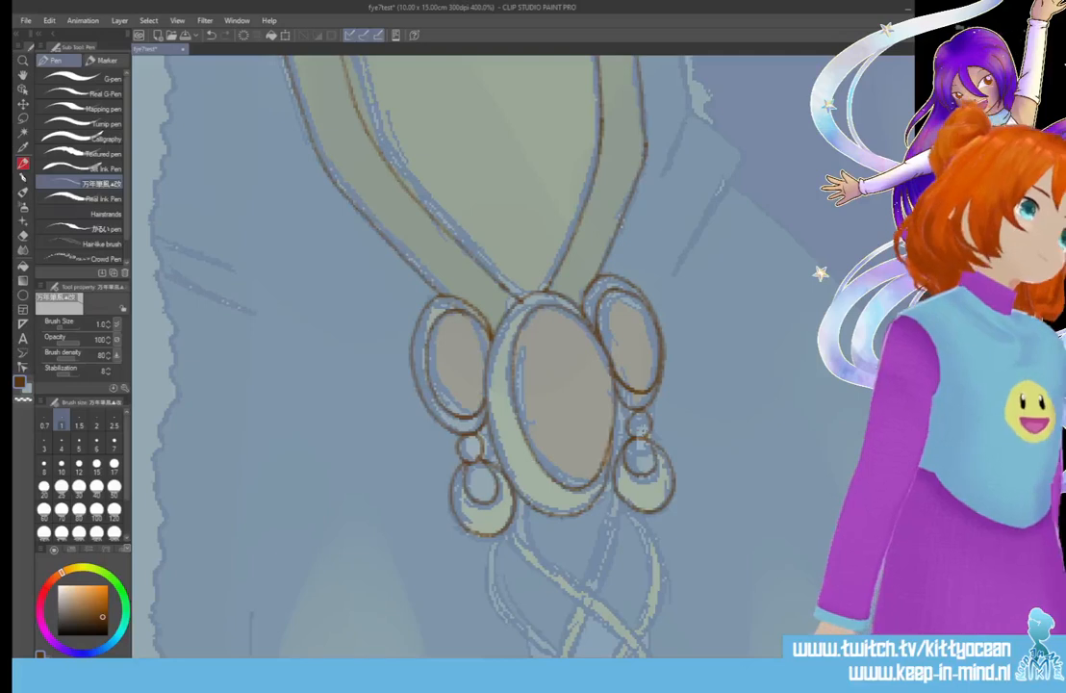
scroll(423, 356, "up", 3)
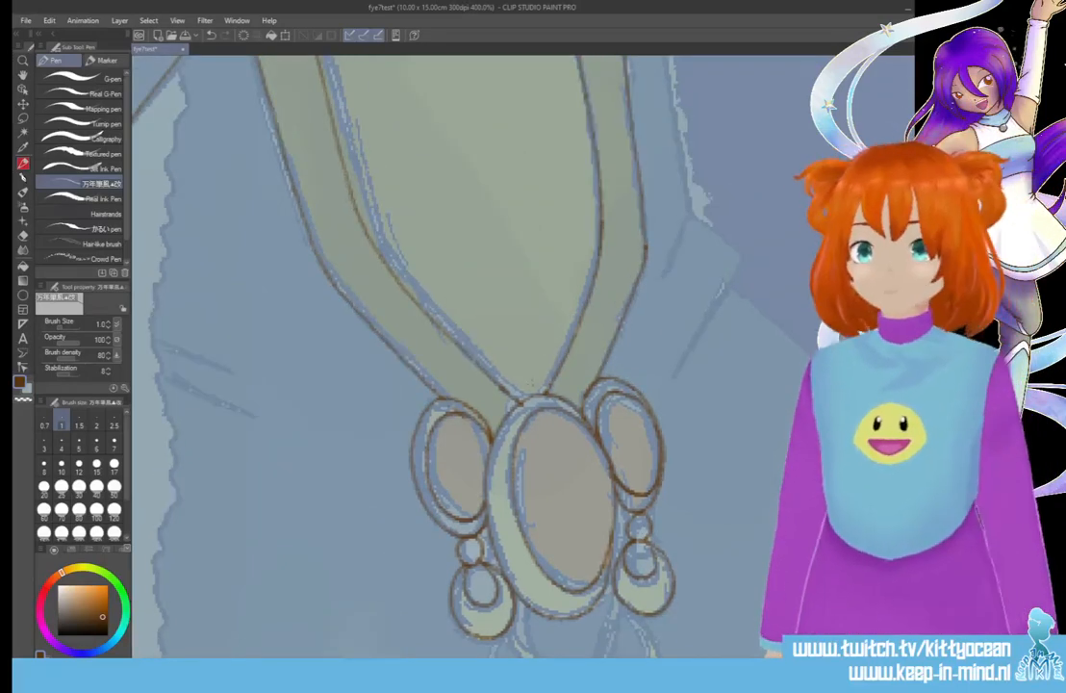
mouse_move(520, 396)
left_mouse_down()
mouse_move(549, 393)
mouse_move(535, 384)
left_mouse_up()
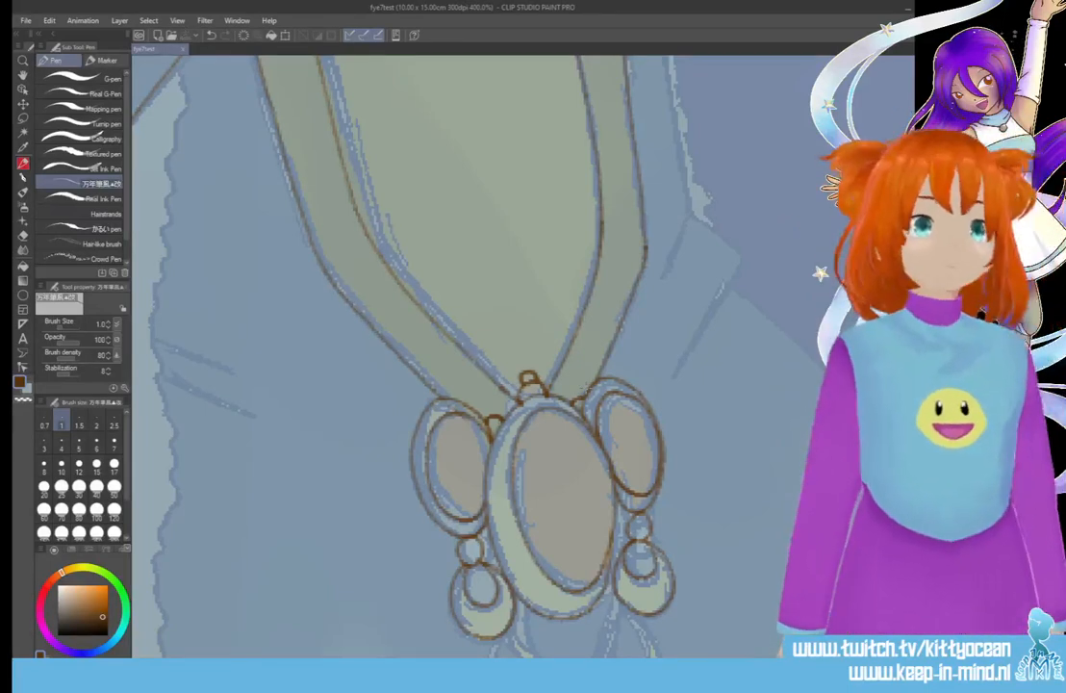
Ink both edges of the two crossing strands hanging from the drops, and outline the oval gem and bead at their lower end
scroll(523, 355, "down", 7)
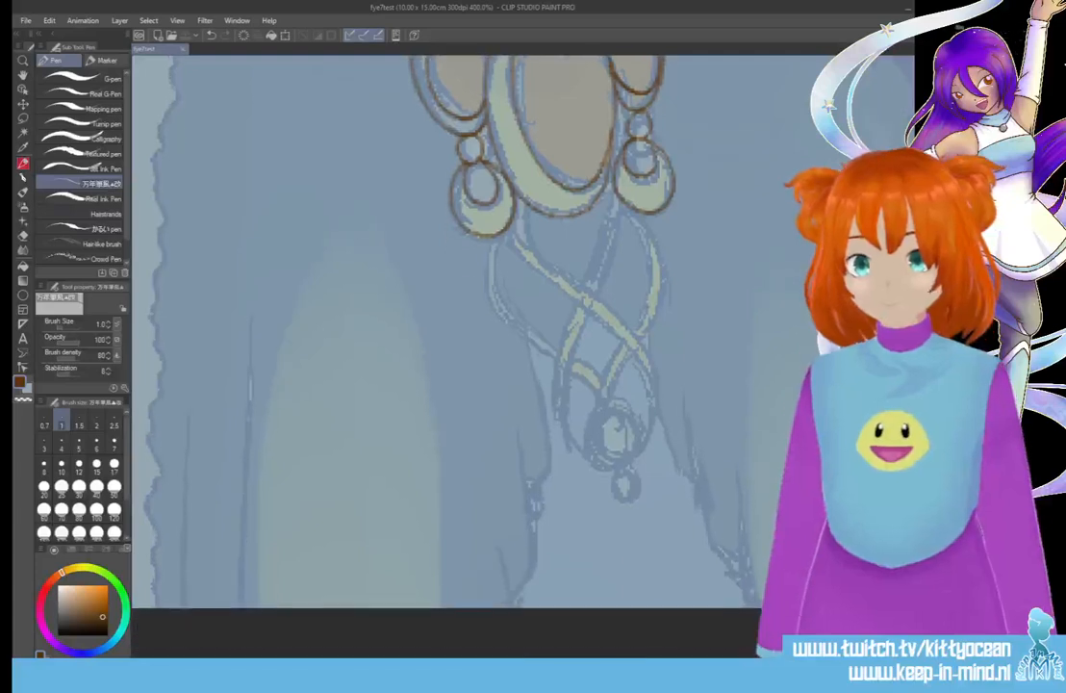
mouse_move(437, 195)
left_mouse_down()
mouse_move(538, 282)
mouse_move(573, 350)
mouse_move(540, 409)
left_mouse_up()
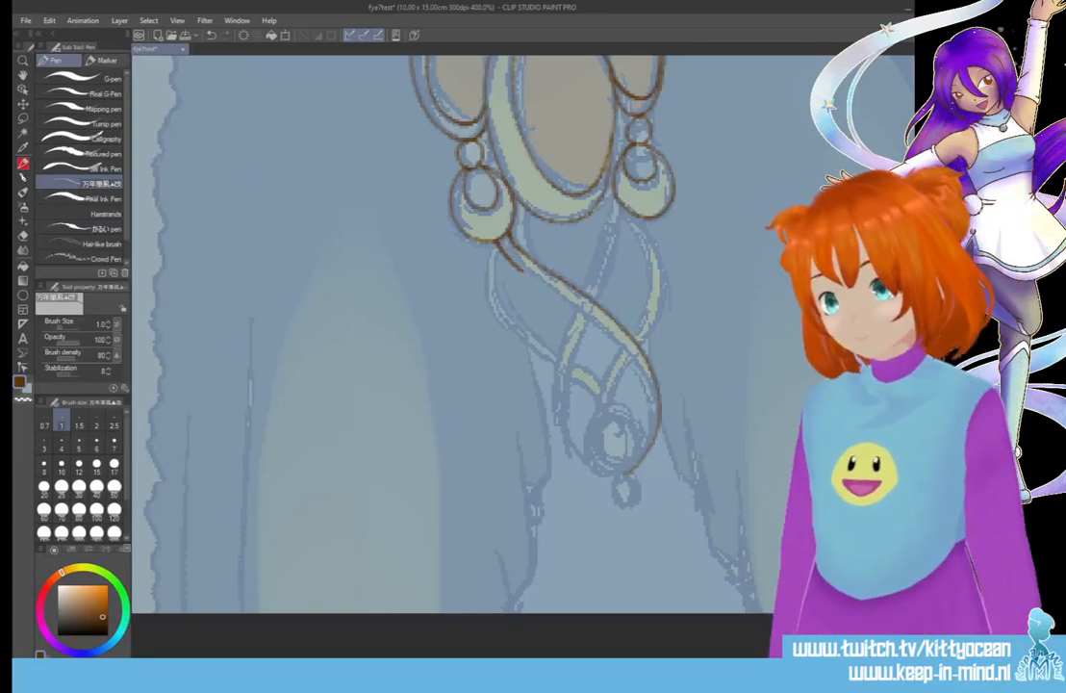
mouse_move(452, 236)
left_mouse_down()
mouse_move(546, 318)
mouse_move(560, 367)
mouse_move(538, 415)
left_mouse_up()
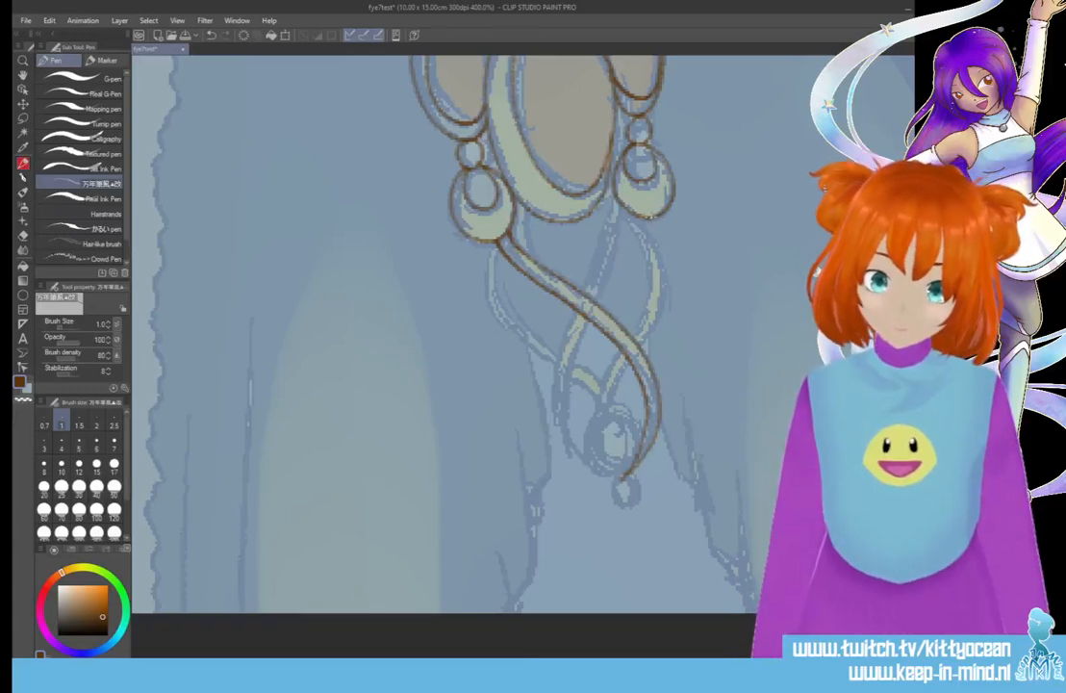
mouse_move(564, 182)
left_mouse_down()
mouse_move(491, 373)
mouse_move(534, 415)
left_mouse_up()
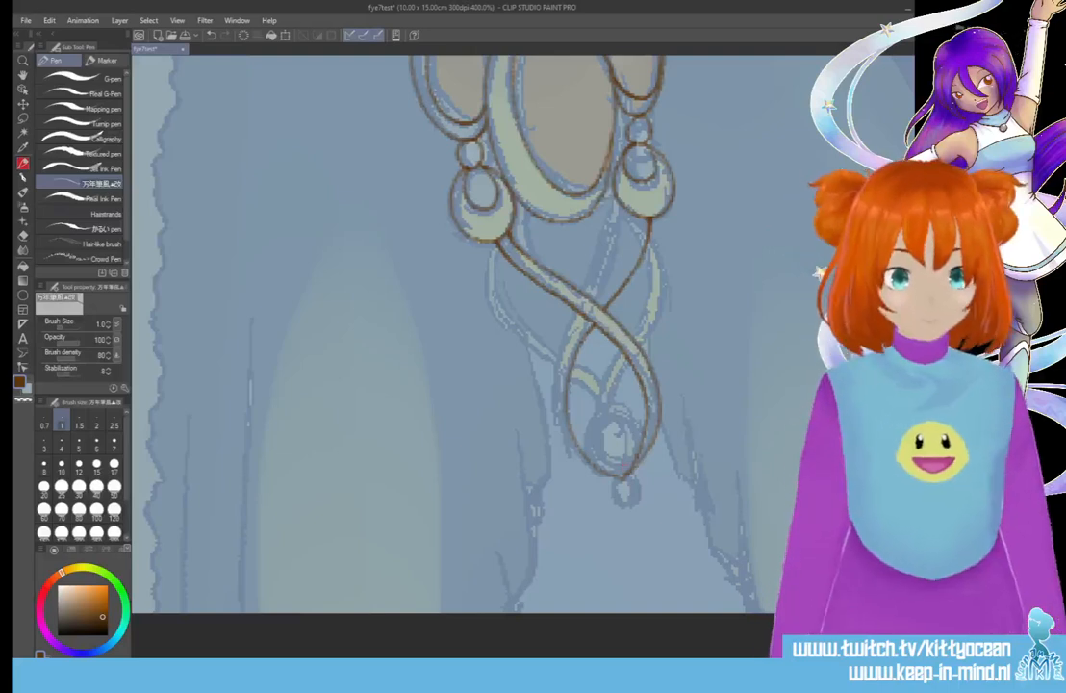
left_click_drag(548, 209, 520, 252)
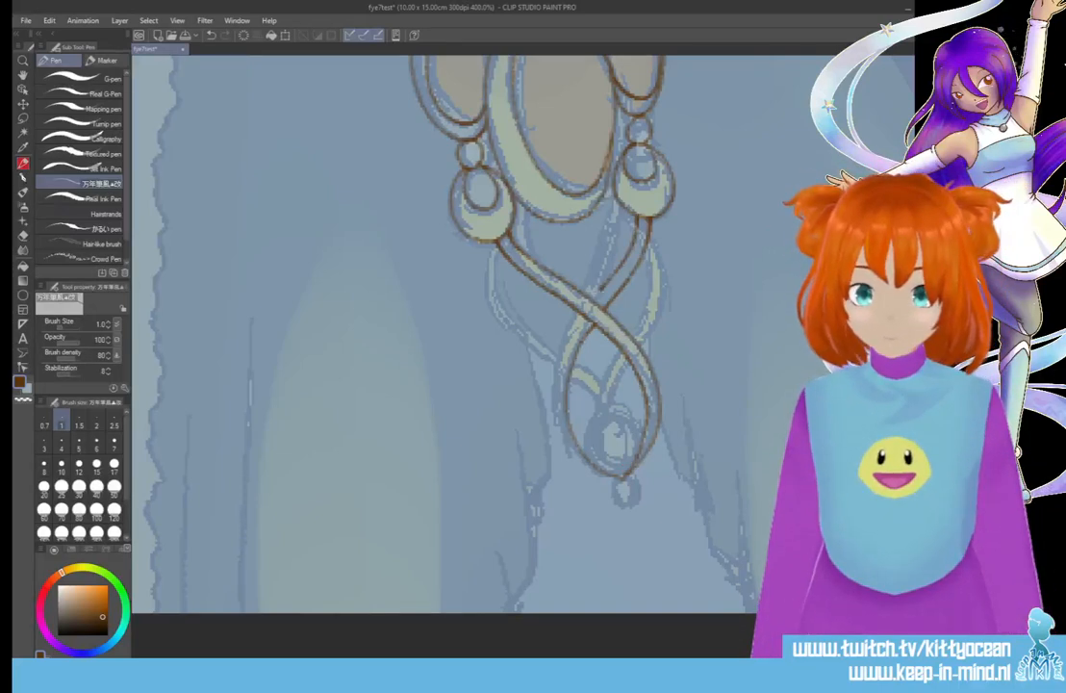
mouse_move(483, 294)
left_mouse_down()
mouse_move(475, 352)
mouse_move(486, 390)
mouse_move(526, 415)
left_mouse_up()
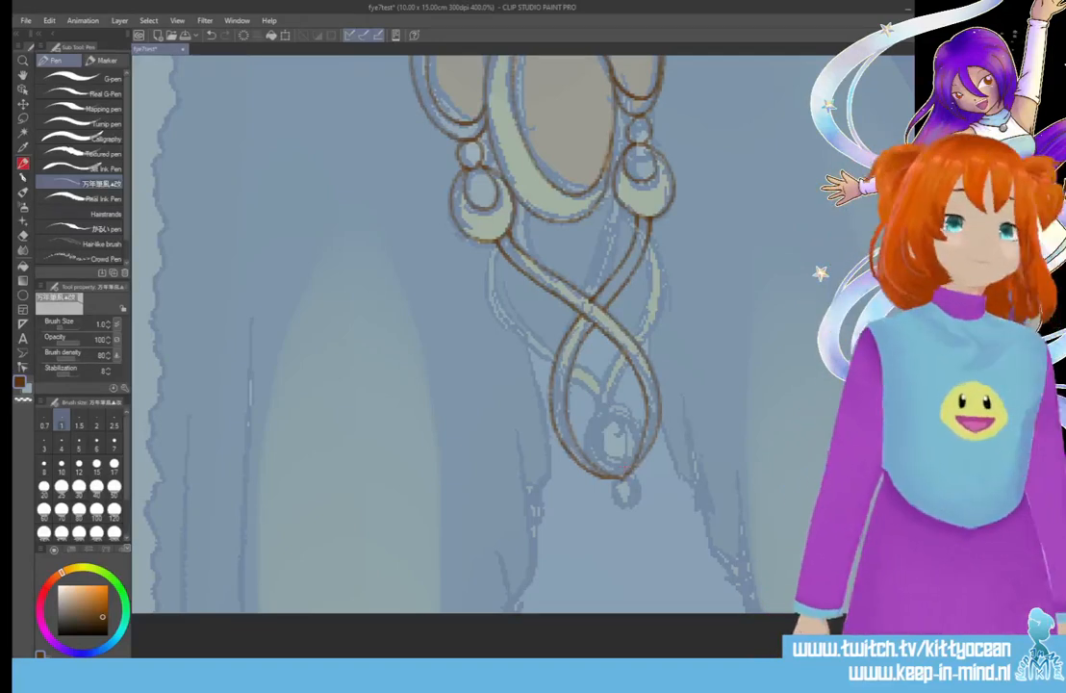
left_click_drag(621, 484, 619, 485)
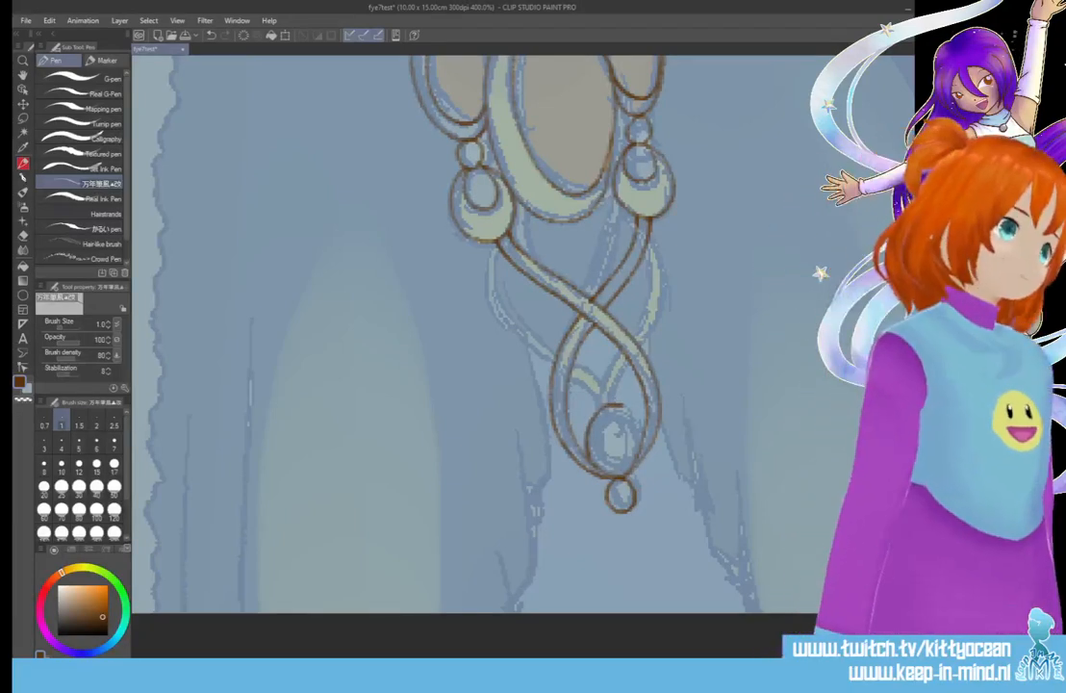
left_click_drag(623, 405, 627, 473)
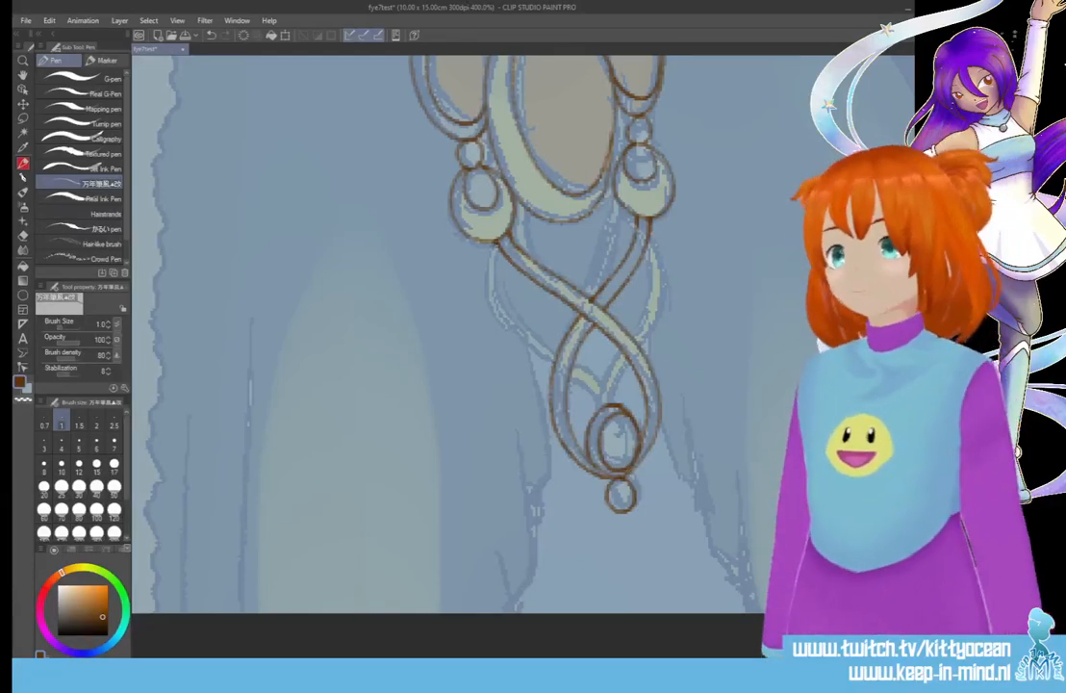
Ink the outer looping strands down to the small oval gem and the short inner strands beneath the central gem in brown
mouse_move(497, 243)
left_mouse_down()
mouse_move(515, 342)
mouse_move(538, 362)
left_mouse_up()
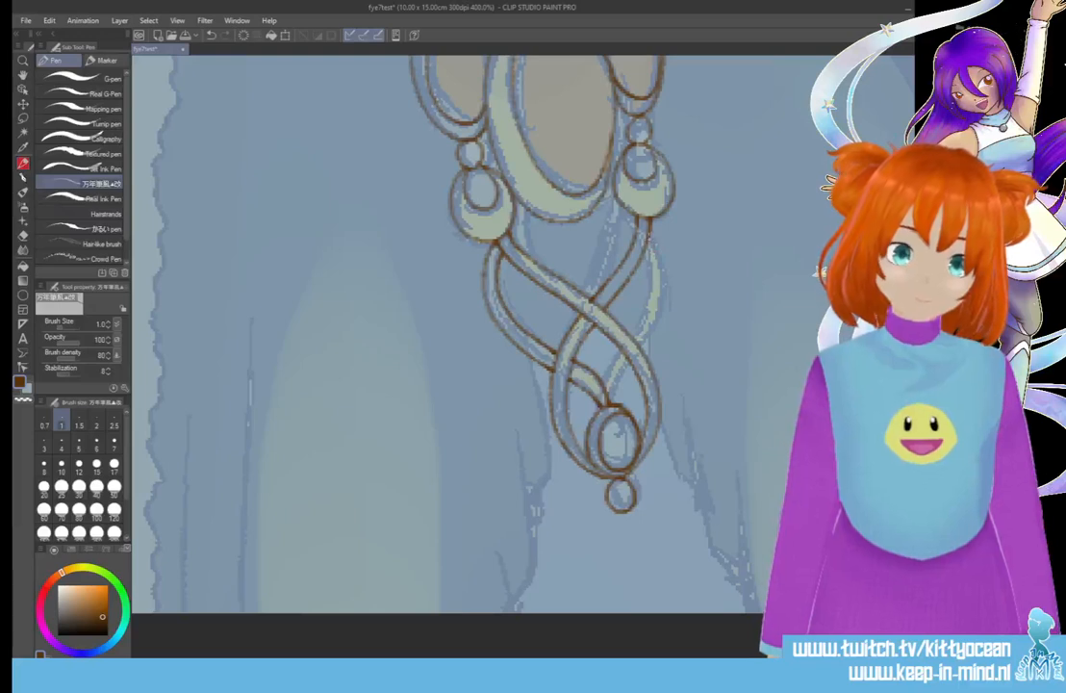
mouse_move(563, 202)
left_mouse_down()
mouse_move(578, 273)
mouse_move(558, 308)
left_mouse_up()
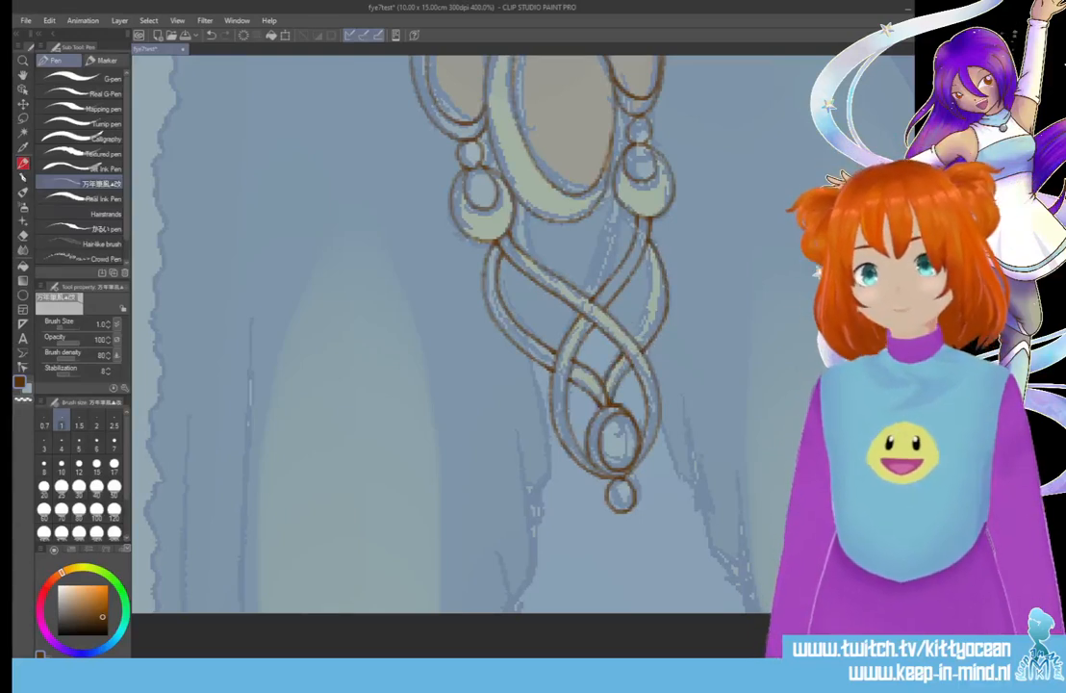
mouse_move(559, 218)
left_mouse_down()
mouse_move(564, 262)
mouse_move(551, 295)
left_mouse_up()
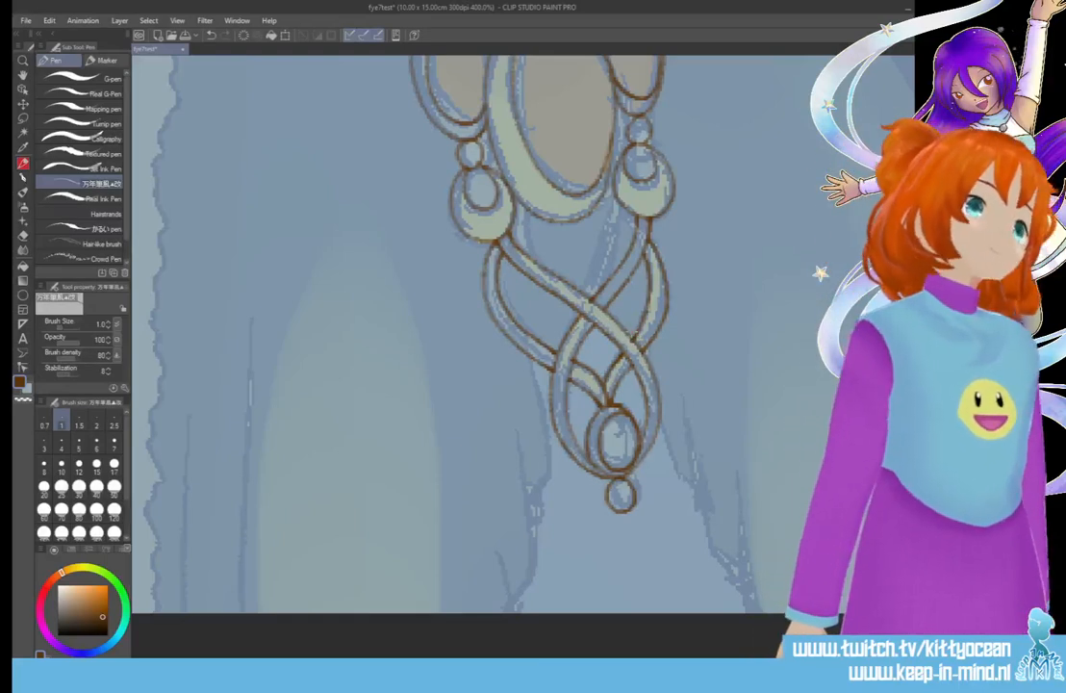
scroll(519, 327, "up", 5)
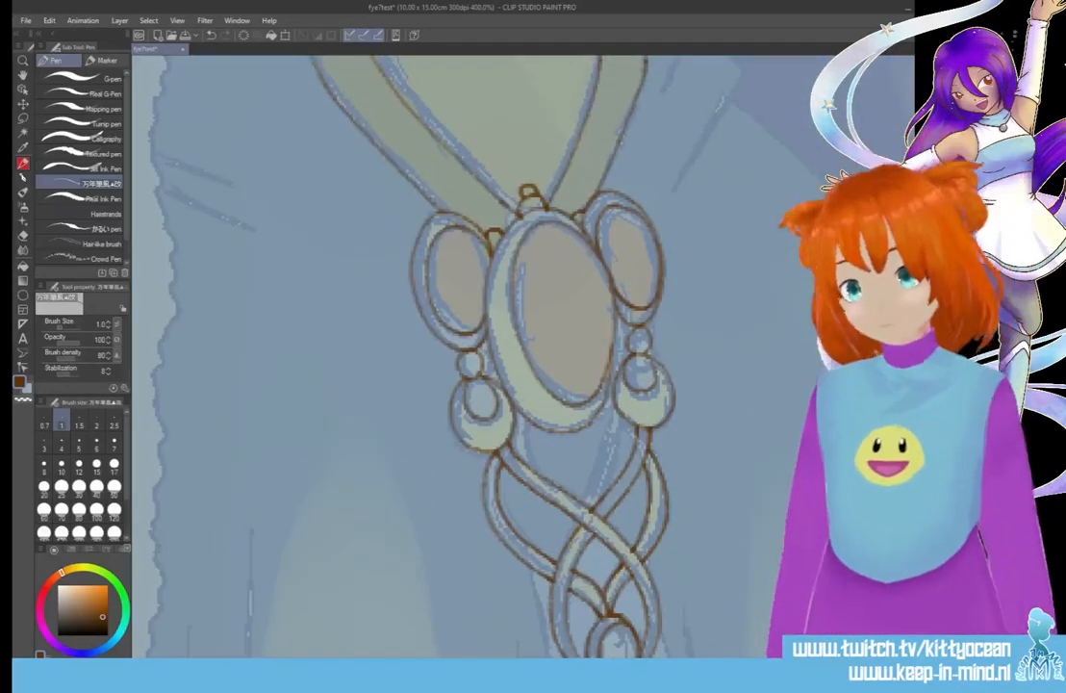
mouse_move(526, 419)
left_mouse_down()
mouse_move(531, 468)
mouse_move(568, 493)
left_mouse_up()
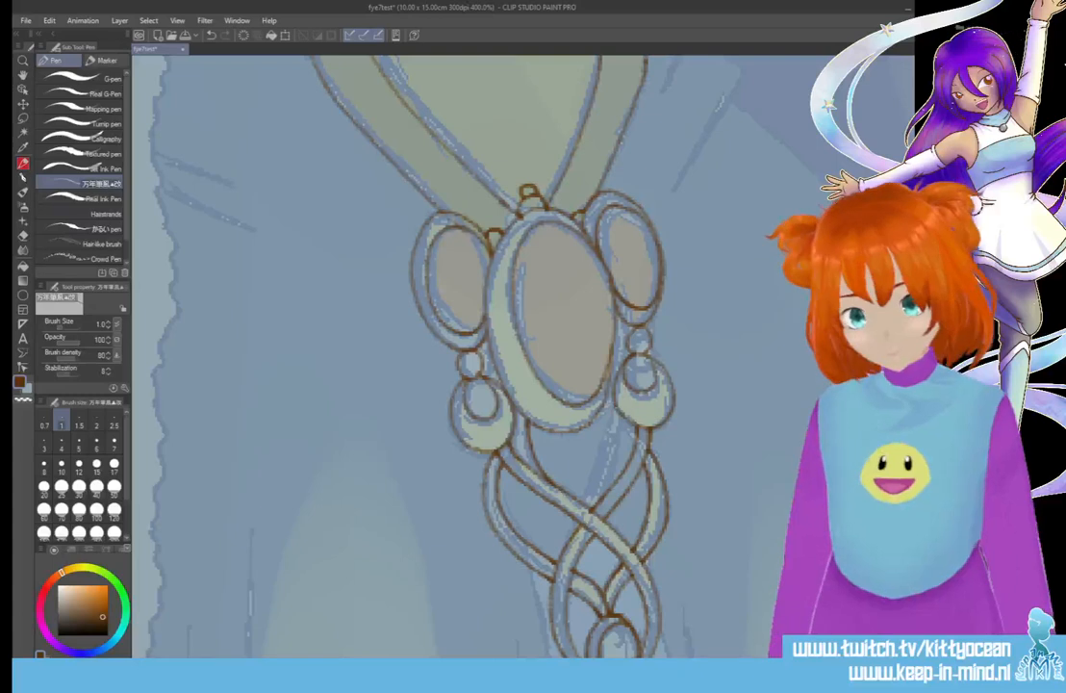
left_click_drag(615, 436, 596, 500)
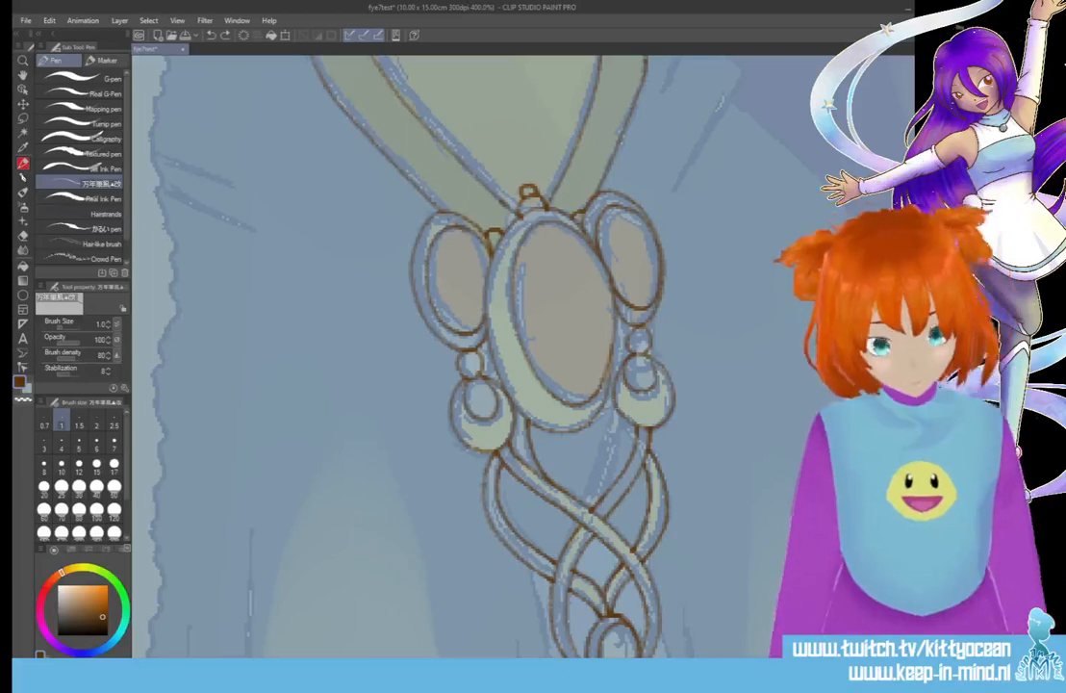
left_click_drag(525, 342, 538, 409)
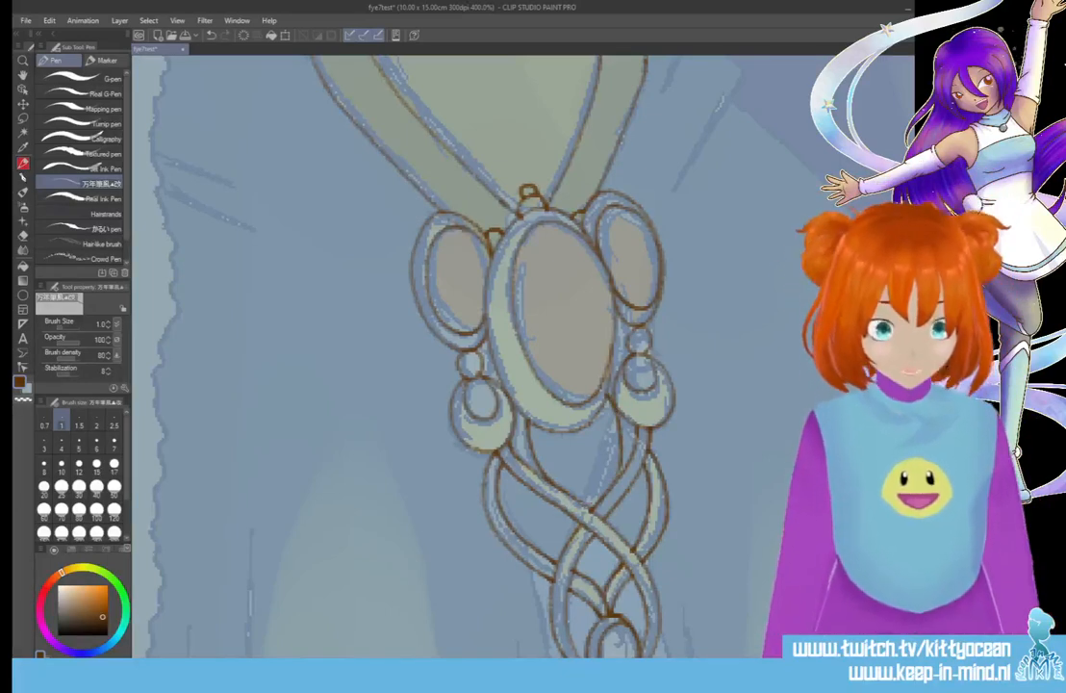
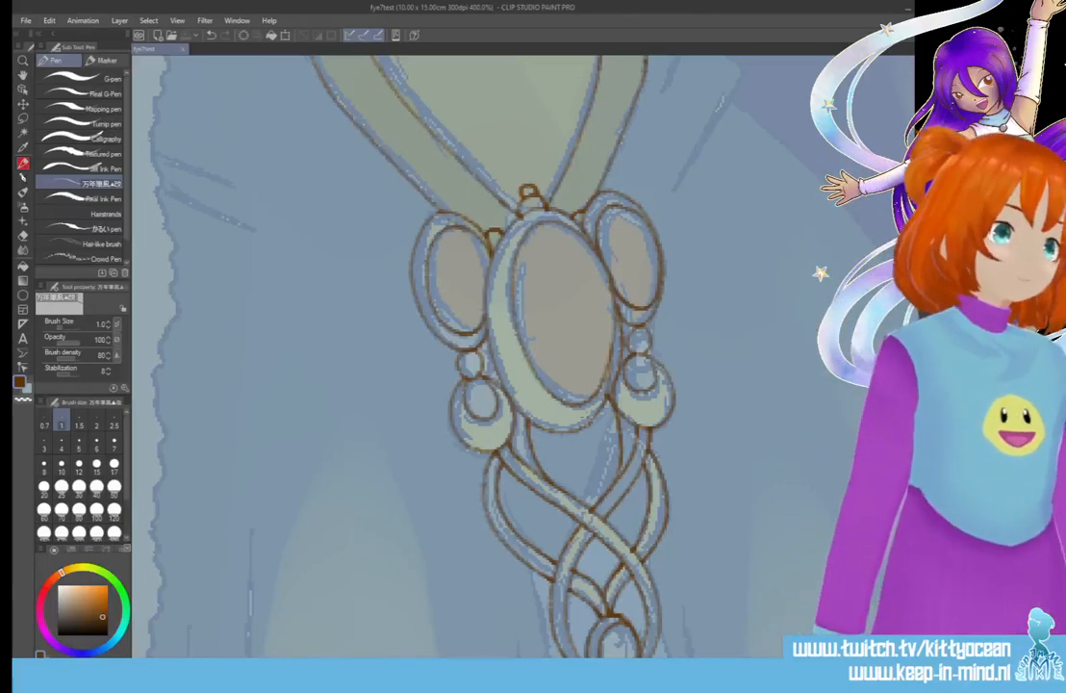
Ink the curled fabric edges of the opening below the pendant and the long fold lines on both sides of it
scroll(471, 289, "down", 5)
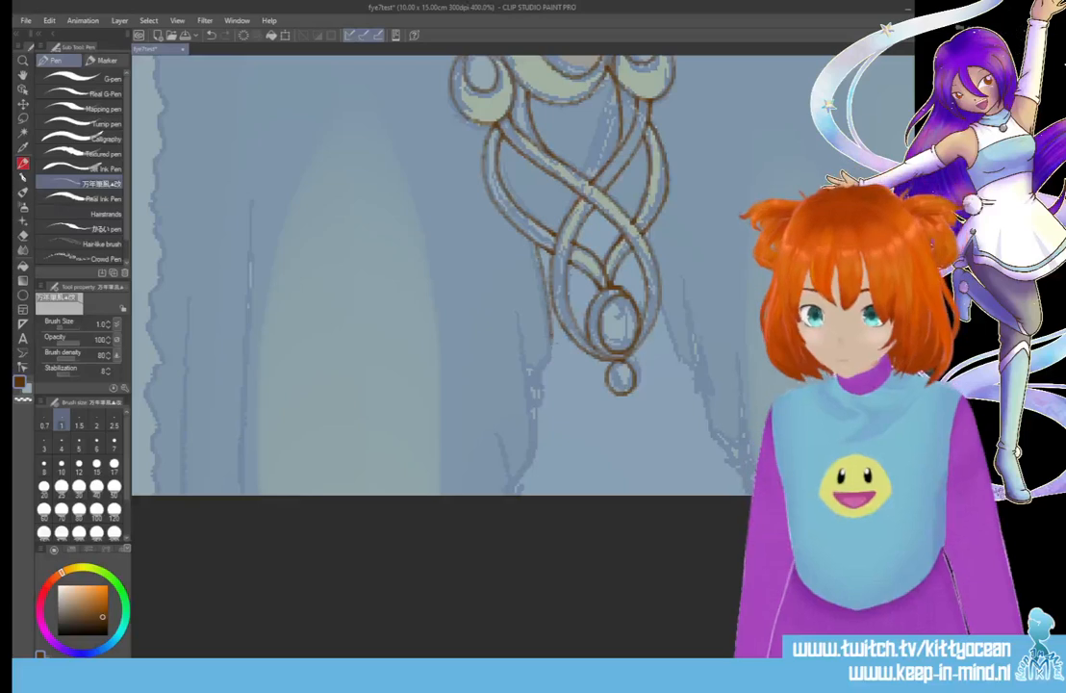
left_click_drag(544, 289, 529, 408)
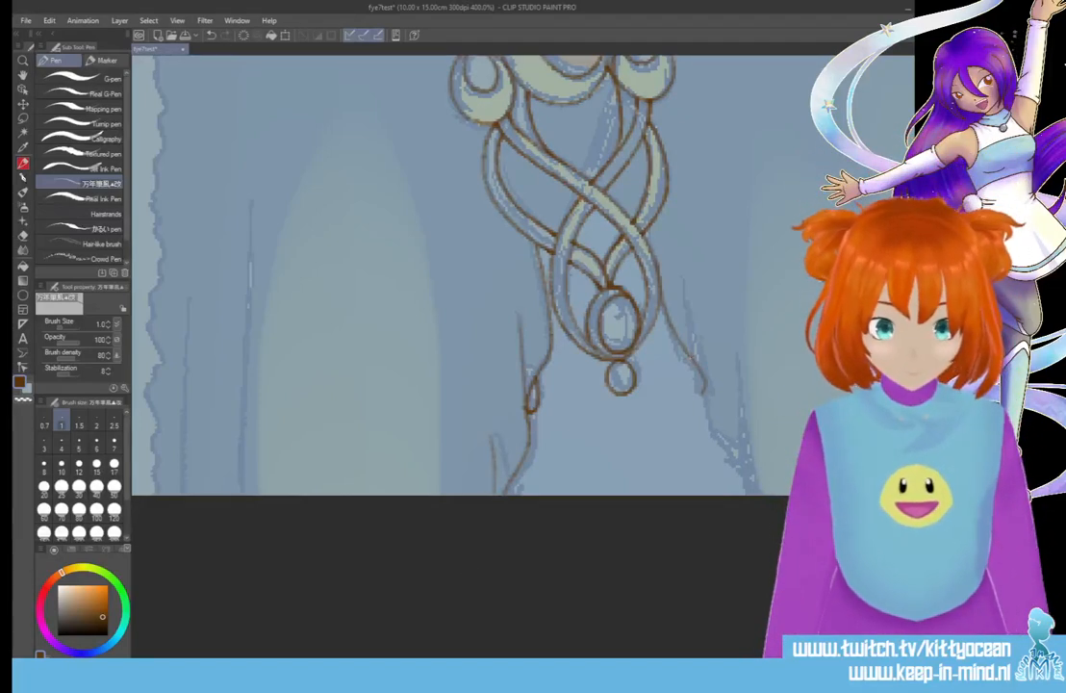
left_click_drag(699, 329, 706, 394)
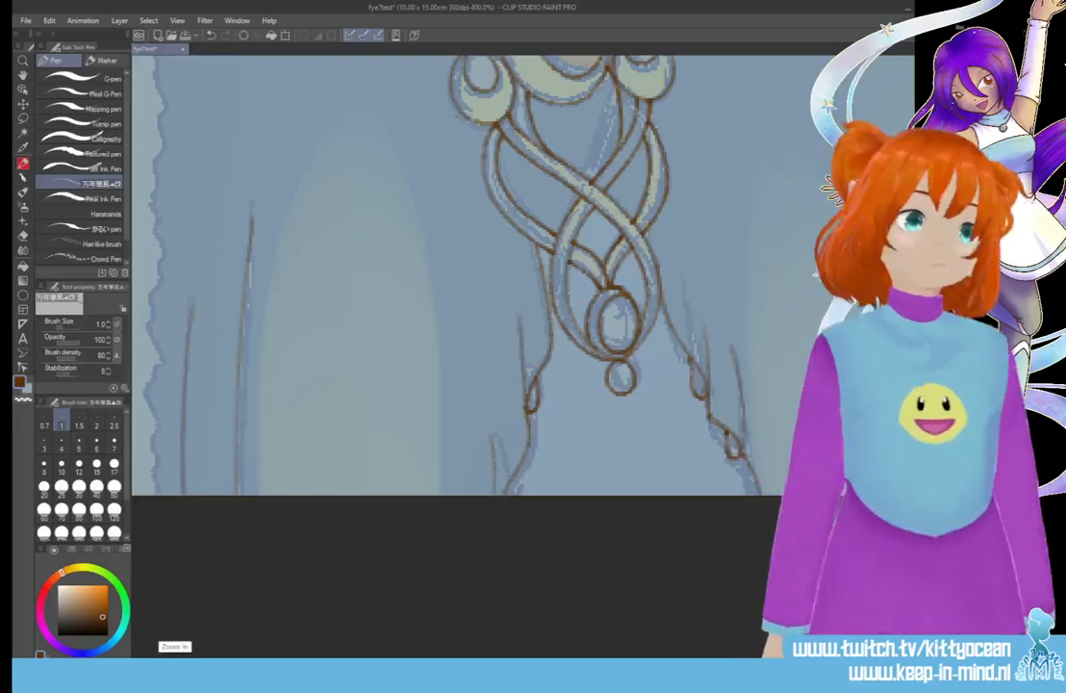
left_click_drag(539, 663, 627, 664)
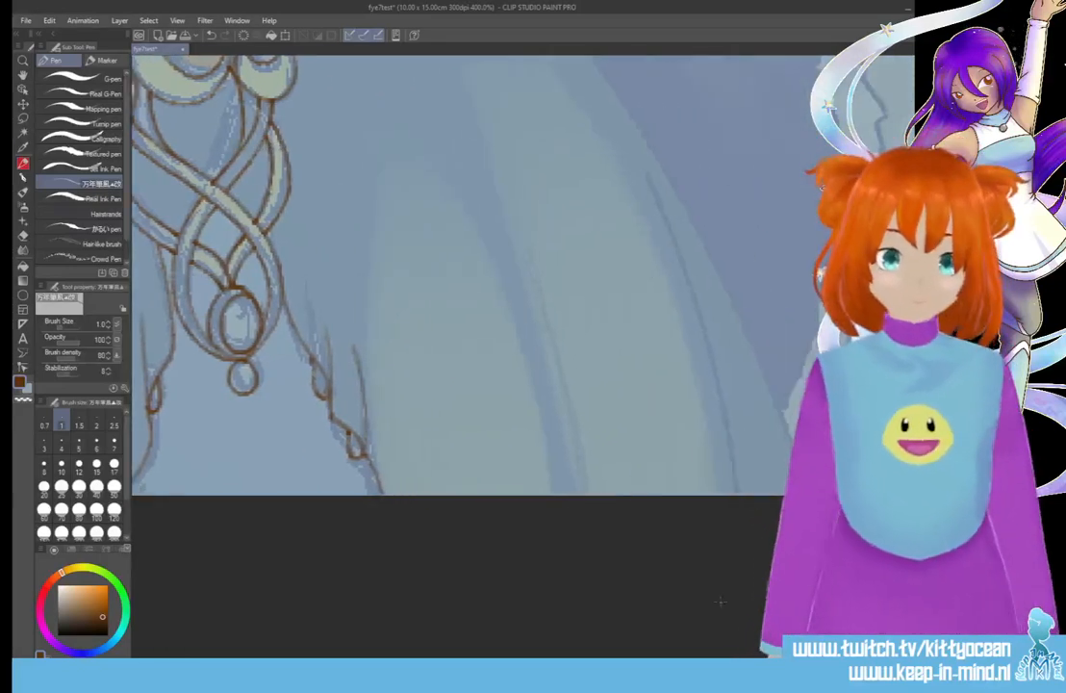
left_click_drag(528, 257, 581, 549)
left_click_drag(643, 171, 741, 493)
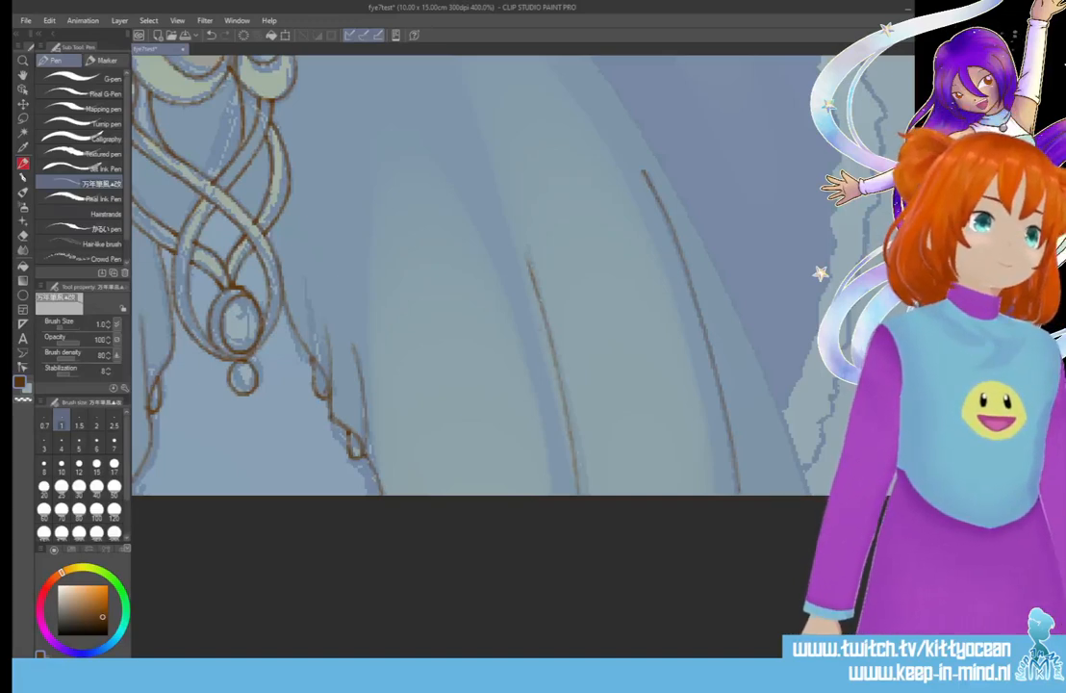
Ink the cloak's scalloped outer edge below the left end of the fur trim and the two long folds rising from its corners
scroll(523, 274, "left", 5)
scroll(614, 608, "left", 10)
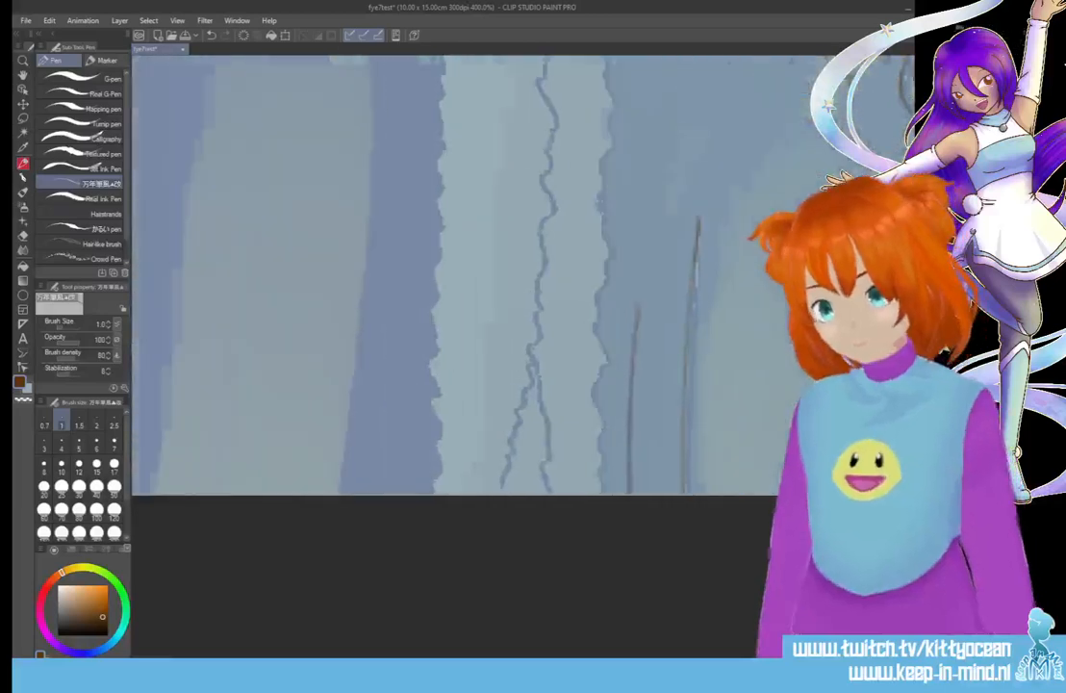
scroll(522, 356, "up", 12)
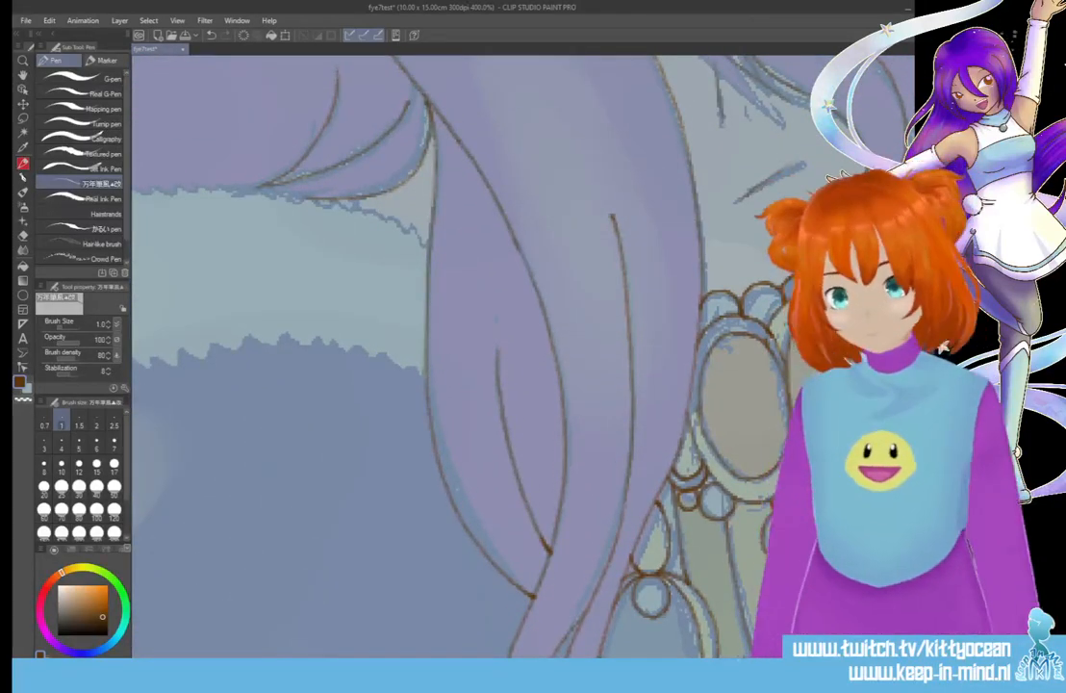
scroll(510, 643, "left", 10)
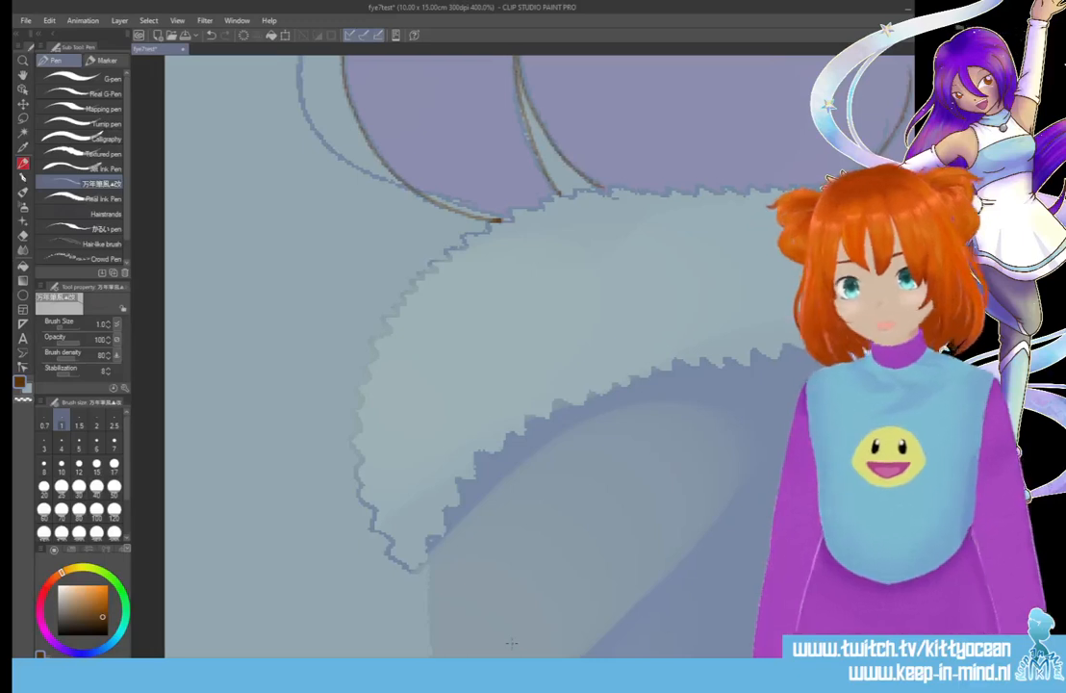
scroll(523, 356, "down", 10)
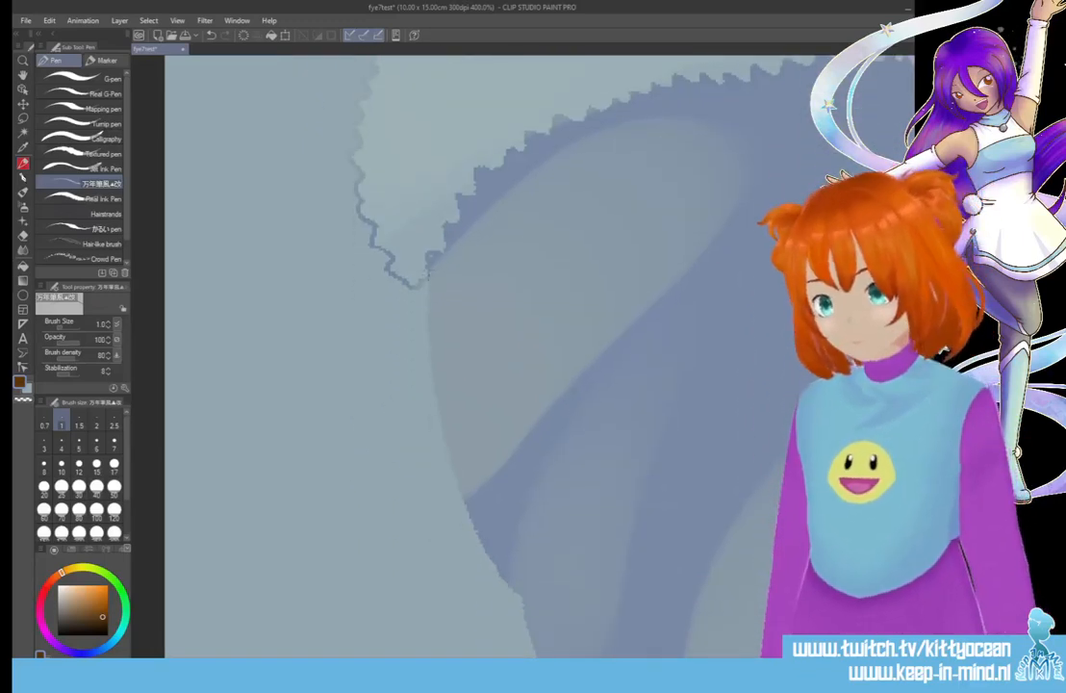
mouse_move(428, 270)
left_mouse_down()
mouse_move(455, 498)
mouse_move(496, 577)
mouse_move(523, 601)
mouse_move(548, 504)
mouse_move(707, 272)
left_mouse_up()
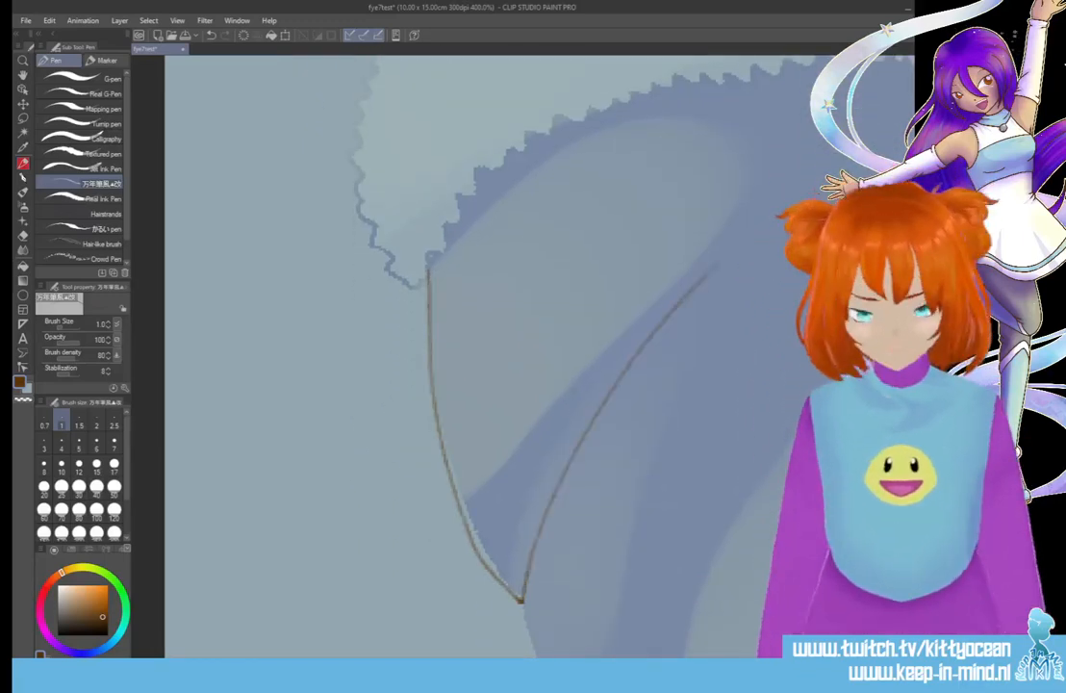
scroll(539, 356, "down", 5)
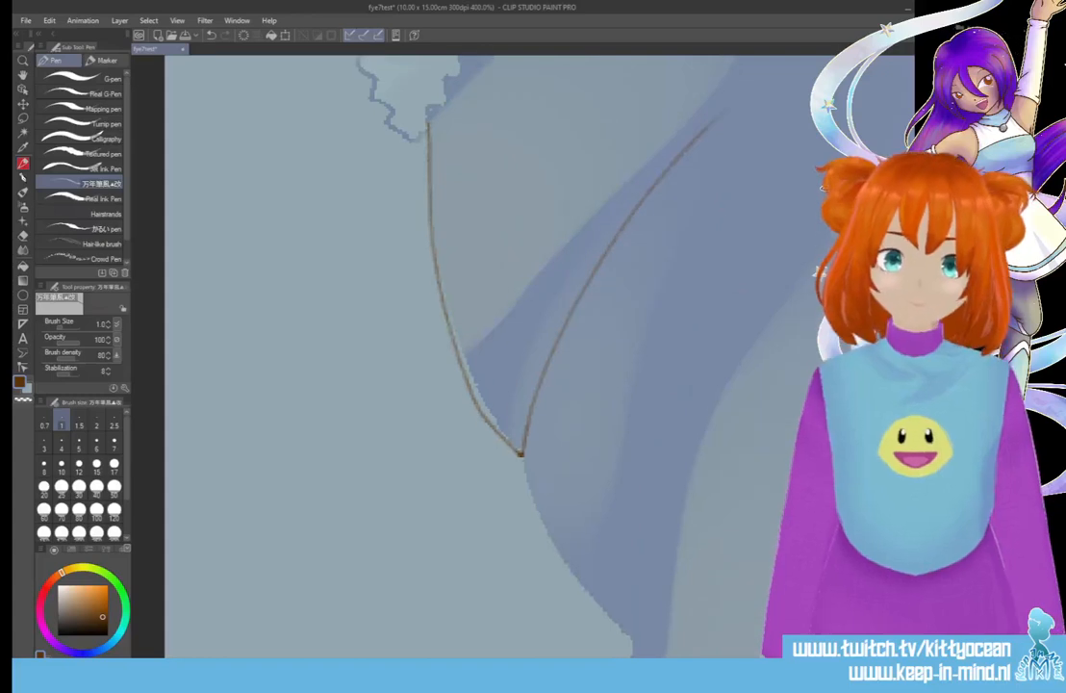
left_click_drag(724, 245, 634, 637)
mouse_move(519, 459)
left_mouse_down()
mouse_move(556, 583)
mouse_move(623, 630)
left_mouse_up()
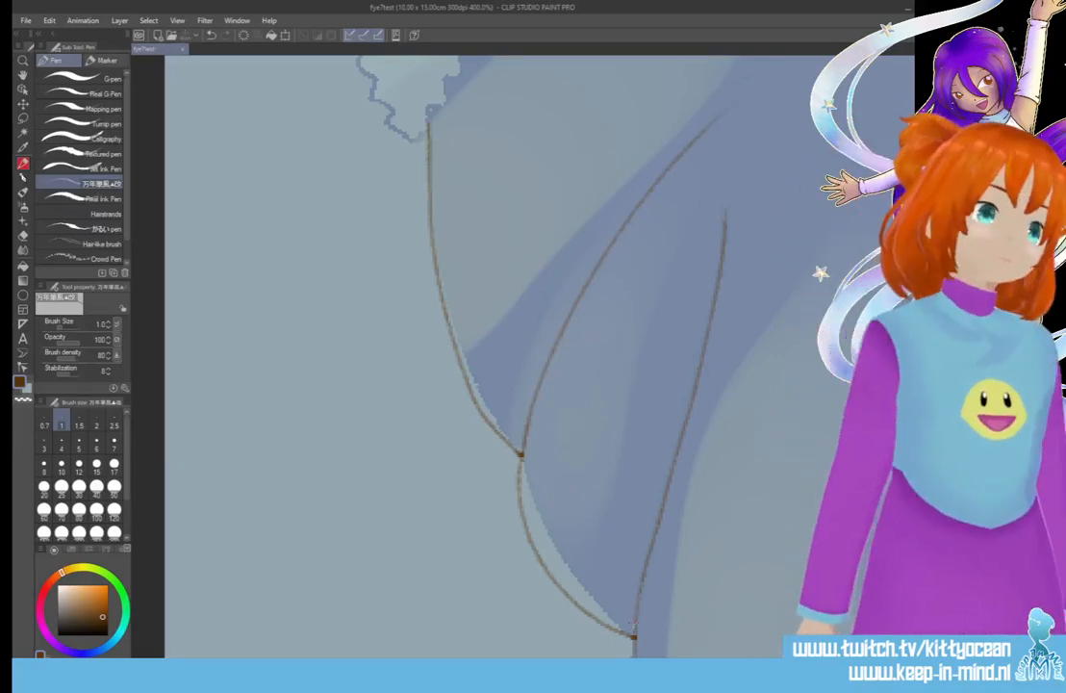
Continue the brown line along the cloak's left outer edge to the bottom of the canvas, and ink the long fold inside it
scroll(539, 356, "down", 5)
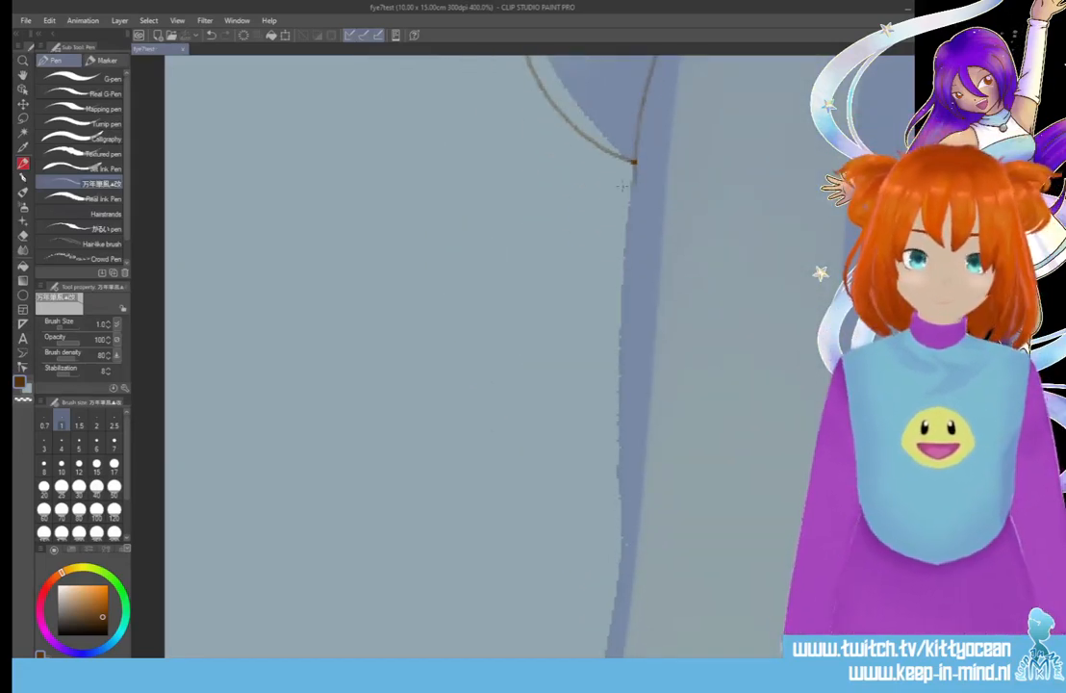
mouse_move(632, 162)
left_mouse_down()
mouse_move(617, 532)
mouse_move(601, 652)
left_mouse_up()
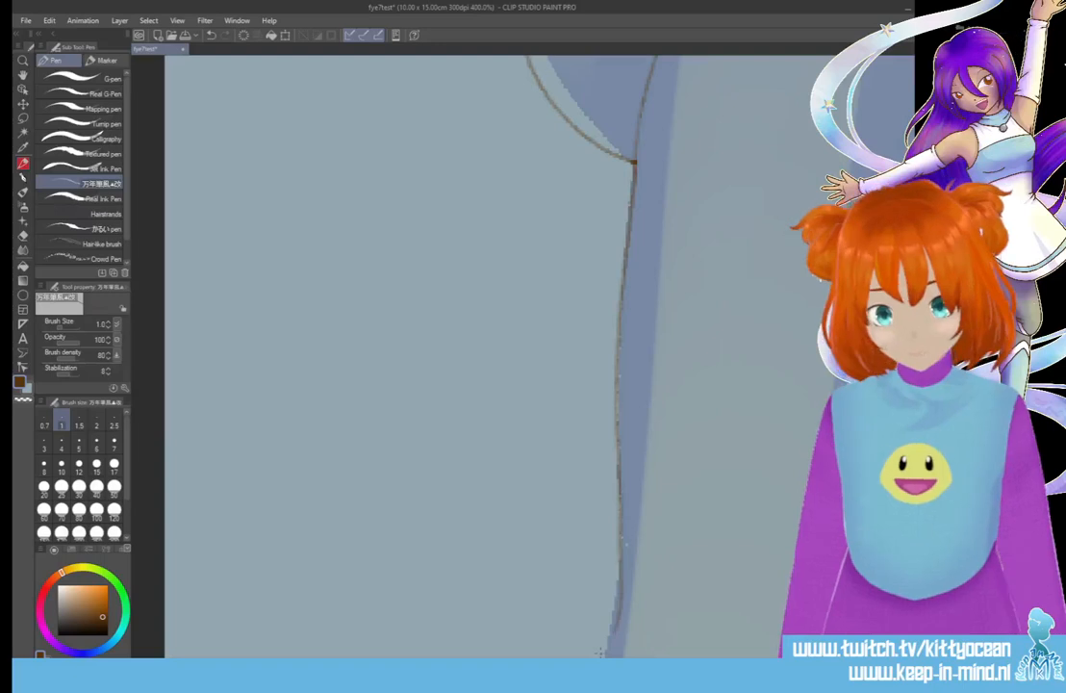
scroll(539, 356, "down", 4)
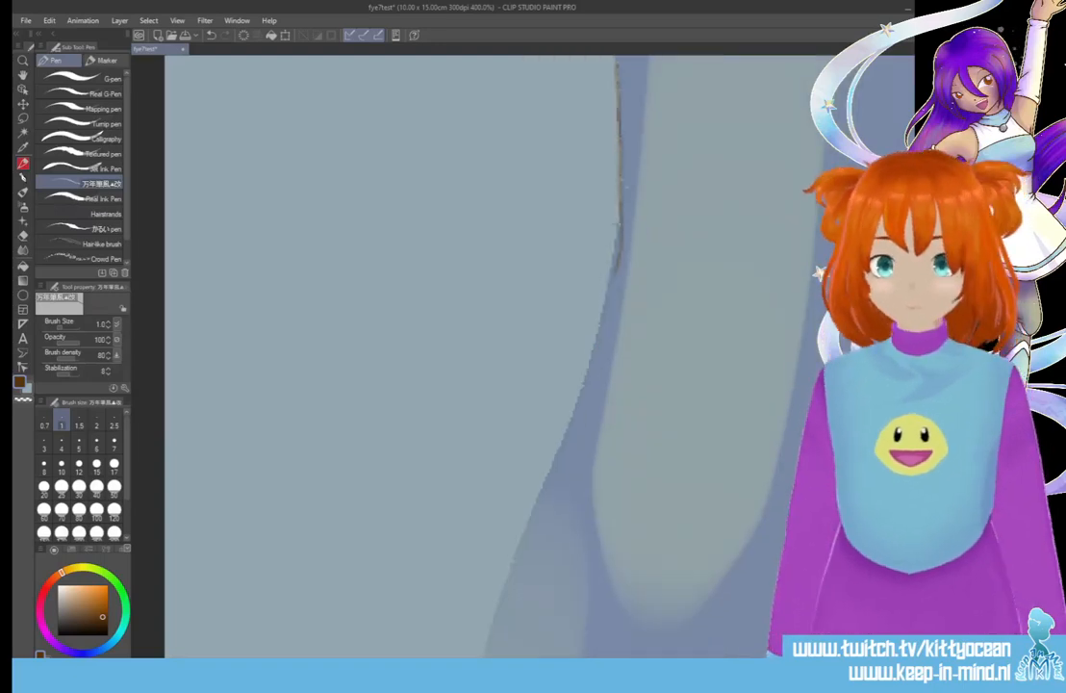
mouse_move(617, 212)
left_mouse_down()
mouse_move(500, 571)
mouse_move(483, 655)
left_mouse_up()
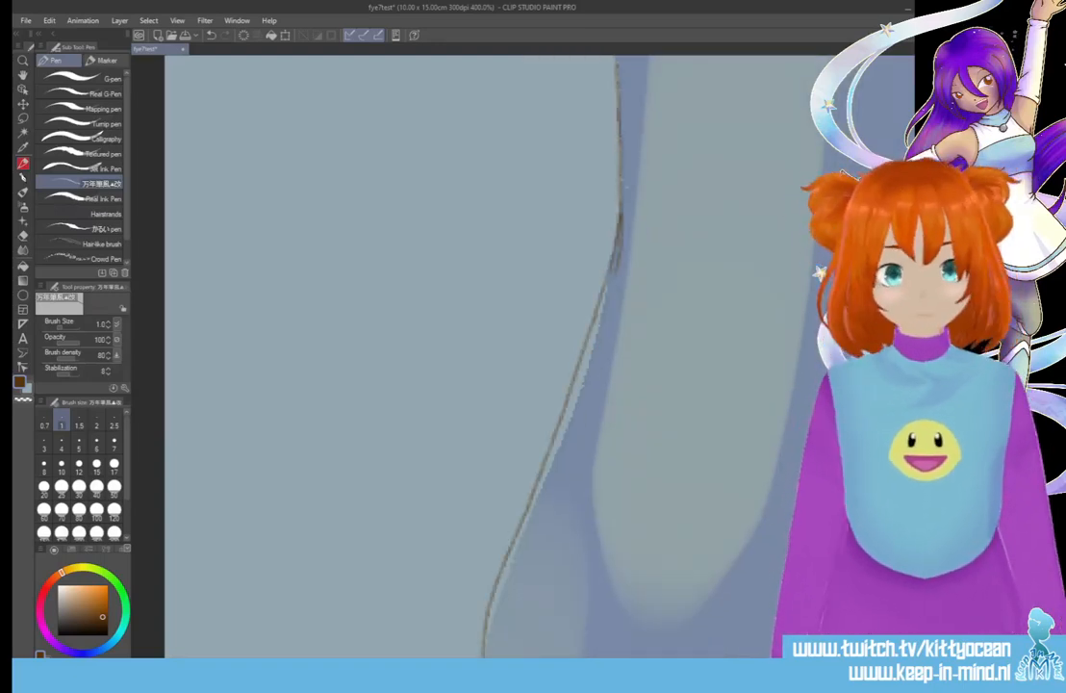
scroll(471, 356, "down", 2)
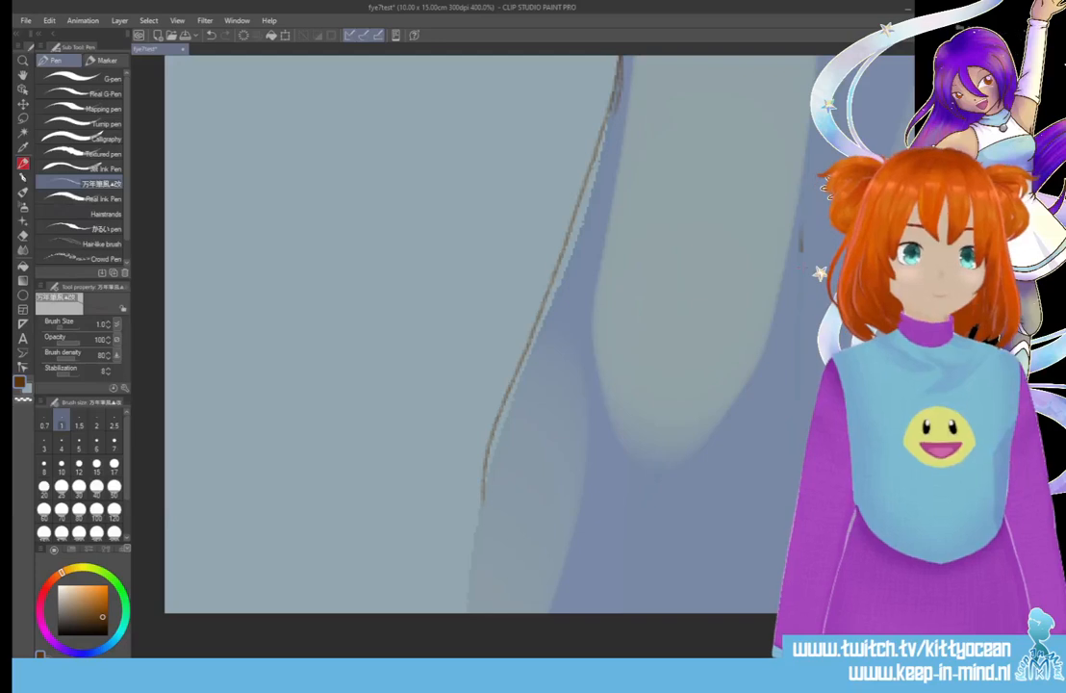
left_click_drag(483, 478, 469, 610)
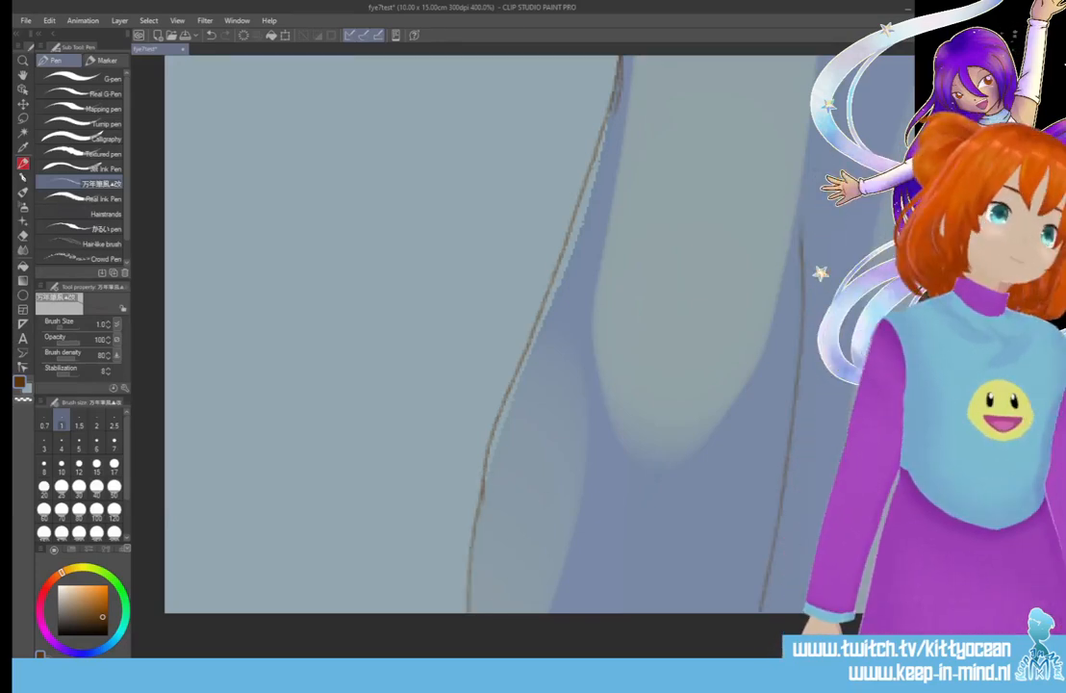
key("ctrl+z")
left_click_drag(483, 478, 487, 610)
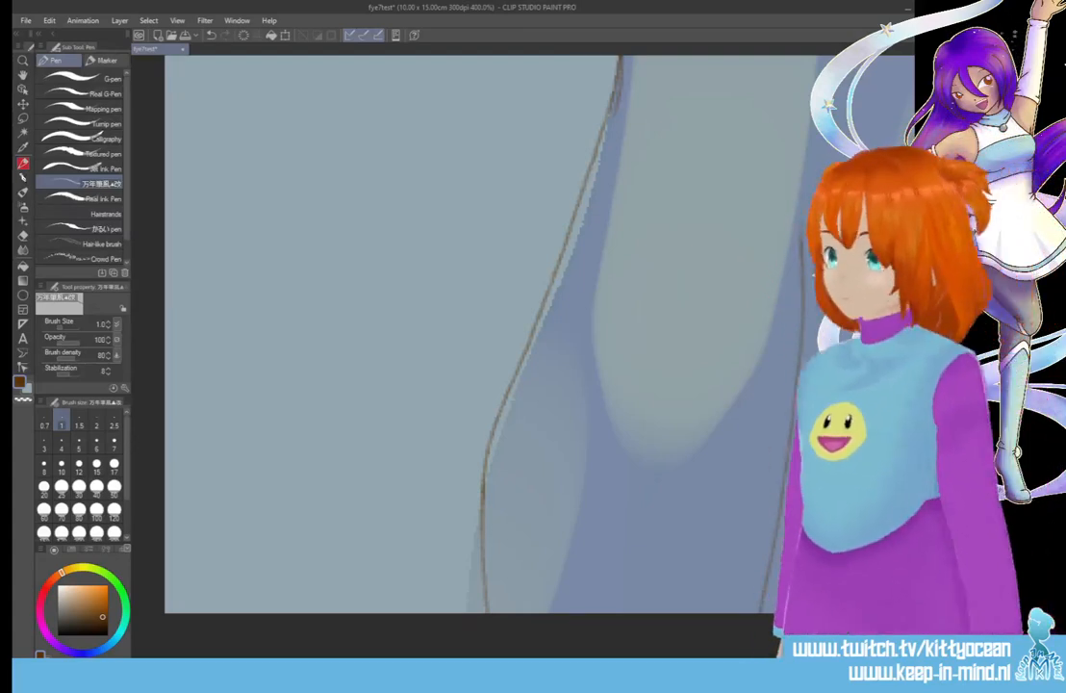
key("ctrl+z")
key("ctrl+z")
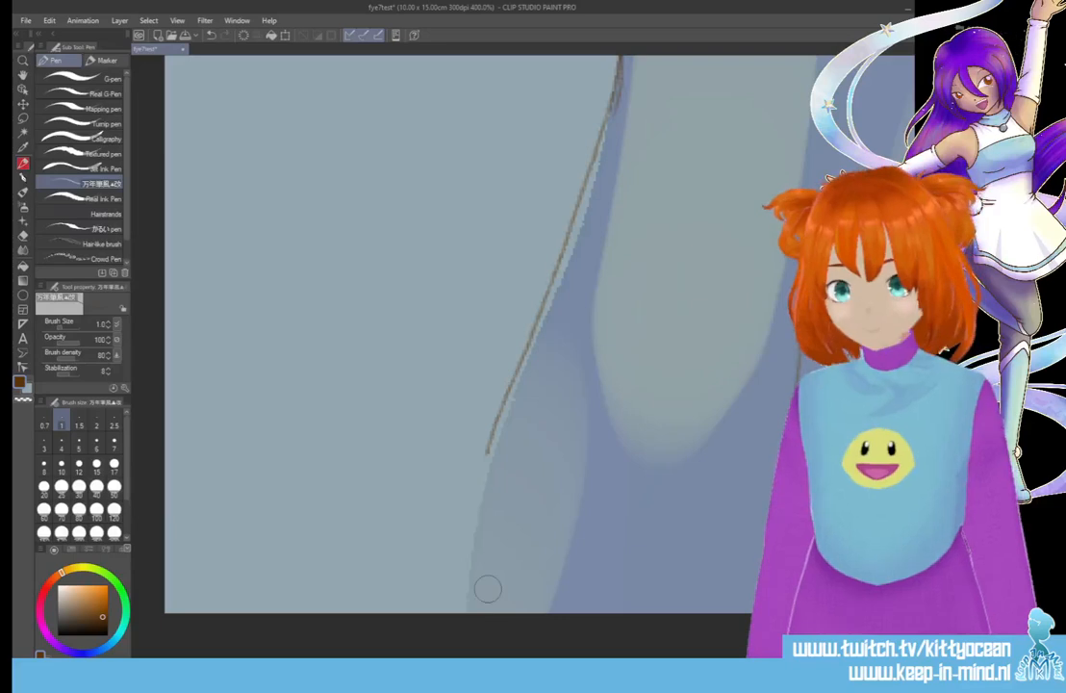
left_click_drag(487, 452, 452, 608)
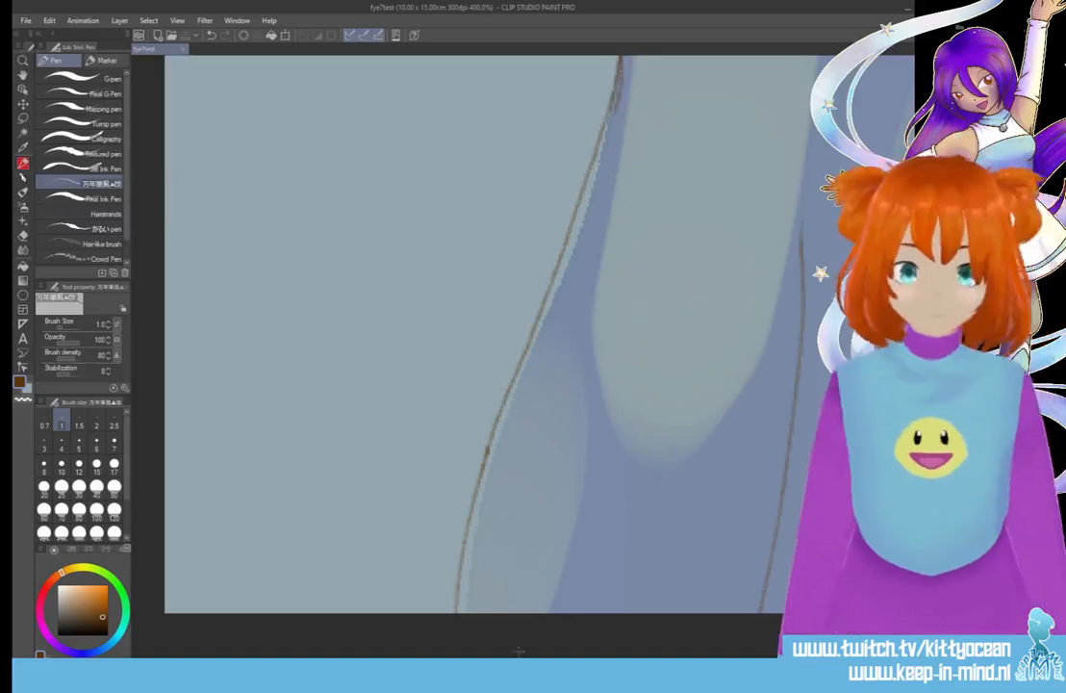
Ink the fabric edges and folds around the tips of the long hair strands, and a curved fold below the fur trim
left_click_drag(520, 650, 618, 650)
left_click_drag(908, 558, 908, 438)
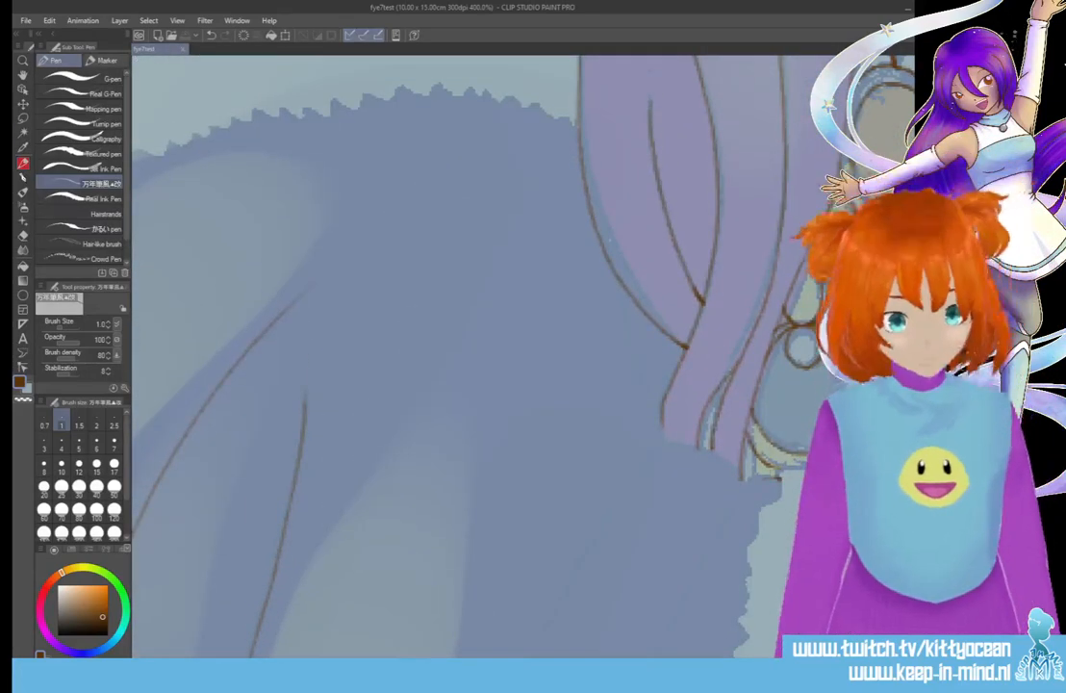
mouse_move(623, 484)
left_mouse_down()
mouse_move(746, 487)
mouse_move(661, 652)
left_mouse_up()
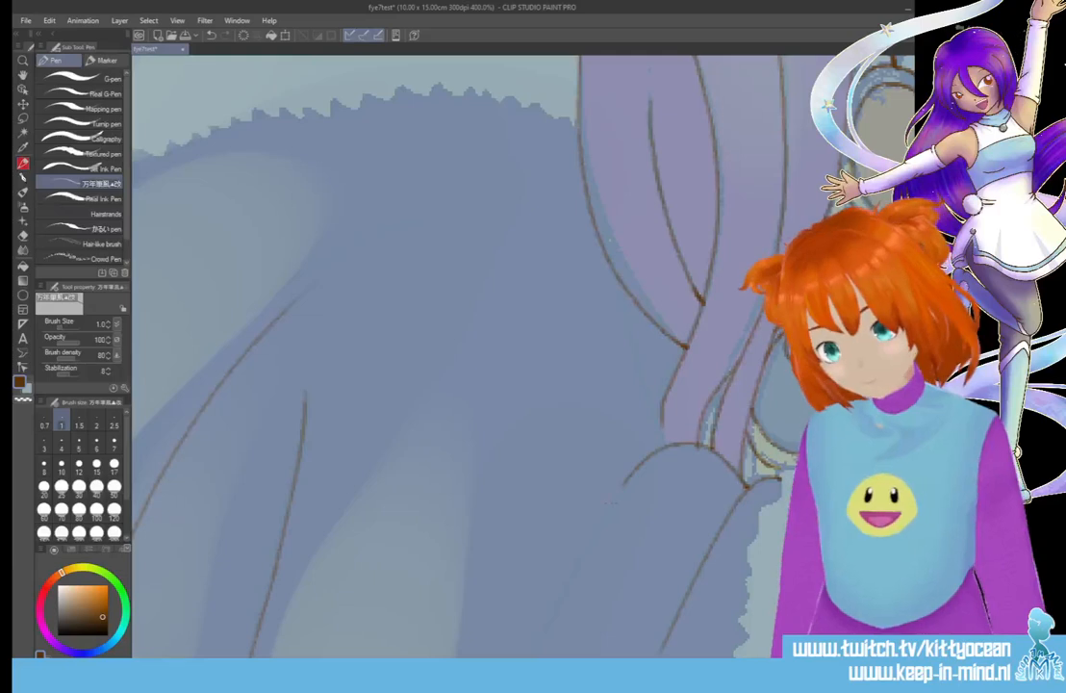
left_click_drag(617, 276, 652, 395)
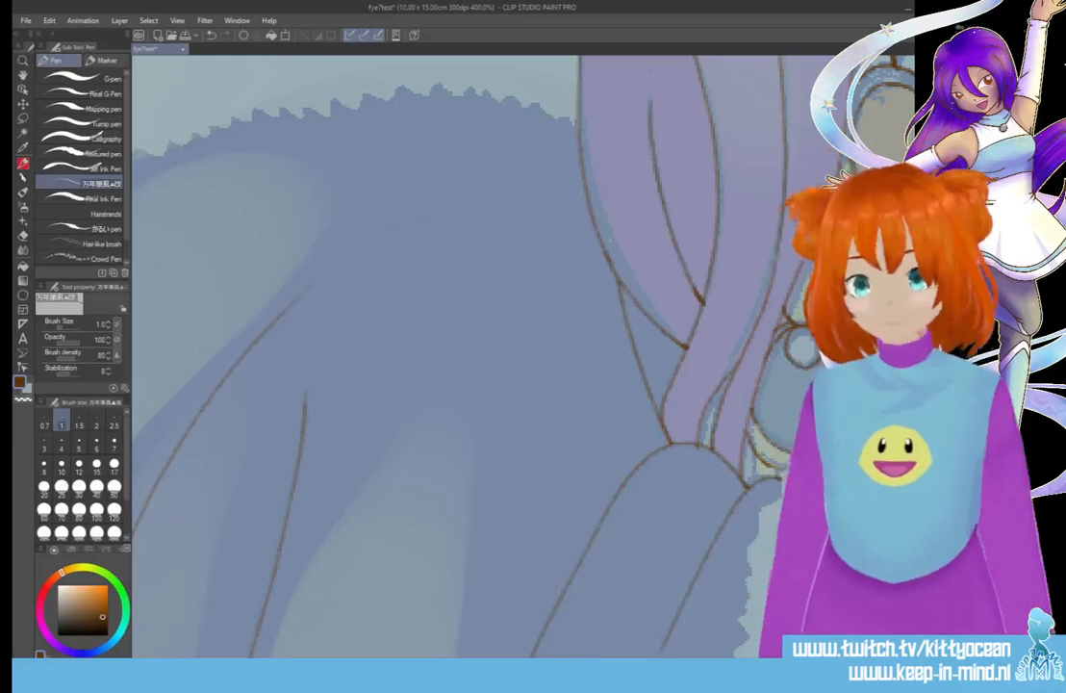
scroll(452, 356, "left", 5)
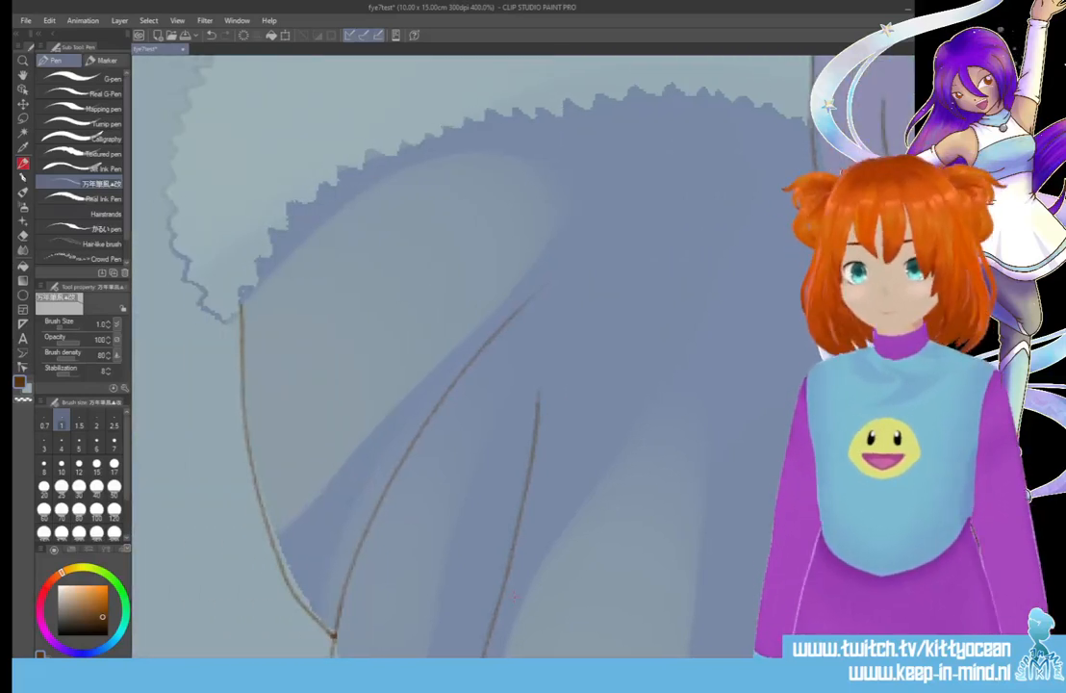
left_click_drag(498, 300, 770, 225)
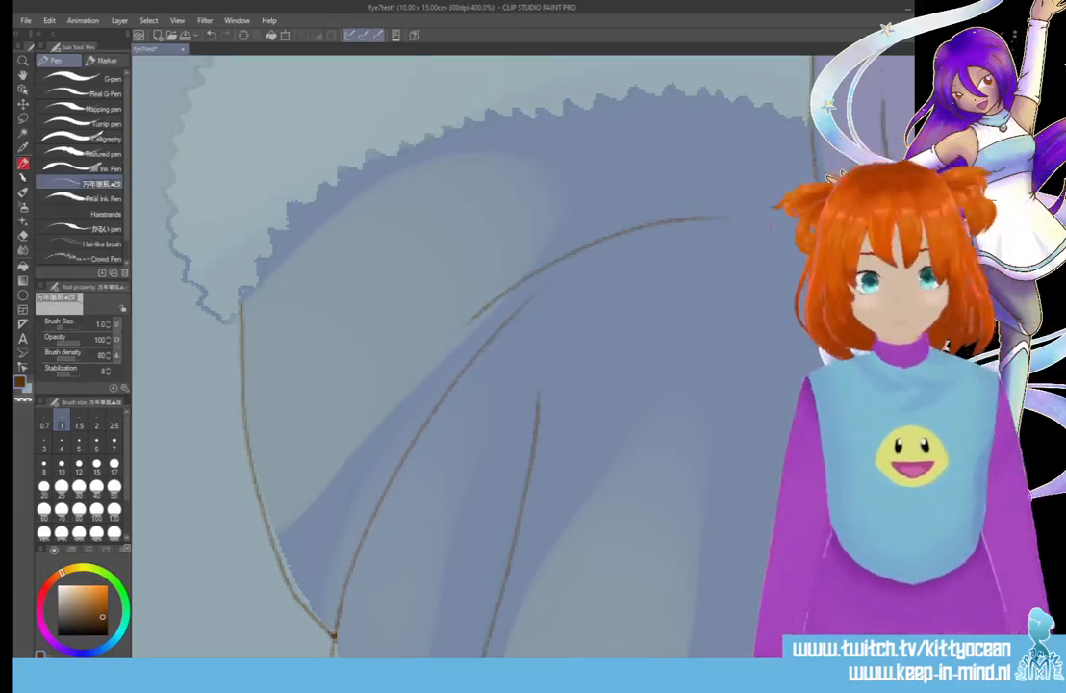
Extend the two fold lines that start at the hair tips down through the cloak between the side edge and the front fur trim
scroll(462, 356, "right", 3)
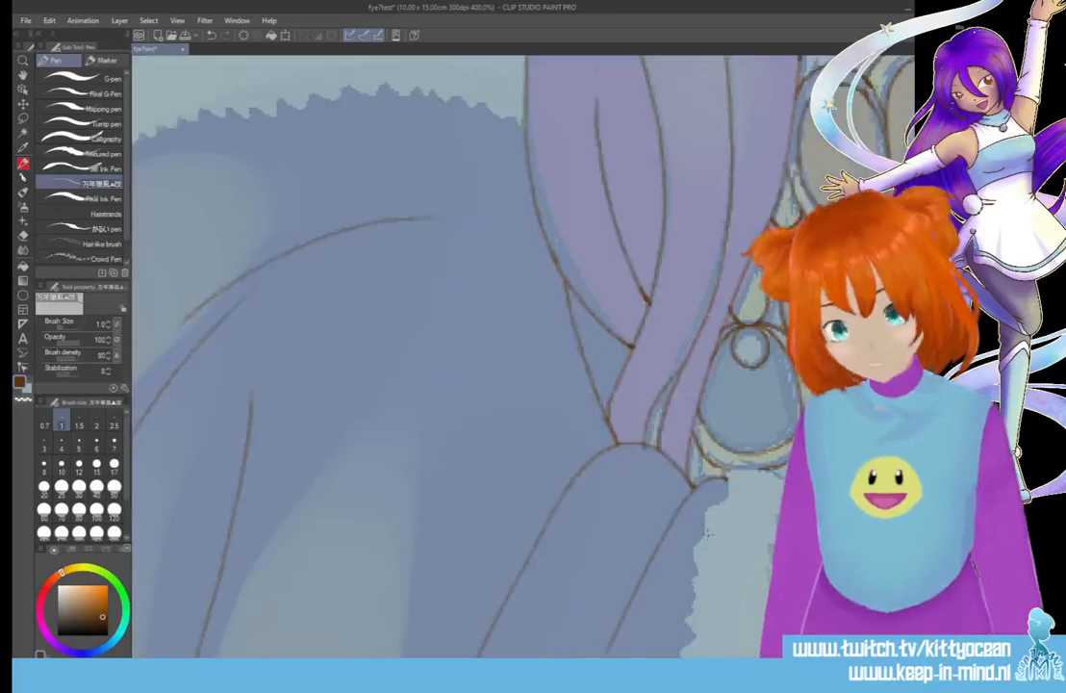
scroll(461, 356, "down", 5)
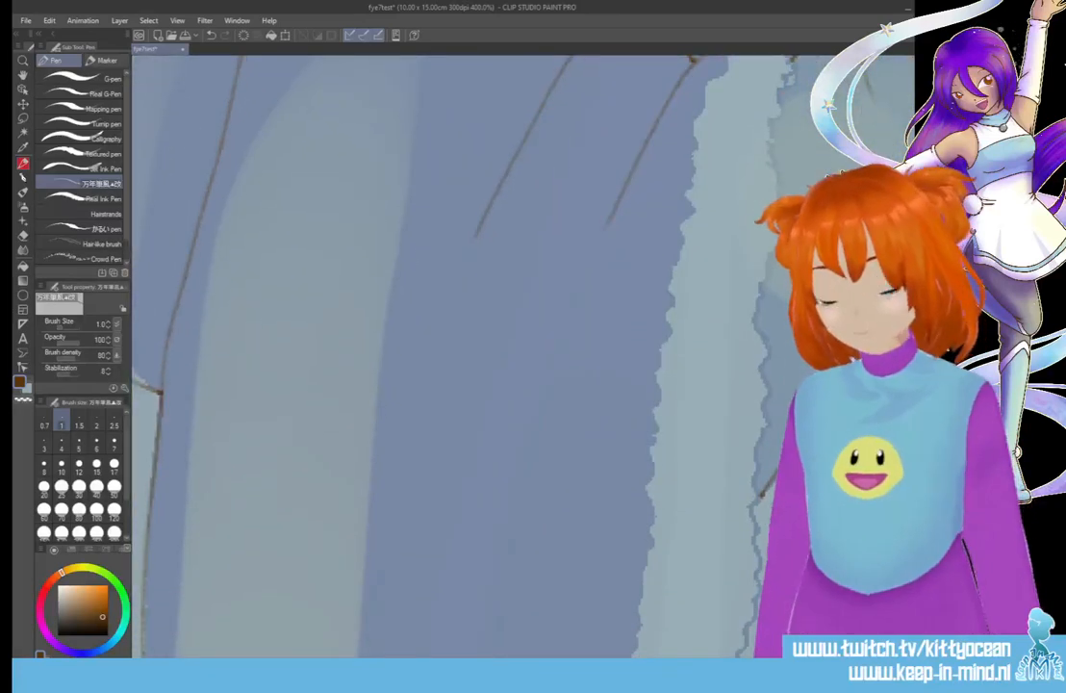
mouse_move(608, 219)
left_mouse_down()
mouse_move(539, 405)
mouse_move(498, 630)
left_mouse_up()
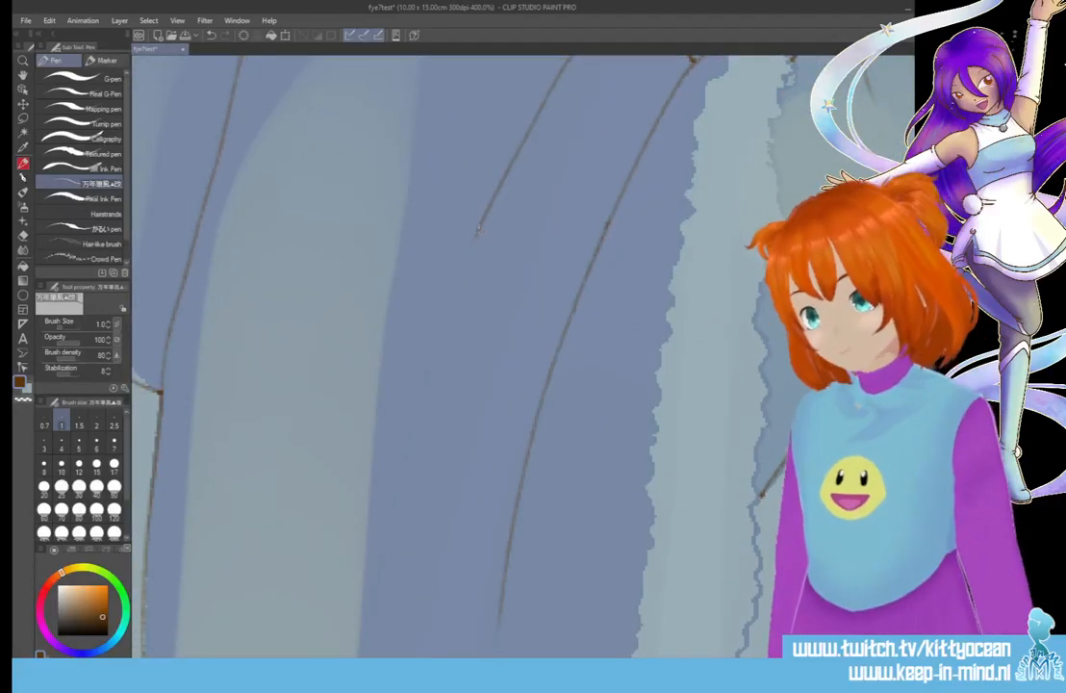
mouse_move(478, 228)
left_mouse_down()
mouse_move(420, 382)
mouse_move(370, 654)
left_mouse_up()
scroll(461, 356, "down", 1)
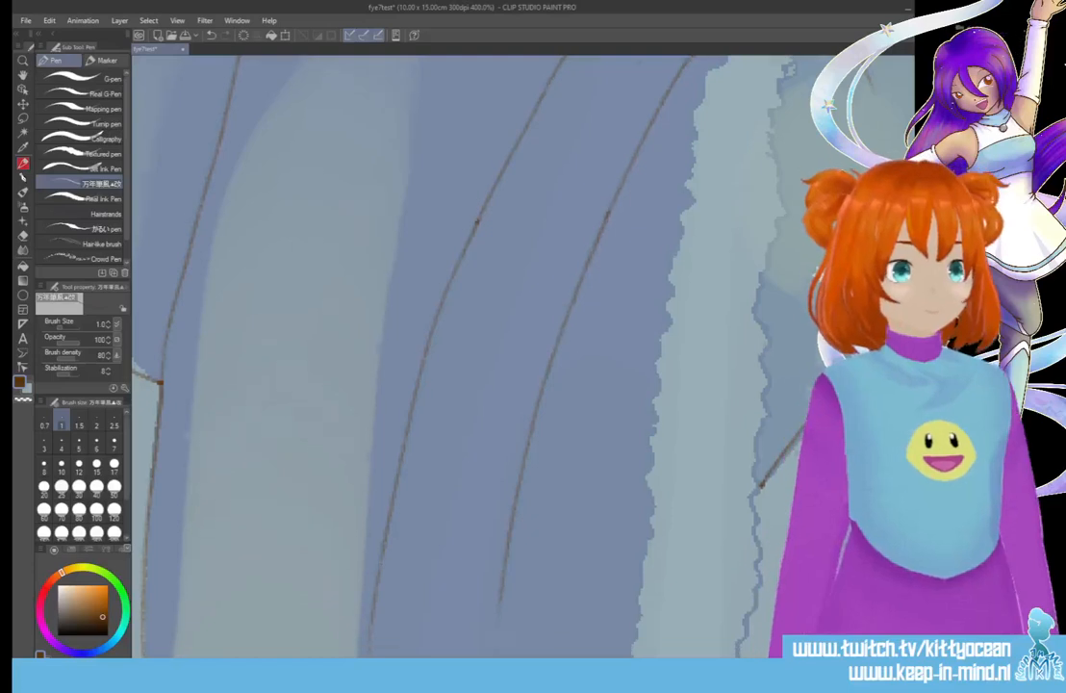
scroll(462, 356, "down", 6)
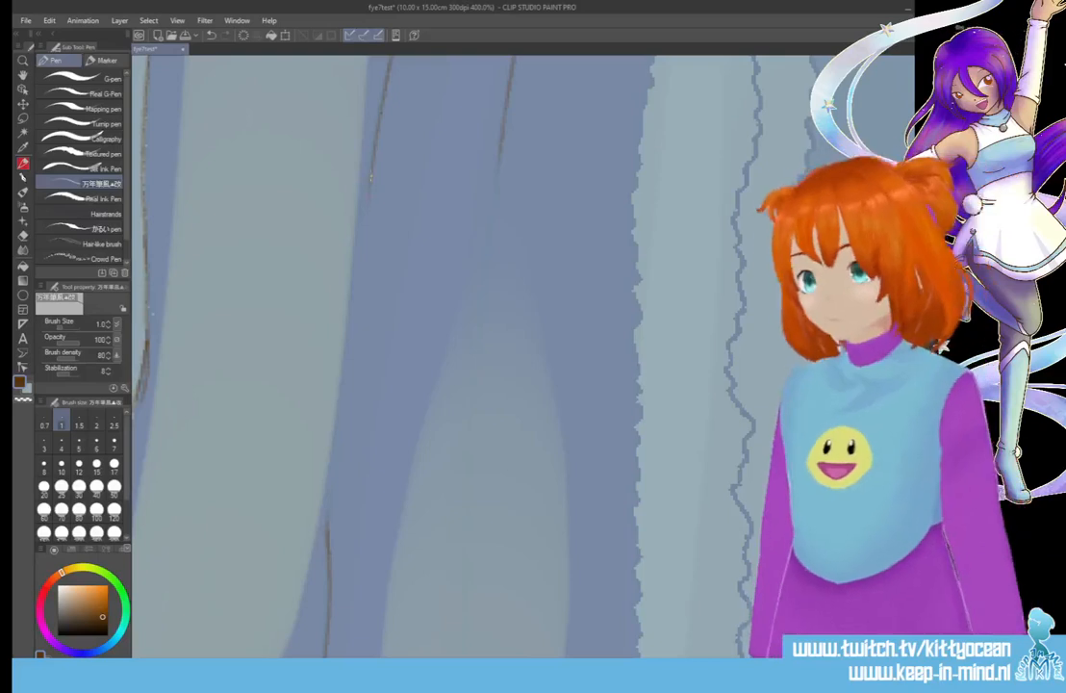
left_click_drag(373, 171, 344, 529)
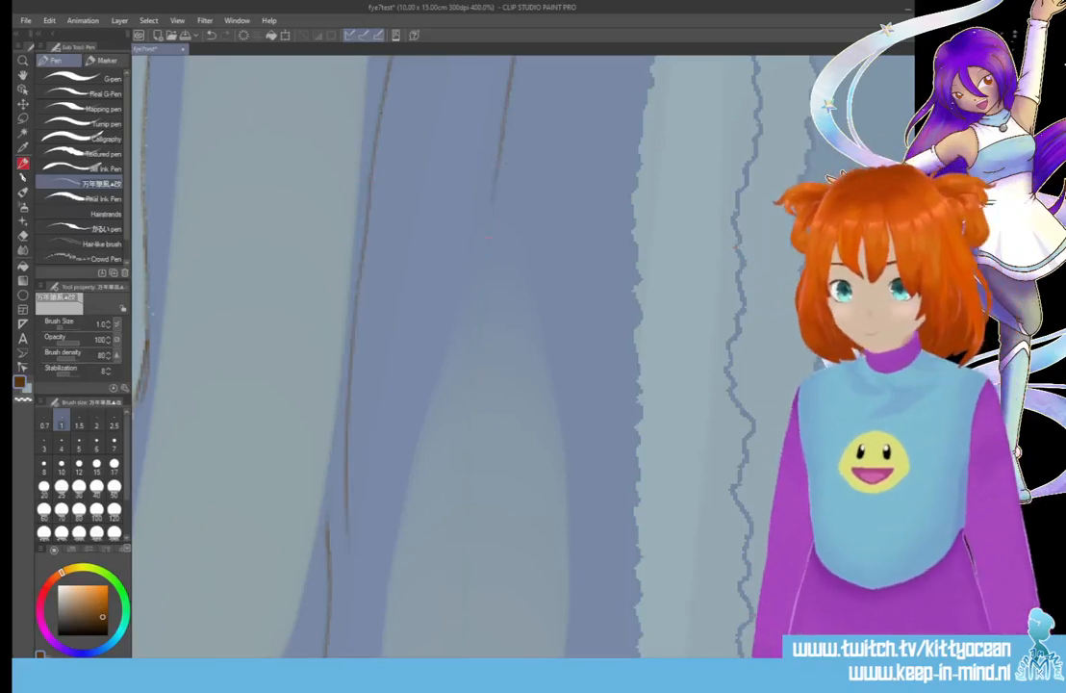
left_click_drag(487, 237, 472, 384)
Ink the two short creases running from the front fur trim towards the left side gem of the pendant
left_click_drag(495, 661, 595, 661)
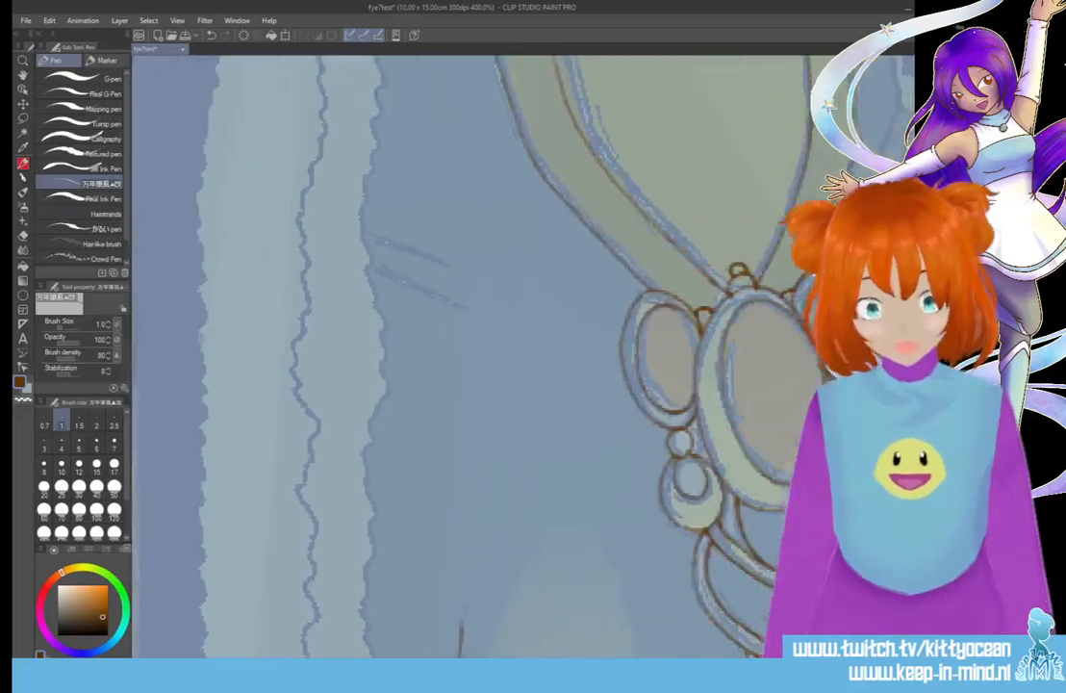
left_click_drag(365, 222, 485, 277)
left_click_drag(377, 277, 524, 315)
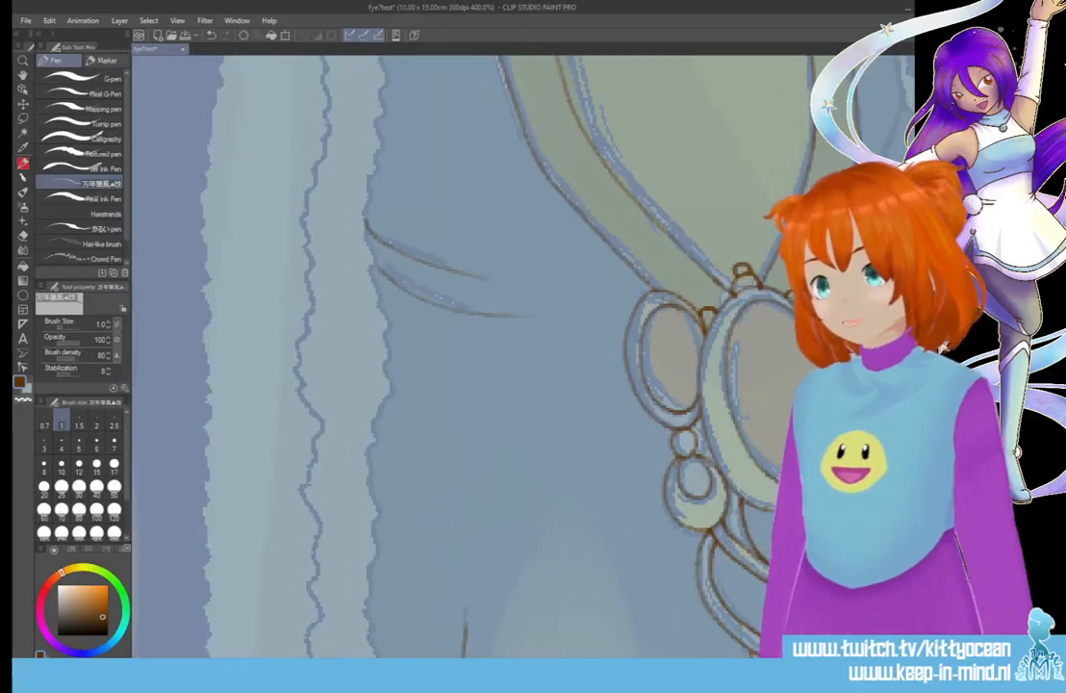
Ink the dress edge to the right of the pendant's neck band, and outline the folded corner with its two creases below it
scroll(481, 356, "right", 5)
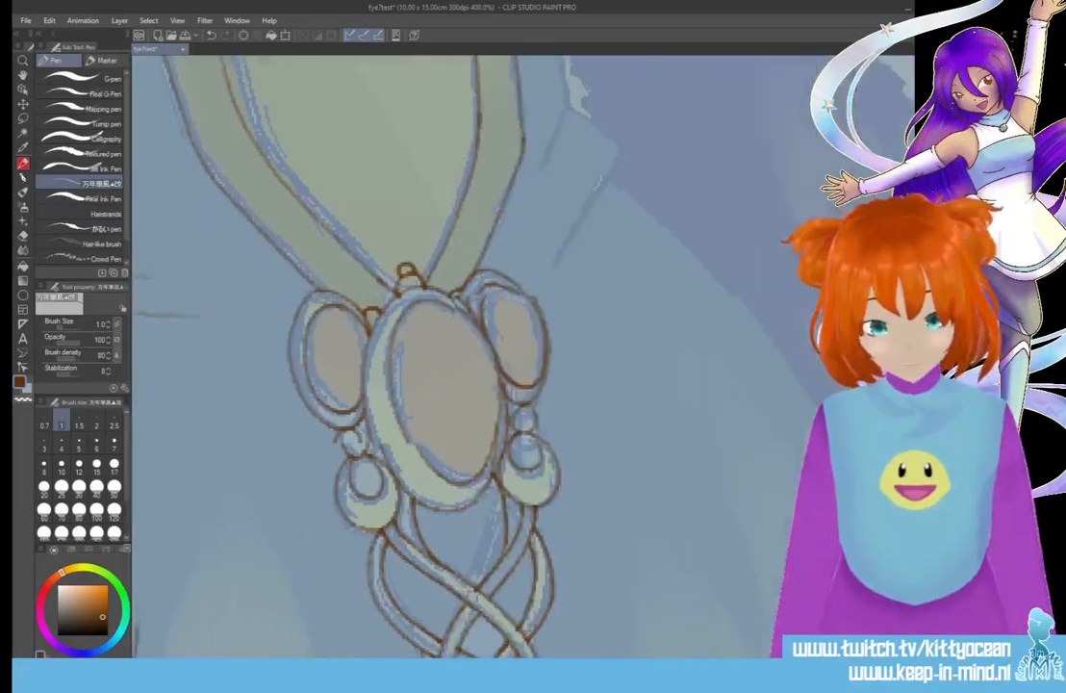
scroll(481, 355, "up", 10)
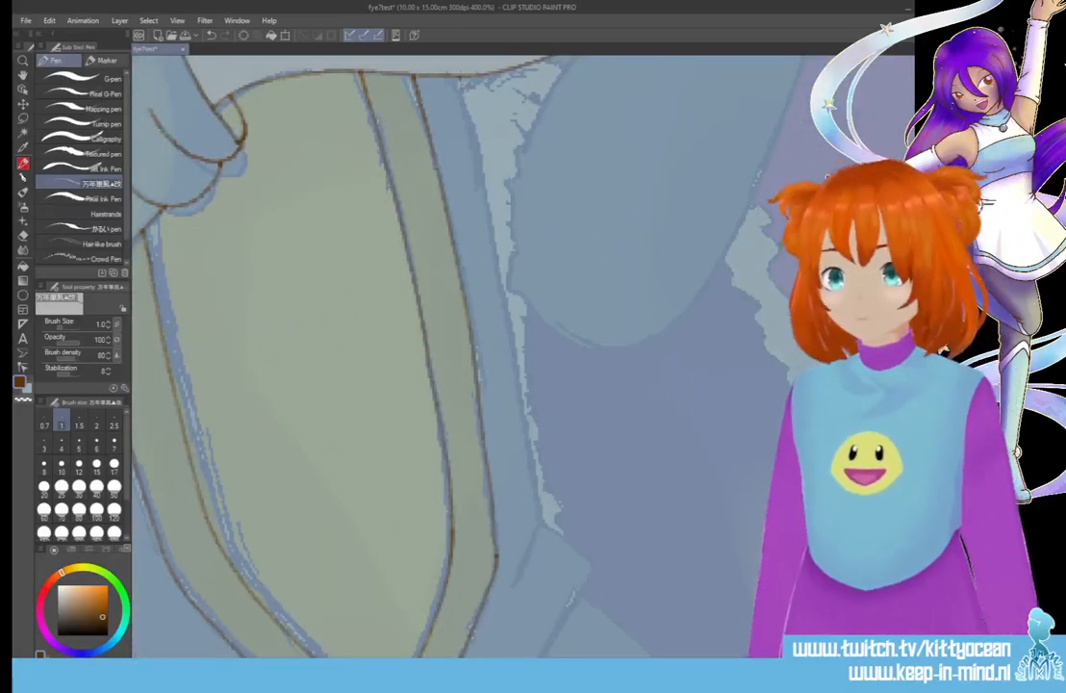
left_click_drag(464, 77, 527, 472)
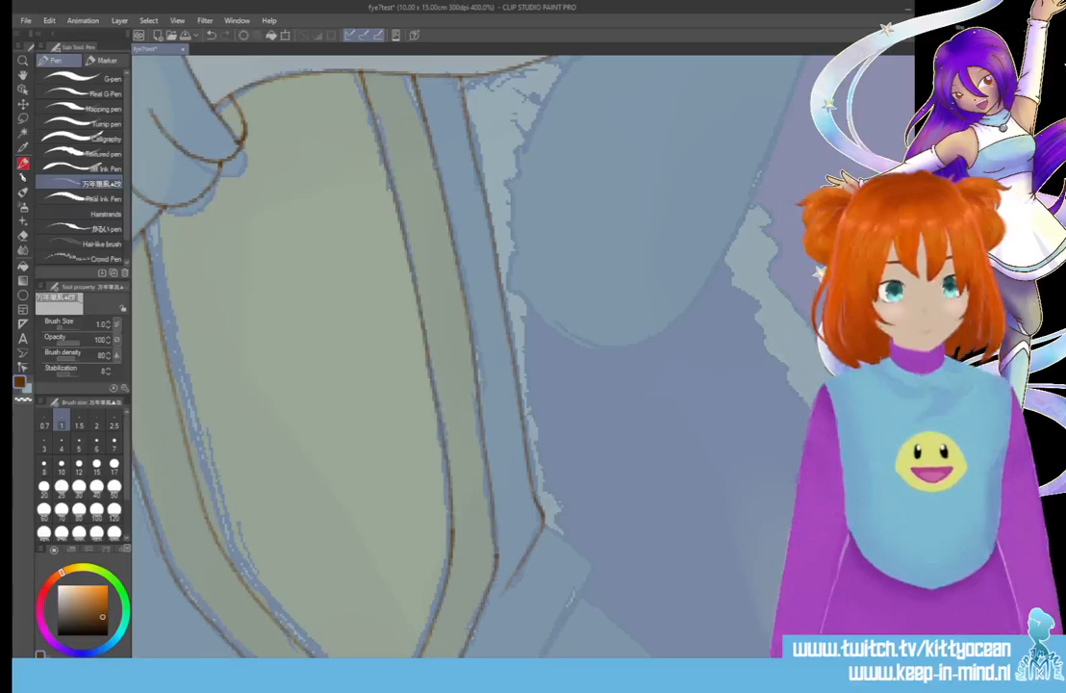
scroll(481, 356, "down", 3)
mouse_move(543, 409)
left_mouse_down()
mouse_move(594, 445)
mouse_move(527, 567)
left_mouse_up()
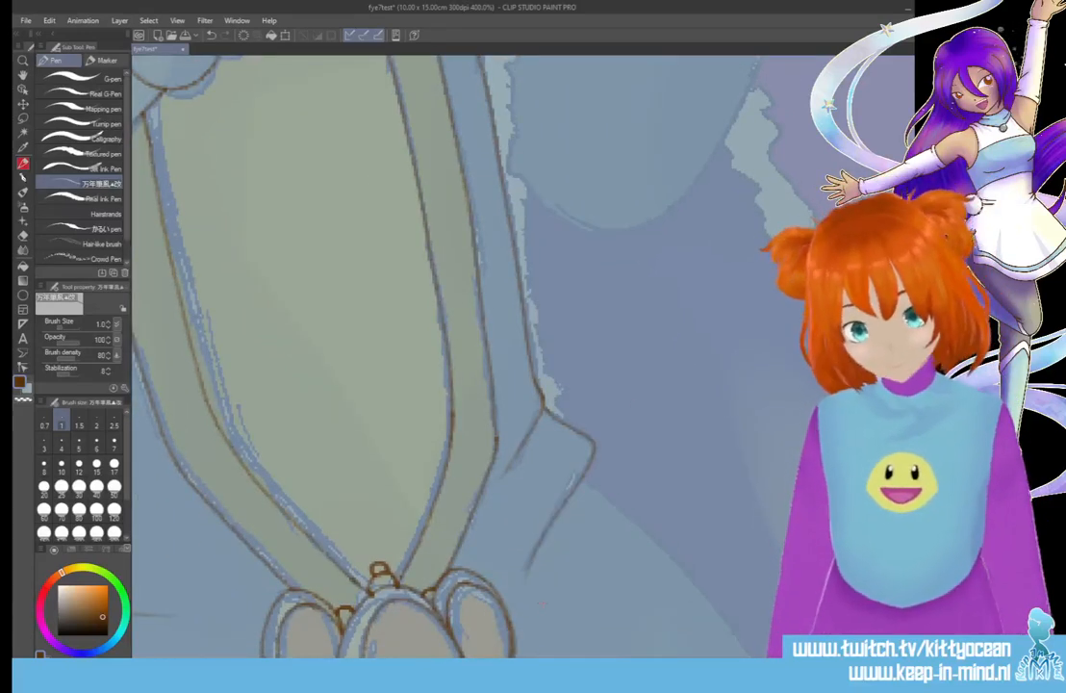
Ink the long diagonal dress edge from the folded corner down to the existing fold line right of the pendant
scroll(519, 356, "down", 7)
scroll(519, 356, "right", 5)
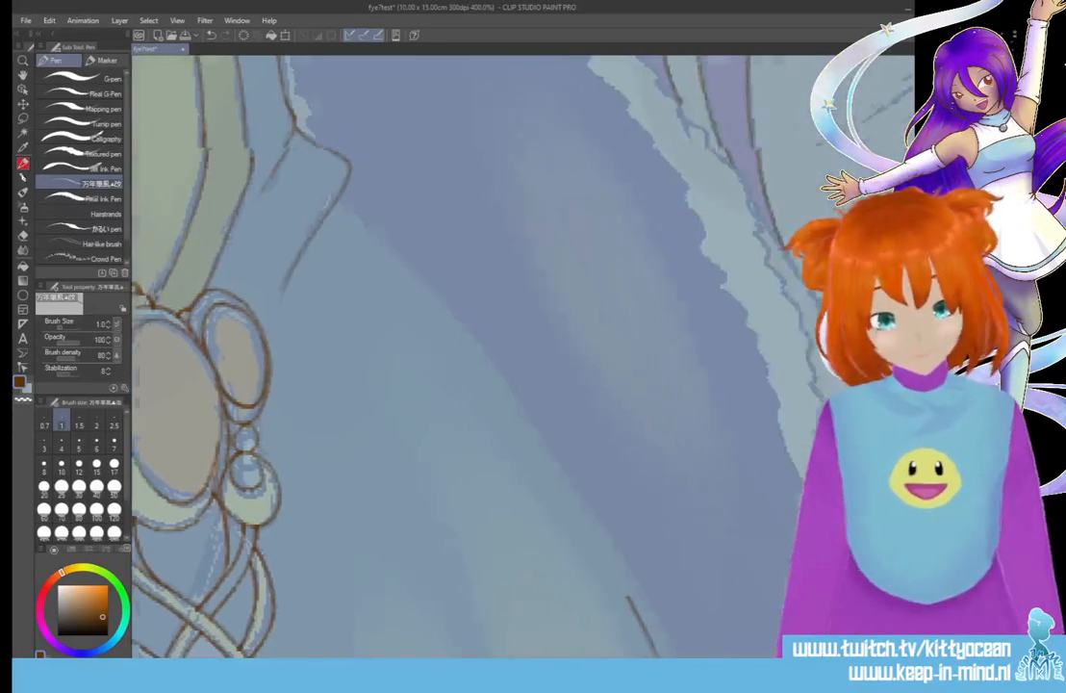
mouse_move(259, 199)
left_mouse_down()
mouse_move(361, 293)
mouse_move(504, 533)
left_mouse_up()
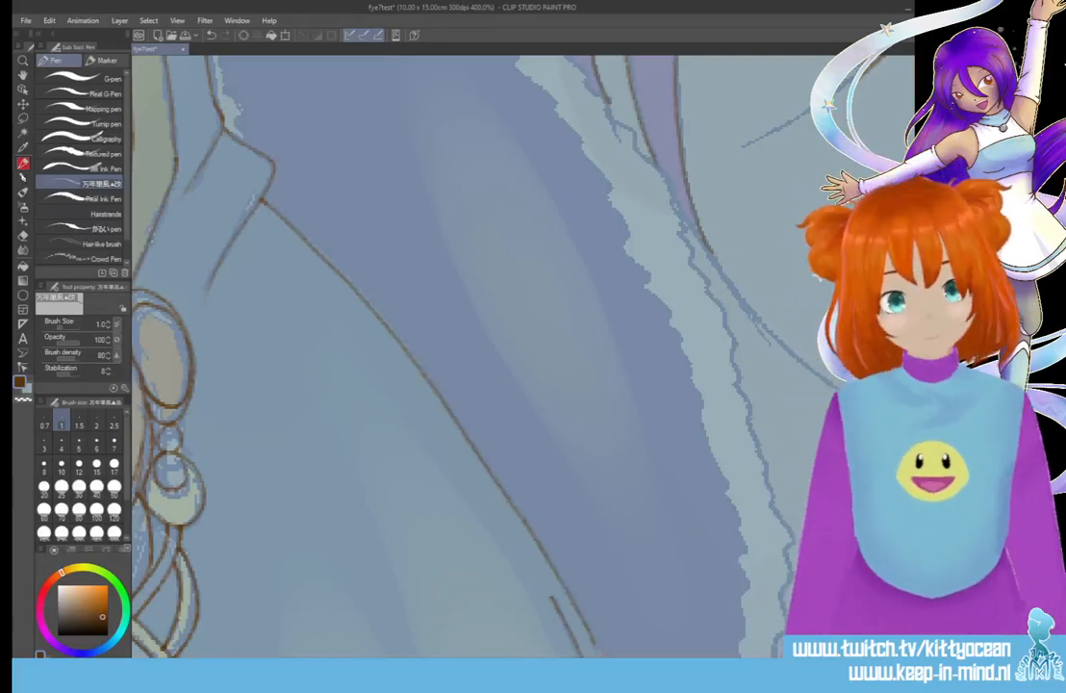
Continue the long diagonal dress edge past the existing fold line down to the lower edge of the canvas
scroll(520, 356, "down", 8)
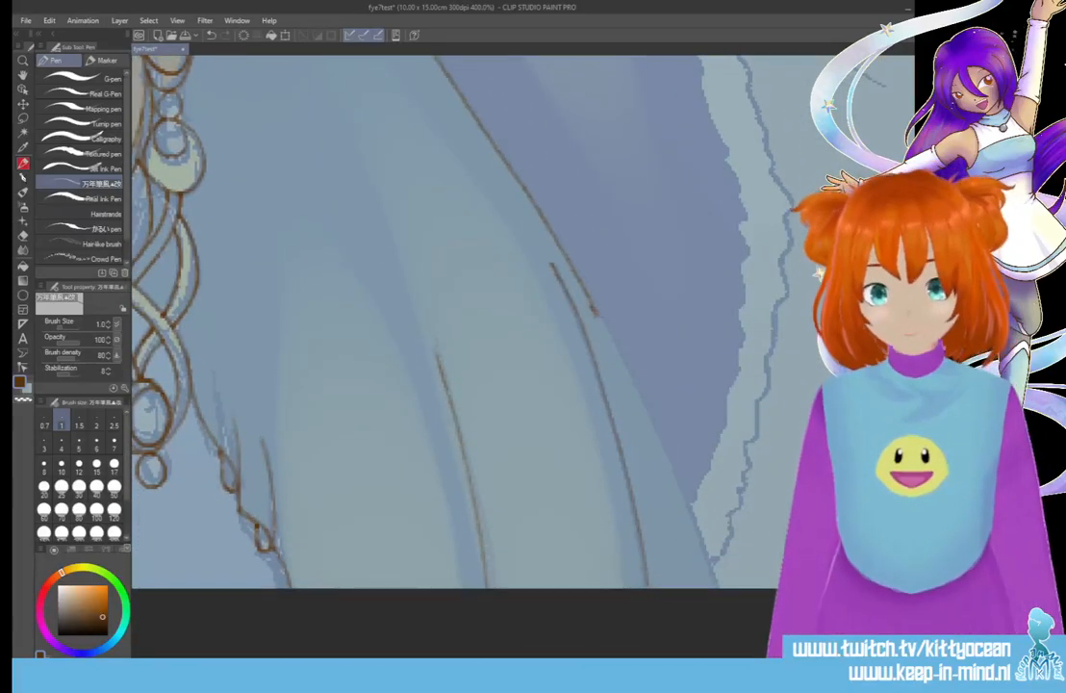
left_click_drag(544, 330, 620, 513)
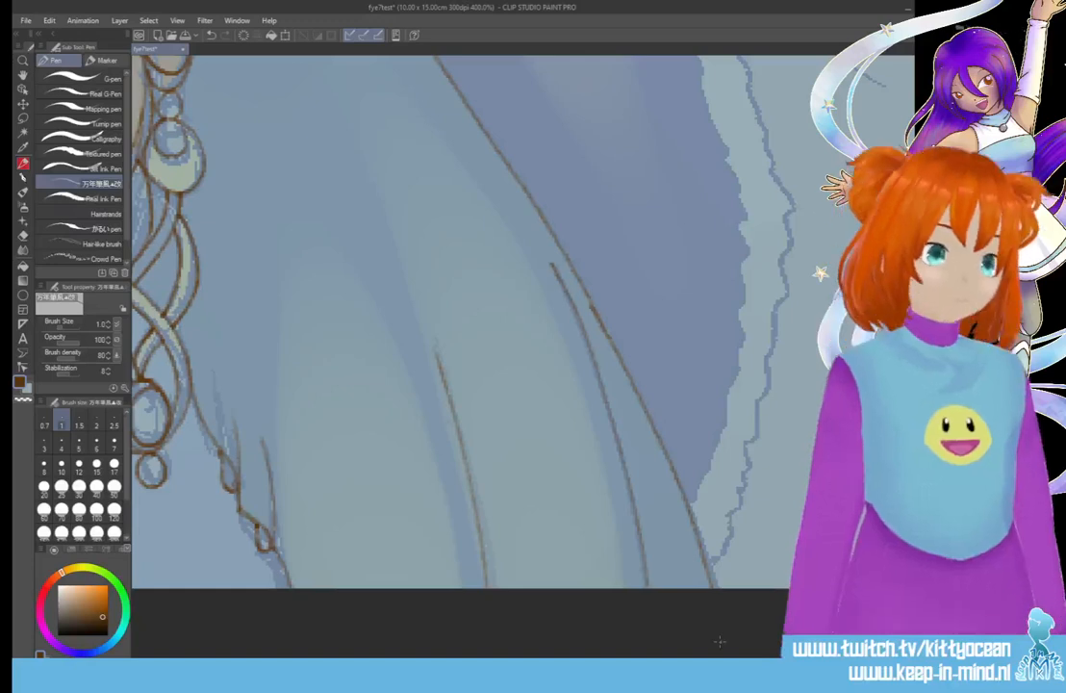
scroll(461, 317, "up", 10)
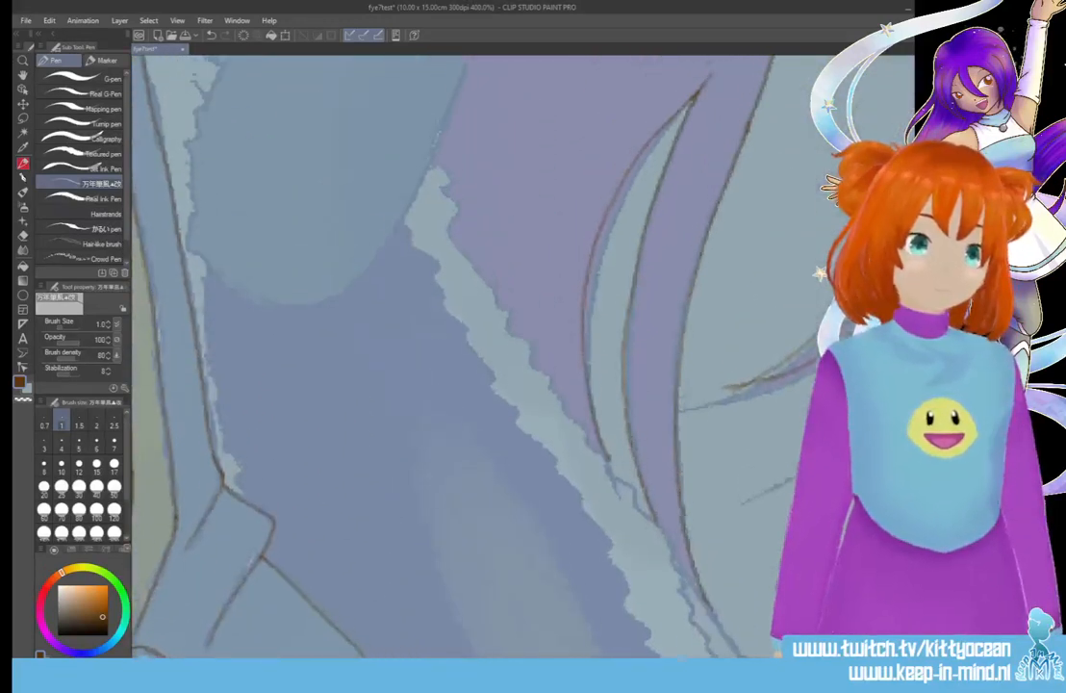
scroll(461, 356, "down", 1)
left_click_drag(586, 258, 633, 330)
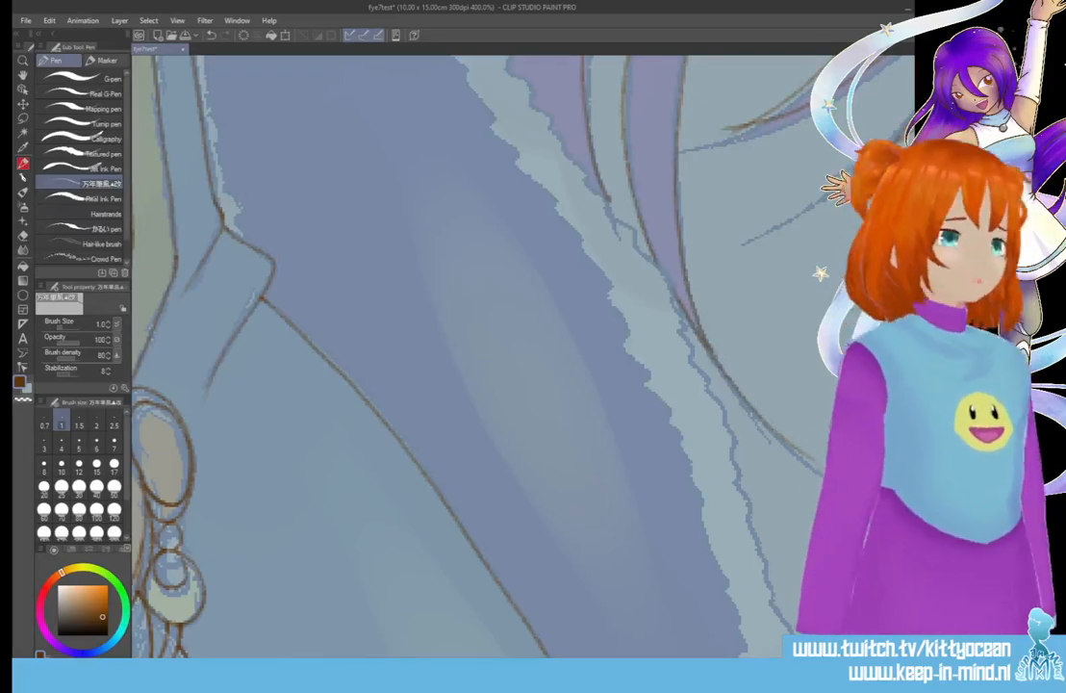
Ink the folded sleeve top beside the hand with its short creases, and outline the rounded sleeve shape hanging below it
scroll(471, 356, "up", 5)
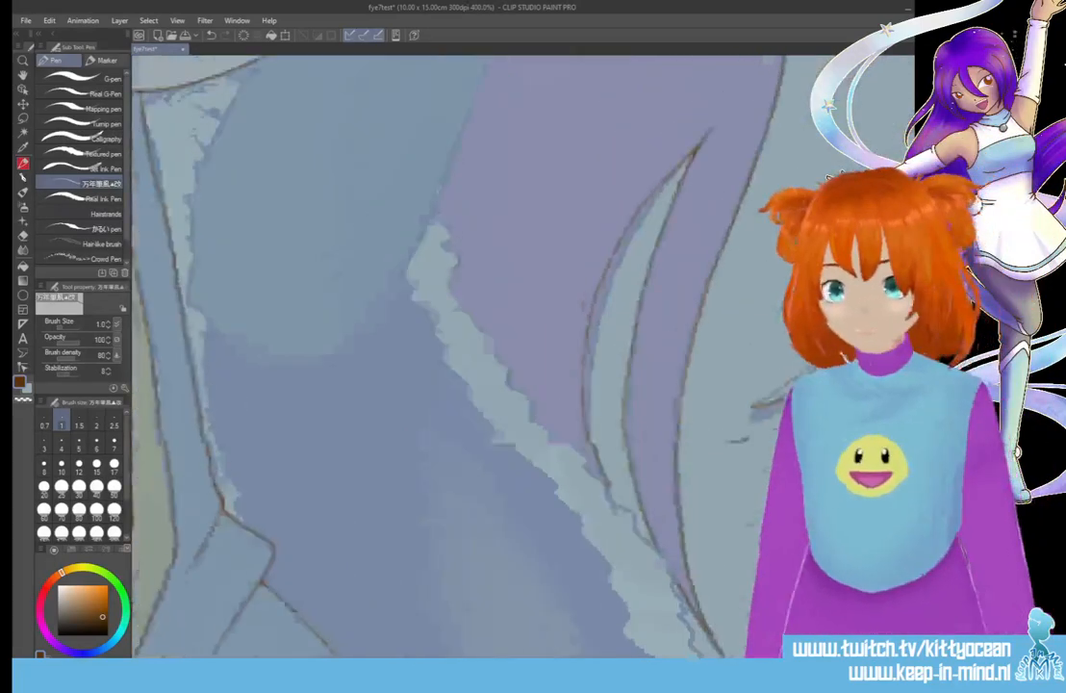
scroll(472, 356, "up", 1)
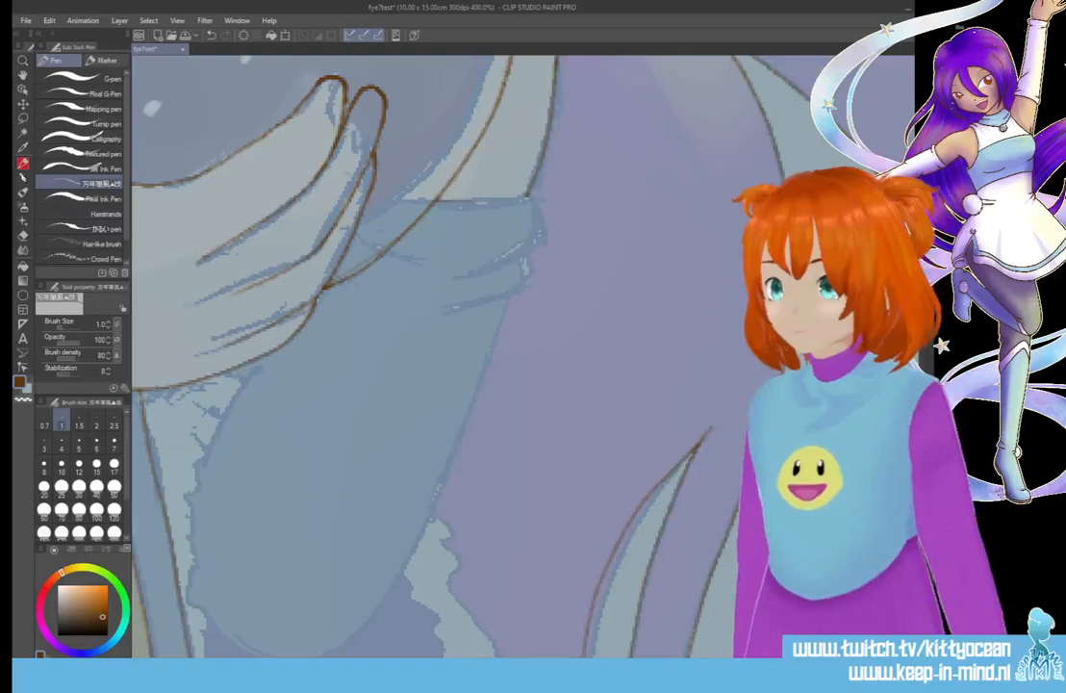
mouse_move(528, 199)
left_mouse_down()
mouse_move(523, 252)
mouse_move(459, 272)
left_mouse_up()
left_click_drag(383, 246, 422, 259)
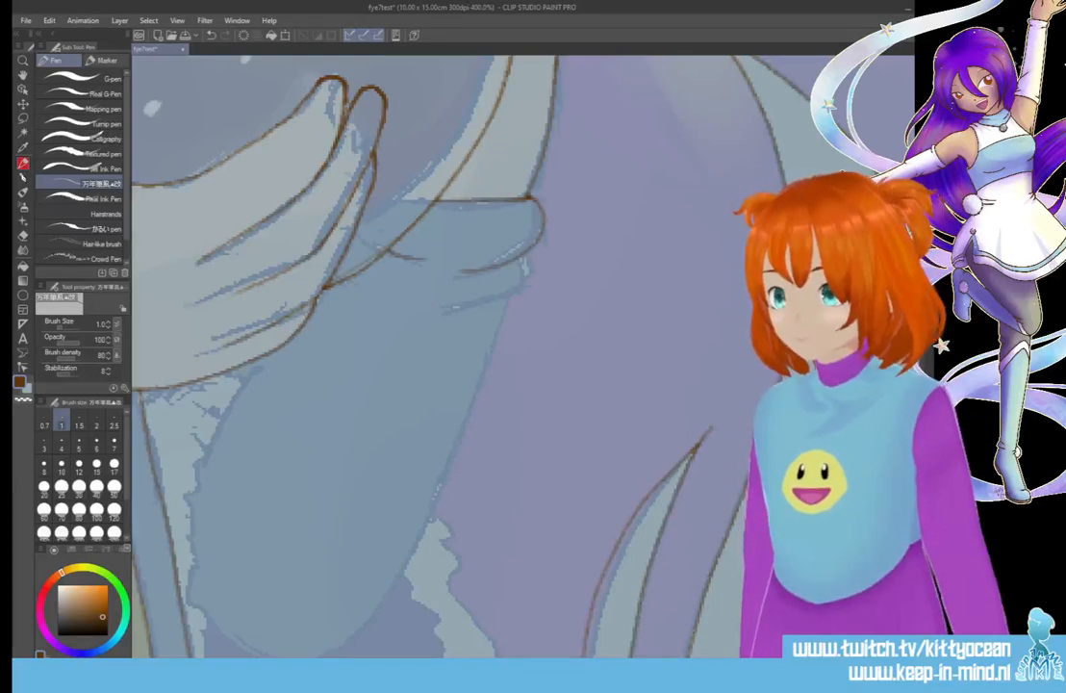
mouse_move(426, 308)
left_mouse_down()
mouse_move(504, 296)
mouse_move(525, 254)
left_mouse_up()
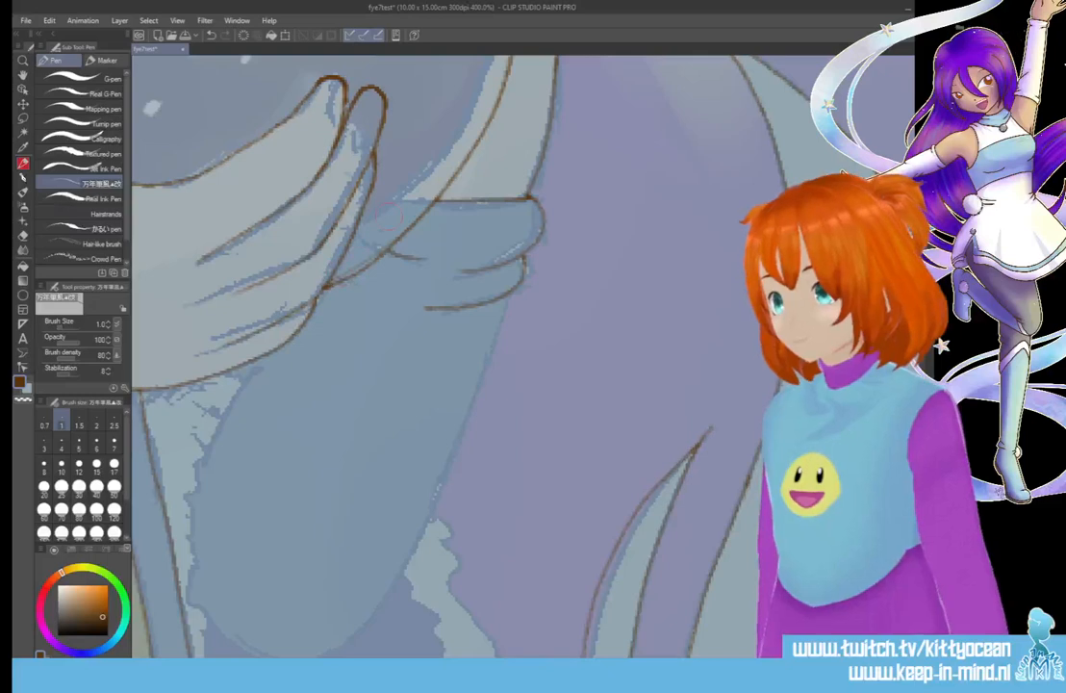
left_click_drag(329, 279, 383, 252)
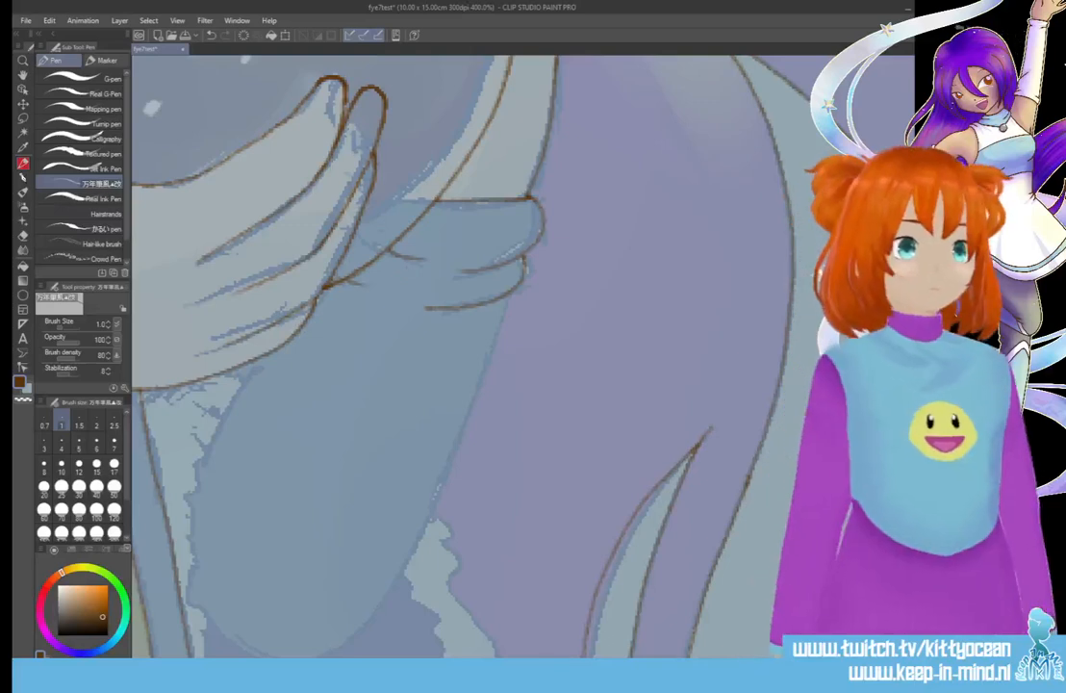
scroll(433, 356, "down", 3)
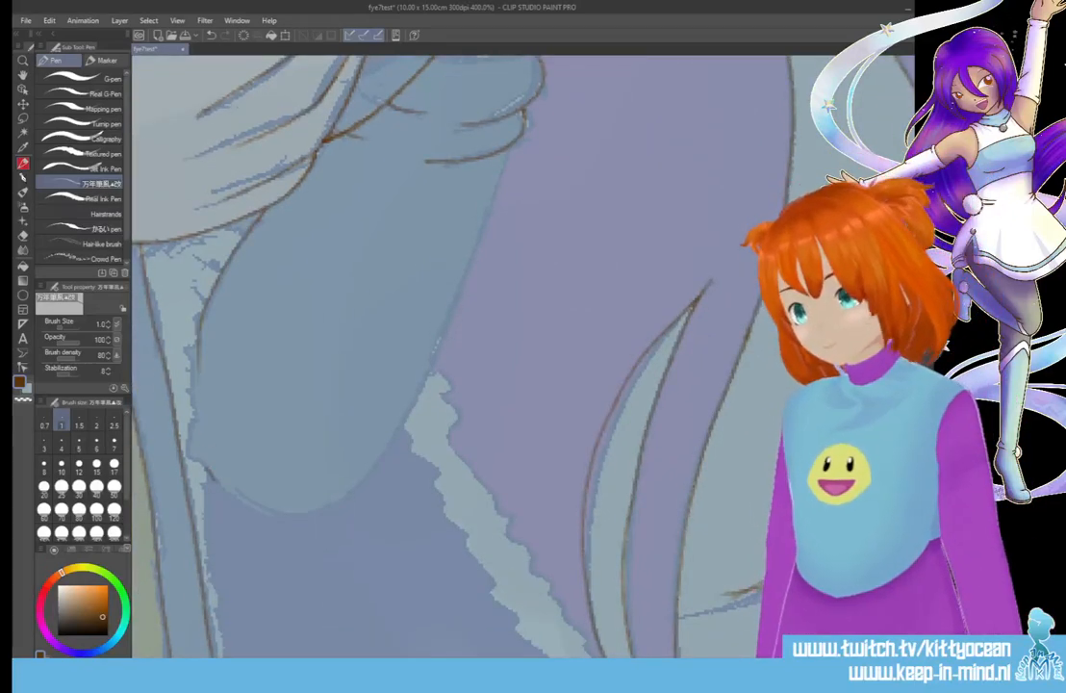
left_click_drag(318, 428, 435, 135)
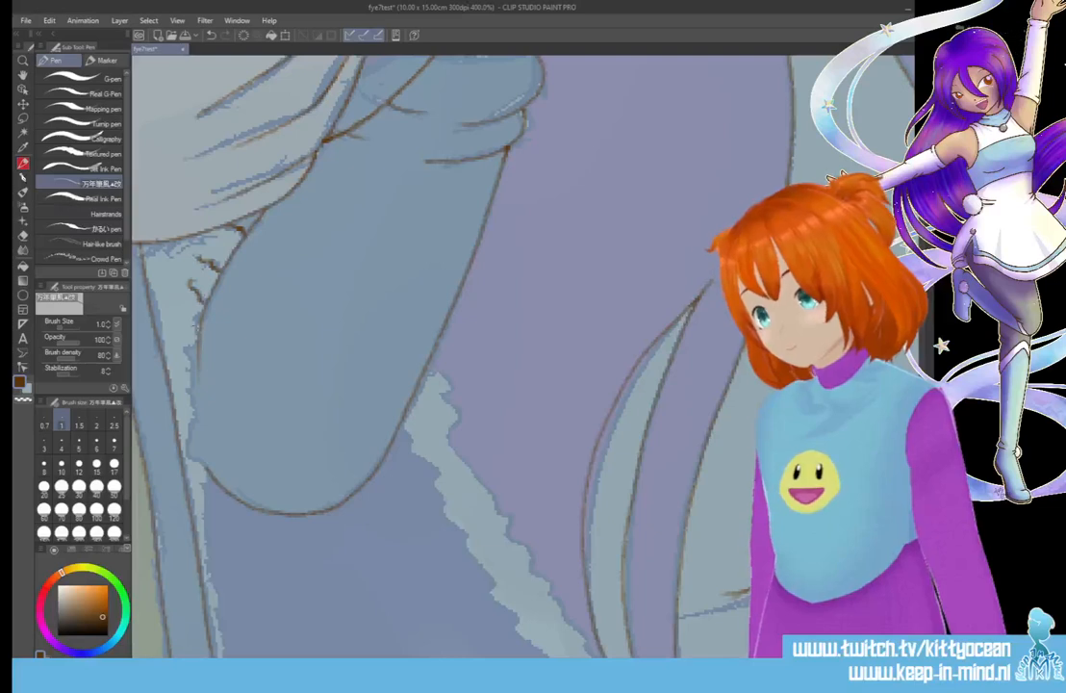
Ink the jagged edge of the narrow fur trim between the sleeve and the neck band, from the hand down to the folded dress corner
mouse_move(197, 325)
left_mouse_down()
mouse_move(182, 393)
mouse_move(206, 526)
left_mouse_up()
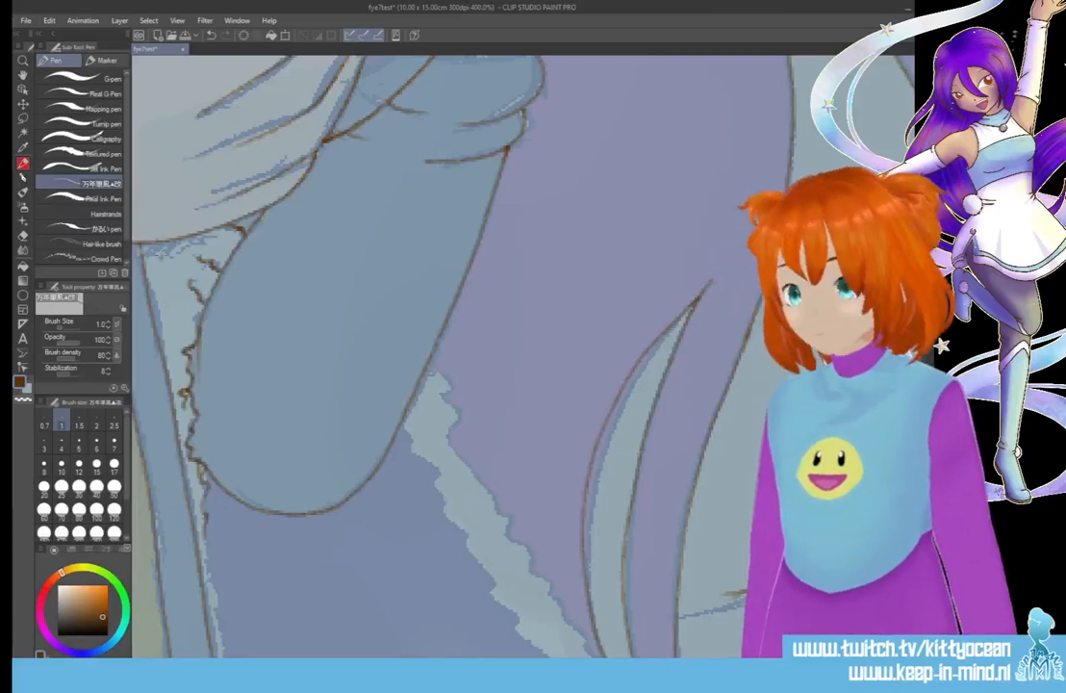
mouse_move(193, 239)
left_mouse_down()
mouse_move(171, 255)
mouse_move(223, 235)
mouse_move(228, 242)
mouse_move(148, 258)
left_mouse_up()
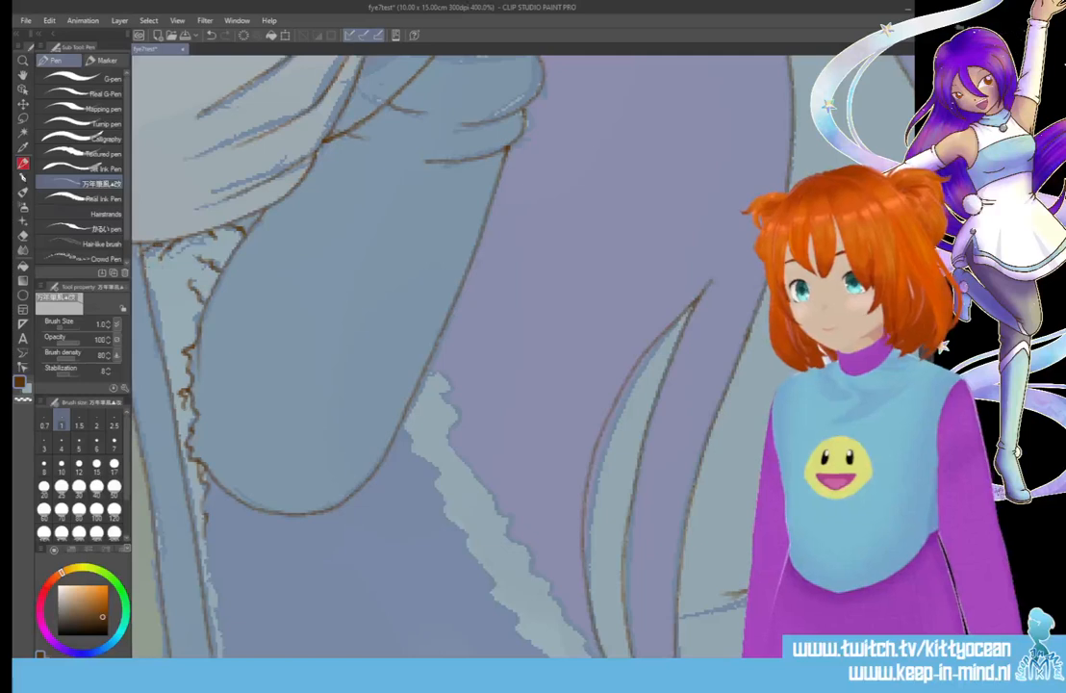
scroll(462, 356, "down", 4)
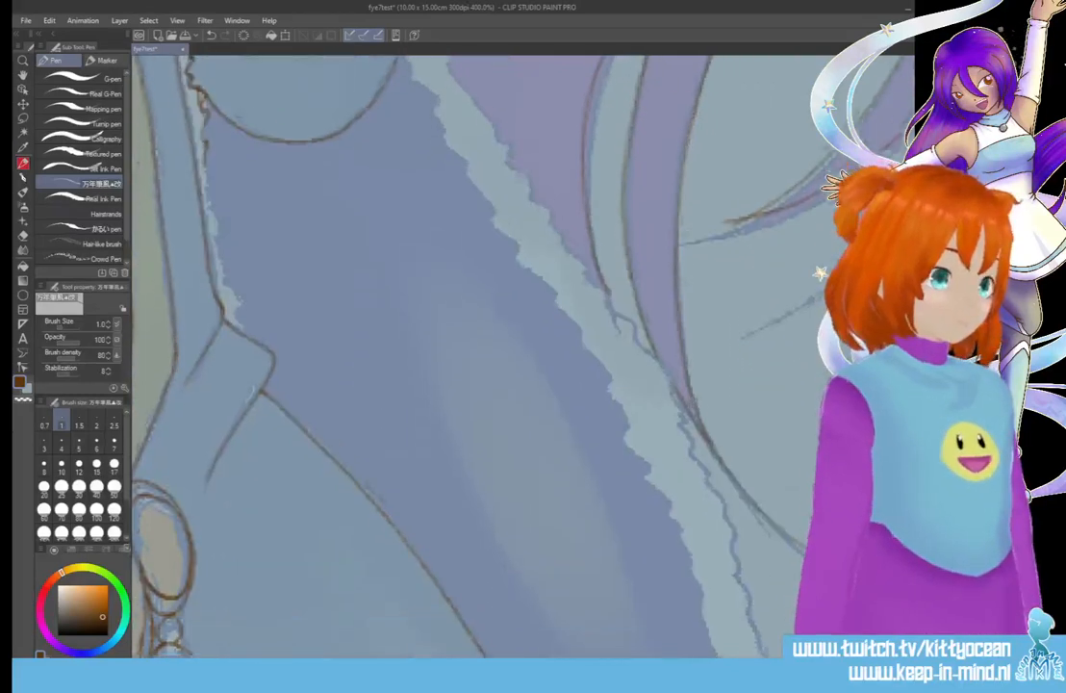
scroll(462, 356, "down", 1)
mouse_move(204, 137)
left_mouse_down()
mouse_move(209, 199)
mouse_move(228, 248)
left_mouse_up()
left_click_drag(245, 292, 246, 319)
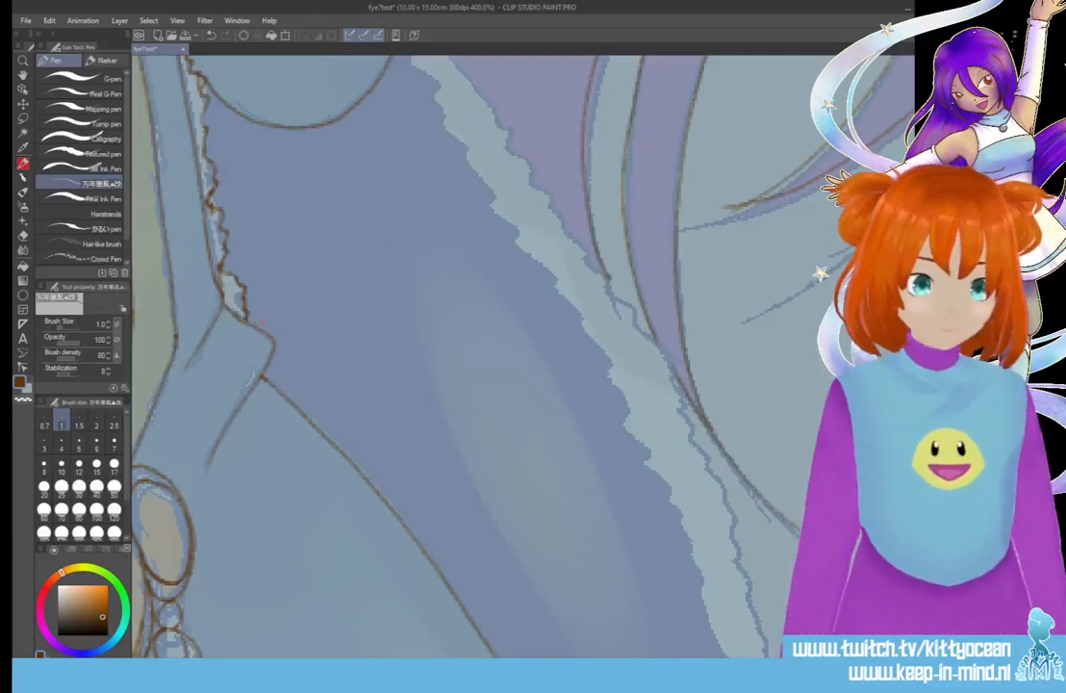
Ink the upper part of the front fur trim below the sleeve with jagged lines along both edges and small inner tufts, reaching the hair tips
scroll(431, 220, "up", 5)
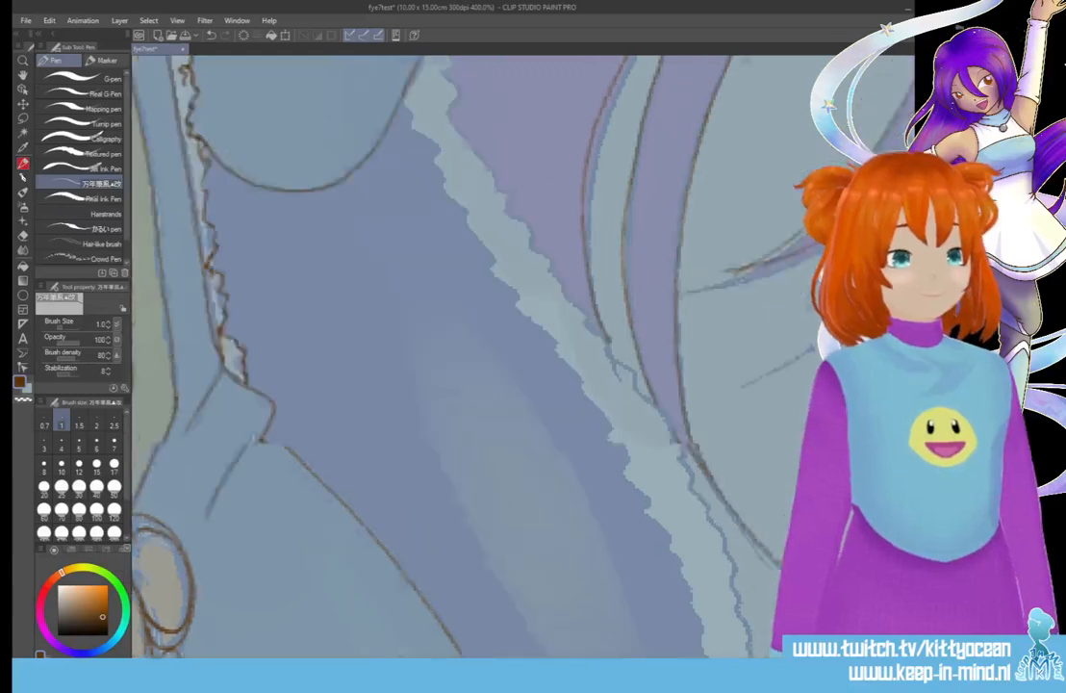
mouse_move(430, 217)
left_mouse_down()
mouse_move(447, 266)
mouse_move(437, 279)
mouse_move(445, 265)
mouse_move(460, 270)
mouse_move(458, 306)
mouse_move(504, 370)
left_mouse_up()
mouse_move(401, 278)
left_mouse_down()
mouse_move(450, 336)
mouse_move(477, 421)
left_mouse_up()
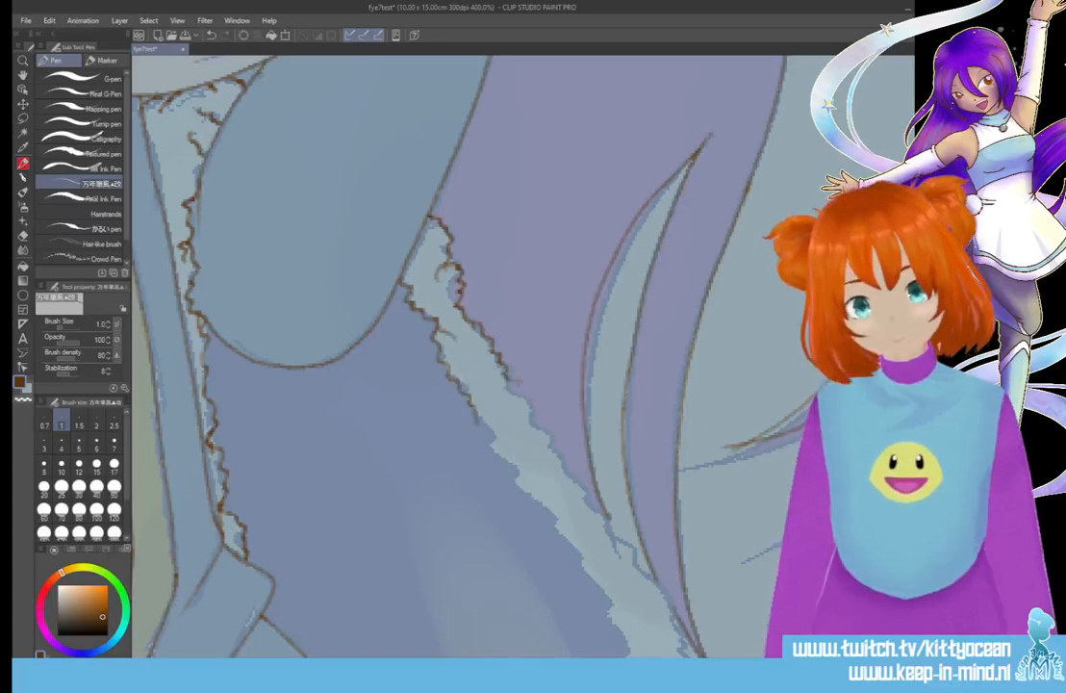
left_click_drag(450, 339, 534, 423)
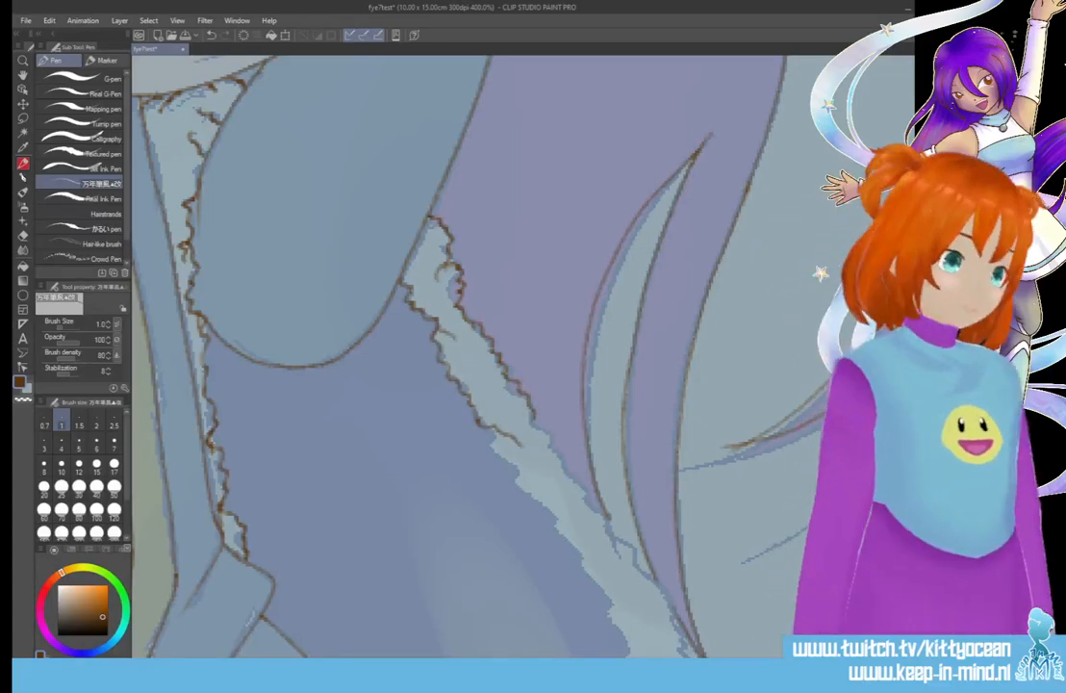
scroll(555, 428, "down", 3)
left_click_drag(502, 294, 527, 334)
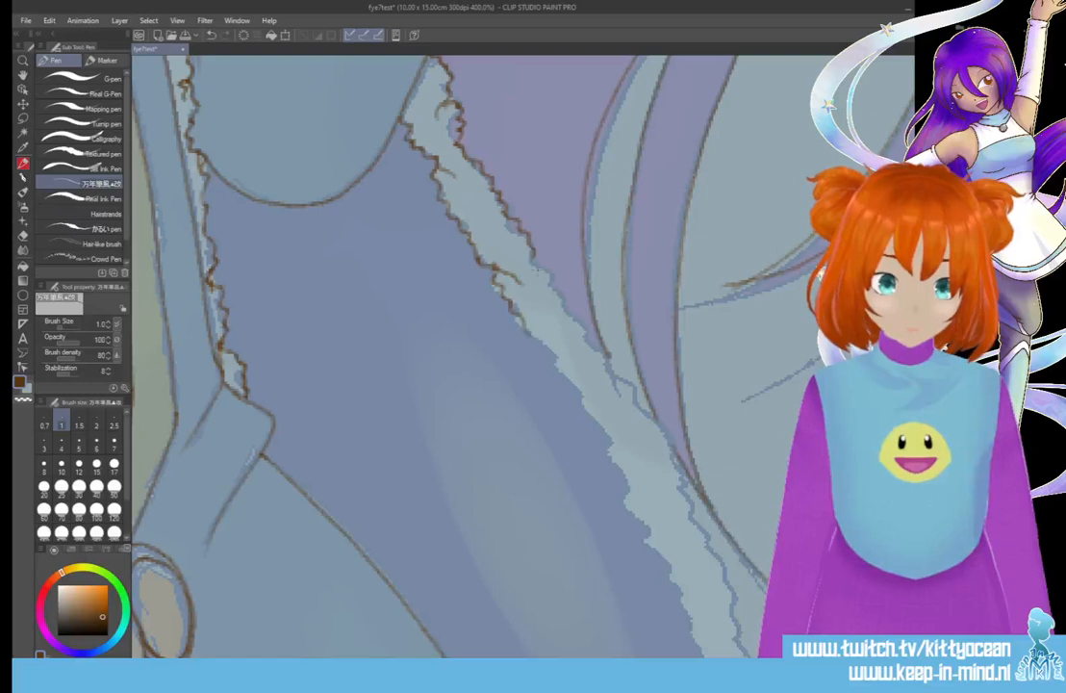
mouse_move(532, 256)
left_mouse_down()
mouse_move(555, 279)
mouse_move(564, 335)
left_mouse_up()
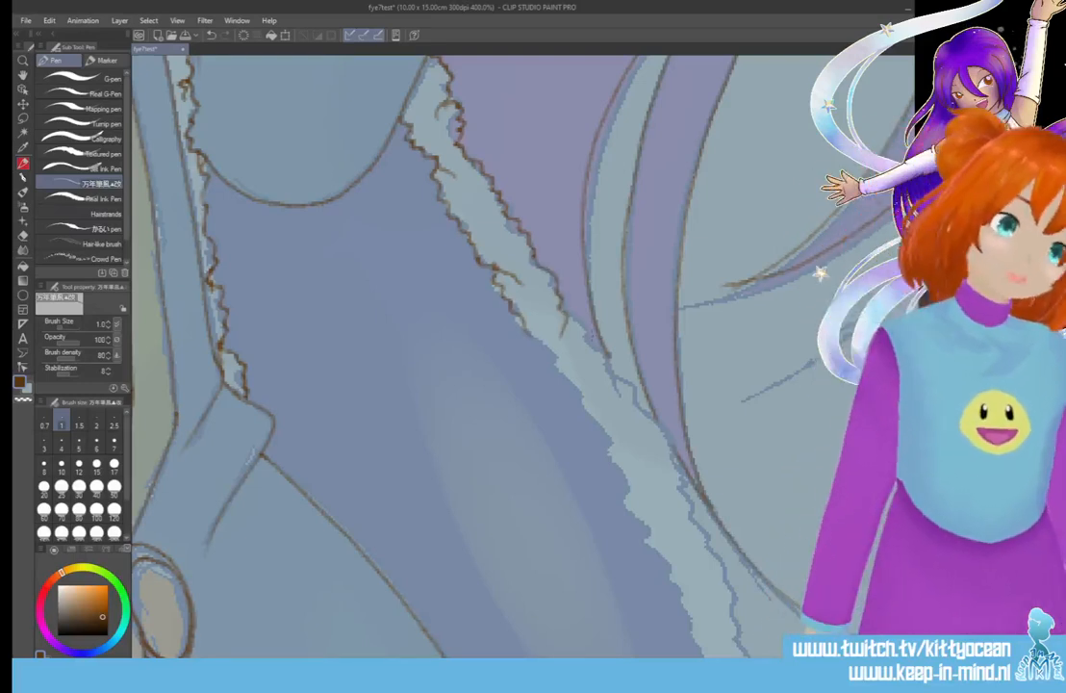
mouse_move(568, 314)
left_mouse_down()
mouse_move(626, 405)
mouse_move(638, 398)
mouse_move(657, 422)
left_mouse_up()
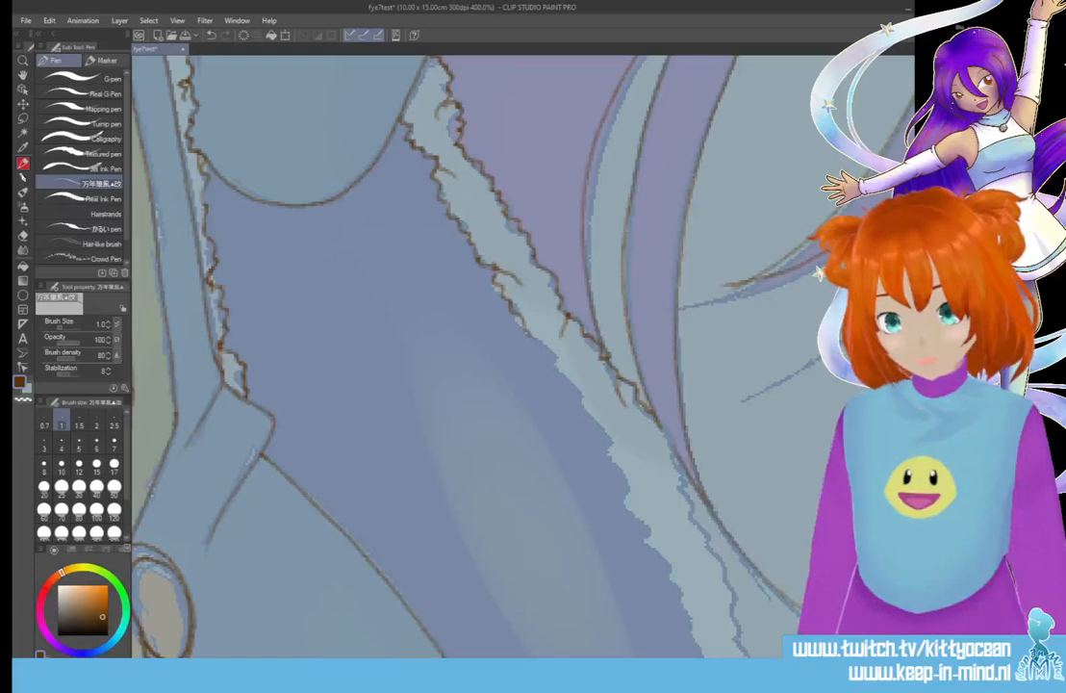
Continue both jagged edges of the front fur trim down past the hair tips, adding a small tuft on the inner edge
left_click_drag(454, 287, 507, 353)
left_click_drag(604, 425, 646, 519)
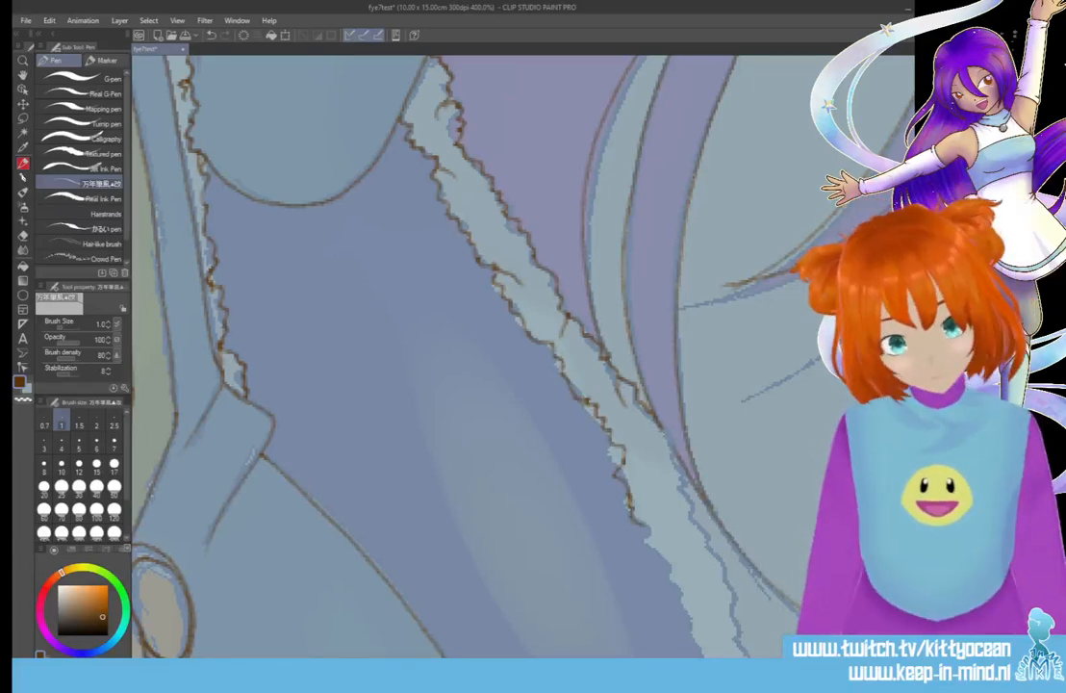
left_click_drag(569, 372, 592, 419)
scroll(481, 356, "down", 4)
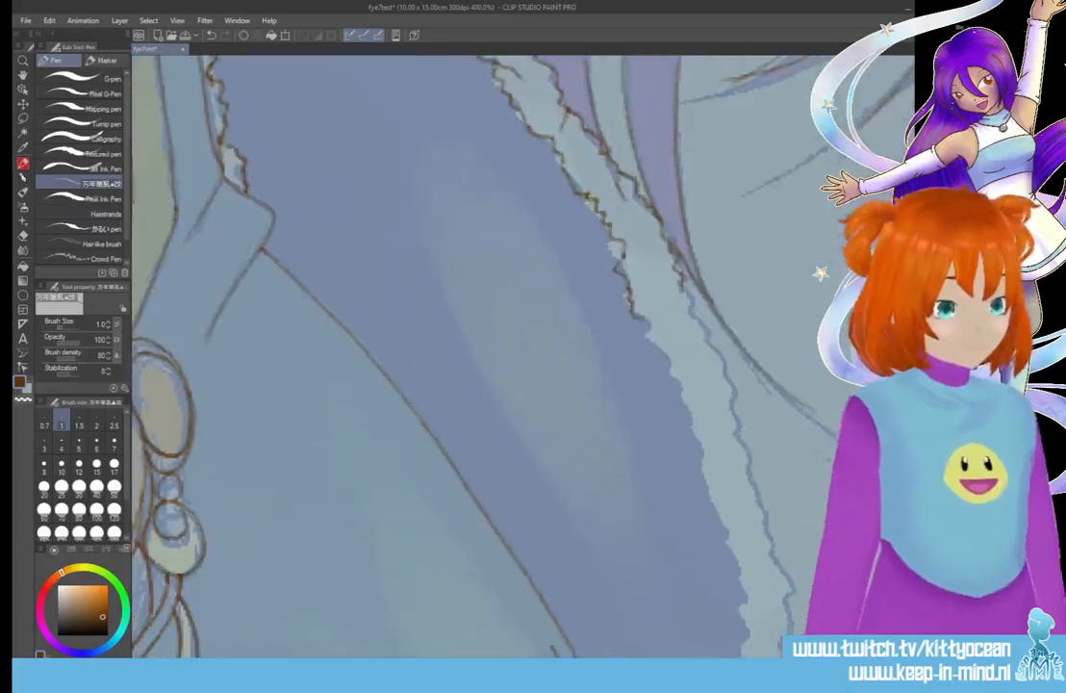
mouse_move(588, 252)
left_mouse_down()
mouse_move(605, 318)
mouse_move(647, 347)
mouse_move(683, 394)
mouse_move(690, 431)
mouse_move(739, 433)
mouse_move(740, 443)
left_mouse_up()
mouse_move(690, 429)
left_mouse_down()
mouse_move(710, 441)
mouse_move(707, 470)
left_mouse_up()
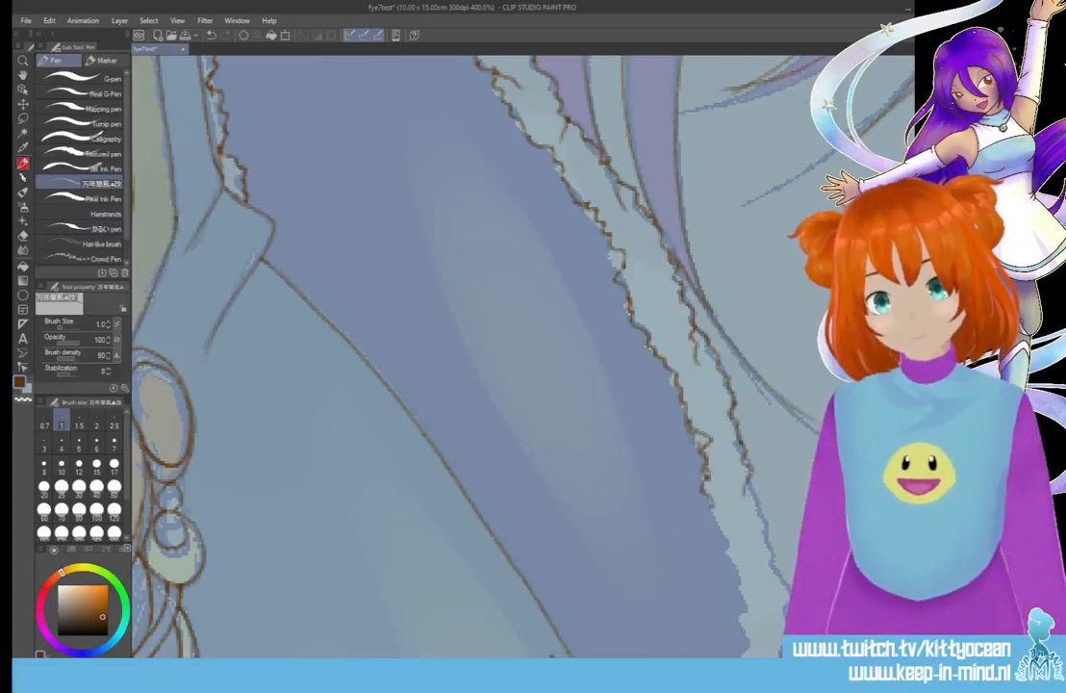
Finish the lower part of the front fur trim, curving both jagged edges inward to meet the diagonal dress edge
scroll(404, 356, "down", 4)
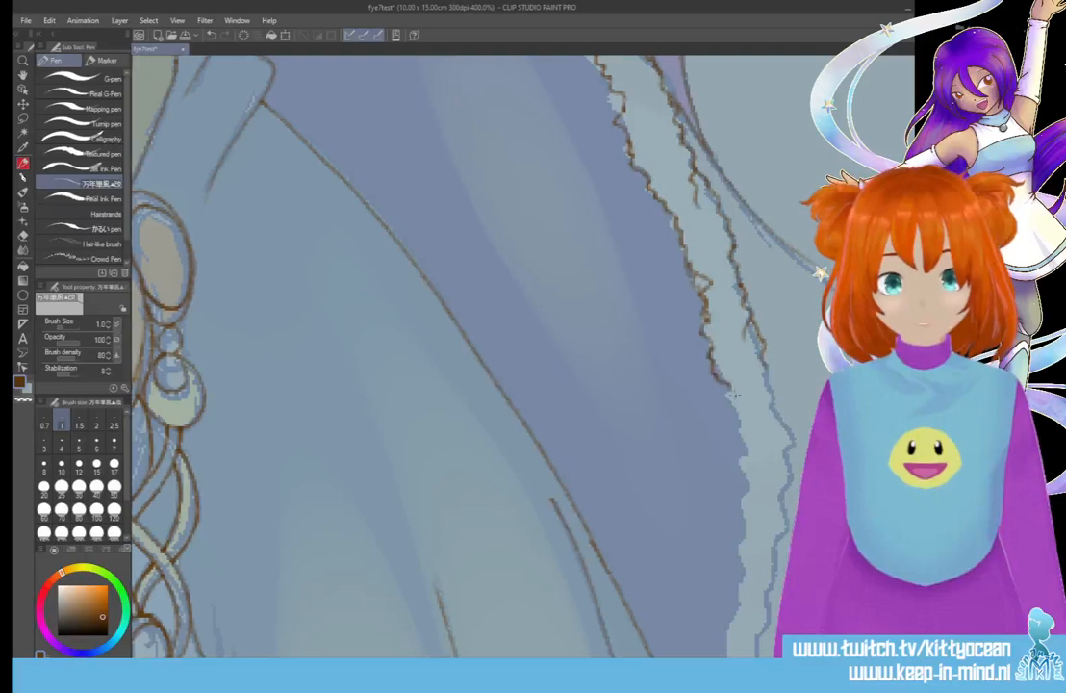
mouse_move(737, 470)
left_mouse_down()
mouse_move(743, 586)
mouse_move(728, 612)
left_mouse_up()
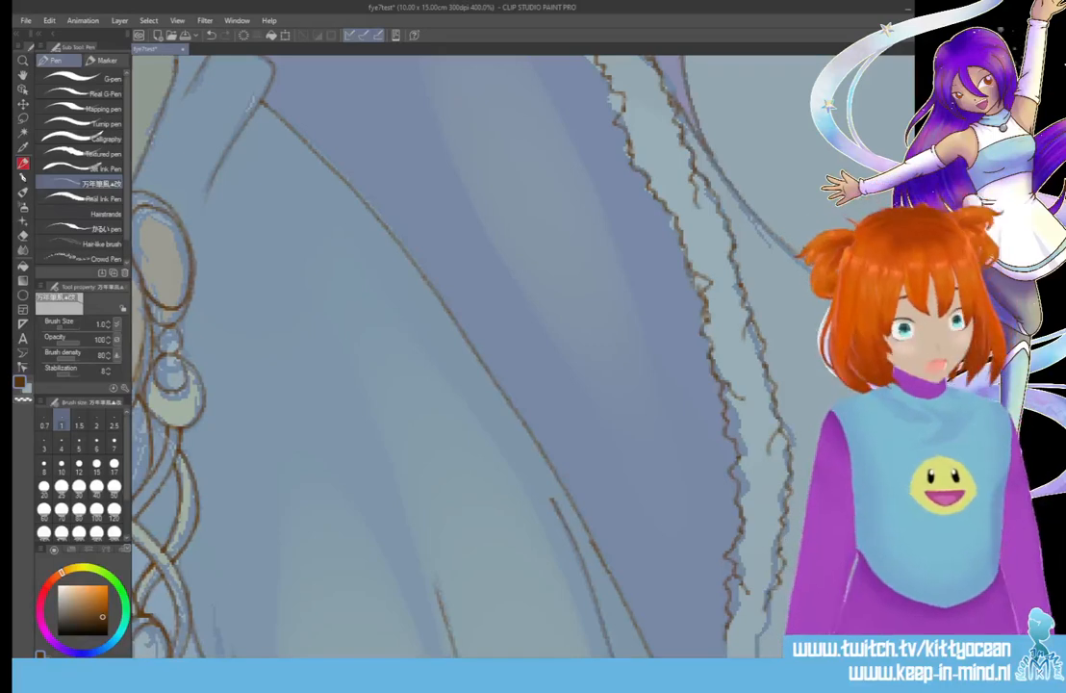
scroll(816, 273, "down", 3)
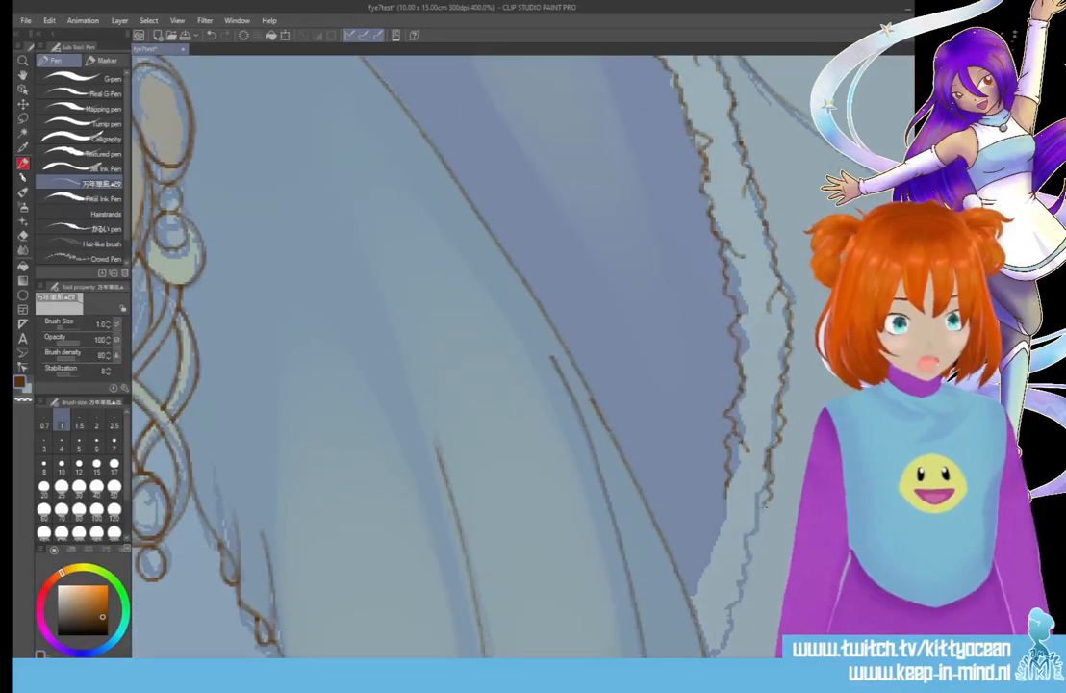
left_click_drag(727, 492, 695, 582)
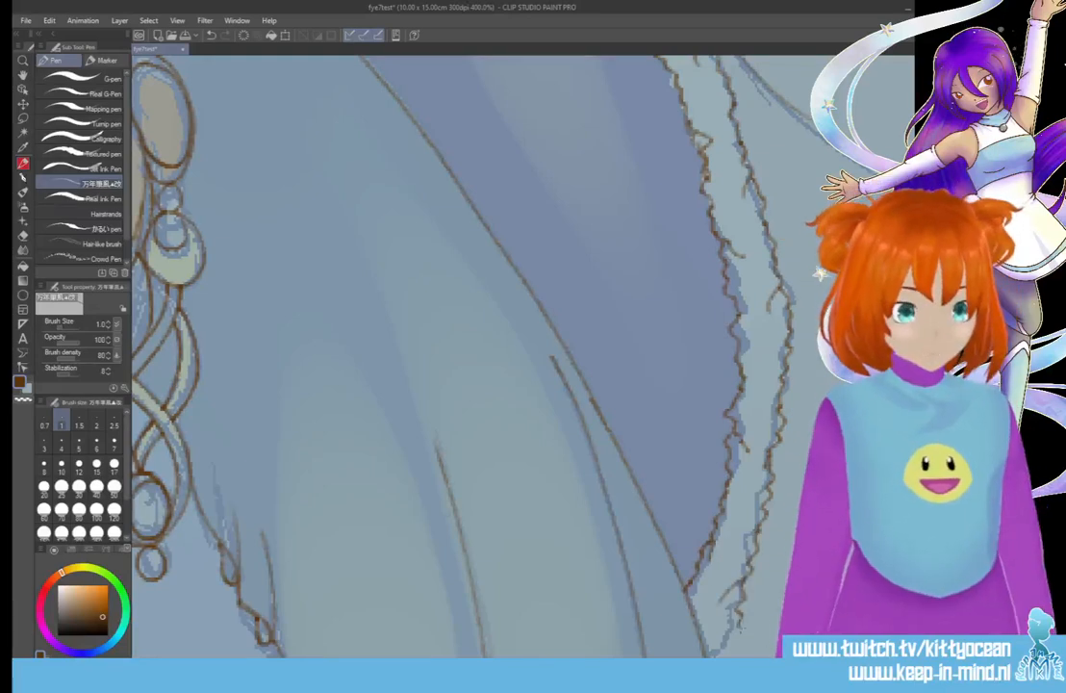
scroll(520, 356, "down", 3)
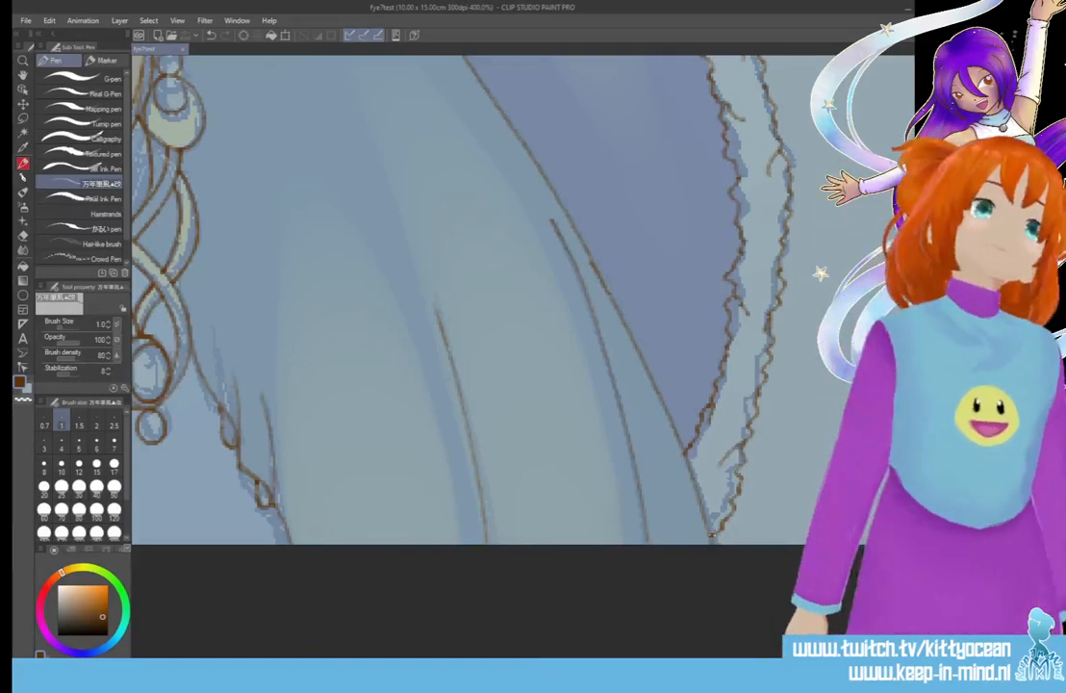
Ink the jagged upper edge of the shoulder fur trim beneath the hair, adding small tufts where the hair locks meet it
scroll(712, 535, "up", 10)
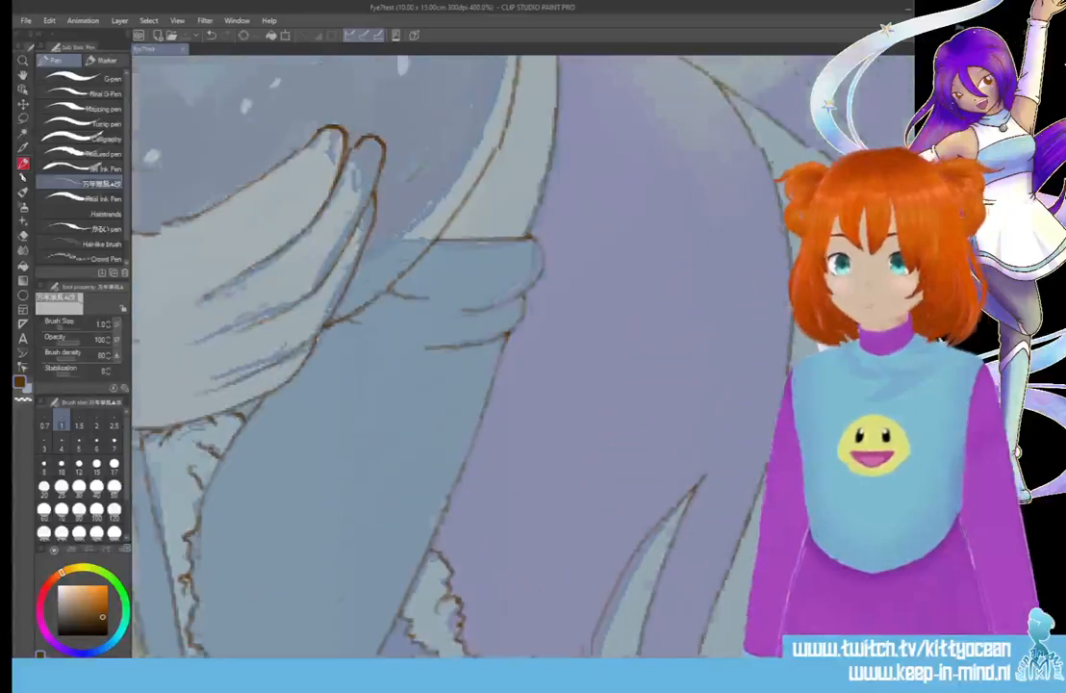
scroll(520, 356, "up", 5)
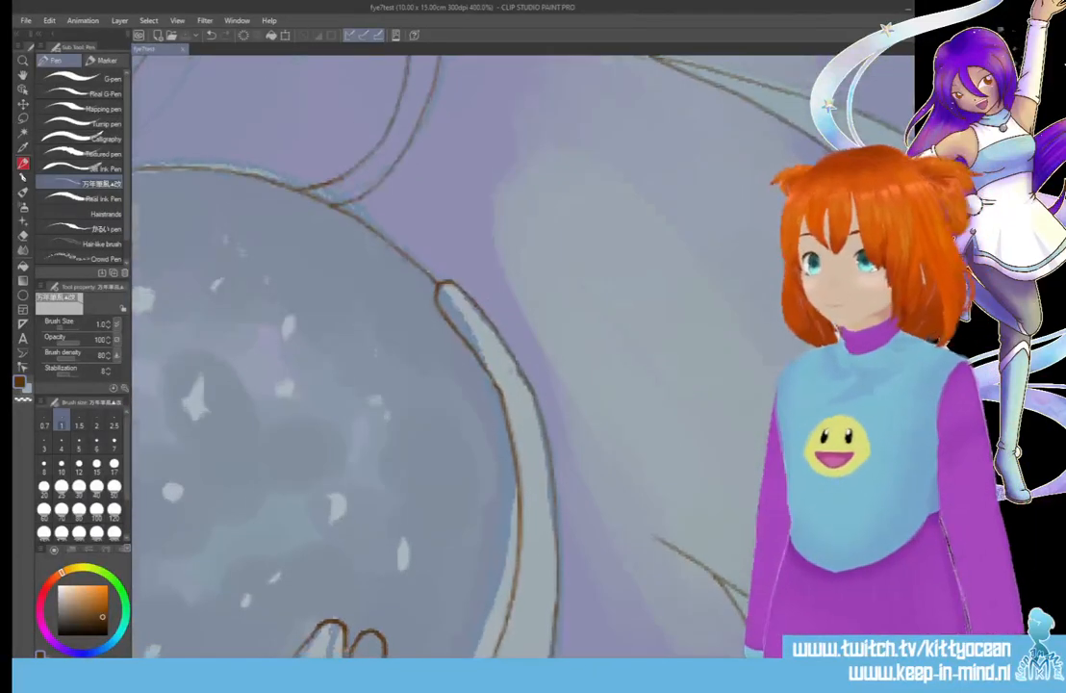
scroll(433, 356, "down", 2)
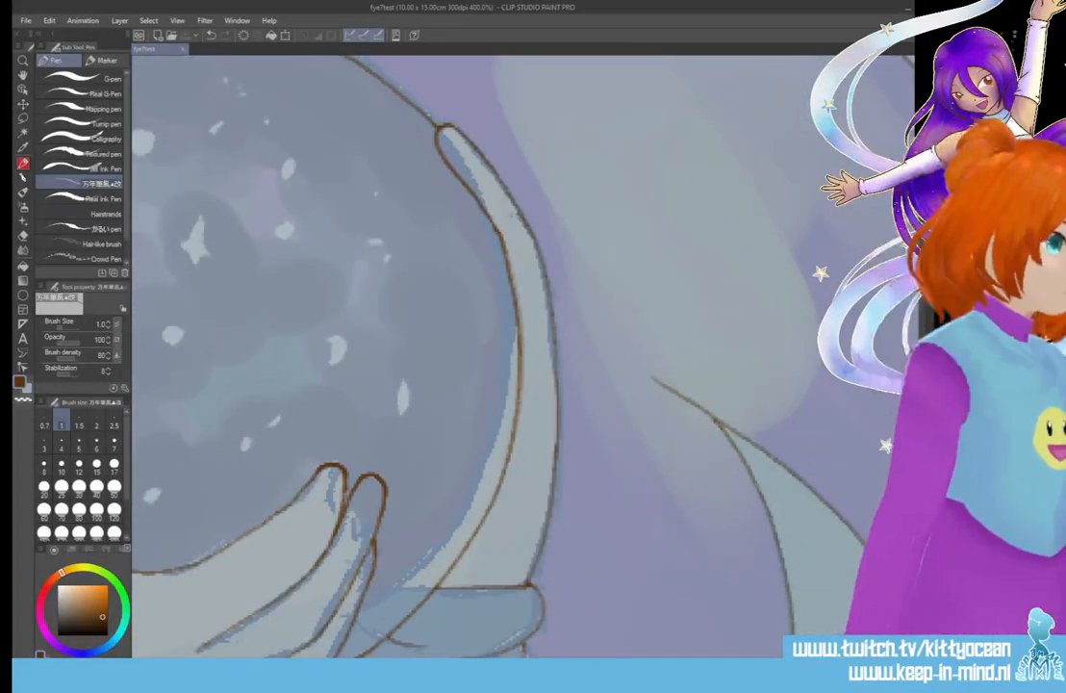
scroll(519, 356, "left", 10)
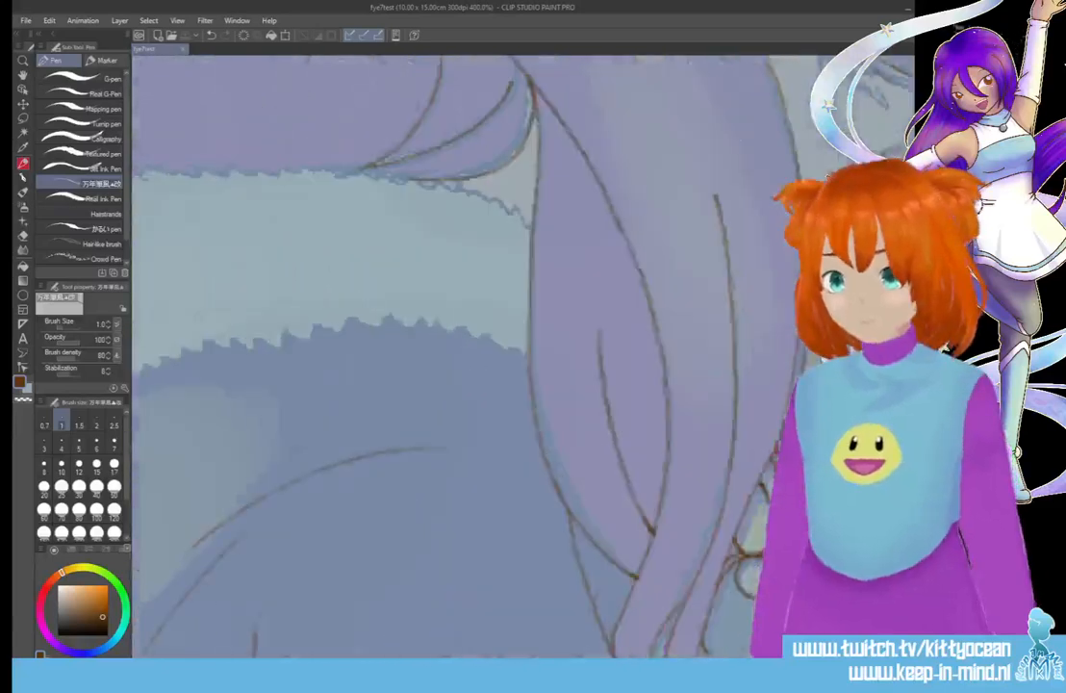
scroll(520, 356, "left", 4)
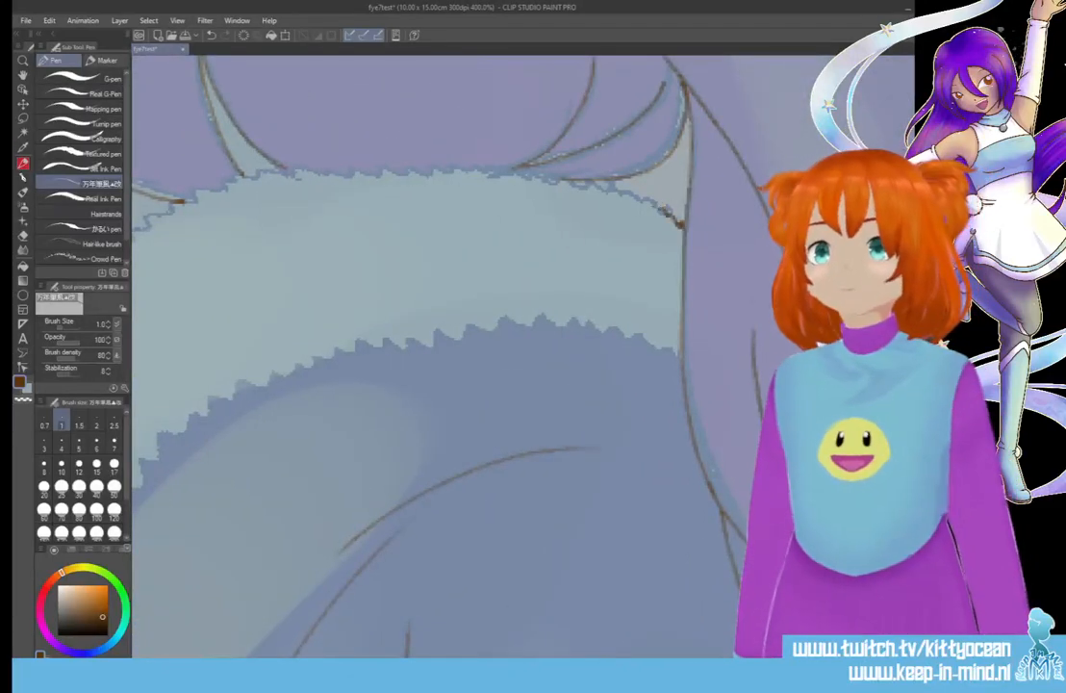
mouse_move(665, 211)
left_mouse_down()
mouse_move(518, 166)
mouse_move(505, 171)
mouse_move(503, 195)
mouse_move(514, 200)
mouse_move(501, 170)
mouse_move(280, 171)
mouse_move(269, 215)
mouse_move(280, 184)
mouse_move(310, 194)
left_mouse_up()
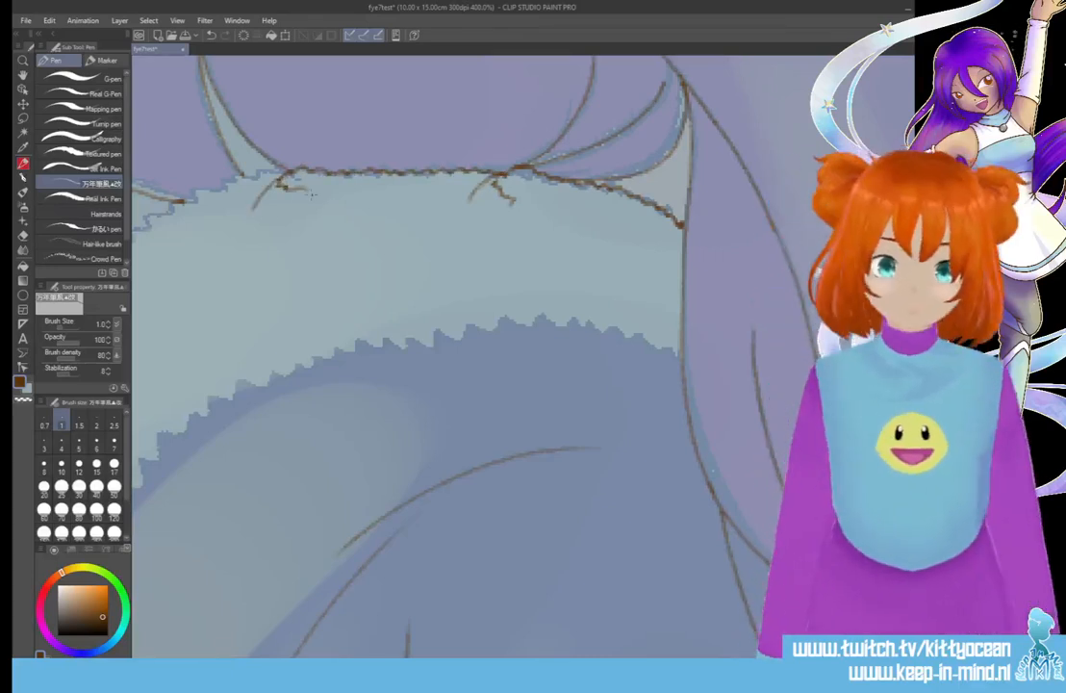
left_click_drag(560, 663, 498, 664)
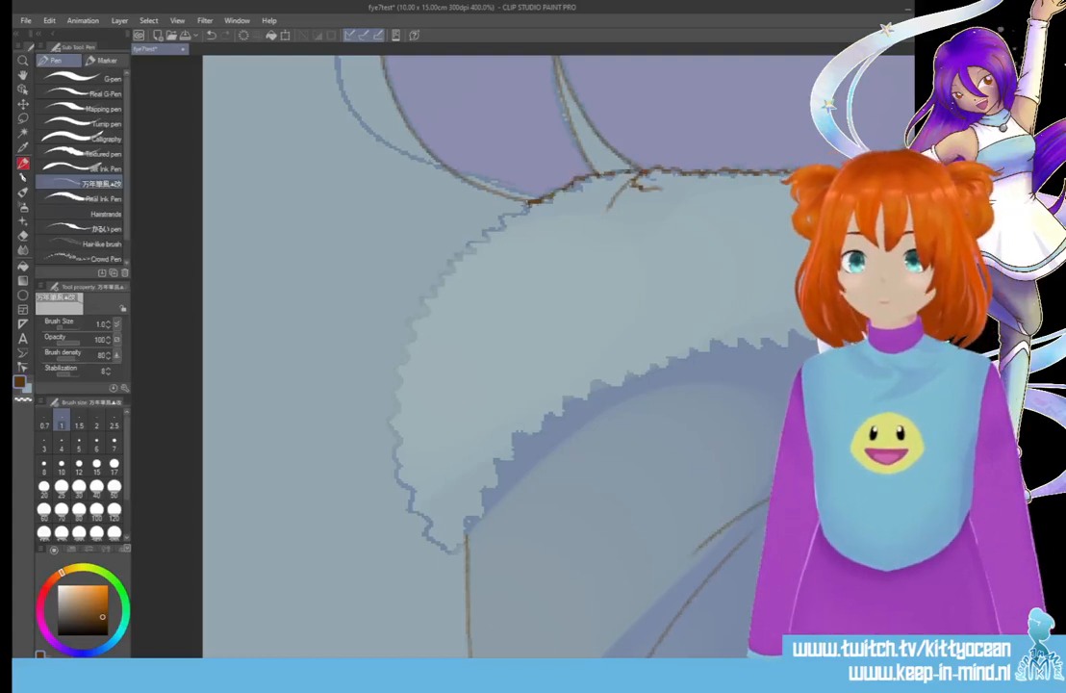
Ink the rounded outer end of the shoulder fur trim and its jagged lower edge back to the hanging hair lock
mouse_move(504, 220)
left_mouse_down()
mouse_move(429, 289)
mouse_move(392, 363)
mouse_move(412, 364)
mouse_move(387, 404)
mouse_move(395, 468)
mouse_move(406, 469)
mouse_move(430, 524)
mouse_move(427, 544)
mouse_move(460, 556)
left_mouse_up()
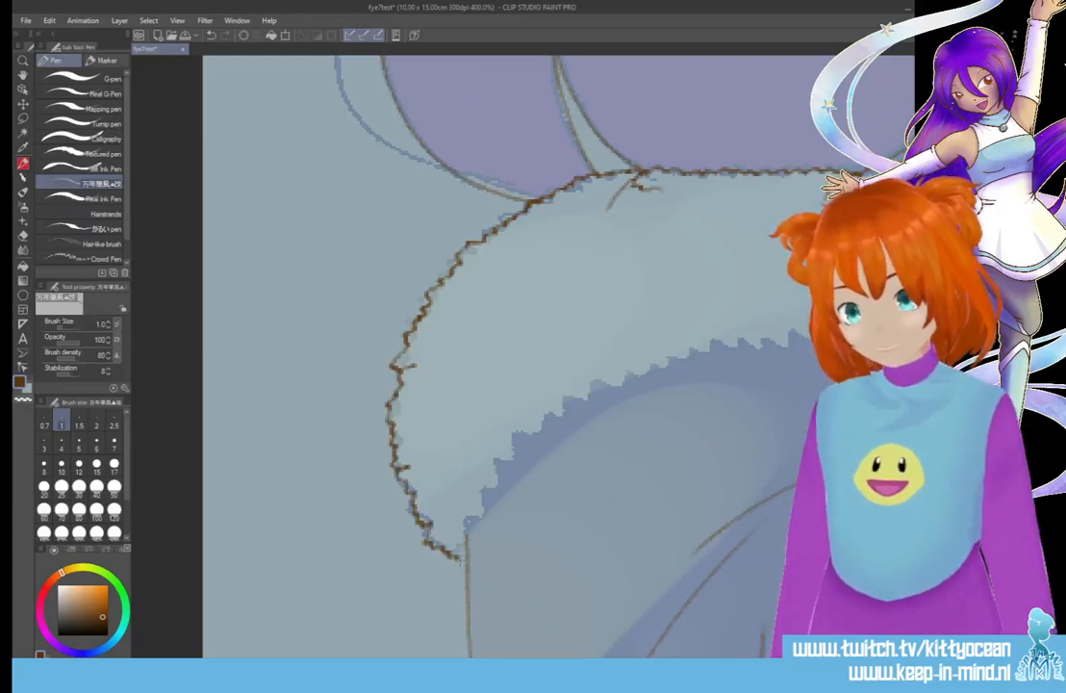
left_click_drag(406, 486, 440, 393)
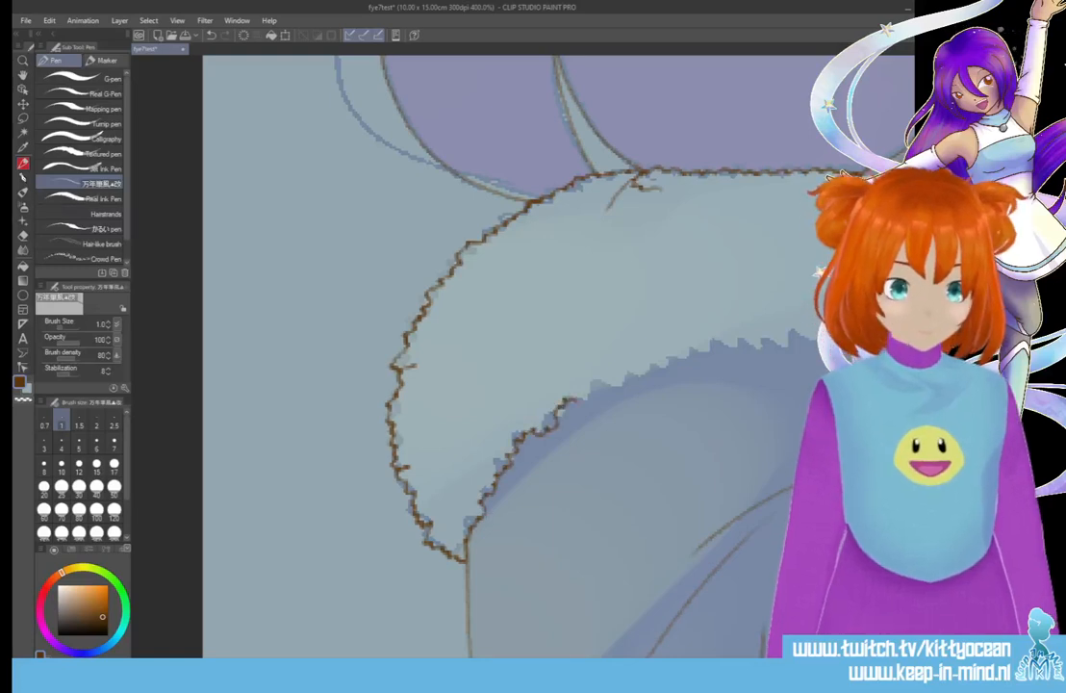
mouse_move(572, 396)
left_mouse_down()
mouse_move(751, 337)
mouse_move(813, 331)
left_mouse_up()
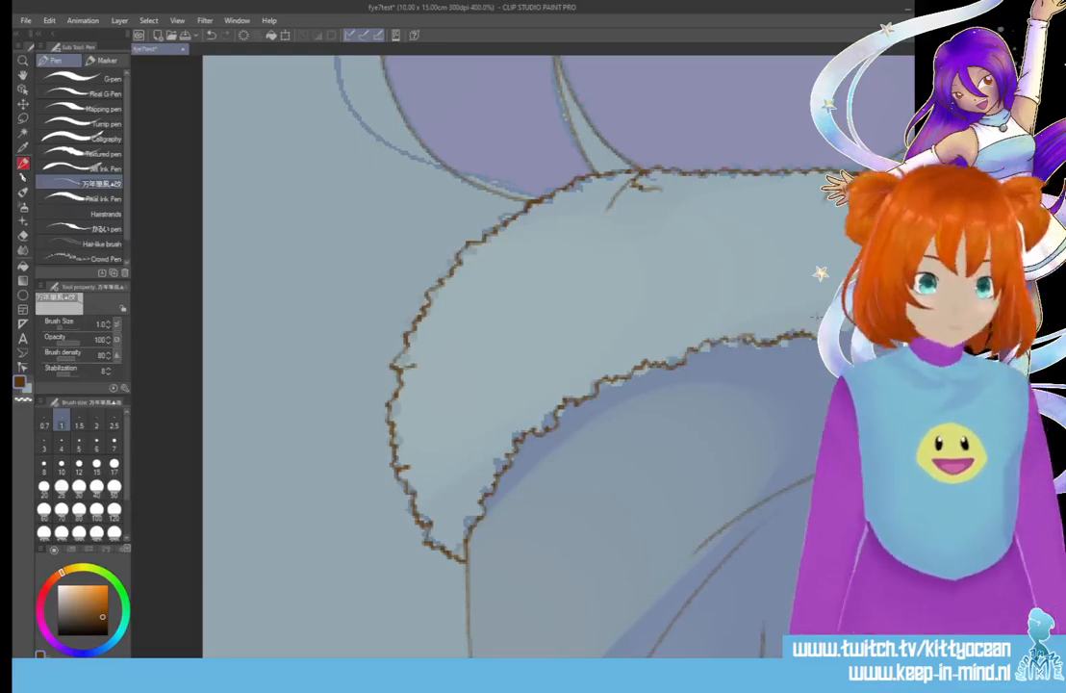
left_click_drag(787, 613, 542, 613)
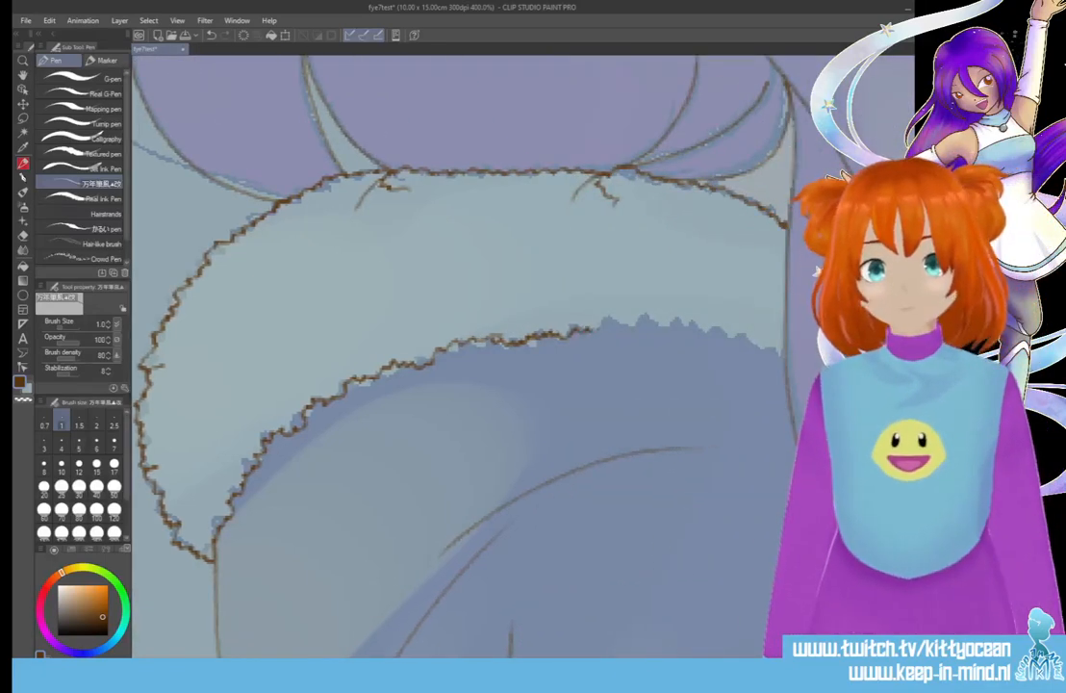
mouse_move(592, 327)
left_mouse_down()
mouse_move(675, 320)
mouse_move(764, 343)
left_mouse_up()
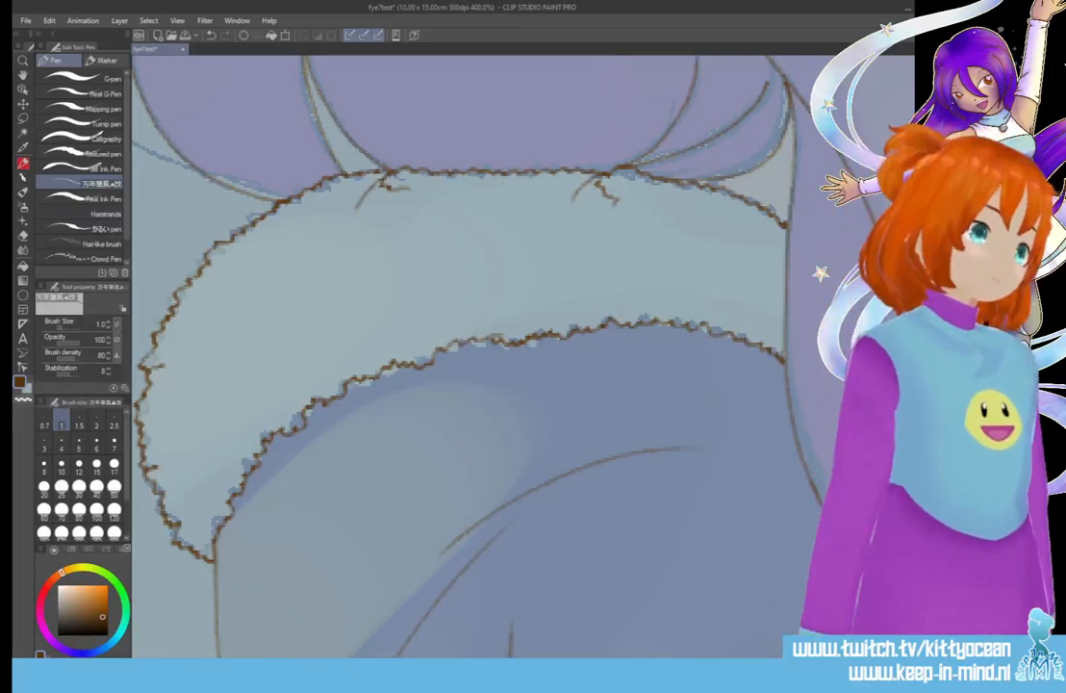
Ink both jagged sides of the vertical fur strip below the teardrop pendant, reaching the sleeve's pointed corner, with a small inner tuft
scroll(462, 356, "down", 8)
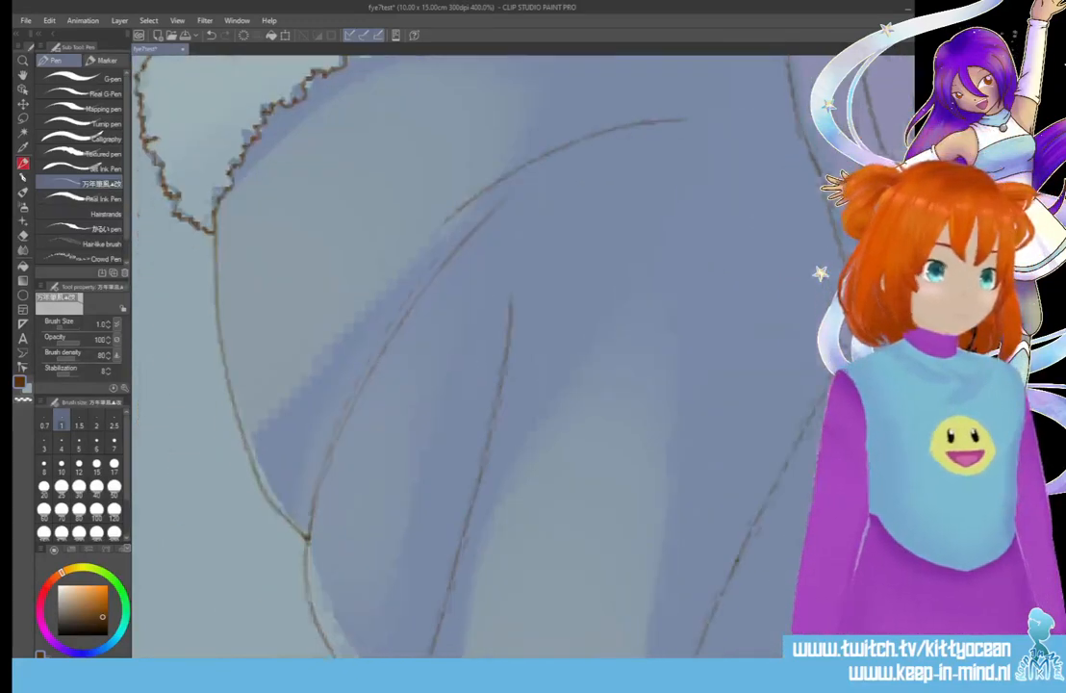
scroll(461, 356, "up", 8)
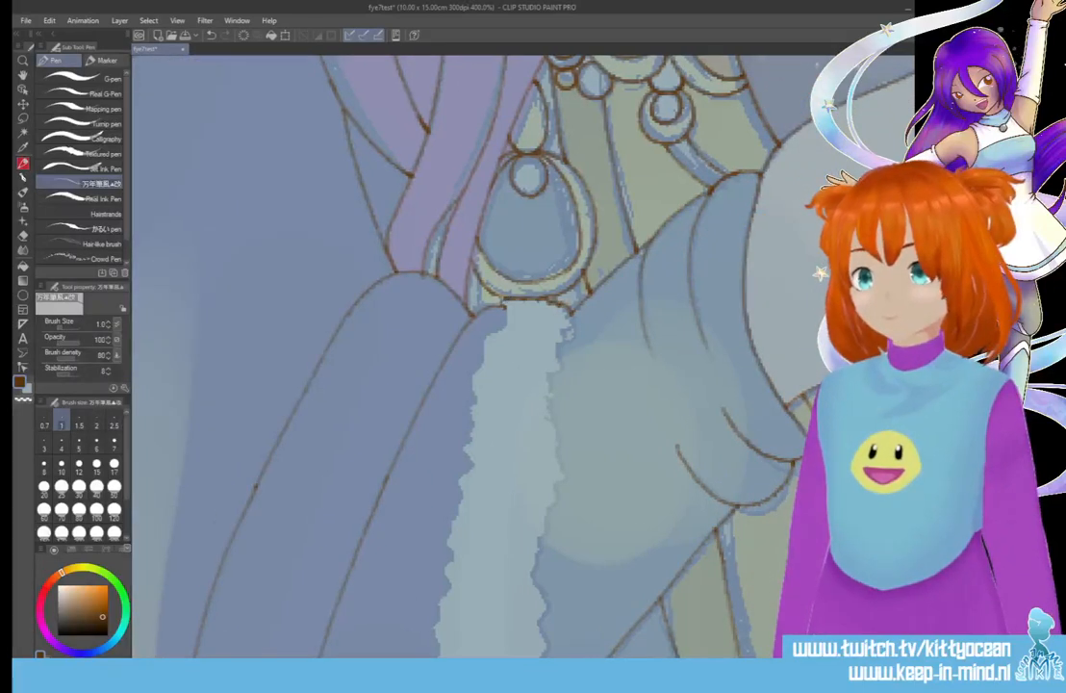
left_click_drag(502, 305, 464, 451)
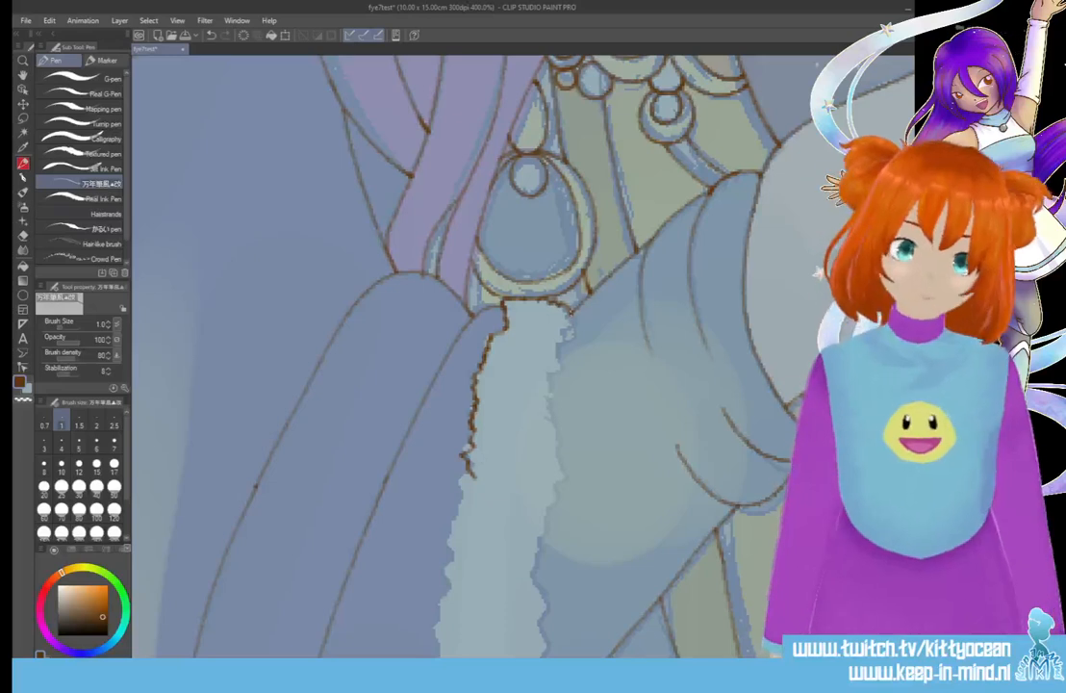
left_click_drag(569, 327, 553, 424)
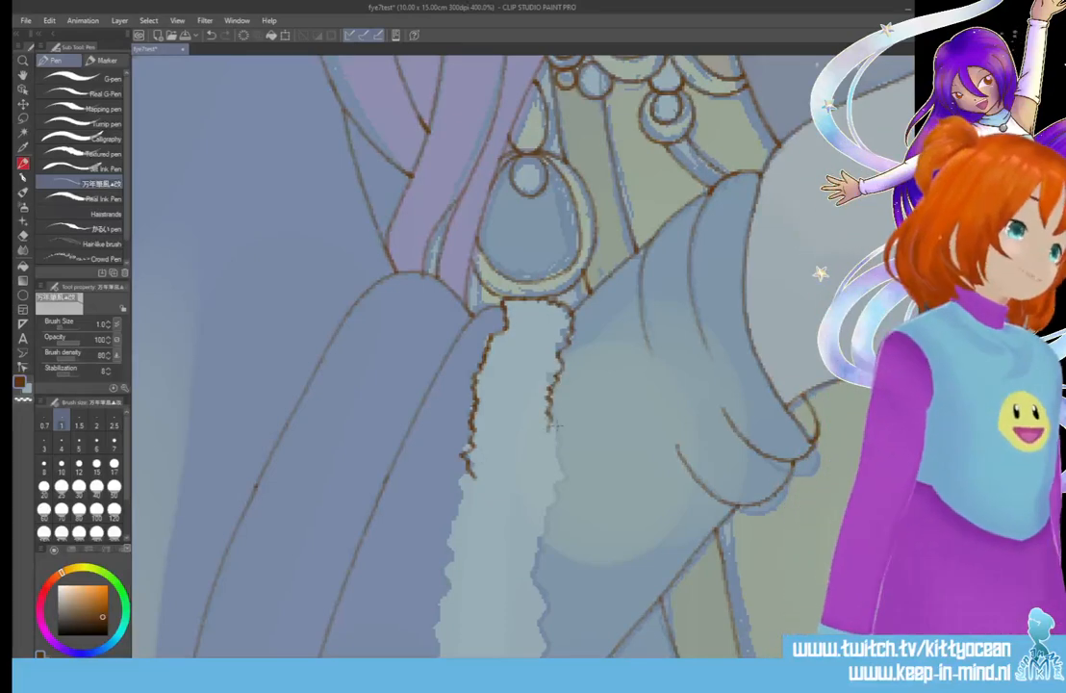
scroll(539, 404, "down", 4)
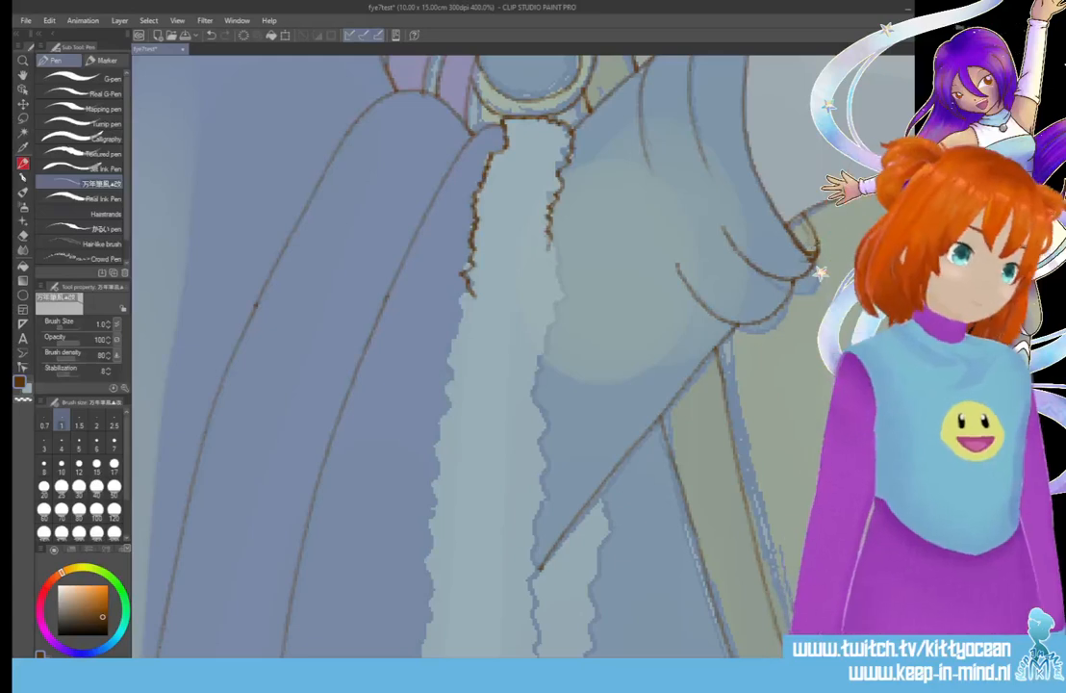
mouse_move(550, 241)
left_mouse_down()
mouse_move(564, 296)
mouse_move(541, 337)
mouse_move(519, 432)
mouse_move(544, 425)
mouse_move(538, 568)
left_mouse_up()
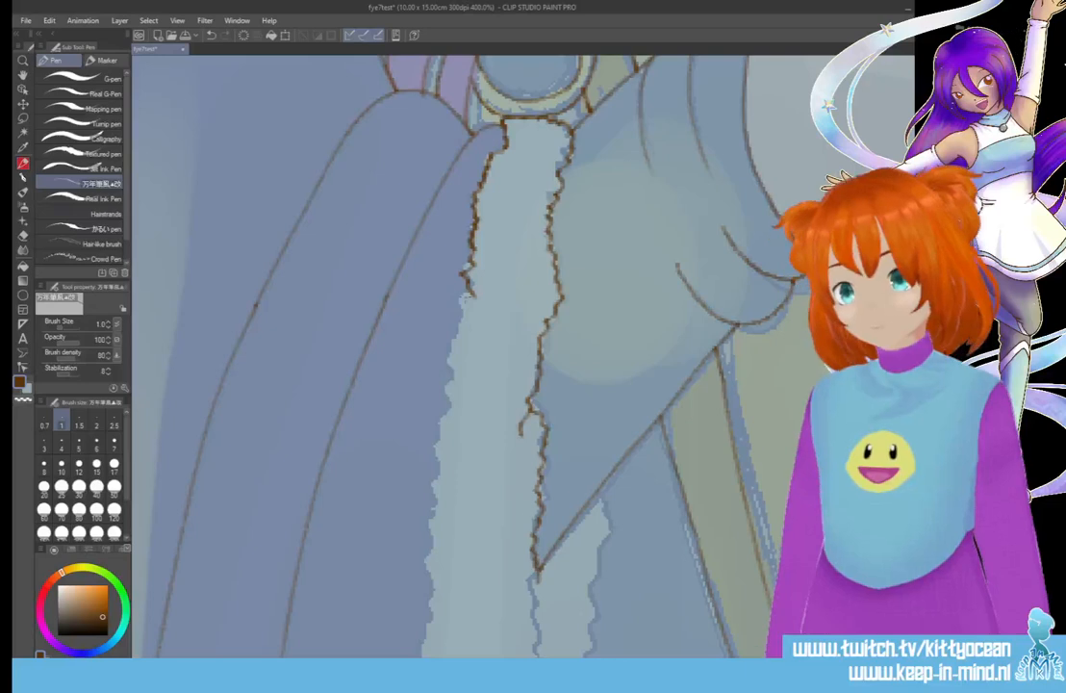
left_click_drag(464, 299, 447, 375)
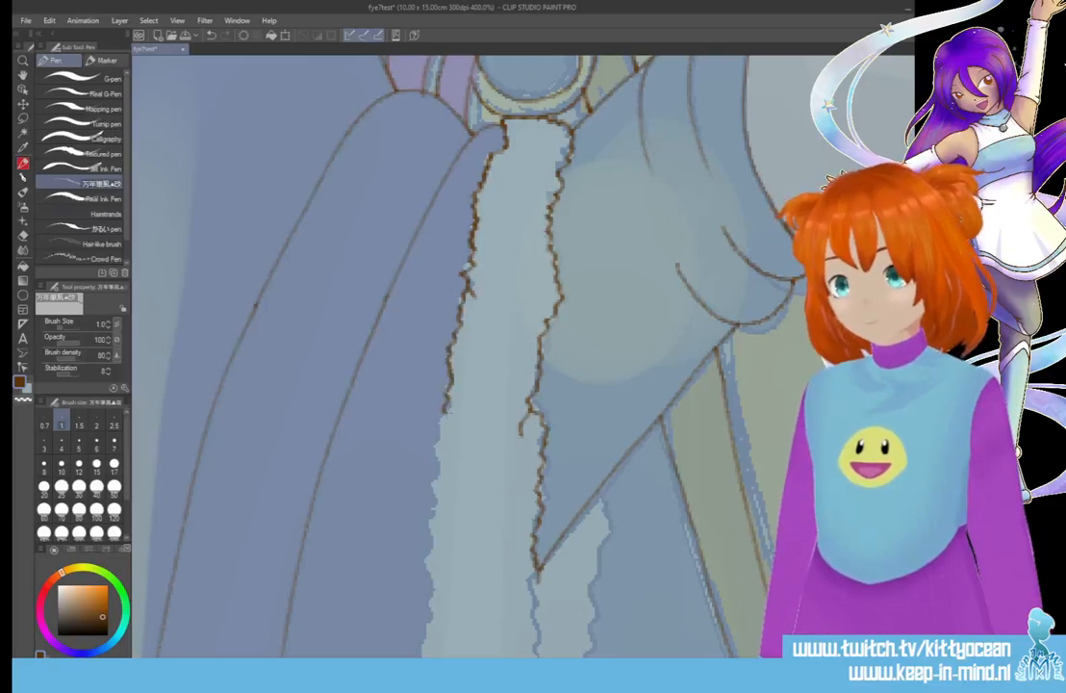
left_click_drag(438, 438, 430, 509)
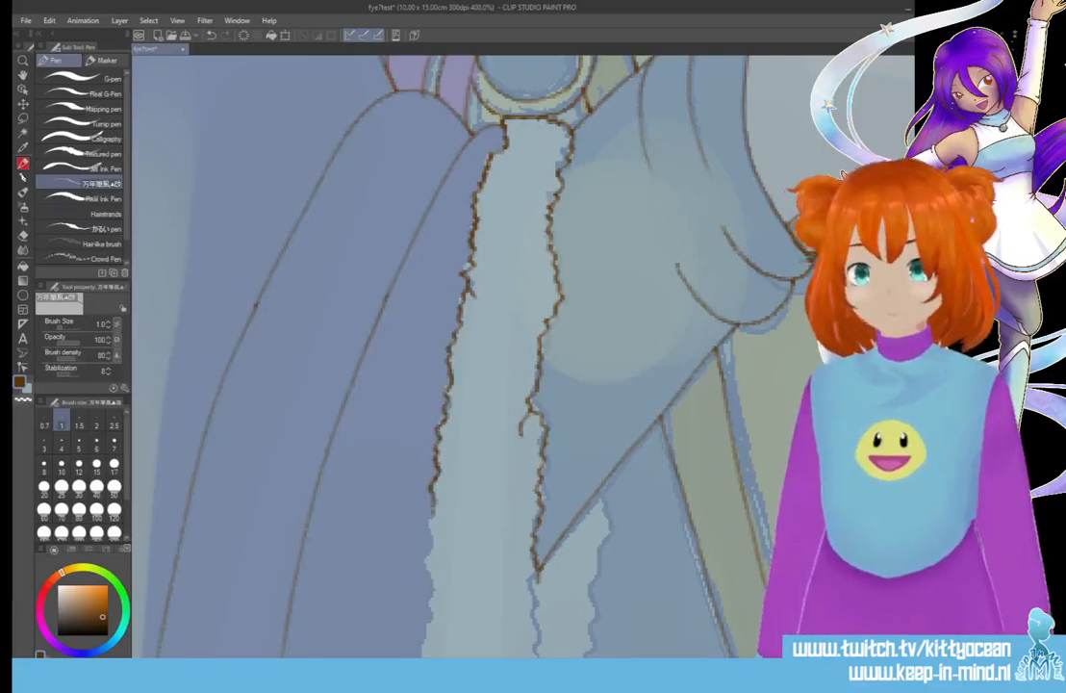
Ink the second fur strip's outer edge from the sleeve's diagonal hem to the first dress fold, extending the middle and left fur edges alongside
scroll(520, 356, "down", 5)
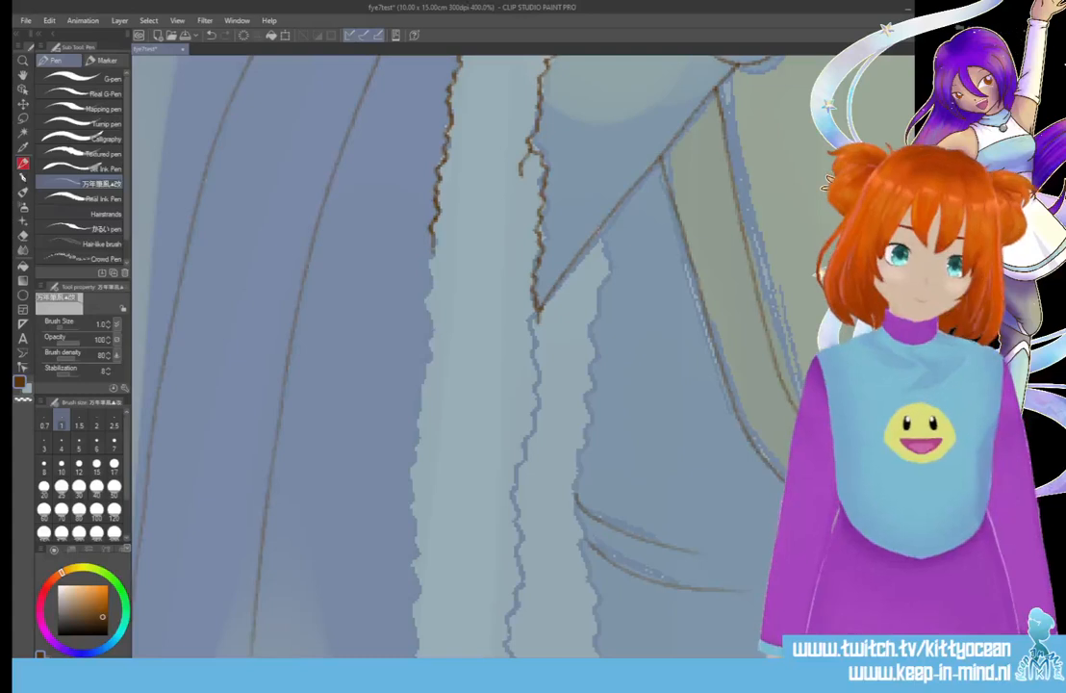
left_click_drag(602, 242, 588, 383)
left_click_drag(535, 332, 526, 449)
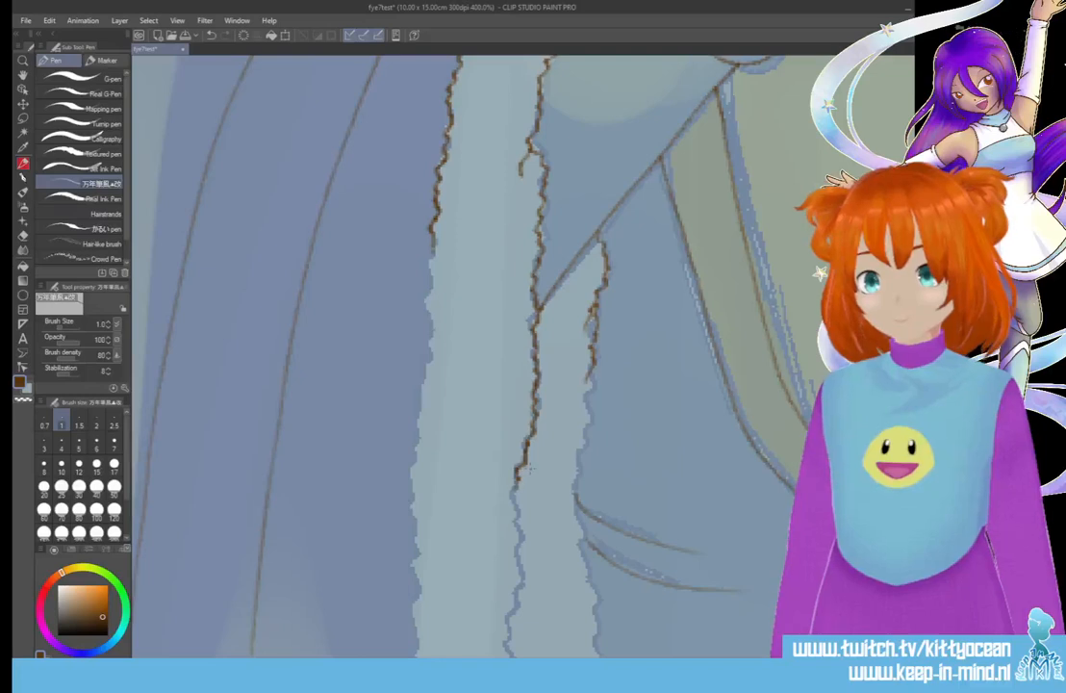
left_click_drag(588, 383, 571, 512)
left_click_drag(433, 235, 412, 445)
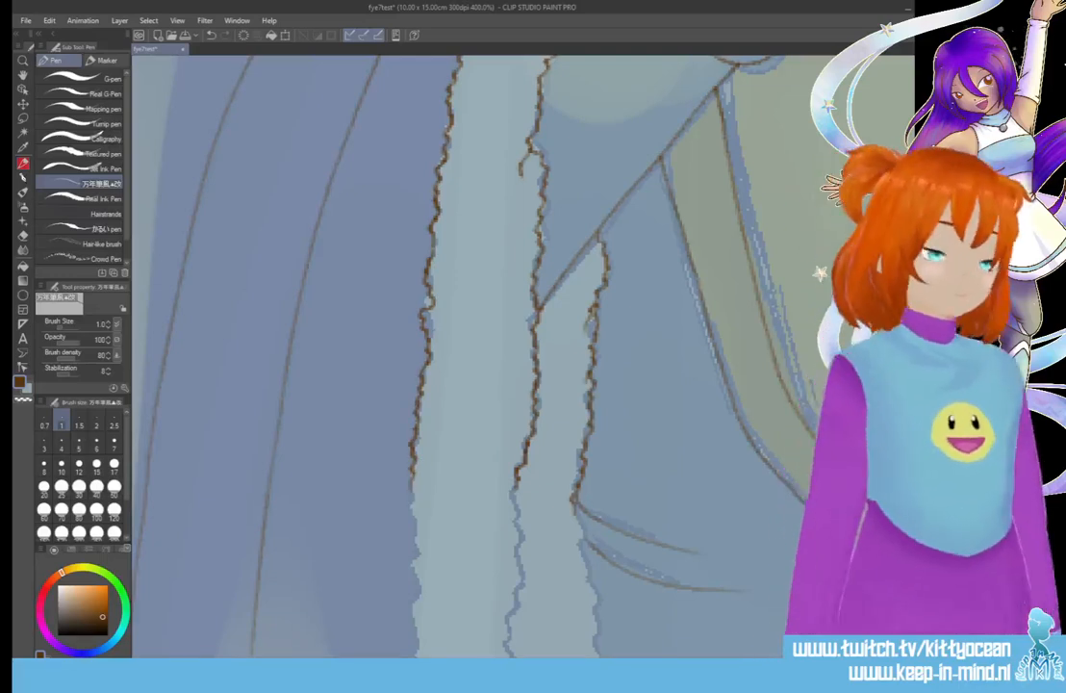
Extend all three jagged edges of the paired fur strips down past the two curved dress folds, with a small tuft on the right edge
scroll(462, 356, "down", 5)
left_click_drag(412, 287, 408, 331)
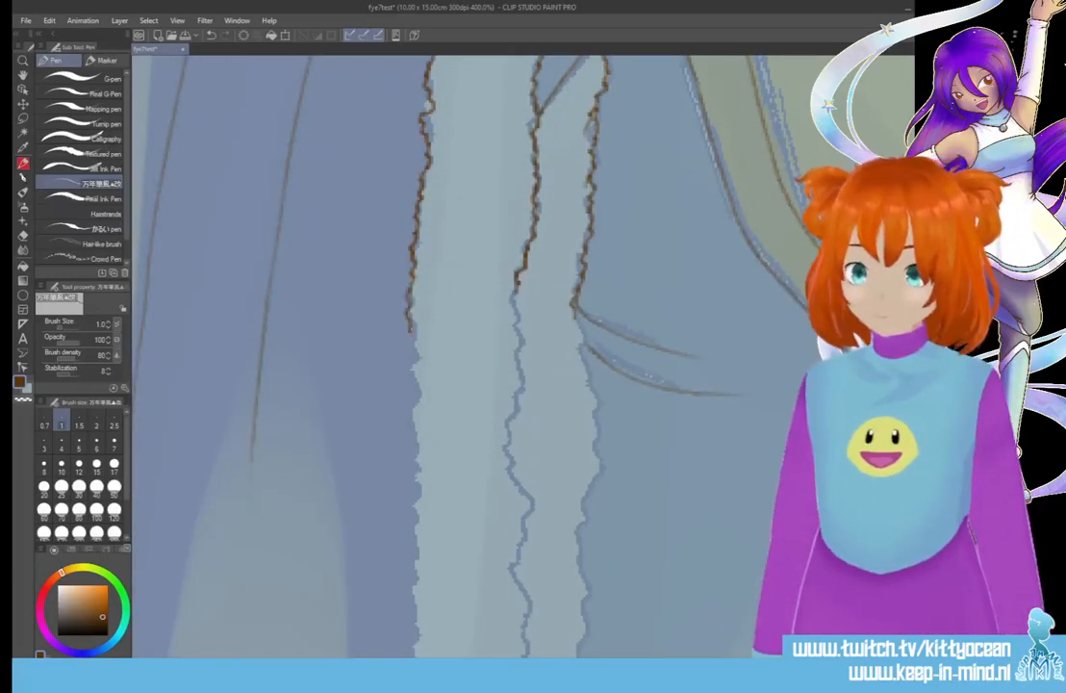
left_click_drag(409, 389, 413, 444)
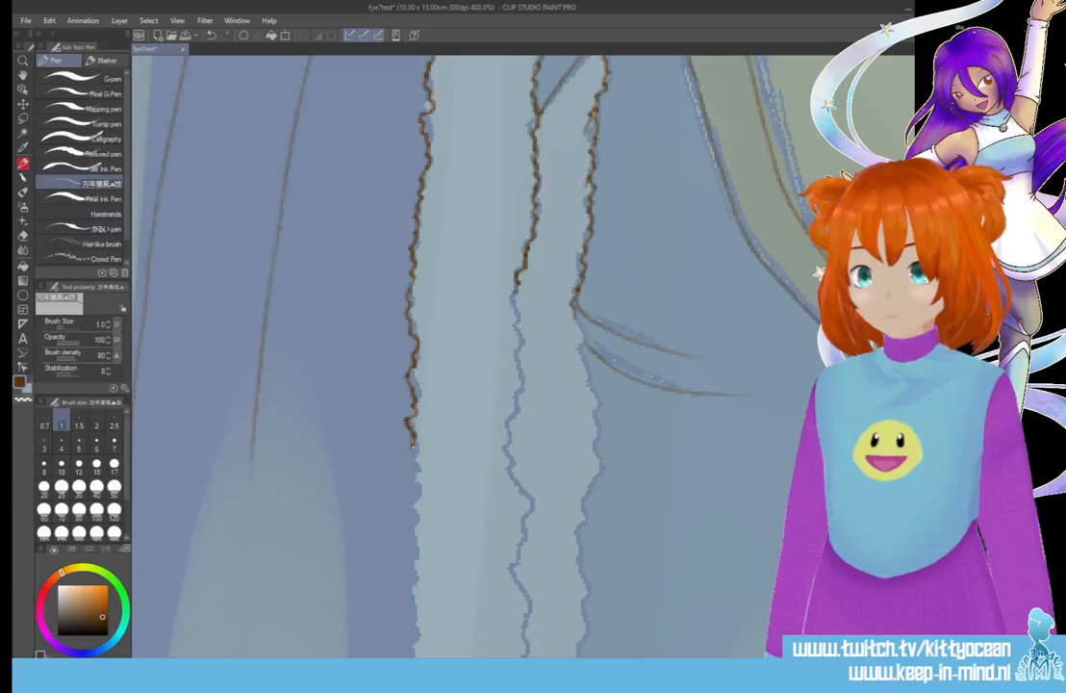
left_click_drag(516, 289, 521, 385)
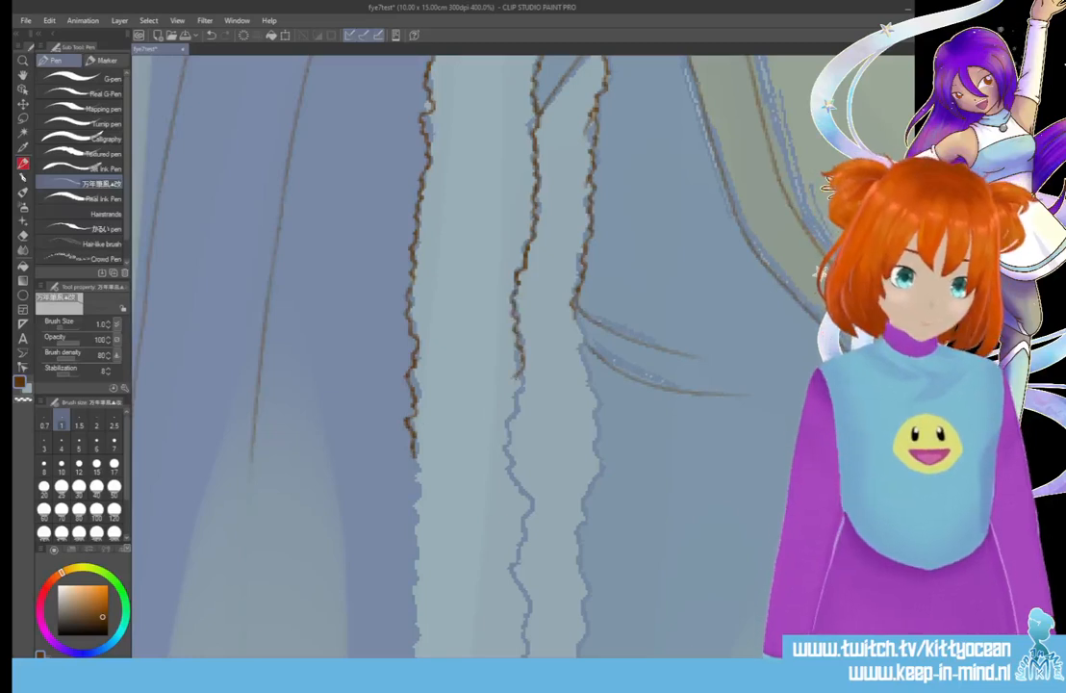
left_click_drag(510, 435, 516, 479)
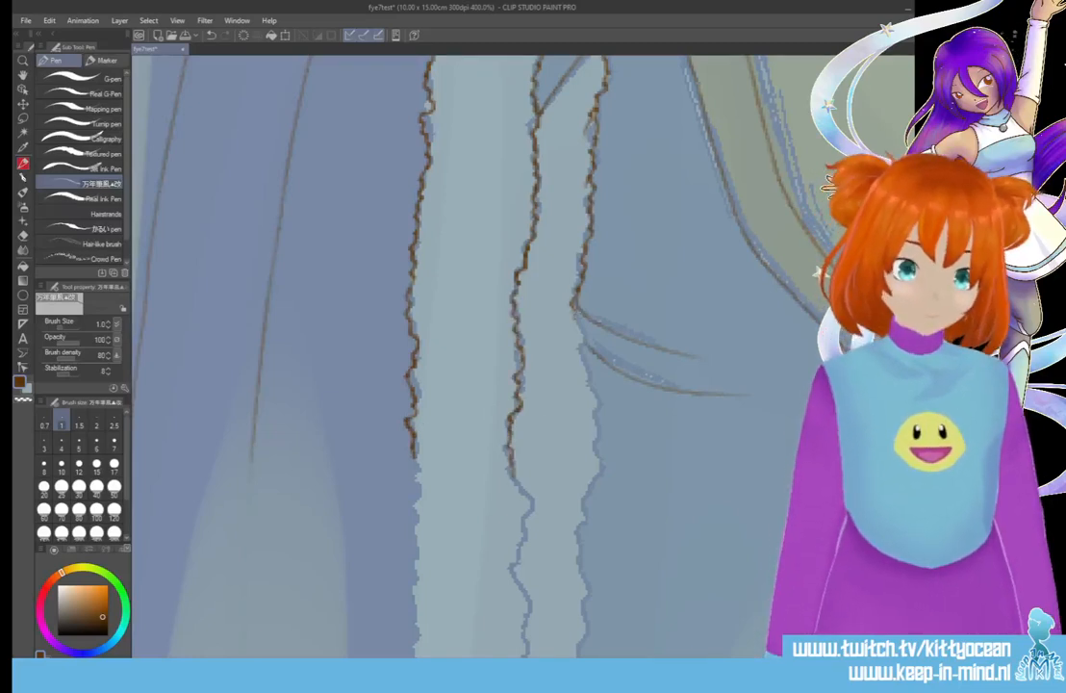
left_click_drag(577, 318, 591, 428)
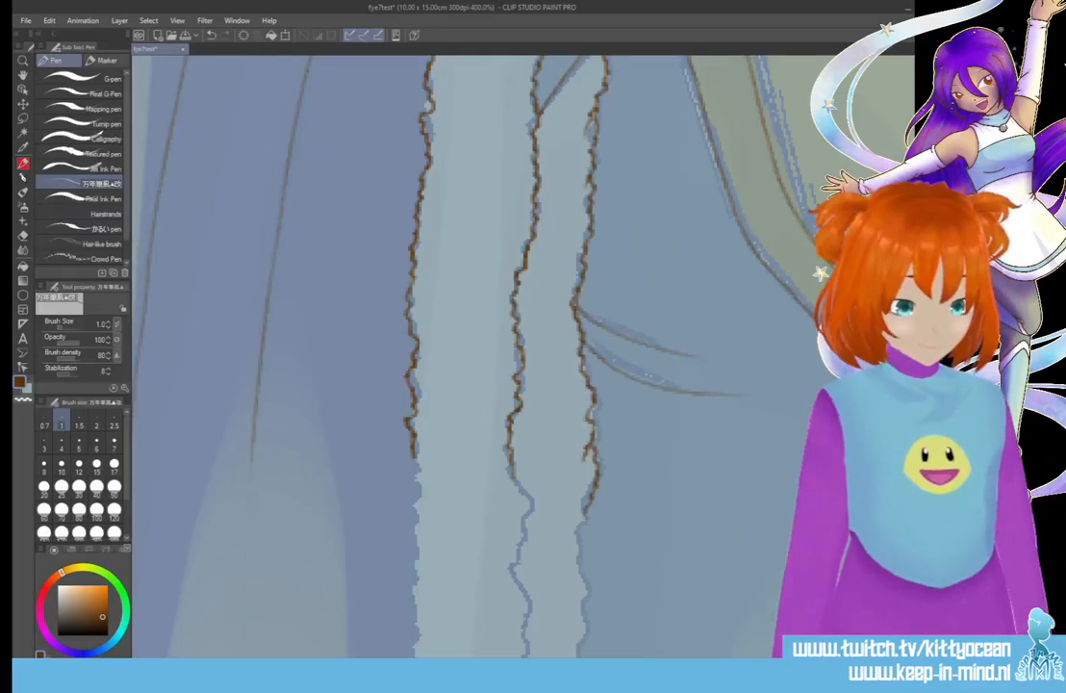
Continue the three fur strip edges below the curved dress folds, adding two inward tufts along the left edge
scroll(520, 356, "down", 3)
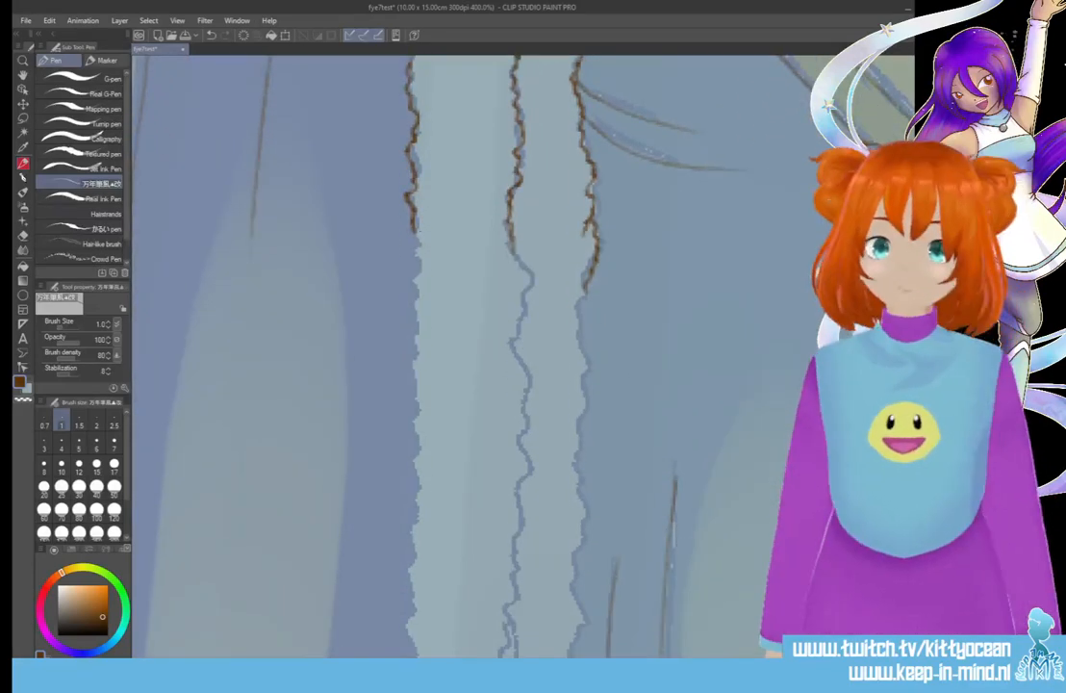
mouse_move(415, 246)
left_mouse_down()
mouse_move(432, 274)
mouse_move(409, 292)
mouse_move(416, 338)
left_mouse_up()
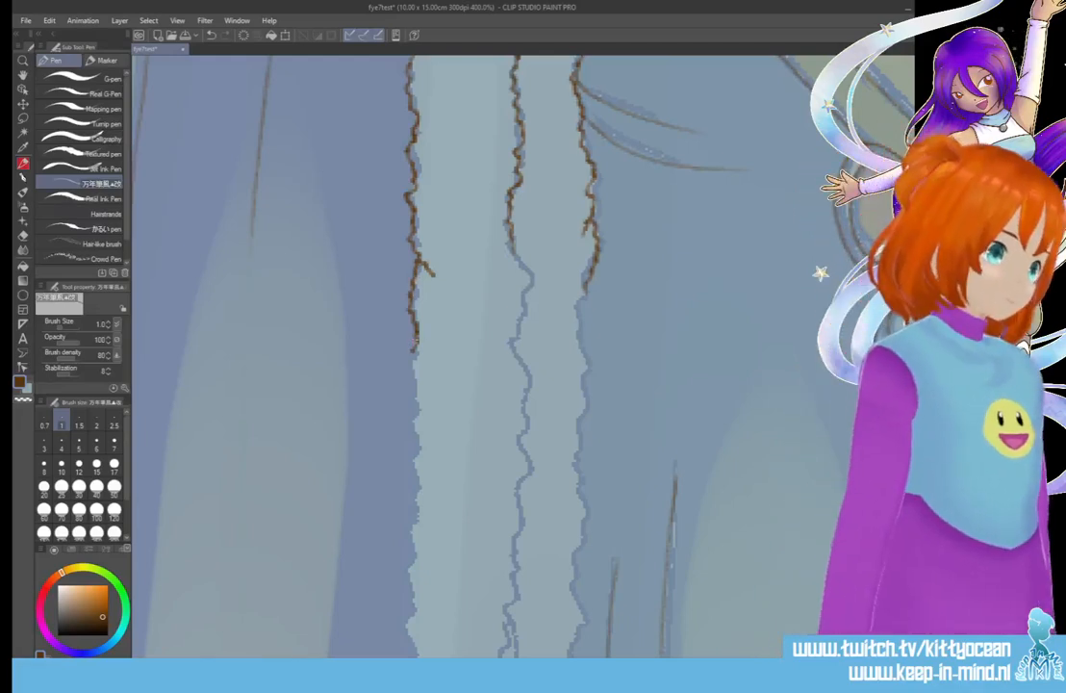
mouse_move(413, 352)
left_mouse_down()
mouse_move(430, 391)
mouse_move(415, 397)
mouse_move(416, 452)
left_mouse_up()
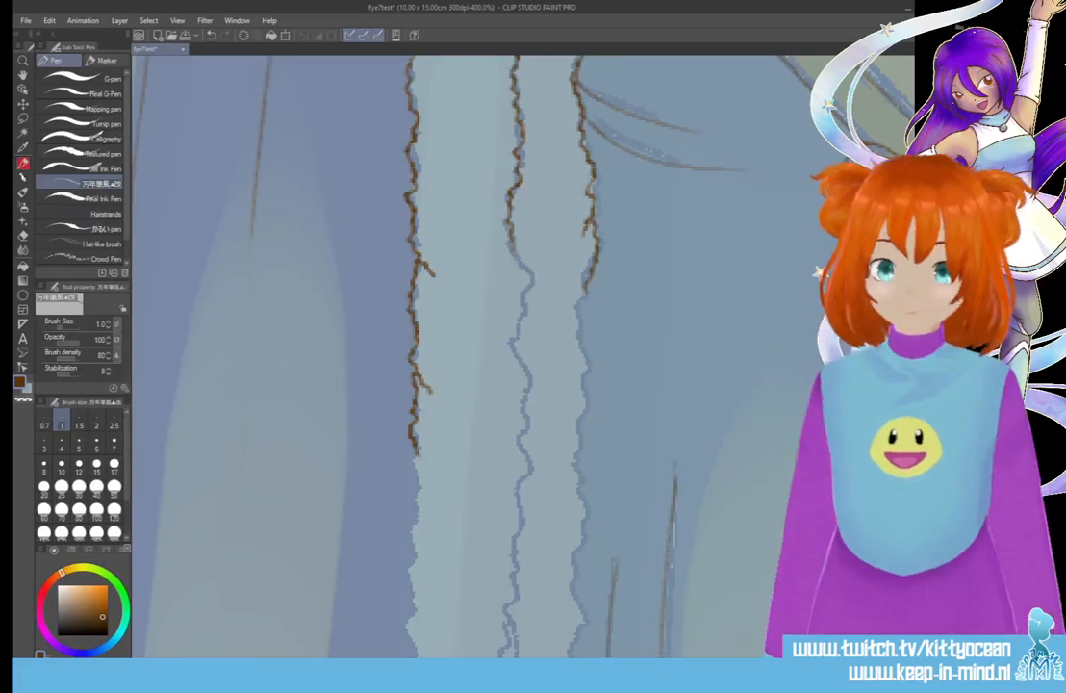
mouse_move(518, 246)
left_mouse_down()
mouse_move(526, 310)
mouse_move(516, 369)
left_mouse_up()
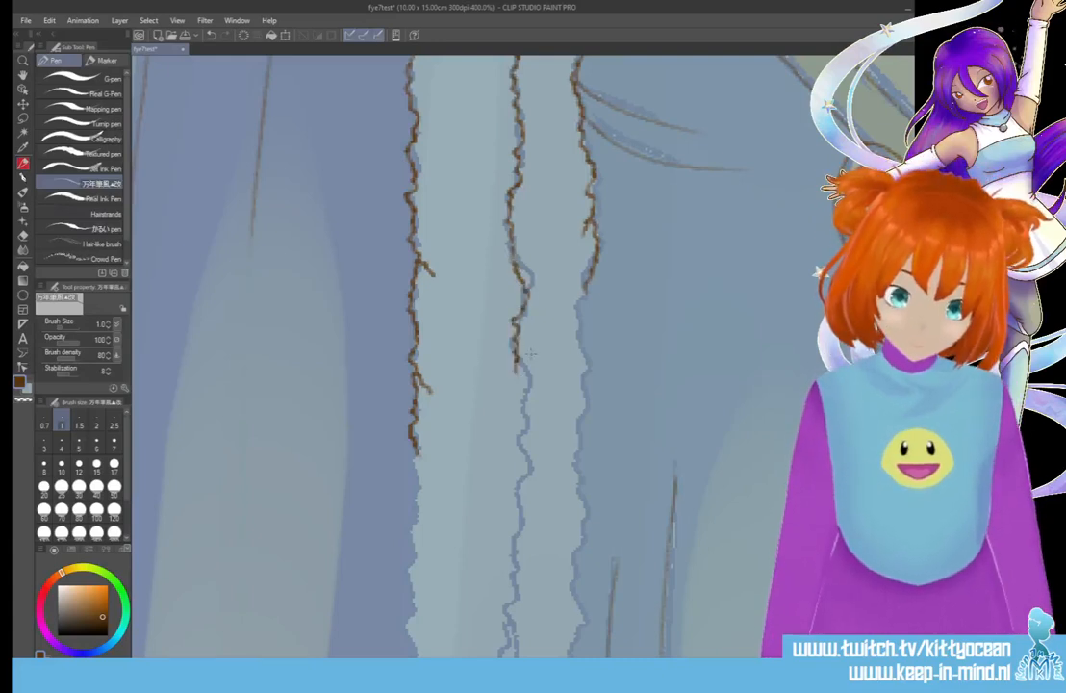
left_click_drag(583, 289, 583, 397)
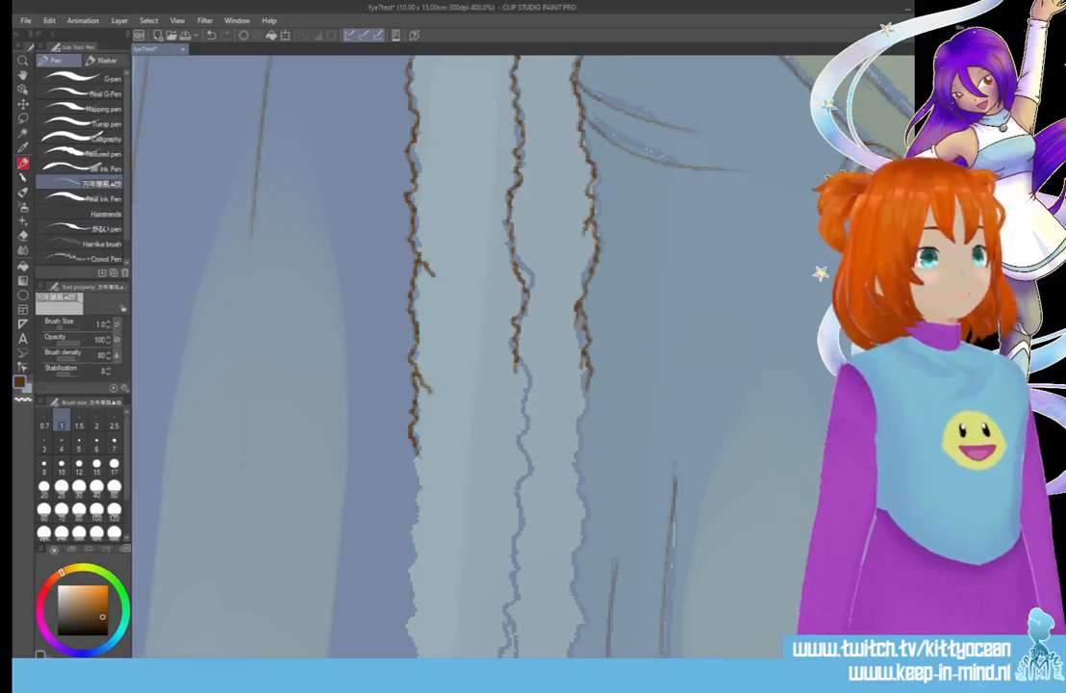
Ink the left fur edge down to the canvas's lower border and extend the middle and right jagged edges toward the fork
scroll(519, 356, "down", 3)
mouse_move(415, 327)
left_mouse_down()
mouse_move(424, 364)
mouse_move(412, 354)
mouse_move(403, 633)
left_mouse_up()
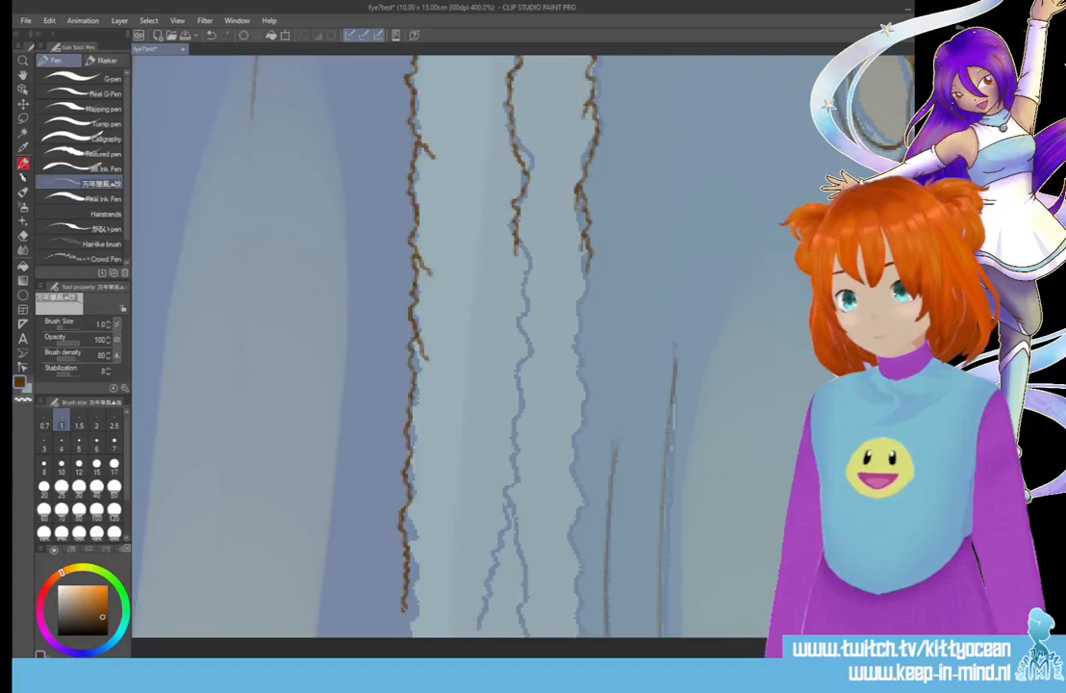
mouse_move(520, 252)
left_mouse_down()
mouse_move(514, 335)
mouse_move(522, 344)
mouse_move(507, 382)
mouse_move(516, 372)
mouse_move(525, 392)
mouse_move(512, 441)
left_mouse_up()
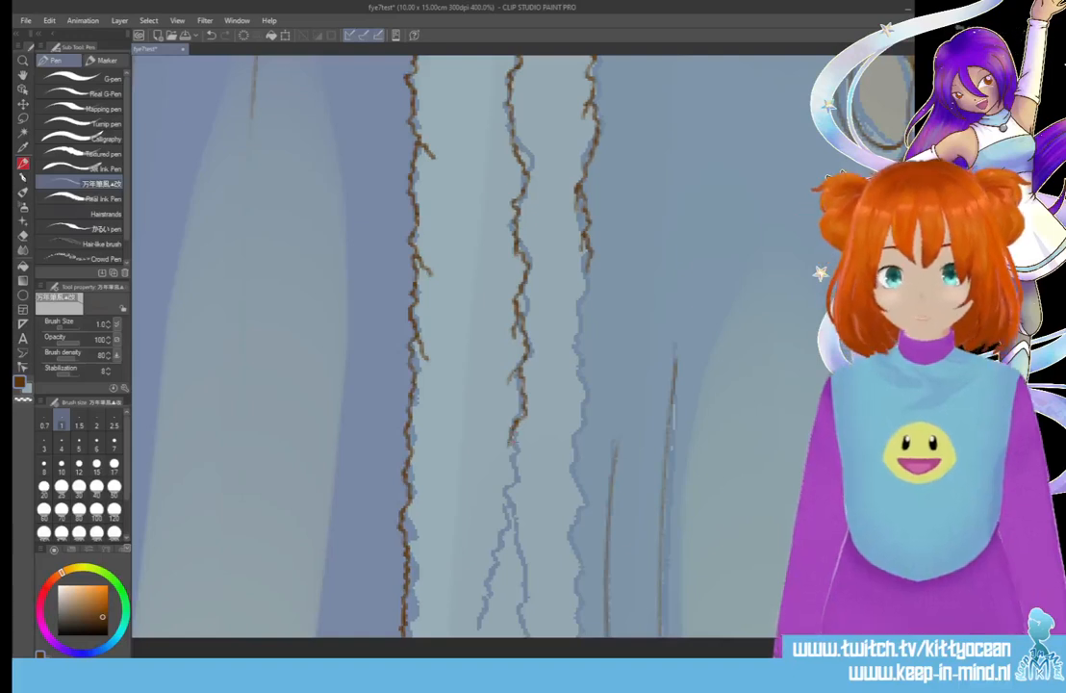
left_click_drag(583, 274, 574, 454)
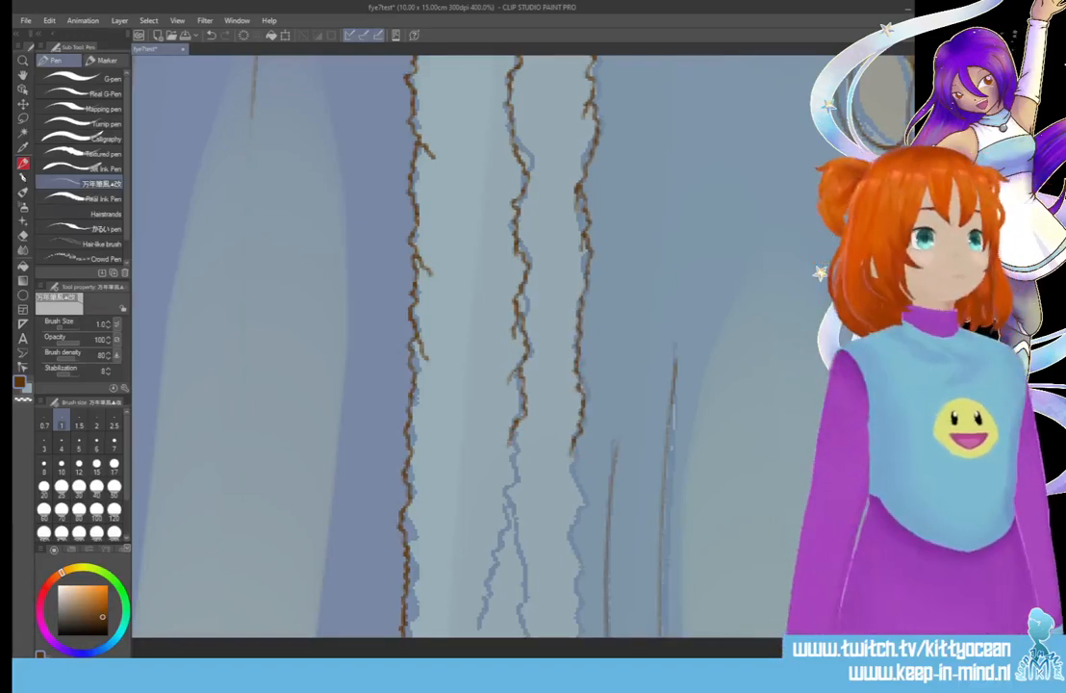
Finish the middle fur edge along the fork's left branch and the right fur edge, both down to the canvas's lower border
scroll(457, 337, "down", 3)
left_click_drag(510, 332, 493, 502)
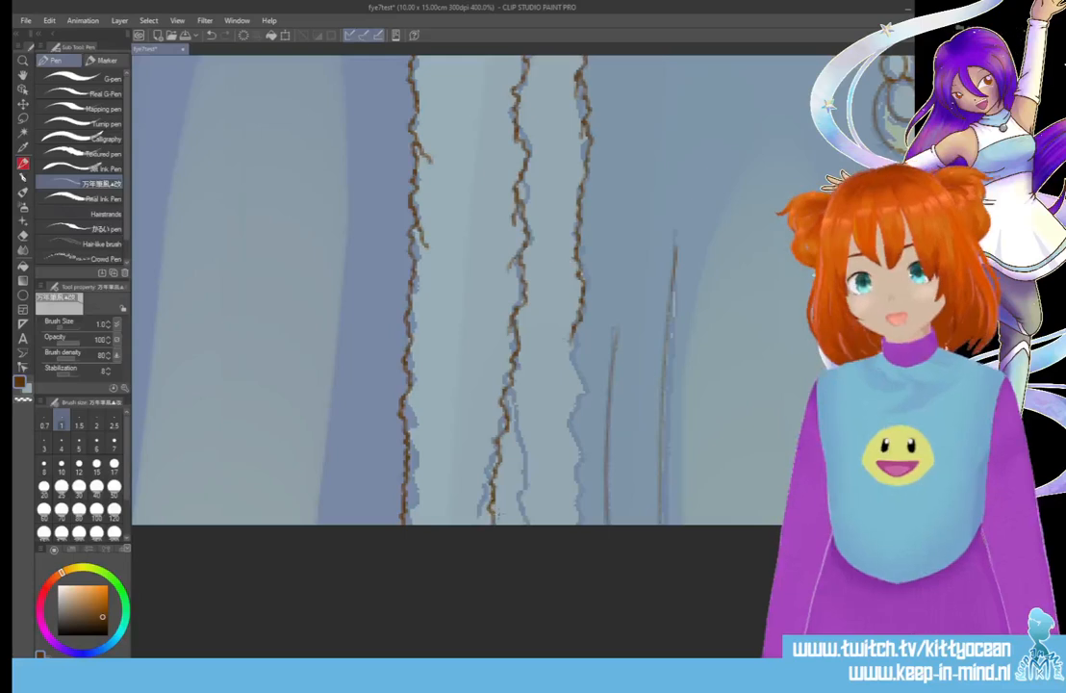
left_click_drag(494, 293, 499, 448)
left_click_drag(578, 508, 578, 535)
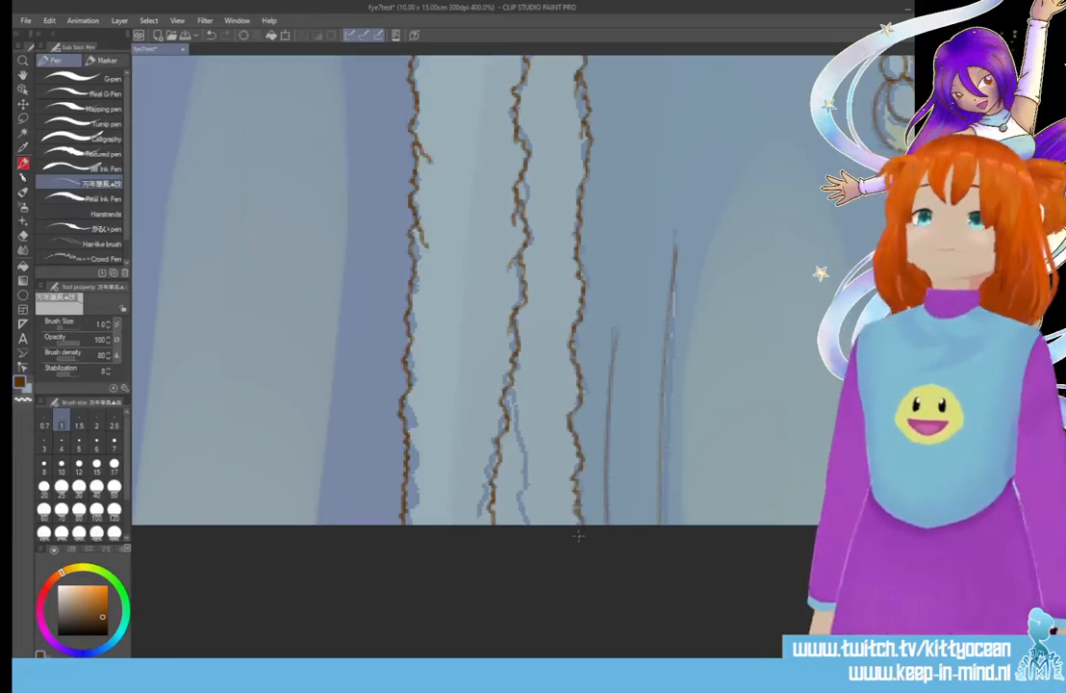
Mirror the line art horizontally without the colour sketch and review it in full within the "Forever Young" cover layout
scroll(579, 536, "down", 5)
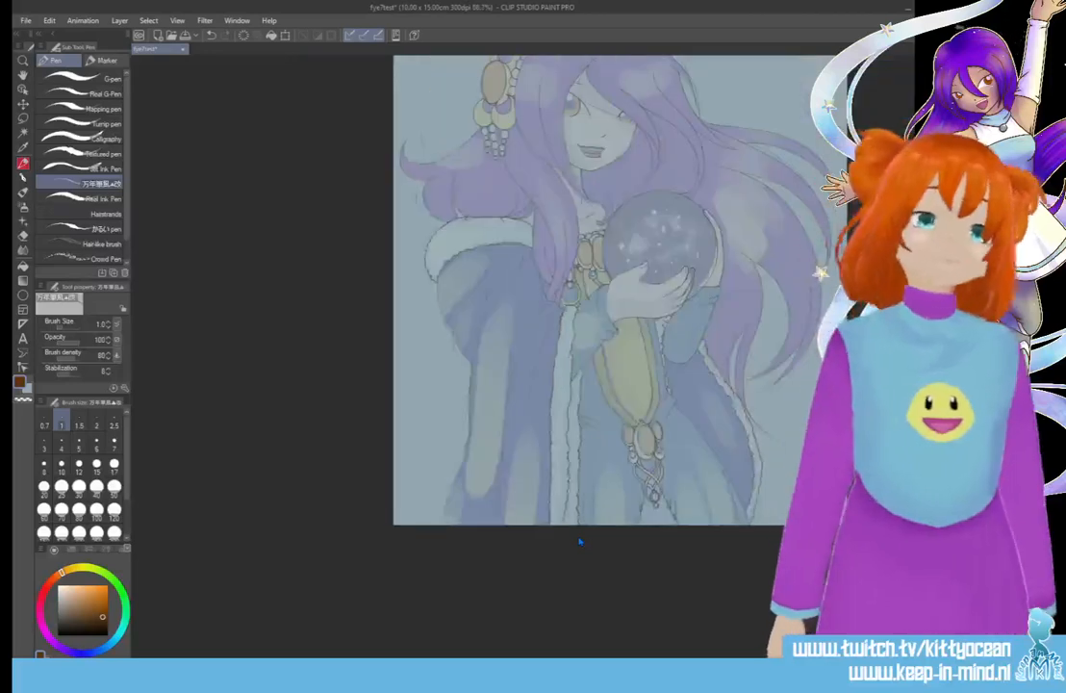
scroll(606, 356, "up", 3)
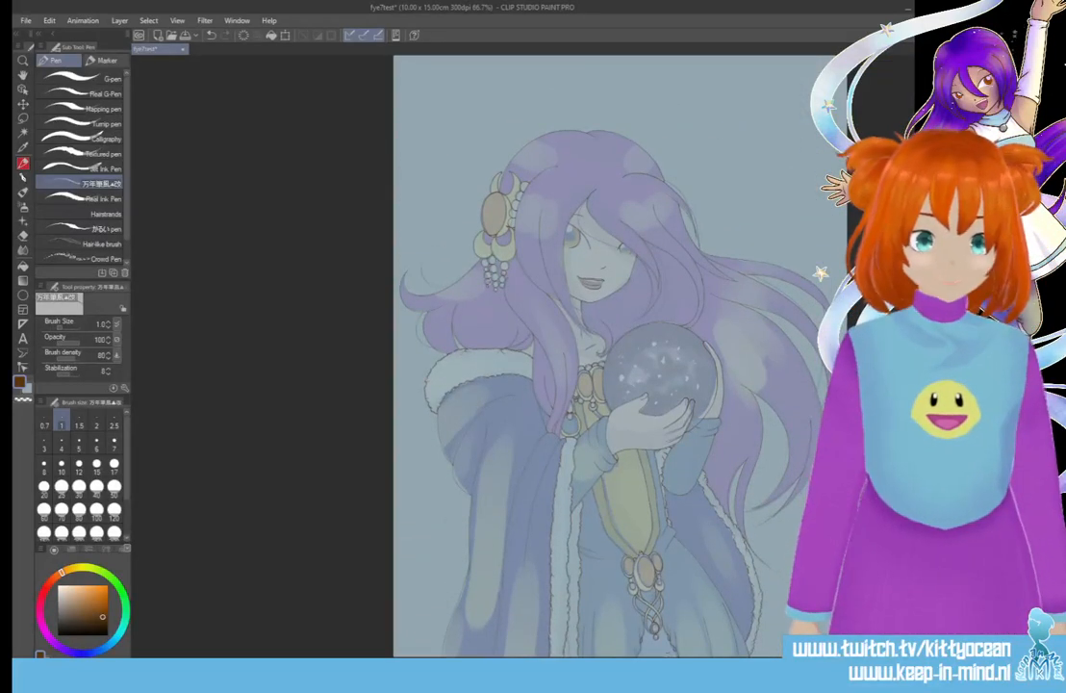
left_click_drag(665, 661, 703, 662)
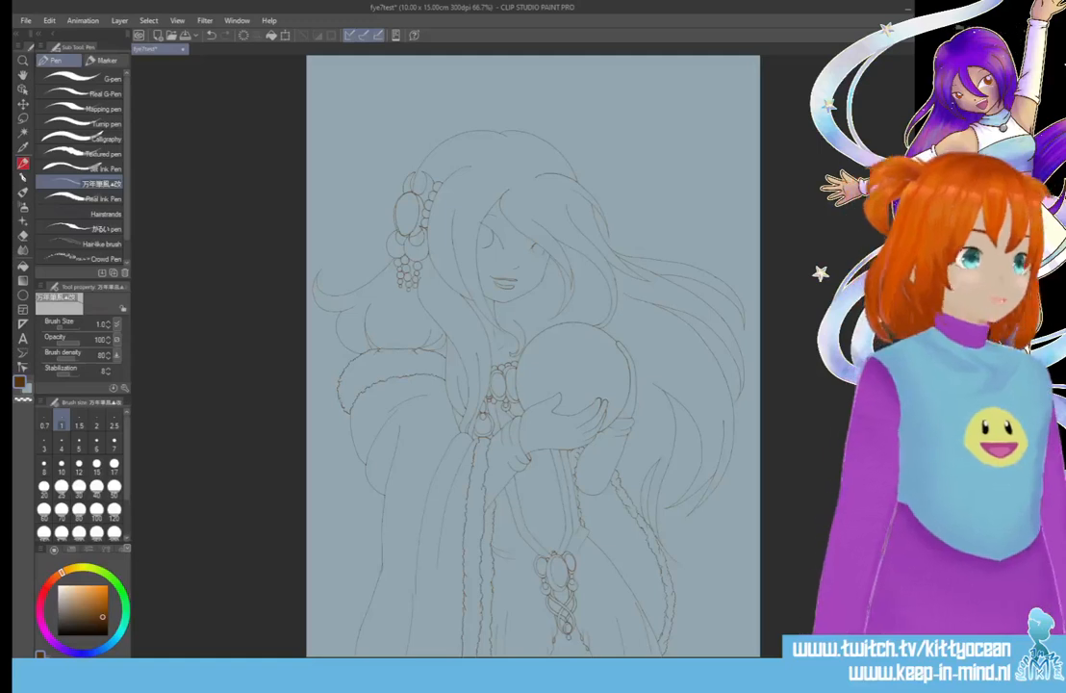
key("h")
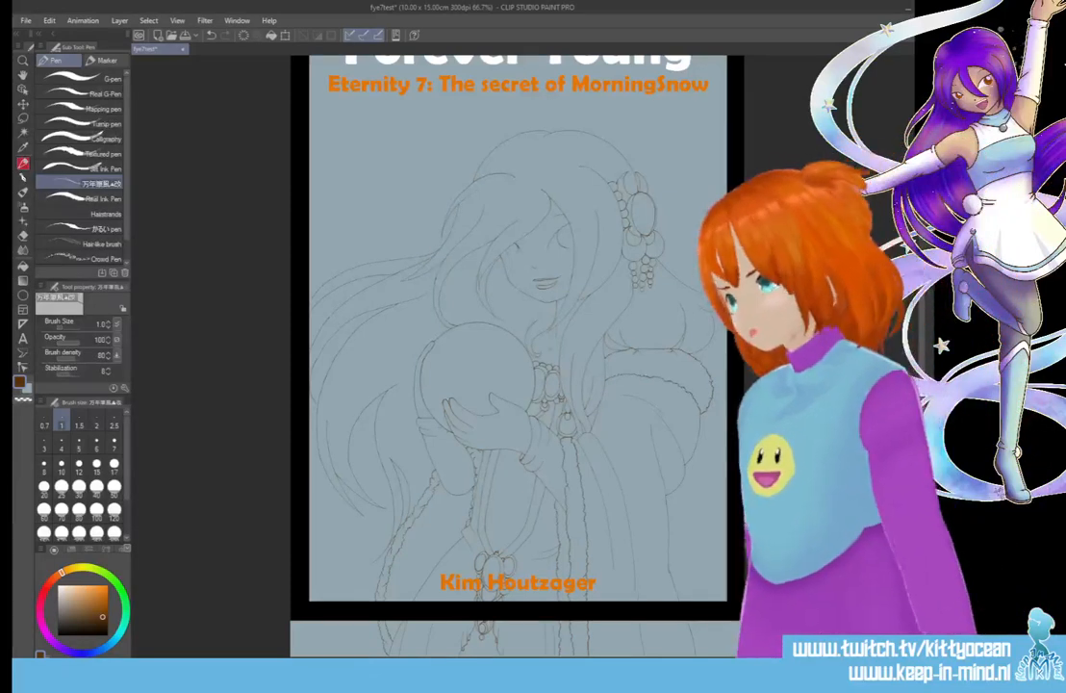
key("ctrl+minus")
key("ctrl+minus")
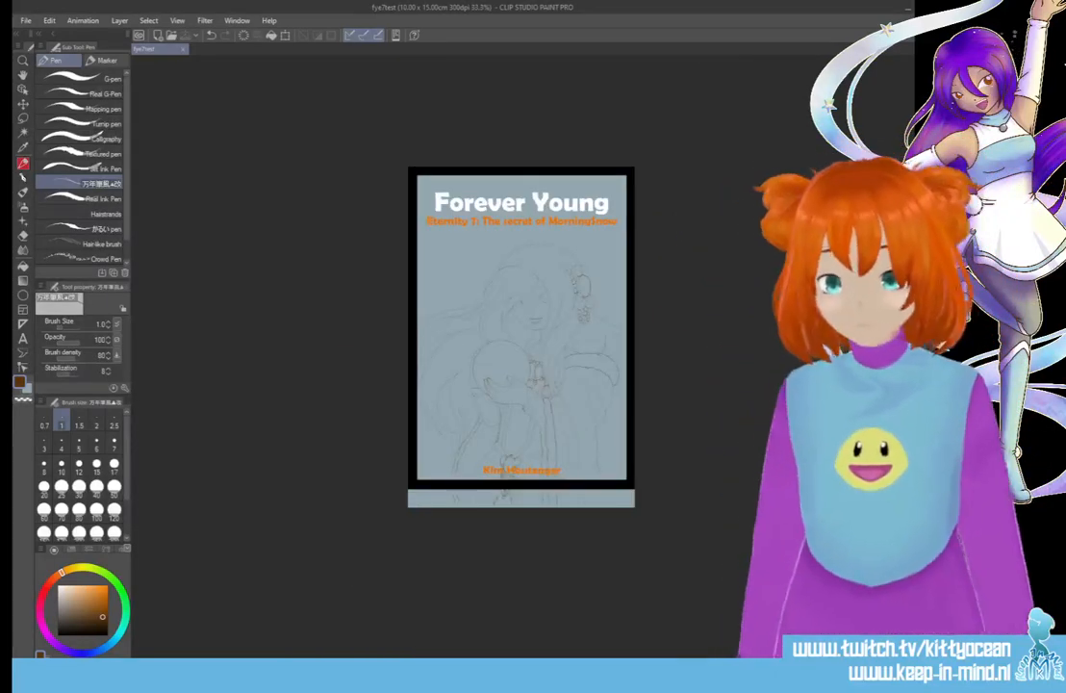